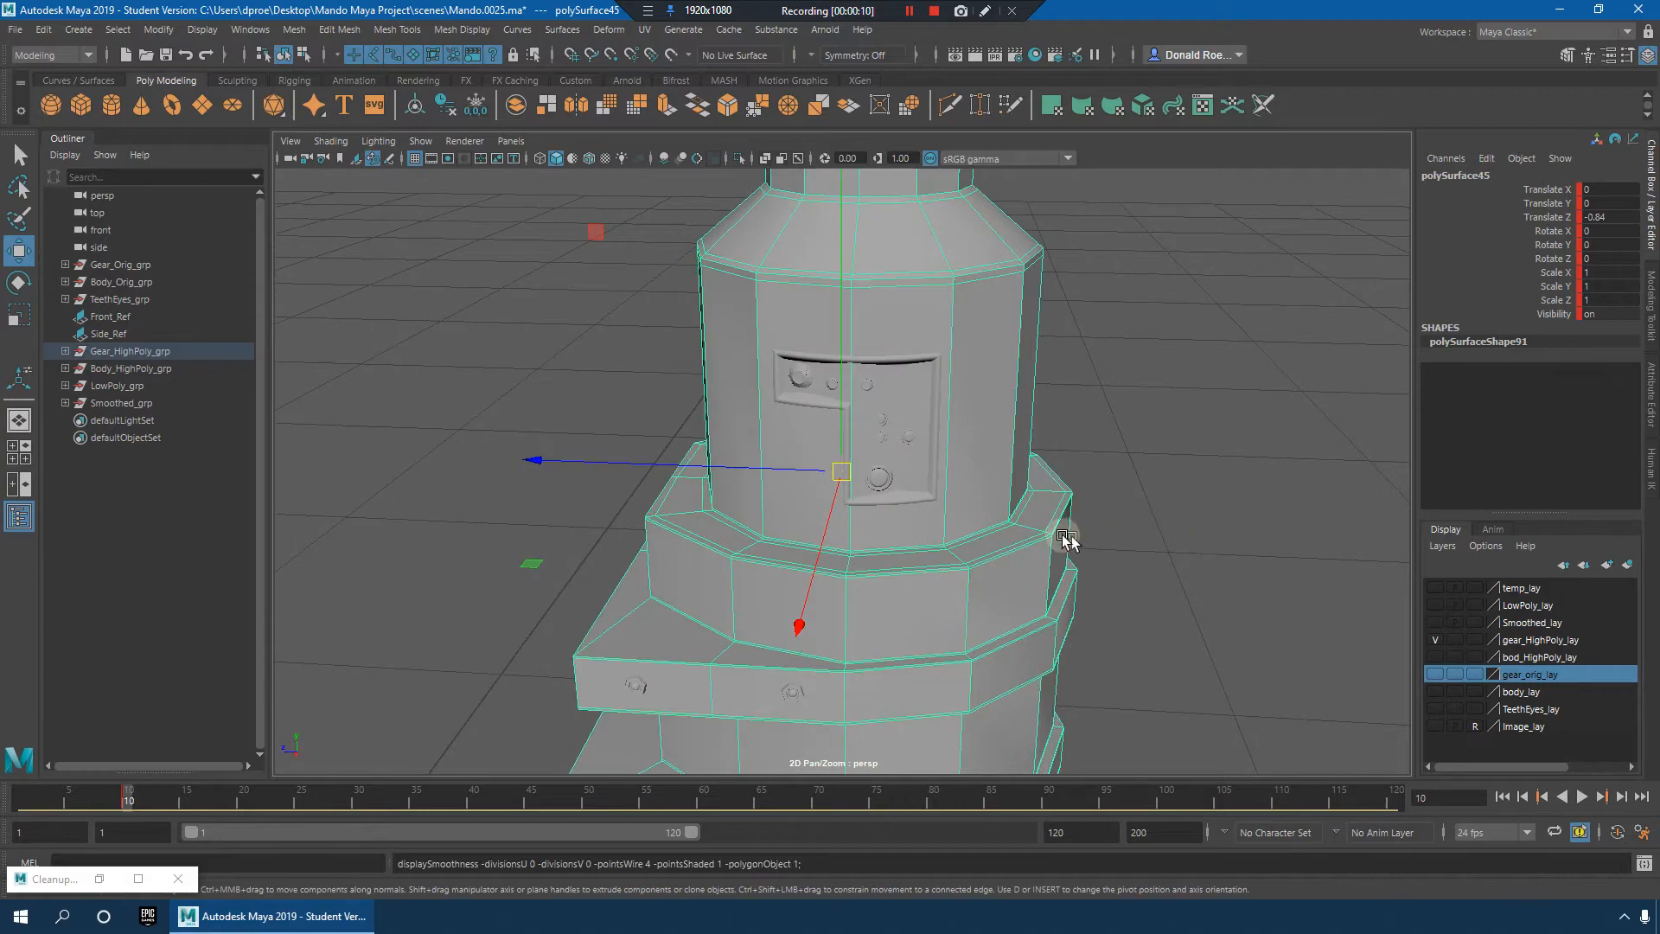
Step: Compare the rocket body and its brackets with smooth mesh preview on and off
alt+drag(1067, 537, 945, 461)
alt+right_drag(944, 461, 1345, 507)
key(3)
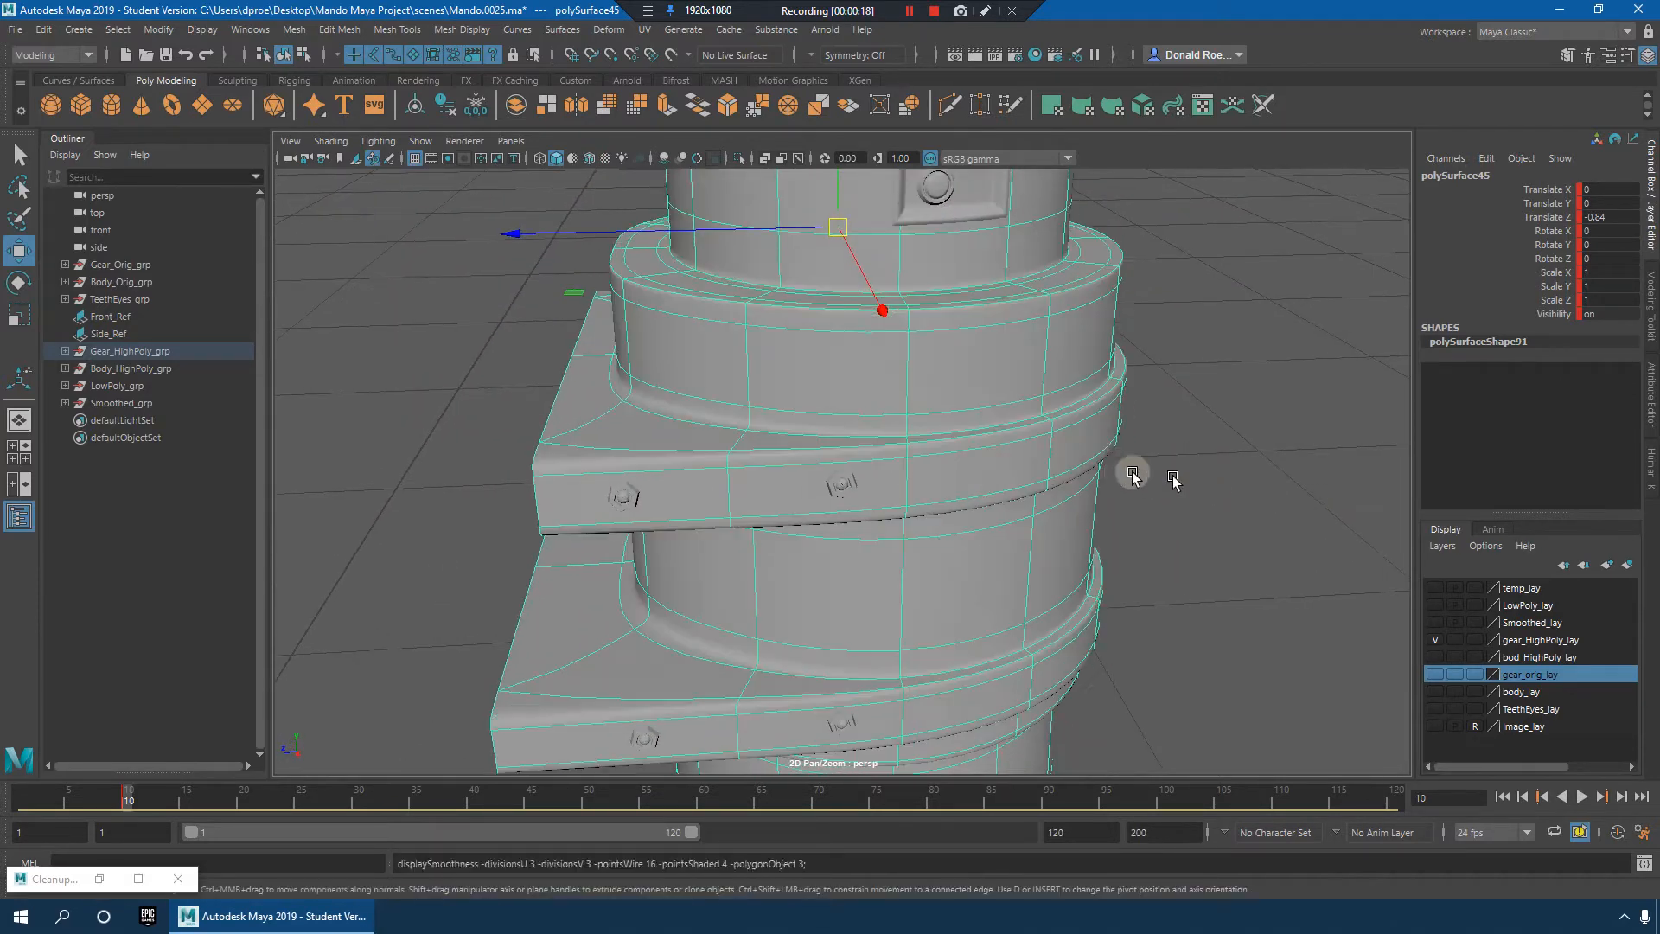
key(1)
key(3)
mouse_move(1126, 472)
alt+mouse_down()
mouse_move(982, 485)
mouse_move(1033, 482)
mouse_move(1034, 545)
mouse_move(1155, 475)
alt+mouse_up()
key(1)
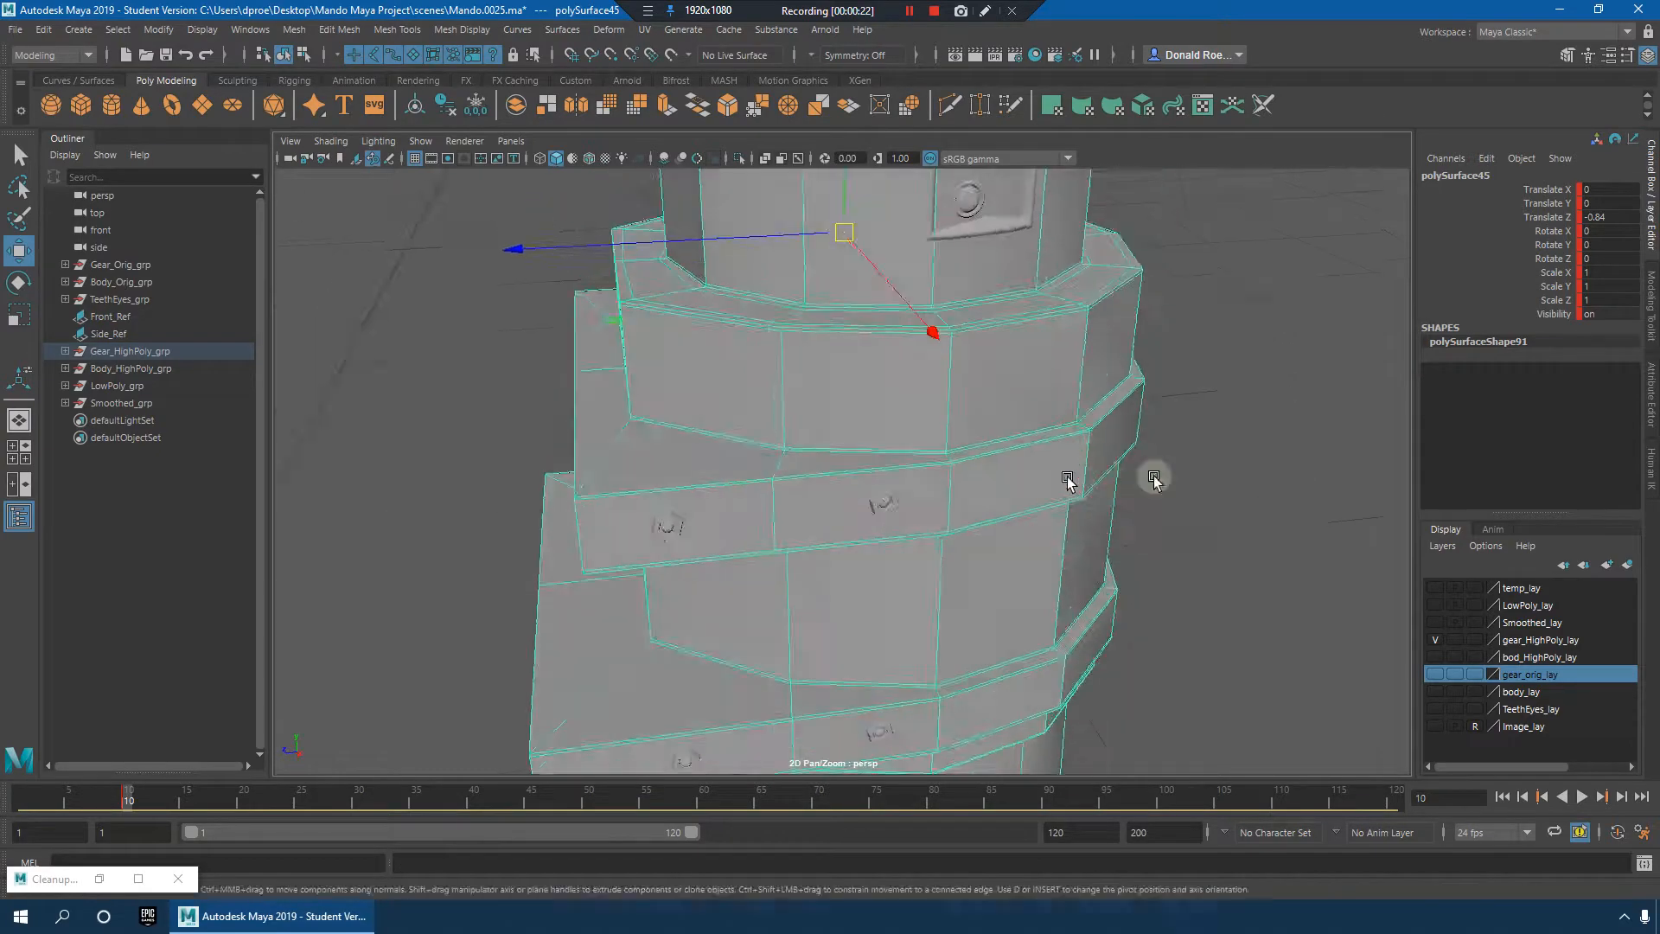
alt+right_drag(1156, 475, 929, 458)
mouse_move(929, 459)
alt+mouse_down()
mouse_move(930, 440)
mouse_move(912, 443)
alt+mouse_up()
alt+right_drag(896, 415, 842, 370)
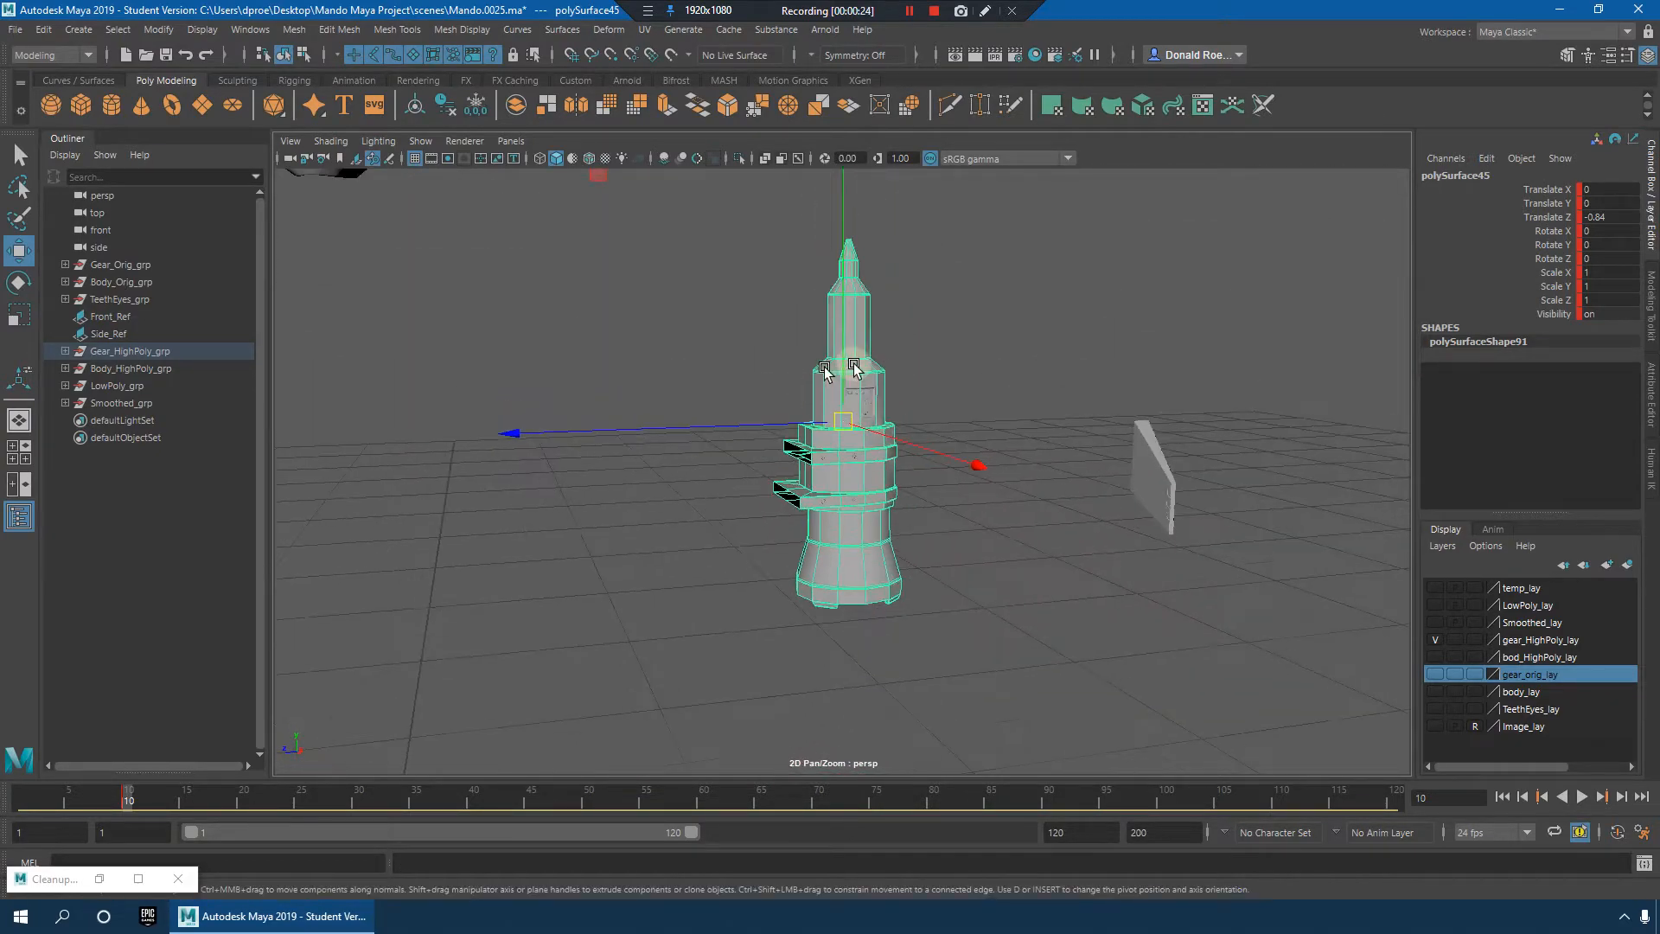
Step: Duplicate all the high-poly rocket parts and move the copies into Smoothed_grp
alt+middle_drag(842, 370, 867, 431)
alt+drag(867, 431, 810, 413)
drag(690, 284, 1004, 763)
alt+drag(1012, 601, 973, 577)
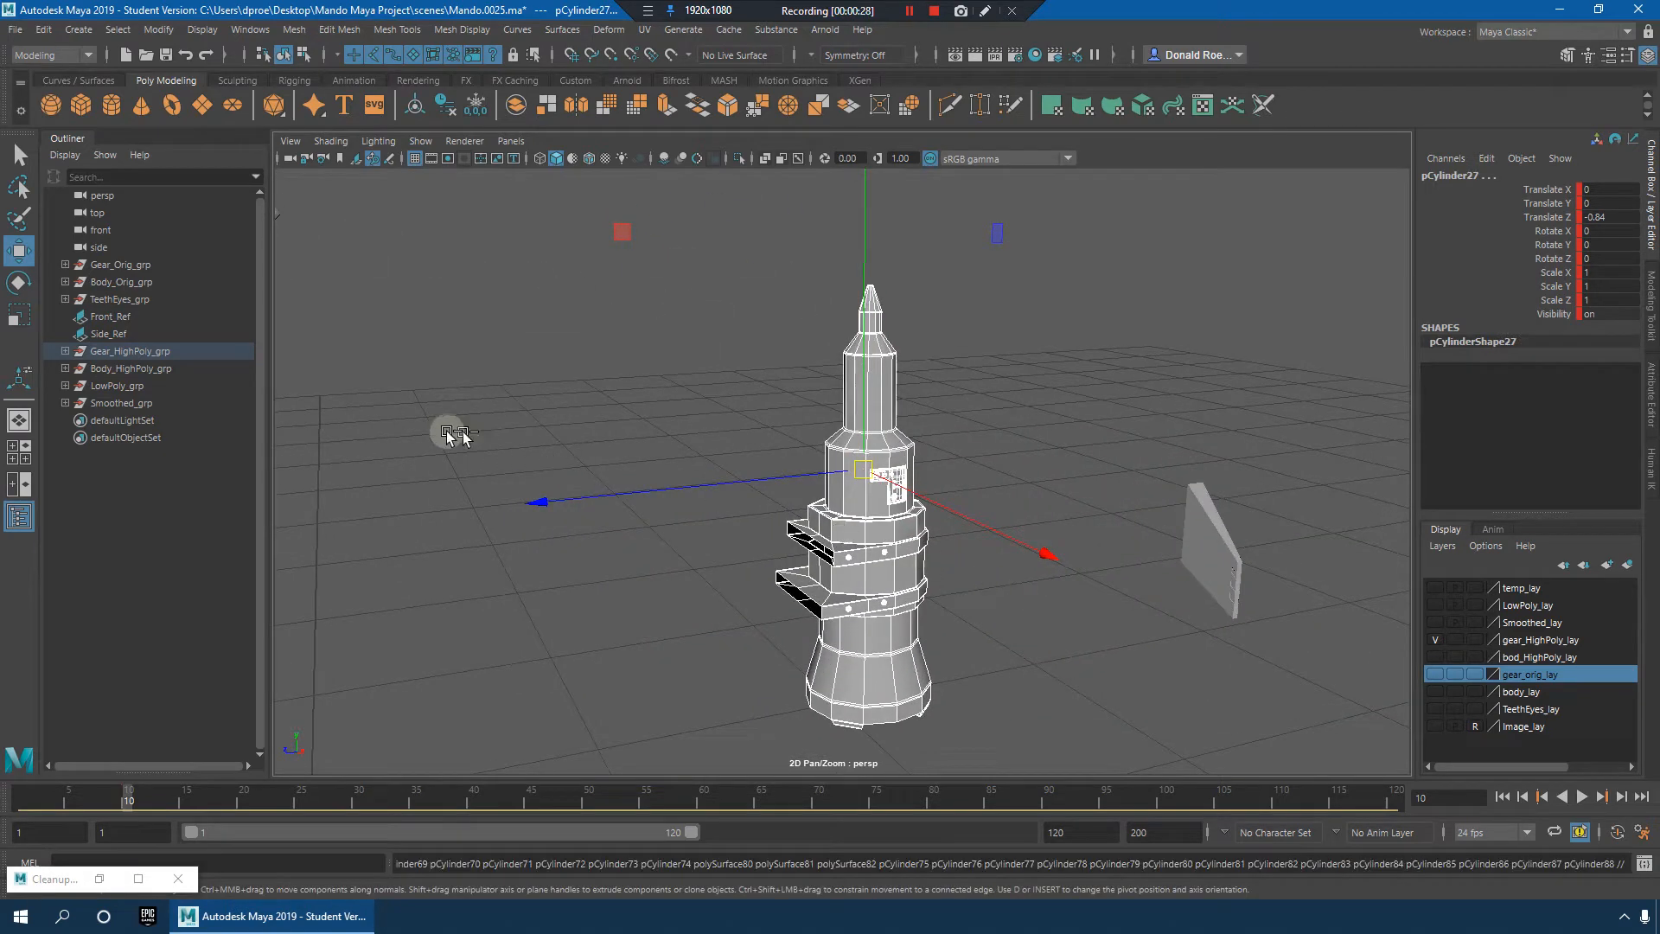
click(65, 350)
scroll(170, 493, down, 15)
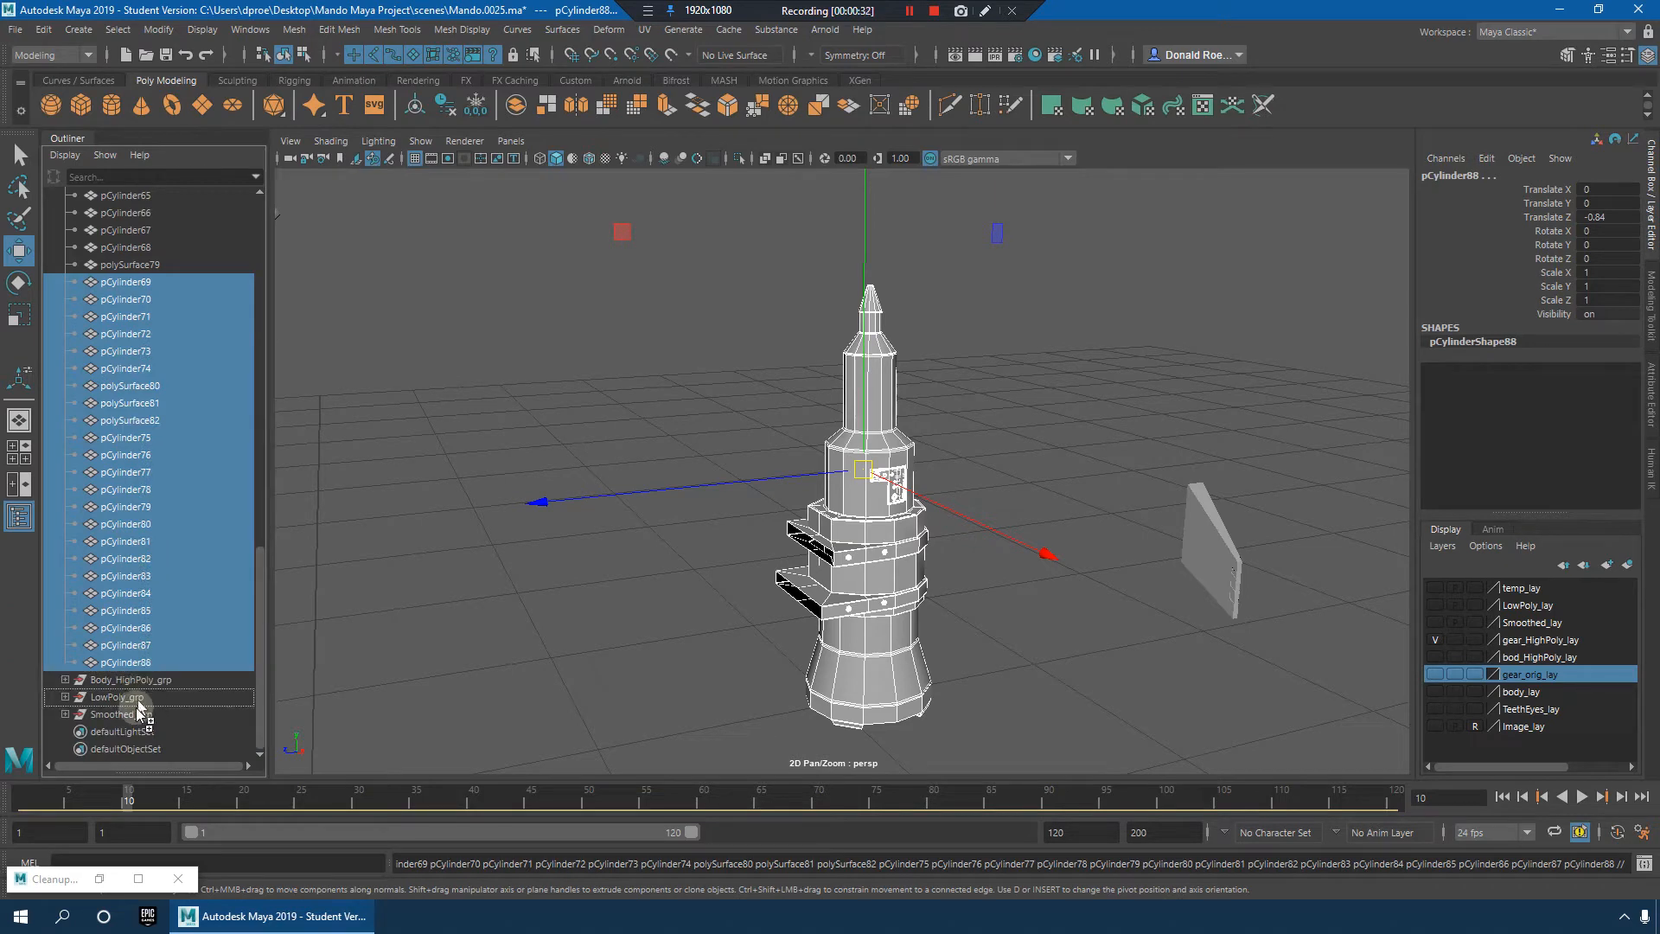
middle_drag(136, 719, 137, 721)
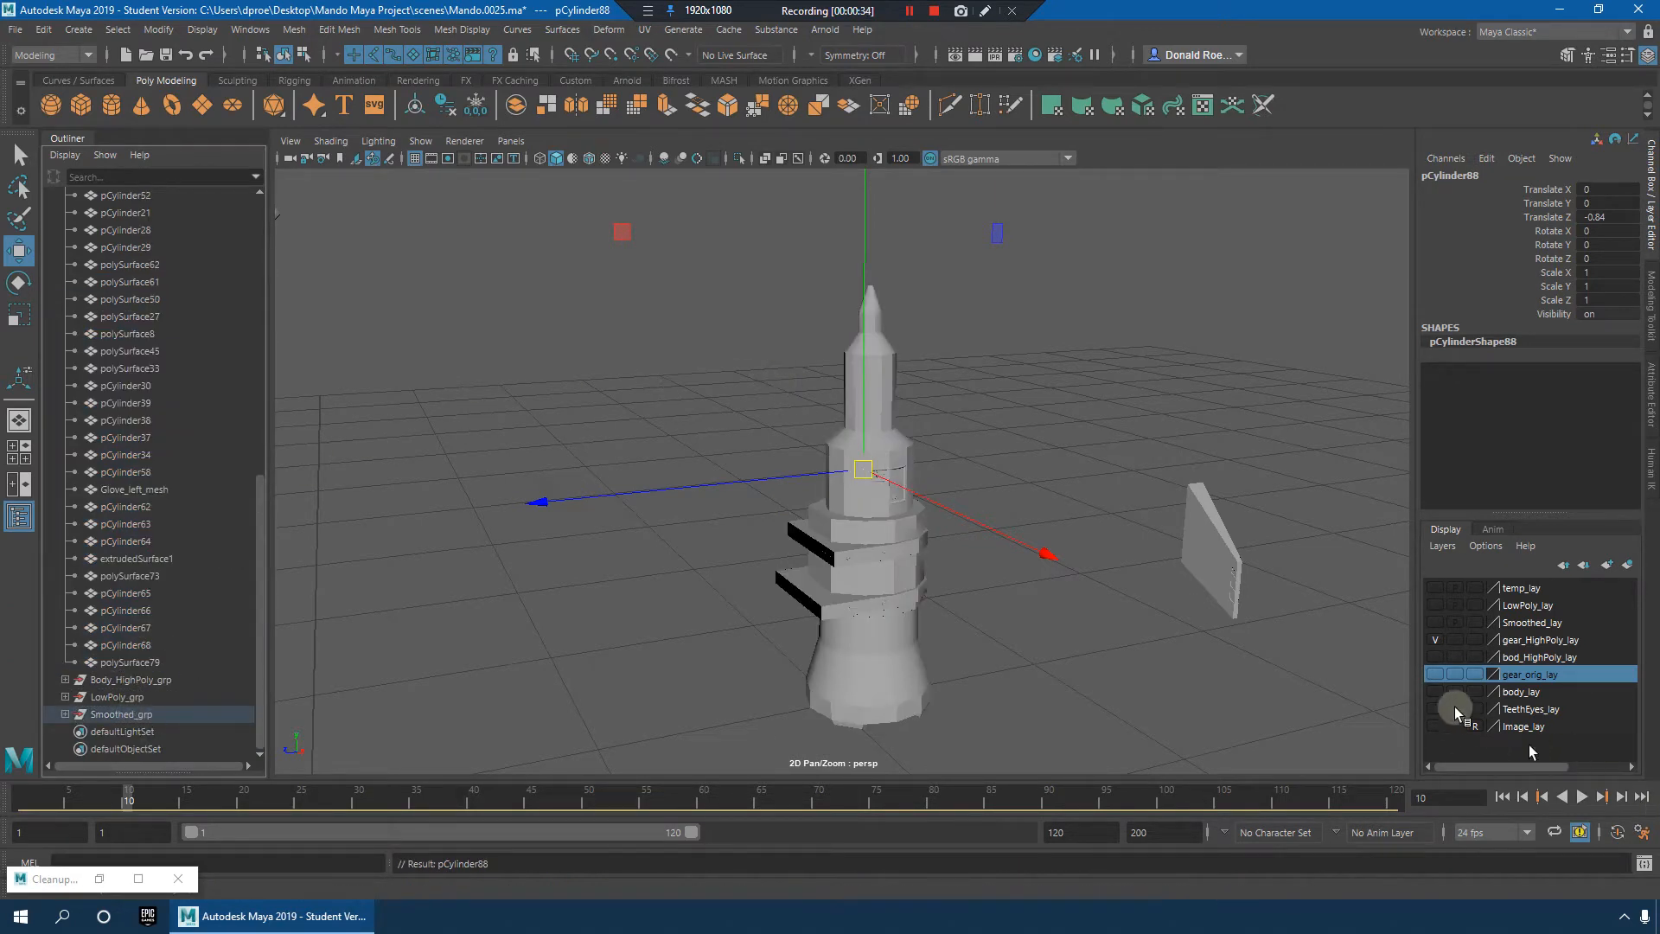
Step: Hide gear_HighPoly_lay, show Smoothed_lay, and select the rocket copies to find them inside Smoothed_grp
click(1432, 639)
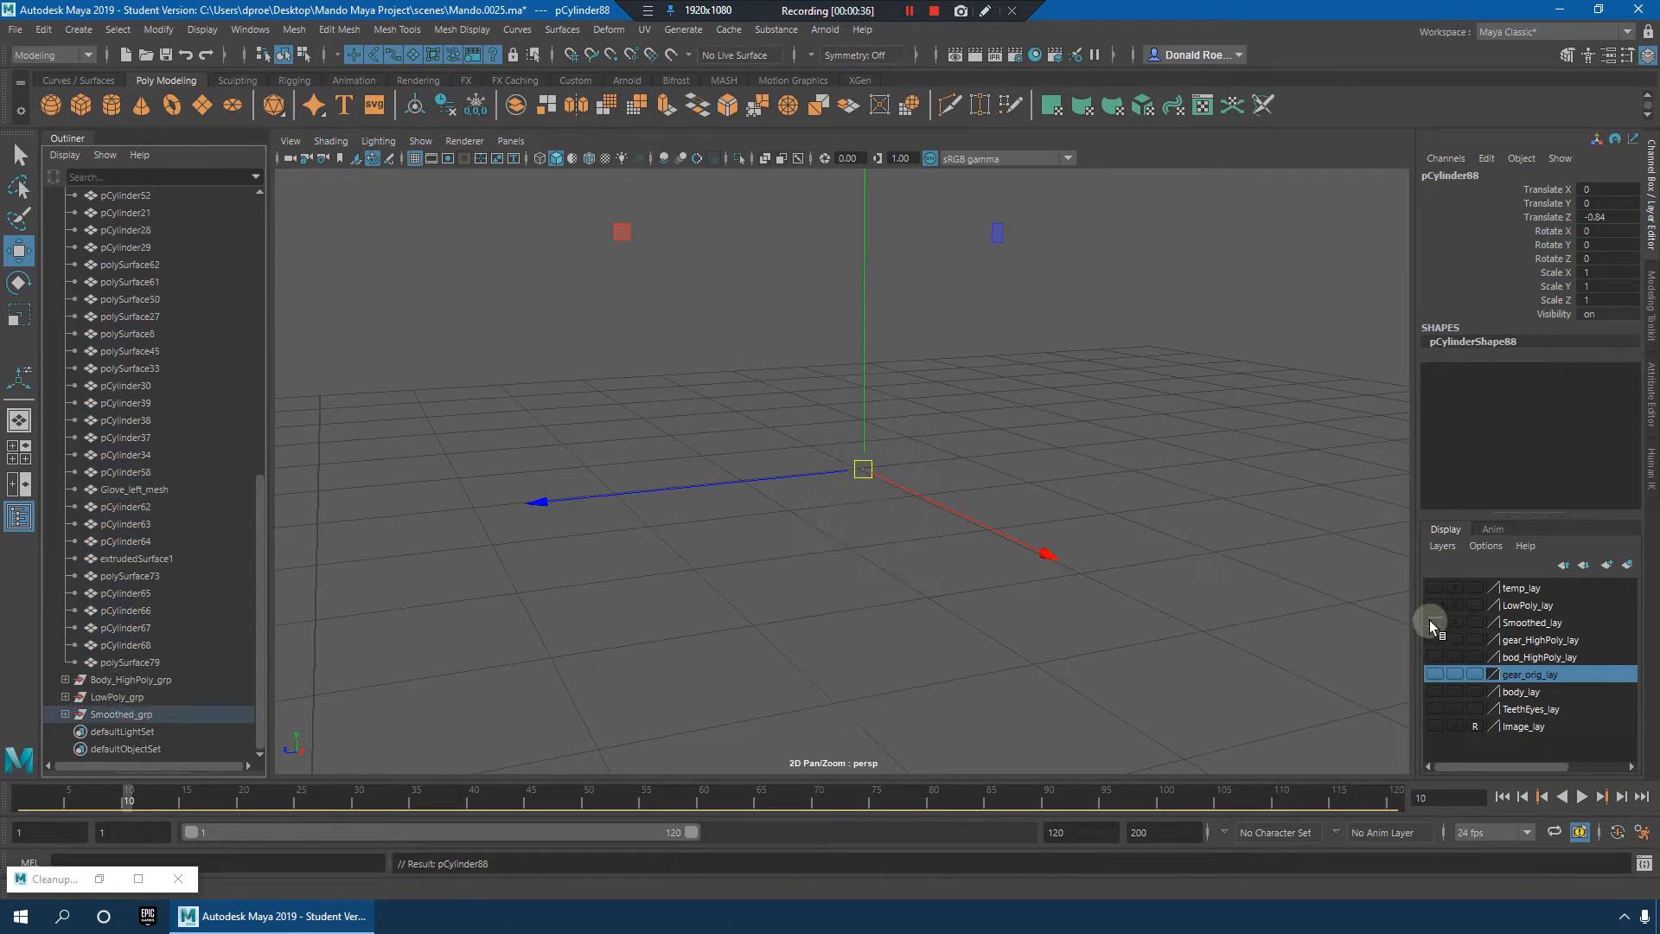
click(1432, 622)
alt+drag(956, 402, 967, 418)
drag(664, 291, 1008, 631)
click(65, 714)
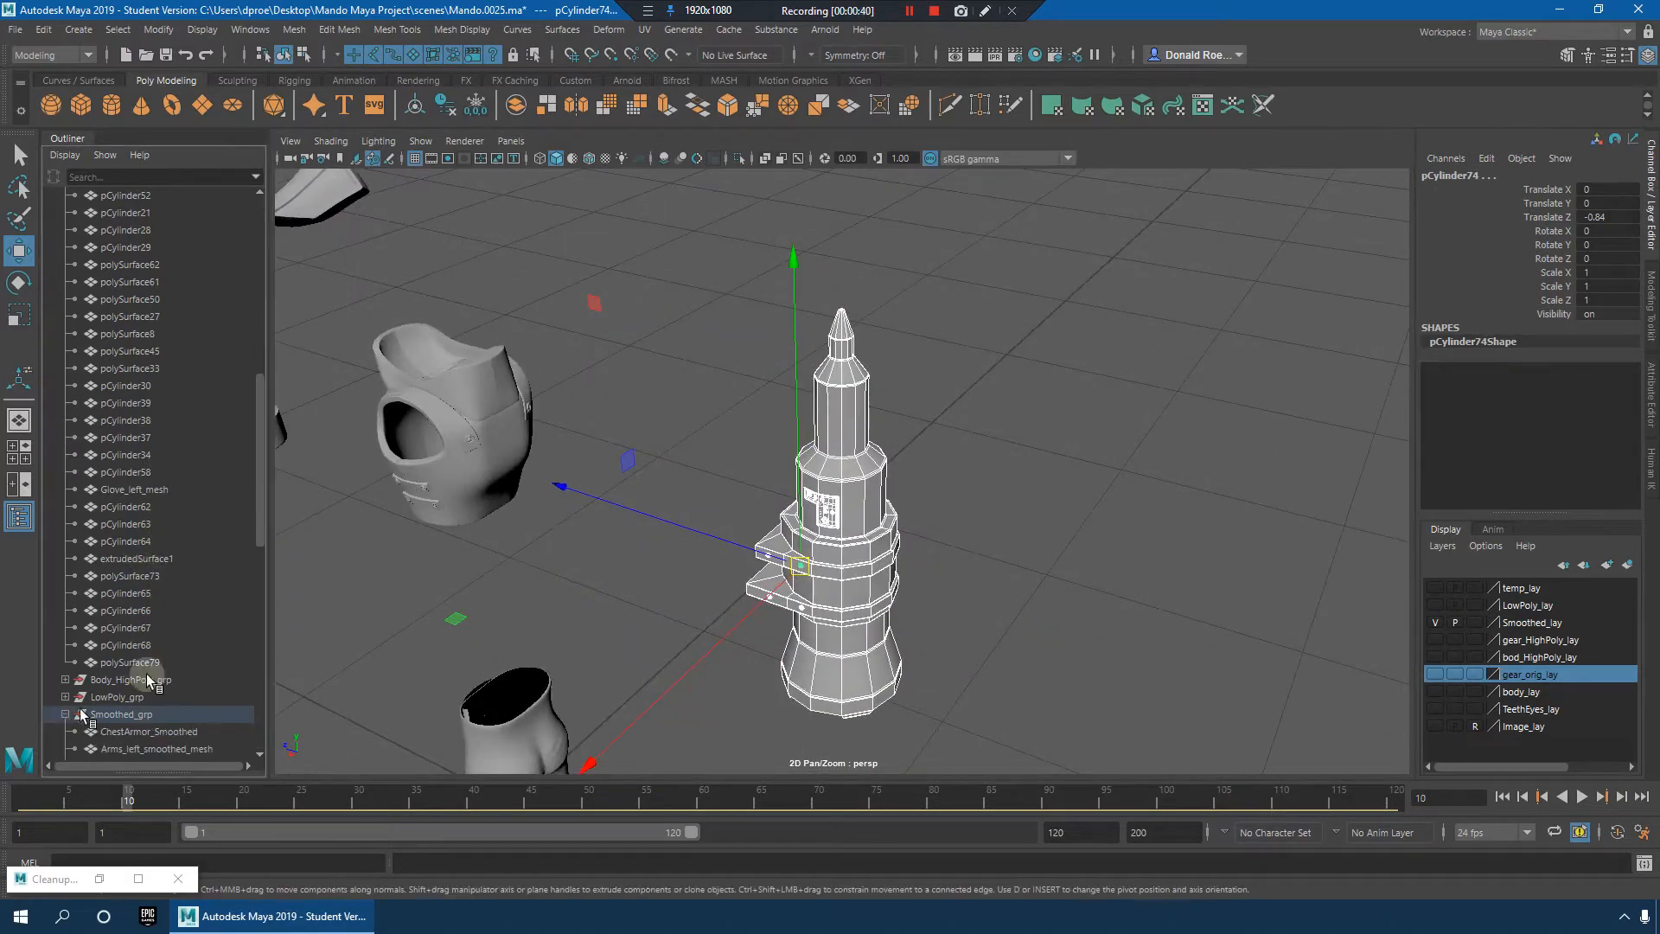
scroll(214, 671, down, 13)
Step: Freeze and reset the transformations of the outer bolts on the upper and lower rocket brackets
alt+drag(926, 500, 959, 489)
alt+right_drag(960, 490, 983, 510)
alt+drag(984, 510, 785, 640)
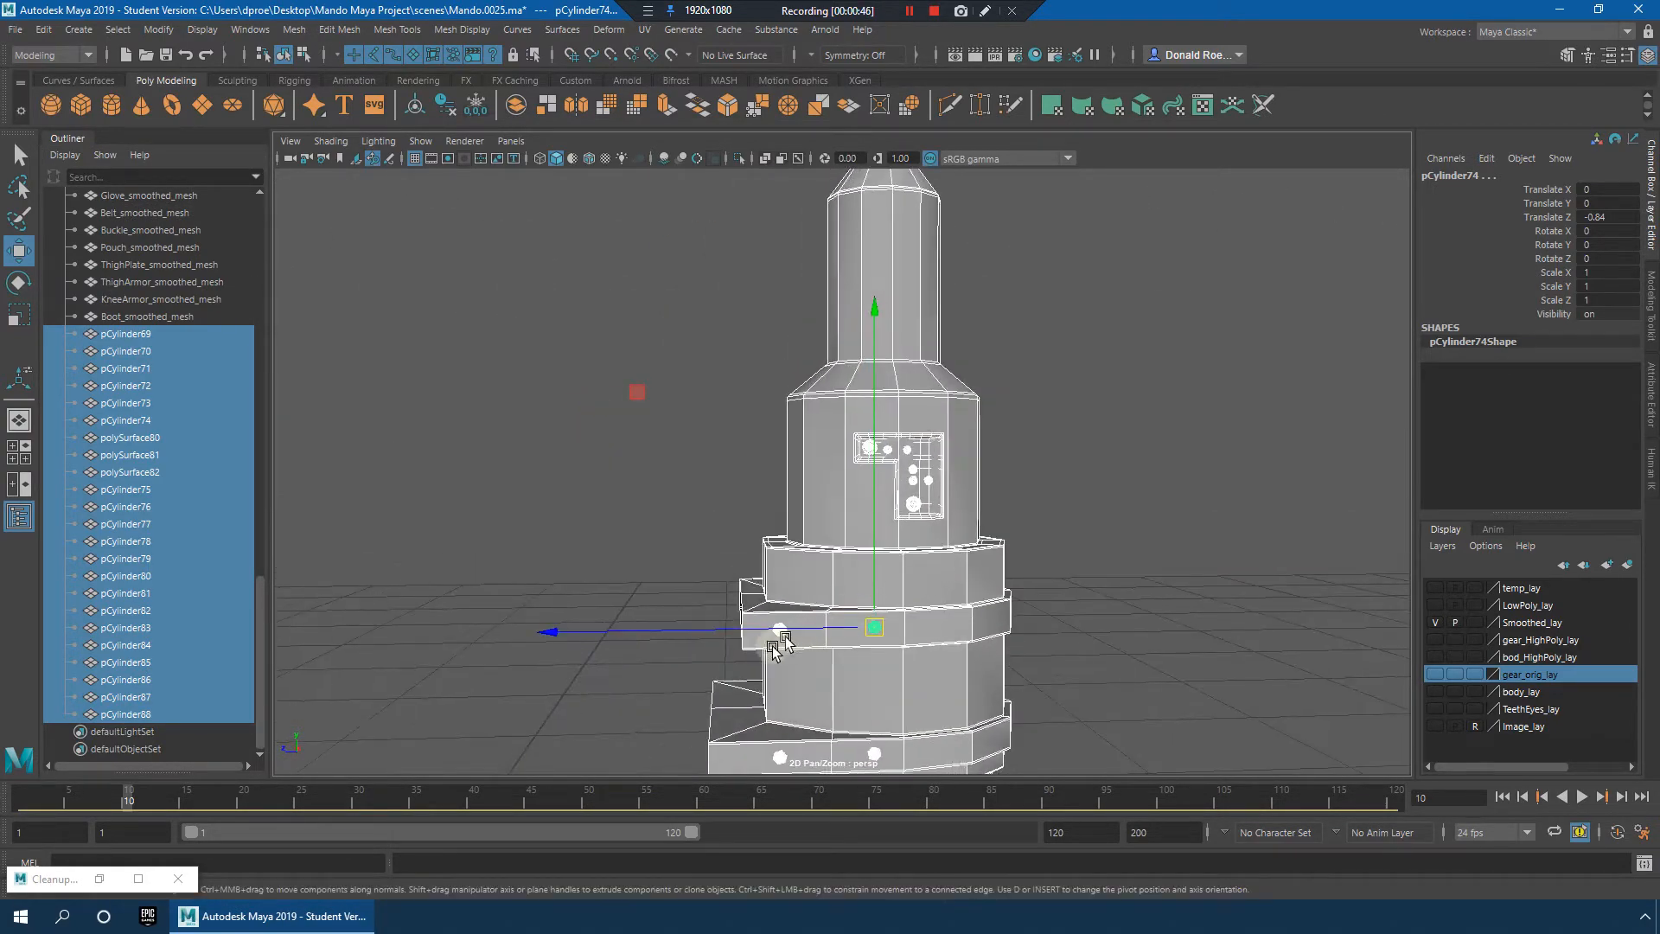
click(782, 759)
key(q)
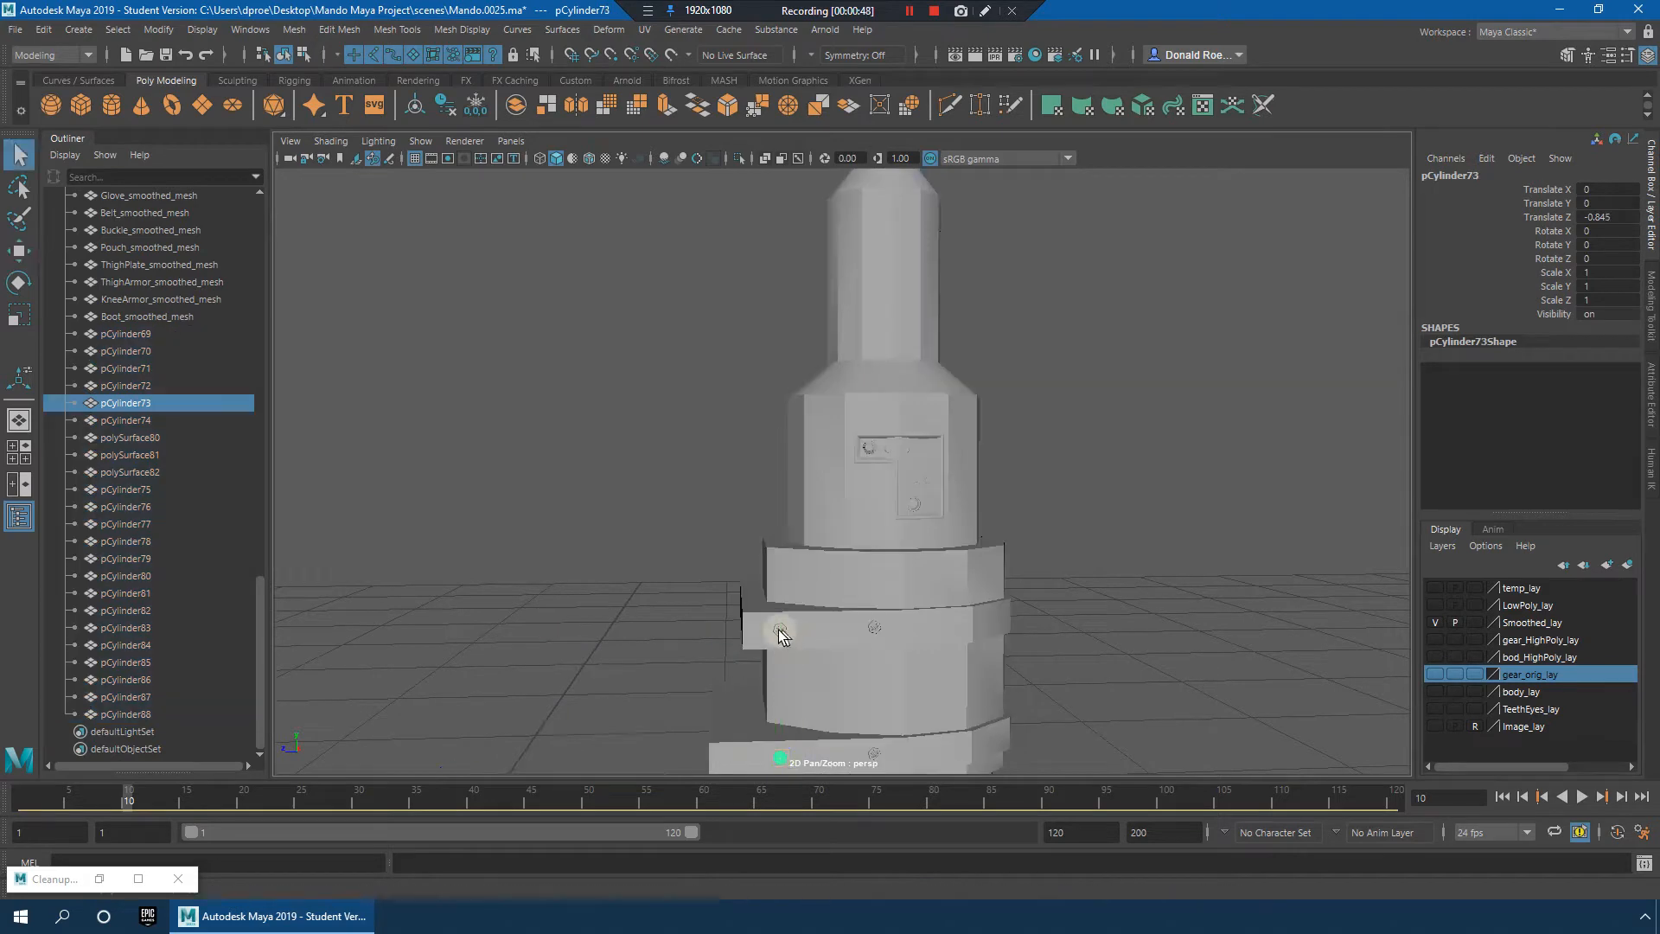
shift+click(778, 629)
alt+drag(993, 629, 1078, 603)
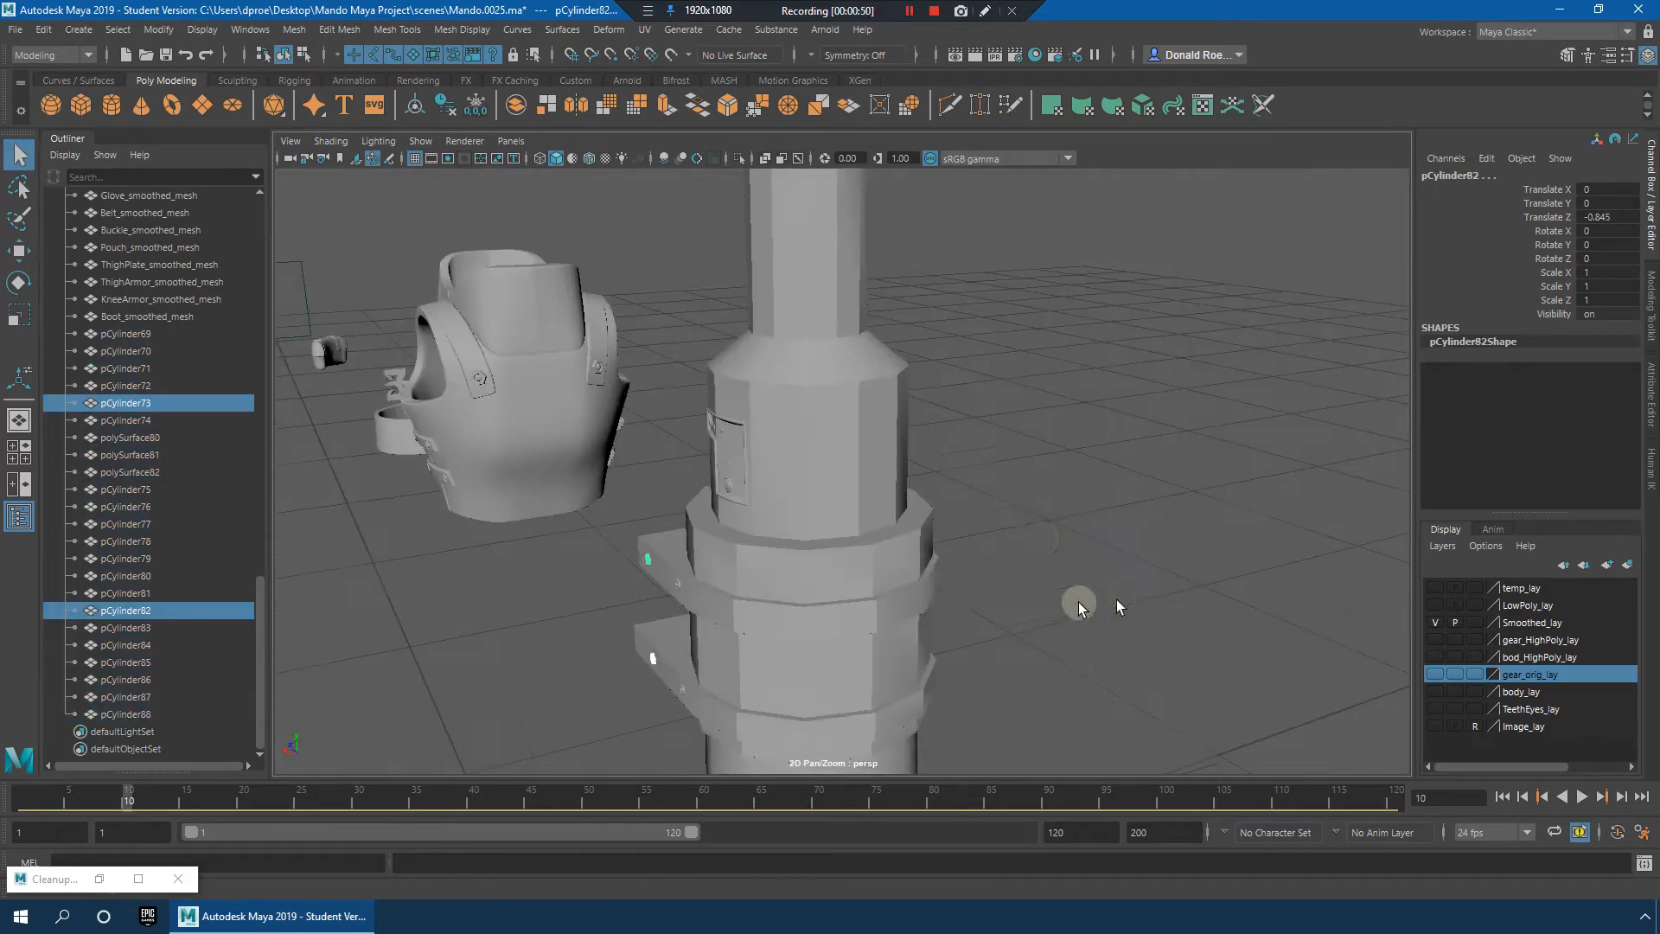
key(w)
scroll(726, 486, down, 3)
alt+drag(726, 486, 745, 566)
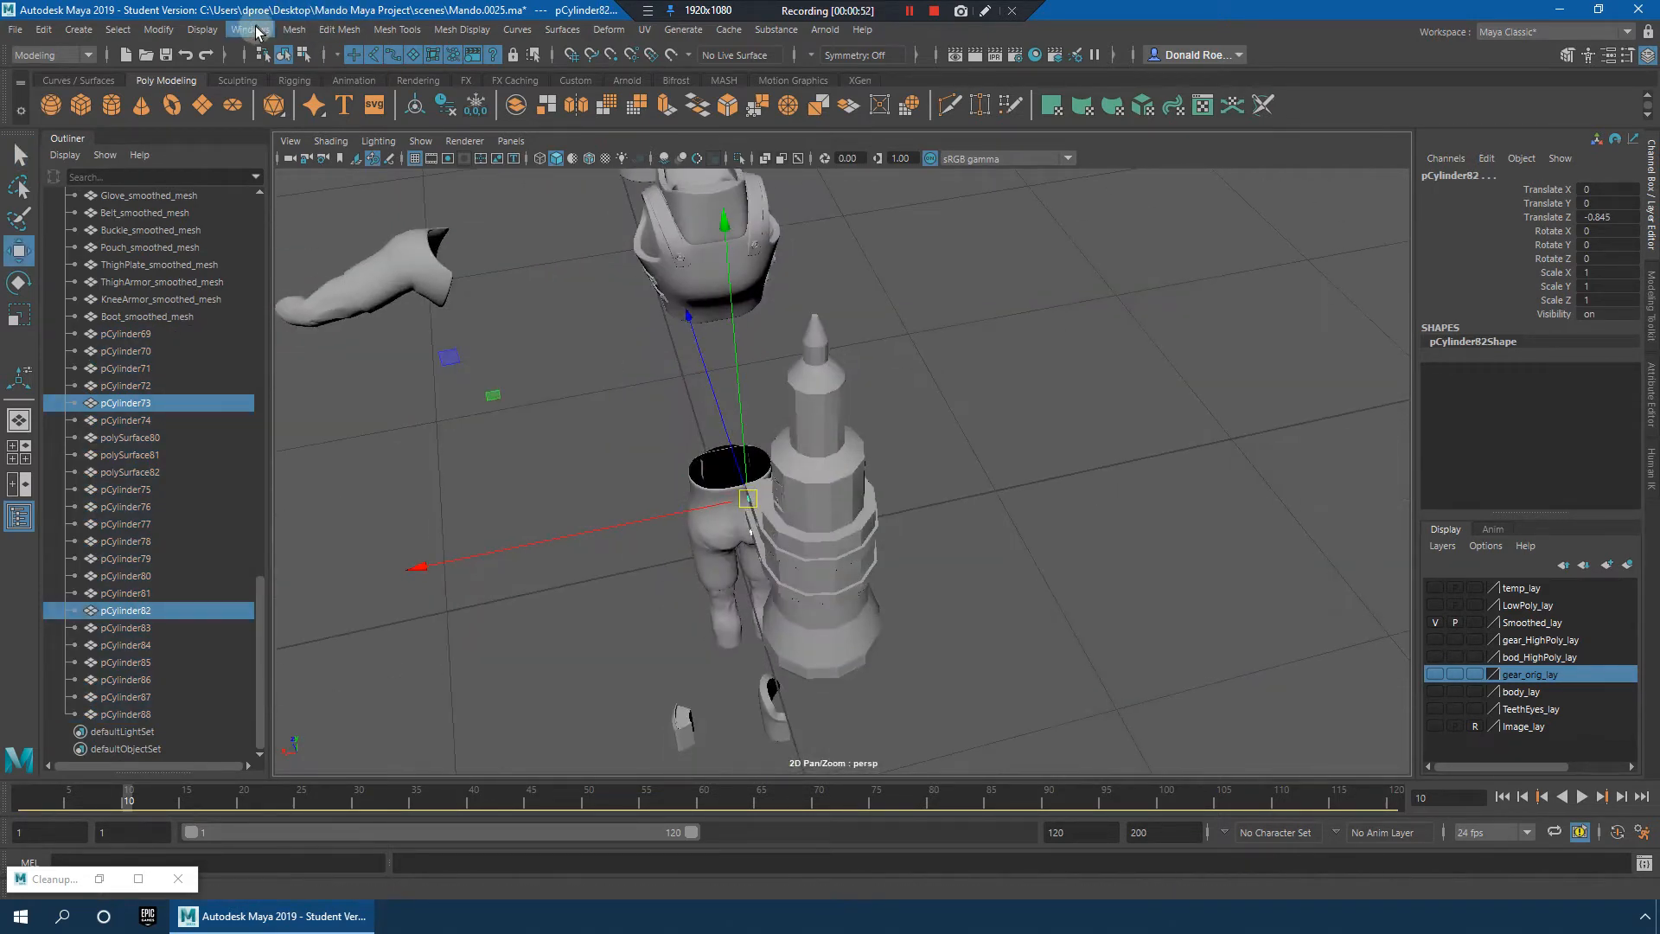
click(217, 109)
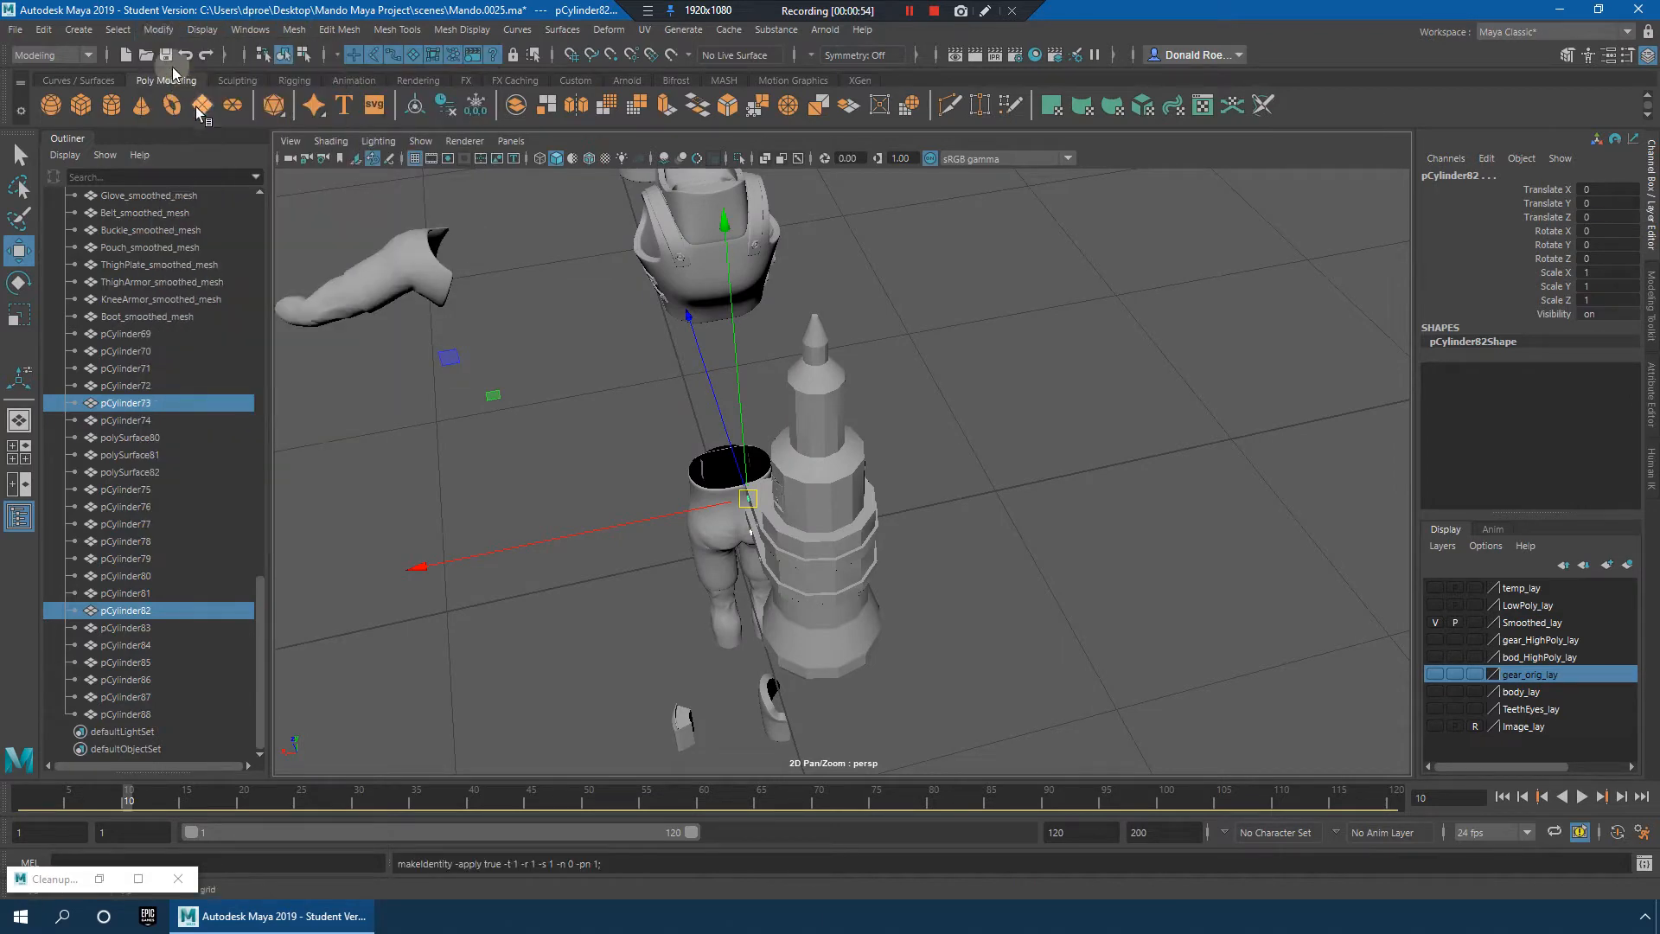
click(158, 30)
click(193, 92)
Step: Duplicate the two bracket bolts and mirror the copies across the body by setting Scale X to -1
scroll(819, 412, up, 4)
alt+drag(819, 412, 883, 461)
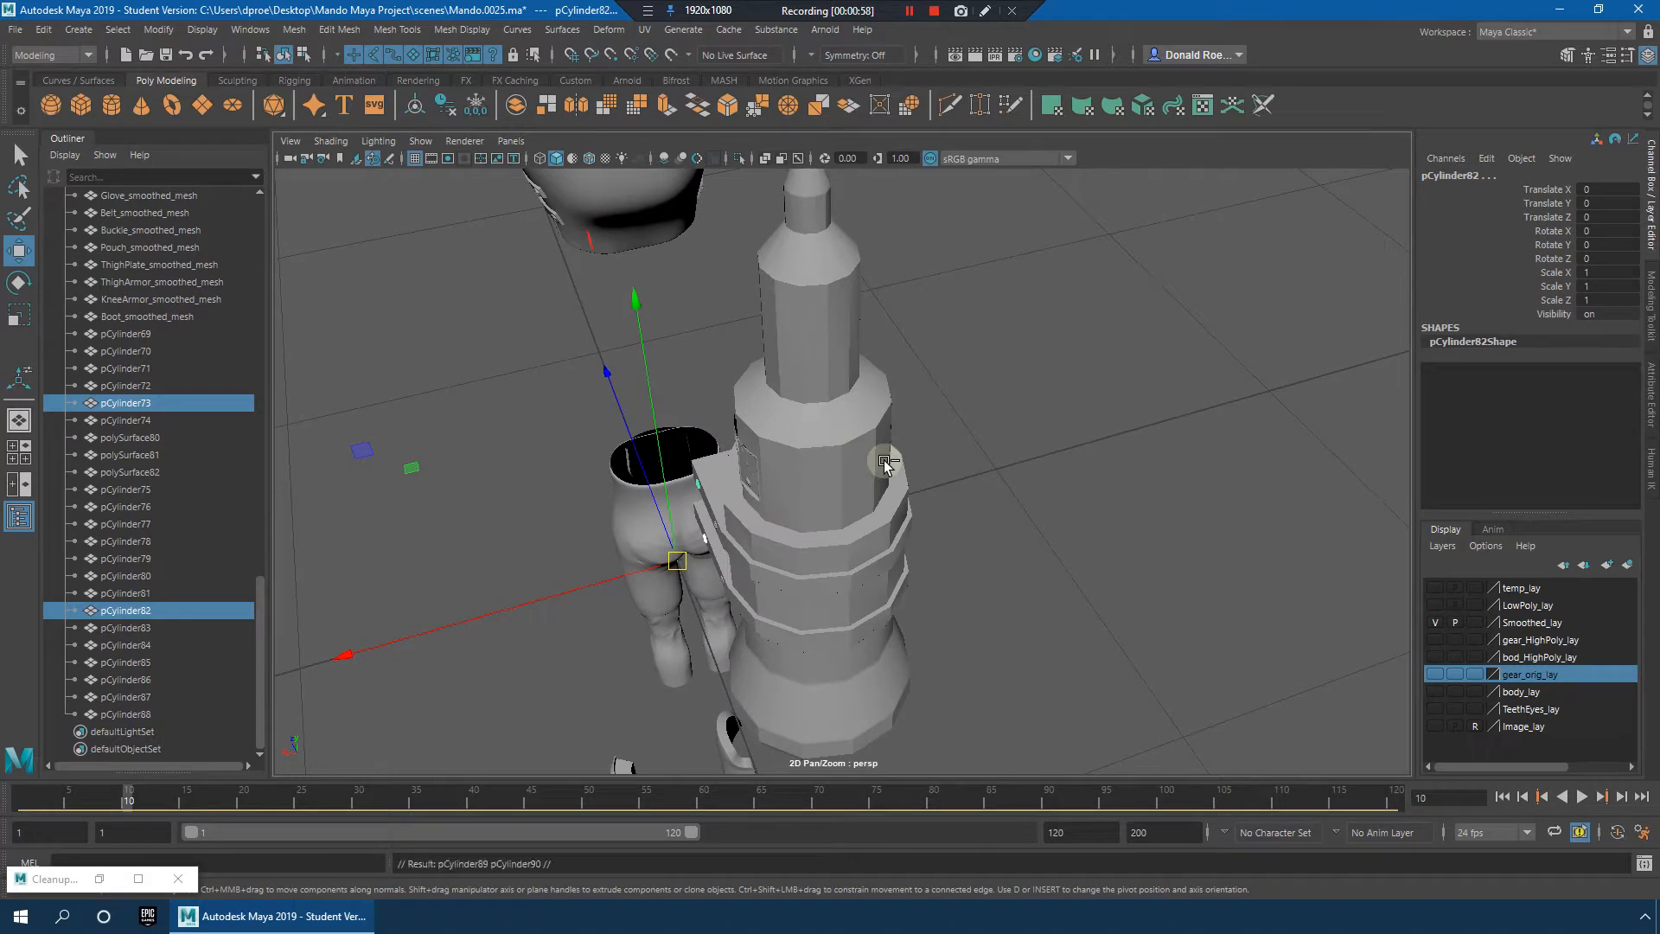
alt+drag(998, 397, 962, 404)
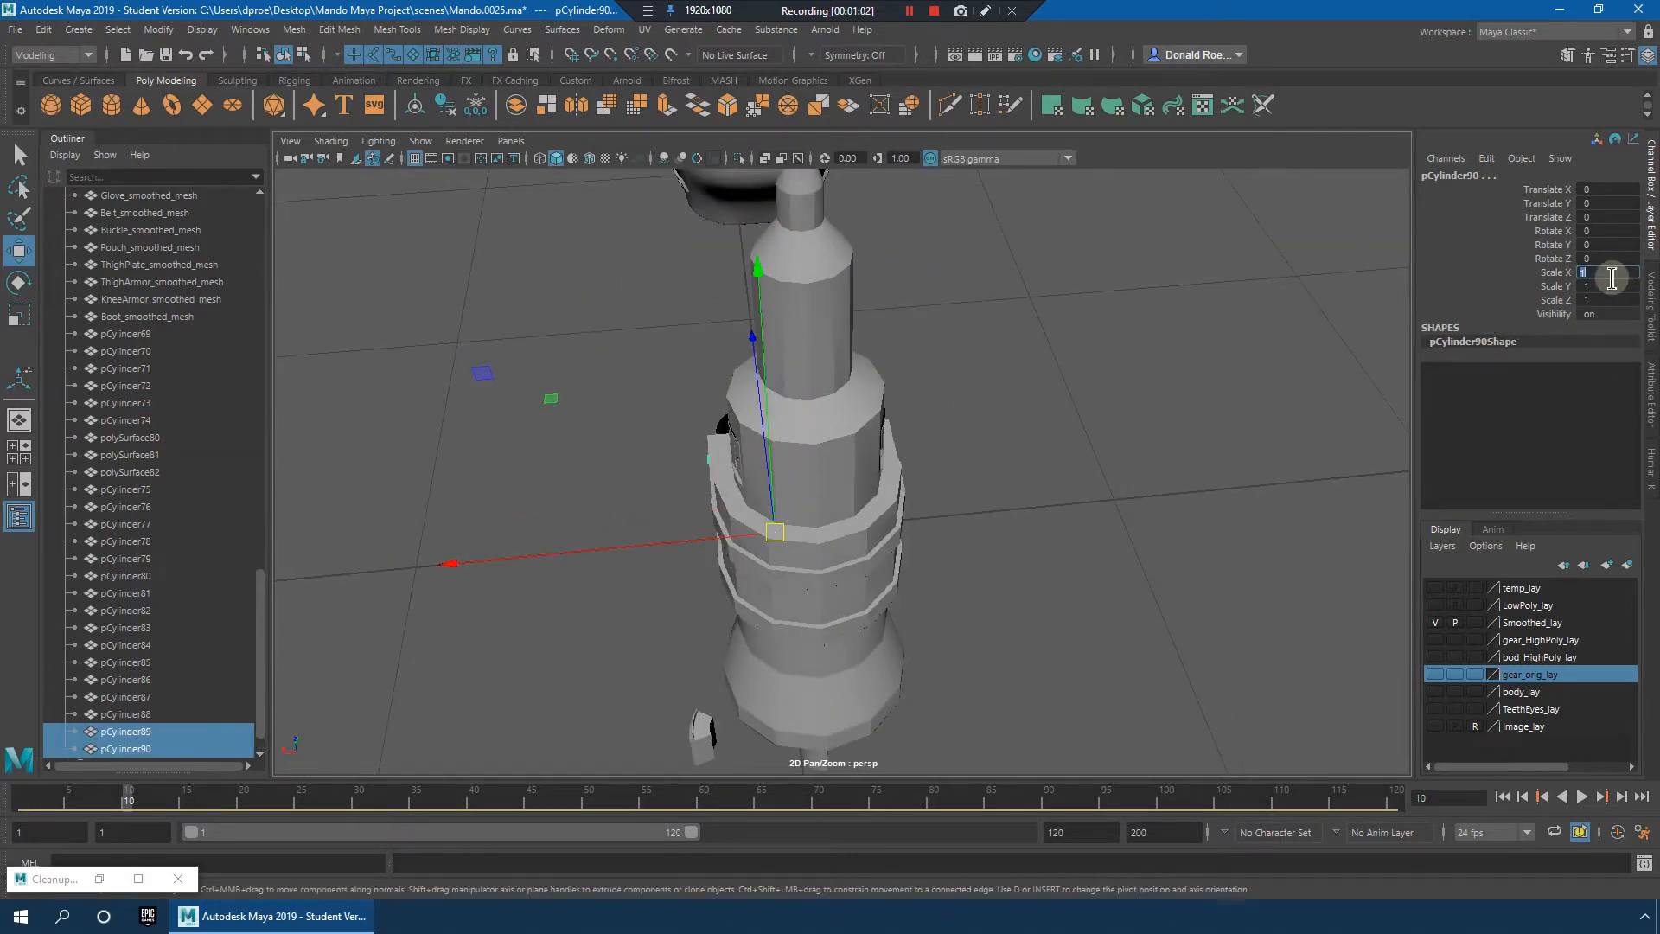
alt+drag(1011, 402, 960, 430)
click(1098, 507)
Step: Combine all the rocket parts, including the mirrored bolts, into a single mesh
alt+drag(1126, 501, 819, 441)
scroll(963, 453, down, 3)
scroll(819, 441, down, 2)
alt+drag(994, 423, 864, 441)
scroll(864, 441, down, 3)
drag(765, 281, 1043, 694)
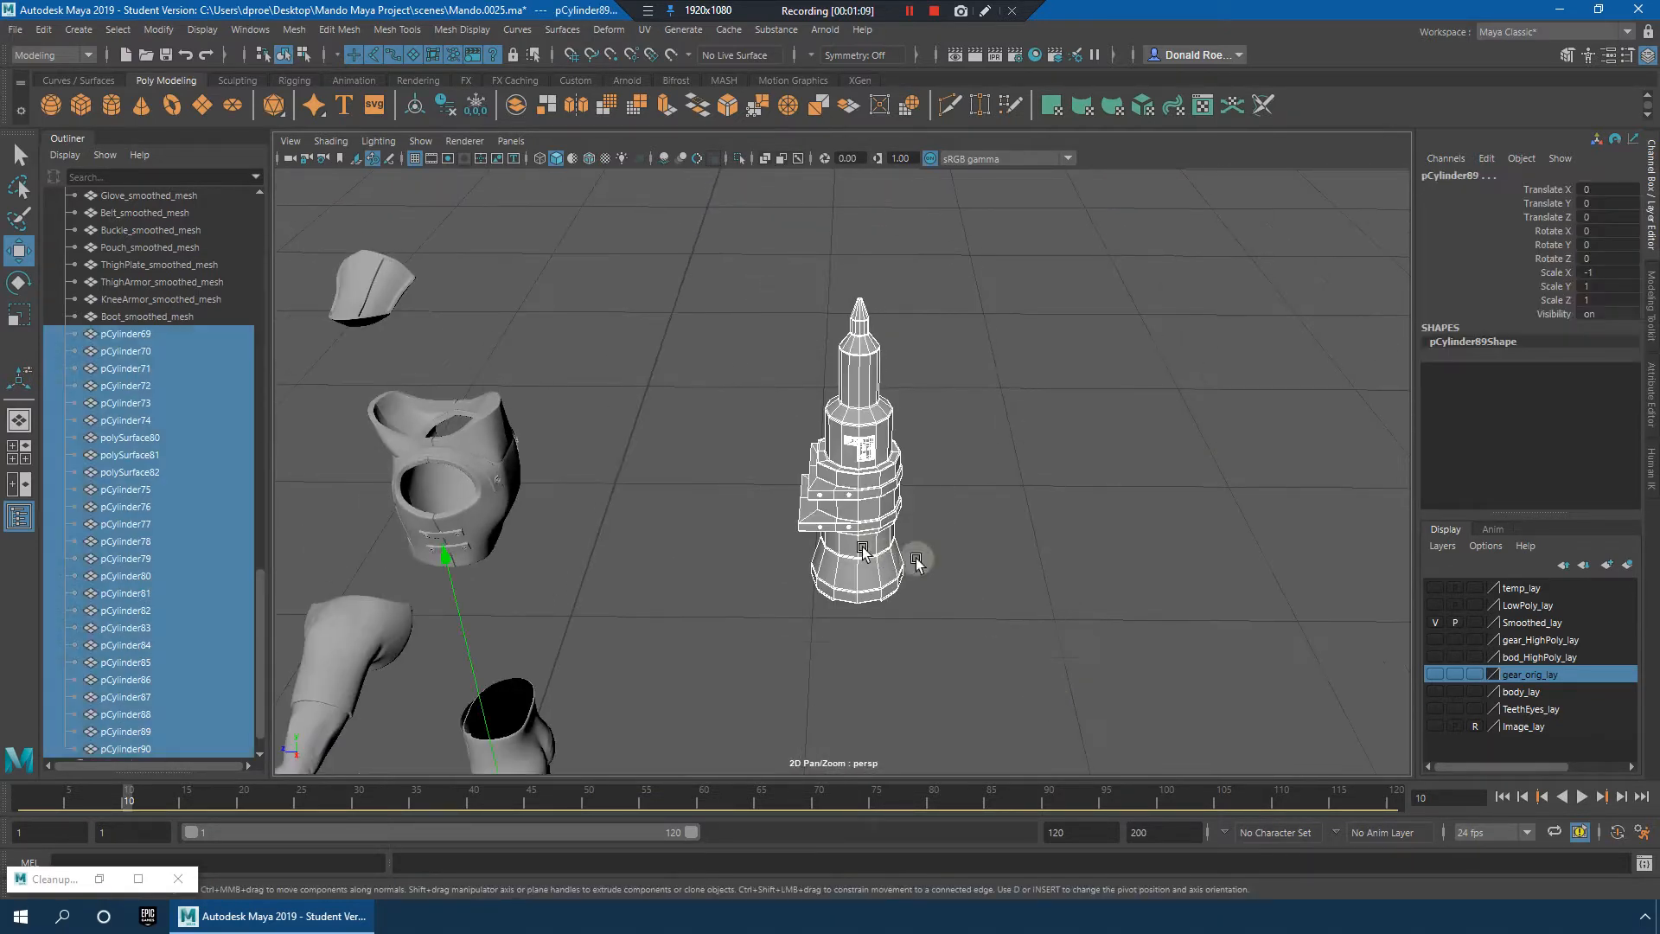
scroll(968, 555, up, 3)
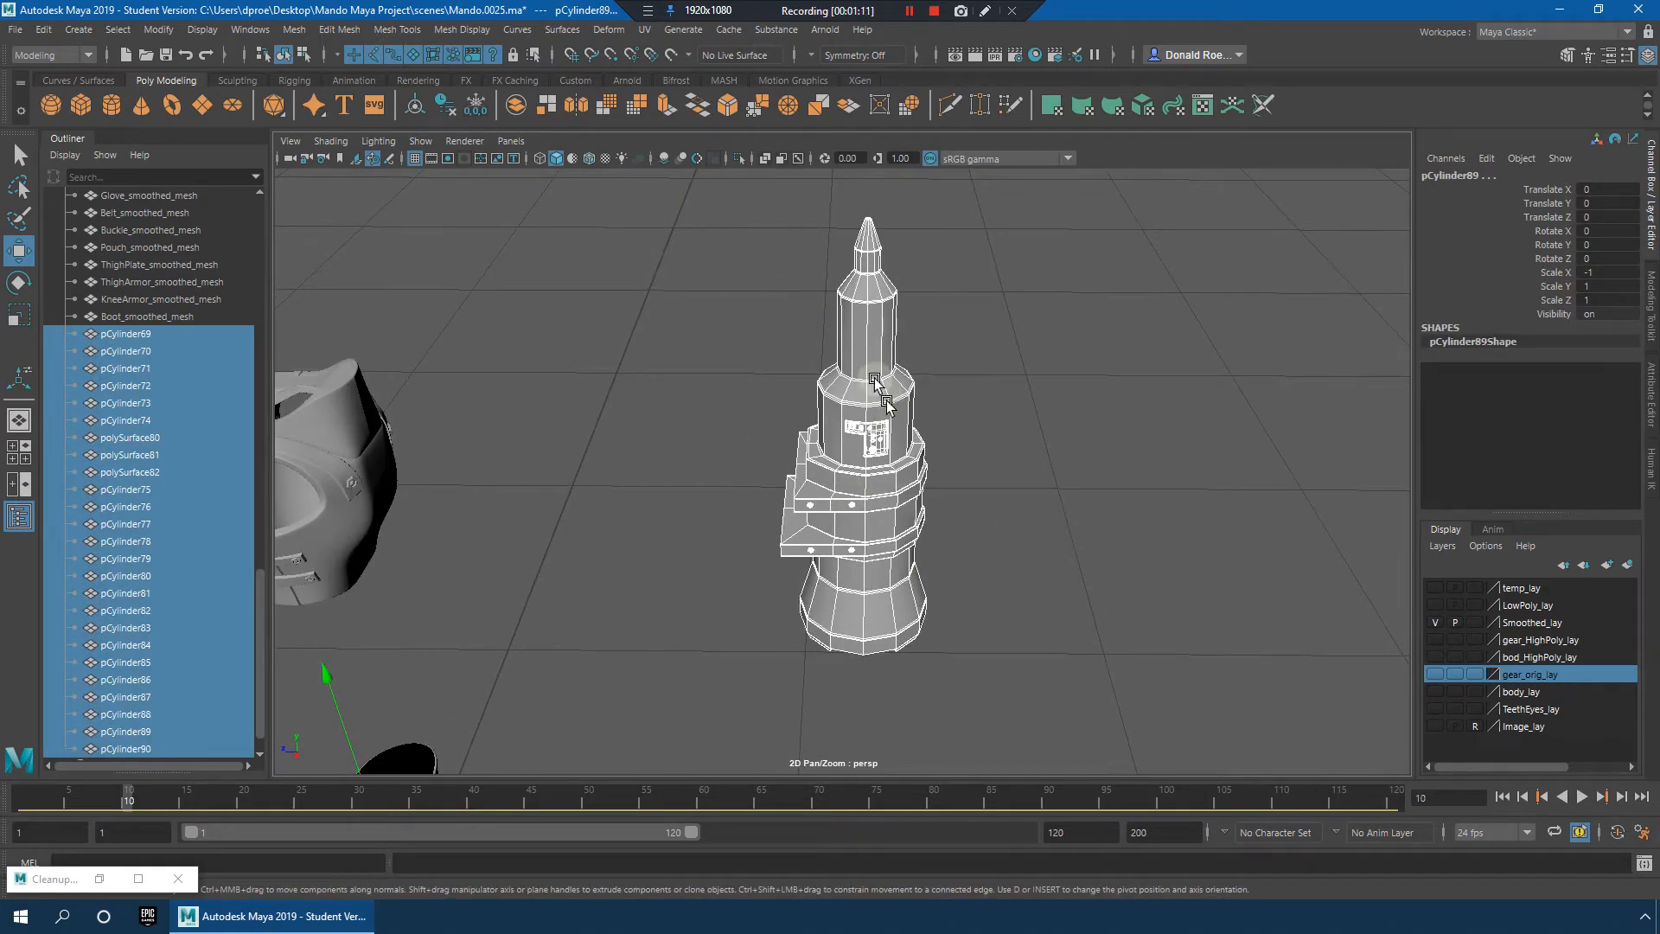
shift+right_drag(874, 380, 826, 689)
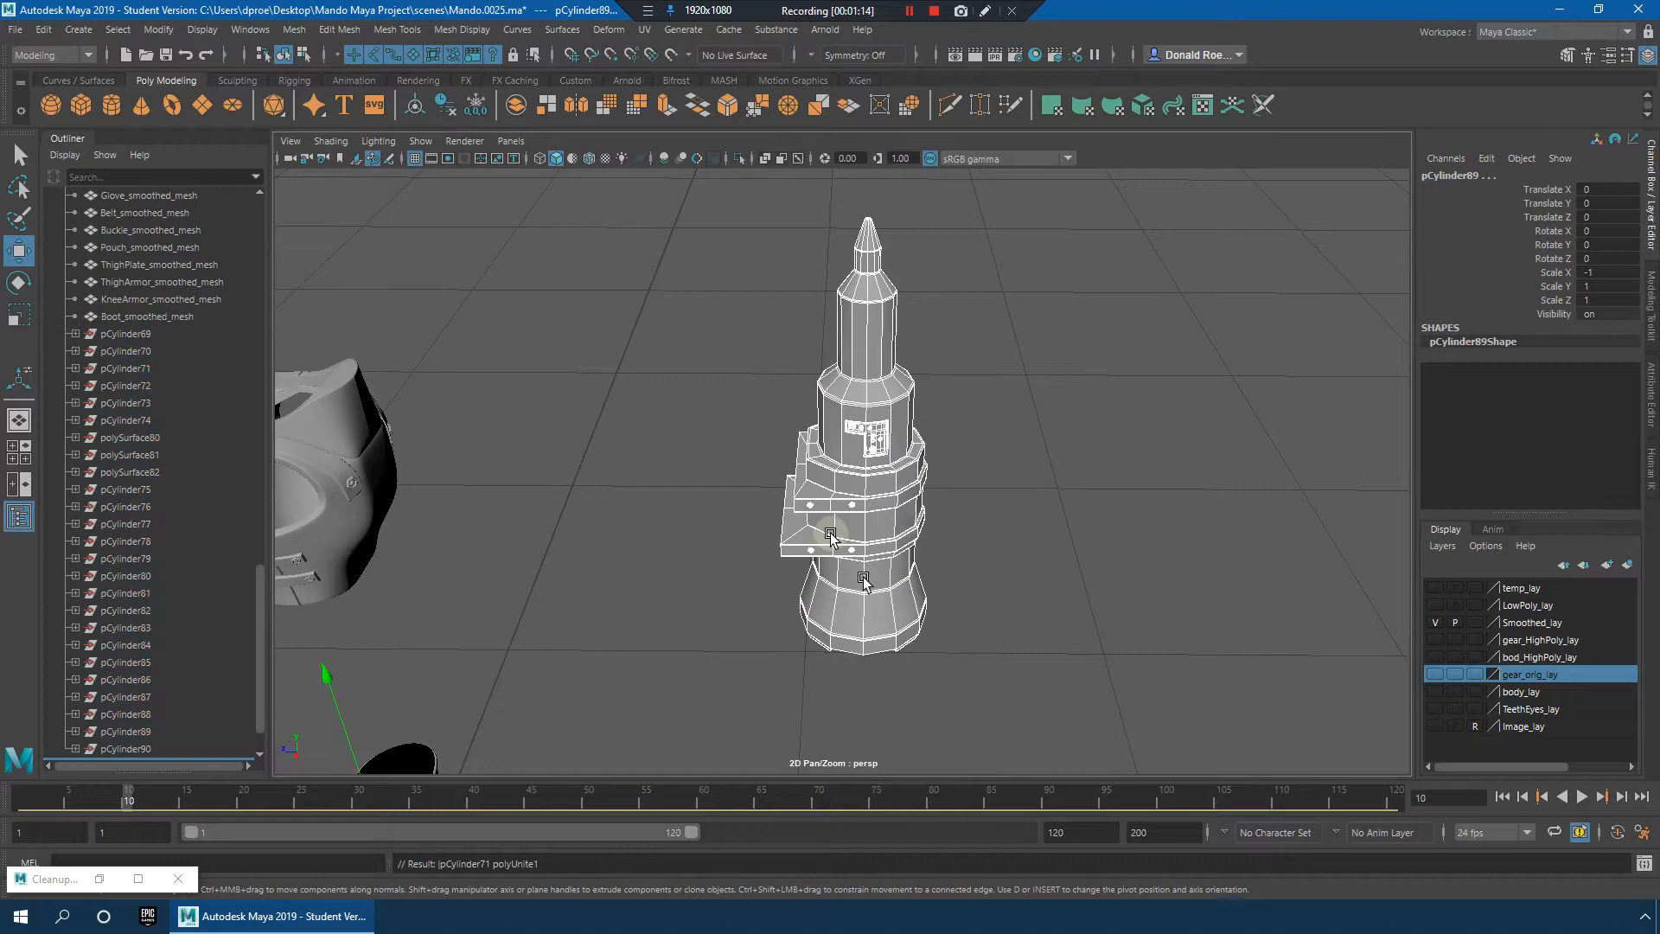
click(870, 512)
scroll(900, 489, up, 5)
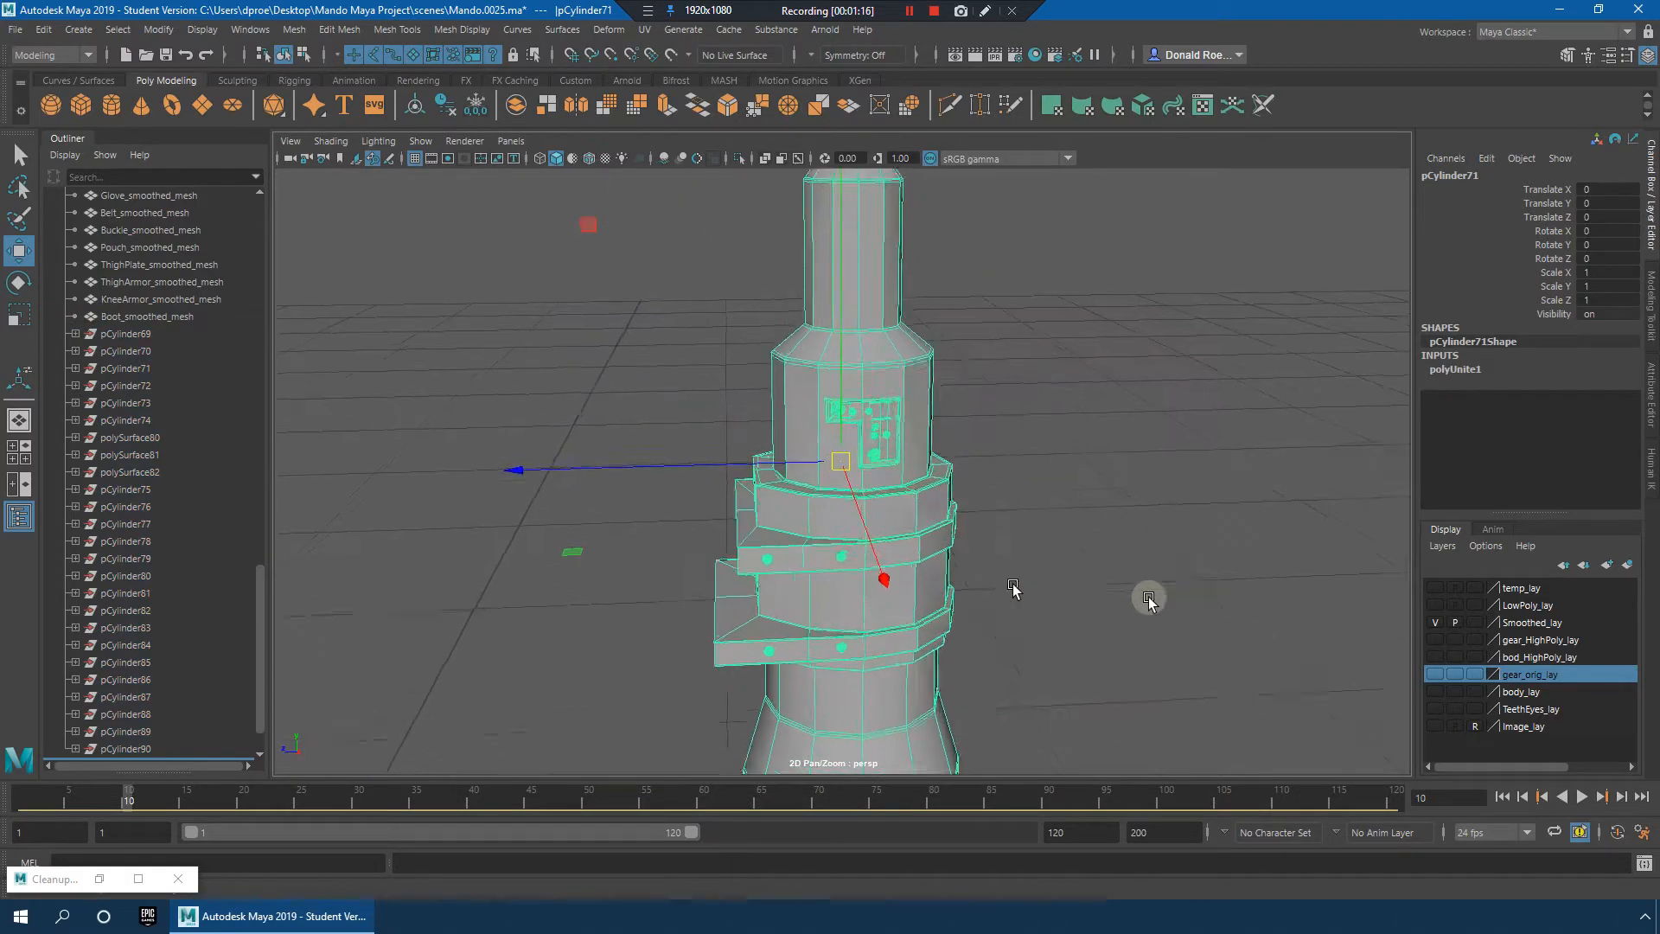
scroll(1074, 474, up, 3)
key(3)
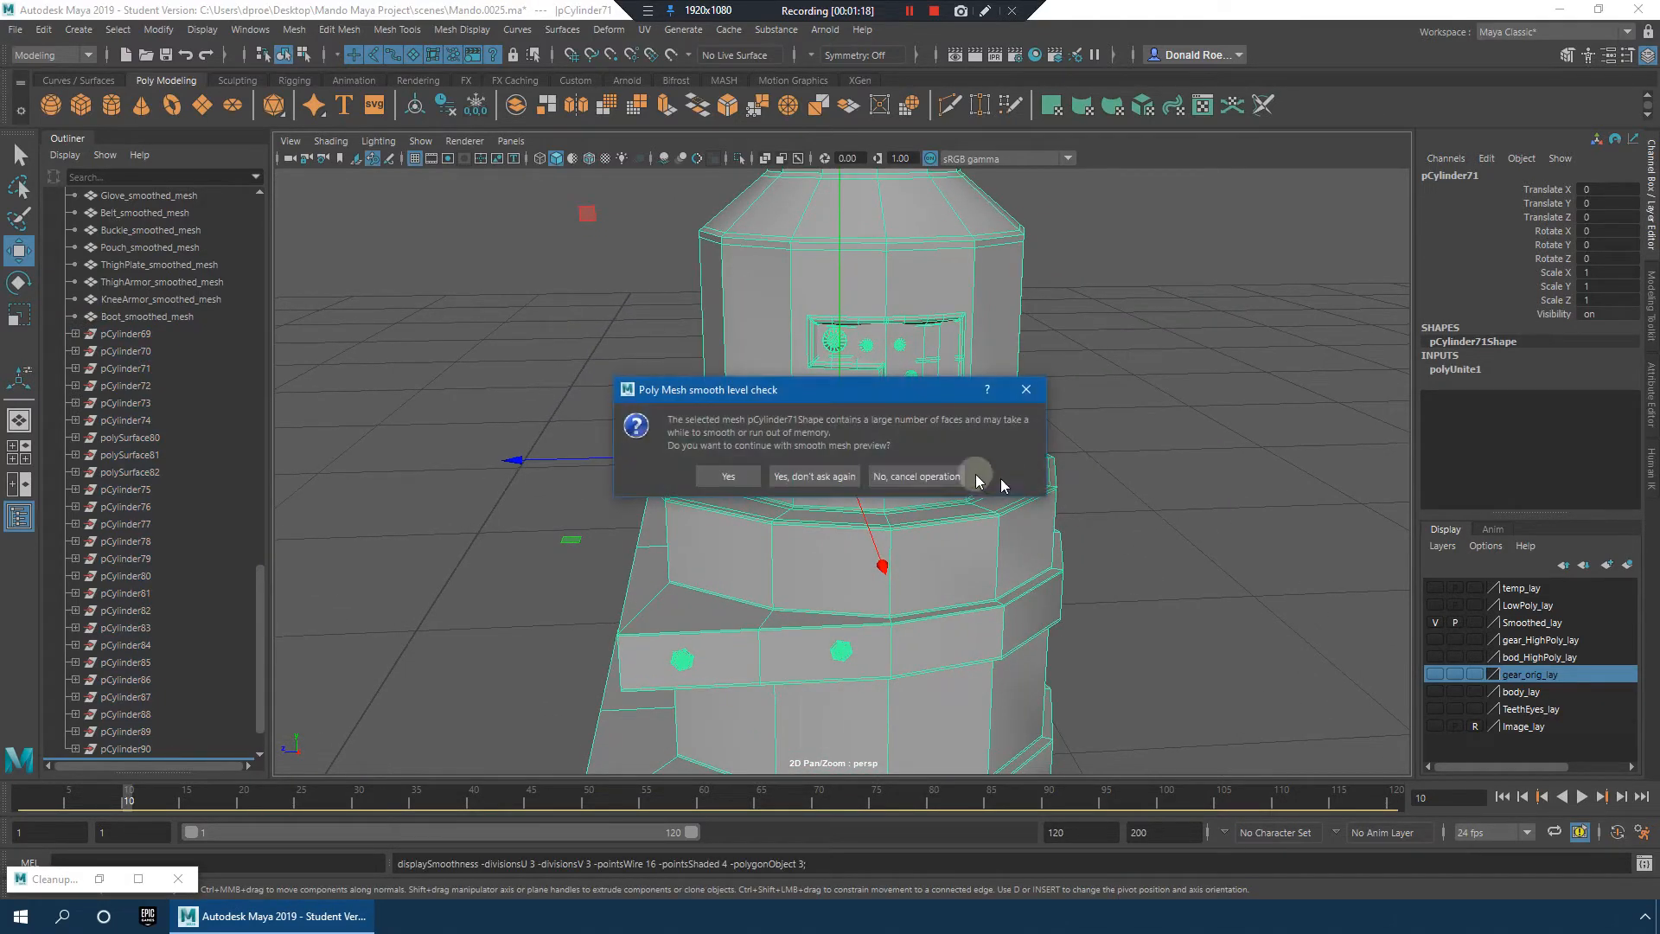
click(1025, 386)
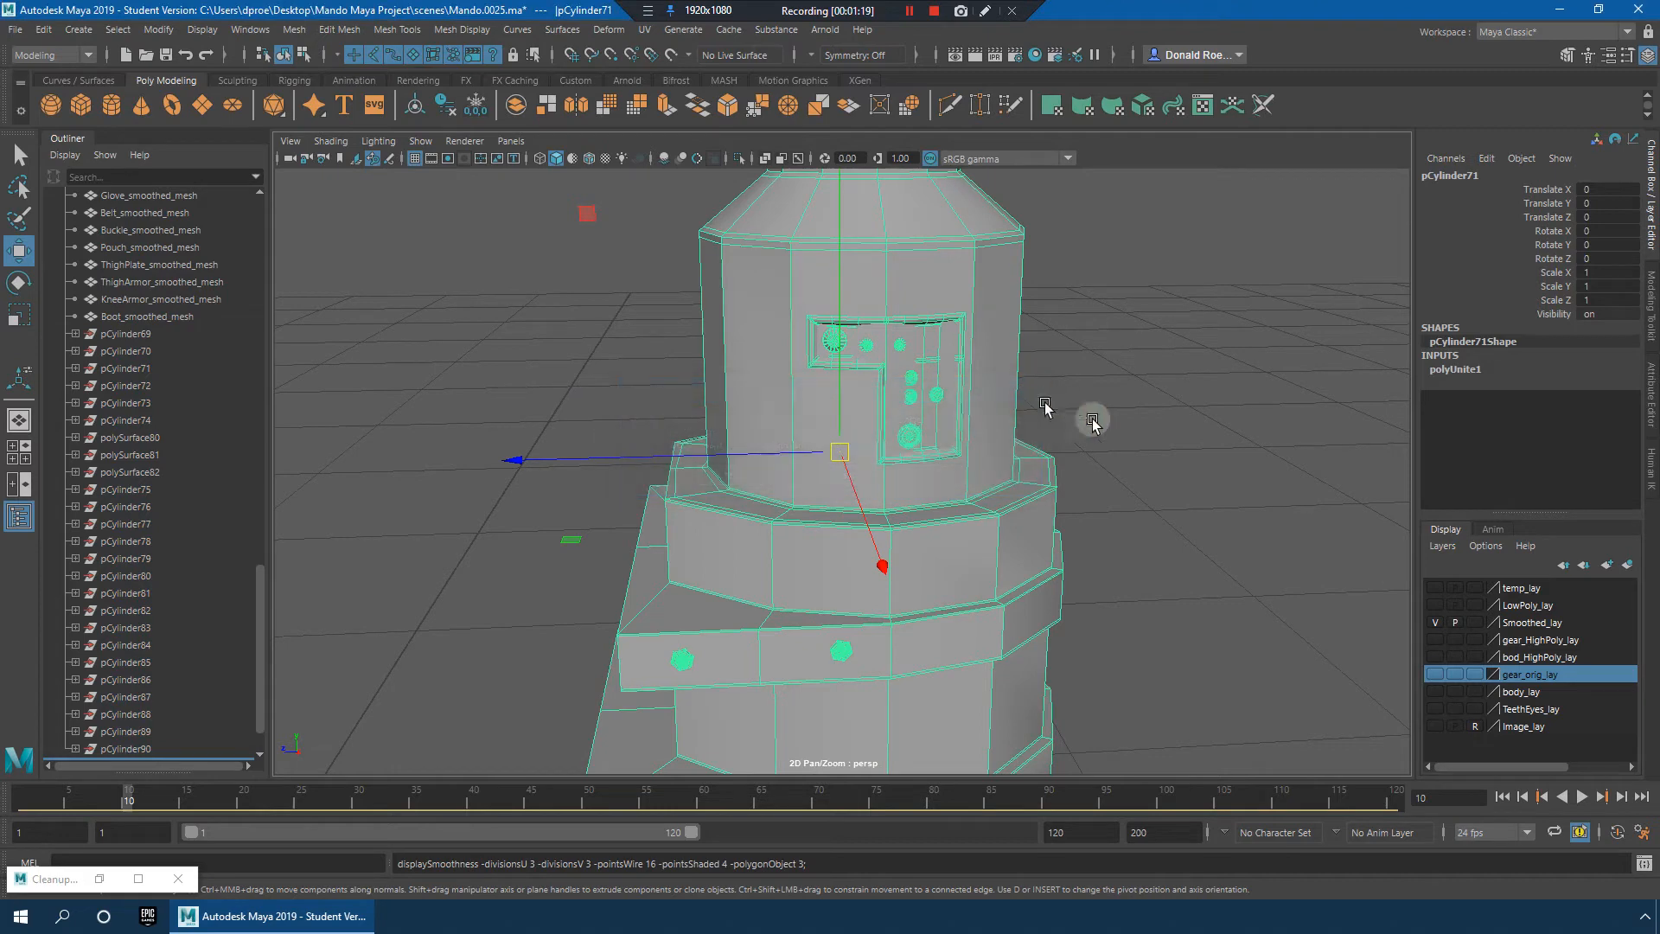
click(1142, 444)
Step: Apply Smooth twice to the combined rocket mesh, with 1 division each time
scroll(1105, 448, up, 8)
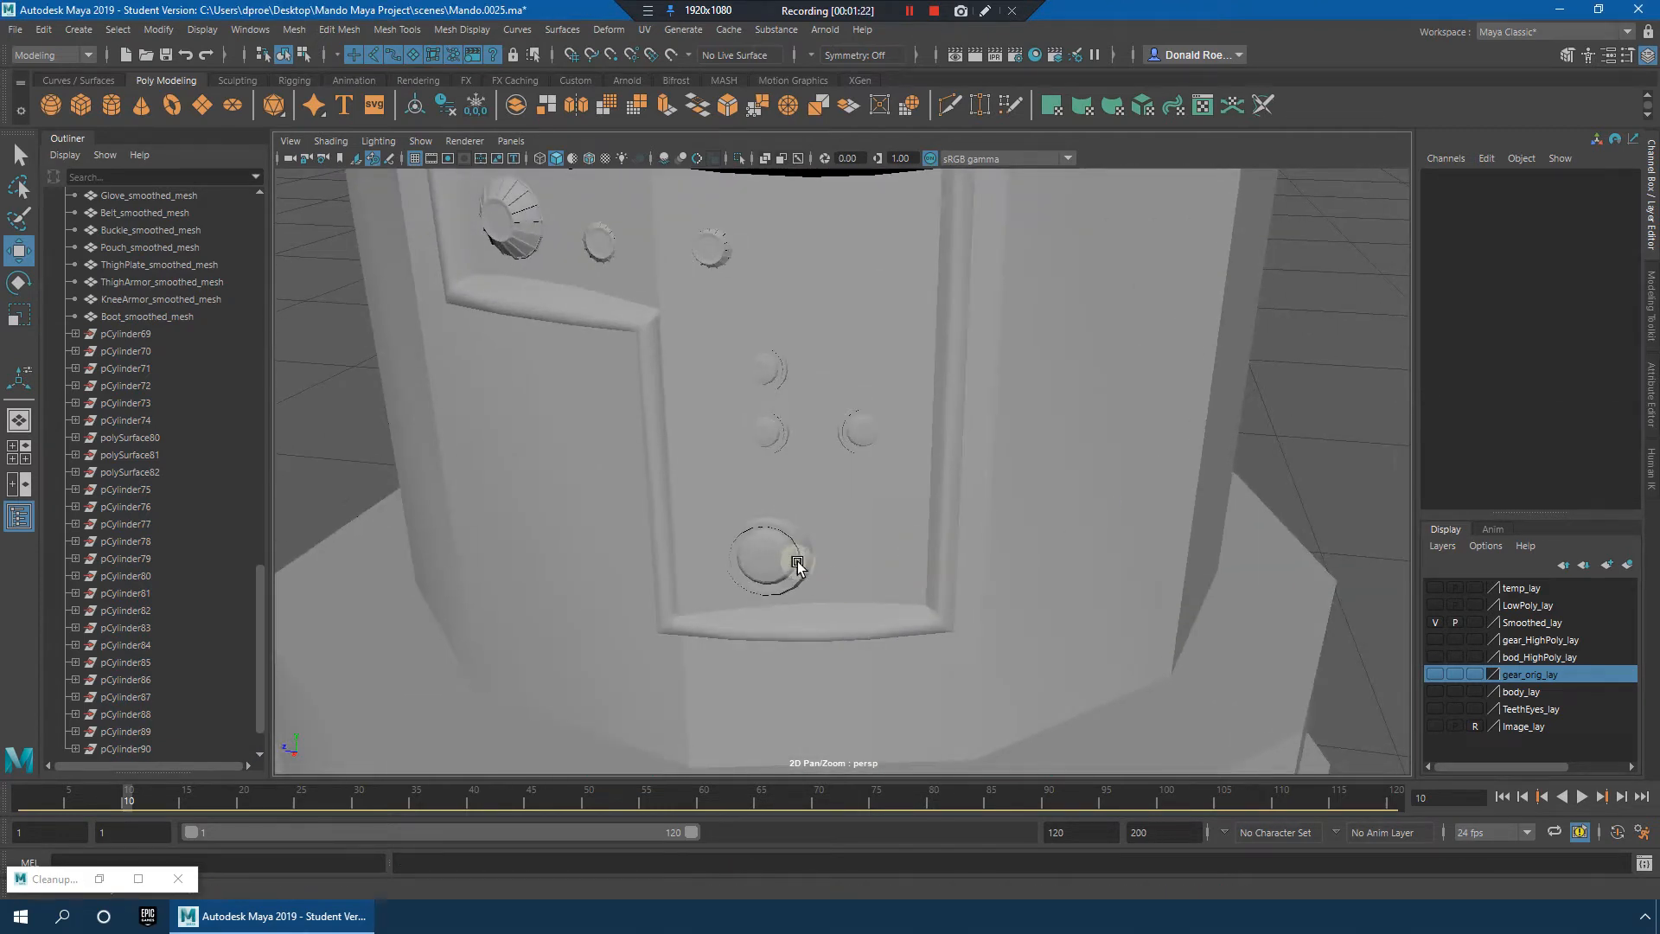
click(797, 564)
alt+right_drag(1020, 418, 852, 407)
alt+middle_drag(908, 380, 995, 580)
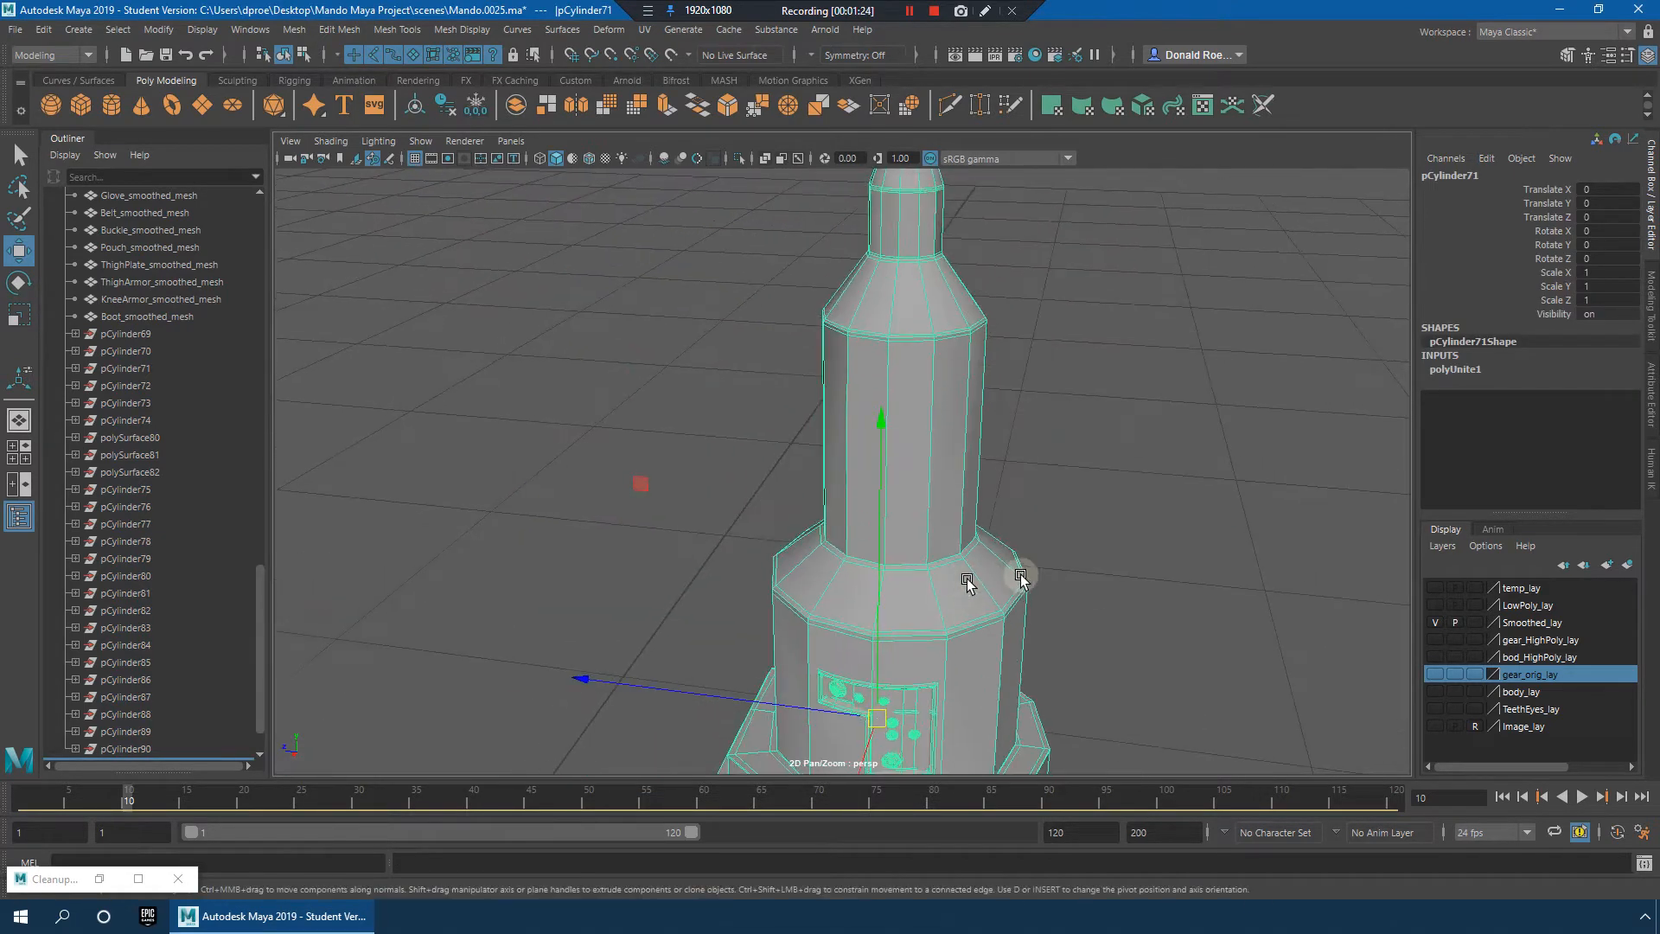
alt+drag(967, 581, 934, 482)
click(294, 29)
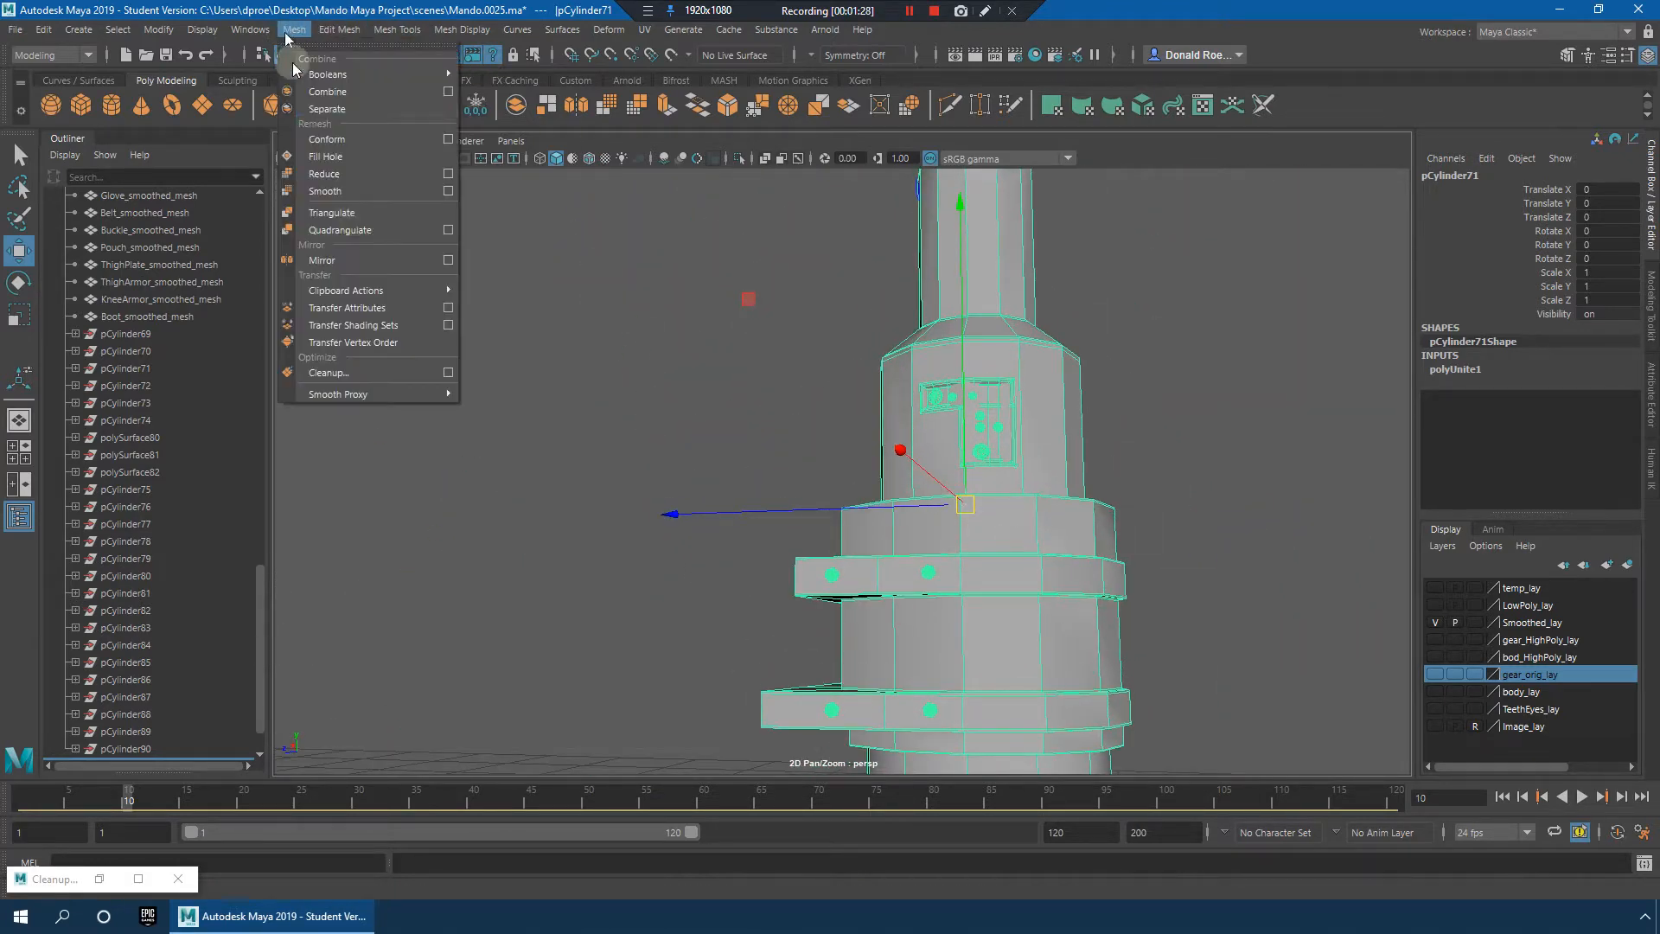
click(333, 180)
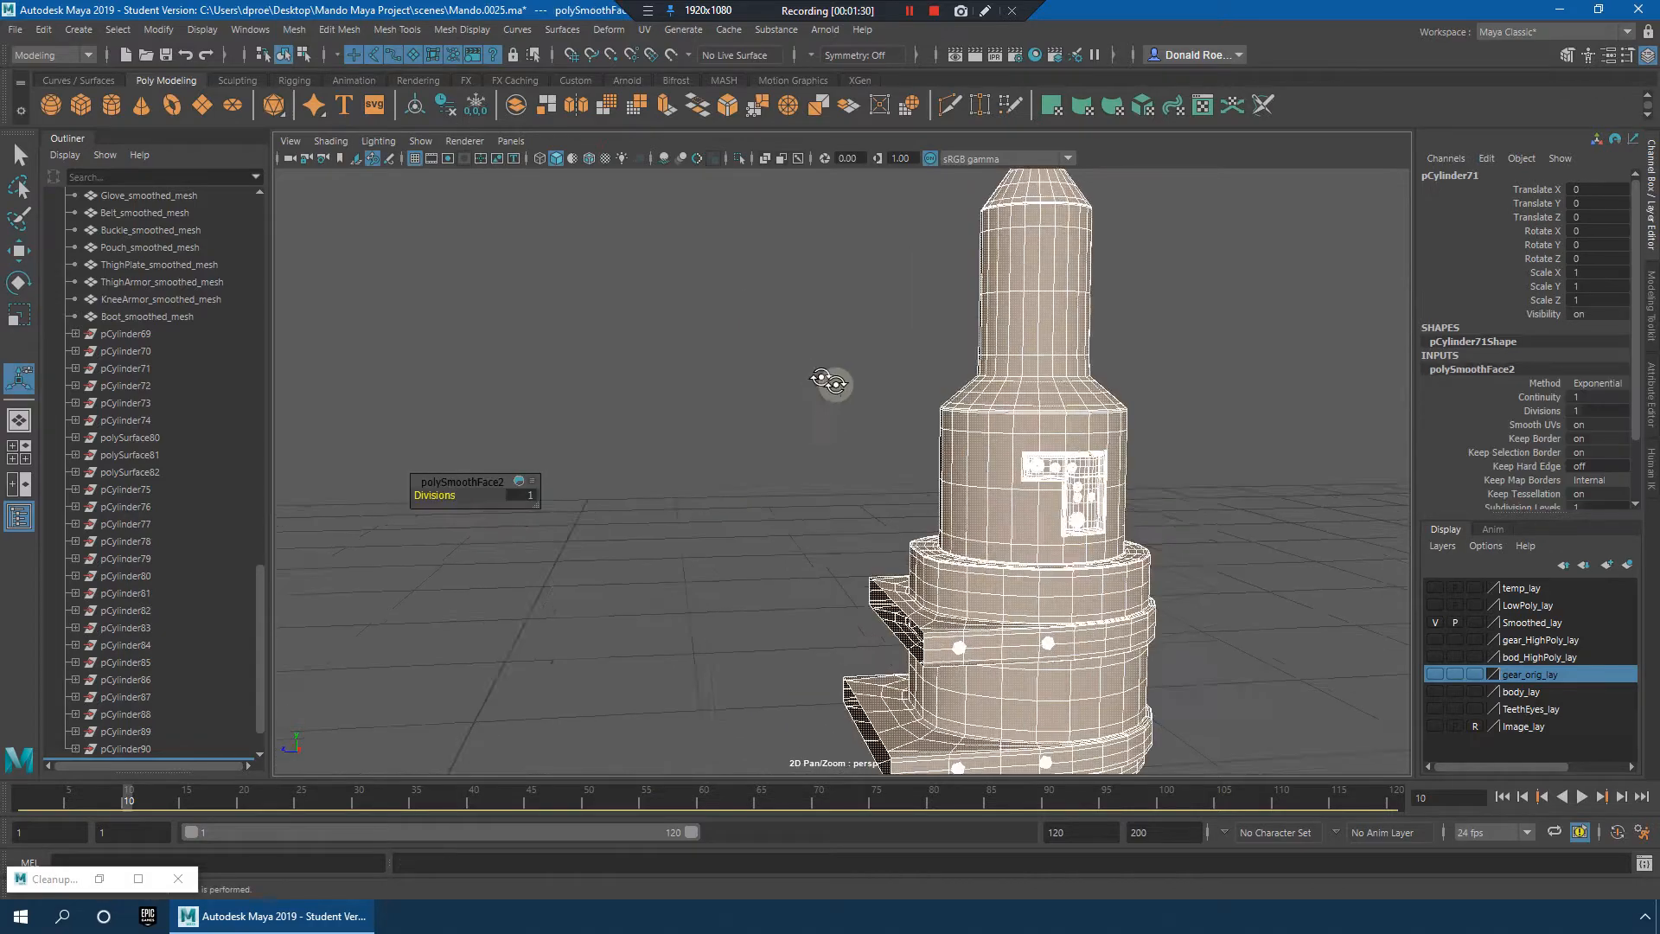
alt+drag(838, 381, 979, 400)
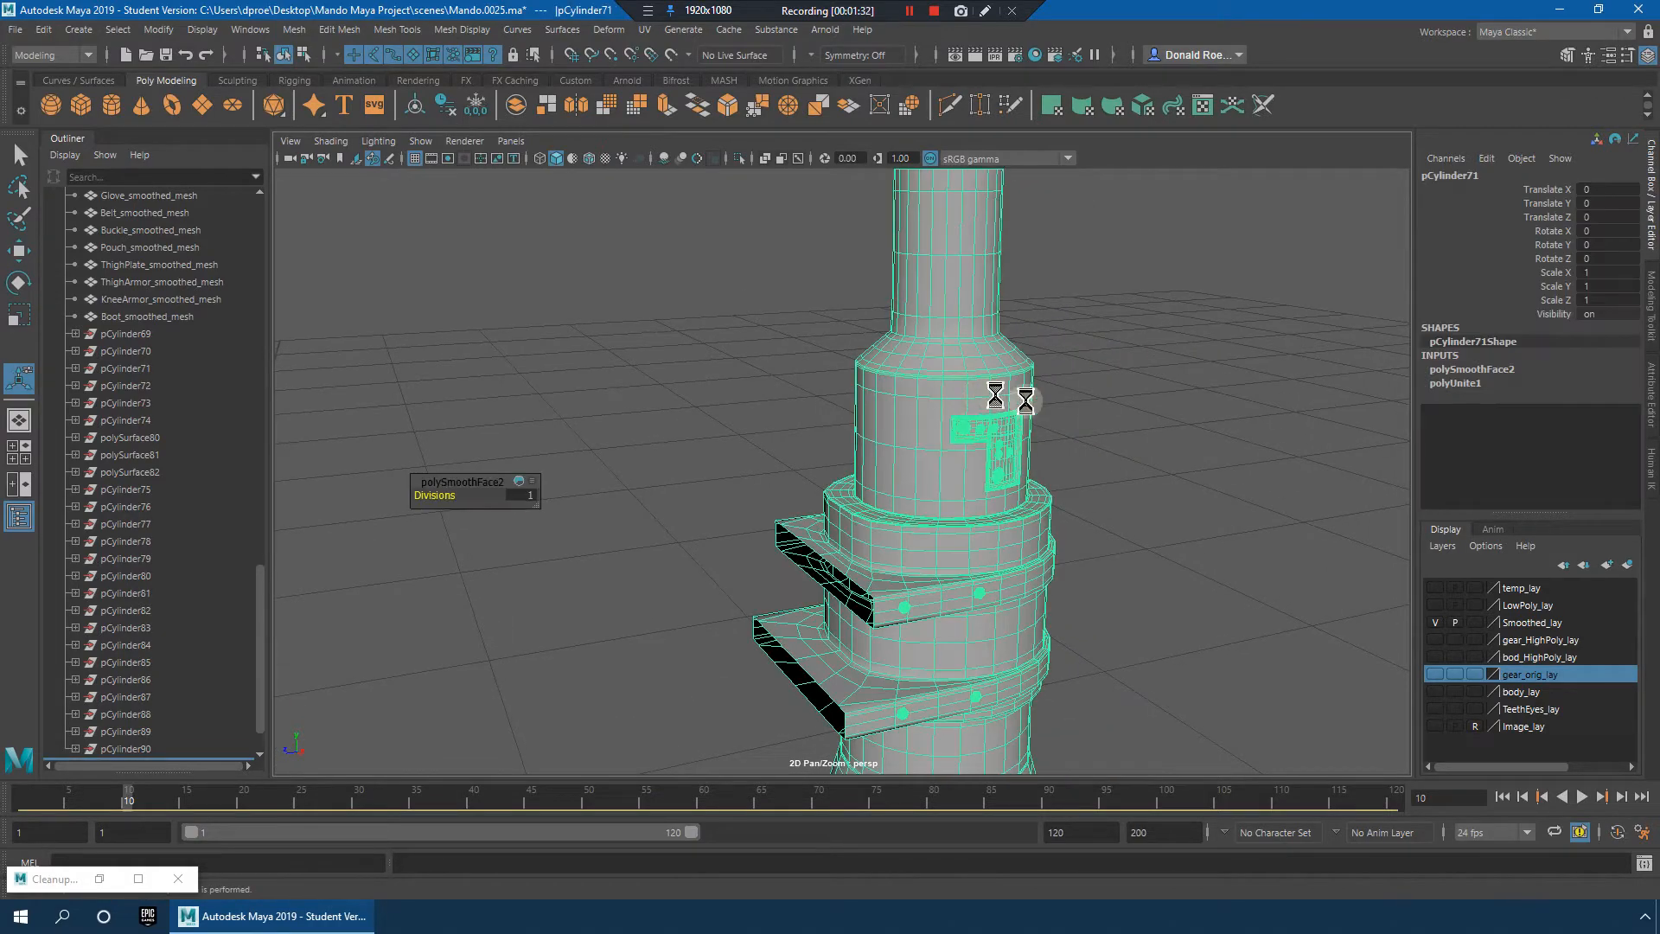
alt+drag(1134, 433, 1034, 426)
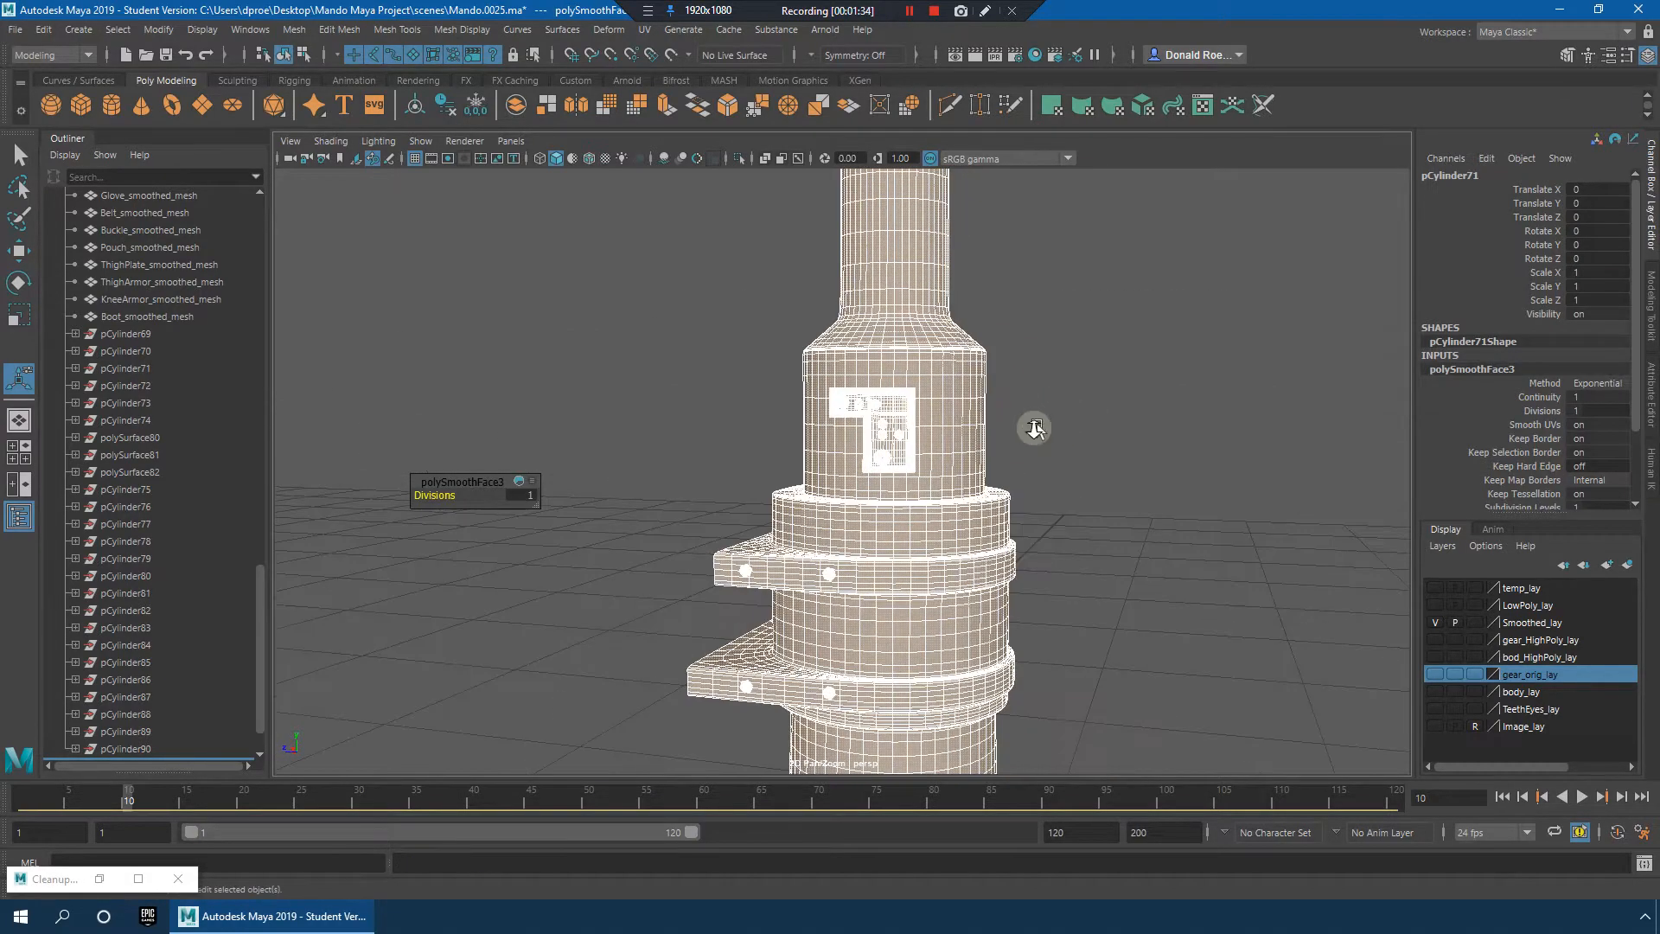
Step: Delete the construction history of the smoothed rocket mesh
alt+right_drag(1034, 426, 1129, 449)
click(1141, 441)
alt+drag(1129, 449, 1117, 472)
click(991, 424)
alt+right_drag(990, 432, 814, 467)
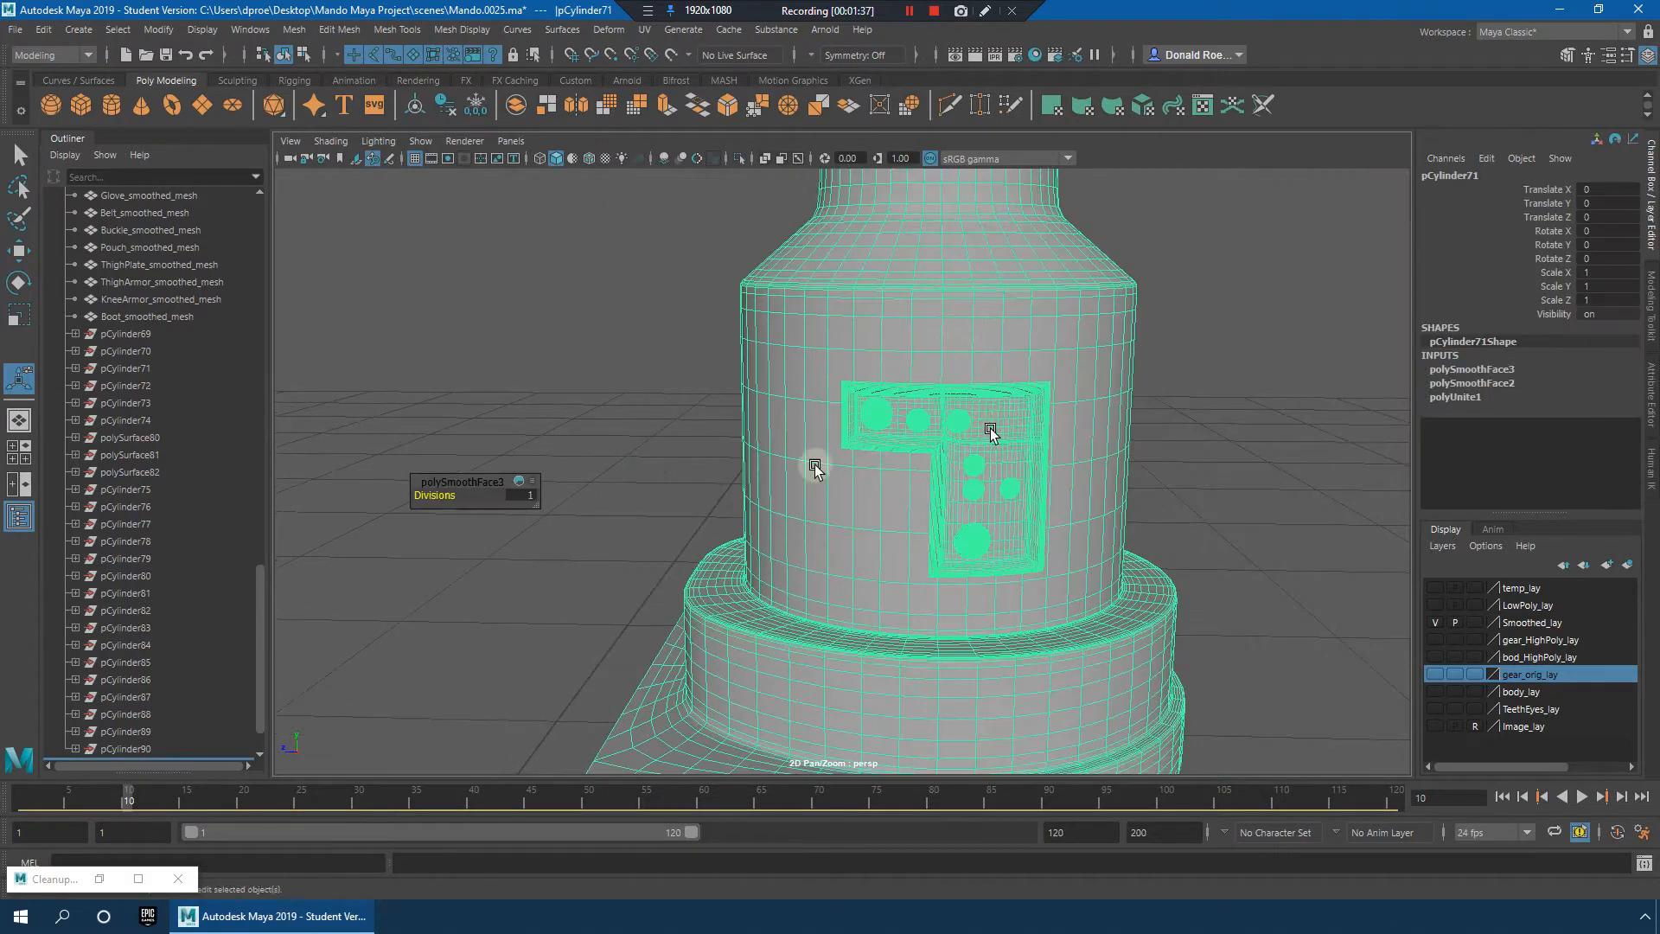
click(45, 29)
mouse_move(130, 234)
click(294, 253)
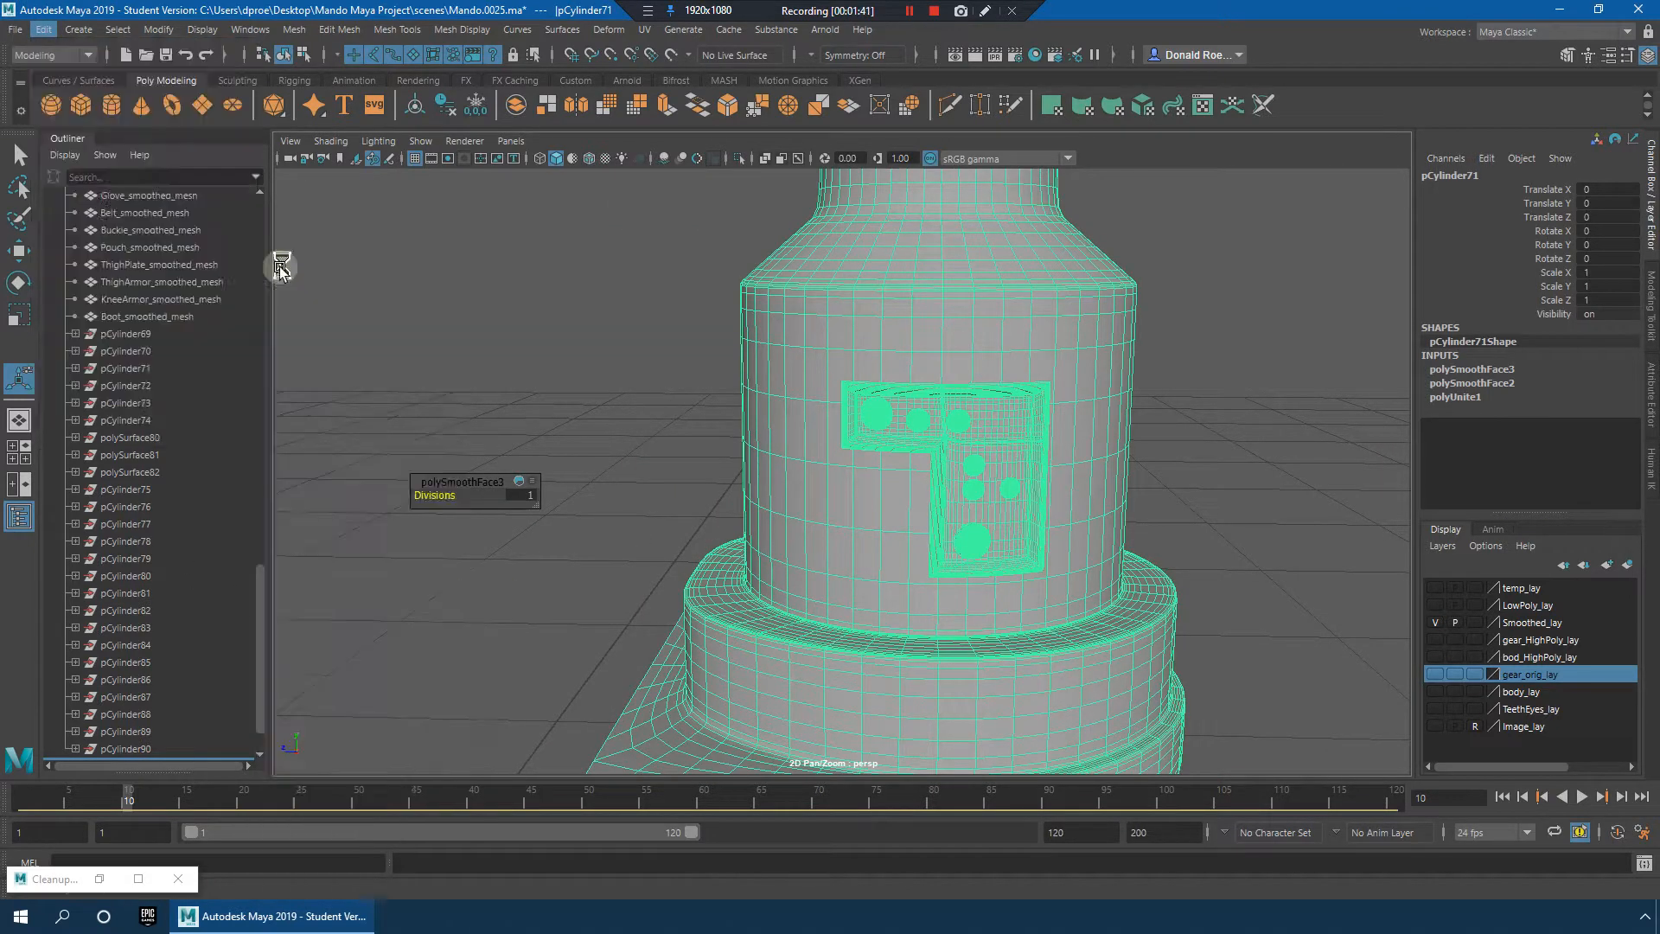
Step: Rename the combined rocket mesh in Smoothed_grp to Rocket_smoothed_mesh
middle_drag(117, 712, 121, 438)
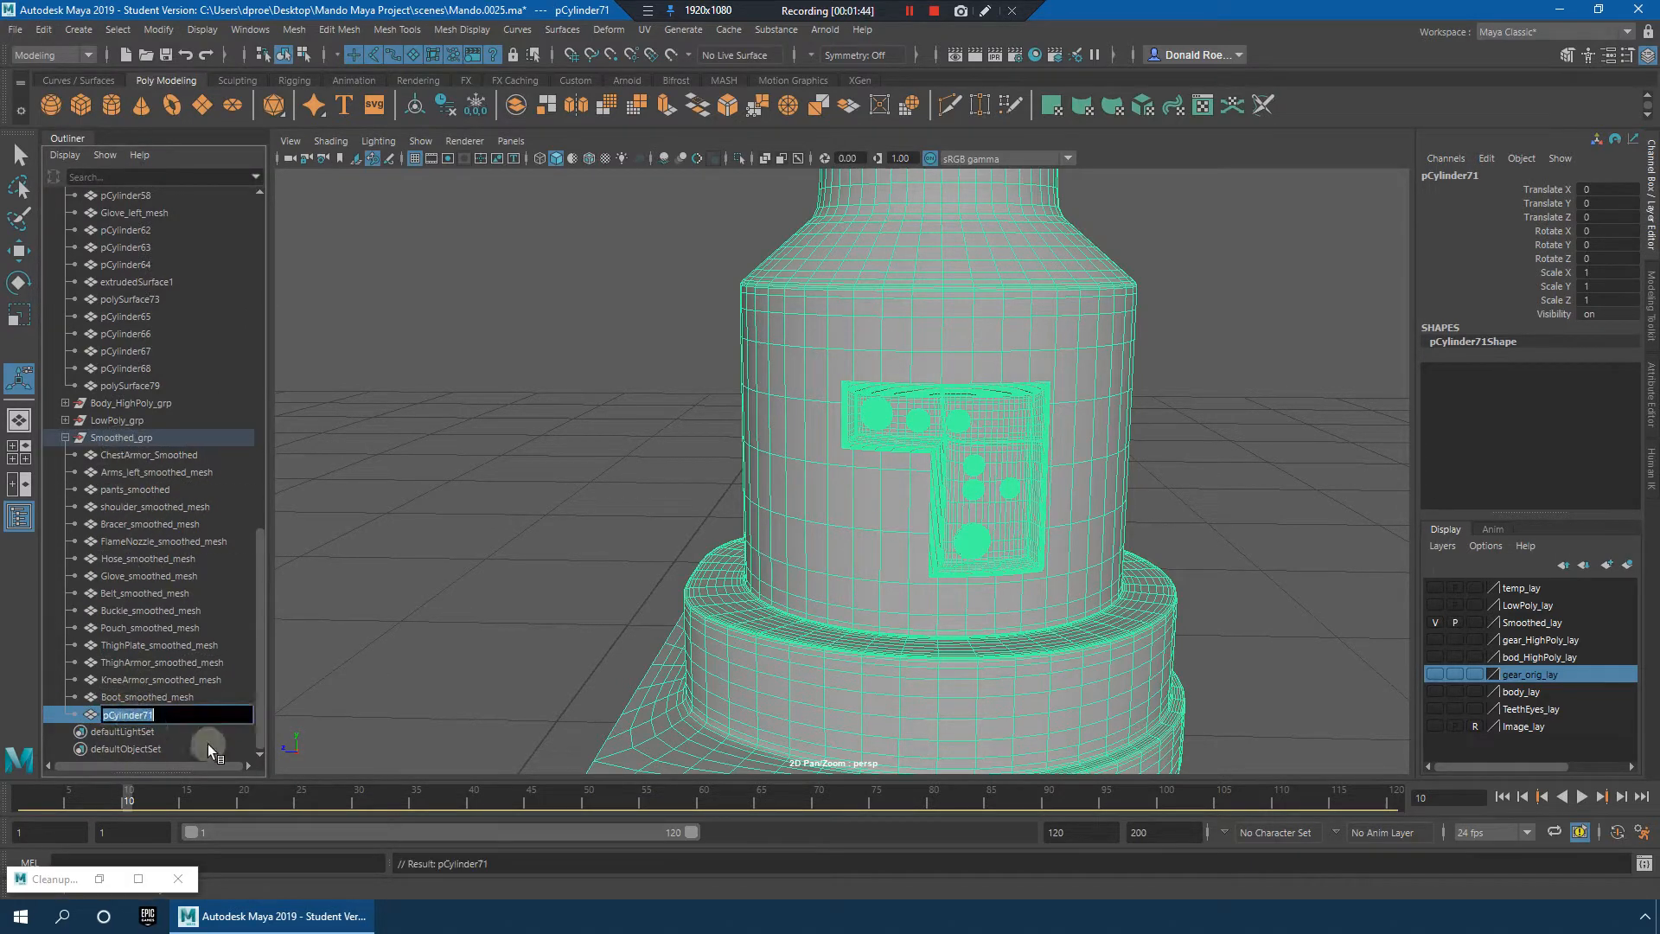
text(Rocket_smoothed_mesh)
key(Return)
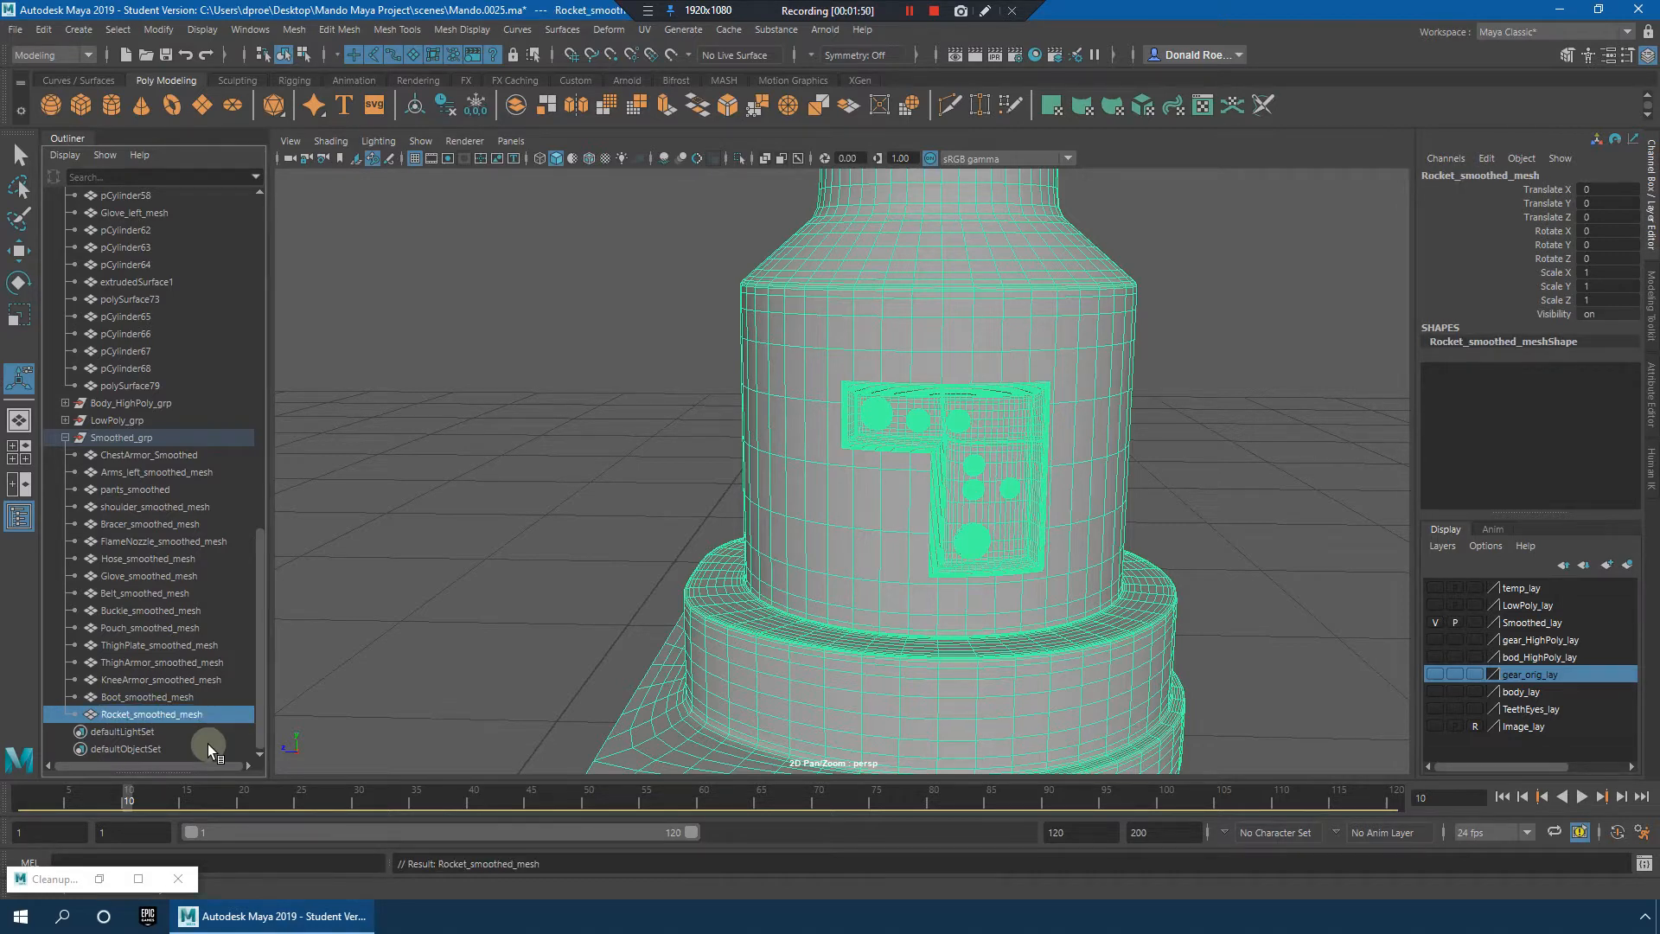
Step: Check the smoothed rocket, switch visibility from Smoothed_lay to gear_HighPoly_lay, and select the original rocket body
key(f)
alt+drag(855, 527, 907, 478)
click(1086, 467)
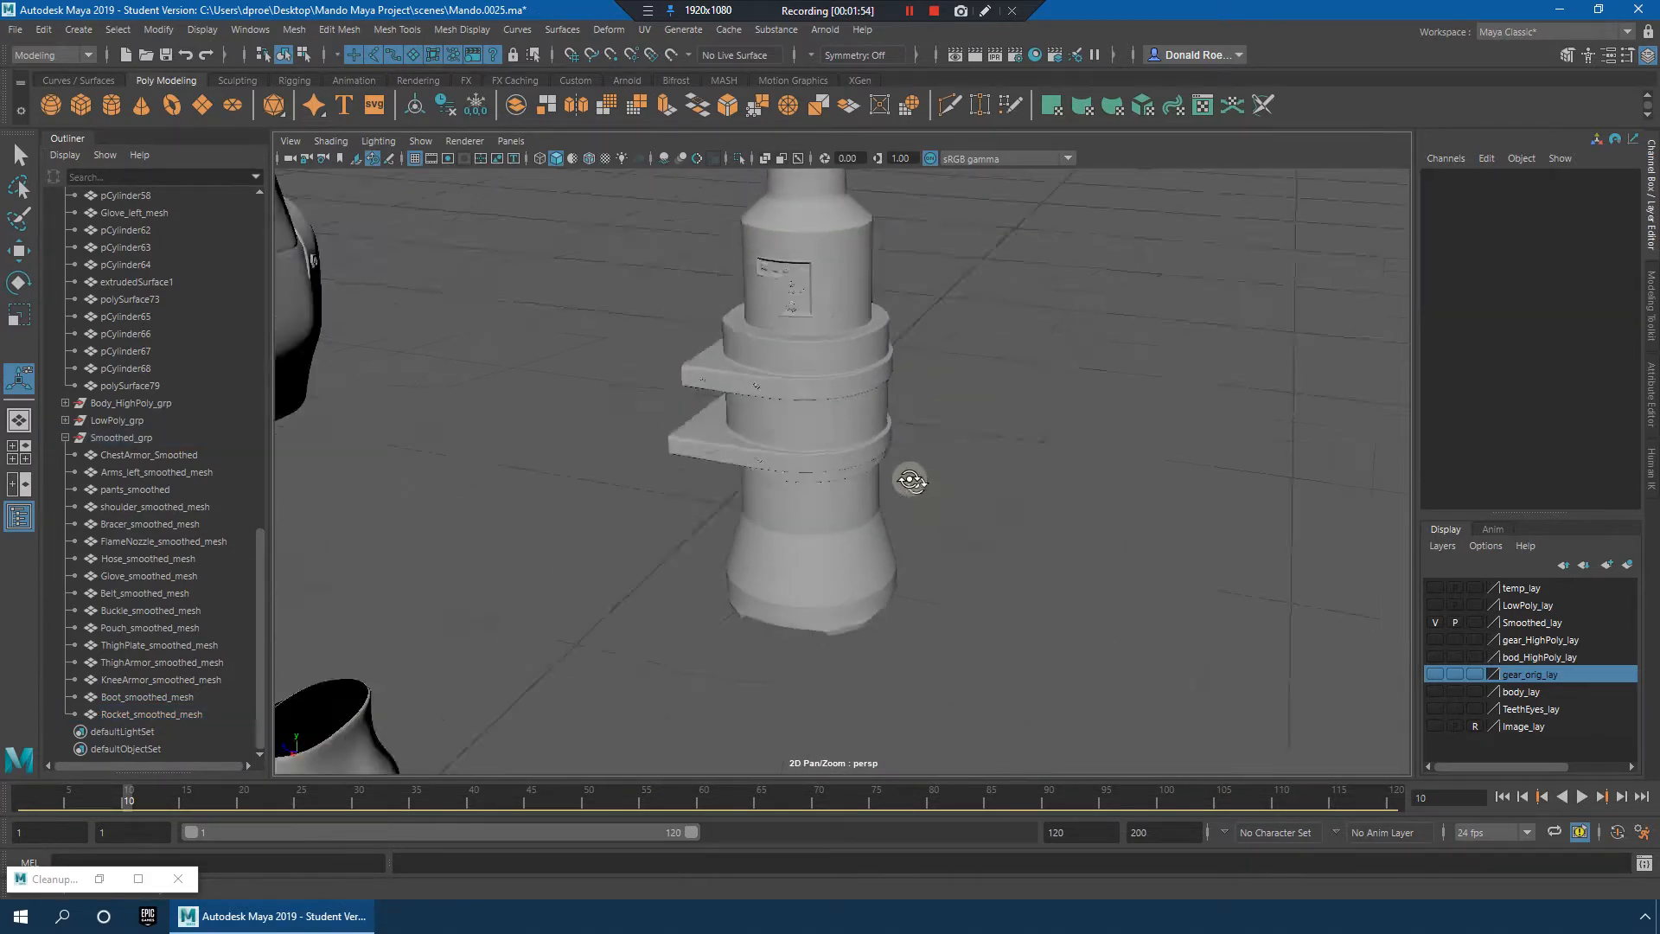
alt+middle_drag(907, 478, 941, 515)
alt+right_drag(941, 516, 968, 533)
click(873, 469)
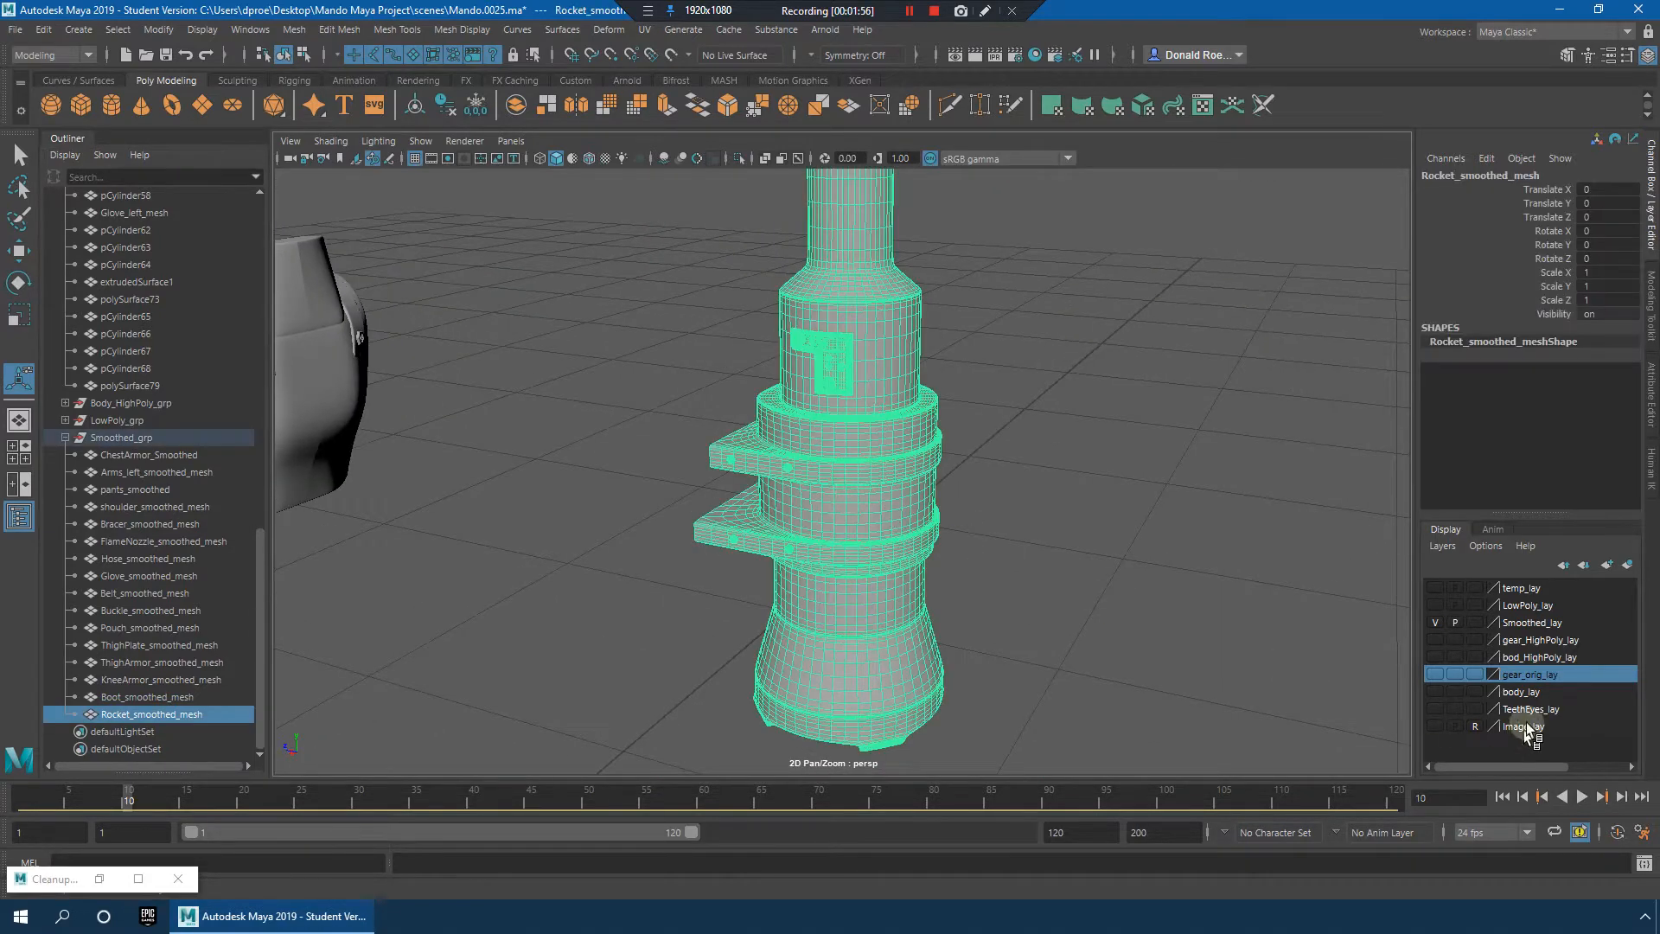
click(1436, 621)
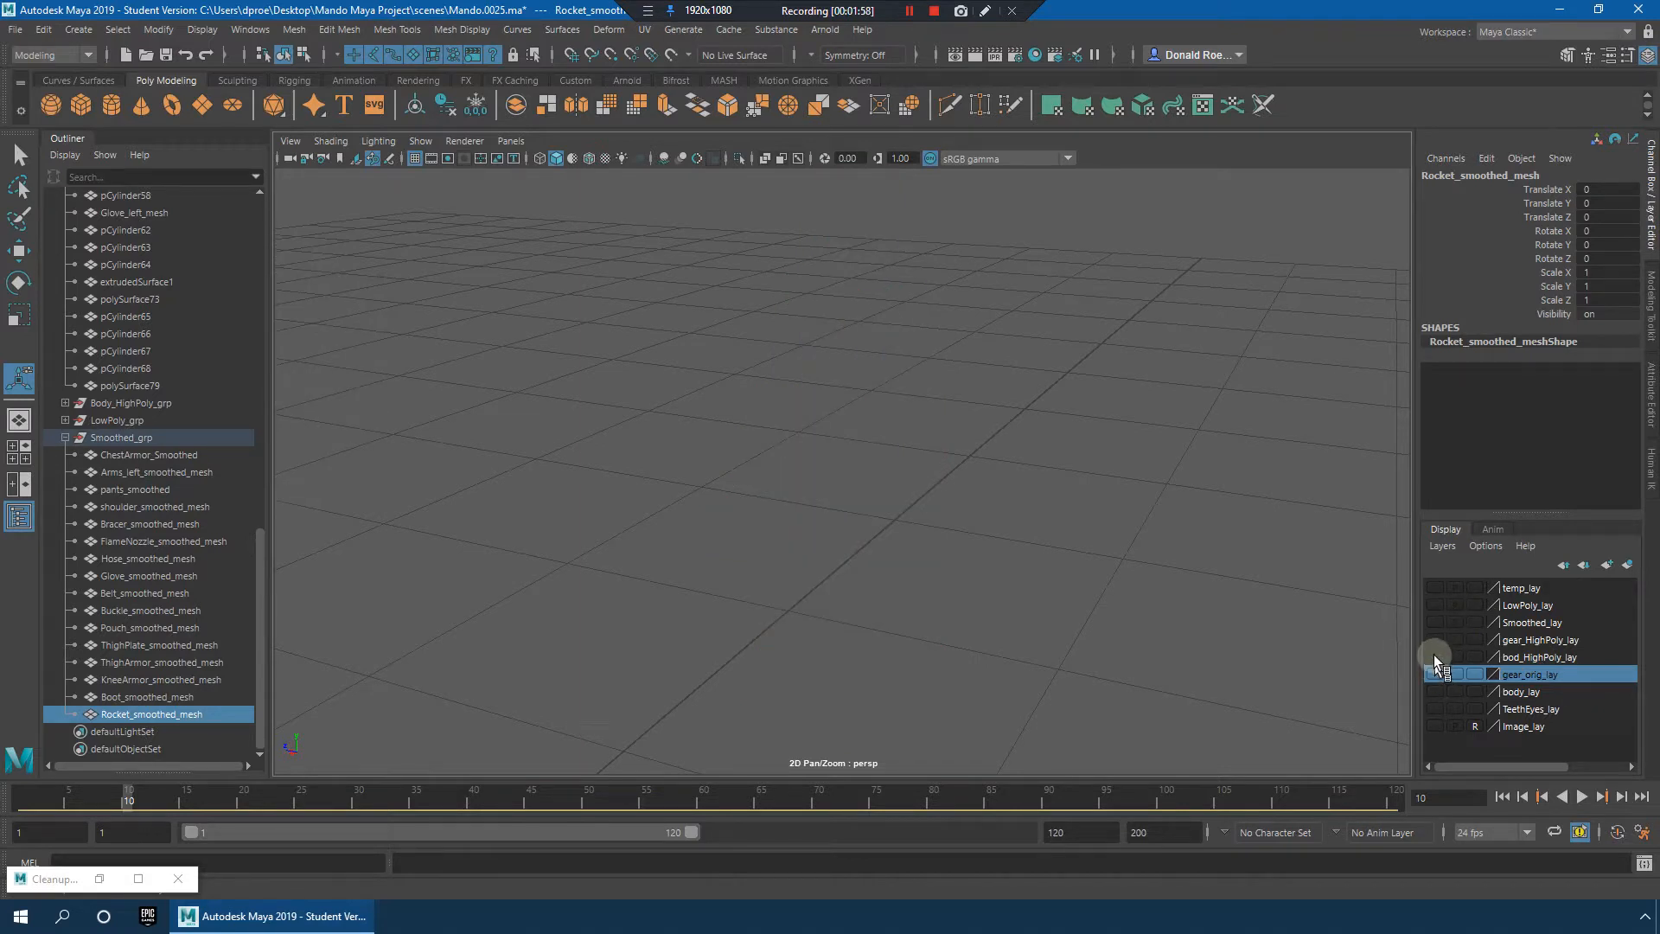
click(1435, 639)
click(924, 419)
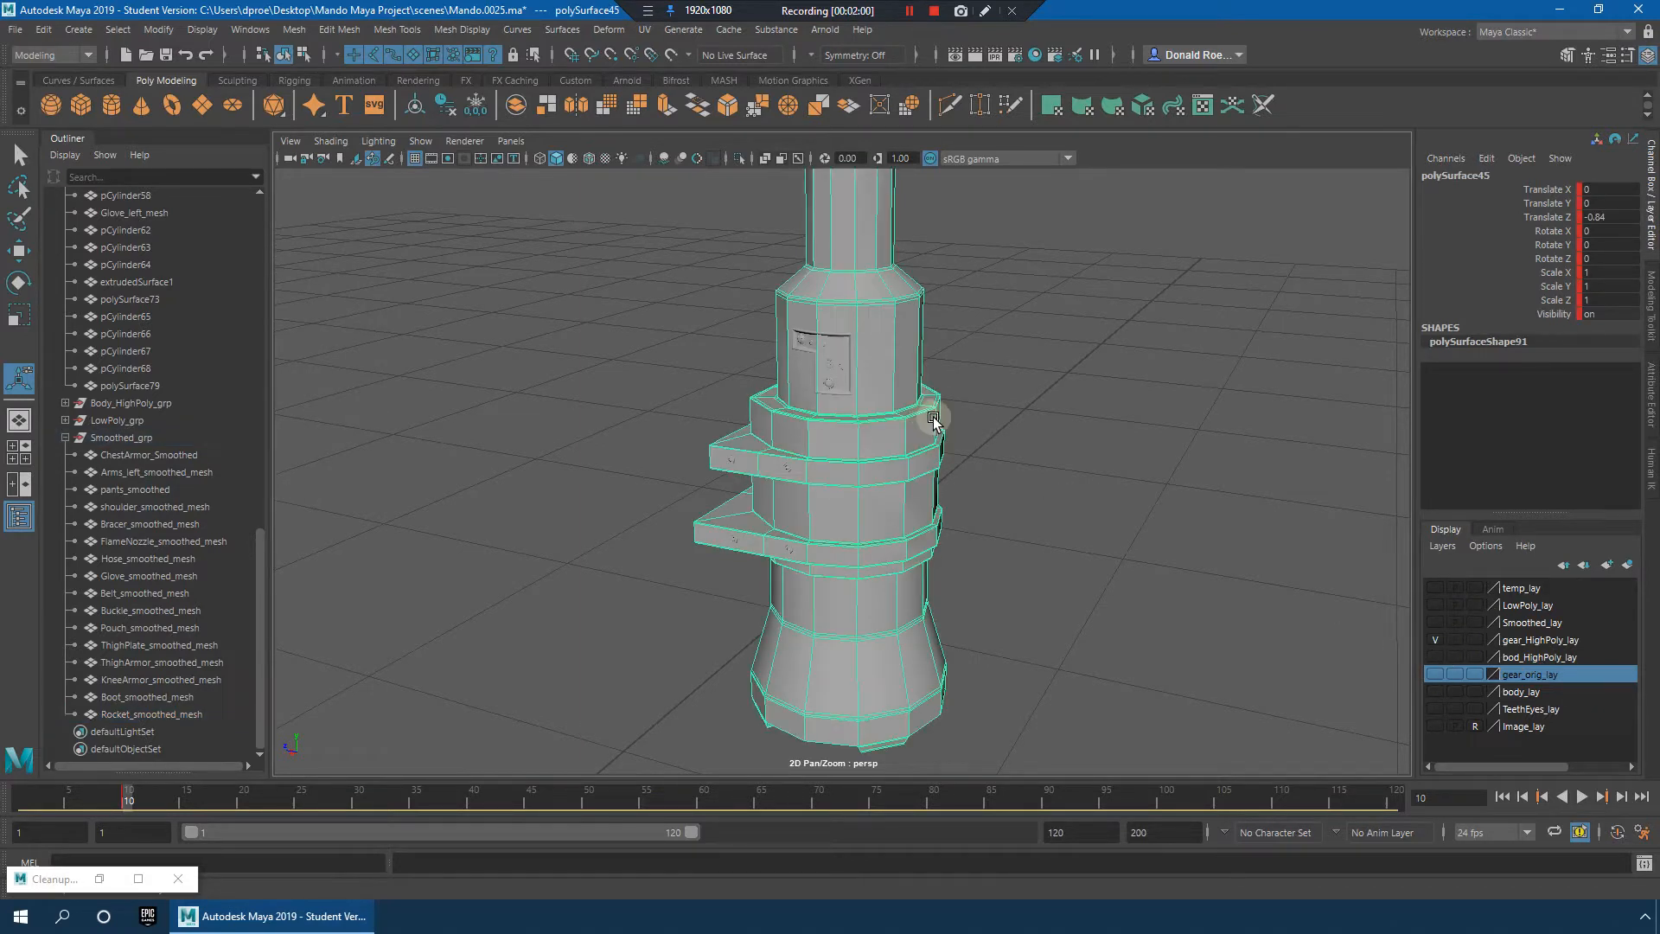
Step: Duplicate the rocket body, move the copy into LowPoly_grp, and show LowPoly_lay instead of gear_HighPoly_lay
key(ctrl+d)
alt+drag(1141, 422, 908, 423)
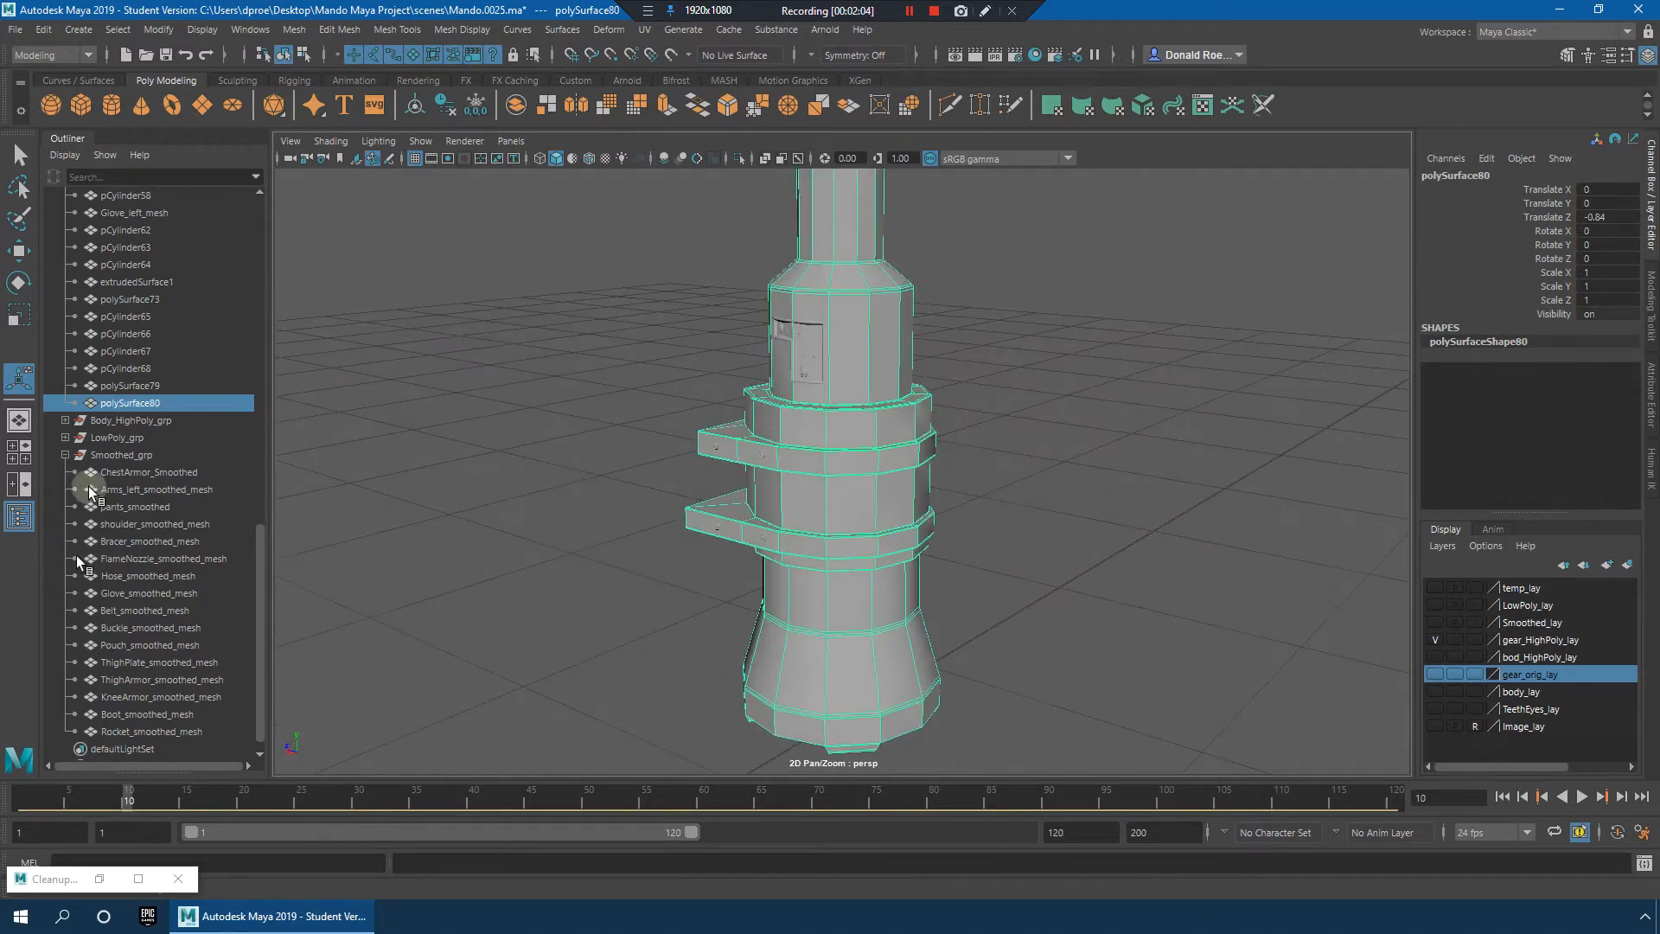
middle_drag(127, 403, 125, 437)
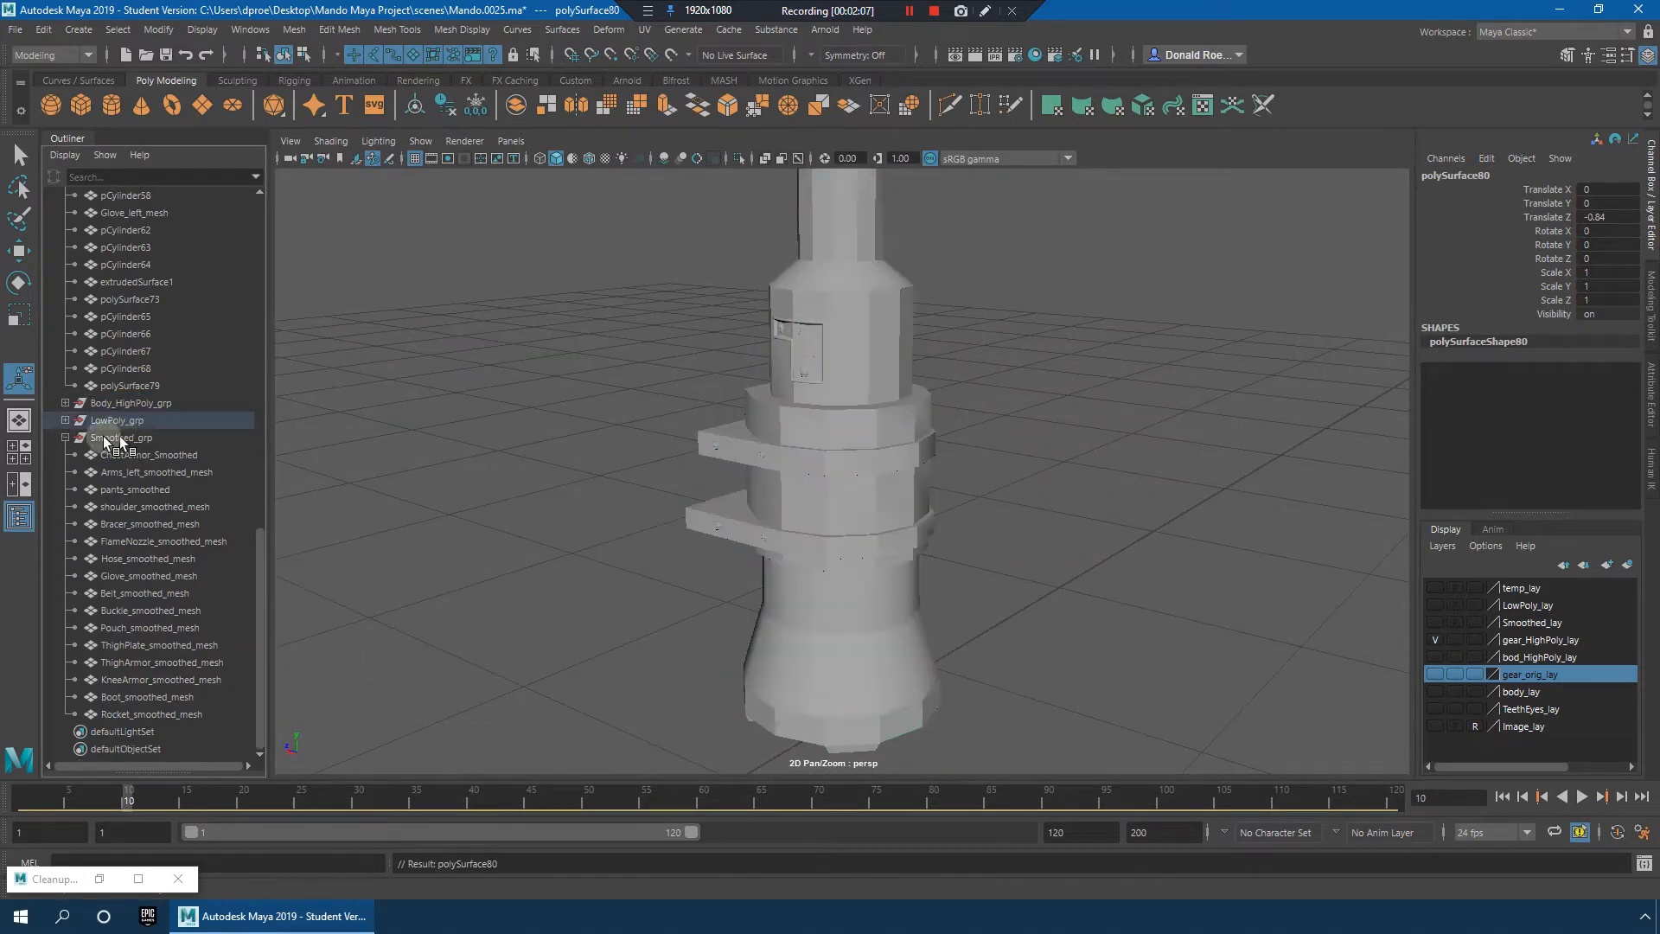
click(65, 437)
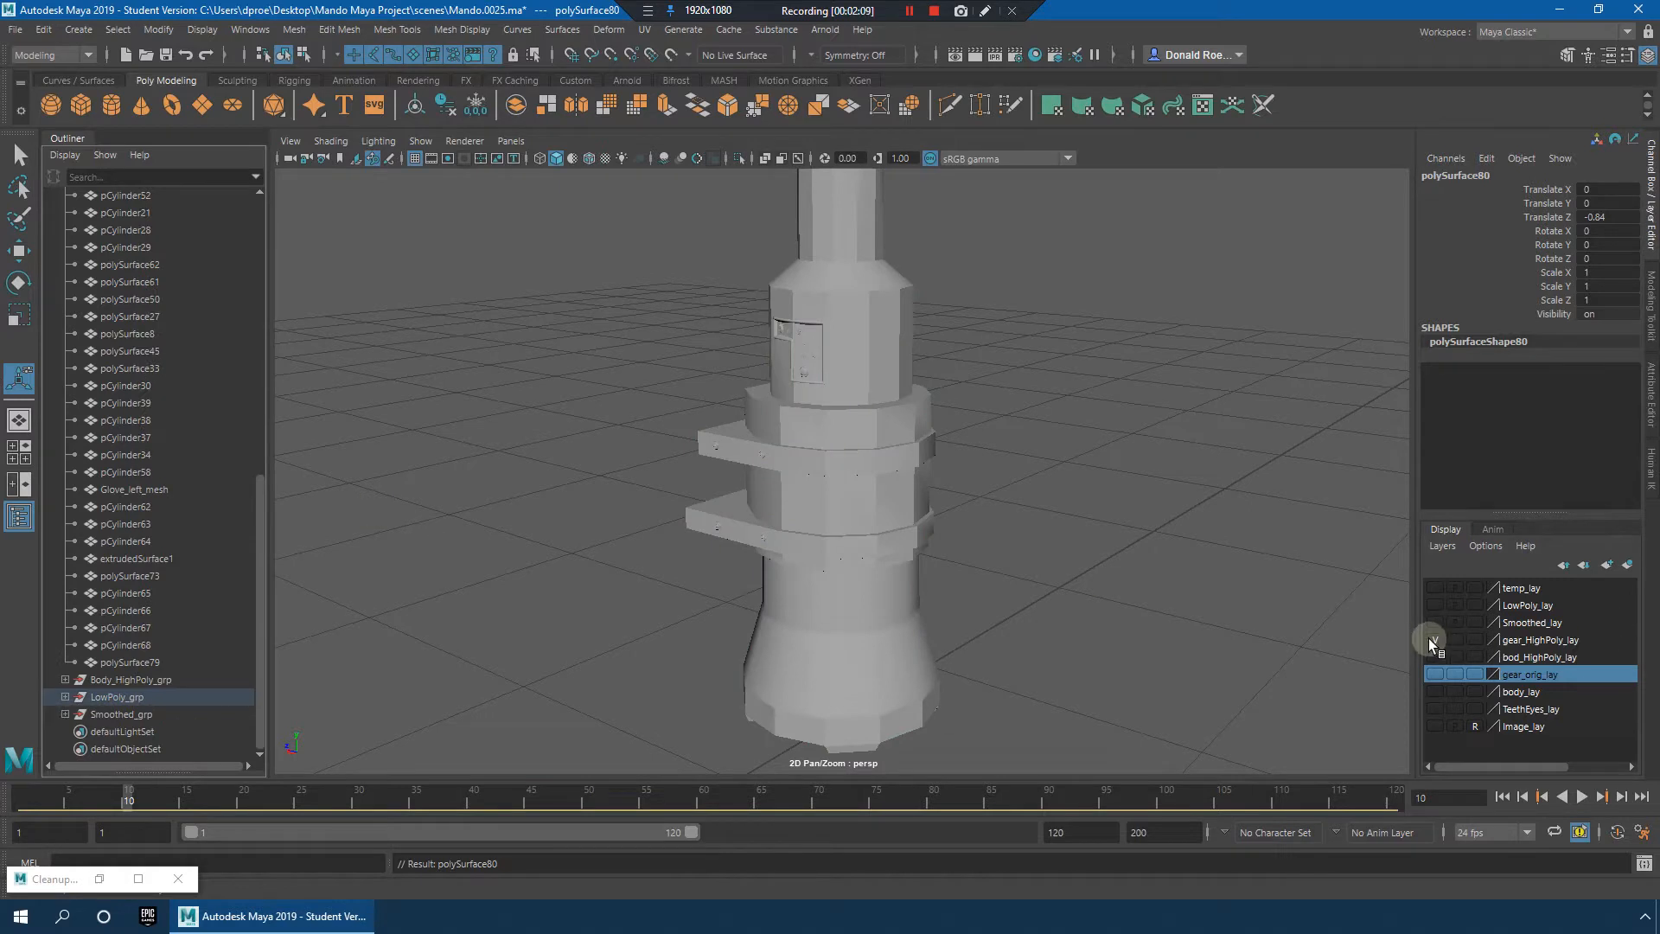
click(1434, 639)
click(1434, 604)
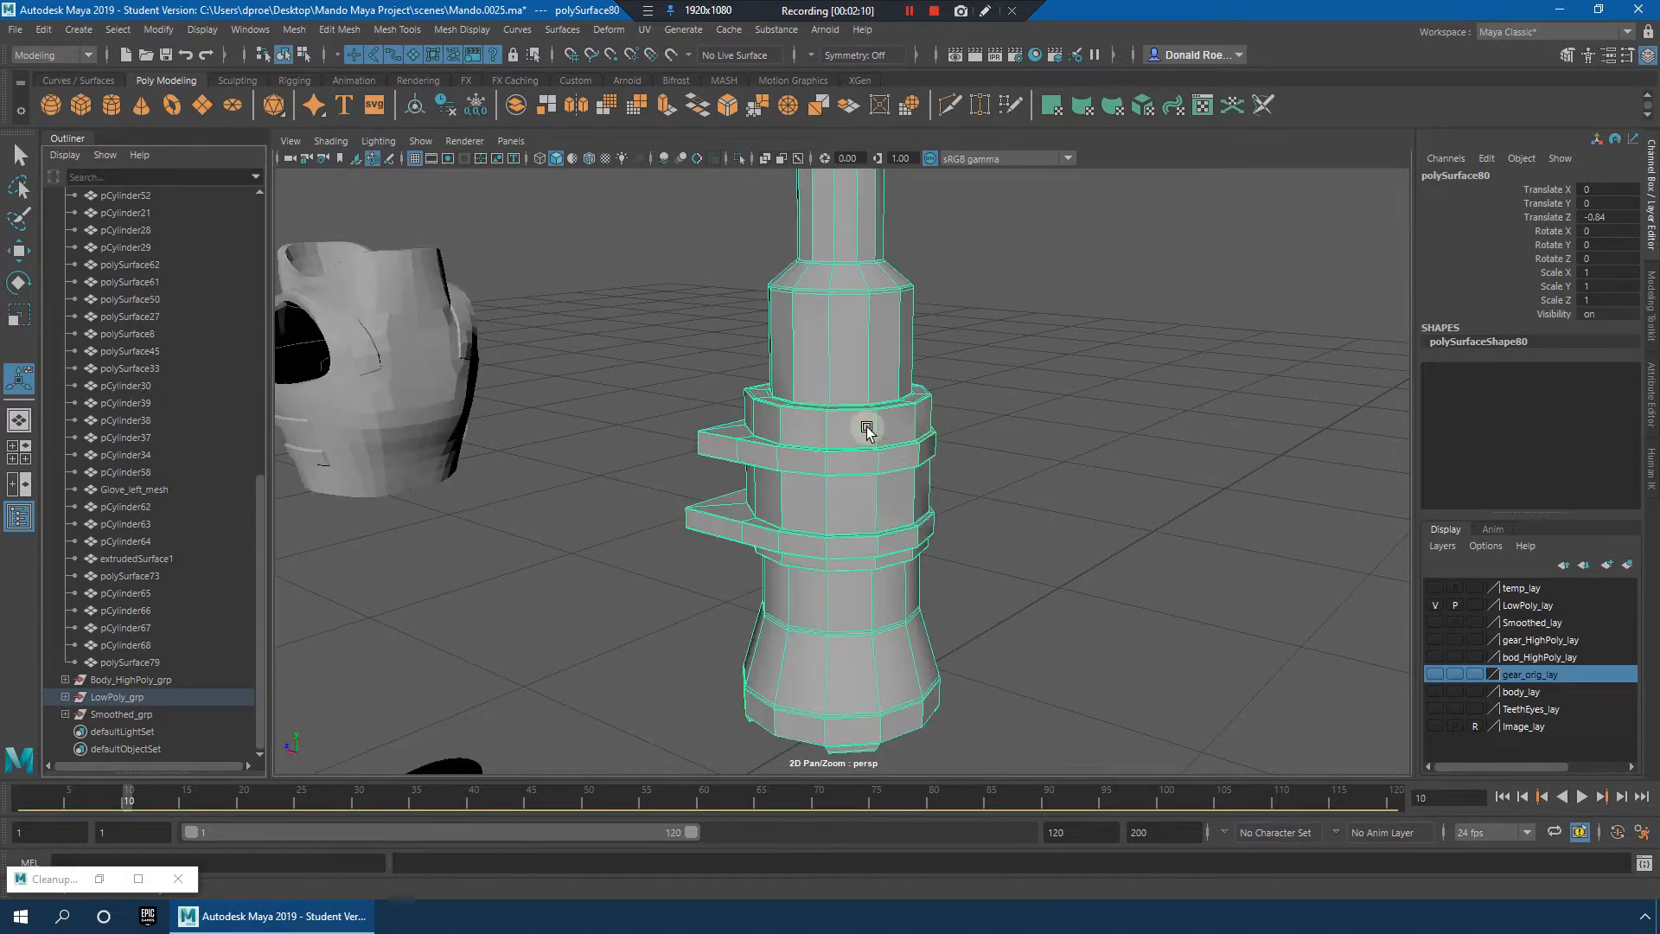
Step: Apply Smooth with 1 division to the rocket body copy, with its smooth preview turned off
alt+right_drag(871, 426, 1186, 525)
key(1)
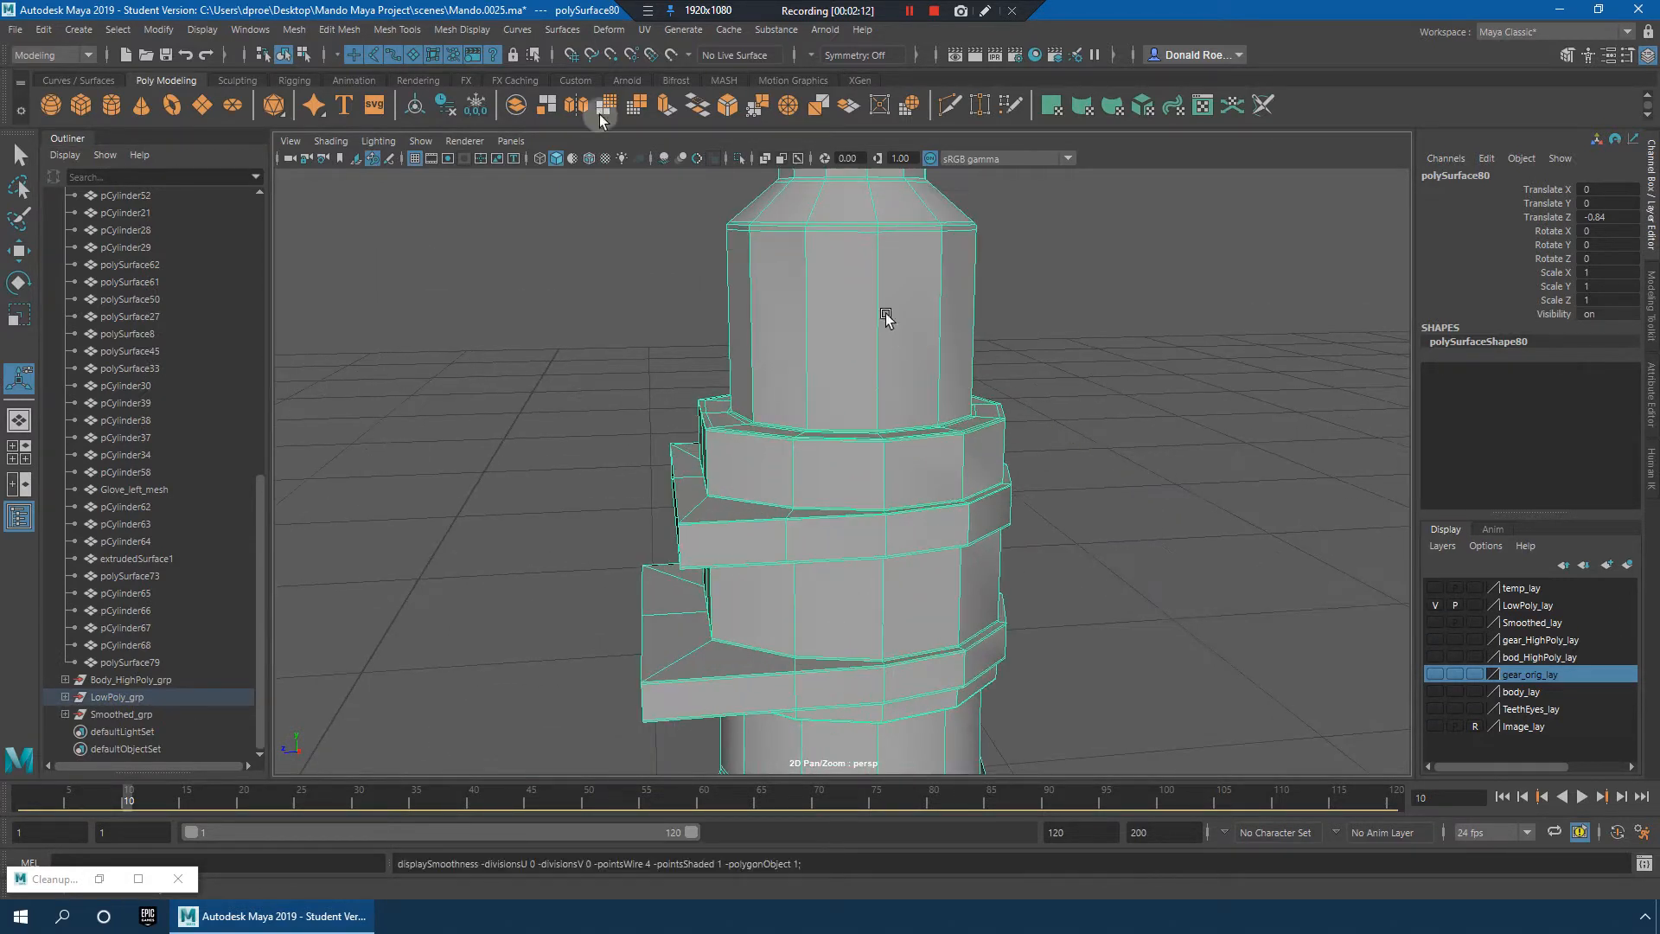
click(349, 31)
click(414, 218)
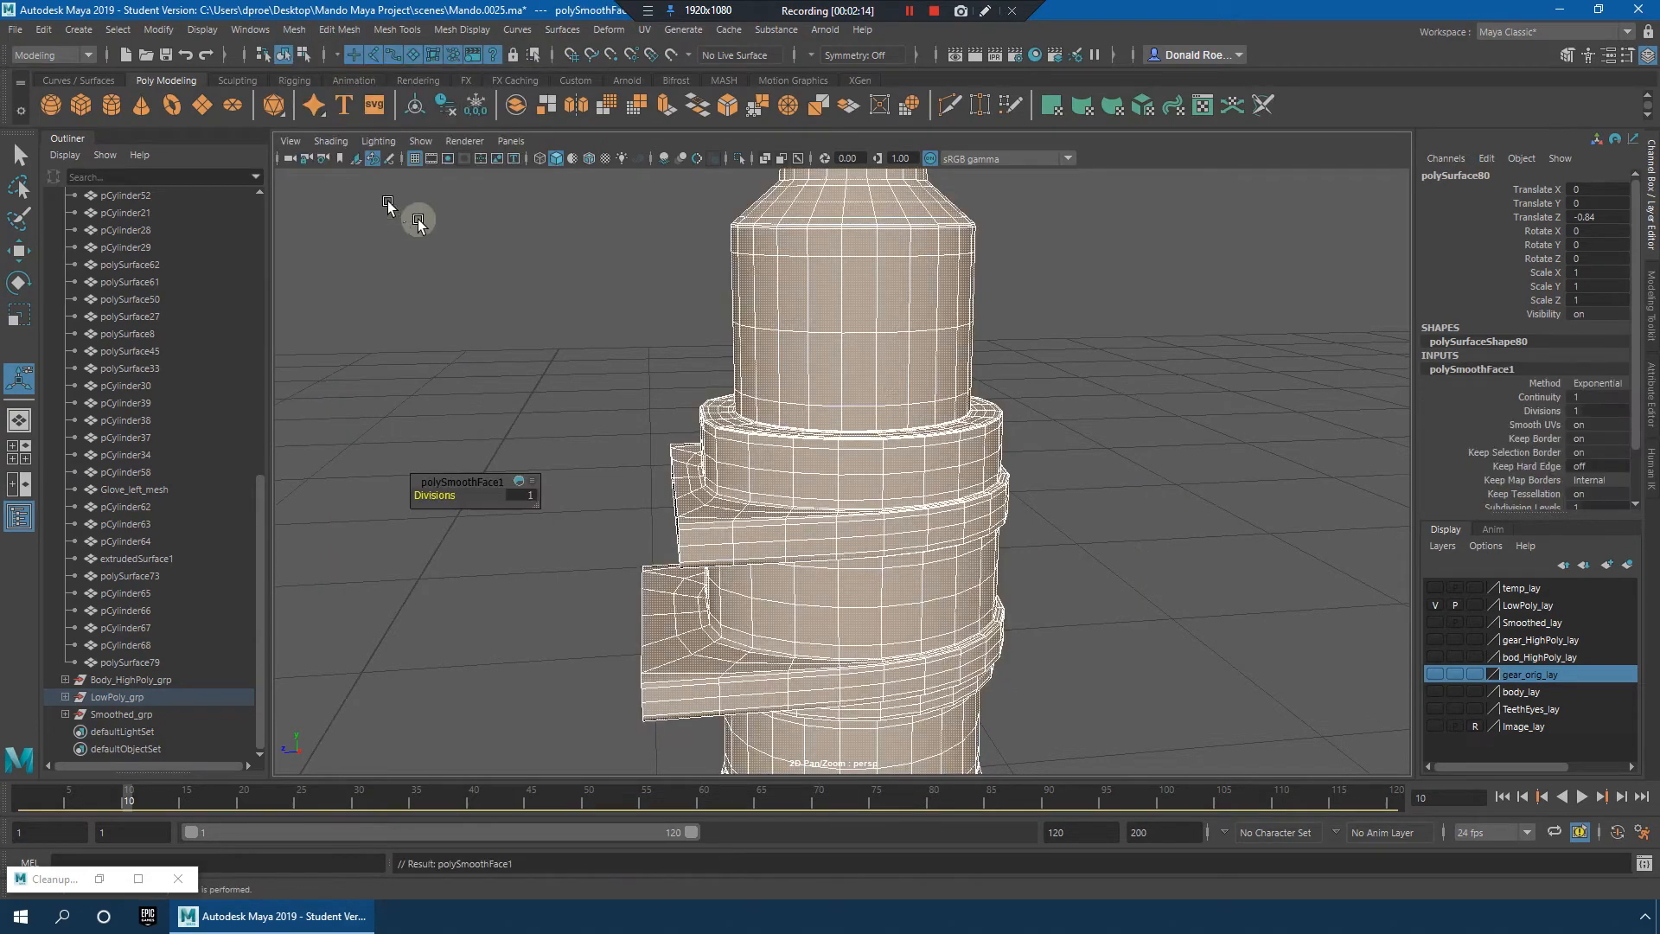
Step: Delete the middle and lower horizontal edge loops of the cylinder just above the rocket's upper collar
alt+drag(1050, 409, 1063, 511)
click(1060, 444)
click(893, 374)
alt+right_drag(767, 381, 970, 430)
right_drag(622, 407, 626, 367)
double_click(779, 294)
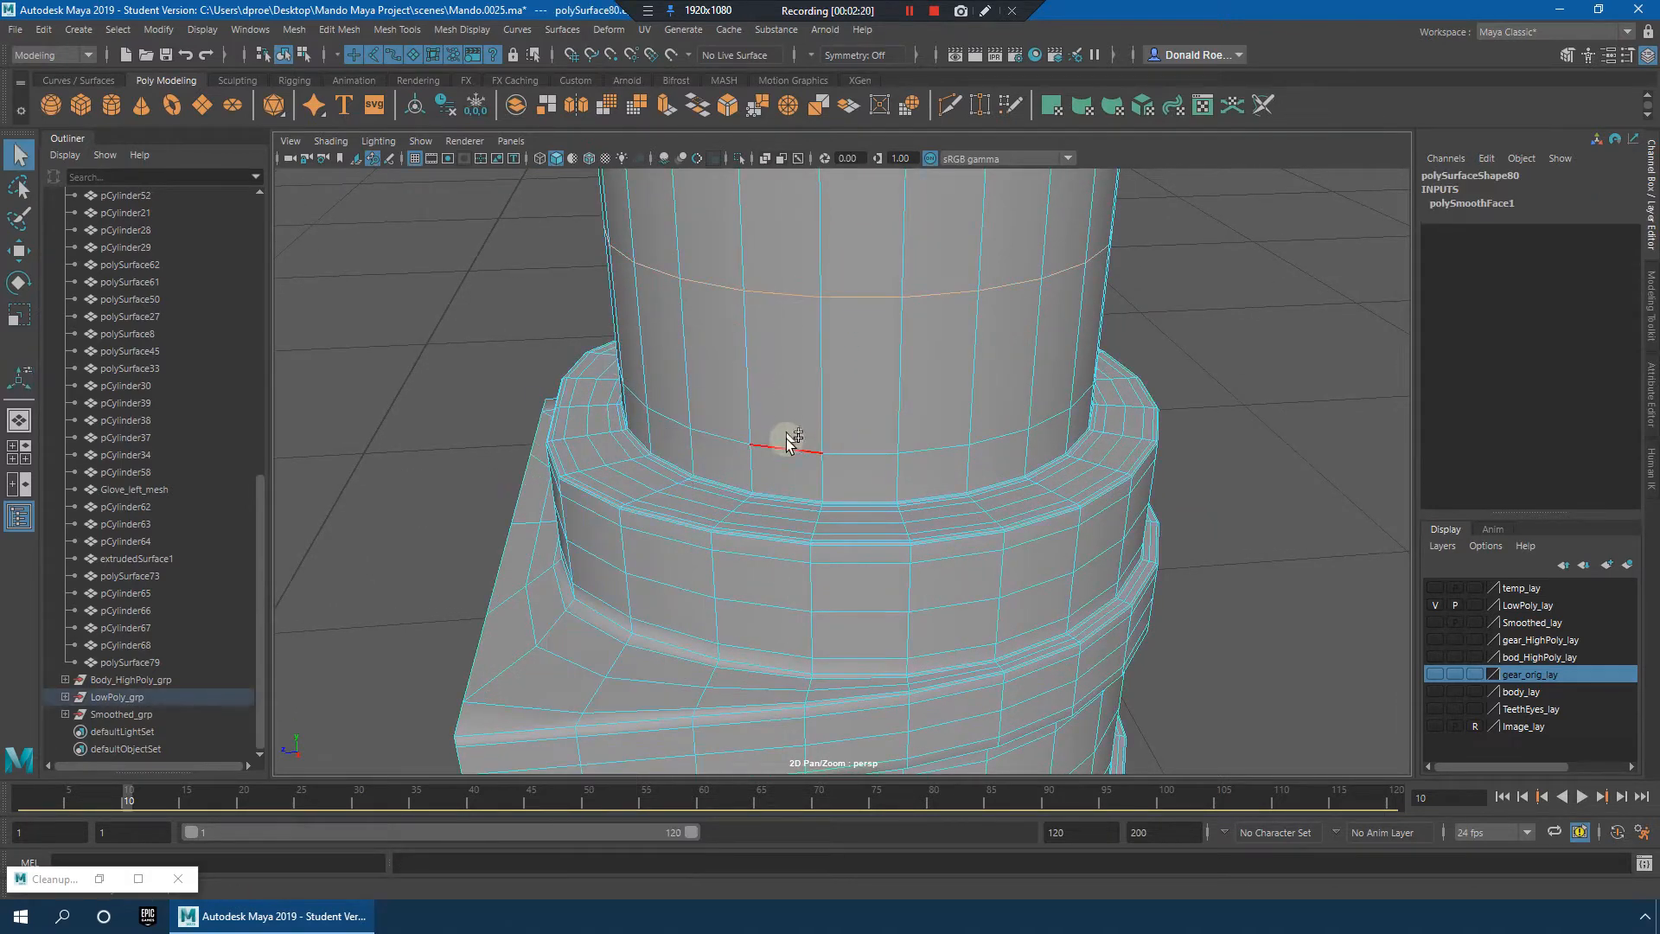
shift+right_drag(795, 356, 794, 357)
Step: Delete the upper horizontal edge loop of that cylinder together with the loops across the sloped shoulder above it
alt+middle_drag(915, 298, 951, 467)
alt+right_drag(951, 466, 920, 350)
double_click(916, 390)
shift+double_click(925, 328)
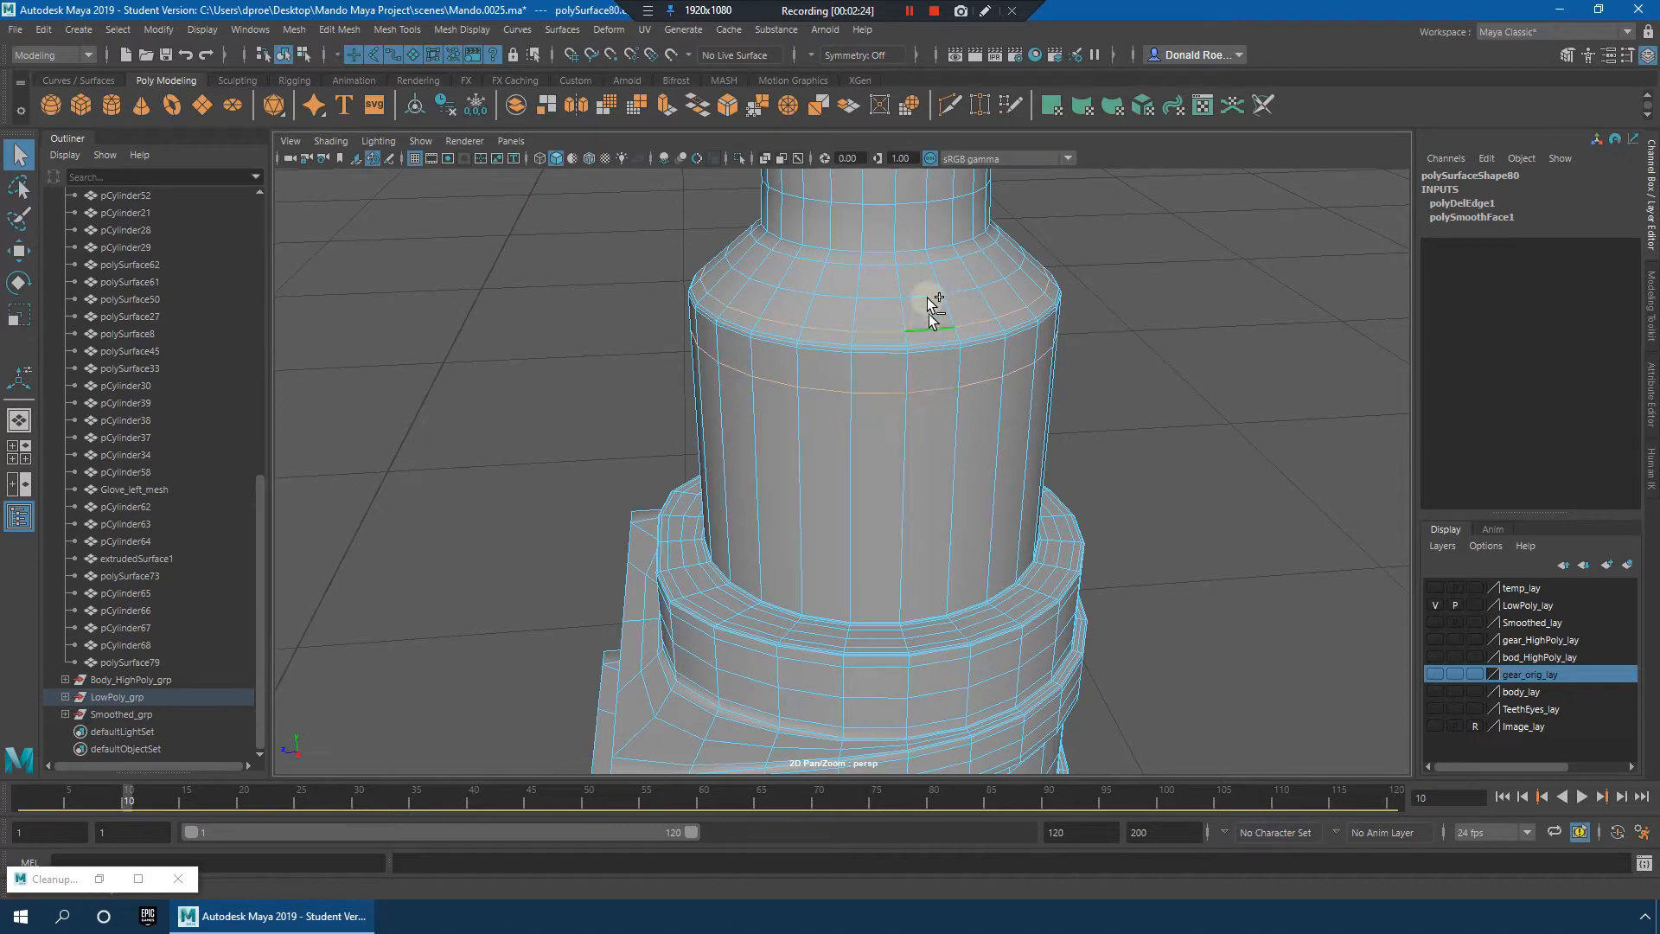
shift+right_drag(980, 261, 944, 284)
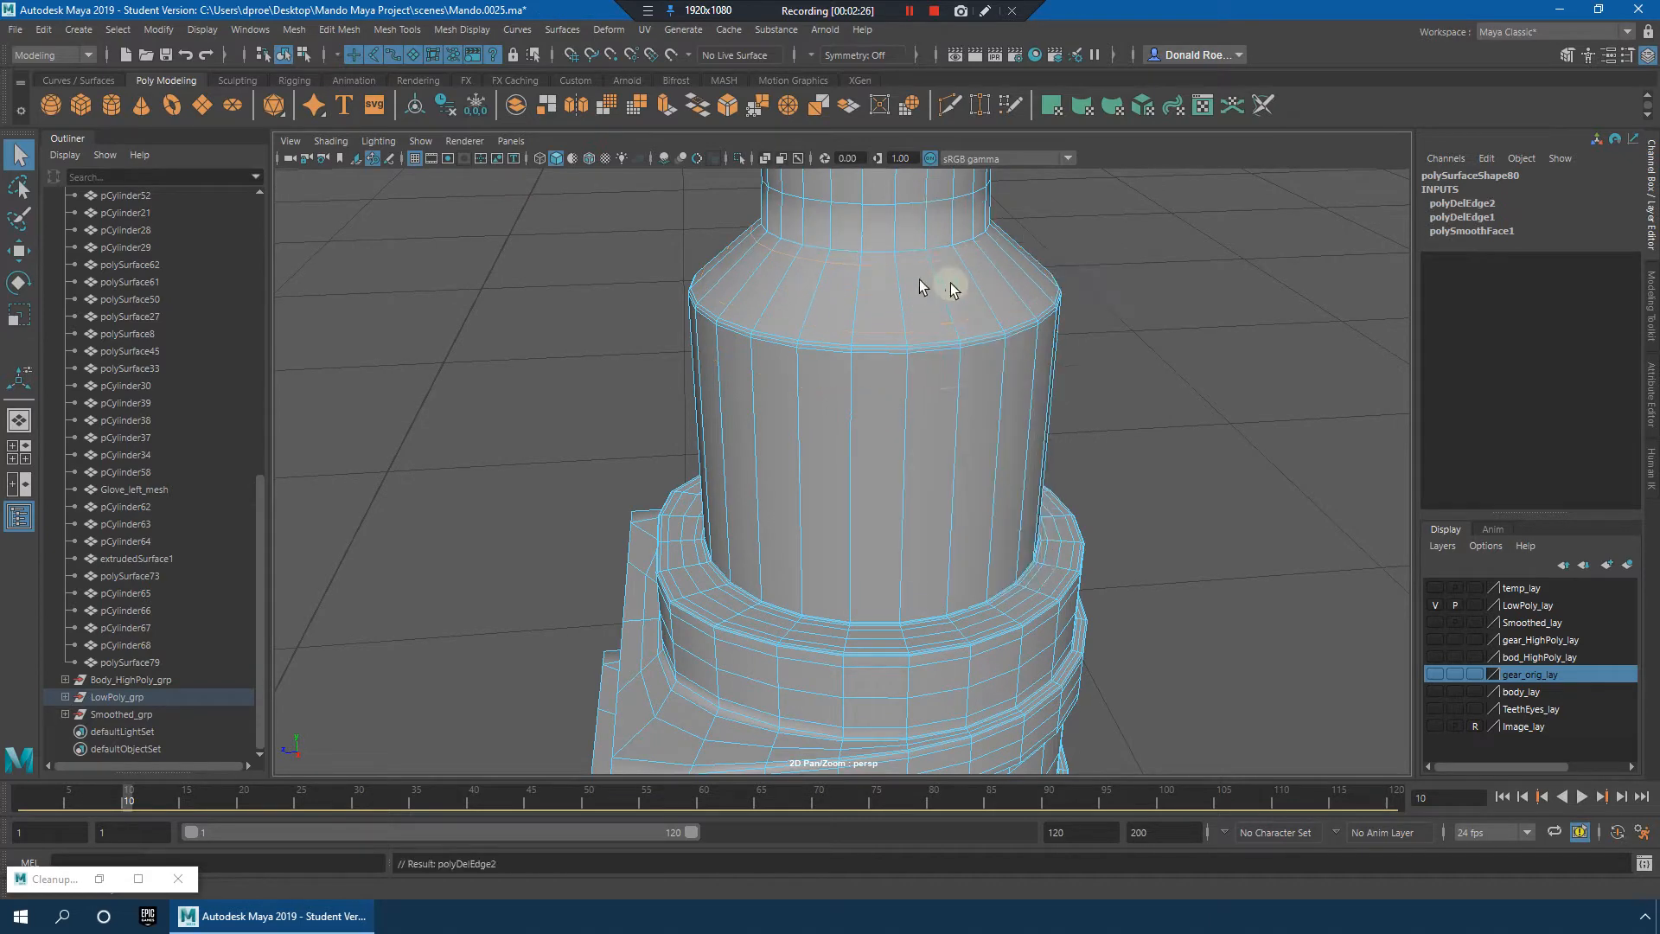
Step: Delete the three horizontal edge loops around the long tube above the shoulder
alt+middle_drag(943, 283, 950, 360)
alt+drag(950, 359, 903, 322)
alt+middle_drag(886, 229, 894, 531)
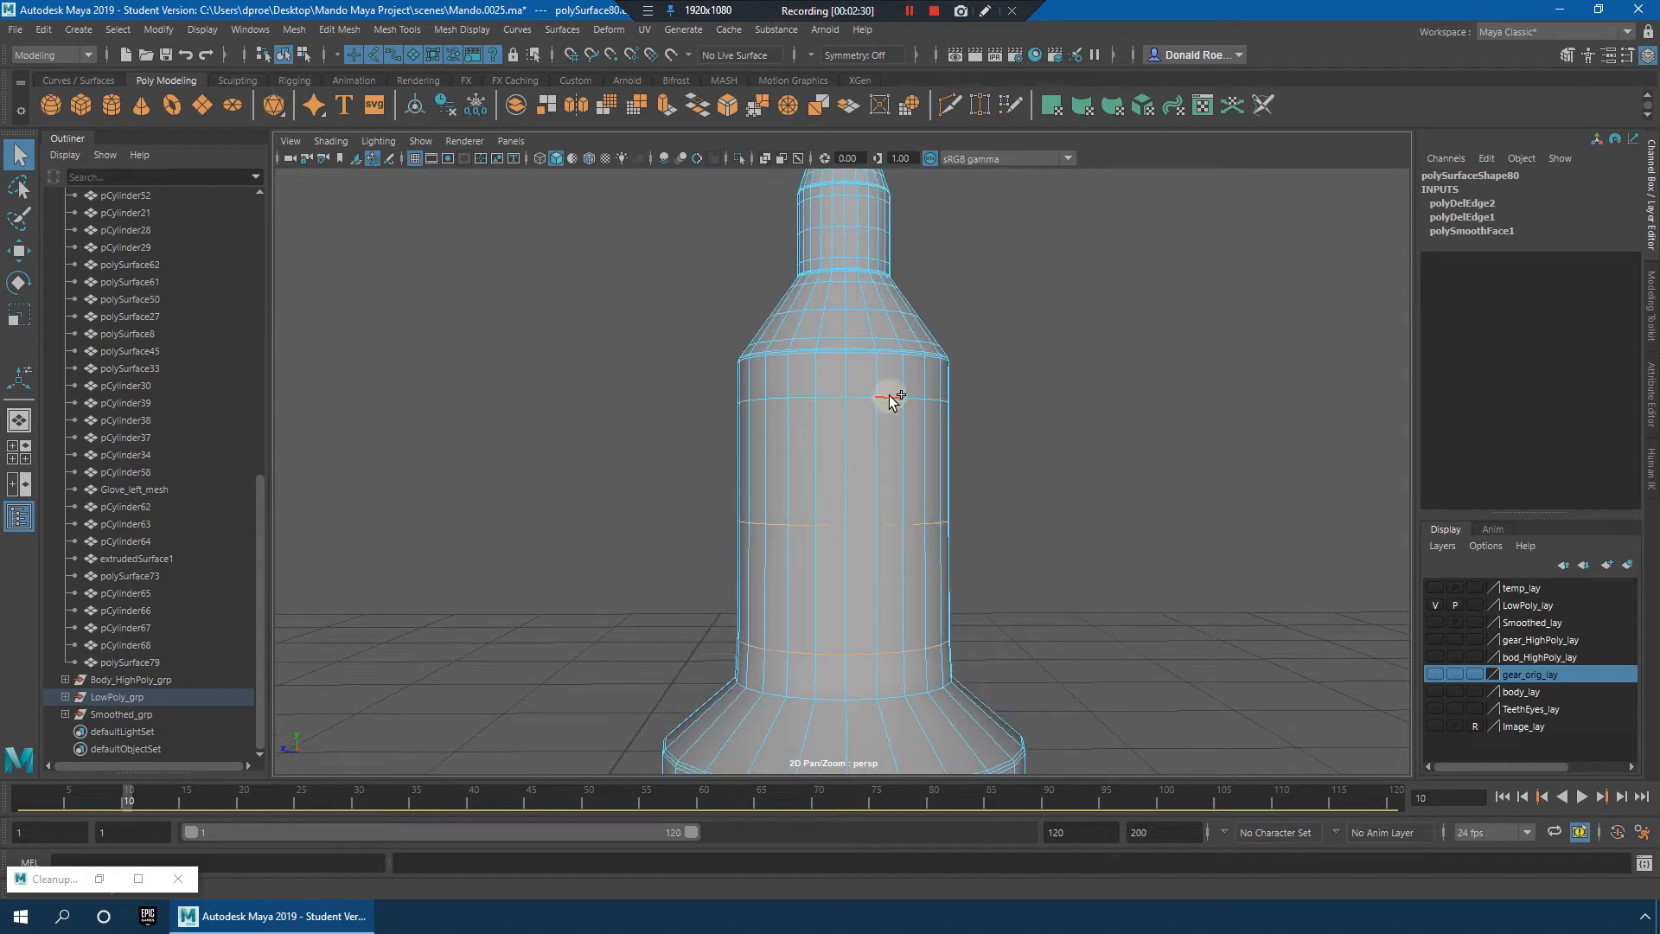
shift+right_drag(923, 374, 917, 406)
Step: Delete the extra horizontal edge loops of the upper cone between the long tube and the narrow neck
scroll(952, 444, up, 5)
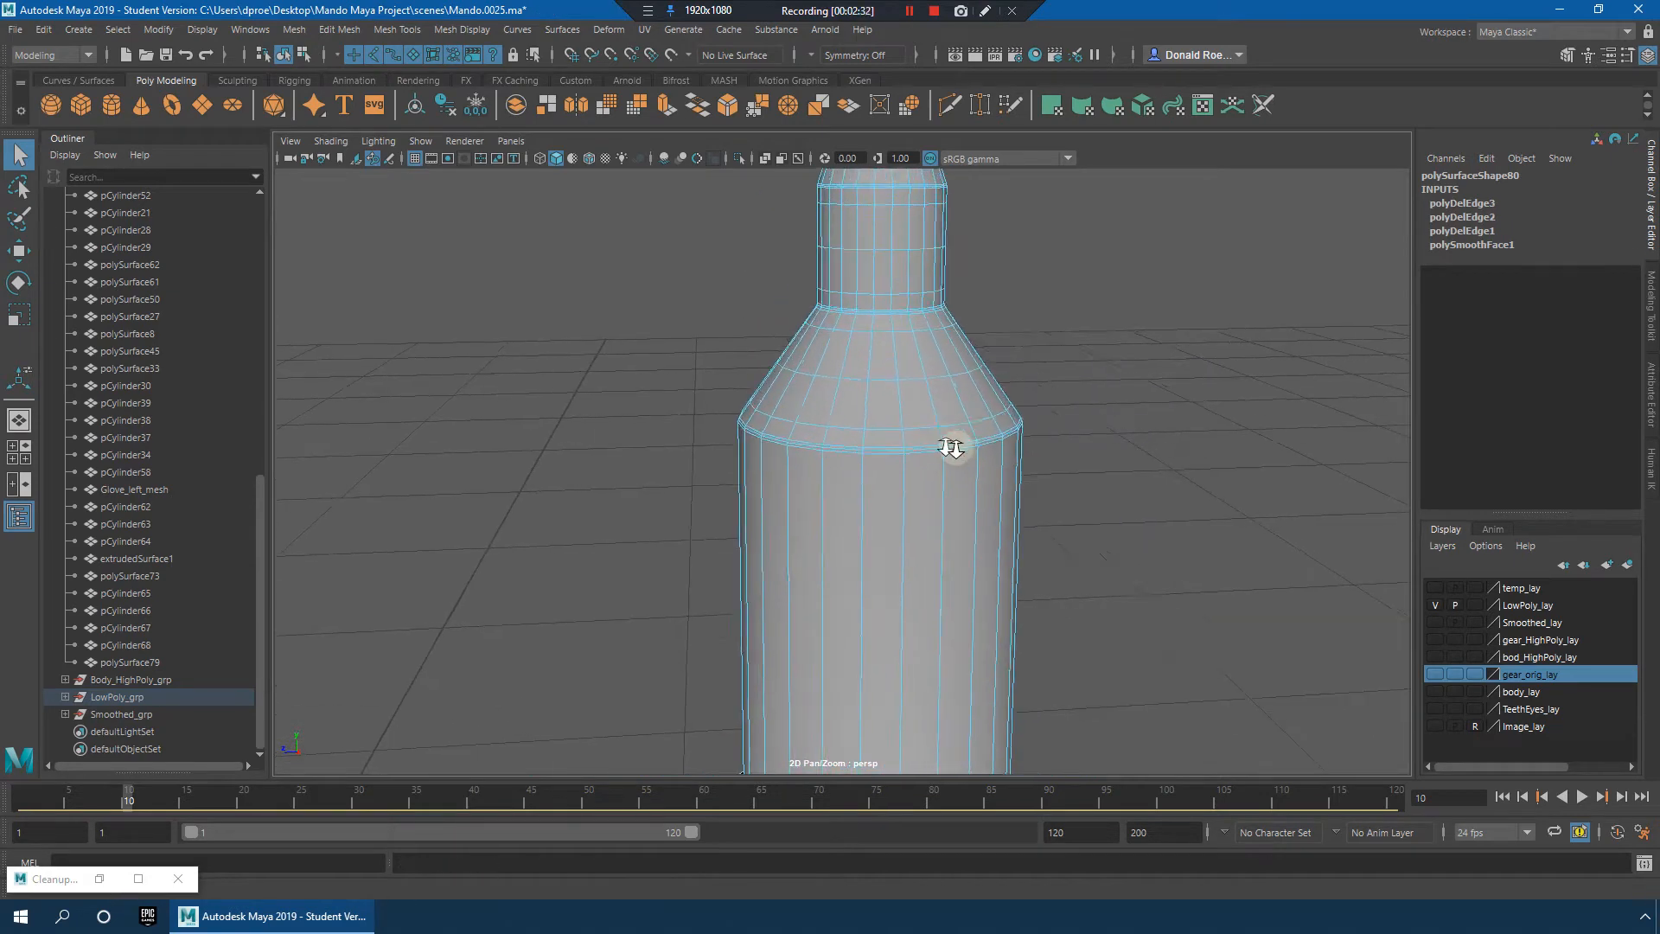
alt+drag(1025, 379, 994, 398)
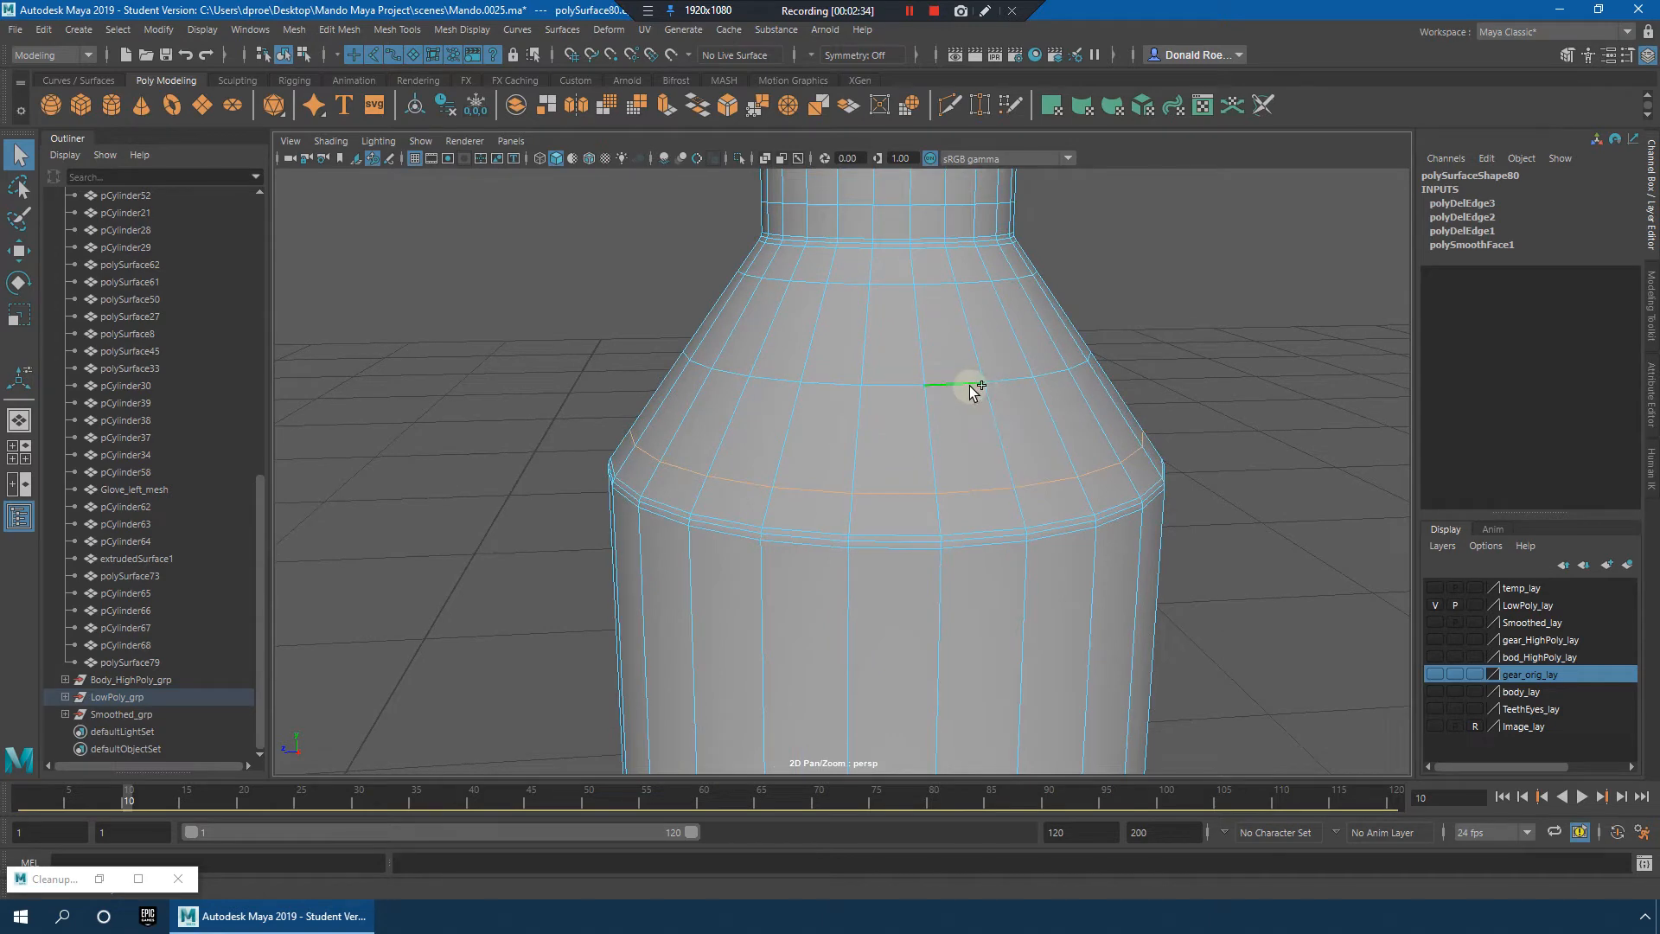
shift+right_drag(988, 278, 929, 309)
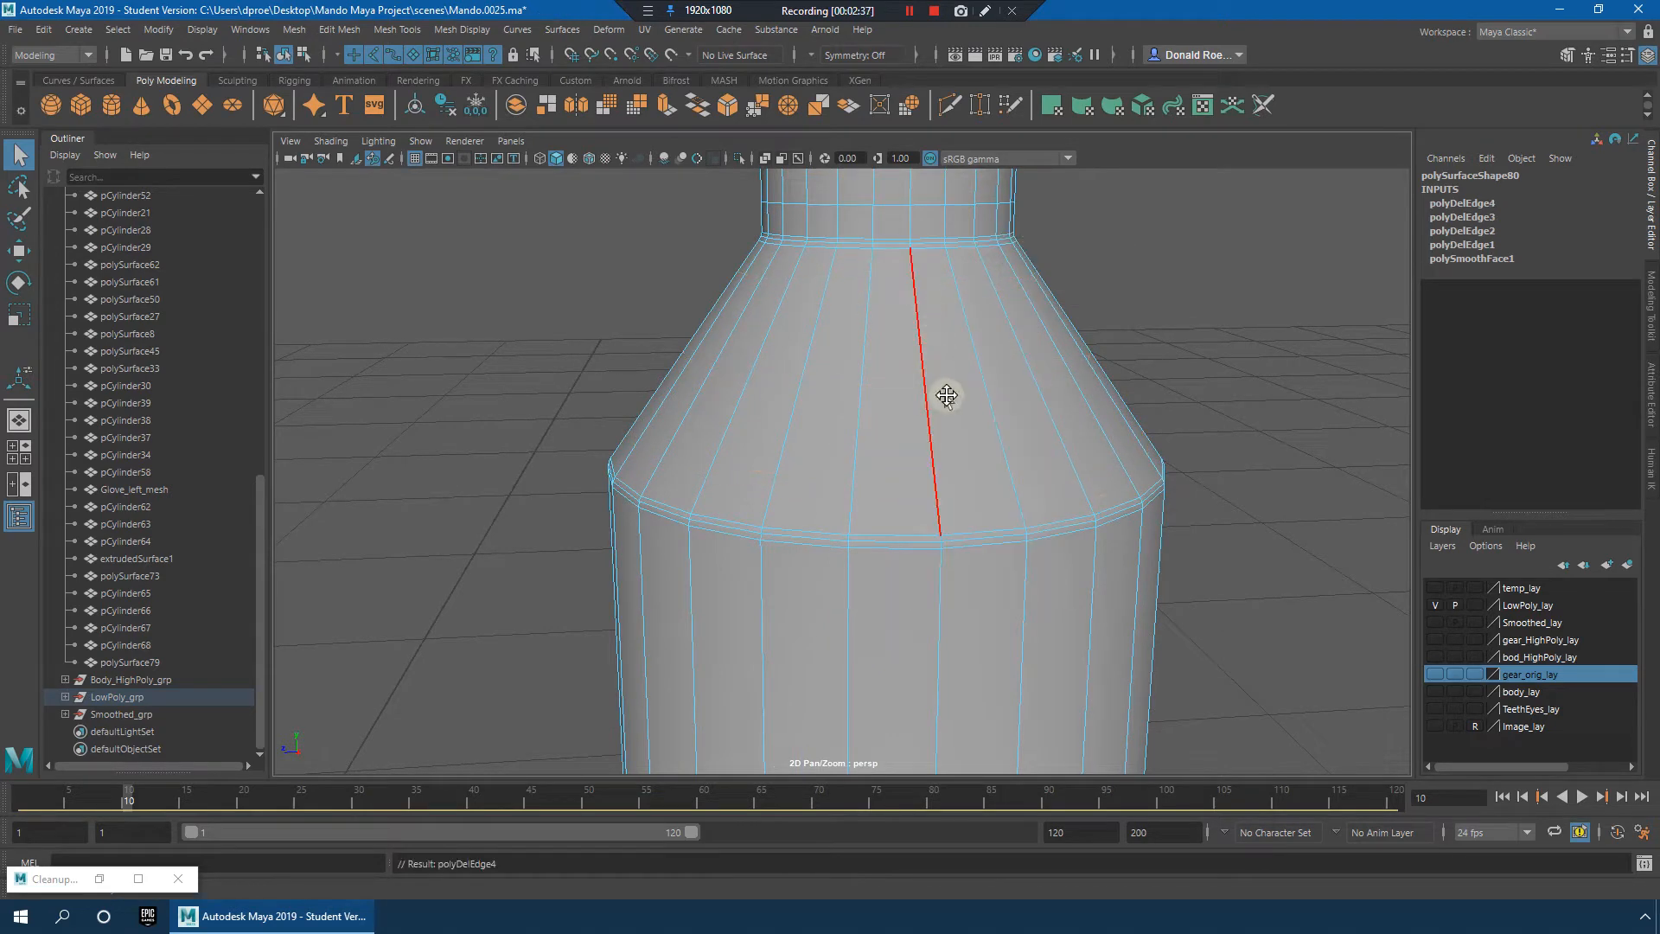
alt+drag(945, 392, 964, 387)
double_click(983, 324)
shift+right_drag(1040, 285, 982, 313)
Step: Delete the extra edge loop at the base of the narrow neck and the three horizontal loops around it
alt+middle_drag(986, 326, 979, 391)
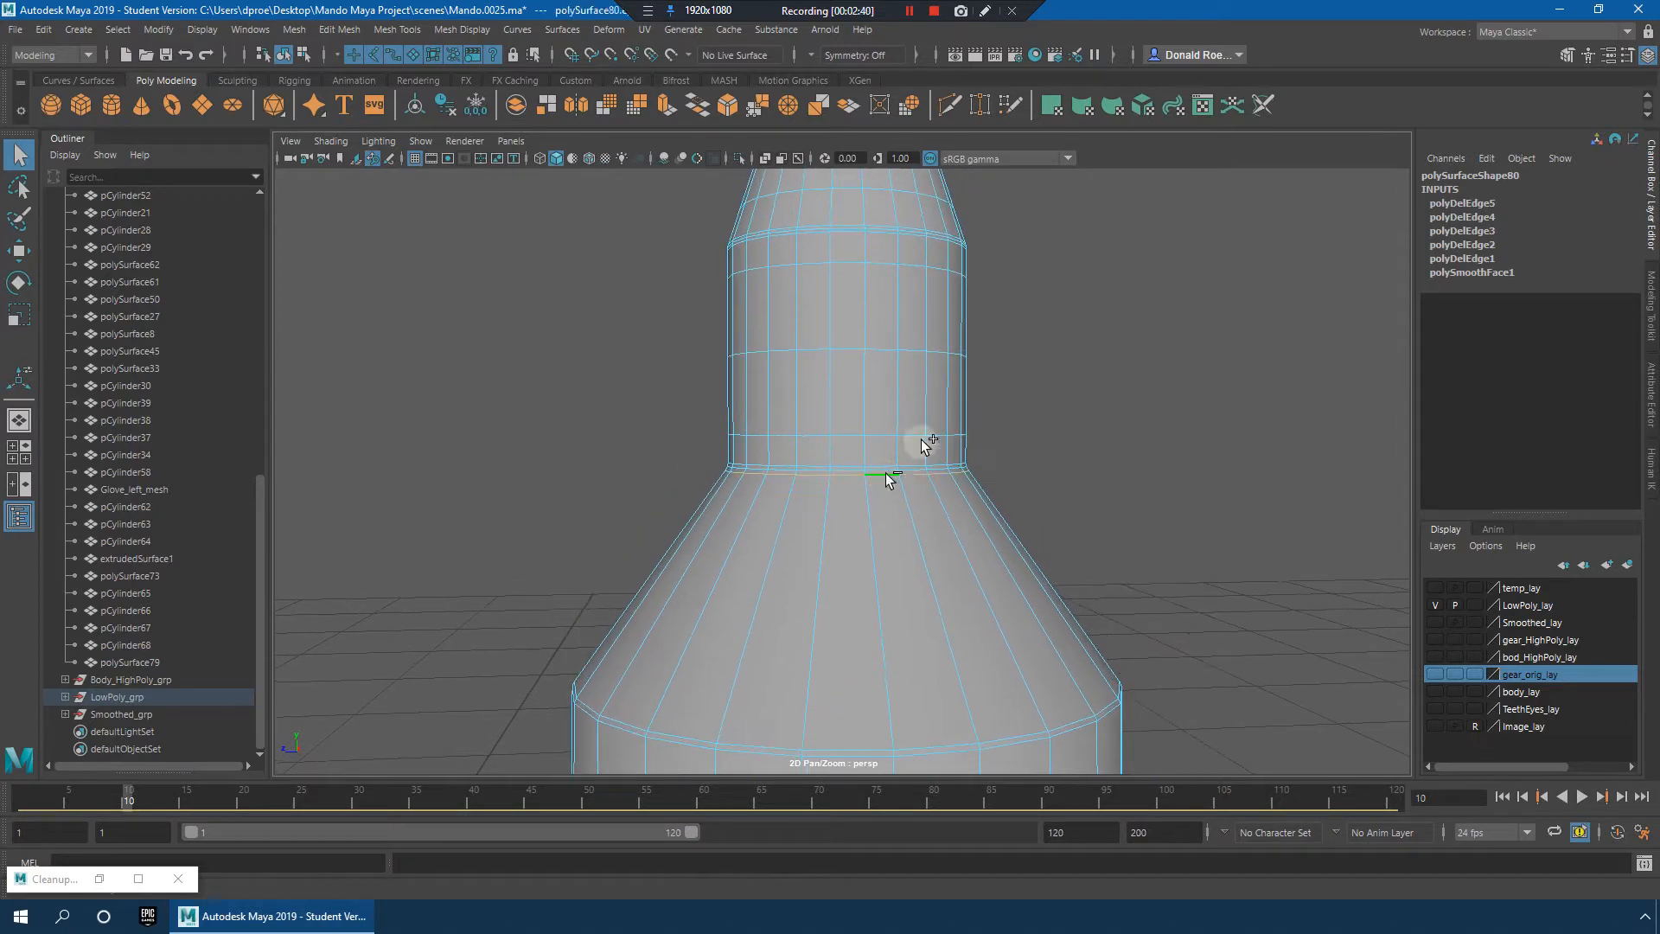
shift+right_drag(923, 442, 856, 441)
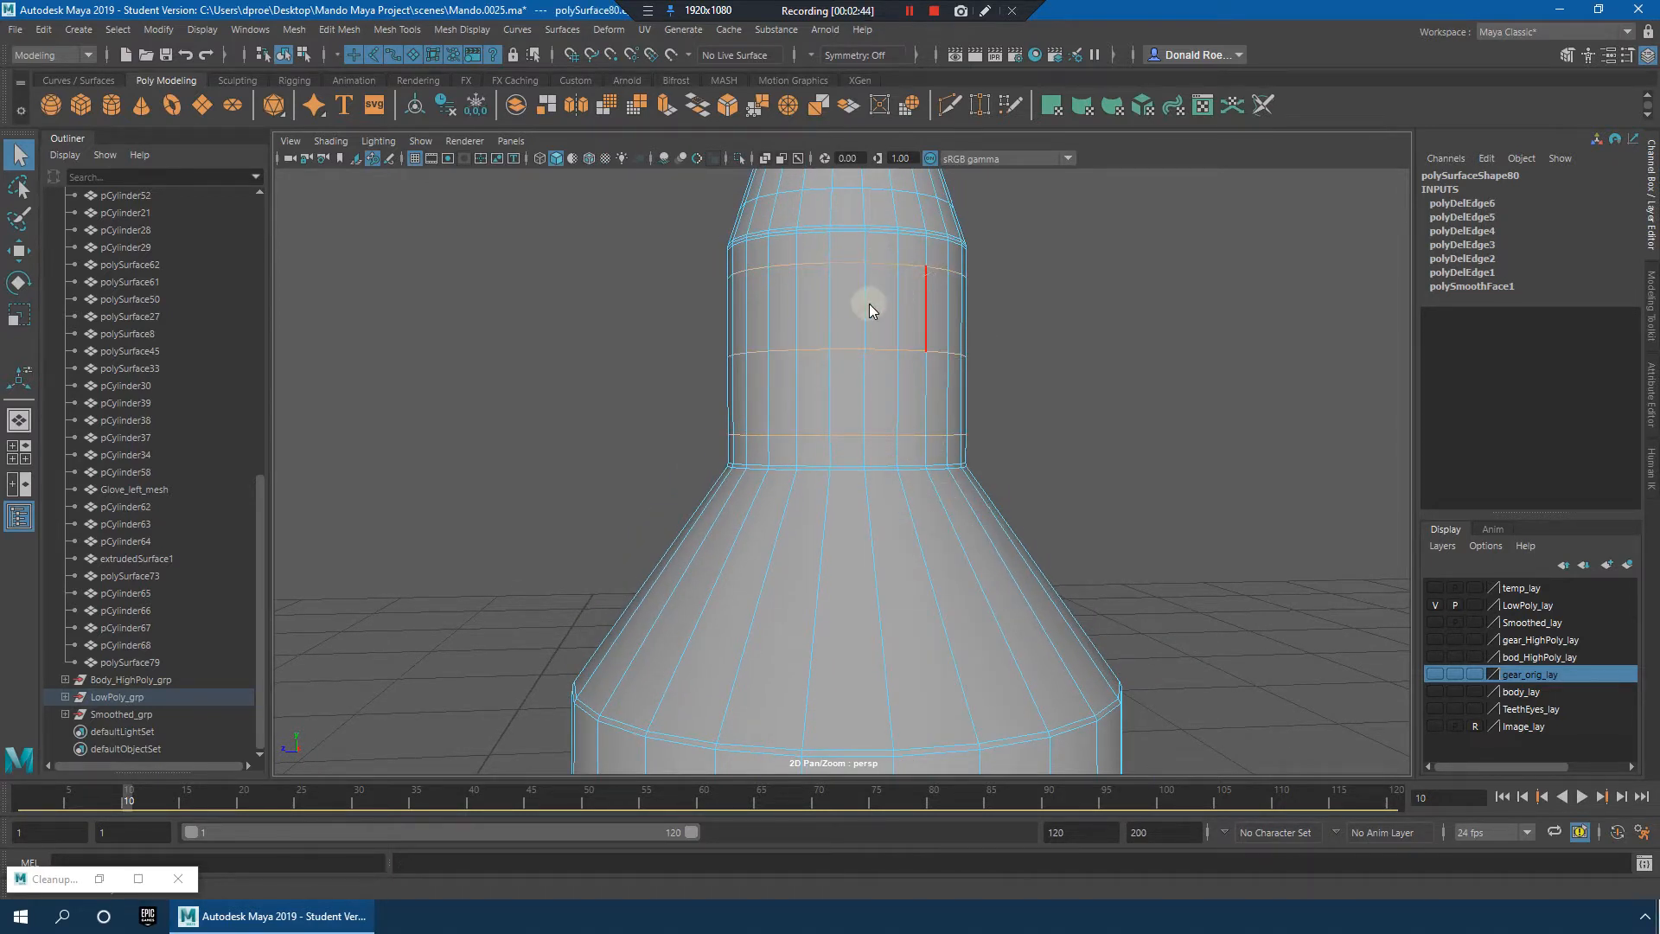
shift+right_drag(870, 304, 866, 306)
Step: Delete the two lower horizontal edge loops of the nose cone, keeping the loop nearest the tip
alt+middle_drag(902, 308, 908, 379)
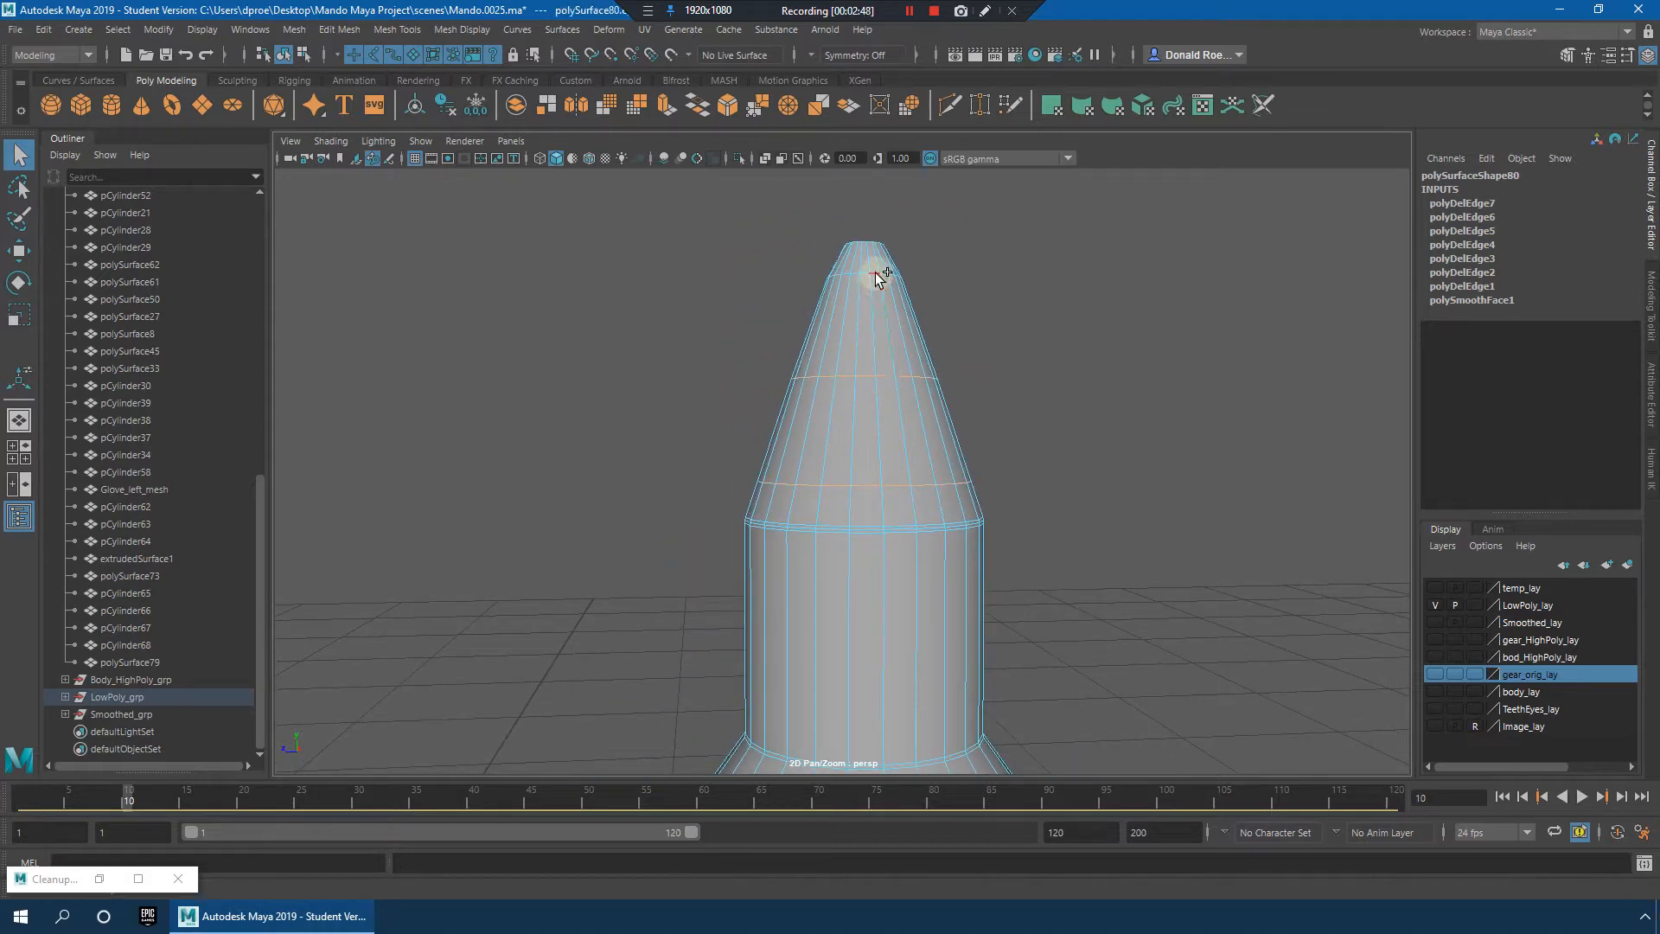
shift+right_drag(936, 282, 874, 310)
alt+drag(932, 302, 966, 413)
key(ctrl+z)
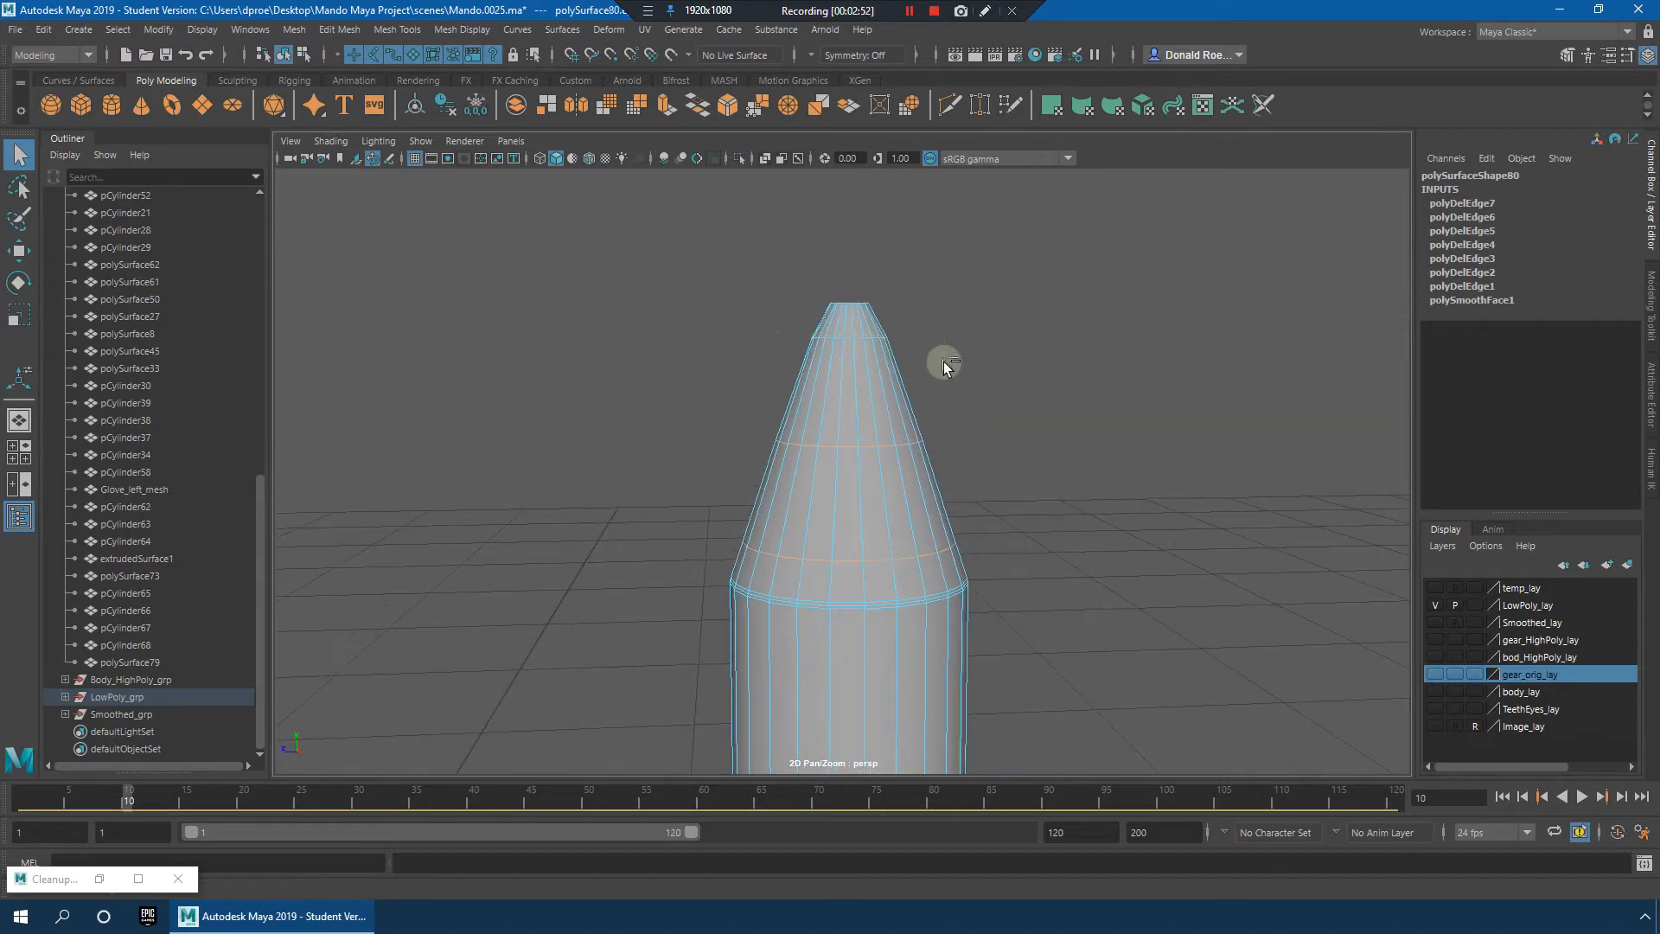
shift+right_drag(996, 352, 929, 356)
Step: Delete the three horizontal edge loops around the collar above the upper bracket
alt+middle_drag(955, 474, 967, 377)
alt+middle_drag(1019, 482, 1012, 345)
alt+right_drag(1034, 433, 1019, 463)
alt+middle_drag(1019, 463, 1031, 350)
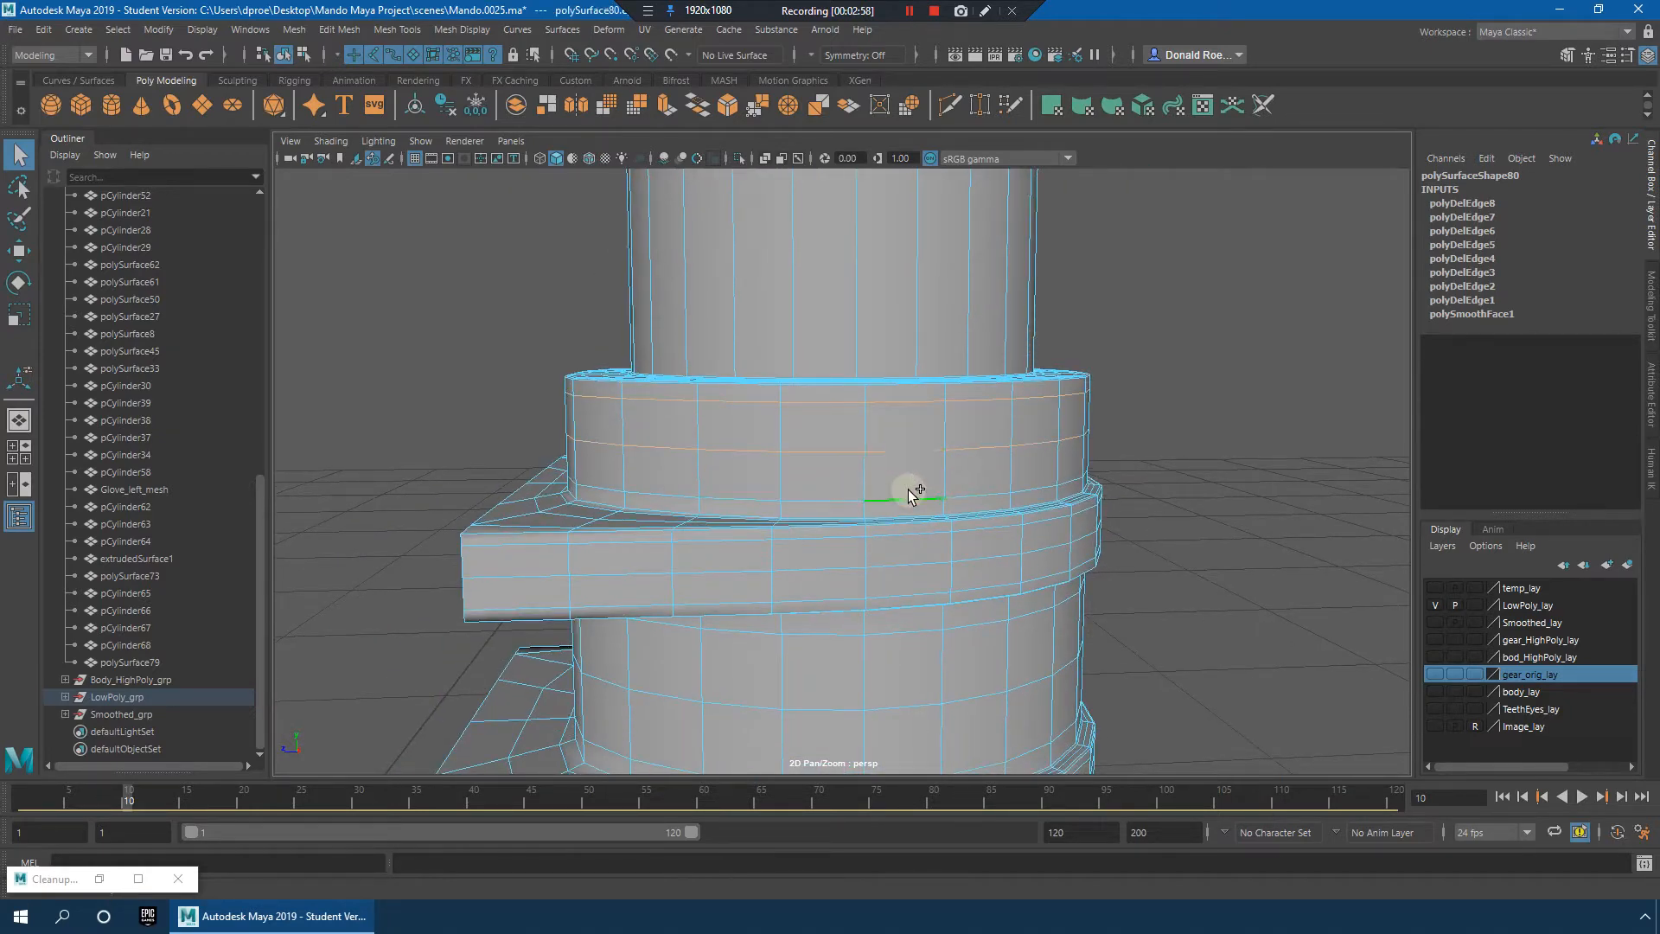
shift+right_drag(960, 413, 929, 457)
Step: Delete the three horizontal edge loops around the outer face of the upper bracket band
alt+middle_drag(928, 456, 946, 396)
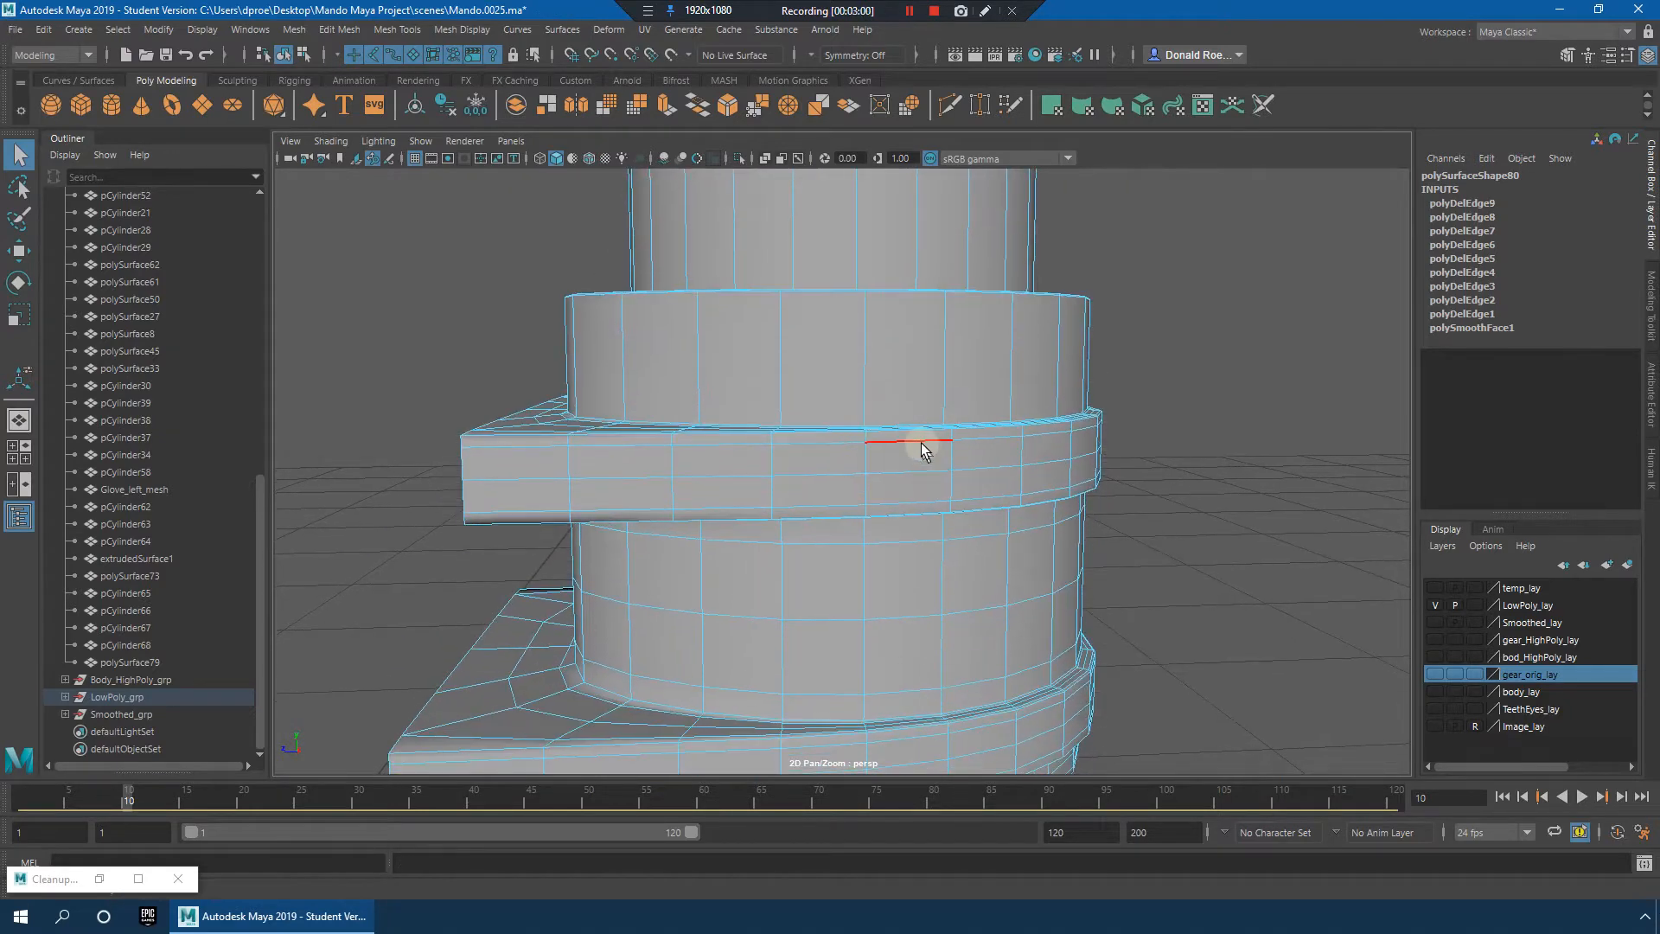
double_click(920, 442)
shift+double_click(914, 471)
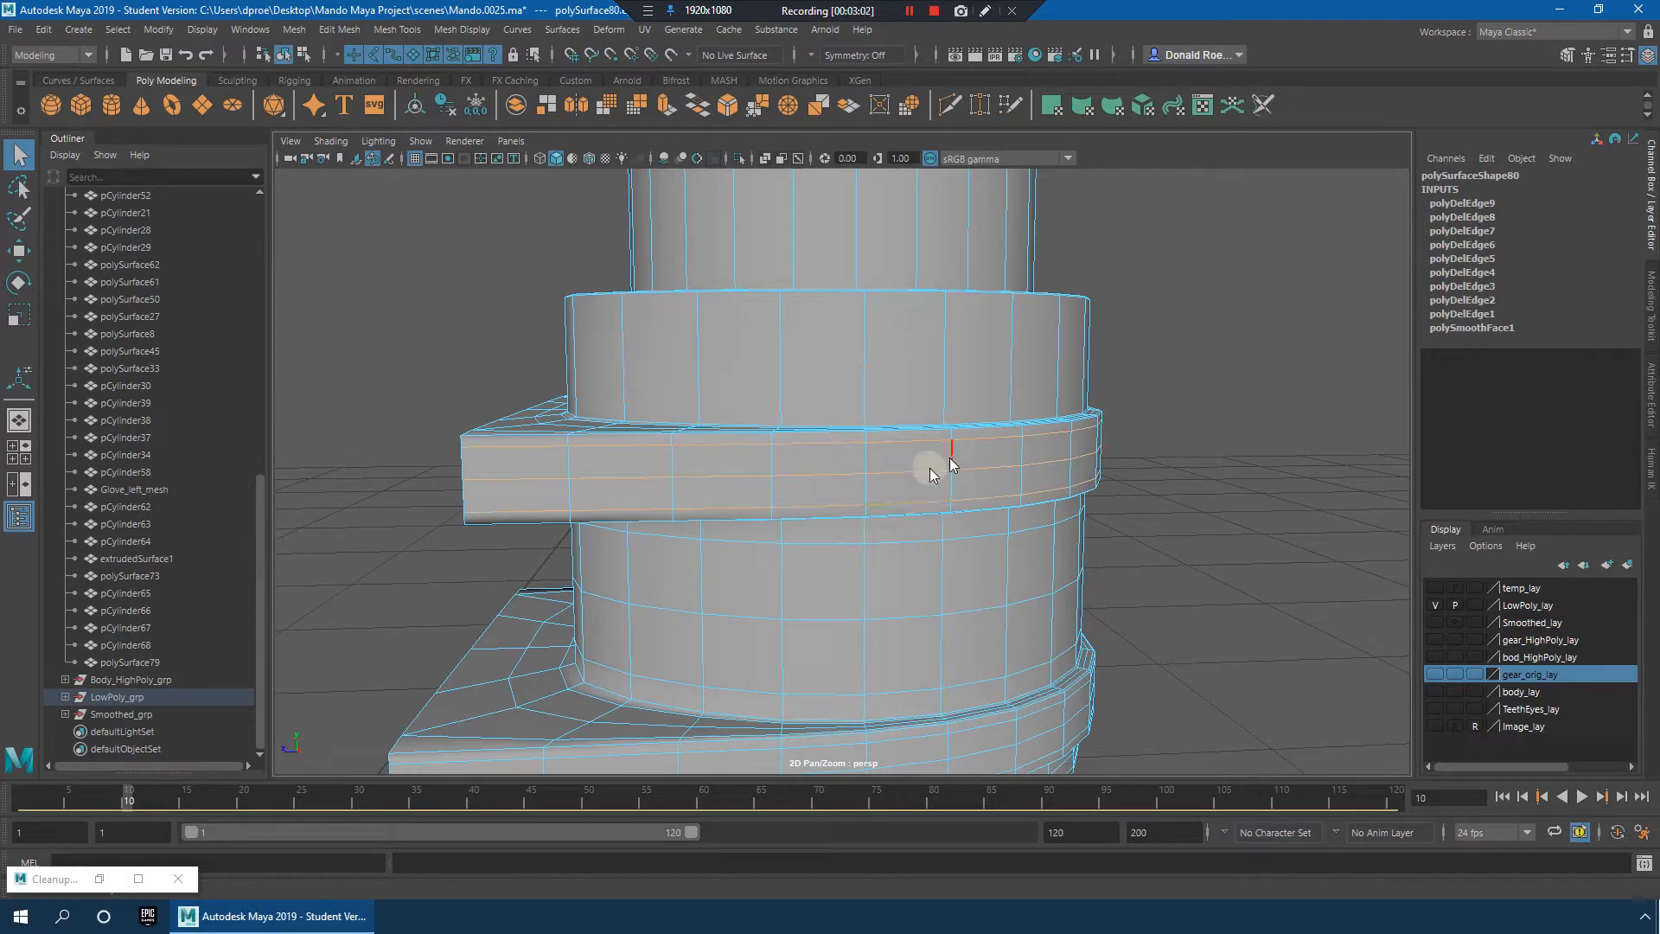
shift+right_drag(950, 464, 920, 502)
Step: Delete the horizontal edge loops around the cylinder between the two brackets and around the lower bracket band
alt+drag(933, 505, 955, 389)
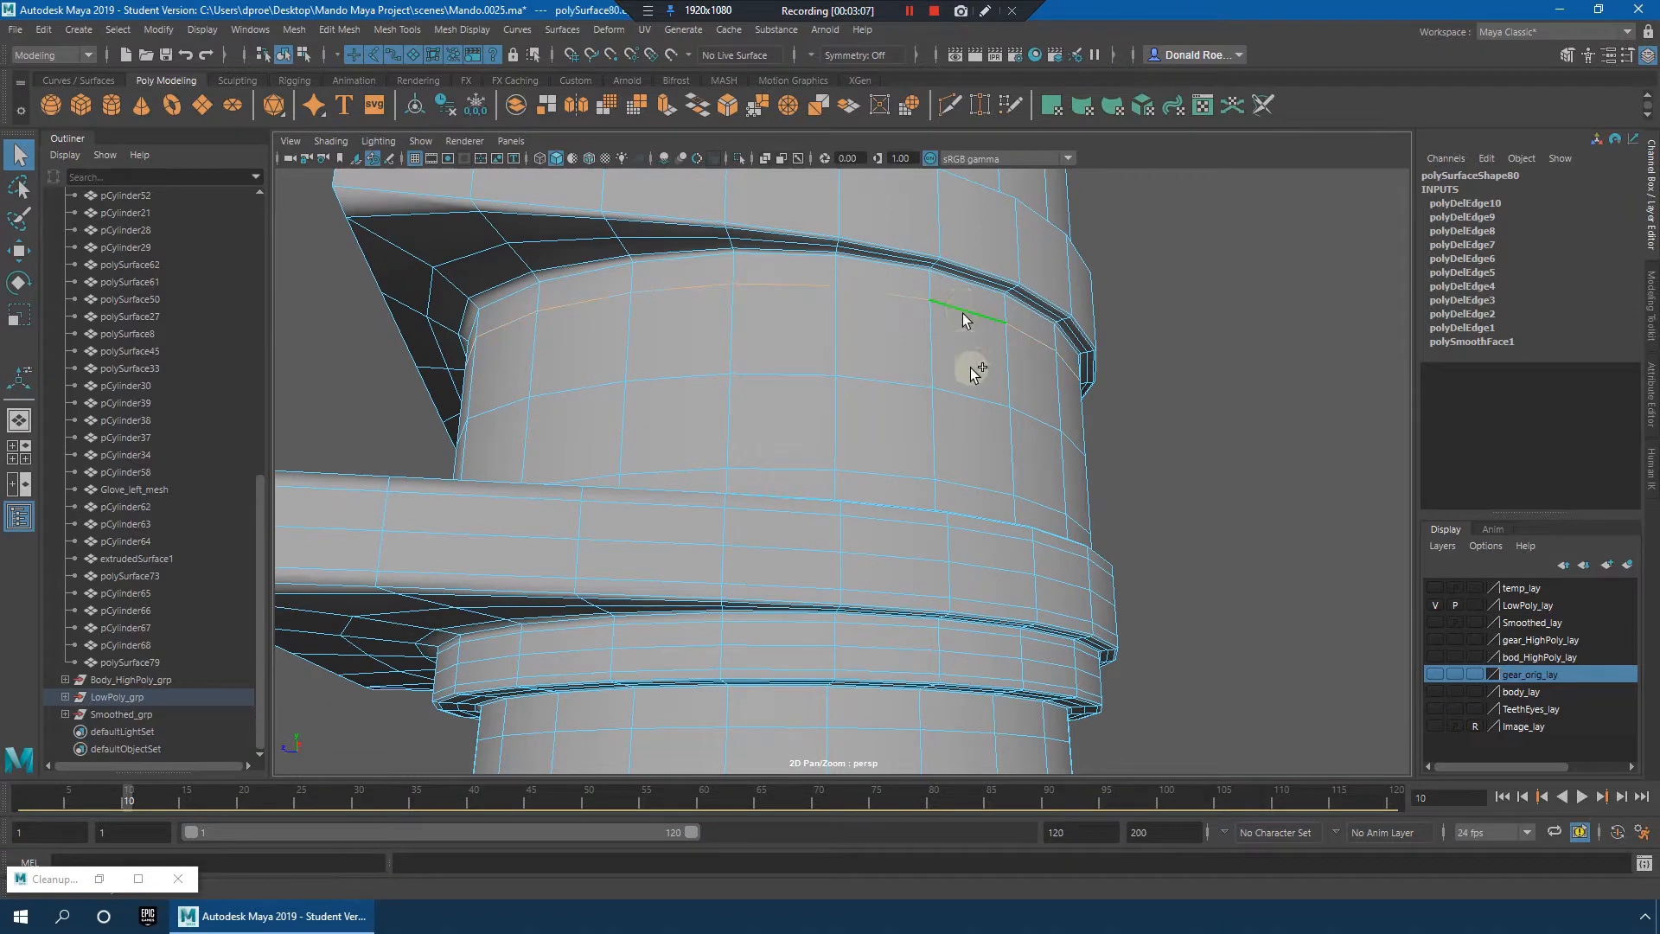
shift+right_drag(1033, 359, 988, 395)
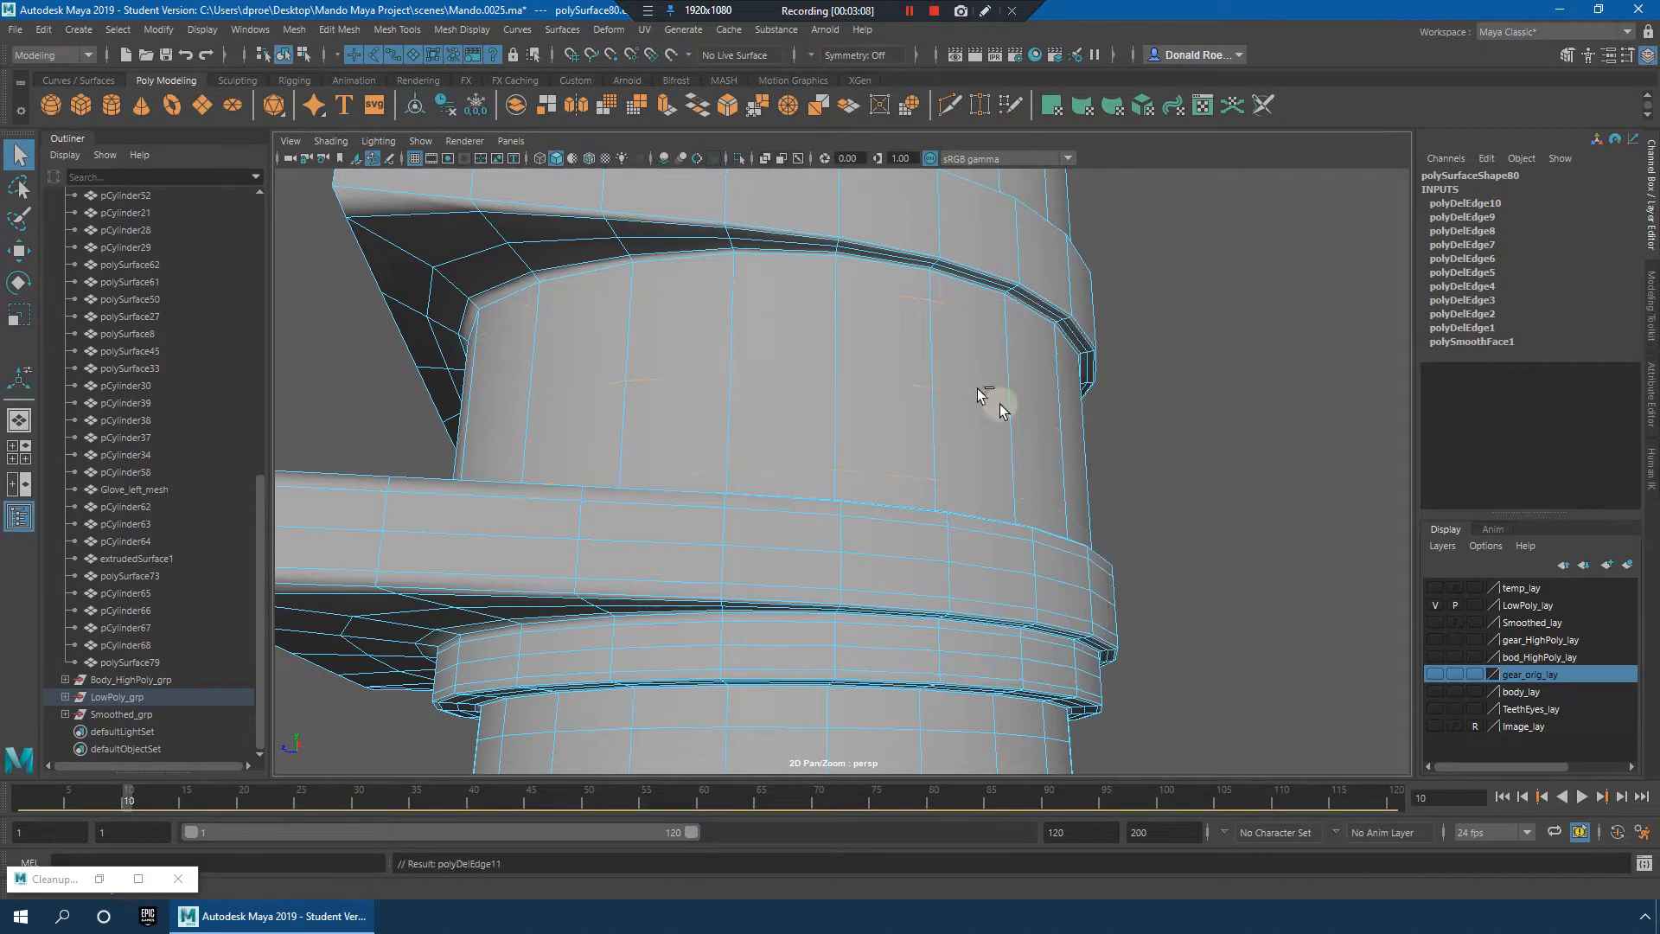
alt+drag(990, 399, 992, 491)
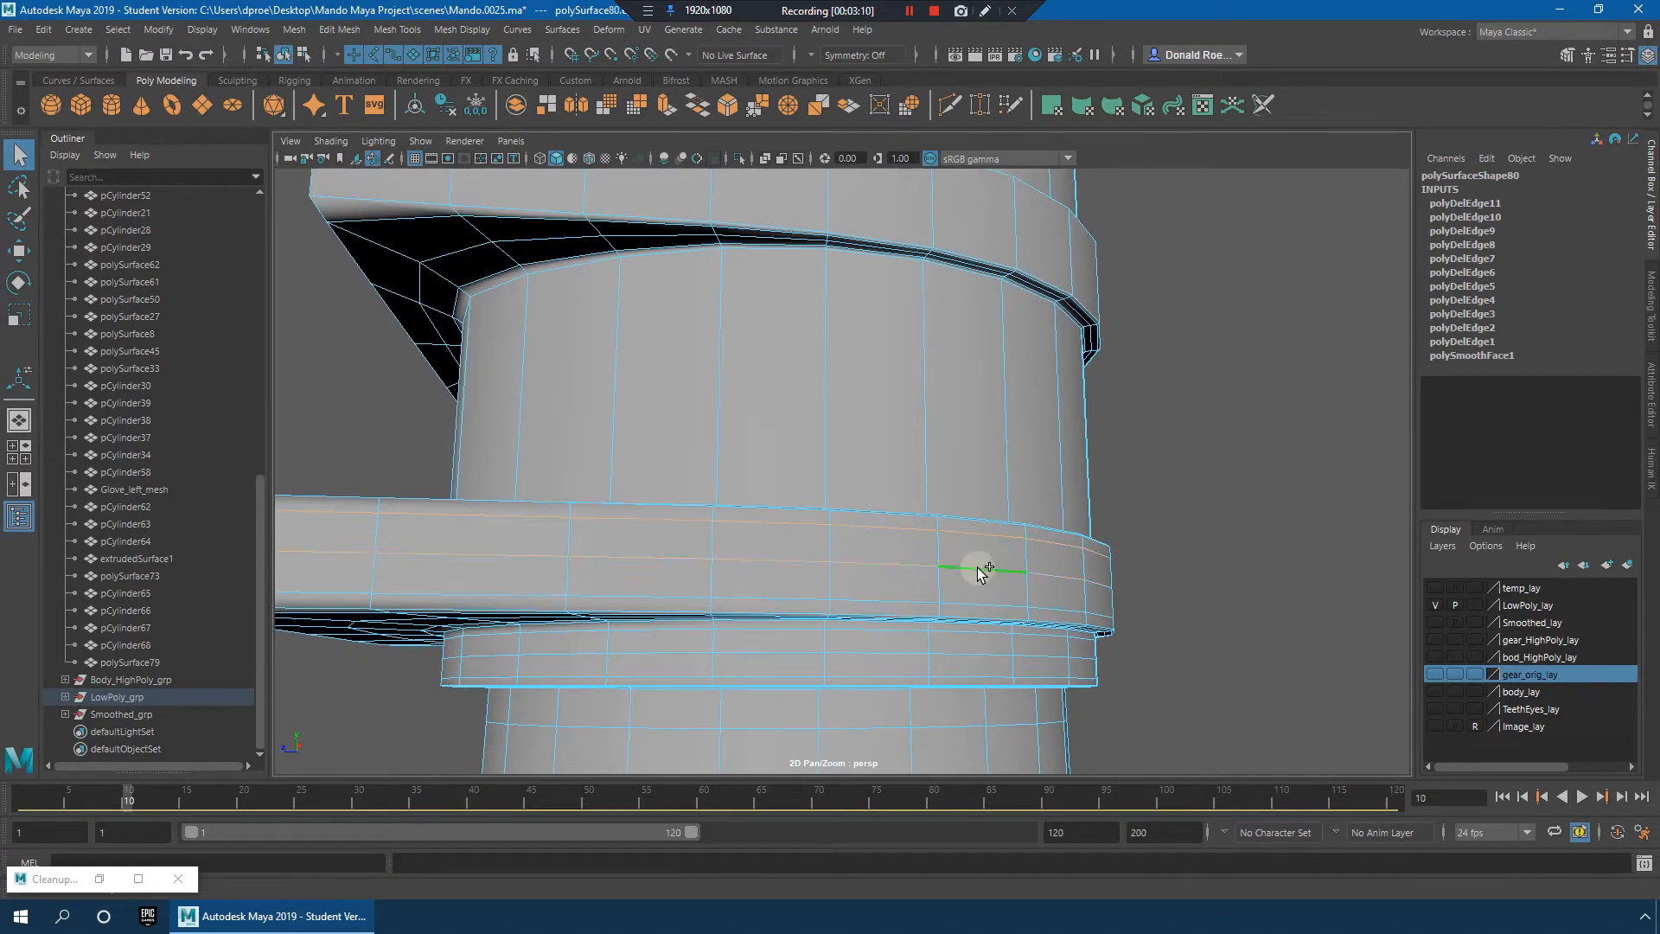
shift+right_drag(1002, 534, 1019, 567)
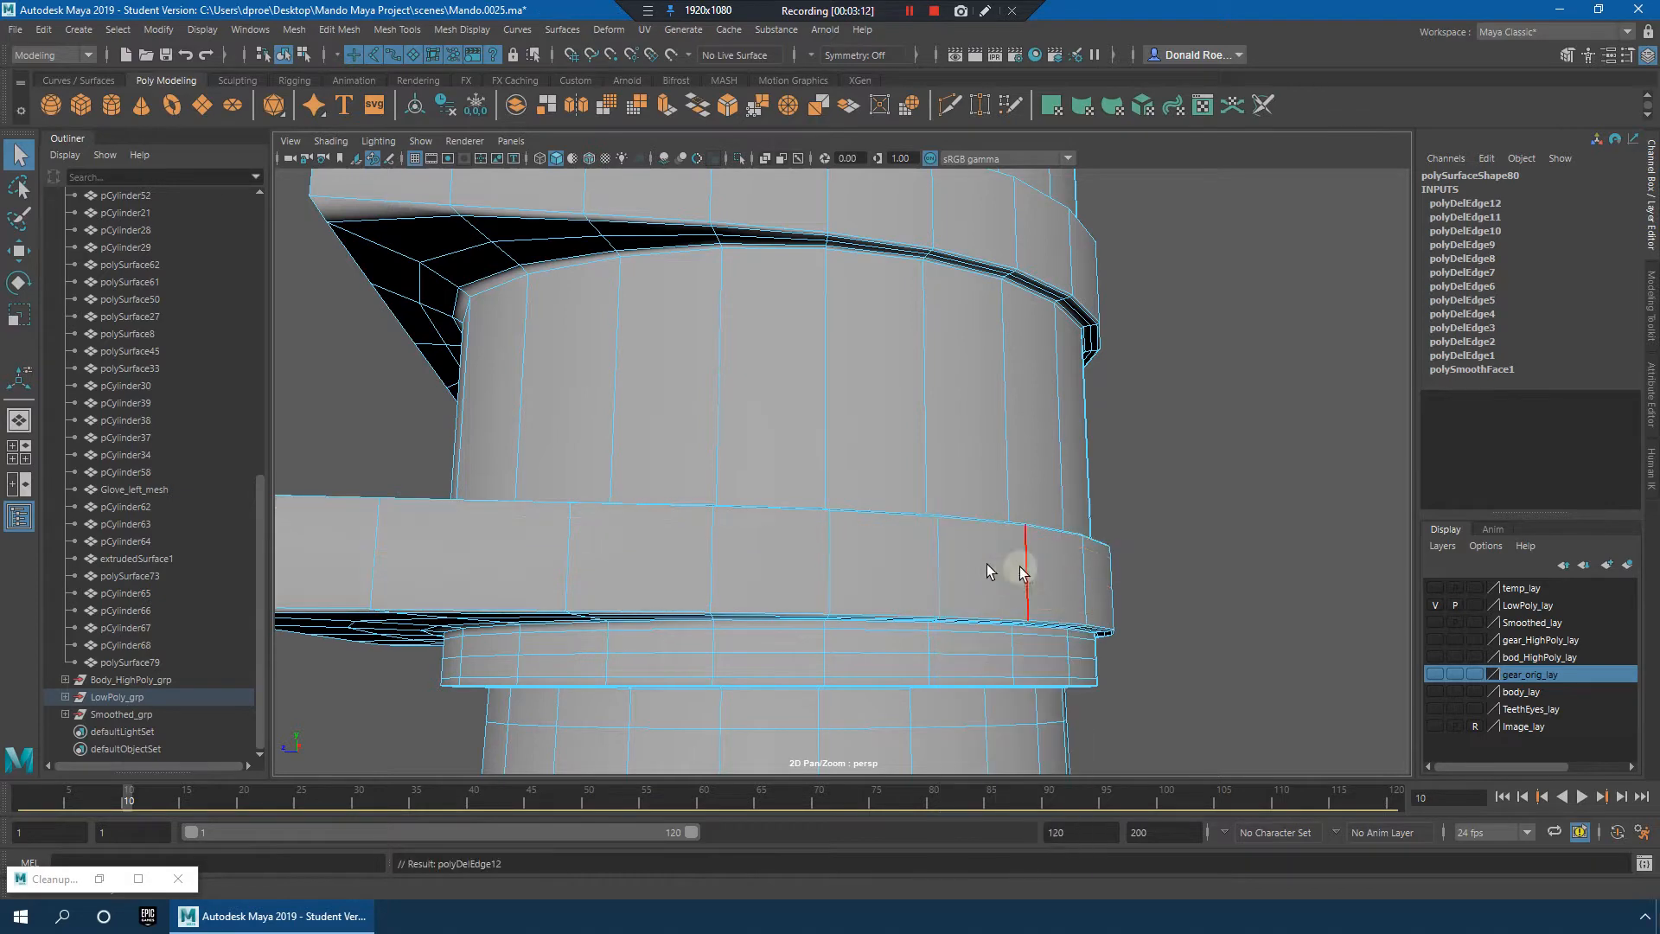
Step: Delete the horizontal edge loops around the narrow collar below the lower bracket and the loop under the bracket's rim
alt+drag(1019, 567, 923, 413)
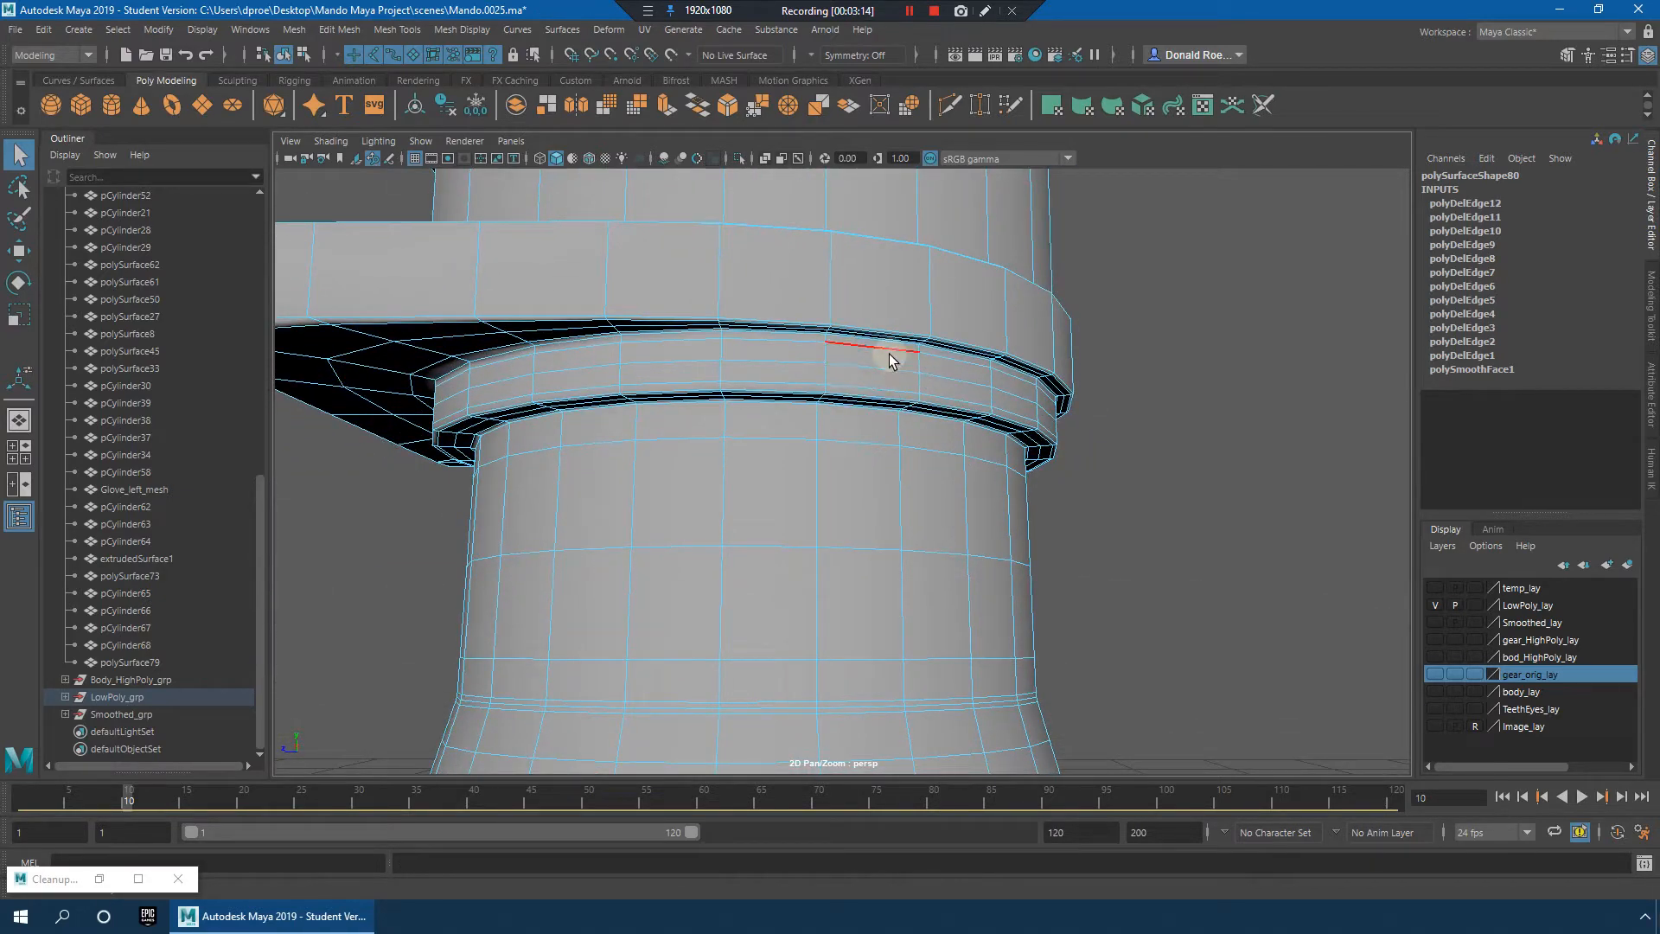
shift+right_drag(953, 354, 875, 375)
alt+drag(879, 377, 907, 424)
alt+right_drag(908, 423, 949, 420)
alt+middle_drag(1070, 406, 1070, 413)
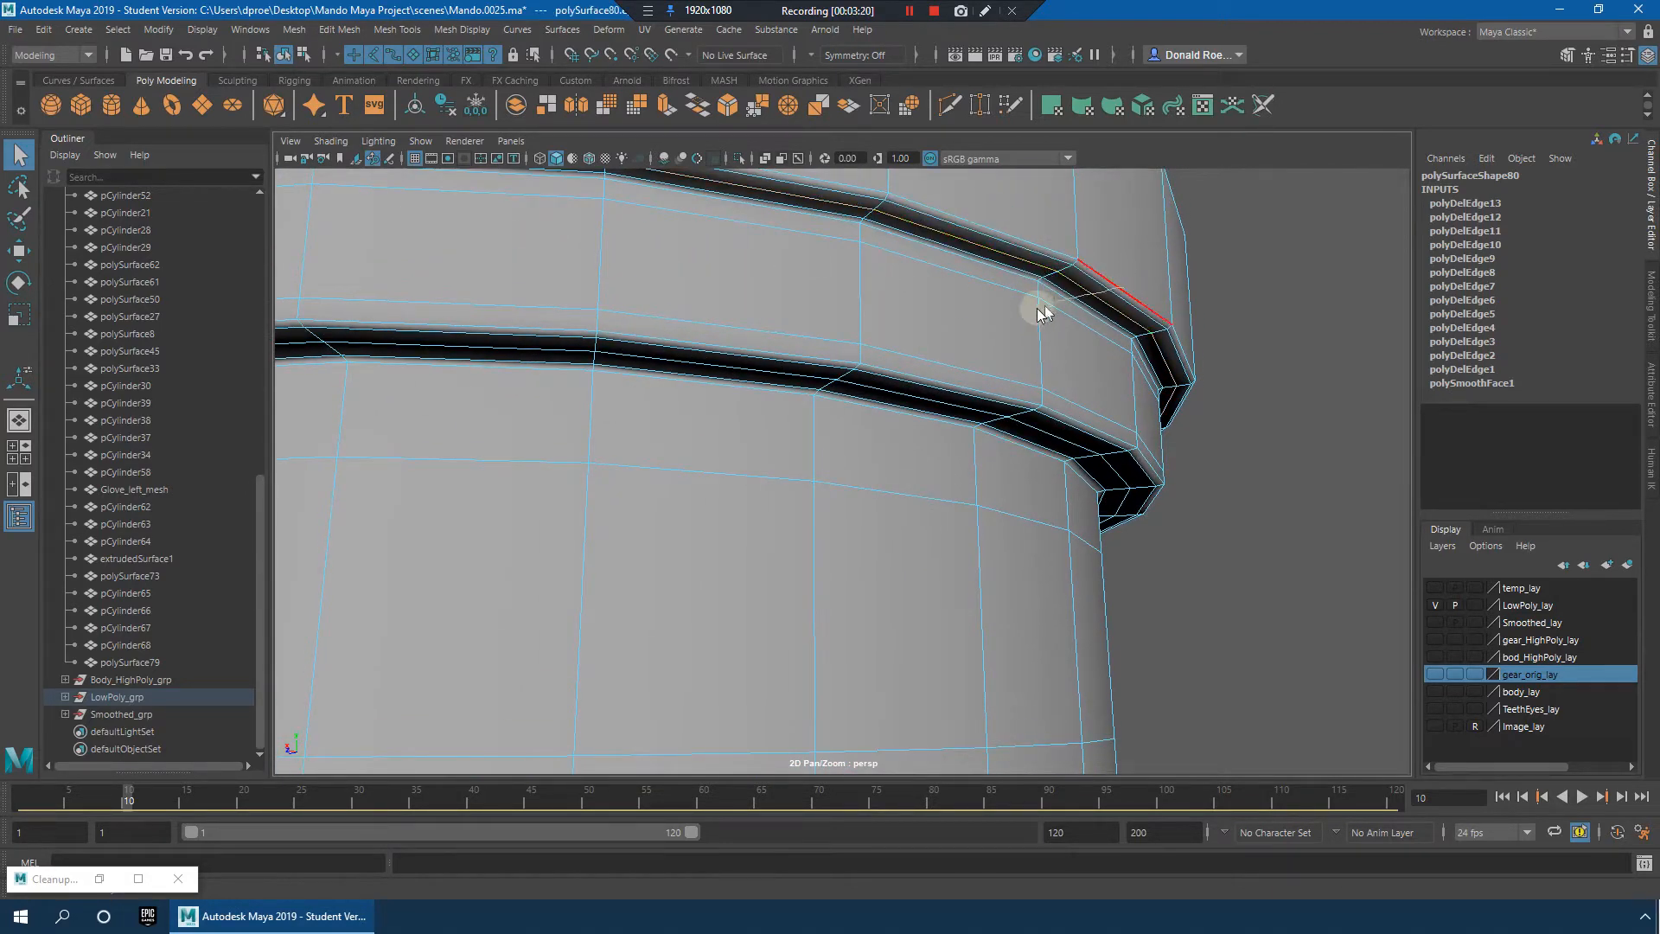
mouse_move(1044, 313)
shift+right_down()
mouse_move(1122, 288)
mouse_move(1082, 335)
shift+right_up()
Step: Delete the horizontal edge loops around the lower cylinder and the middle loop where it meets the flared base
alt+drag(1082, 336, 1084, 372)
alt+right_drag(1084, 372, 1008, 433)
alt+drag(1008, 449, 1024, 454)
alt+right_drag(952, 456, 884, 428)
shift+double_click(902, 522)
alt+right_drag(999, 486, 967, 494)
alt+middle_drag(966, 494, 973, 372)
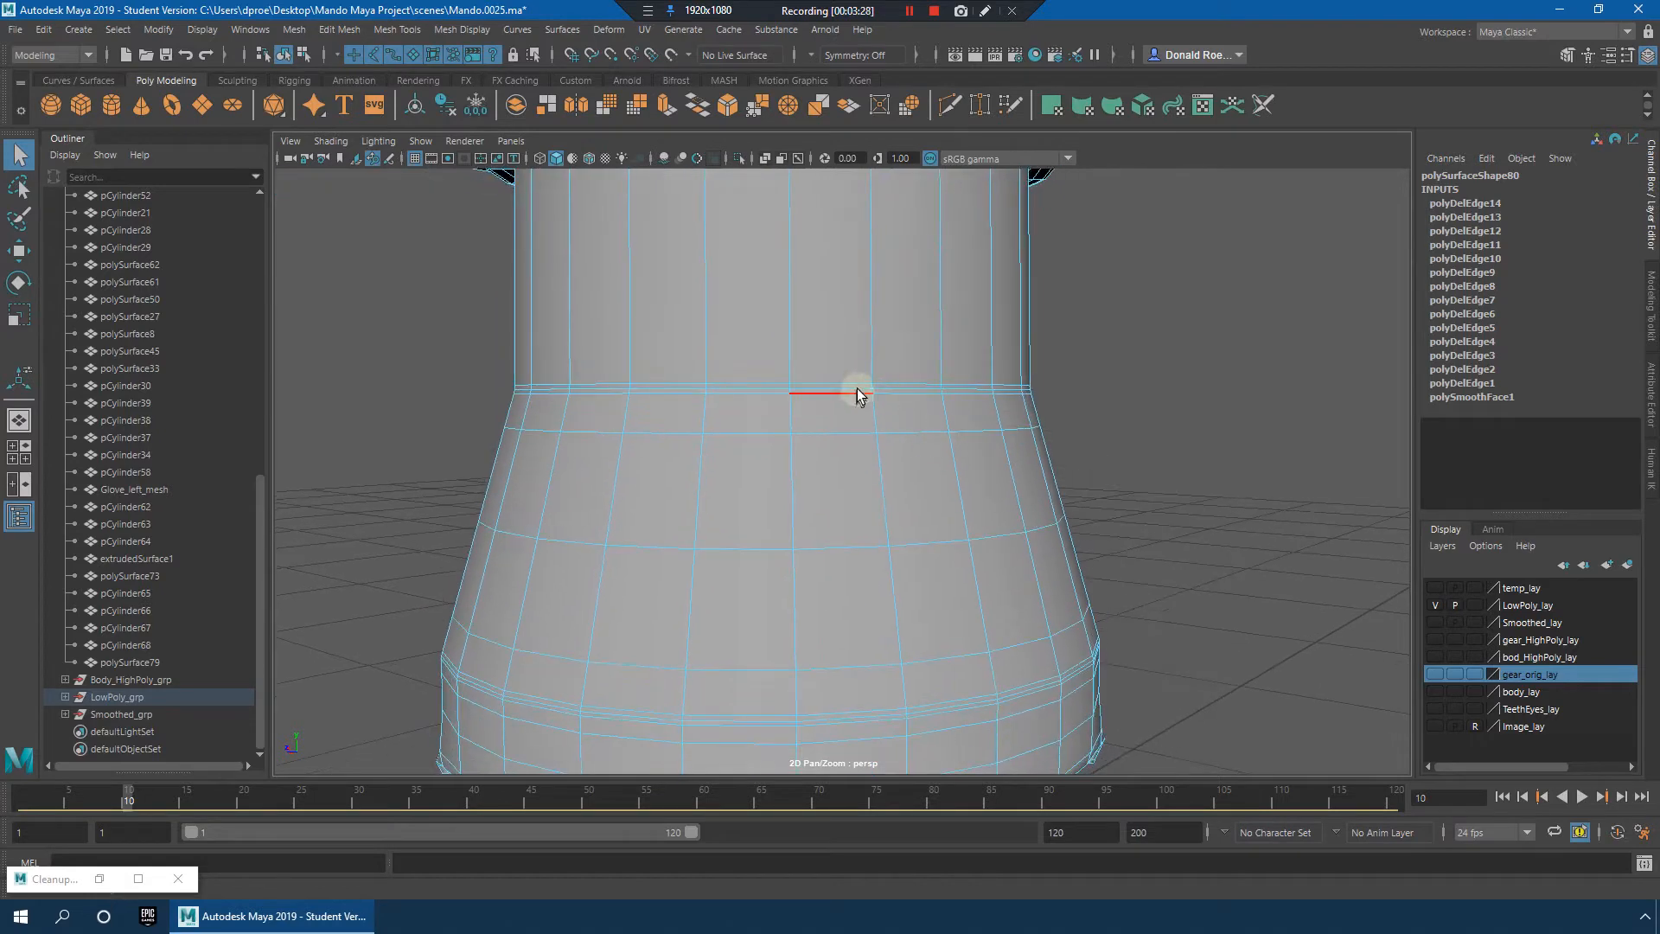
double_click(858, 386)
shift+right_drag(899, 351, 899, 353)
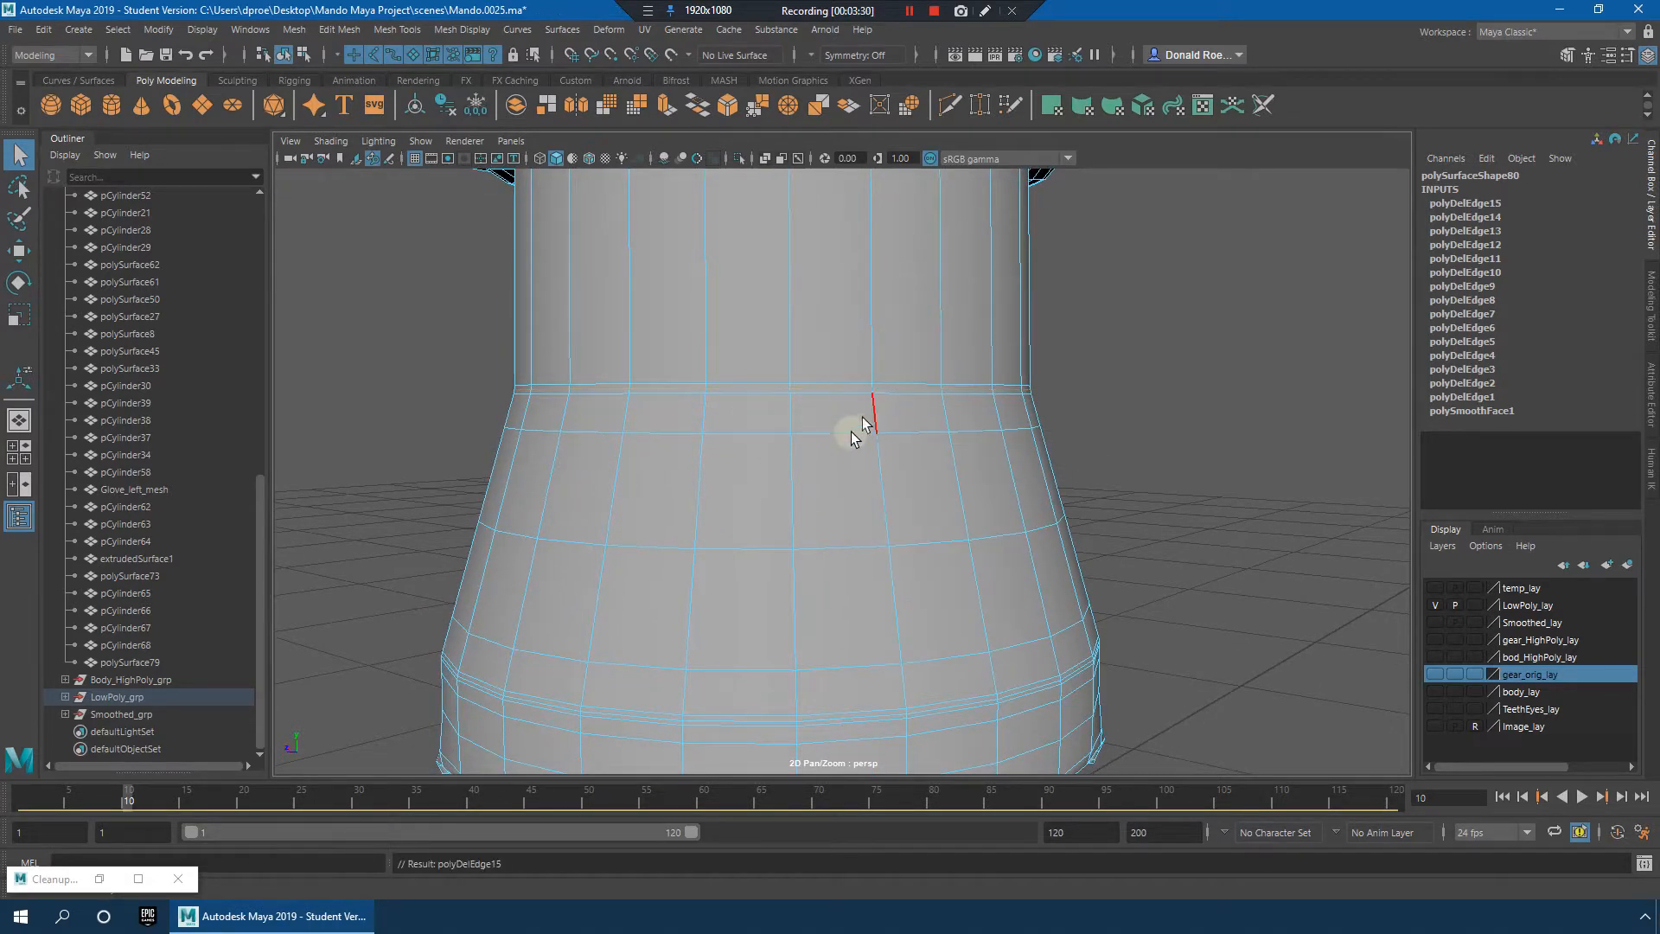
Step: Delete the three horizontal edge loops across the flared base
shift+double_click(839, 533)
shift+double_click(861, 657)
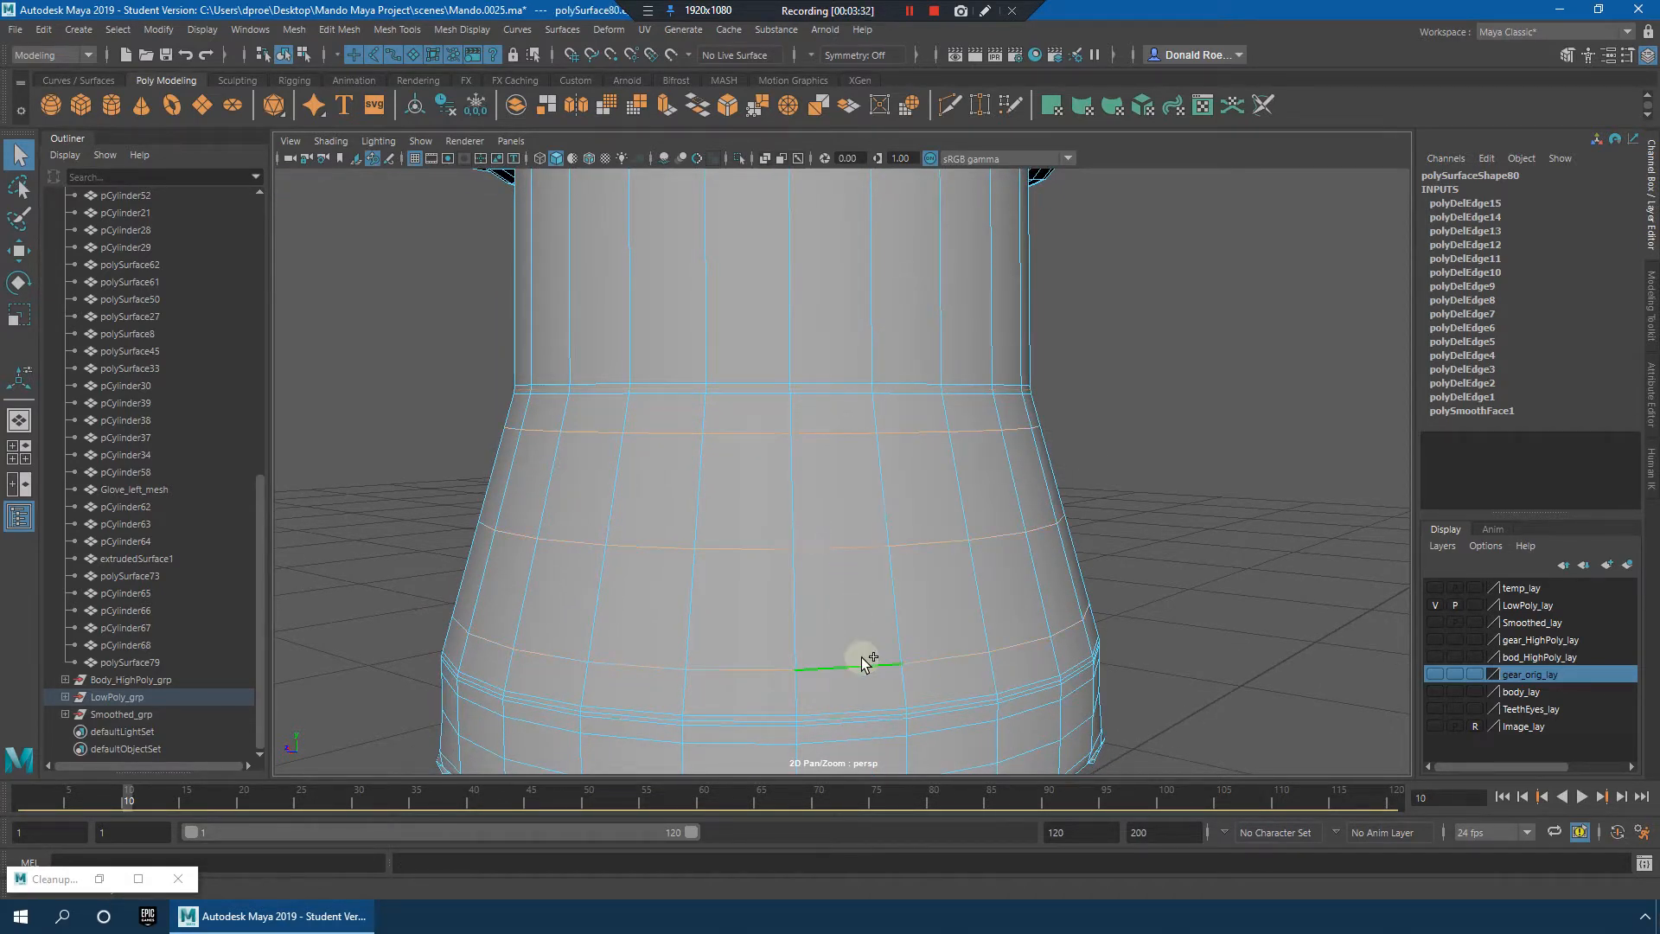
shift+right_drag(981, 475, 926, 512)
Step: Delete the extra edge loop at the flare's lower bevel and the two horizontal loops around the bottom band
alt+middle_drag(938, 619, 944, 389)
alt+right_drag(911, 447, 985, 445)
double_click(985, 443)
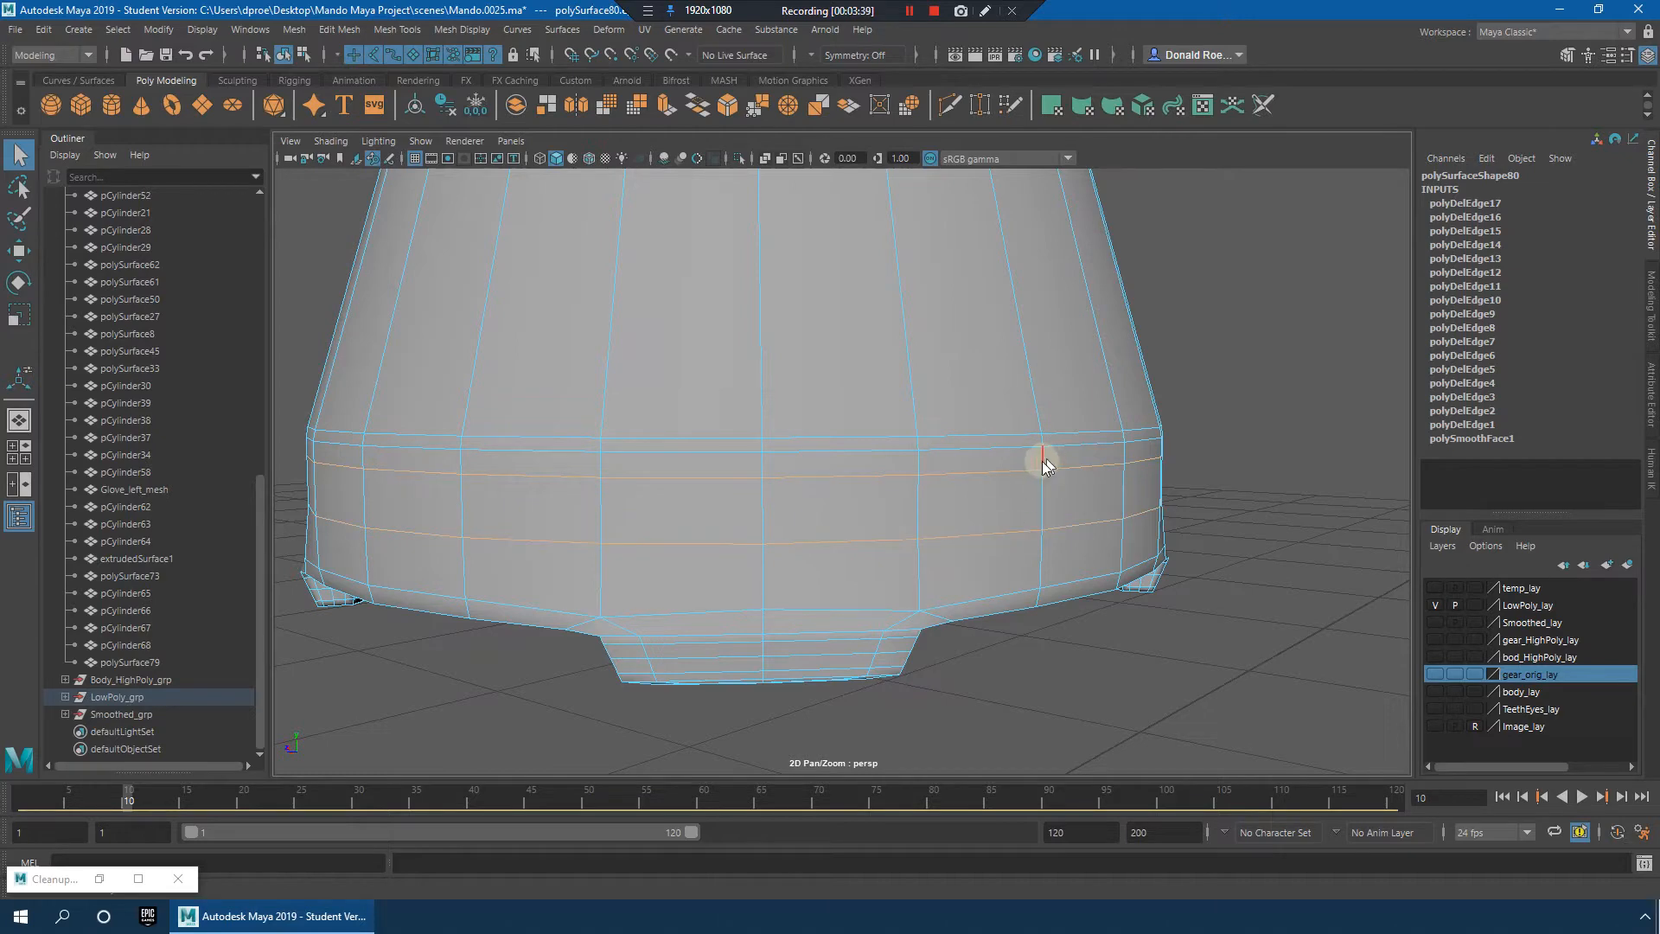
shift+right_drag(1041, 459, 993, 504)
Step: Delete the horizontal edge loops across the outer face of one tab on the rocket's bottom rim
alt+drag(993, 504, 805, 489)
double_click(839, 512)
shift+double_click(836, 533)
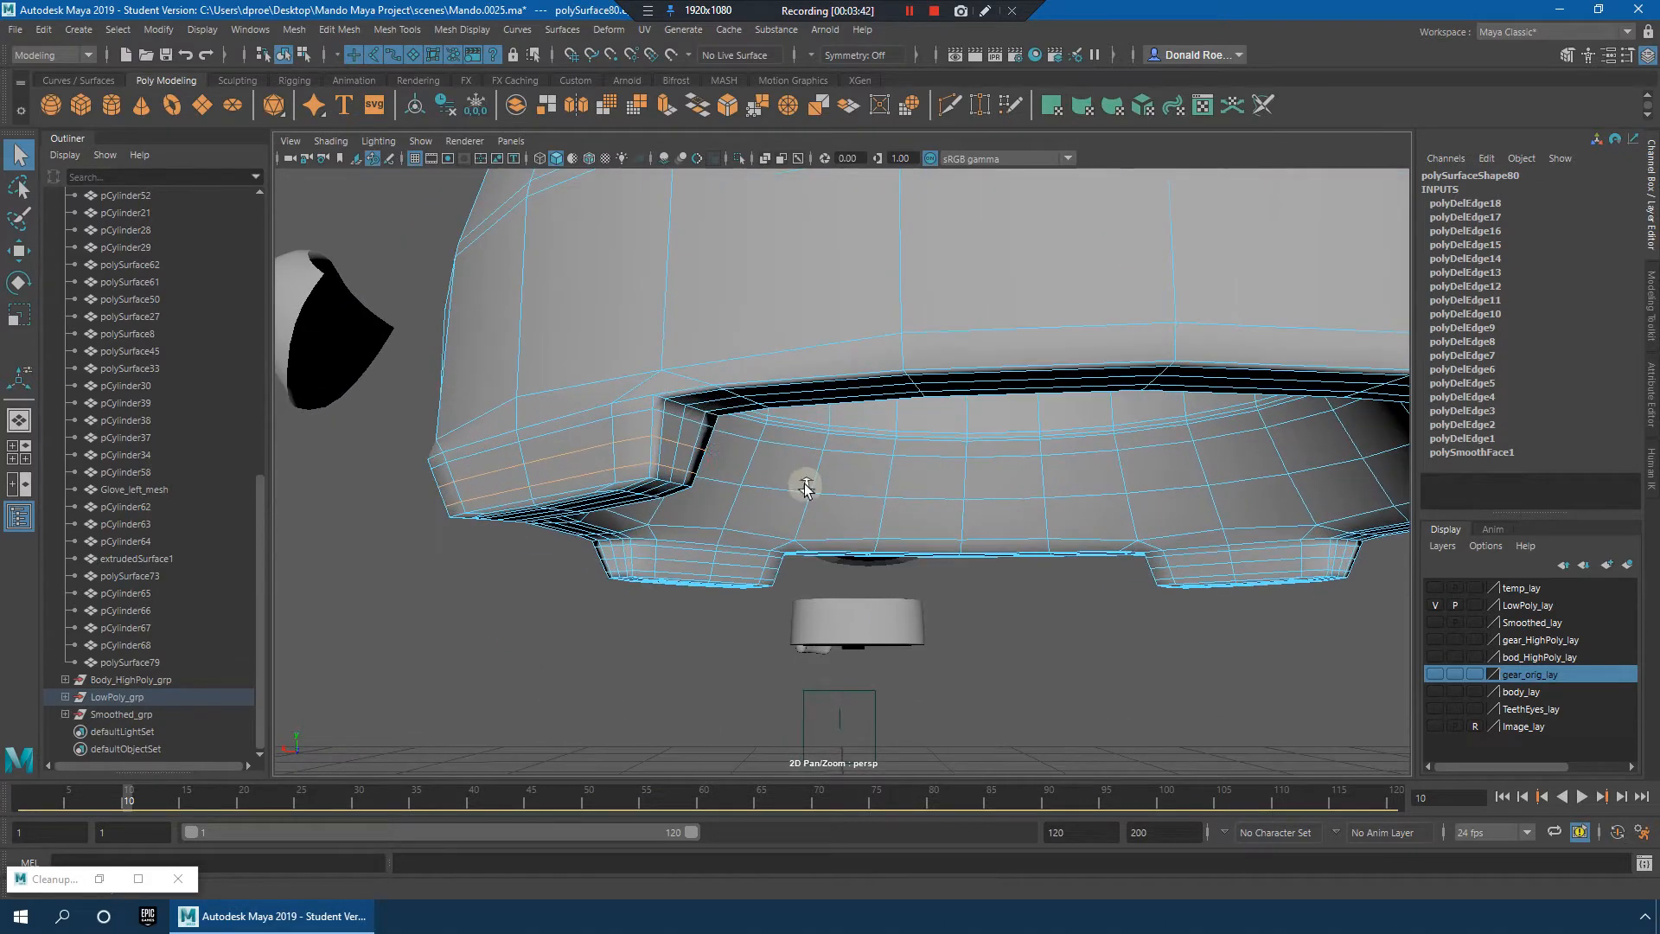
shift+right_drag(672, 412, 837, 459)
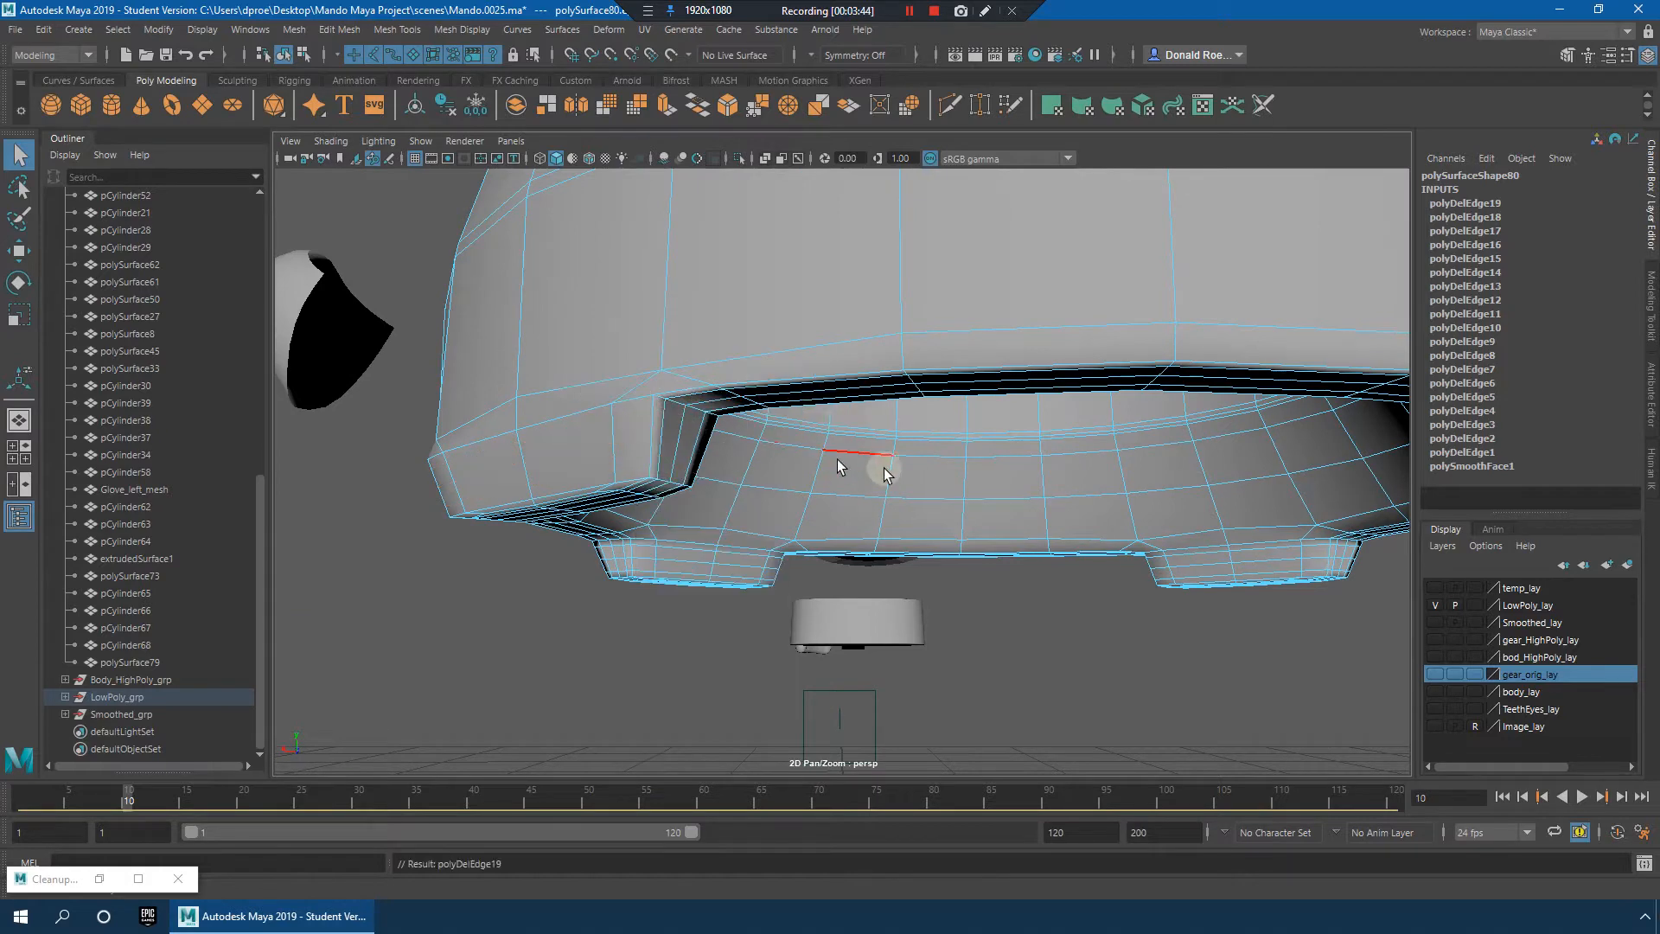
Step: Delete the horizontal edge loops across the outer faces of the next two tabs on the bottom rim
alt+drag(837, 459, 801, 413)
double_click(801, 412)
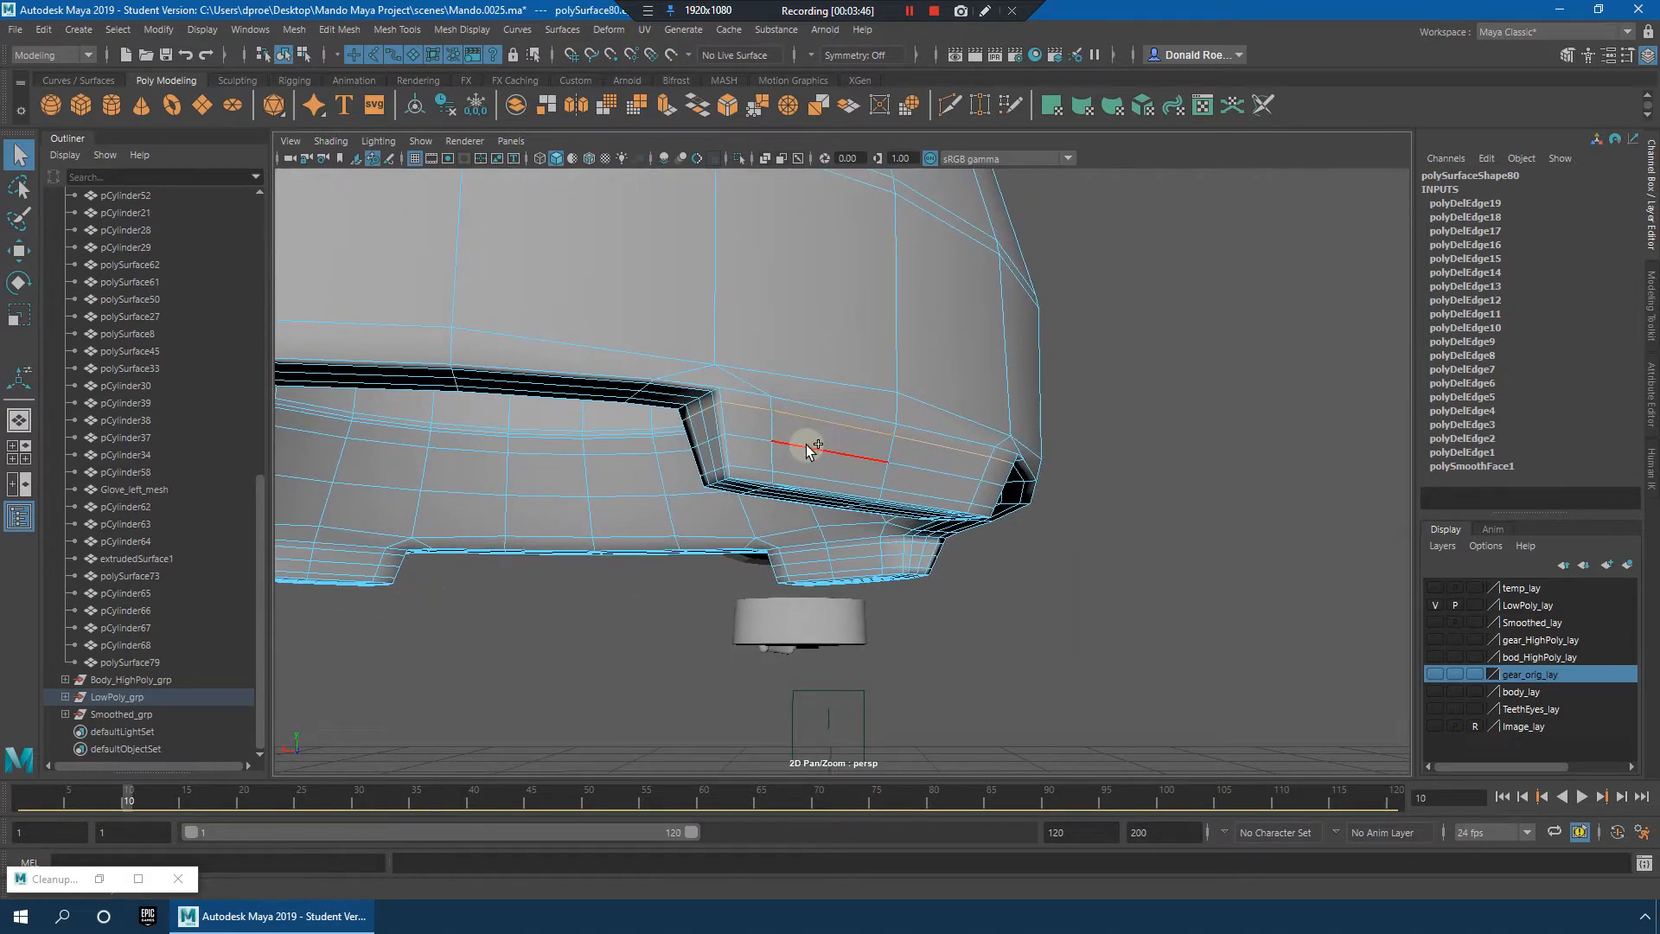
shift+double_click(807, 444)
shift+double_click(807, 474)
shift+right_drag(887, 406, 864, 434)
alt+drag(977, 457, 717, 451)
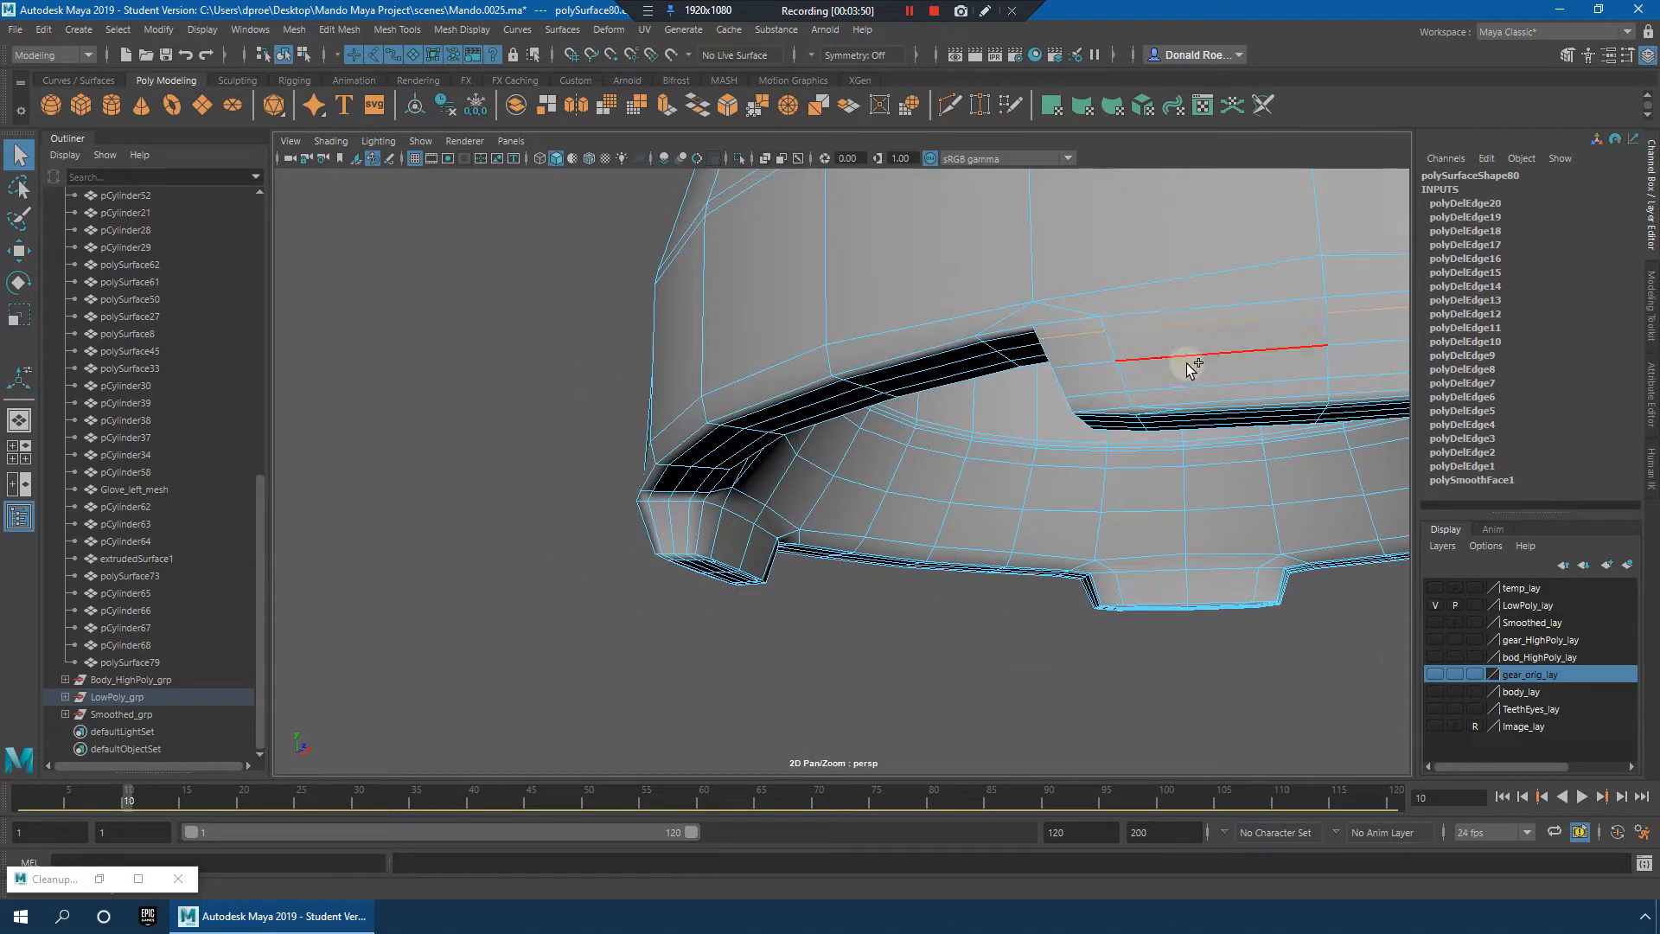
shift+right_drag(1227, 337, 1241, 363)
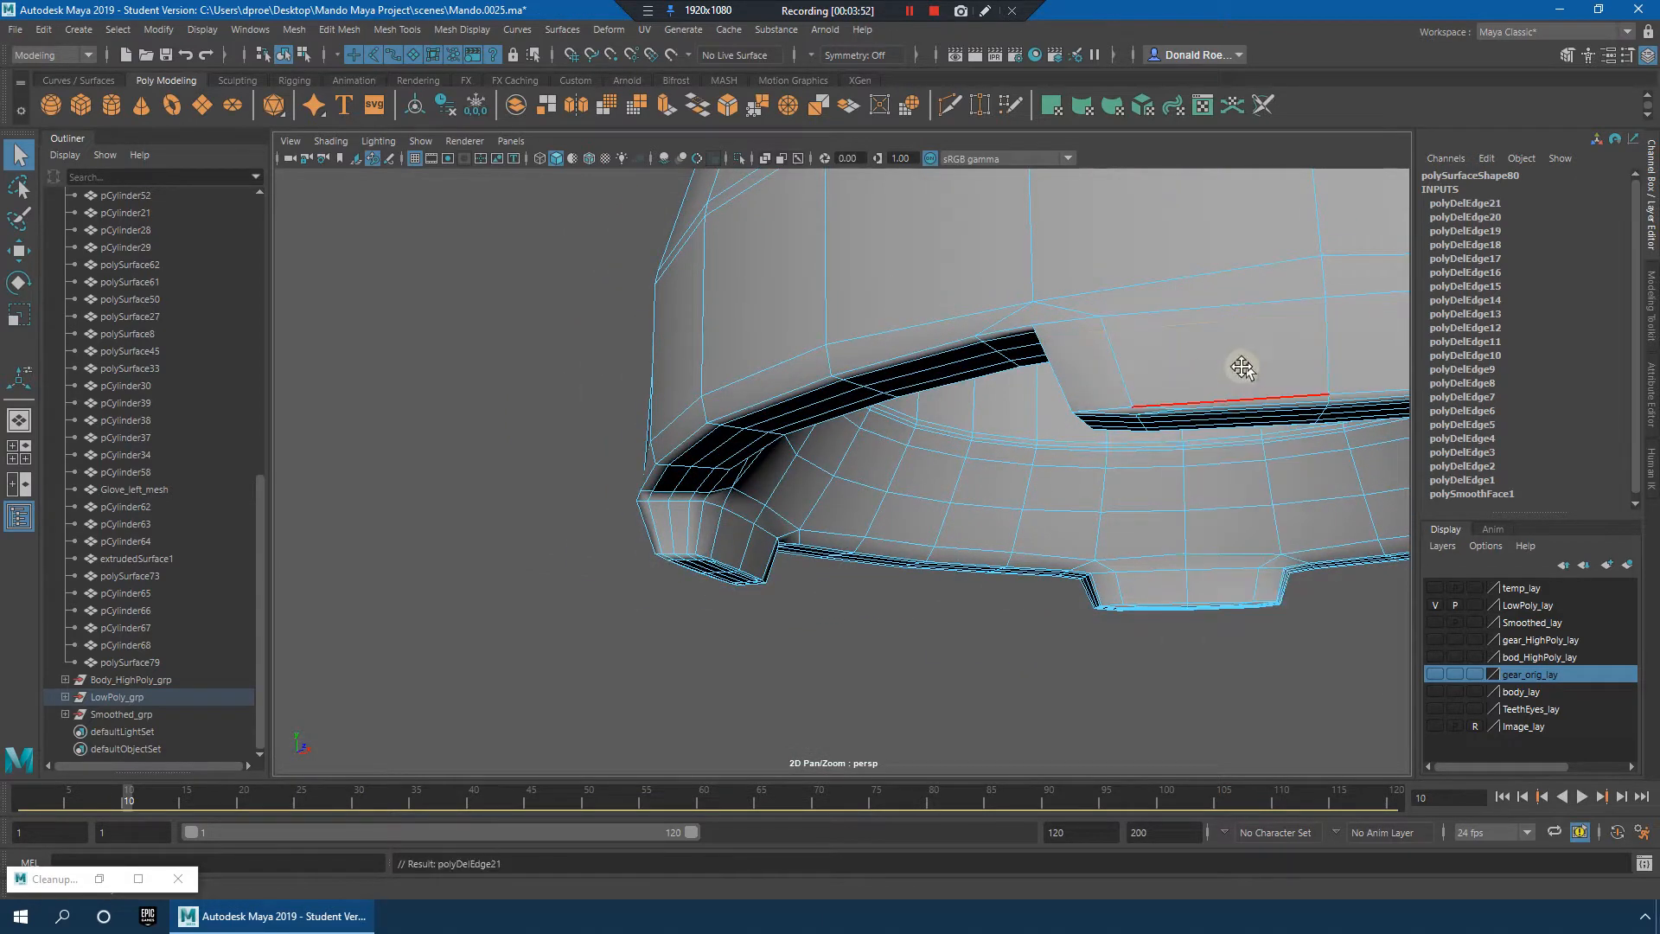
Step: Delete the horizontal edge loops across the last tab's outer face and the extra loops around the underside of the bottom rim
alt+drag(1242, 364, 1014, 447)
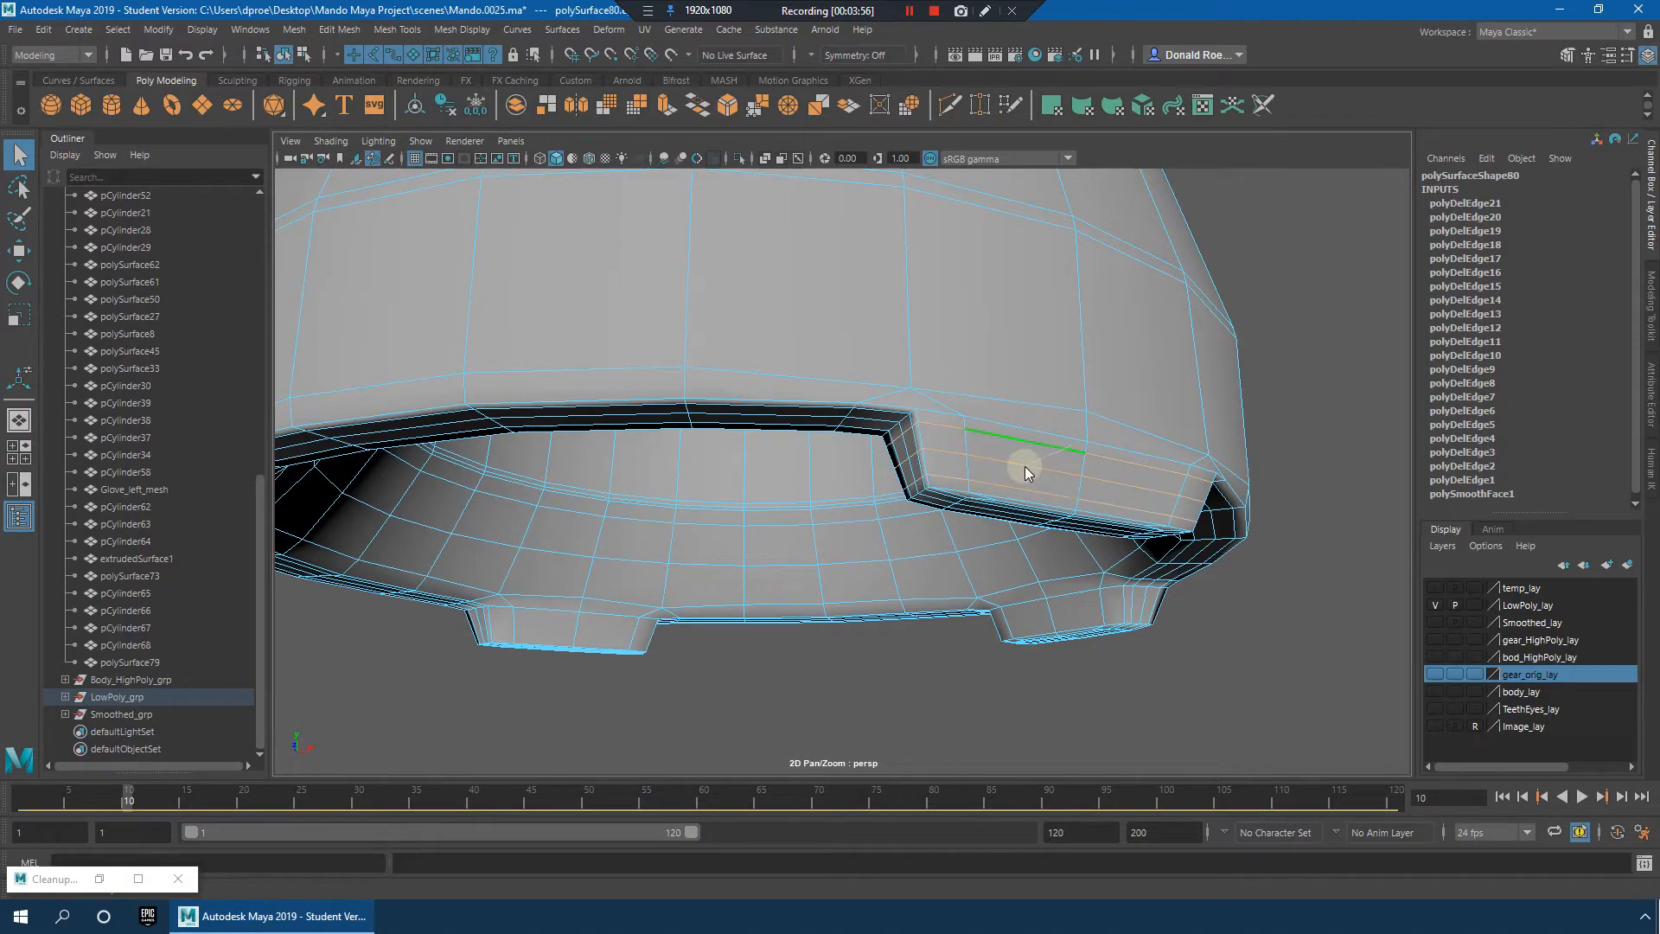
shift+right_drag(1024, 465, 1075, 463)
alt+drag(1075, 463, 844, 329)
double_click(843, 333)
shift+double_click(833, 357)
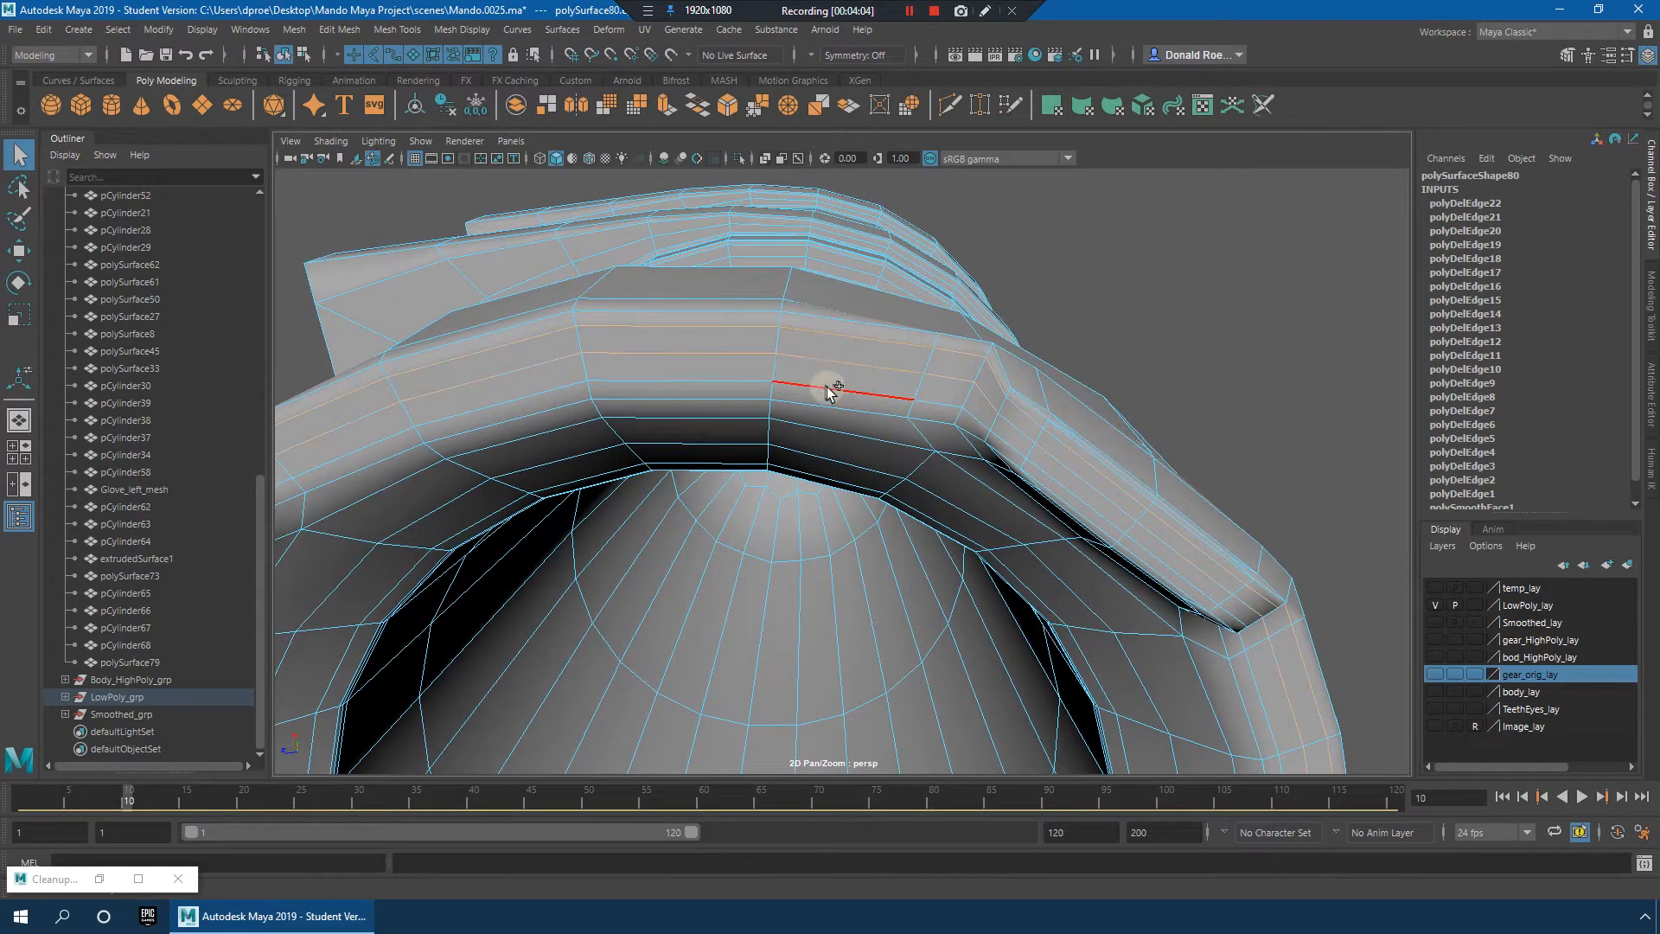
key(ctrl+Delete)
alt+drag(963, 363, 1031, 353)
key(ctrl+z)
alt+drag(957, 397, 994, 334)
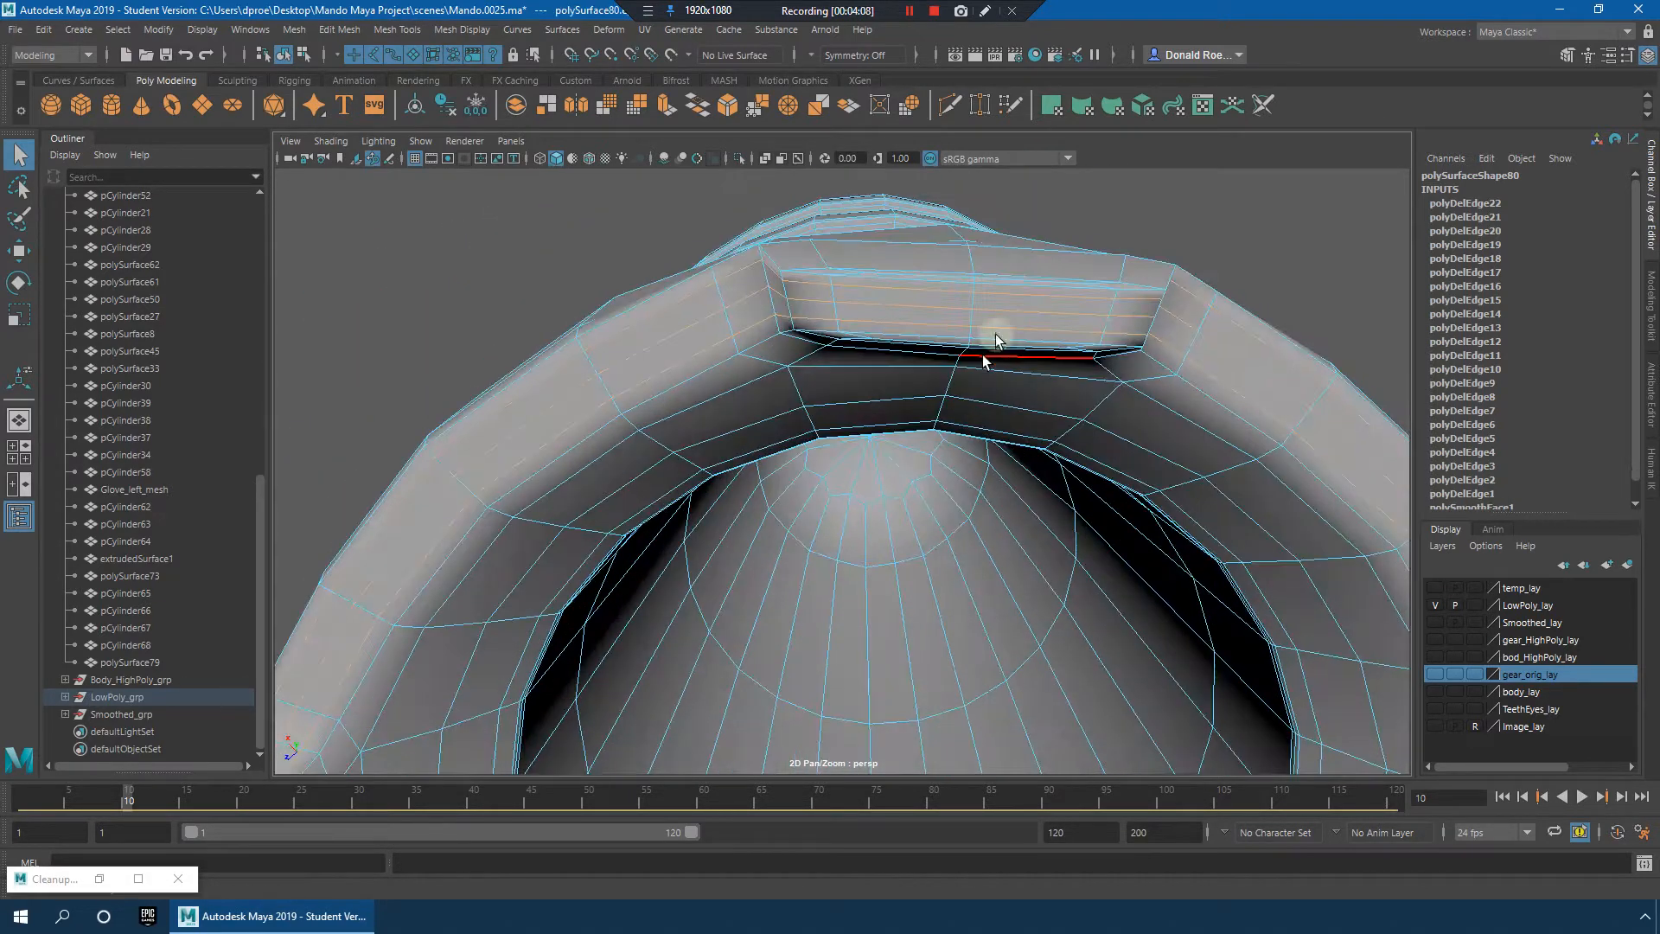
click(1026, 309)
key(ctrl+Delete)
Step: Delete the middle edge loops along the undersides of the collar ring and both side brackets
alt+drag(1049, 277, 904, 657)
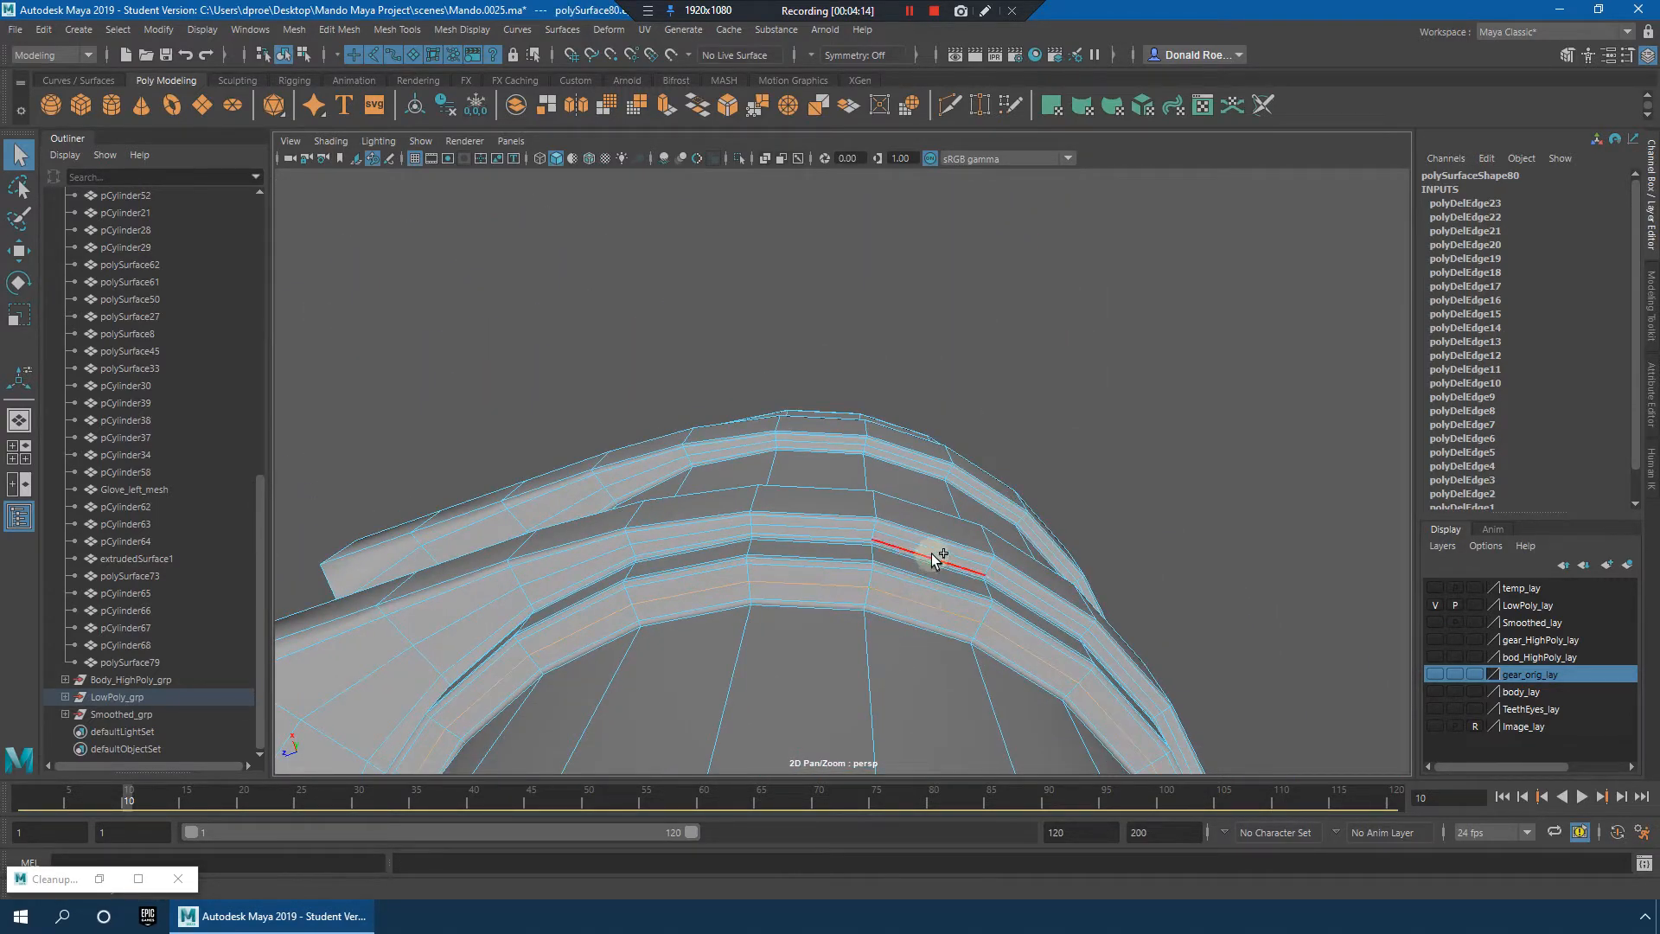
key(ctrl+Delete)
scroll(1019, 548, up, 8)
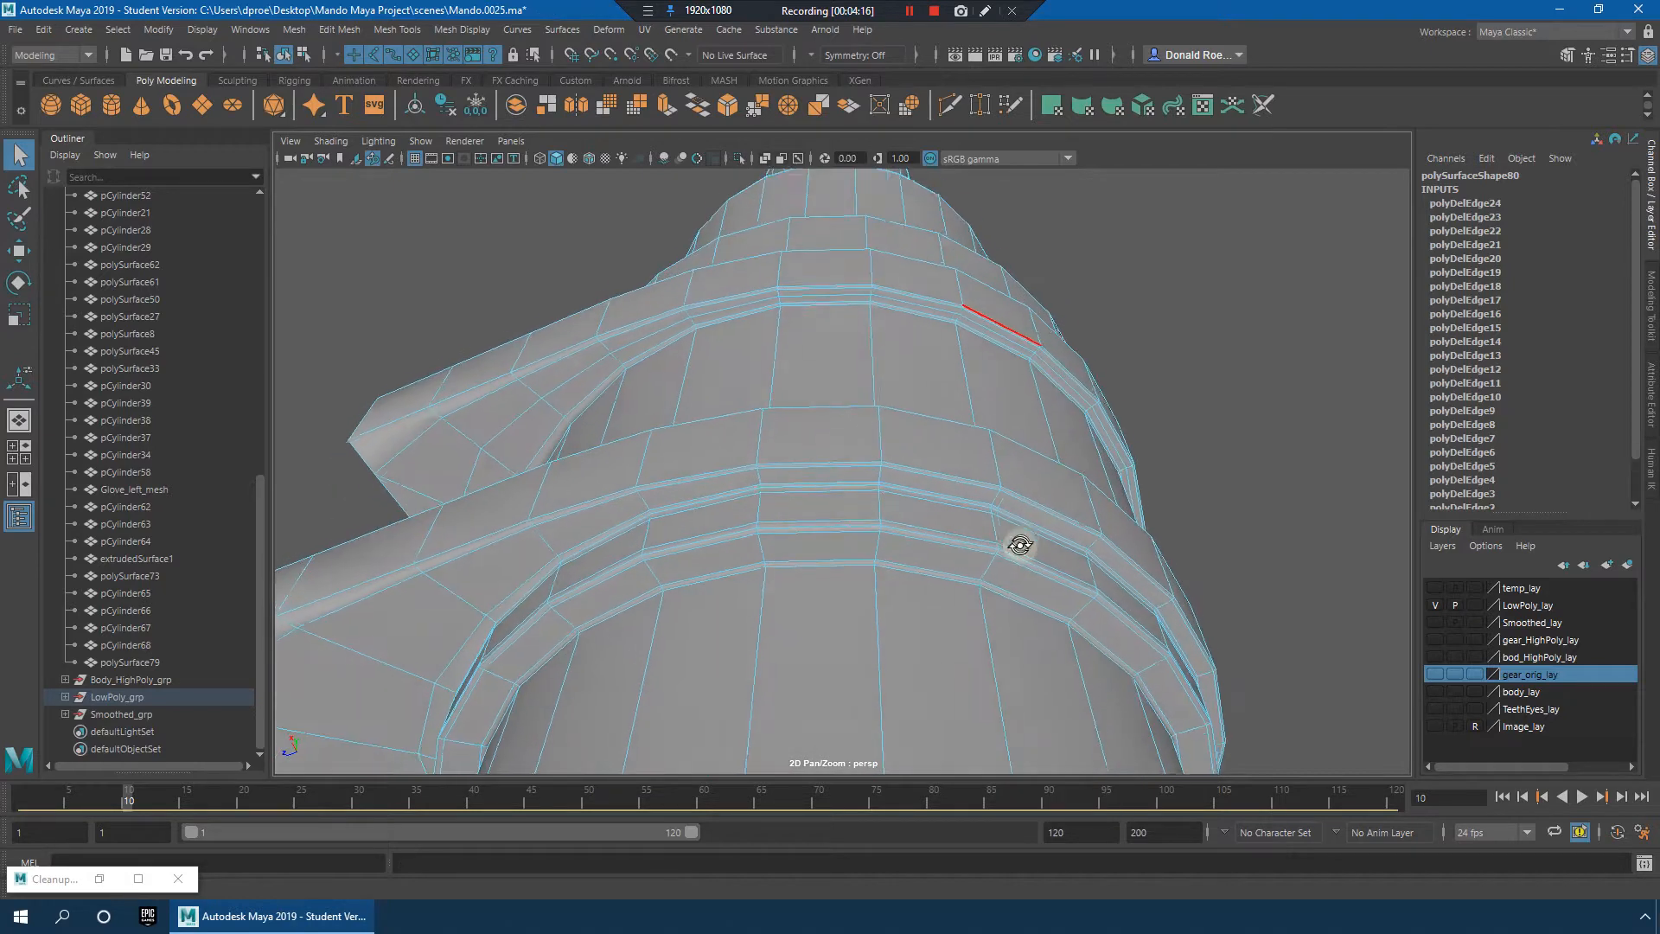
alt+drag(1040, 543, 1084, 524)
alt+right_drag(1084, 524, 959, 497)
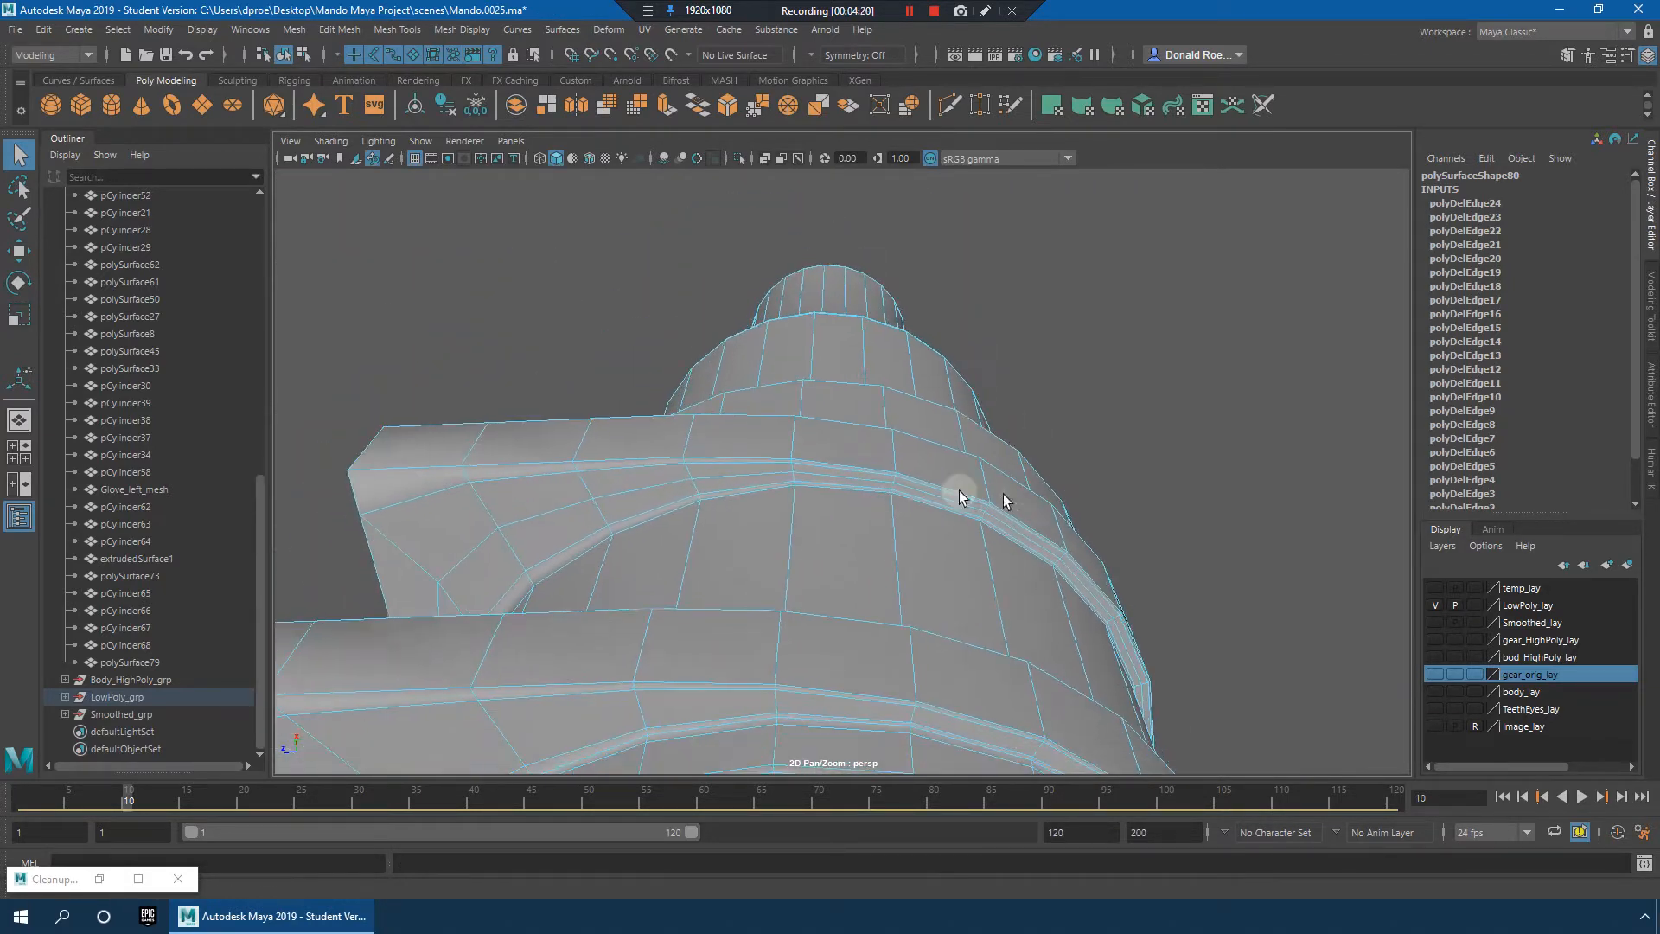
double_click(635, 489)
key(ctrl+Delete)
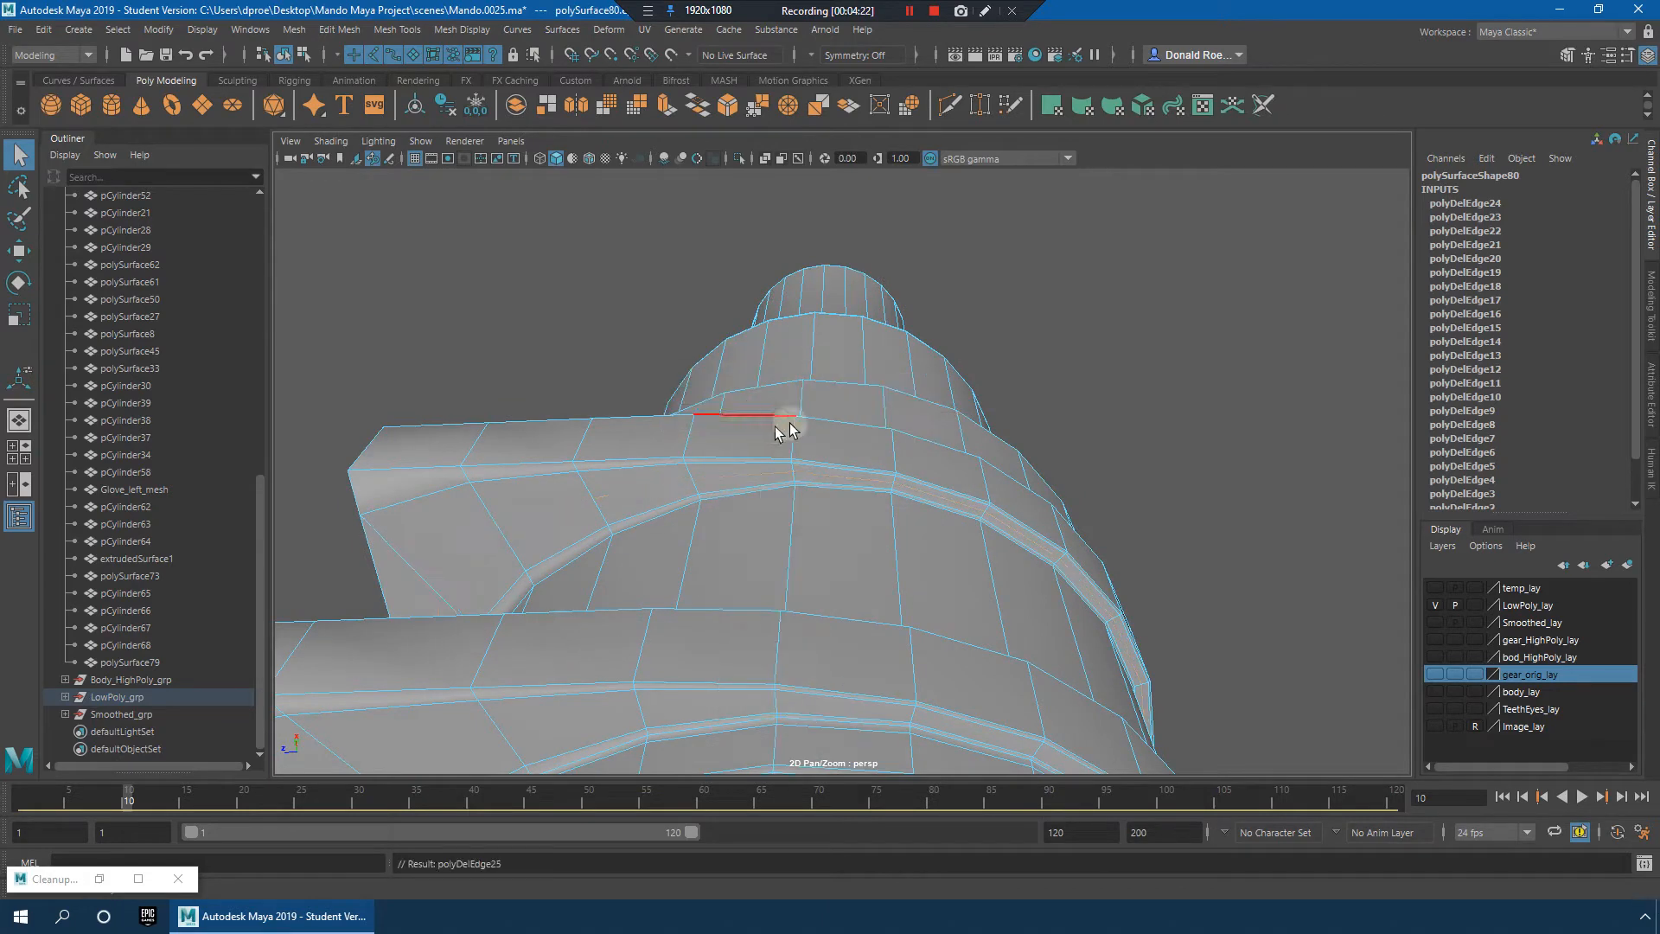
Step: Delete the extra edge loops on the top faces of the upper collar ring and both side brackets
alt+drag(883, 414, 910, 393)
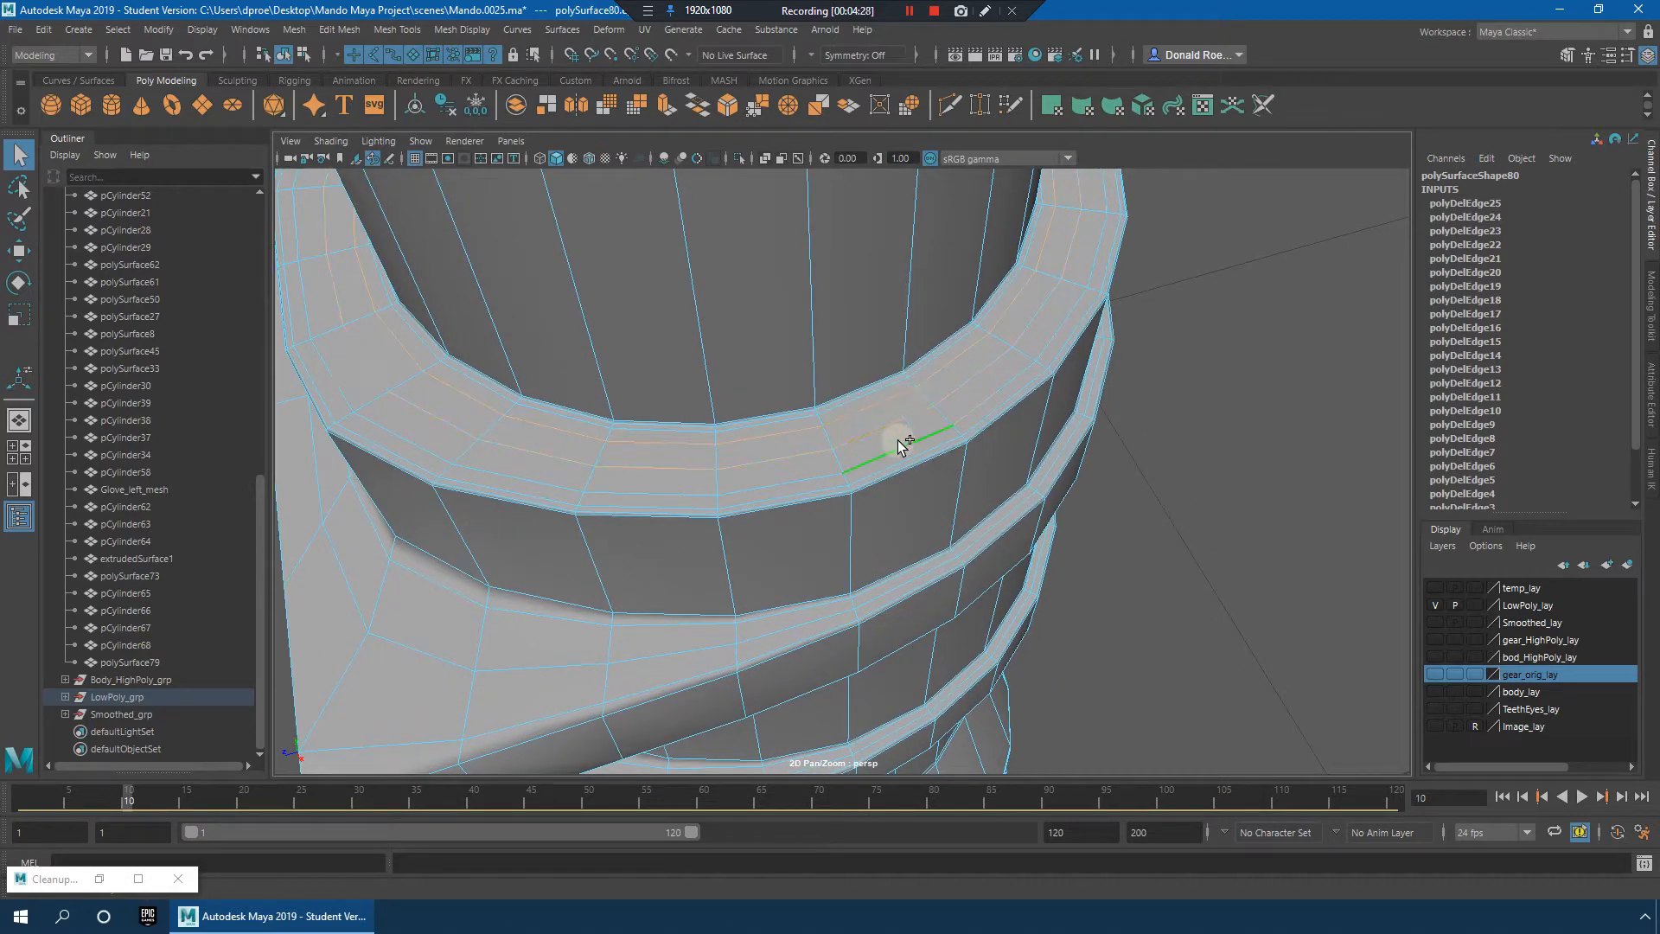
key(ctrl+Delete)
alt+drag(1003, 454, 750, 448)
click(750, 448)
key(ctrl+Delete)
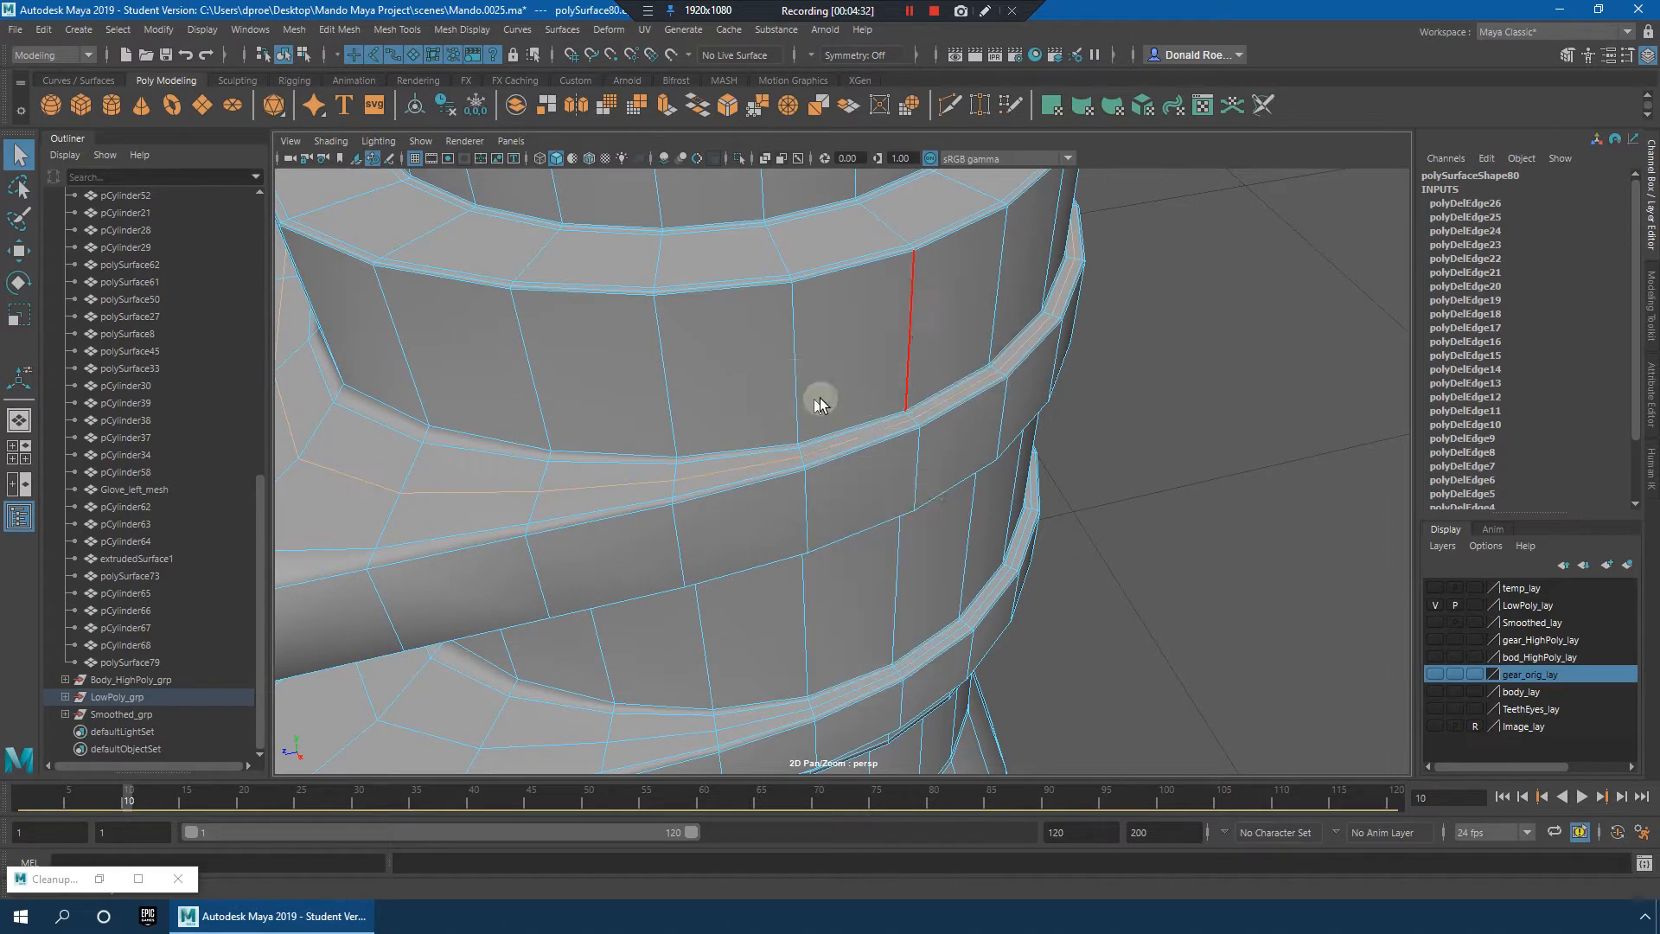
alt+middle_drag(823, 397, 981, 353)
scroll(907, 449, up, 4)
double_click(905, 449)
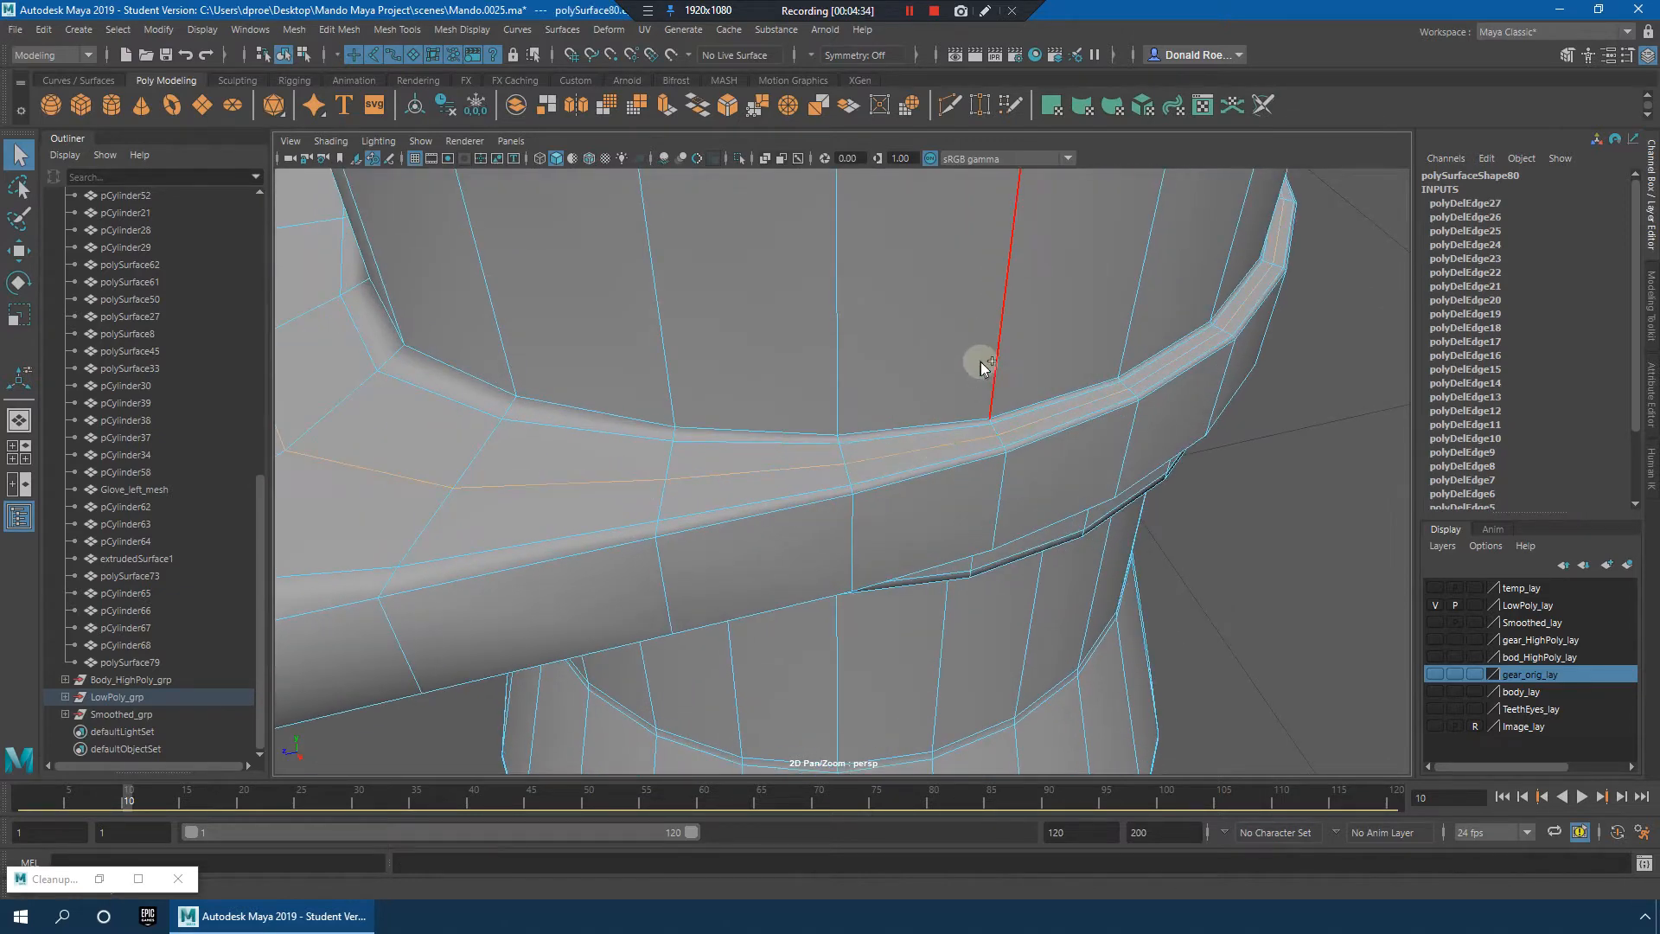
shift+right_drag(896, 430, 895, 438)
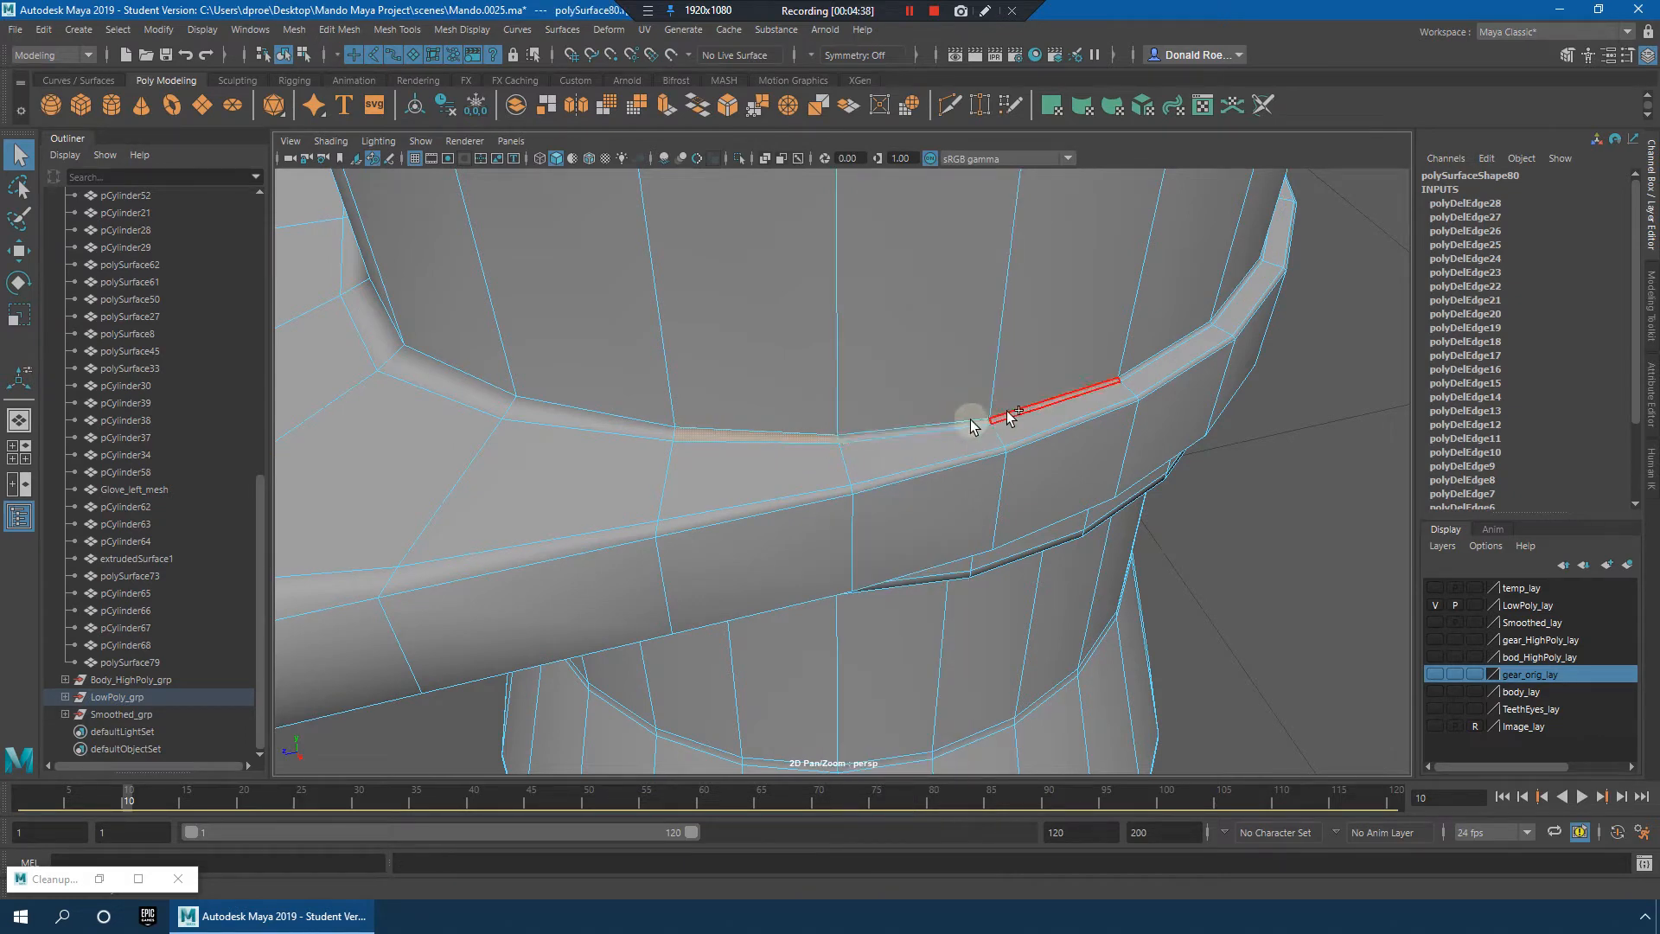
Step: Examine the brackets and collar rings from several angles for remaining extra edges, and return the mesh to object mode
alt+drag(1196, 425, 1112, 411)
alt+middle_drag(1112, 411, 1119, 374)
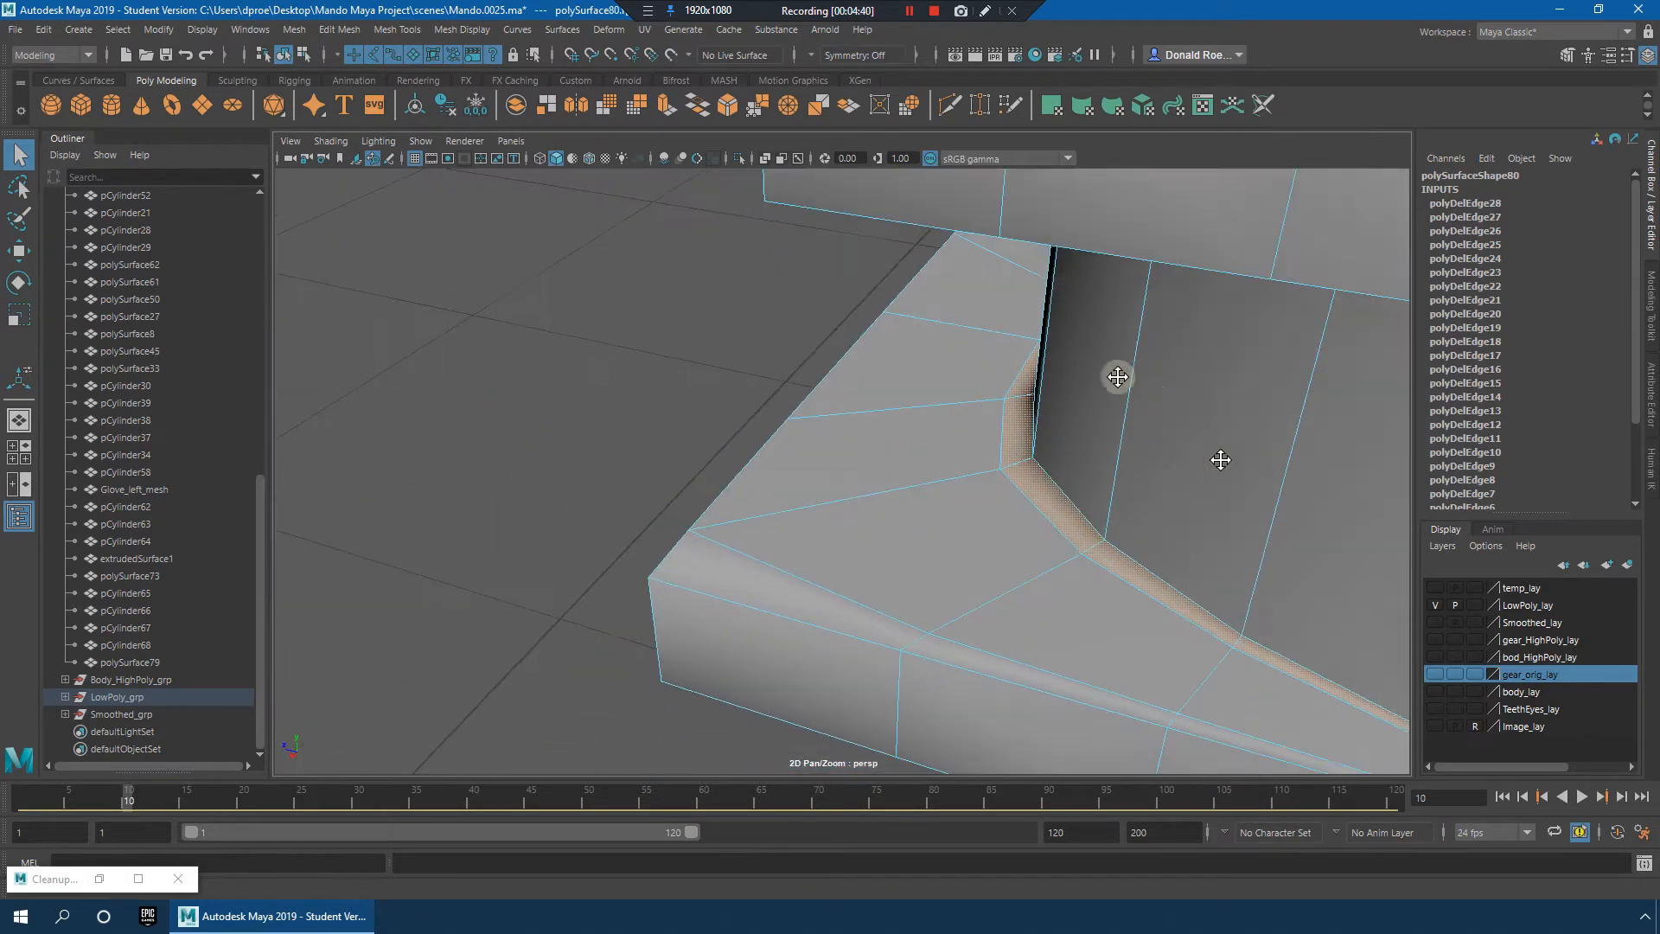
alt+drag(1118, 375, 1104, 392)
alt+middle_drag(1104, 392, 1117, 382)
alt+drag(1117, 383, 1111, 550)
alt+middle_drag(1099, 574, 1112, 654)
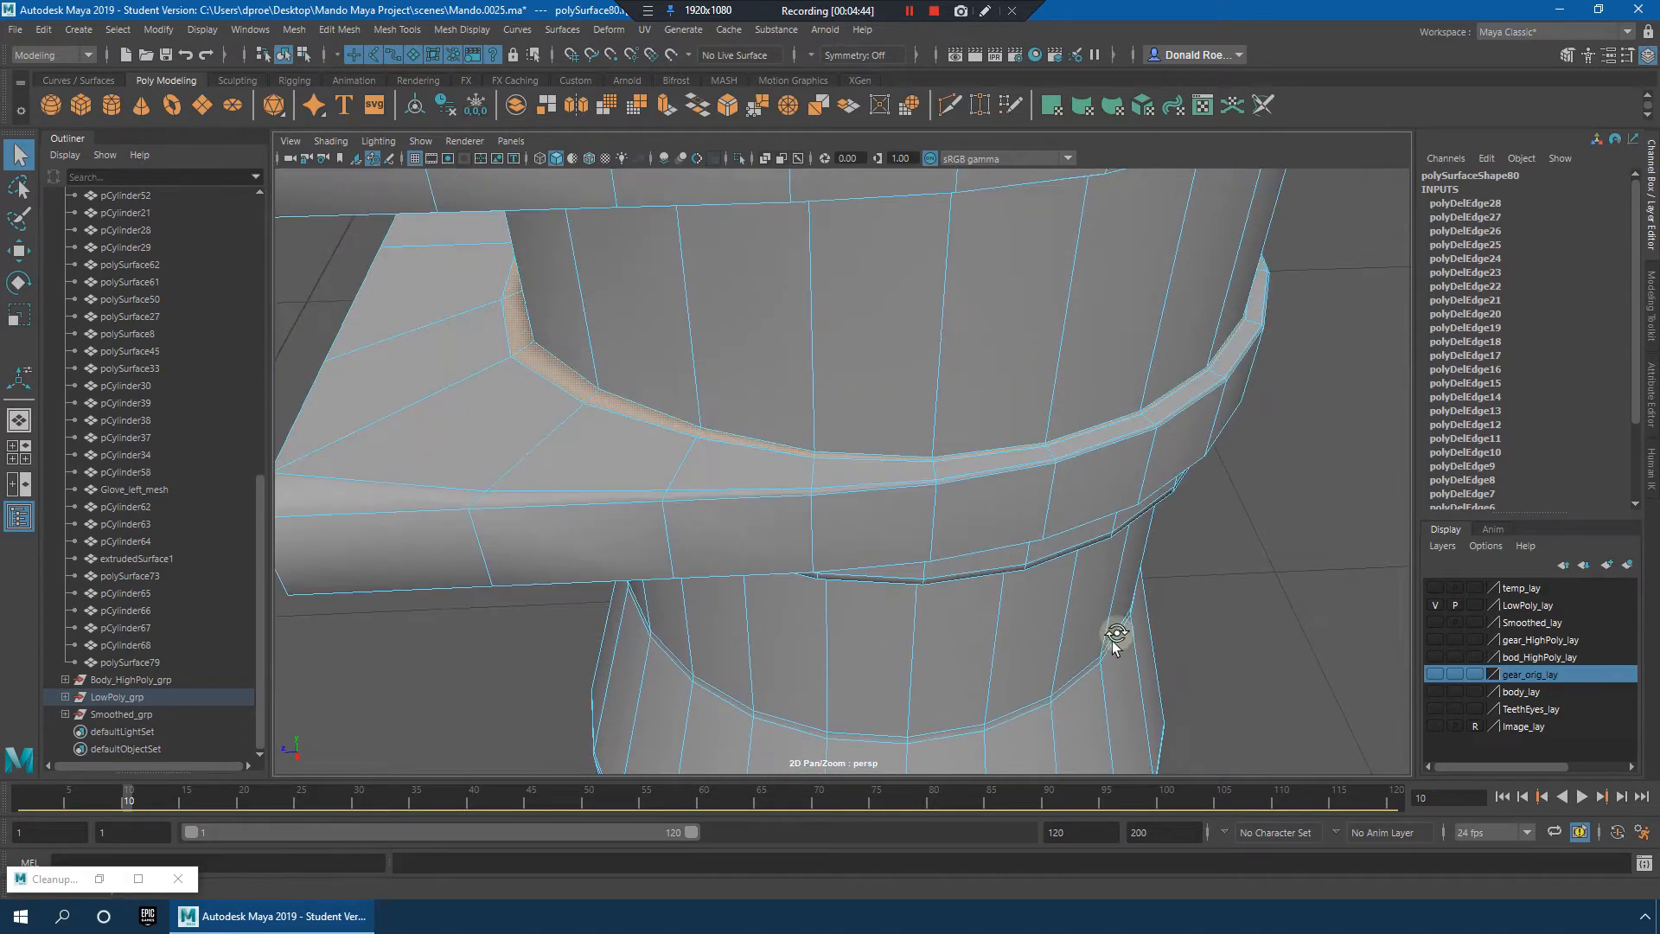
alt+drag(1115, 634, 1149, 585)
alt+right_drag(1149, 585, 1049, 547)
mouse_move(1049, 546)
alt+mouse_down()
mouse_move(1047, 532)
mouse_move(1041, 553)
alt+mouse_up()
alt+middle_drag(1040, 553, 1023, 506)
alt+right_drag(1046, 553, 1228, 583)
alt+drag(1037, 553, 942, 510)
alt+right_drag(942, 510, 1012, 523)
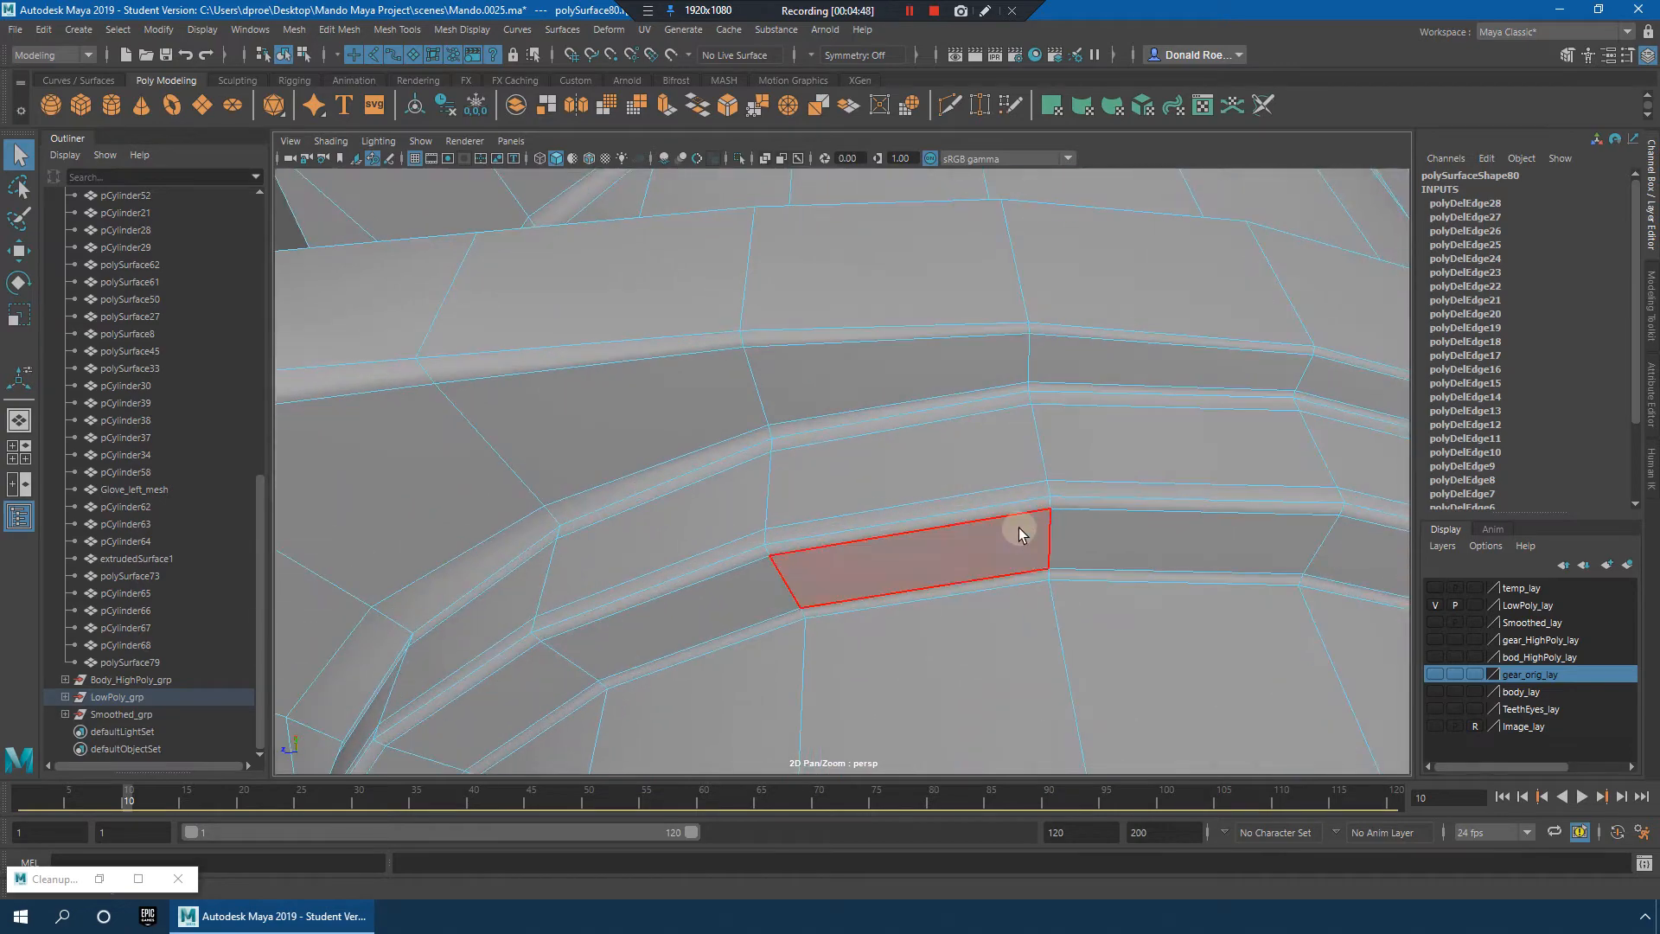
alt+right_drag(1145, 504, 1071, 484)
alt+drag(1071, 484, 1305, 595)
alt+drag(941, 493, 1019, 514)
alt+right_drag(986, 509, 1018, 507)
right_drag(899, 396, 972, 357)
click(1133, 385)
alt+right_drag(1134, 386, 896, 443)
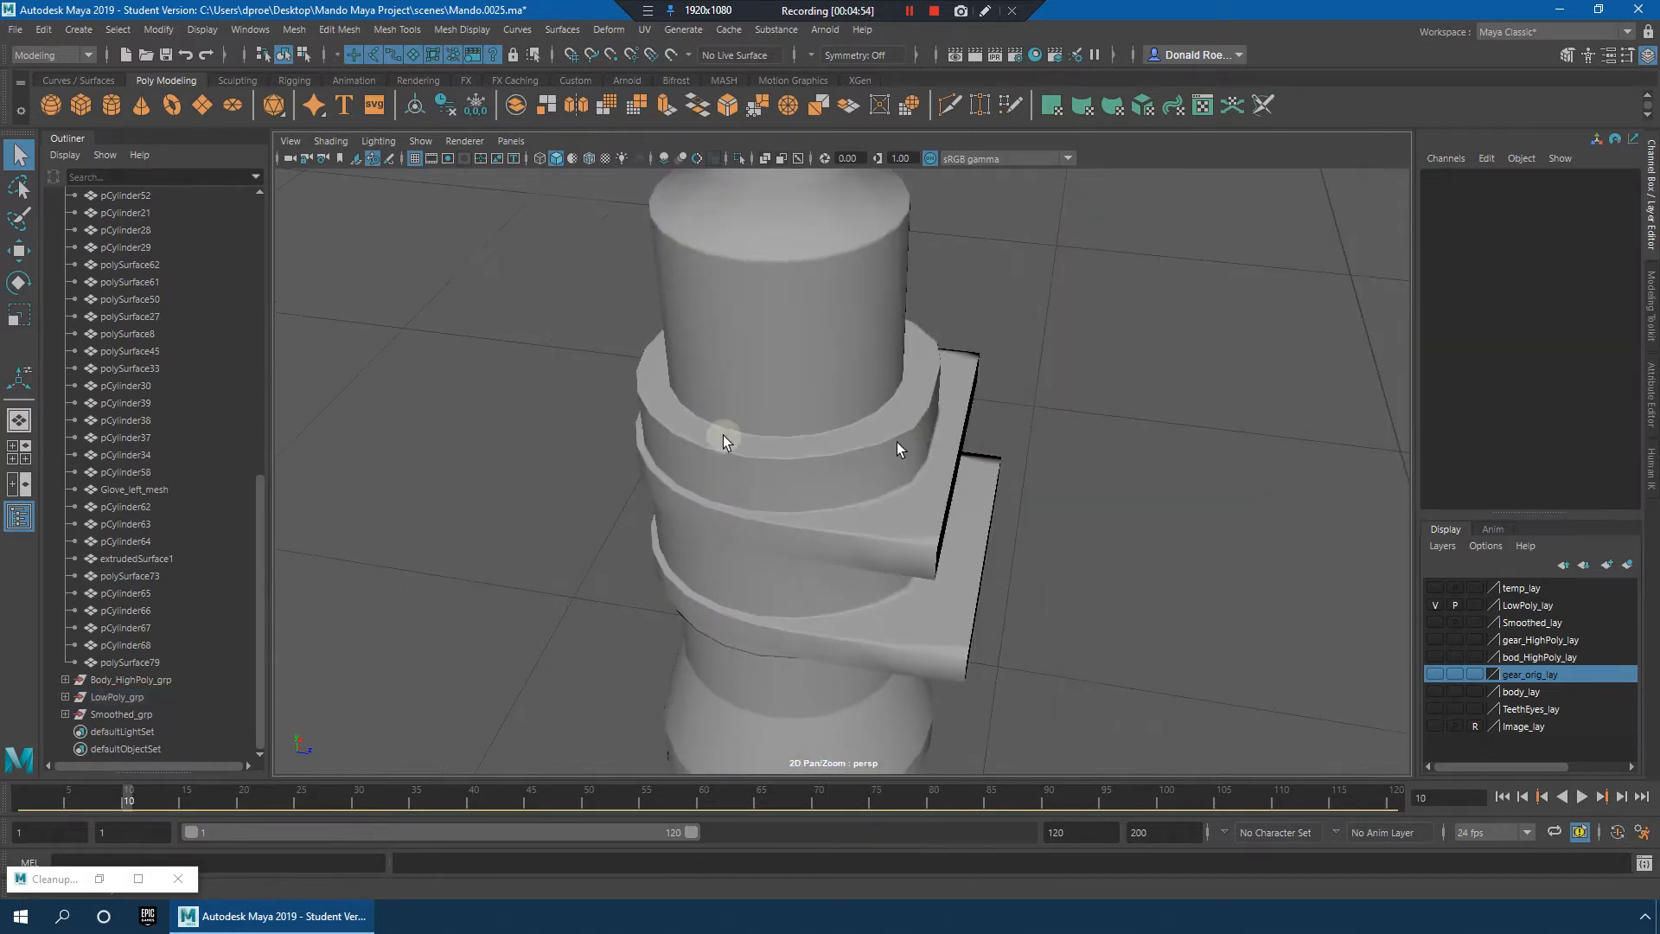
alt+drag(895, 443, 922, 390)
alt+middle_drag(982, 413, 957, 446)
alt+drag(958, 446, 829, 418)
Step: Move the vertices beside the corners of both brackets' open ends outward toward the corners on each side
click(915, 406)
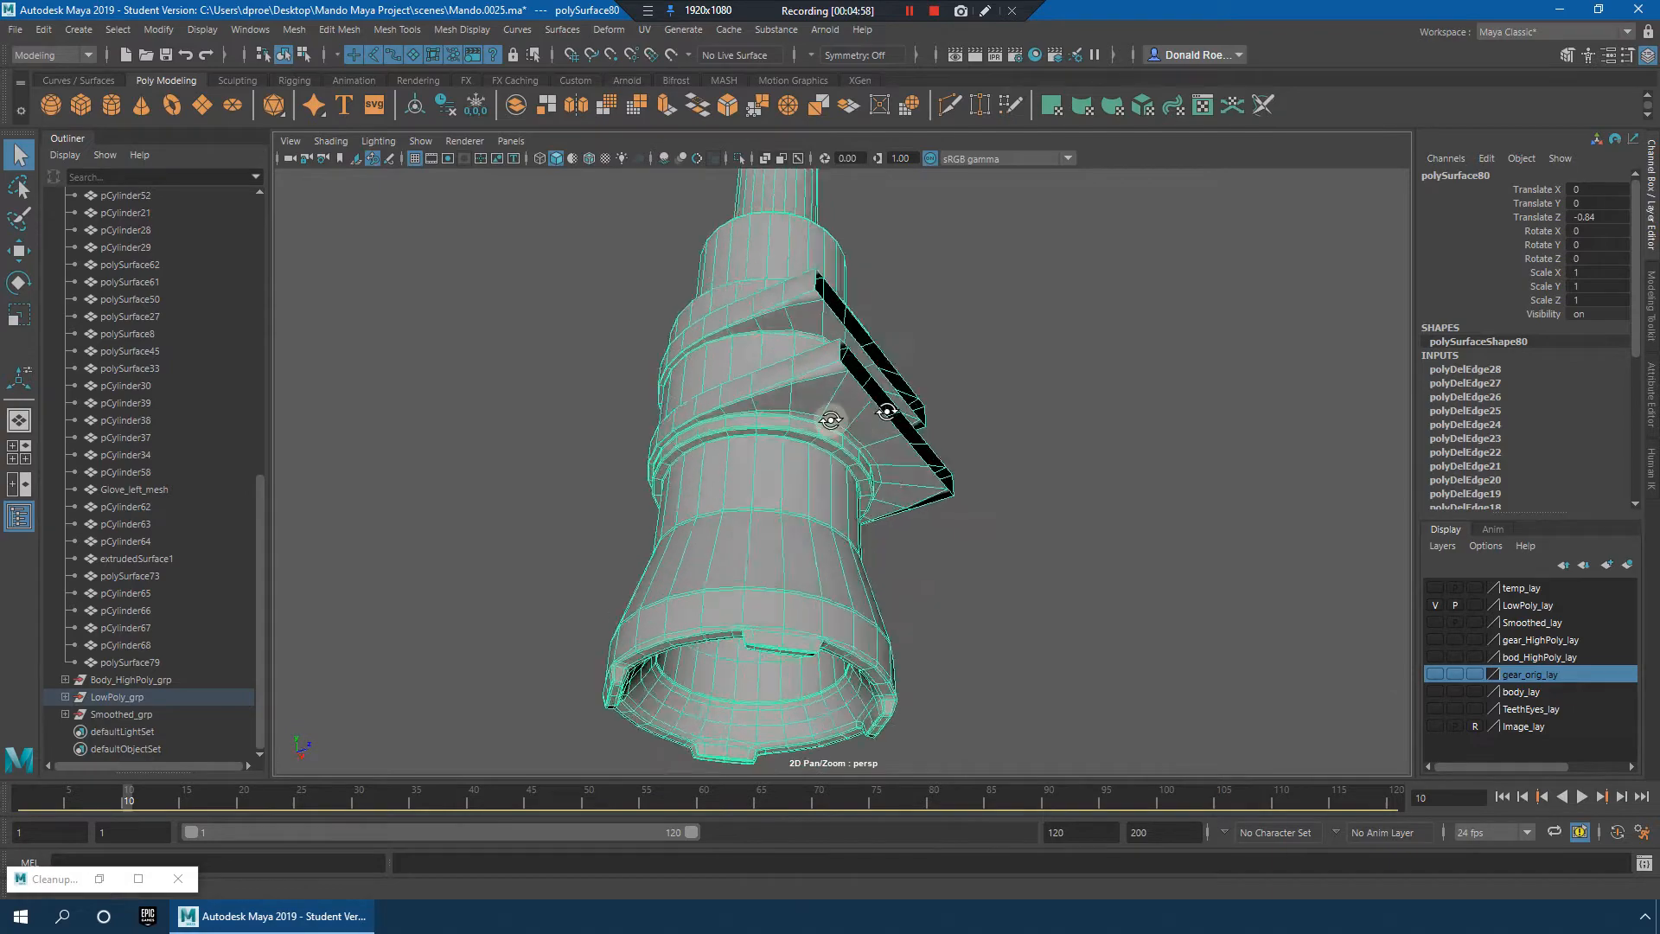
alt+right_drag(830, 418, 805, 436)
alt+drag(813, 438, 1022, 563)
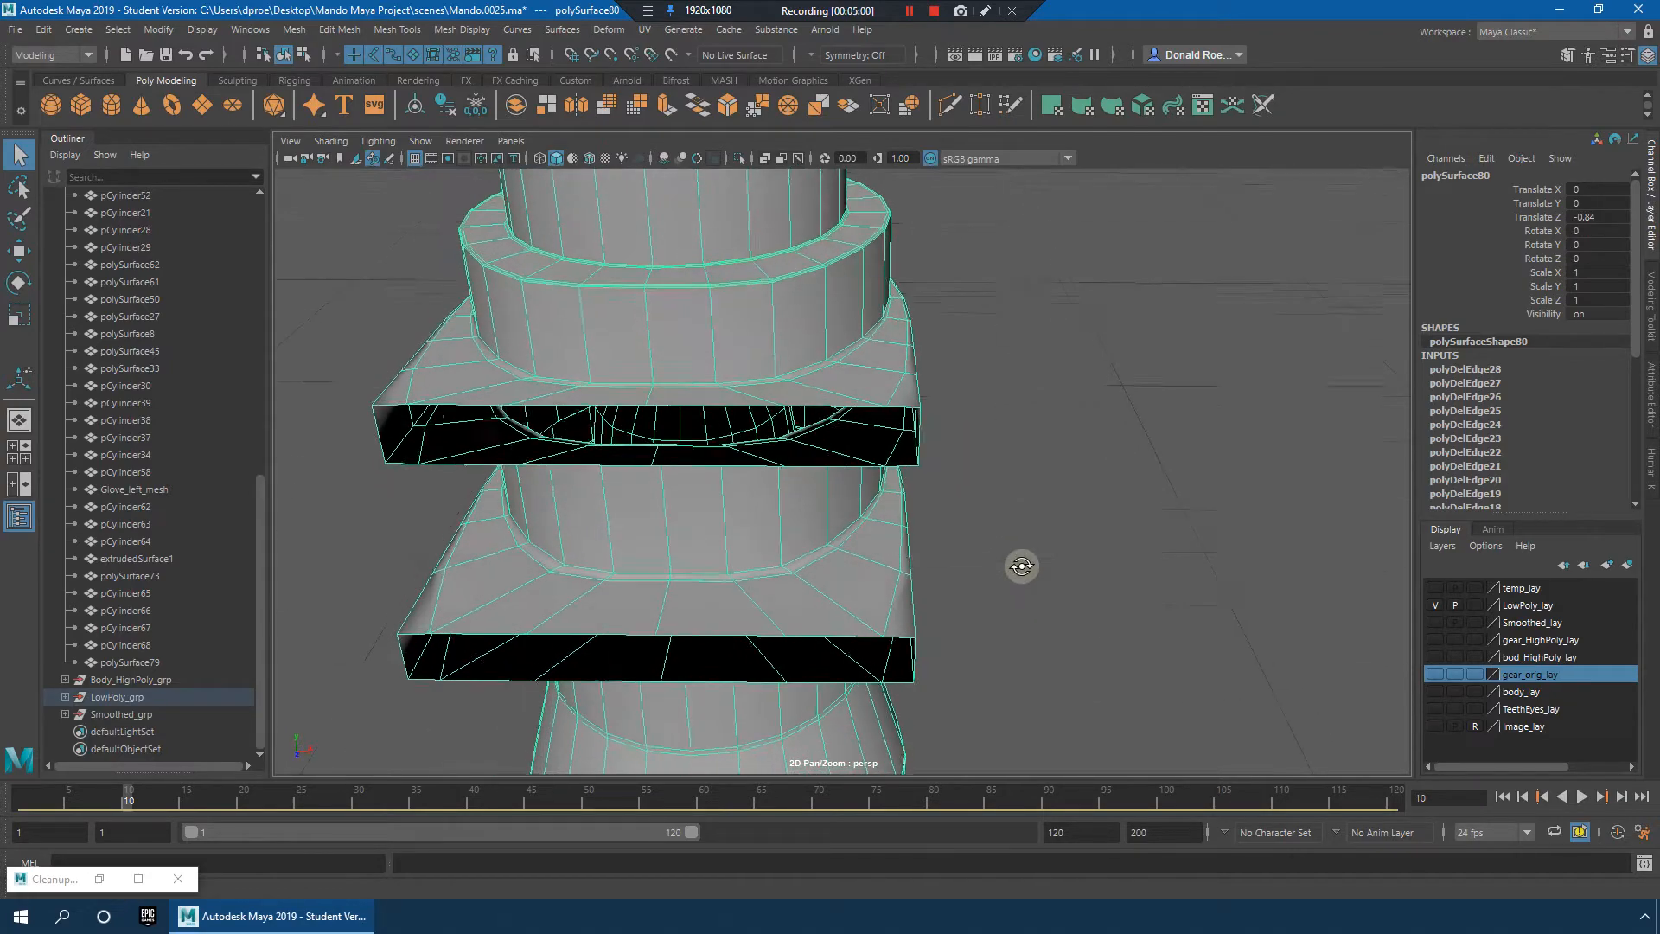
alt+right_drag(1022, 563, 981, 547)
alt+drag(981, 546, 959, 588)
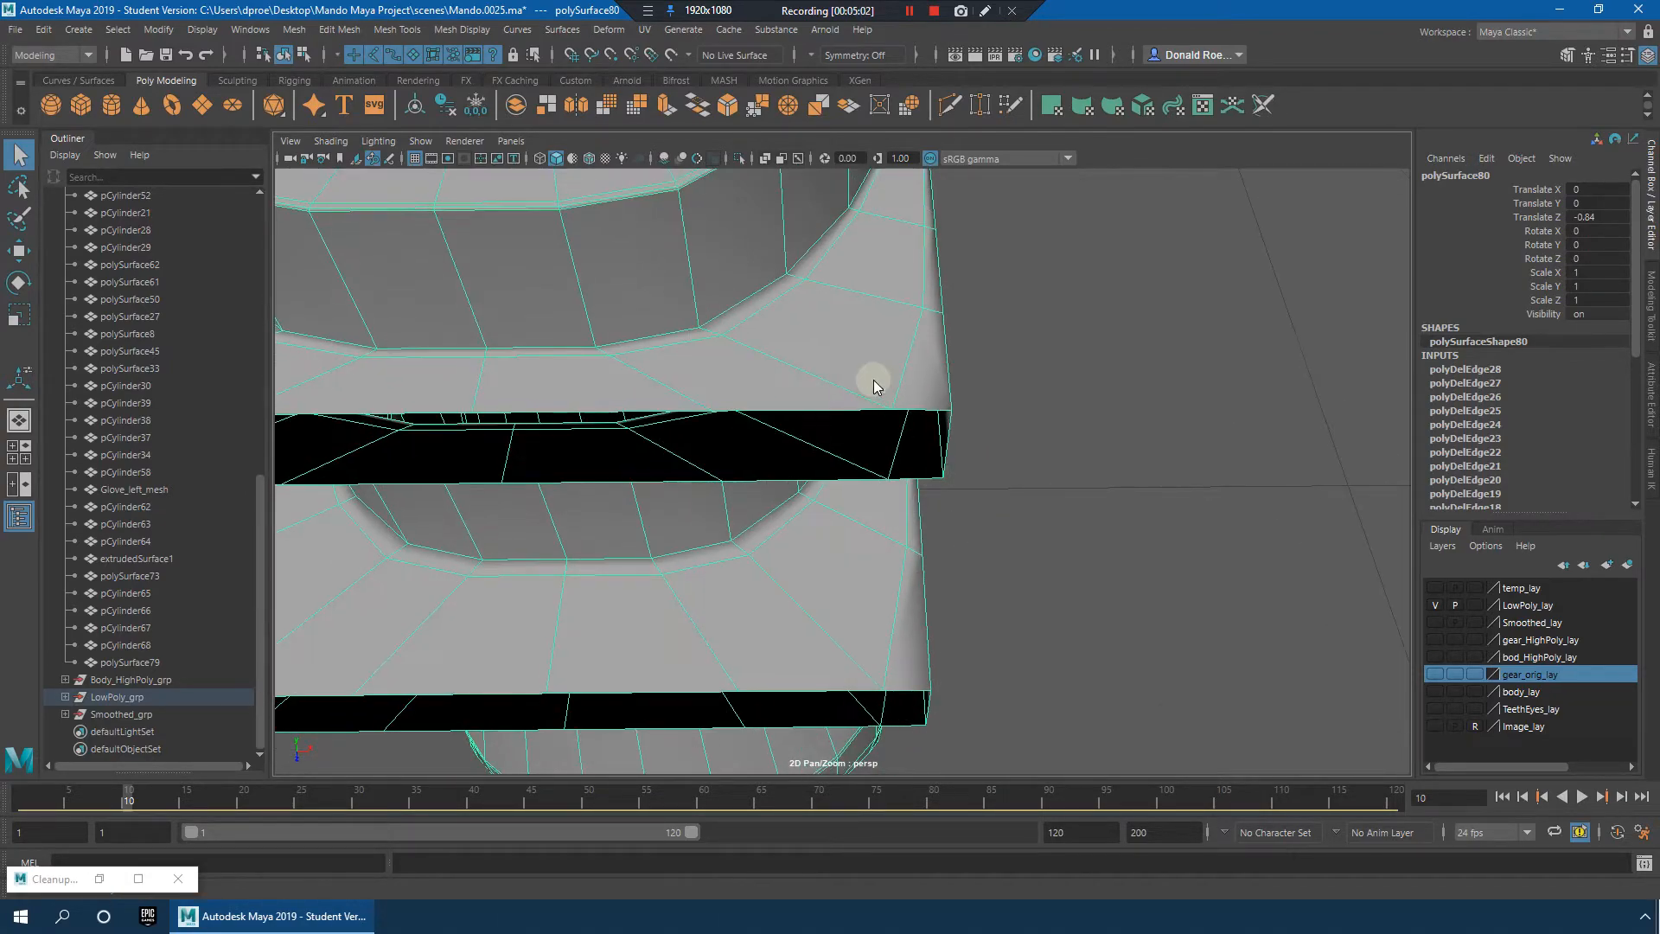
right_drag(873, 382, 799, 381)
click(892, 408)
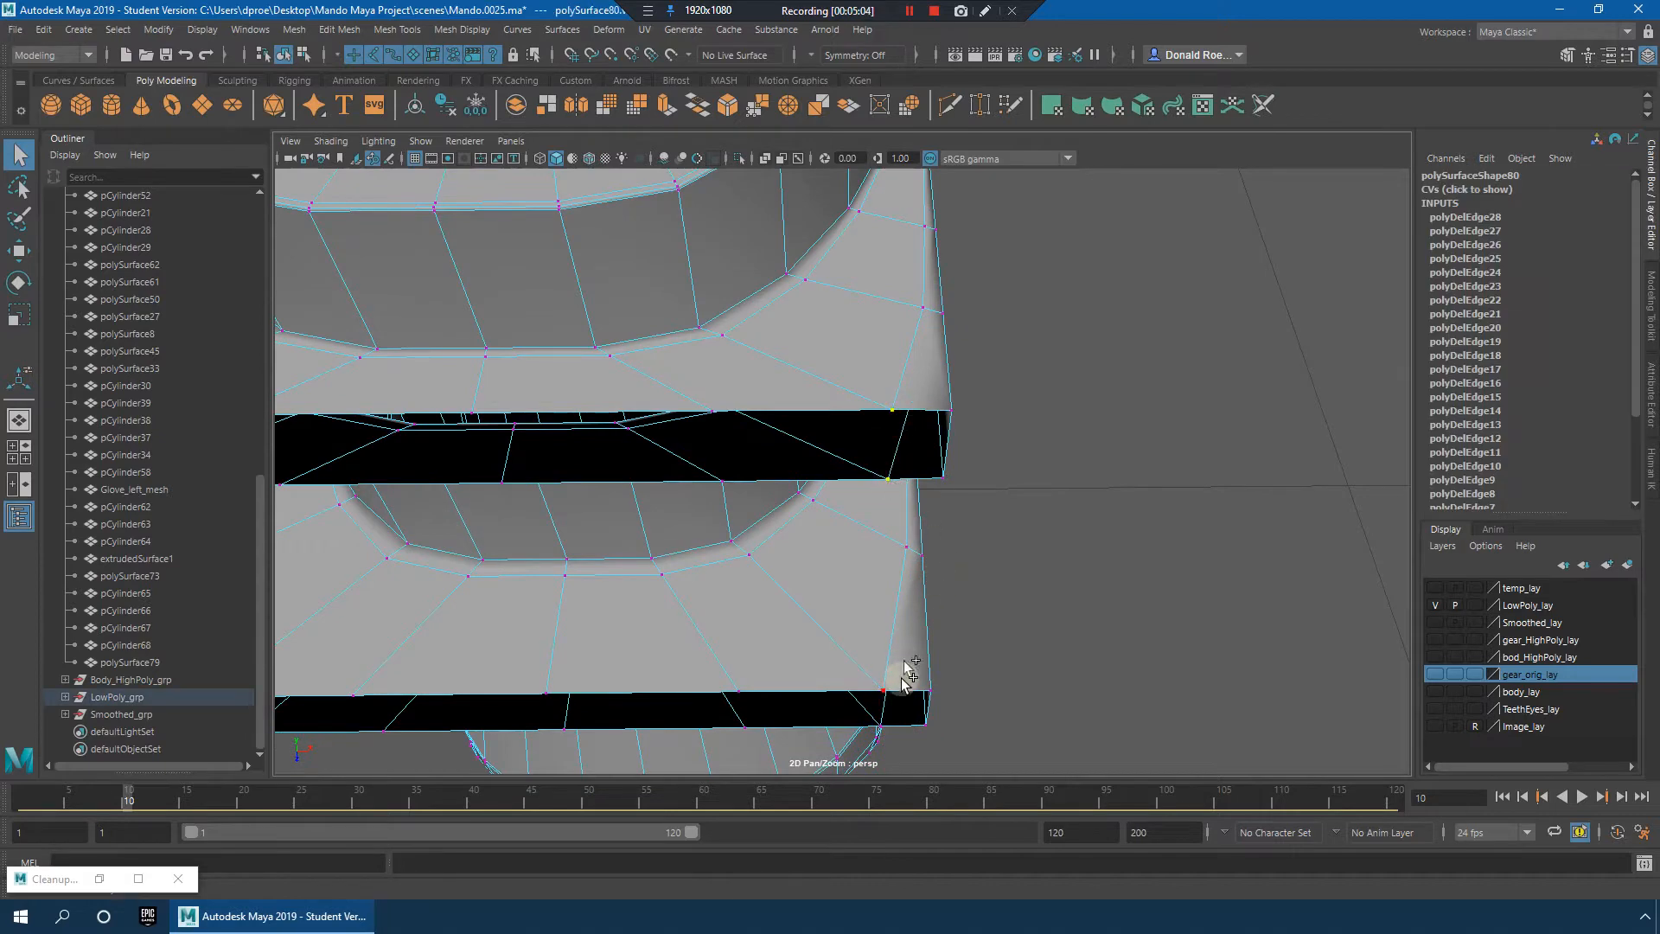
middle_drag(891, 696, 952, 593)
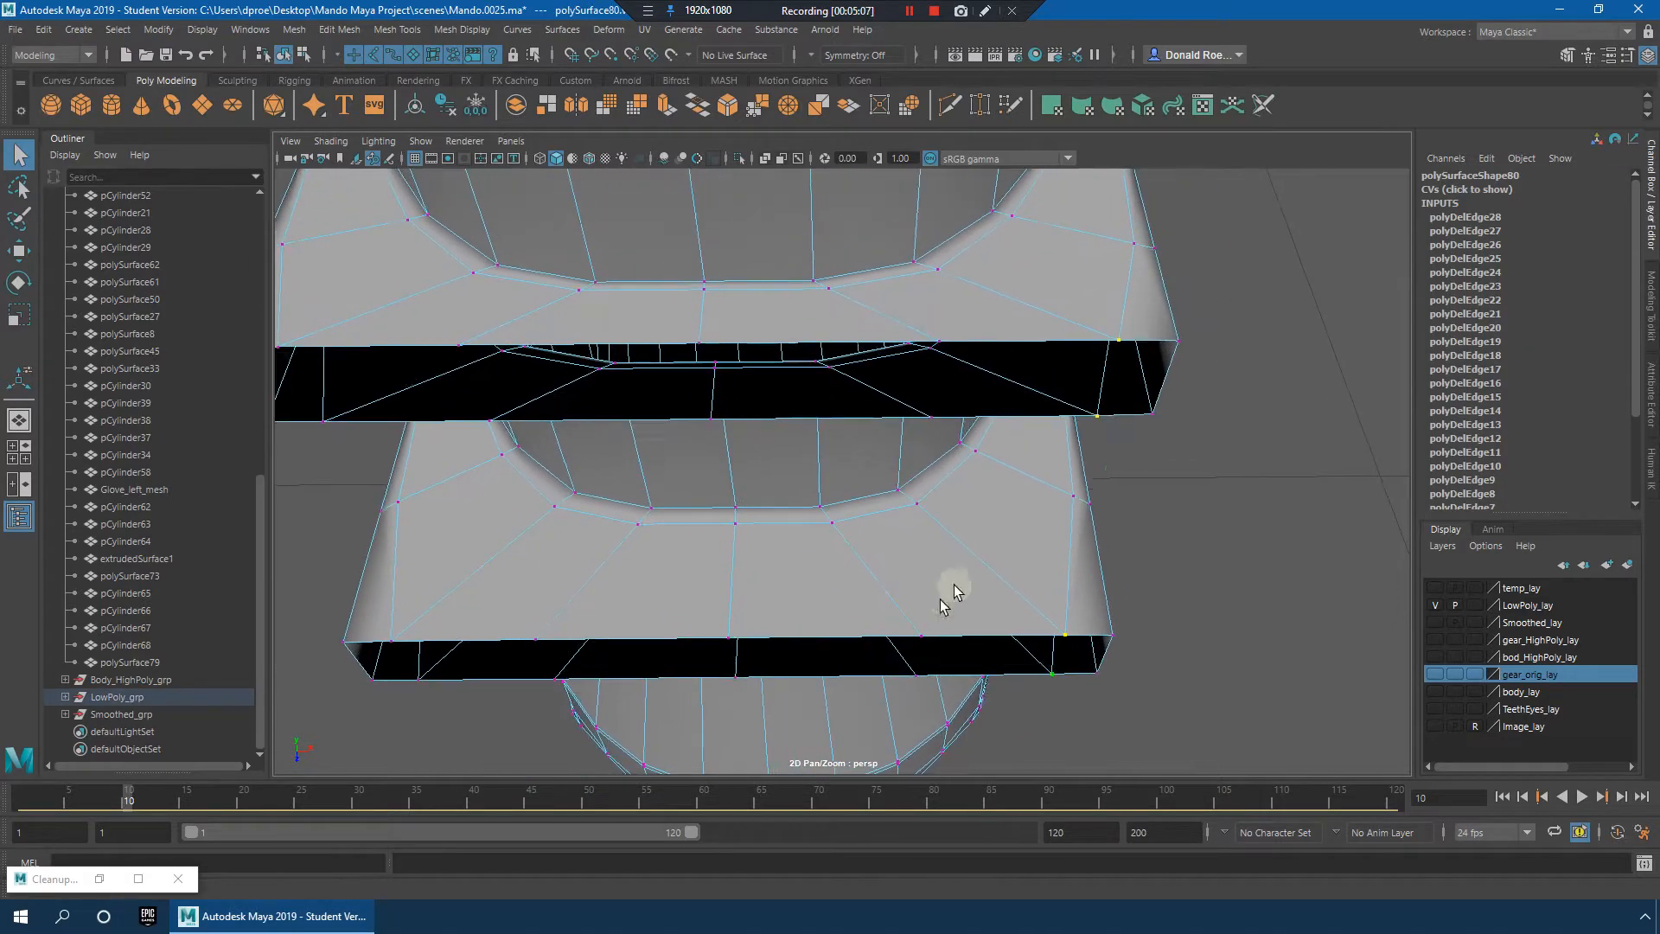
key(w)
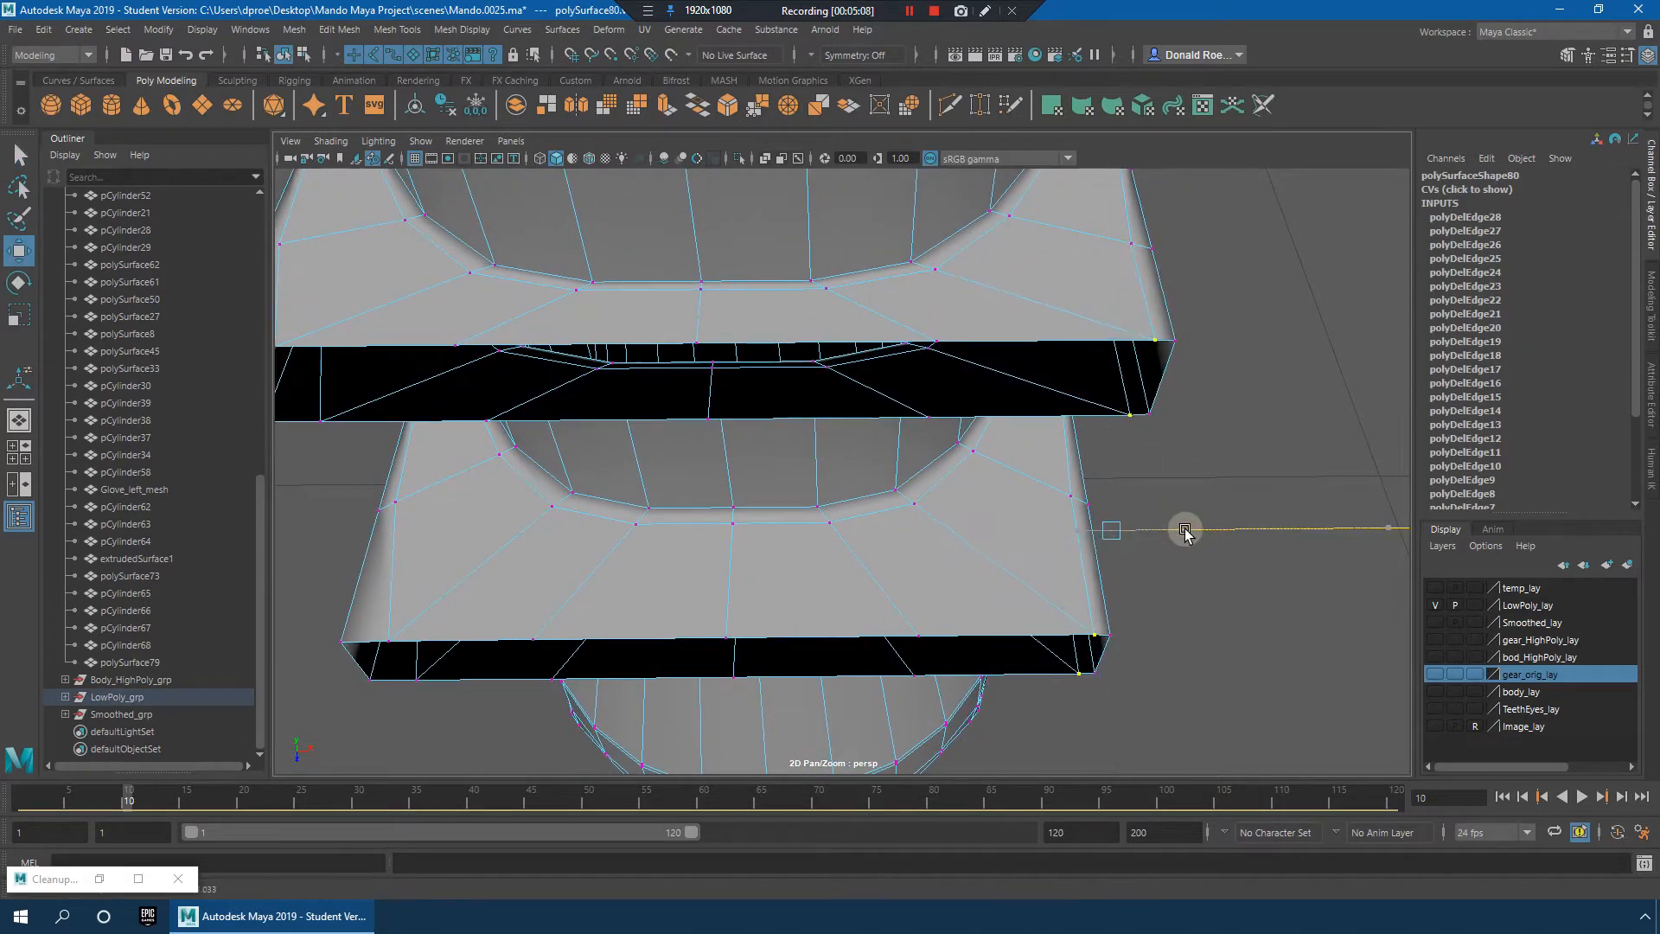
middle_drag(1184, 530, 707, 553)
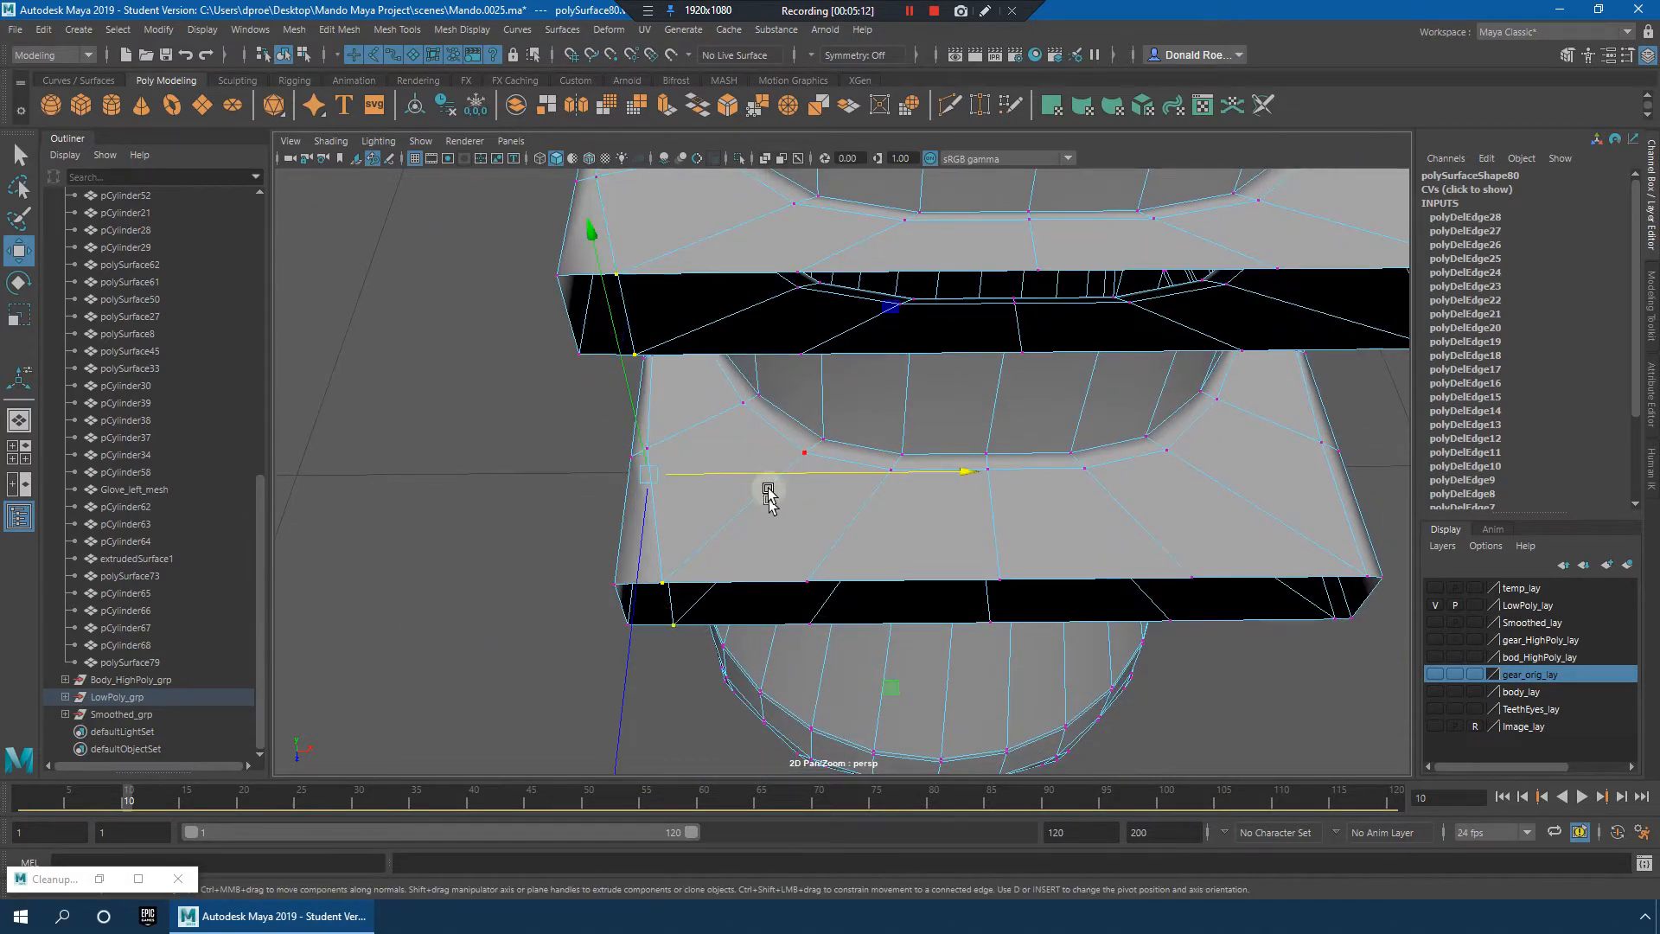
alt+drag(829, 534, 994, 341)
right_drag(994, 341, 1107, 296)
click(1227, 519)
Step: Delete the extra horizontal edge loops around the inner wall of the flared base
alt+drag(1227, 519, 1153, 329)
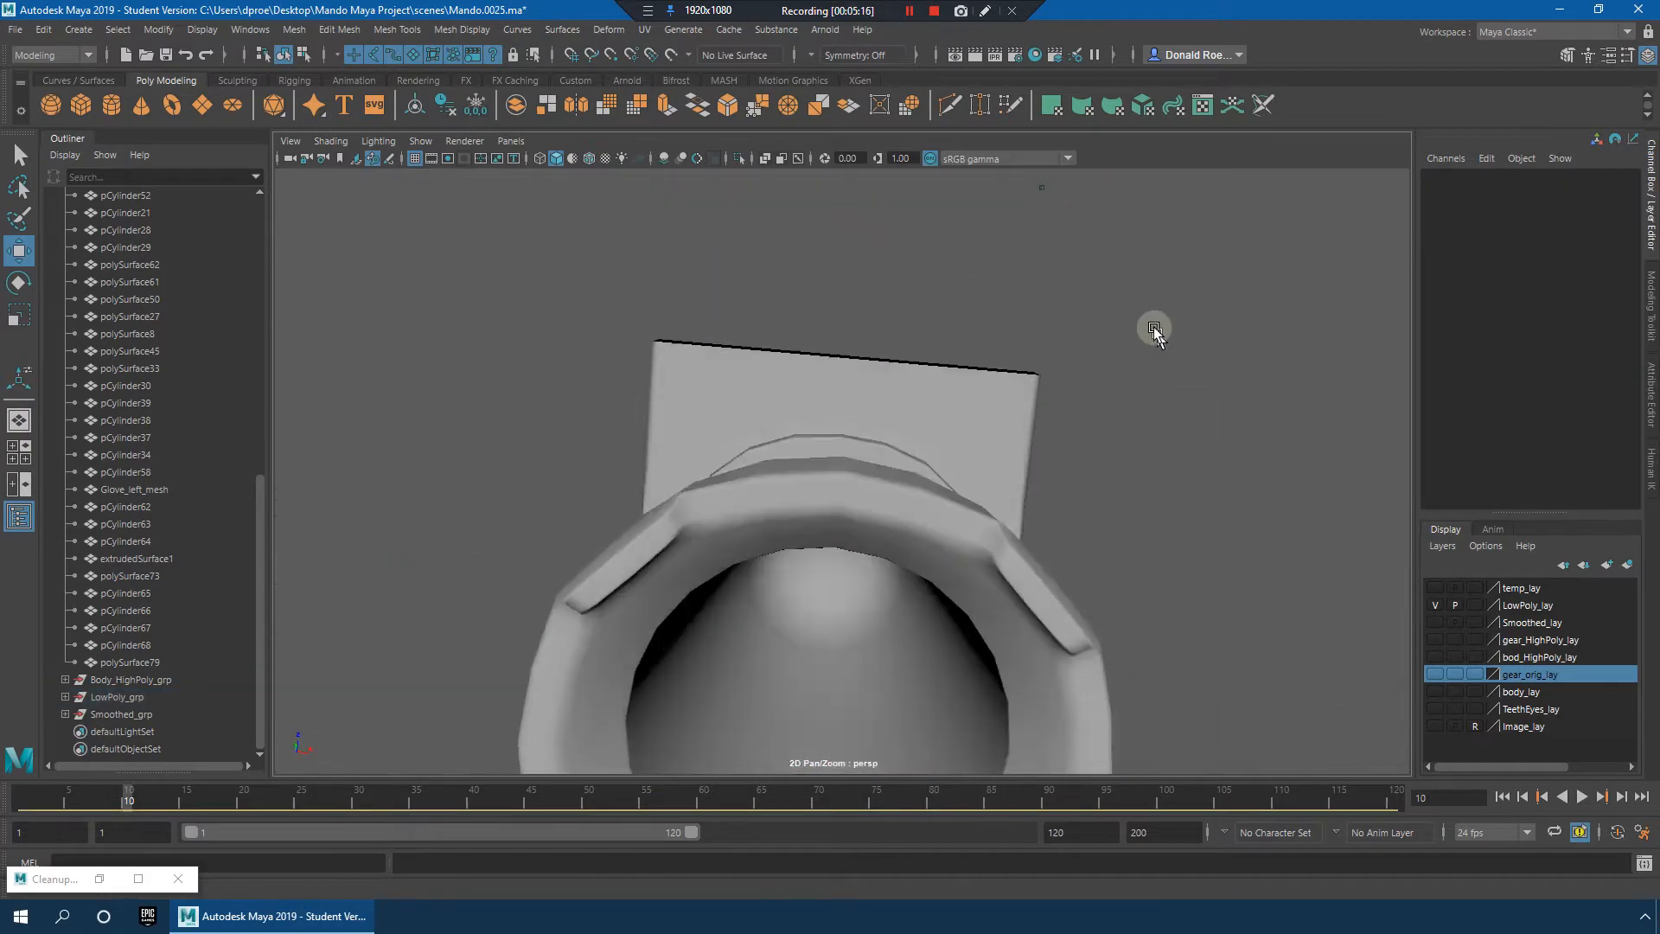
click(951, 545)
alt+drag(952, 544, 946, 273)
right_drag(946, 272, 946, 242)
click(946, 242)
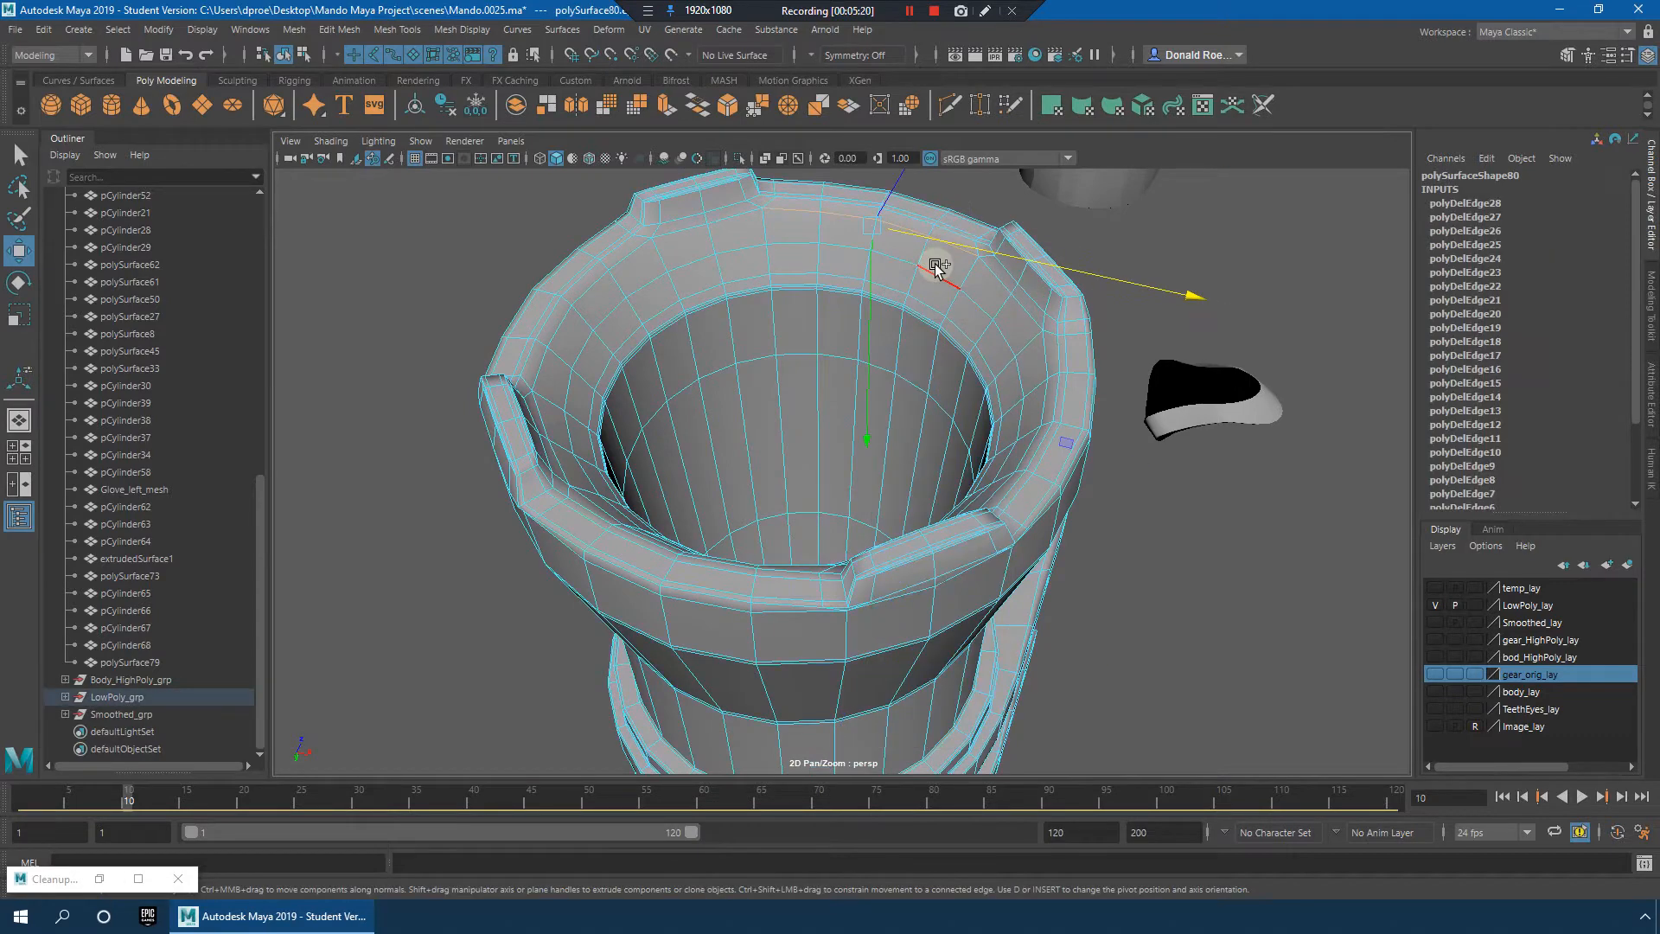
double_click(745, 287)
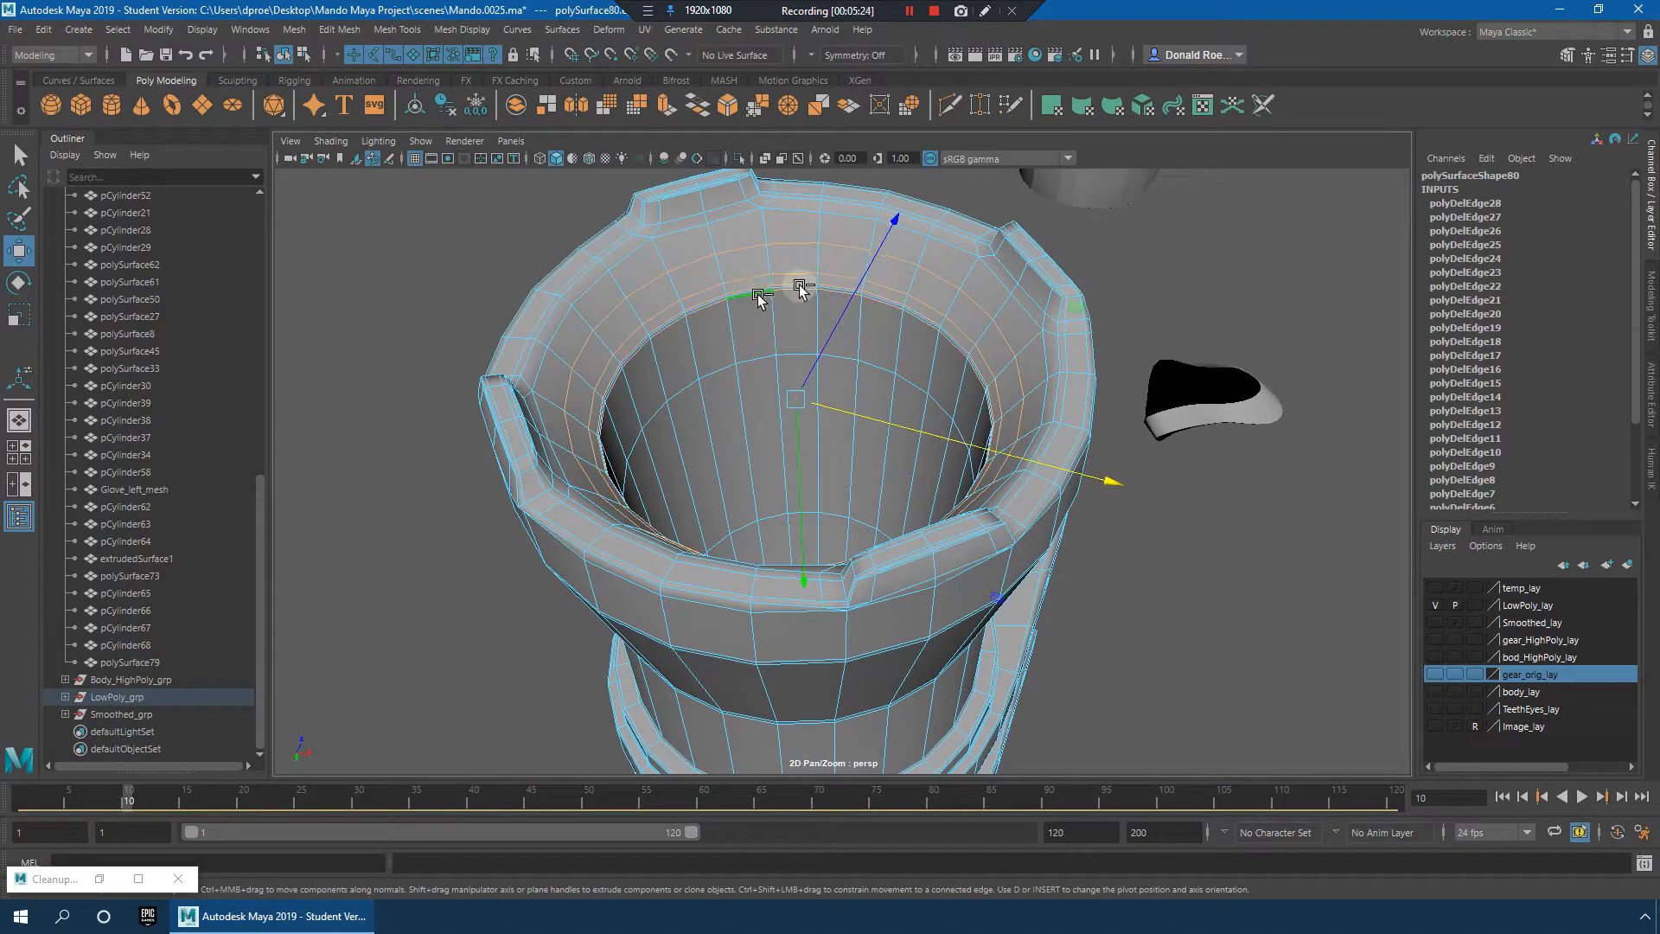
shift+right_drag(826, 264, 792, 281)
Step: Delete the extra edge loop deeper inside the hollow of the rocket's base and return to object mode
alt+drag(855, 326, 827, 354)
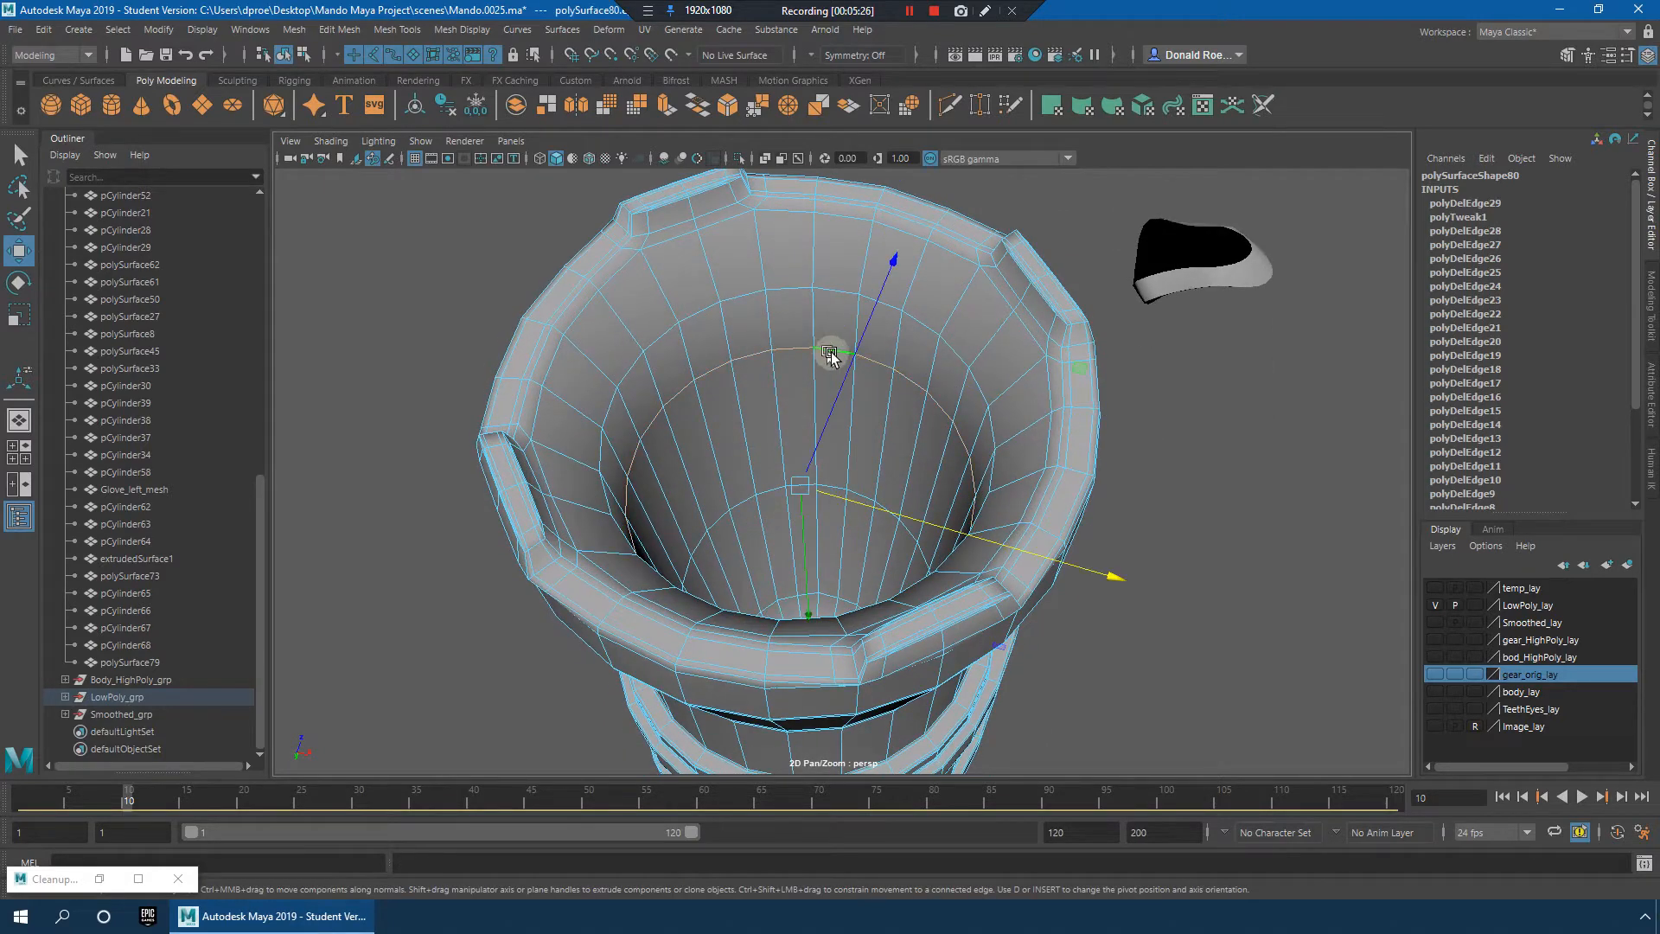
alt+drag(994, 406, 941, 477)
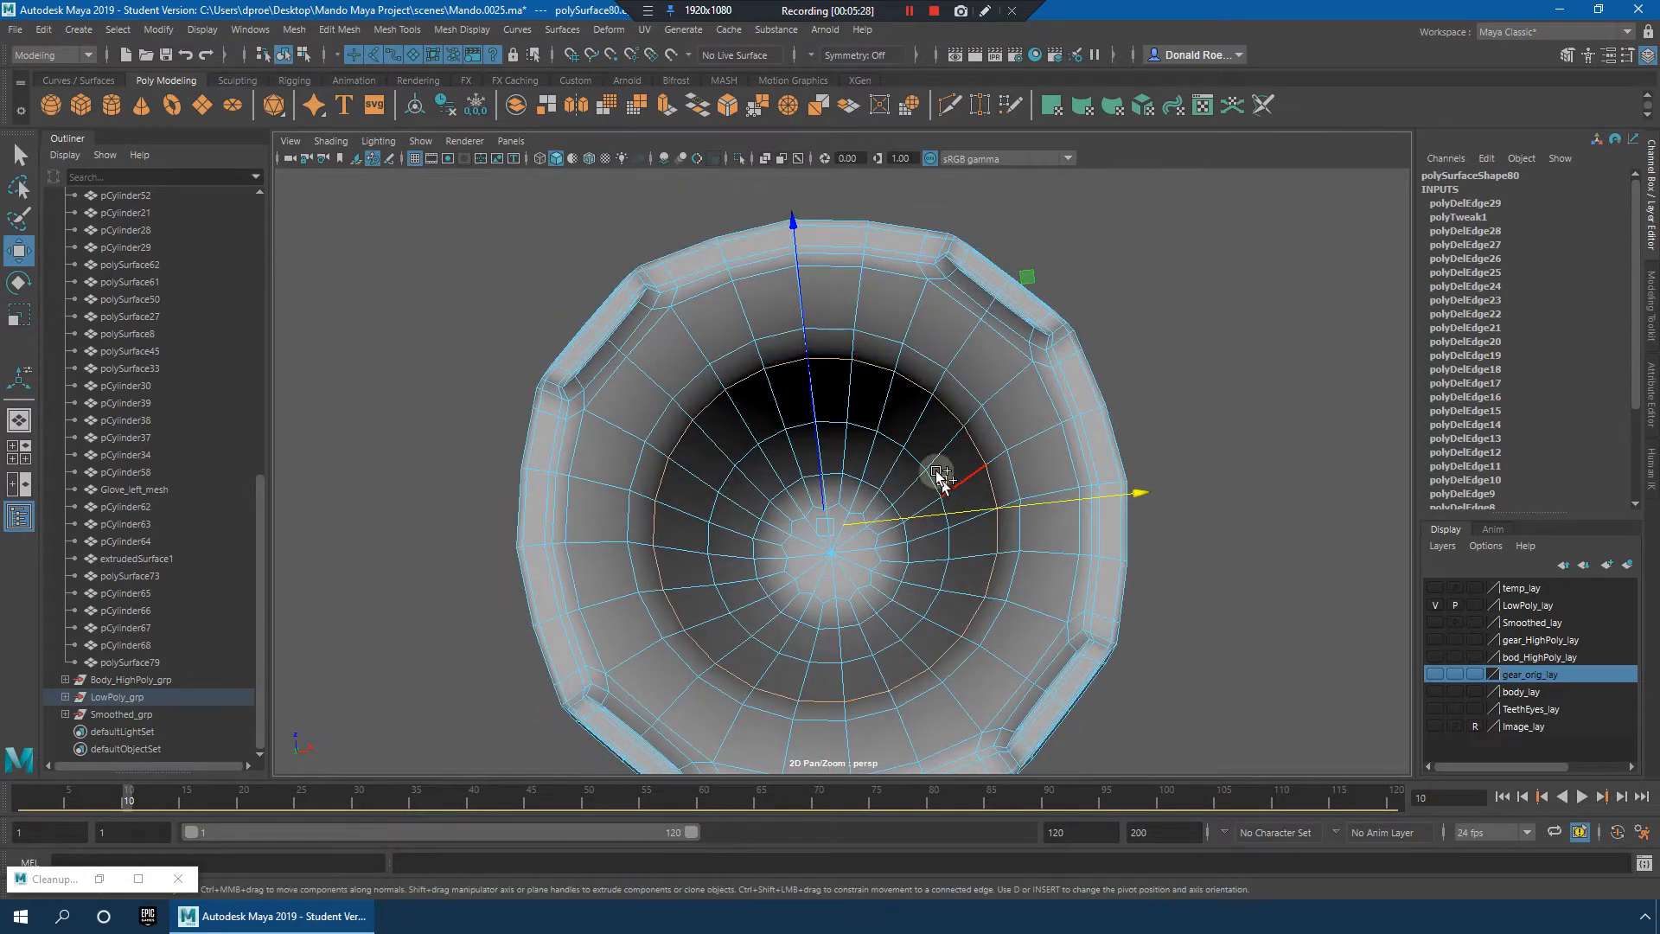
shift+right_drag(904, 414, 994, 437)
alt+drag(993, 438, 927, 442)
right_drag(926, 441, 1005, 415)
click(1218, 597)
Step: Inspect the whole rocket and its nose cone from several angles with the smooth preview off
alt+drag(1219, 603, 982, 611)
alt+right_drag(982, 611, 943, 465)
alt+drag(943, 465, 961, 572)
click(896, 417)
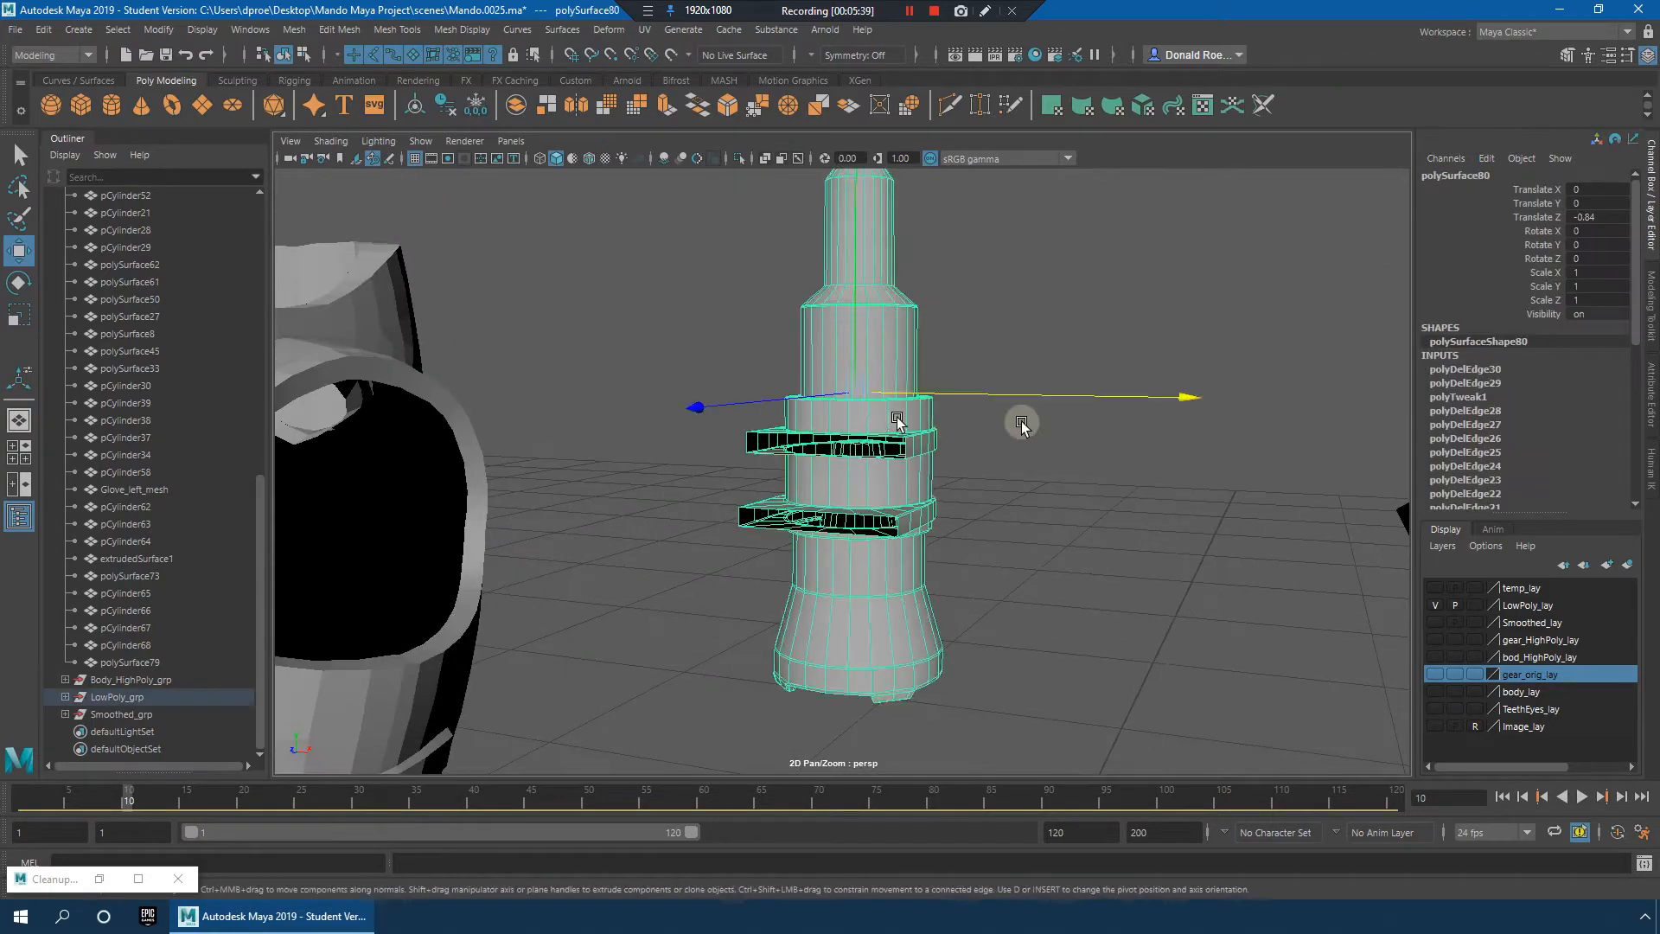
alt+drag(1021, 421, 744, 454)
alt+right_drag(743, 454, 1167, 502)
alt+drag(1167, 502, 1186, 551)
alt+drag(1157, 490, 1102, 493)
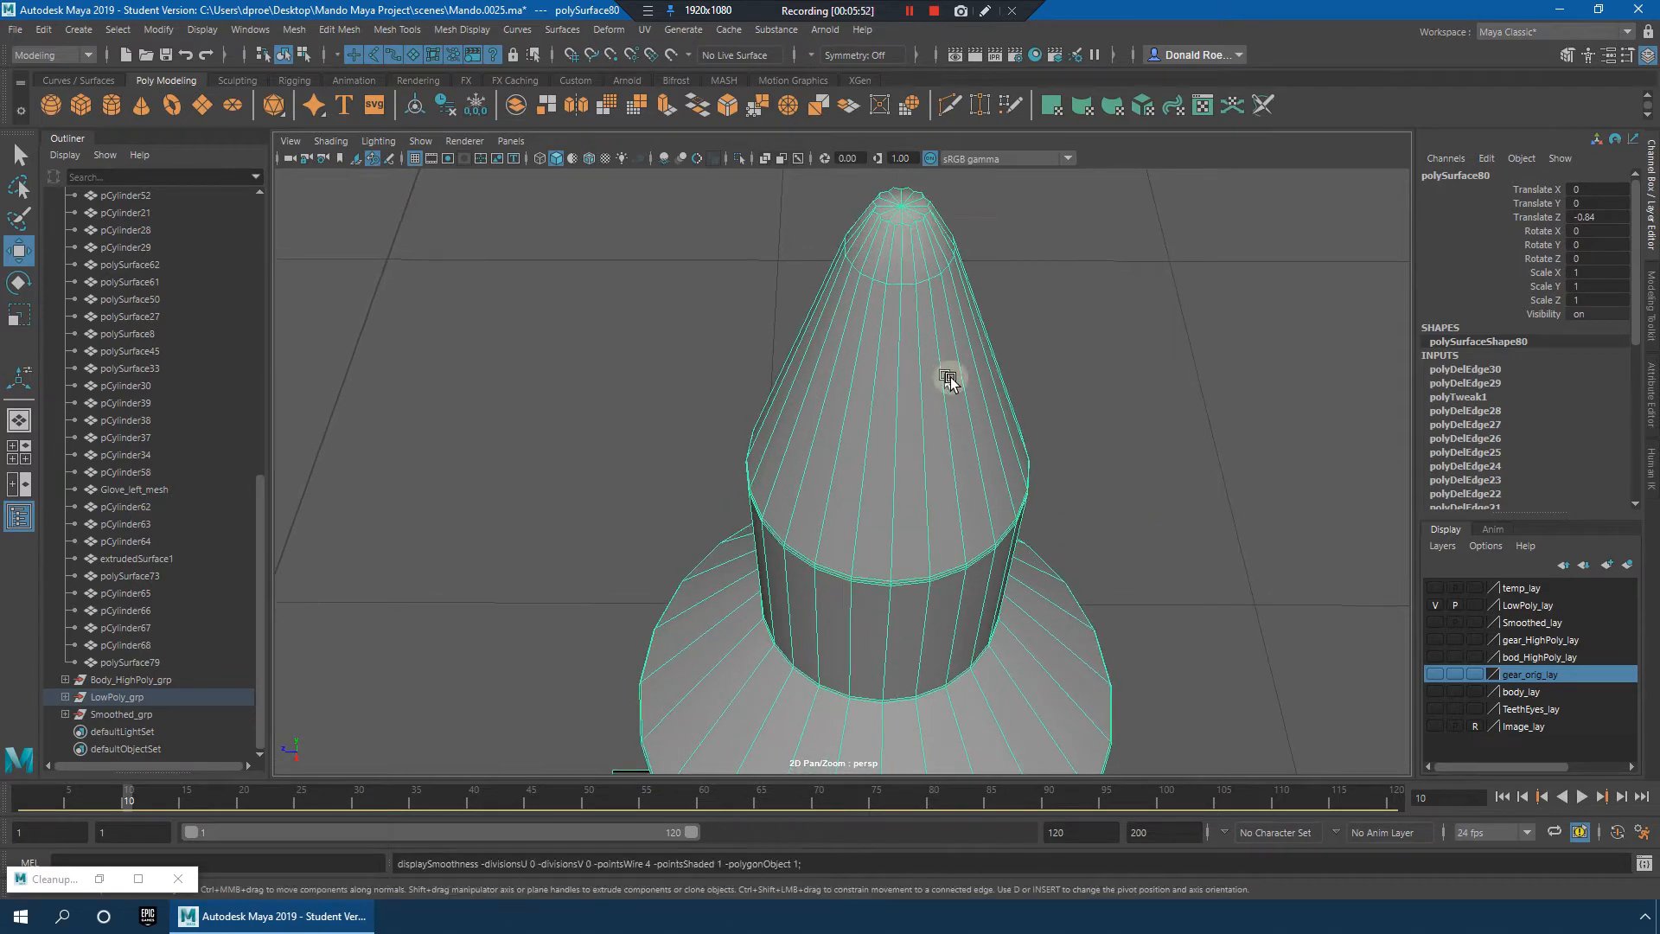
key(1)
click(1131, 335)
alt+drag(1109, 375, 1109, 394)
click(987, 629)
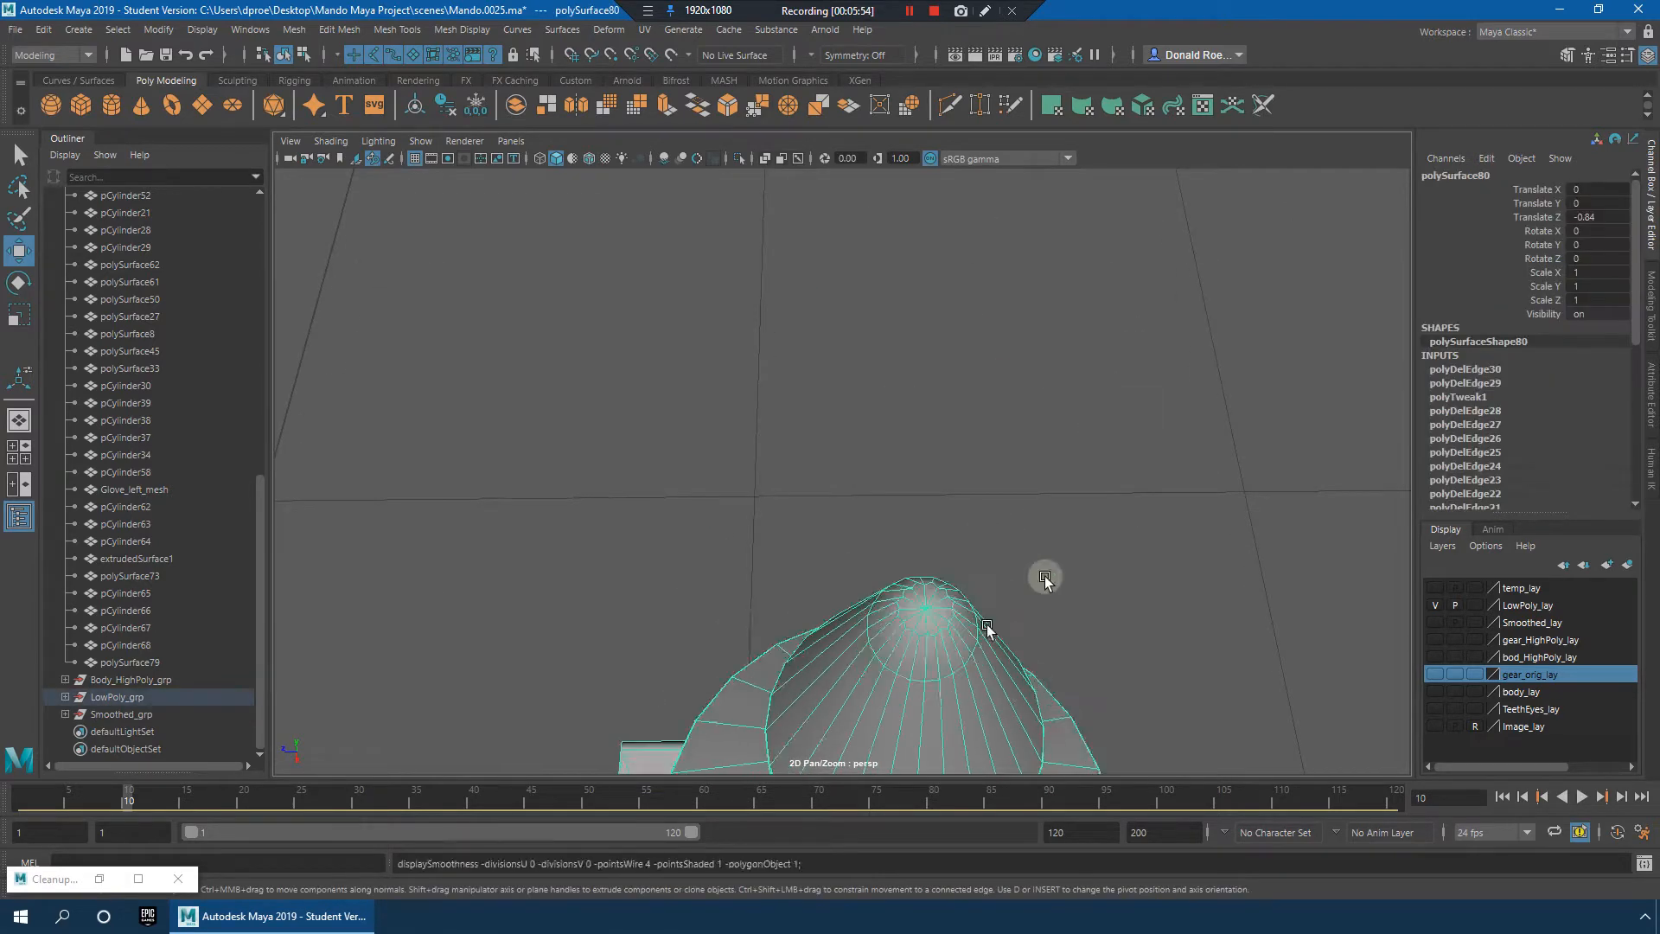
click(1108, 512)
alt+drag(1108, 512, 990, 446)
Step: Delete the faces of the nose cone's tip down to the horizontal edge loop below it
click(956, 467)
right_drag(964, 411, 915, 403)
alt+drag(915, 403, 973, 356)
key(f)
key(f)
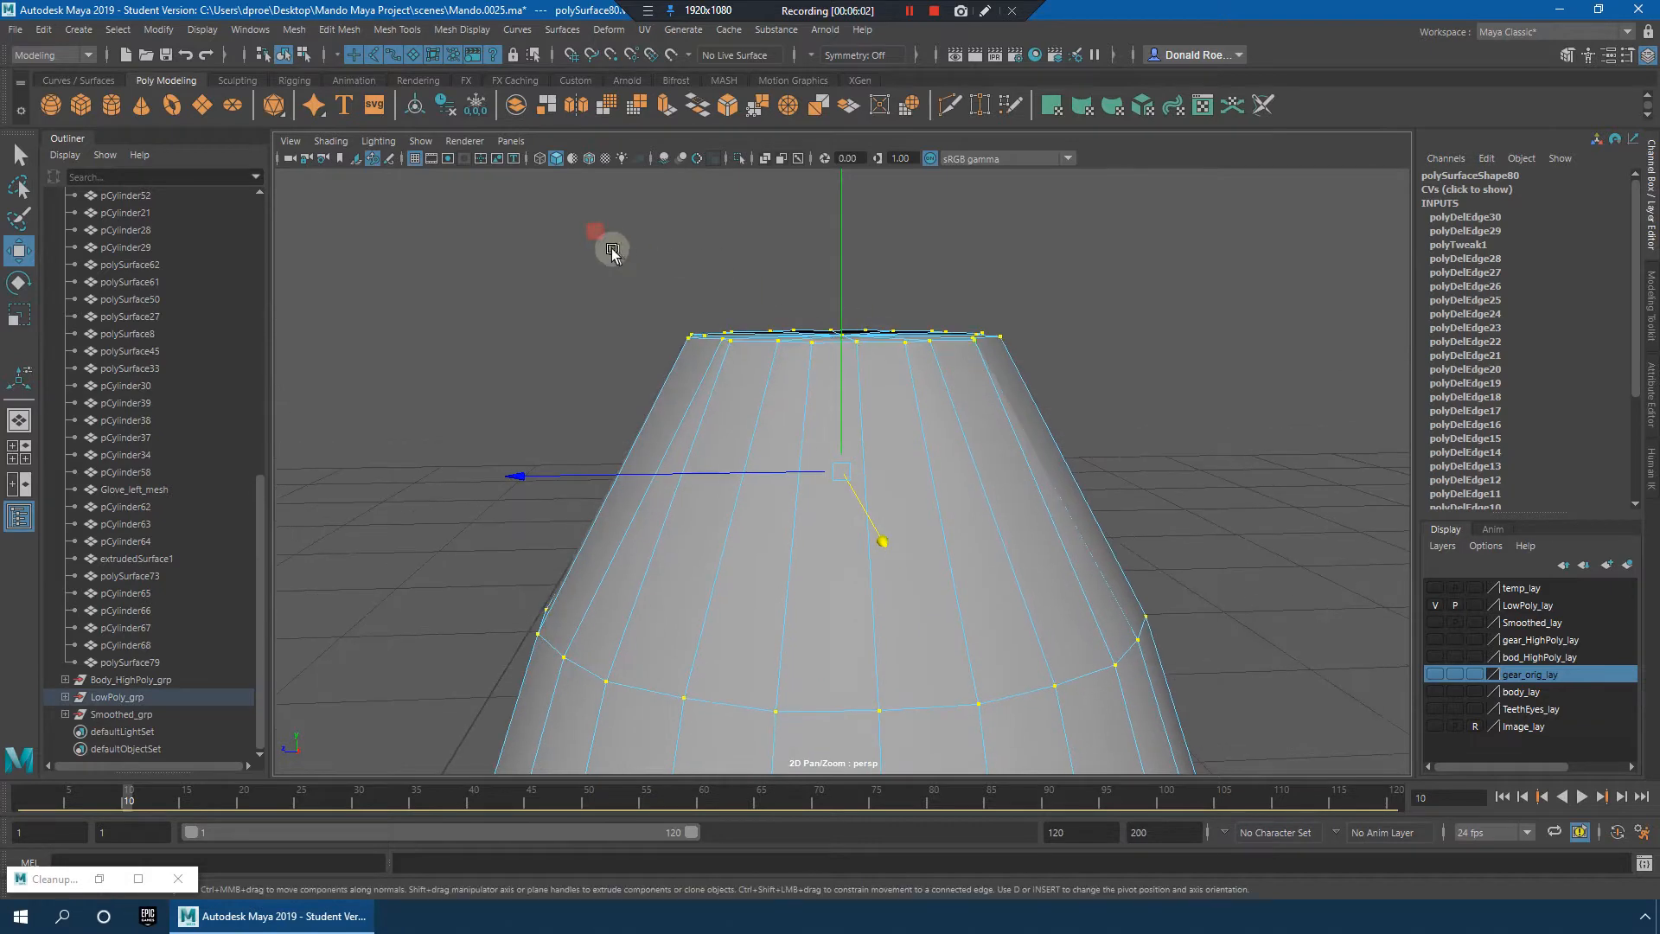
alt+drag(713, 305, 720, 300)
right_drag(855, 348, 858, 389)
drag(559, 234, 1126, 374)
alt+drag(1195, 529, 1139, 510)
key(Delete)
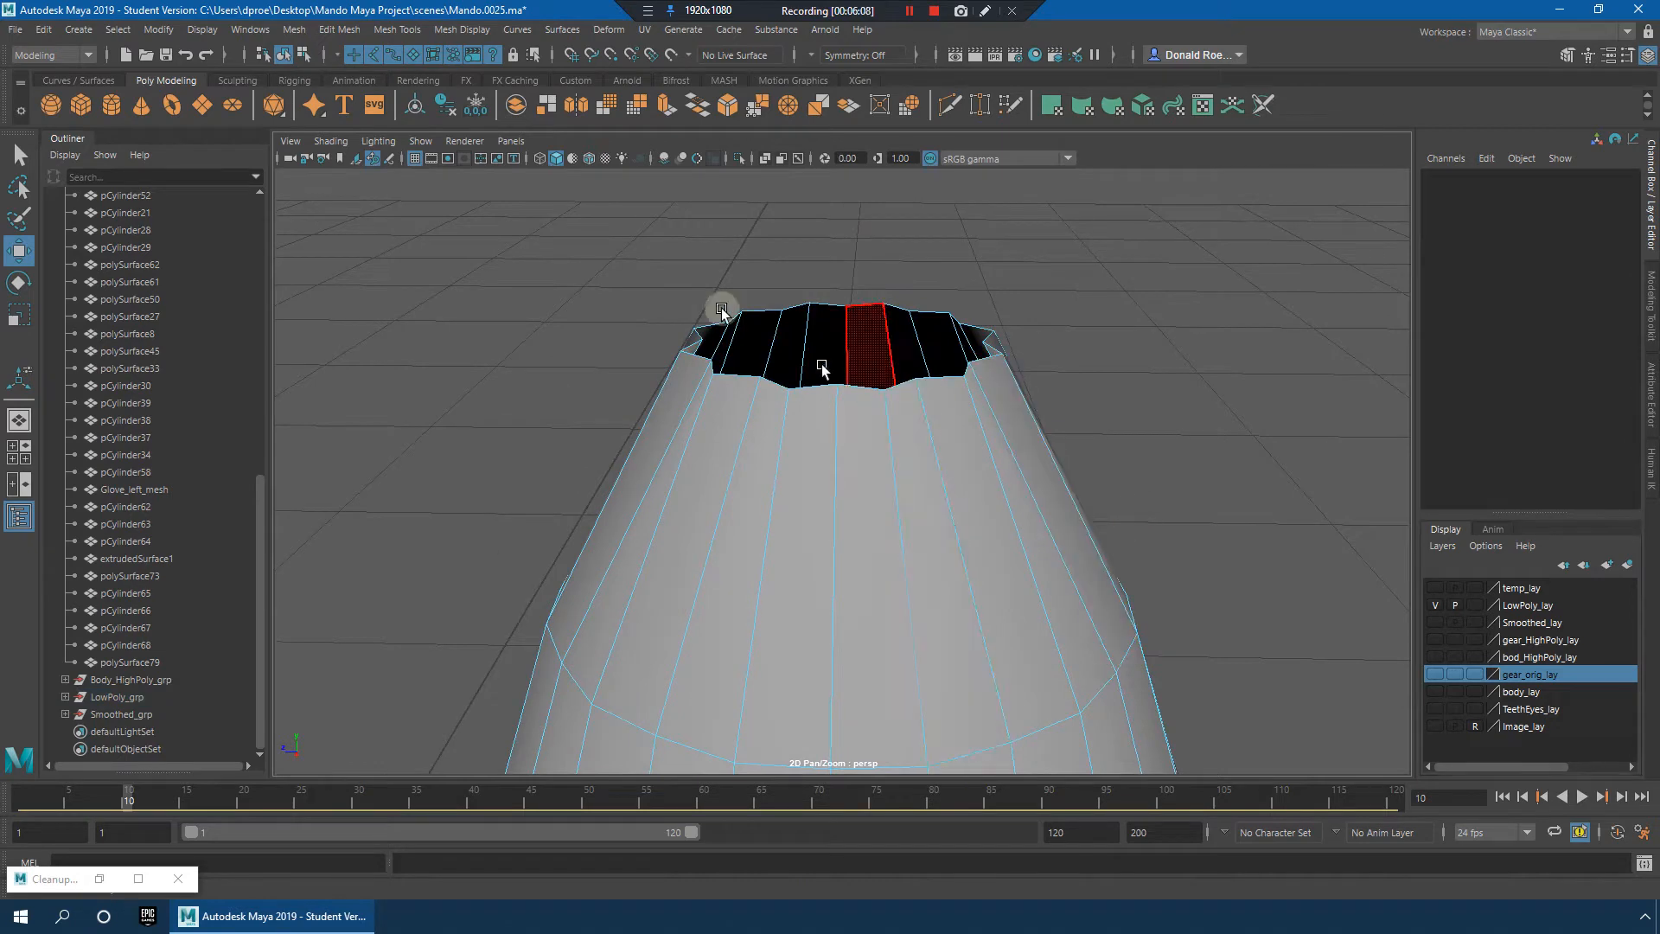
alt+drag(815, 387, 713, 317)
drag(1076, 411, 1276, 570)
key(Delete)
Step: Show Smoothed_lay as reference and extrude the nose cone's open border edge up to the tip, scaled in to match the smoothed outline
click(1435, 623)
scroll(1151, 615, down, 5)
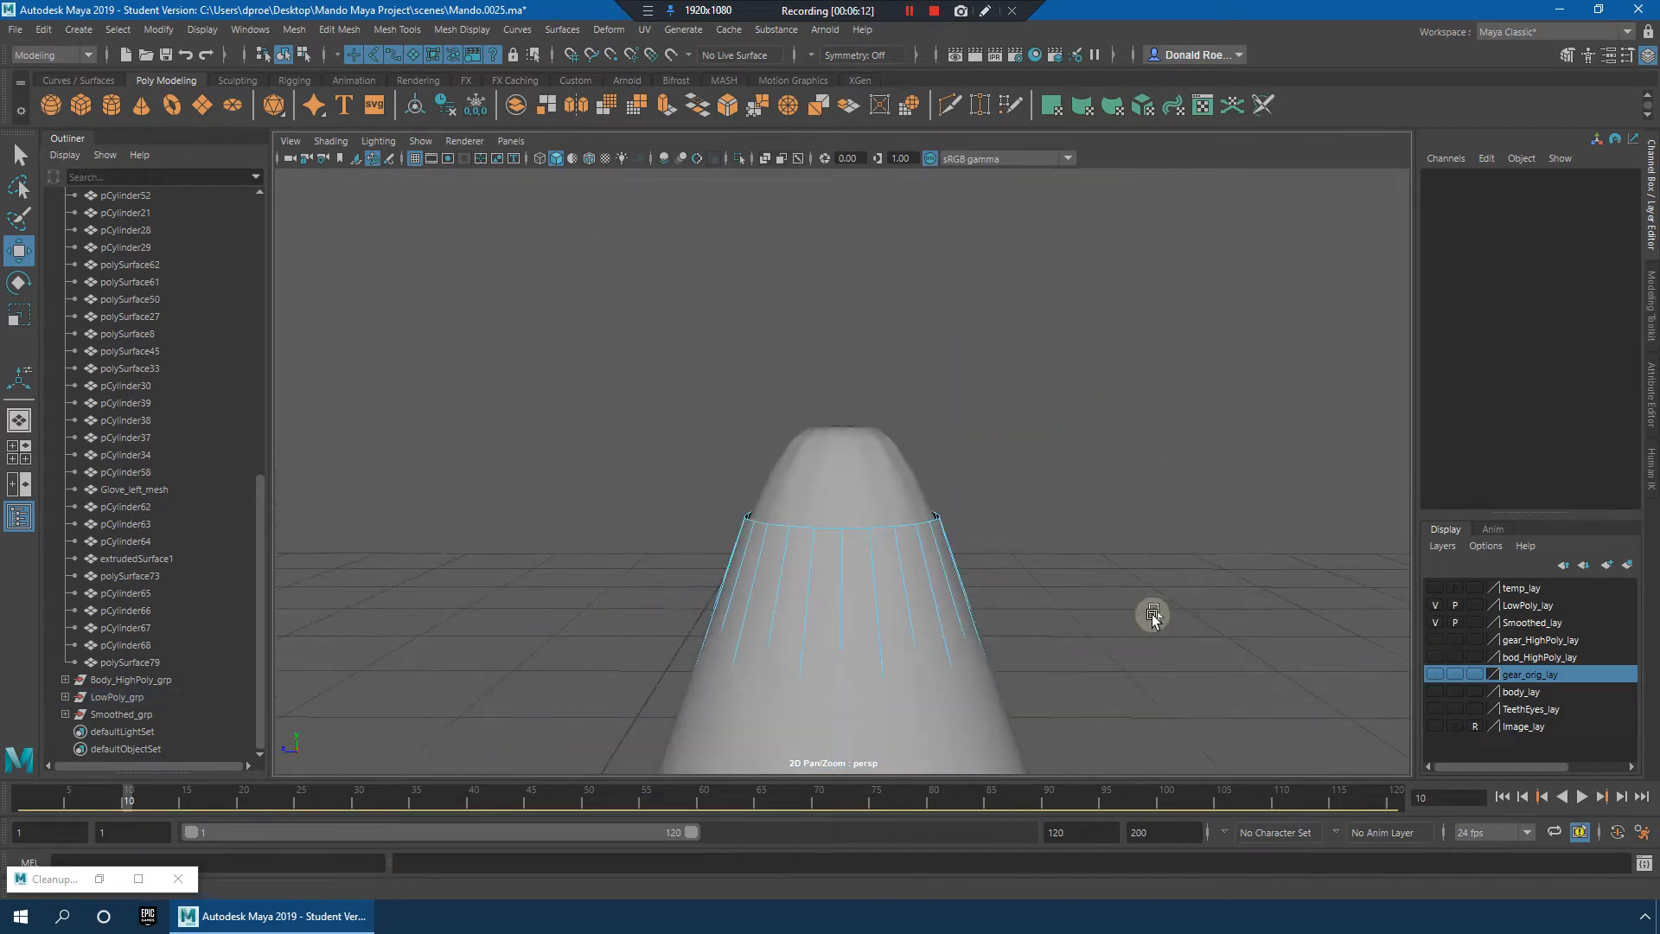
mouse_move(951, 563)
alt+middle_down()
mouse_move(942, 521)
mouse_move(953, 545)
alt+middle_up()
scroll(955, 538, up, 3)
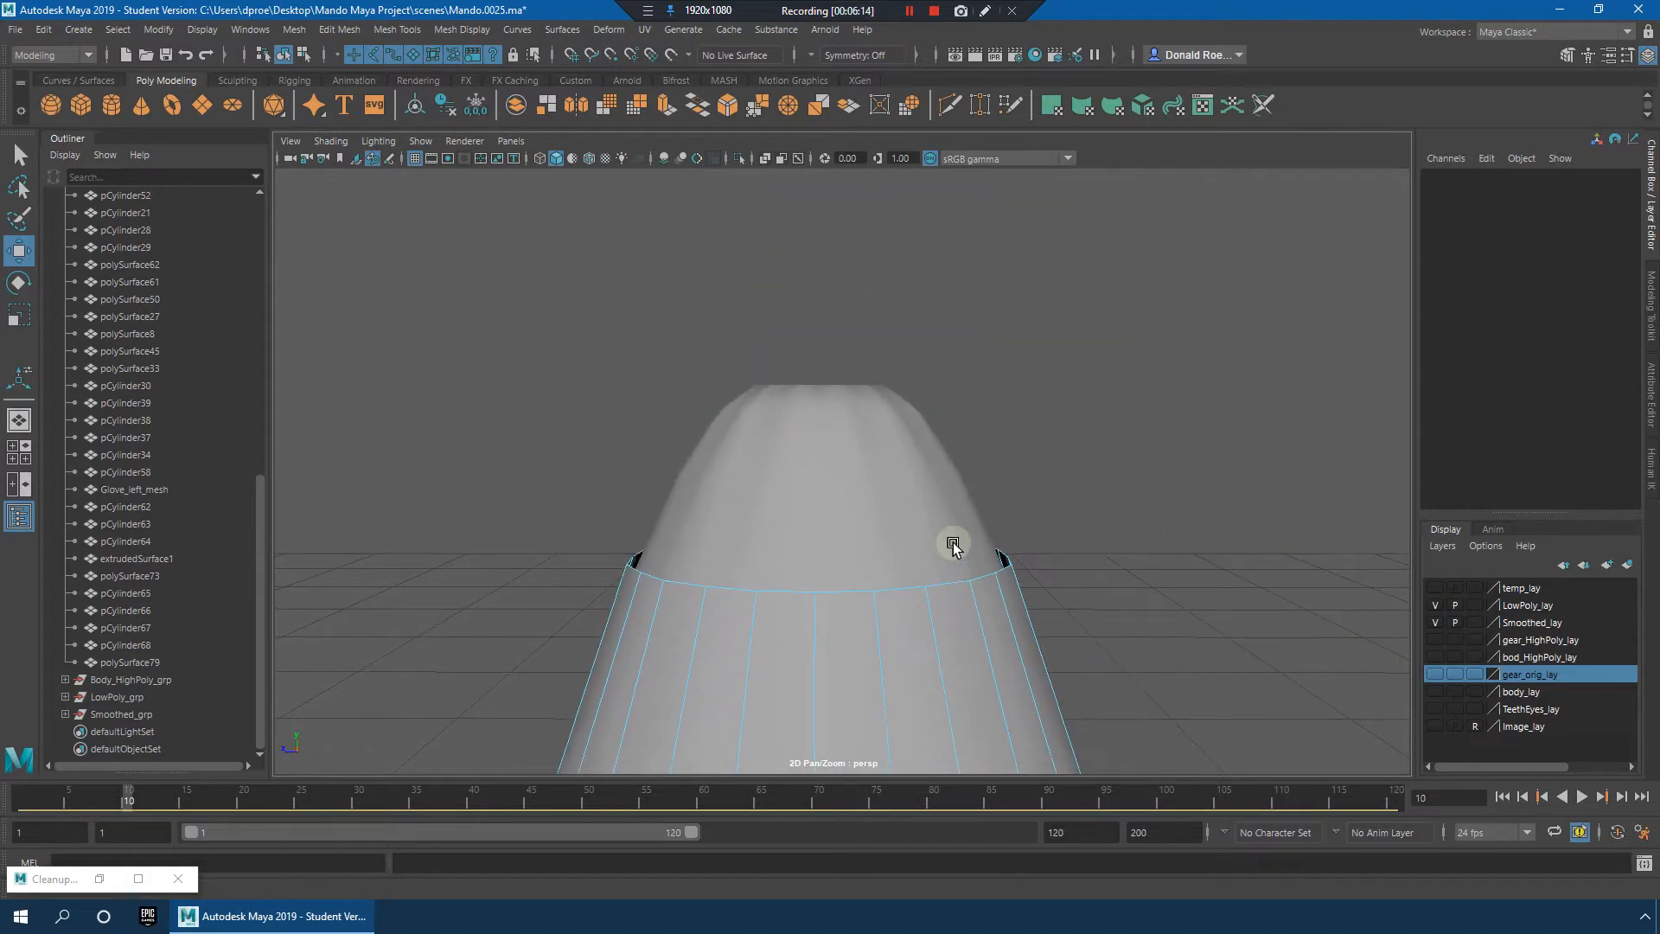
right_click(1012, 573)
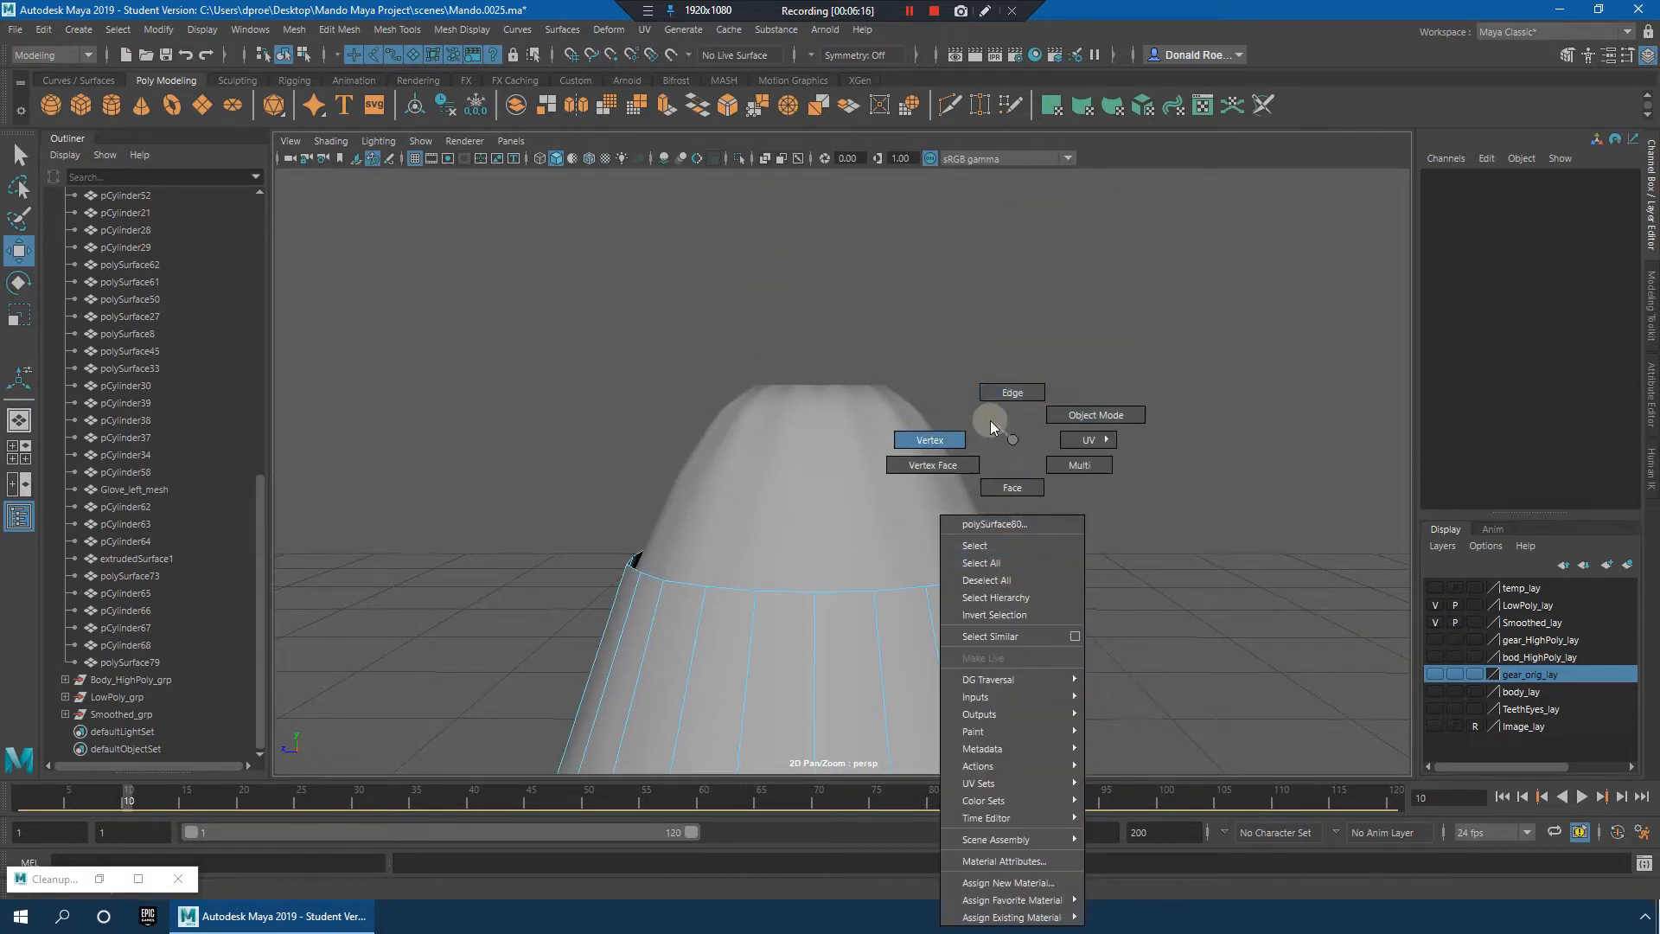
mouse_move(985, 474)
alt+mouse_down()
mouse_move(989, 581)
mouse_move(971, 473)
alt+mouse_up()
double_click(957, 567)
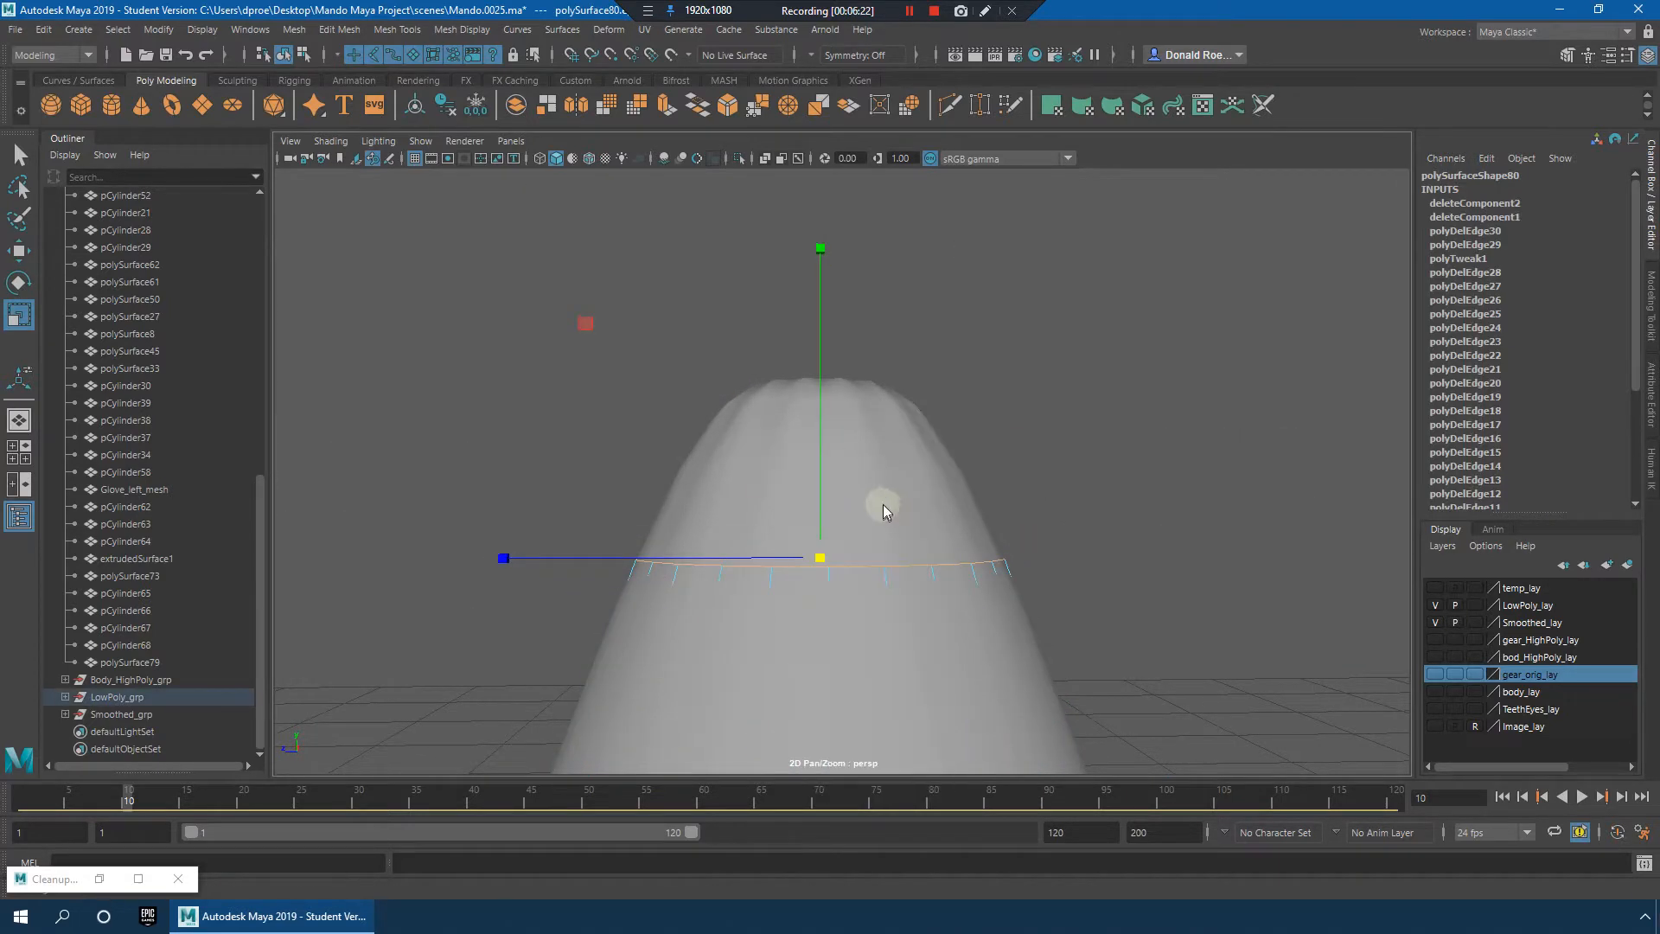
key(ctrl+e)
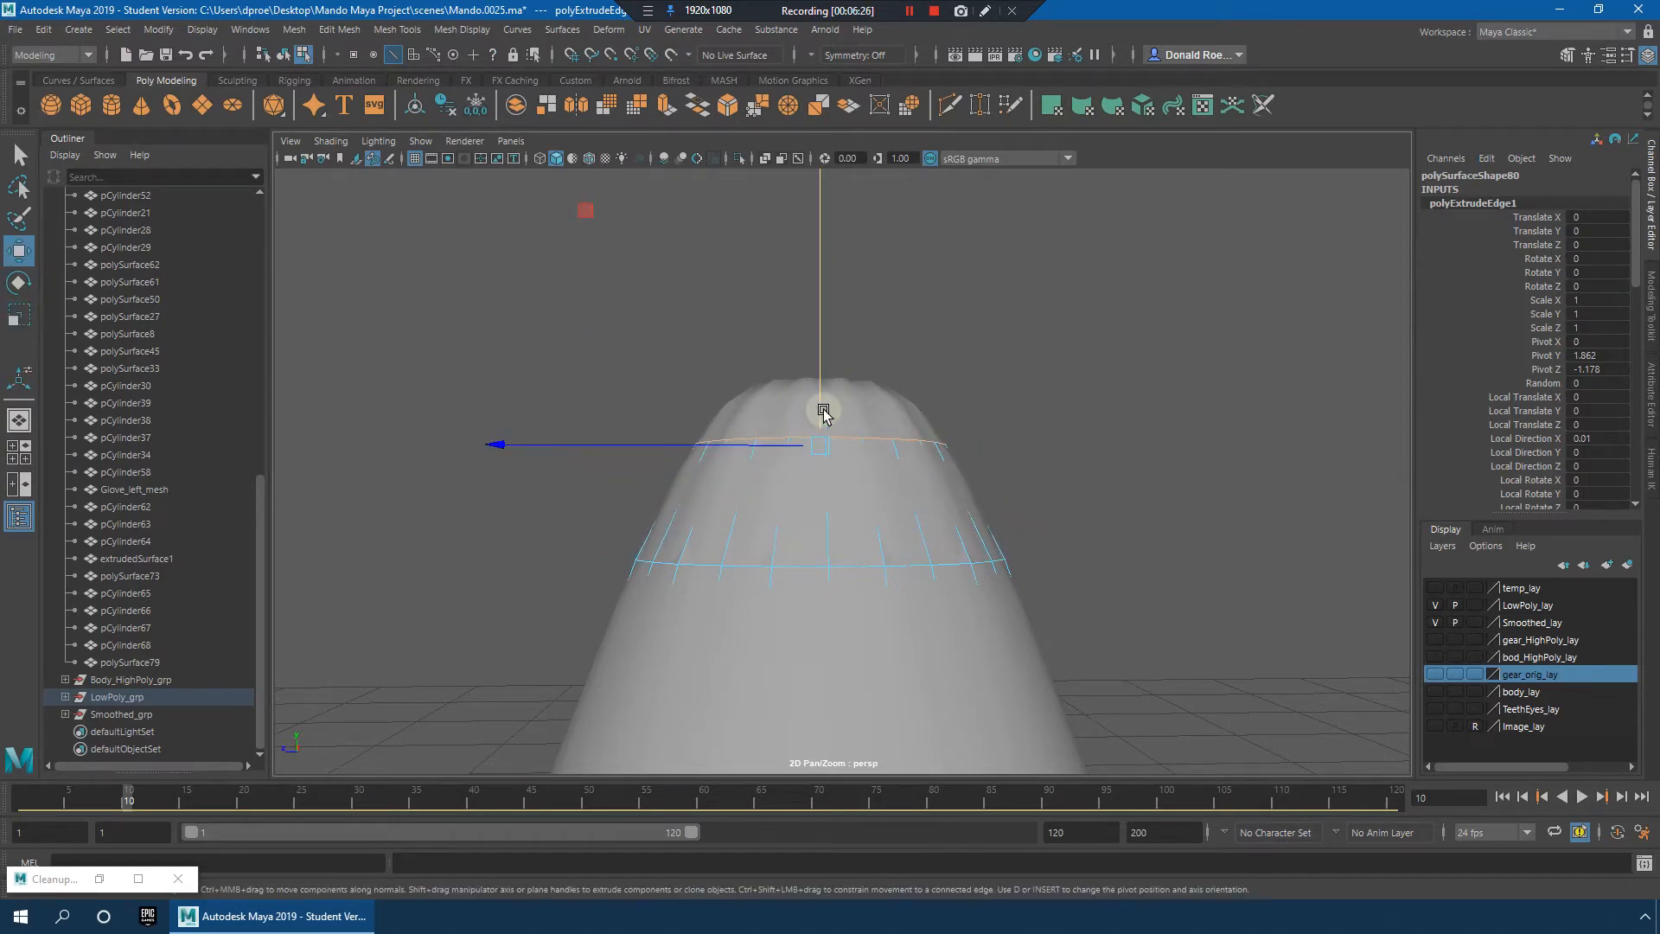
drag(827, 368, 847, 473)
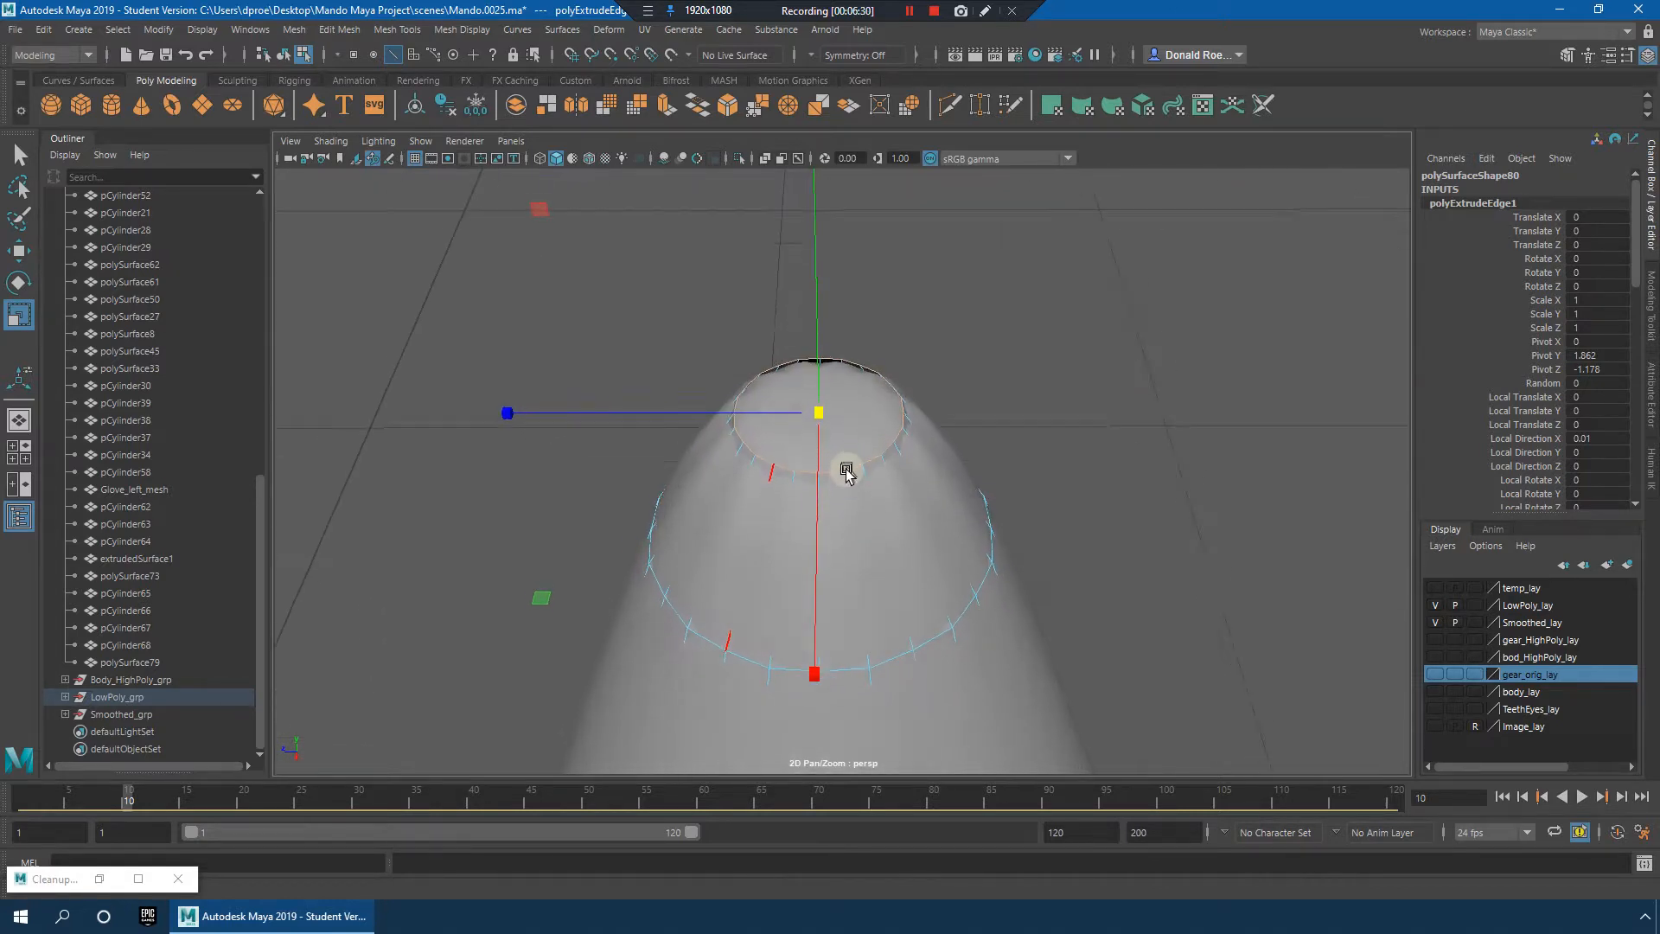
scroll(848, 474, up, 1)
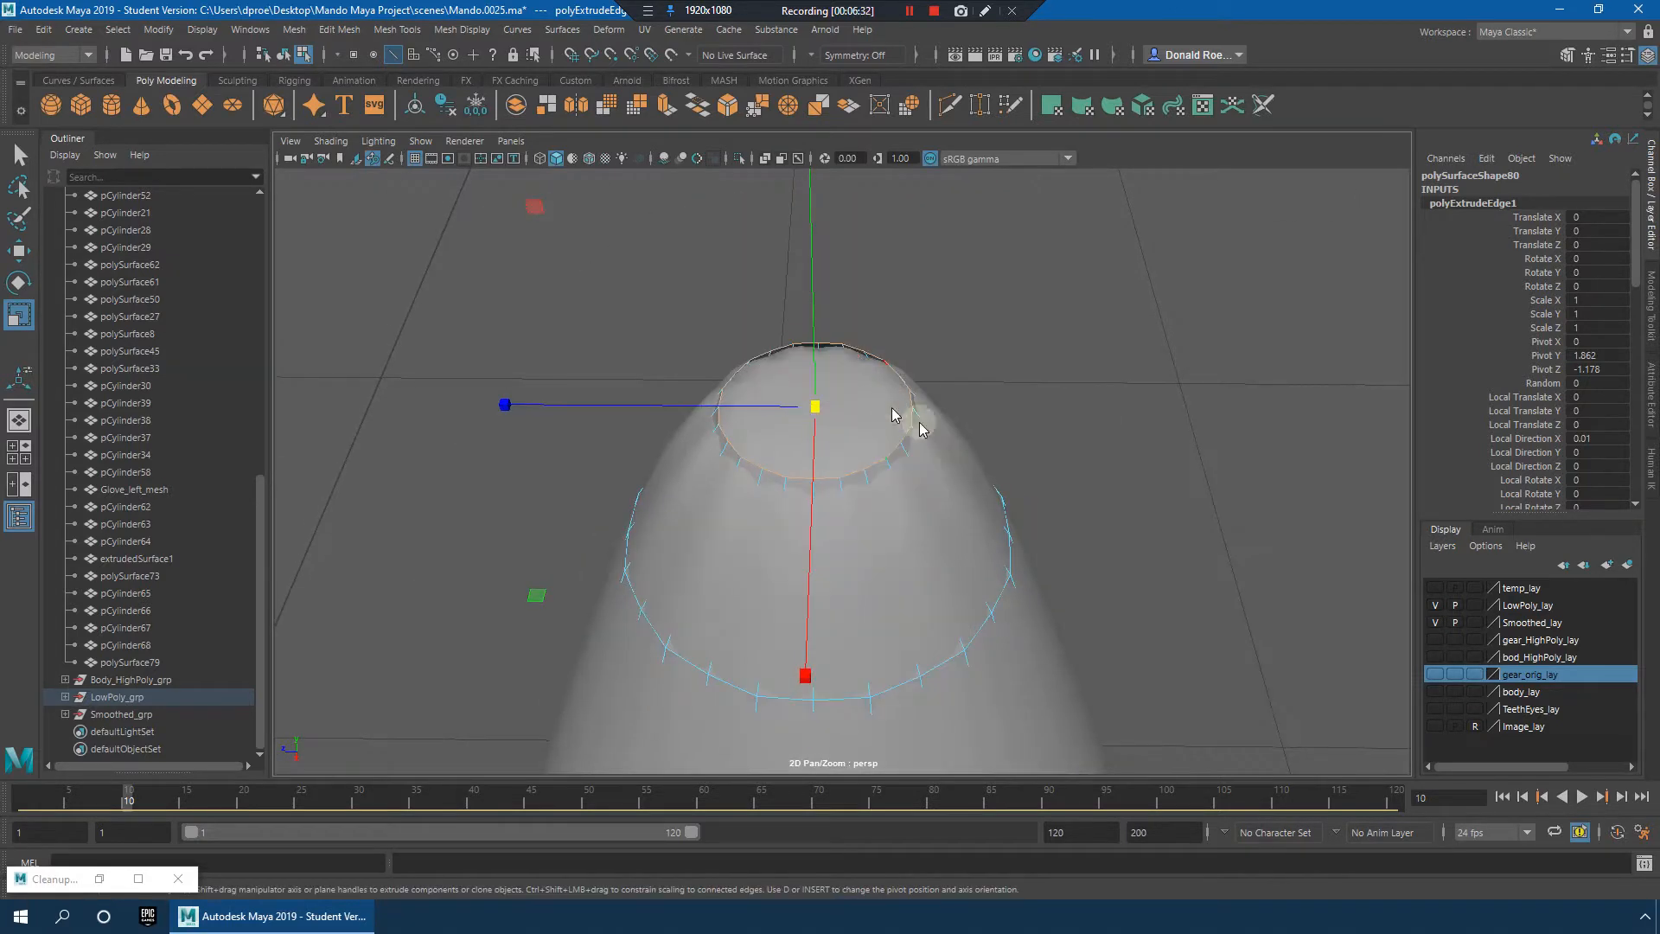
Step: Close the nose tip by extruding its top border inward and merging the inner ring to the center, with Smoothed_lay hidden
key(ctrl+e)
key(r)
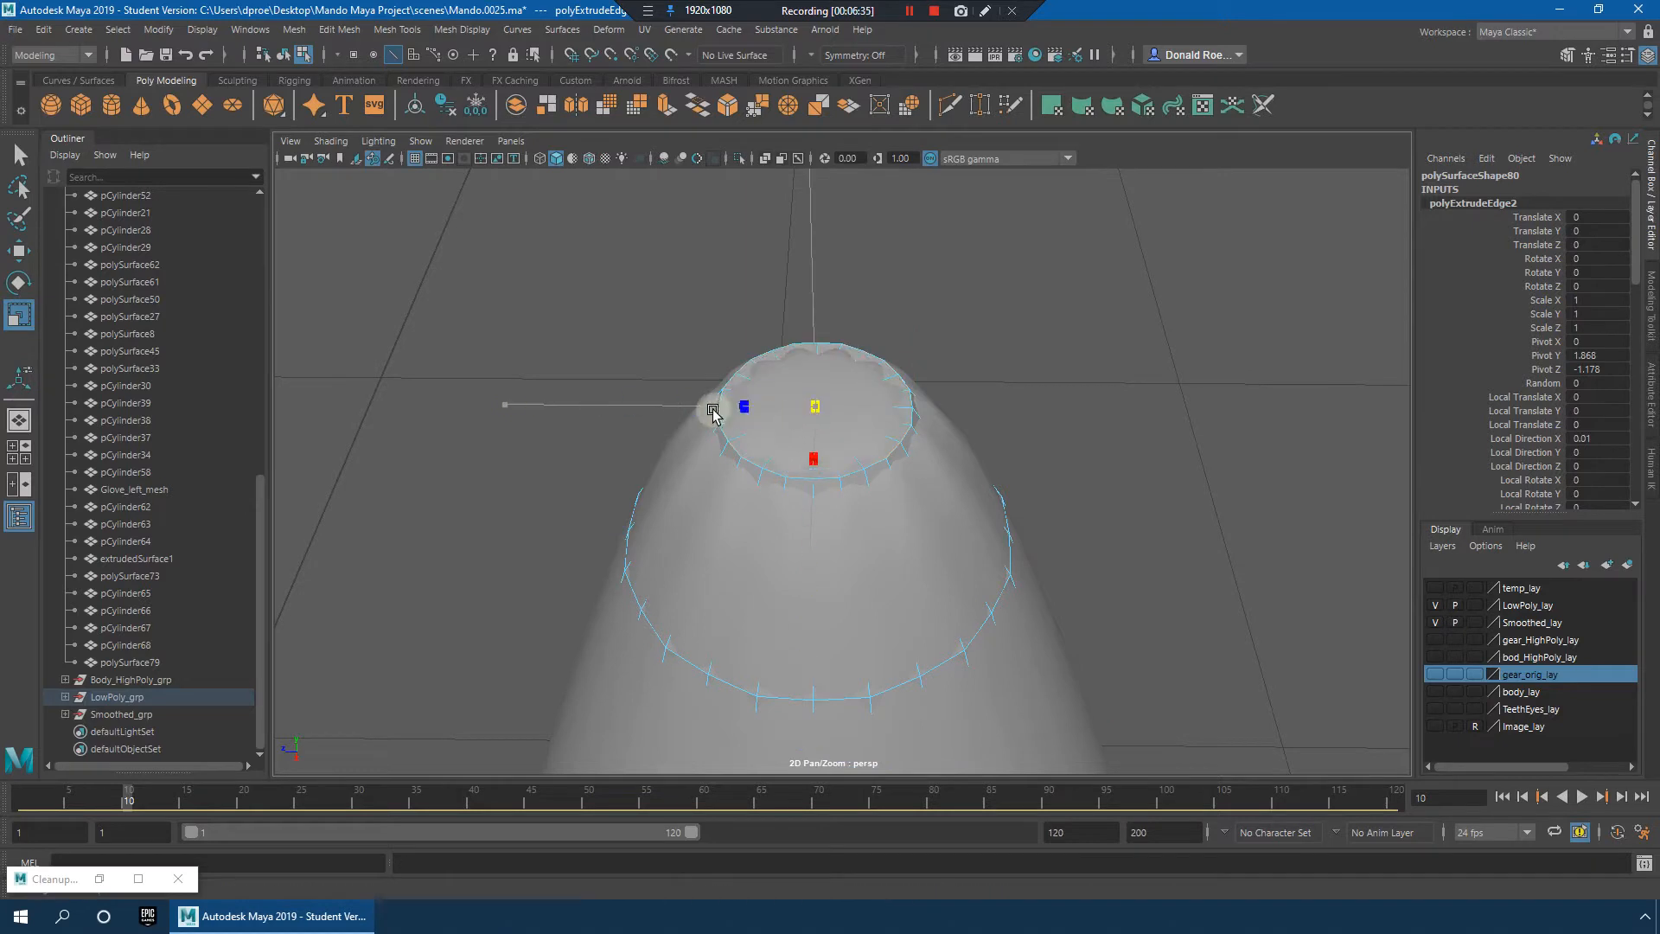
click(1436, 623)
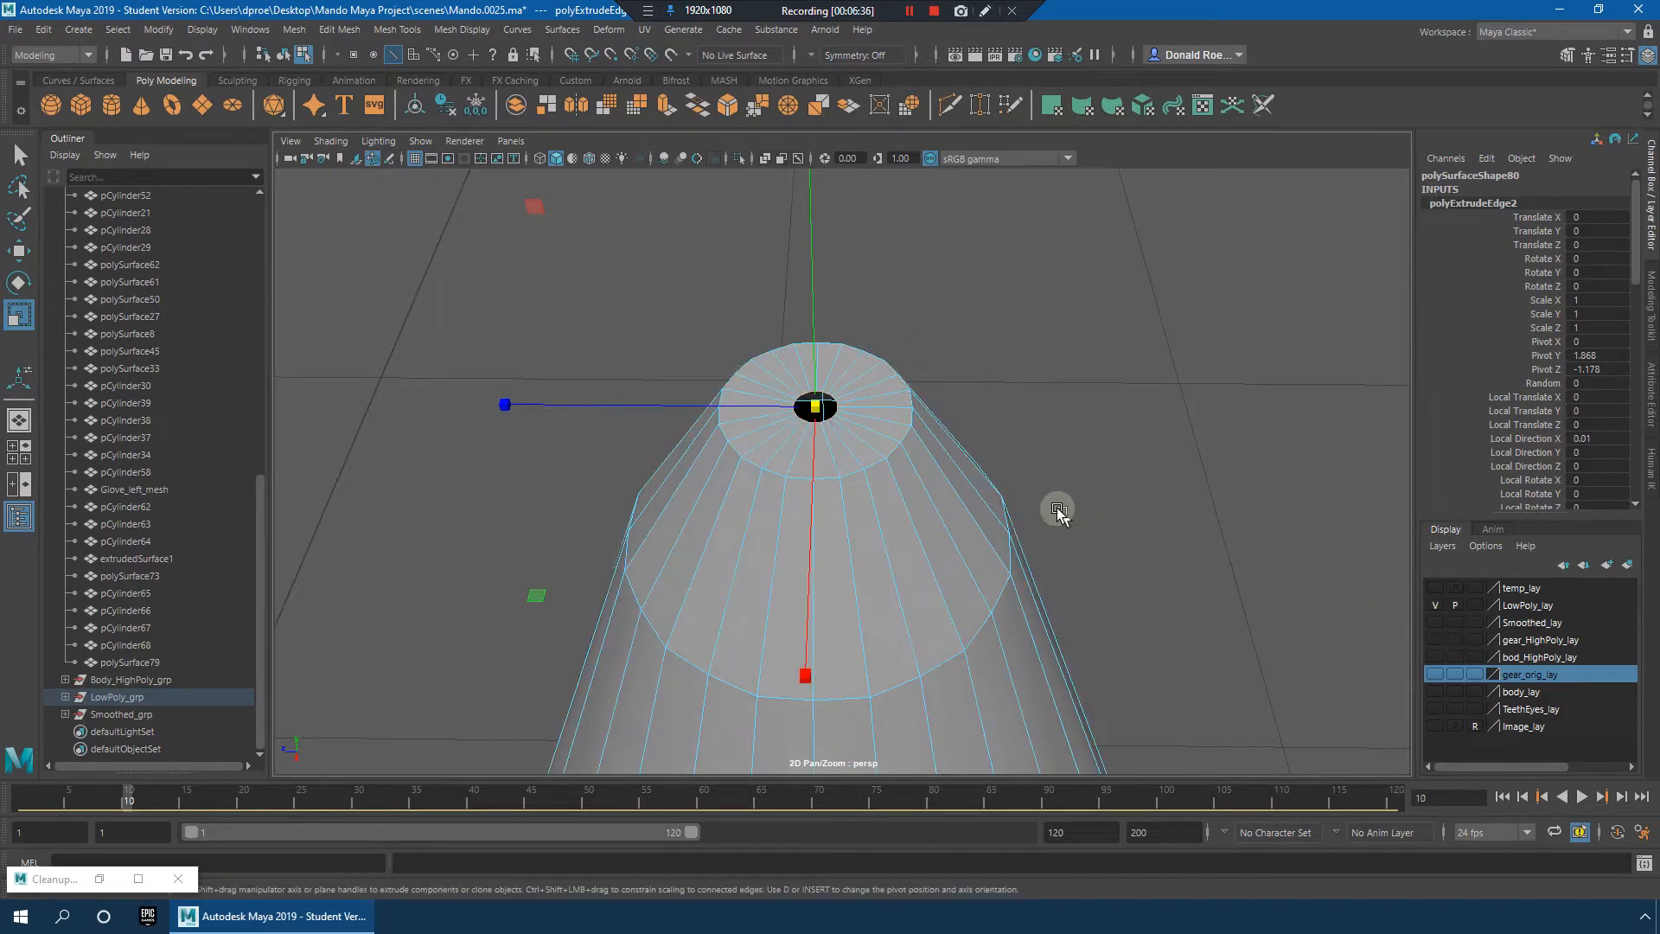
ctrl+right_drag(857, 385, 844, 329)
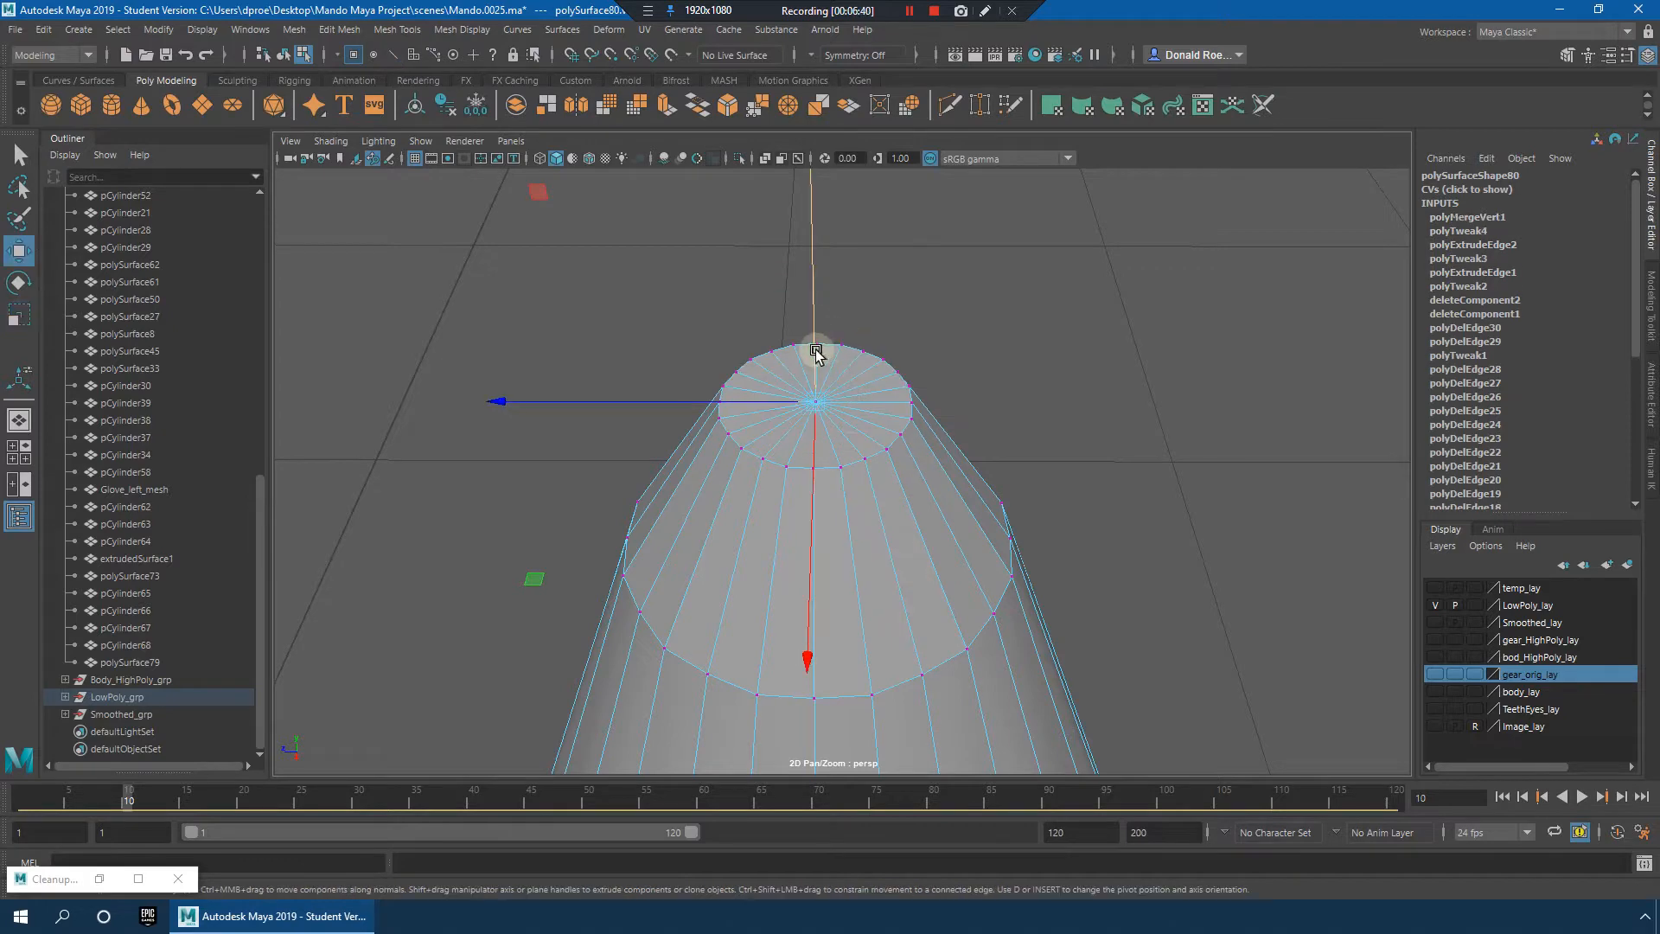
alt+drag(879, 364, 922, 333)
right_drag(863, 376, 937, 332)
click(1104, 397)
Step: Inspect the whole low-poly rocket from the tip down to the flared base
alt+right_drag(1104, 400, 1029, 398)
alt+drag(1058, 446, 998, 448)
alt+middle_drag(967, 568, 992, 423)
alt+right_drag(993, 423, 934, 404)
alt+middle_drag(1012, 572, 1032, 389)
alt+drag(1193, 507, 1049, 536)
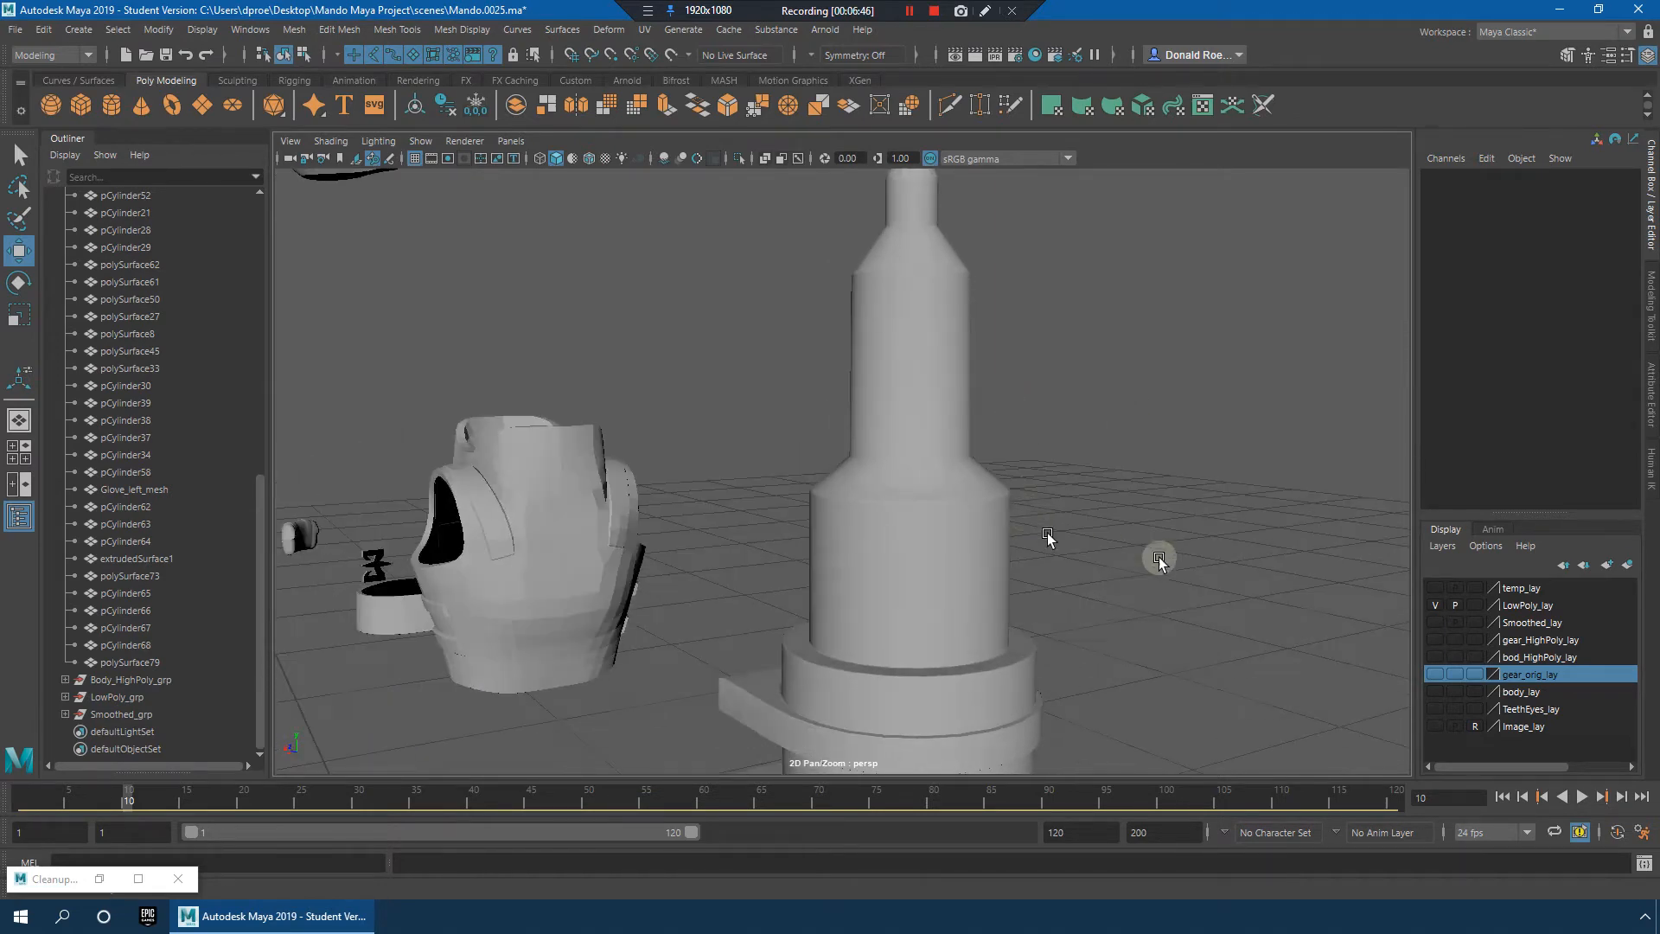
alt+right_drag(1159, 560, 1050, 532)
alt+middle_drag(1051, 531, 1043, 413)
alt+drag(1043, 415, 1293, 483)
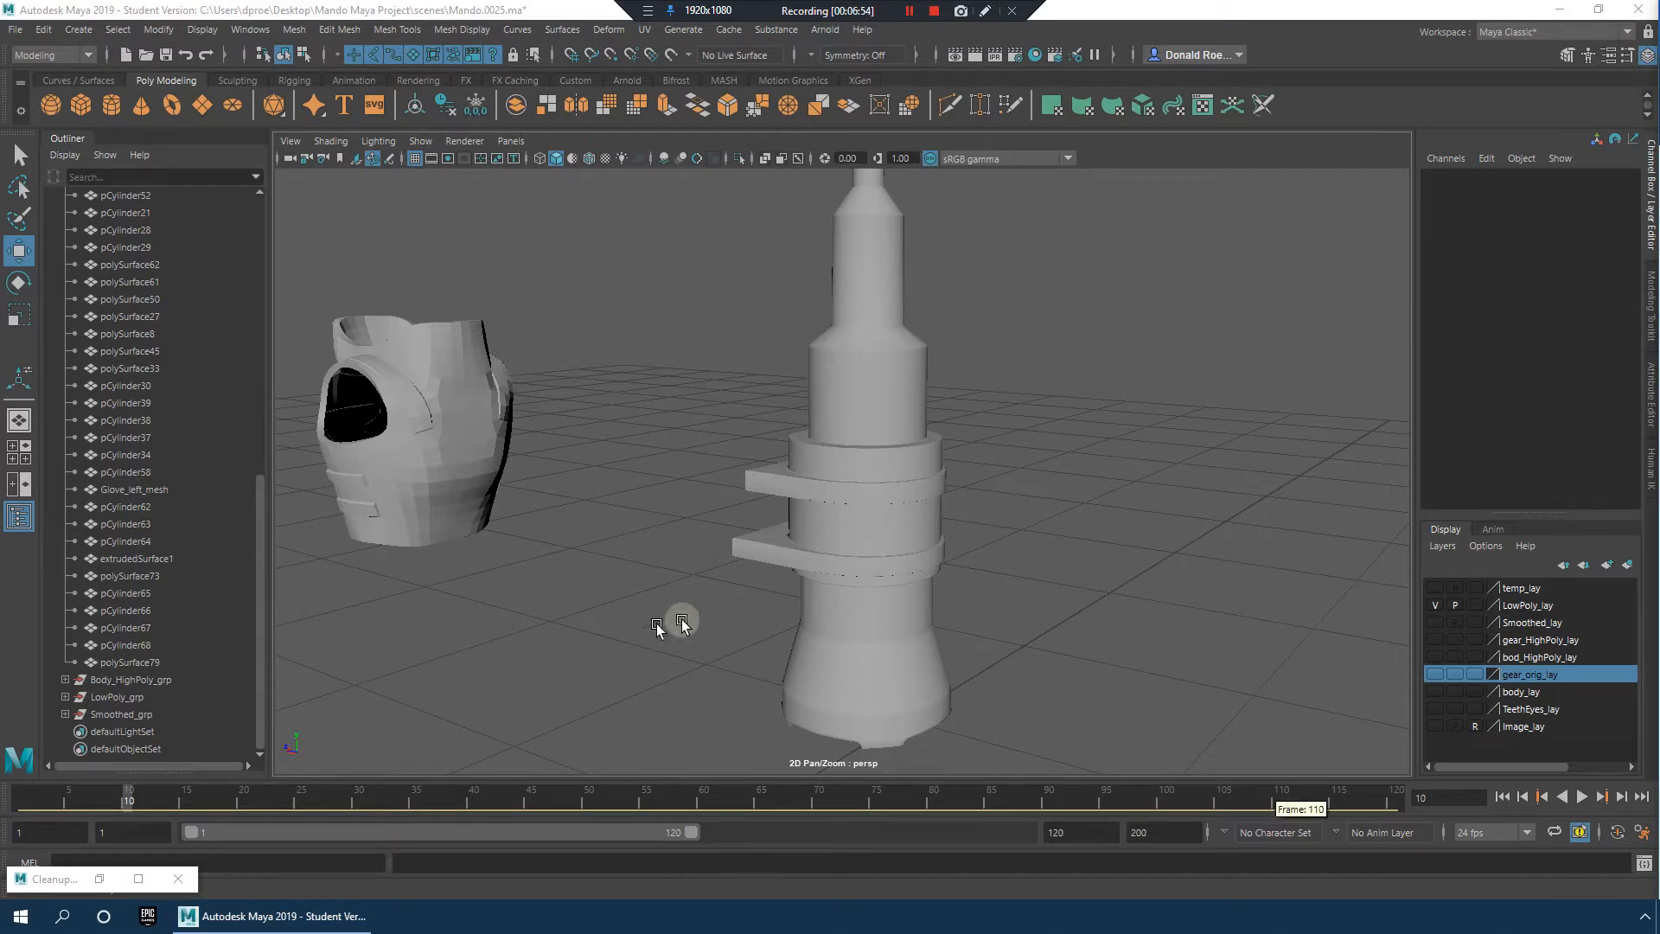
Step: Select the low-poly rocket, locate it in LowPoly_grp and delete its construction history
click(850, 484)
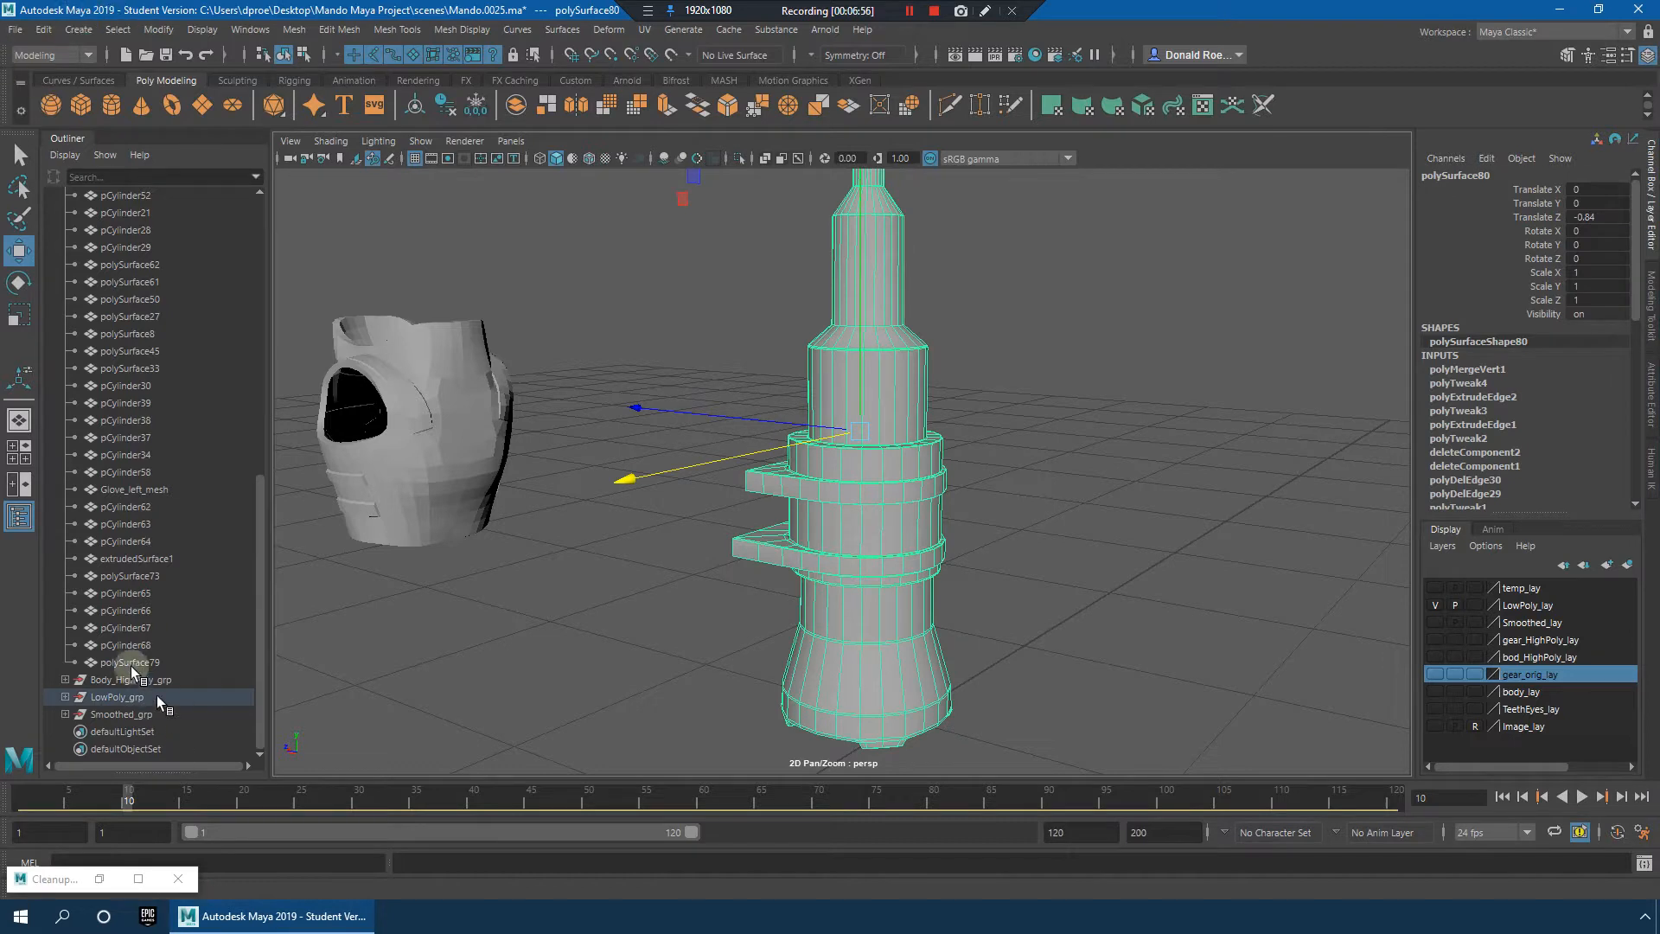
click(66, 697)
scroll(170, 666, down, 5)
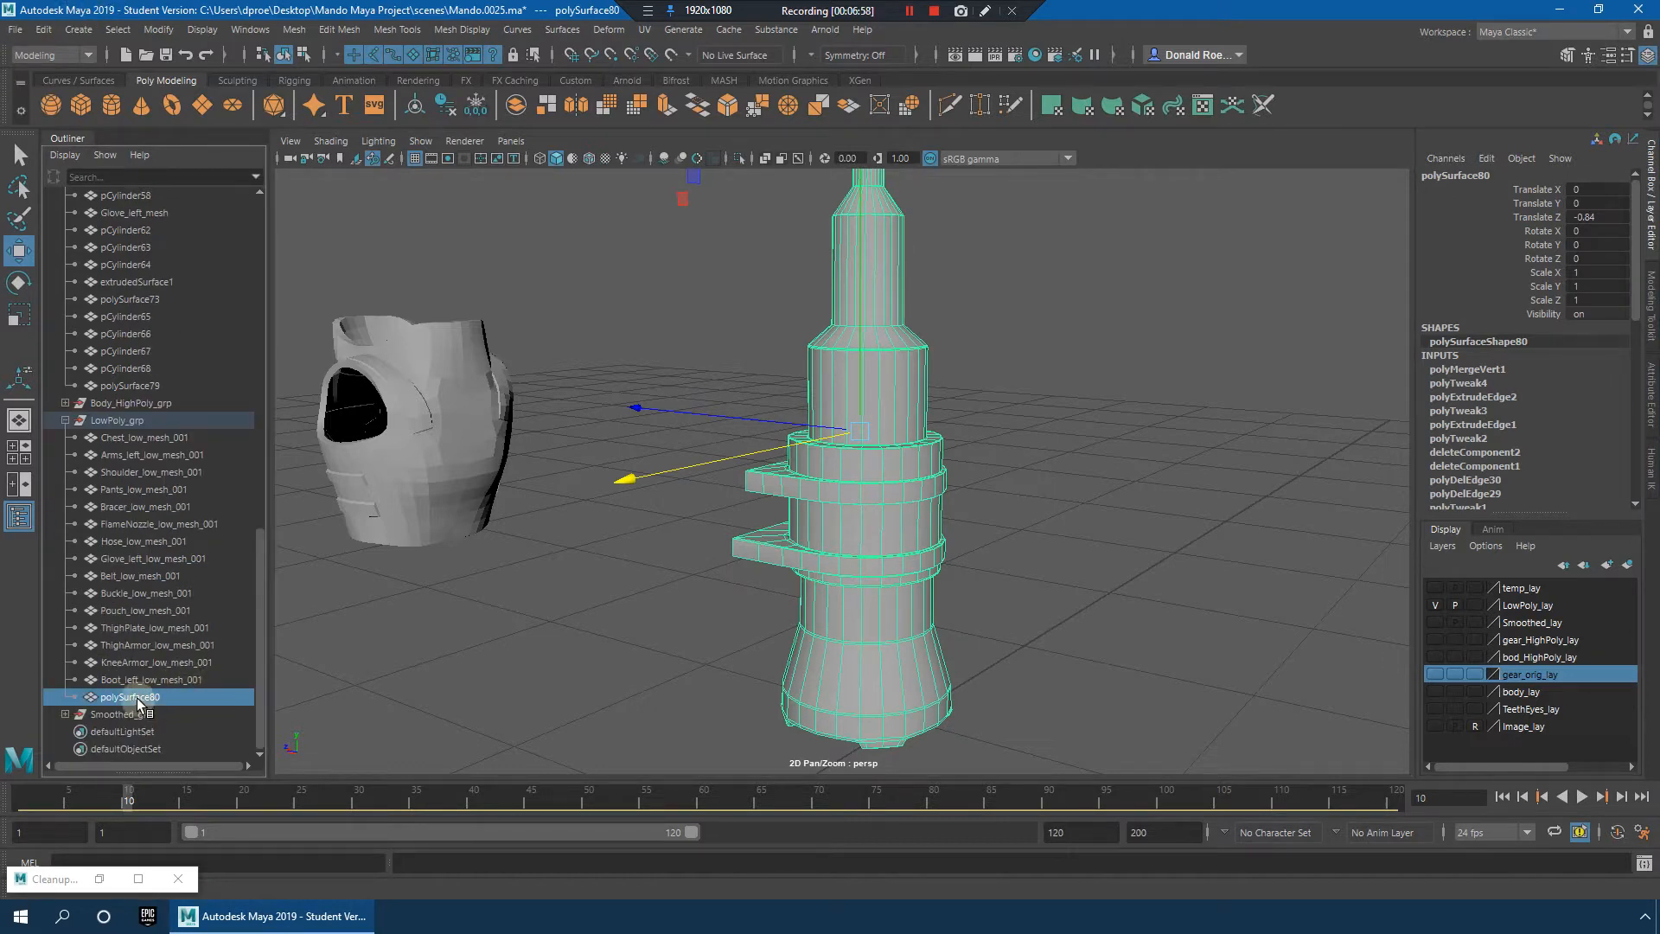
click(17, 110)
mouse_move(154, 256)
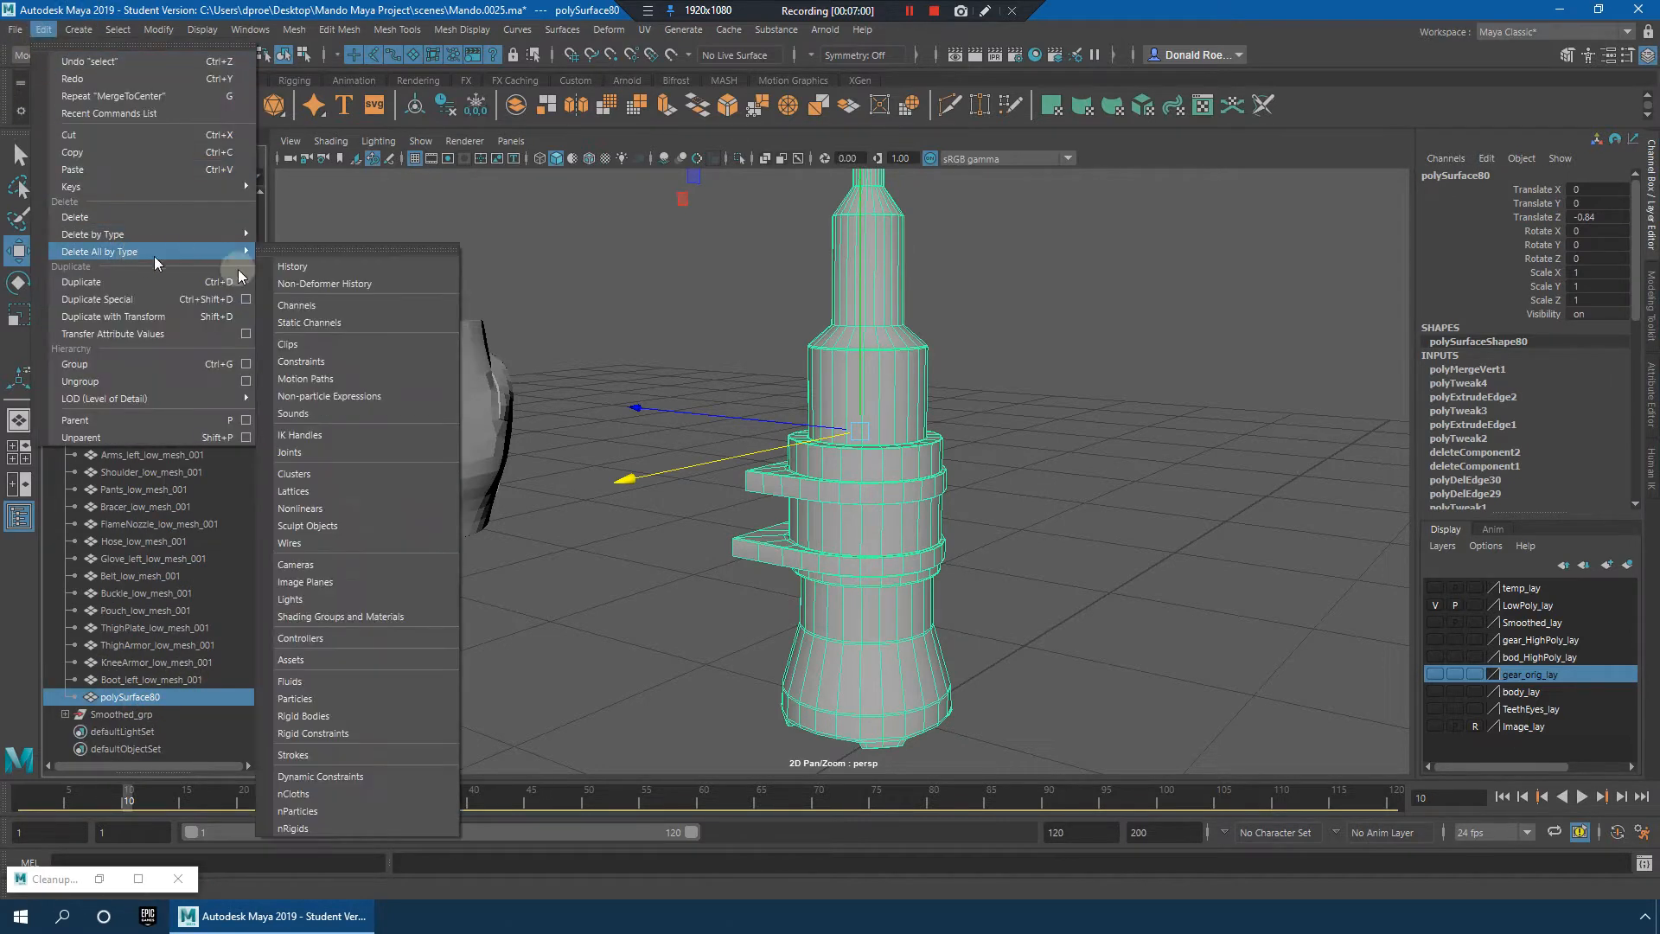
click(291, 277)
Step: Rename the rocket mesh to Rocket_low_mesh_001 and collapse LowPoly_grp
double_click(129, 697)
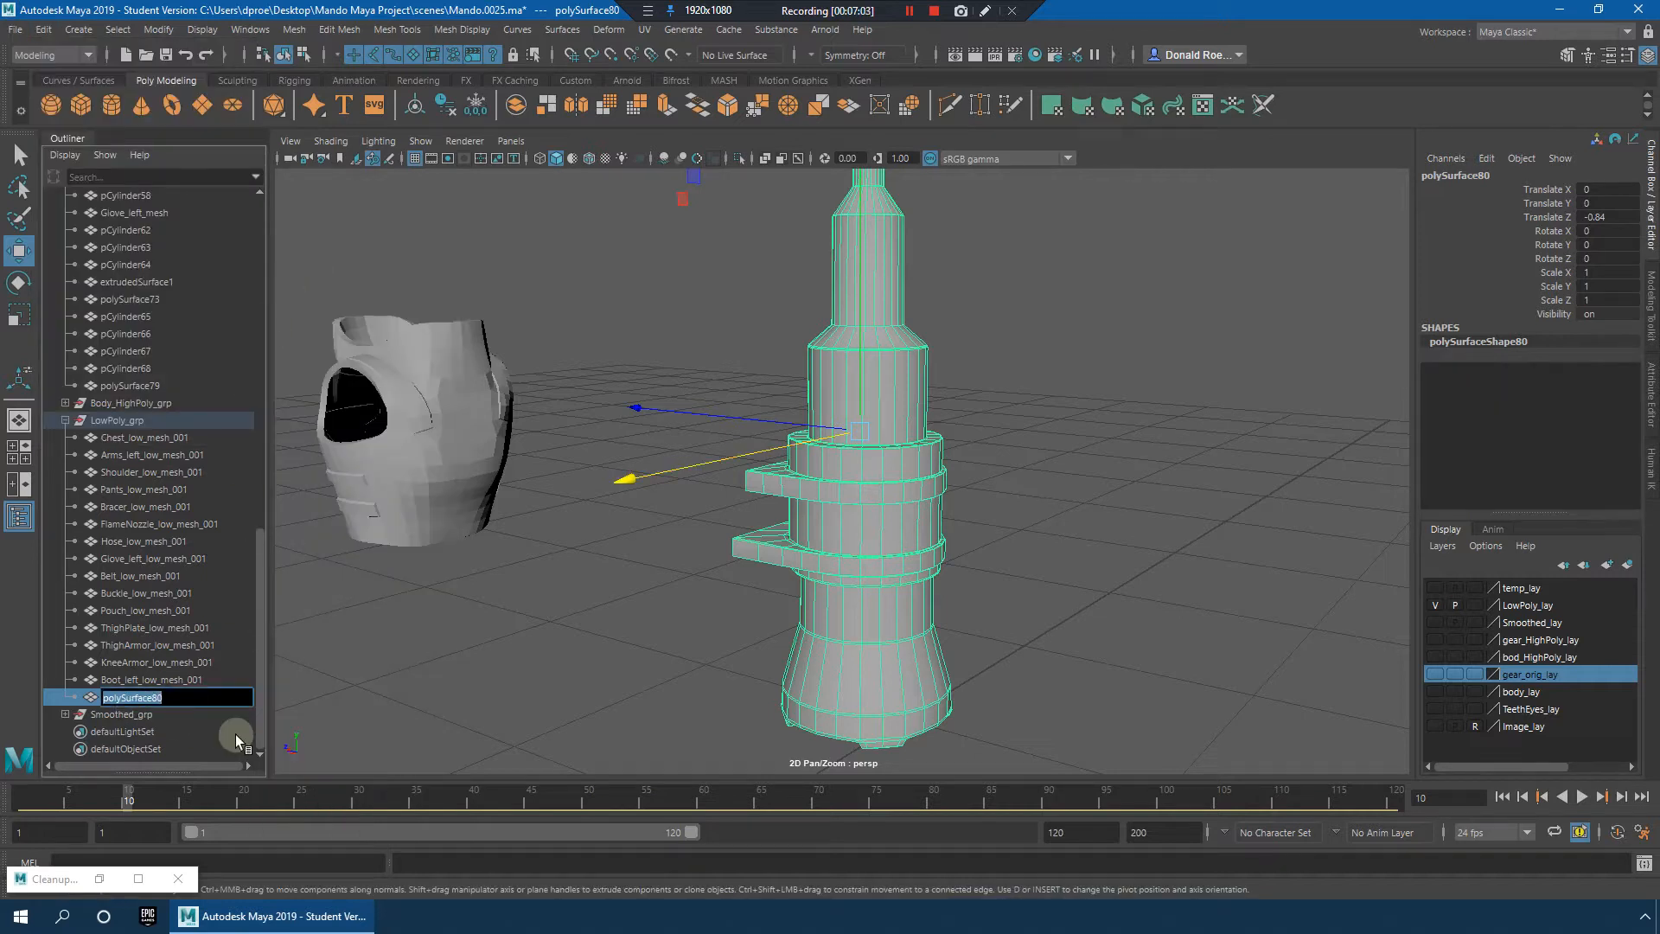
text(Rocket_low_mesh_001)
key(Return)
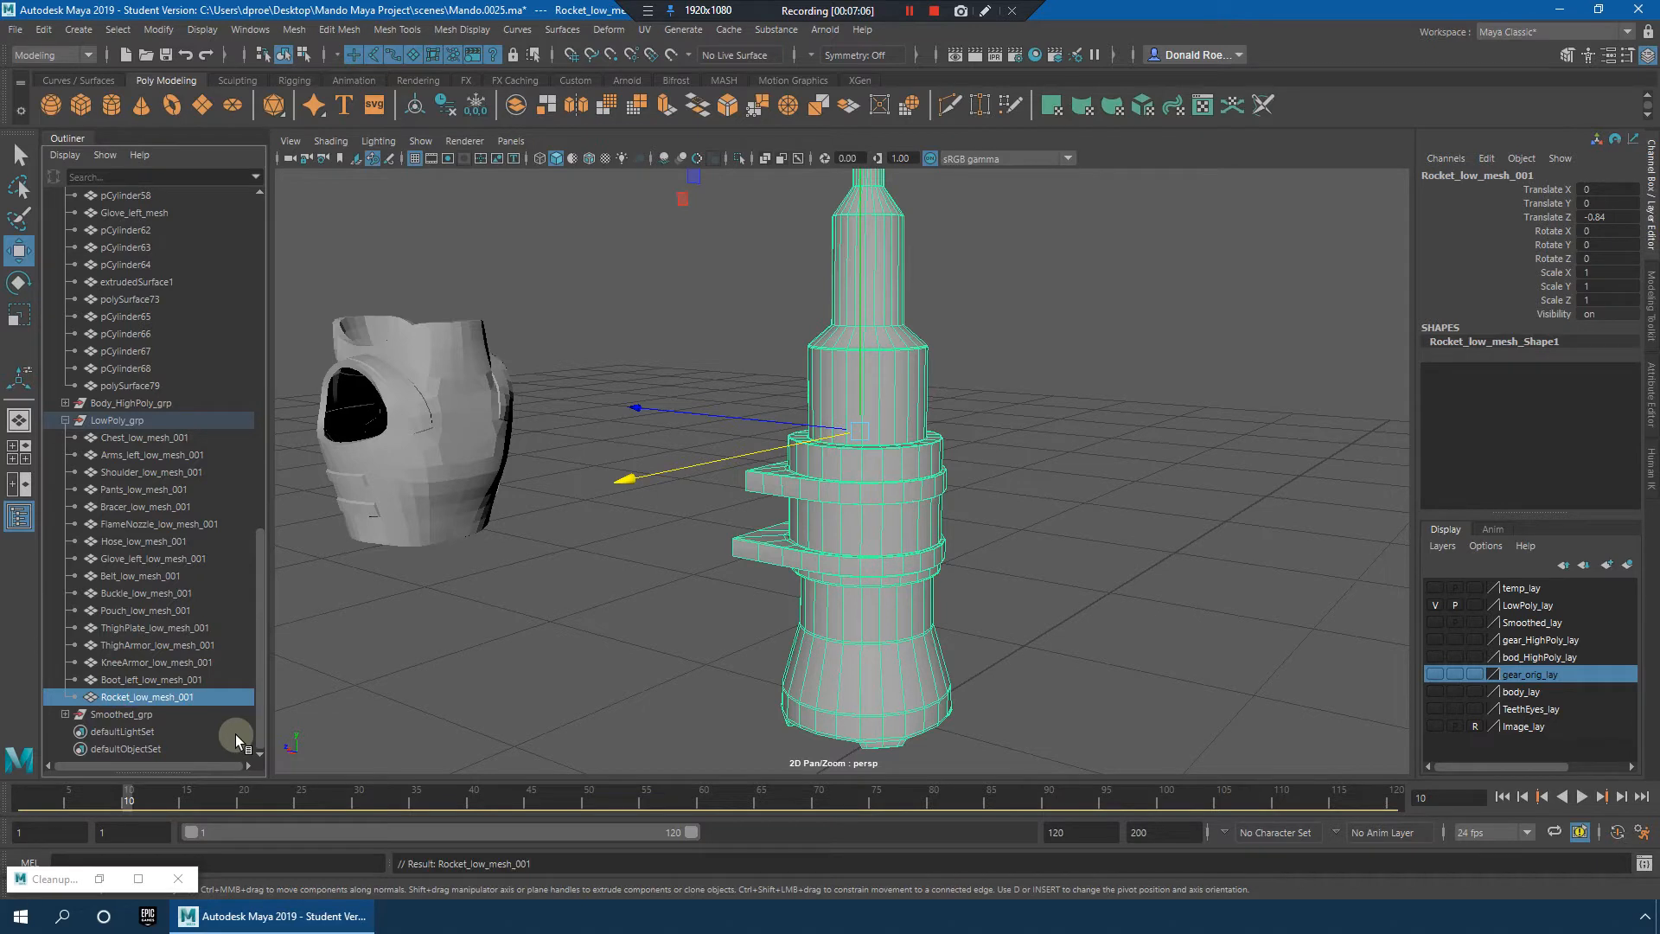
click(66, 421)
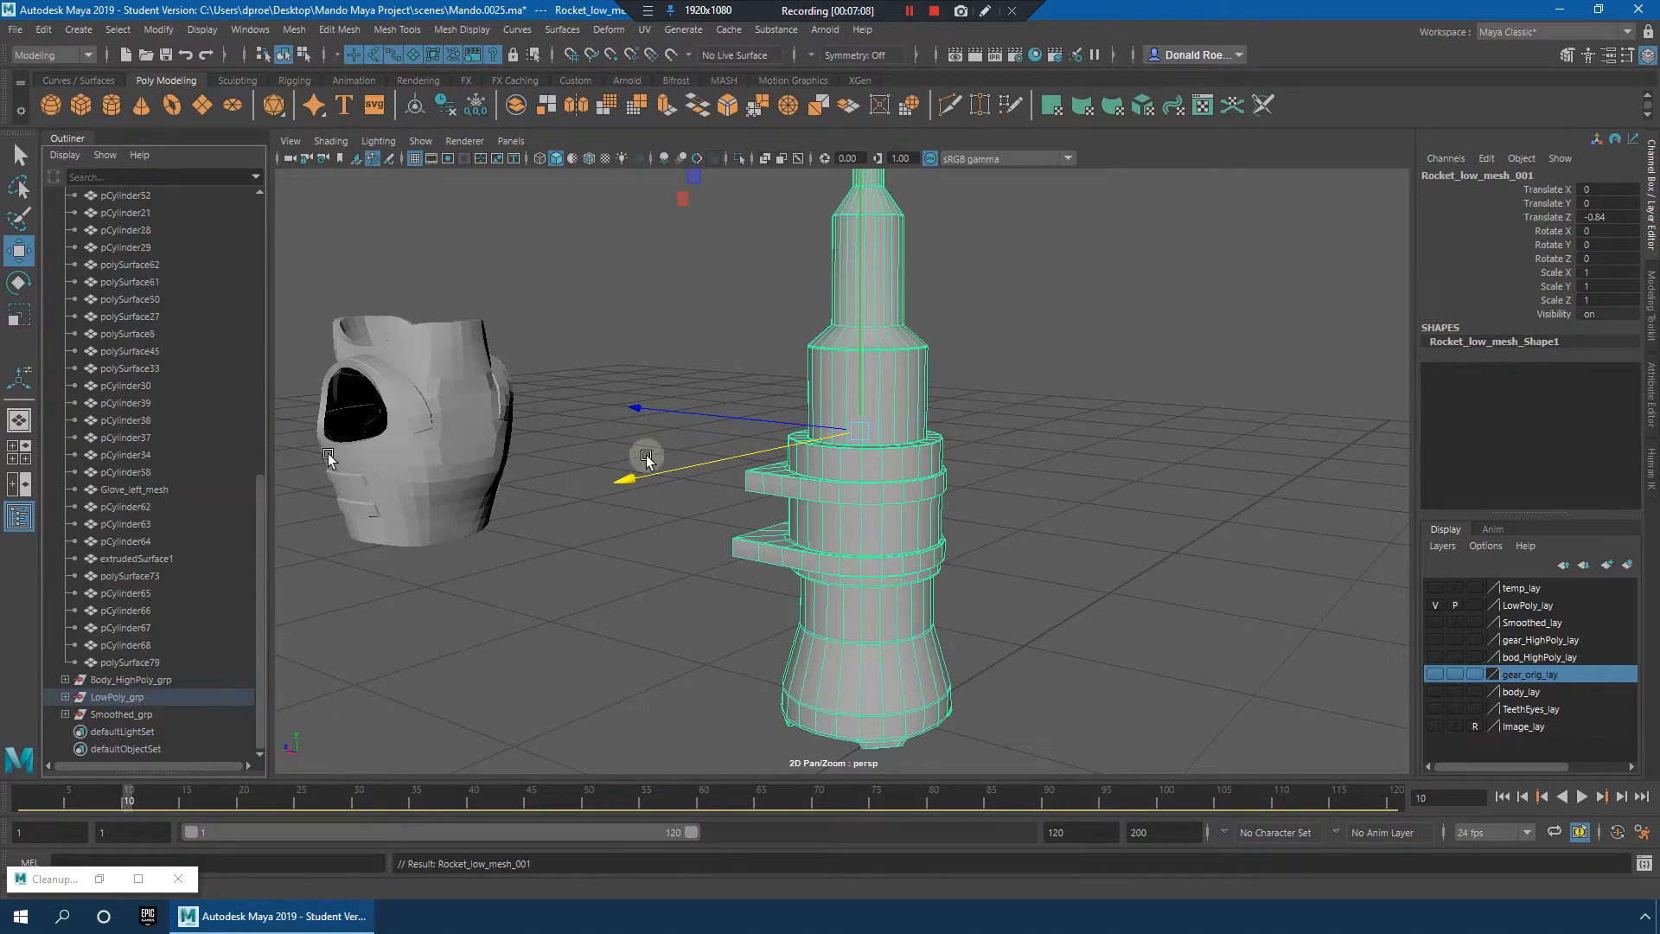
Step: Deselect the rocket and save the scene as a new incremental version, accepting the Student Version notice
click(1030, 429)
click(15, 29)
click(104, 135)
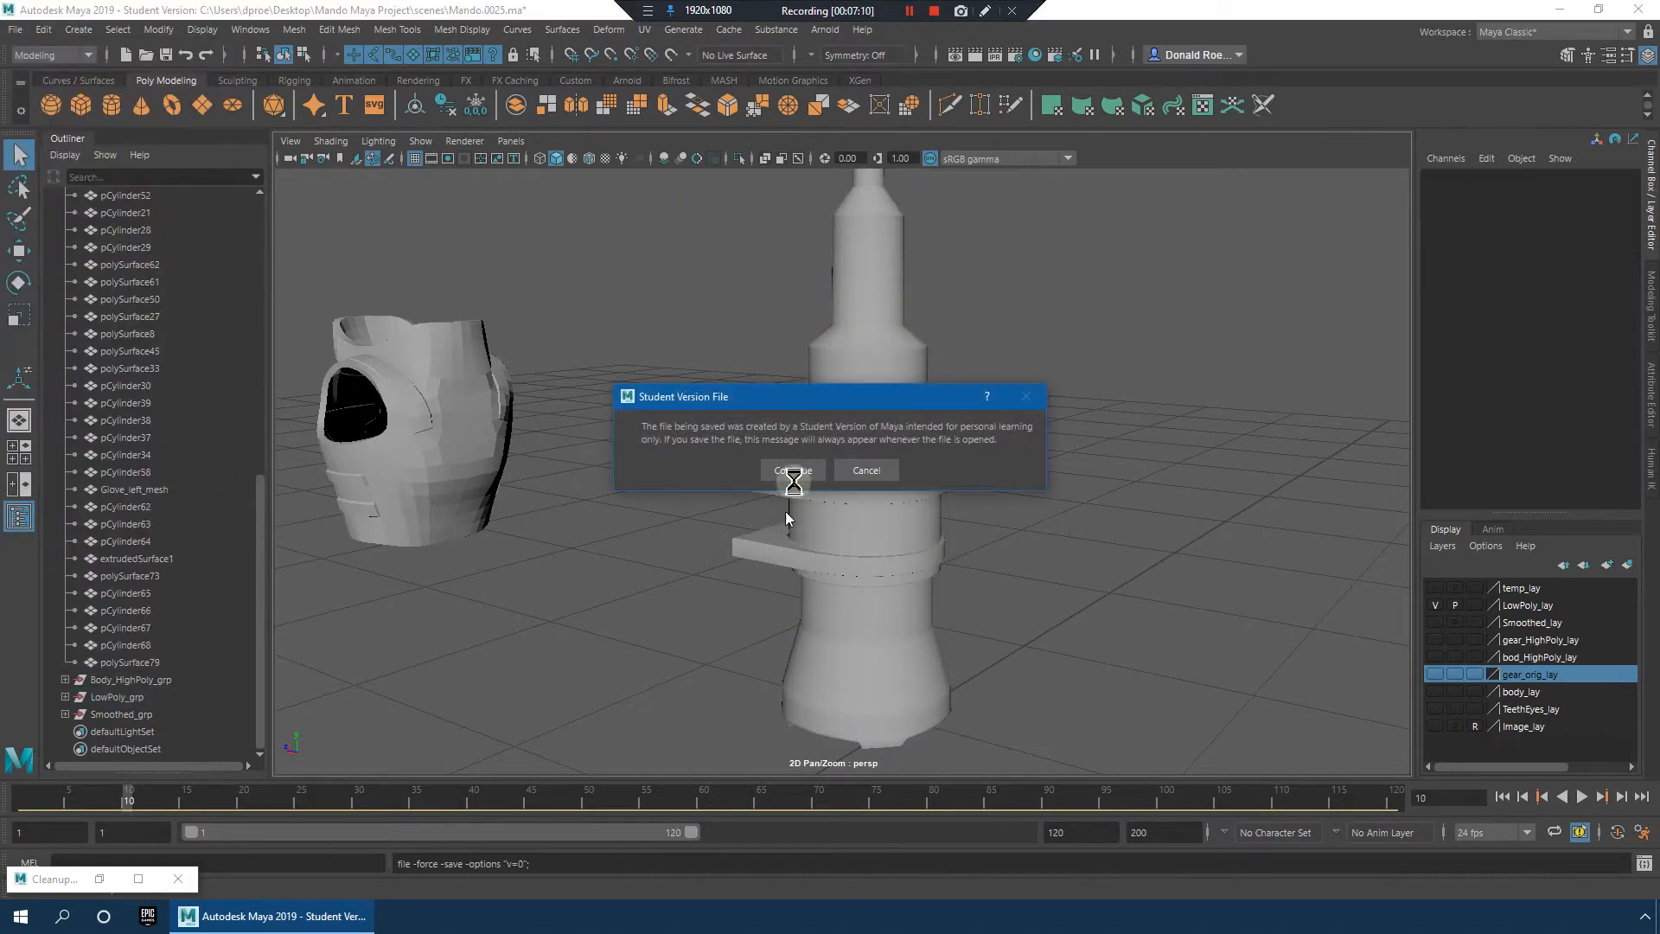
click(789, 473)
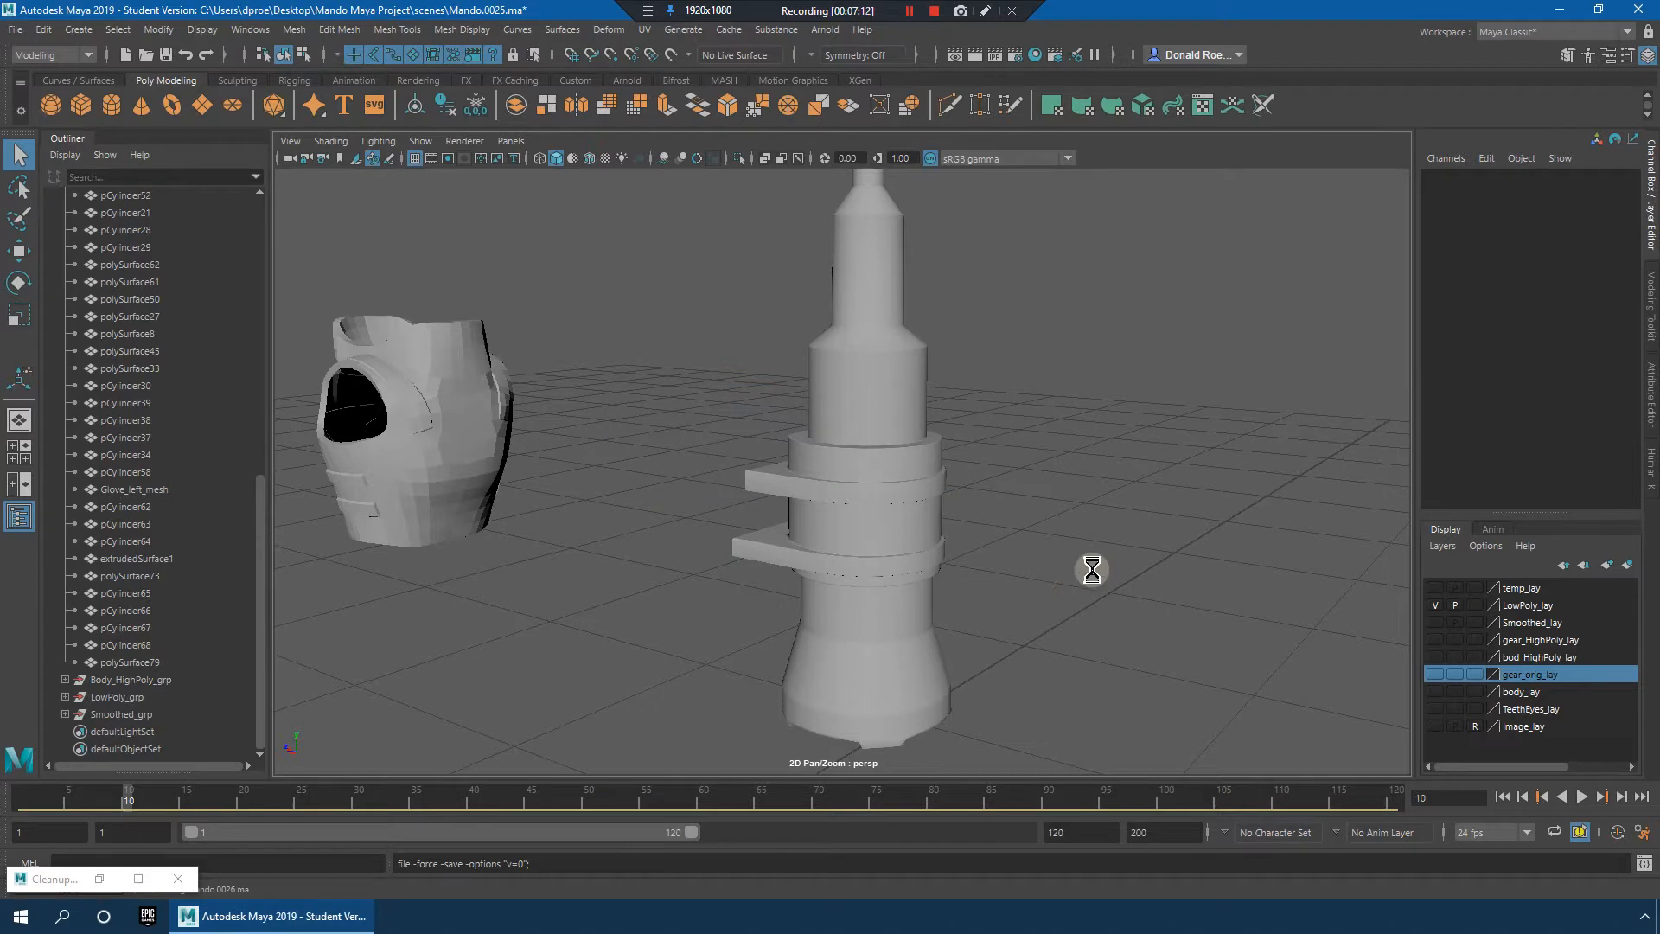
key(w)
Step: Hide LowPoly_lay and show gear_HighPoly_lay in its place
click(1436, 604)
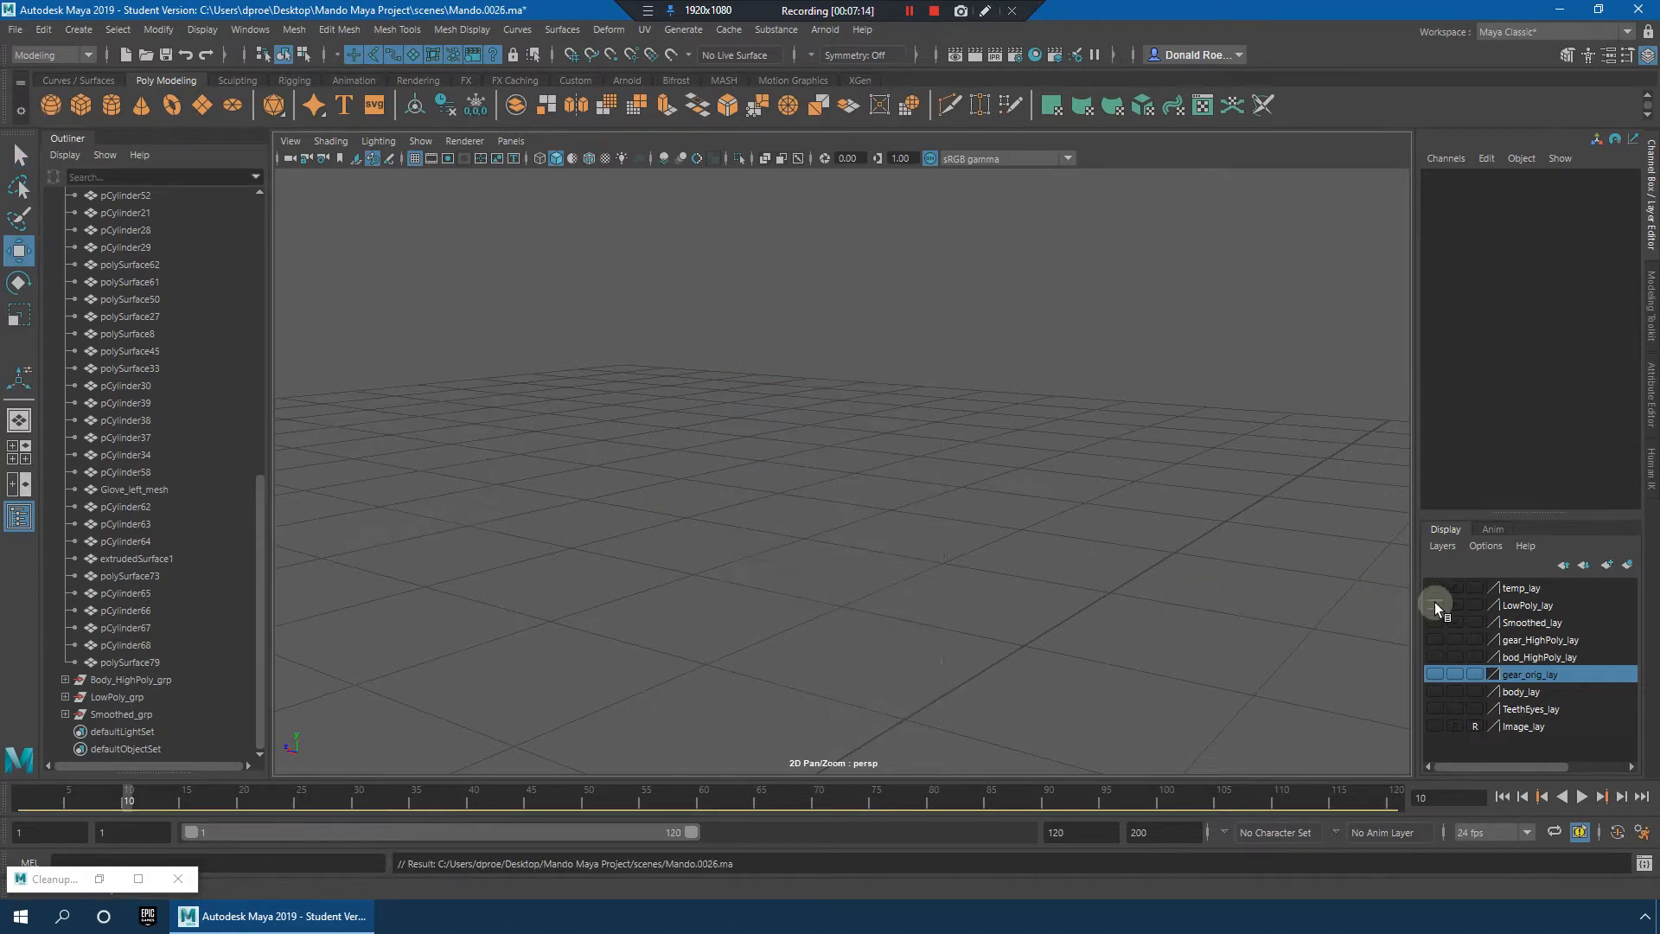
click(1436, 656)
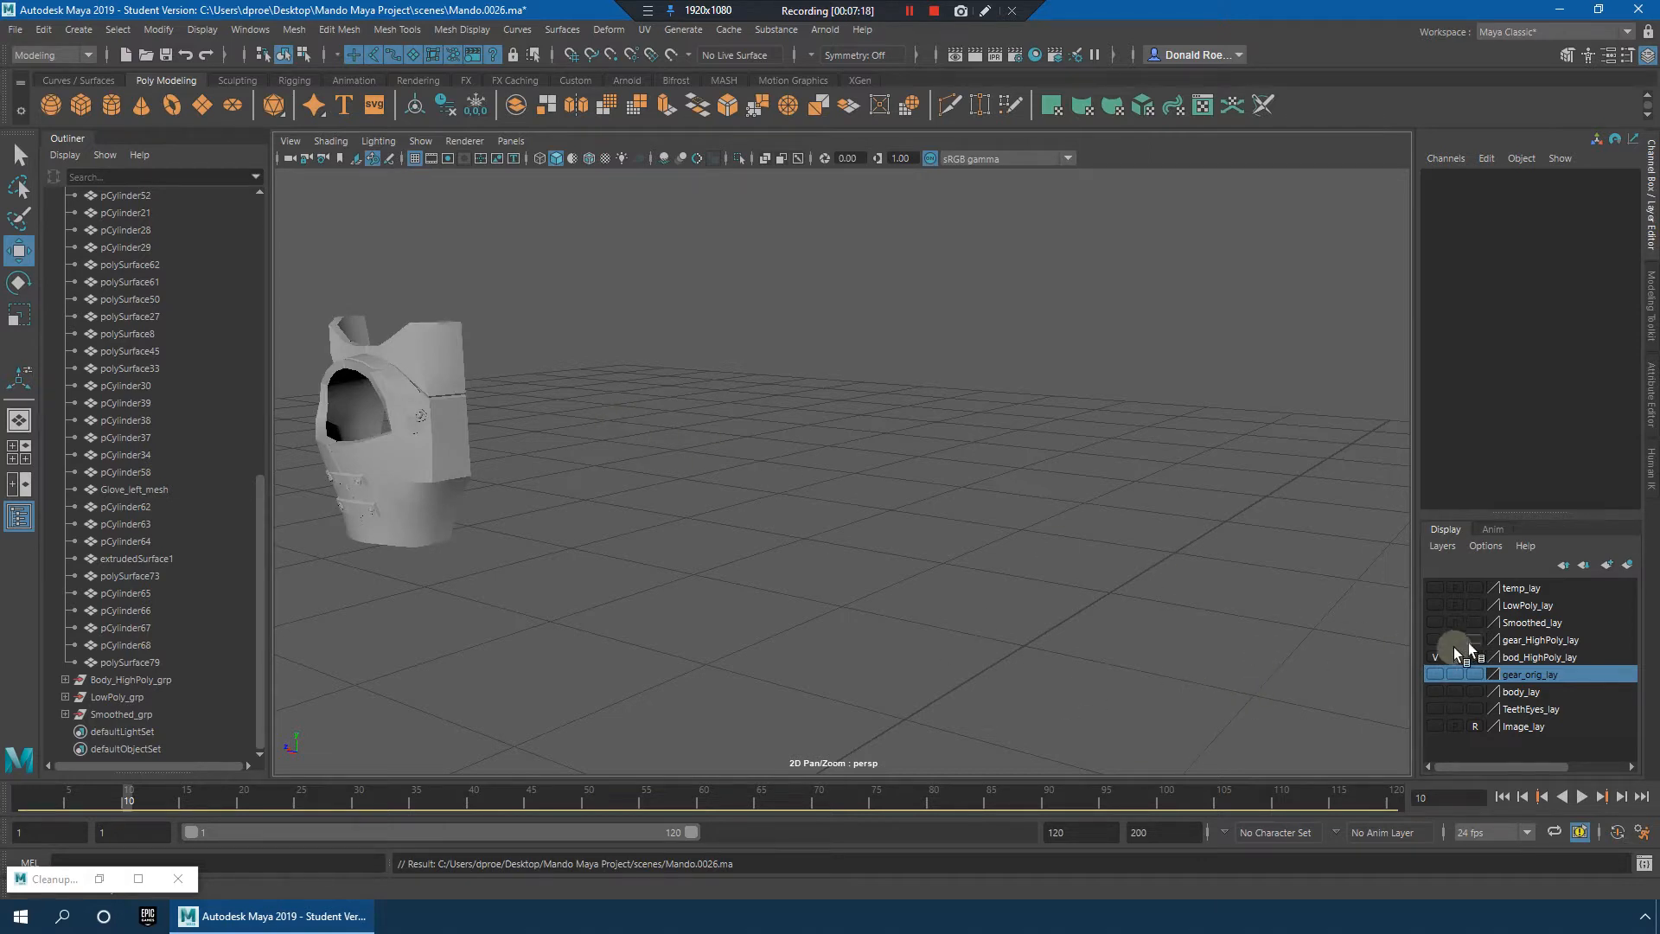
click(1436, 656)
click(1436, 638)
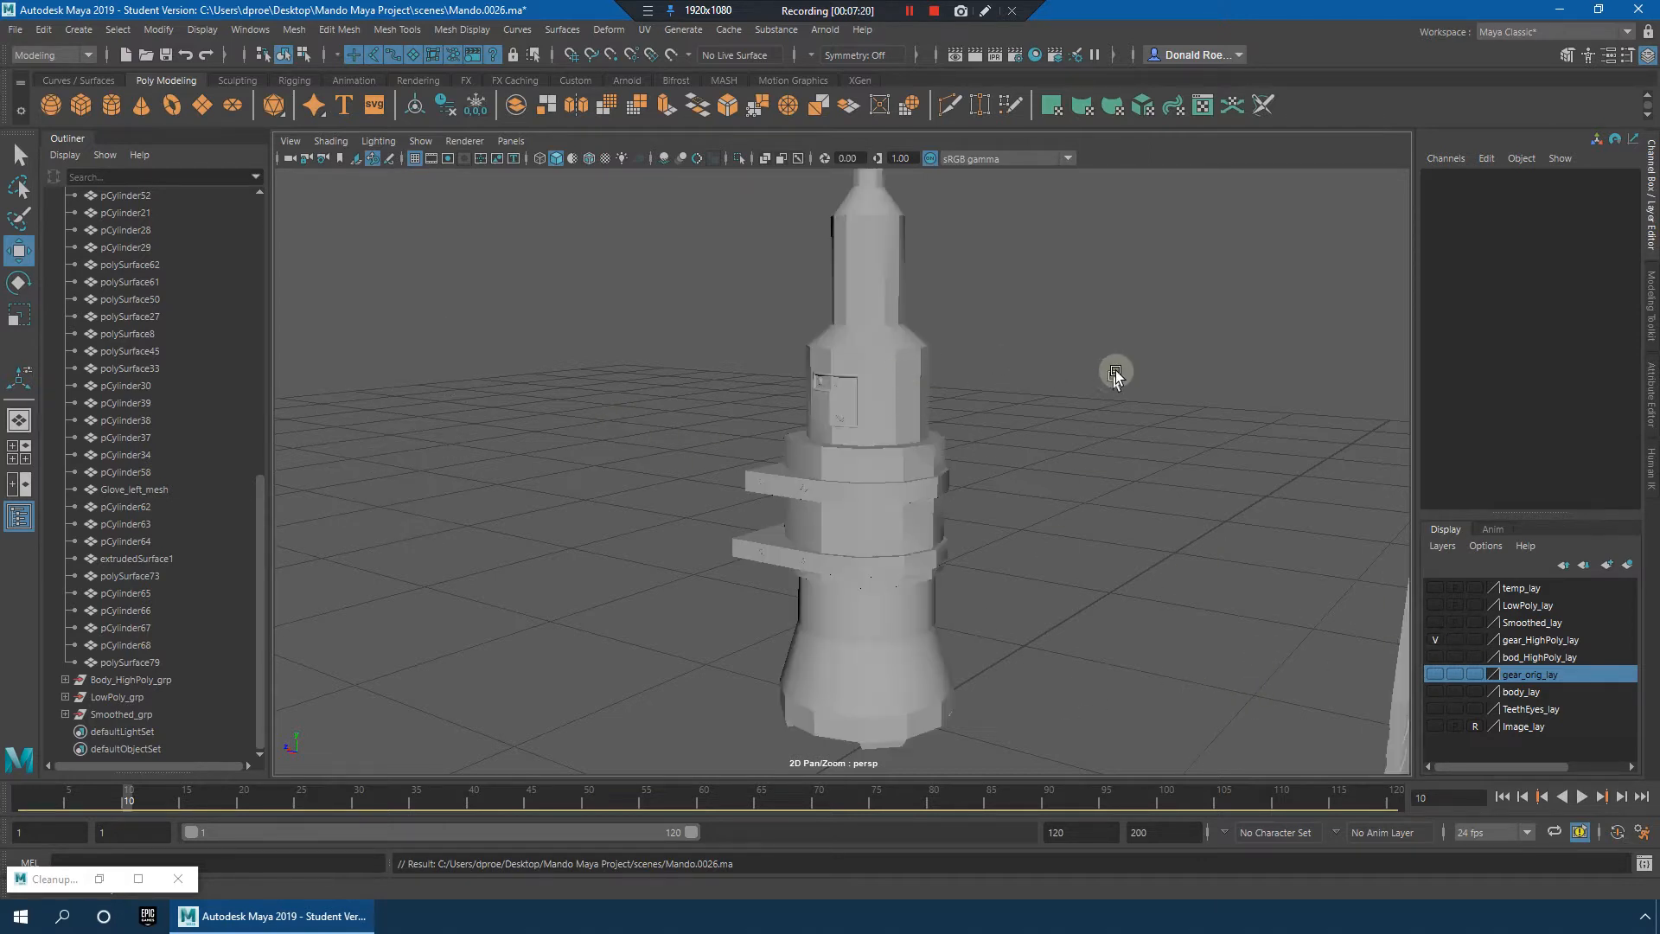
Step: Frame the high-poly helmet, turn off its smooth preview and display it in wireframe
alt+right_drag(1111, 370, 540, 251)
alt+middle_drag(694, 306, 735, 399)
mouse_move(783, 361)
mouse_down()
mouse_move(842, 397)
mouse_move(836, 412)
mouse_move(812, 337)
mouse_move(1067, 366)
mouse_move(923, 471)
mouse_move(993, 481)
mouse_move(879, 482)
mouse_move(1001, 503)
mouse_up()
key(f)
click(951, 438)
scroll(938, 472, up, 3)
key(4)
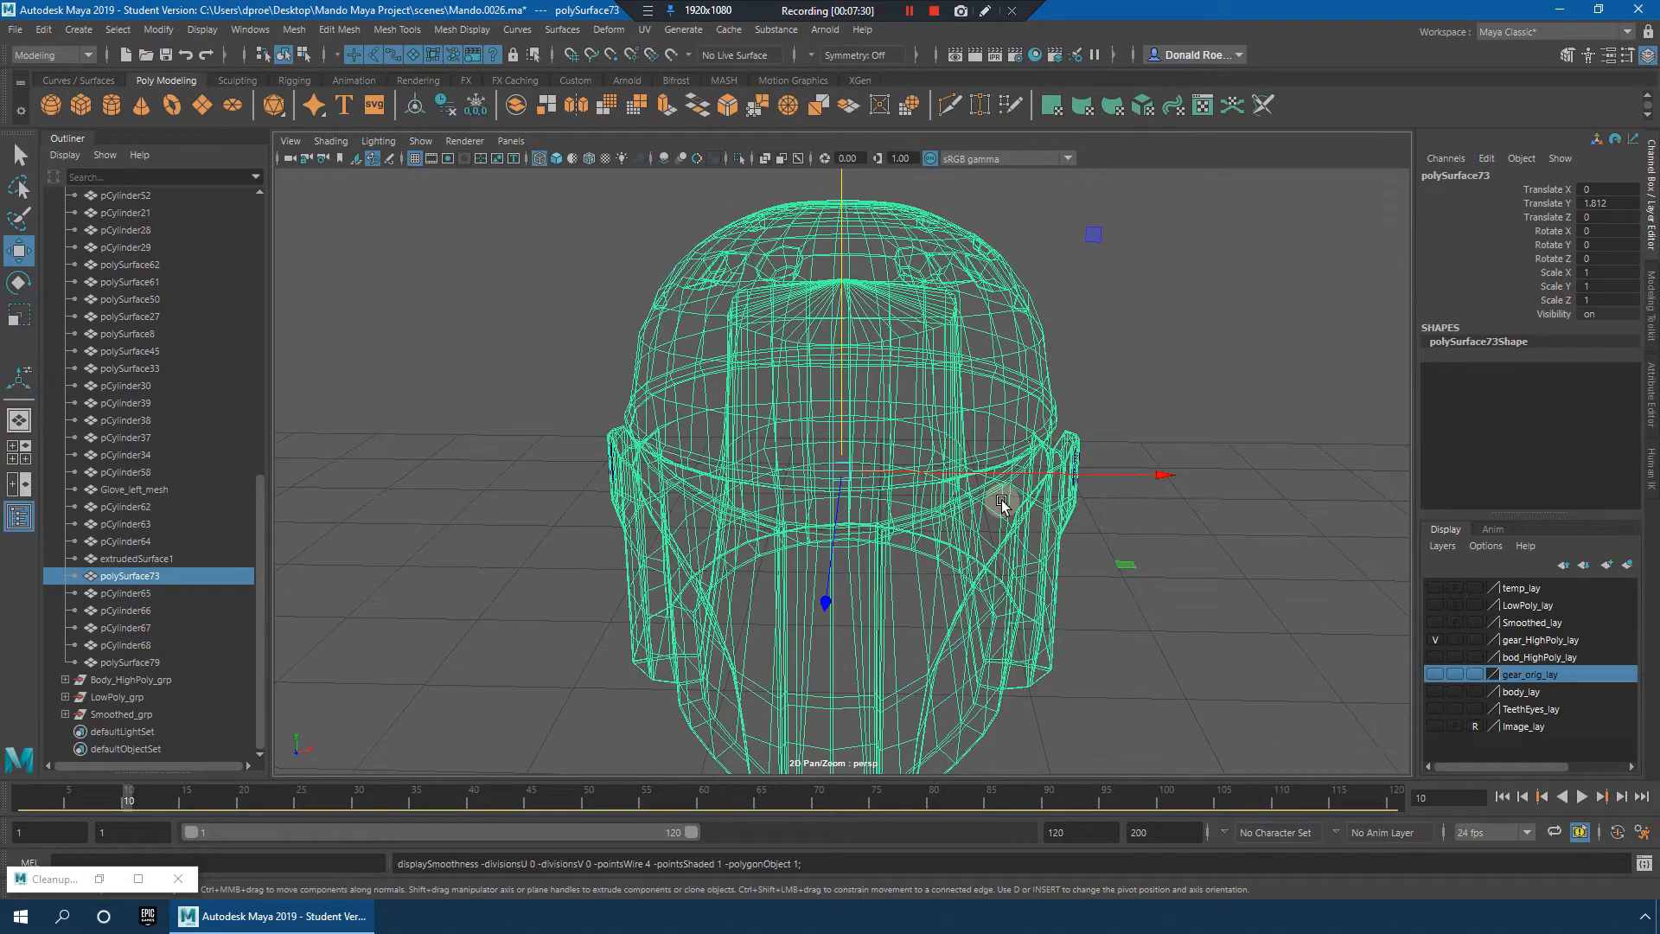
click(1435, 640)
click(1435, 639)
Step: Duplicate all the helmet pieces, move the copies into Smoothed_grp and collapse Gear_HighPoly_grp
alt+drag(1097, 541, 715, 374)
drag(585, 267, 950, 548)
key(ctrl+d)
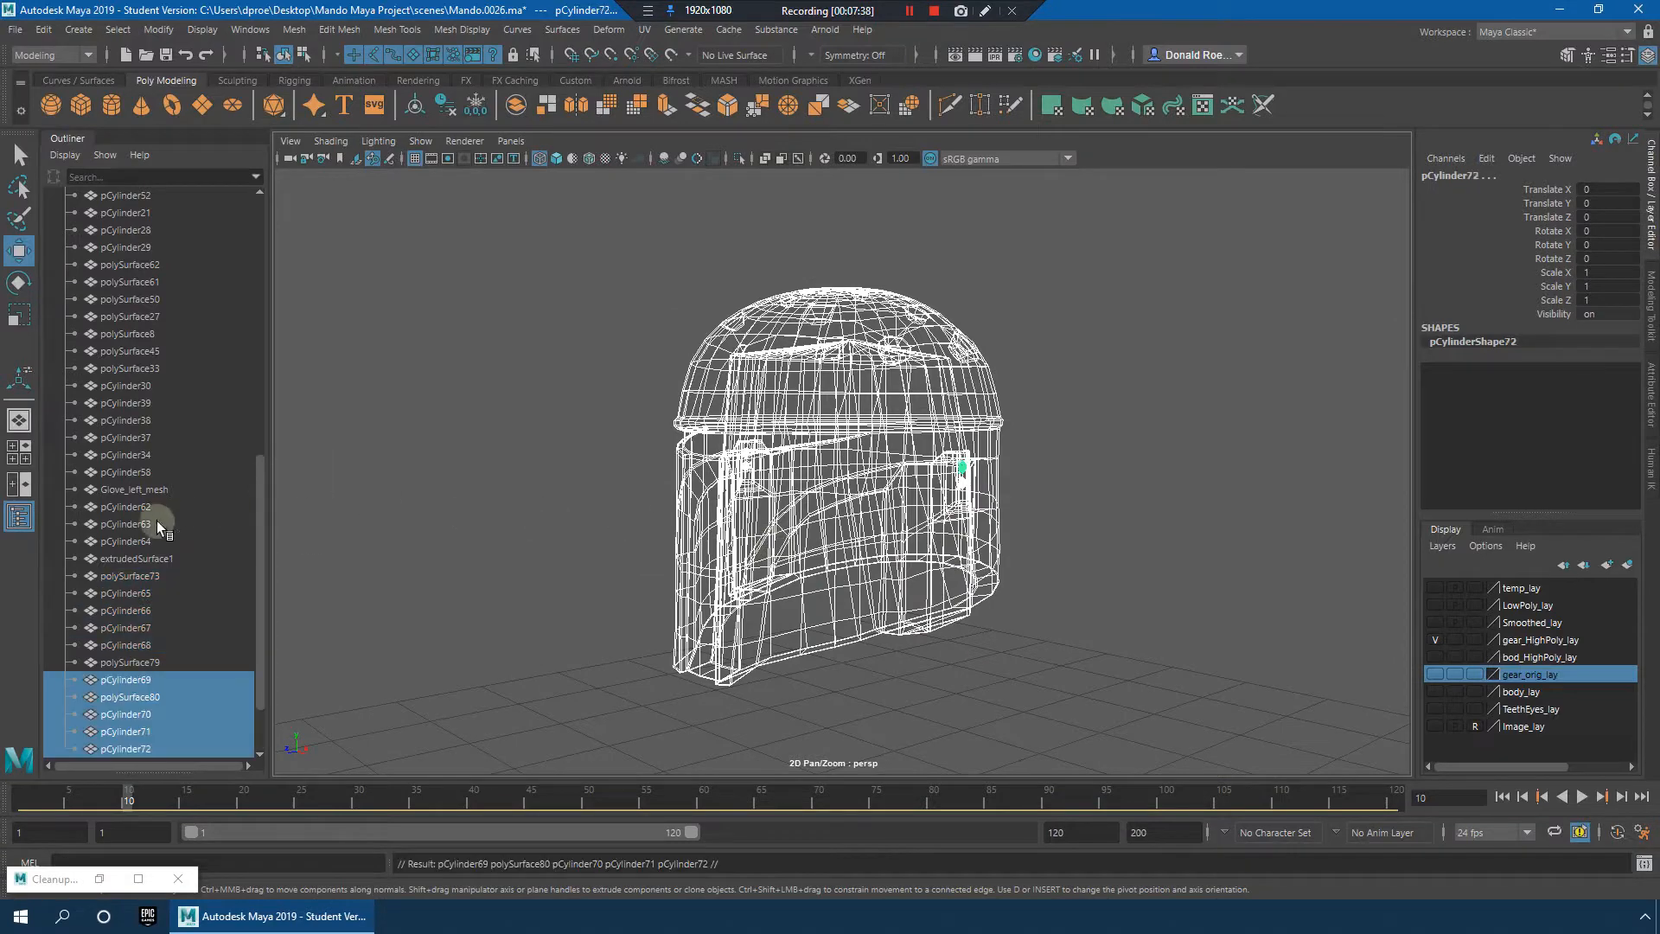
drag(126, 595, 117, 714)
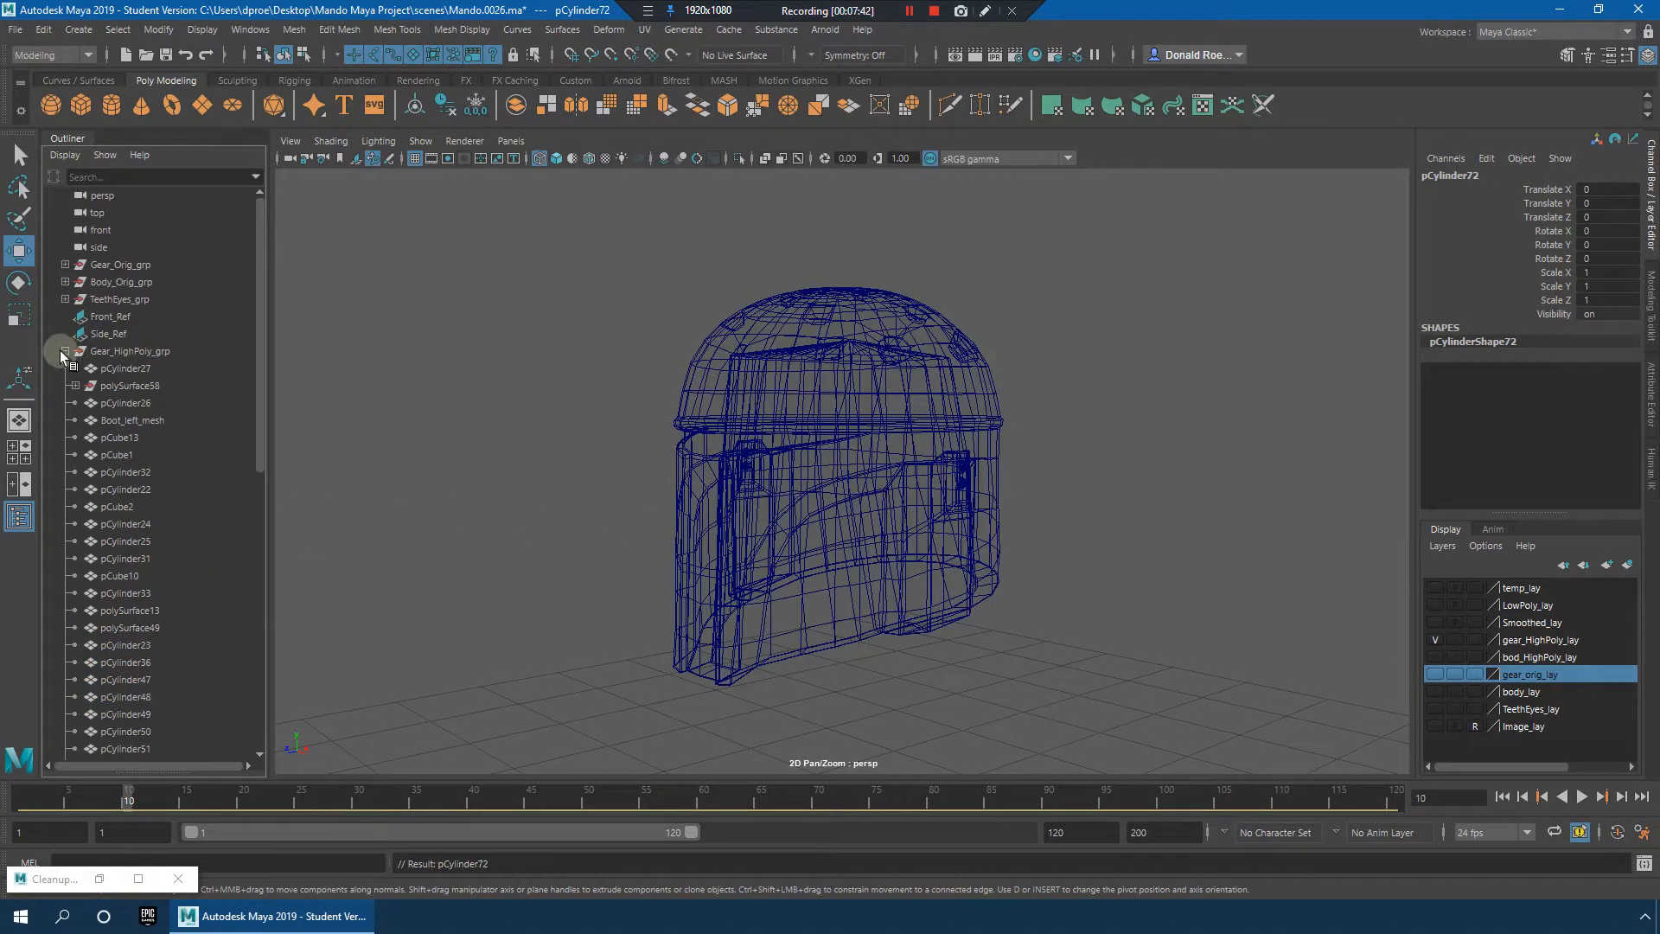
click(64, 350)
Step: Hide gear_HighPoly_lay, show Smoothed_lay and switch the duplicated helmet to shaded display
click(1435, 639)
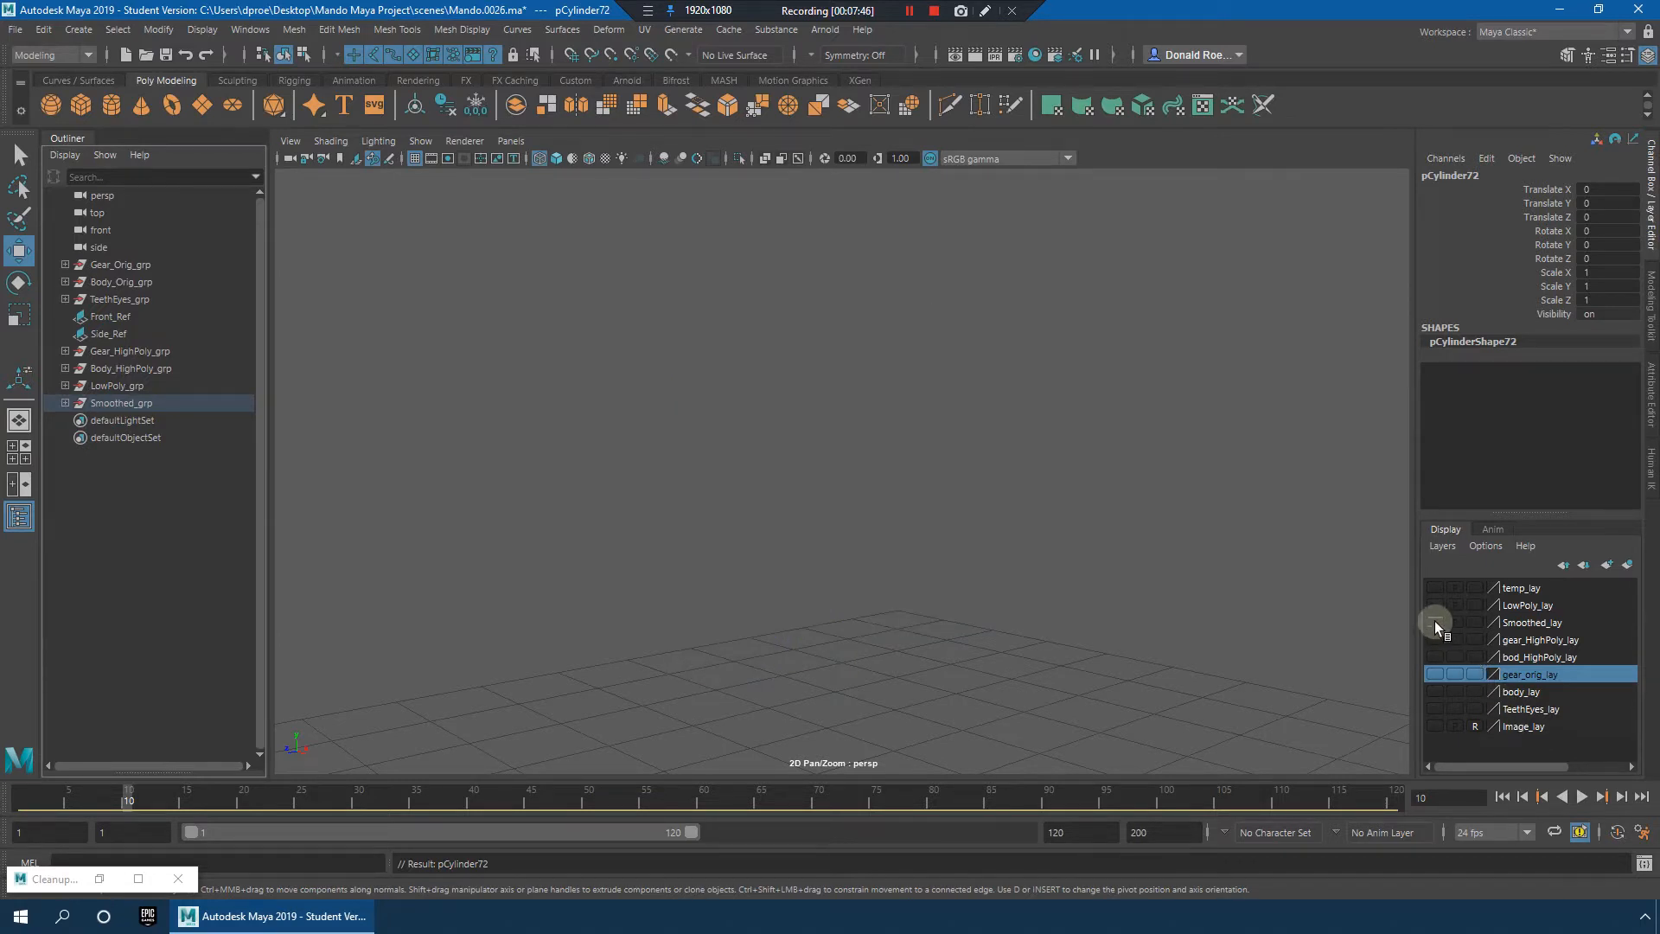
click(1434, 621)
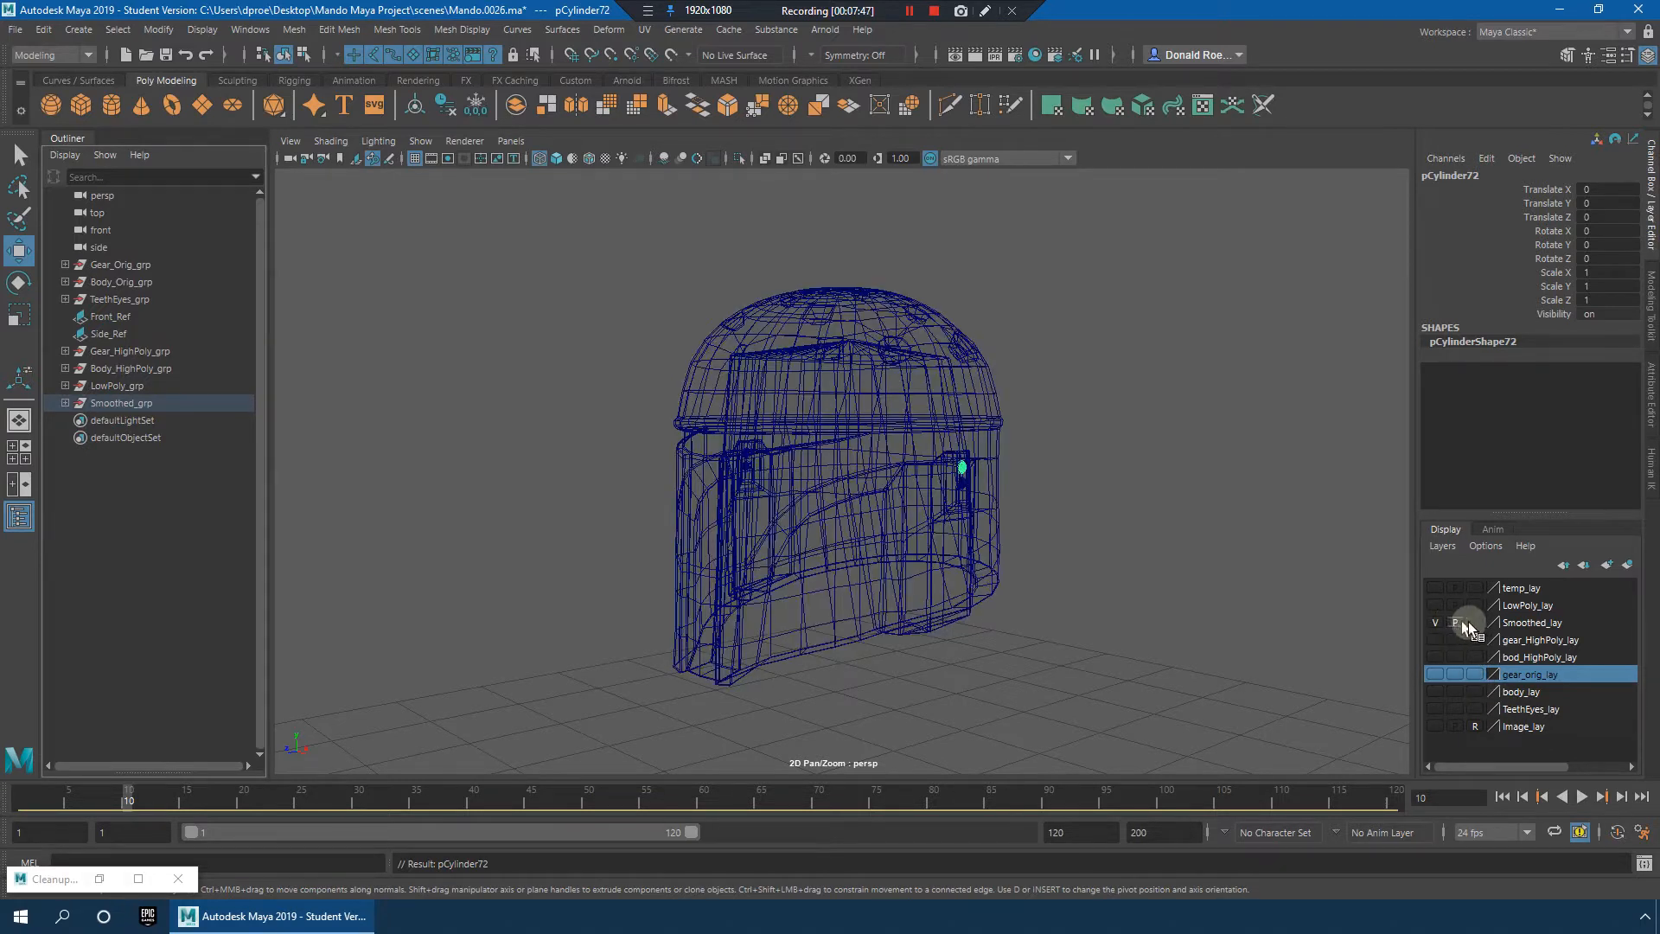
click(1525, 623)
scroll(1054, 436, up, 5)
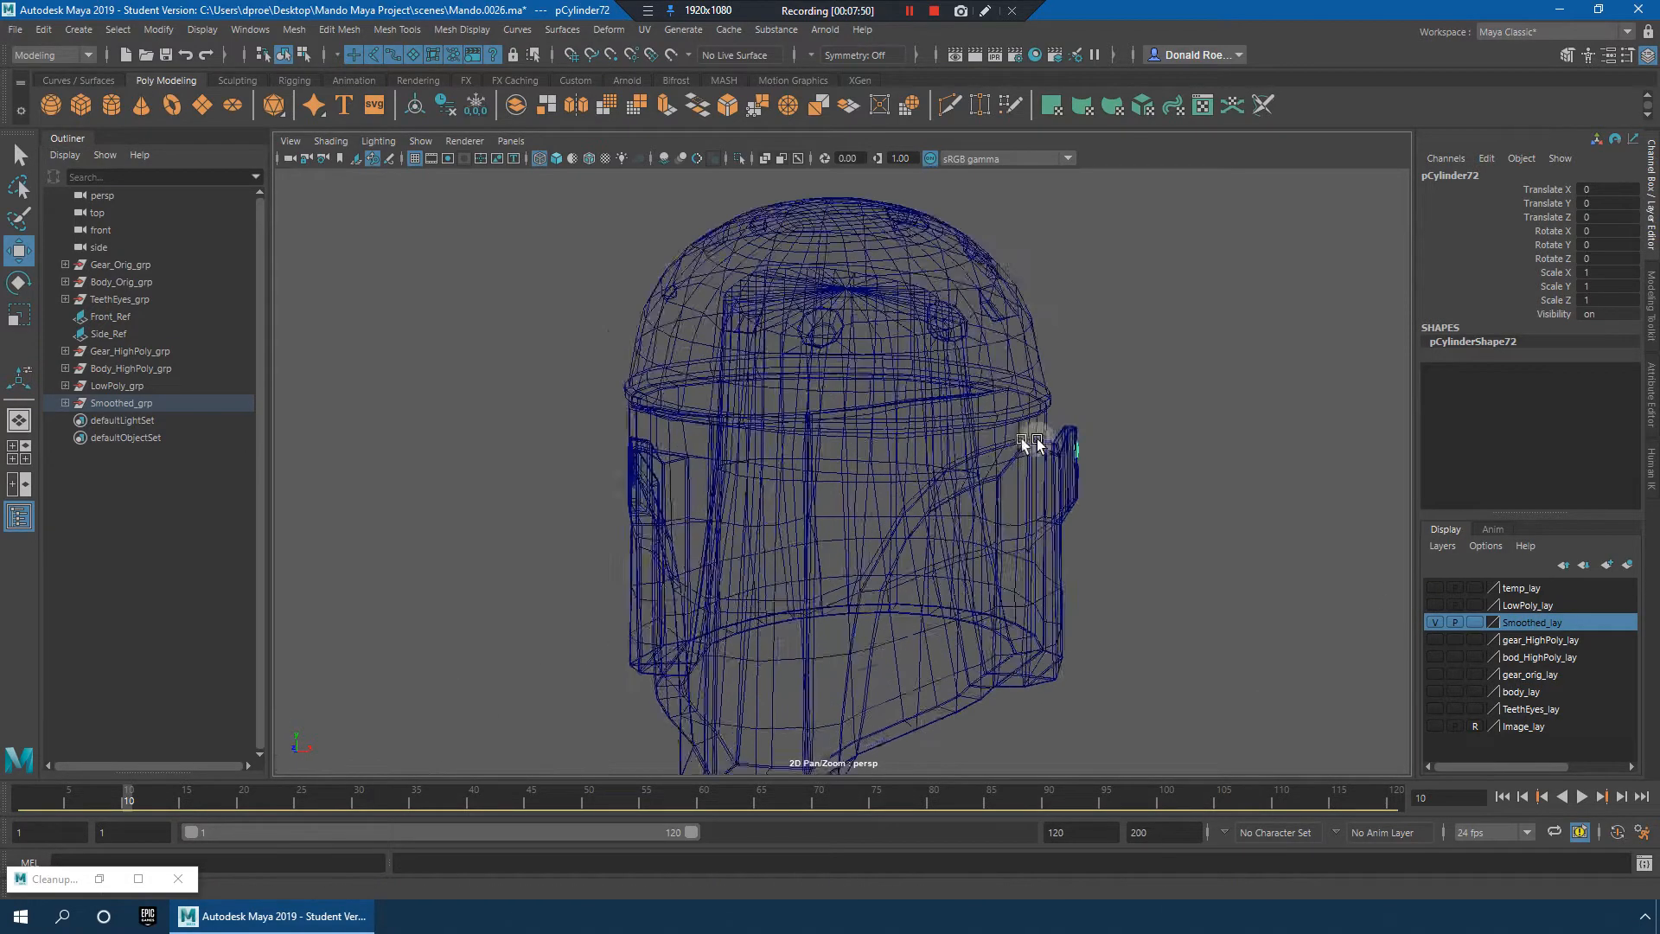
alt+drag(1036, 439, 956, 444)
key(5)
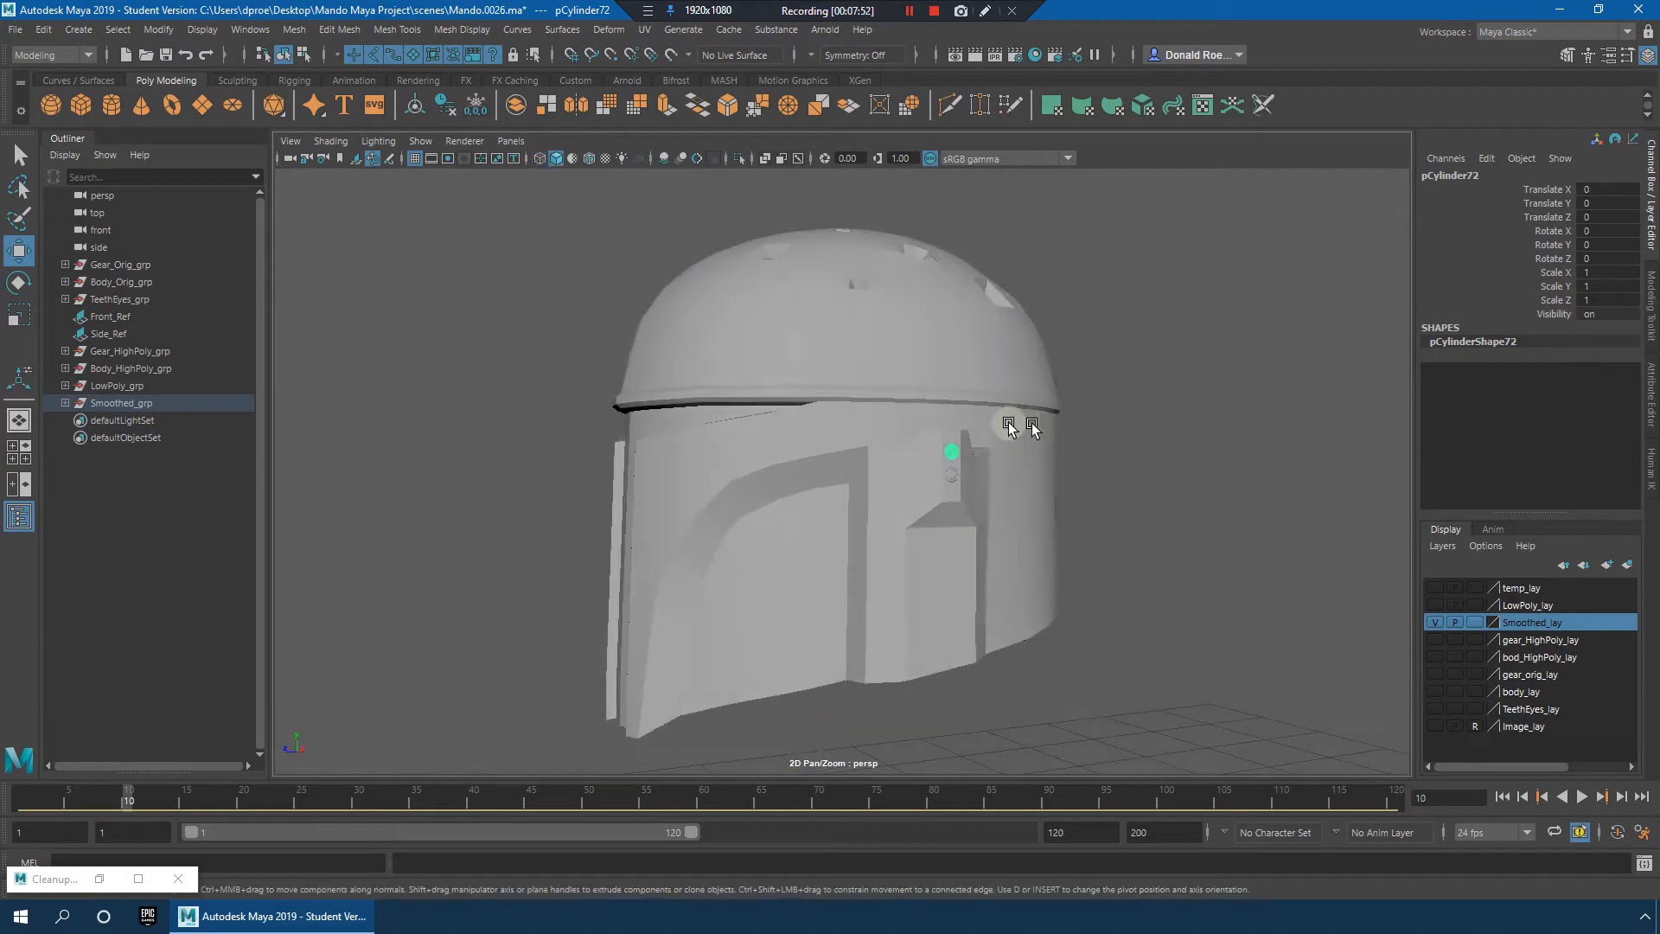
scroll(1030, 423, down, 3)
Step: Select all the duplicated helmet pieces with smooth preview off and combine them into one mesh
drag(580, 272, 1189, 726)
key(1)
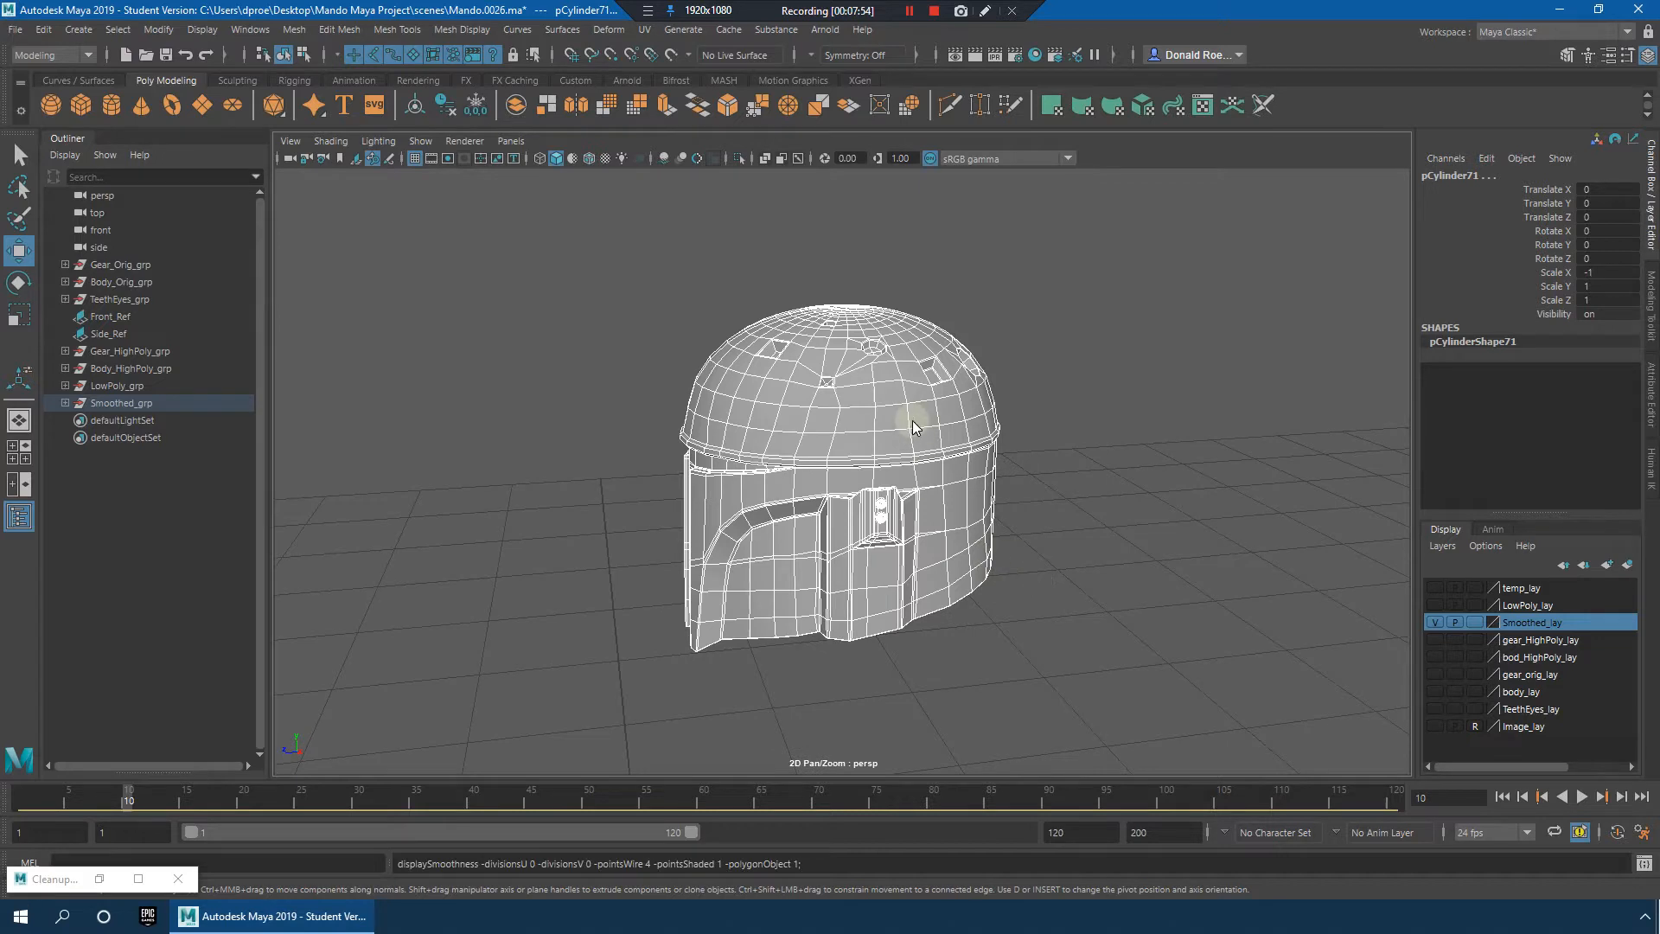
shift+right_drag(911, 420, 927, 636)
shift+right_drag(914, 714, 915, 733)
Step: Apply Smooth to the combined helmet twice, with 1 division each time
right_click(931, 385)
right_drag(931, 385, 906, 452)
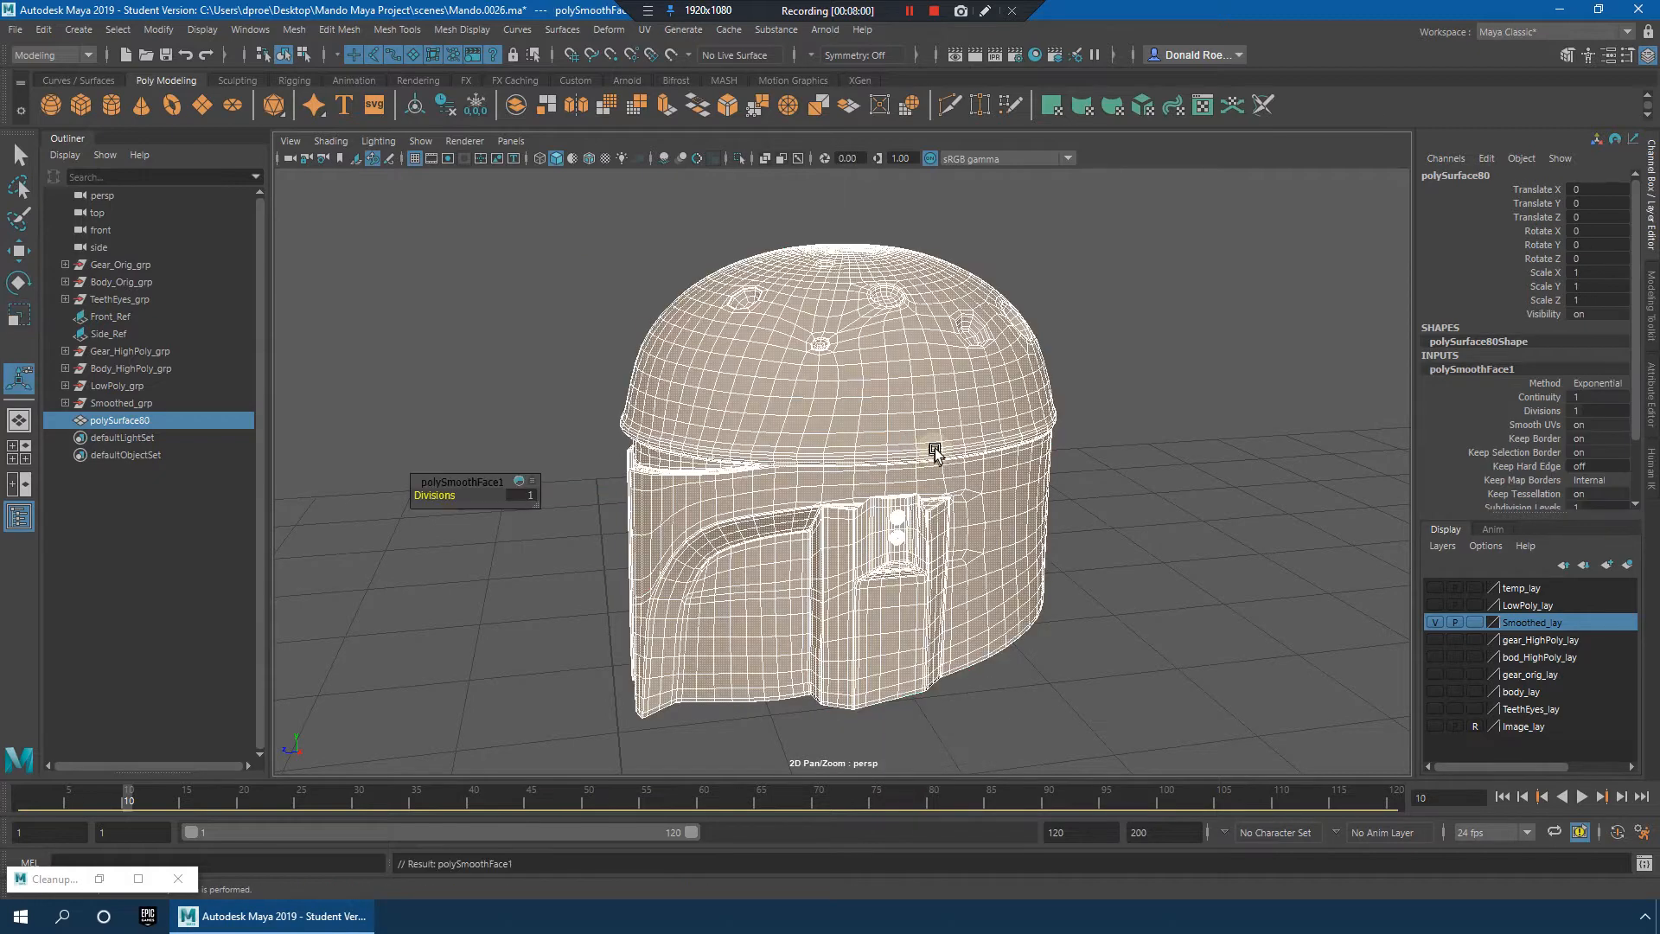
middle_drag(936, 448, 1178, 468)
click(1177, 468)
Step: Inspect the smoothed helmet's surface and wireframe density from the side and the front
alt+drag(1037, 474, 918, 426)
click(998, 484)
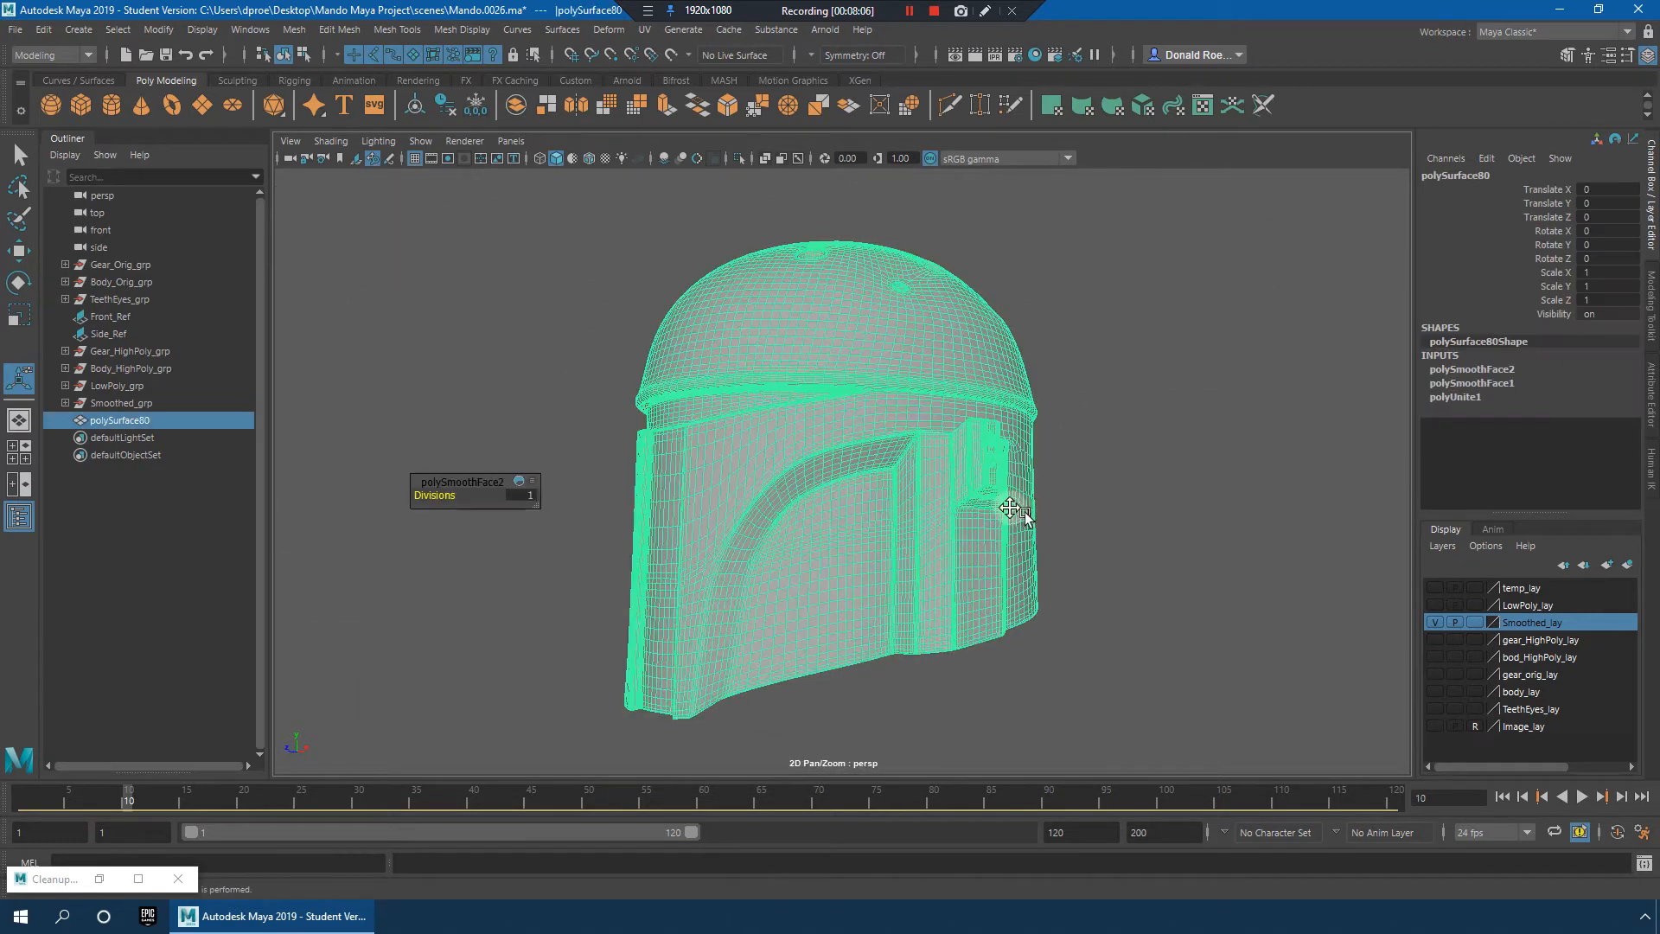
alt+right_drag(1011, 511, 1222, 513)
click(1089, 529)
alt+drag(1091, 532, 1198, 536)
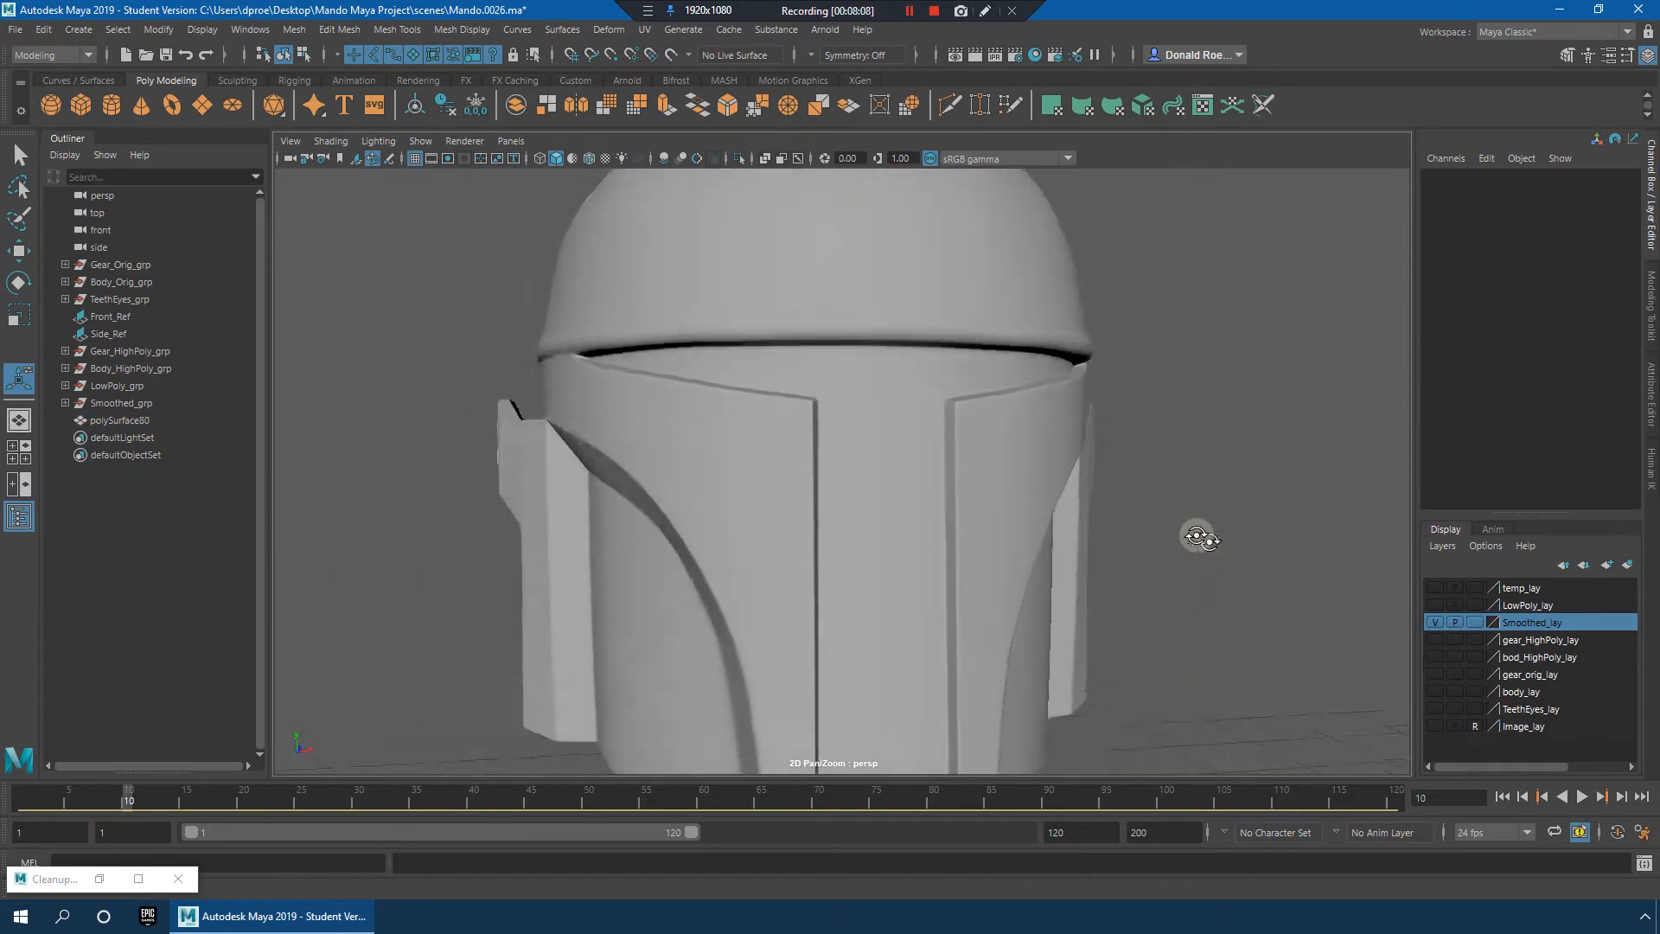
alt+right_drag(1208, 540, 1094, 523)
alt+drag(1094, 523, 1056, 553)
click(827, 463)
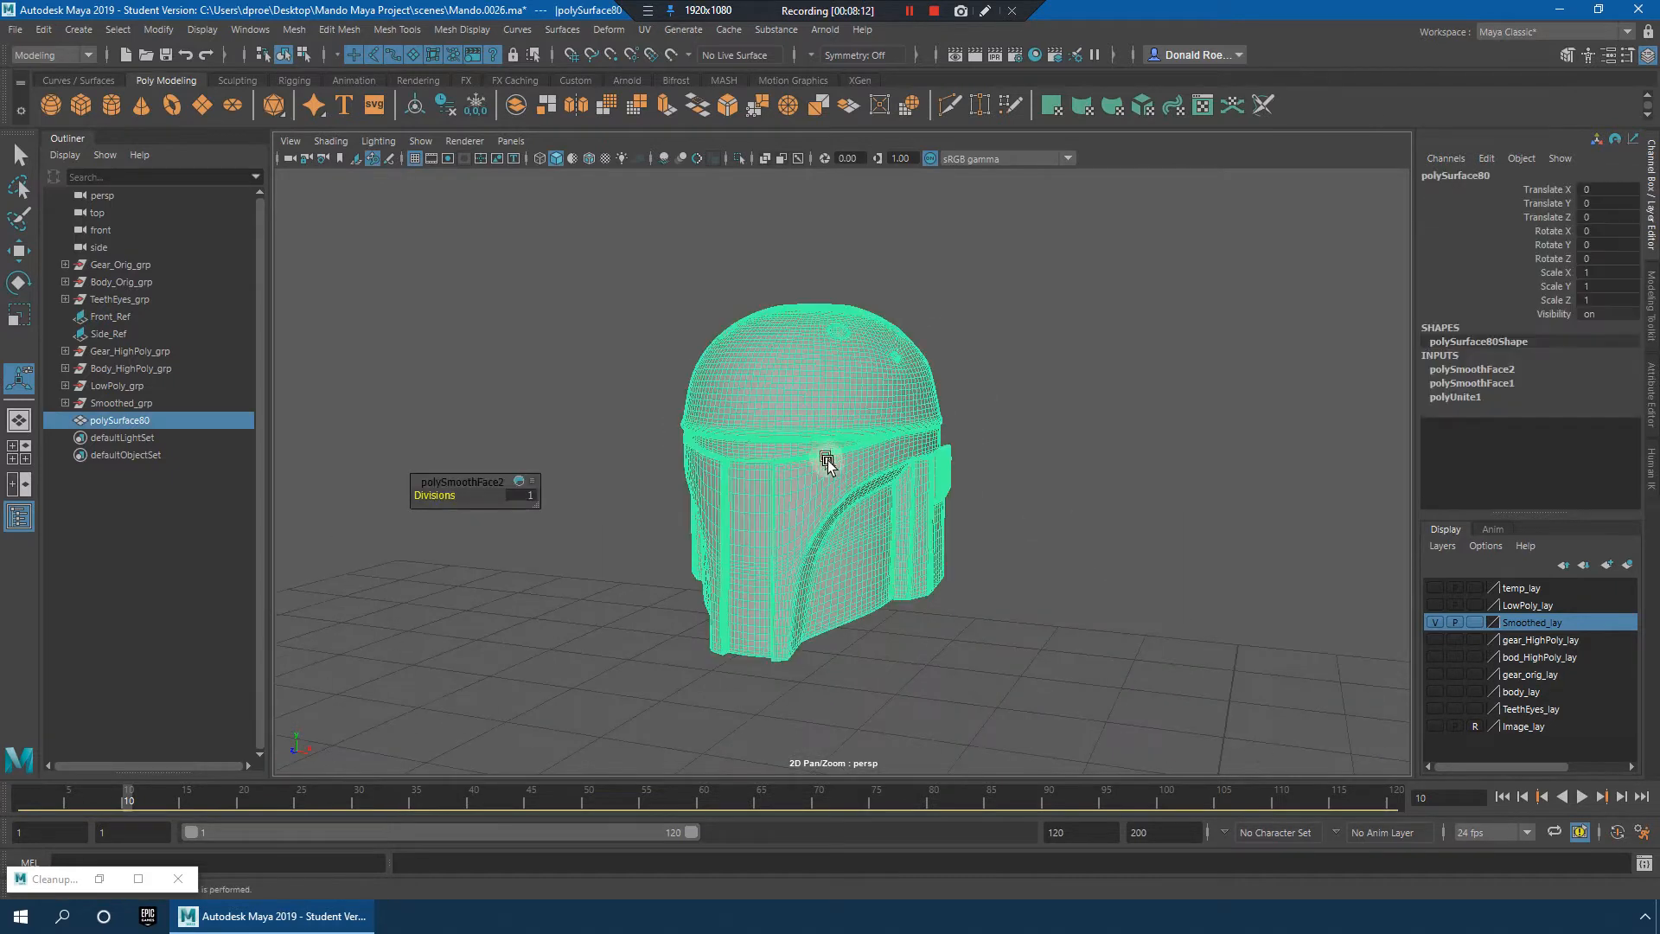
Step: Delete the construction history of the combined, smoothed helmet mesh and rename it Helmet_smoothed_grp
alt+drag(869, 491, 941, 500)
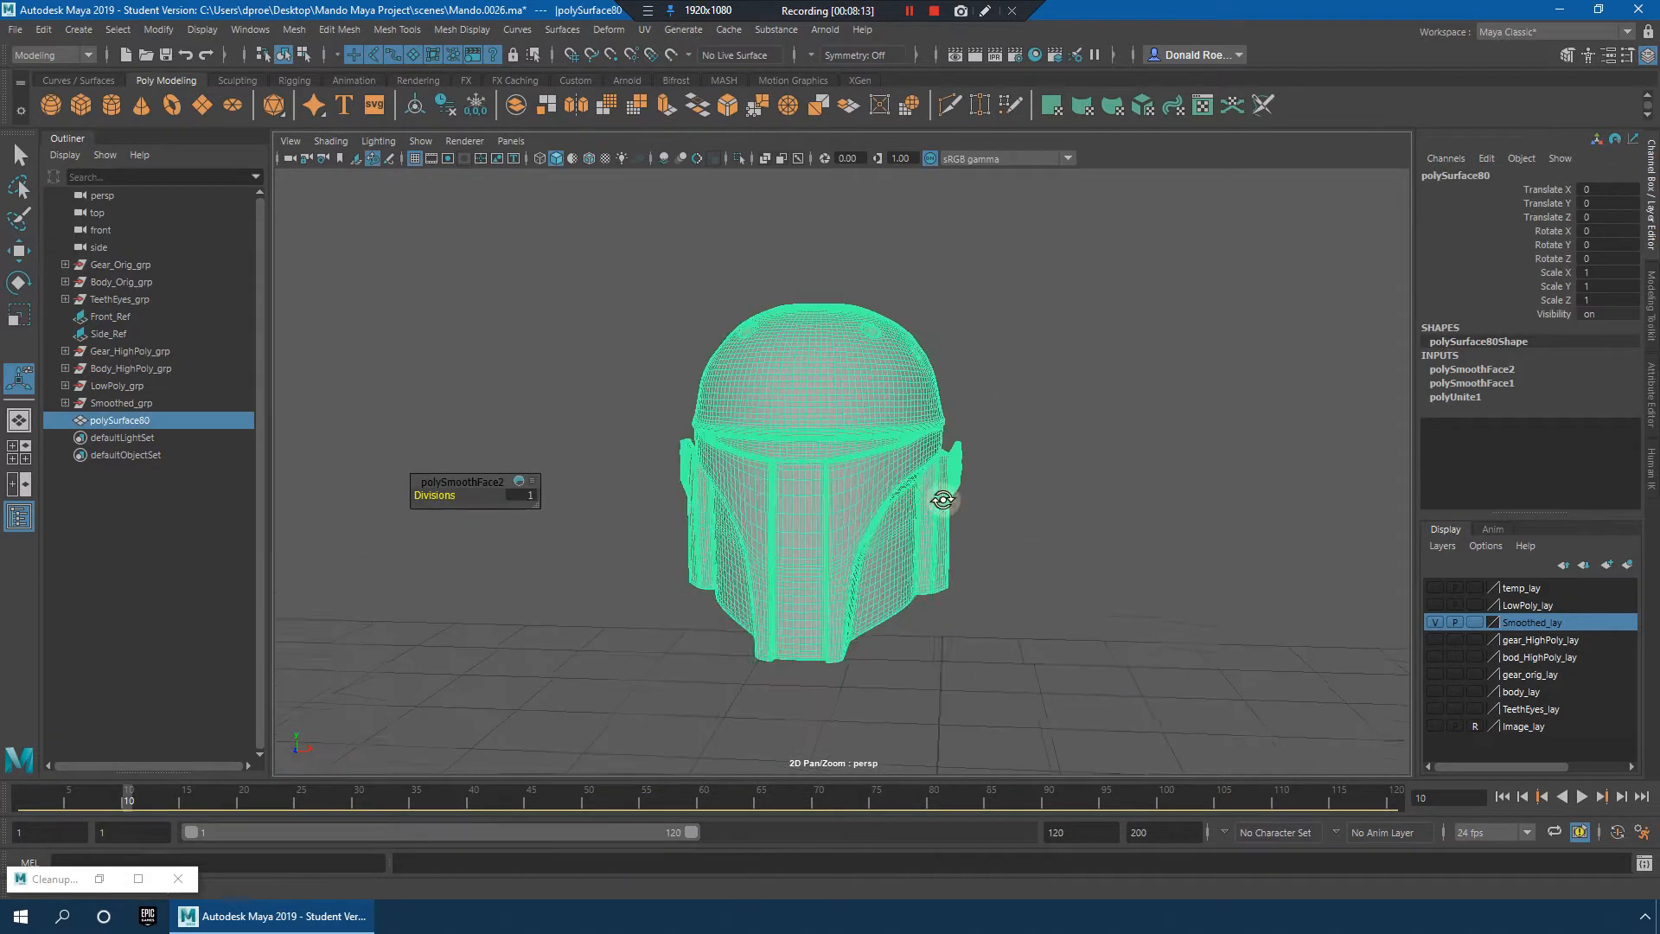
click(43, 30)
mouse_move(152, 252)
click(292, 267)
double_click(126, 417)
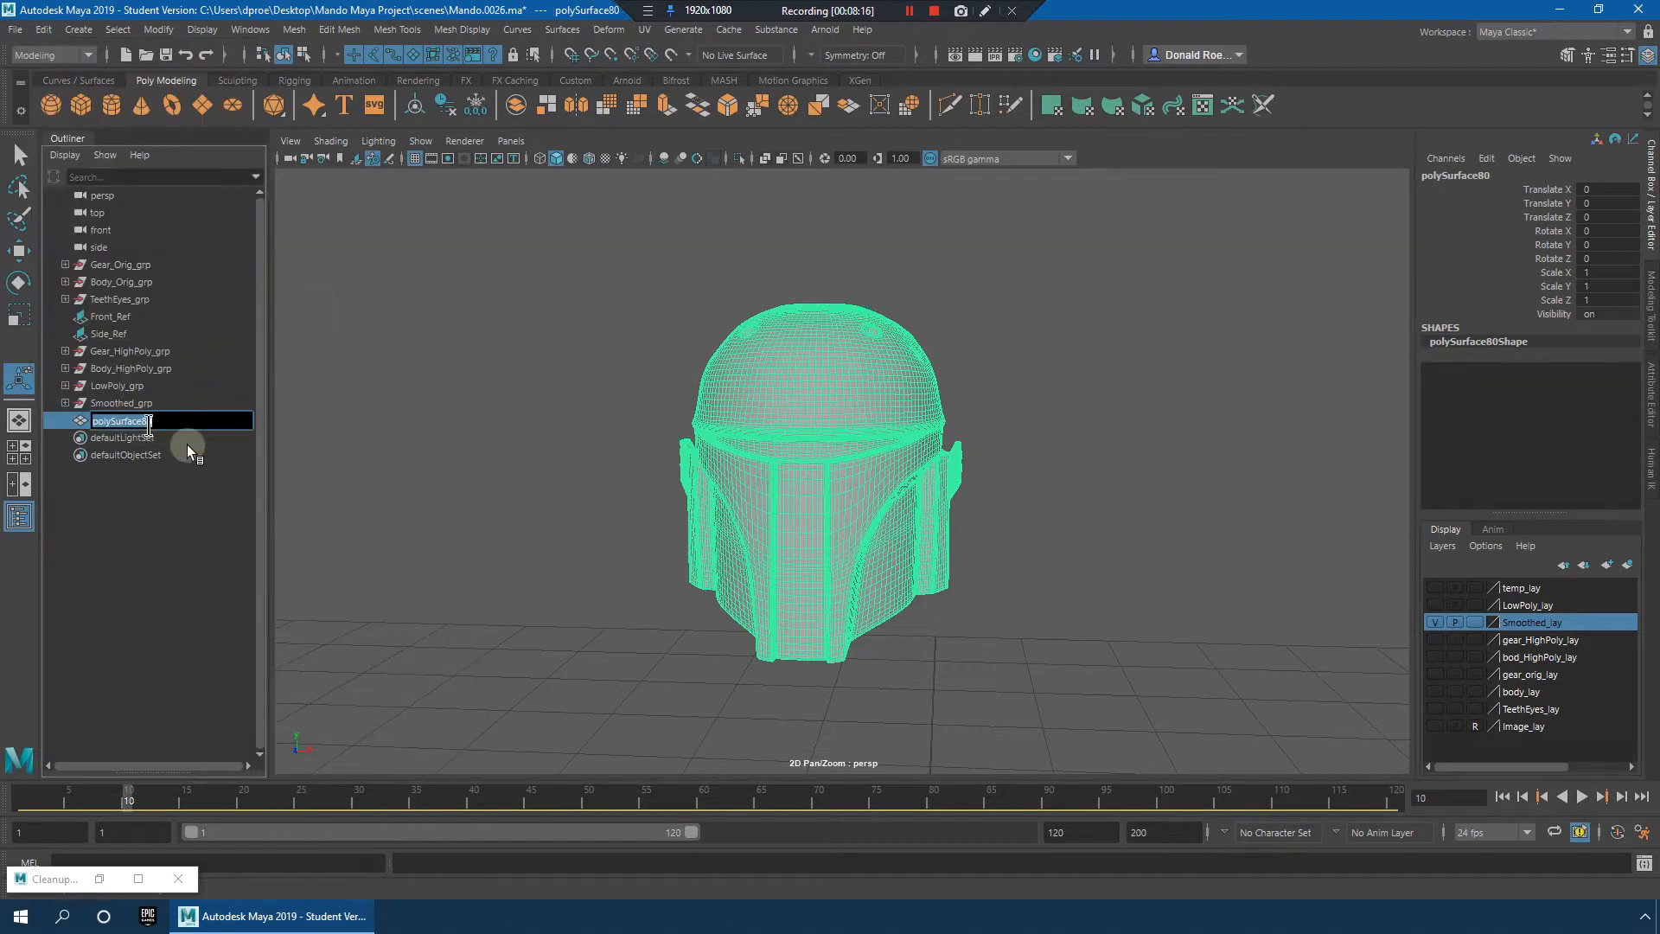
text(Helmet_smoothed_grp)
key(Return)
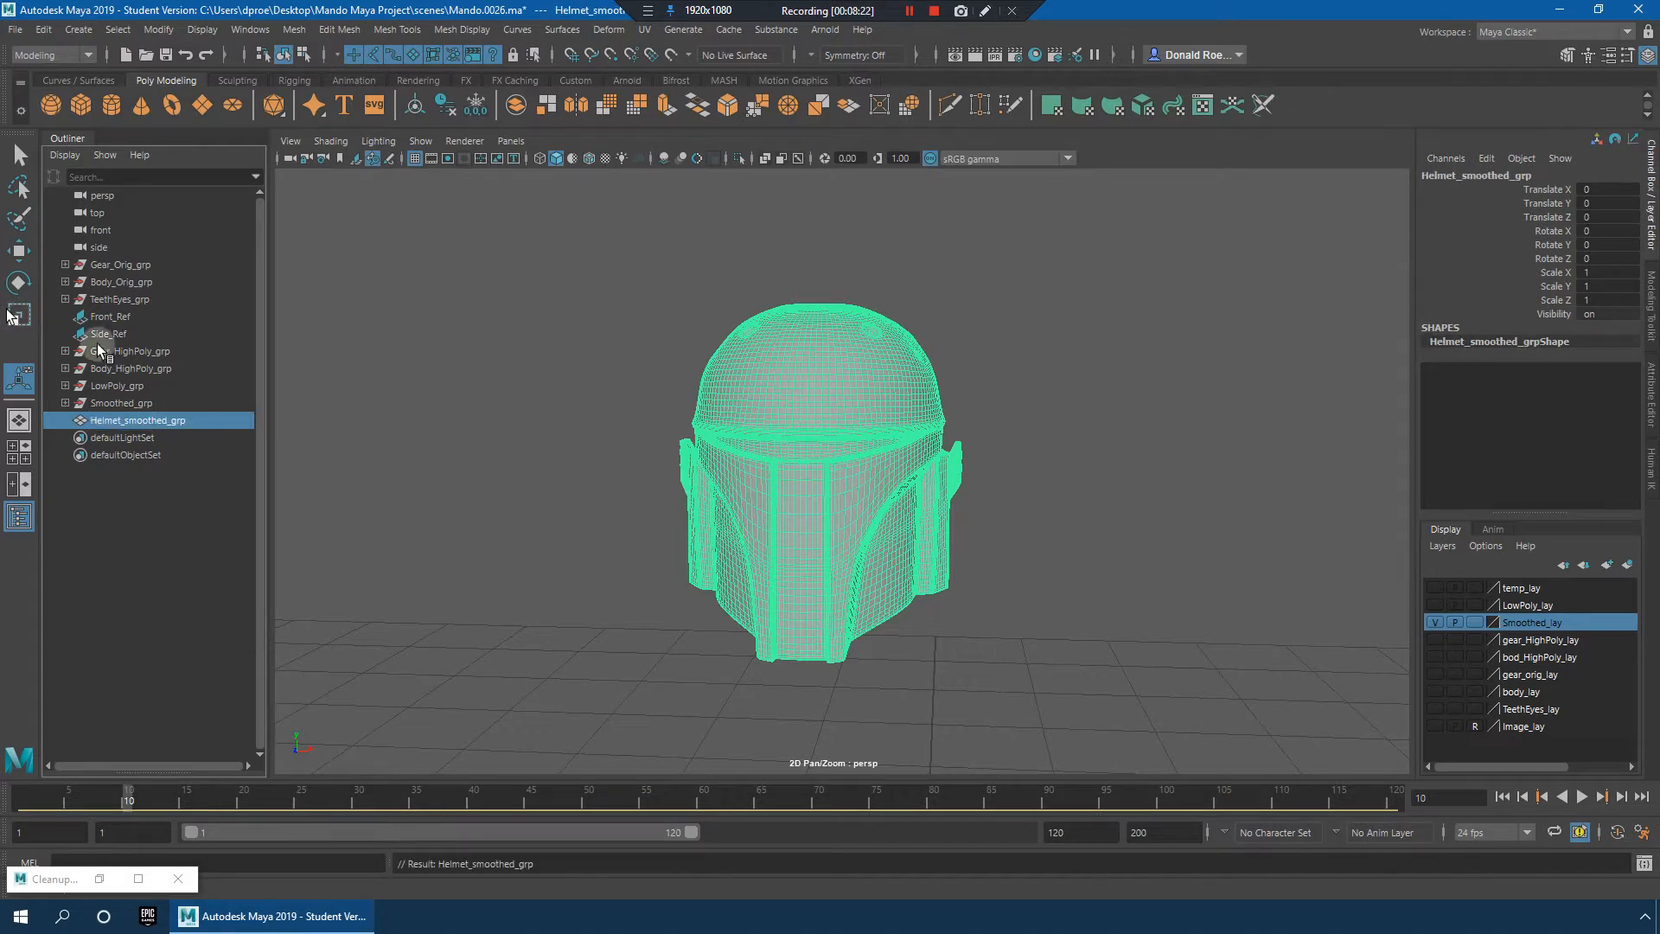
Step: Move Helmet_smoothed_grp into Smoothed_grp, and show gear_orig_lay in place of Smoothed_lay
drag(149, 418, 129, 402)
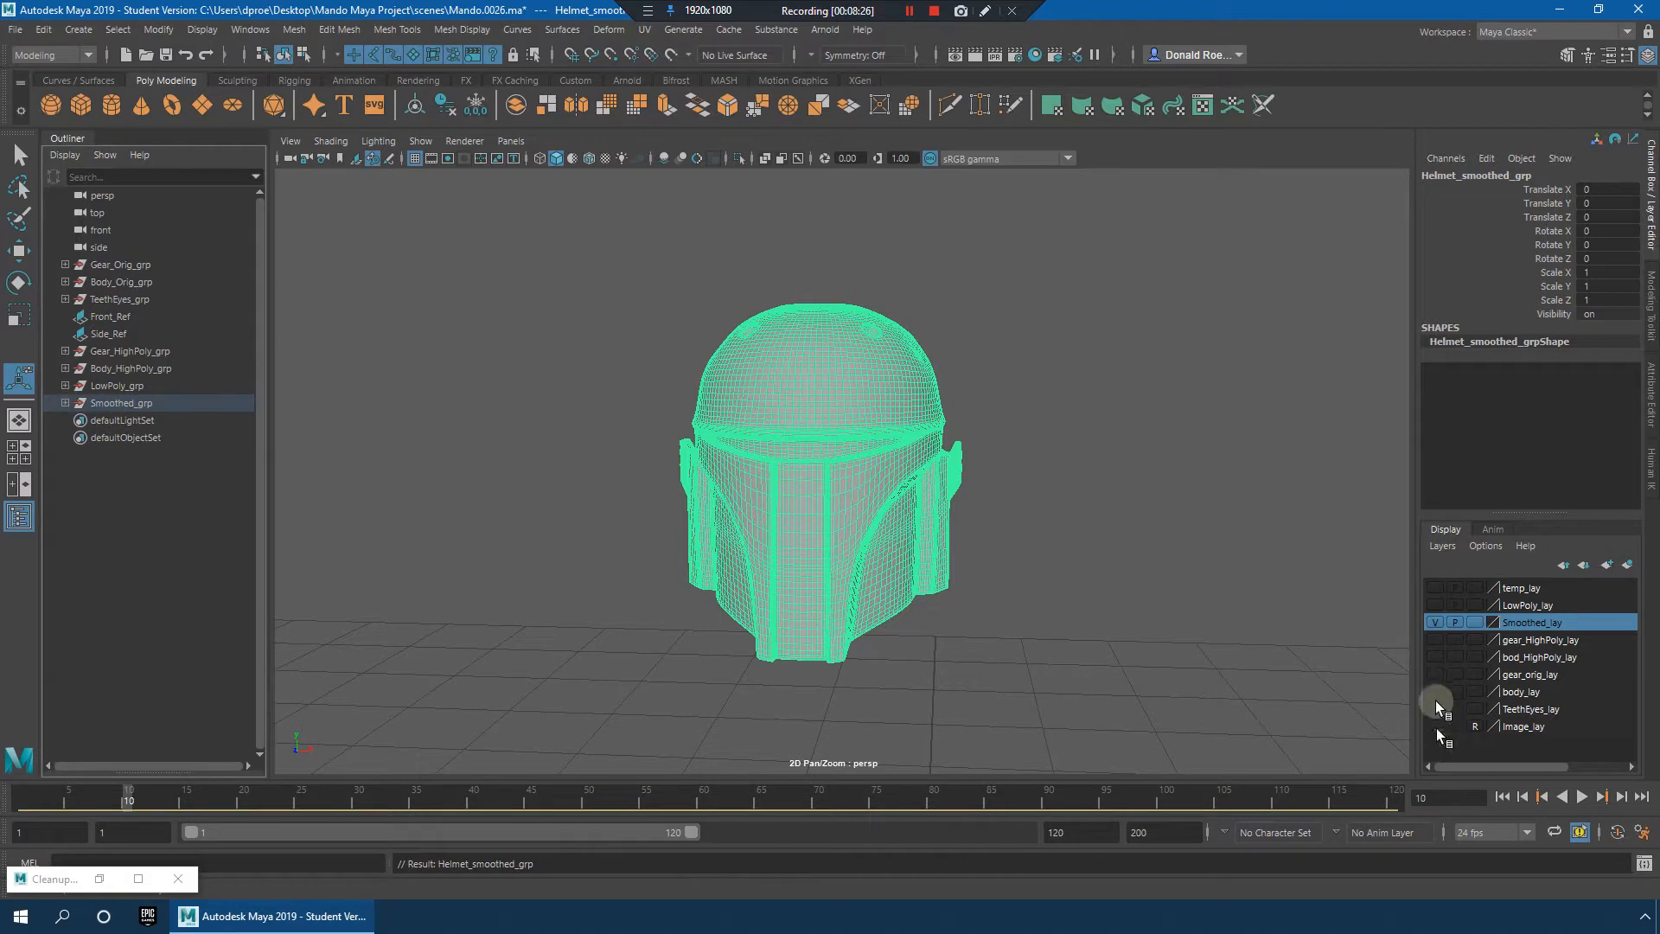
click(1432, 621)
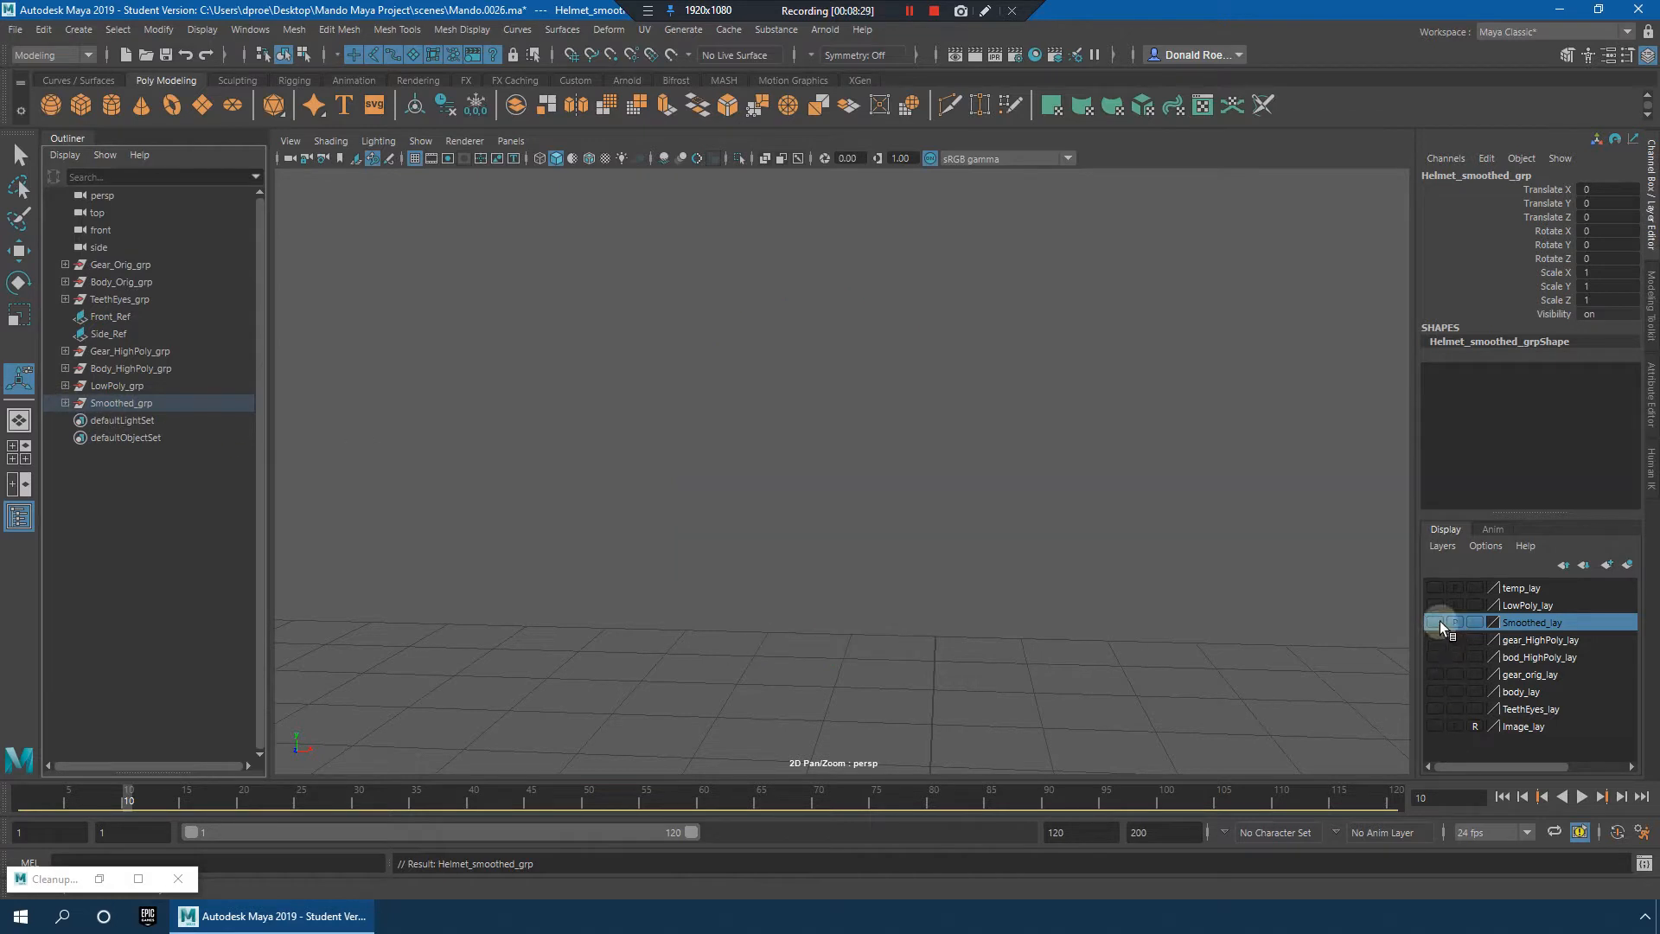
click(1433, 675)
Step: Select the original helmet and compare its ear piece area with the smoothed helmet by toggling Smoothed_lay's visibility
click(843, 466)
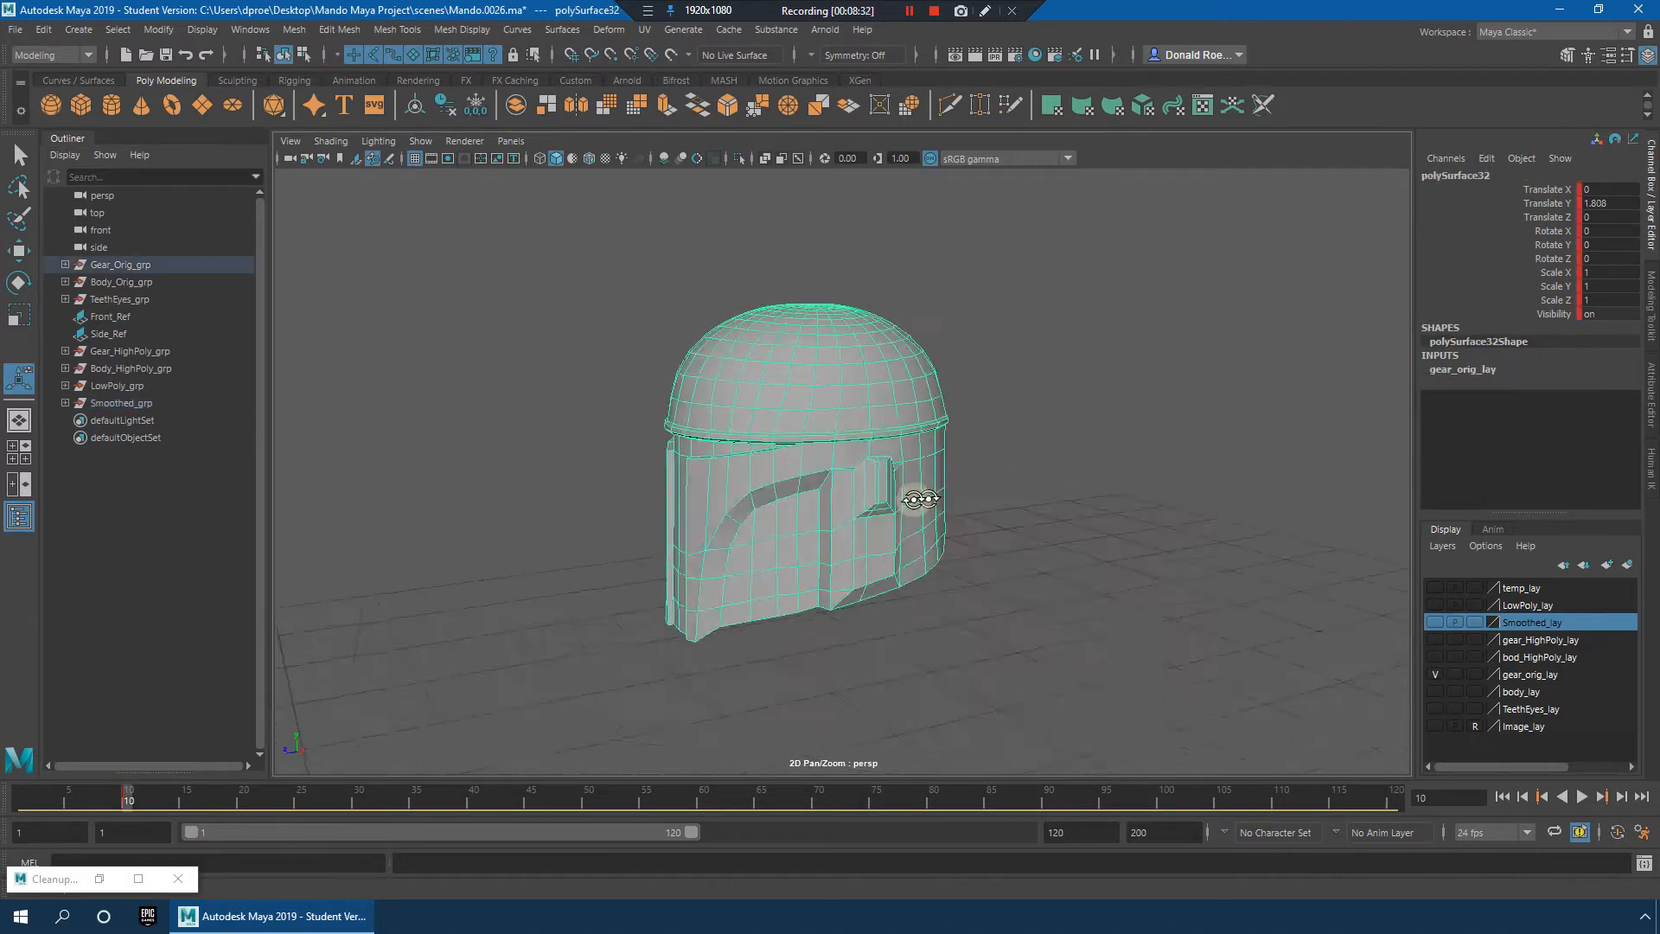
alt+drag(914, 499, 896, 503)
alt+right_drag(895, 503, 1227, 533)
alt+drag(1227, 534, 1188, 529)
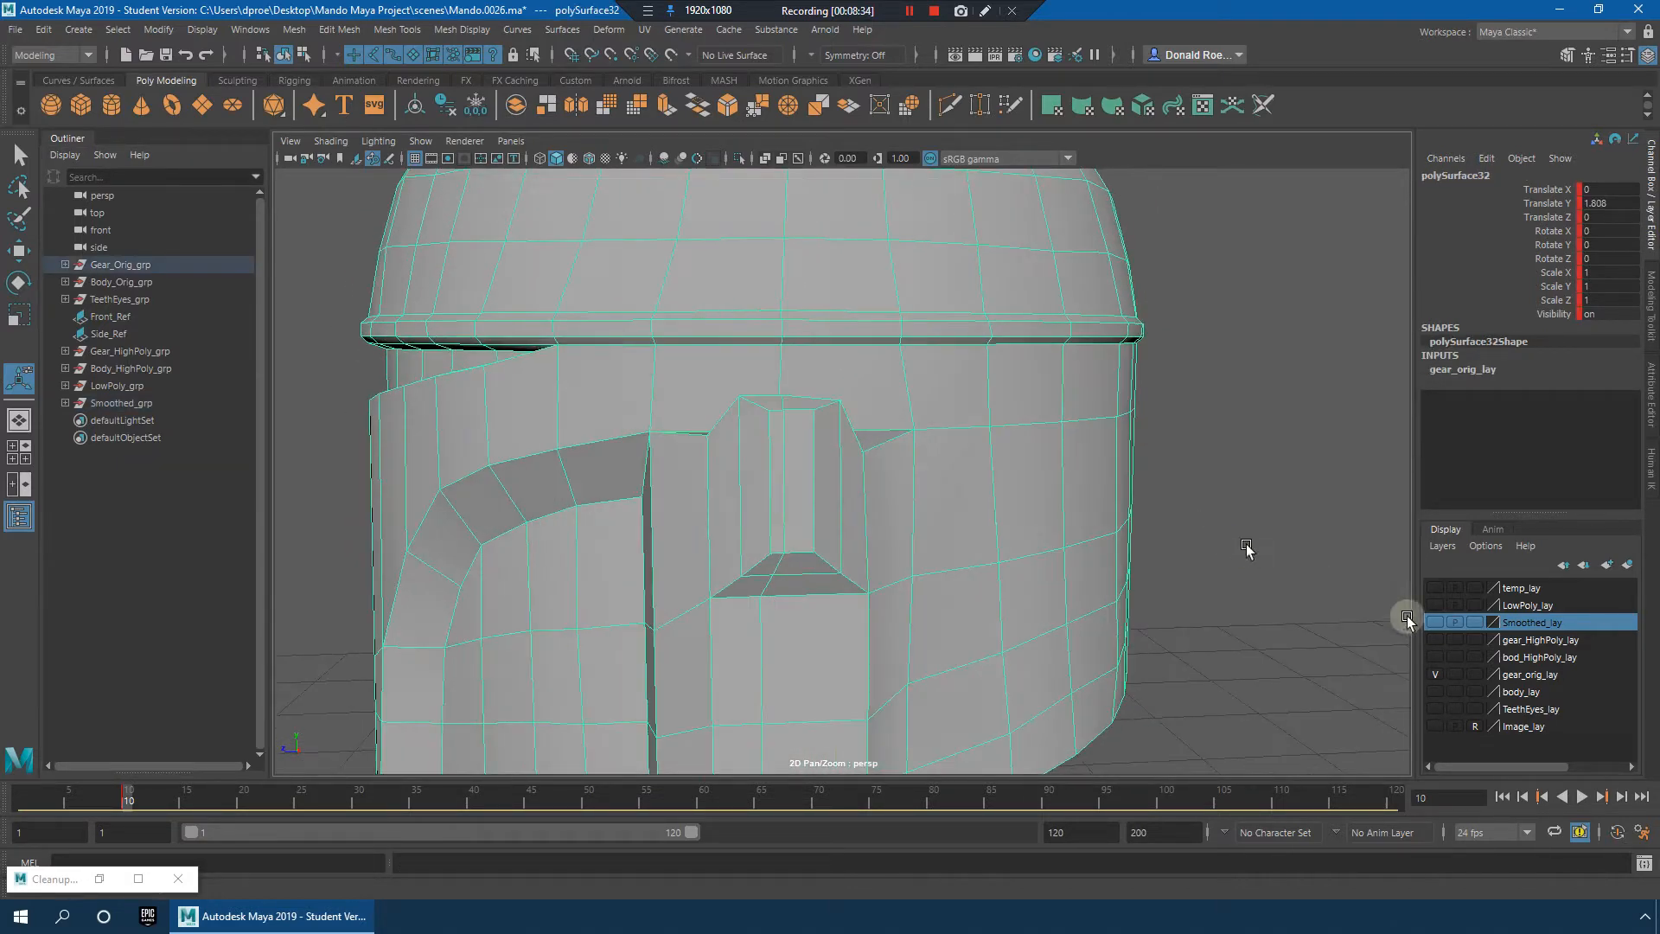
click(1432, 622)
click(1432, 623)
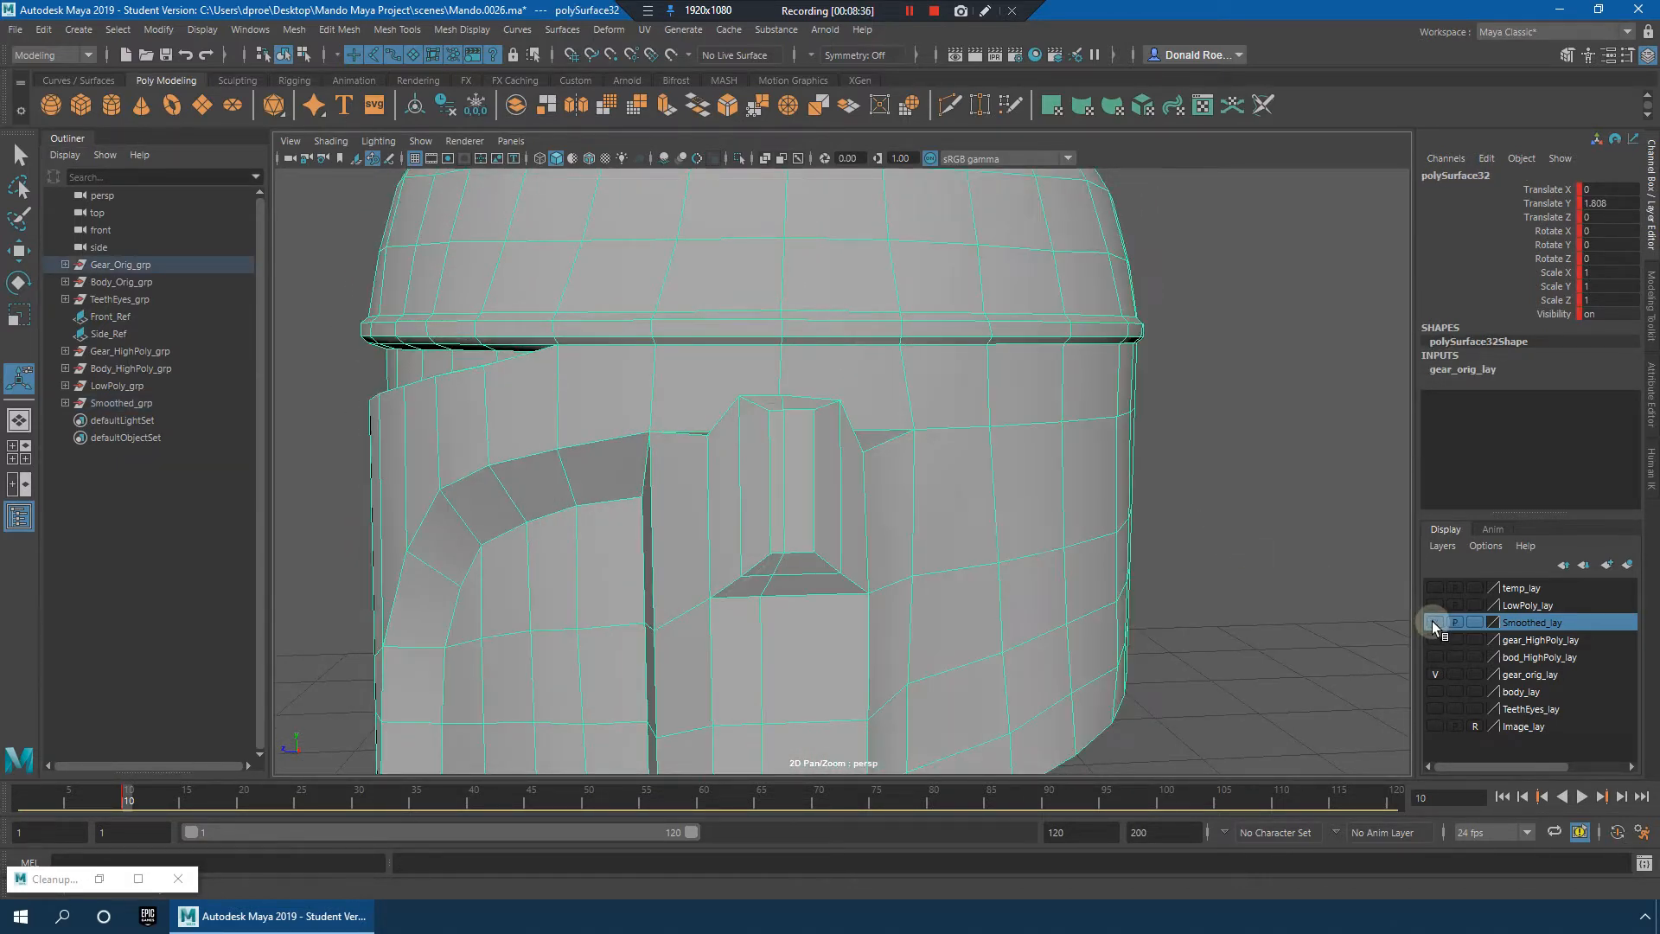
click(1432, 622)
click(1433, 622)
click(1432, 622)
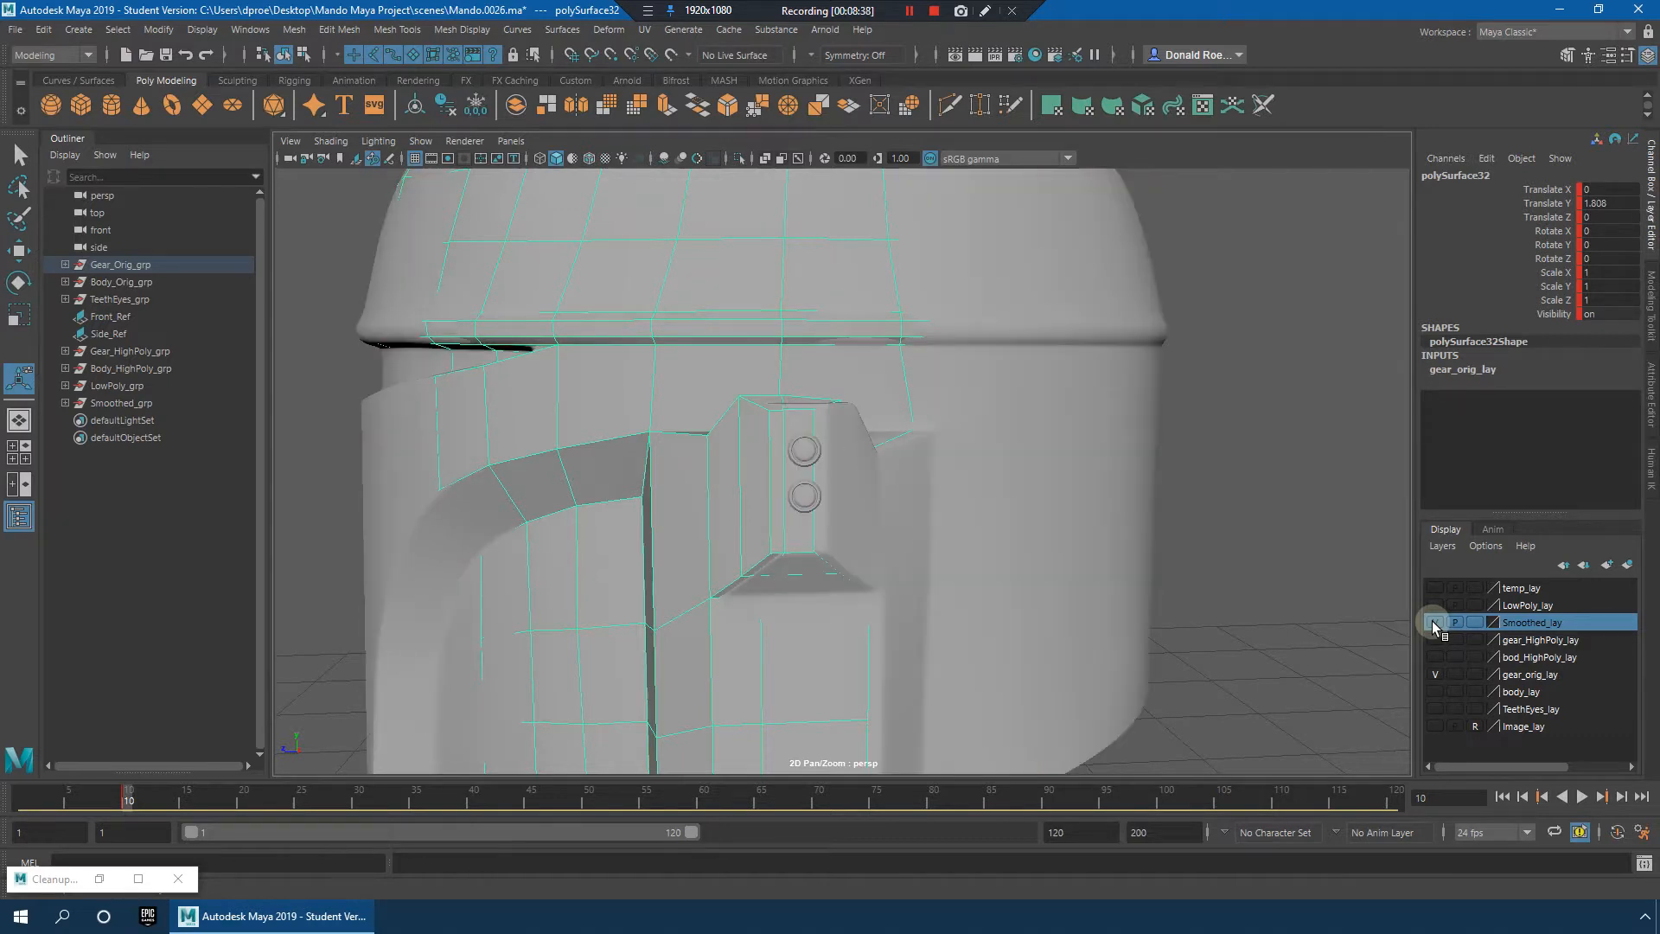
click(1432, 622)
click(1432, 623)
click(1432, 622)
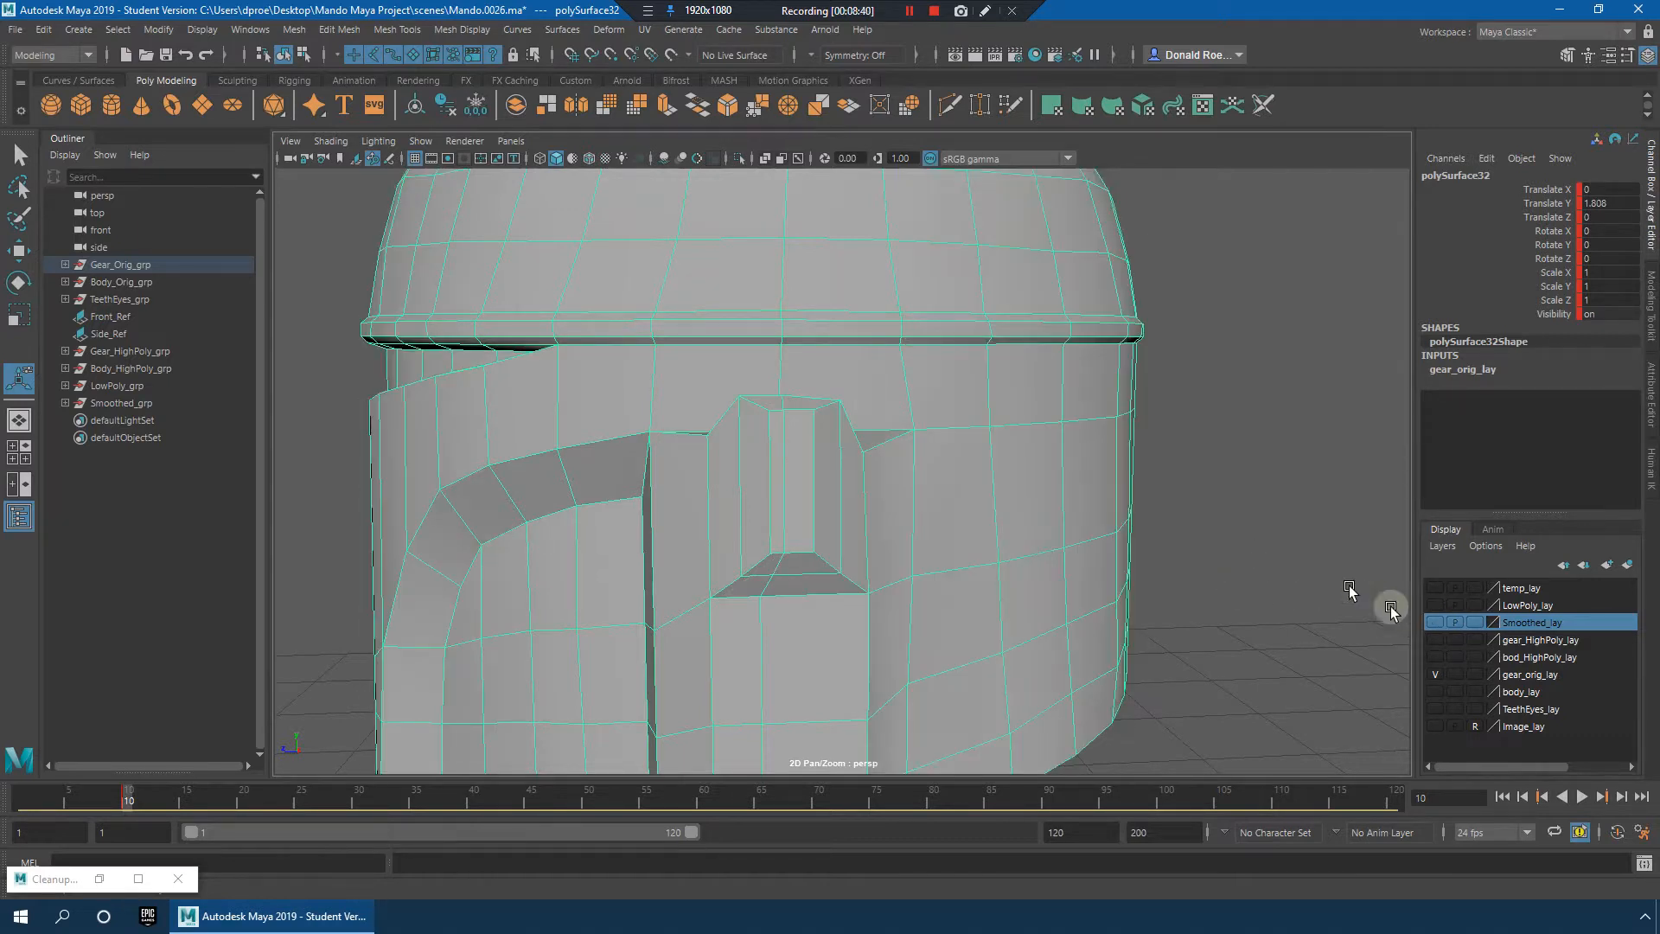
Step: Hide gear_orig_lay, show gear_HighPoly_lay and select the high-poly helmet
click(1433, 675)
click(1434, 674)
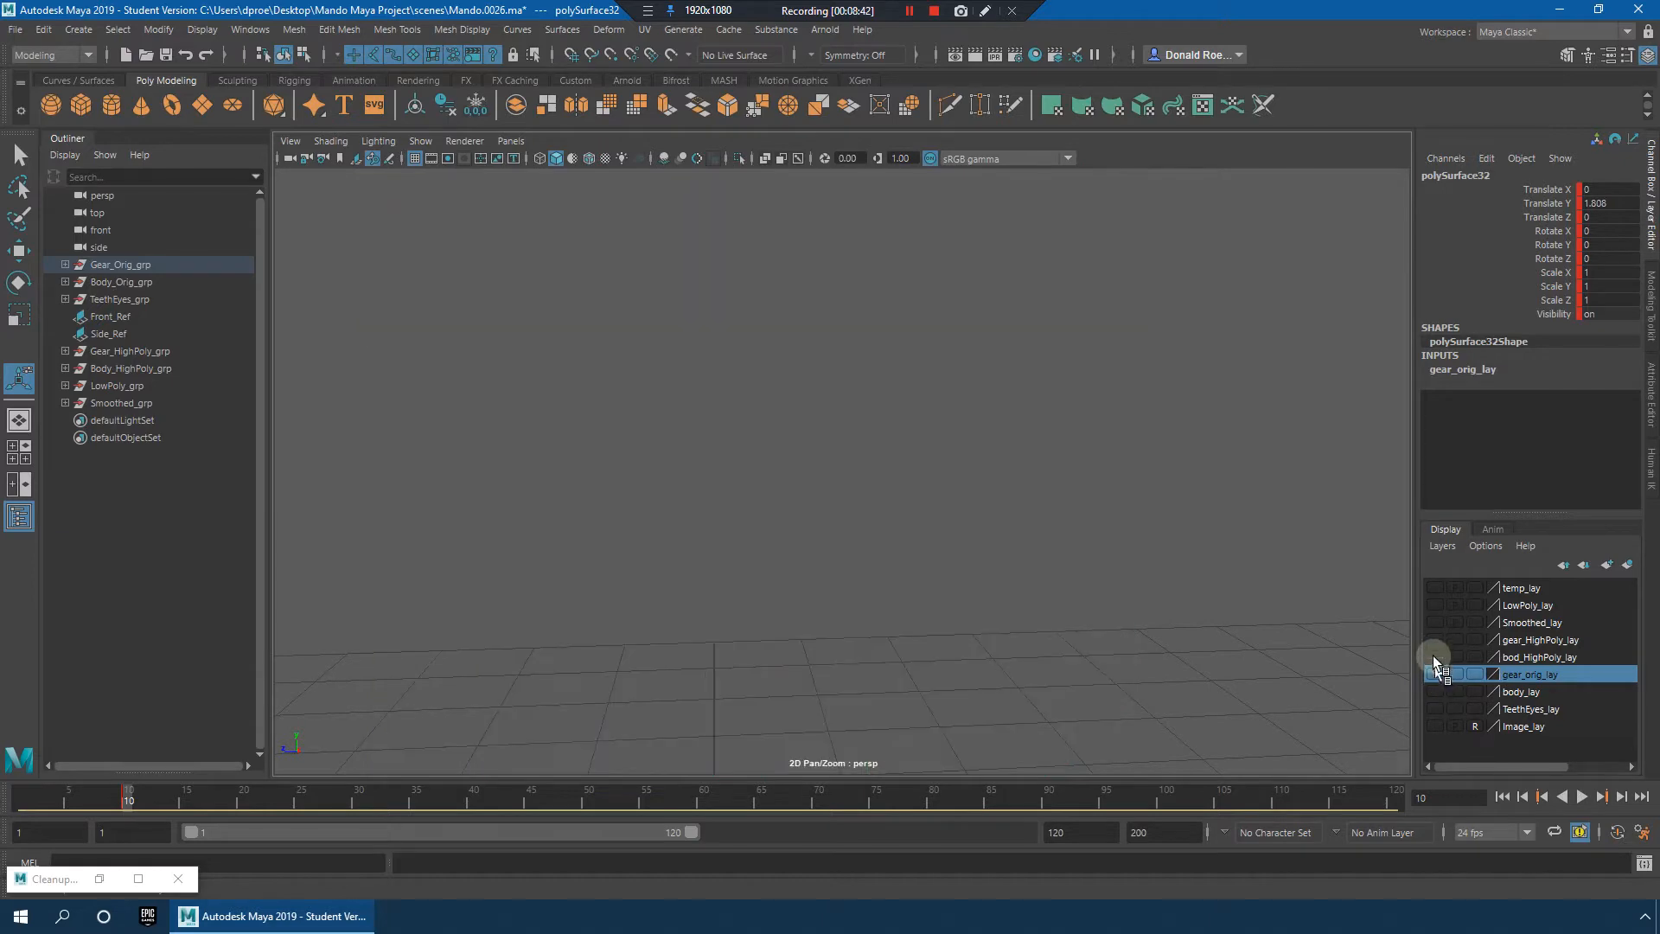
click(1435, 638)
click(1072, 473)
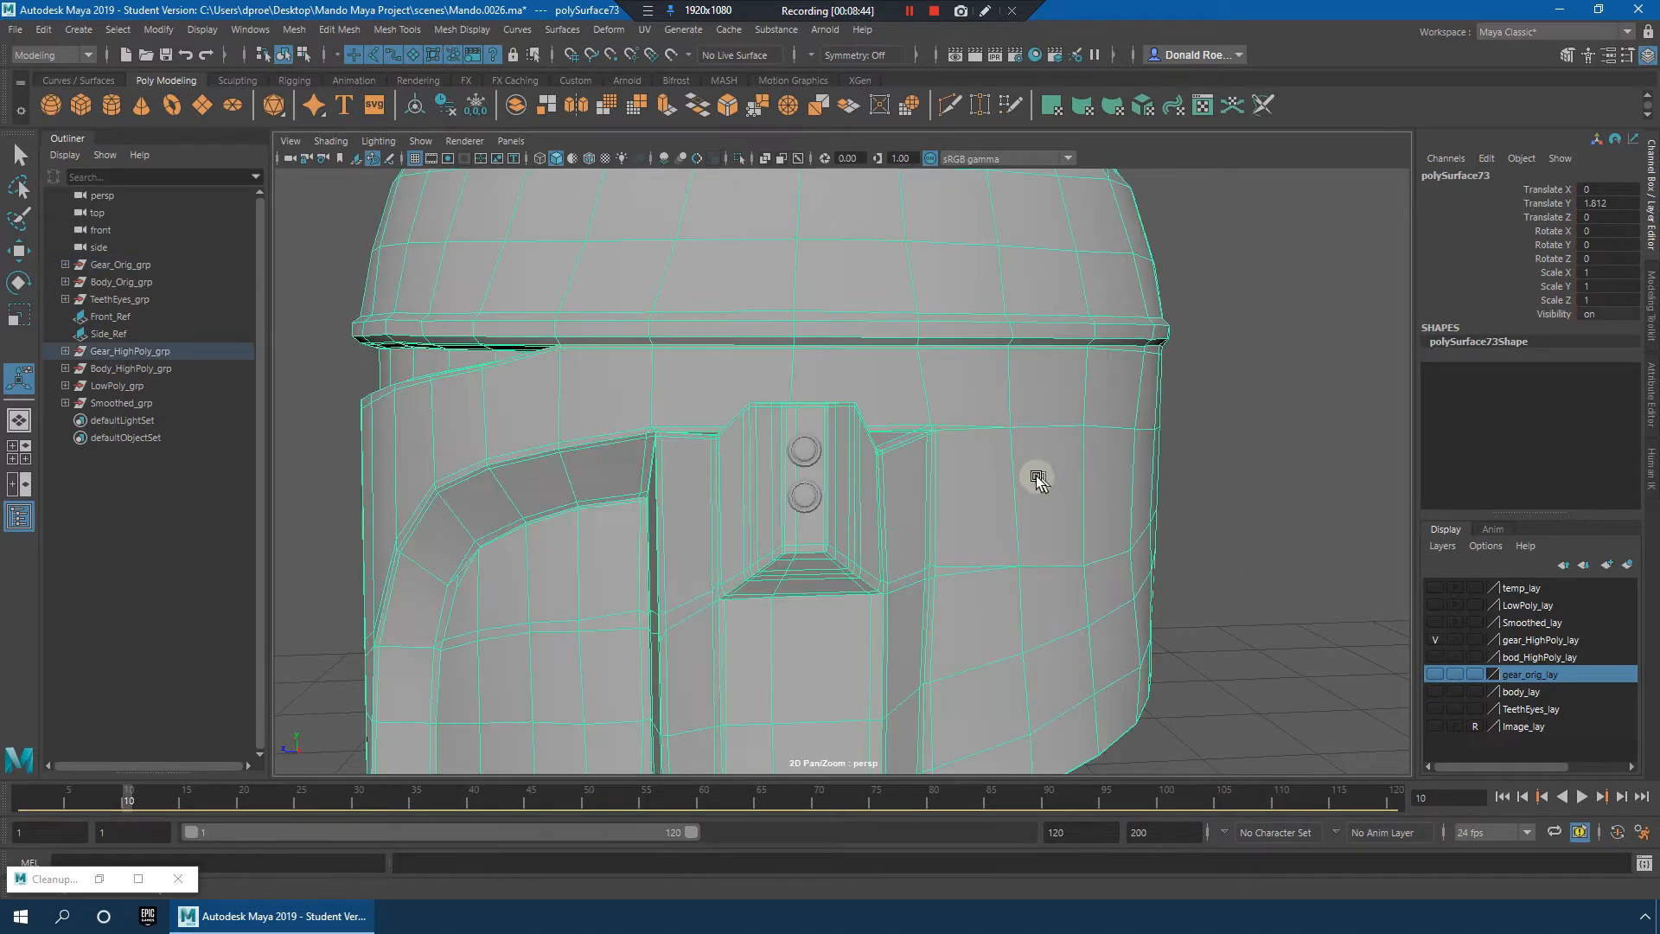
Step: Examine the high-poly helmet's unsmoothed edge flow around the side and back
alt+drag(1036, 476, 959, 511)
scroll(1227, 479, down, 5)
scroll(852, 439, up, 3)
key(1)
alt+right_drag(960, 511, 1071, 518)
alt+drag(1070, 518, 815, 511)
alt+right_drag(937, 503, 877, 509)
alt+drag(878, 510, 897, 511)
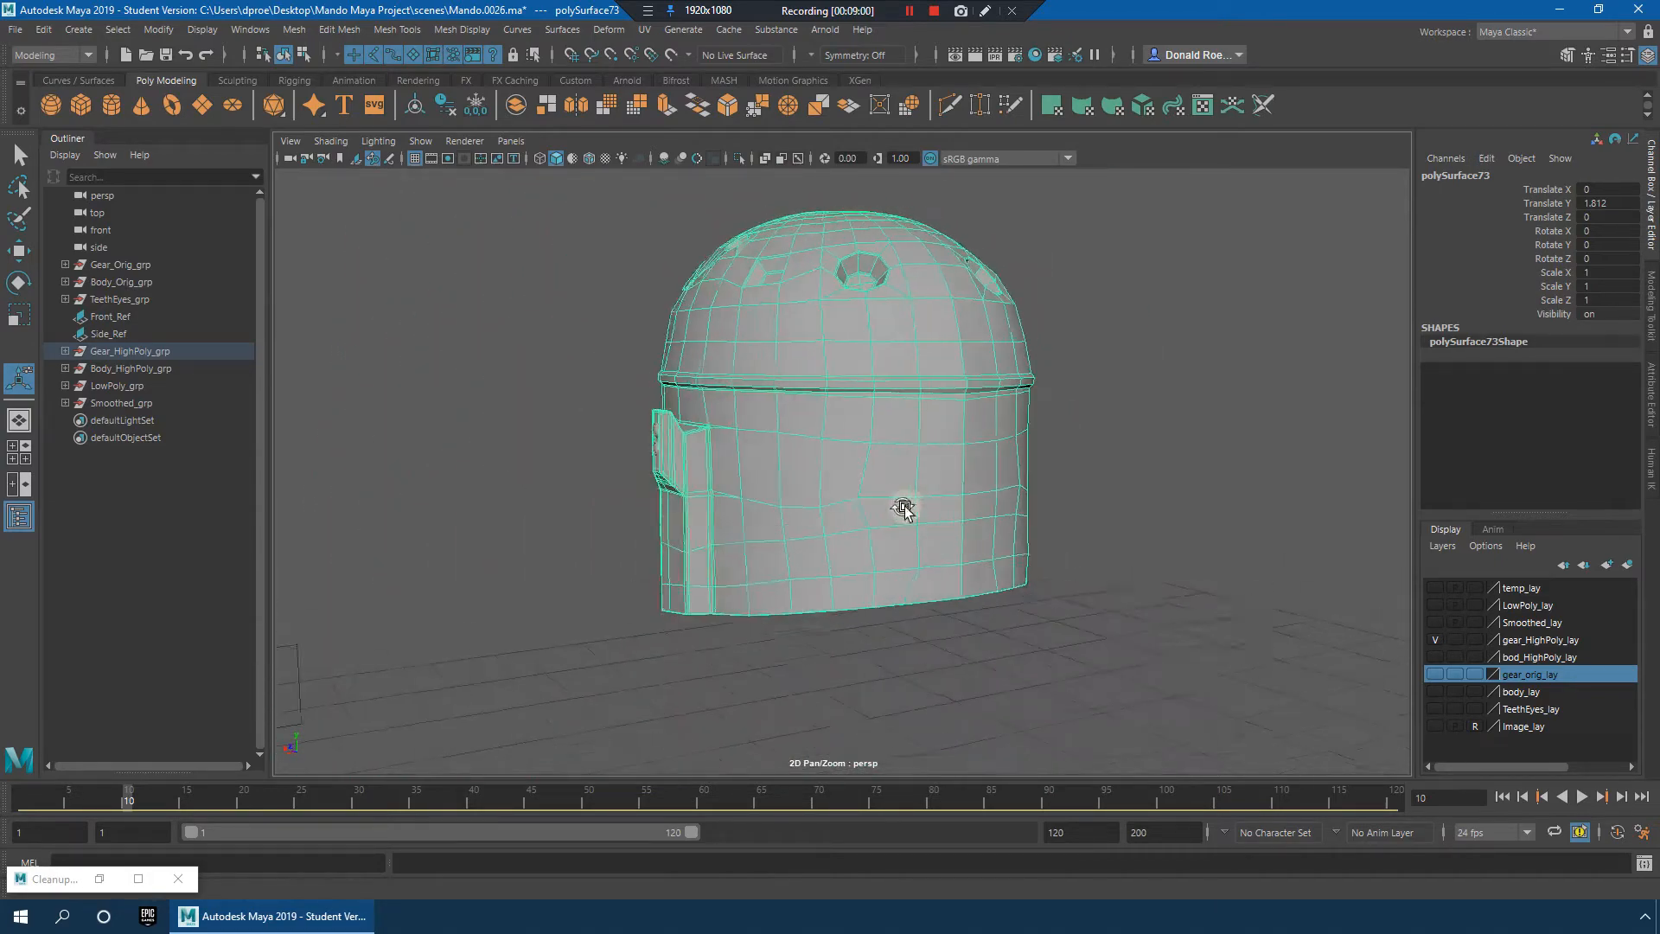
Step: Even out the mesh on the back of the high-poly helmet with the Relax Tool, using Object X symmetry
click(462, 29)
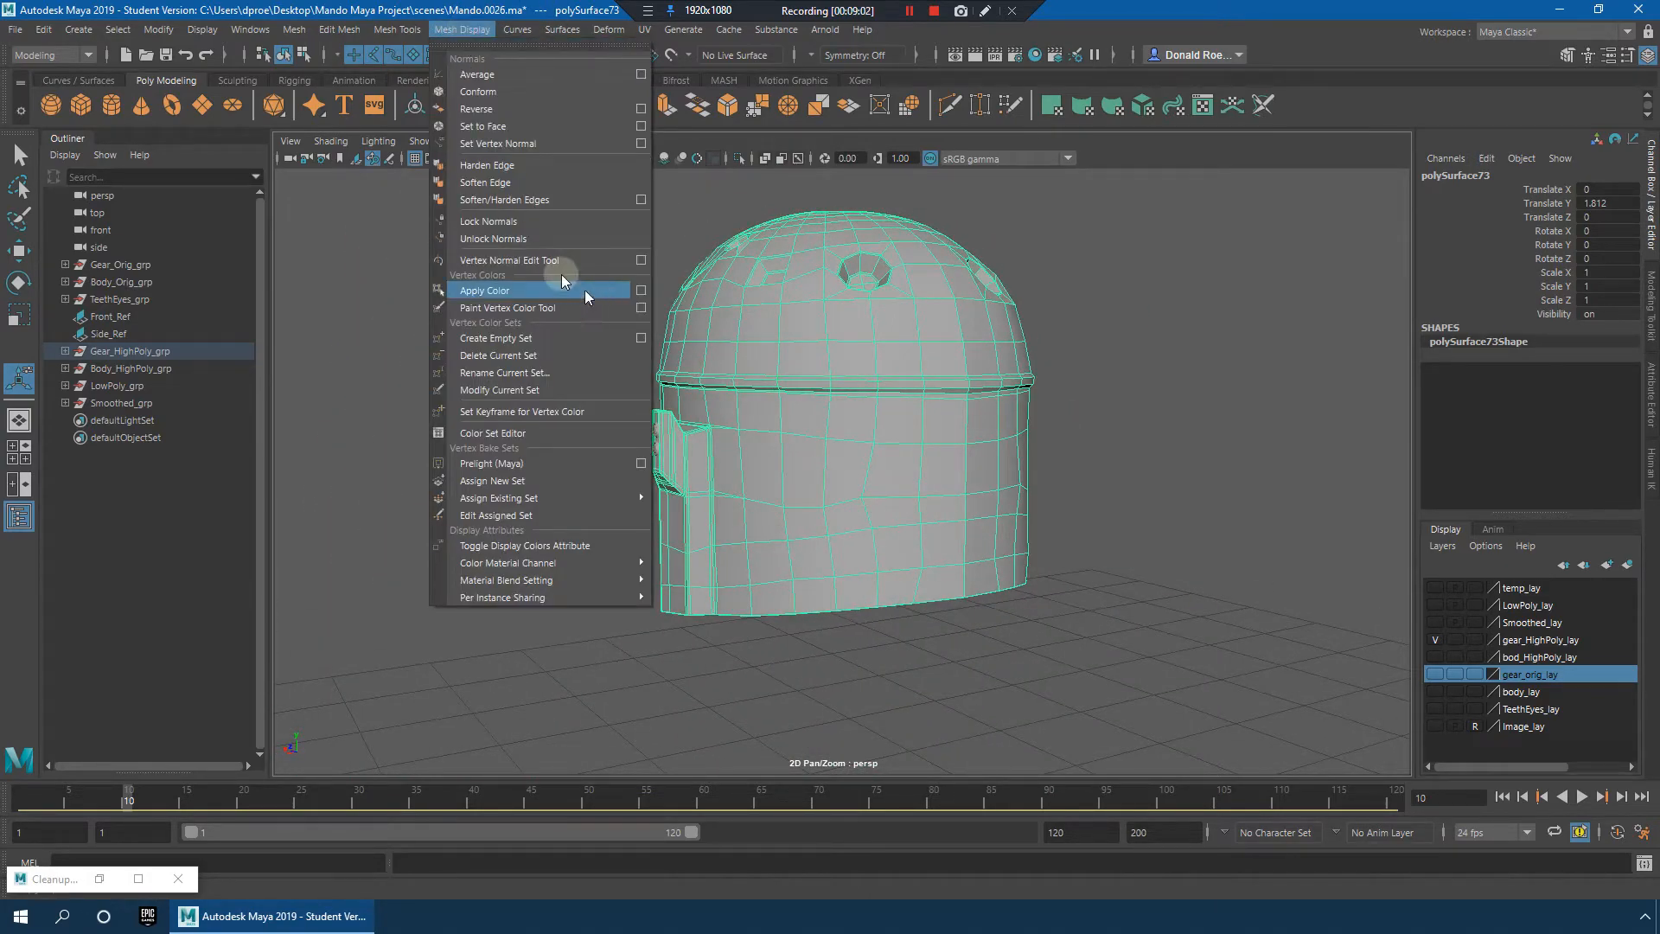
mouse_move(397, 30)
mouse_move(511, 282)
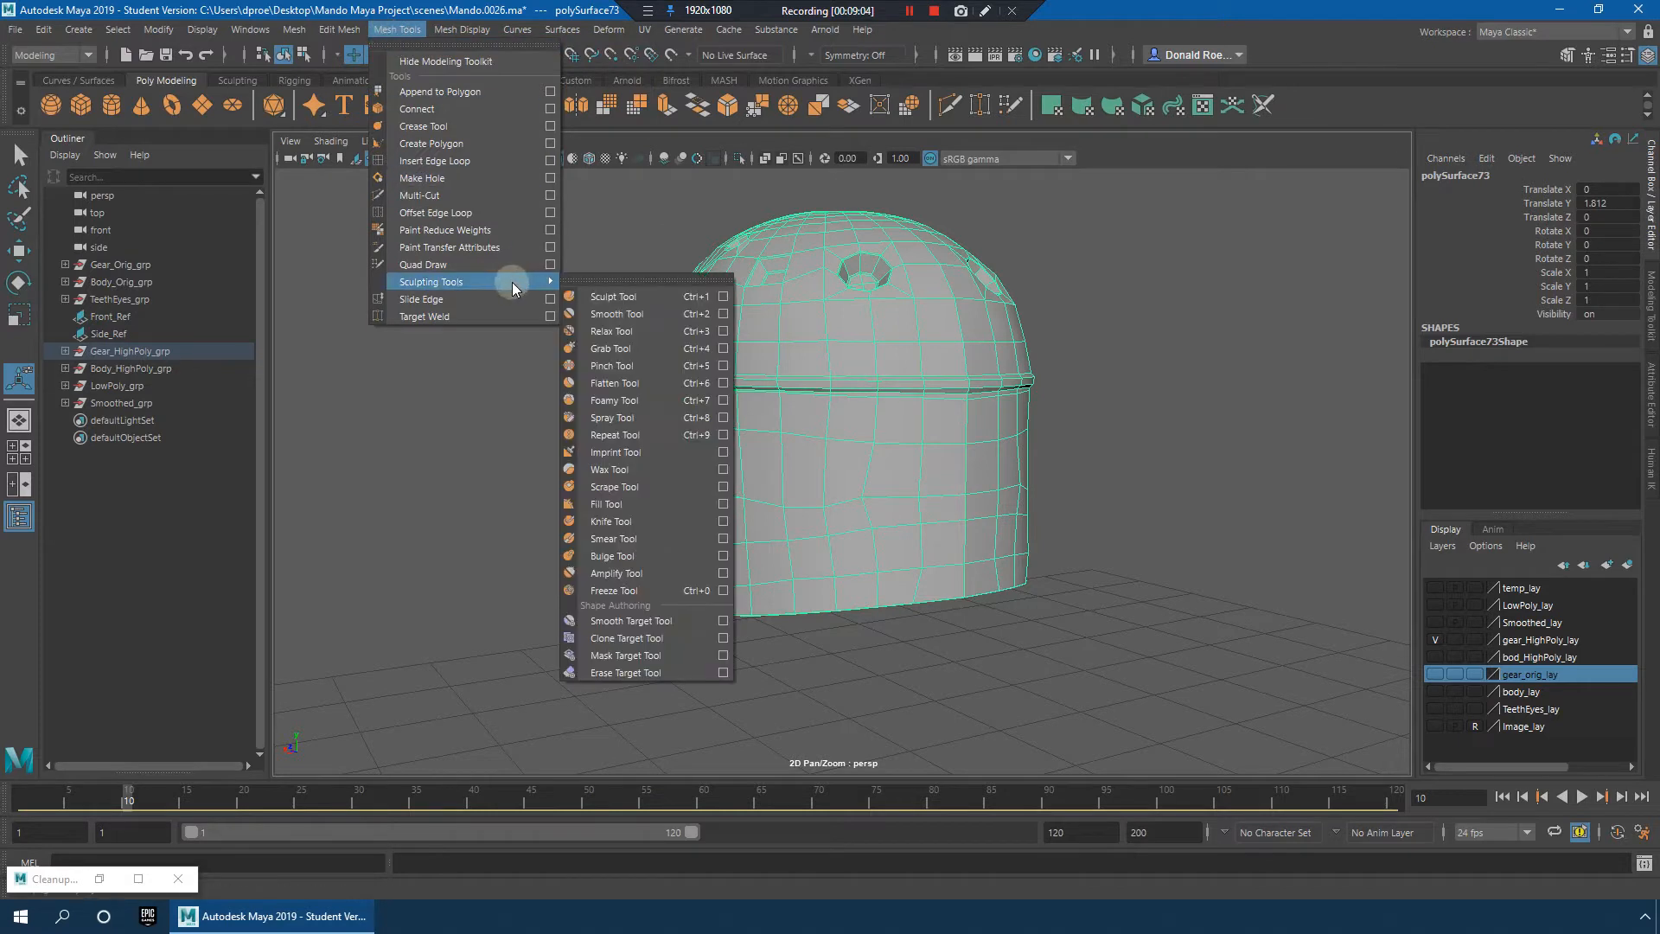
click(622, 332)
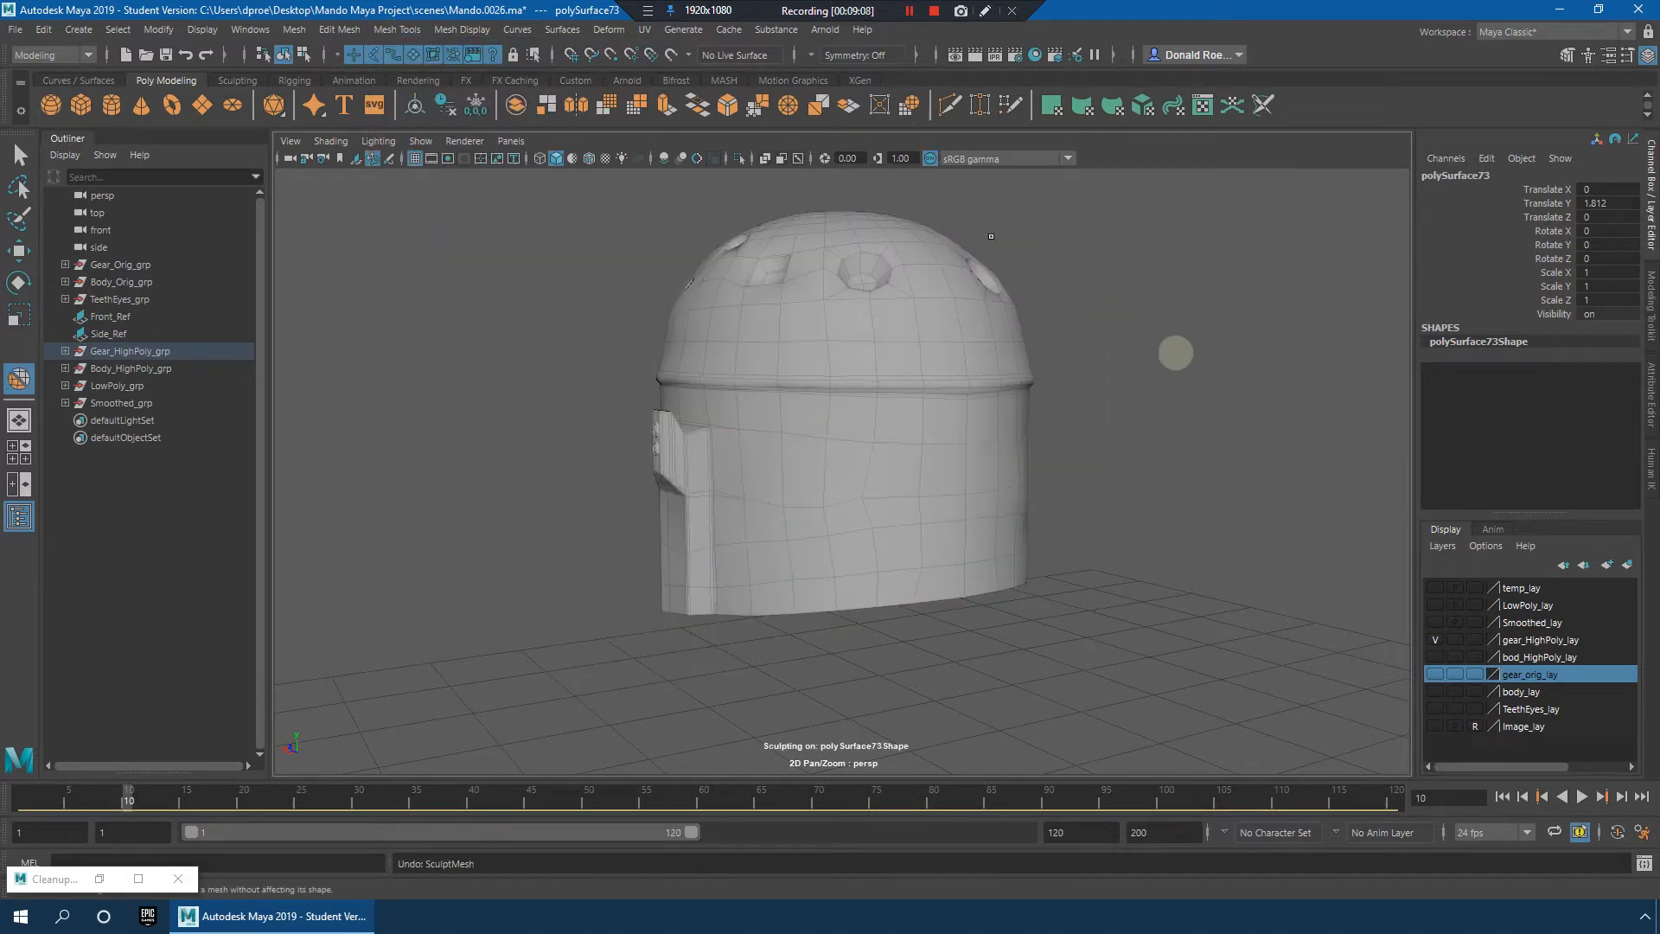
alt+drag(1170, 352, 1063, 353)
click(856, 55)
click(826, 97)
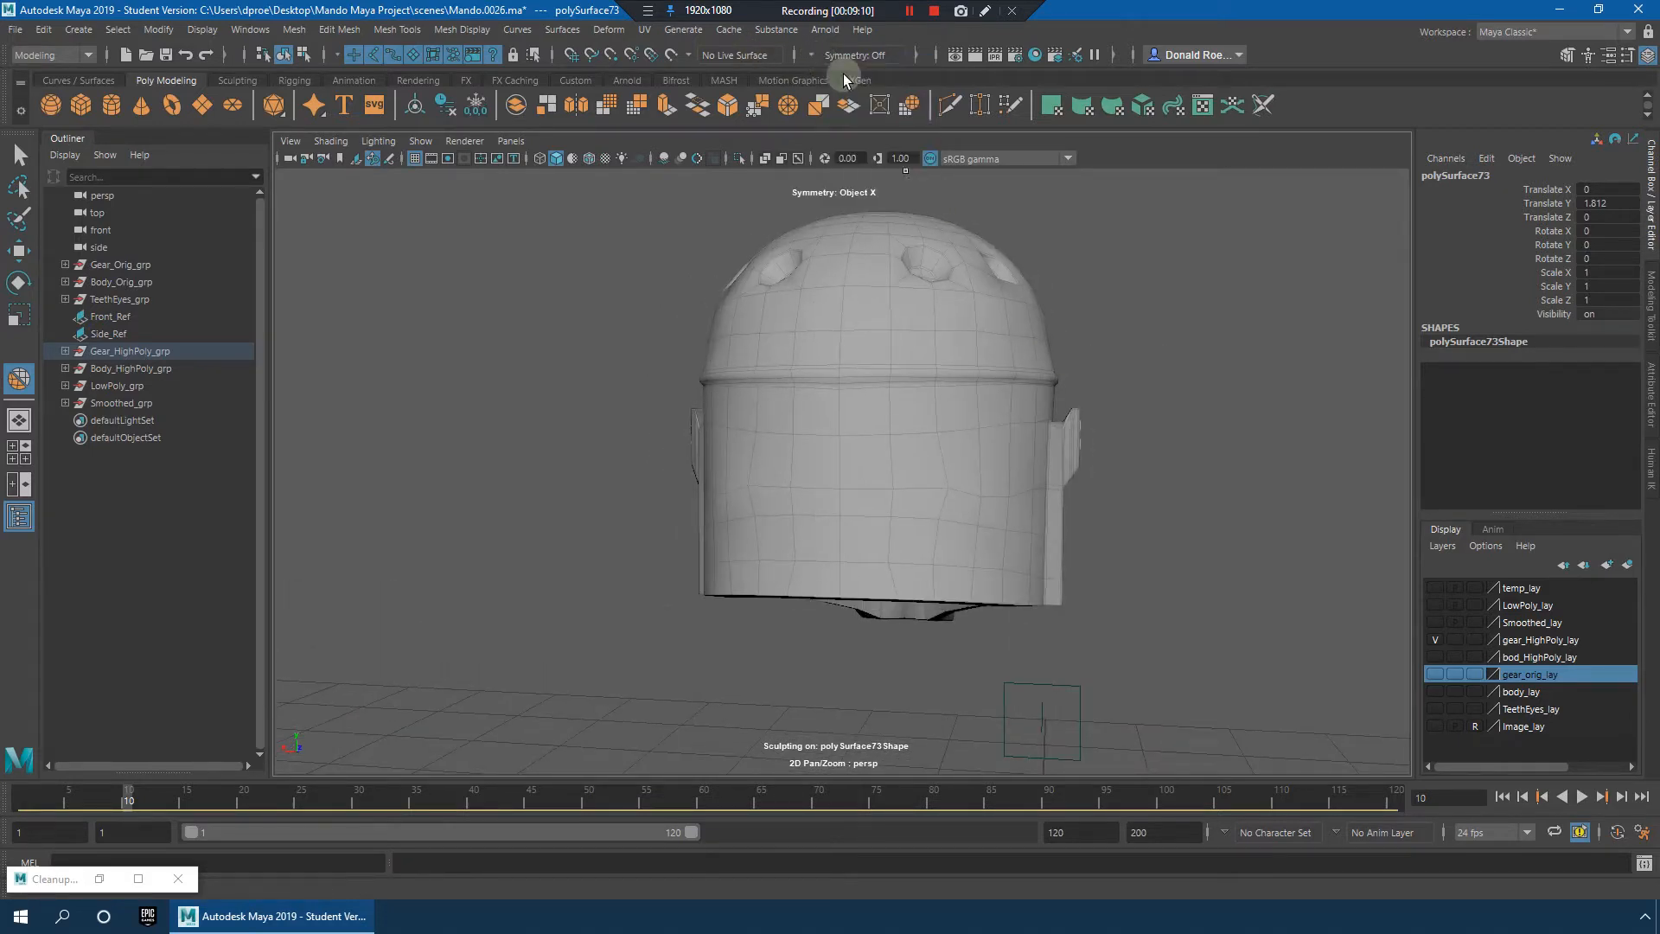
alt+drag(854, 391, 893, 491)
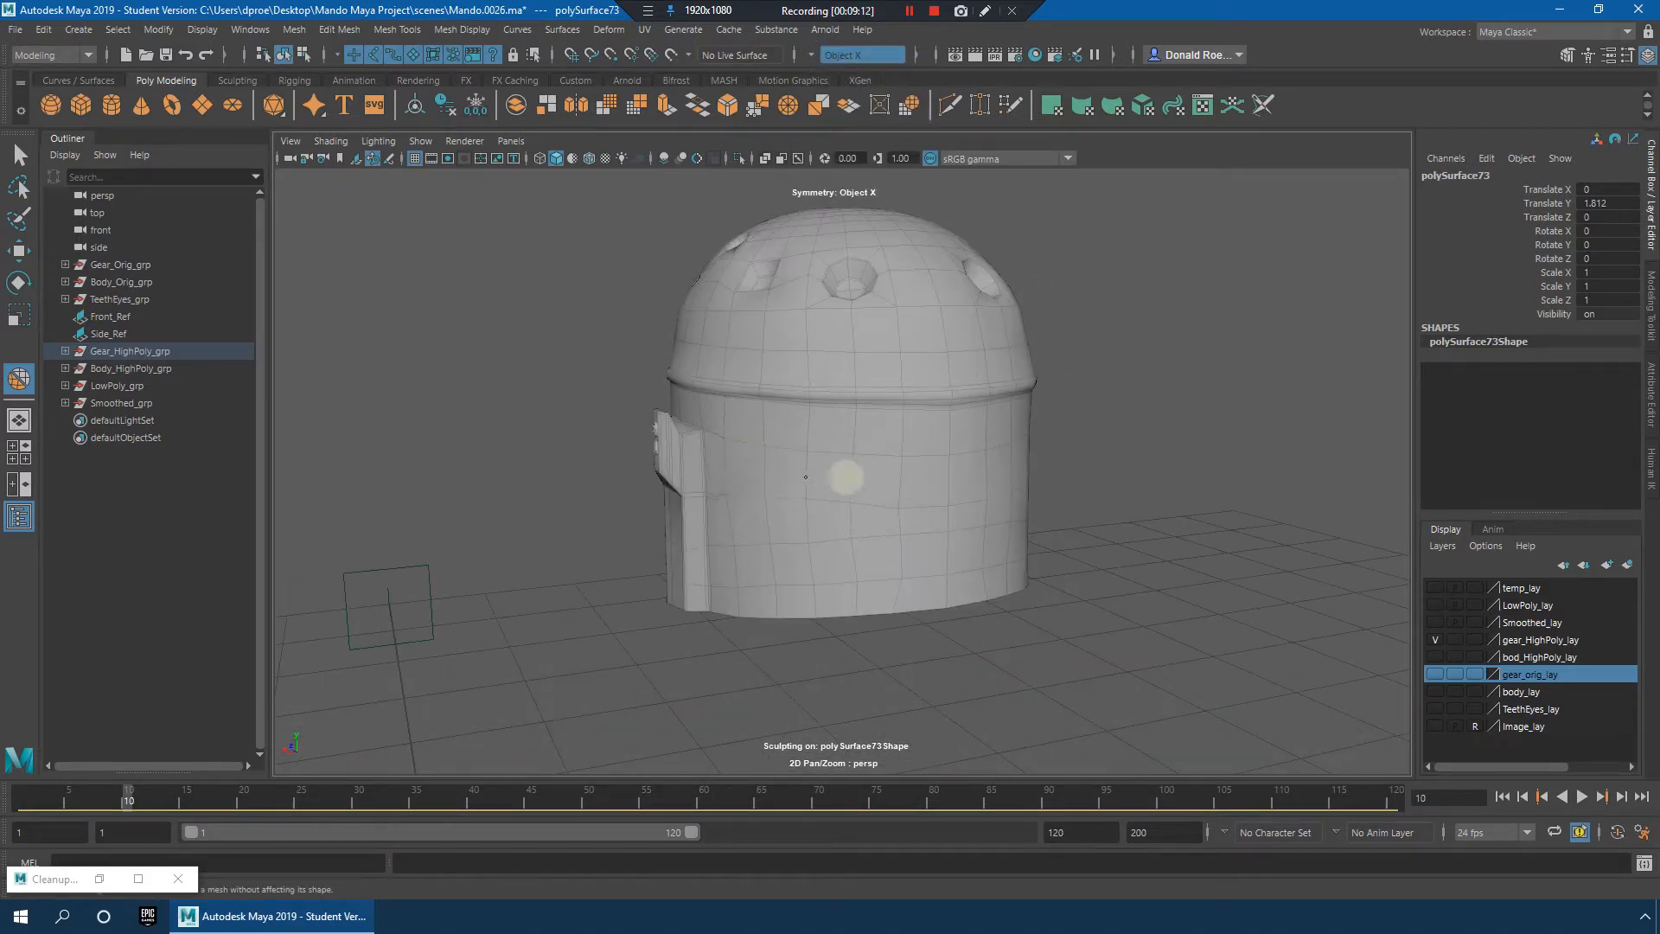
mouse_move(952, 572)
mouse_down()
mouse_move(975, 552)
mouse_move(827, 503)
mouse_up()
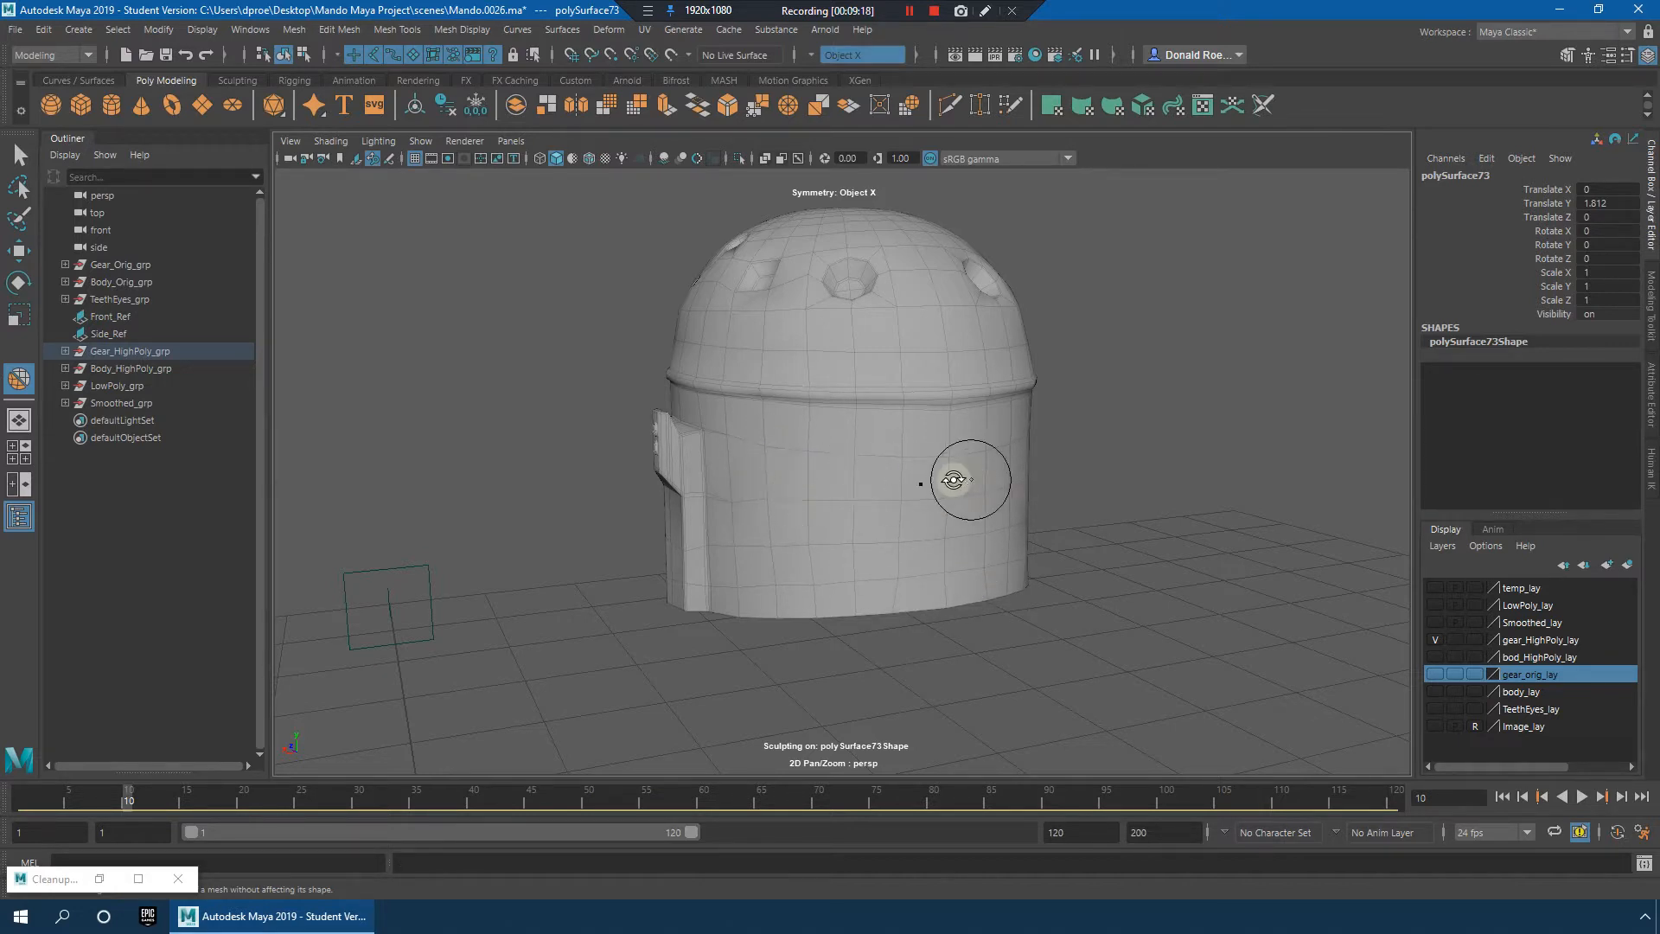
mouse_move(949, 474)
alt+mouse_down()
mouse_move(763, 466)
mouse_move(856, 496)
alt+mouse_up()
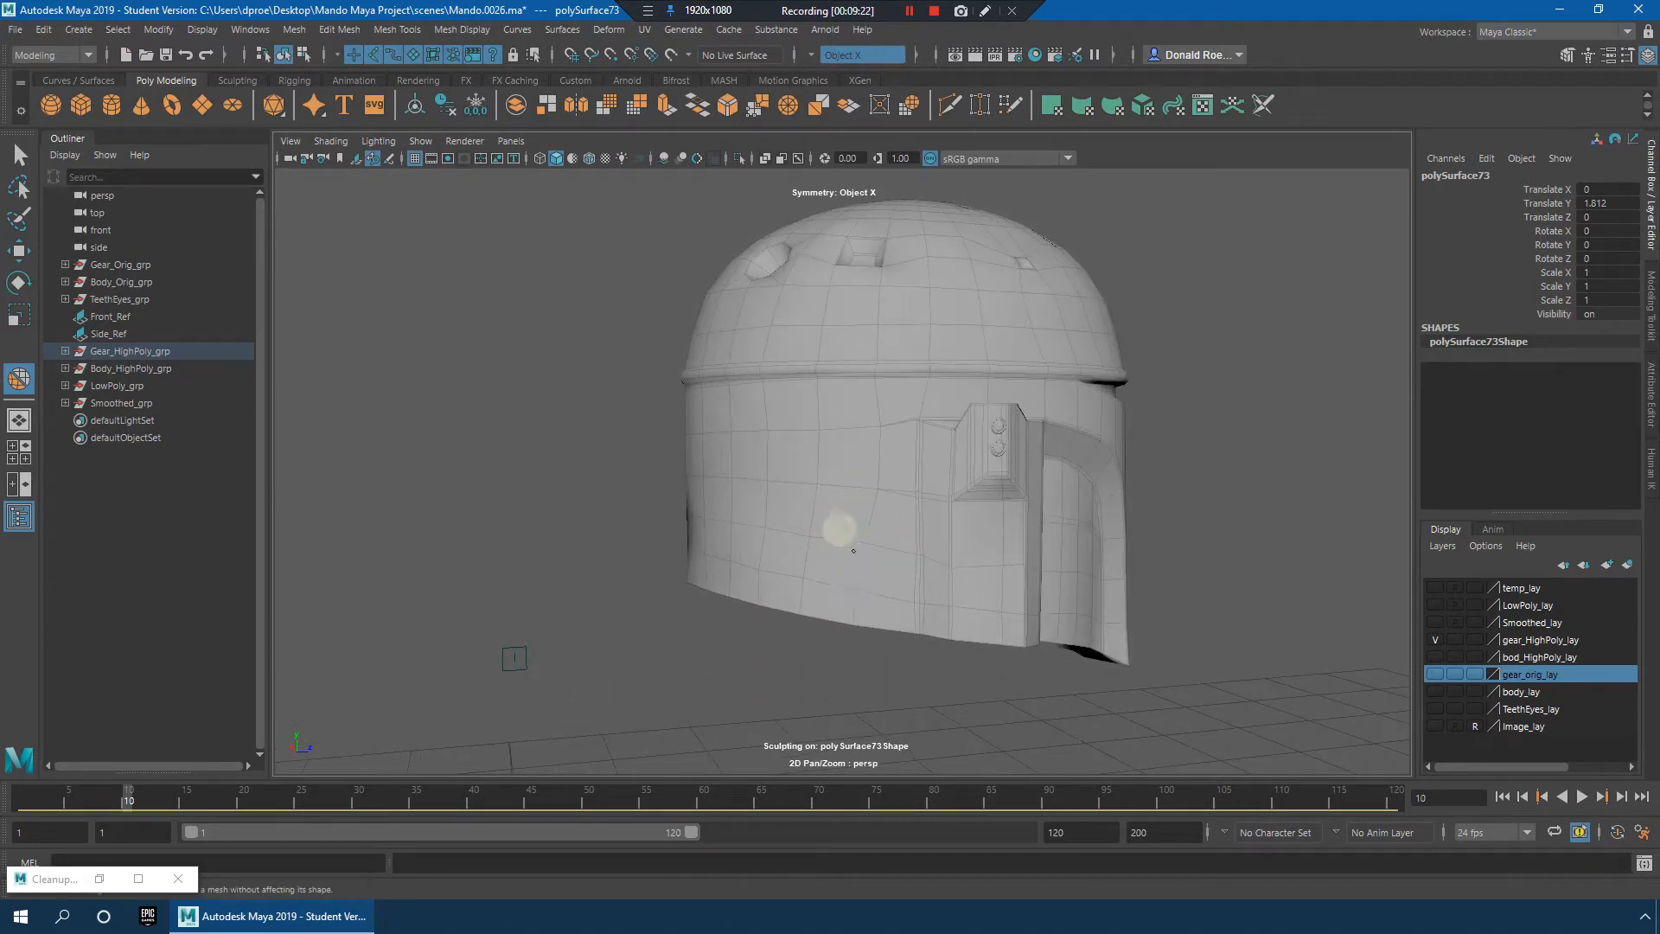
alt+drag(743, 491, 911, 459)
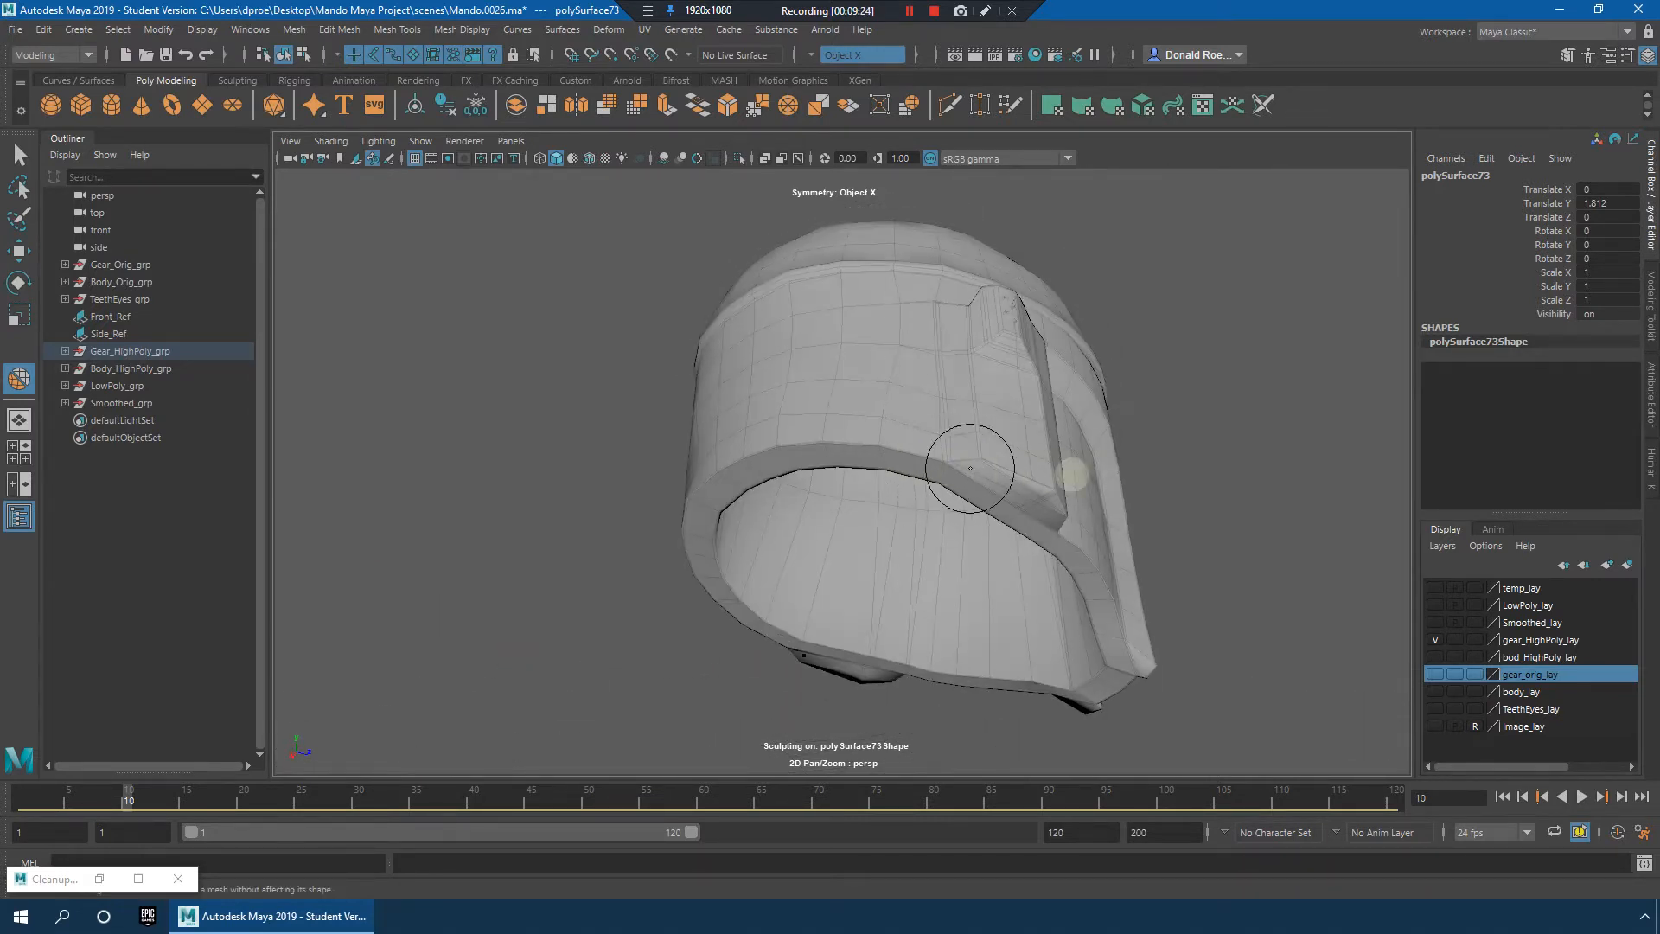
alt+drag(1229, 480, 1085, 527)
scroll(1008, 522, up, 5)
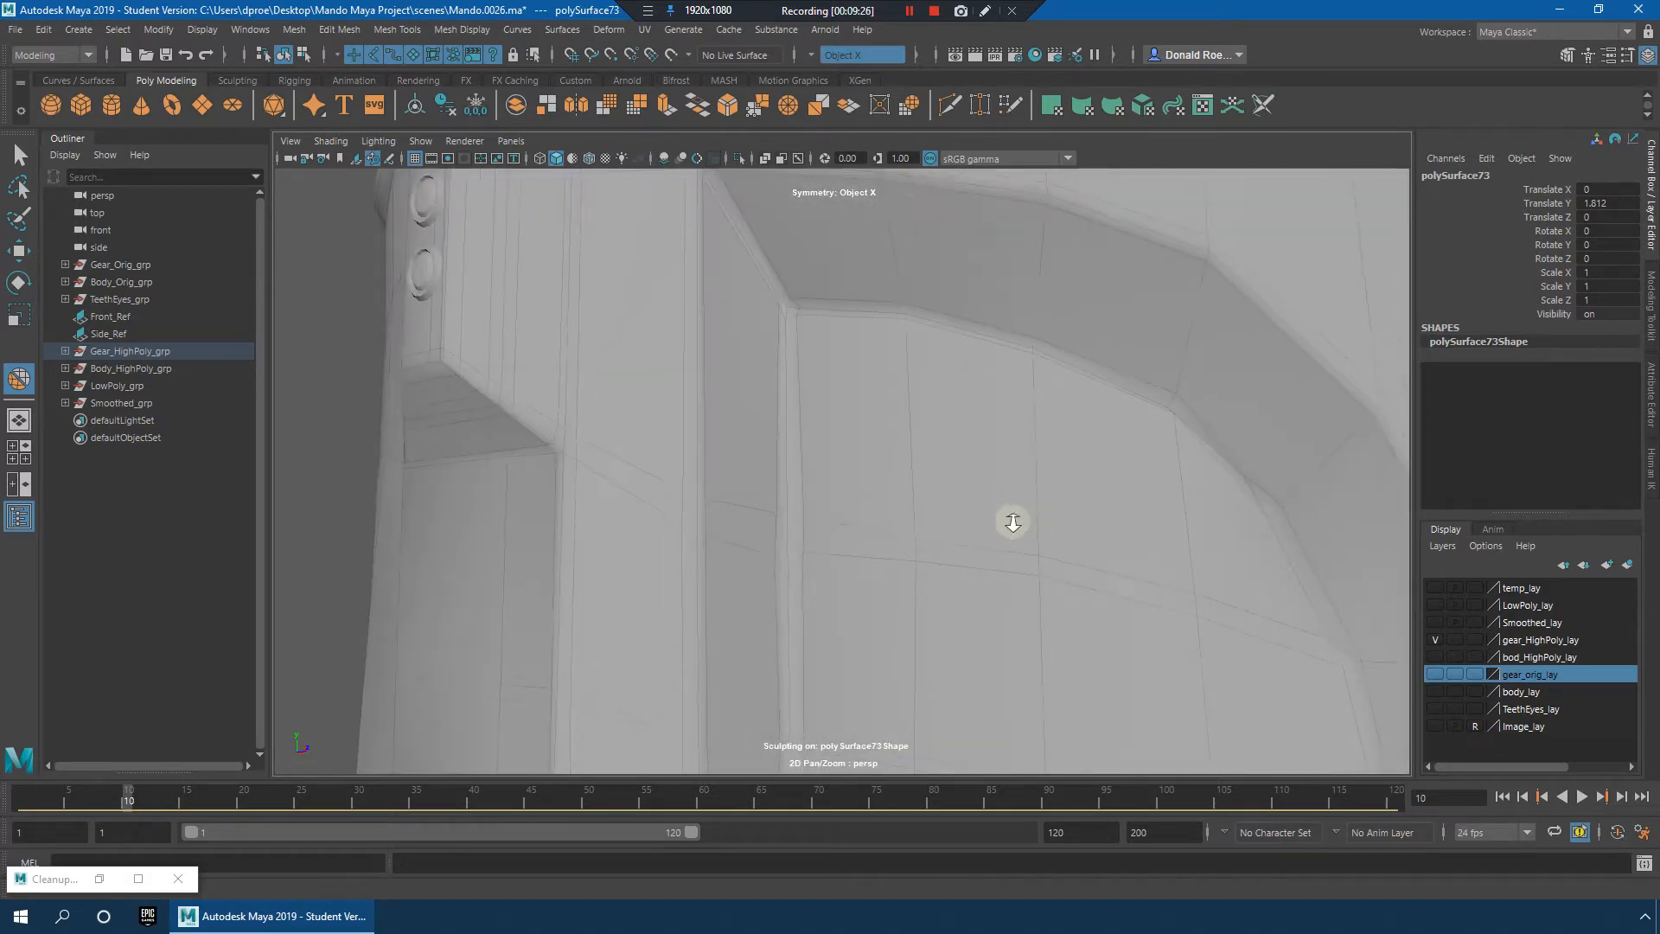
key(q)
Step: Select the edge loop running around the side of the high-poly helmet just beneath the ear piece
alt+drag(880, 493, 925, 501)
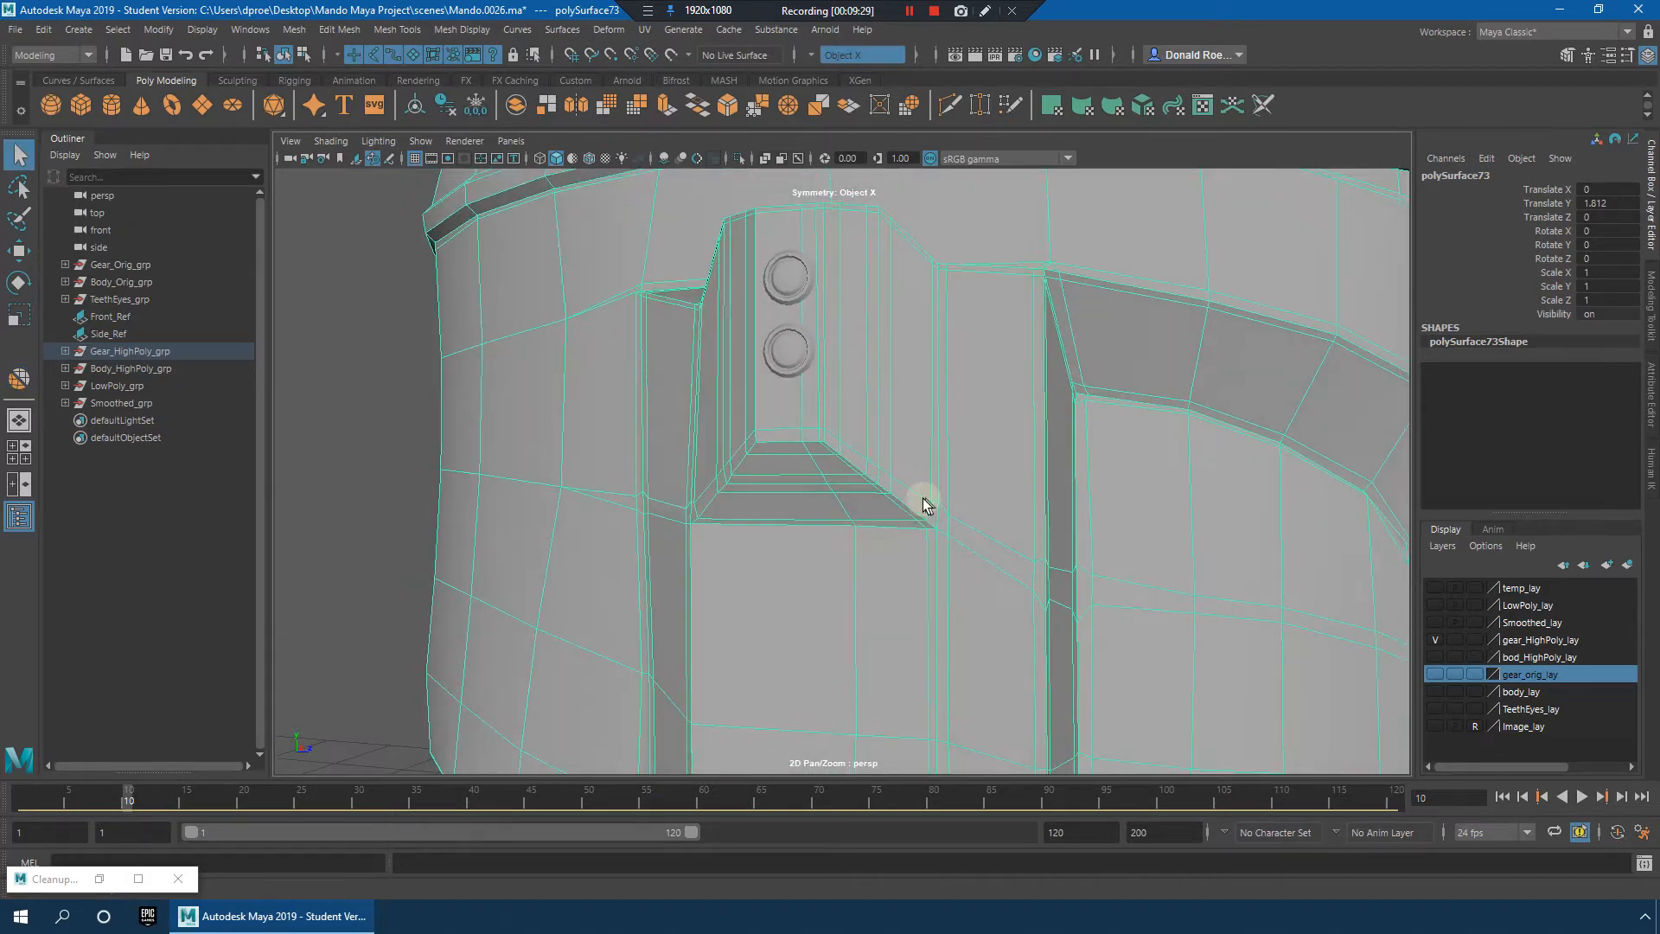
alt+middle_drag(1006, 518, 943, 486)
alt+drag(1003, 504, 959, 495)
right_drag(922, 439, 922, 394)
double_click(920, 464)
alt+drag(863, 459, 1138, 381)
shift+right_drag(1109, 385, 1148, 386)
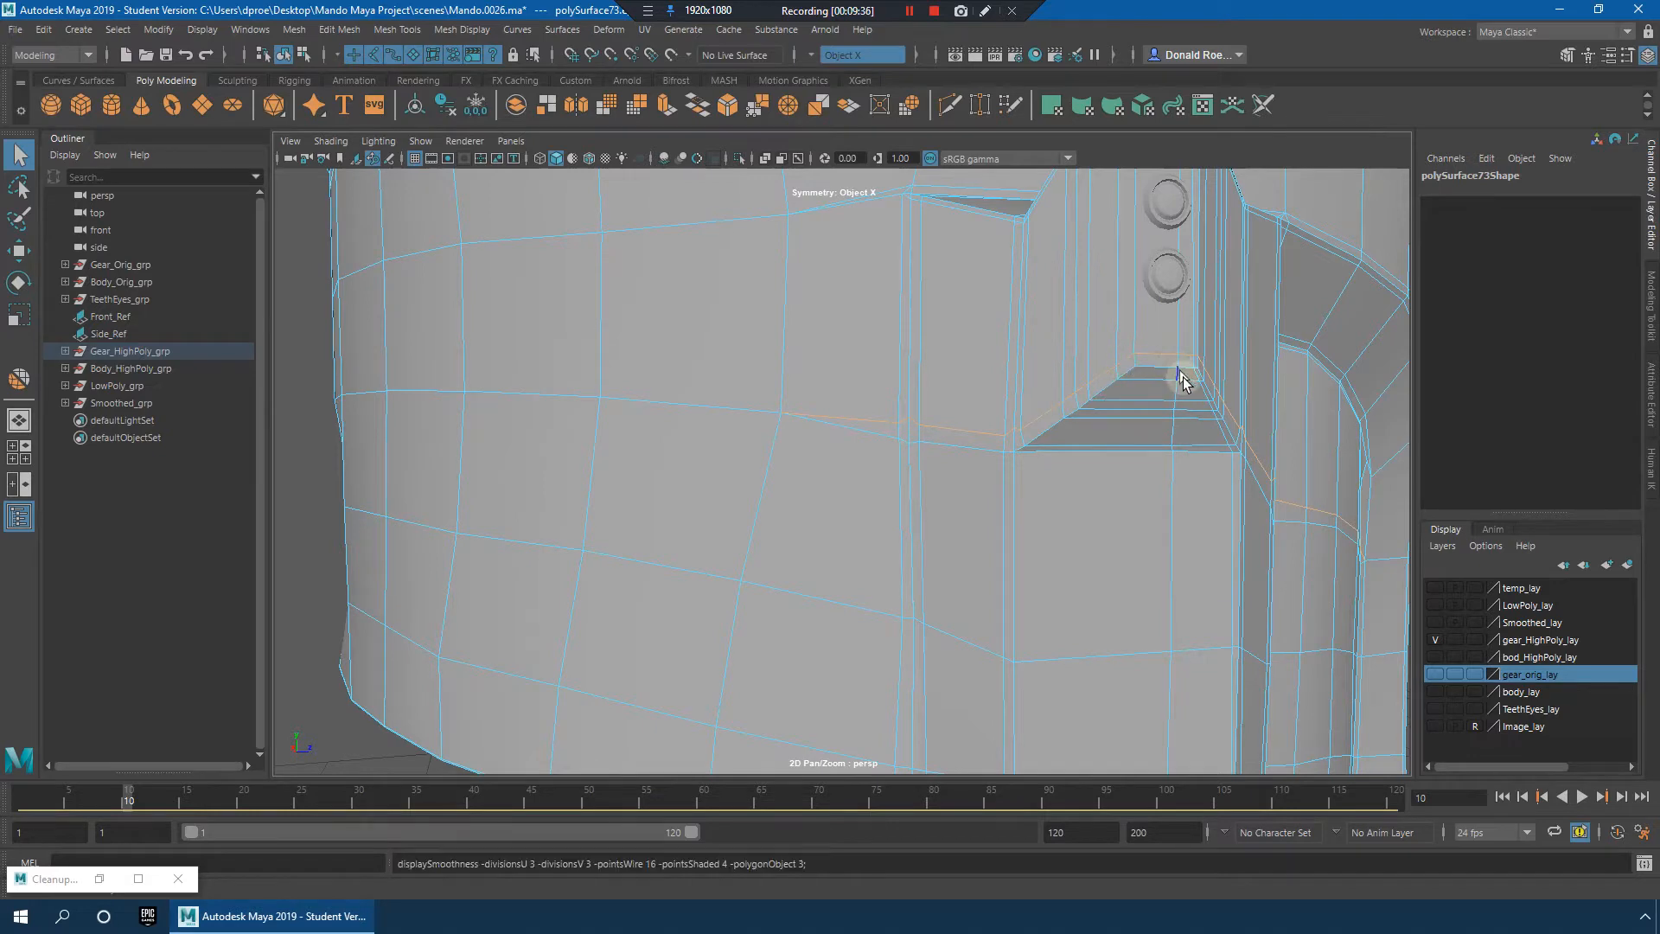
alt+drag(1178, 374, 1108, 417)
scroll(989, 415, down, 8)
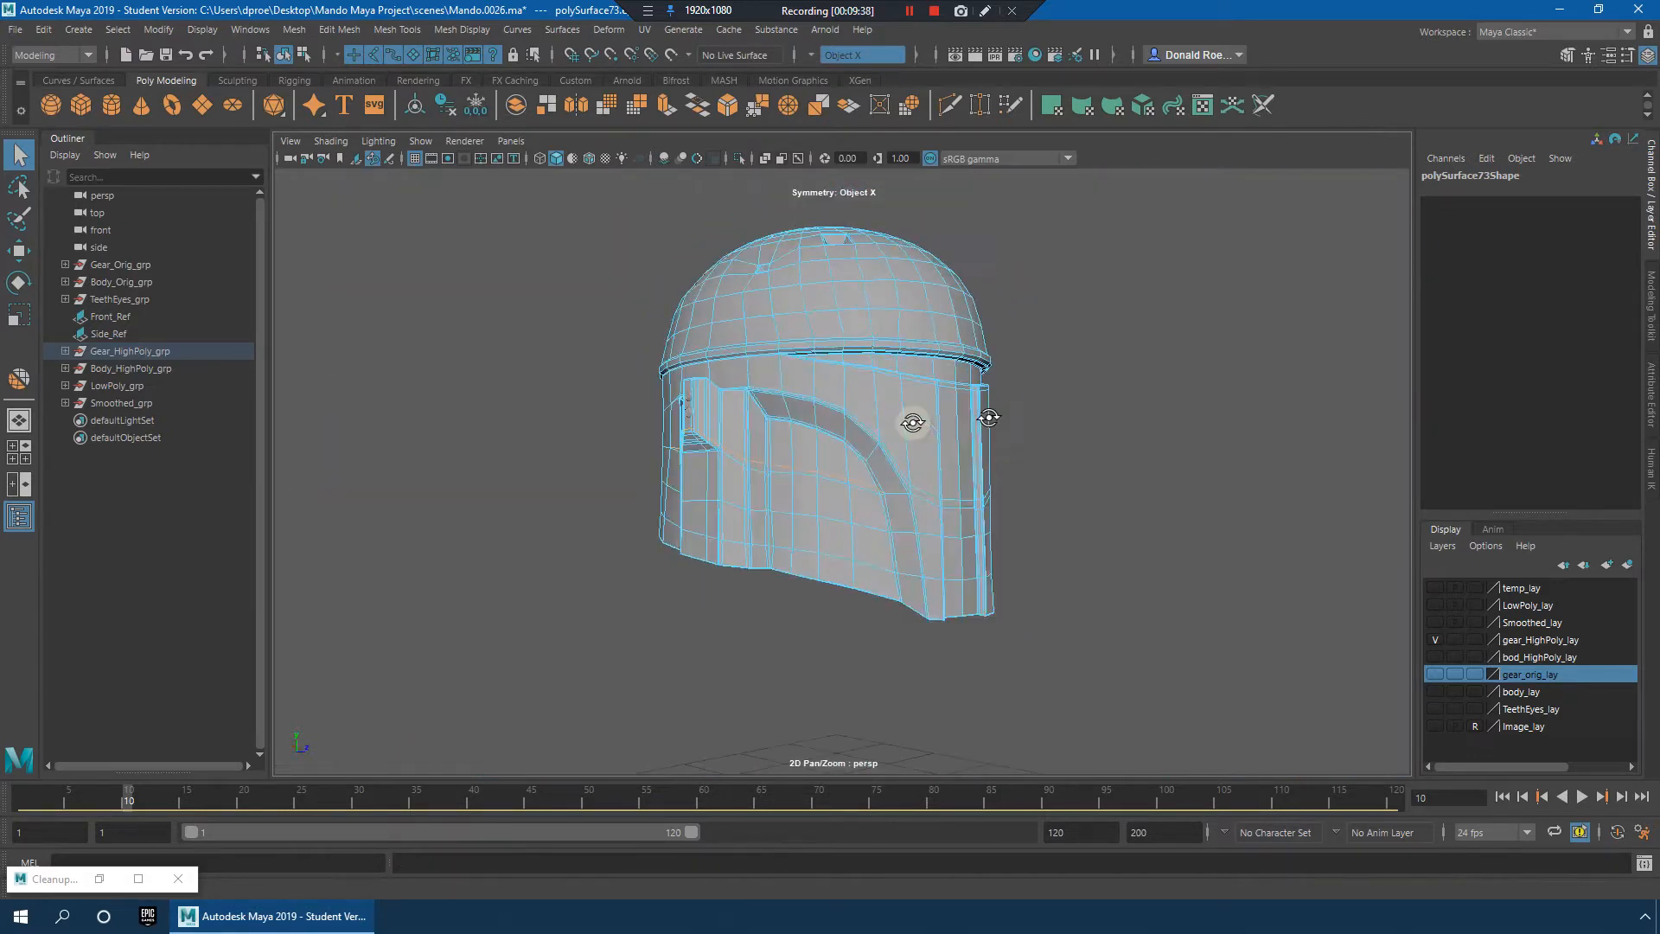
Step: Return to object mode and check the high-poly helmet's side with smooth preview on and off
alt+drag(911, 423, 795, 426)
click(1105, 429)
alt+drag(1105, 429, 977, 445)
right_drag(881, 386, 961, 359)
mouse_move(1049, 446)
alt+mouse_down()
mouse_move(1015, 510)
mouse_move(1036, 523)
alt+mouse_up()
scroll(1014, 510, up, 5)
click(1027, 521)
scroll(1028, 521, down, 1)
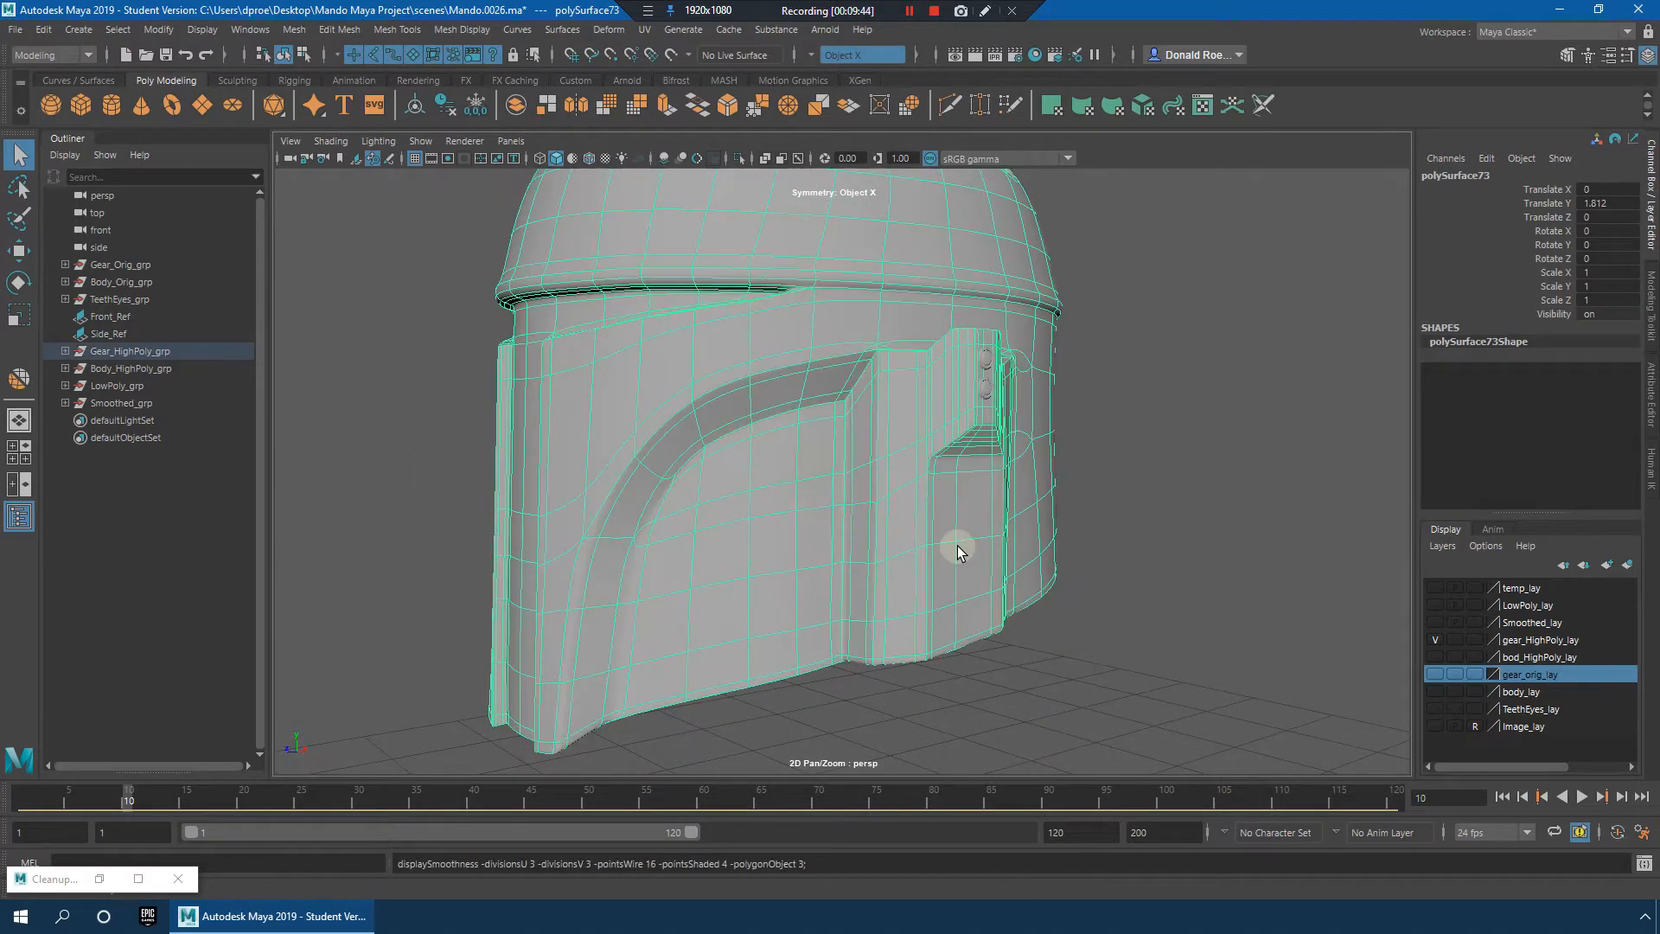
click(1243, 511)
alt+drag(1206, 540, 960, 511)
Step: Duplicate the high-poly helmet shell and move the copy from Gear_HighPoly_grp into LowPoly_grp
click(1049, 497)
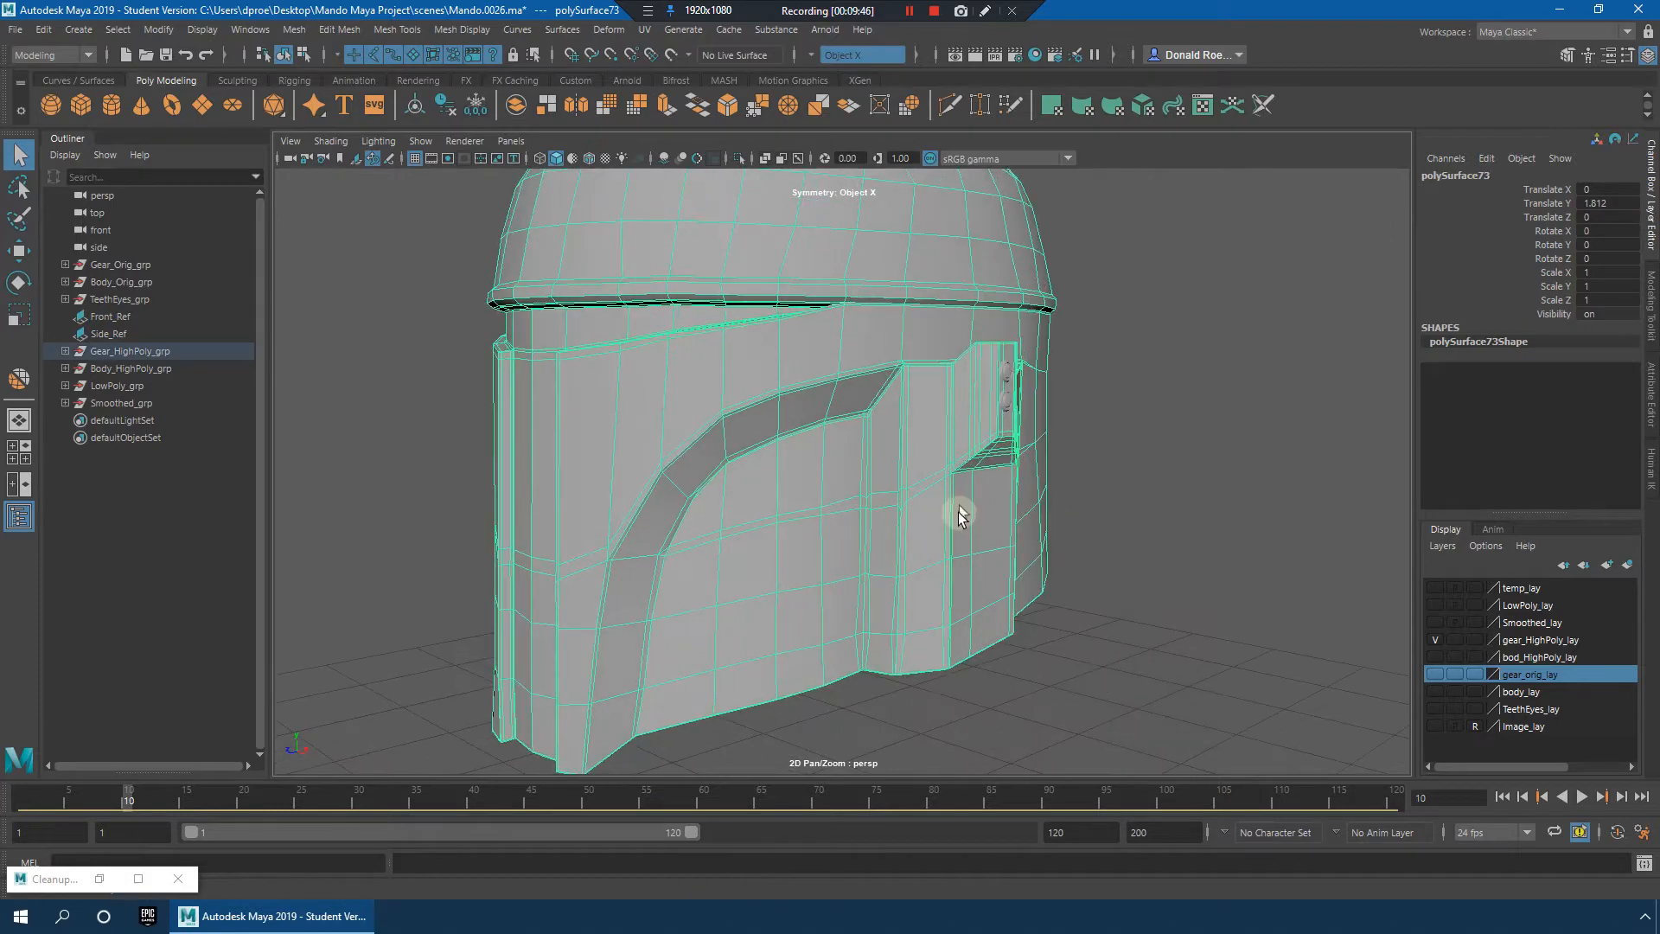
scroll(977, 512, up, 2)
scroll(1146, 510, down, 4)
alt+drag(1082, 530, 1067, 537)
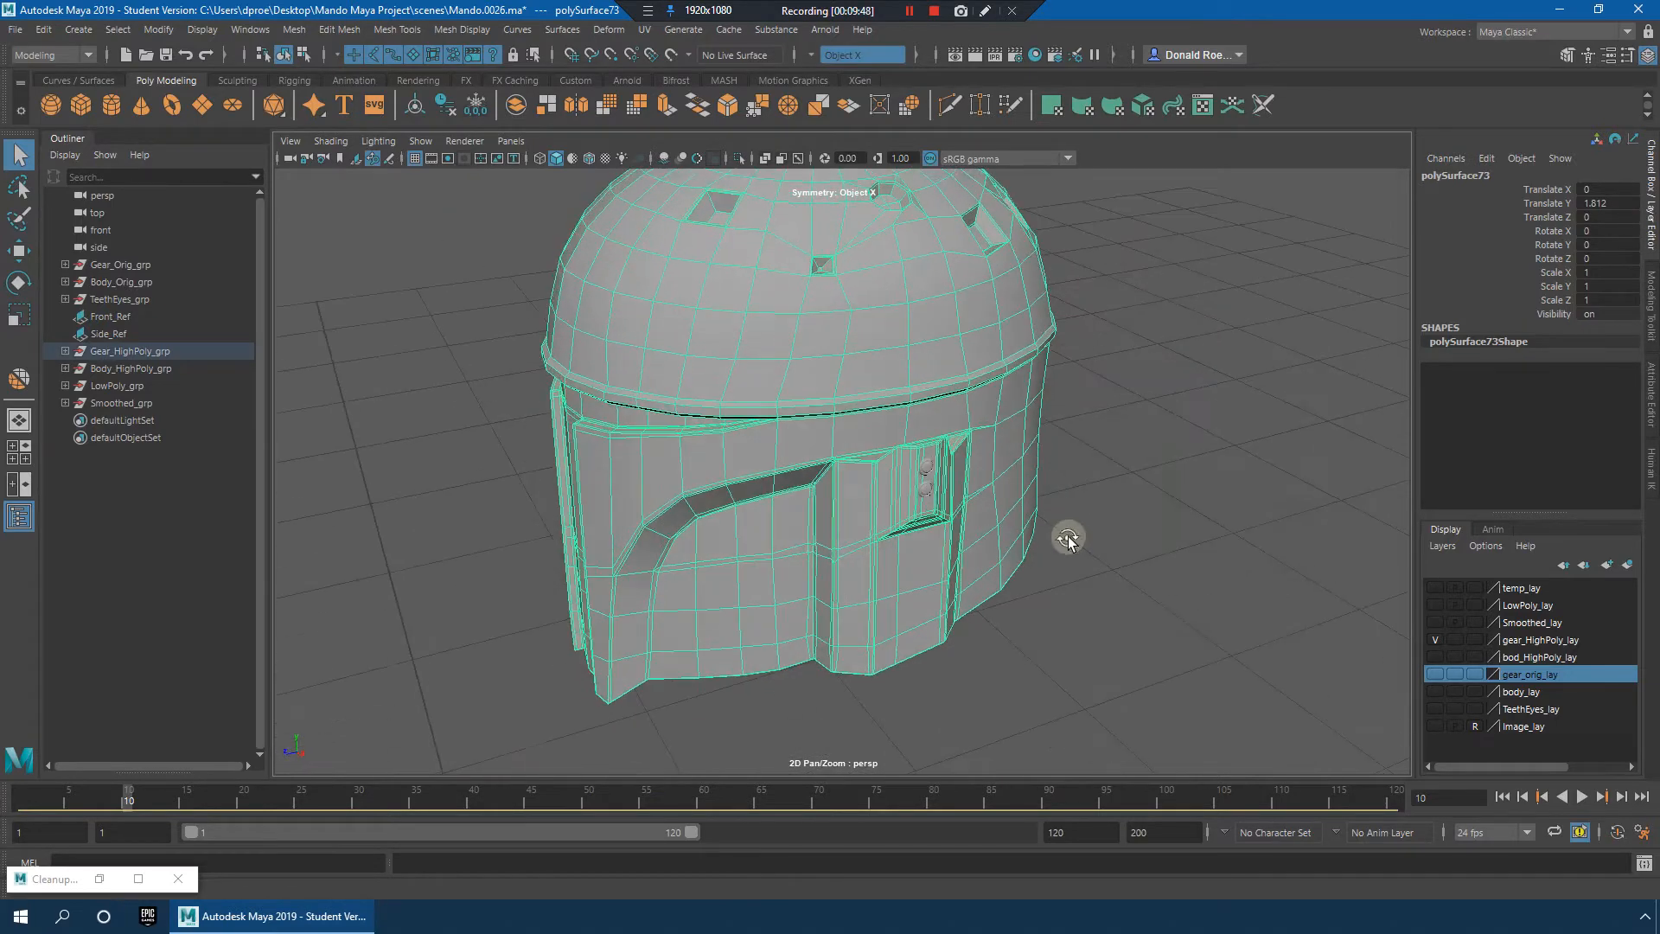
key(ctrl+d)
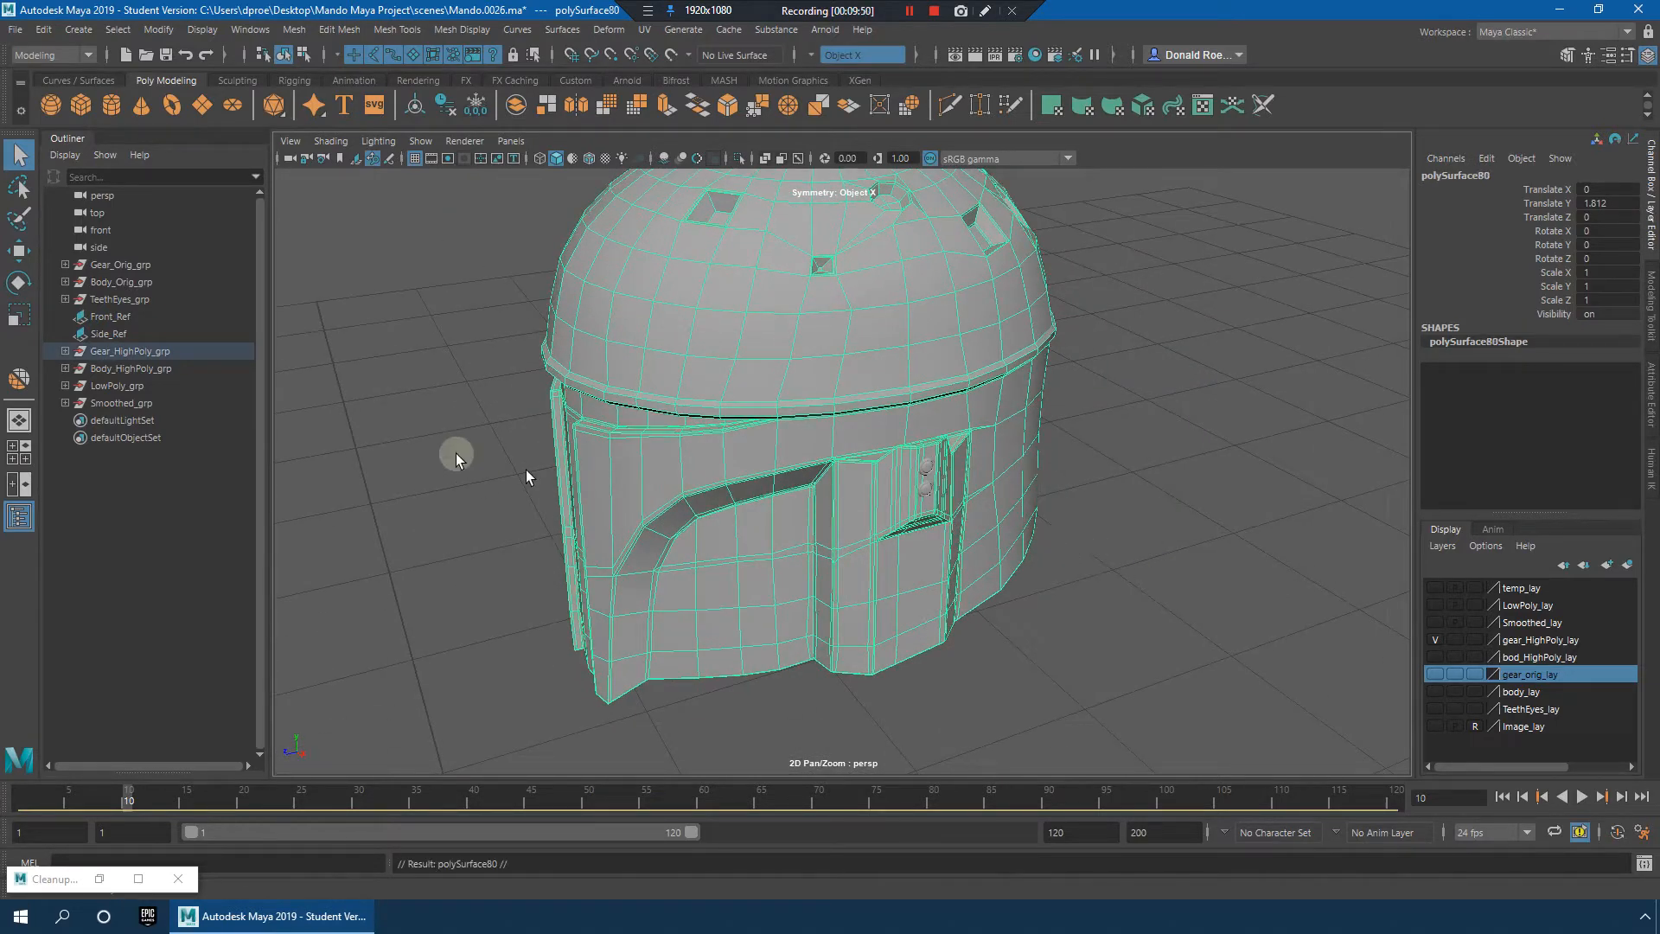
click(65, 351)
scroll(152, 534, down, 5)
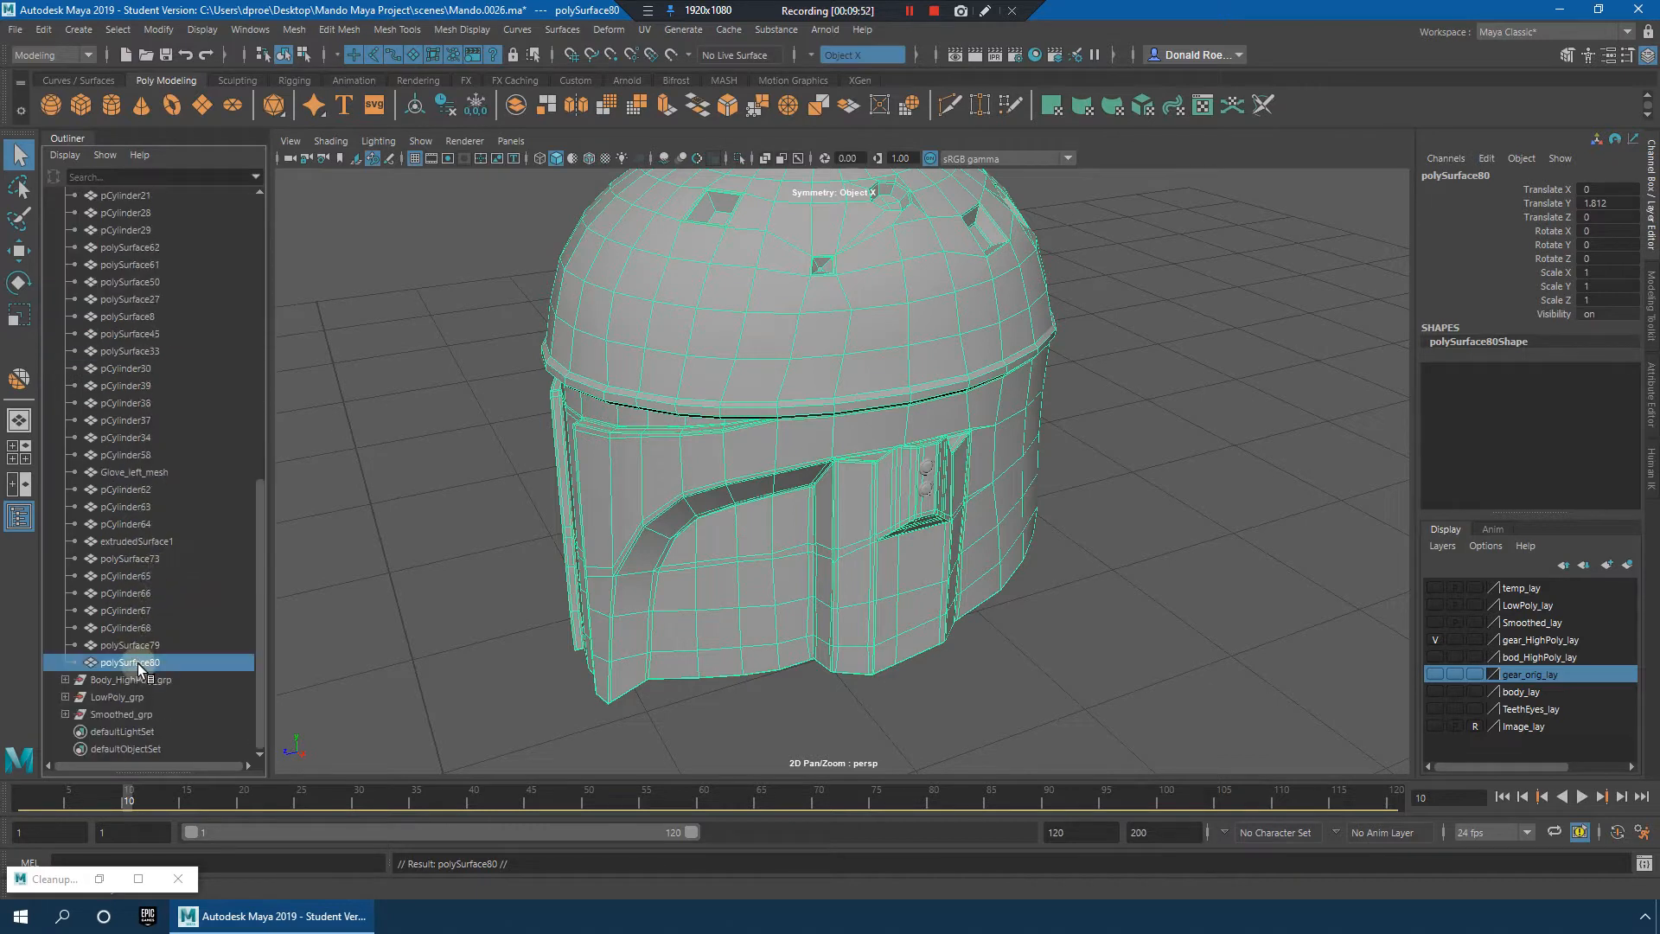
middle_drag(132, 697, 131, 695)
scroll(138, 473, up, 6)
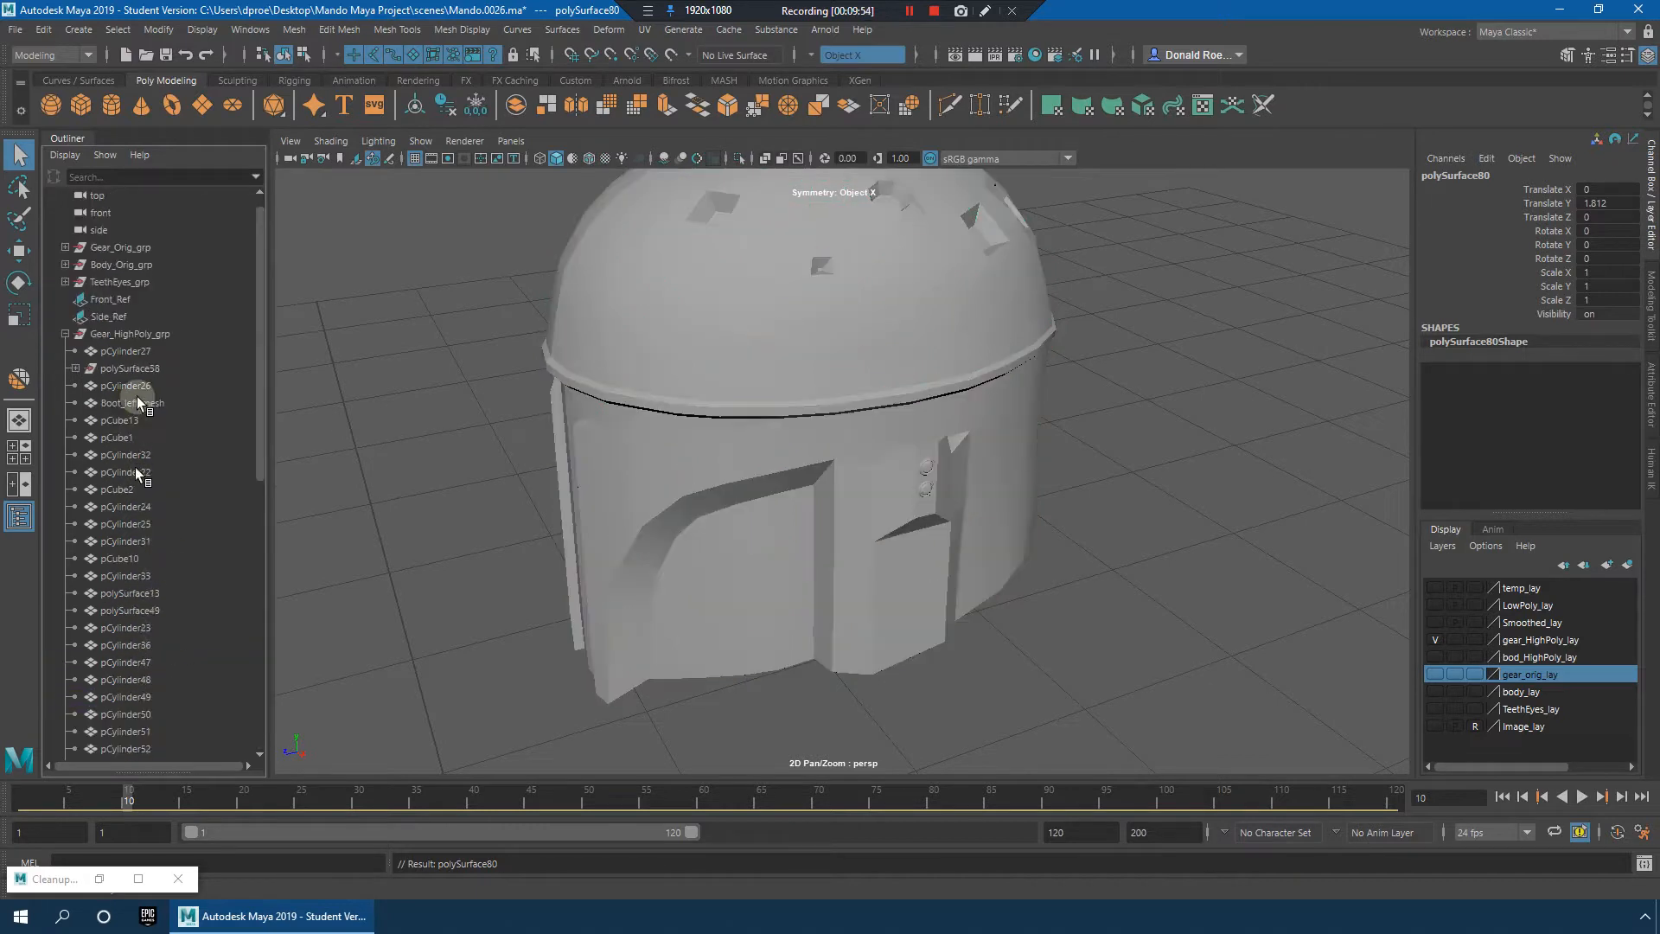
click(64, 333)
Step: Hide gear_HighPoly_lay and show LowPoly_lay with the duplicated helmet
click(1434, 639)
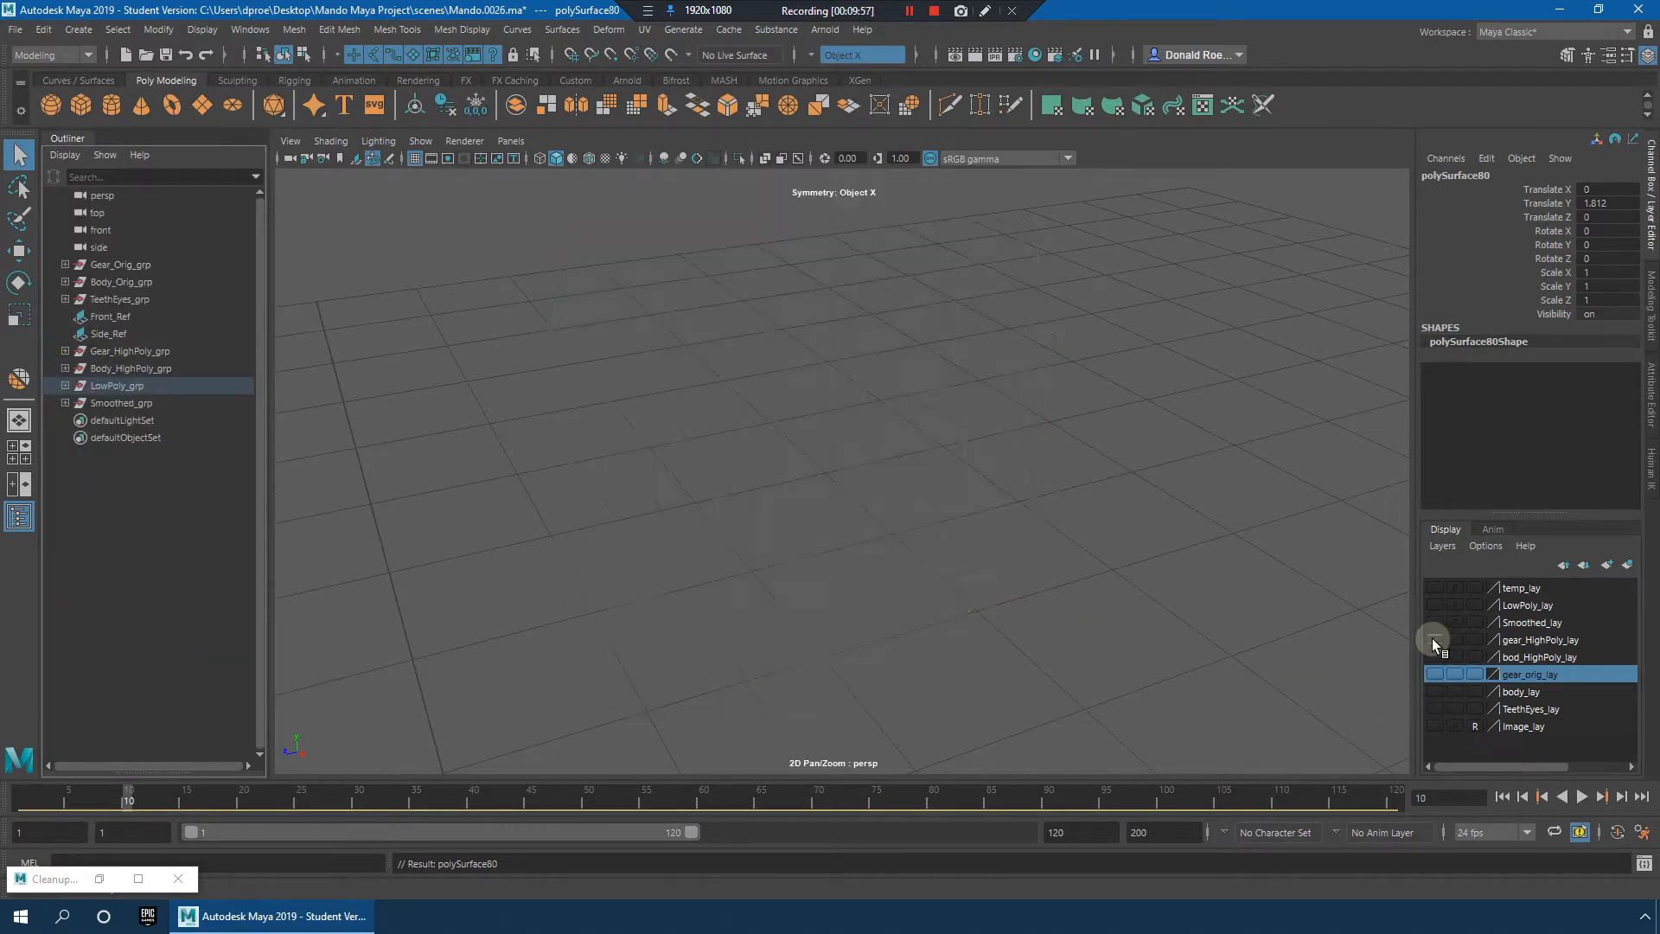
click(1434, 605)
alt+drag(936, 428, 1014, 443)
Step: Compare the duplicated helmet's dome with smooth preview on and off, and inspect the unsmoothed shape from the front
key(3)
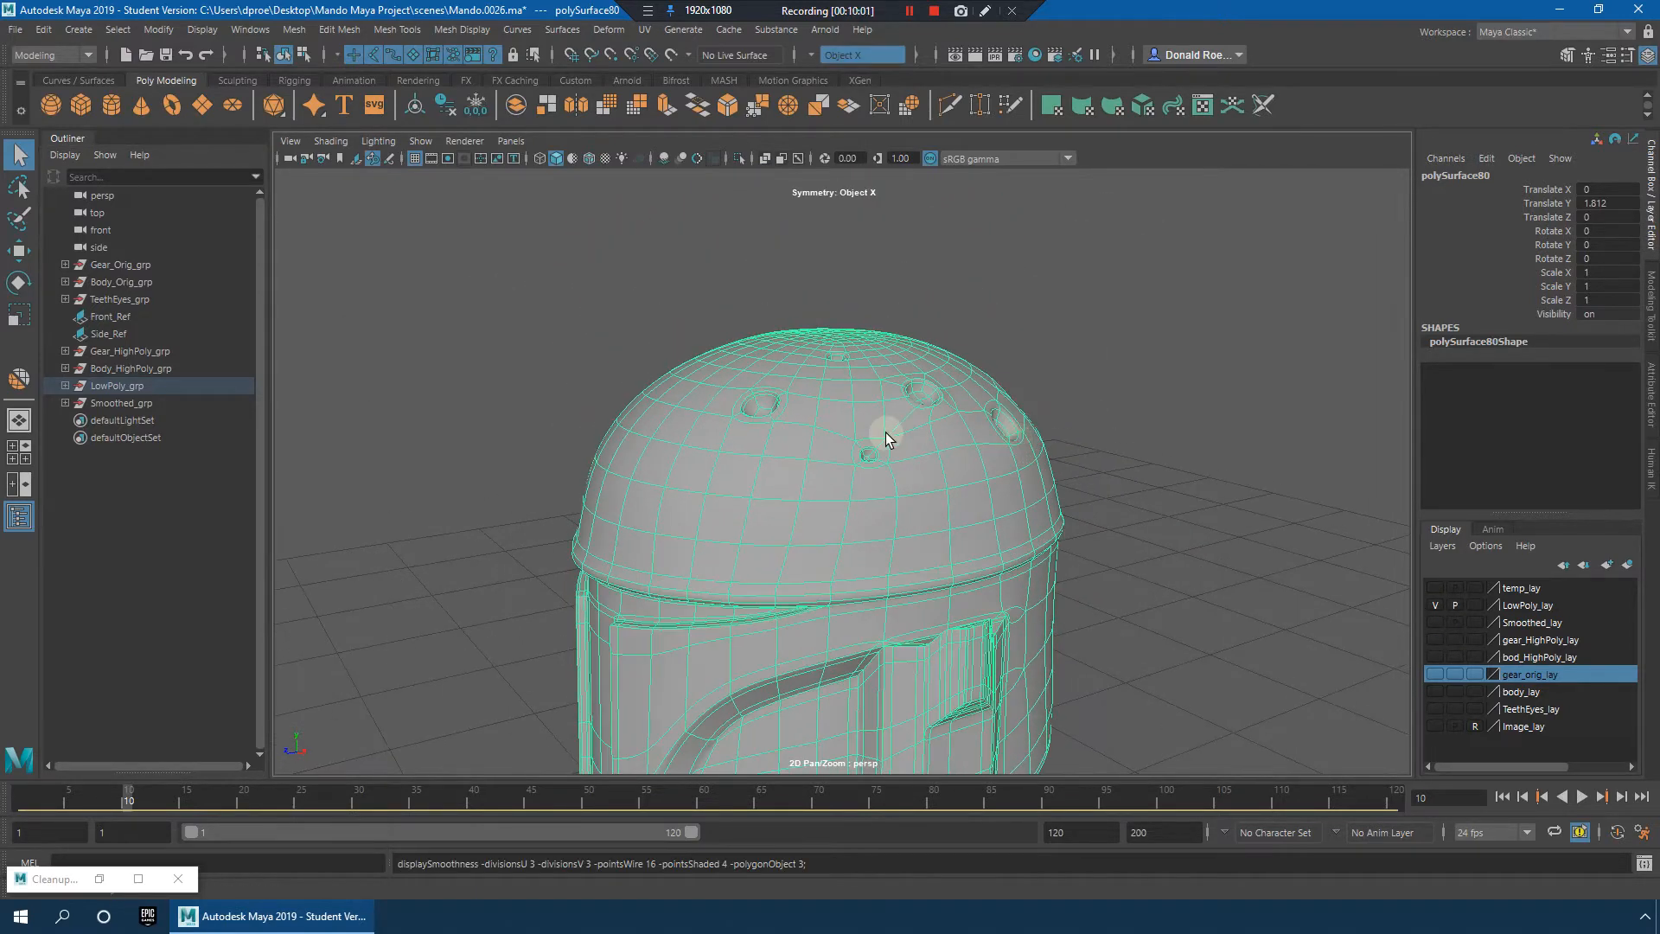
key(1)
alt+right_drag(885, 433, 1052, 459)
alt+drag(1052, 459, 1034, 467)
alt+right_drag(1034, 467, 1008, 463)
alt+drag(1007, 463, 1088, 429)
key(3)
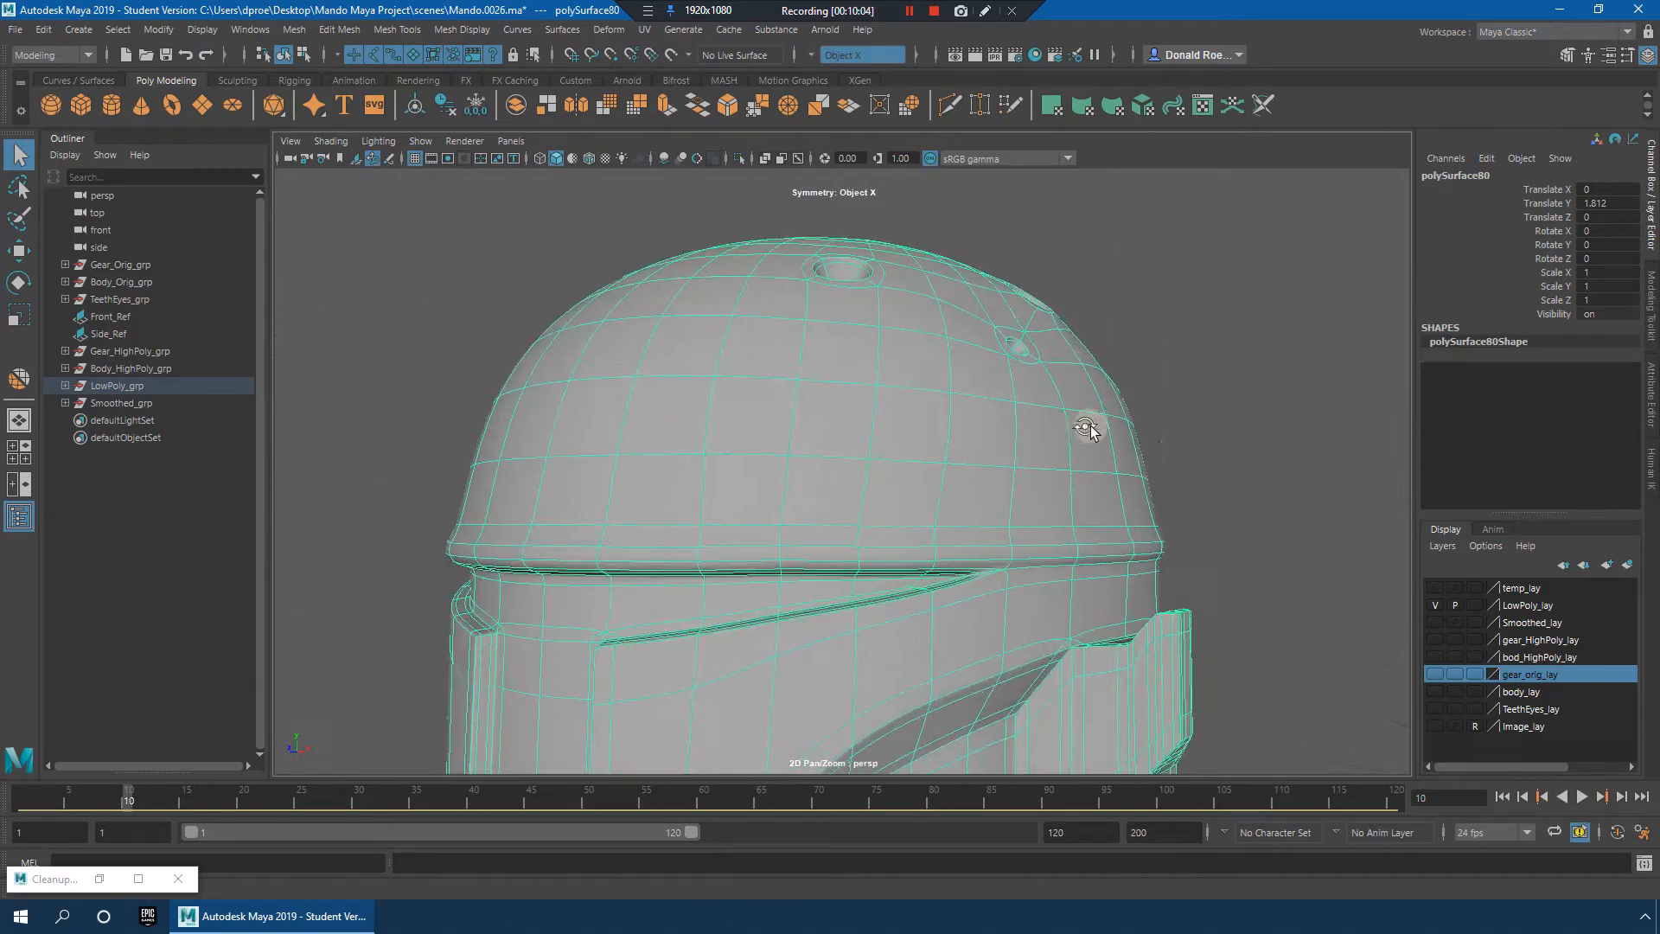
key(1)
alt+middle_drag(1149, 515, 1163, 346)
alt+right_drag(1193, 452, 1072, 443)
click(1253, 432)
mouse_move(1091, 517)
alt+mouse_down()
mouse_move(1130, 525)
mouse_move(1107, 512)
alt+mouse_up()
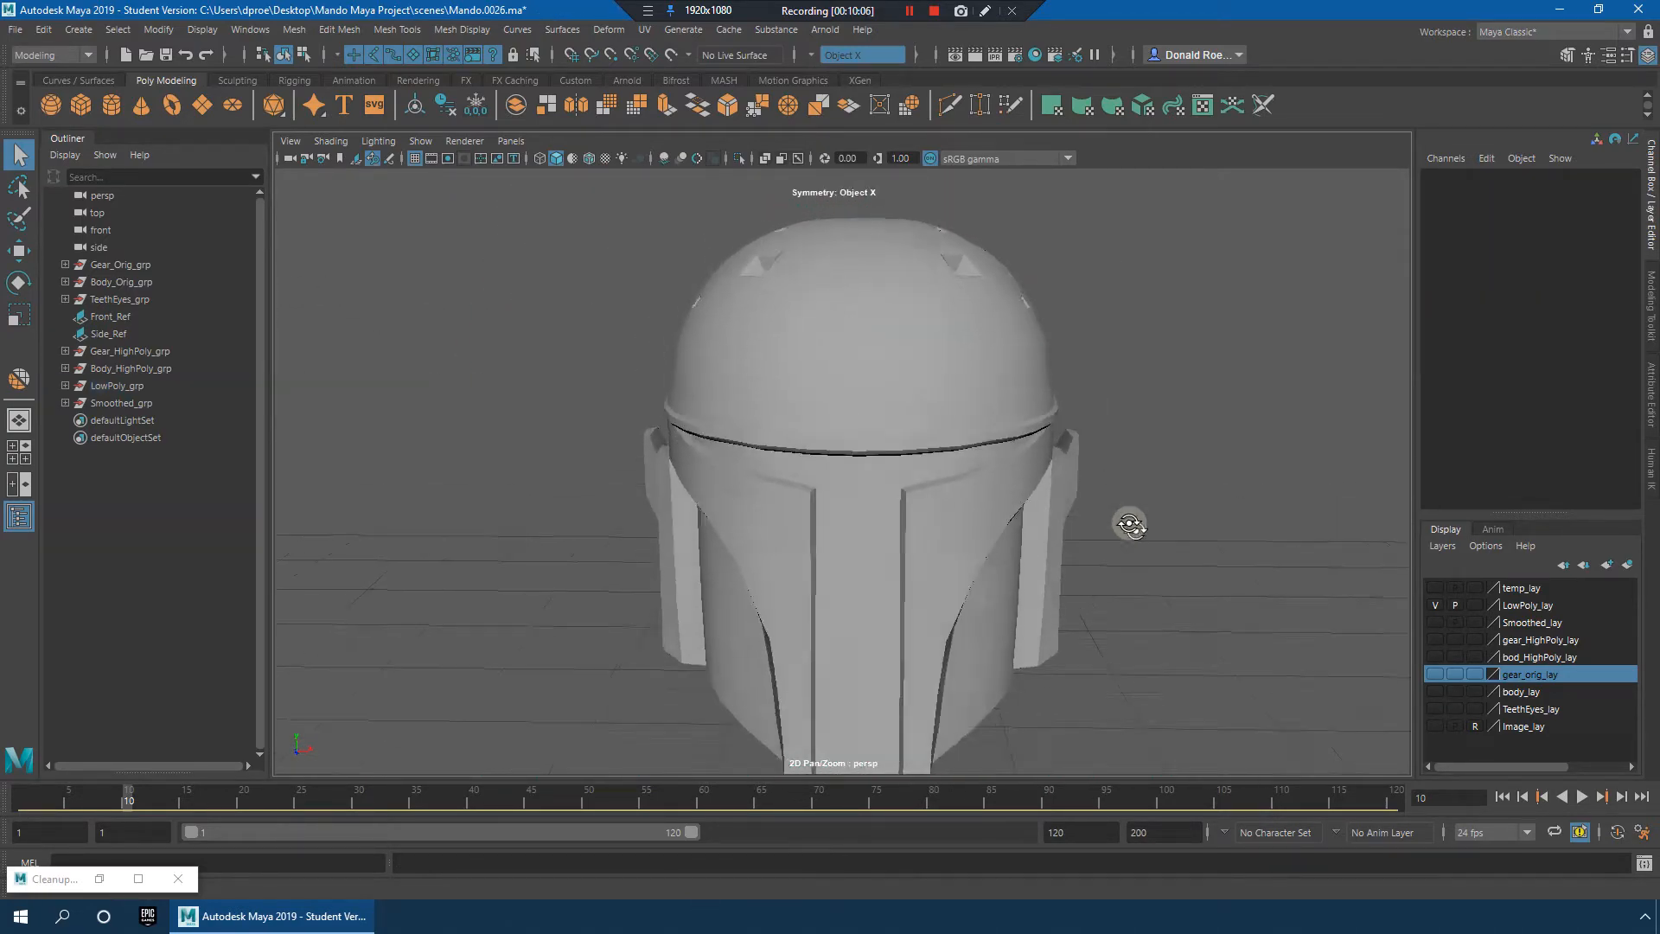
Step: Compare the duplicated helmet from the front with smooth preview on and off
click(1026, 522)
click(1178, 528)
key(3)
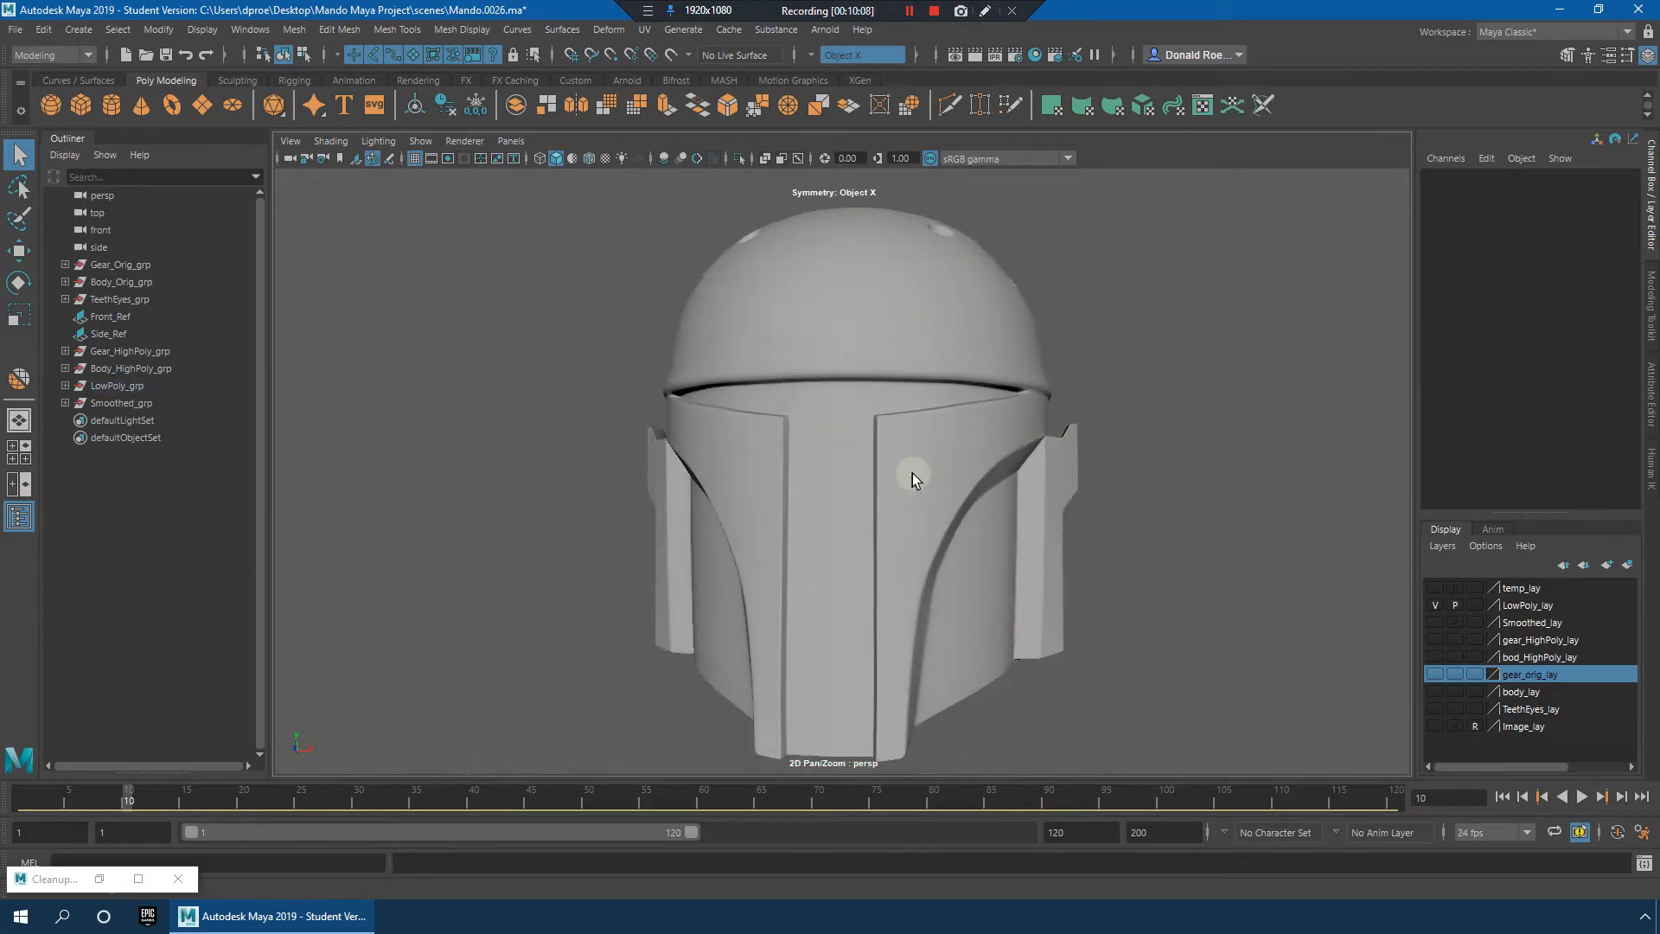
click(911, 474)
key(1)
Step: Try smoothing the mesh of the duplicated helmet and undo the operation
click(340, 173)
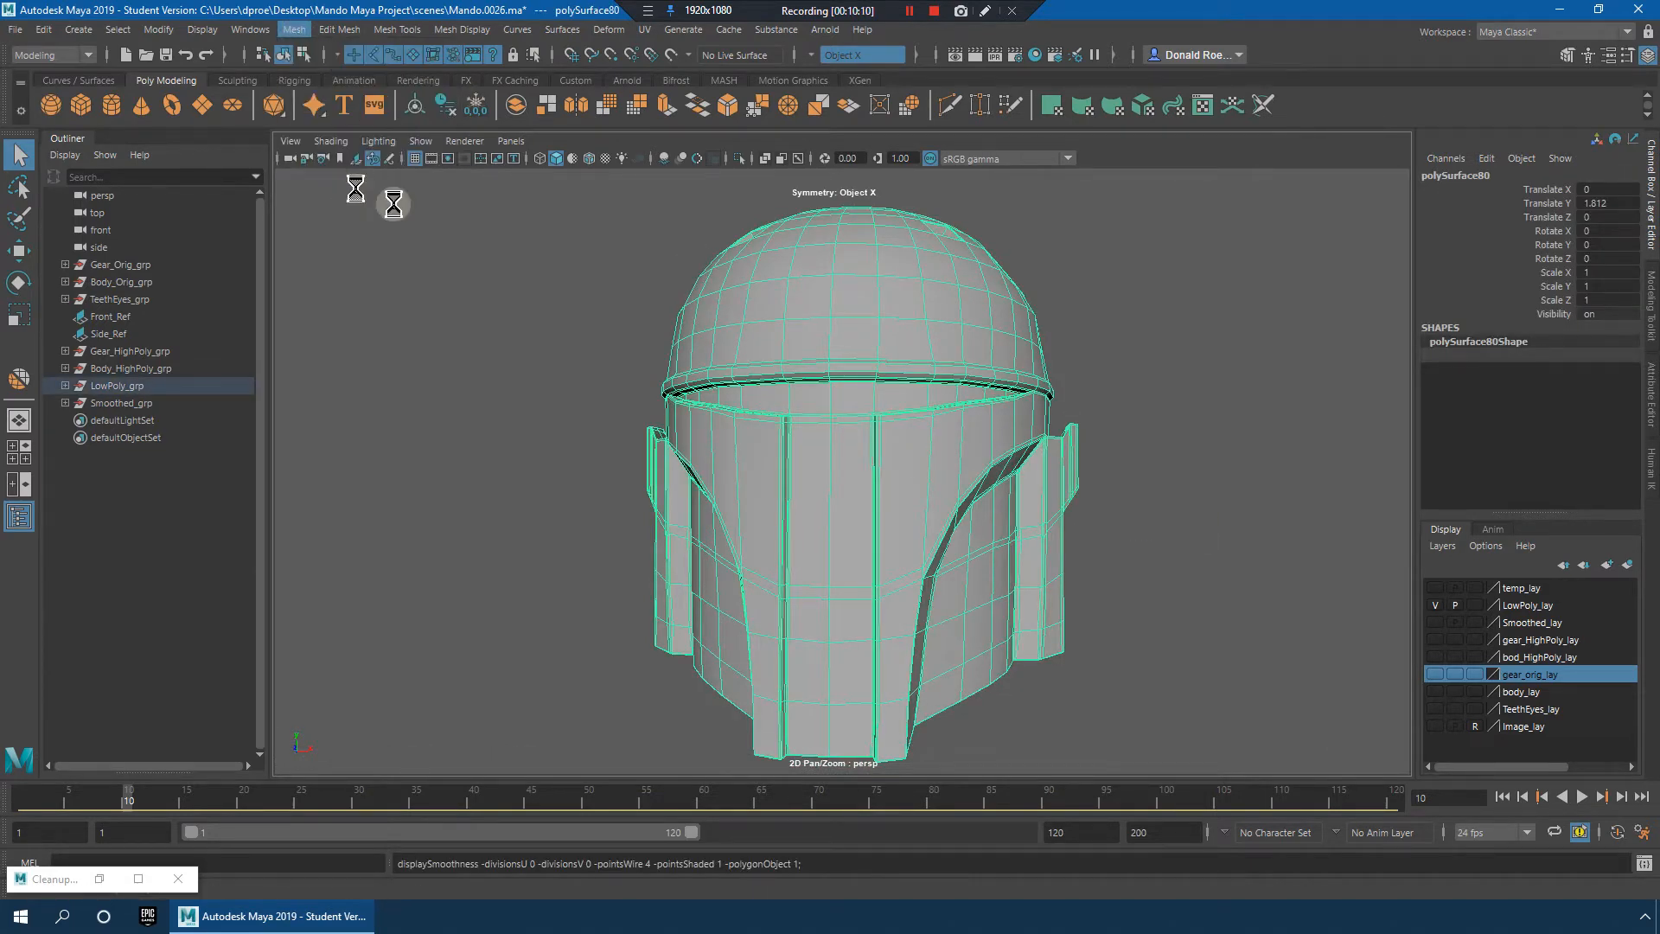
alt+drag(1152, 359, 1125, 447)
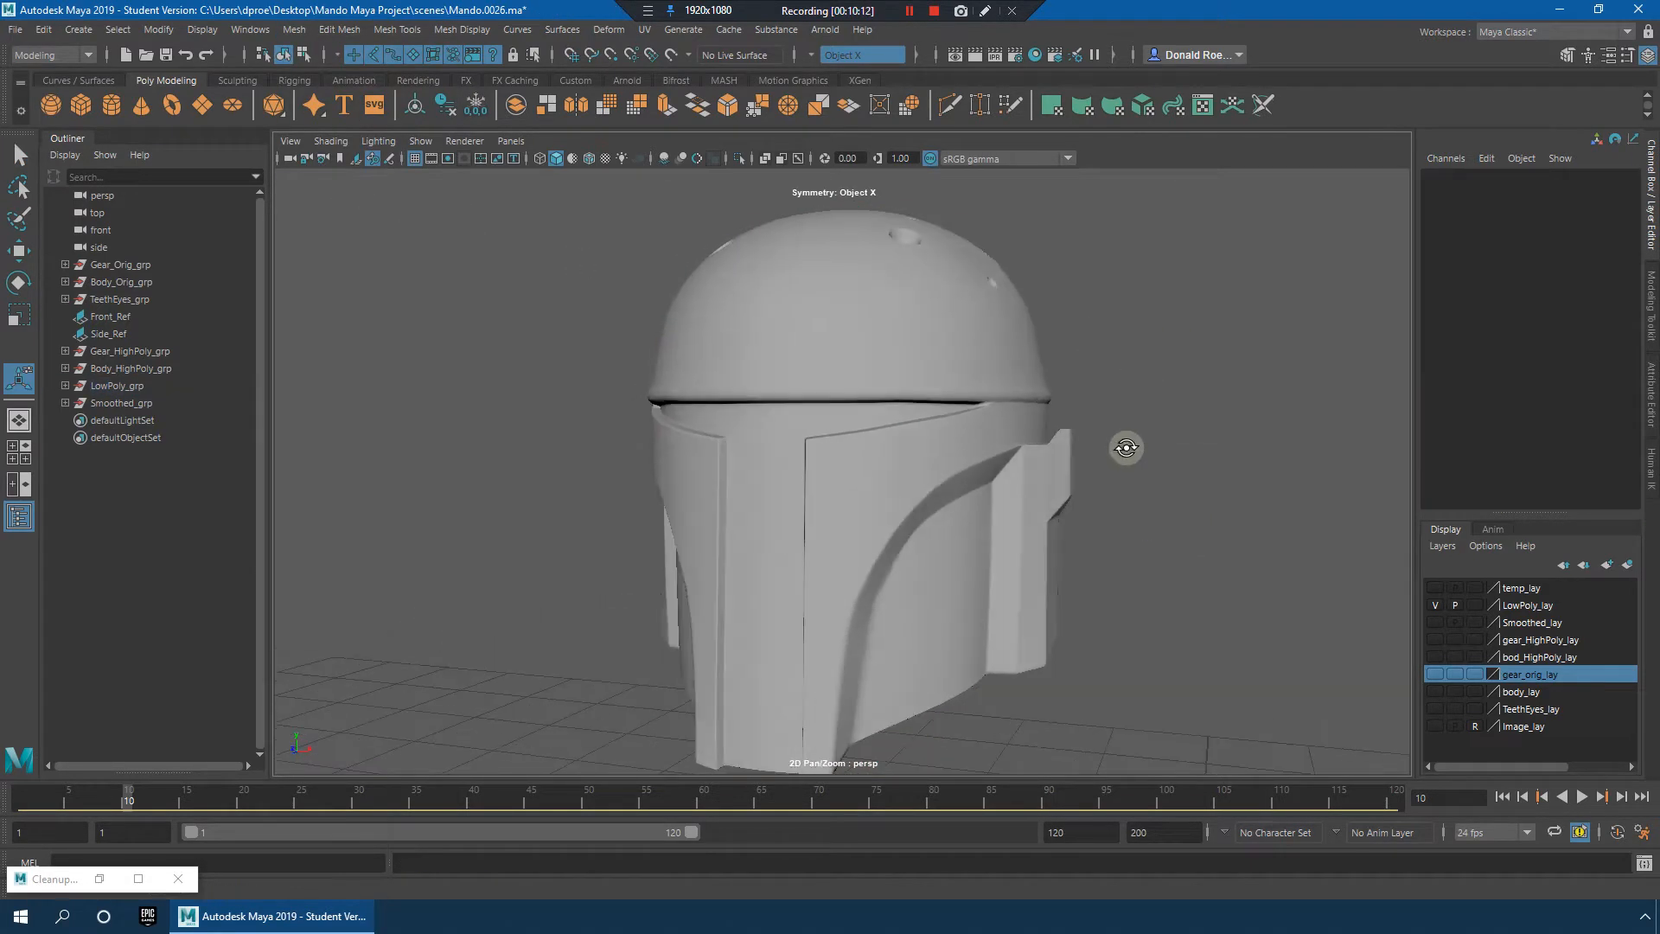
click(949, 339)
alt+drag(1047, 355, 999, 349)
key(ctrl+z)
key(ctrl+z)
key(ctrl+z)
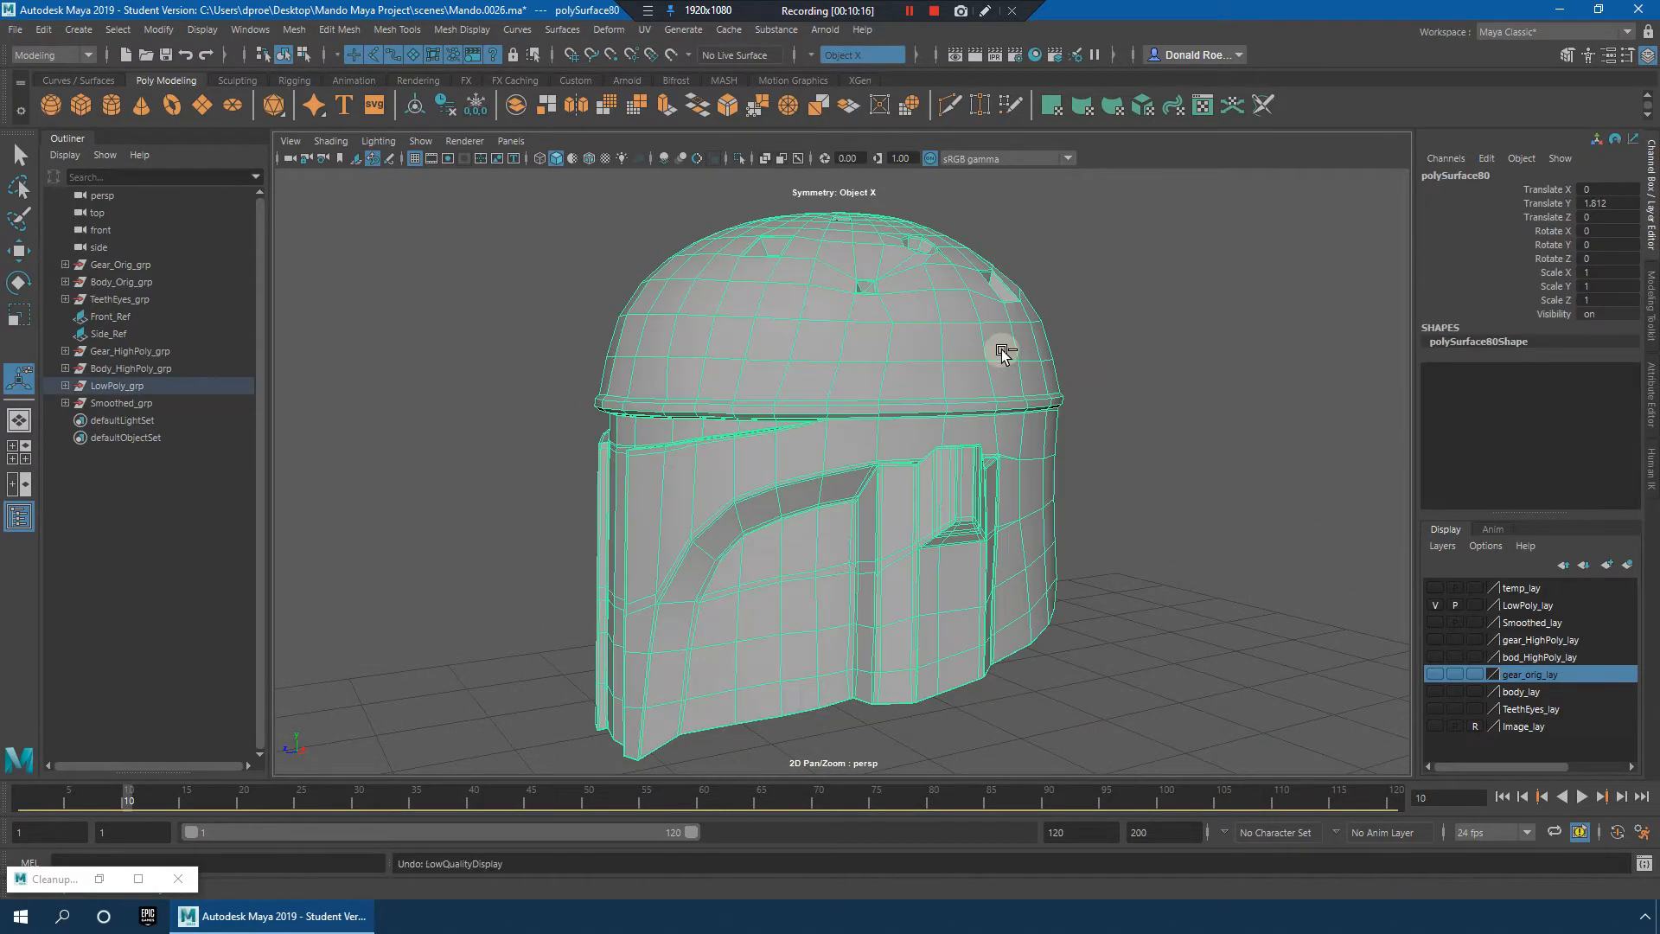
Step: Delete the floor and wall faces of the large square recess in the dome of the low-poly helmet
click(900, 385)
alt+drag(899, 386, 959, 394)
scroll(975, 396, up, 5)
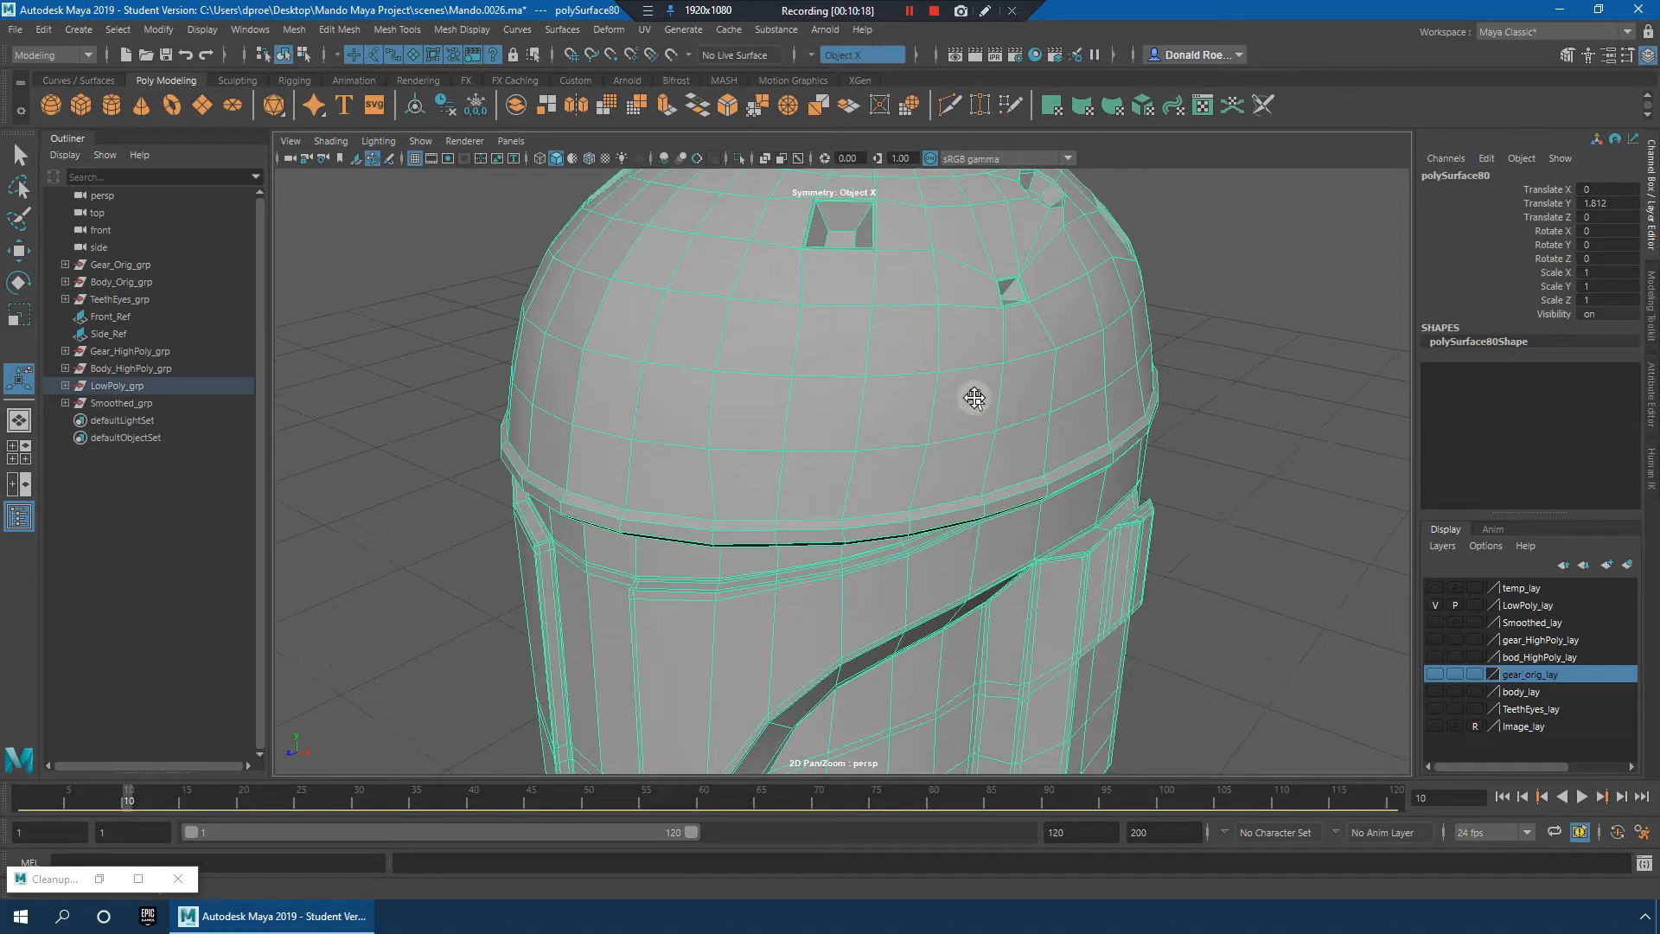
alt+middle_drag(975, 395, 974, 459)
scroll(974, 459, up, 4)
alt+drag(905, 385, 871, 415)
alt+middle_drag(871, 415, 904, 407)
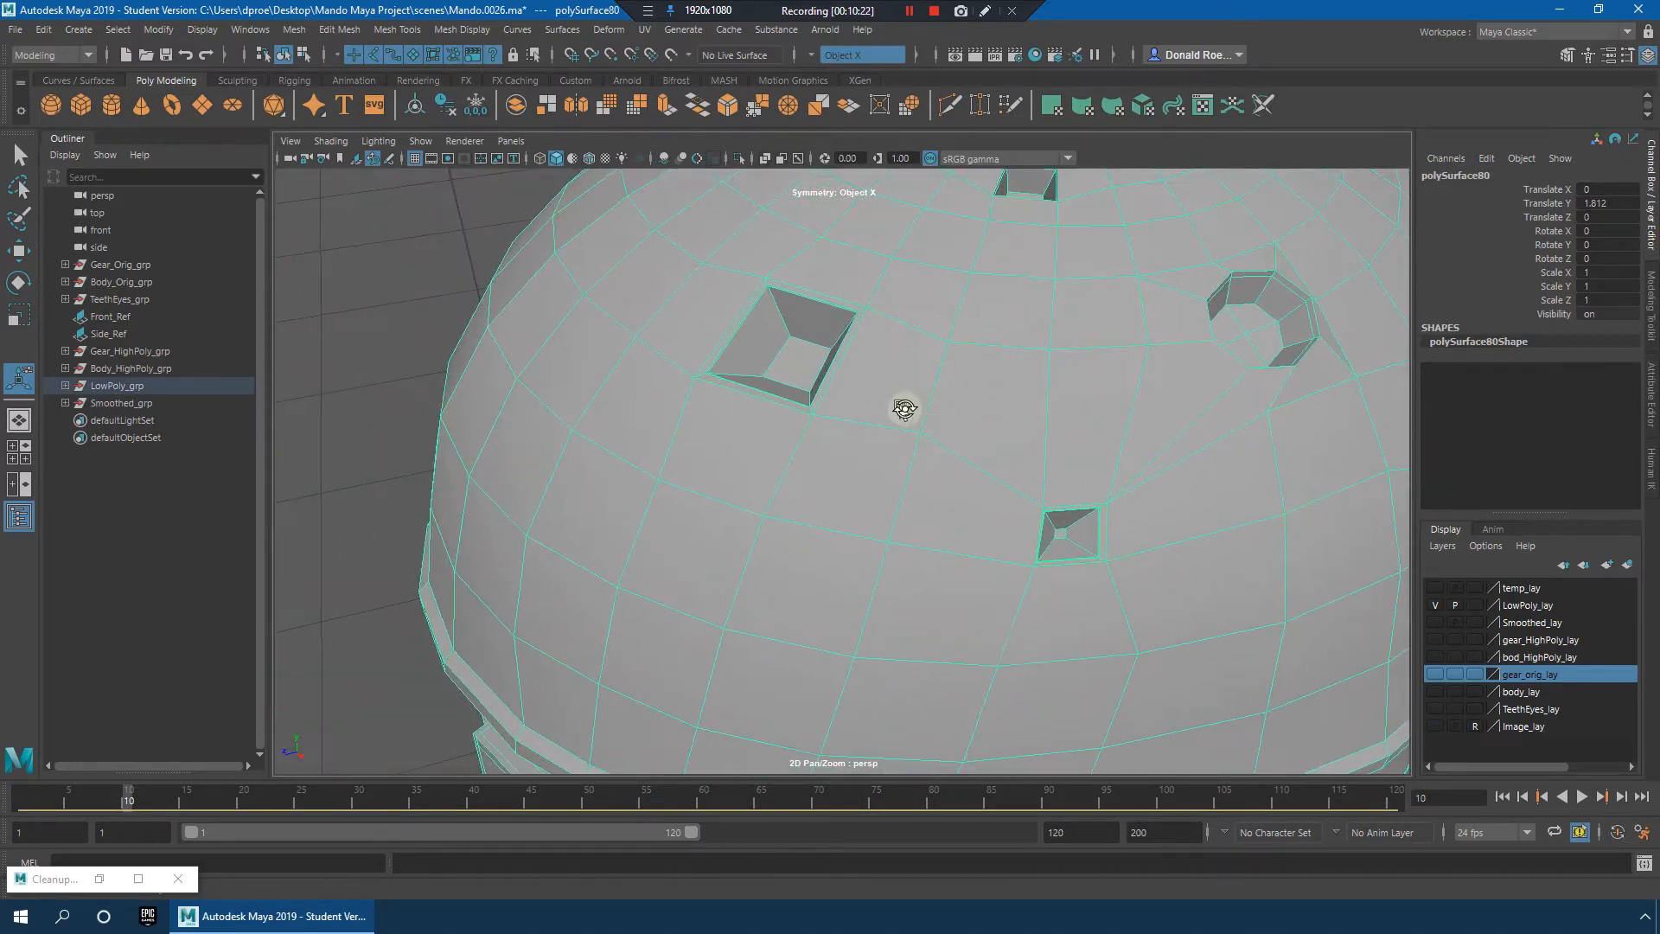
alt+drag(904, 407, 861, 394)
right_drag(862, 394, 857, 417)
click(856, 416)
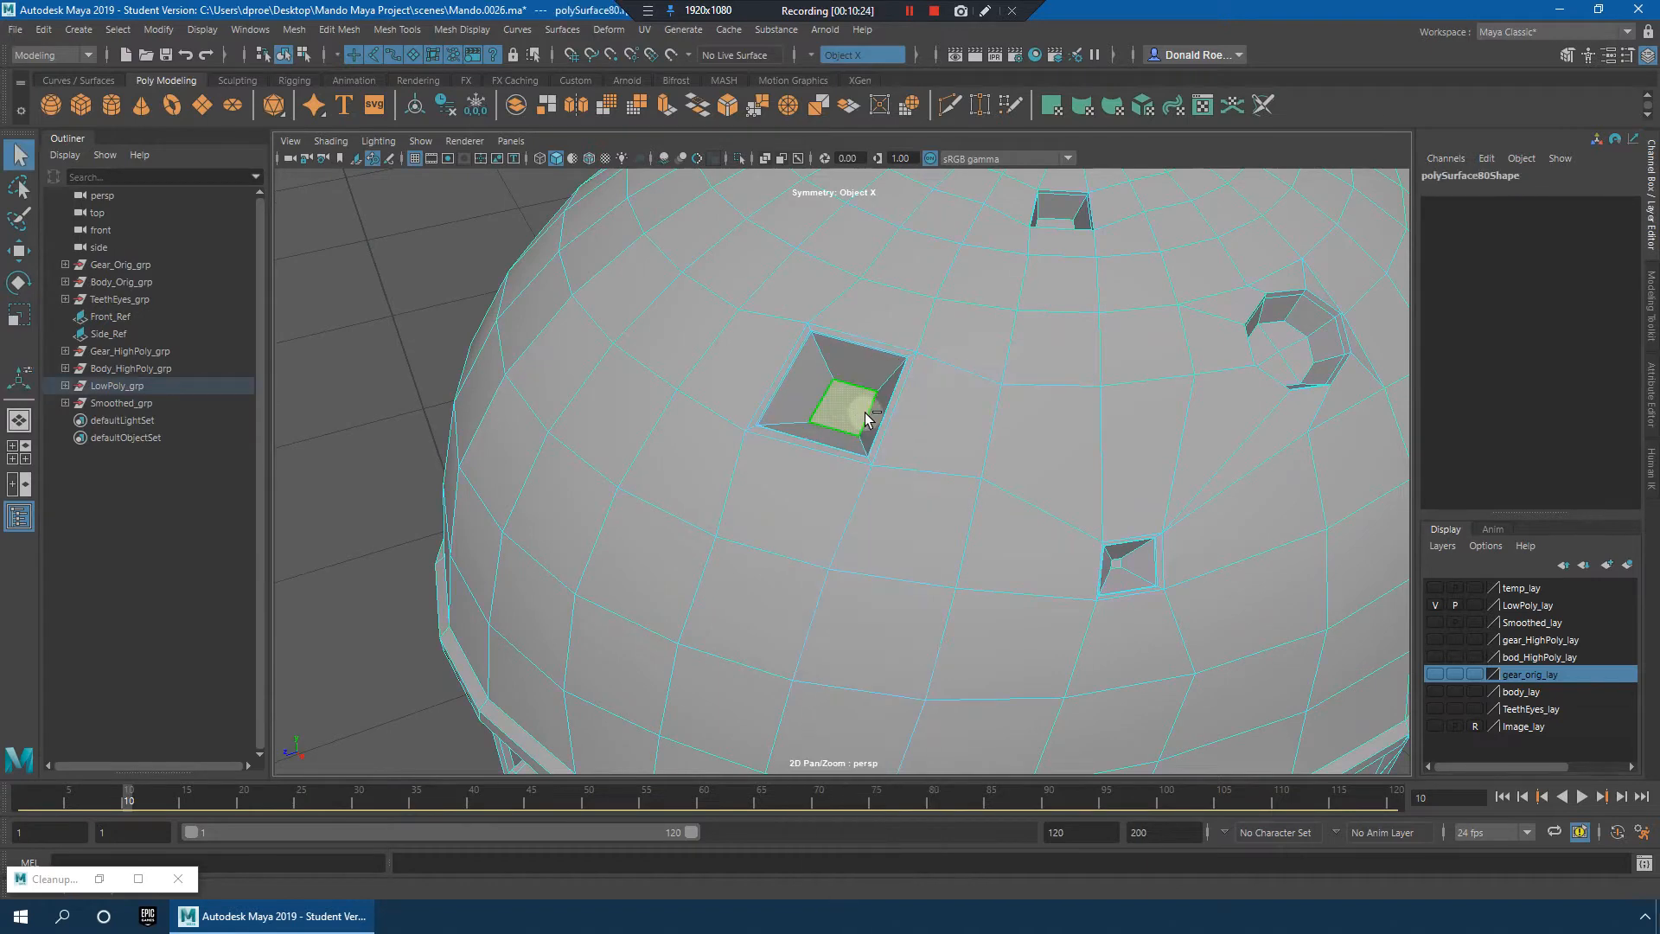
key(shift+period)
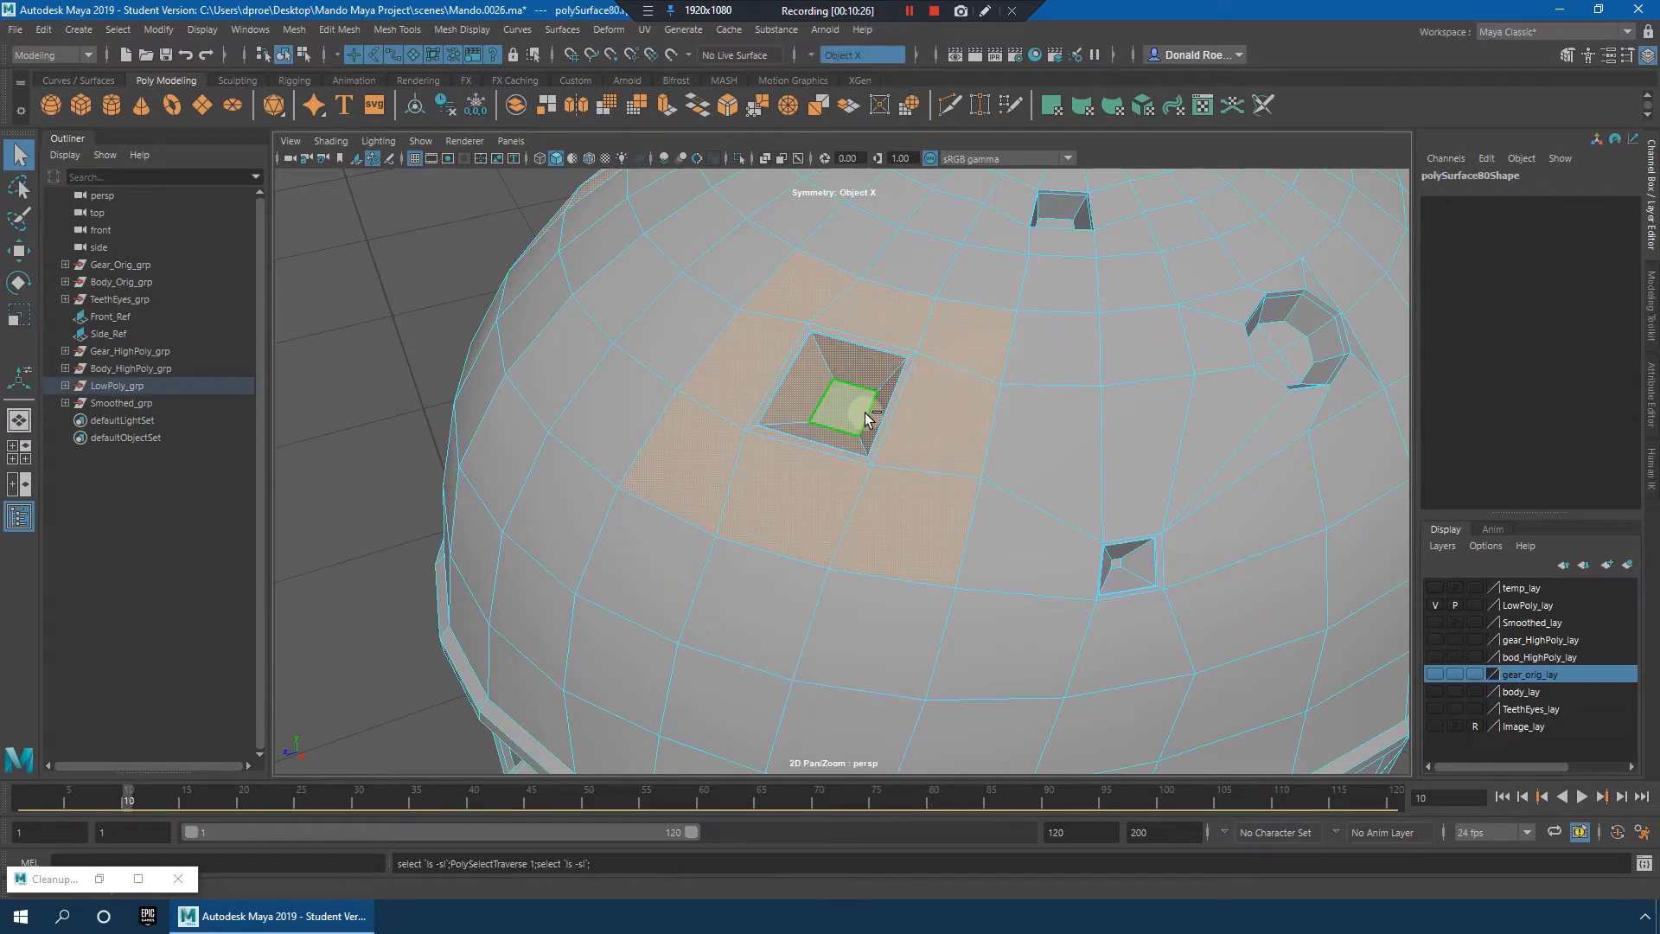
key(Delete)
Step: Delete the inner faces of the small square recess low on the dome, including its thin rim
alt+drag(1164, 515, 1087, 527)
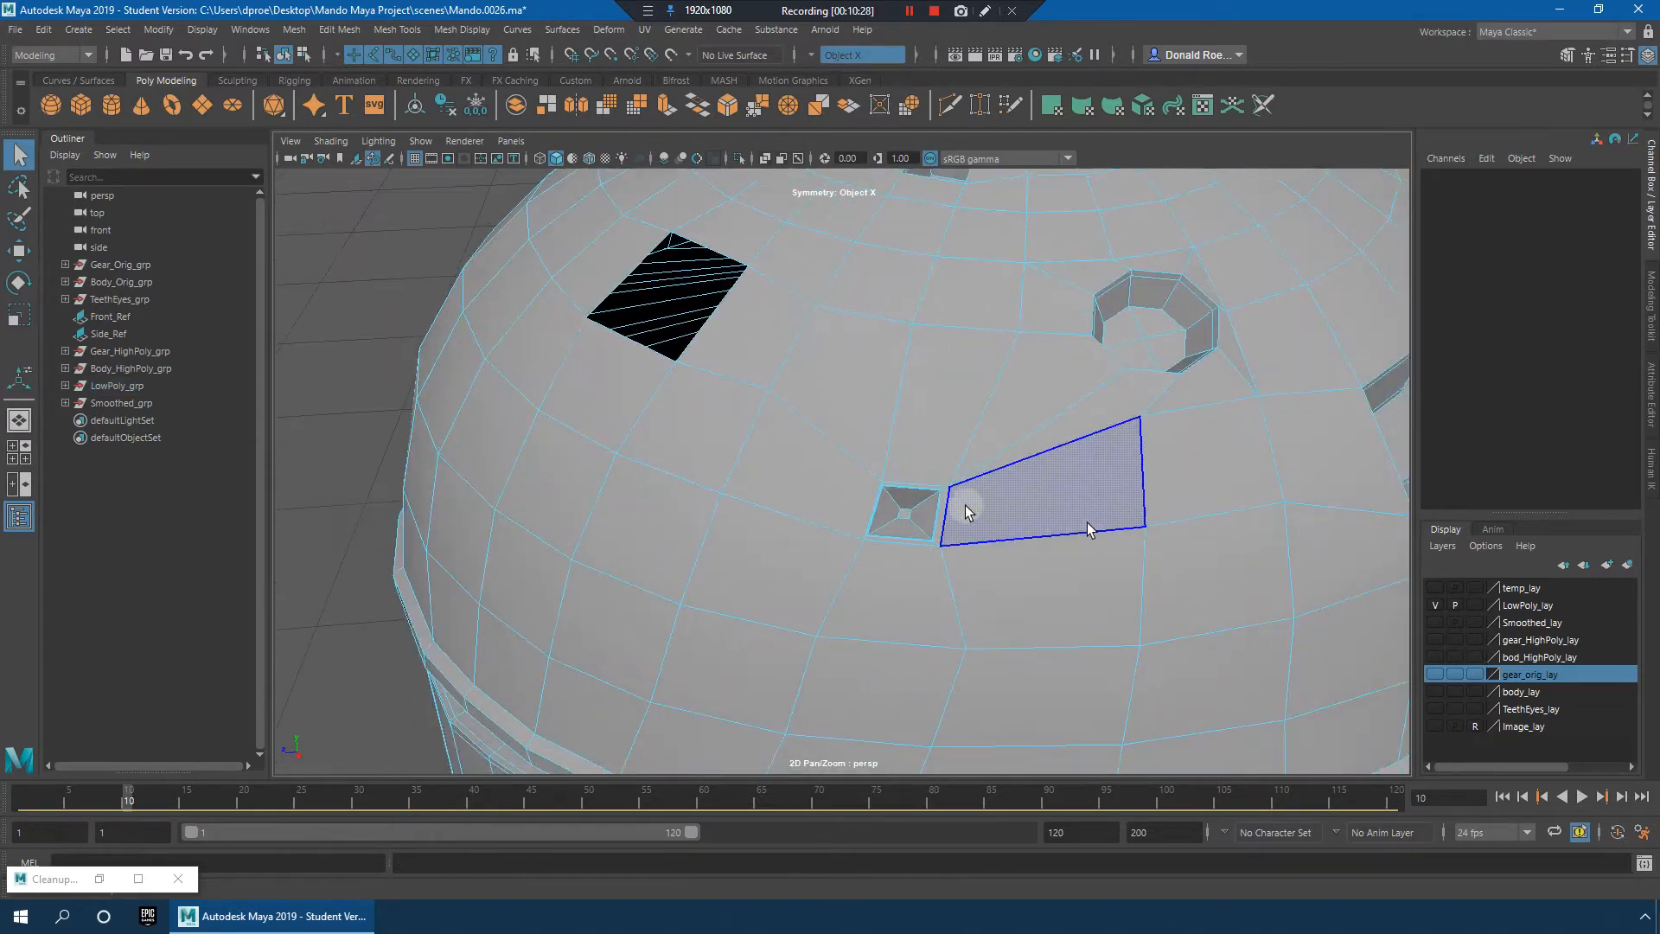
click(905, 512)
scroll(972, 510, up, 5)
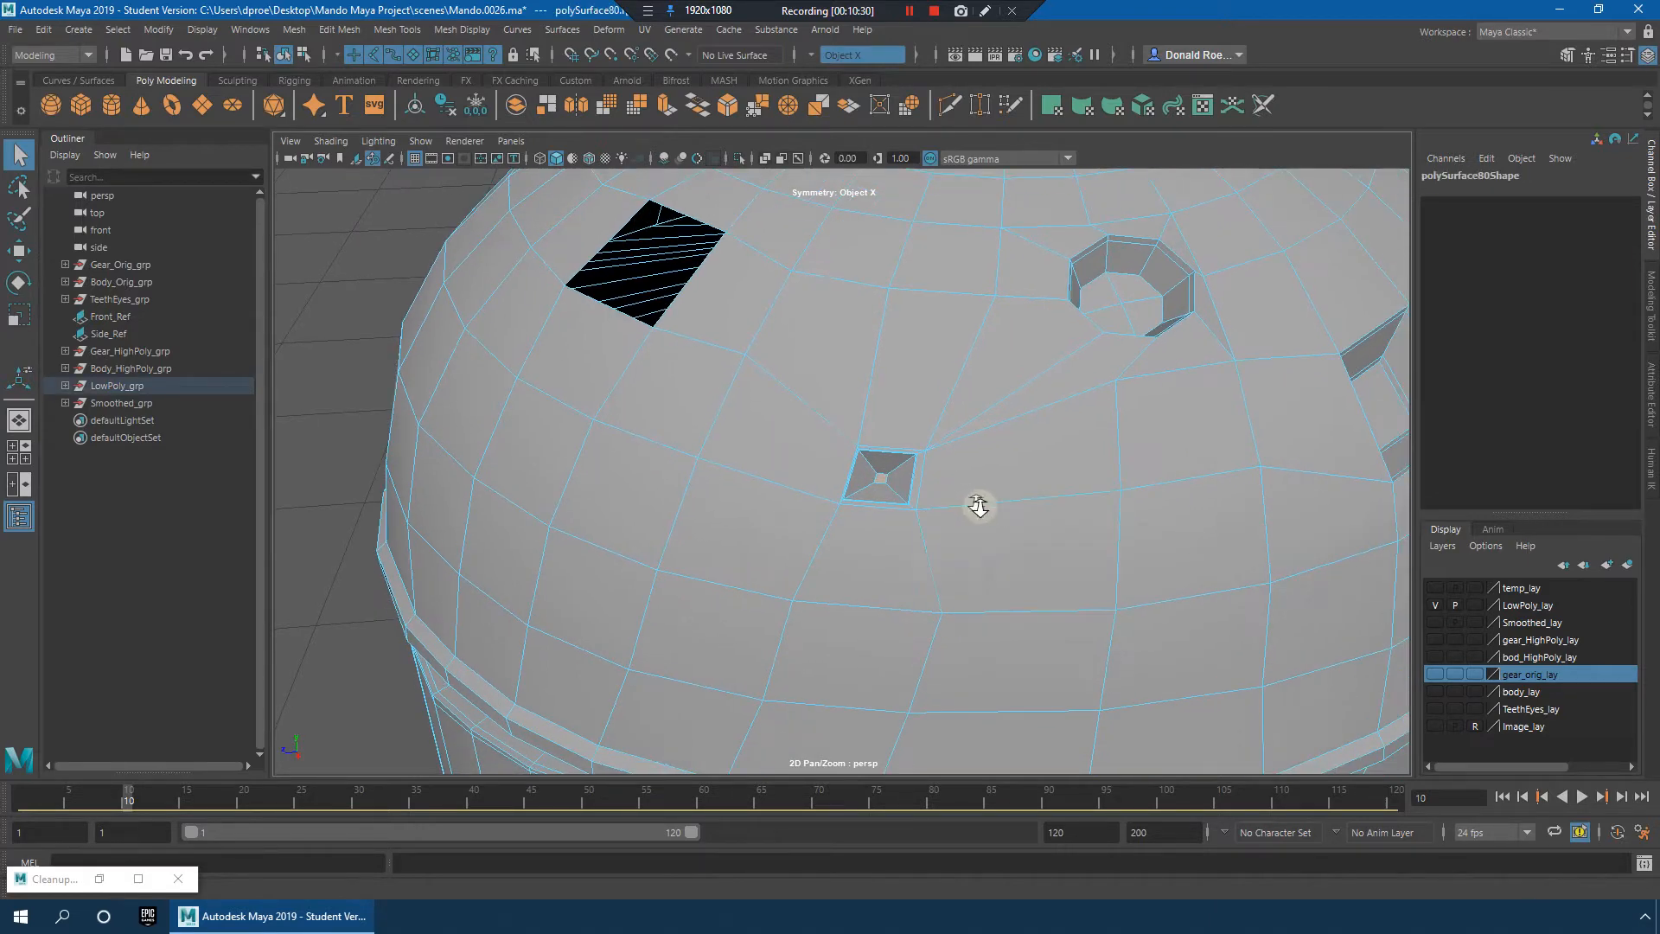
key(shift+period)
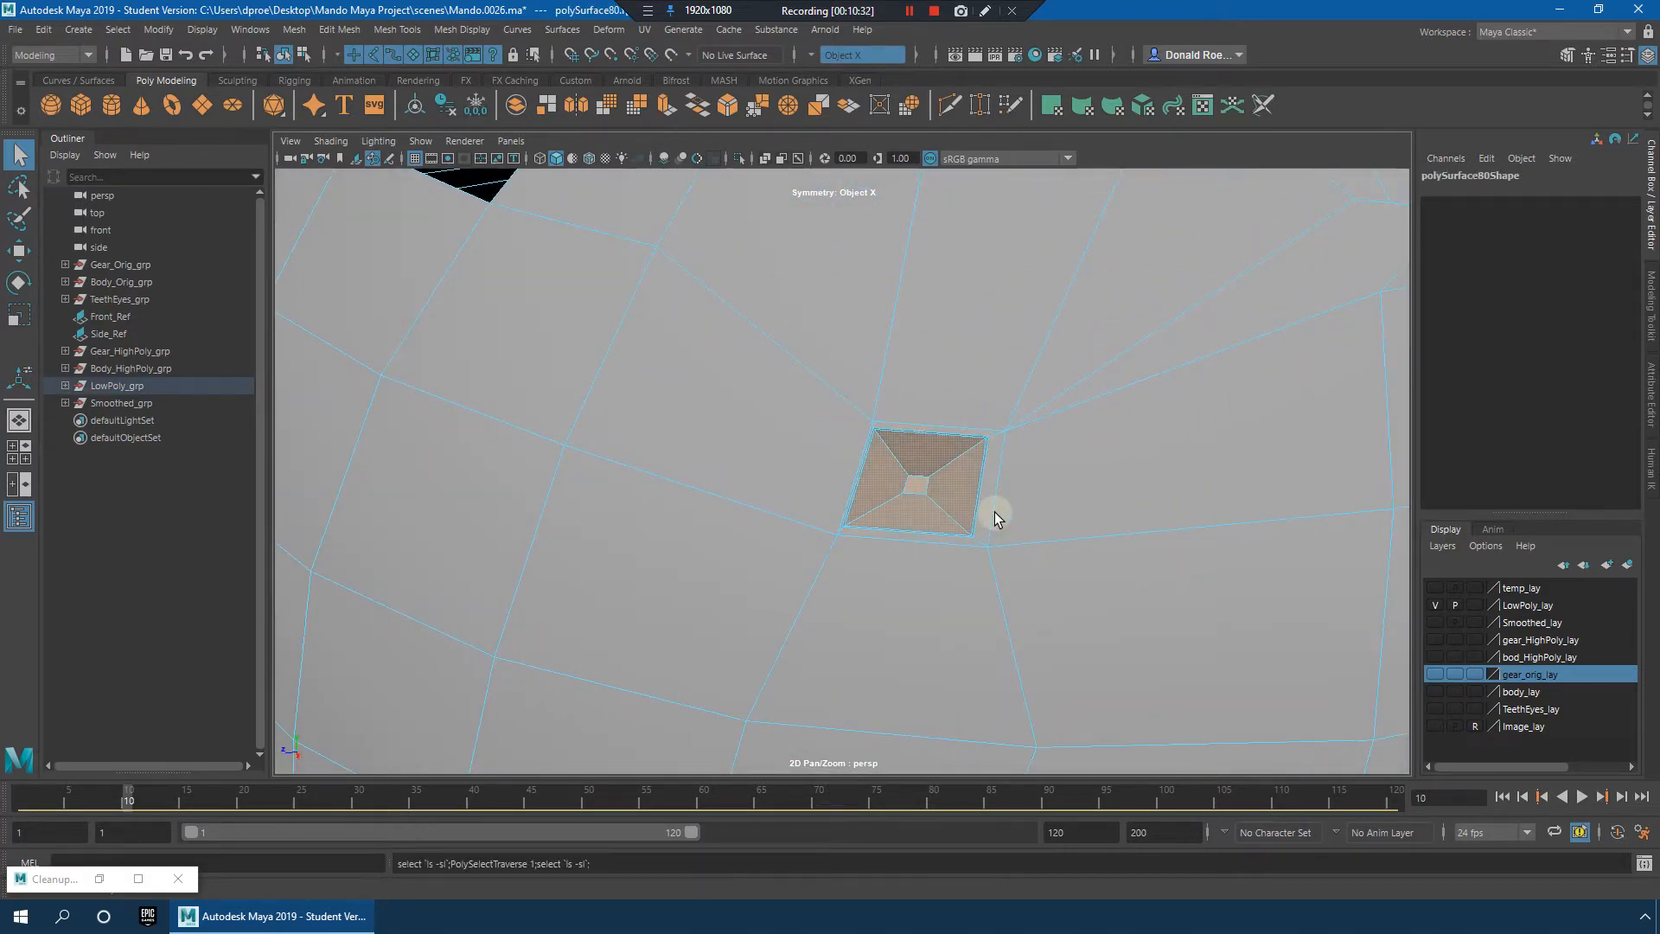
key(Delete)
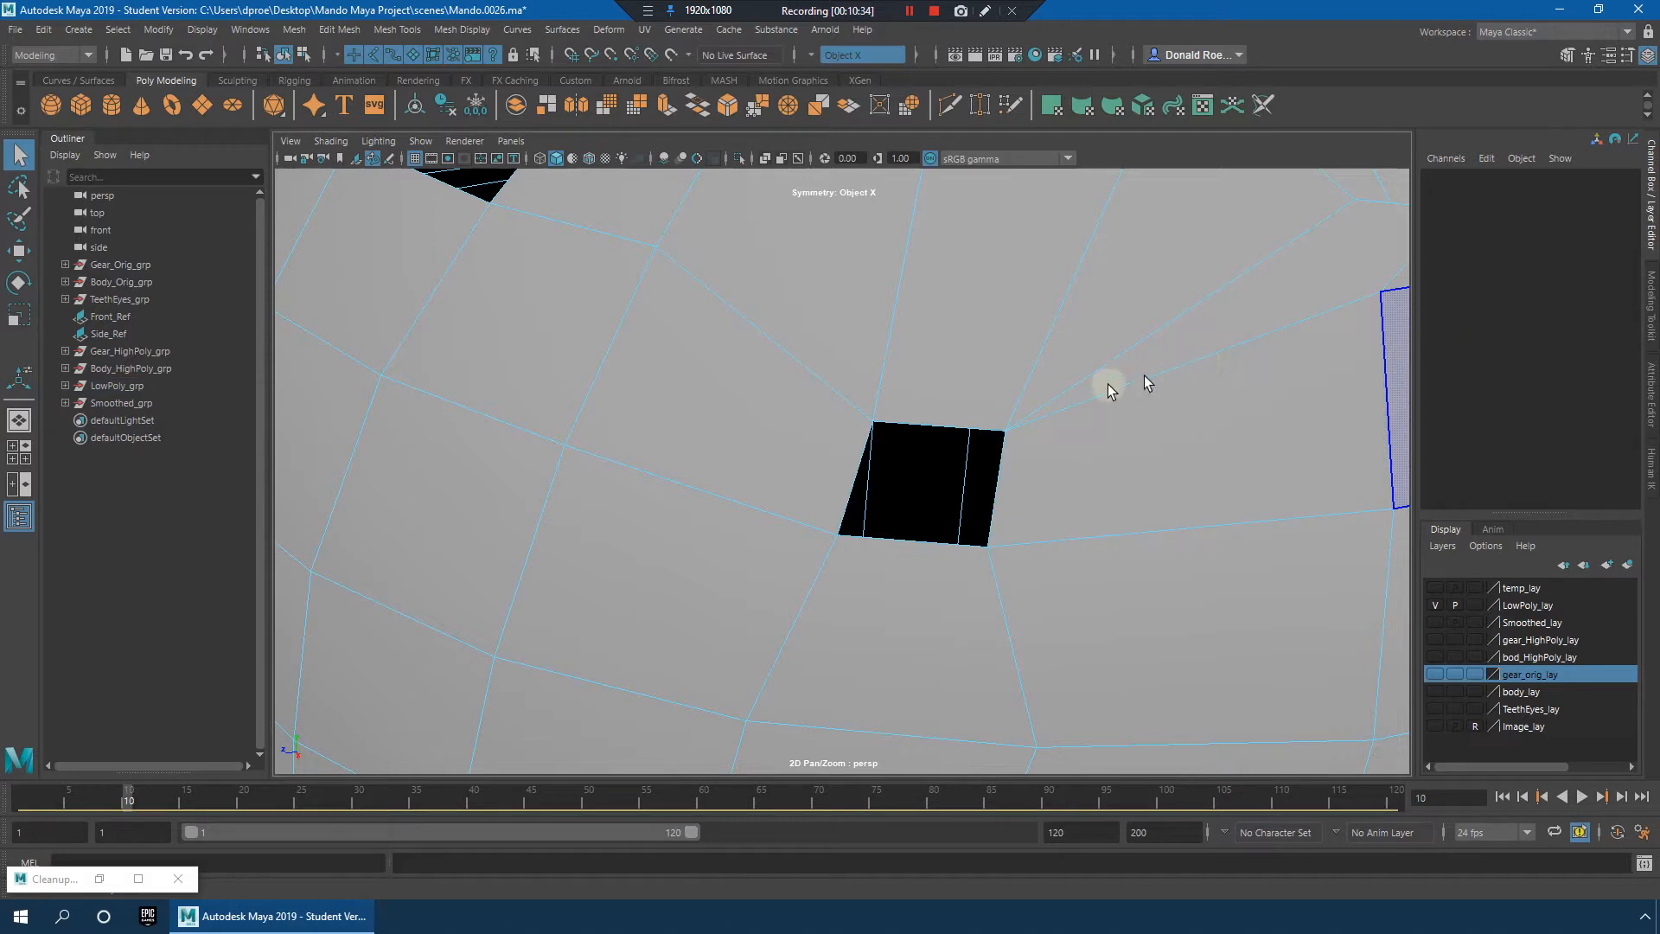
Step: Delete the floor and wall faces of the square recess near the crown of the dome
alt+middle_drag(1084, 372, 1167, 477)
alt+drag(911, 363, 963, 510)
click(926, 714)
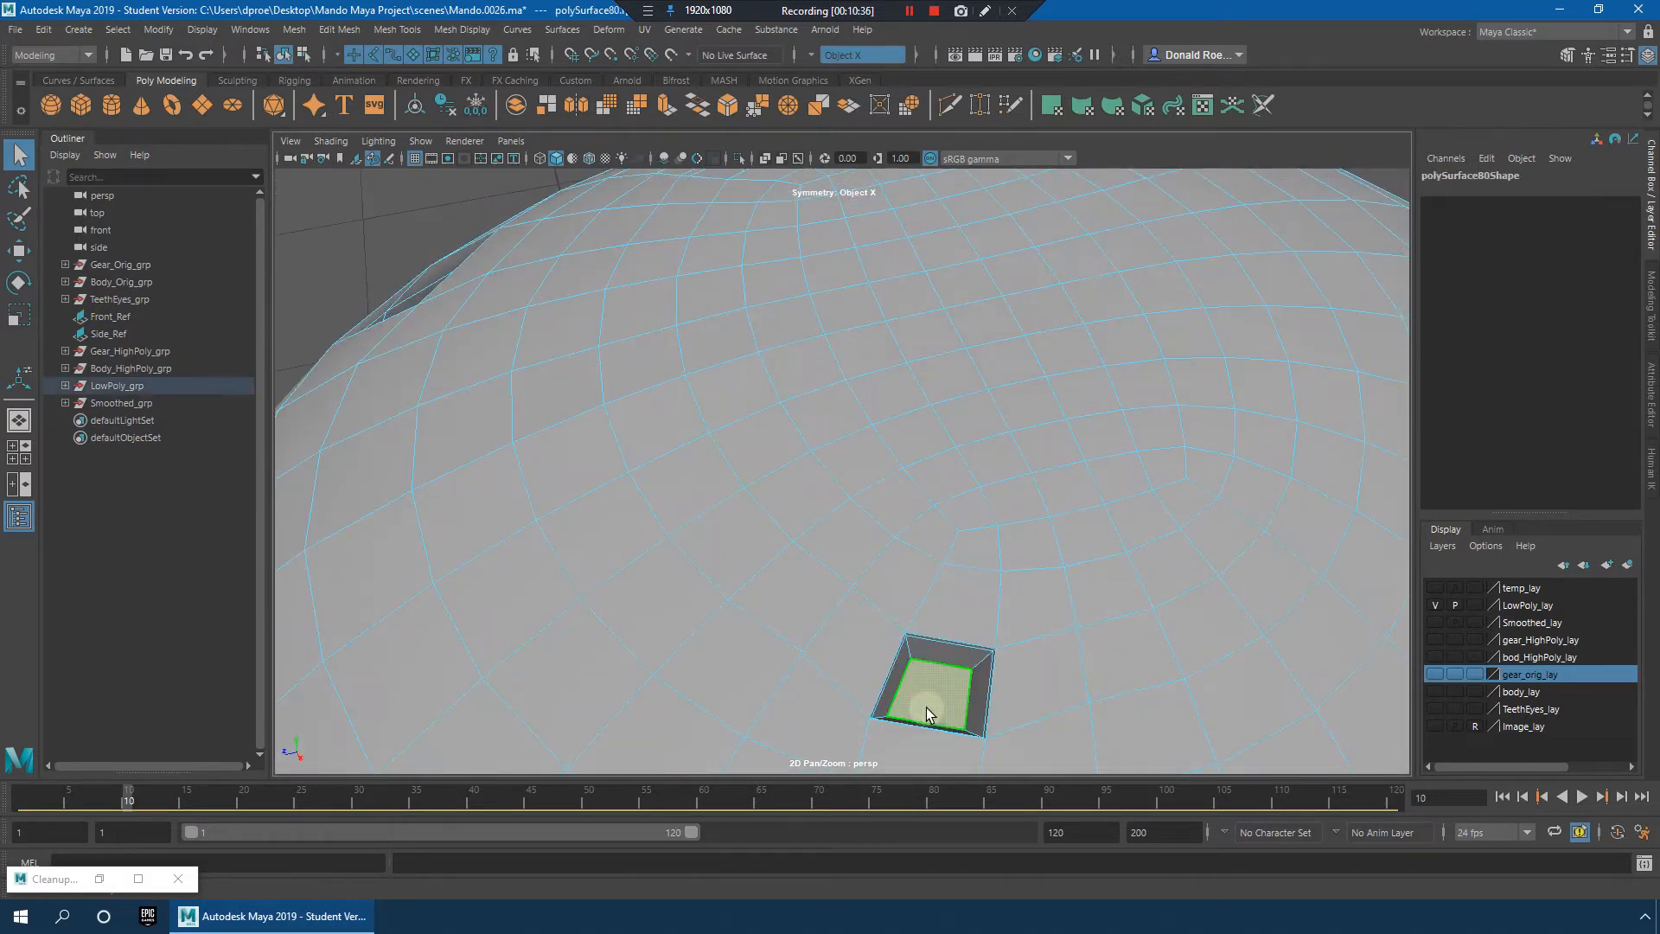
key(shift+period)
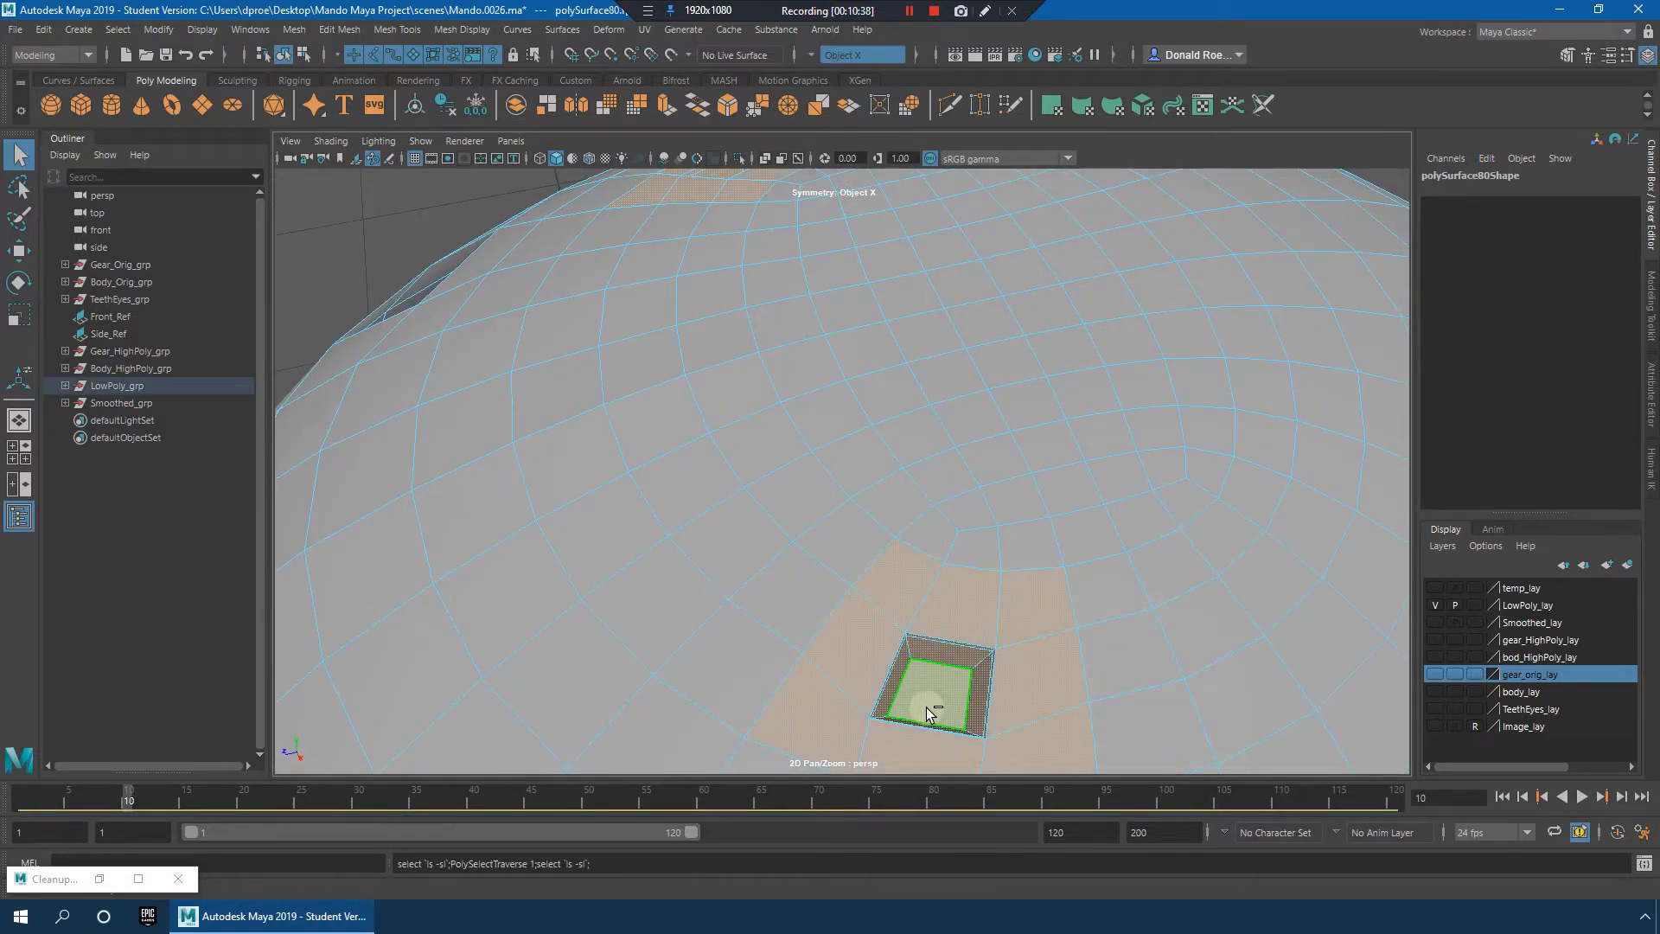
key(Delete)
Step: Delete the inner faces of the smaller octagonal recess and the neighbouring square recess on the dome's side
alt+drag(1107, 369, 834, 389)
click(824, 419)
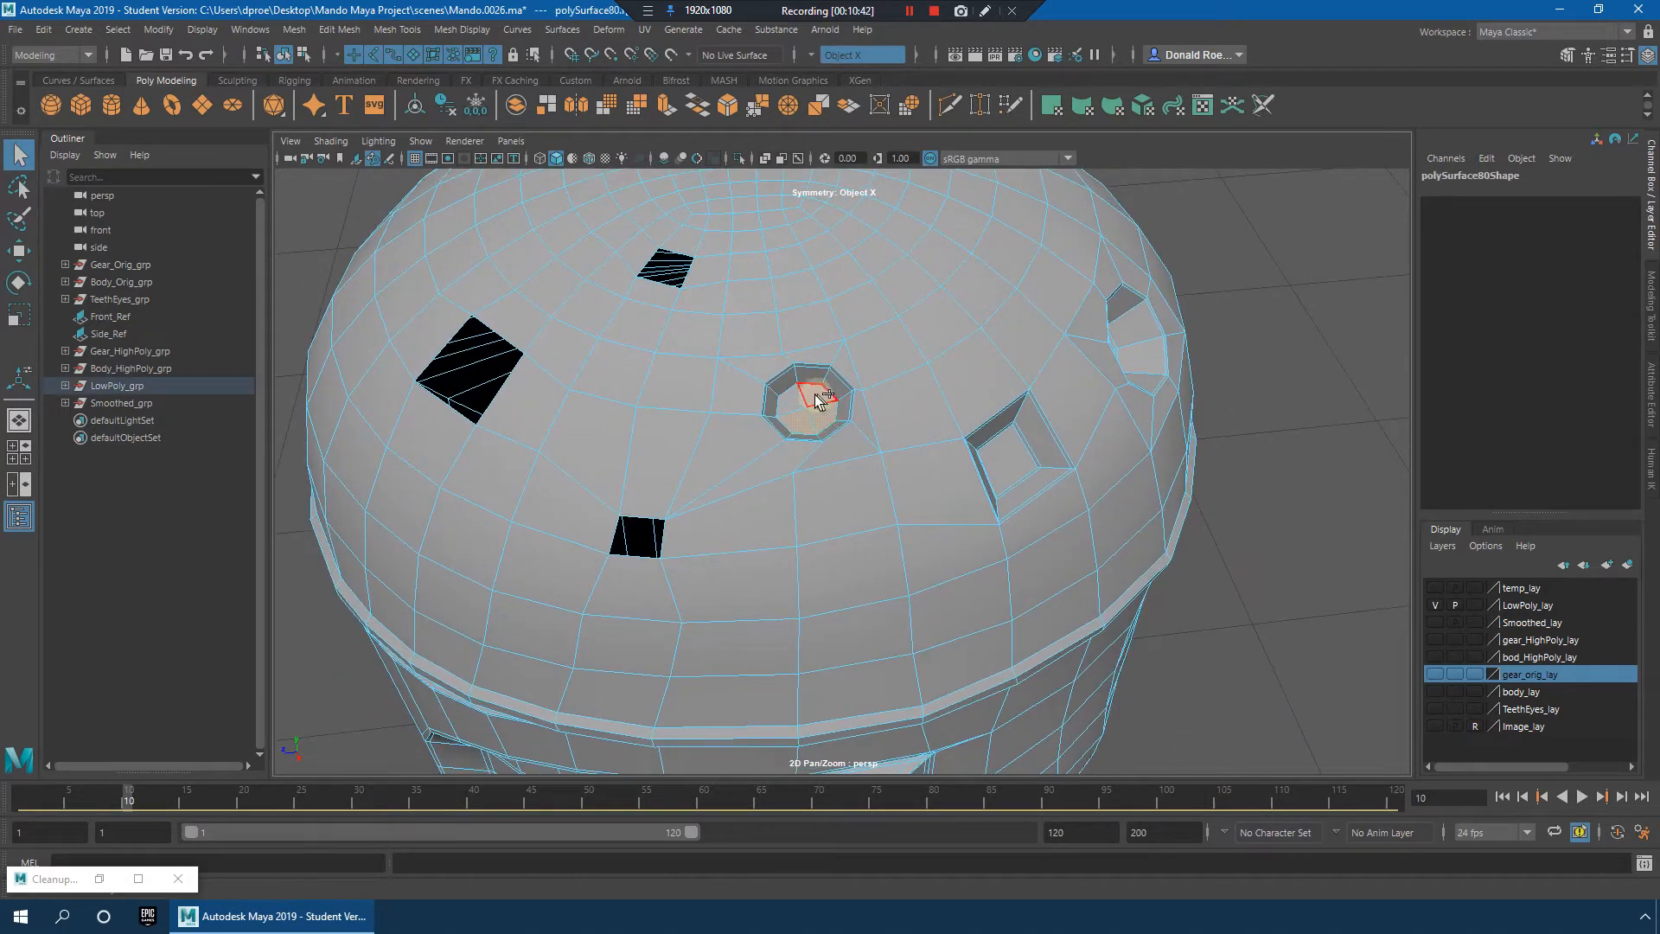
click(930, 458)
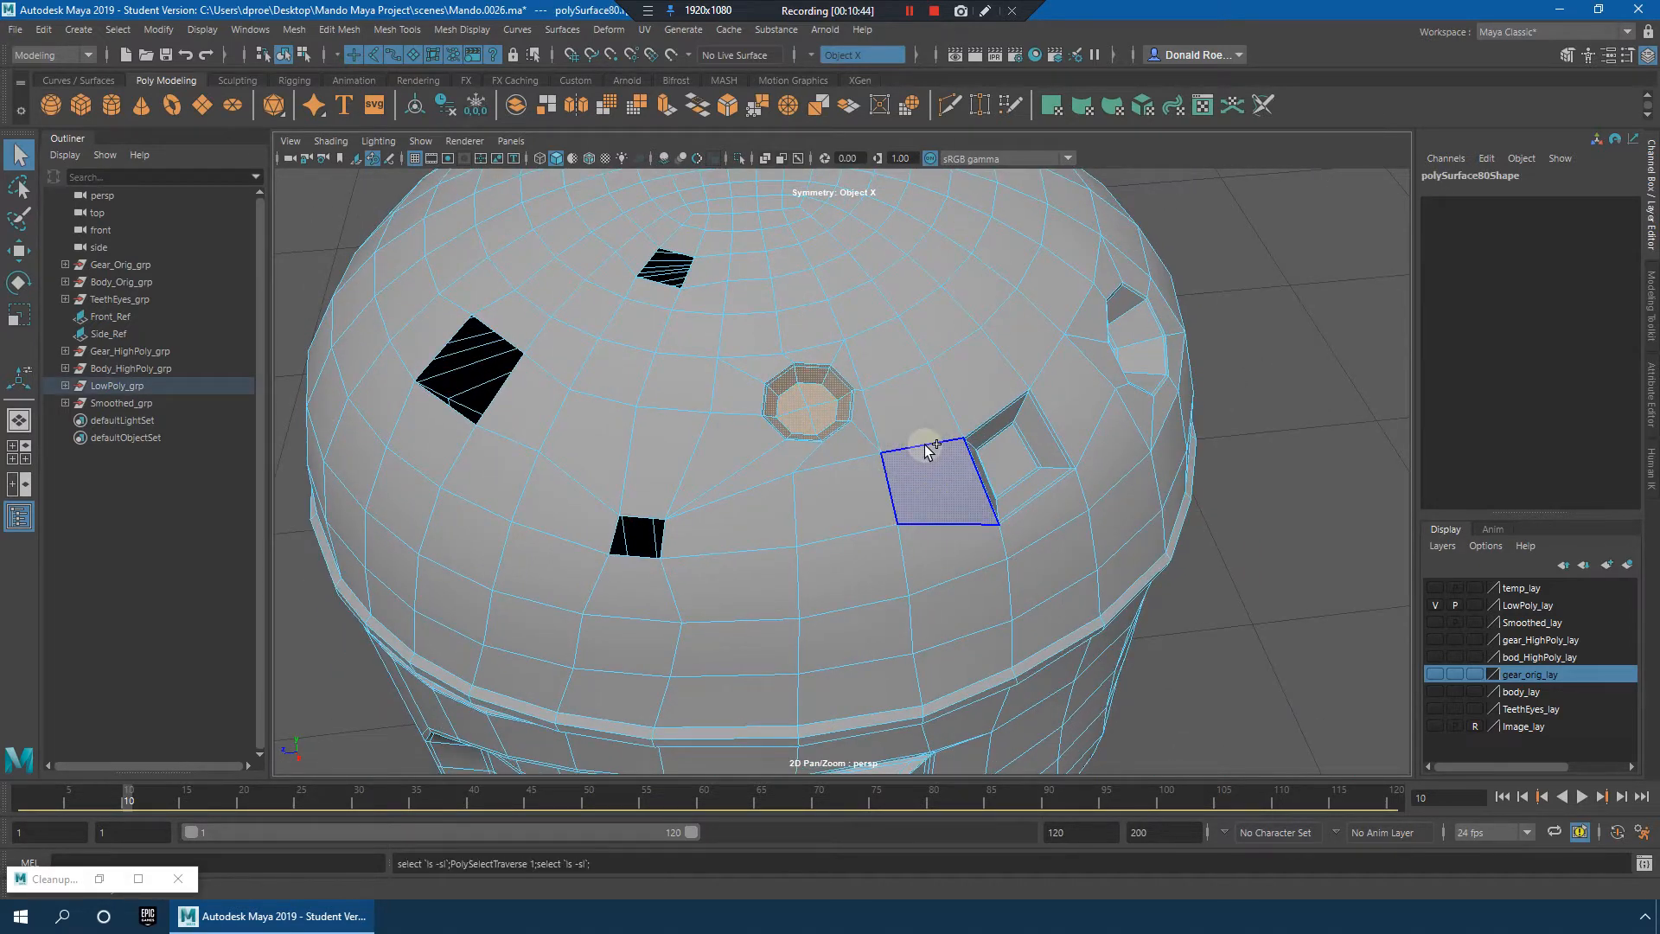
key(Delete)
alt+drag(849, 423, 801, 428)
click(893, 502)
key(shift+period)
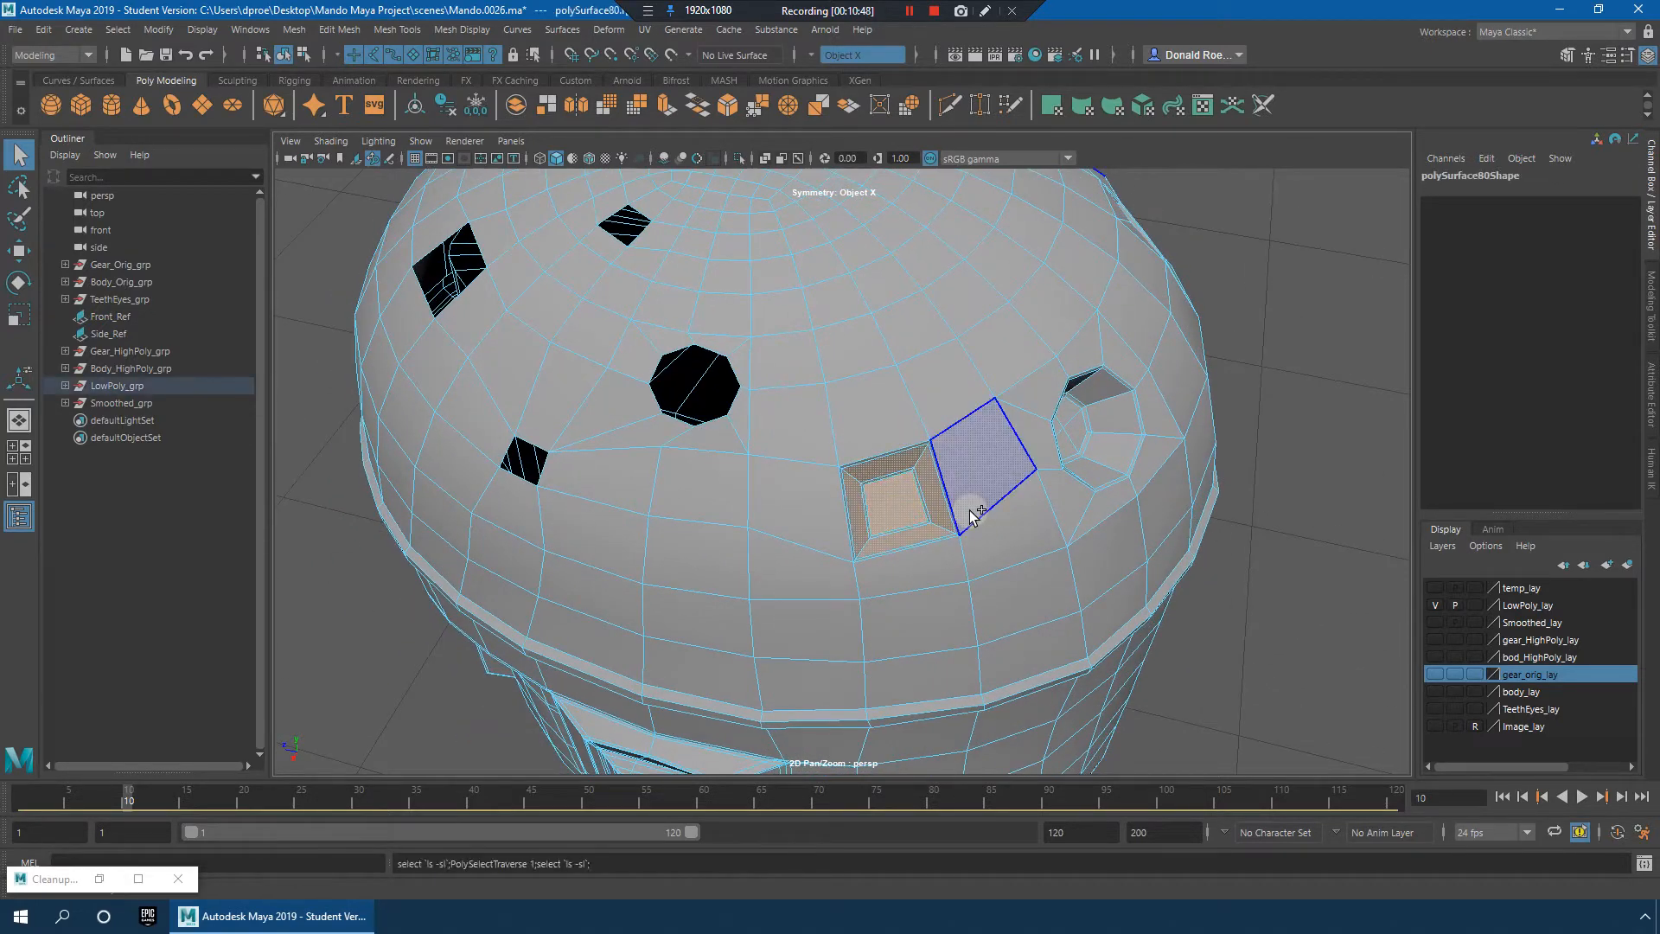
key(Delete)
Step: Delete the floor and wall faces of the larger octagonal recess on the dome
alt+drag(974, 507, 1078, 468)
key(shift+period)
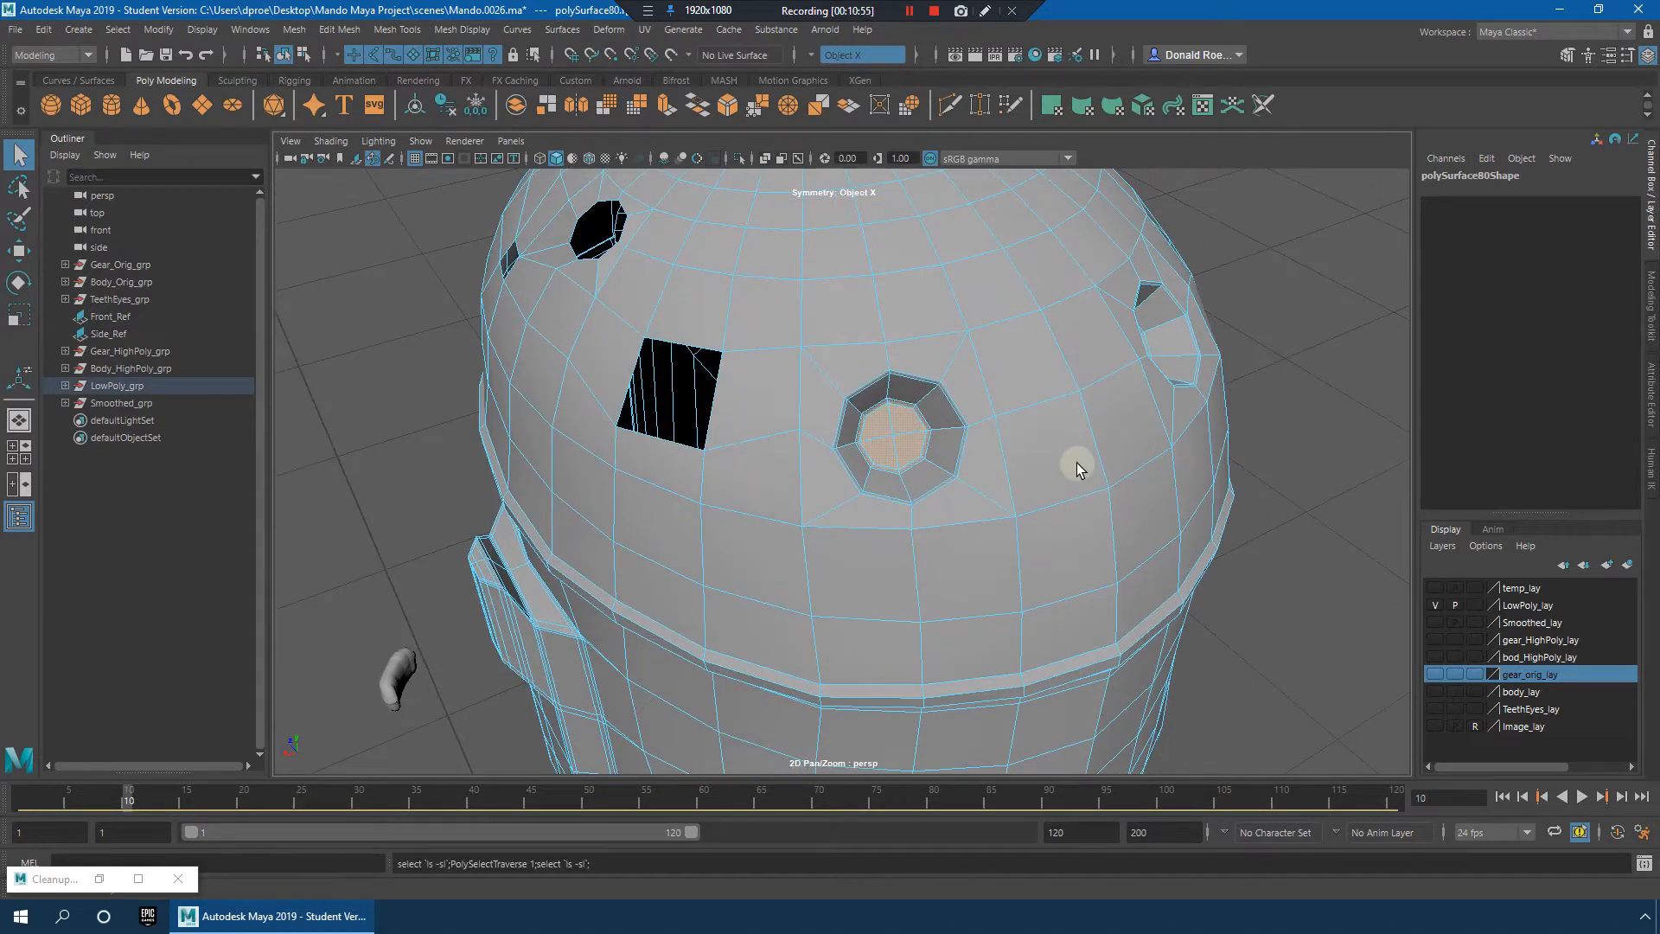
key(Delete)
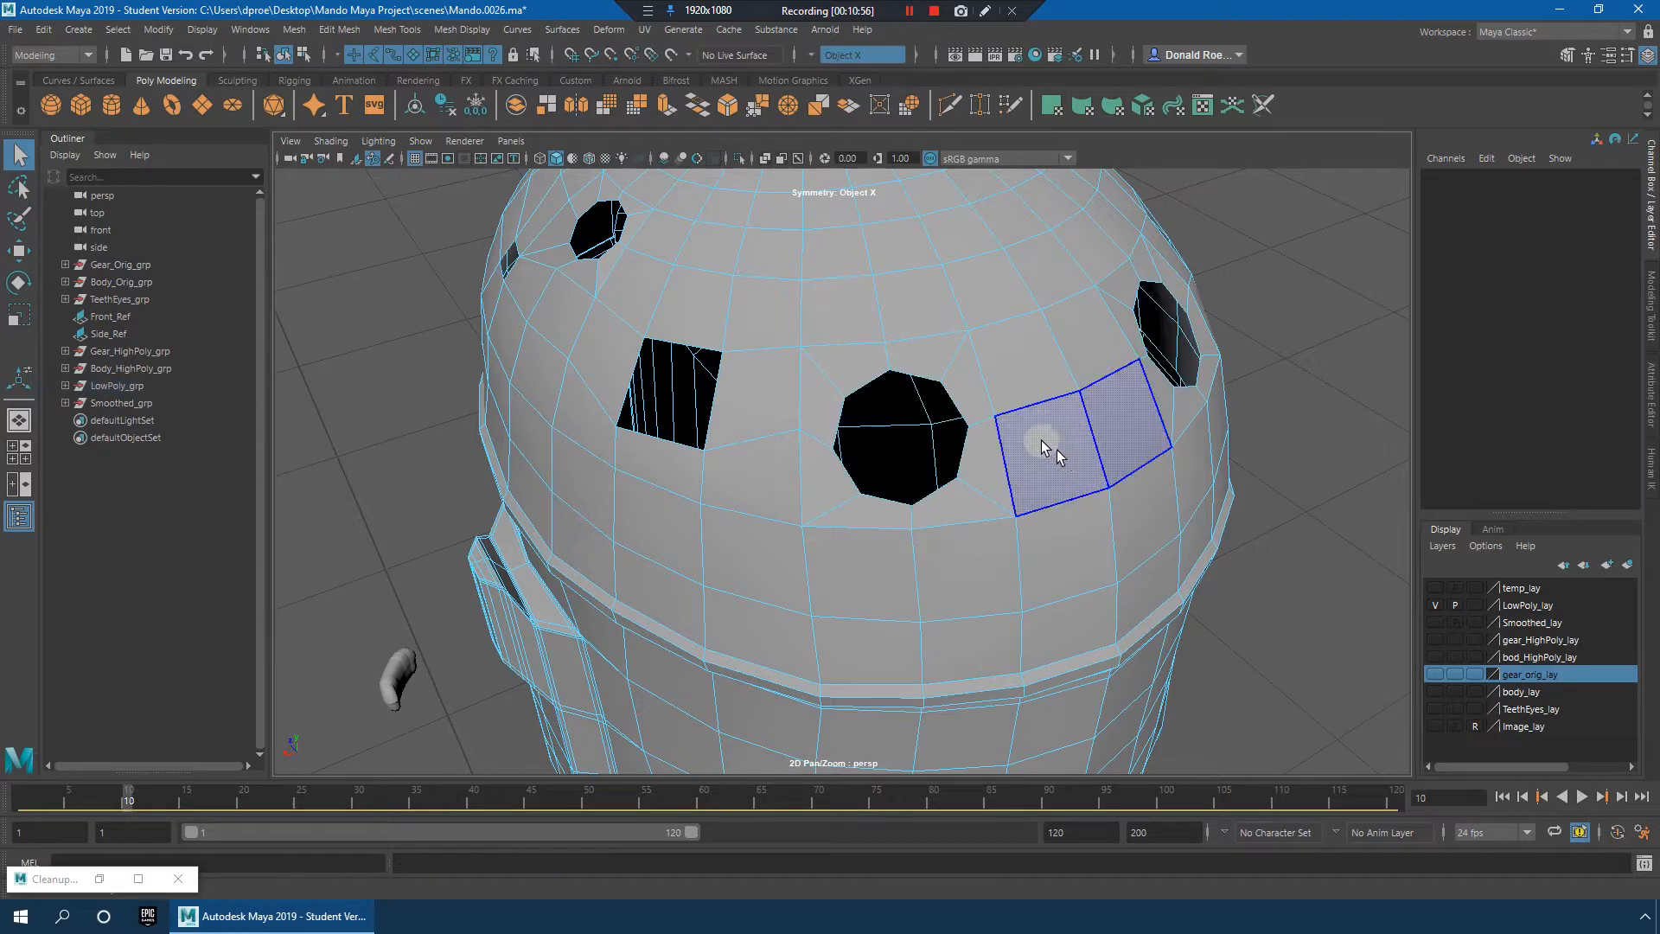
Step: Close the large square hole in the dome with a single face using Append to Polygon
alt+drag(815, 389, 996, 404)
mouse_move(779, 422)
right_down()
mouse_move(842, 400)
mouse_move(745, 421)
mouse_move(776, 417)
right_up()
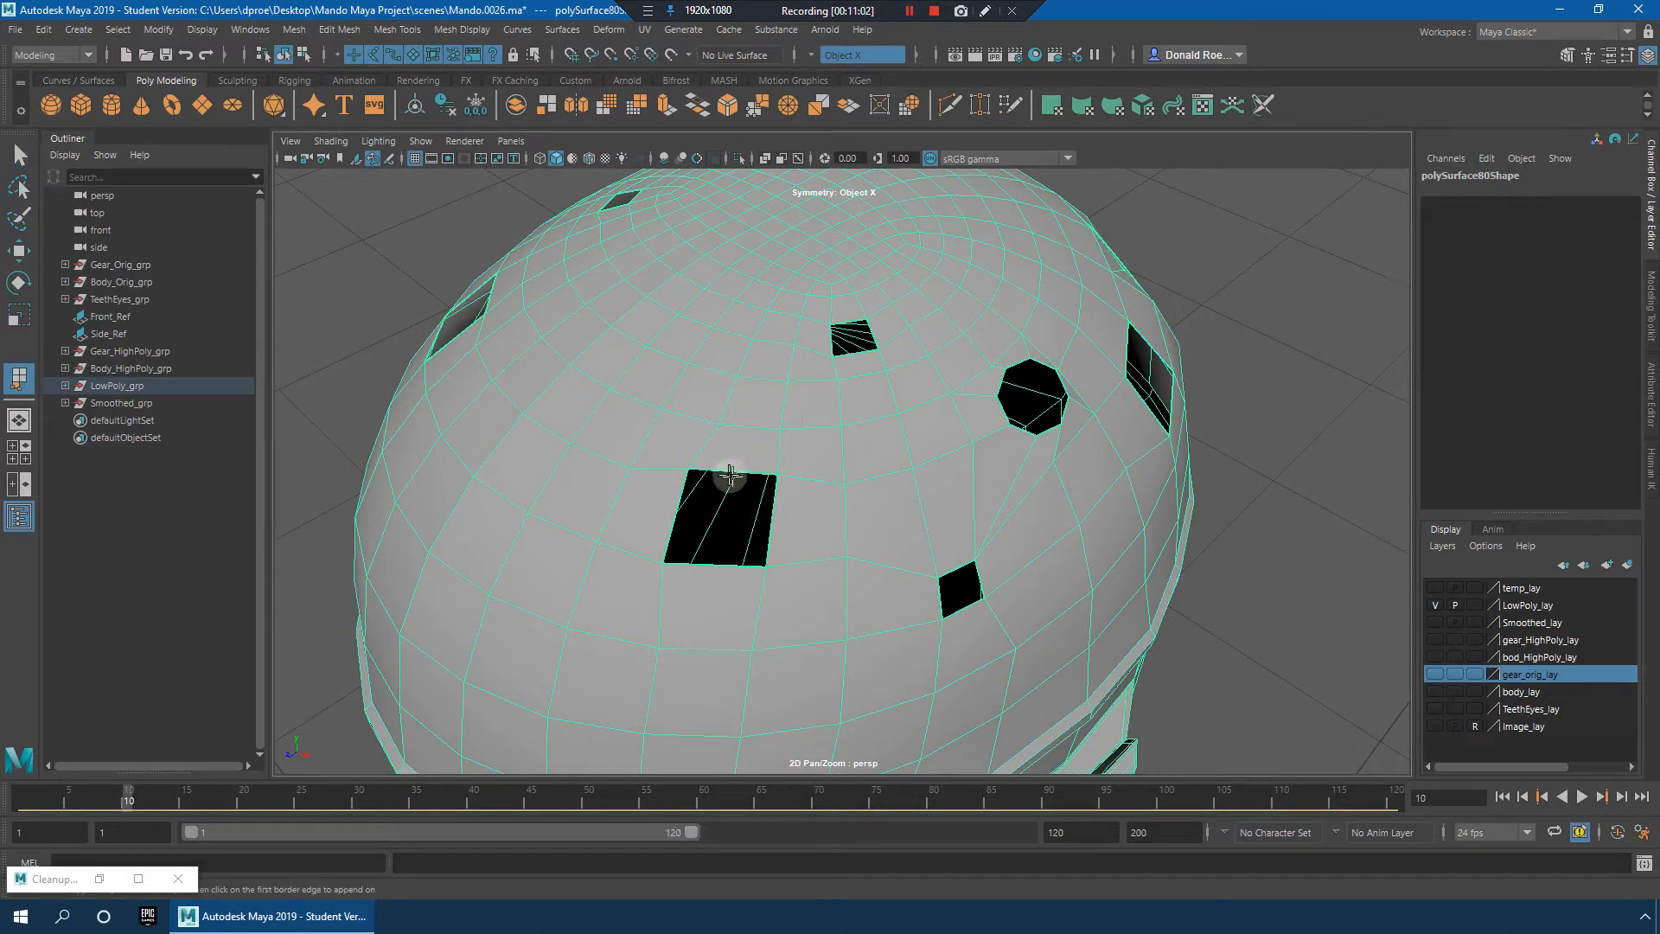
alt+drag(776, 552, 674, 468)
click(647, 455)
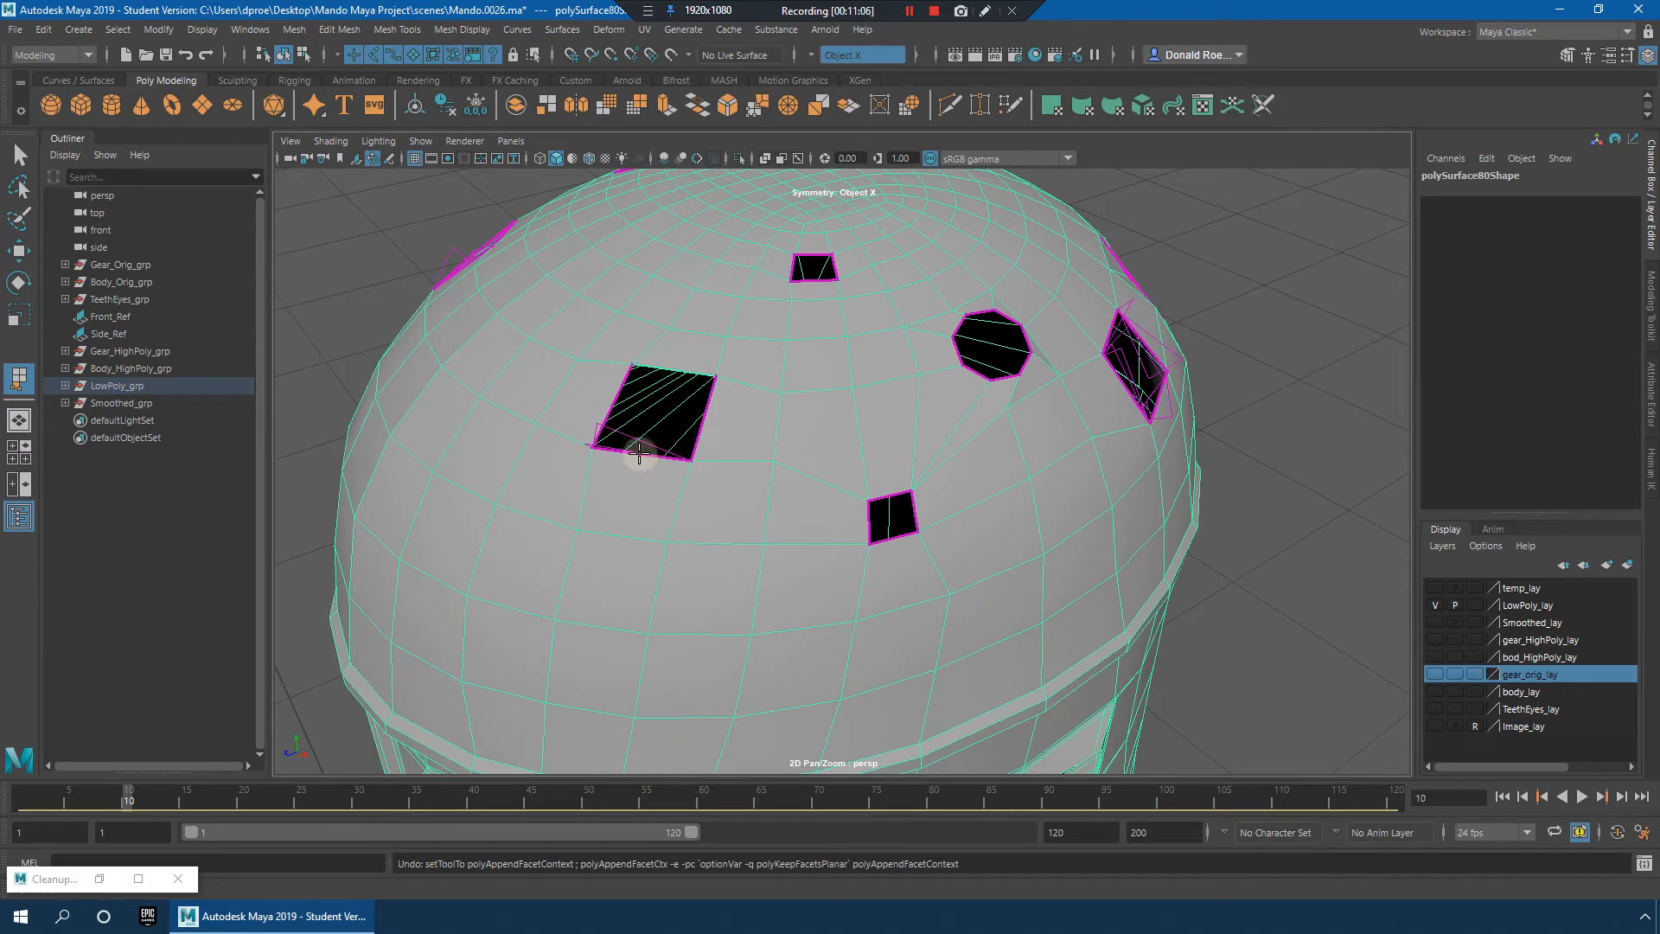
click(639, 453)
key(Return)
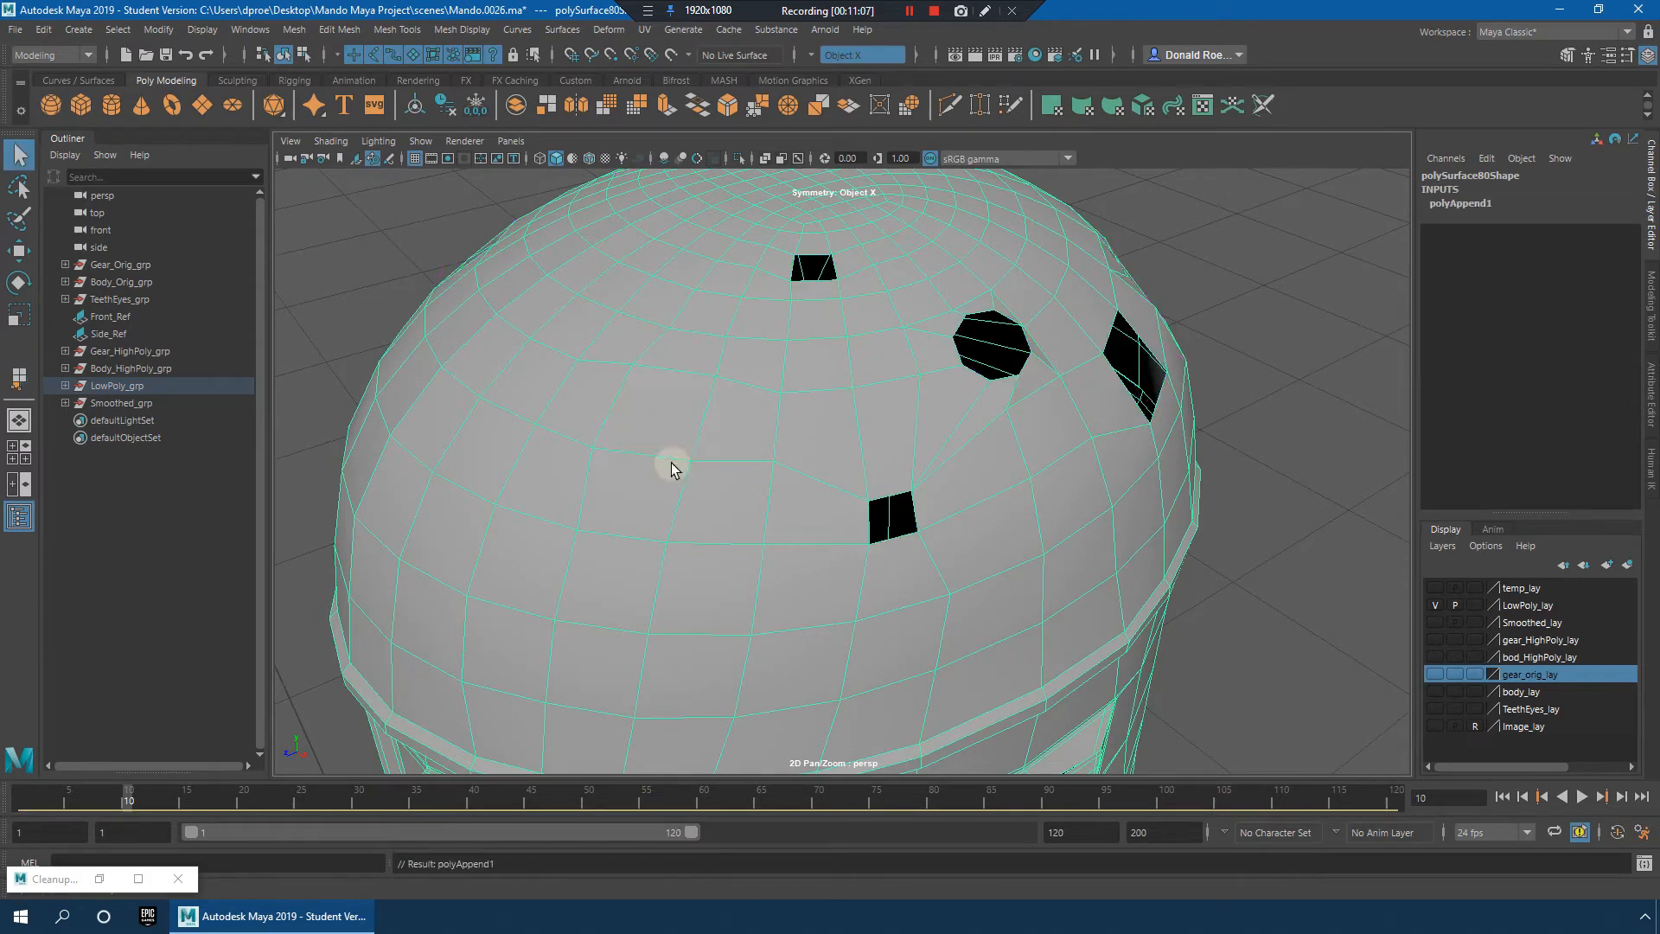
Step: Close the square hole near the crown and the small square hole below it with appended faces
key(y)
click(810, 252)
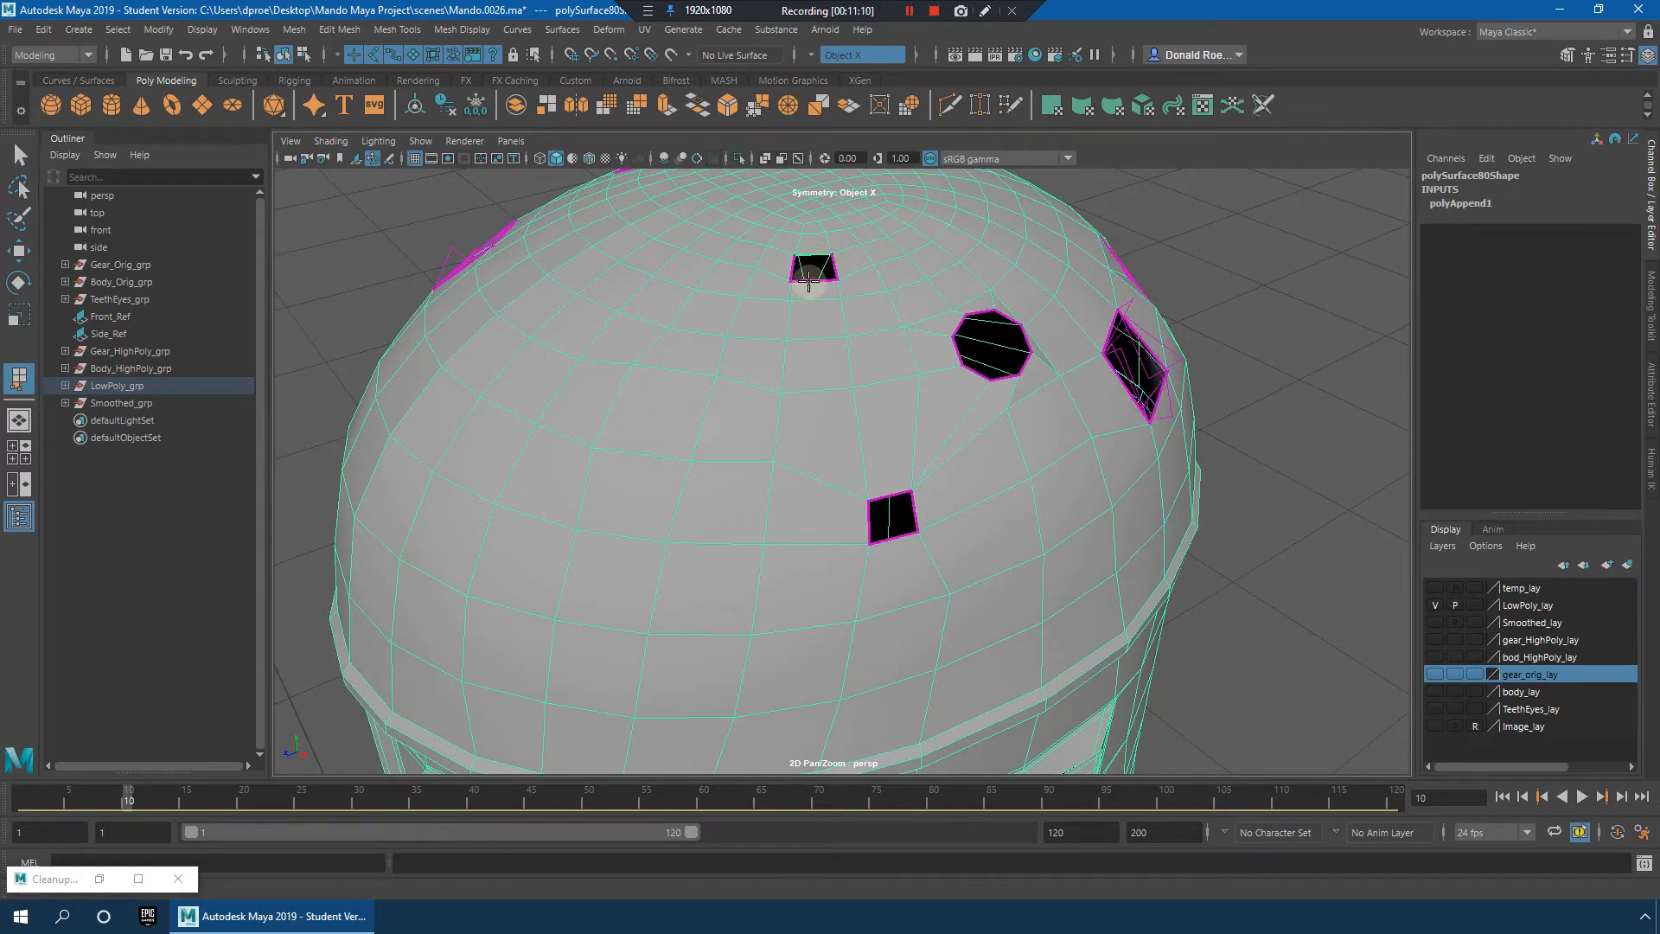
key(Return)
key(y)
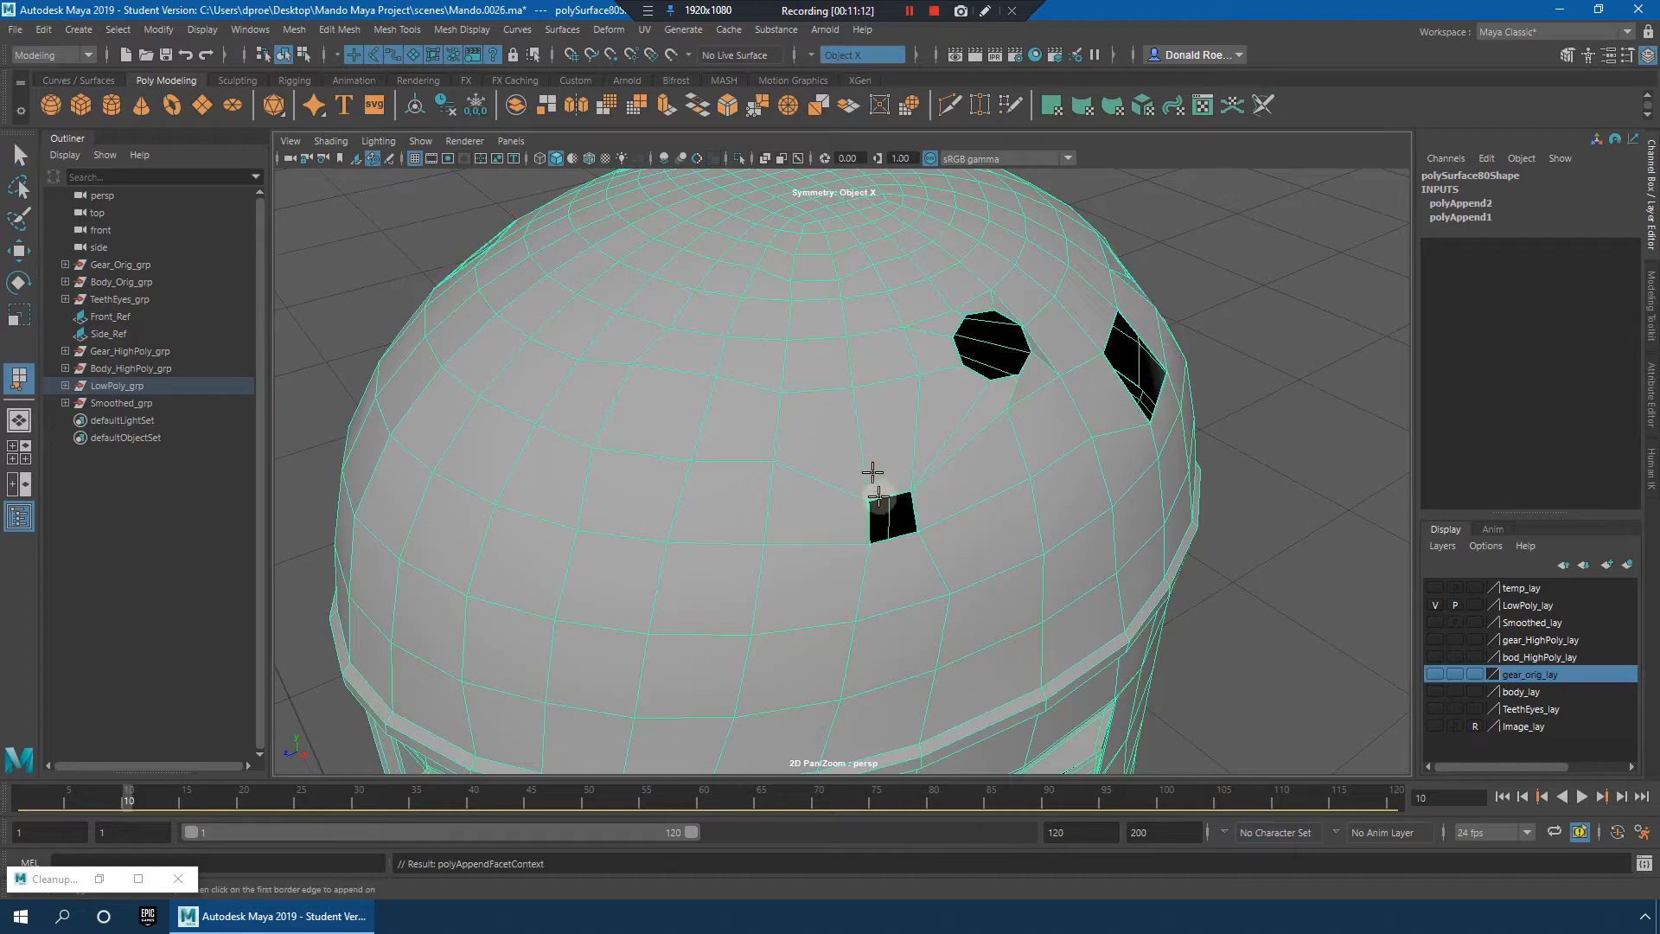
click(887, 495)
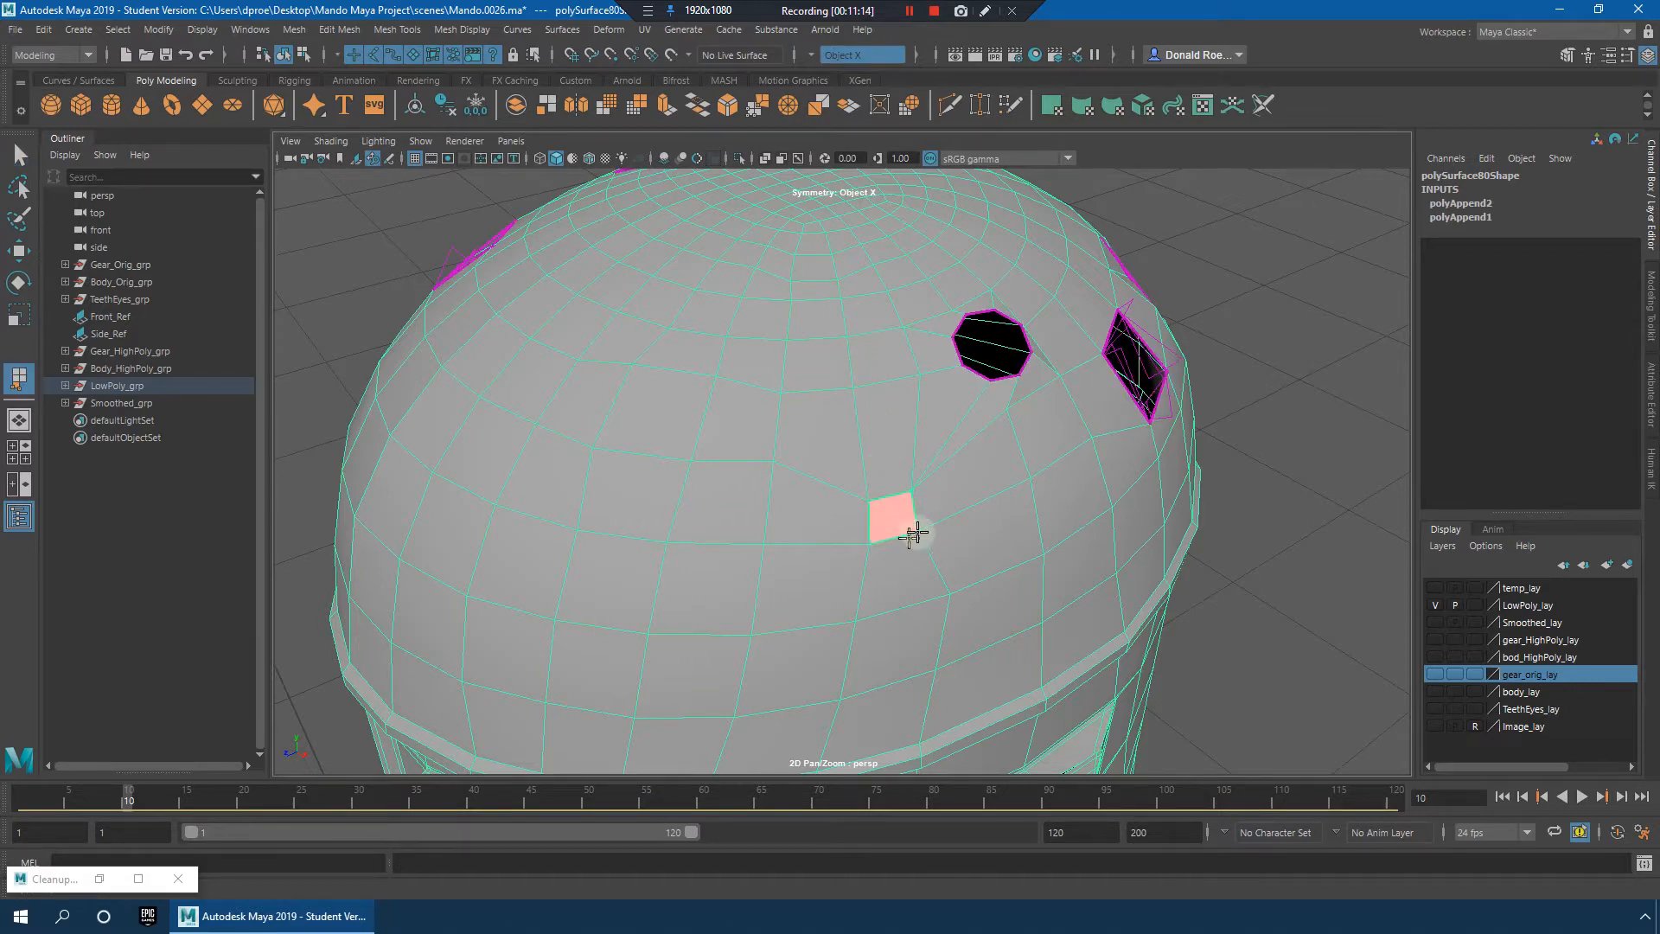
key(Return)
Step: Append a face across the square hole between the two octagonal holes on the dome's side
alt+drag(1093, 444, 826, 455)
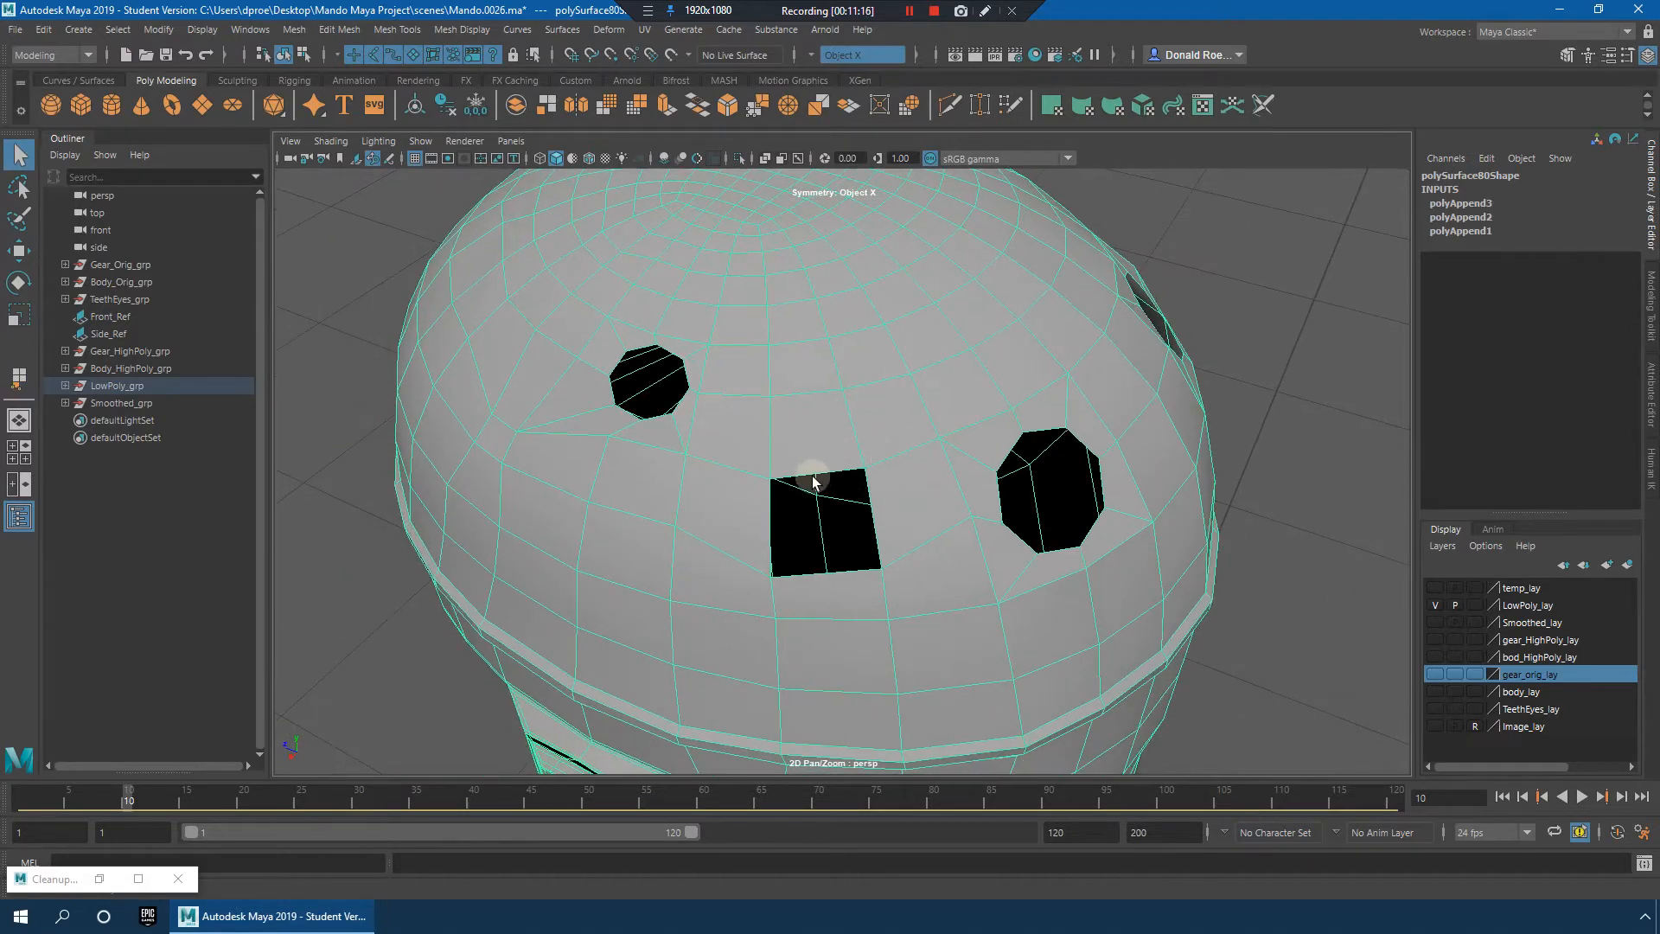
key(y)
scroll(812, 472, down, 5)
scroll(828, 472, up, 5)
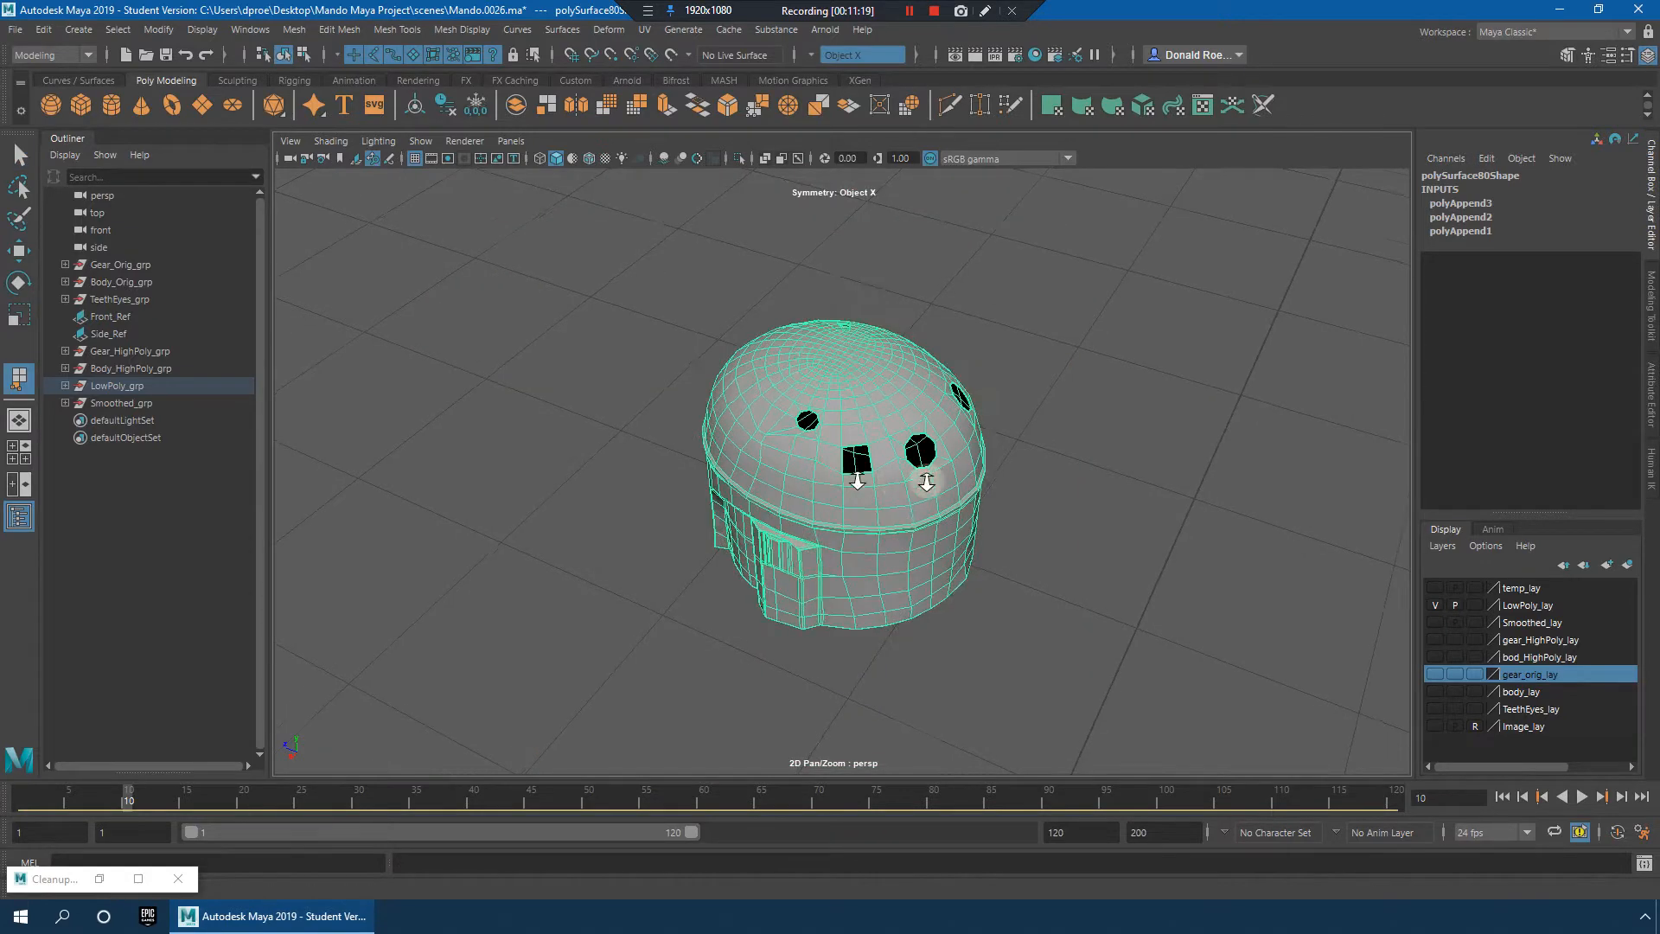
click(880, 387)
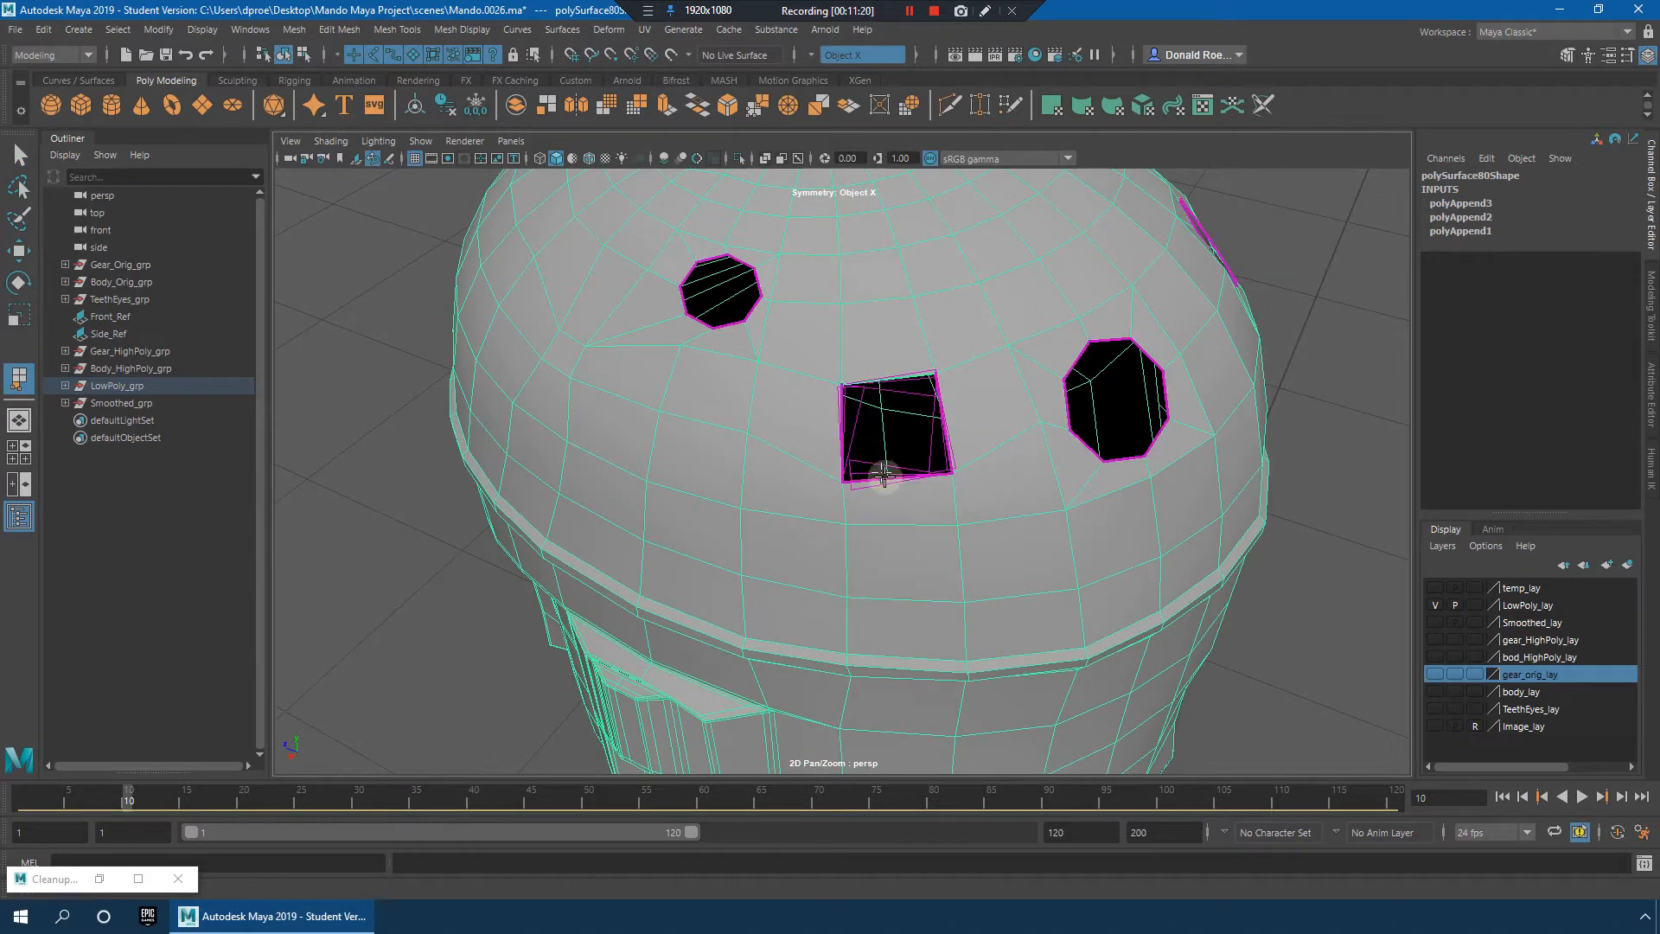
click(883, 475)
key(Return)
Step: Append a face across the matching square hole on the opposite side of the dome
alt+drag(1233, 389, 993, 375)
key(y)
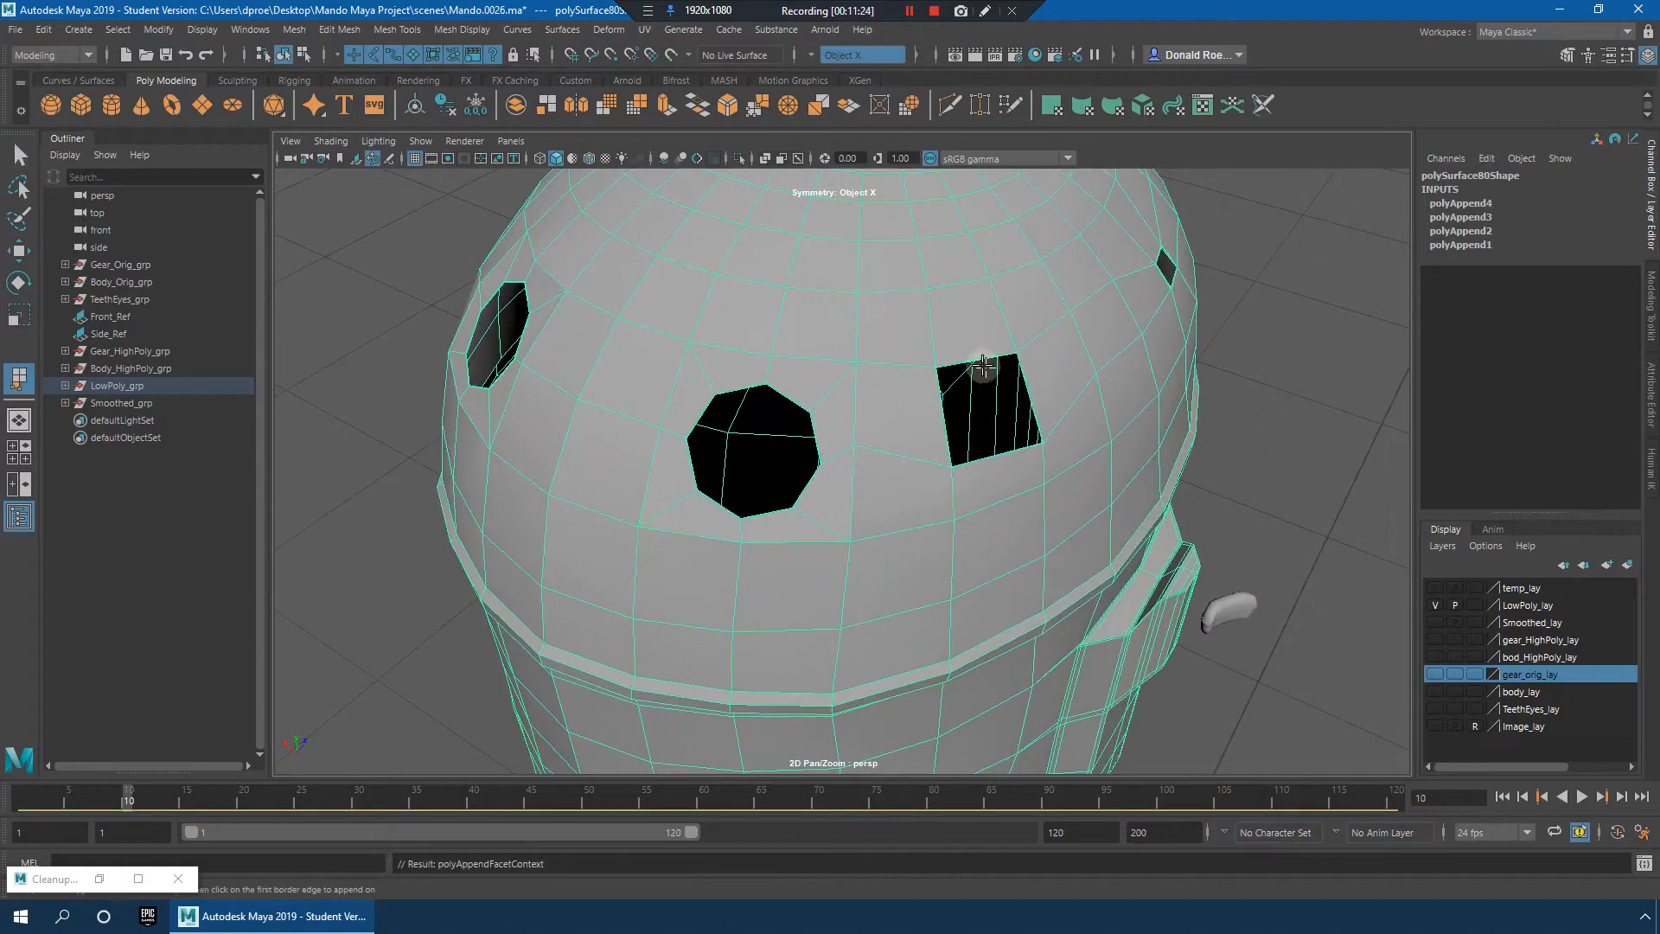
click(973, 359)
click(993, 450)
key(Return)
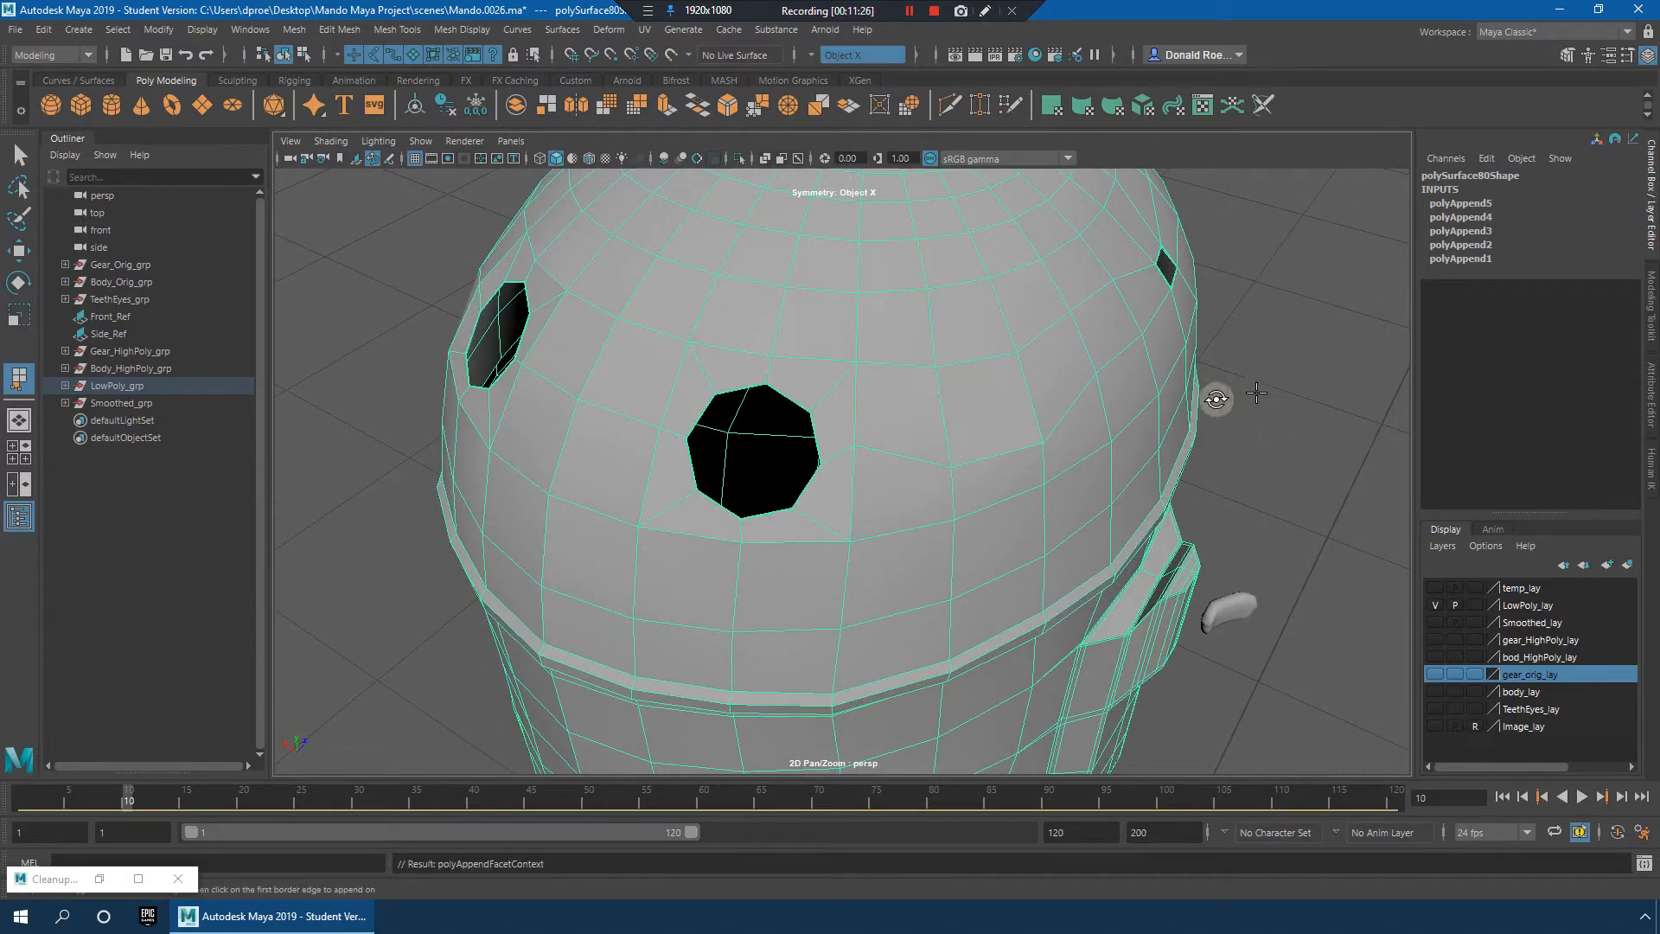
Step: Switch to vertex editing and start reshaping the smaller octagonal hole by moving its lower border vertex
alt+drag(1216, 397, 1182, 399)
alt+right_drag(1107, 391, 800, 377)
alt+drag(800, 378, 856, 382)
alt+right_drag(856, 381, 1001, 374)
alt+middle_drag(1000, 374, 1028, 436)
alt+drag(1028, 436, 854, 371)
key(q)
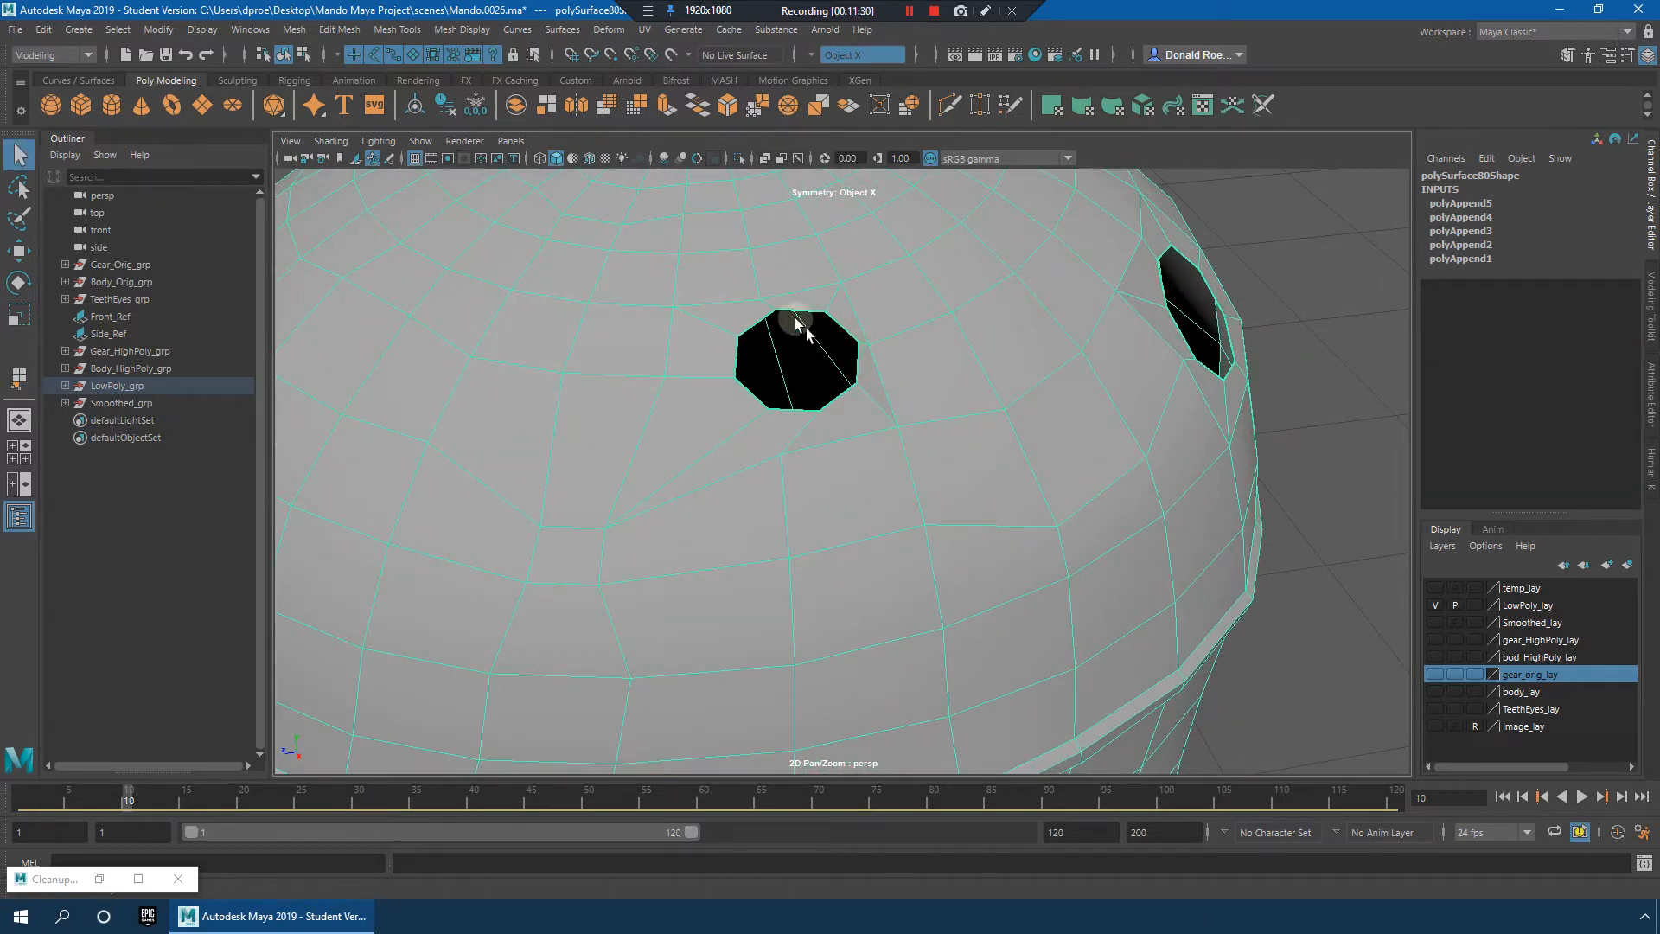
right_drag(795, 318, 769, 339)
click(738, 378)
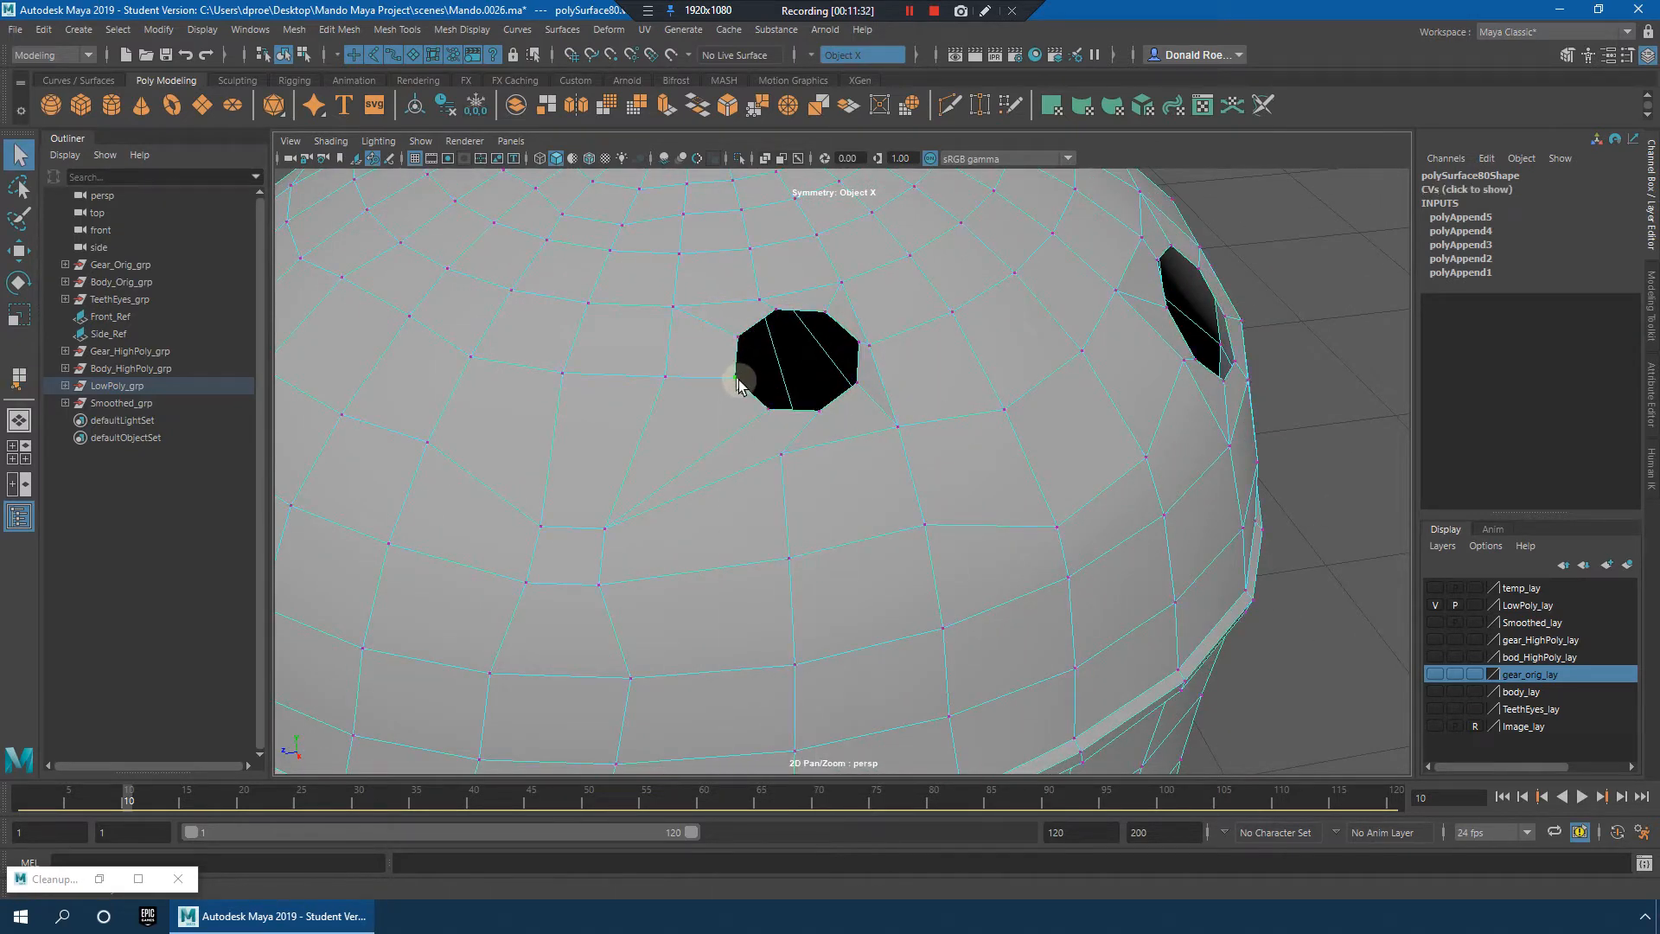
key(w)
drag(736, 380, 862, 405)
Step: Reposition the lower and side border vertices of the smaller octagonal hole to pull its outline towards a square
click(770, 410)
double_click(771, 412)
click(771, 409)
click(818, 413)
click(855, 384)
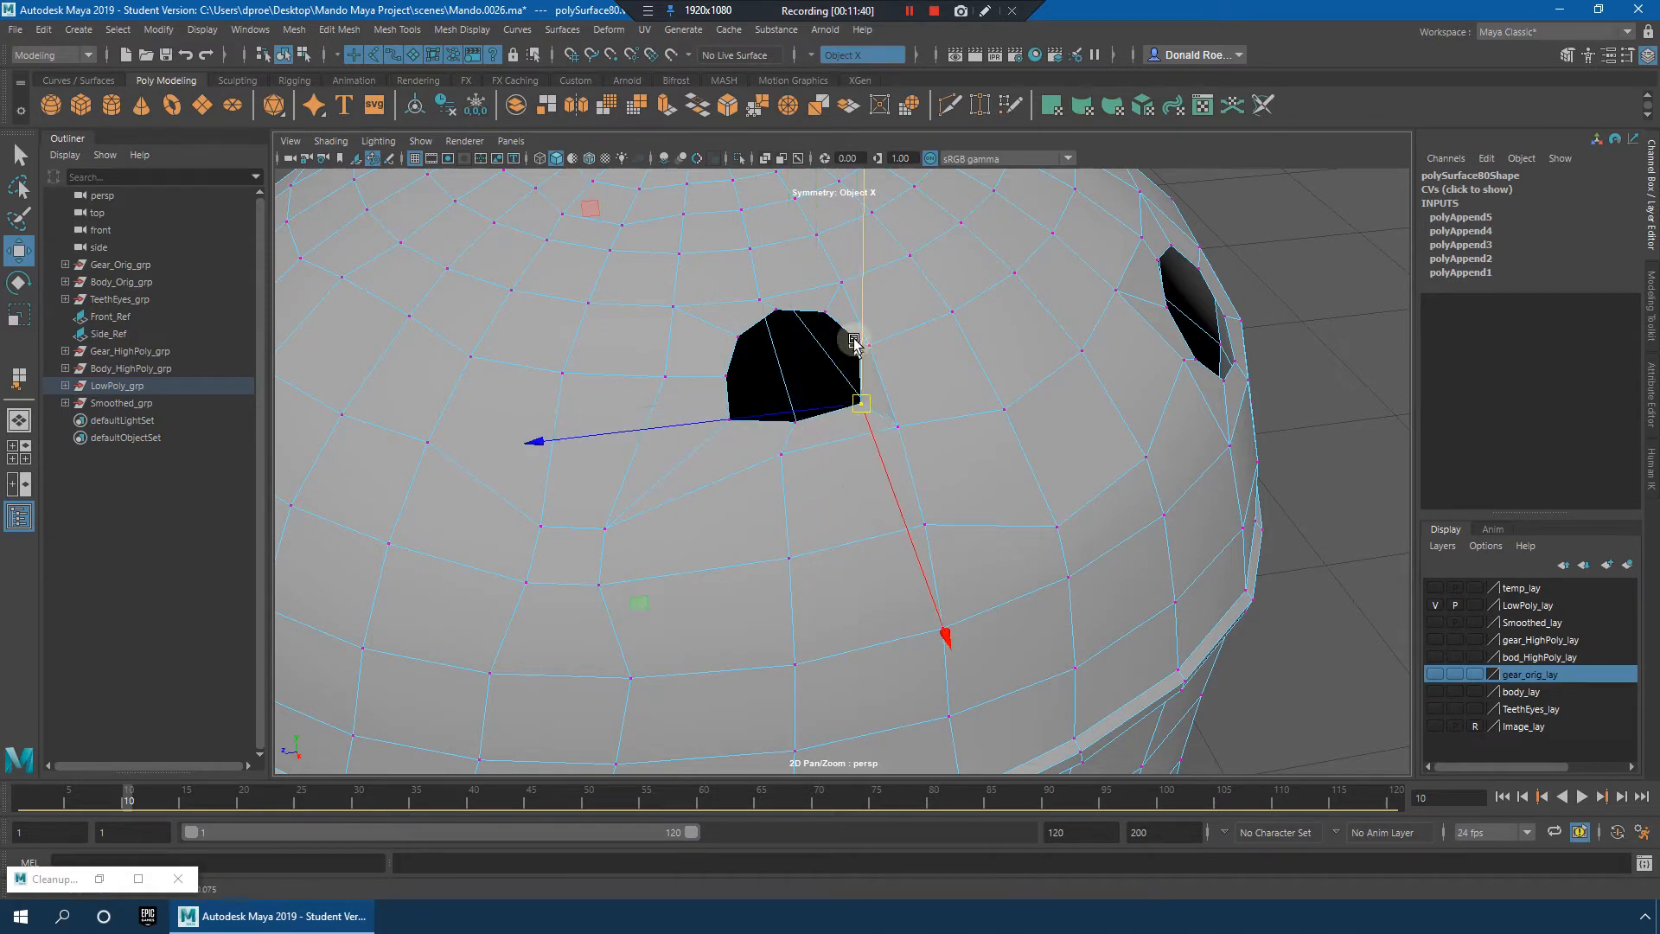
key(q)
key(w)
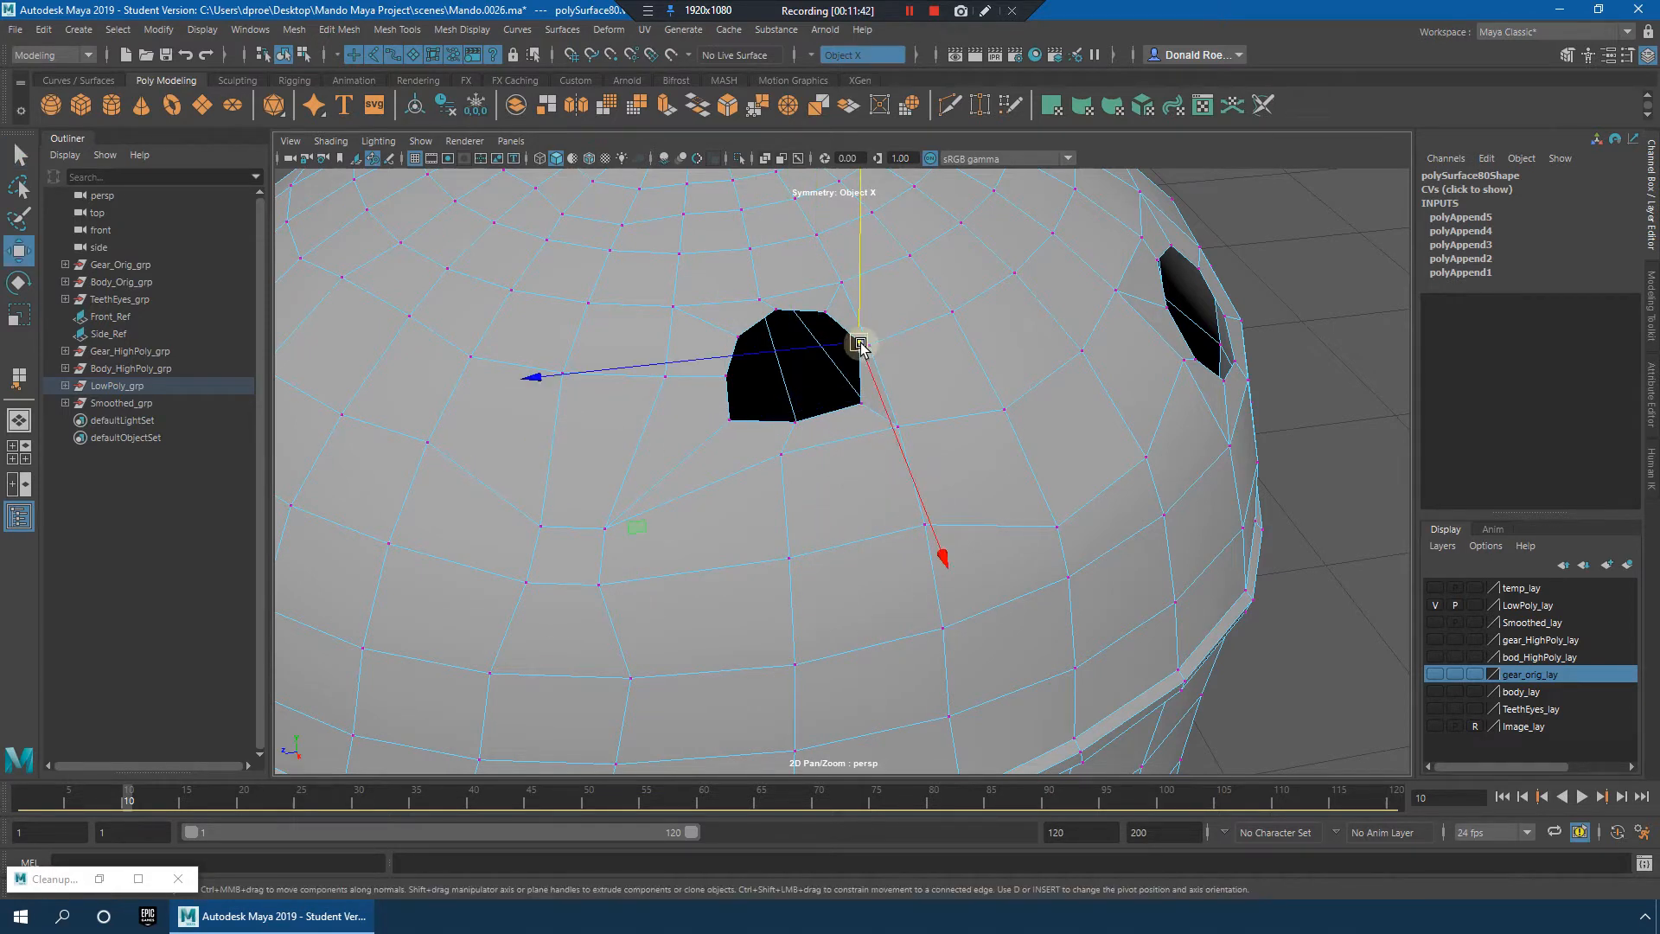
drag(859, 342, 884, 380)
scroll(927, 348, down, 4)
scroll(908, 399, up, 4)
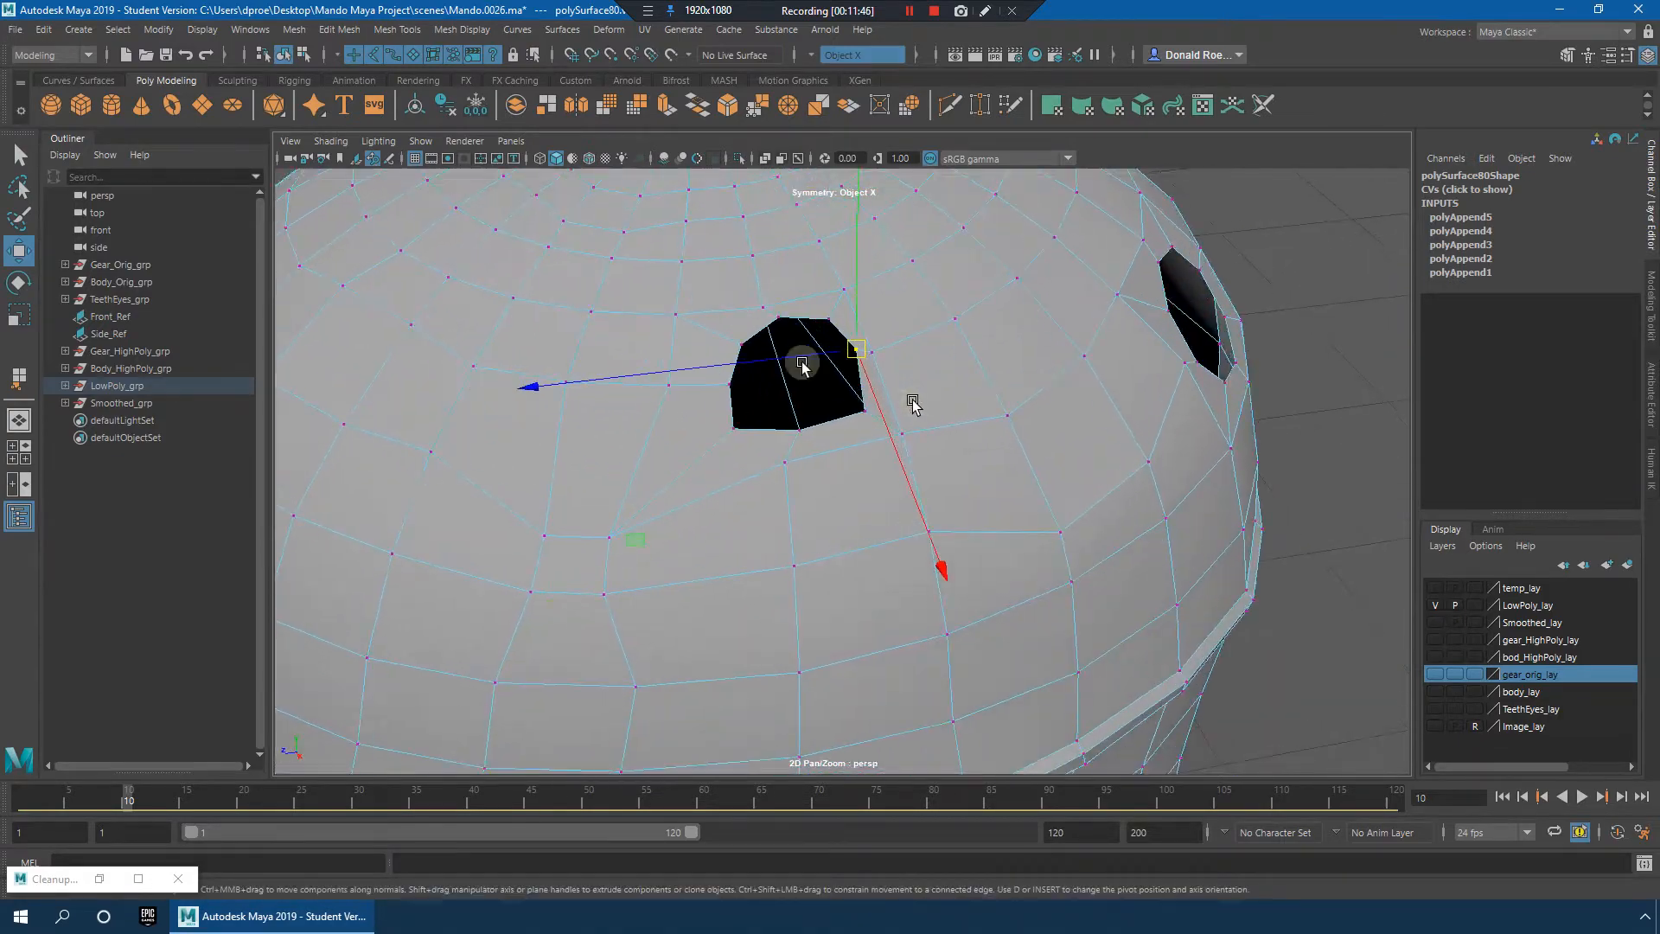
Step: Move the remaining upper and side border vertices of the smaller hole outward to square off its corners
click(741, 344)
mouse_move(742, 344)
mouse_down()
mouse_move(723, 347)
mouse_move(768, 331)
mouse_up()
click(781, 315)
click(730, 384)
drag(729, 384, 726, 441)
key(q)
key(w)
click(732, 432)
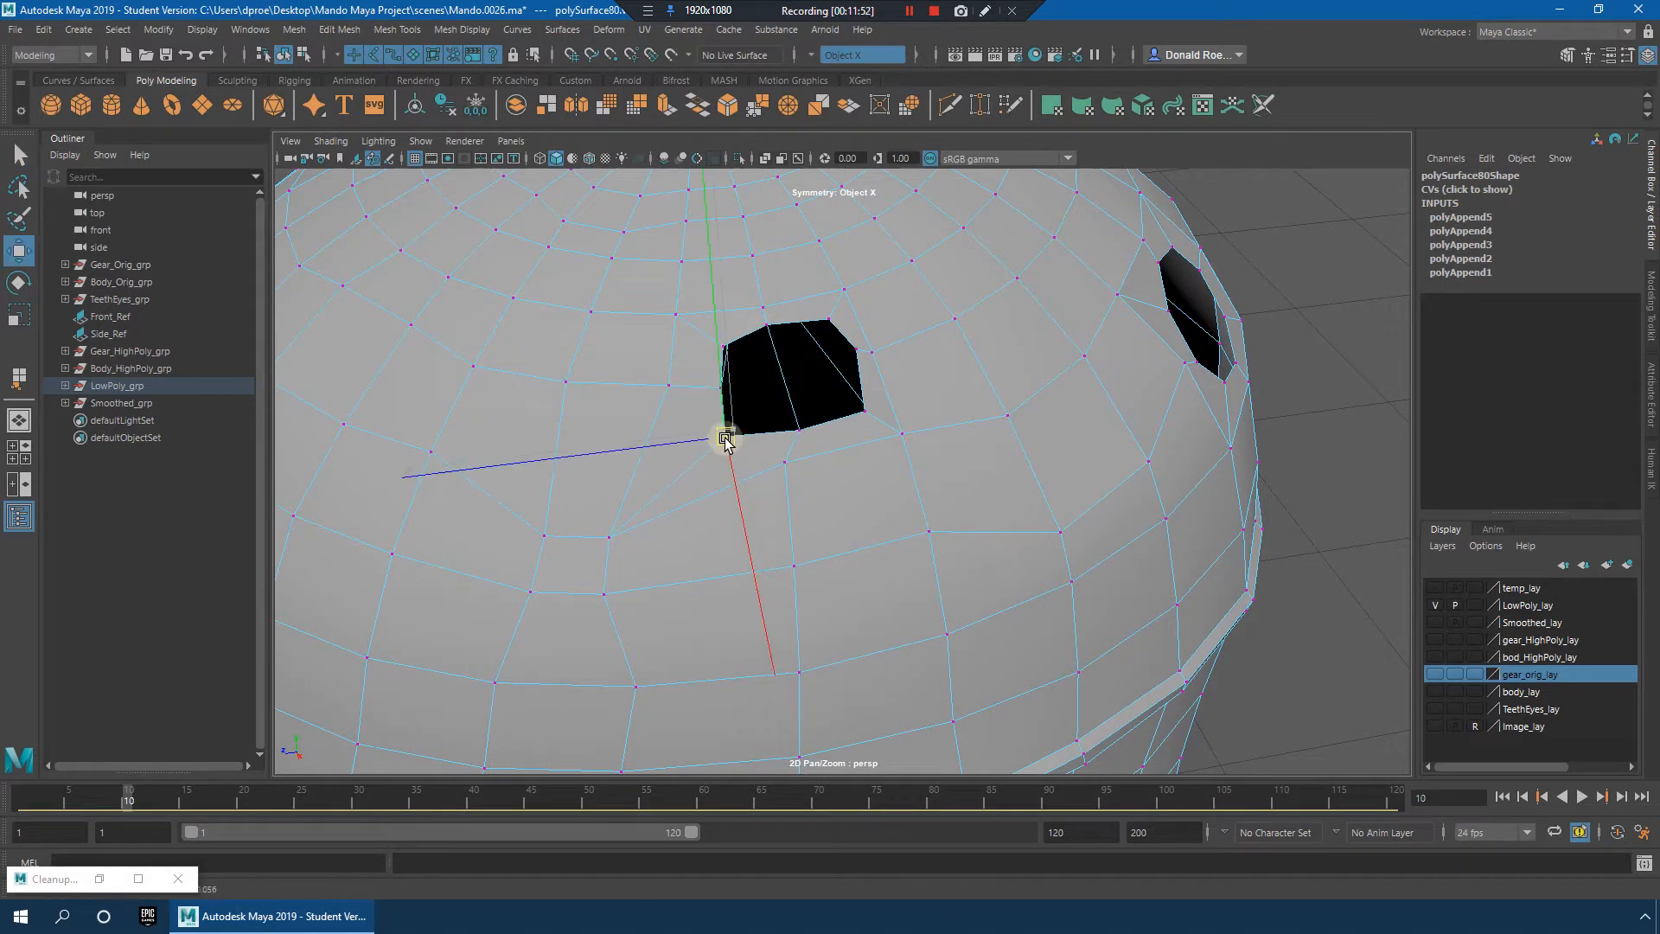
click(854, 350)
drag(854, 351, 851, 362)
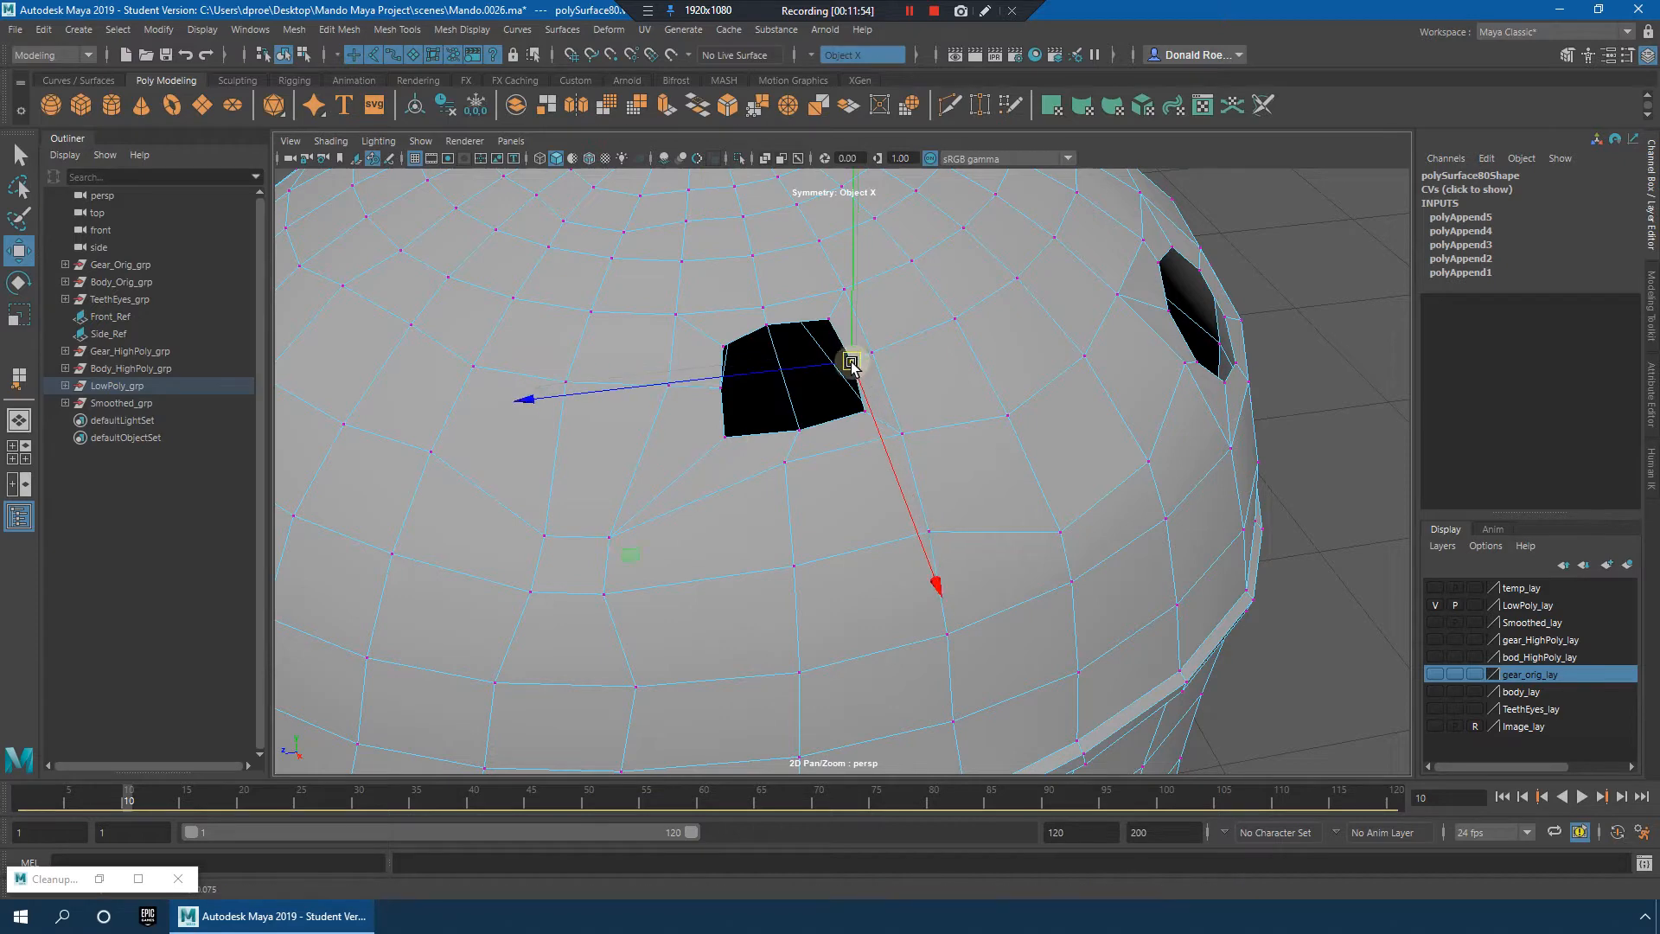
key(q)
Step: Extrude the upper border edges of the squared hole and move the new edges down into the opening
alt+drag(949, 350, 882, 339)
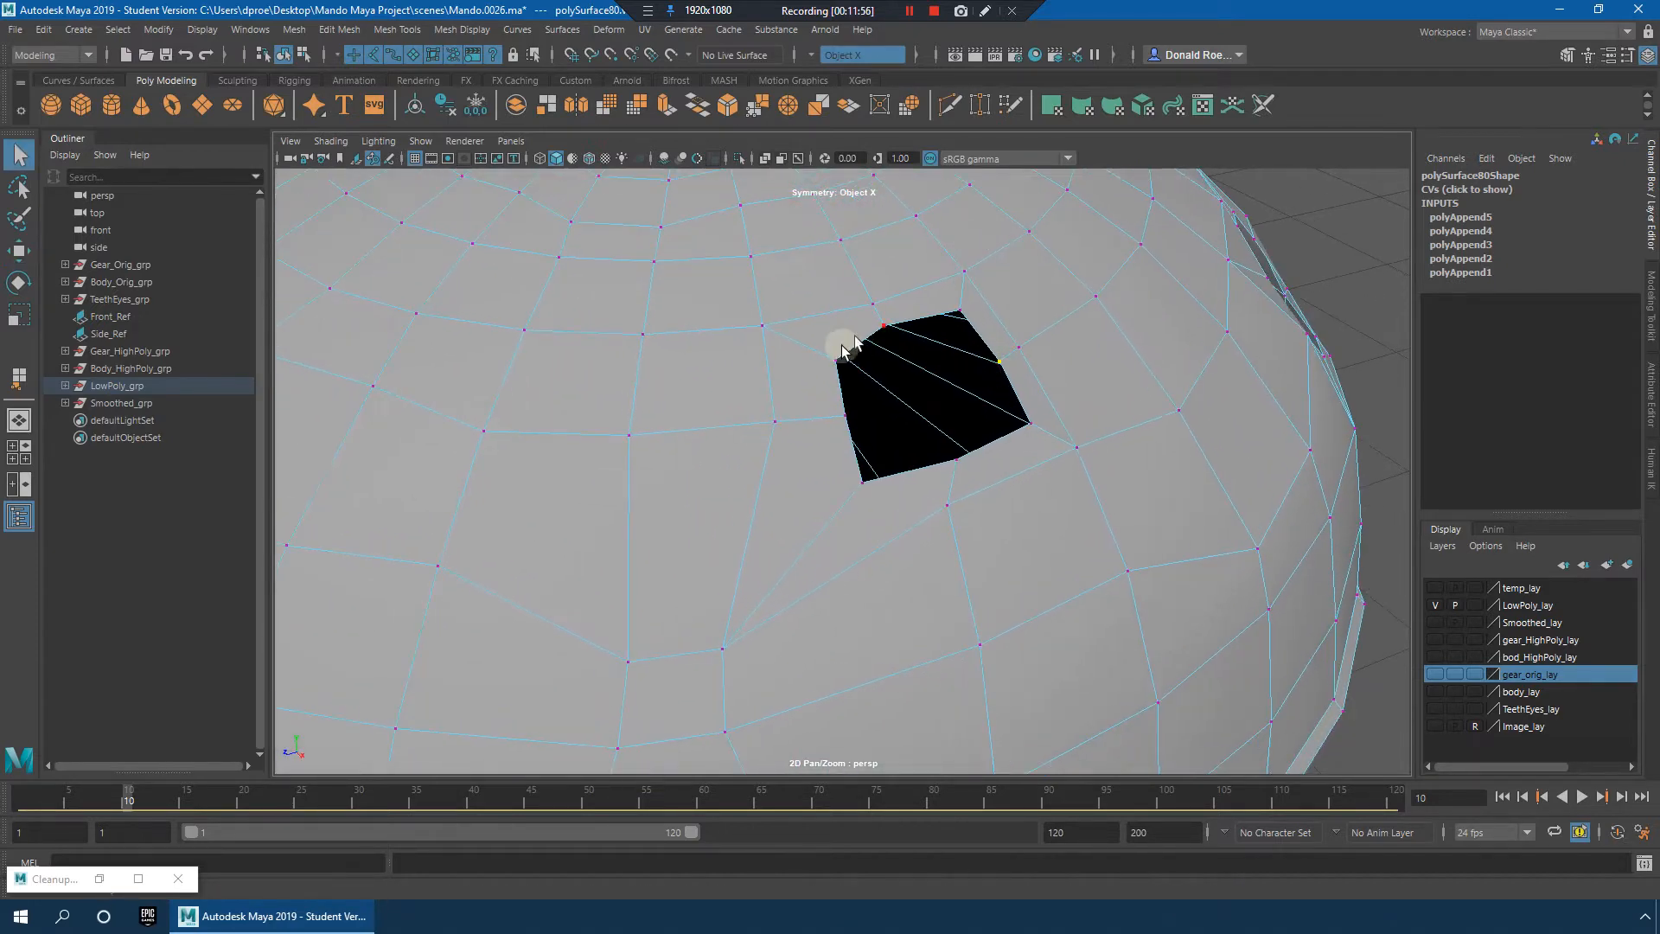
right_click(828, 386)
click(823, 338)
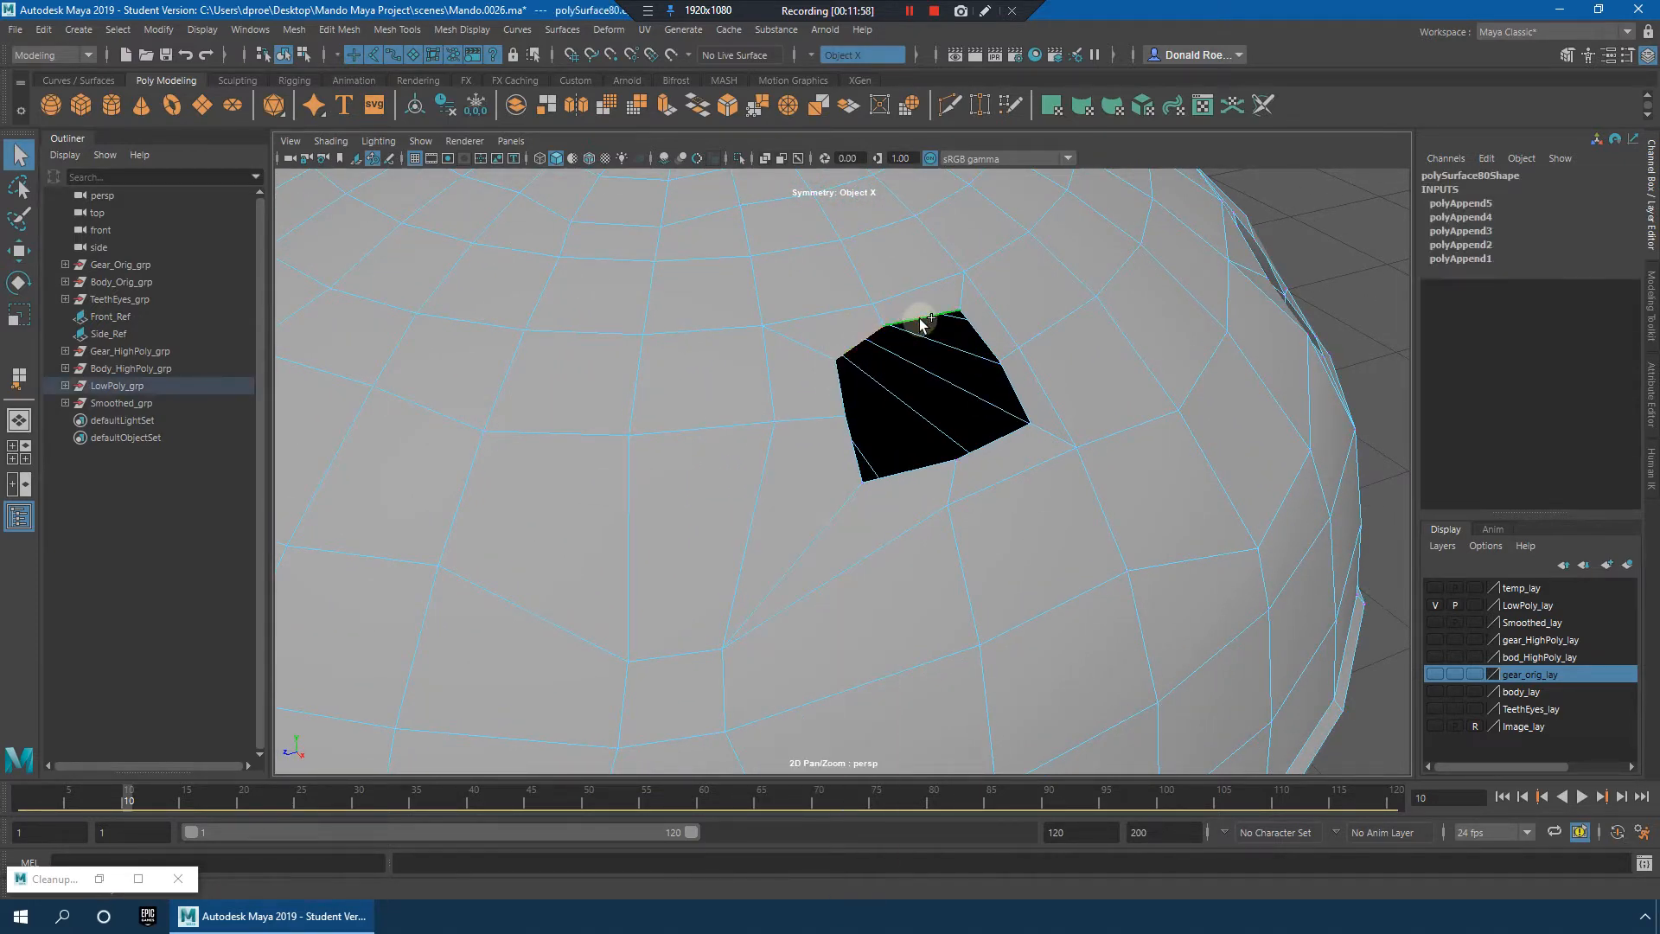
shift+right_drag(982, 272, 984, 318)
key(w)
drag(896, 332, 904, 389)
Step: Move the end vertices of the extruded strip onto the hole's side border vertices
right_drag(869, 358, 803, 345)
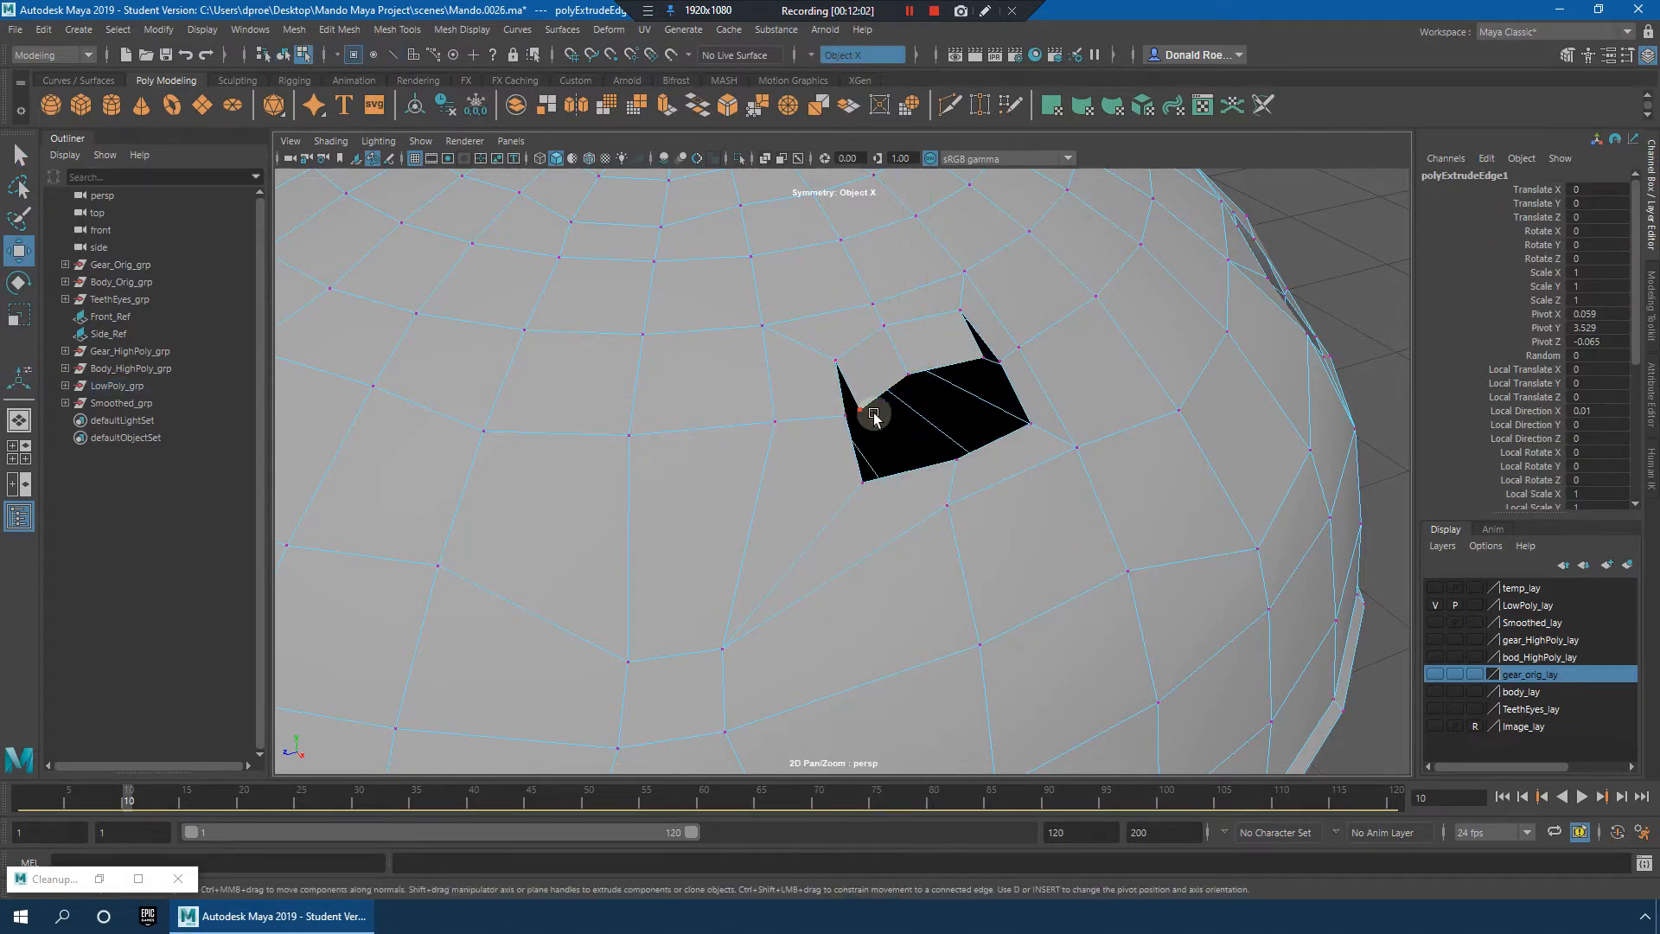
click(865, 412)
shift+drag(852, 413, 850, 414)
key(ctrl+z)
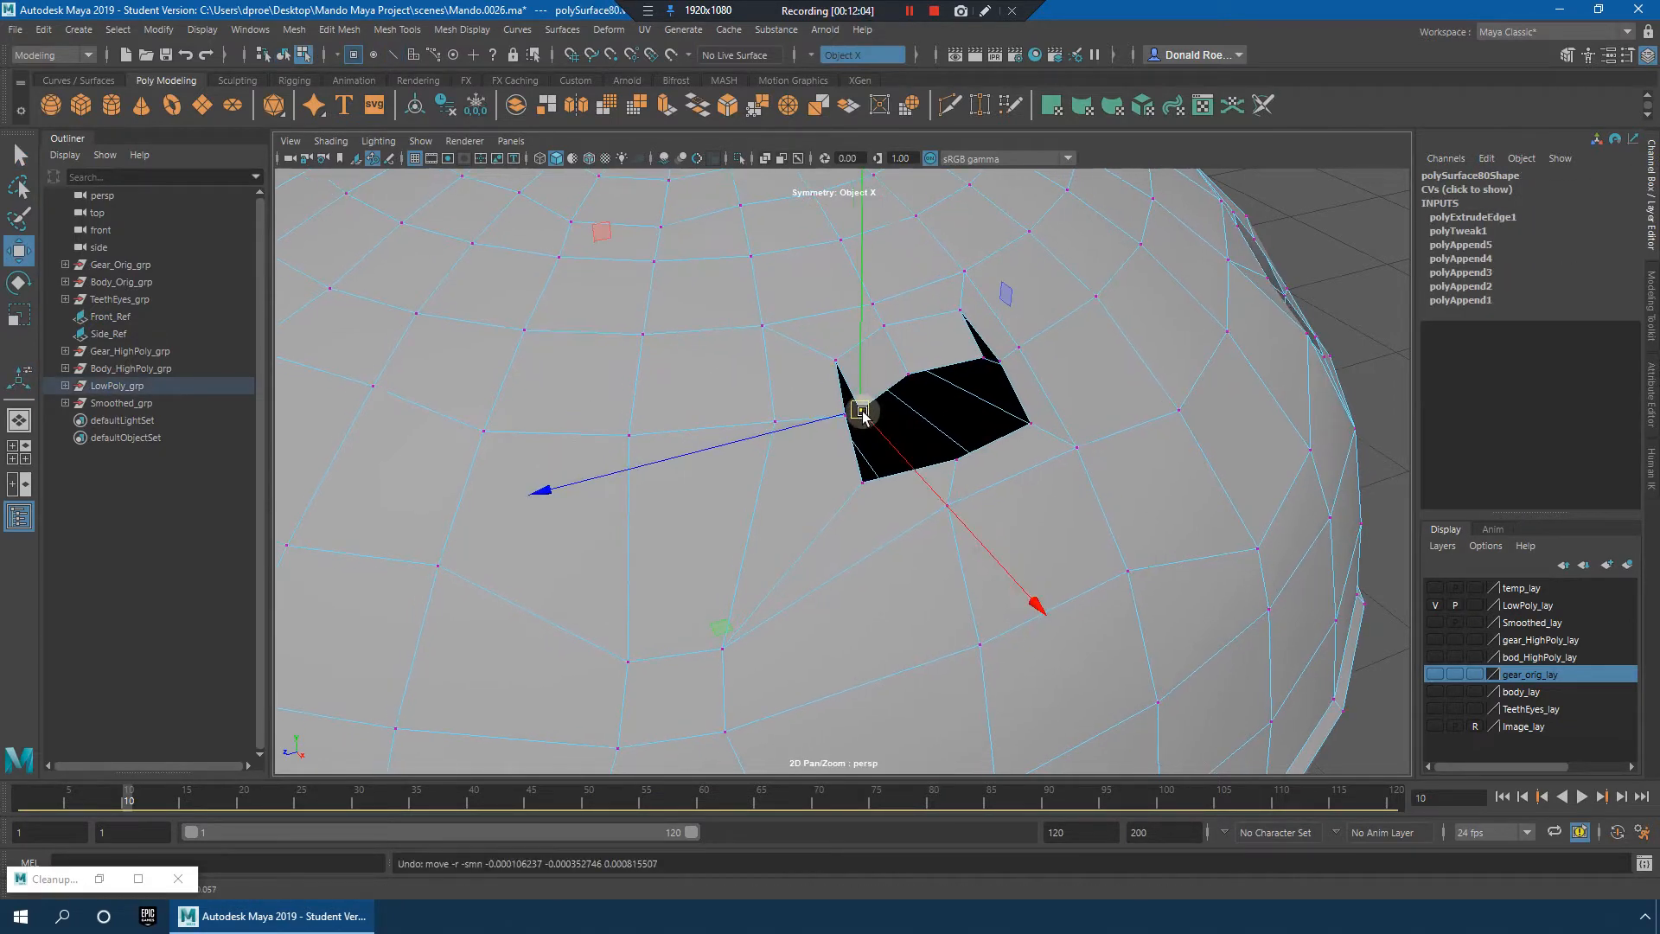
click(981, 359)
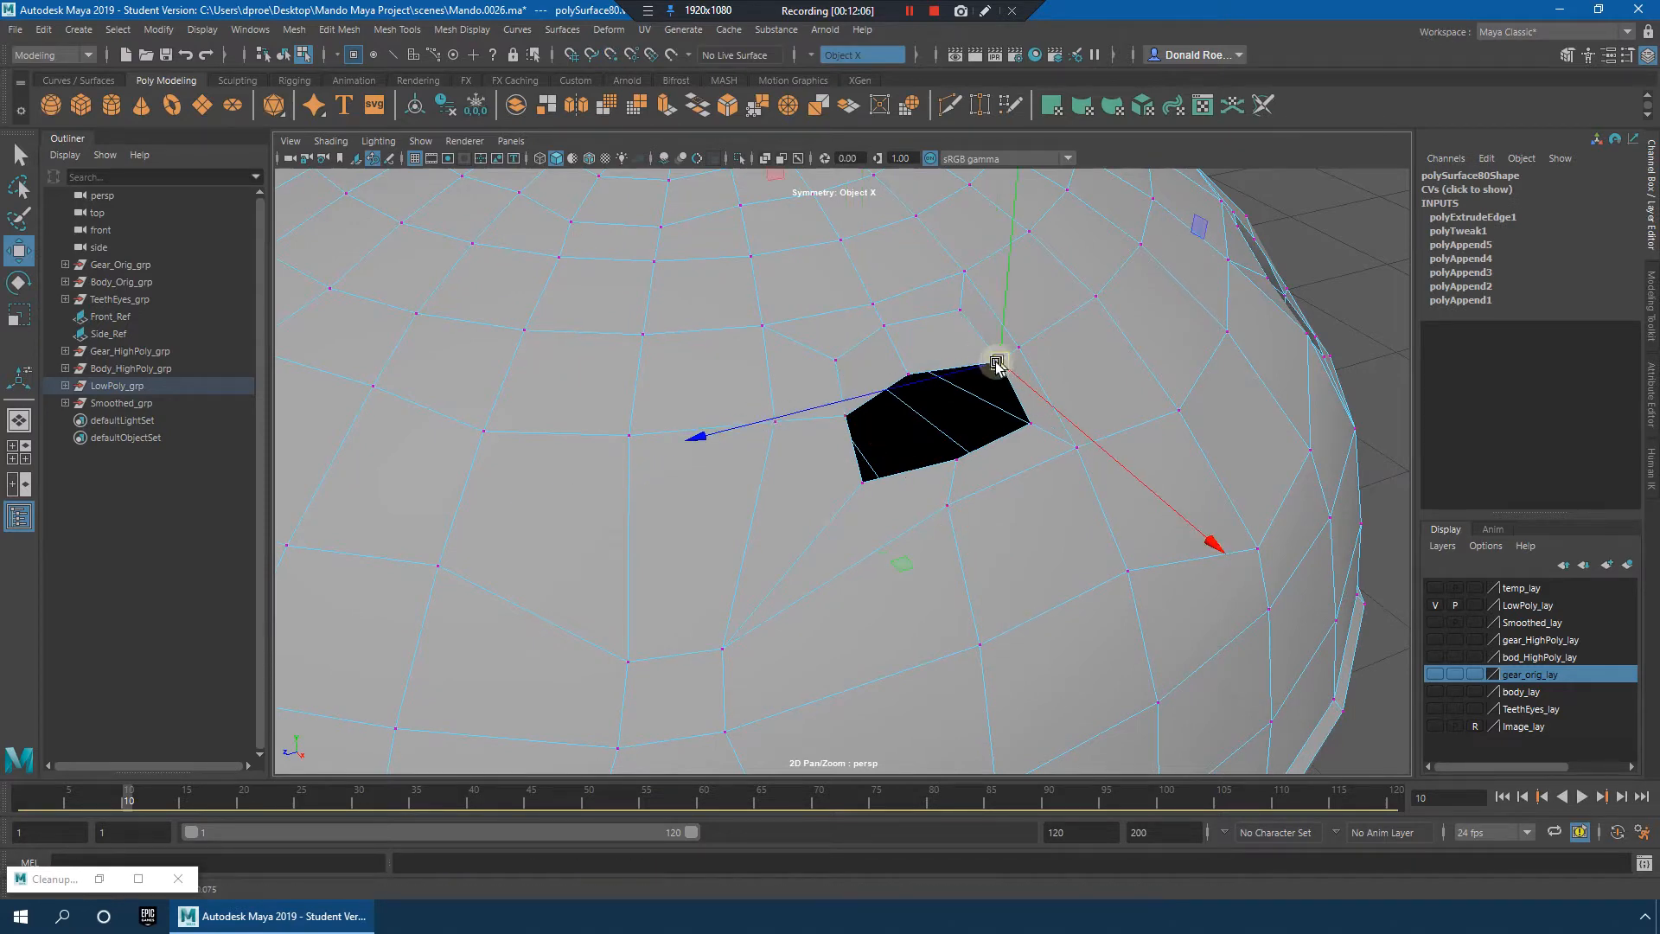
Step: Extrude the strip's lower edges again and move them further down across the hole
right_drag(934, 346, 974, 350)
key(q)
key(w)
drag(922, 390, 952, 419)
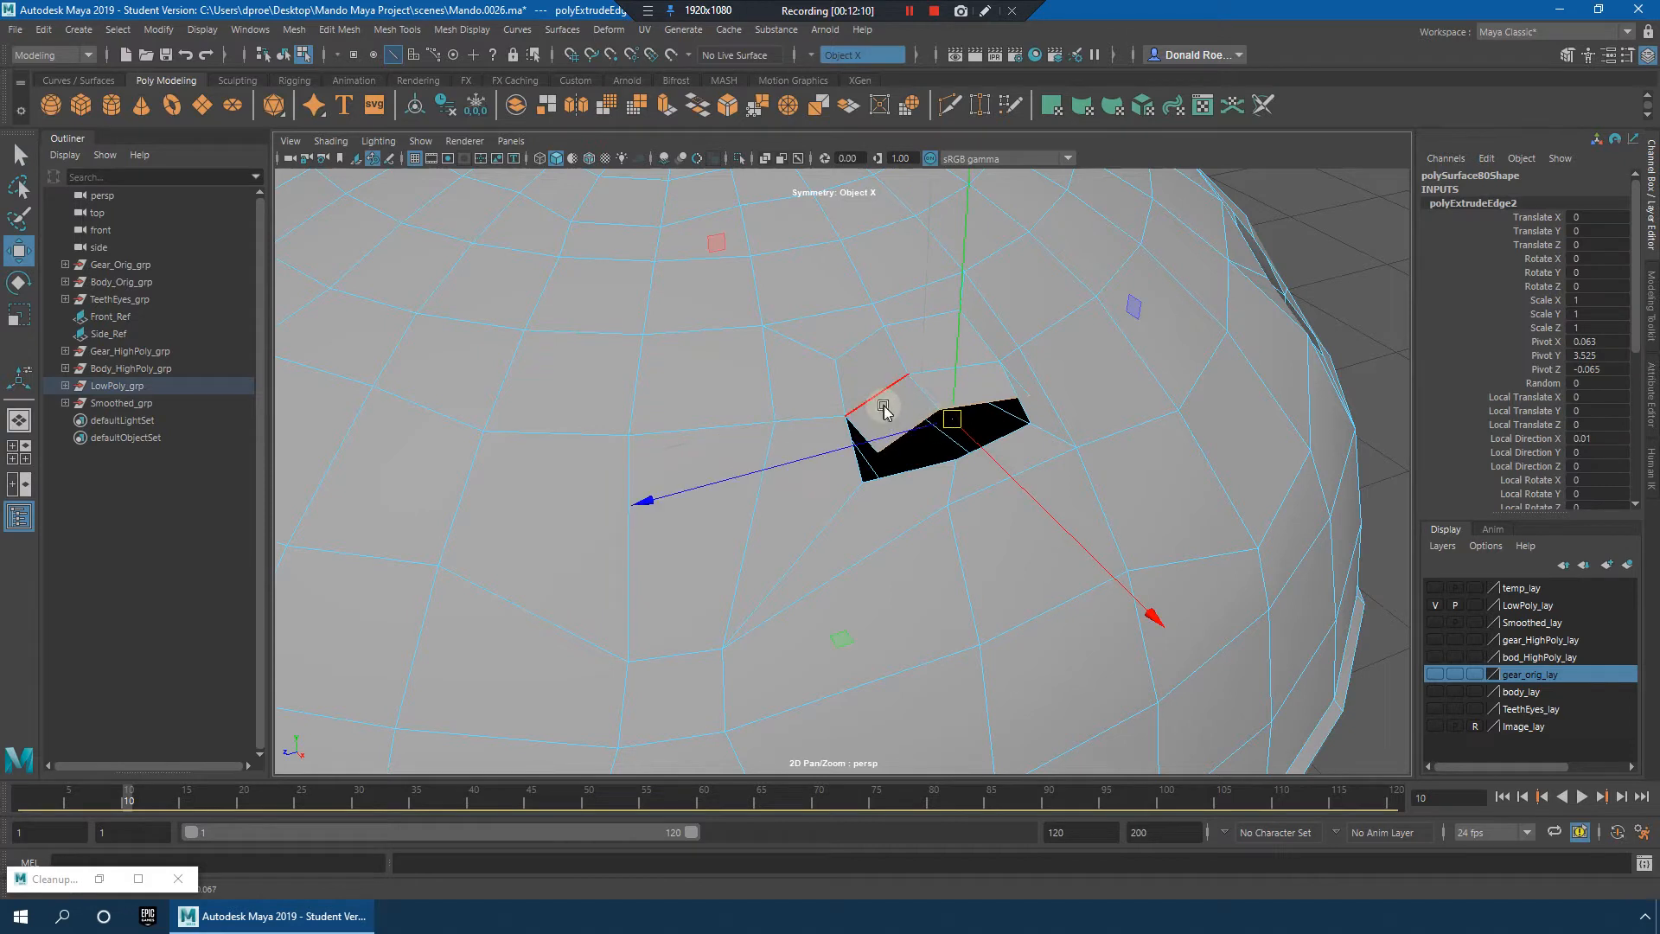
Step: Snap the second strip's vertices to the hole's lower border vertices to close the smaller hole
right_drag(883, 406, 826, 403)
click(878, 456)
key(v)
drag(879, 456, 873, 477)
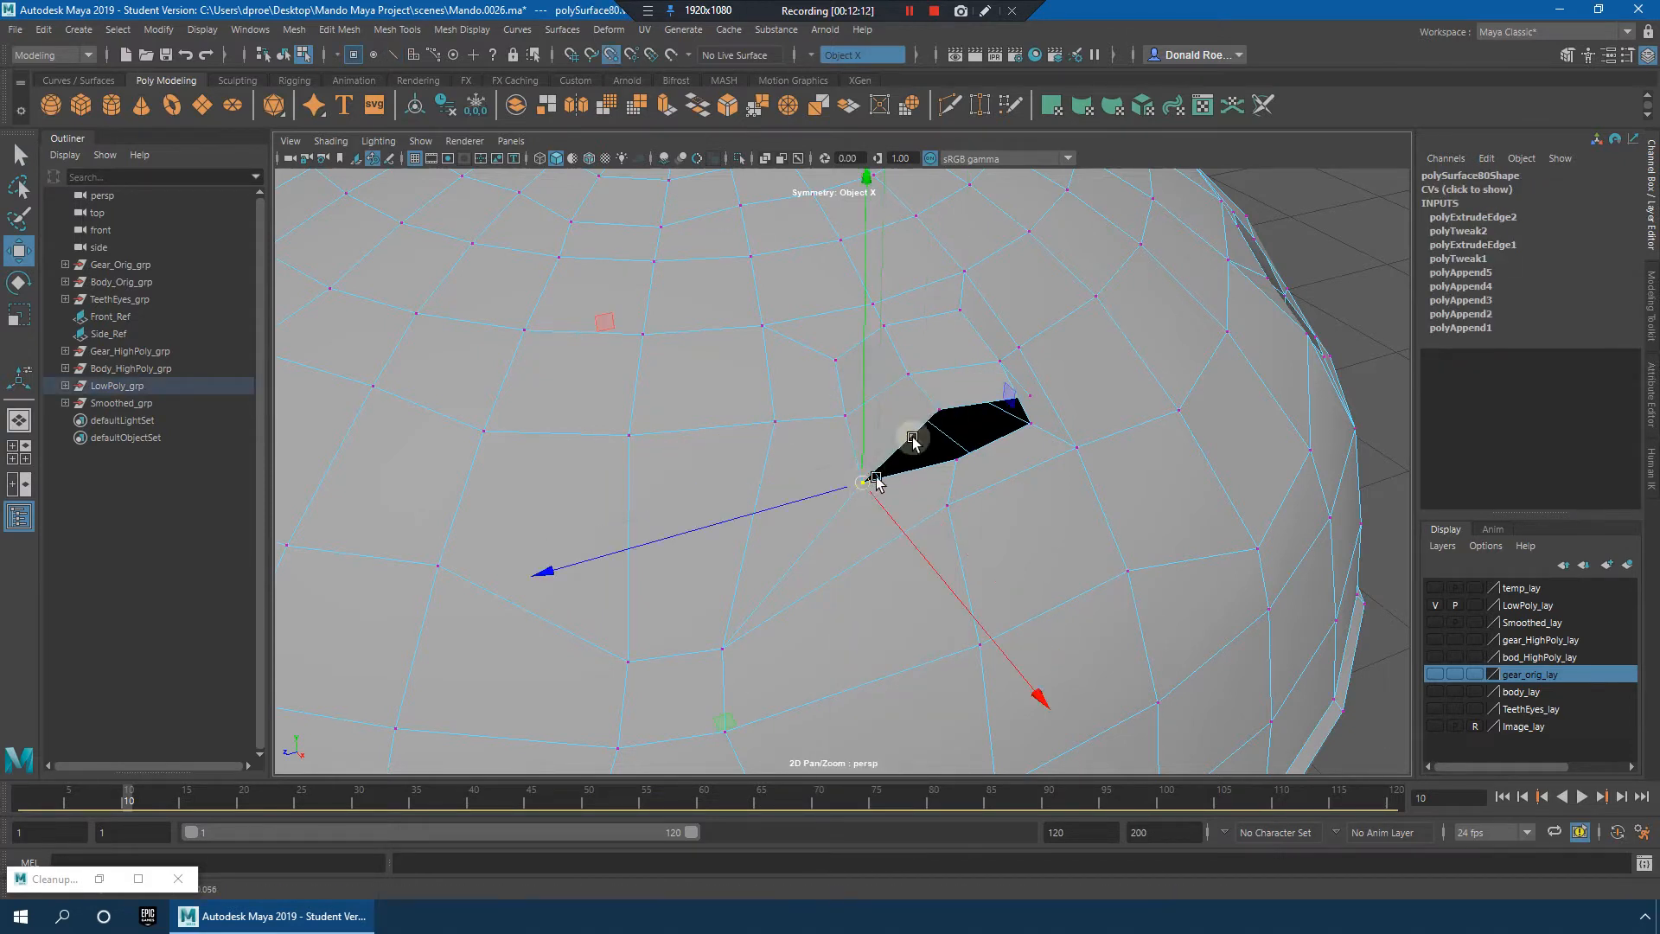
click(941, 410)
key(v)
drag(942, 412, 959, 452)
click(1030, 397)
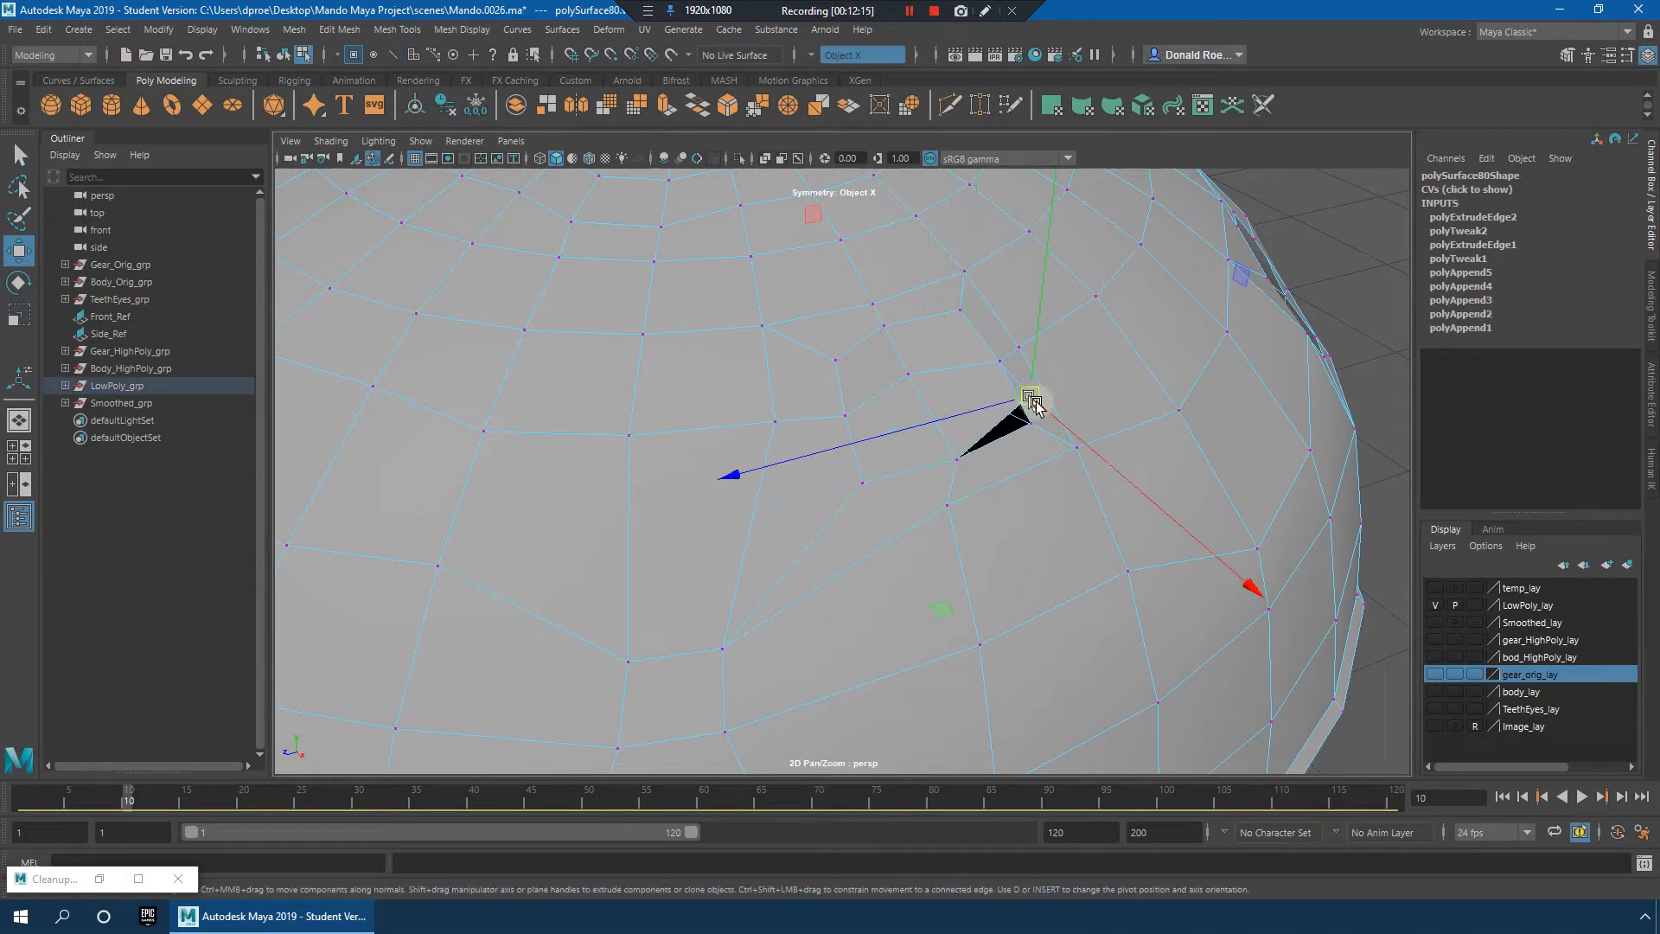
key(v)
drag(1031, 399, 924, 367)
Step: Extrude the upper border edges of the larger octagonal hole and move them down into the opening
right_drag(924, 366, 928, 298)
click(874, 430)
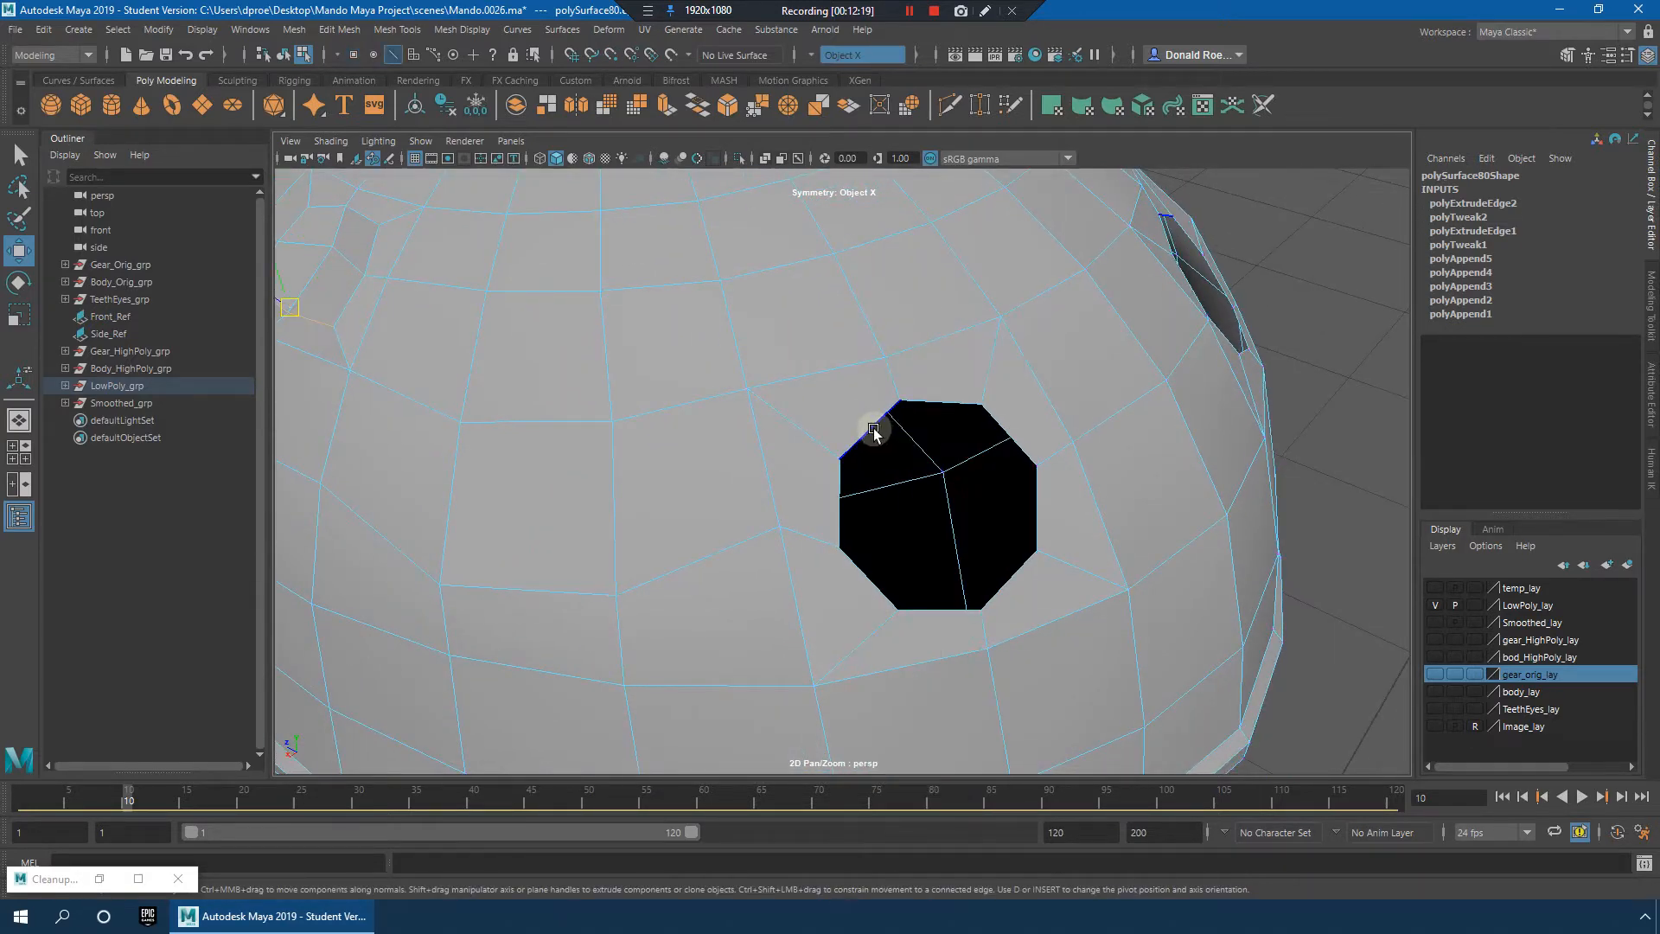
key(ctrl+e)
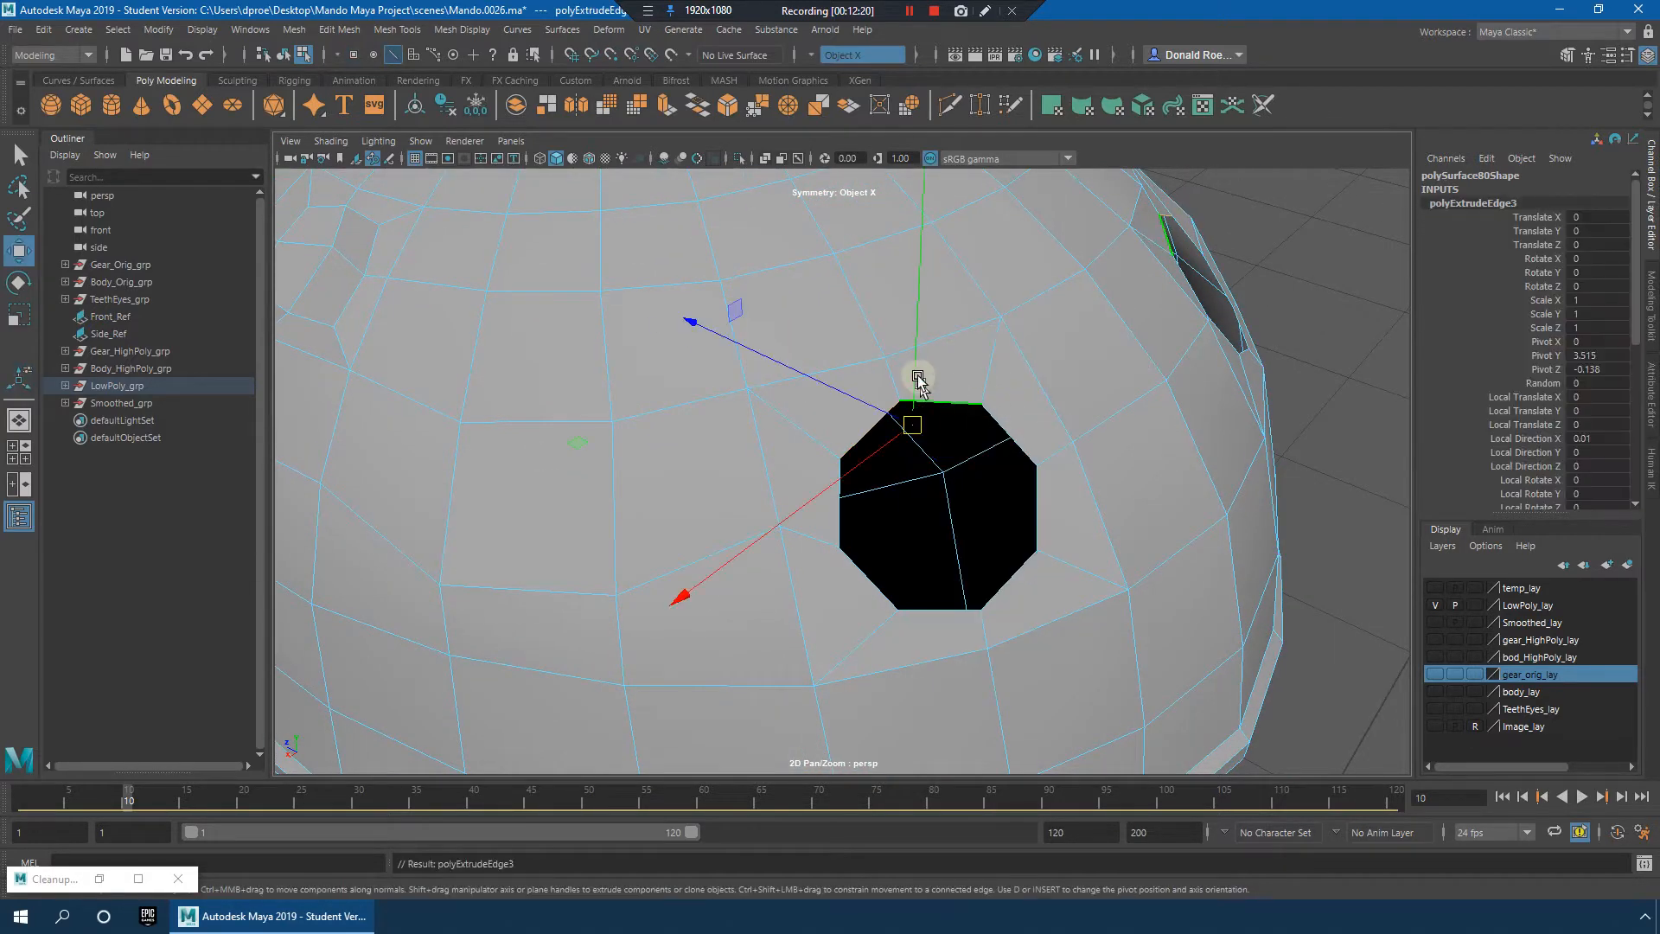
drag(912, 424, 984, 474)
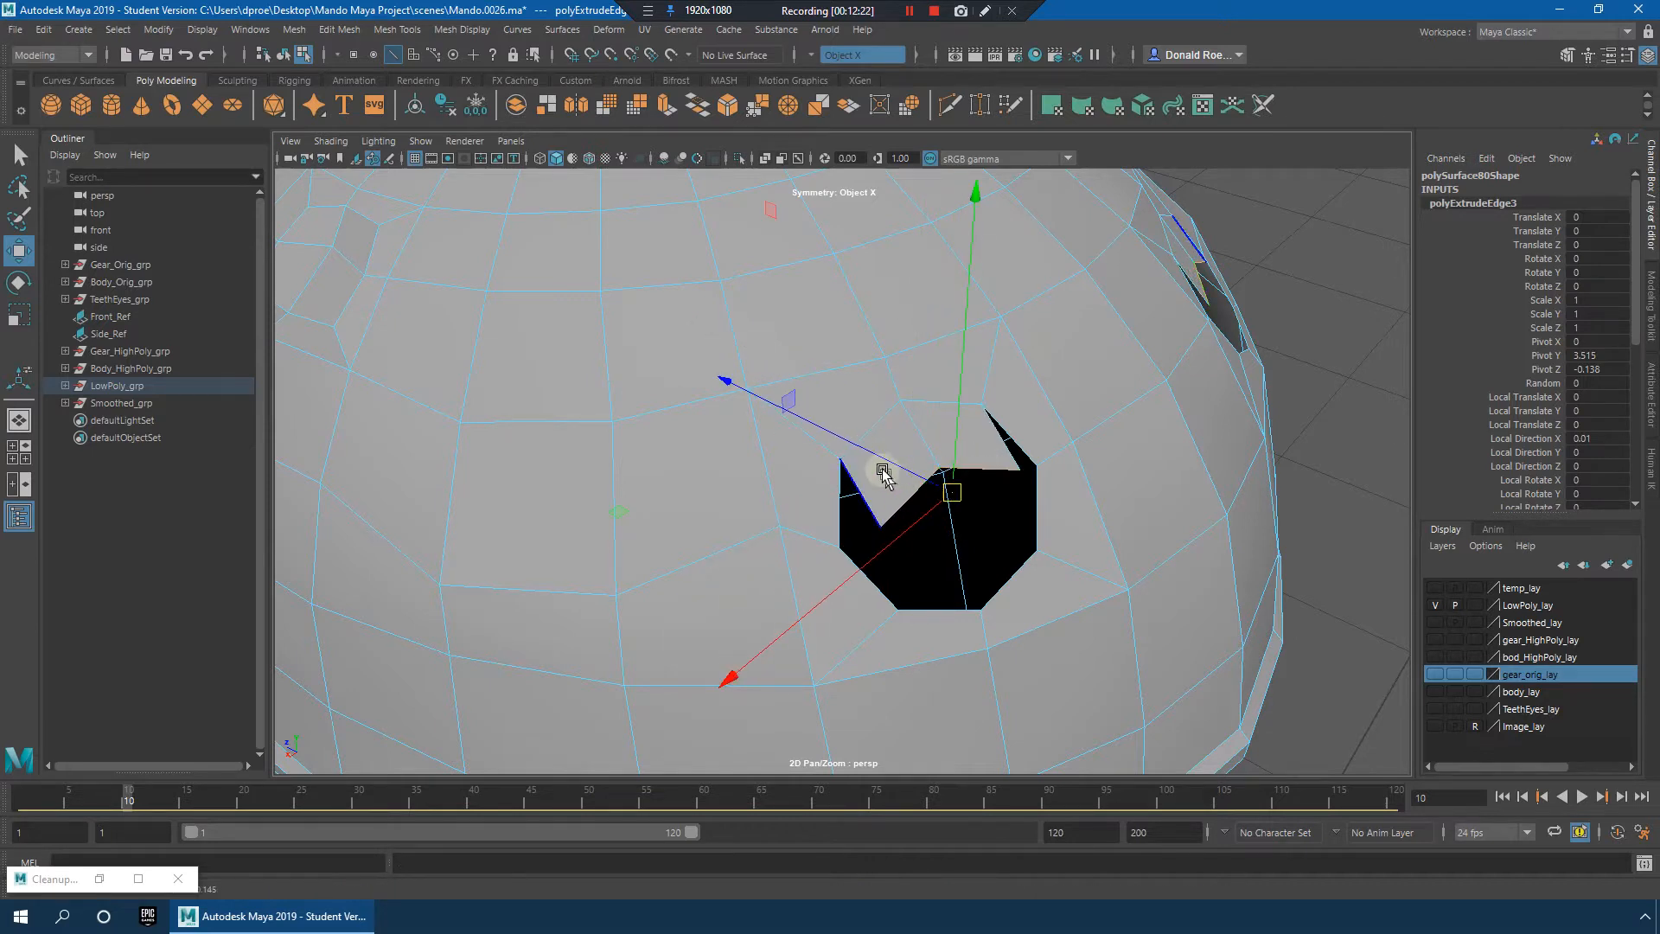
Step: Snap the new strip's end vertices to the side border vertices and reposition its middle vertex at the hole's centre
right_drag(883, 474, 808, 463)
click(880, 528)
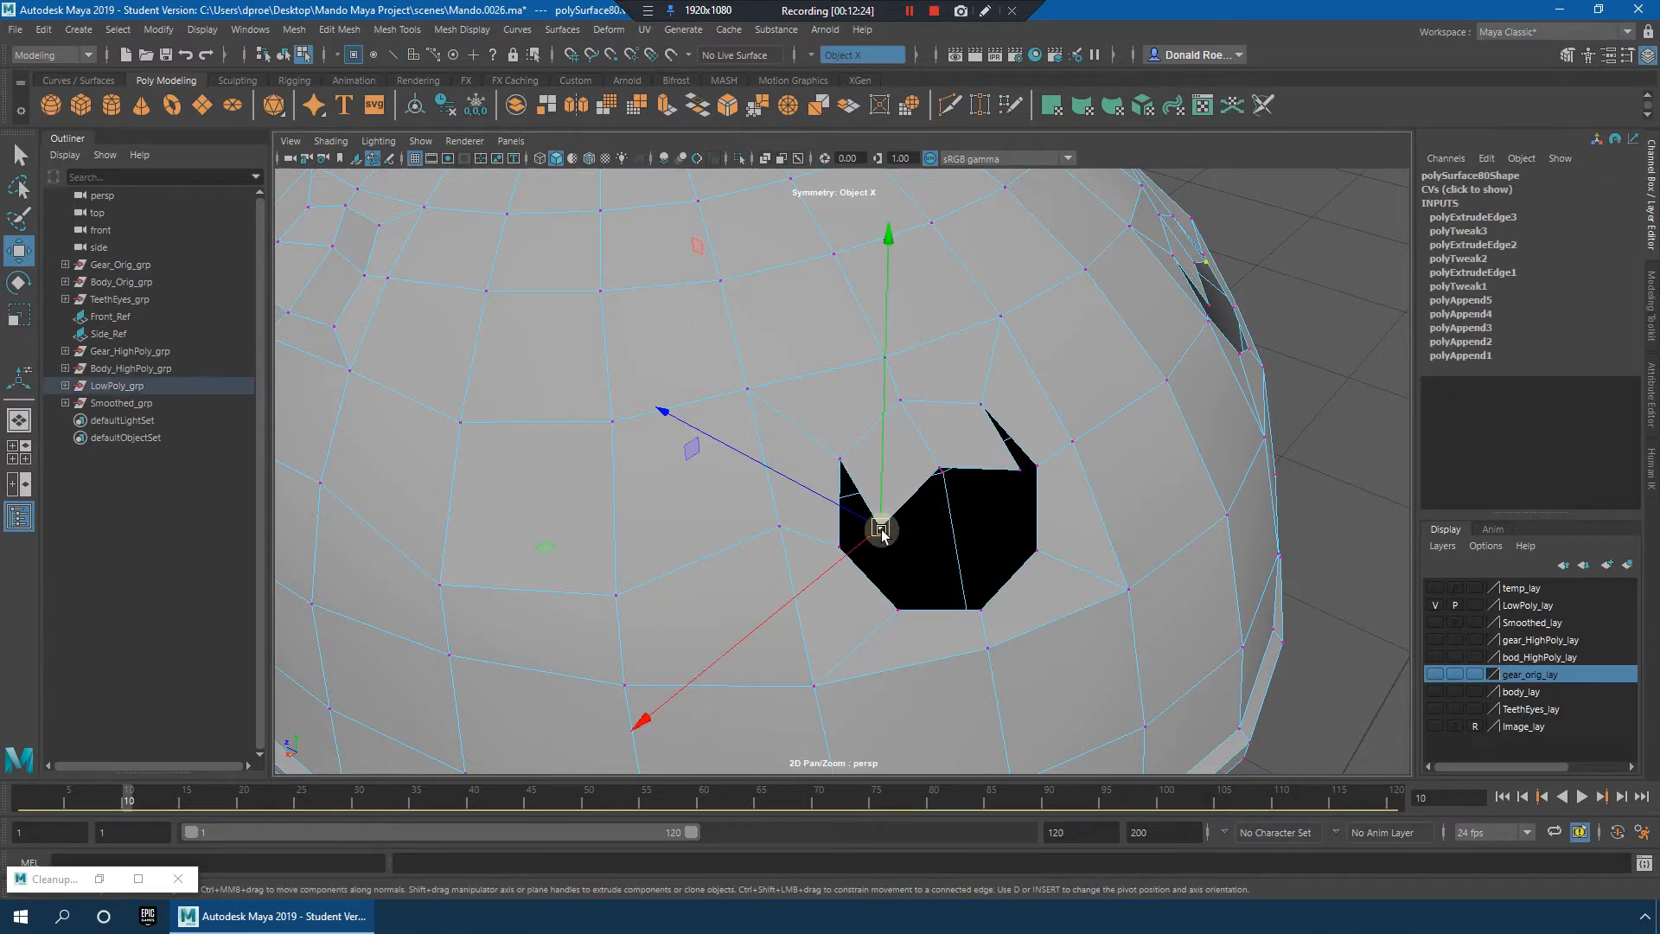
drag(881, 531, 846, 551)
click(1020, 474)
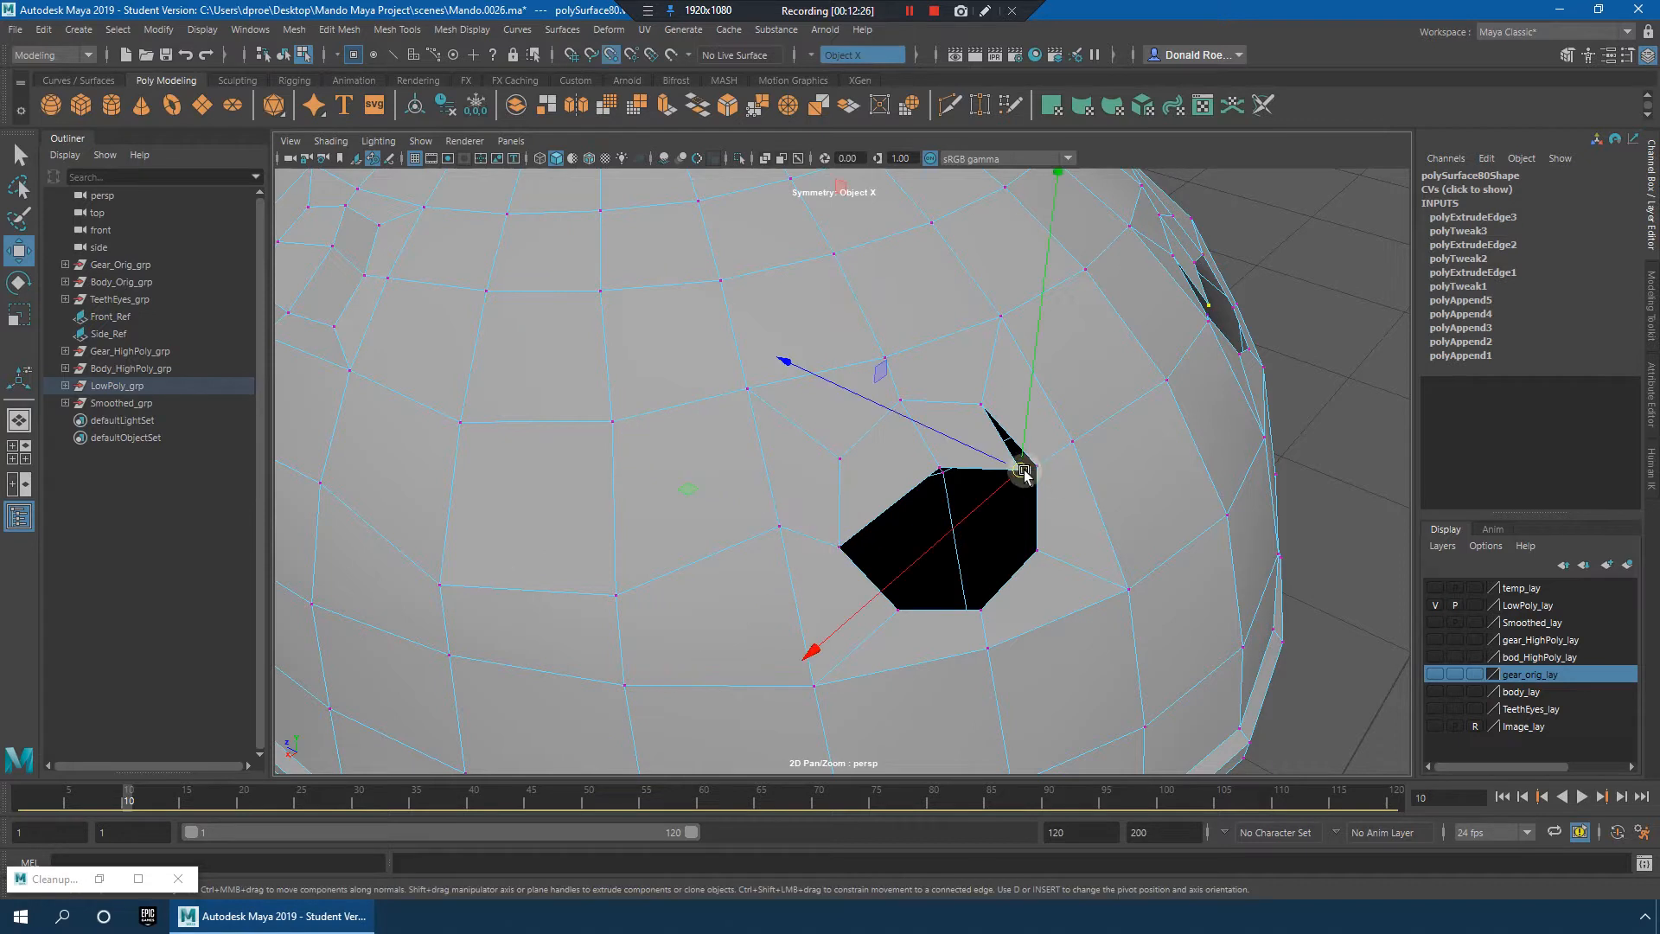
drag(1020, 472, 951, 498)
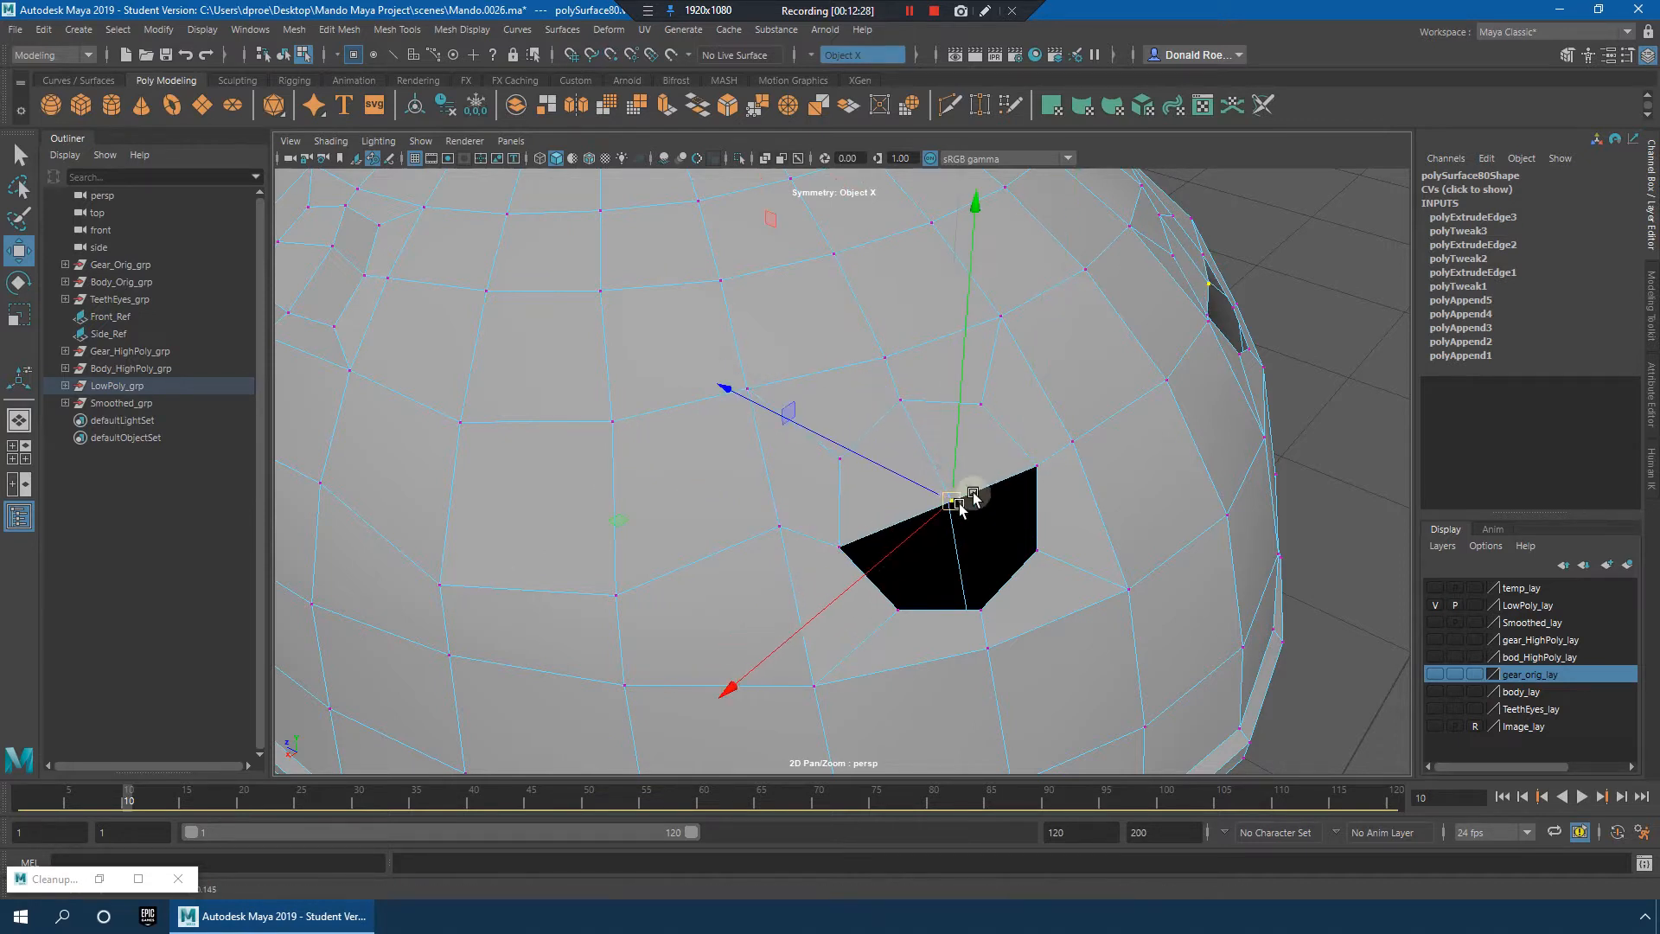
Step: Extrude the strip's two lower edges again and move them down across the rest of the larger hole
right_drag(994, 440, 996, 400)
click(909, 517)
click(992, 486)
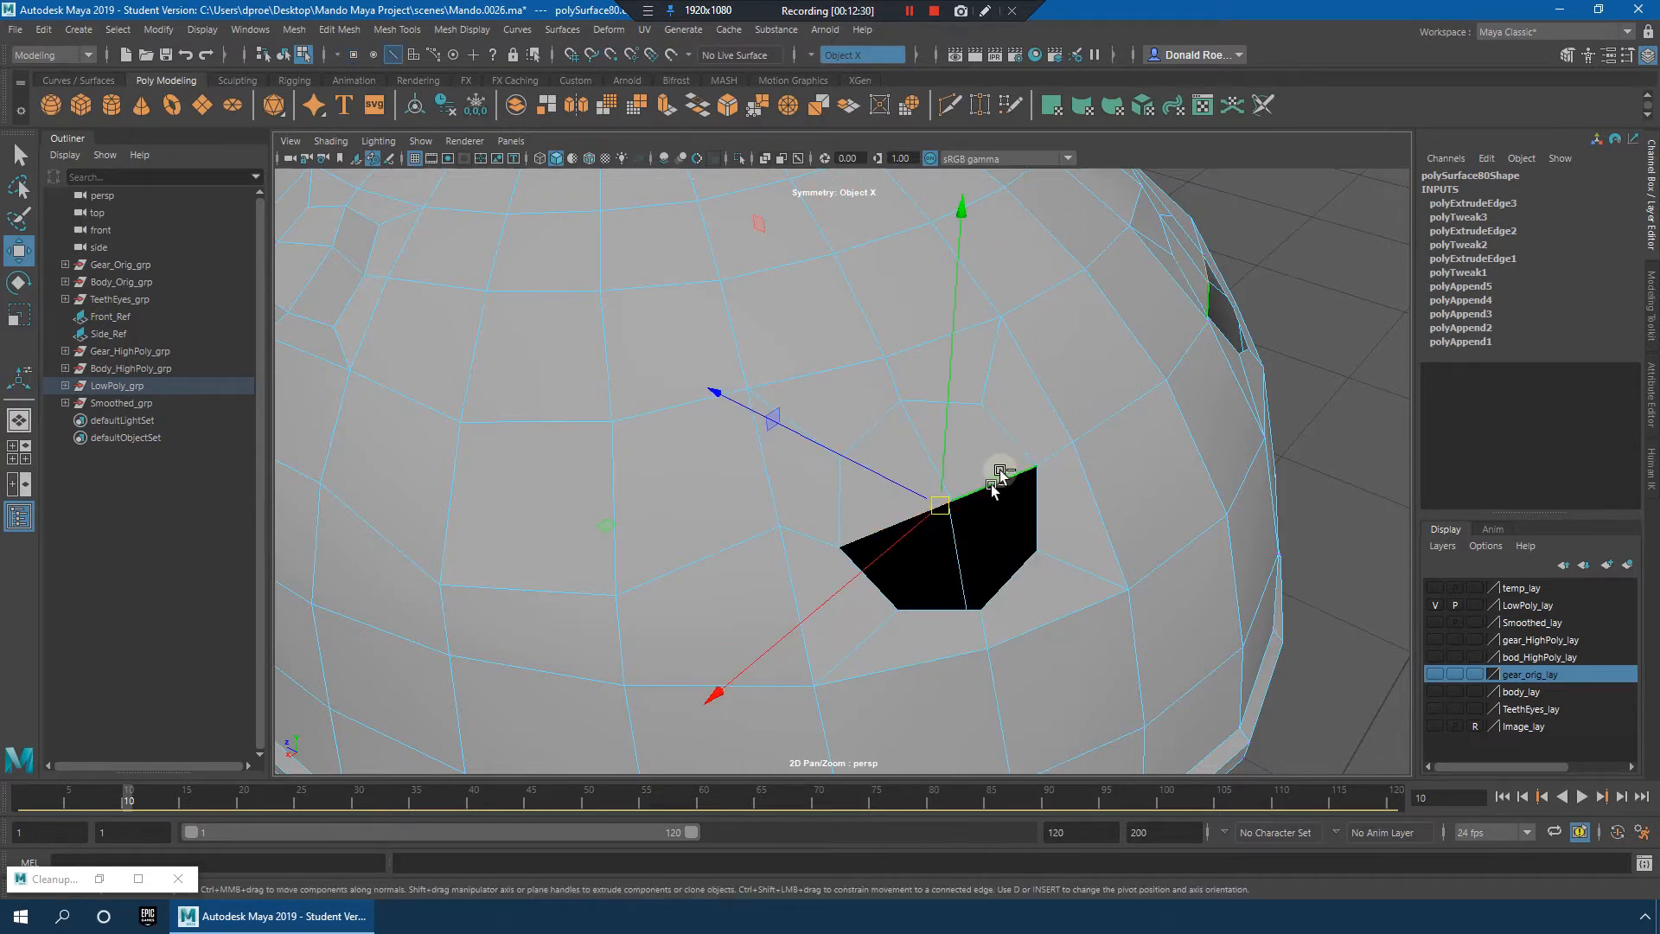
alt+drag(1040, 437, 1136, 432)
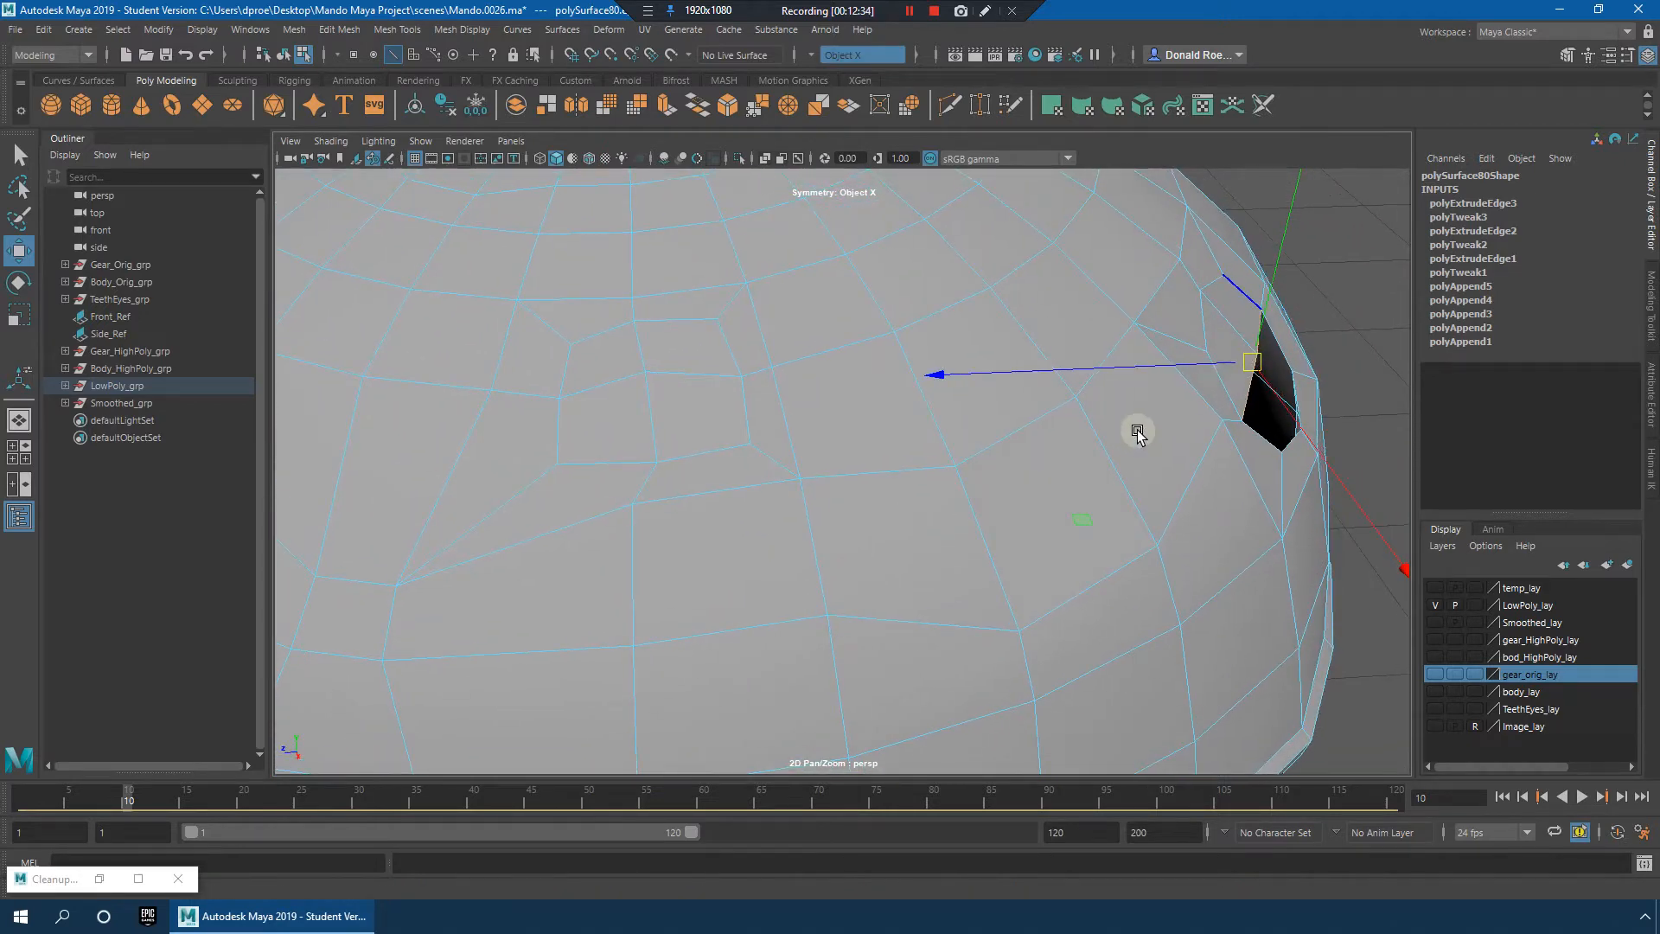
key(F9)
click(568, 346)
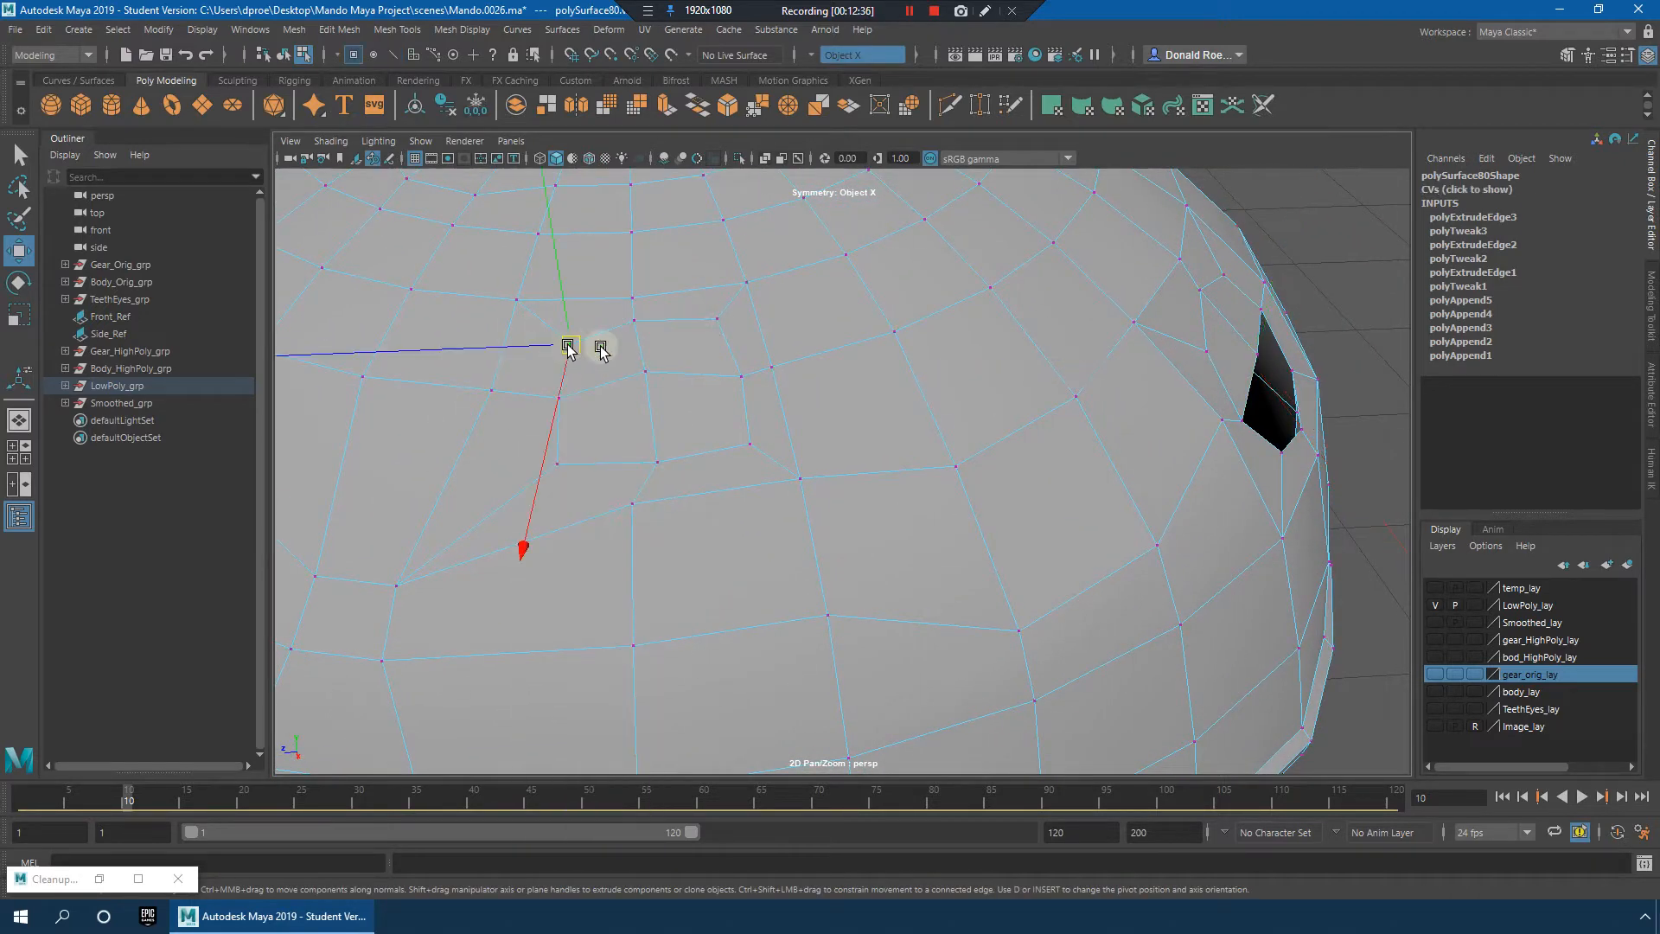
alt+drag(1245, 397, 1003, 416)
mouse_move(1012, 412)
right_down()
mouse_move(1011, 371)
mouse_move(1042, 413)
right_up()
click(1008, 438)
shift+click(918, 468)
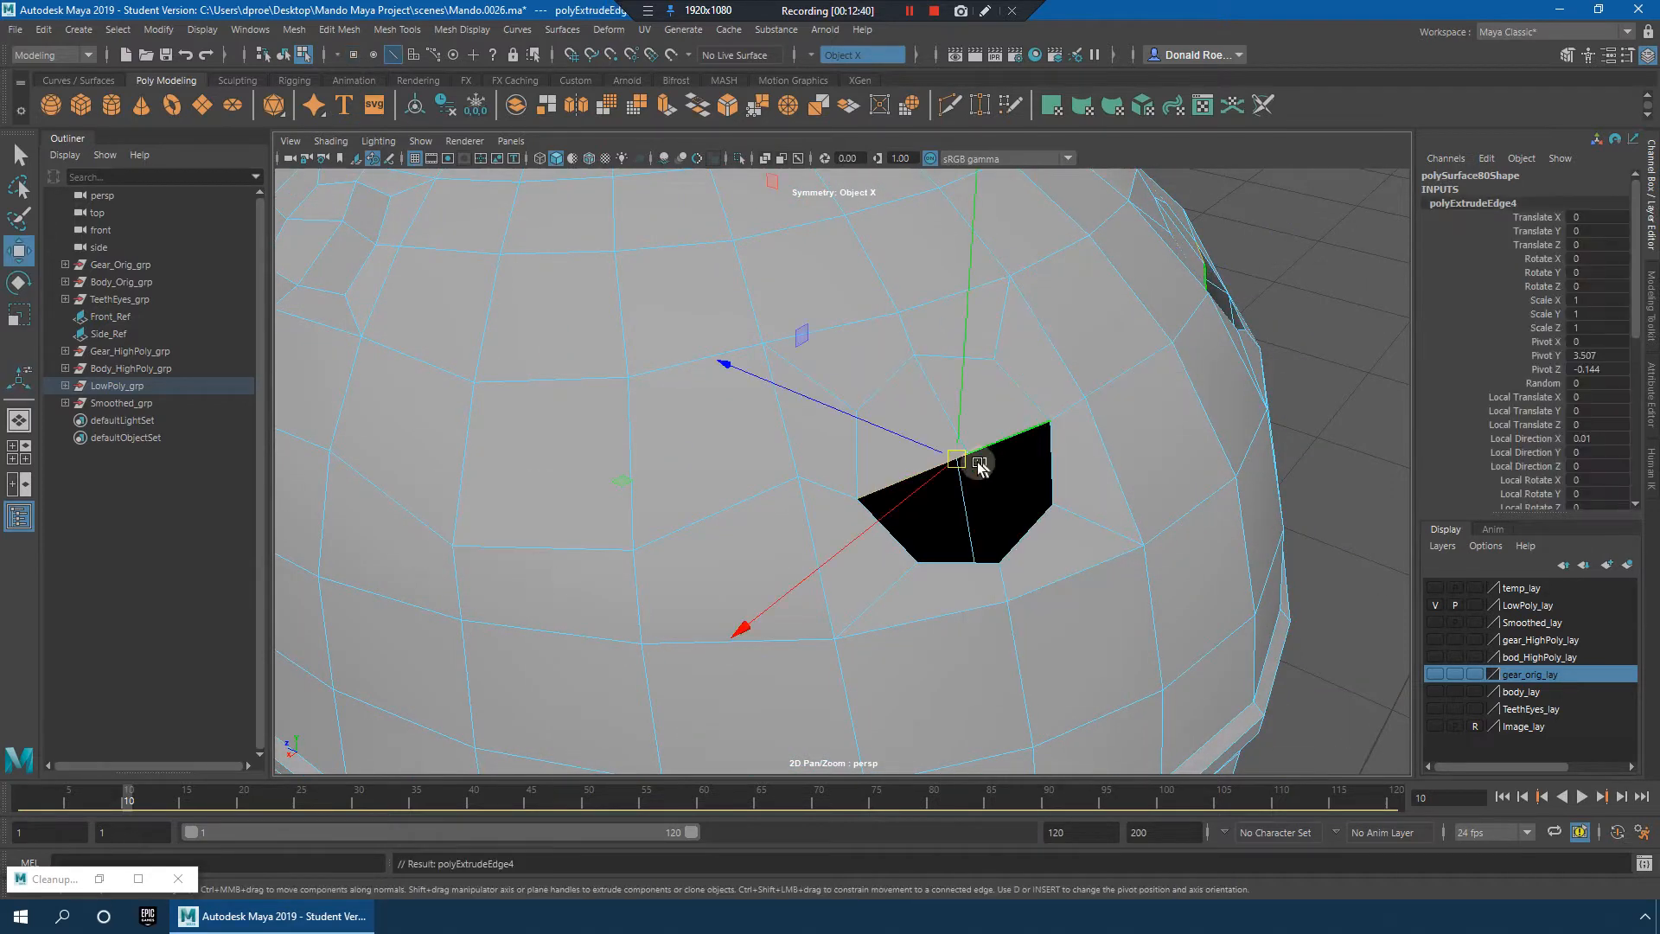
drag(960, 459, 990, 489)
Step: Snap the two outer vertices of the second strip to the larger hole's lower side border vertices
right_drag(1013, 440, 923, 438)
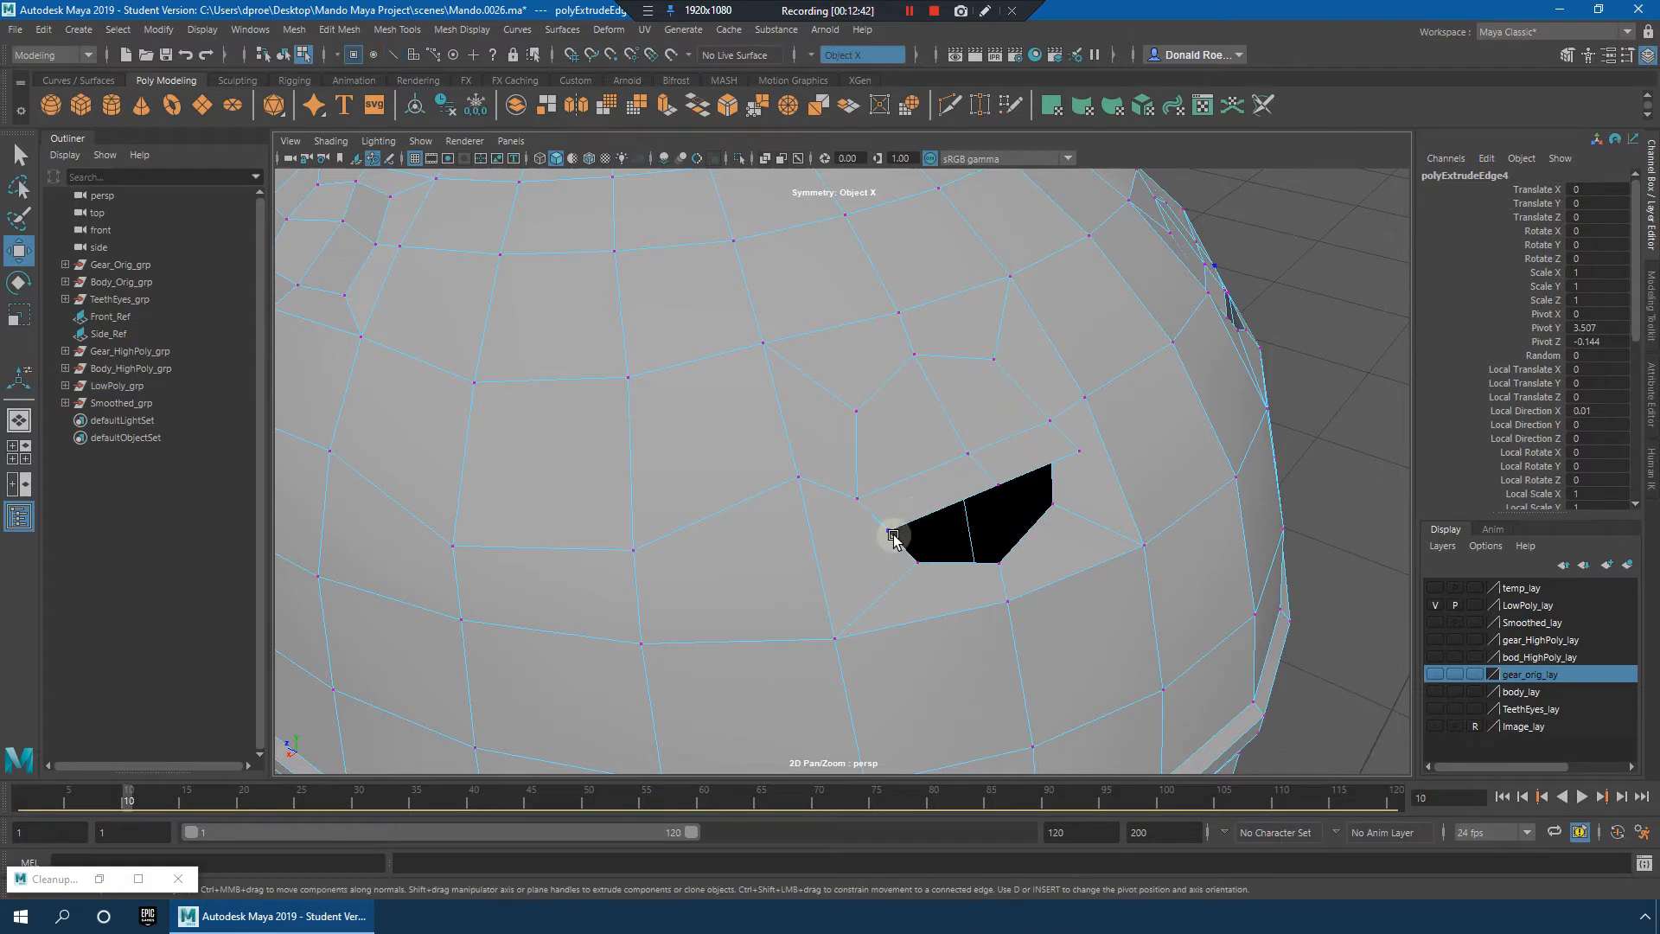
click(891, 532)
key(v)
drag(890, 532, 933, 546)
click(1083, 452)
key(v)
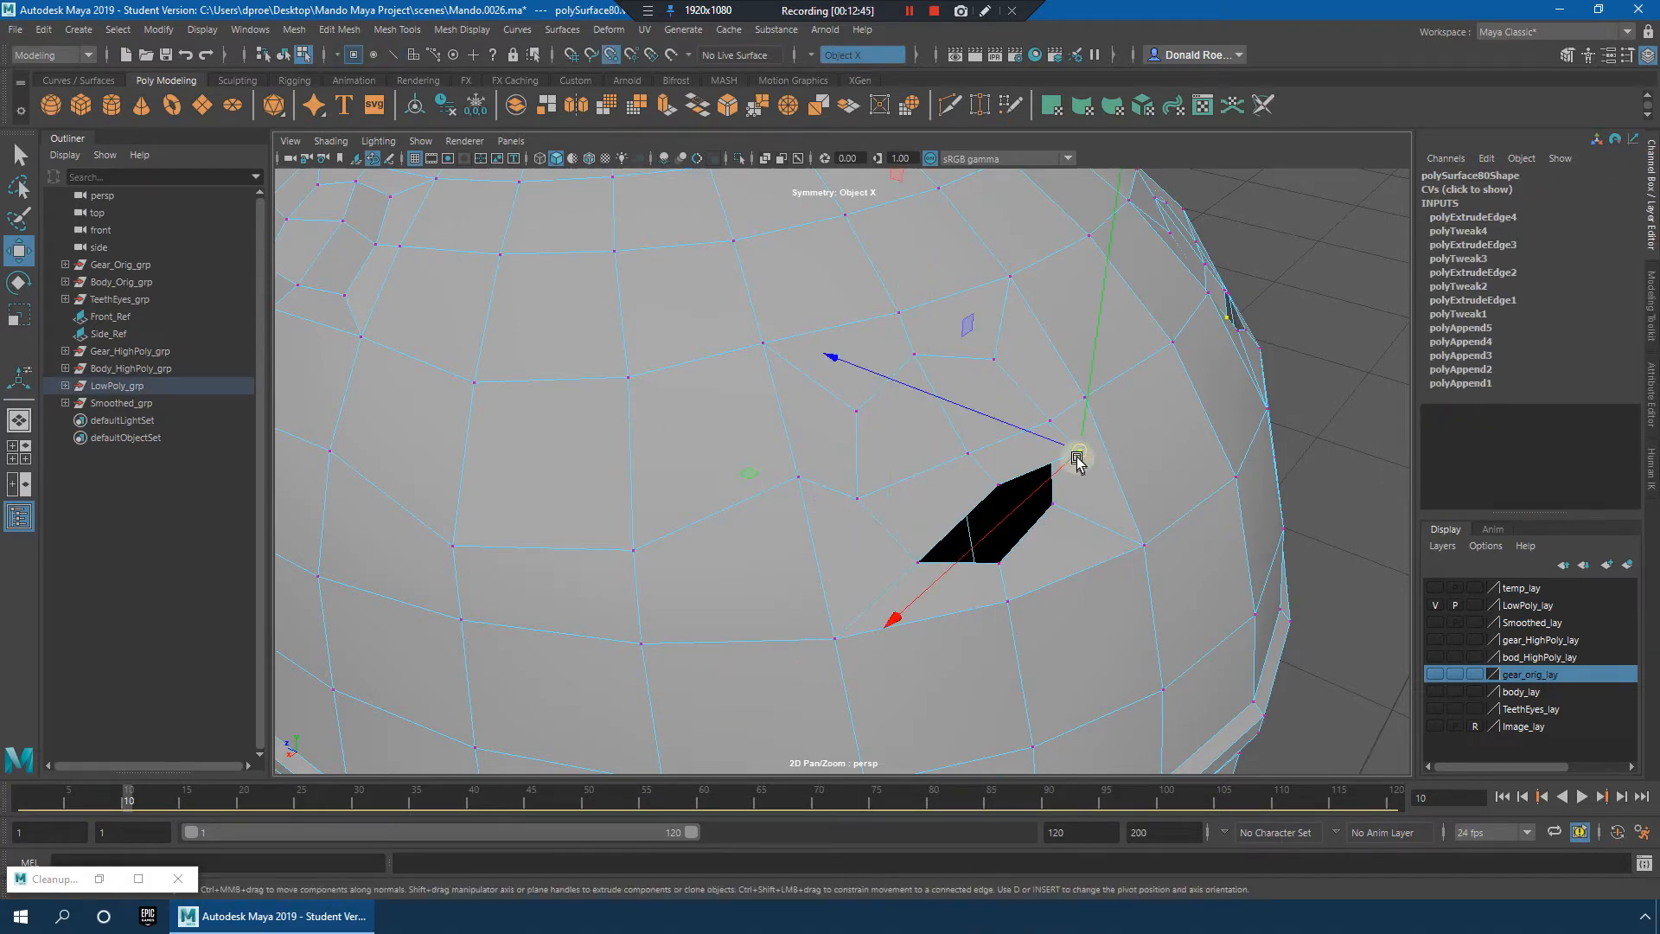
drag(1077, 458, 1058, 494)
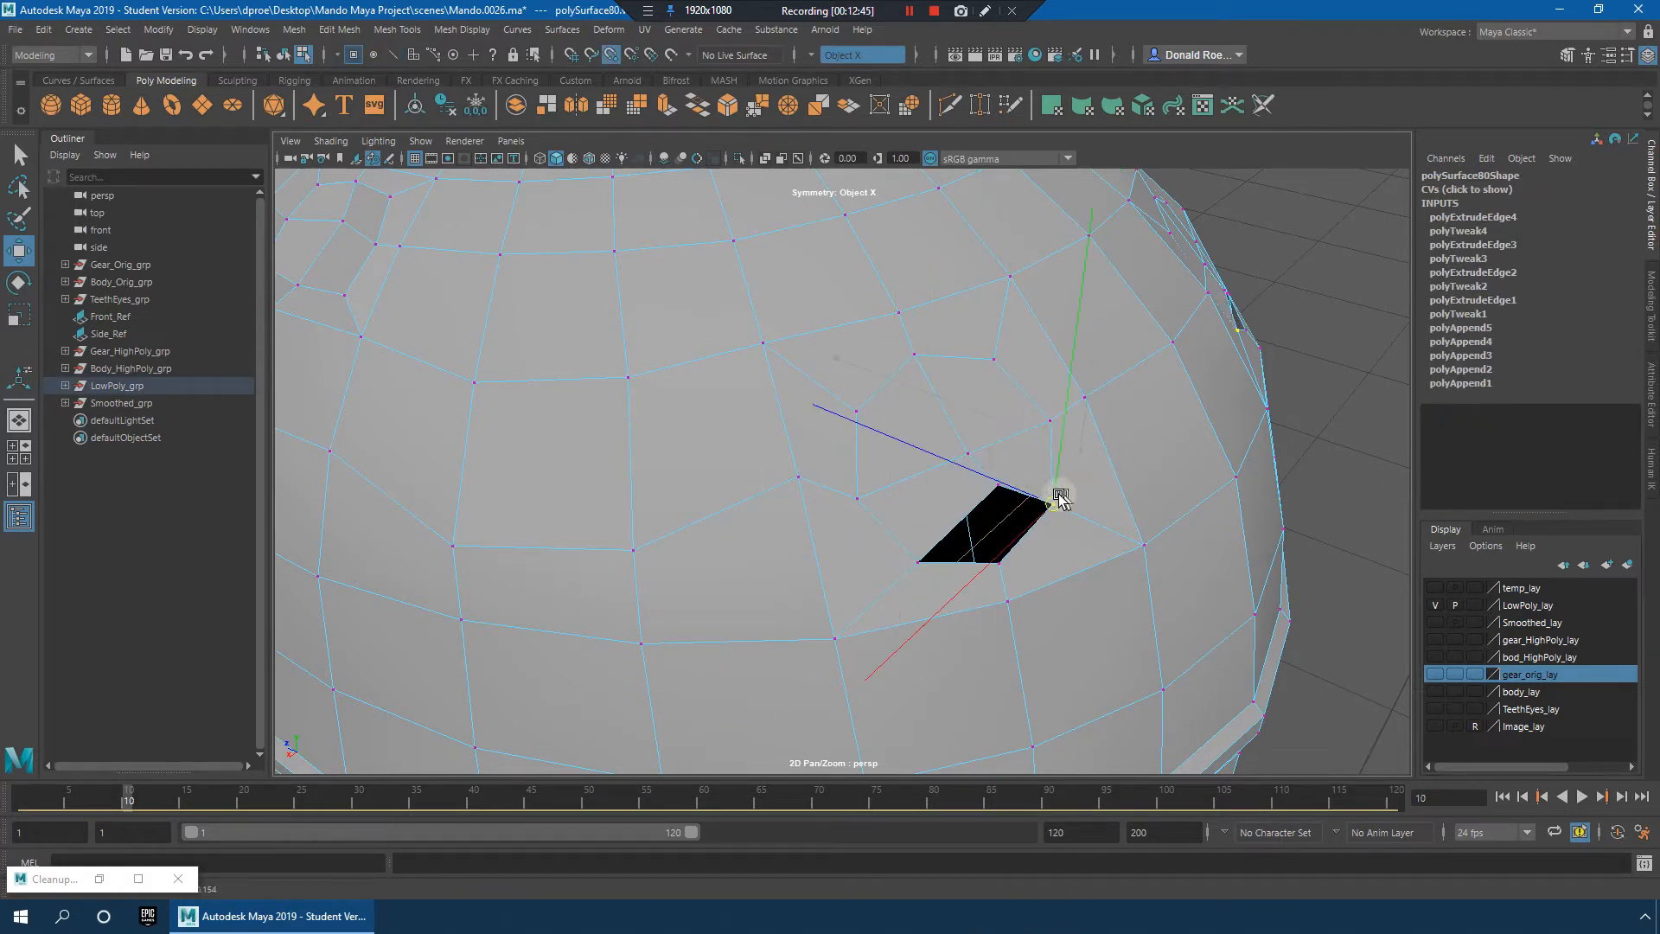
Step: Snap the strip's middle vertex to the lower border to close the larger hole
click(1005, 490)
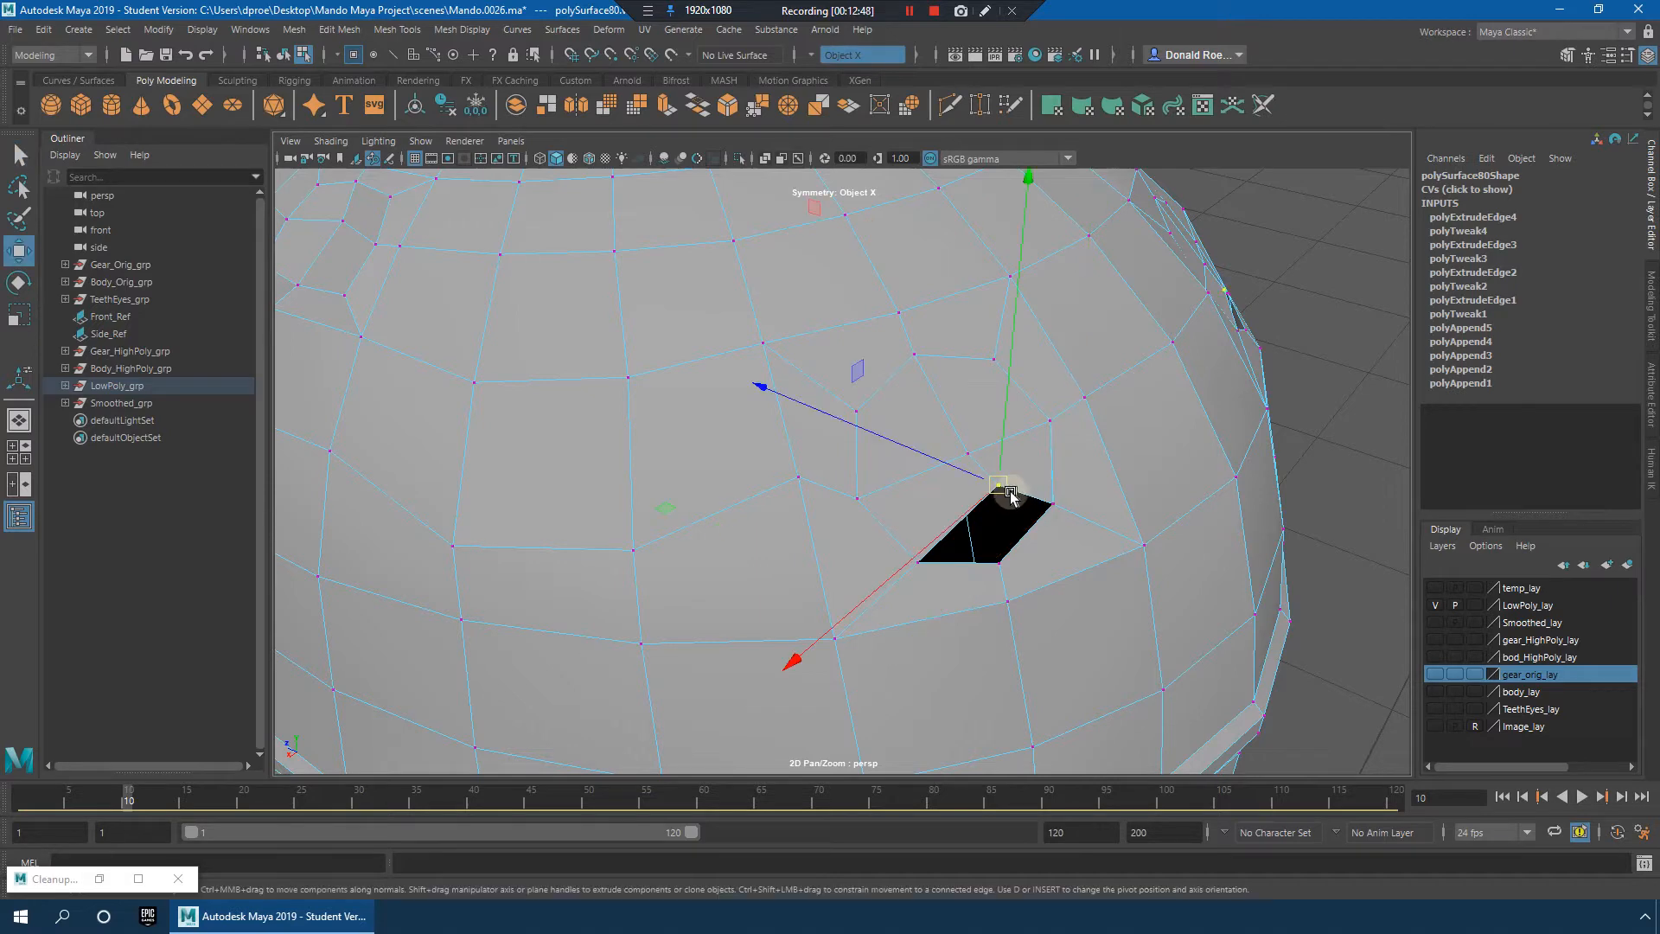
key(v)
drag(1006, 492, 999, 559)
alt+drag(1077, 524, 995, 493)
click(994, 493)
key(v)
scroll(1029, 433, down, 8)
Step: Switch to face selection and show the whole helmet in a full-size front view
alt+drag(1043, 407, 1141, 397)
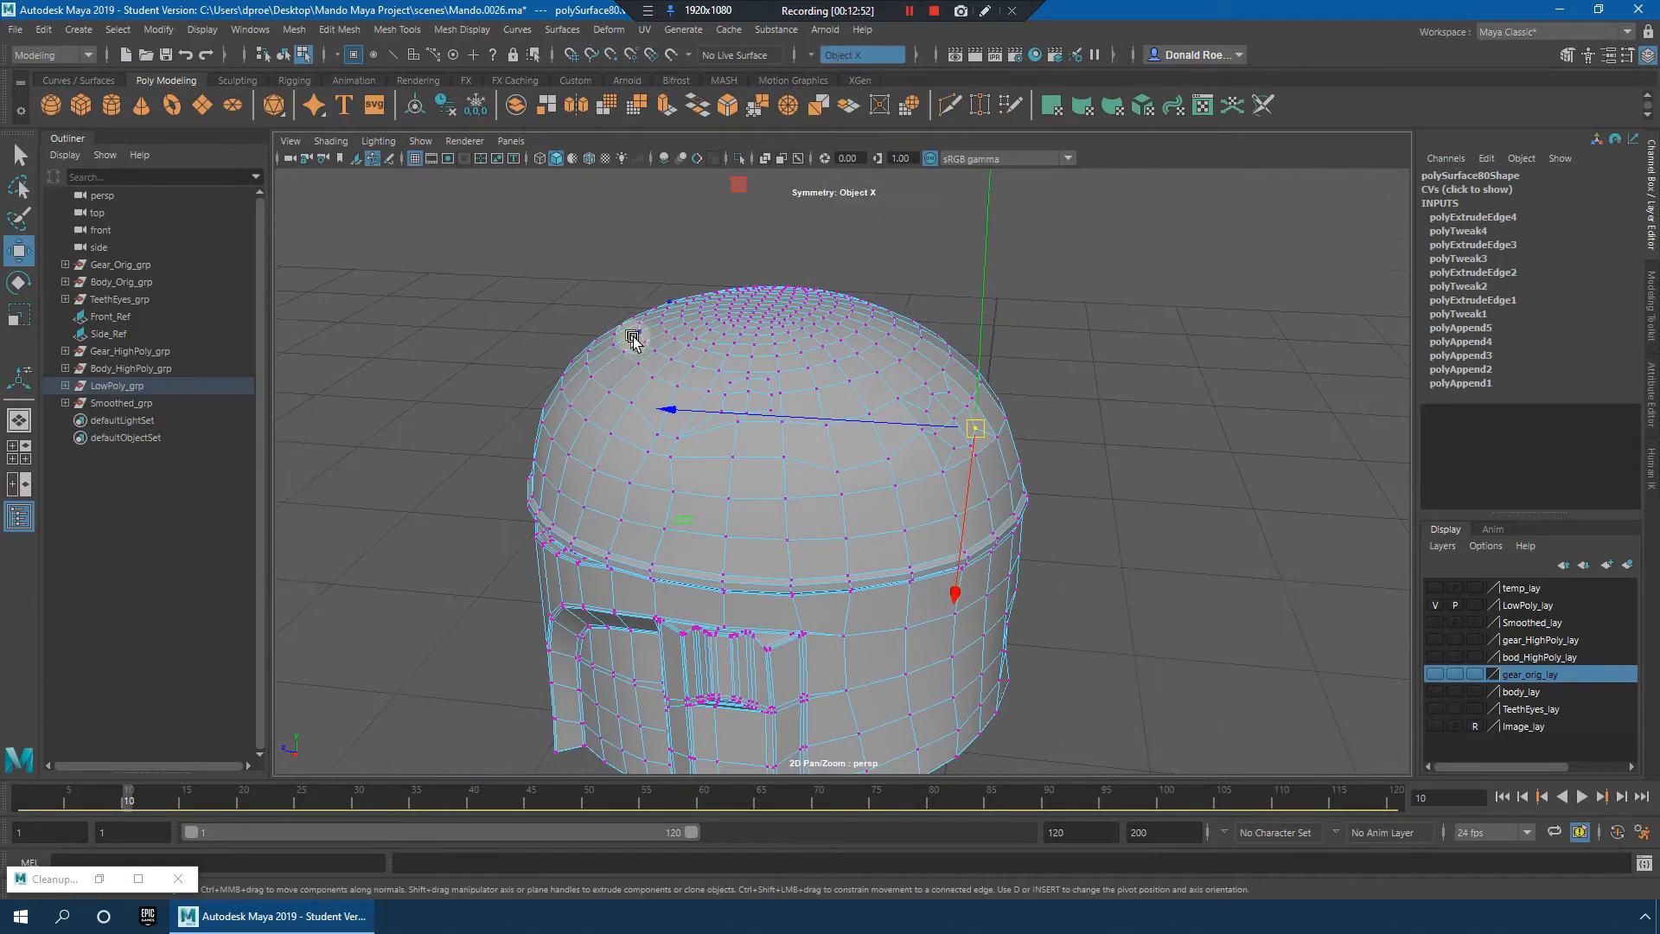
alt+drag(632, 337, 985, 343)
key(F11)
scroll(901, 384, down, 5)
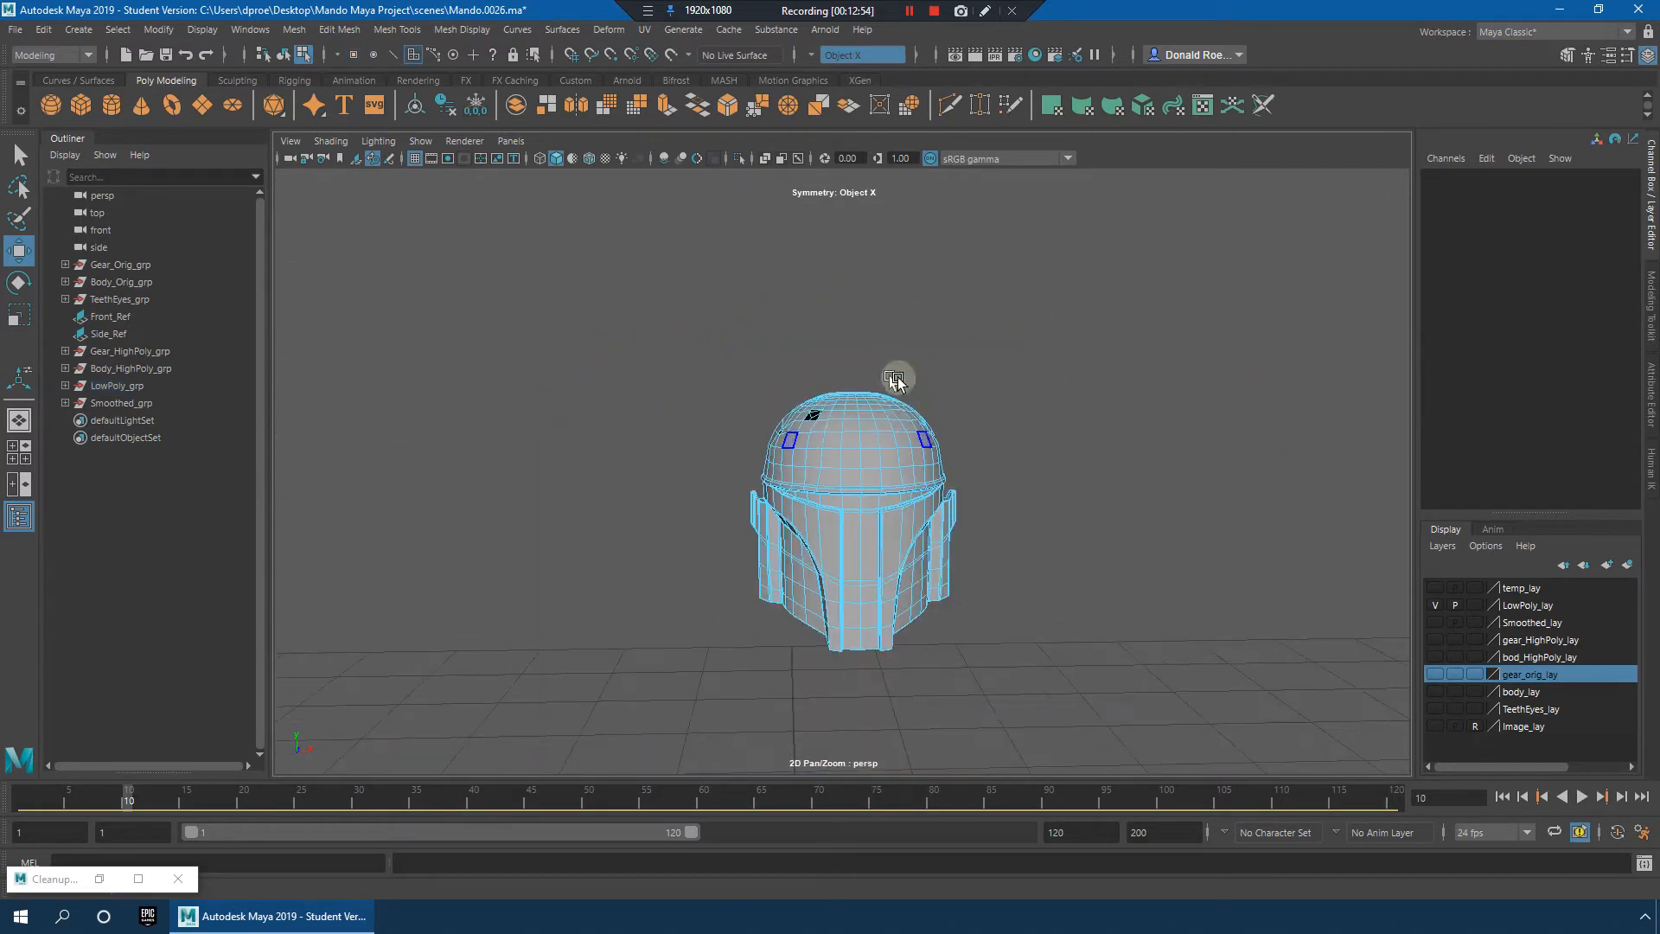
key(f)
key(space)
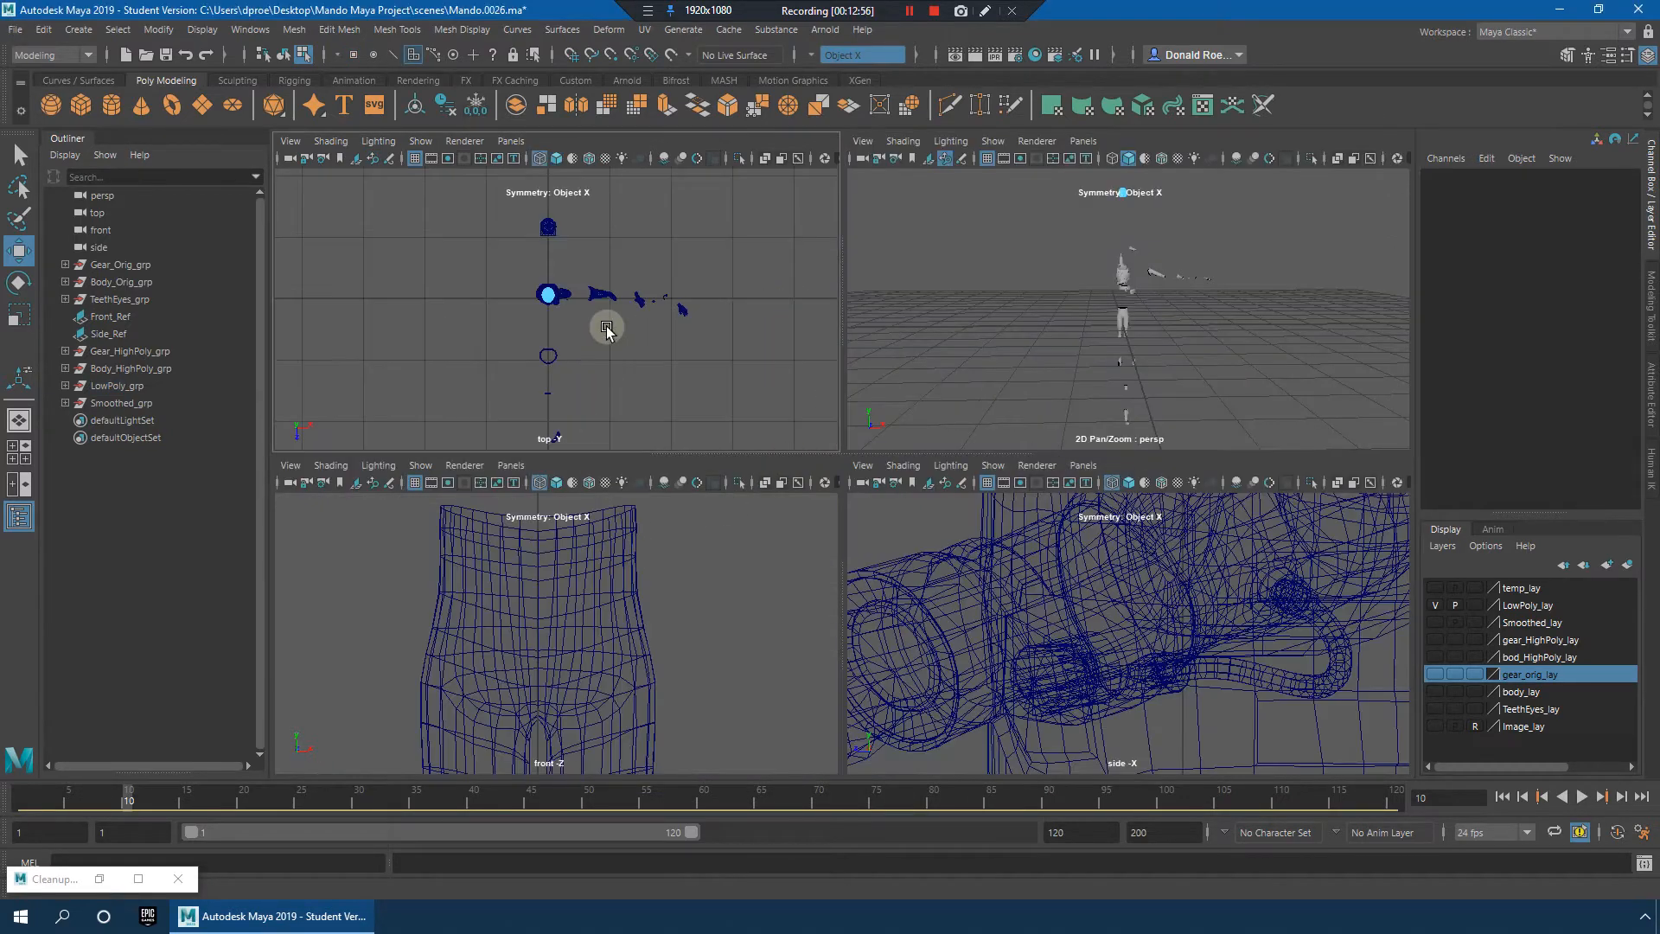
key(space)
key(space)
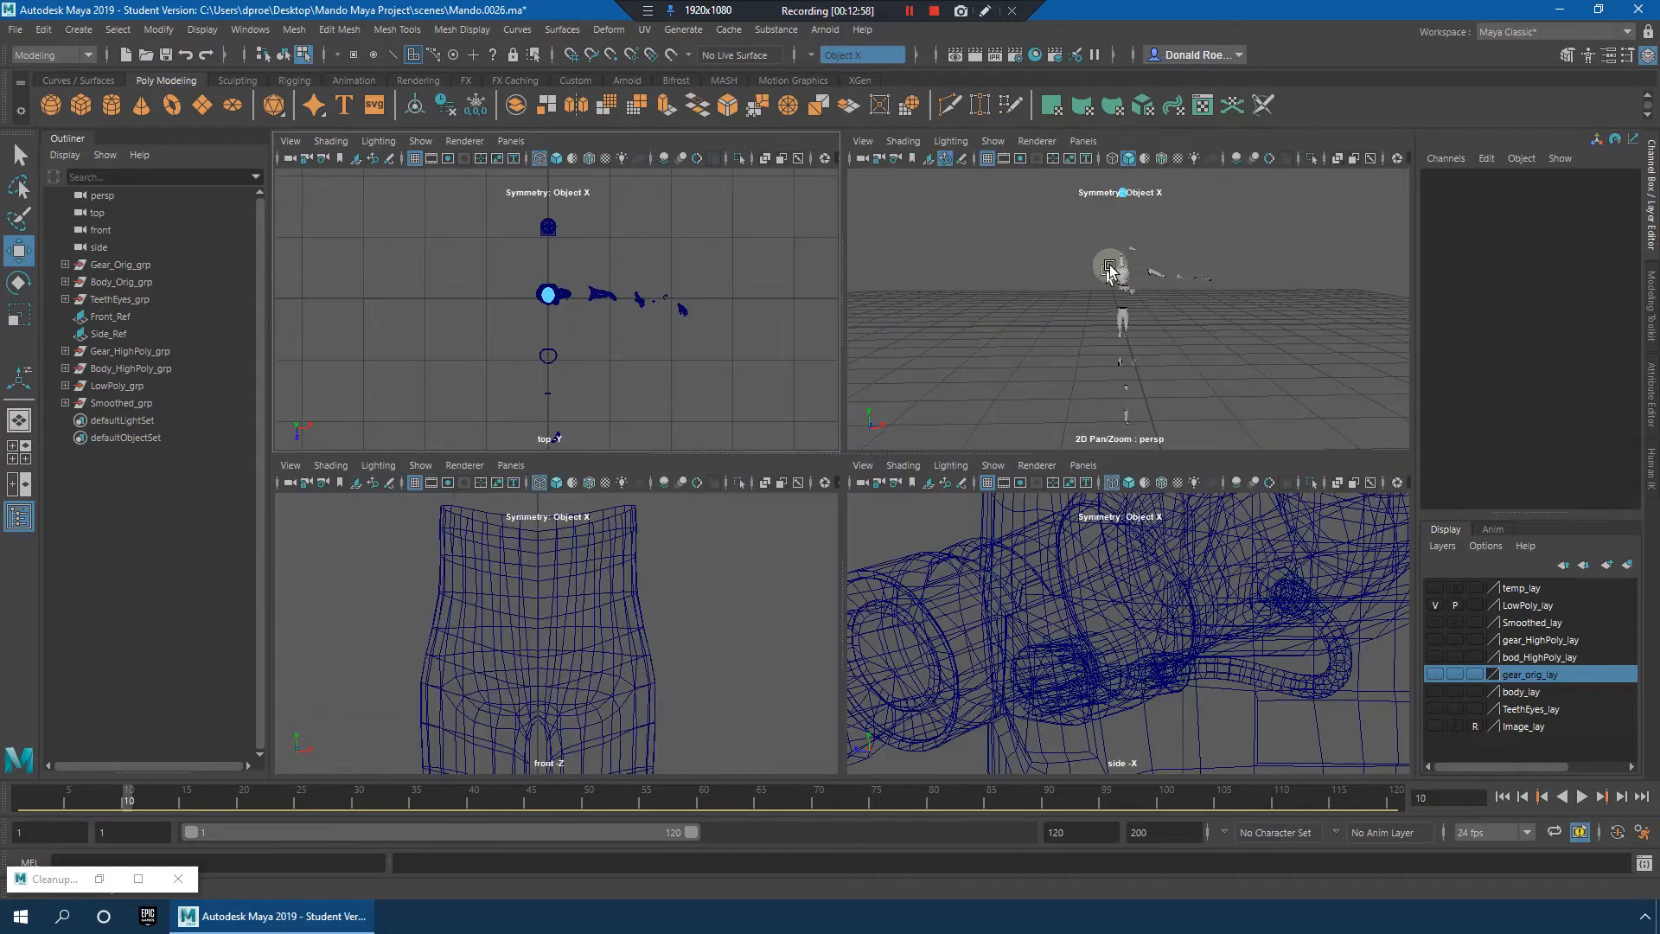
click(1123, 262)
key(f)
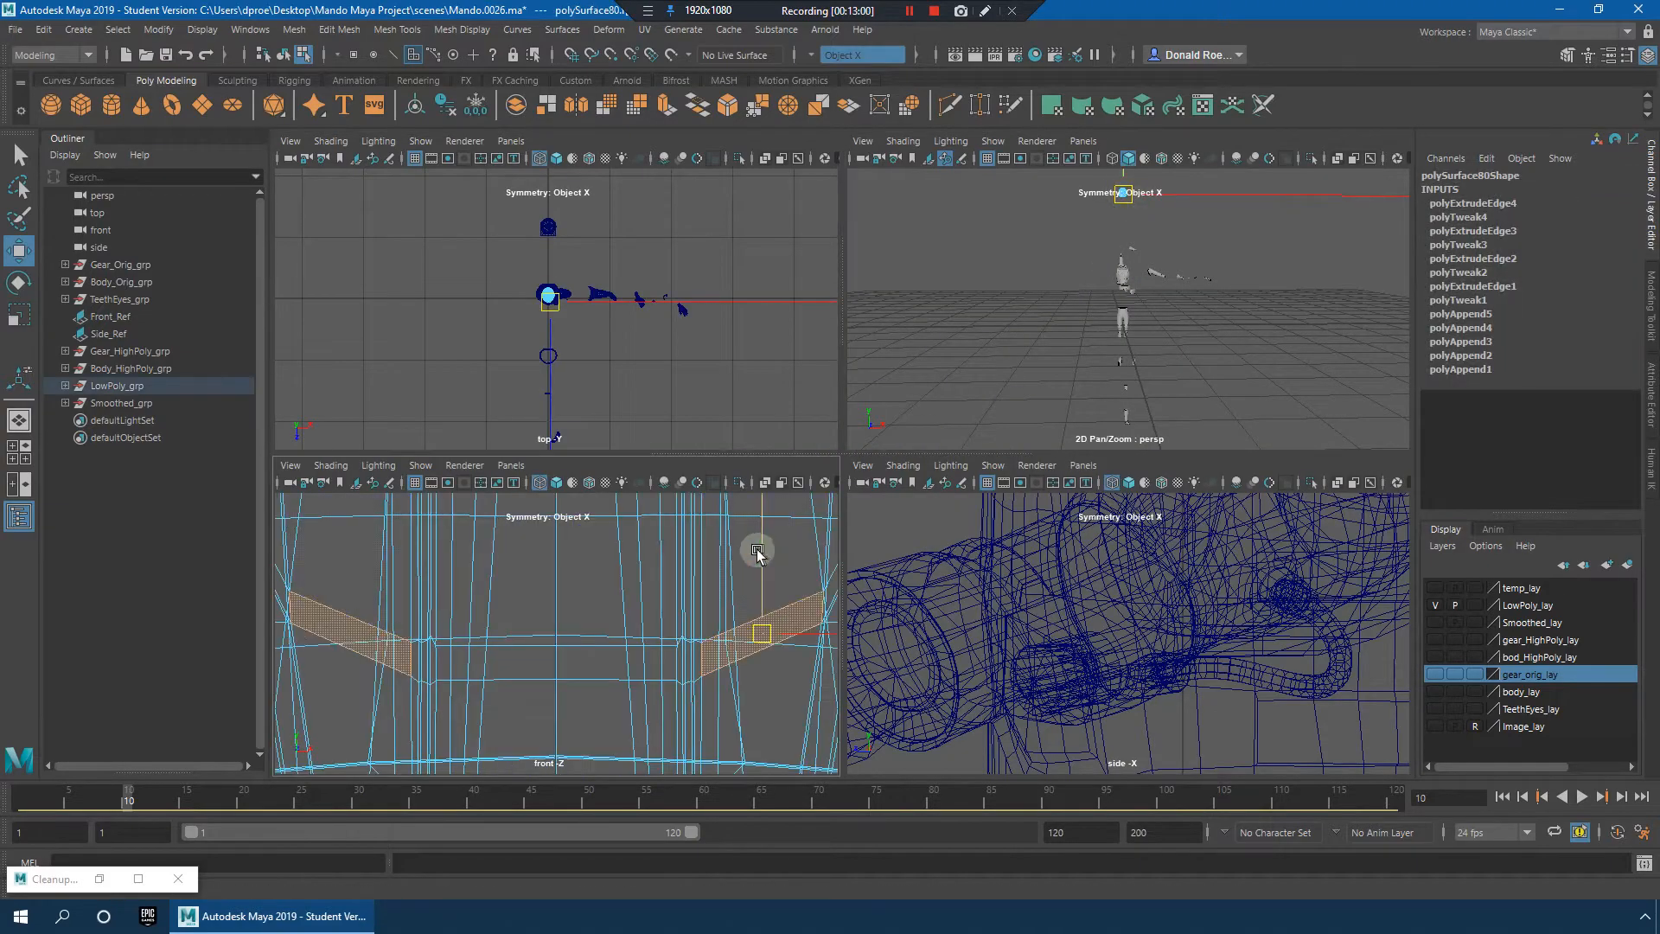
key(space)
scroll(749, 498, down, 8)
scroll(908, 574, down, 5)
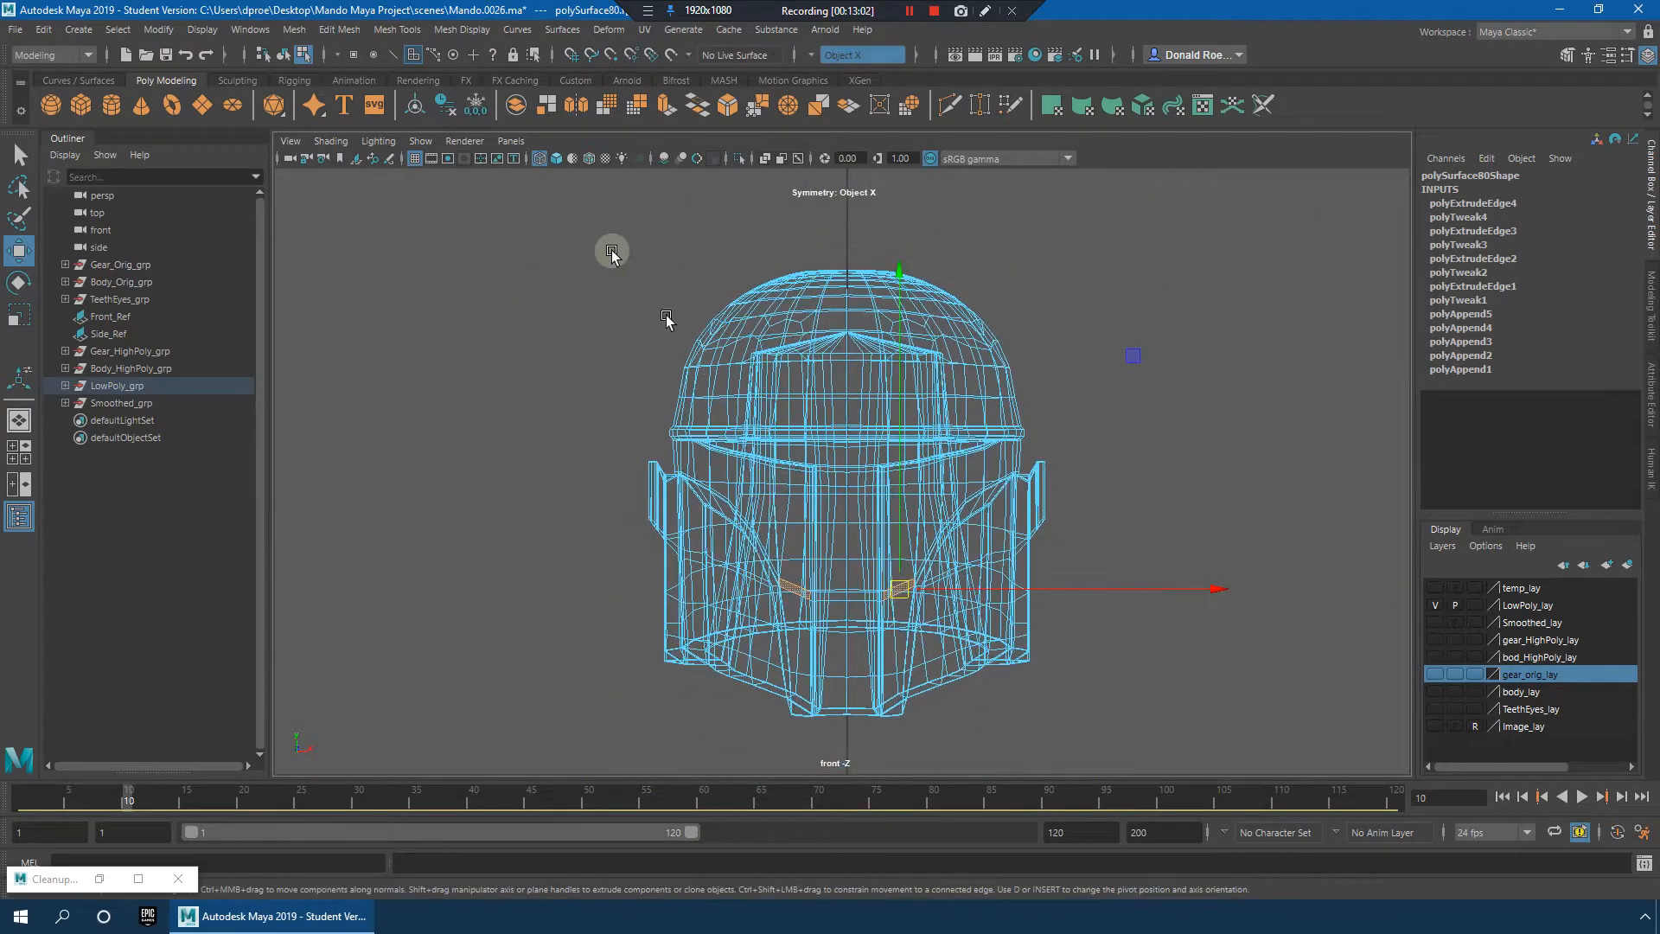
Step: Turn symmetry off and select all faces on one half of the helmet up to the centre line
drag(557, 195, 845, 825)
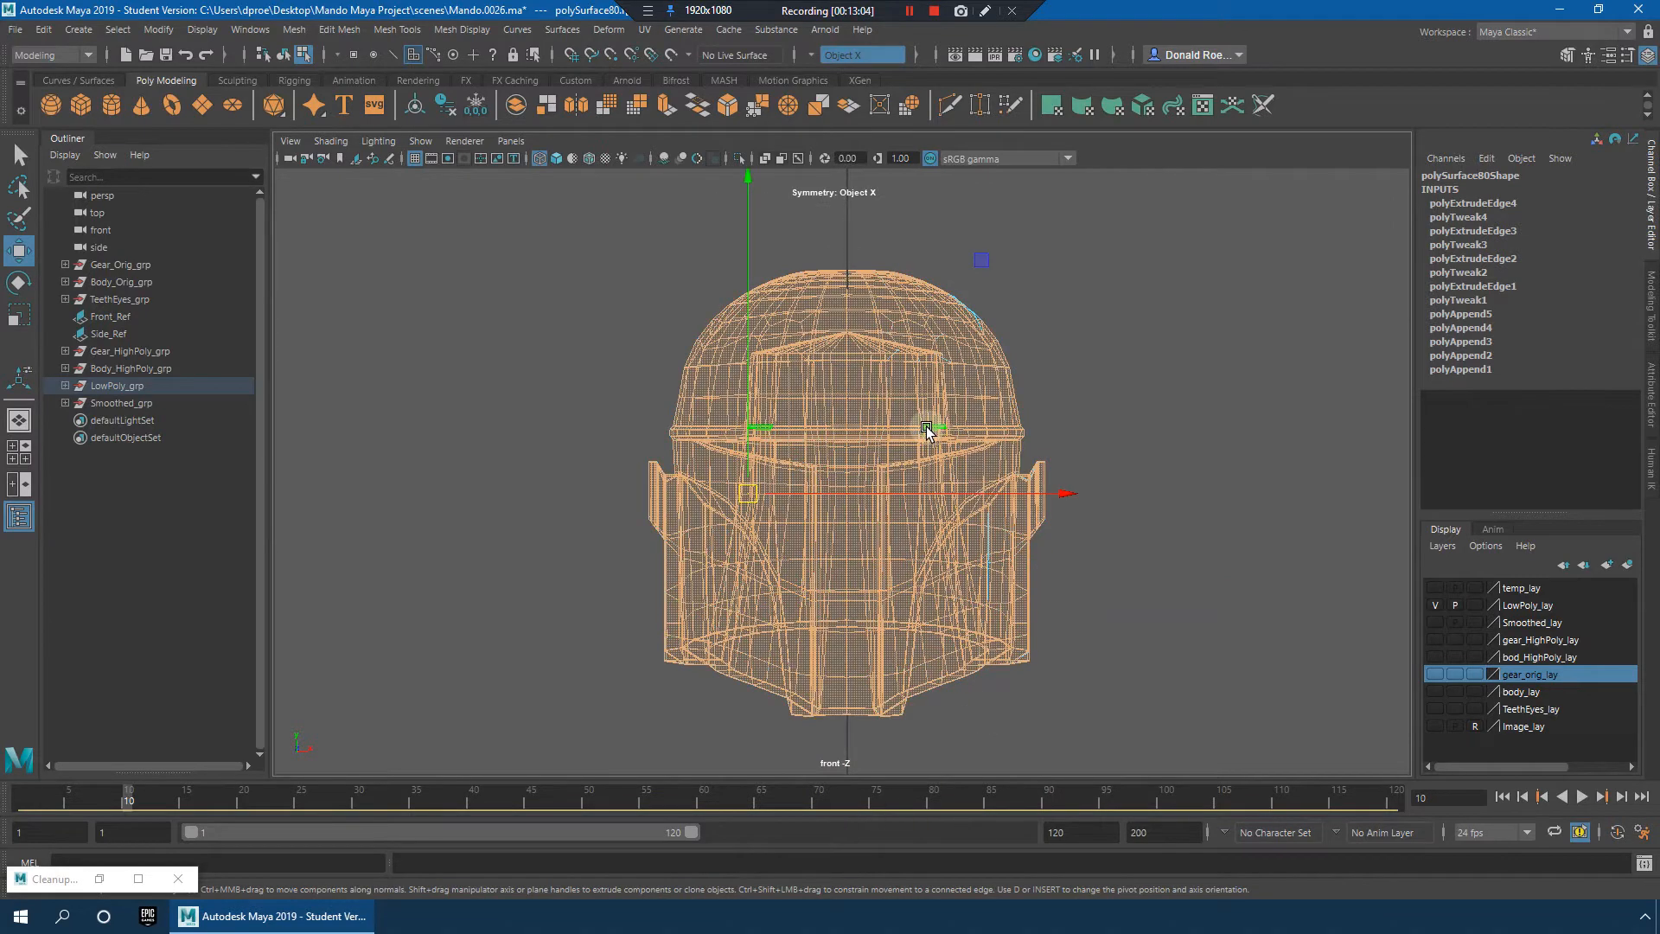
click(862, 55)
click(834, 69)
drag(514, 200, 840, 864)
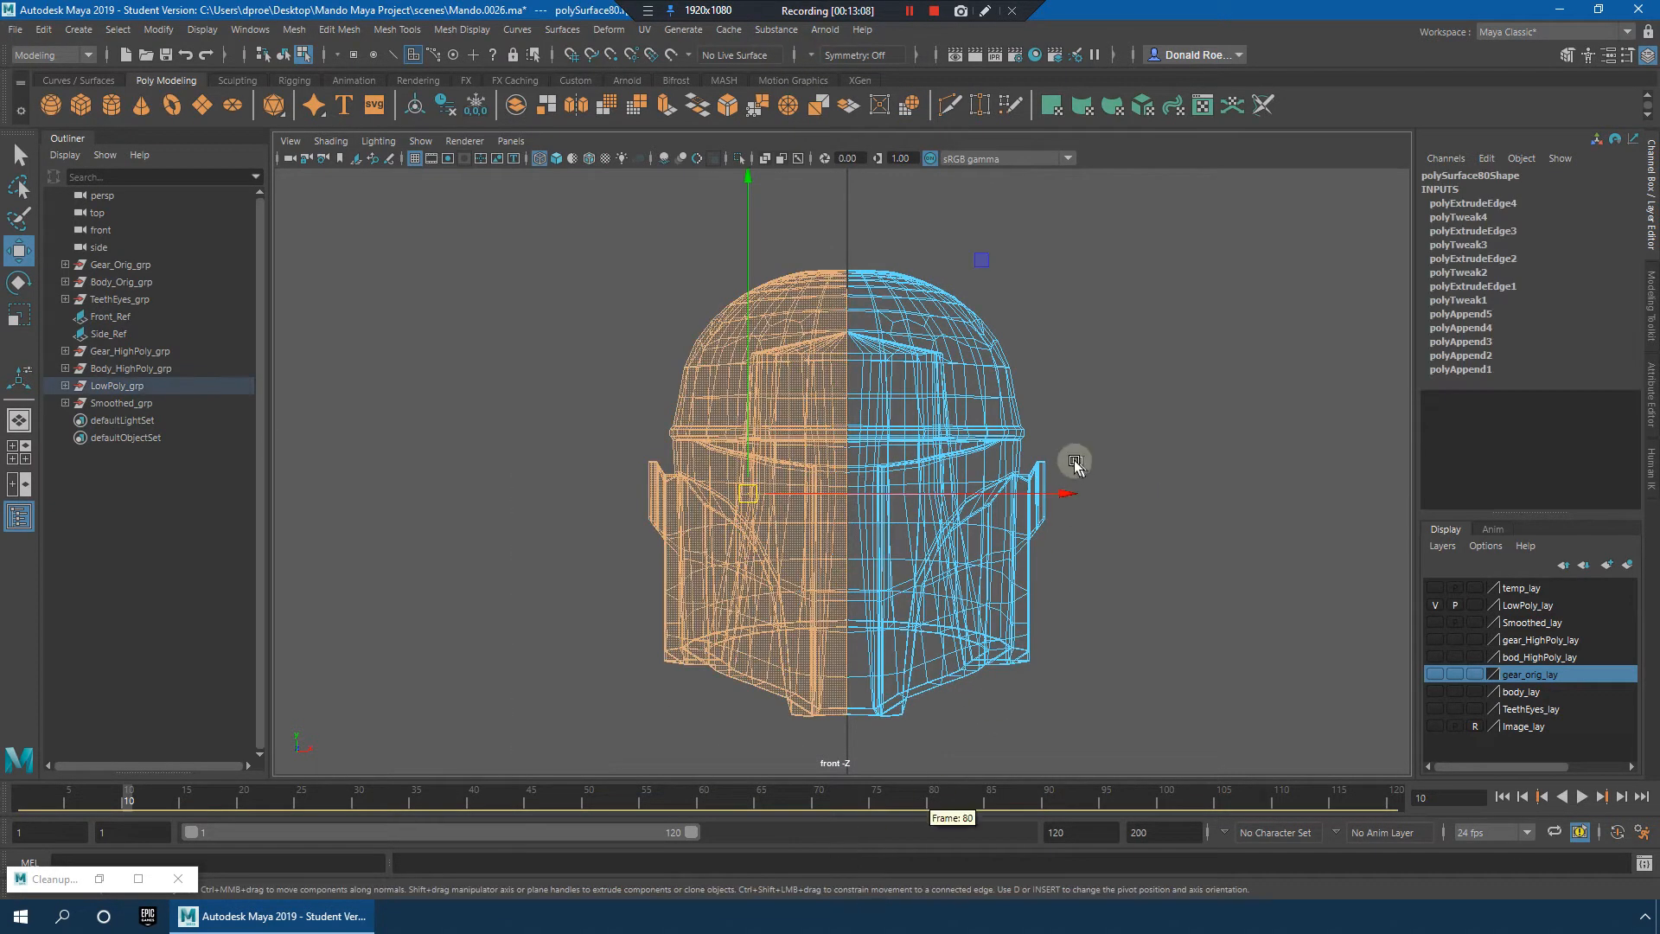
Step: Delete the selected half of the helmet's faces and frame the remaining half in the perspective view
key(Delete)
key(space)
key(space)
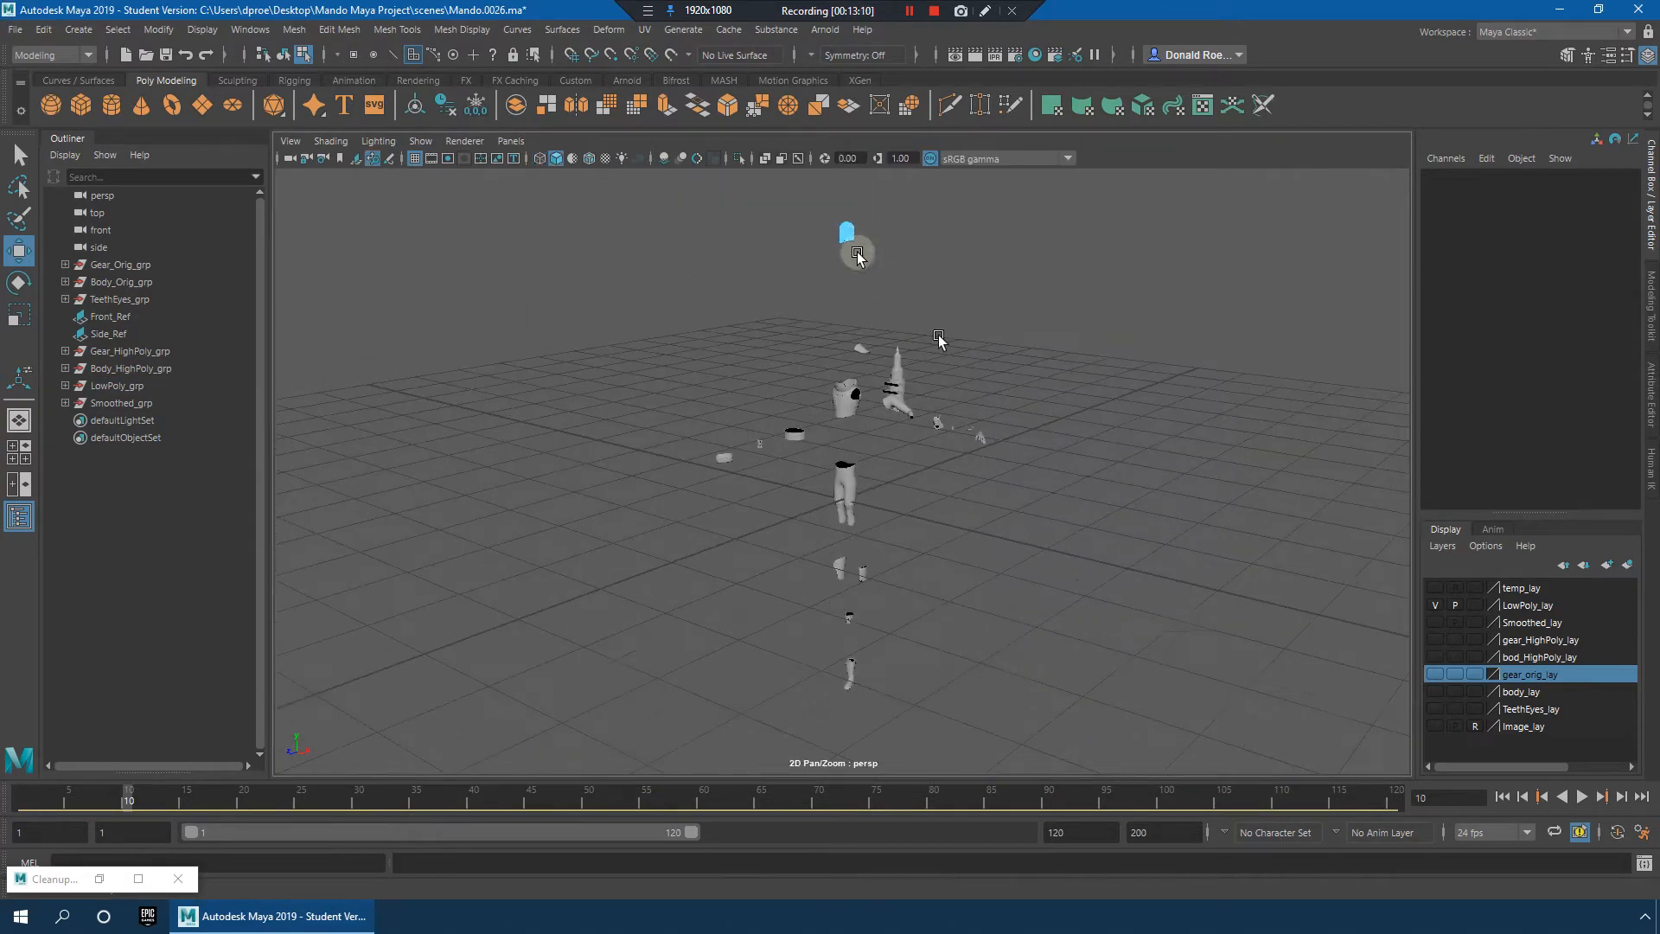
drag(817, 208, 900, 267)
key(f)
alt+drag(889, 443, 839, 456)
alt+right_drag(838, 456, 1003, 474)
alt+middle_drag(921, 316, 980, 474)
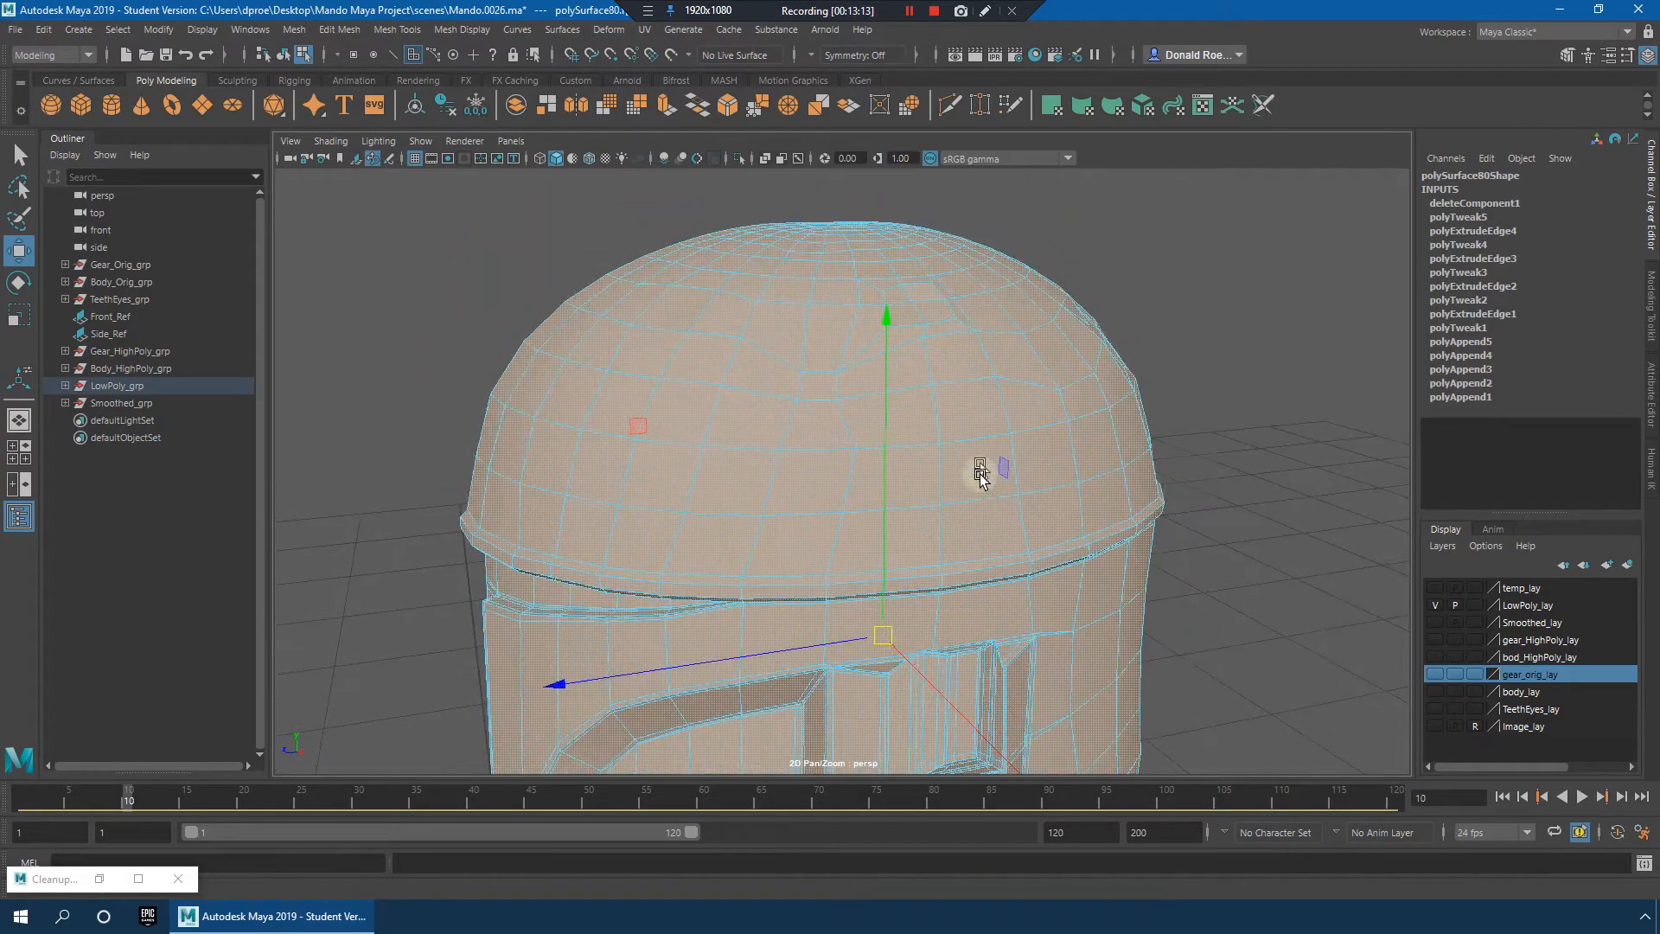
scroll(981, 478, up, 5)
Step: Switch to vertex selection, select all vertices of the half helmet and merge them
right_click(919, 351)
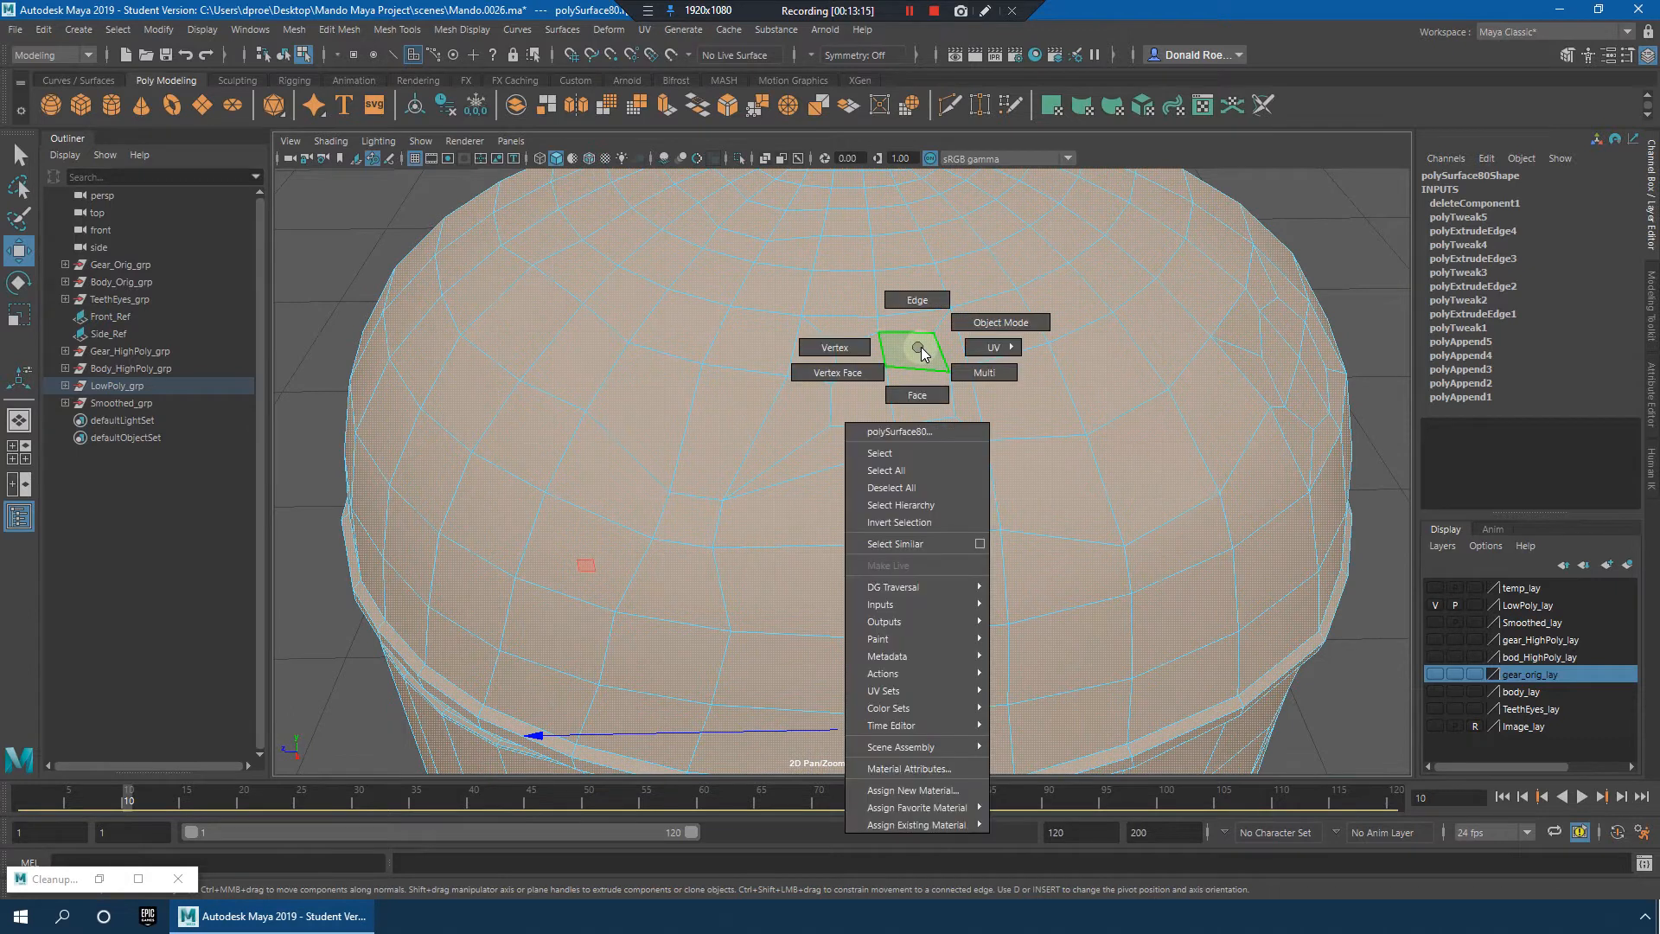
right_drag(871, 345, 856, 346)
scroll(938, 332, down, 10)
drag(678, 322, 1110, 698)
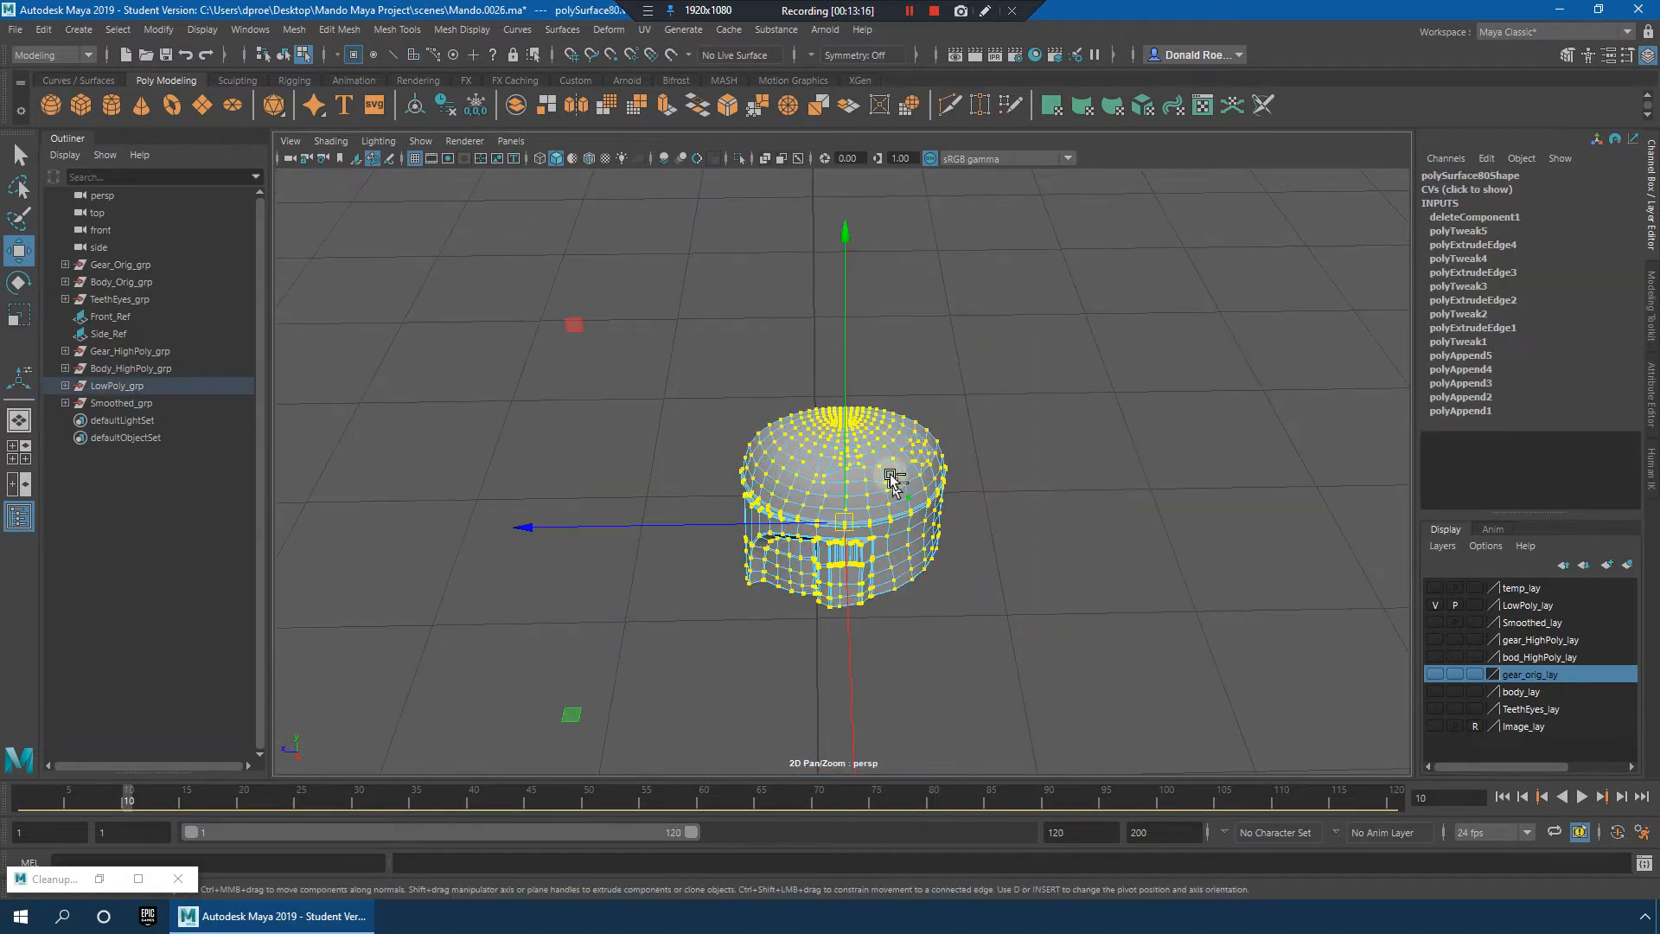
shift+right_drag(890, 474, 942, 368)
alt+right_drag(938, 443, 1358, 449)
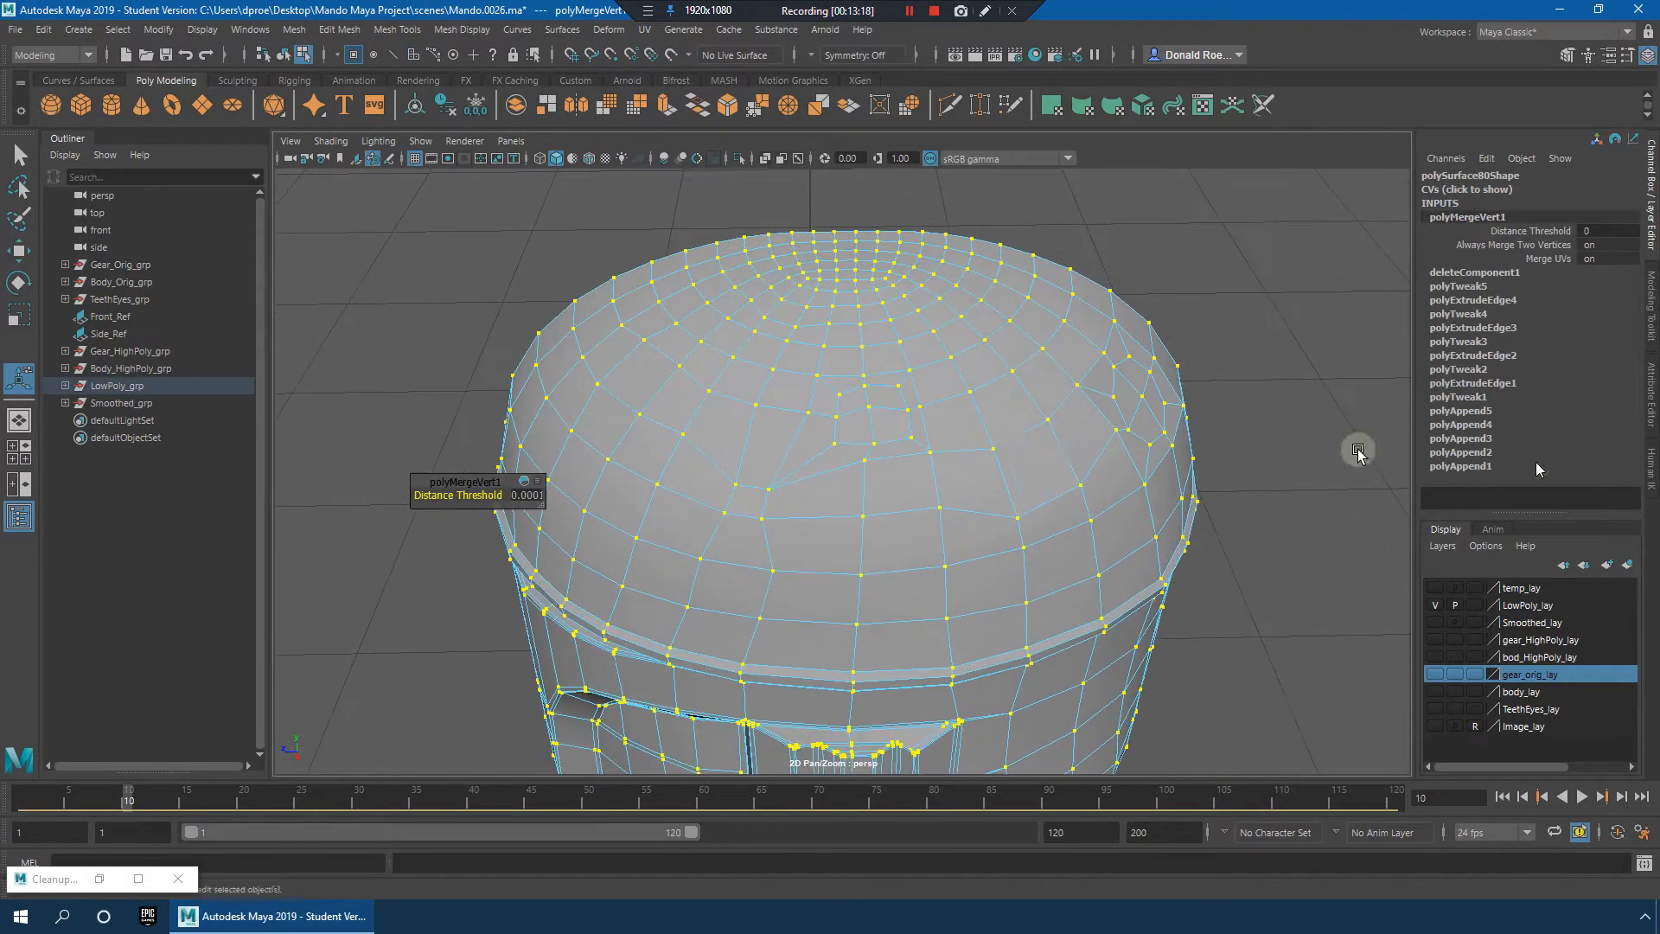
Step: Snap the misaligned vertices of the first dome patch onto the neighbouring vertices of the surrounding grid
key(3)
scroll(924, 454, up, 8)
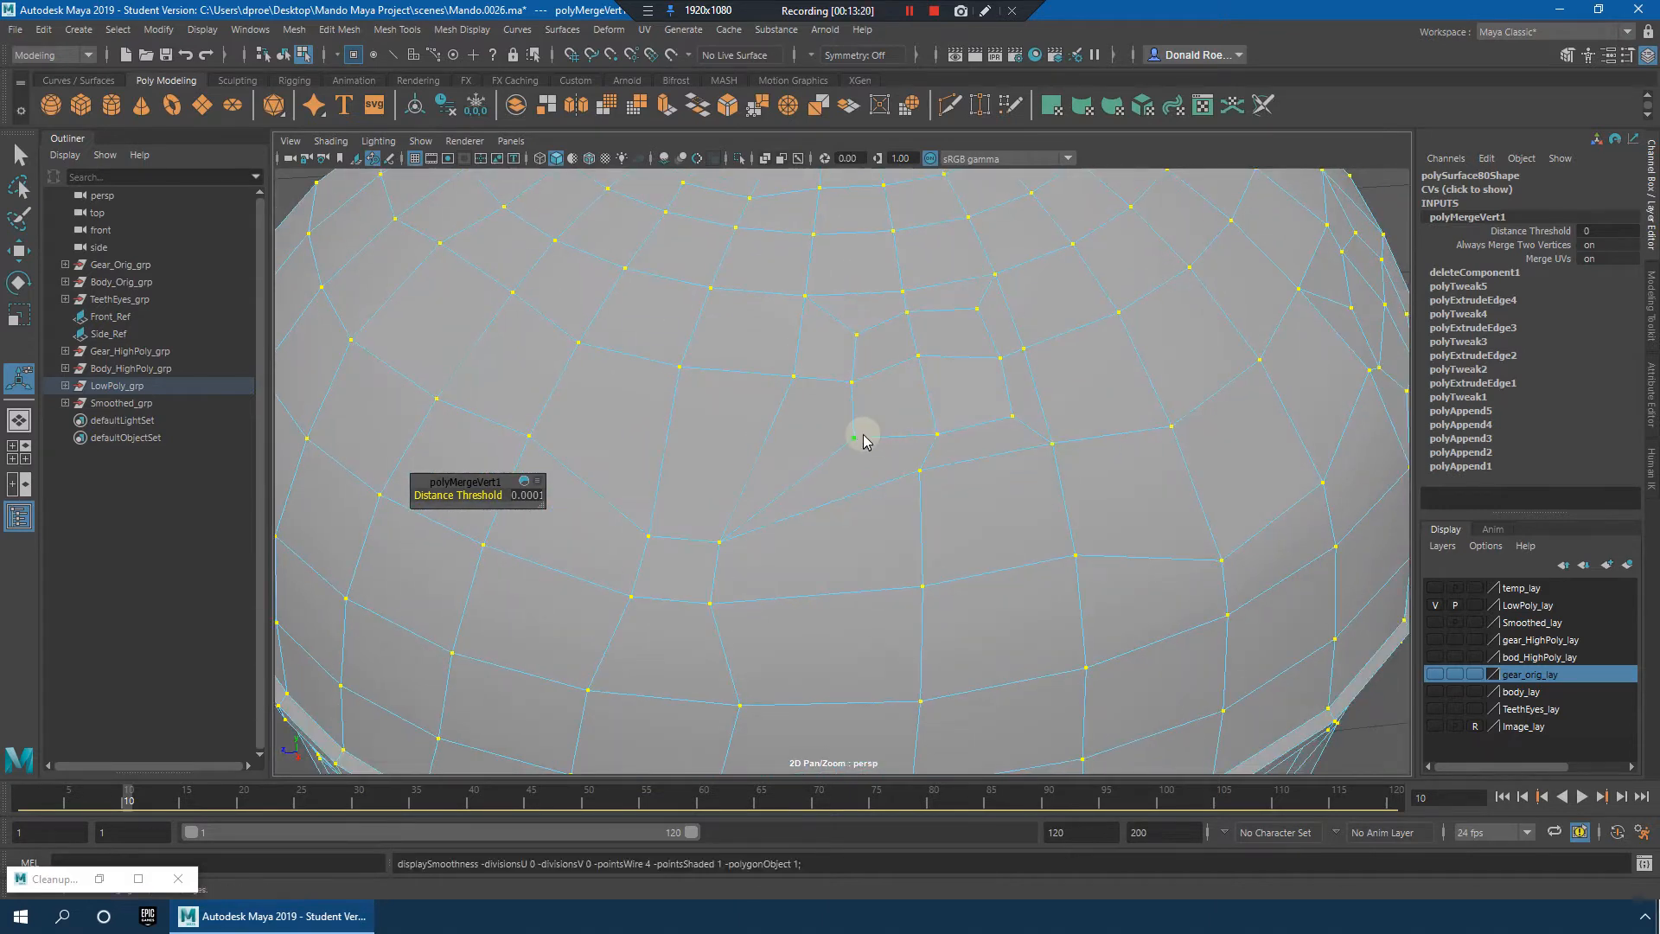
key(q)
key(1)
click(842, 458)
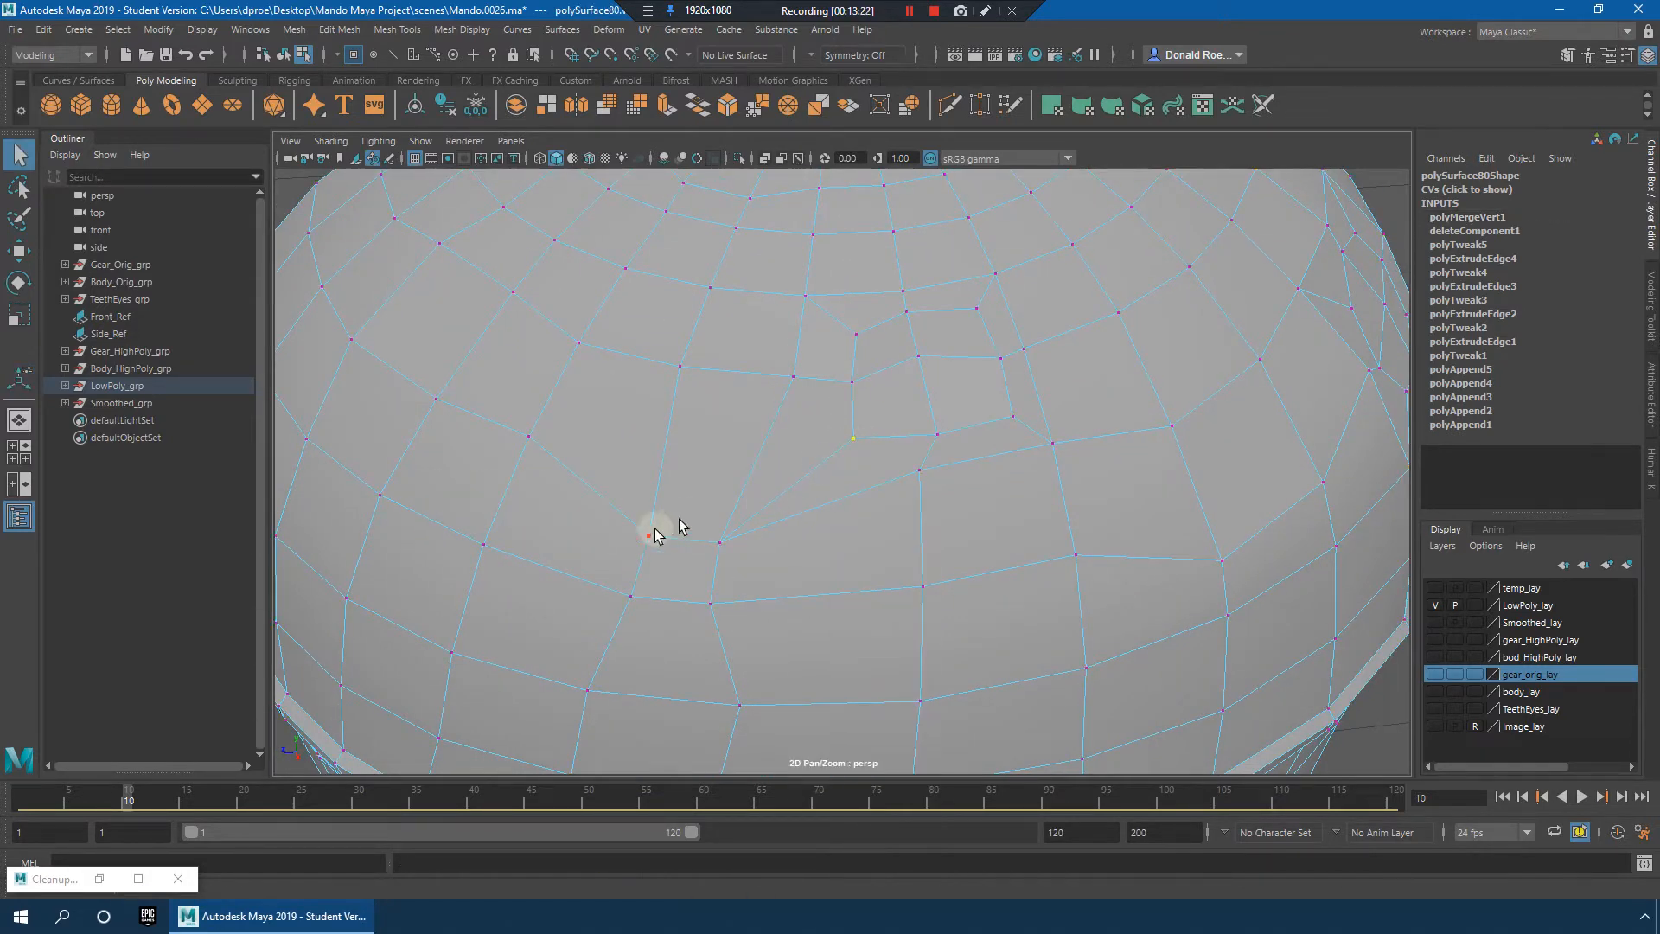
click(848, 436)
key(w)
drag(848, 436, 707, 536)
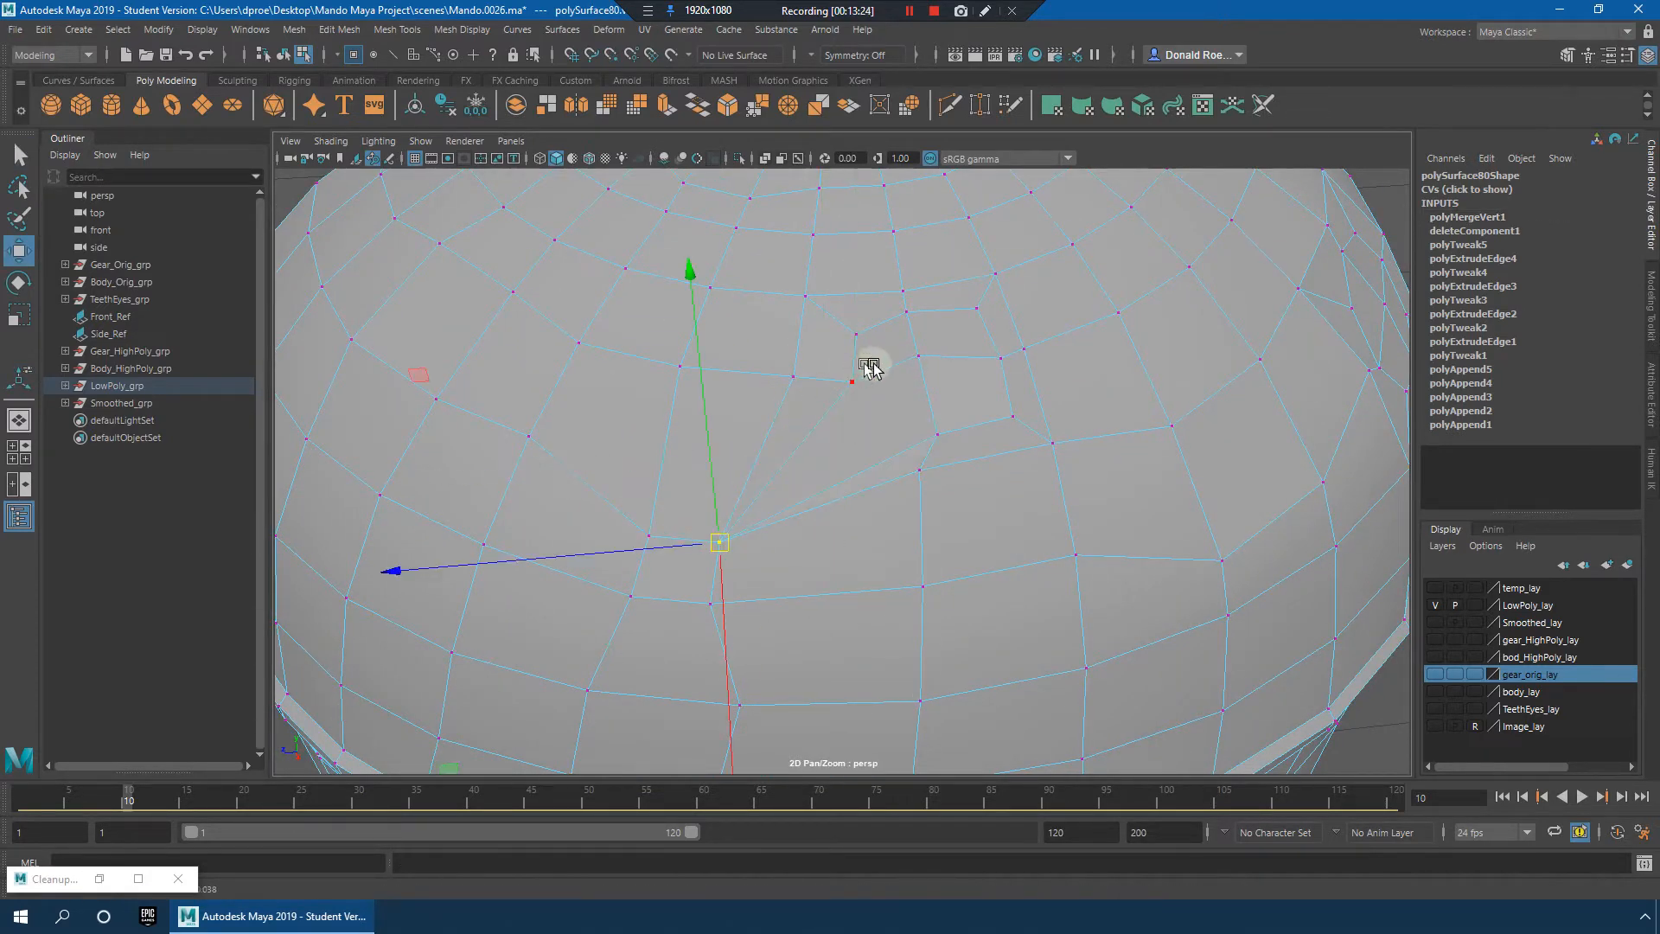
middle_drag(869, 367, 994, 340)
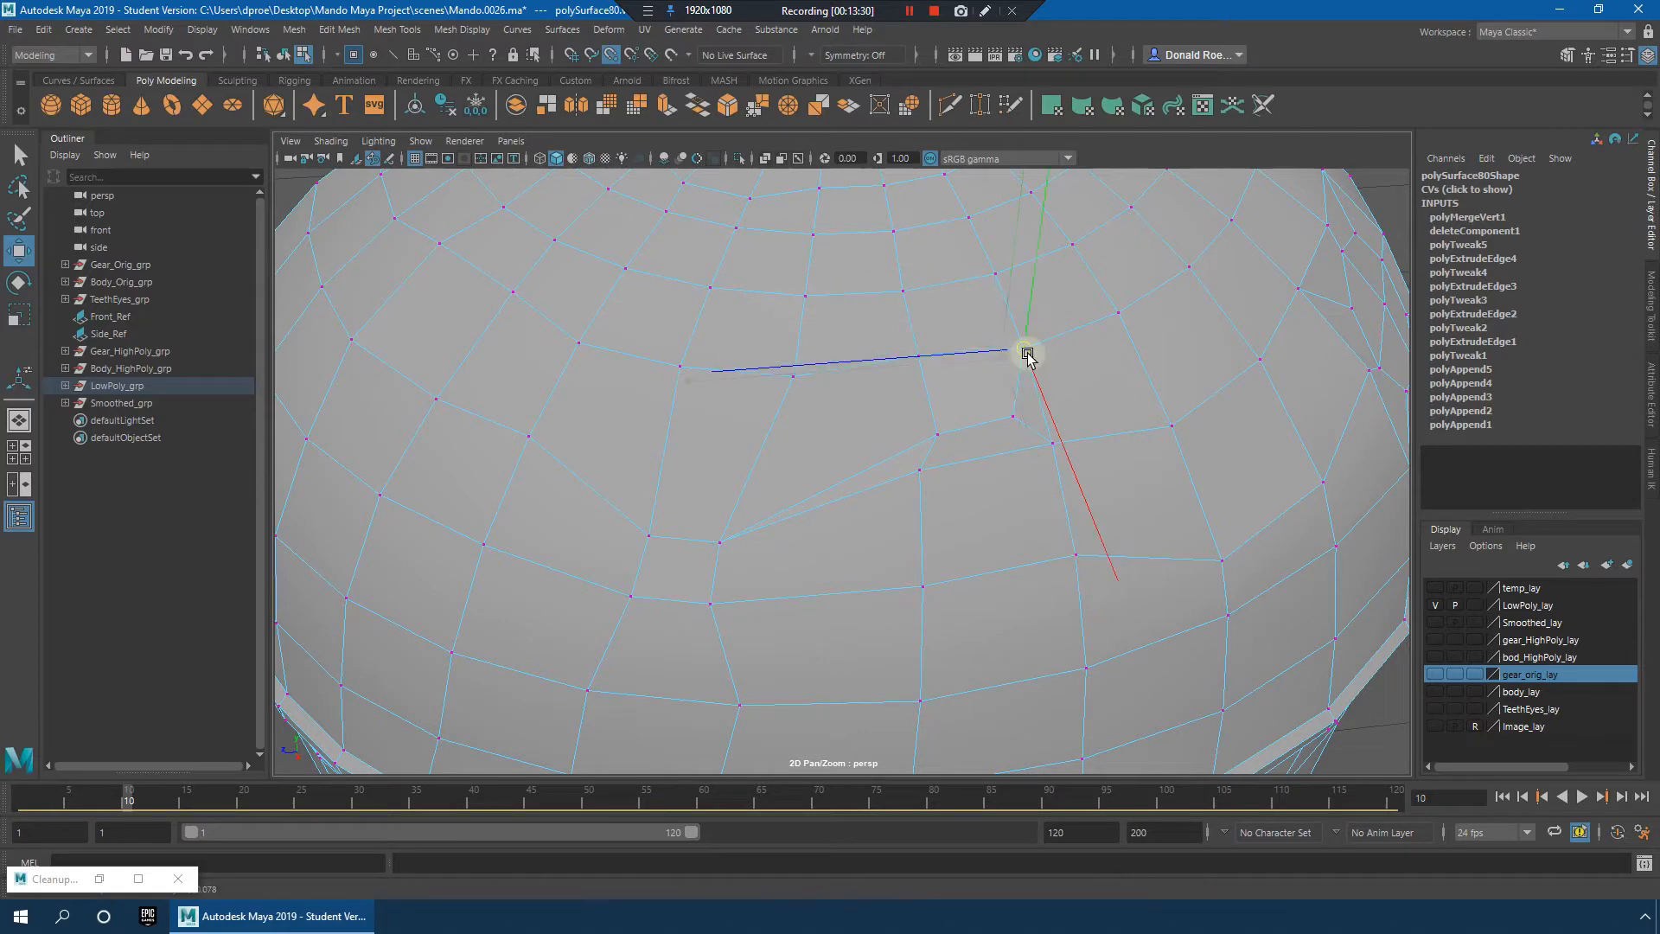
drag(1012, 417, 1050, 437)
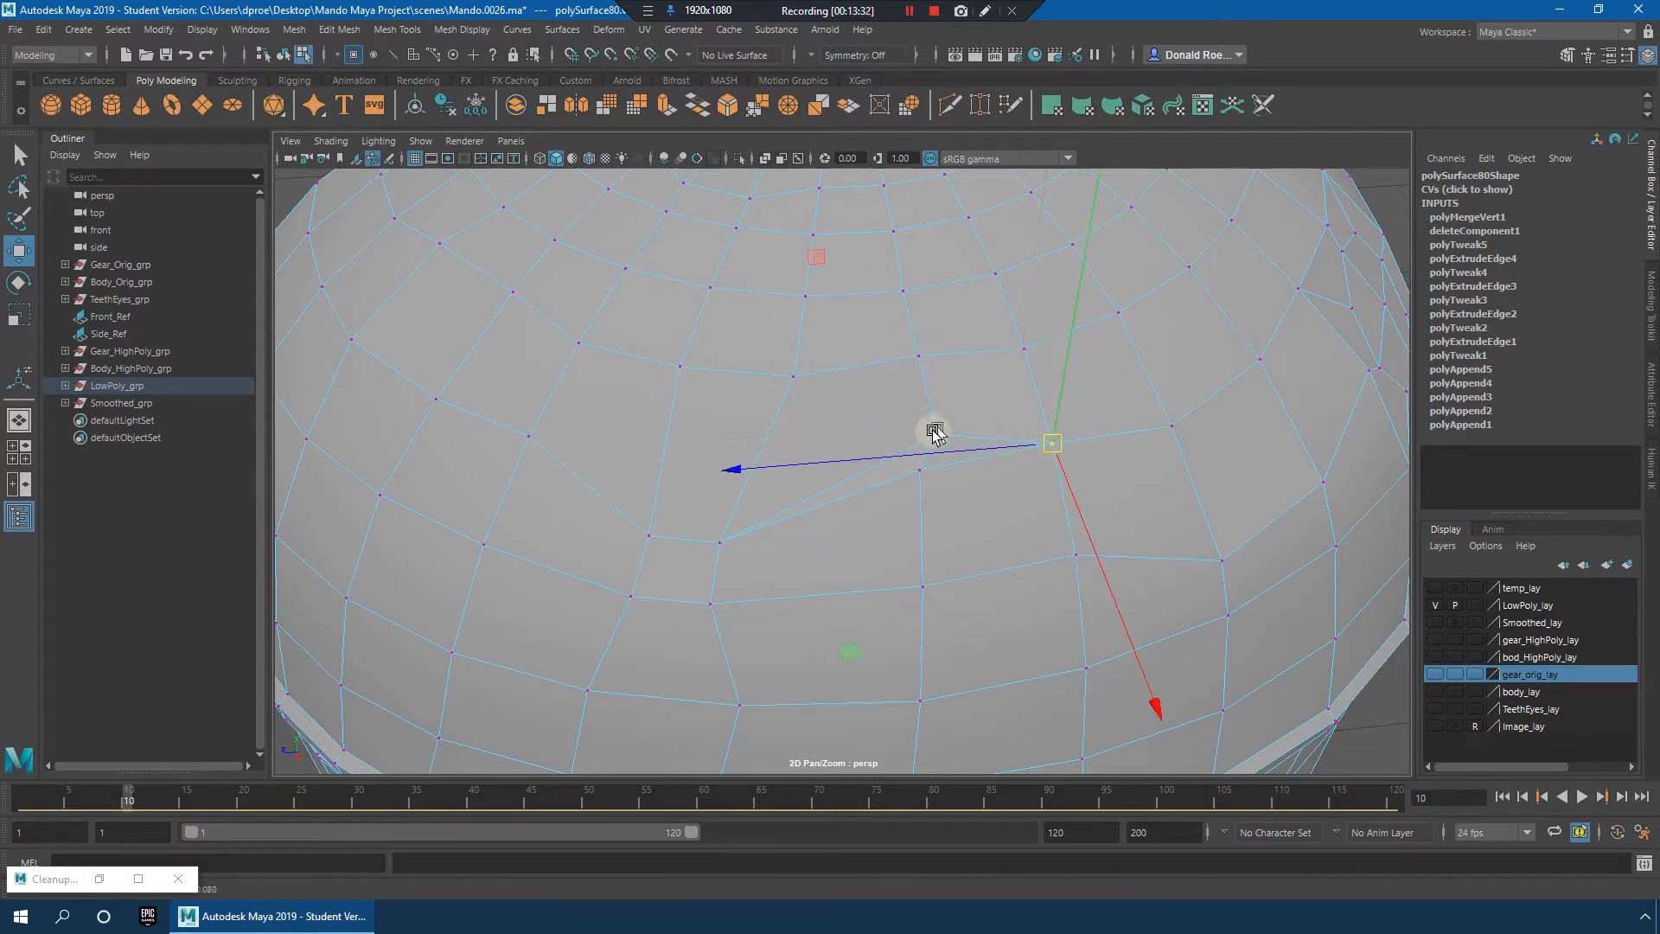
drag(939, 436, 923, 468)
Step: Snap the misaligned vertices of the second dome patch onto the adjacent grid vertices
alt+drag(1027, 453, 941, 438)
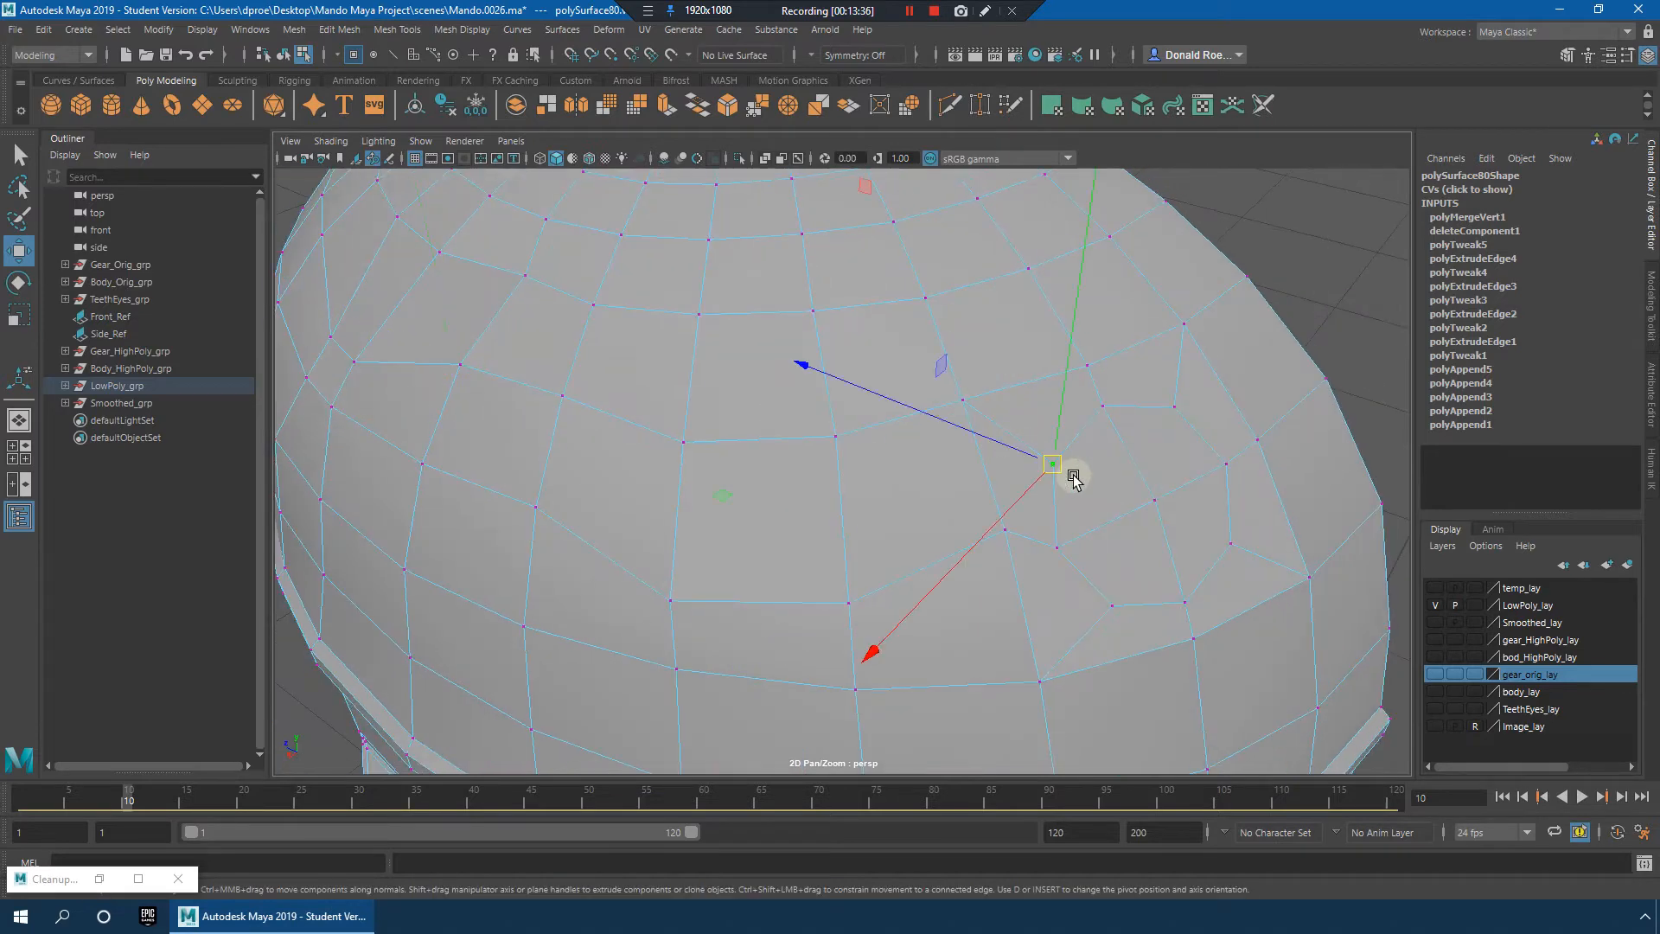
click(1055, 551)
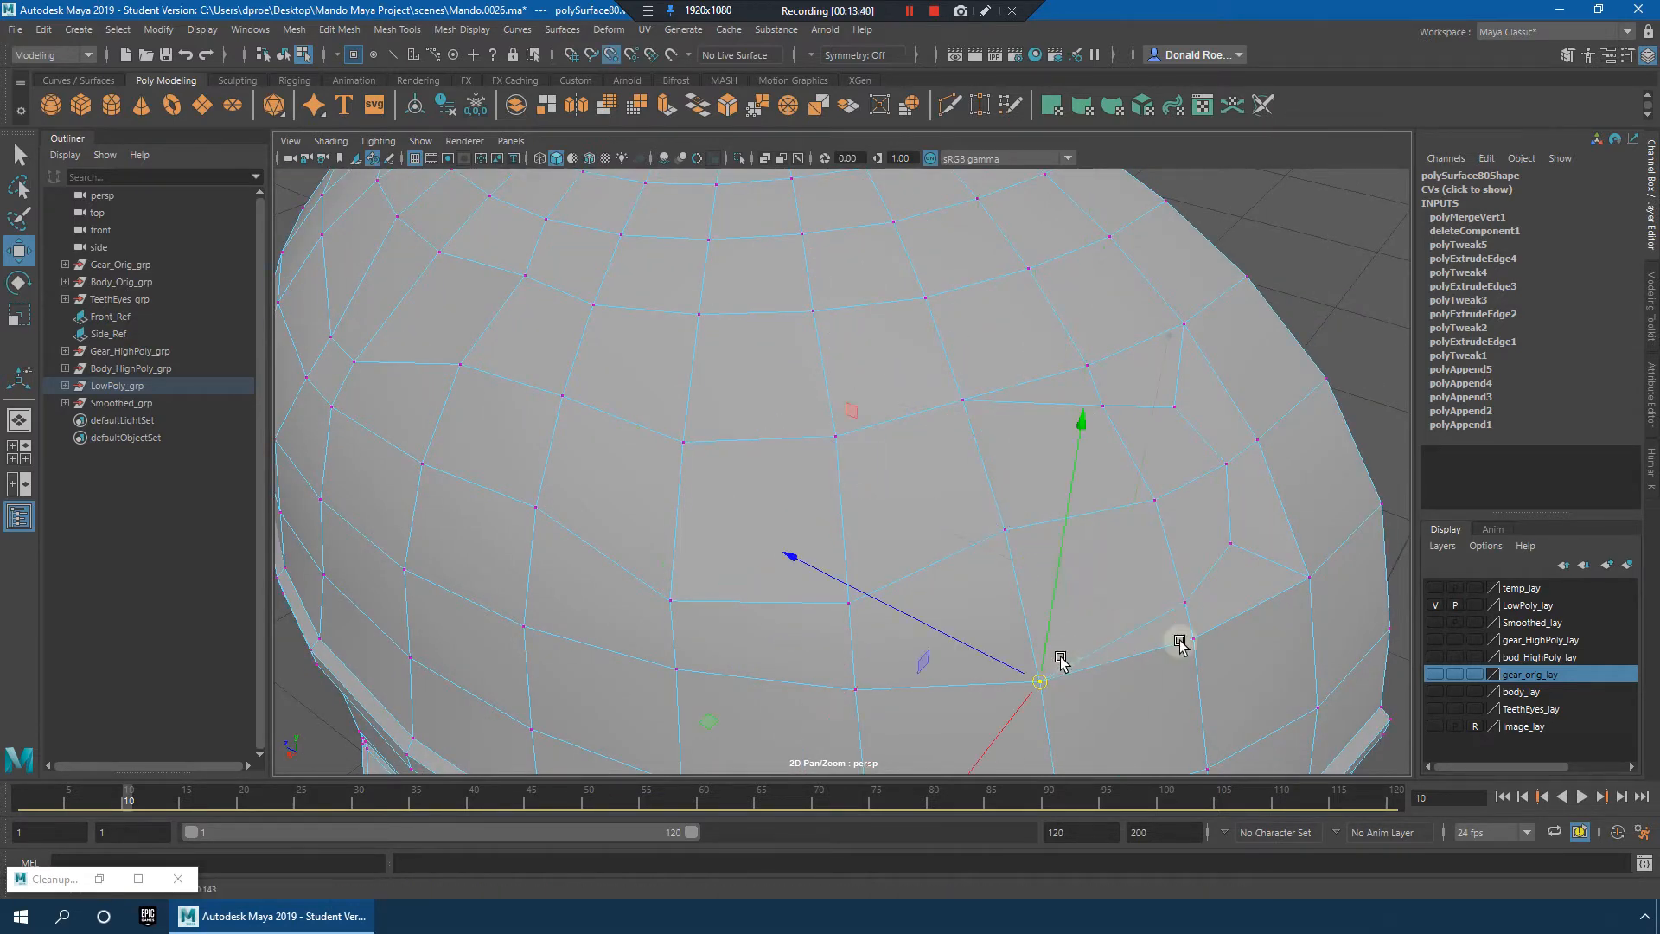
click(1231, 547)
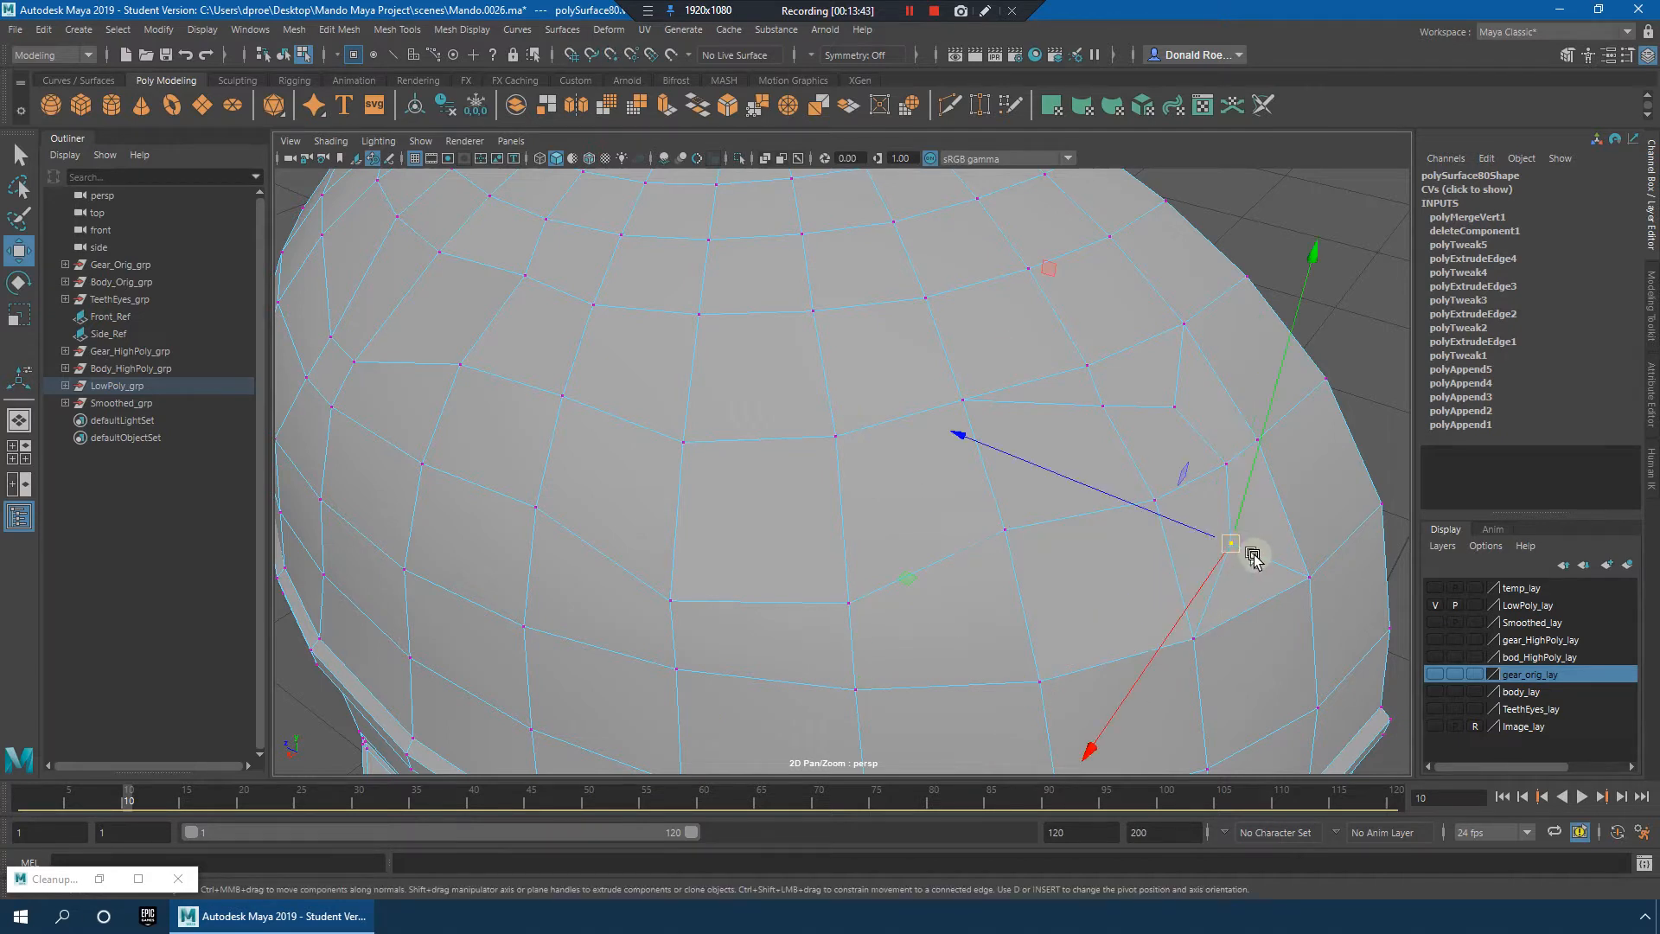
key(v)
drag(1234, 546, 1299, 571)
click(1230, 463)
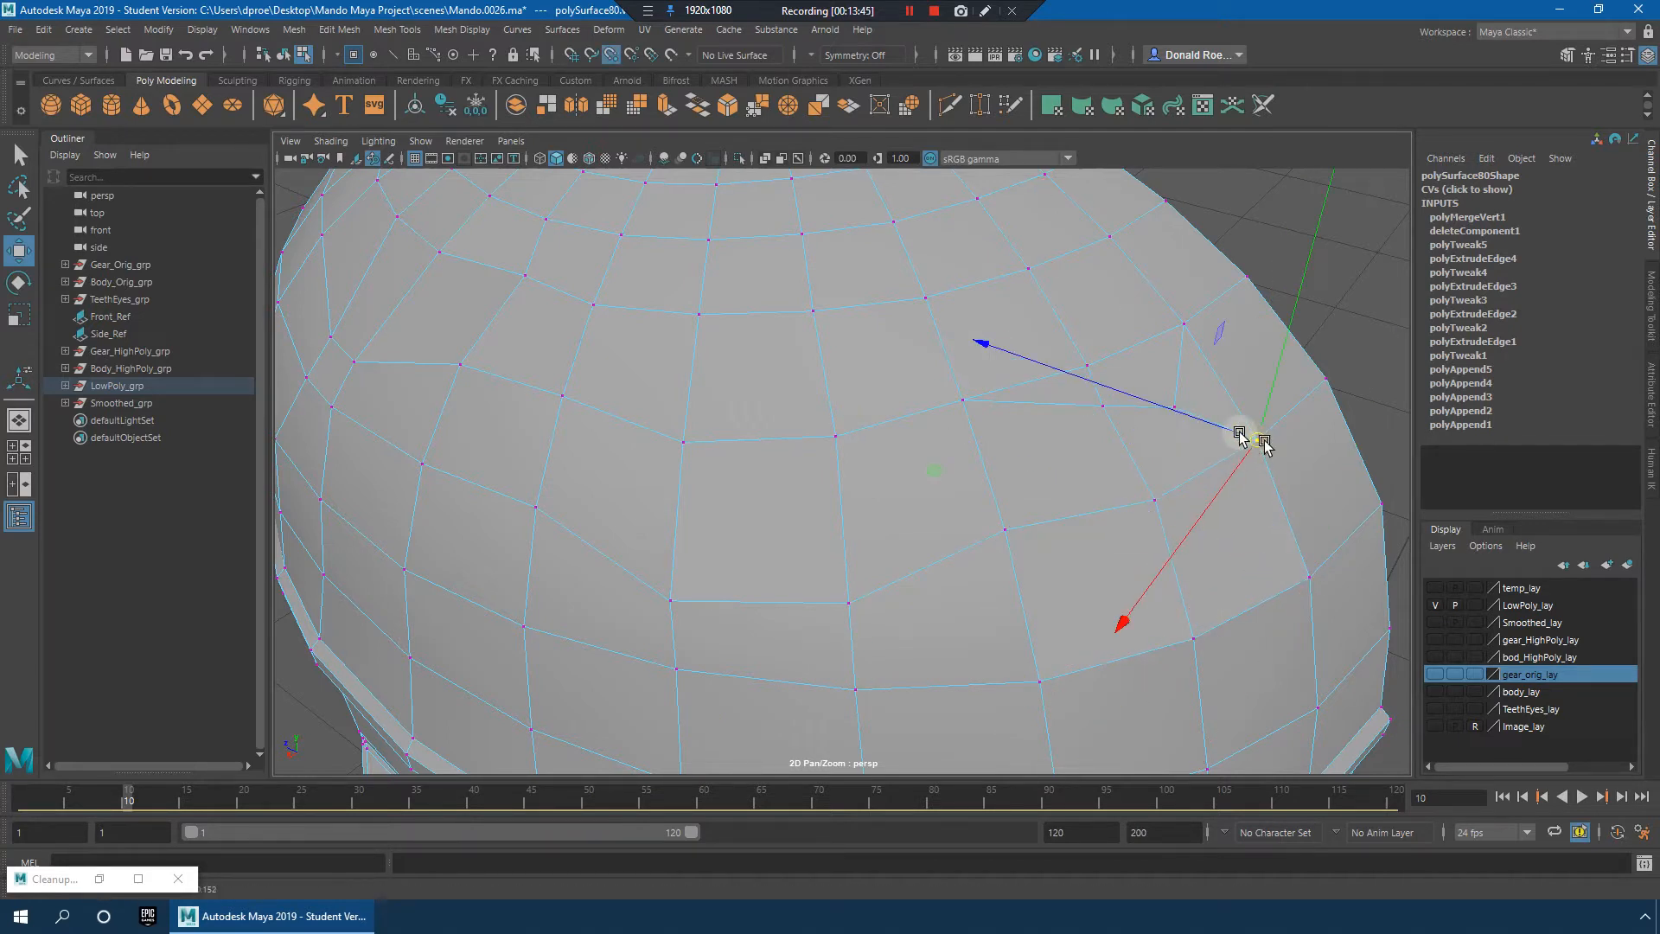
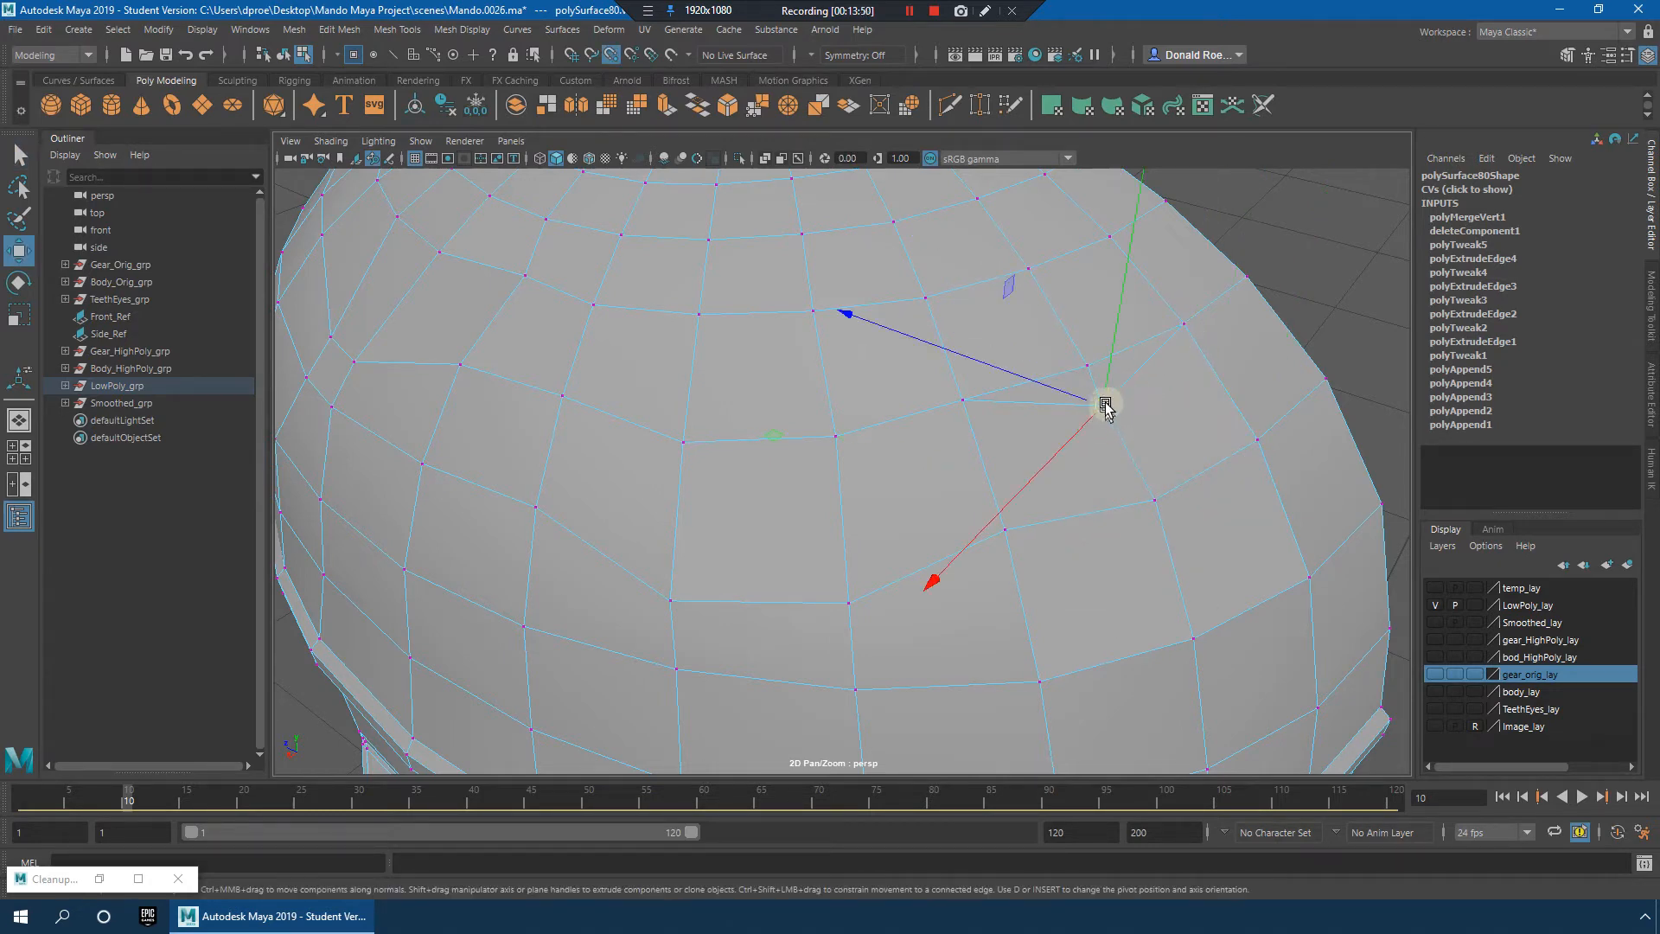
Step: Merge all vertices of the half helmet again and return to object mode
alt+right_drag(1193, 428, 1042, 376)
drag(542, 335, 1163, 787)
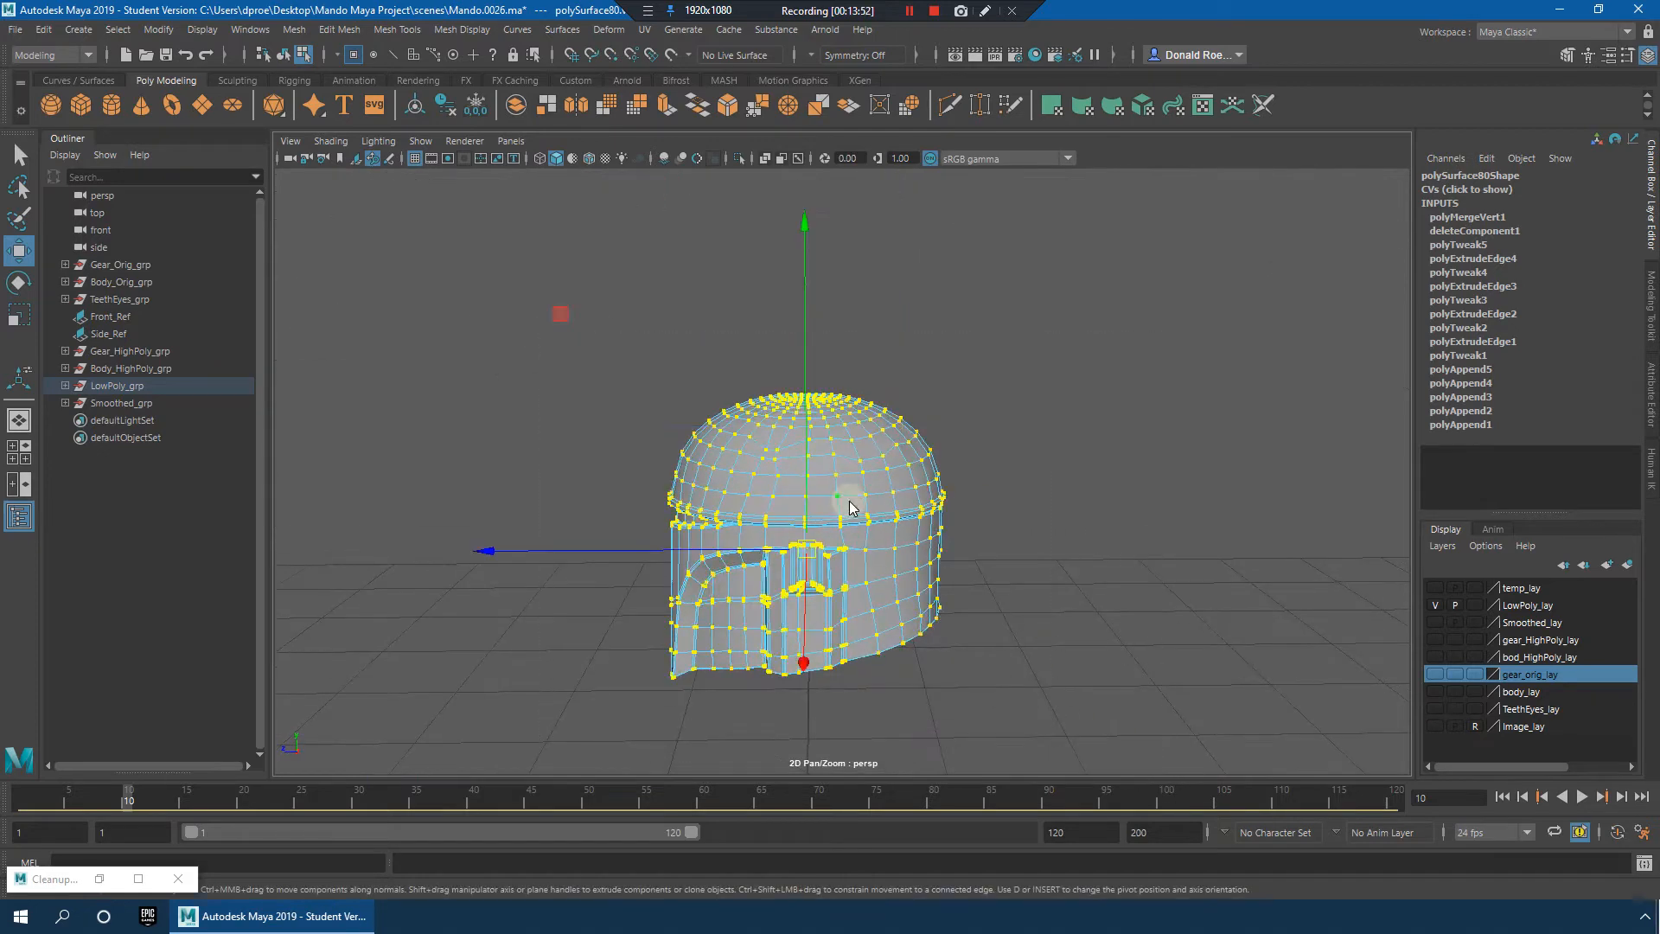
shift+right_drag(848, 501, 930, 367)
alt+right_drag(874, 434, 971, 441)
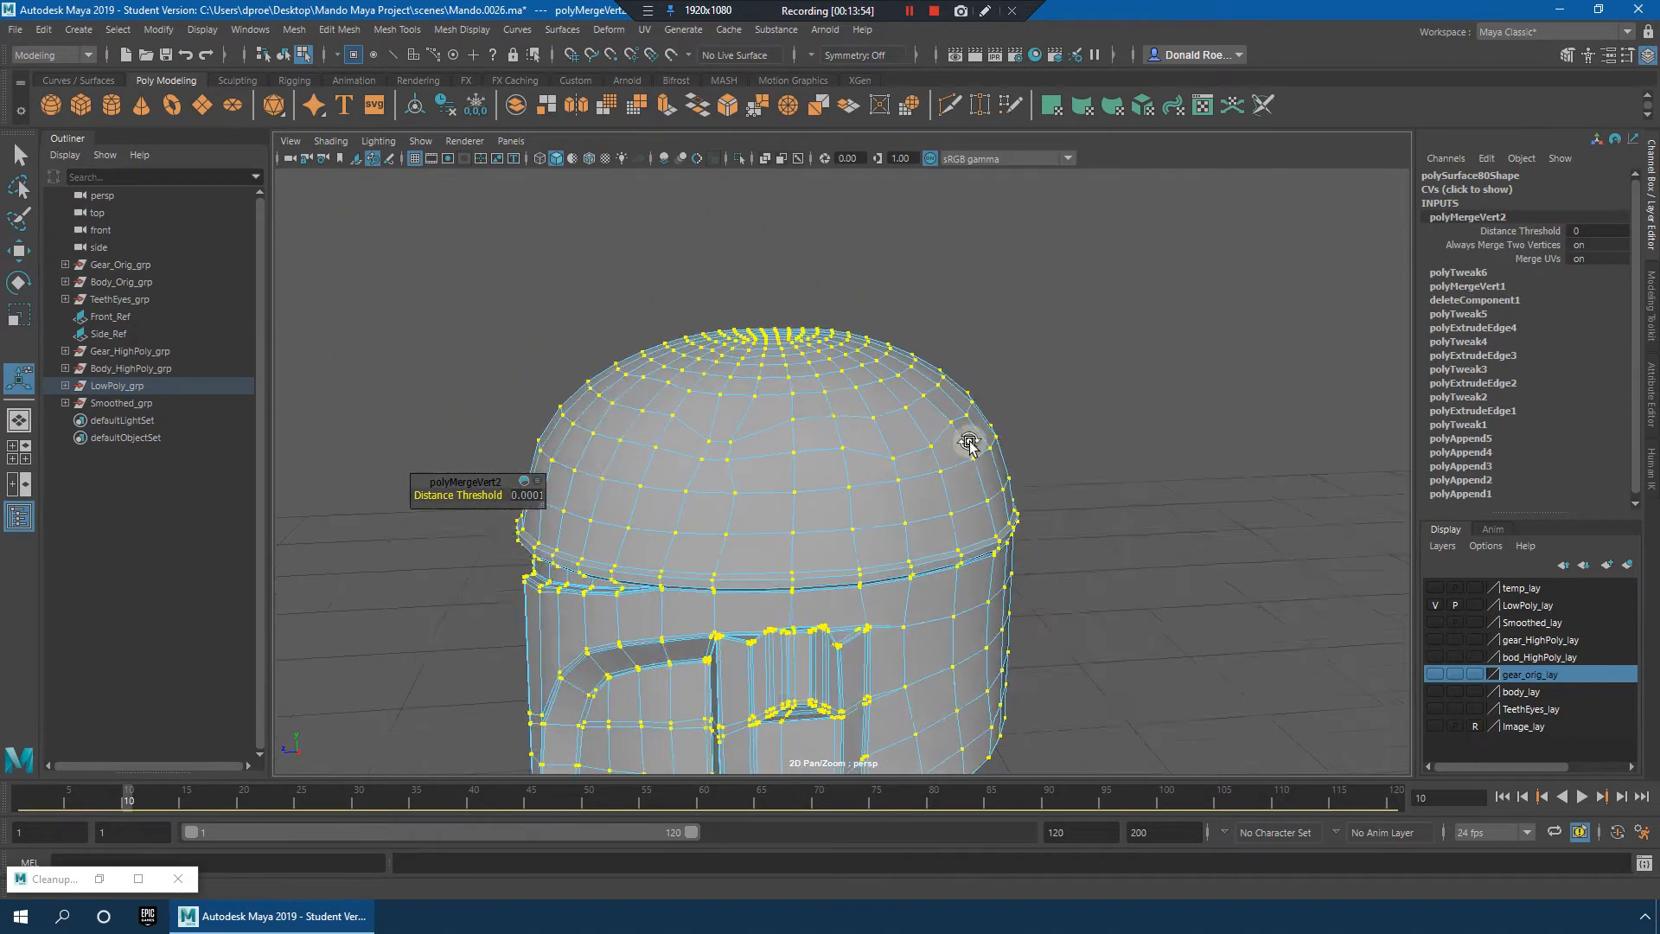
right_drag(826, 405, 906, 374)
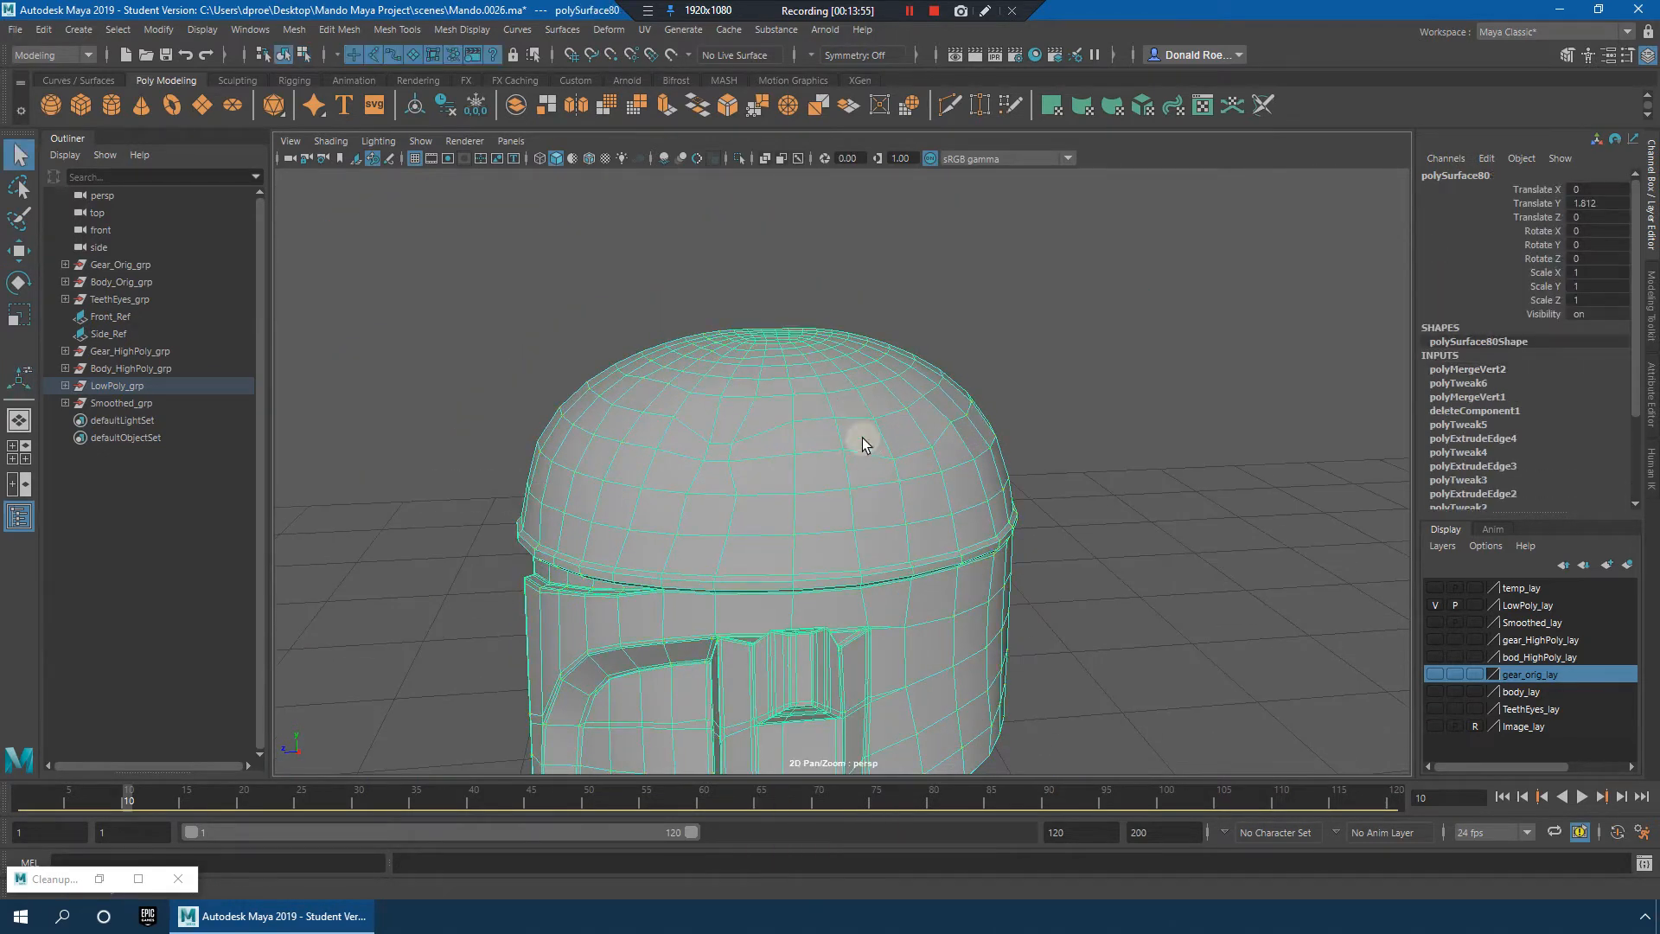
Step: Even out the patched areas of the dome's topology with the Relax sculpting tool
click(422, 31)
mouse_move(476, 289)
click(605, 328)
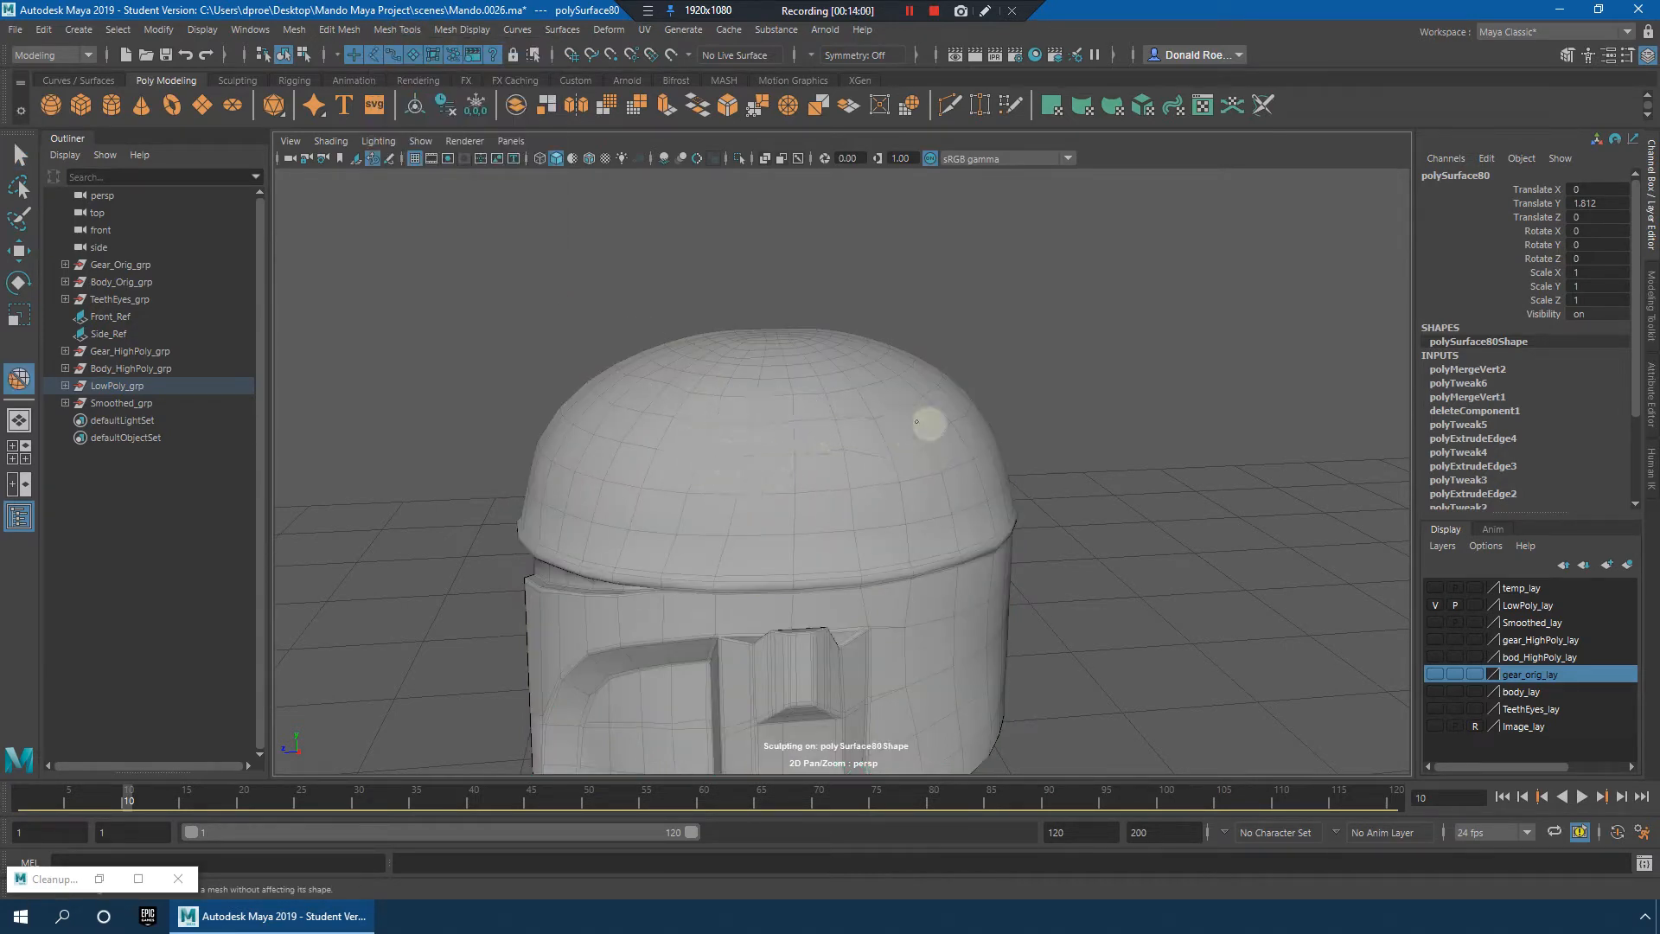
mouse_move(916, 421)
alt+mouse_down()
mouse_move(881, 452)
mouse_move(904, 450)
alt+mouse_up()
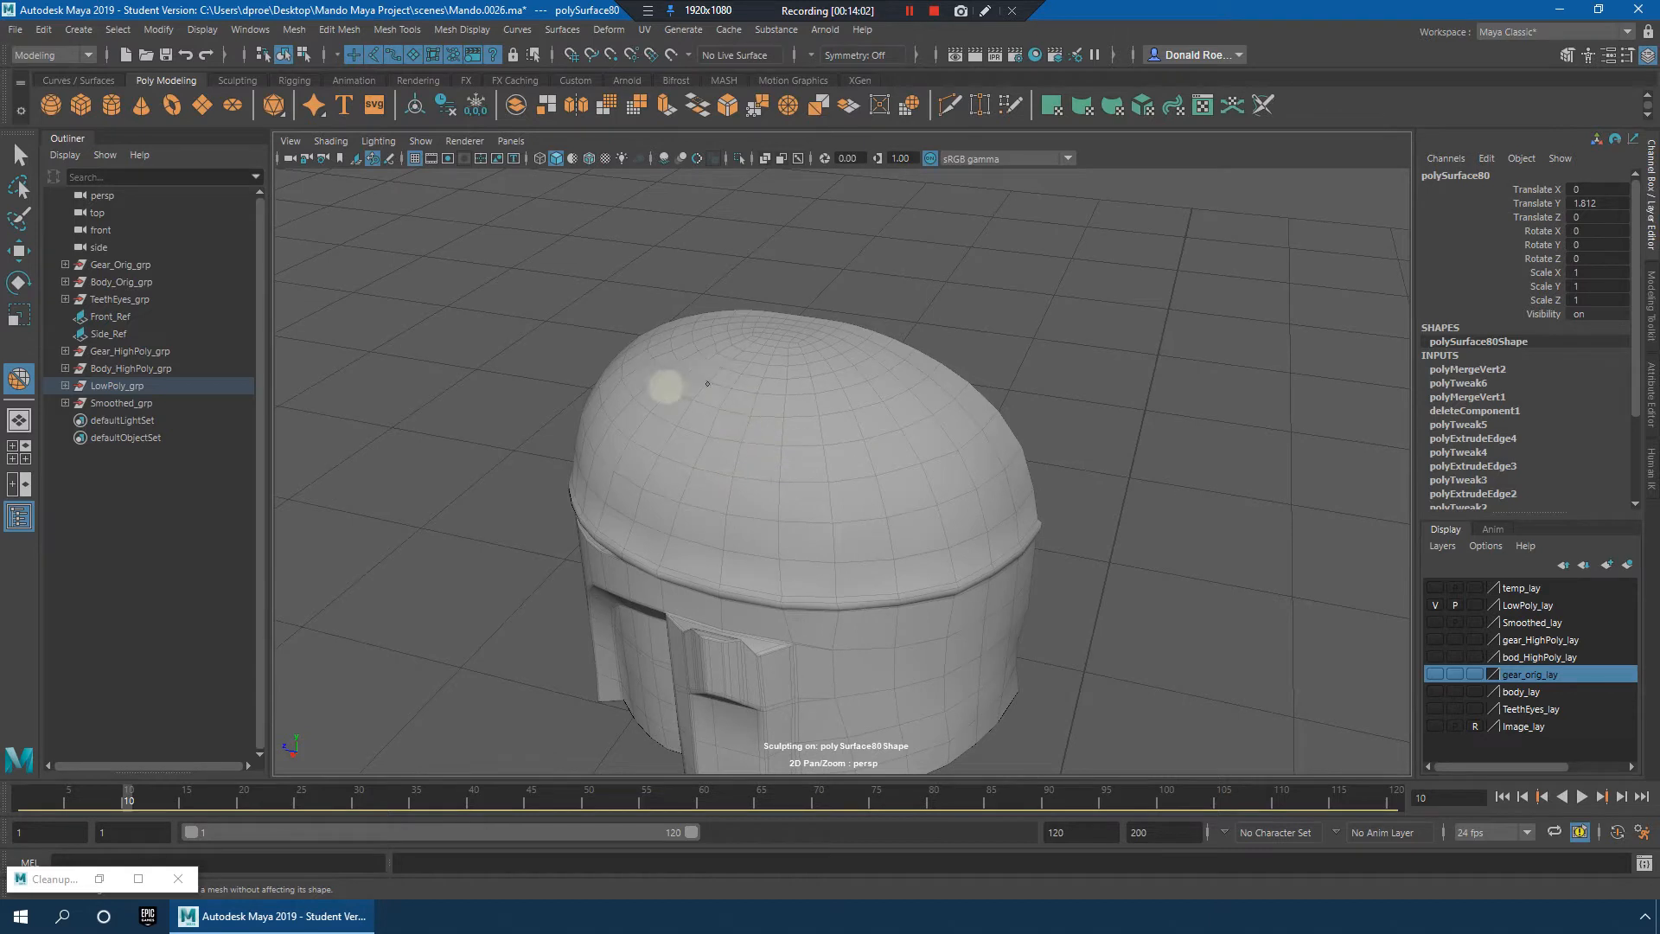
alt+drag(646, 380, 675, 401)
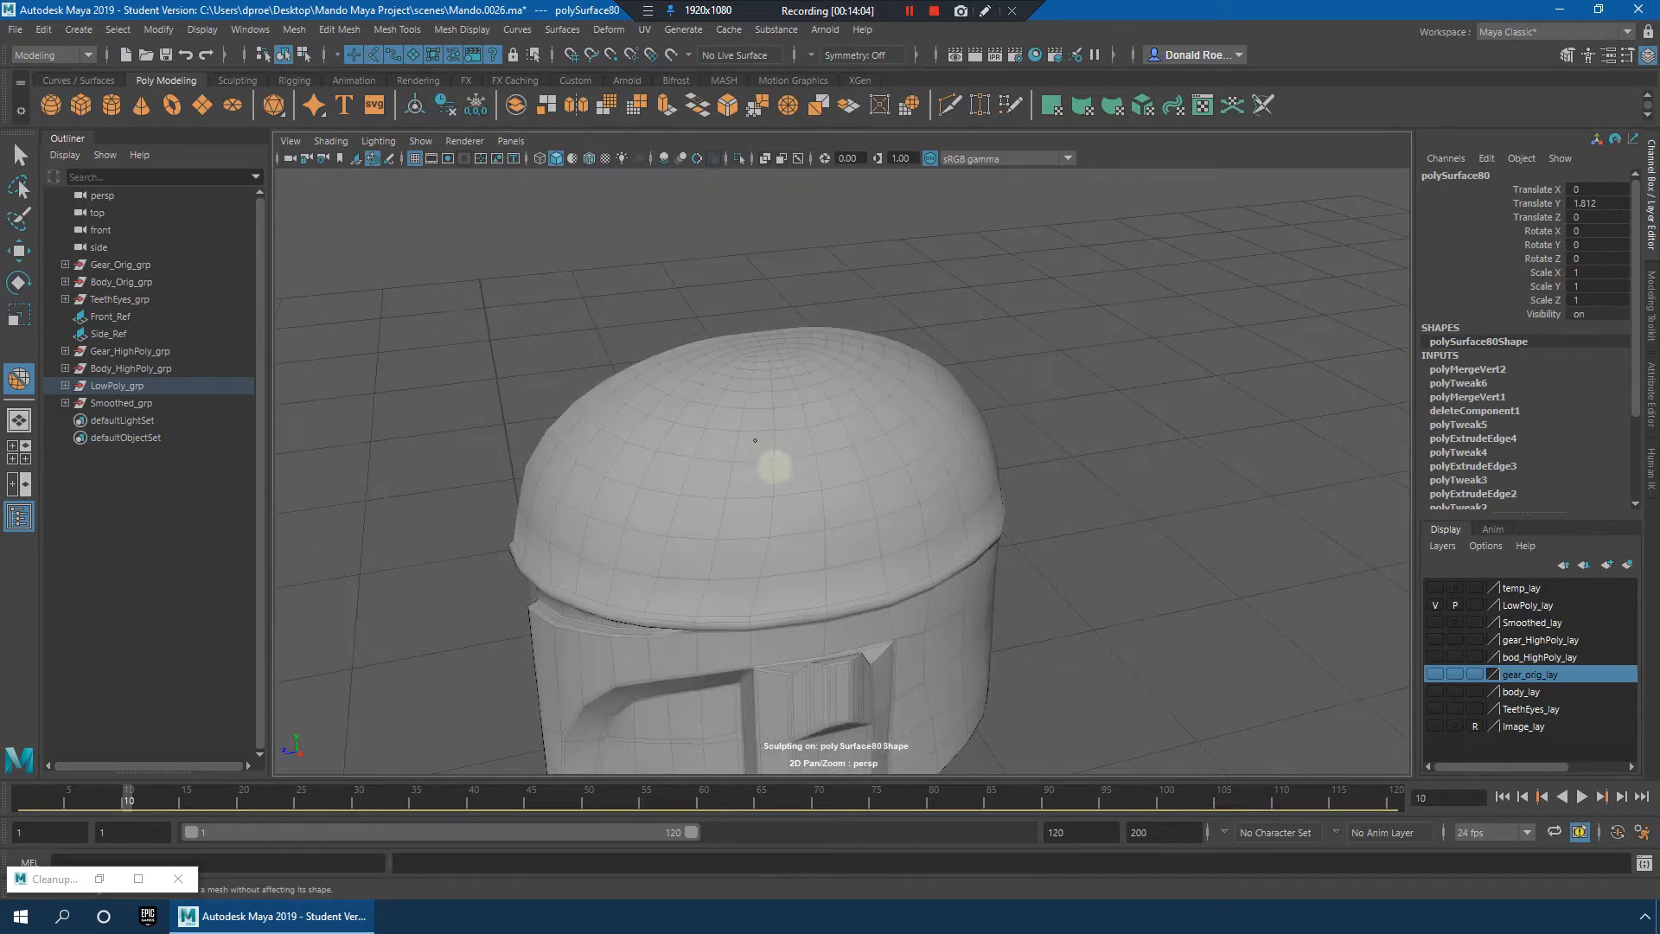
mouse_move(926, 421)
alt+mouse_down()
mouse_move(875, 438)
mouse_move(951, 480)
mouse_move(1058, 461)
alt+mouse_up()
key(q)
Step: Examine the half helmet's cheek and ear piece, comparing the smoothed preview with the unsmoothed mesh
key(f)
scroll(988, 474, up, 5)
scroll(988, 475, down, 5)
key(1)
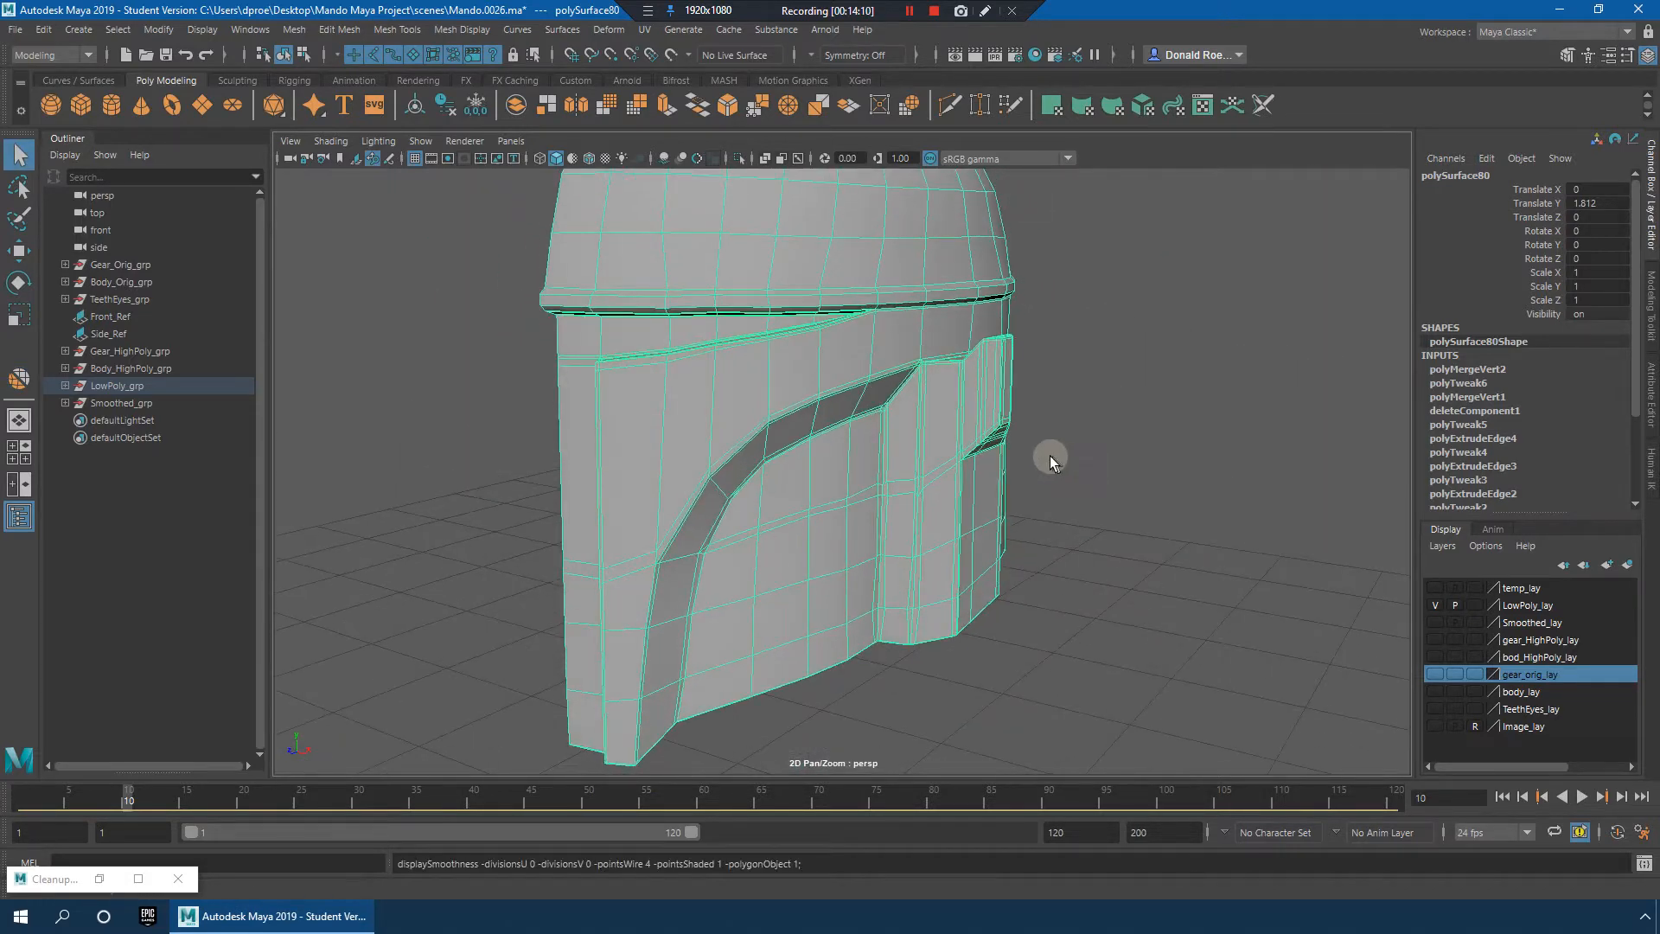
click(1258, 467)
alt+drag(1259, 467, 900, 471)
click(919, 455)
key(3)
key(1)
alt+right_drag(900, 470, 999, 497)
alt+drag(999, 497, 985, 500)
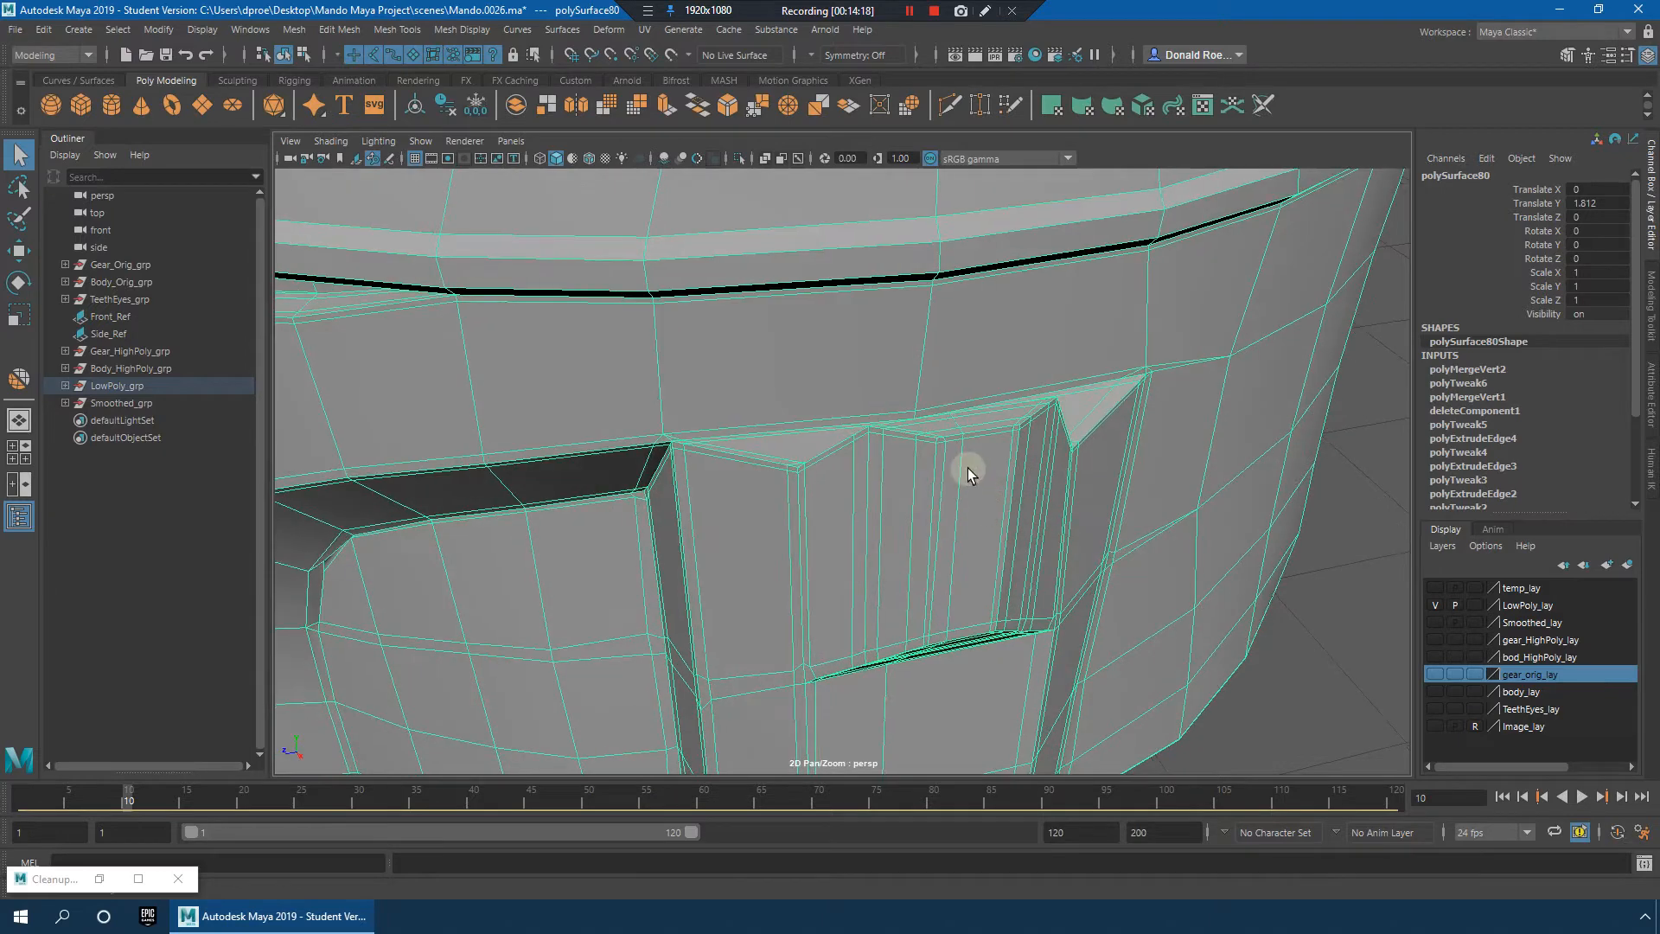
key(3)
alt+right_drag(1167, 467, 1112, 471)
click(1113, 472)
alt+drag(1104, 523, 1200, 482)
click(910, 448)
key(1)
click(1225, 490)
click(912, 432)
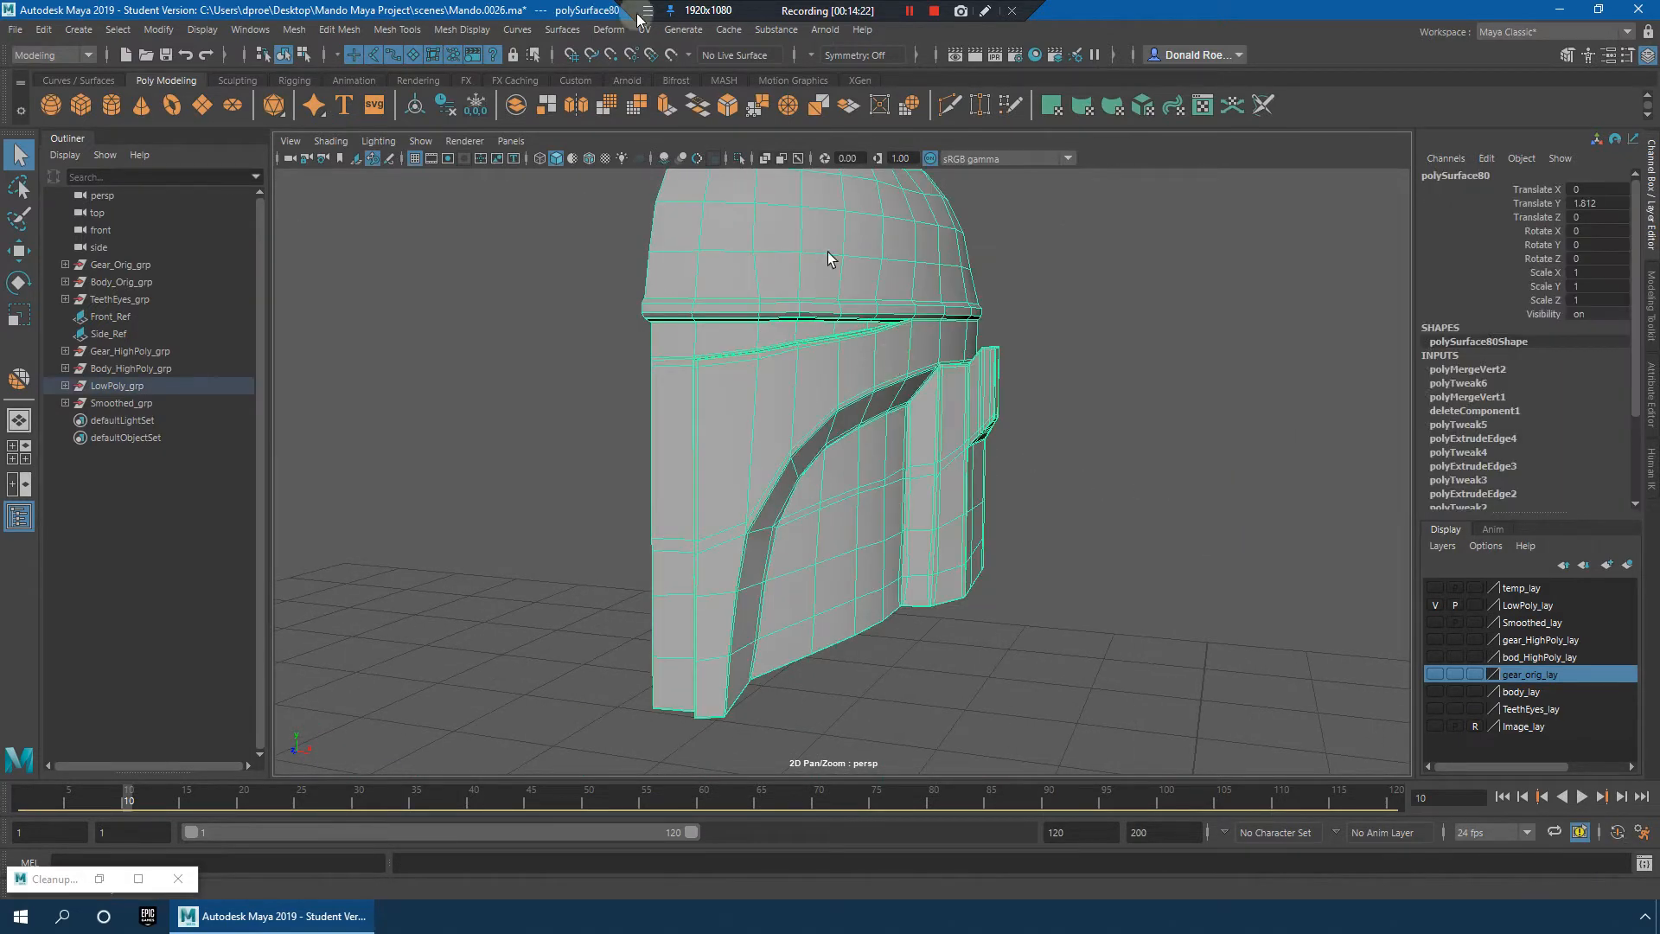
click(463, 30)
click(464, 31)
click(564, 31)
click(563, 31)
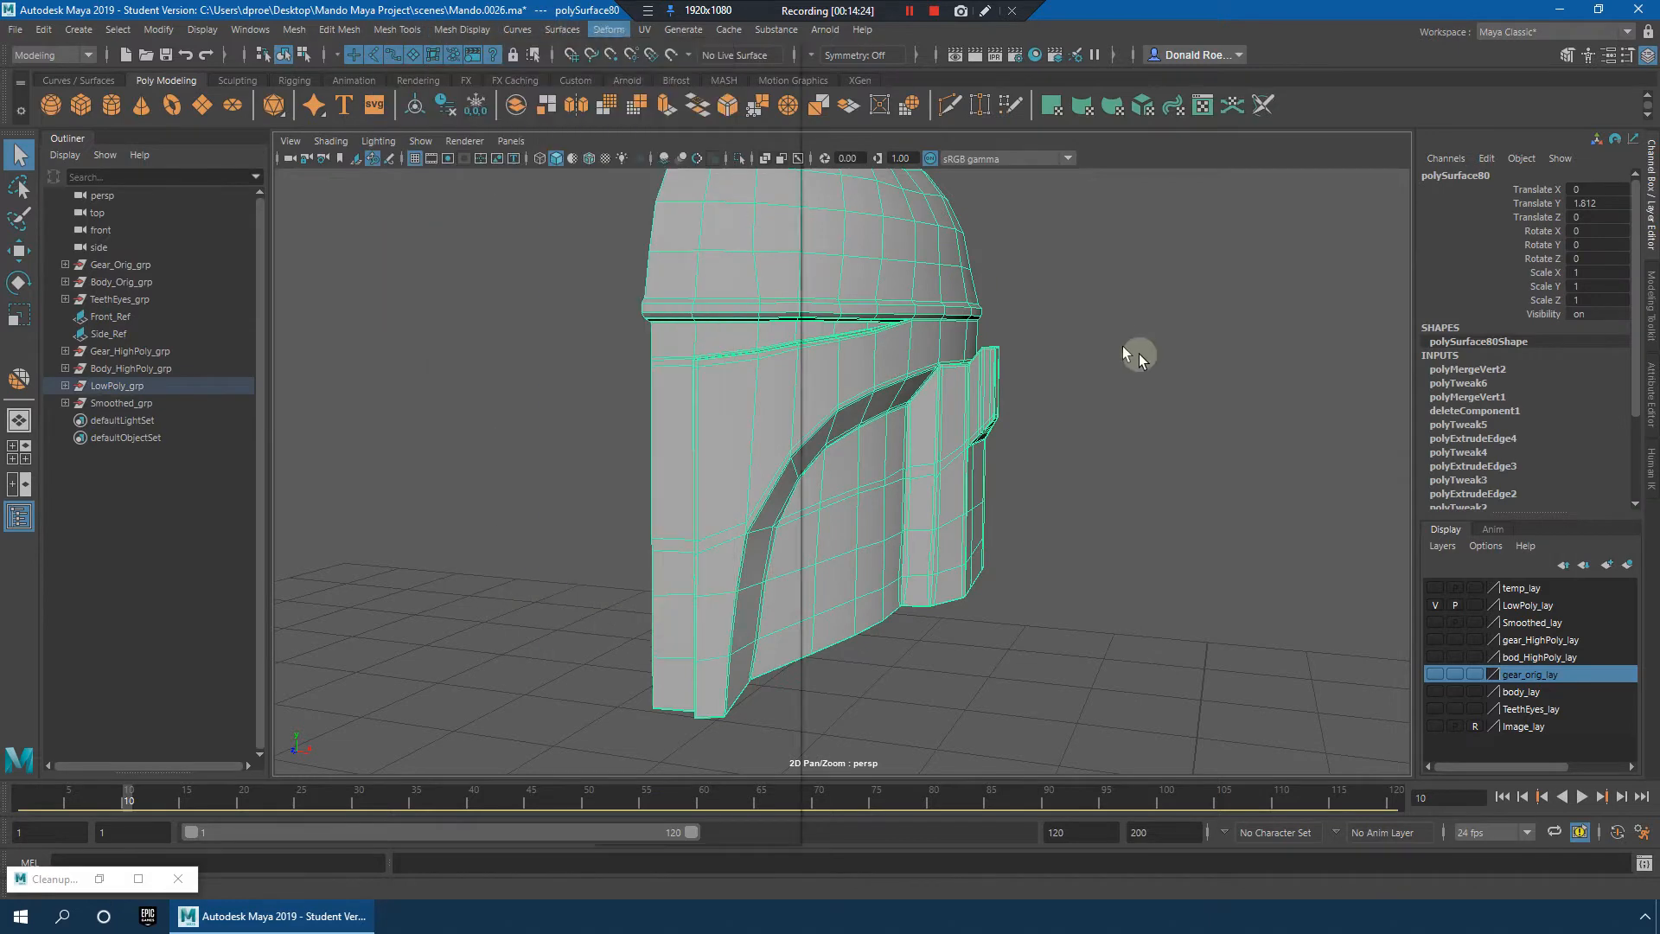
click(1158, 389)
alt+drag(1175, 432, 1026, 452)
click(1041, 434)
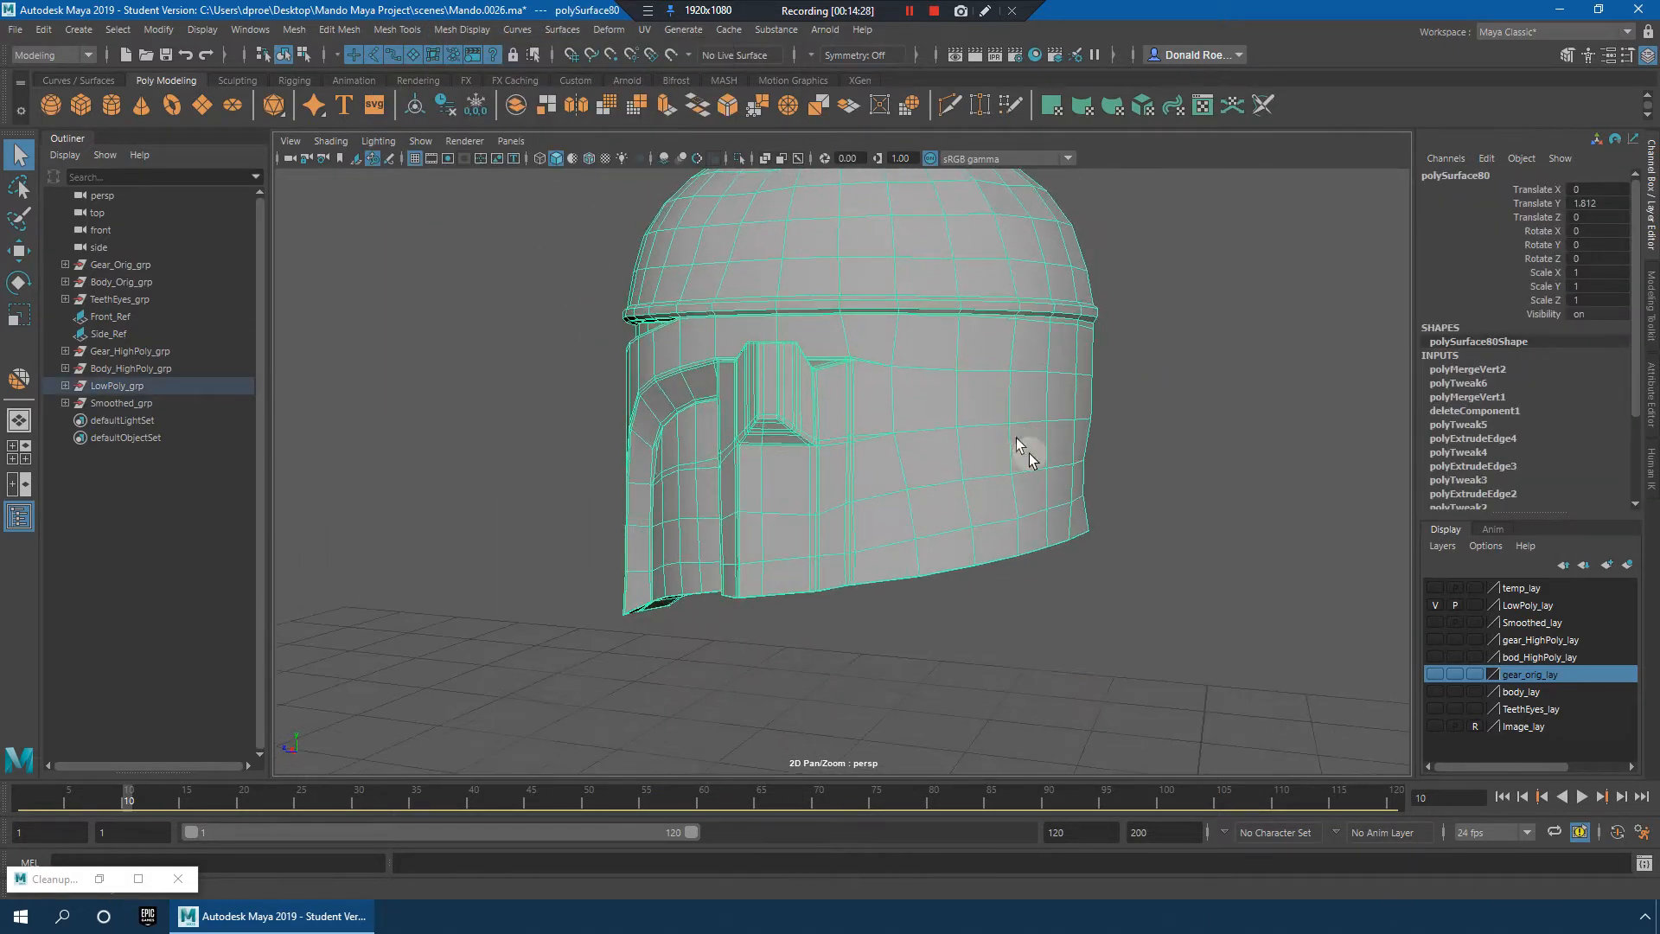
Step: Adjust a vertex near the helmet's lower rear edge along the front-back axis
right_drag(1063, 439, 1020, 442)
mouse_move(1020, 442)
alt+mouse_down()
mouse_move(1037, 426)
mouse_move(1000, 448)
alt+mouse_up()
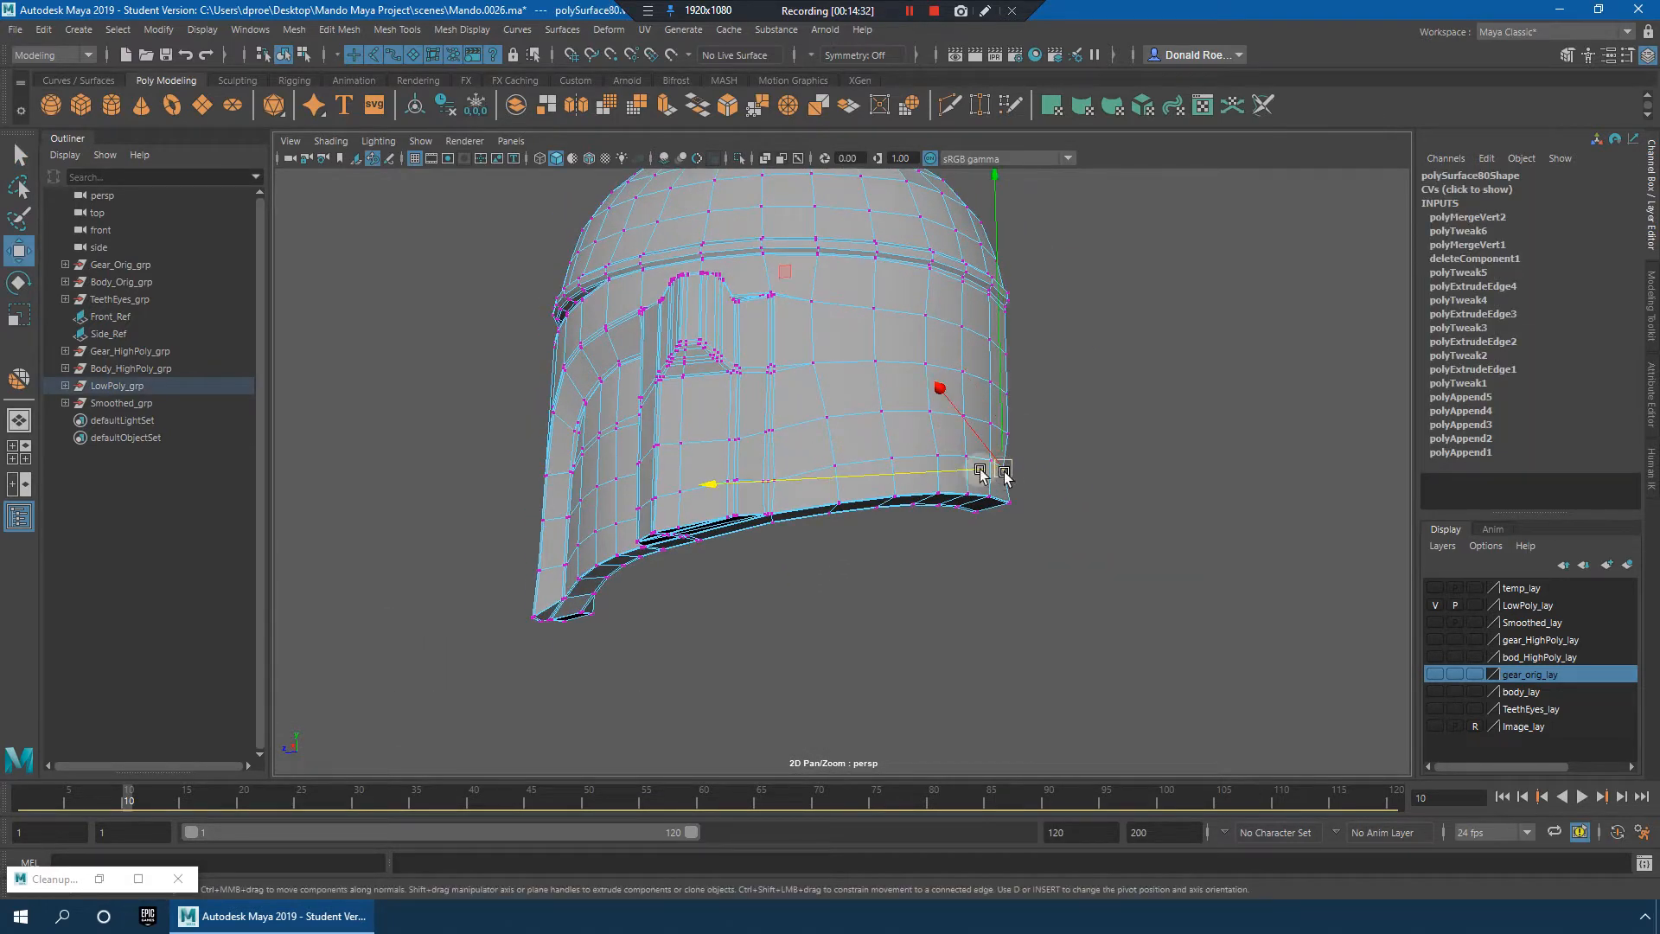
alt+drag(958, 473, 891, 386)
Step: Switch to edge selection and delete two redundant supporting edge loops around the cheek recess
right_drag(1055, 411, 1060, 364)
double_click(1068, 411)
alt+drag(1068, 412, 967, 383)
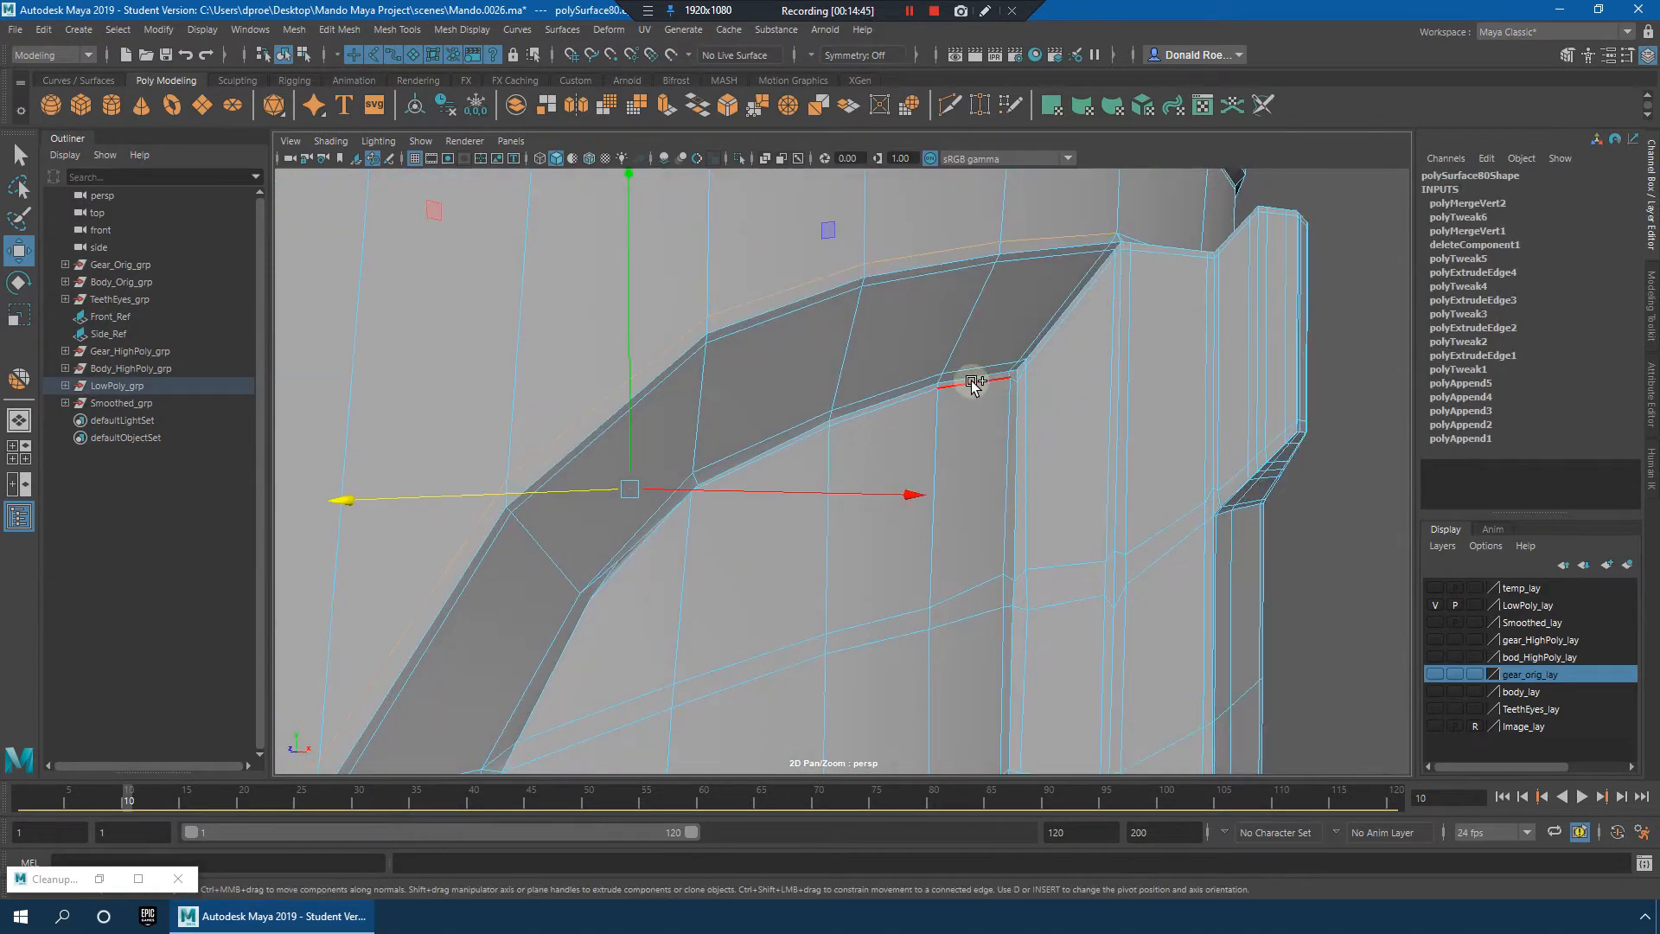
shift+right_drag(1081, 303, 1029, 329)
alt+drag(1082, 345, 1032, 389)
click(936, 523)
alt+drag(937, 519, 1043, 378)
shift+right_drag(1041, 378, 1033, 402)
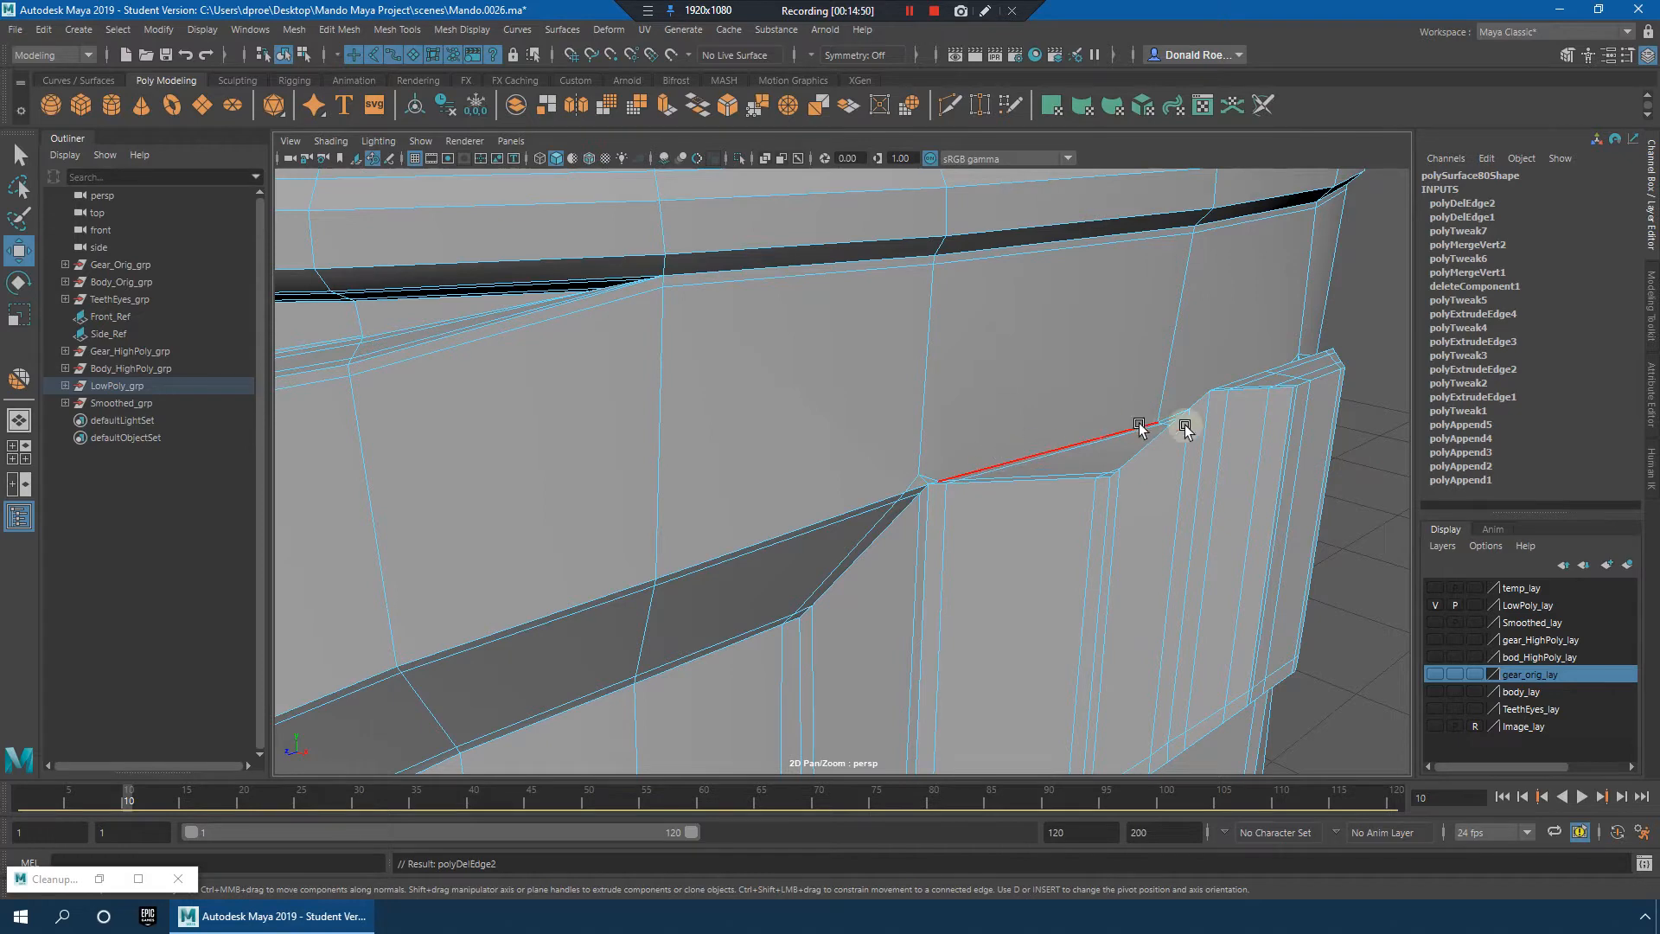
Step: Delete the supporting edge loops beside the visor opening and along the cheek recess's outer rim
alt+drag(723, 261, 890, 422)
mouse_move(968, 378)
shift+right_down()
mouse_move(956, 370)
mouse_move(954, 400)
shift+right_up()
alt+drag(954, 400, 1219, 419)
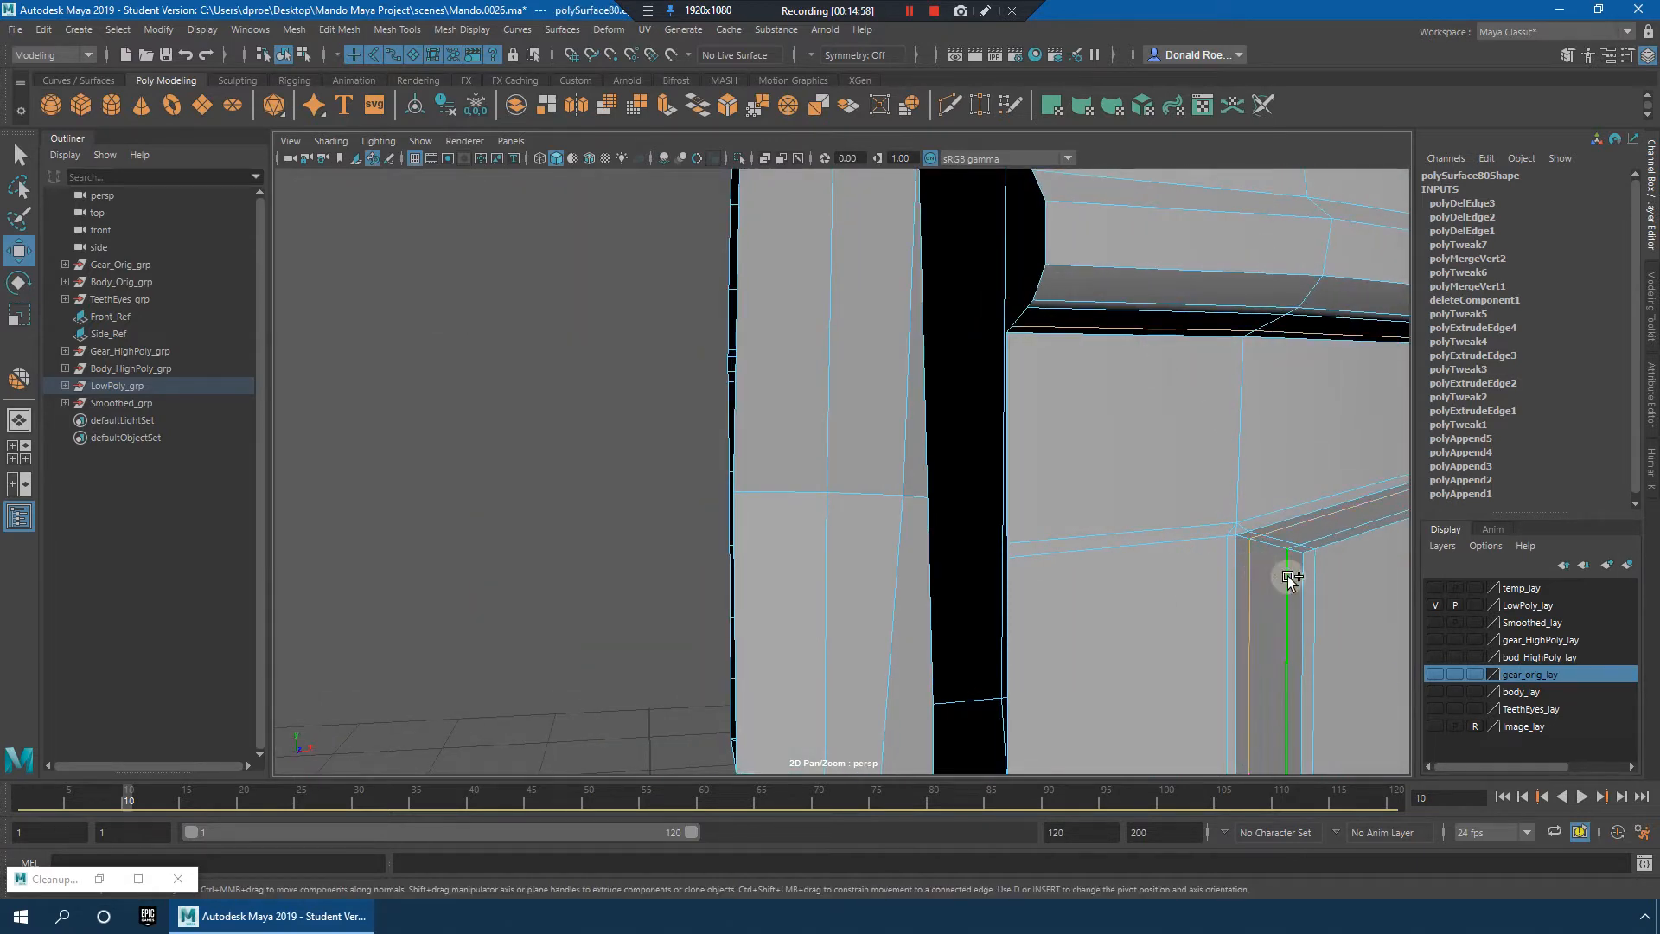
shift+right_drag(1274, 429, 1204, 459)
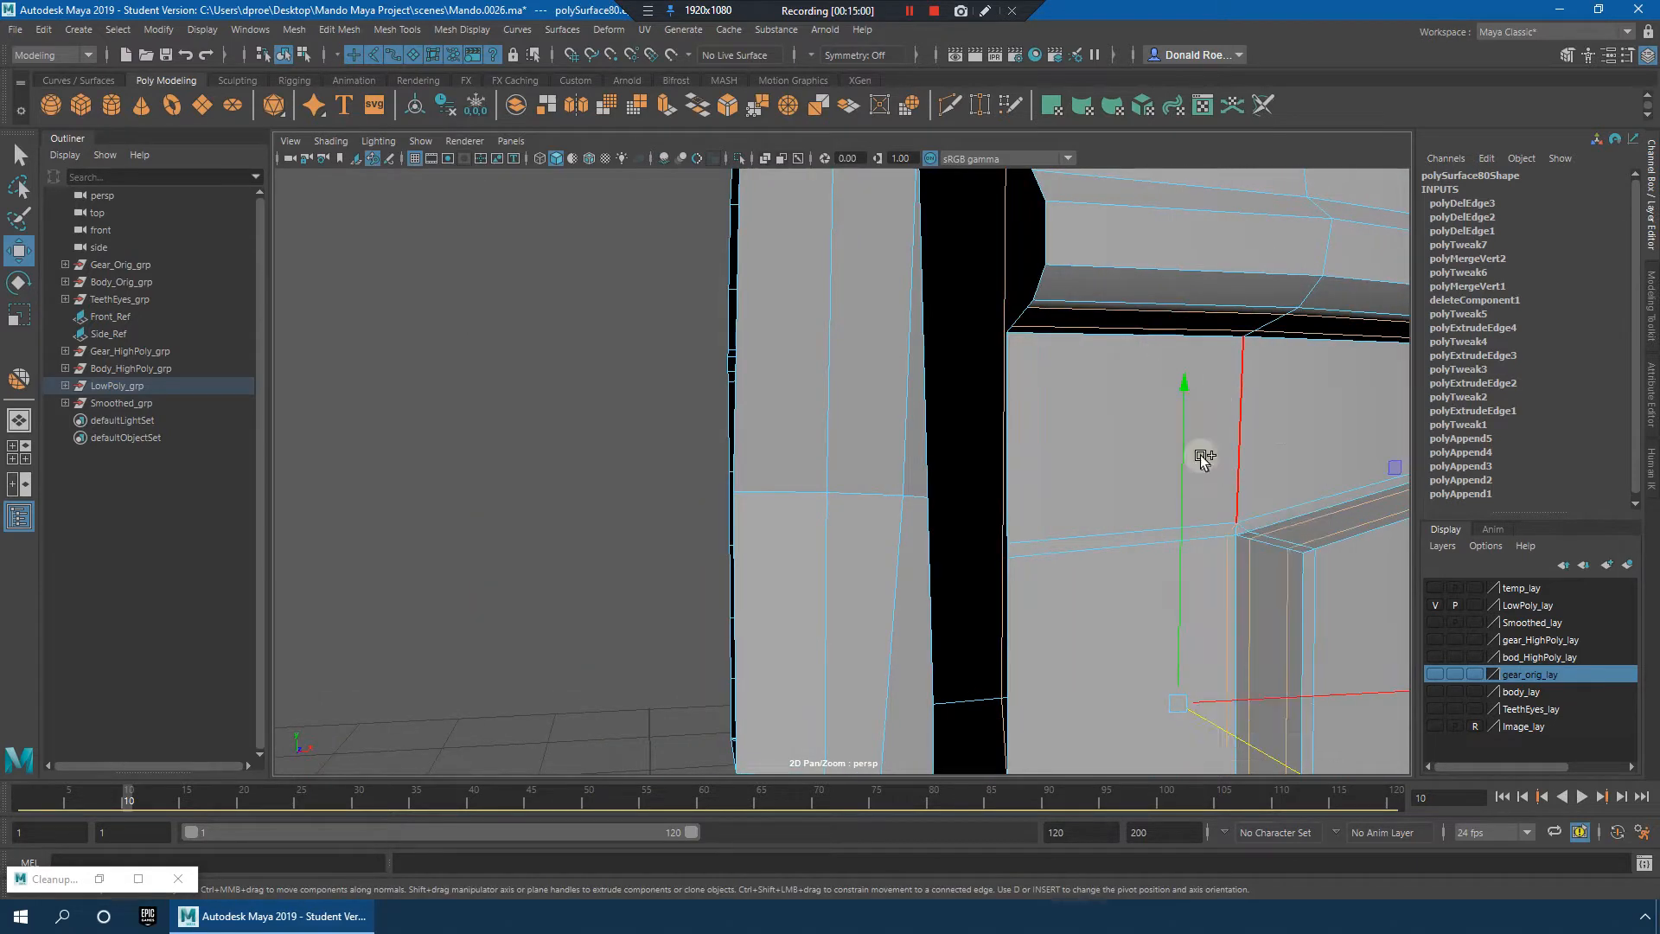
Step: Select the supporting edge loops along the cheek recess's inner rim and across the cheek panel and delete them
alt+drag(1250, 464, 870, 449)
scroll(1222, 462, down, 5)
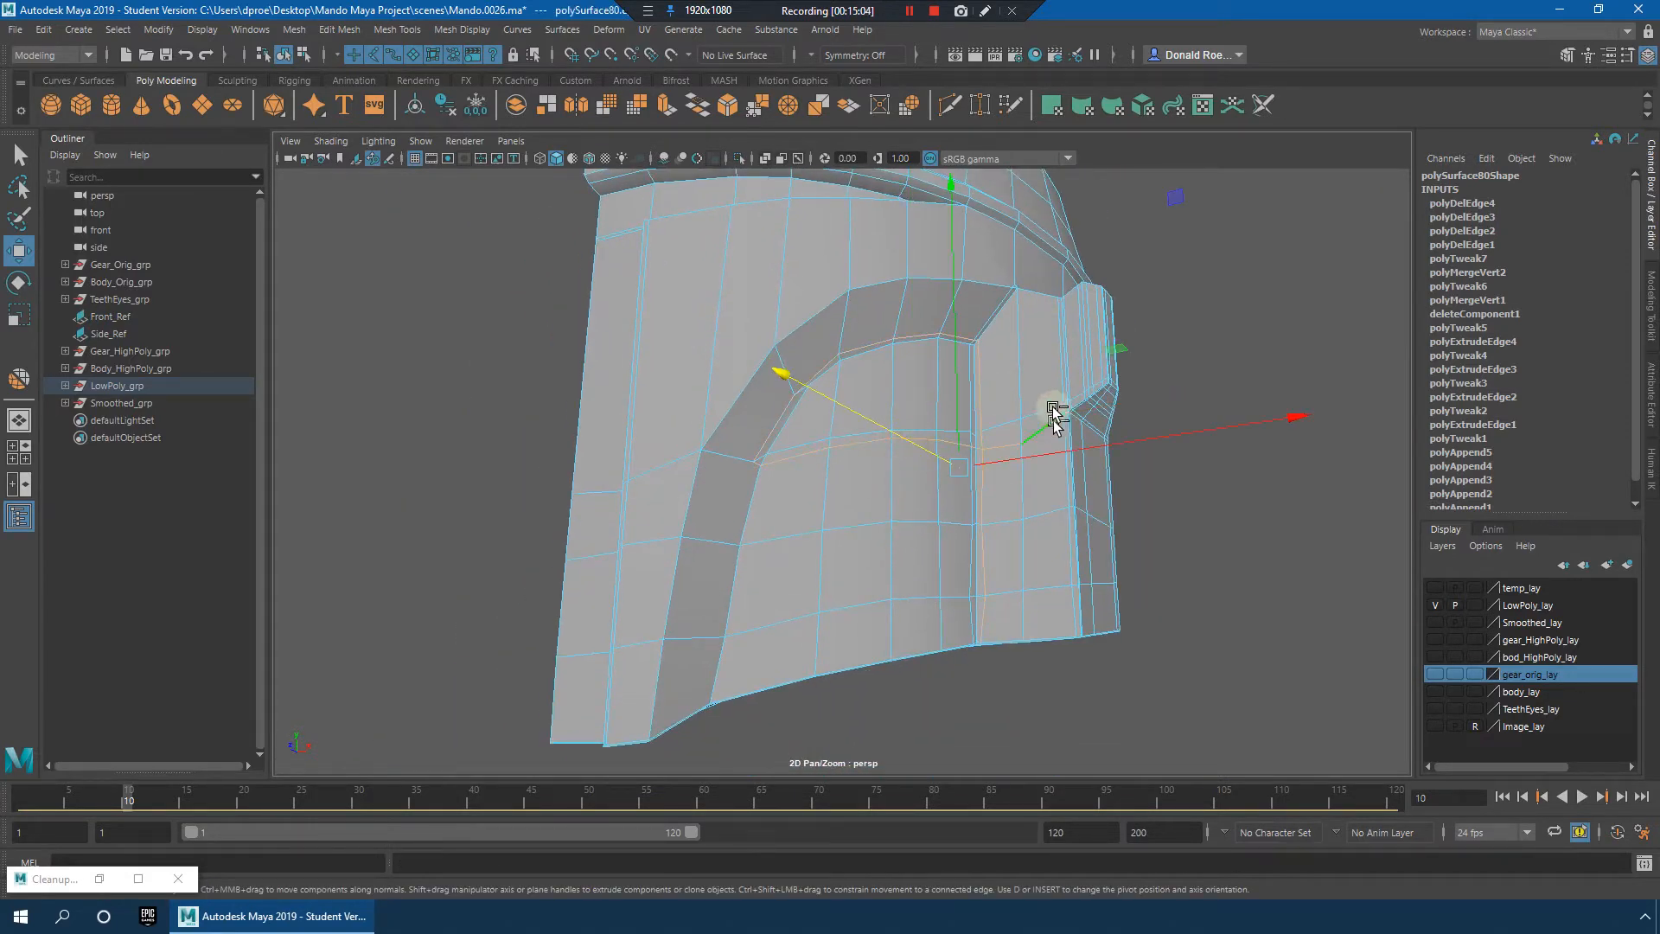
shift+right_click(1020, 363)
alt+drag(1045, 364, 1044, 380)
scroll(1044, 381, up, 4)
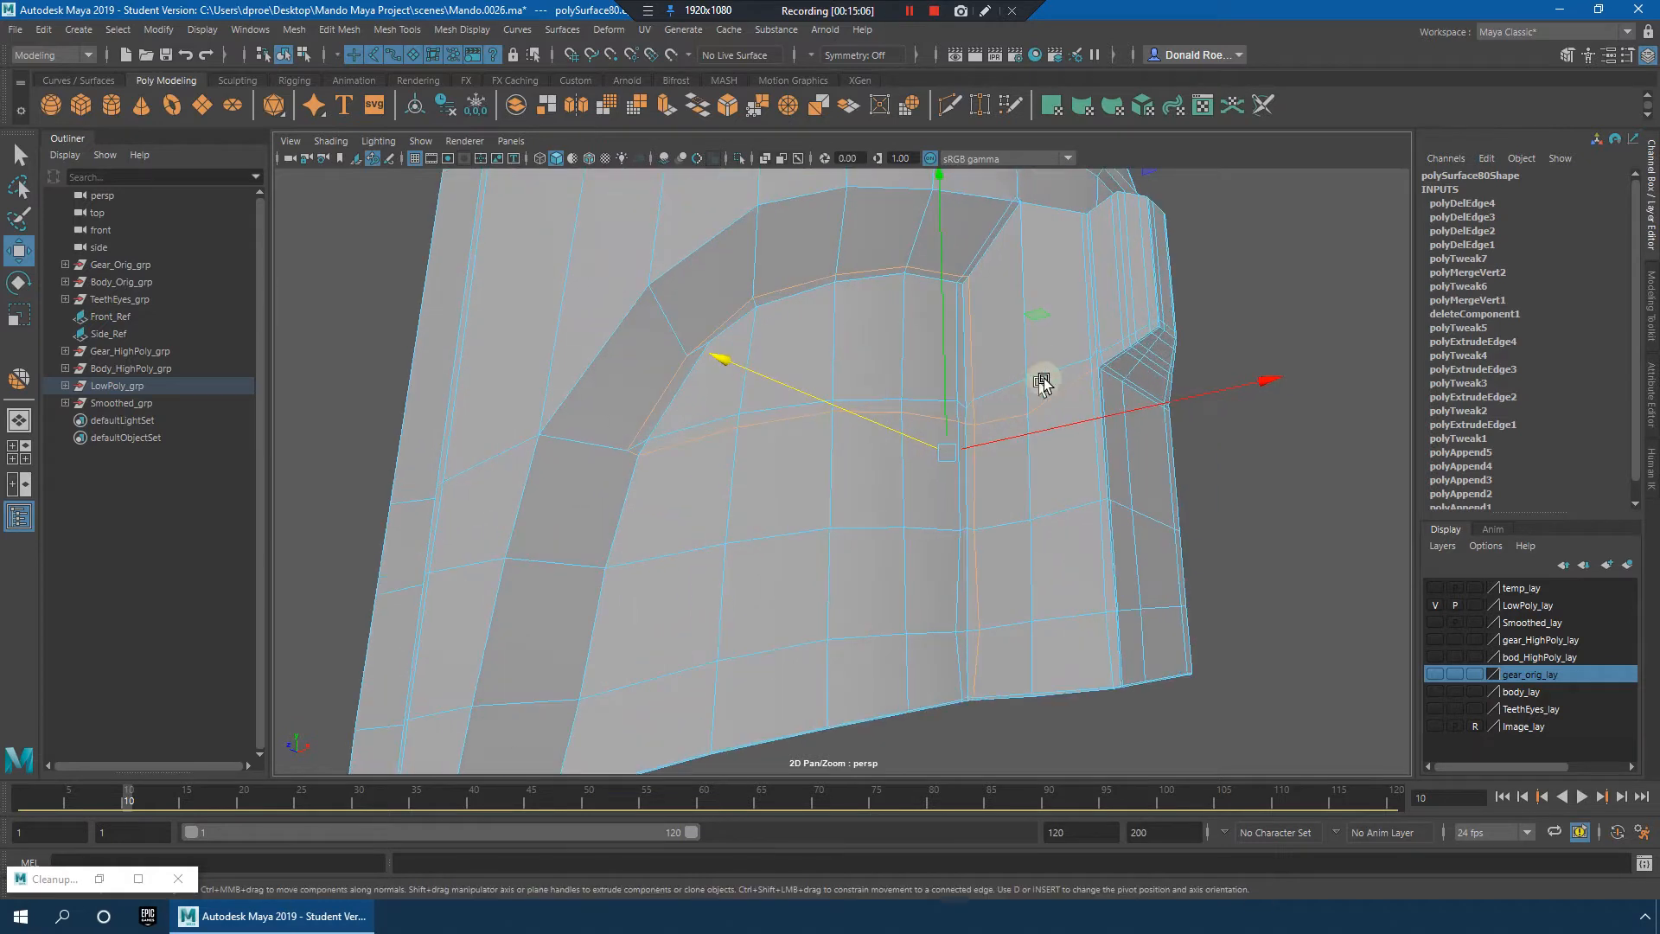
shift+right_drag(1044, 351, 1004, 362)
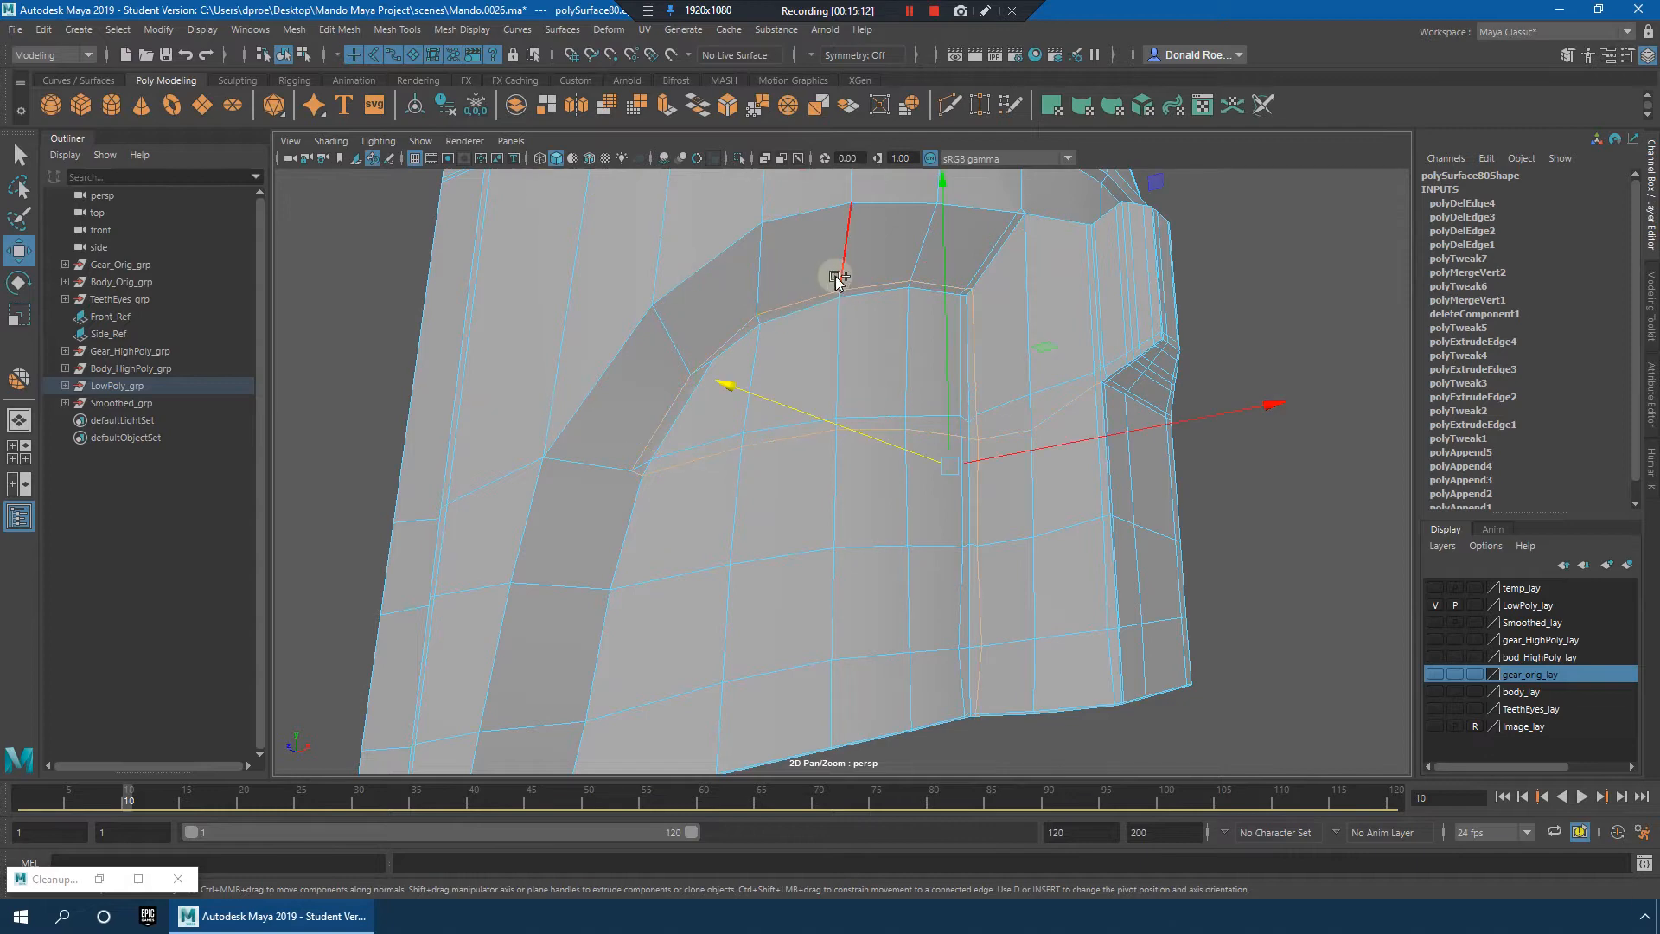
shift+right_drag(835, 278, 783, 303)
Step: Select the supporting edge loop beside the vertical edge of the cheek panel and delete it
mouse_move(987, 404)
alt+mouse_down()
mouse_move(1047, 439)
mouse_move(994, 397)
alt+mouse_up()
alt+drag(1093, 433, 1034, 437)
scroll(982, 482, up, 4)
double_click(1008, 427)
shift+right_drag(1016, 364, 1017, 364)
alt+drag(1018, 371, 1015, 322)
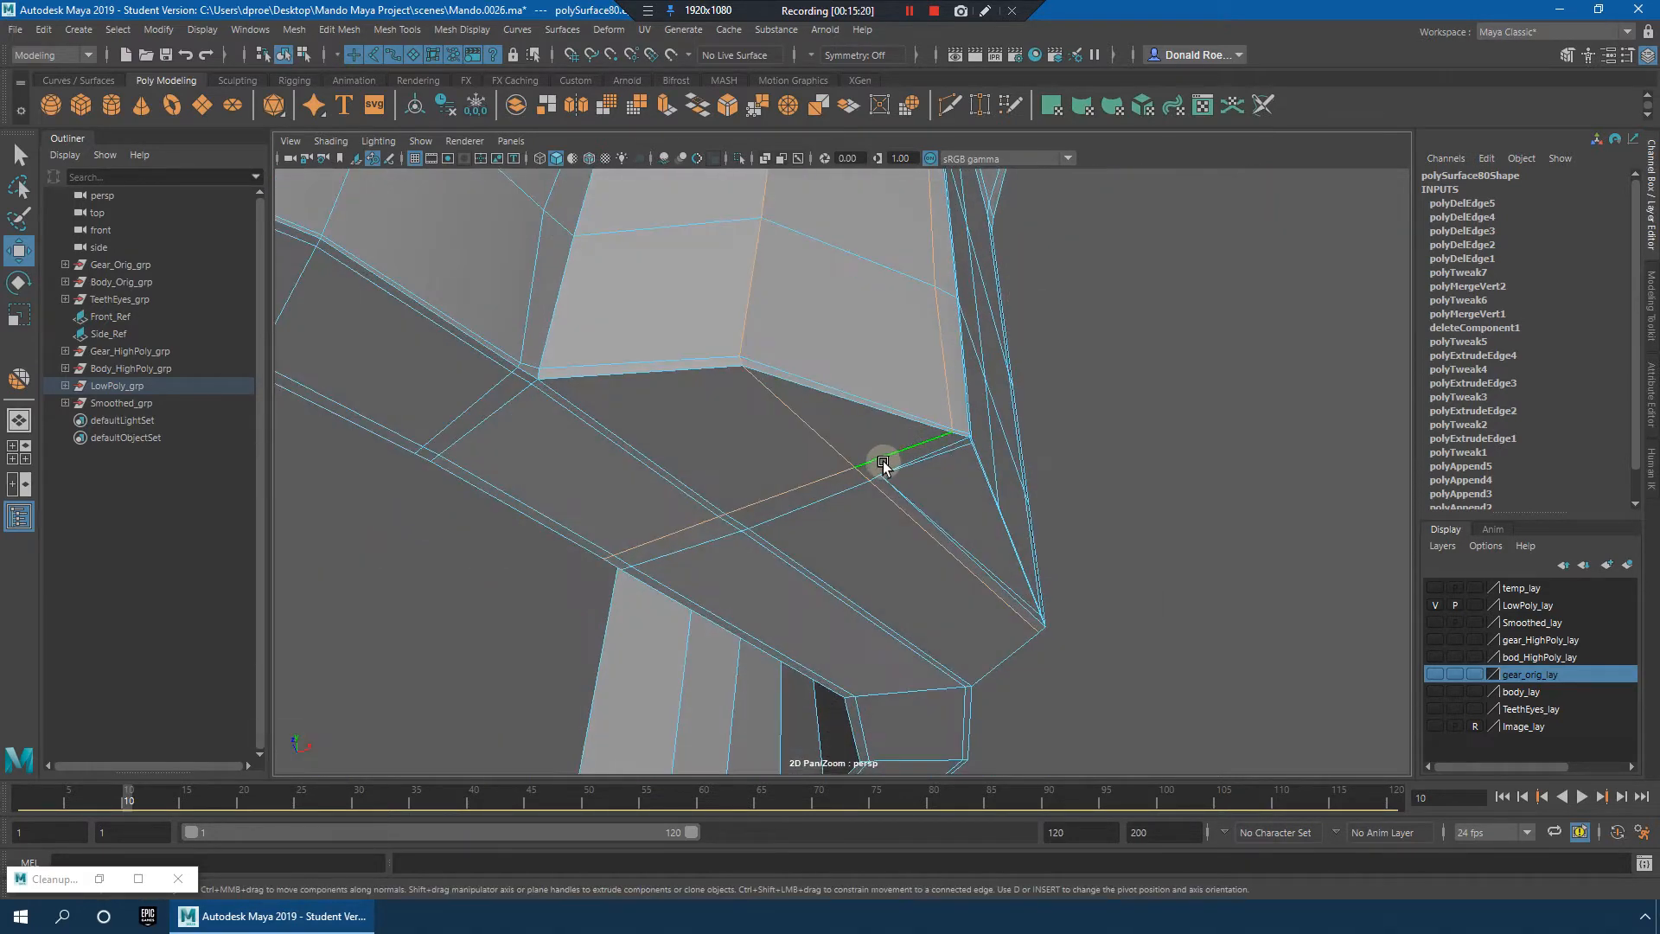
Step: Delete the selected supporting edge loops that wrap around the helmet's lower rim beneath the side panel
alt+drag(883, 462, 869, 430)
scroll(1093, 418, down, 4)
scroll(1041, 437, up, 4)
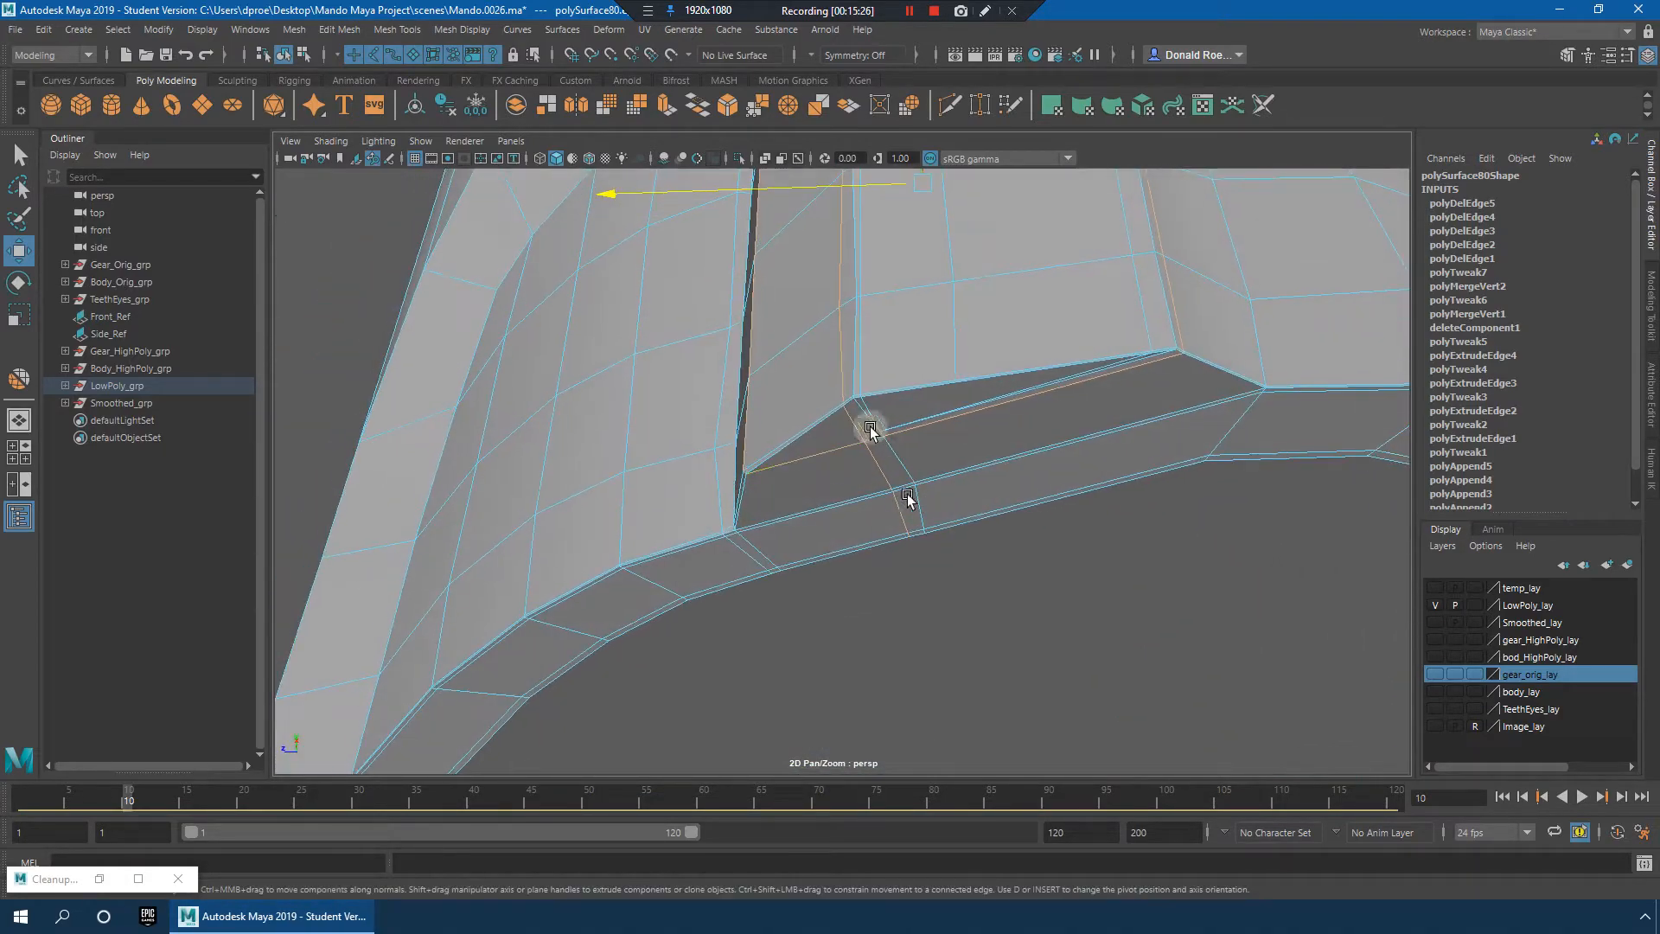
right_drag(859, 375, 805, 377)
alt+drag(962, 422, 919, 474)
right_drag(919, 474, 956, 437)
click(935, 542)
mouse_move(956, 437)
alt+mouse_down()
mouse_move(972, 445)
mouse_move(936, 432)
alt+mouse_up()
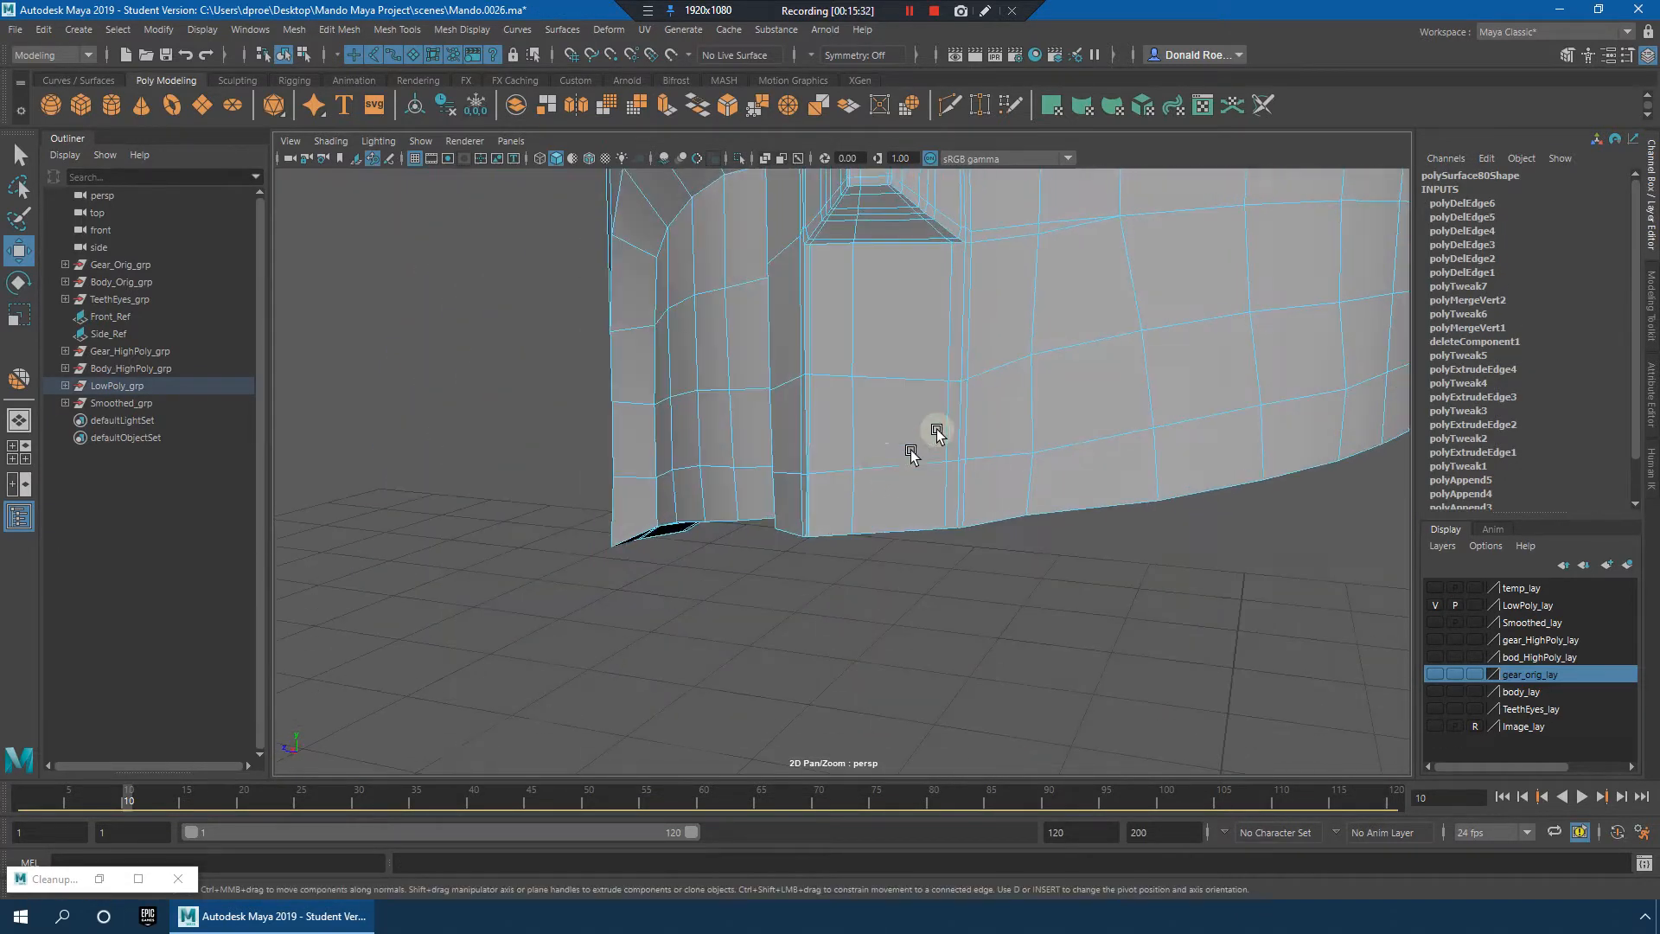
Step: Select two supporting edge loops around the end of the raised ear piece and delete them
alt+middle_drag(936, 433, 922, 515)
scroll(924, 513, up, 4)
alt+drag(926, 511, 613, 482)
scroll(605, 480, up, 4)
double_click(391, 399)
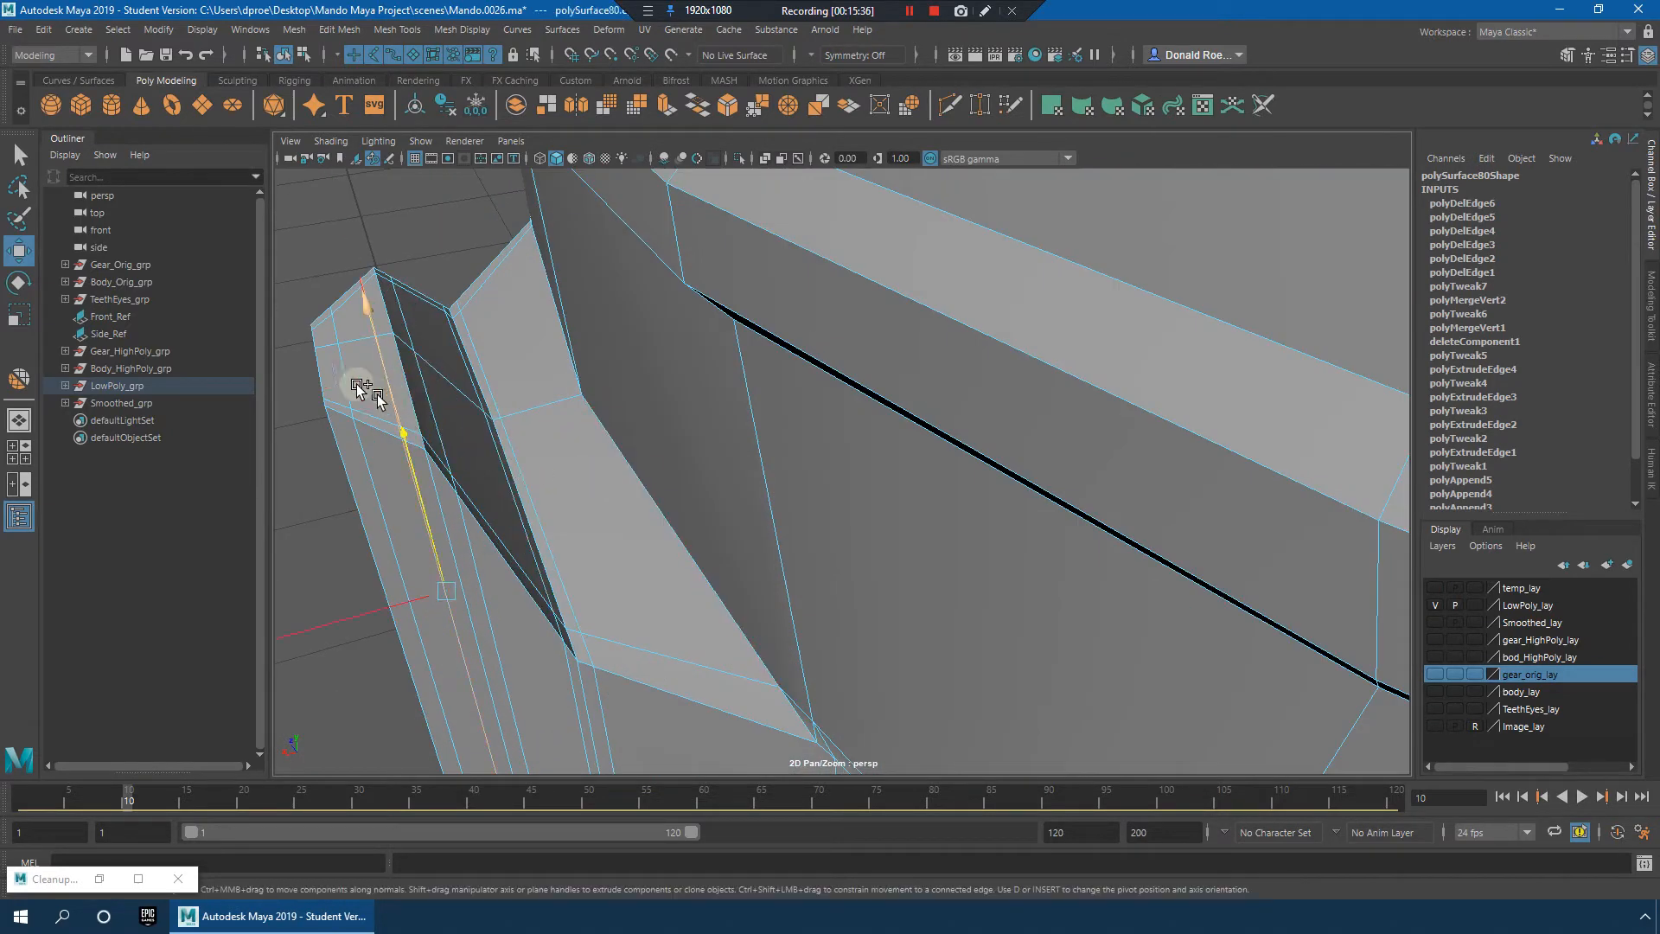
shift+double_click(347, 373)
shift+right_drag(415, 326, 375, 347)
Step: Delete the supporting edge loops along the raised ear piece's inner side and its adjoining ledge
alt+drag(457, 394, 526, 402)
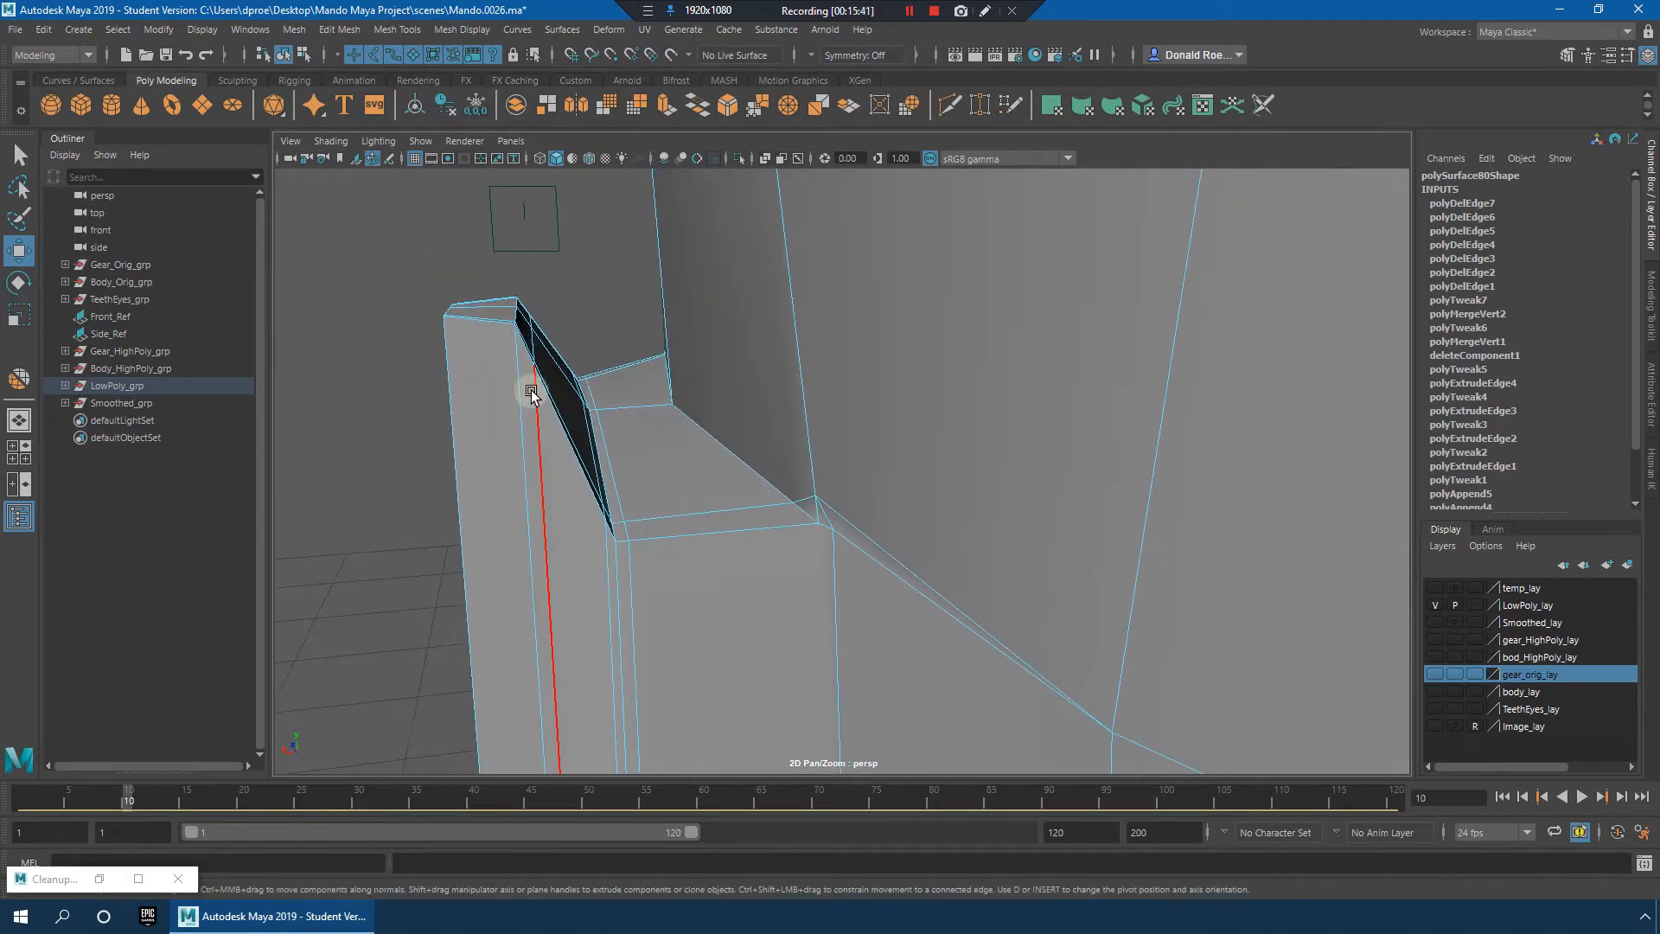
shift+right_drag(586, 329, 567, 365)
alt+drag(570, 369, 580, 409)
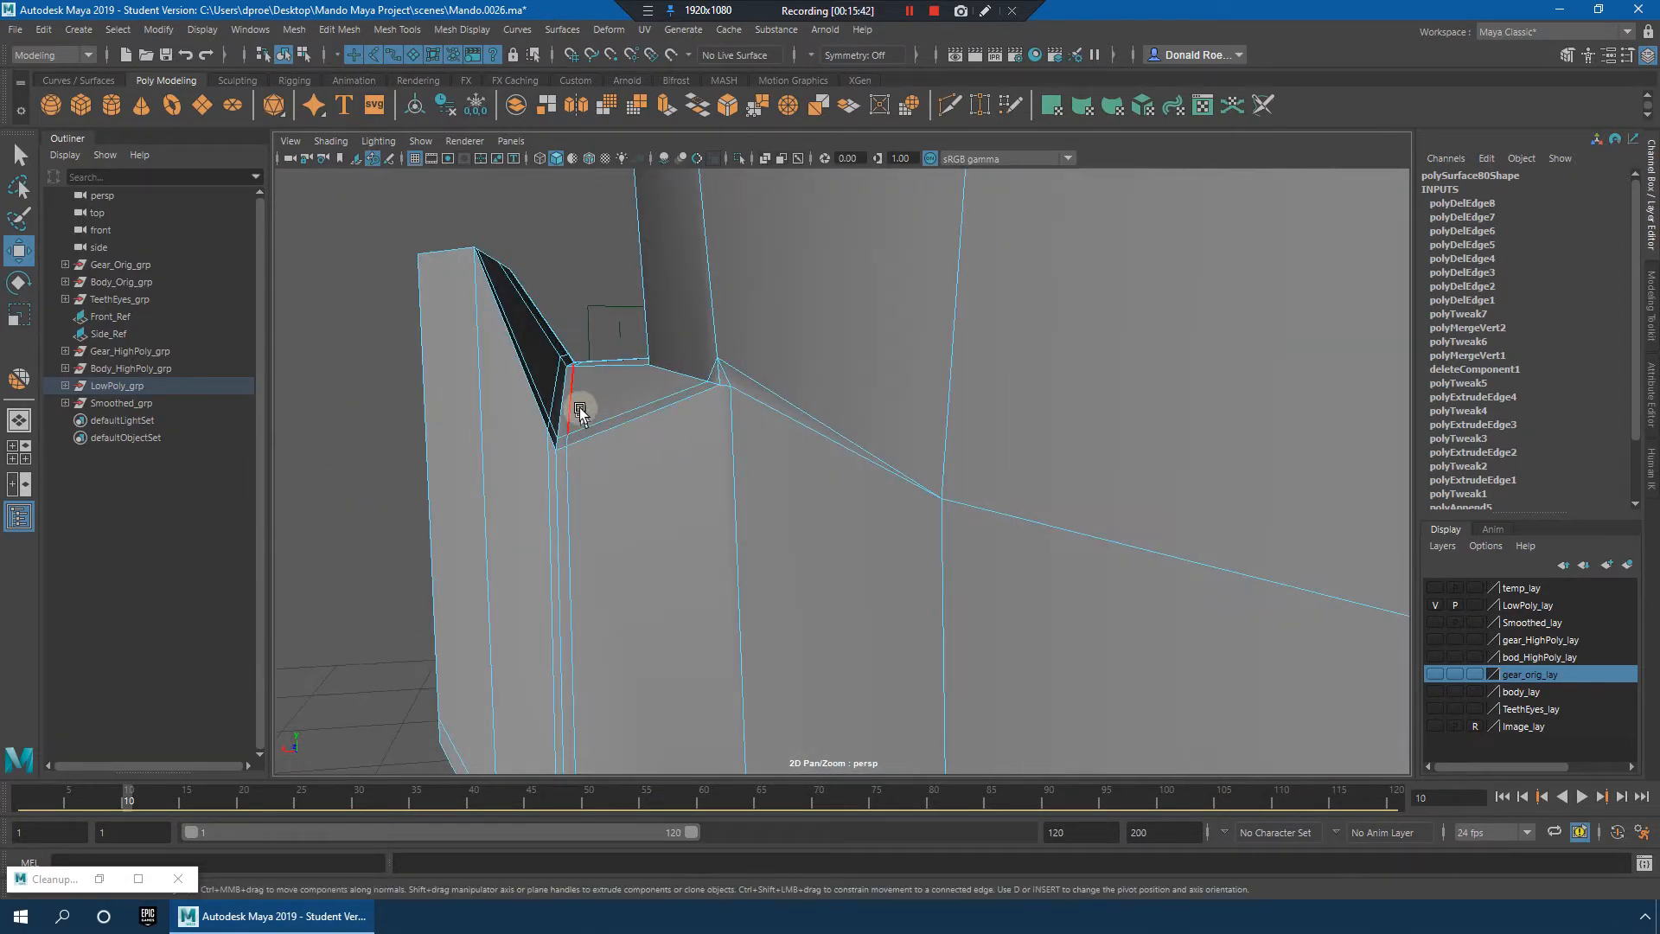
shift+right_drag(569, 406, 582, 374)
Step: Switch to vertex selection and merge the closely spaced vertices at the cheek recess's upper rear corner
alt+drag(582, 375, 812, 436)
scroll(986, 425, down, 5)
scroll(813, 436, up, 10)
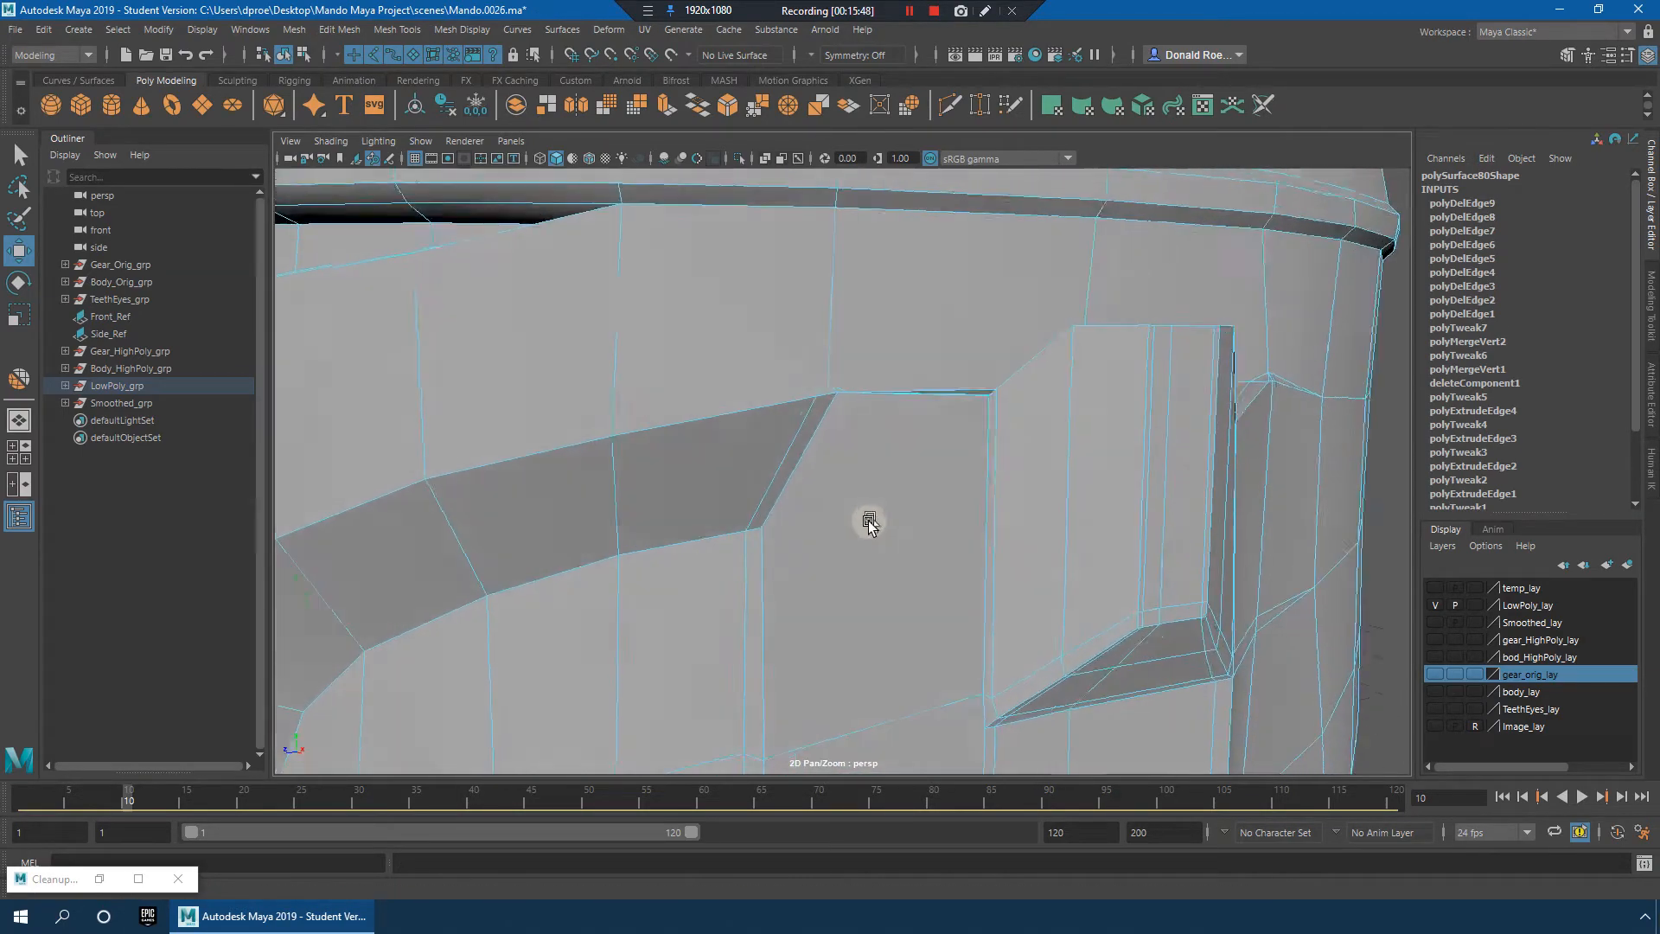
scroll(841, 562, up, 4)
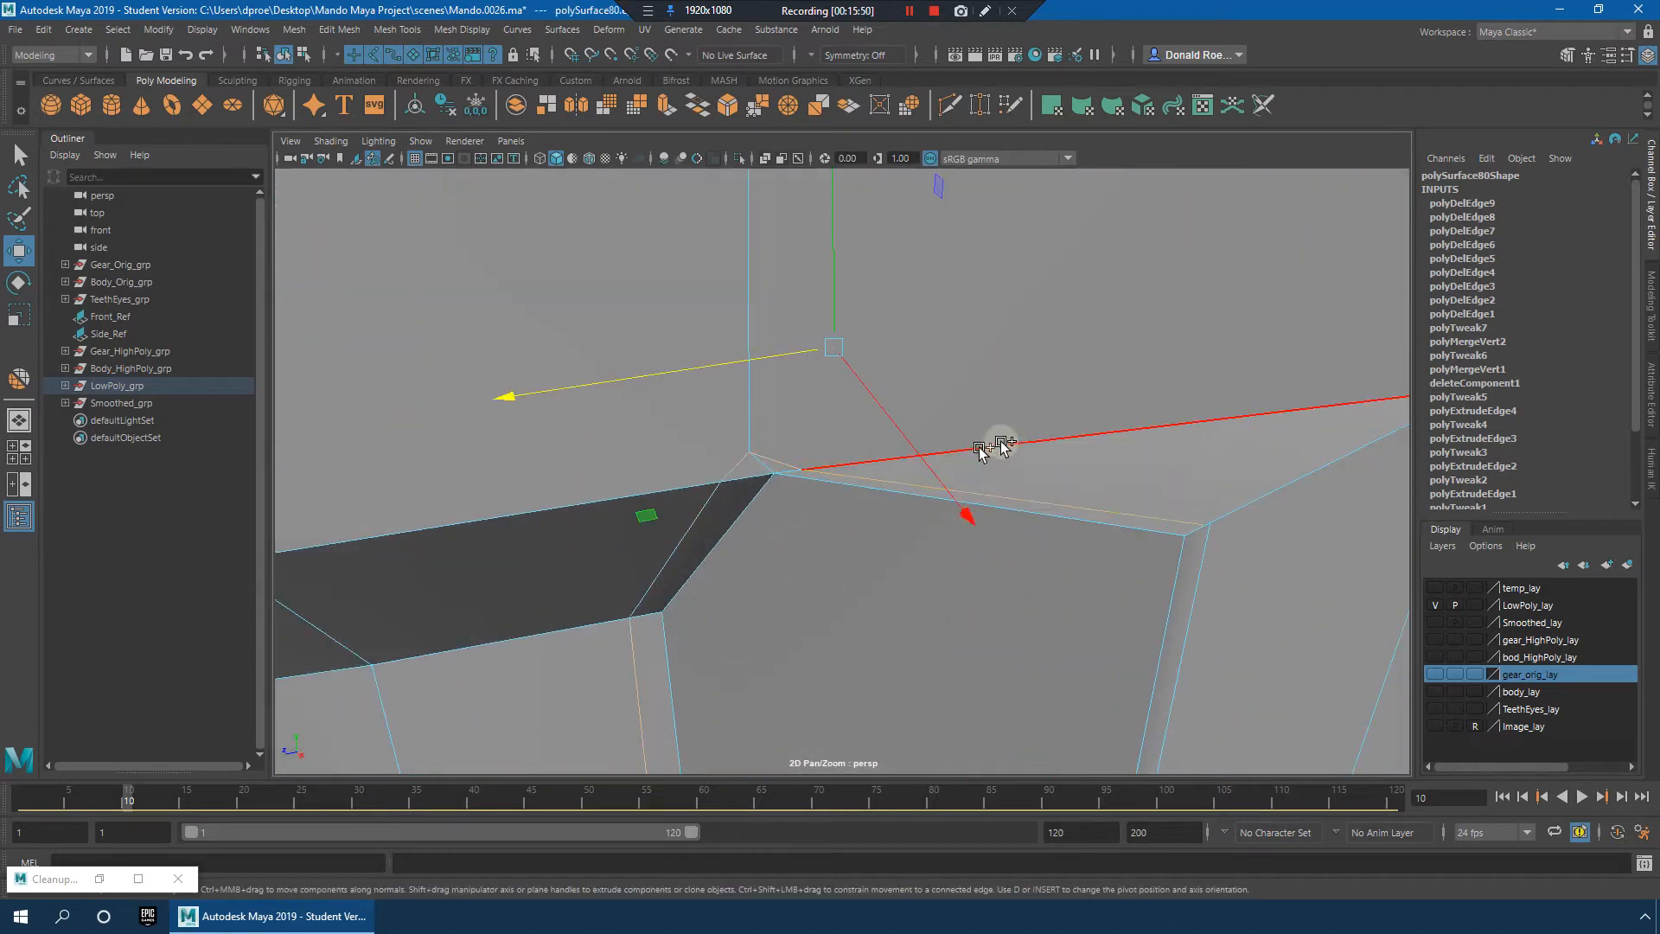
right_drag(760, 450, 761, 406)
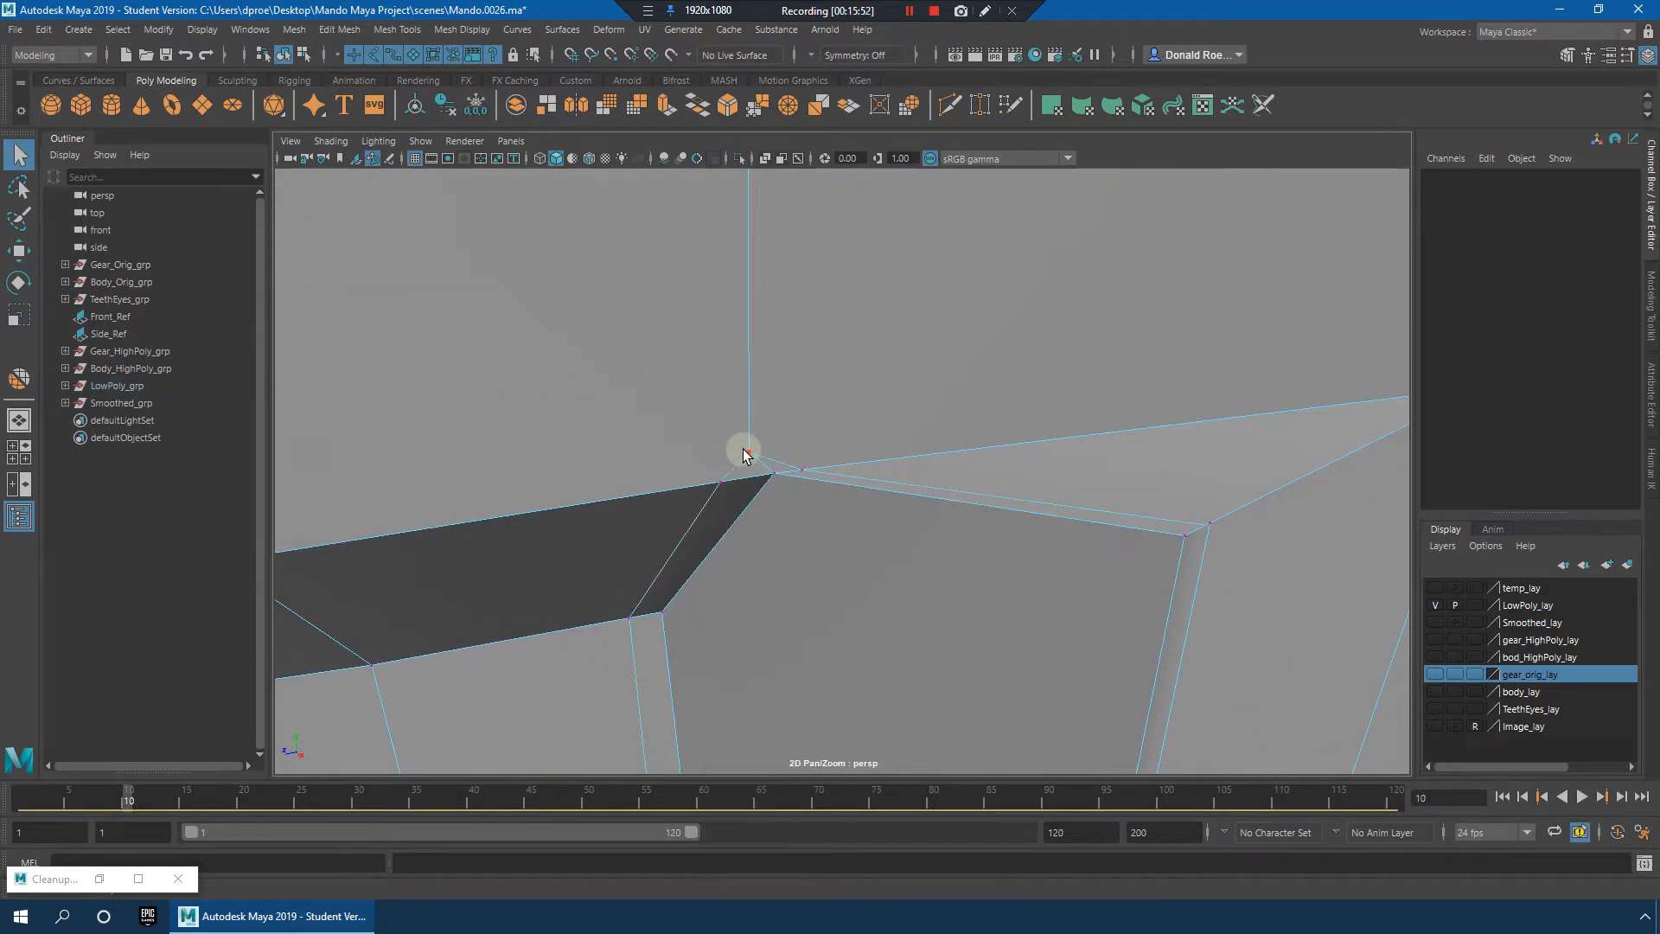
click(768, 470)
key(w)
scroll(764, 450, down, 3)
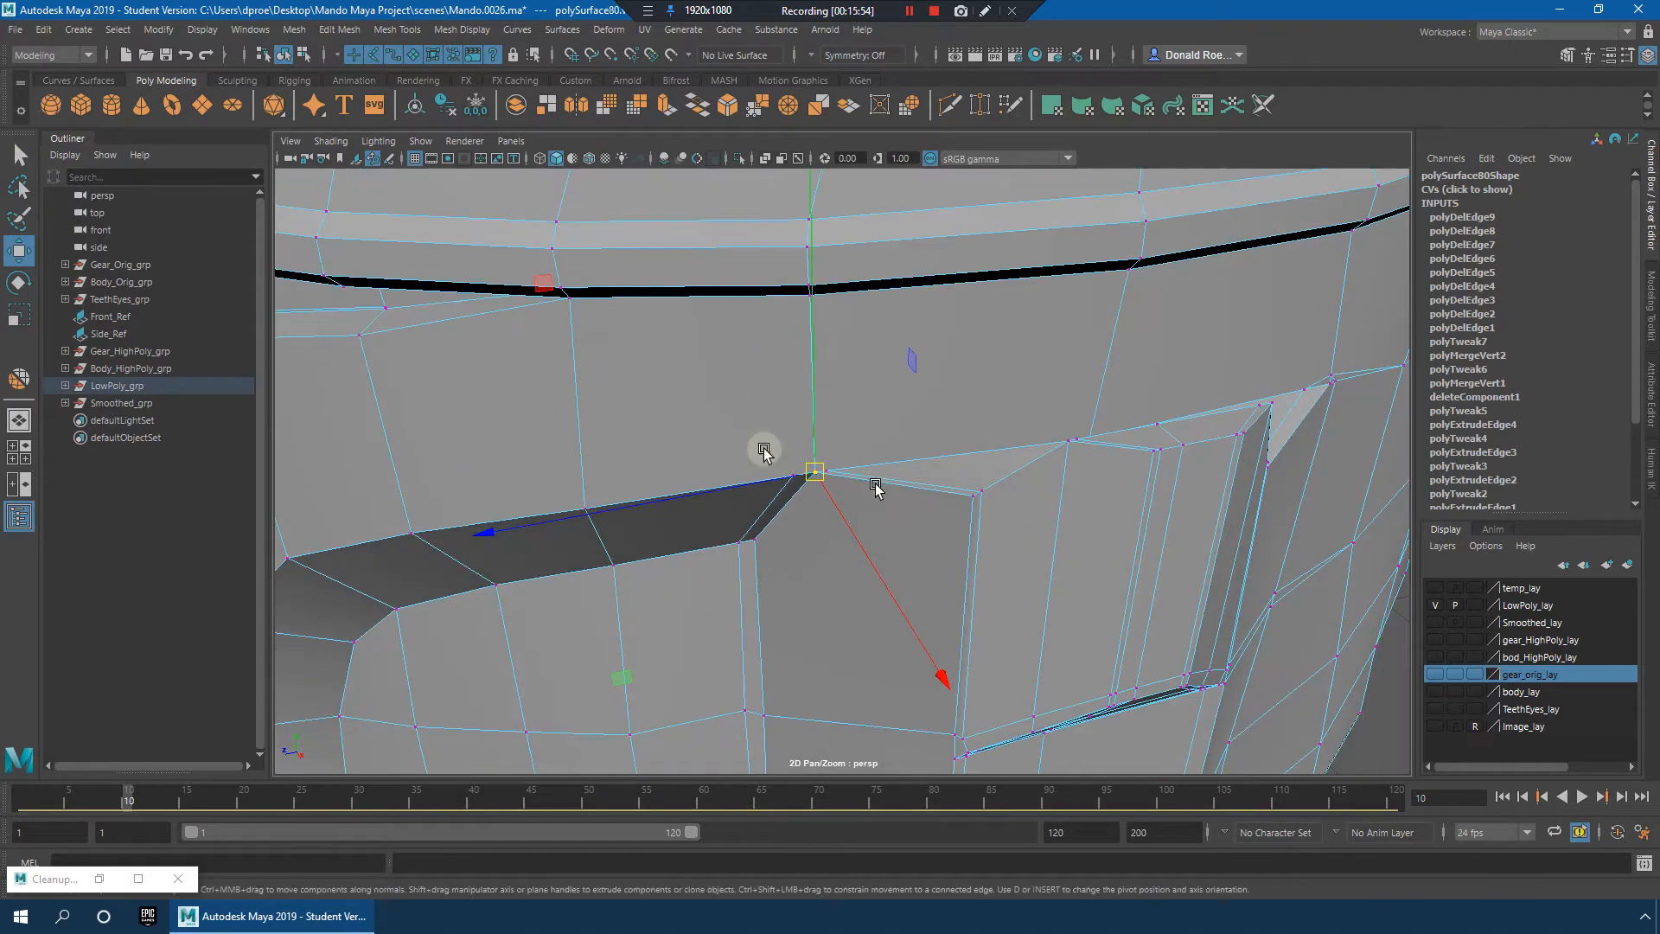
shift+right_drag(858, 517, 901, 394)
Step: Delete the leftover edge by the merged corner and the supporting loop beside the recess's slanted end
scroll(894, 440, up, 5)
click(893, 489)
shift+right_drag(1079, 393, 990, 424)
scroll(1037, 437, down, 5)
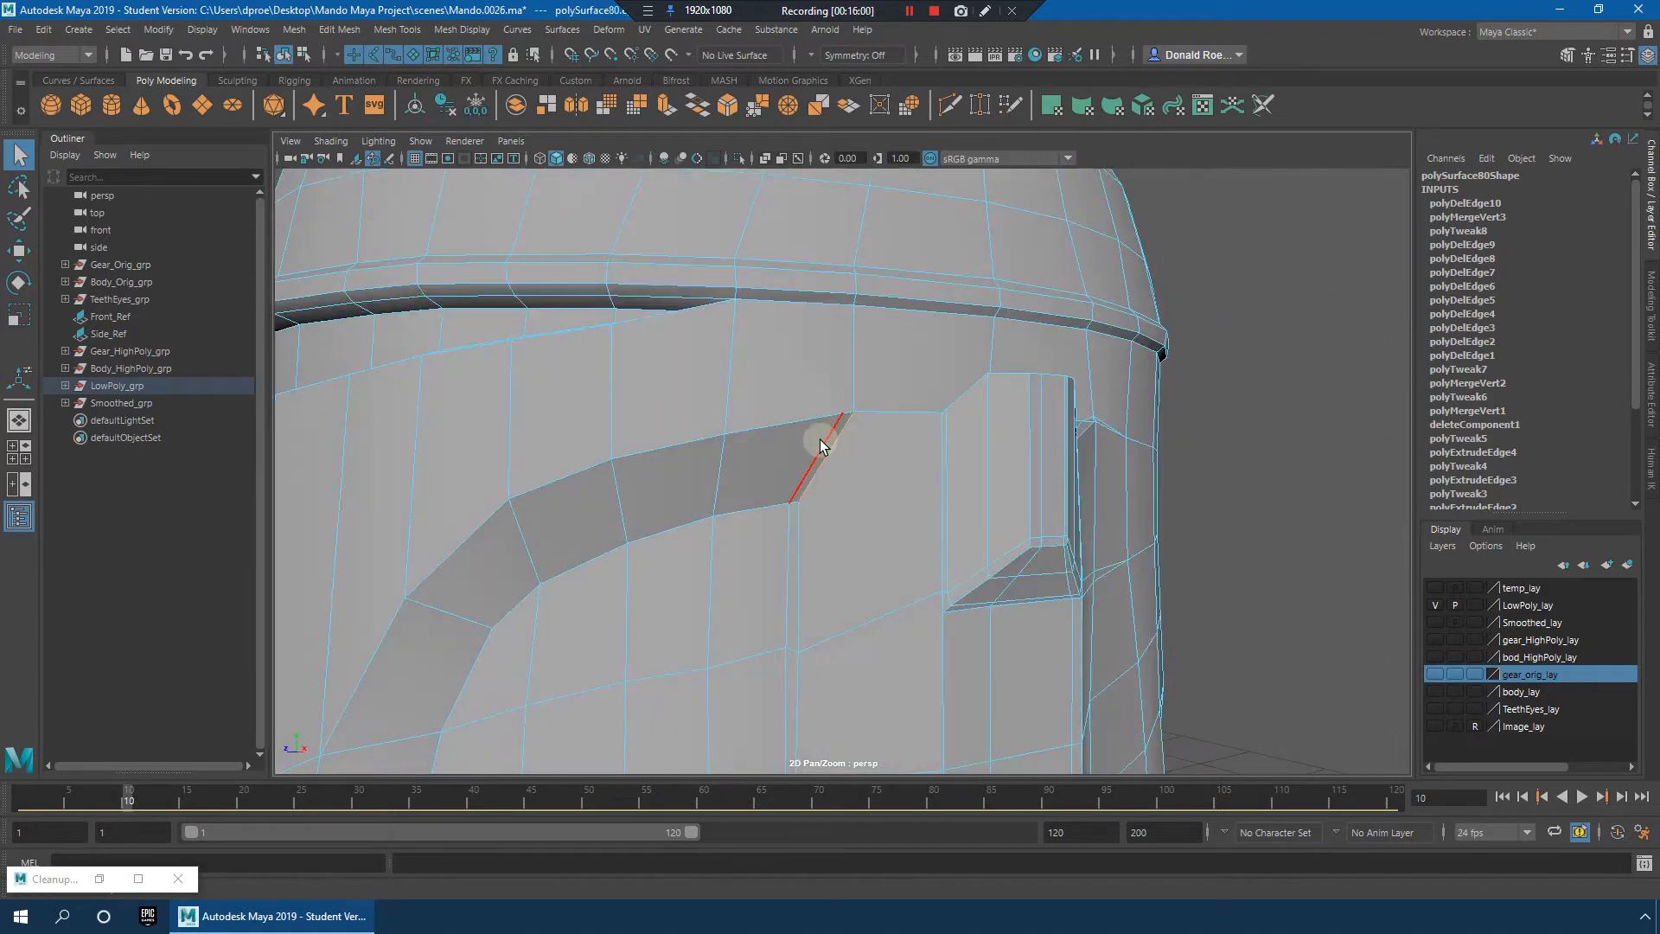
shift+right_drag(913, 365, 896, 417)
Step: Delete three more redundant supporting edge loops on the side of the helmet
alt+drag(937, 459, 835, 475)
shift+right_drag(830, 415, 760, 440)
alt+drag(761, 440, 879, 481)
shift+right_drag(879, 476, 841, 491)
alt+drag(841, 490, 875, 530)
shift+right_drag(891, 424, 945, 485)
Step: Select the supporting edge loop near the brow ledge below the dome's rim and delete it
alt+drag(945, 485, 838, 359)
double_click(790, 387)
alt+right_drag(837, 359, 892, 441)
alt+drag(892, 441, 901, 410)
shift+right_drag(1112, 413, 1046, 432)
mouse_move(1114, 449)
alt+mouse_down()
mouse_move(1101, 444)
mouse_move(1118, 470)
alt+mouse_up()
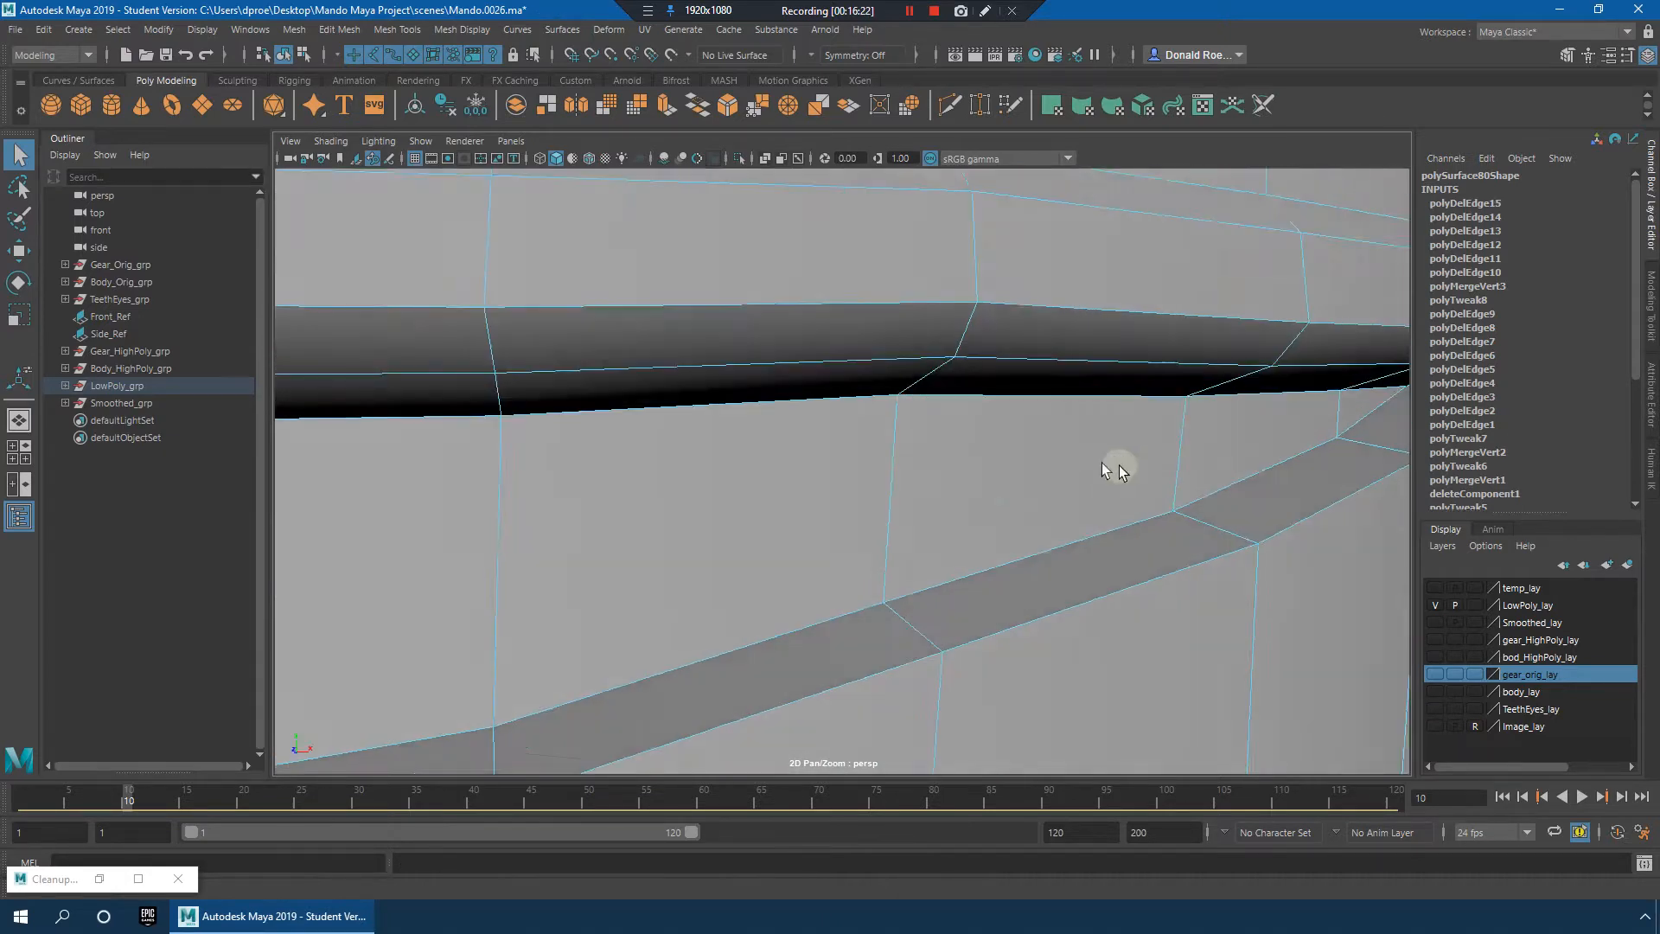
Step: Return the half helmet to object mode with its unsmoothed display
alt+right_drag(1119, 470, 1129, 458)
alt+drag(1129, 458, 1026, 438)
key(1)
right_click(1035, 333)
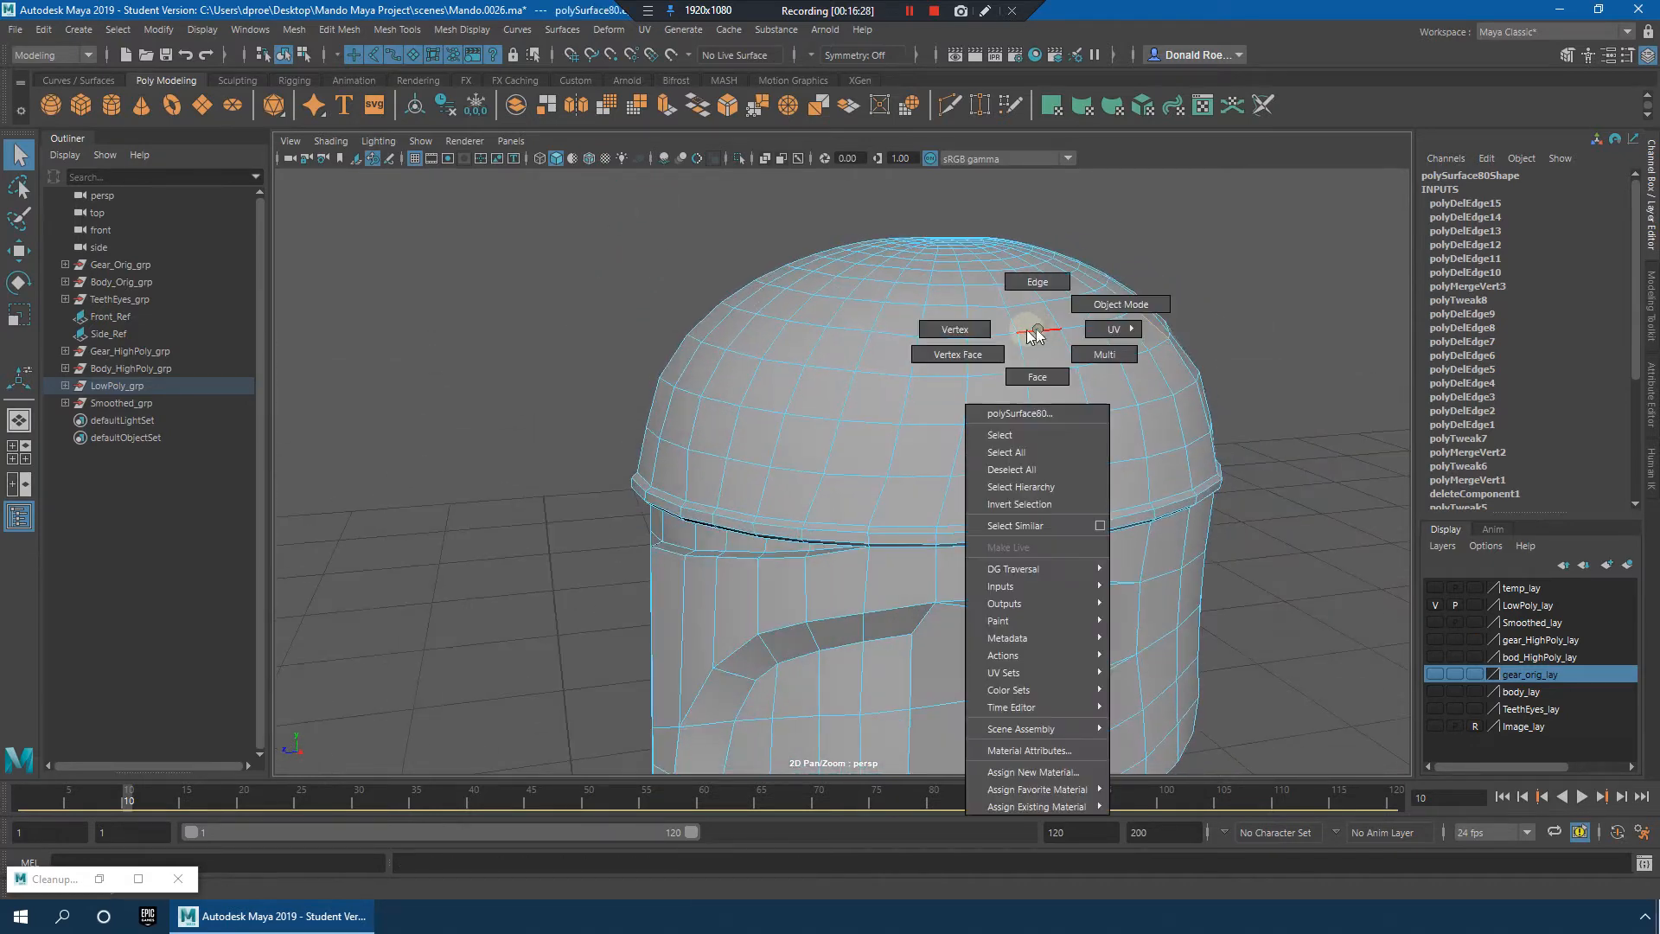
right_drag(1037, 330, 1091, 299)
alt+drag(1059, 405, 1091, 381)
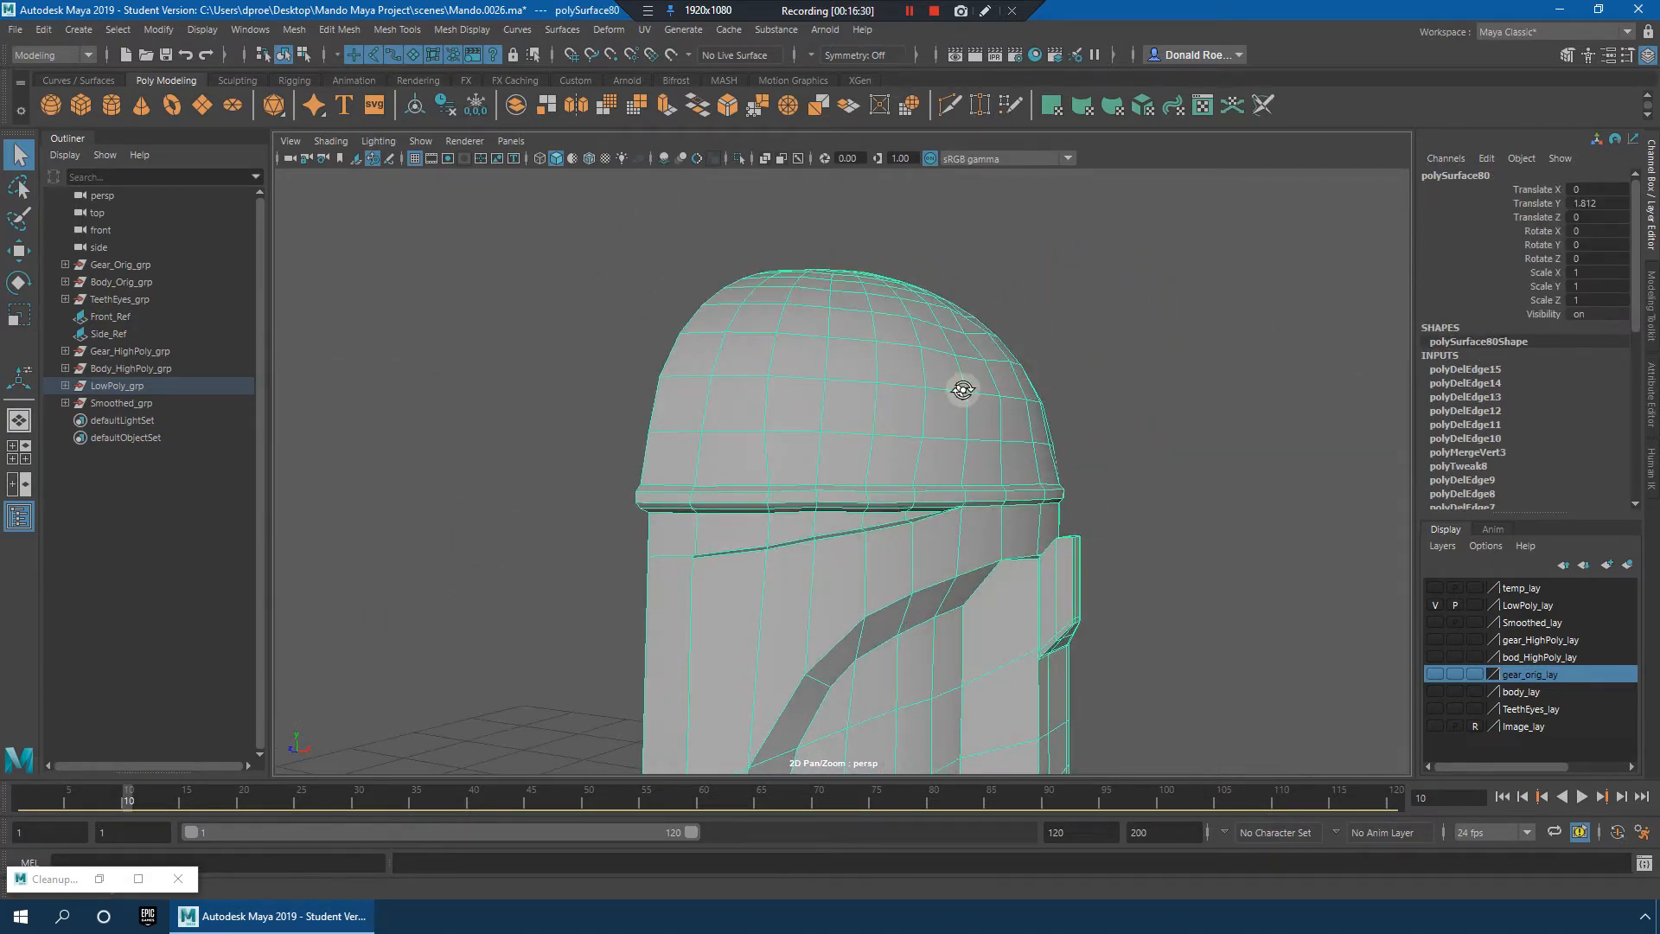
alt+drag(962, 390, 986, 370)
Step: Try the Relax sculpting tool on the helmet
click(339, 29)
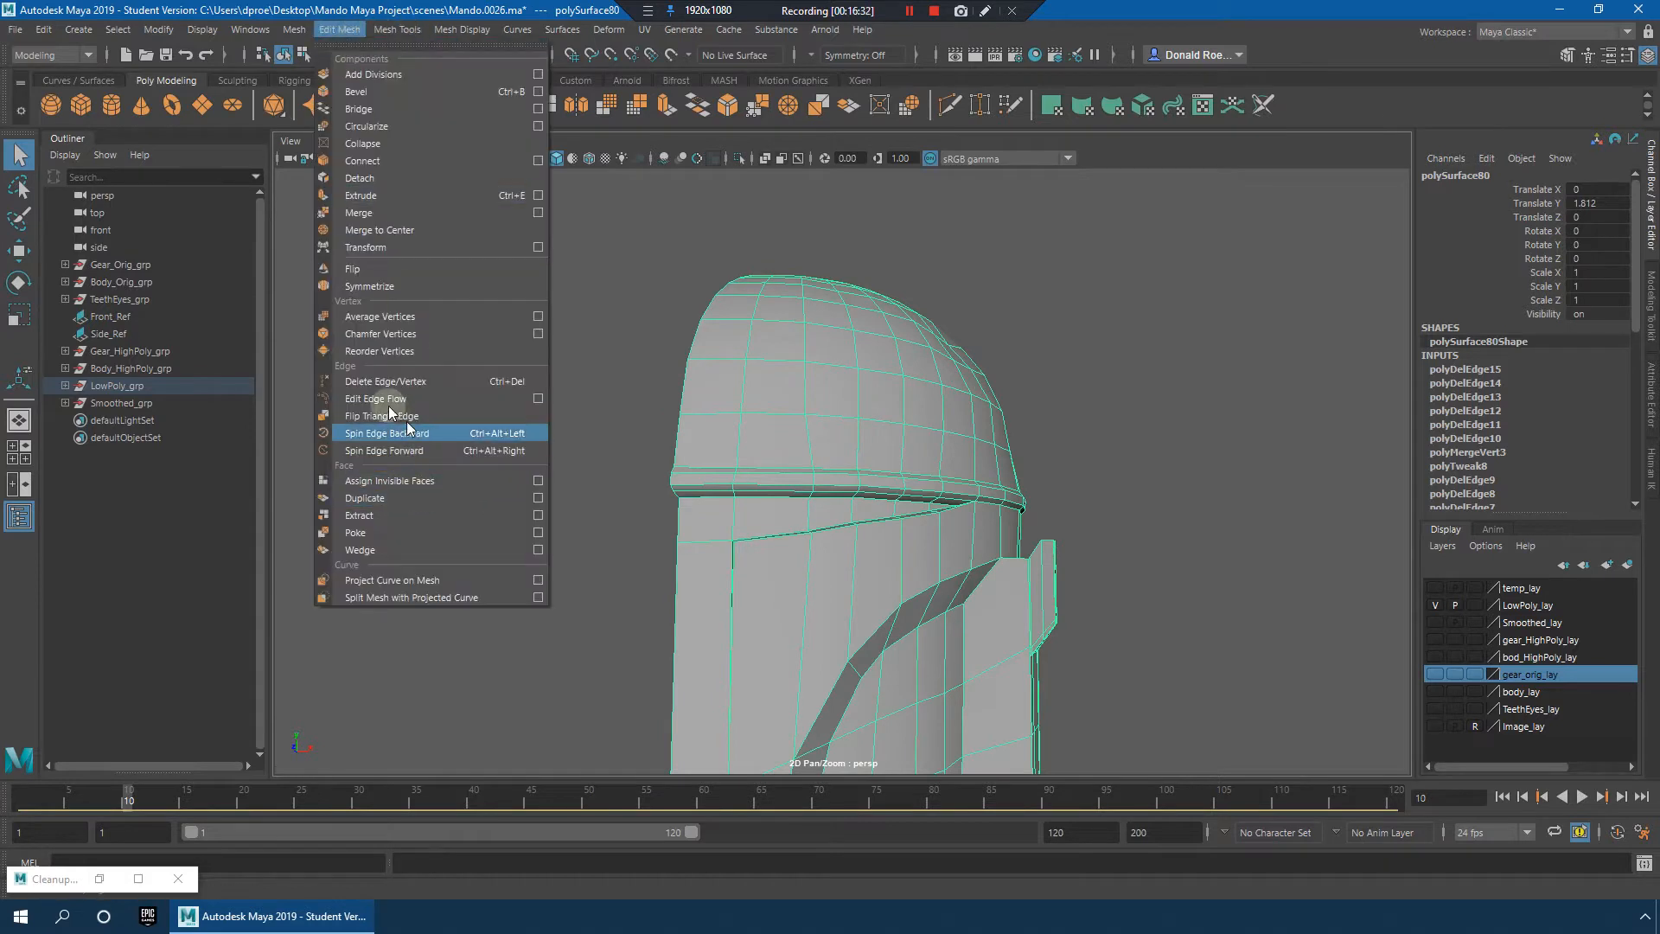
mouse_move(397, 29)
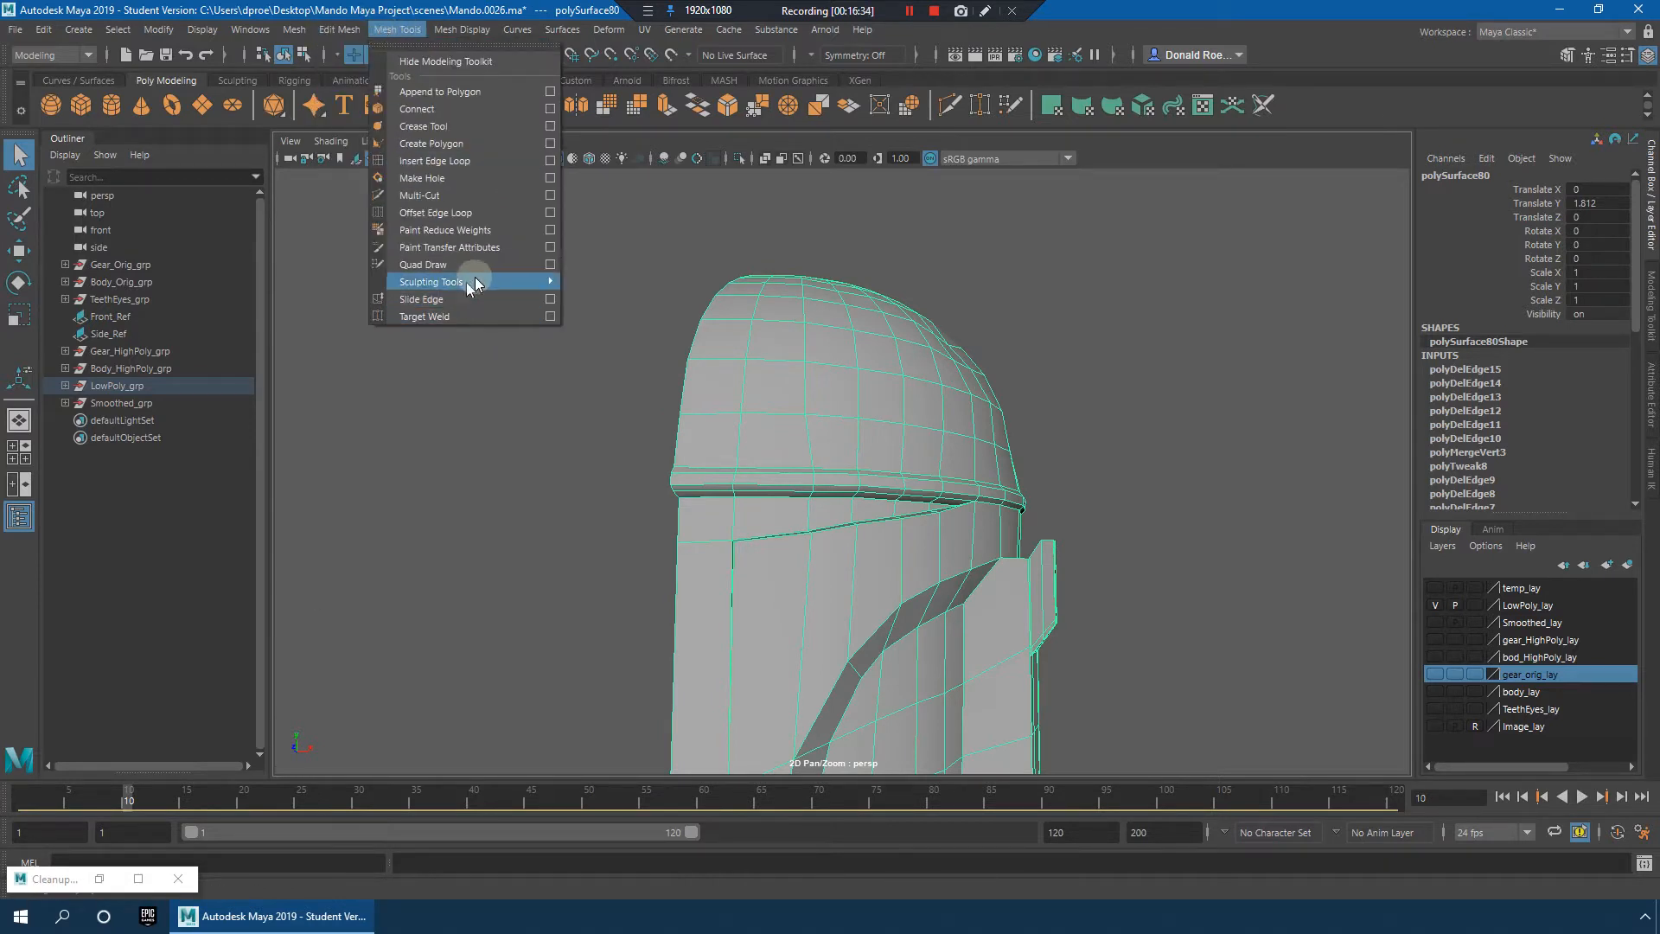
mouse_move(474, 283)
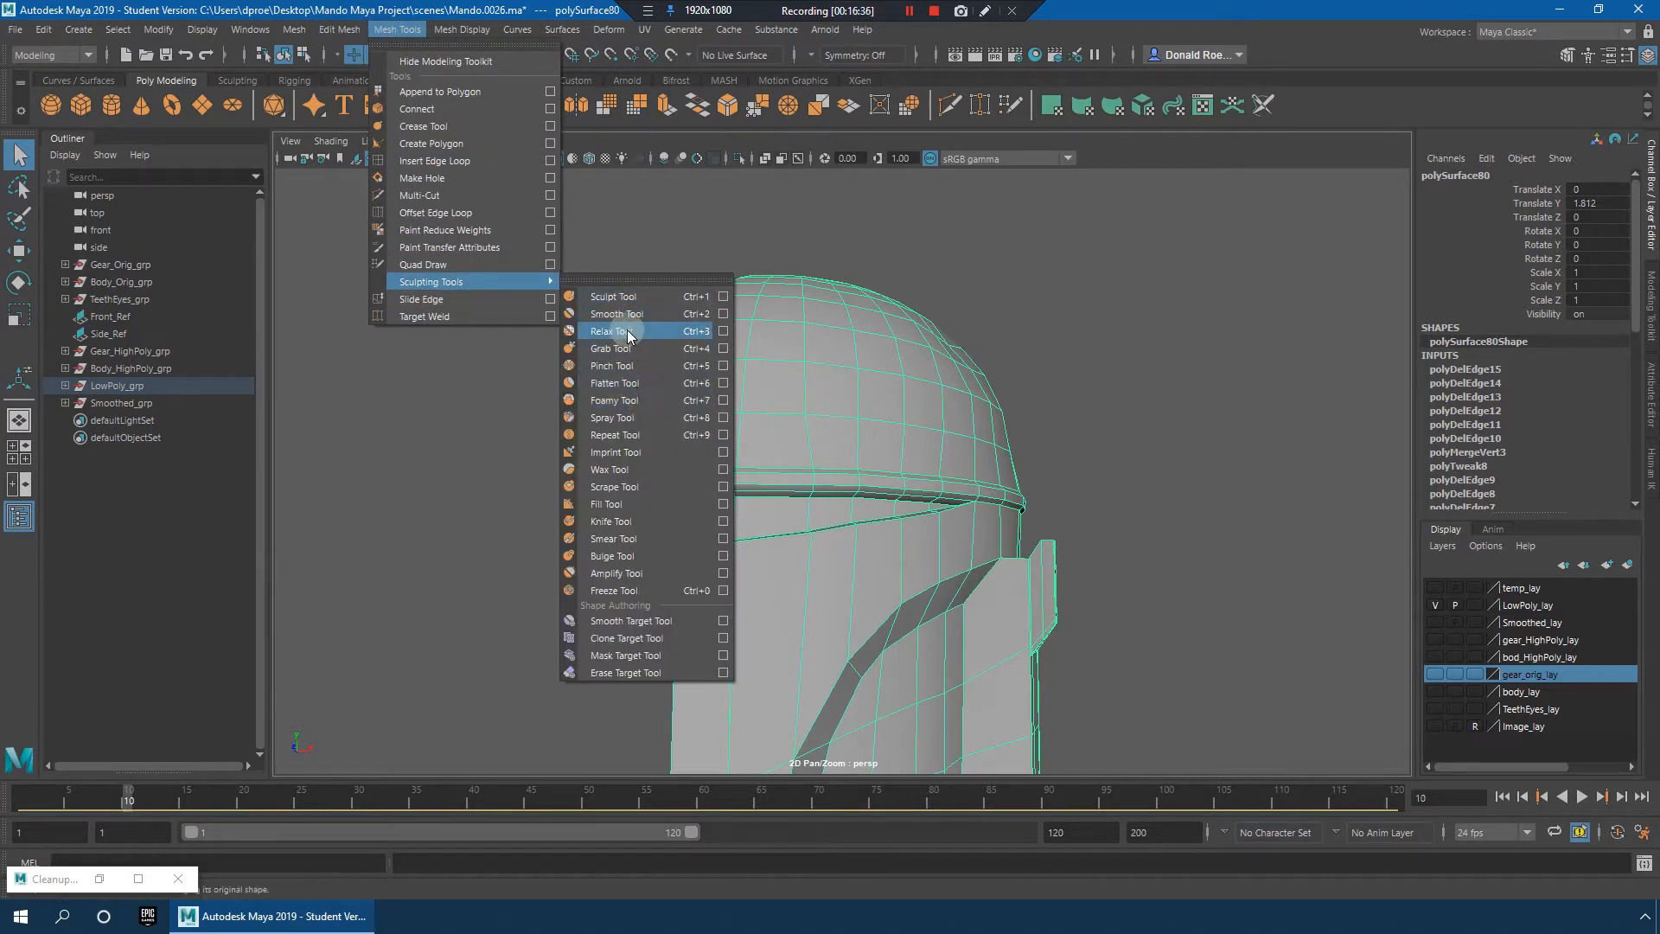
click(625, 330)
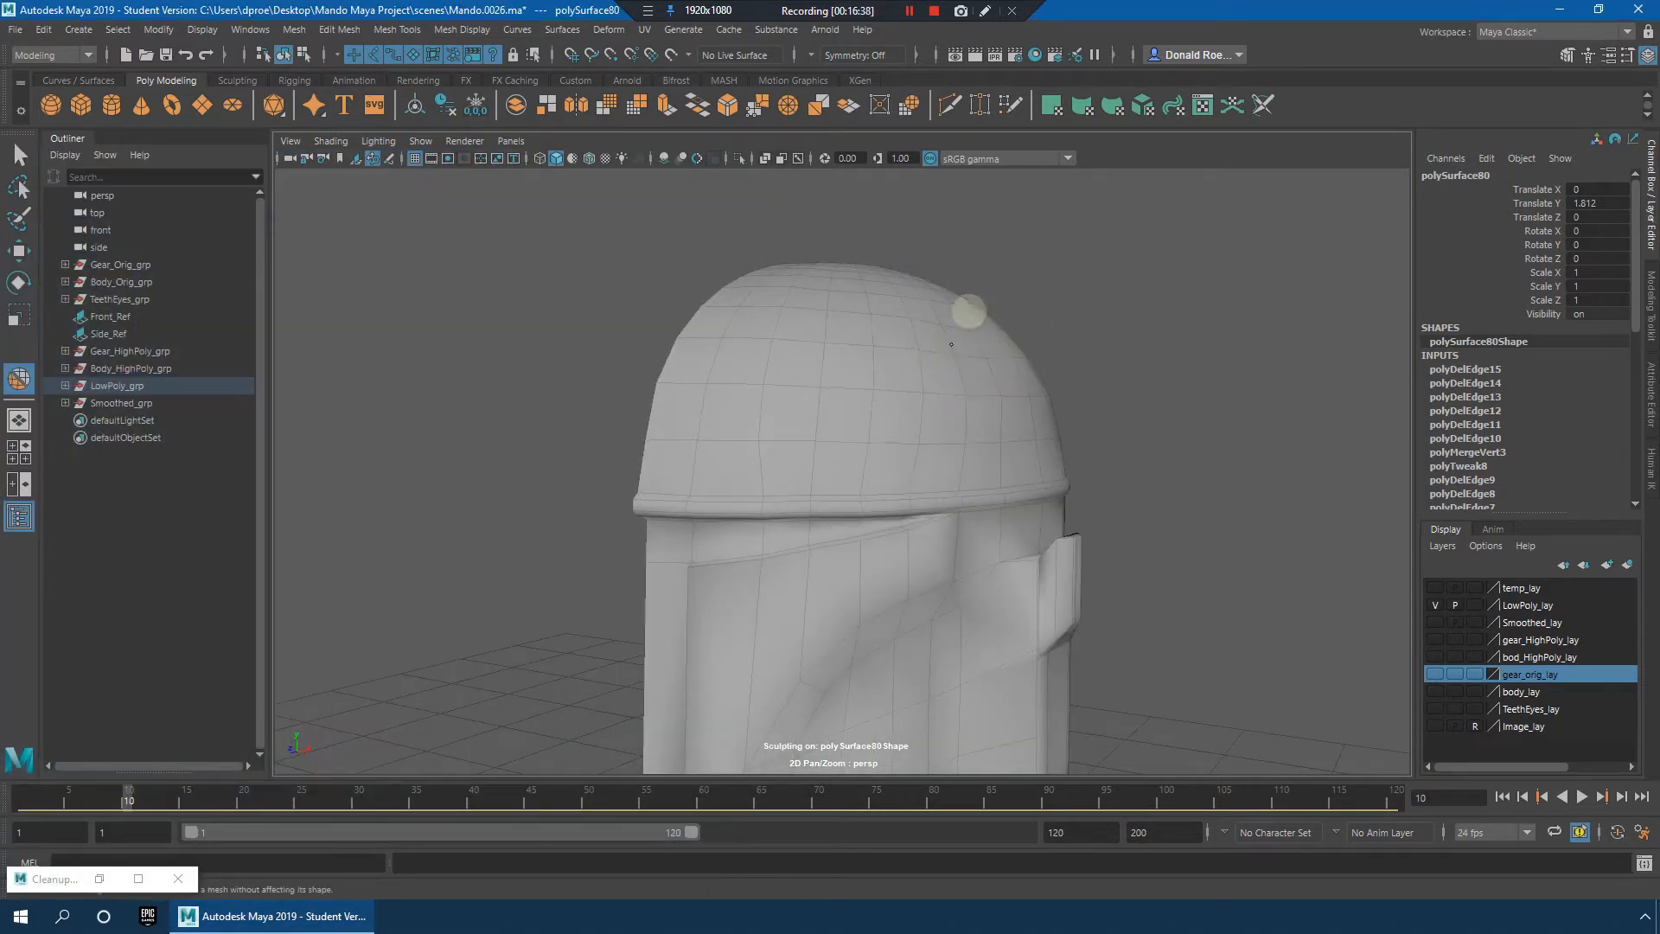
mouse_move(991, 339)
alt+mouse_down()
mouse_move(998, 316)
mouse_move(1067, 337)
mouse_move(1001, 345)
alt+mouse_up()
Step: Switch to the Smooth sculpting tool and work over the helmet's dome
click(399, 30)
mouse_move(526, 285)
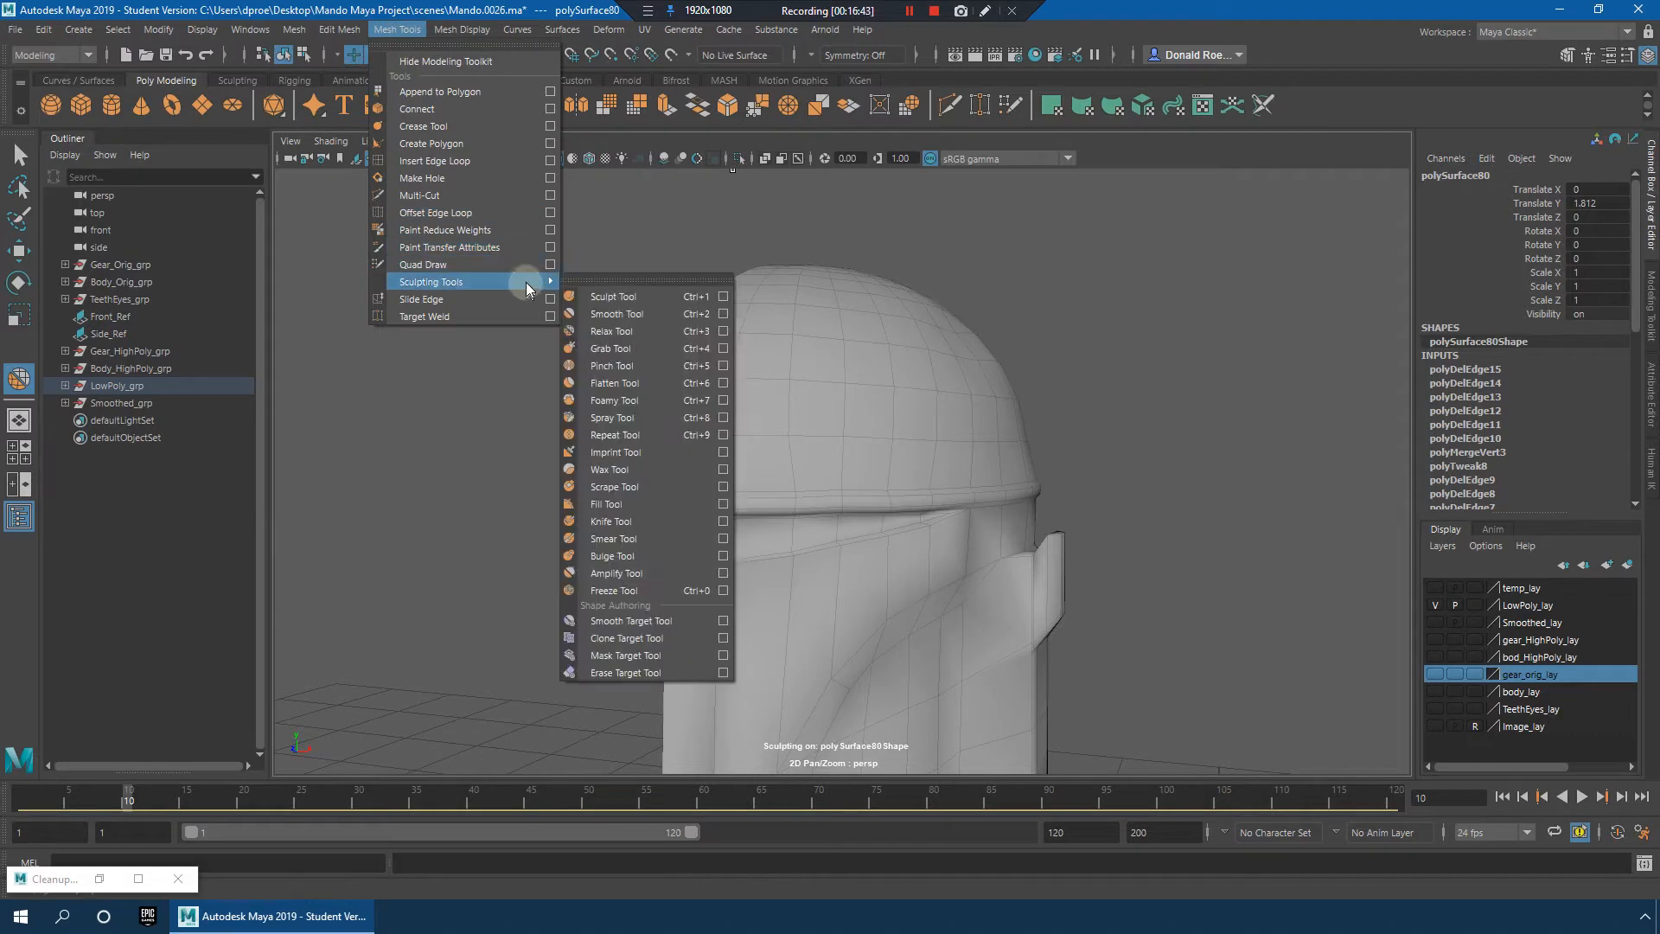
click(613, 314)
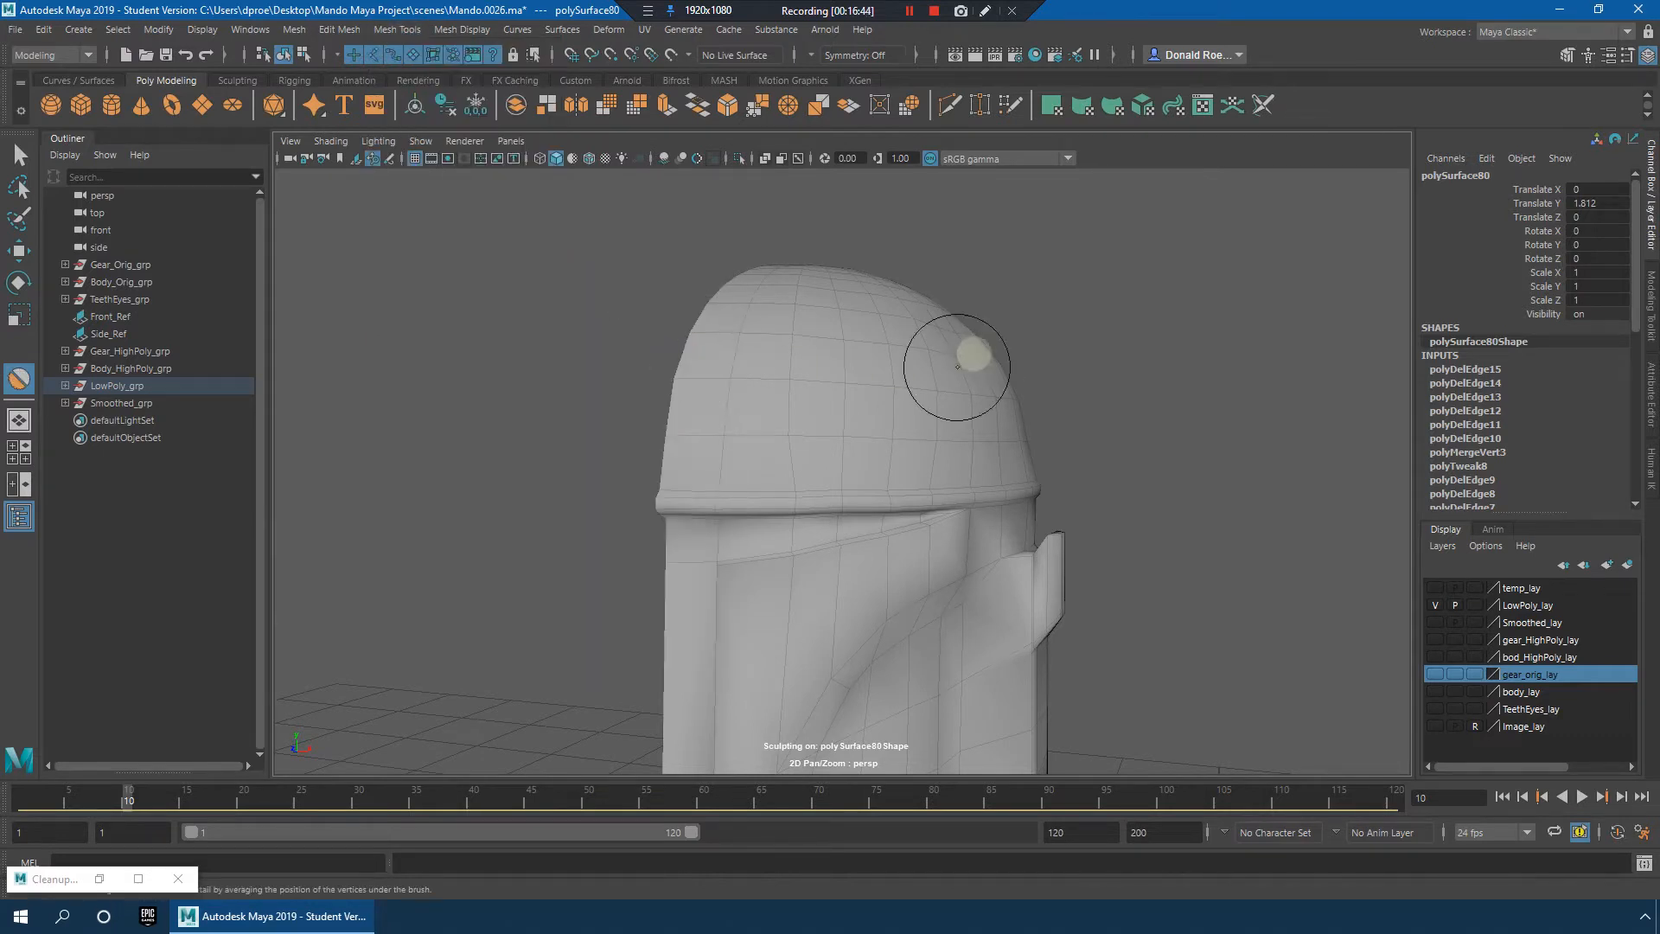
alt+drag(966, 360, 940, 359)
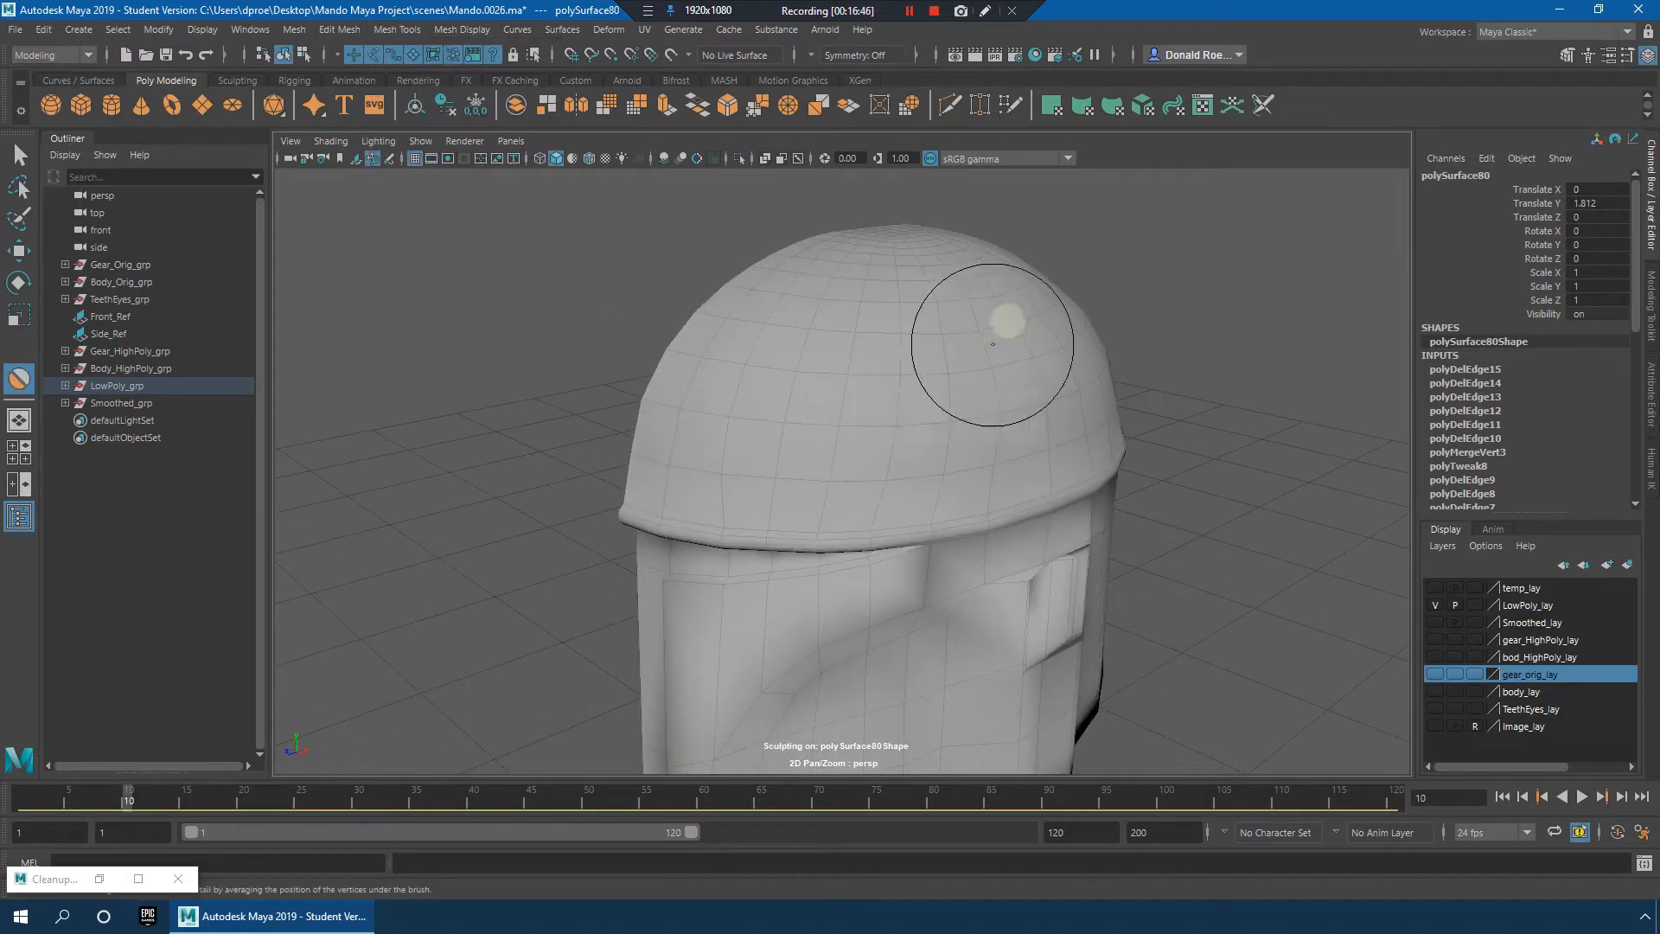
mouse_move(1074, 339)
alt+mouse_down()
mouse_move(889, 326)
mouse_move(1022, 307)
alt+mouse_up()
scroll(864, 324, up, 3)
mouse_move(1044, 295)
alt+mouse_down()
mouse_move(1051, 369)
mouse_move(1112, 475)
mouse_move(1096, 507)
mouse_move(1085, 464)
mouse_move(1208, 365)
alt+mouse_up()
key(q)
Step: Switch to vertex selection and reposition an uneven vertex on the upper part of the dome
alt+right_drag(1049, 441, 1124, 448)
alt+drag(1124, 448, 1050, 450)
right_drag(955, 437, 960, 394)
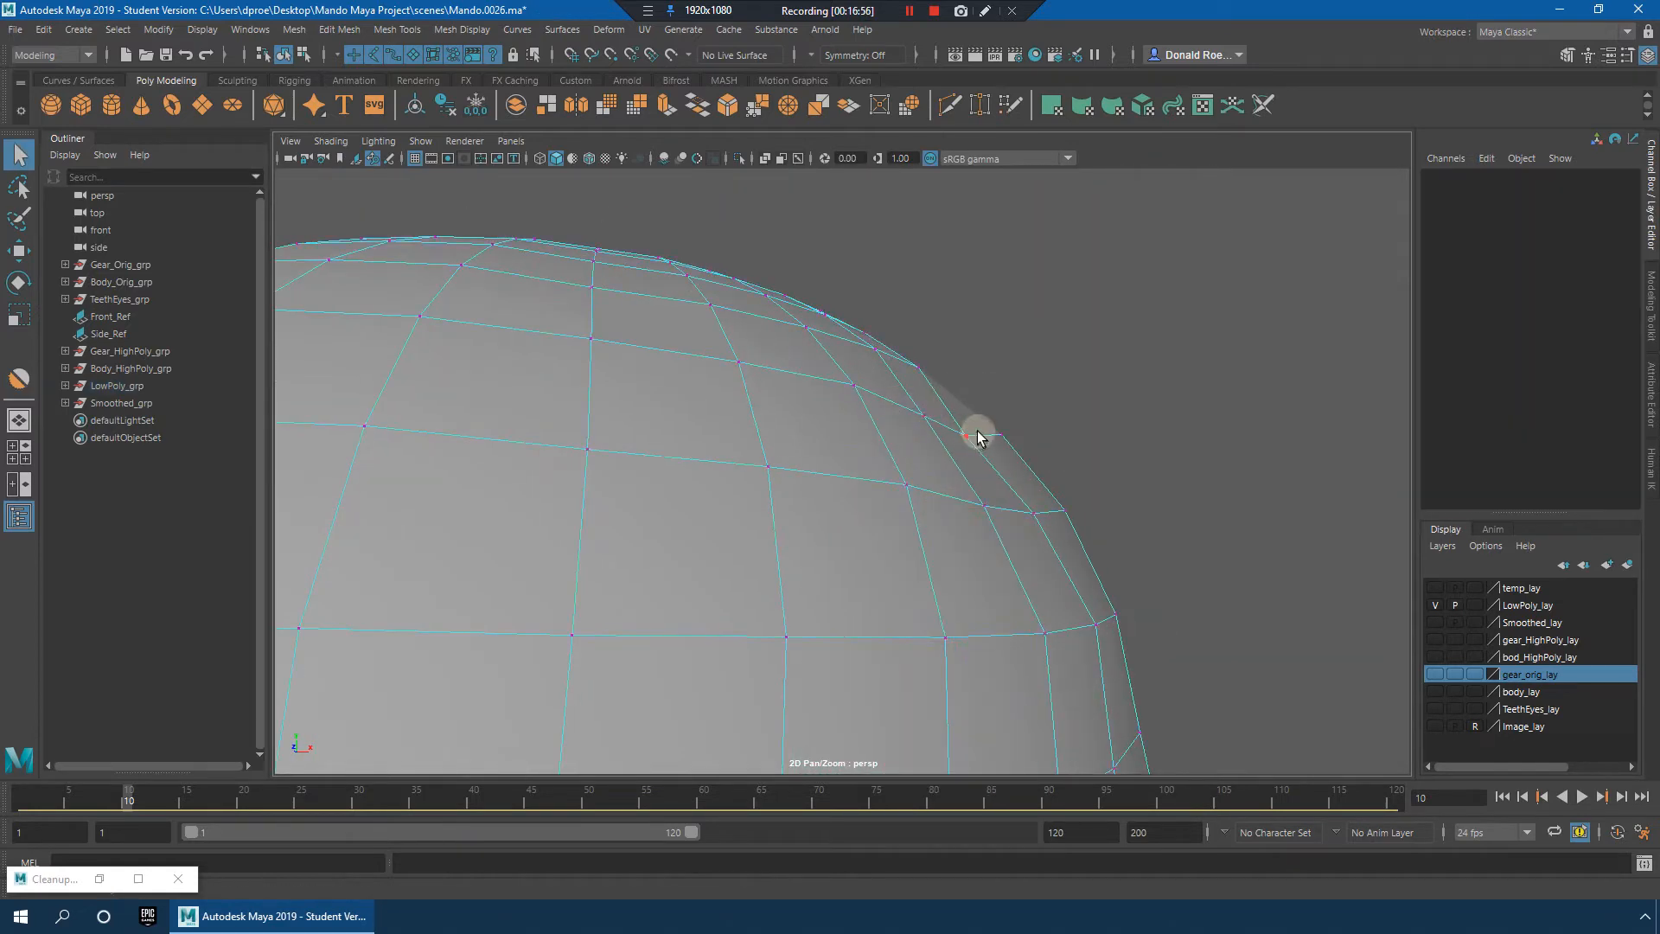
alt+drag(1003, 433, 940, 400)
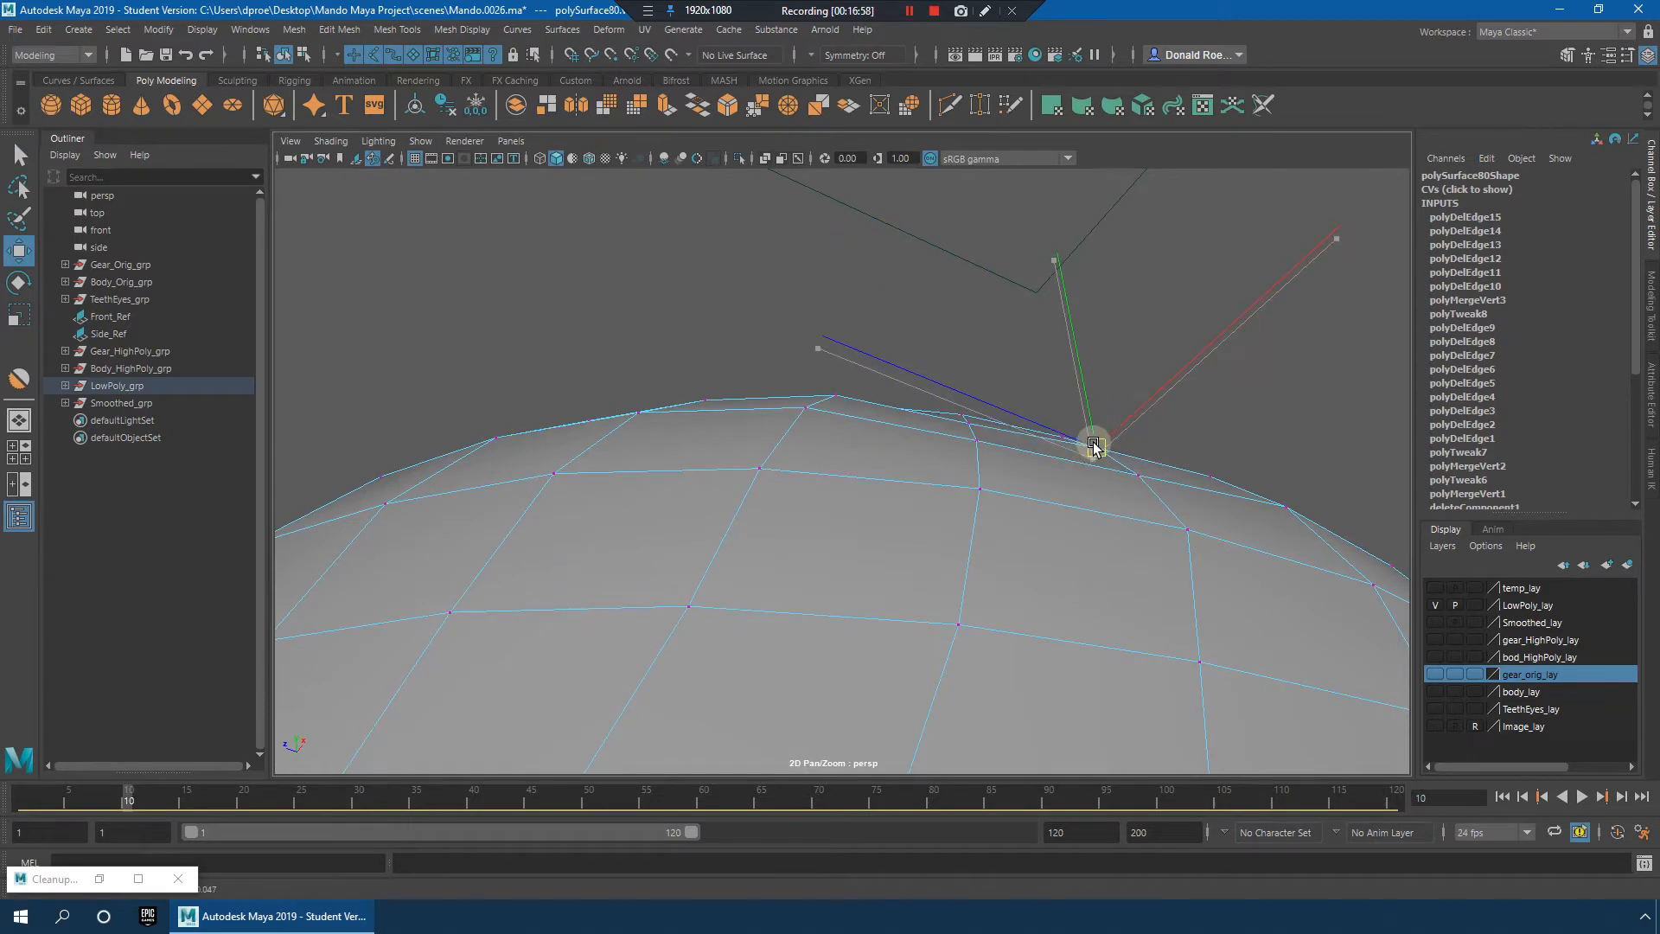
alt+drag(1097, 445, 1112, 481)
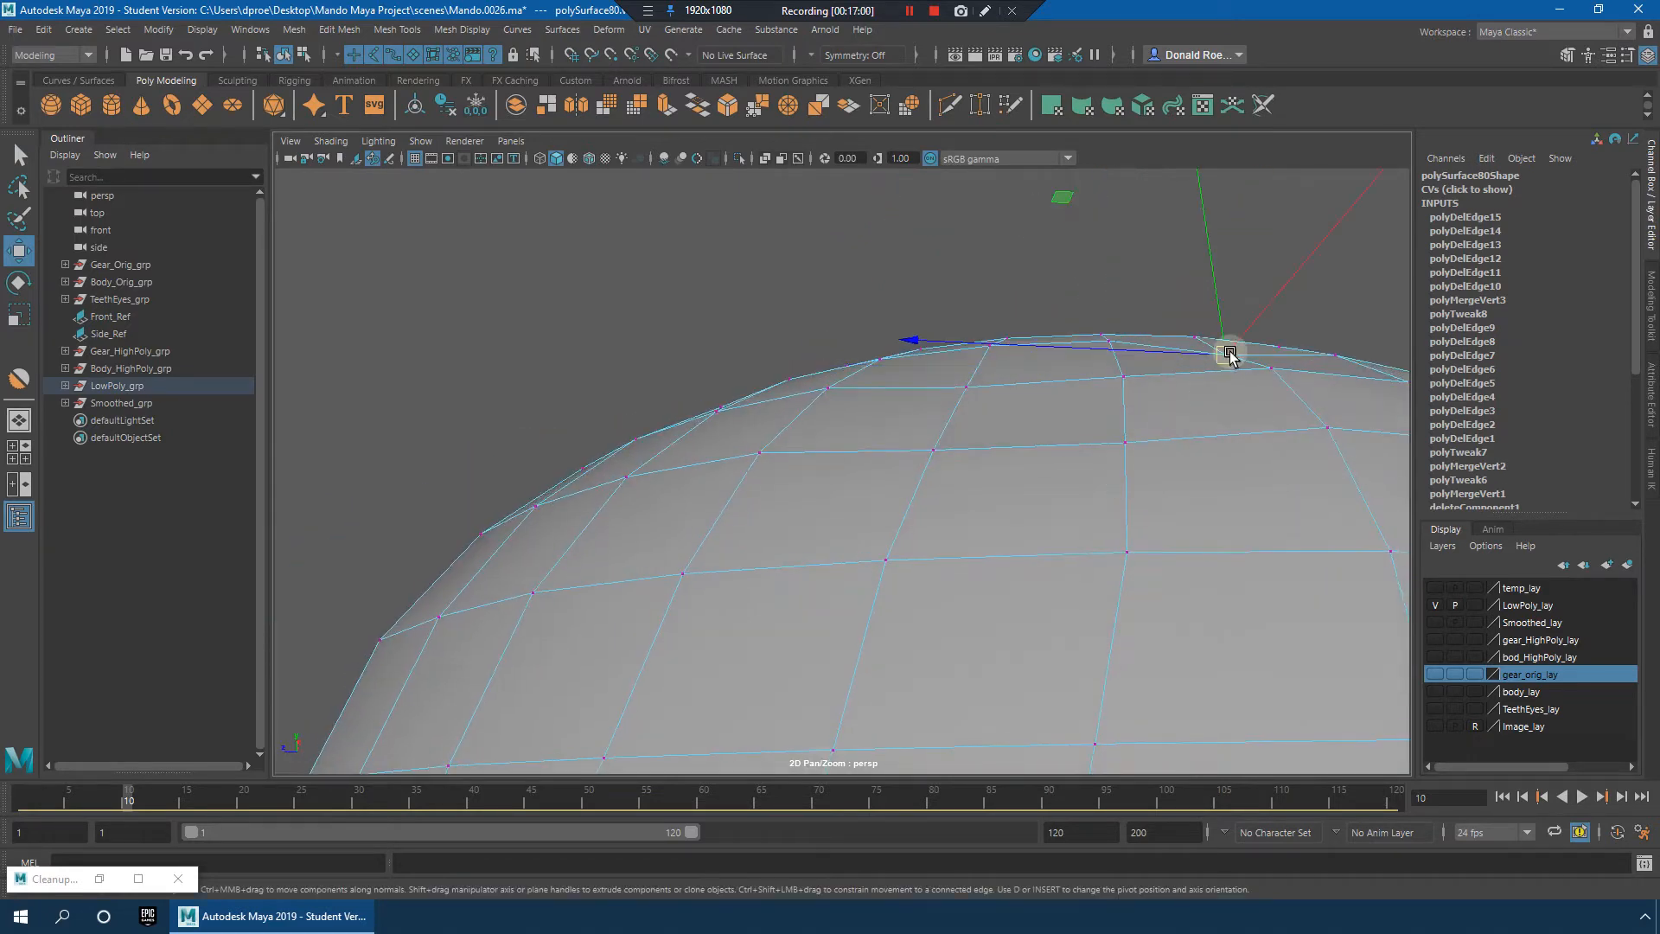
alt+drag(1238, 363, 1135, 433)
Step: Adjust individual vertices along the dome's upper side to even out its curvature
click(968, 431)
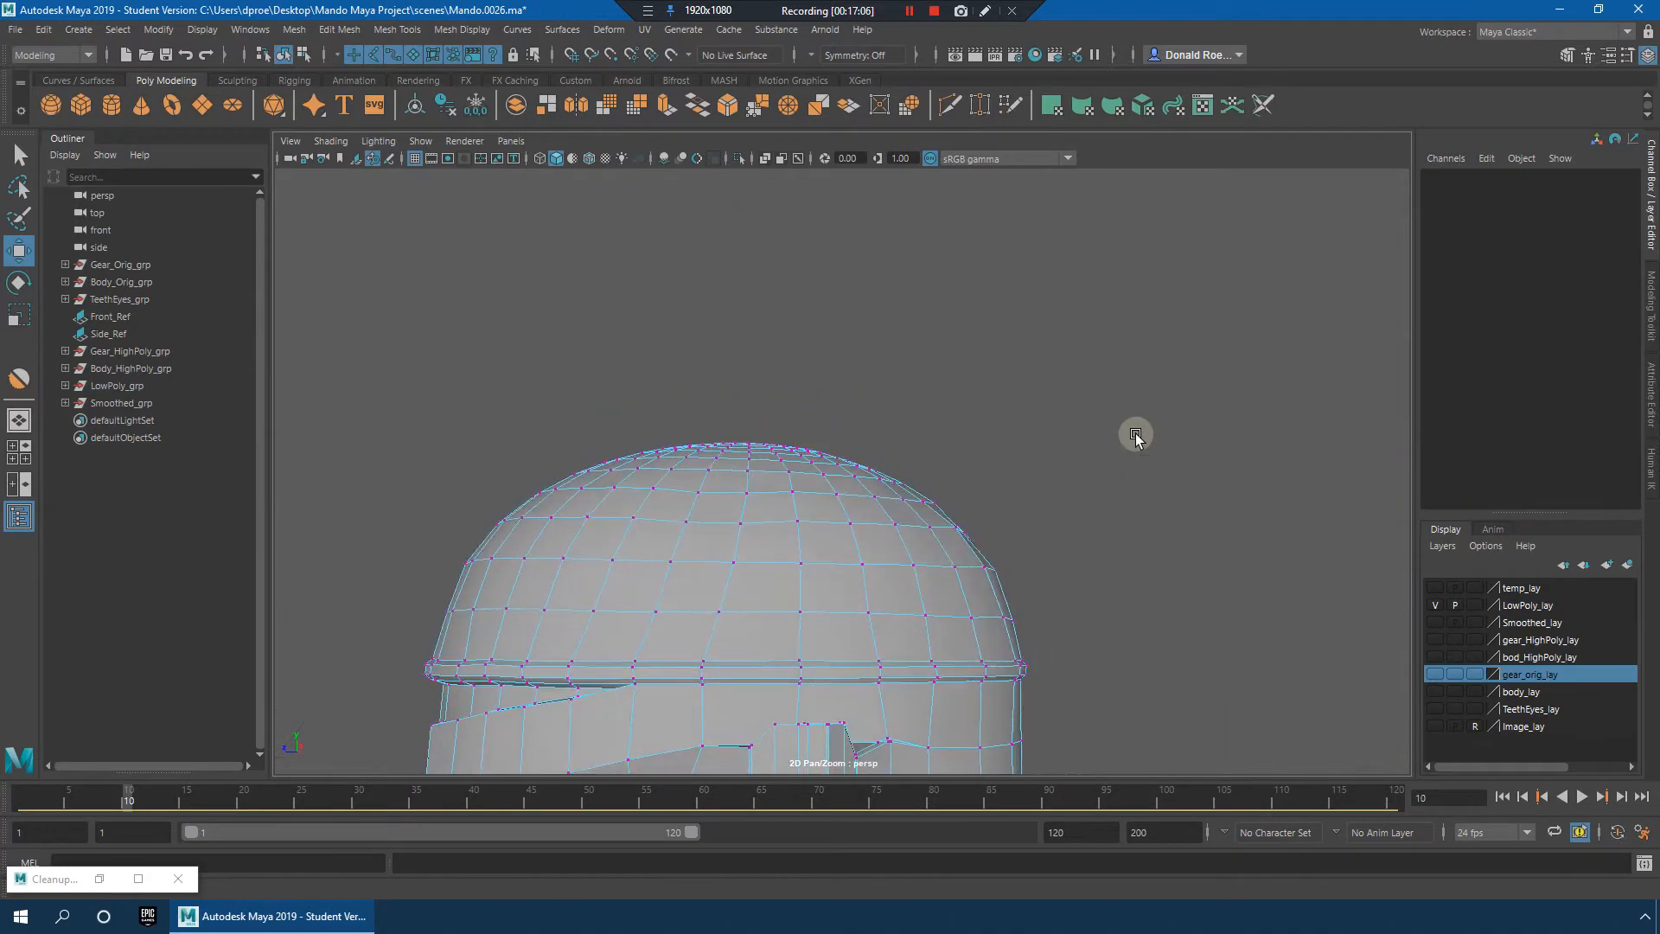
alt+right_drag(1001, 493, 1075, 498)
click(1029, 566)
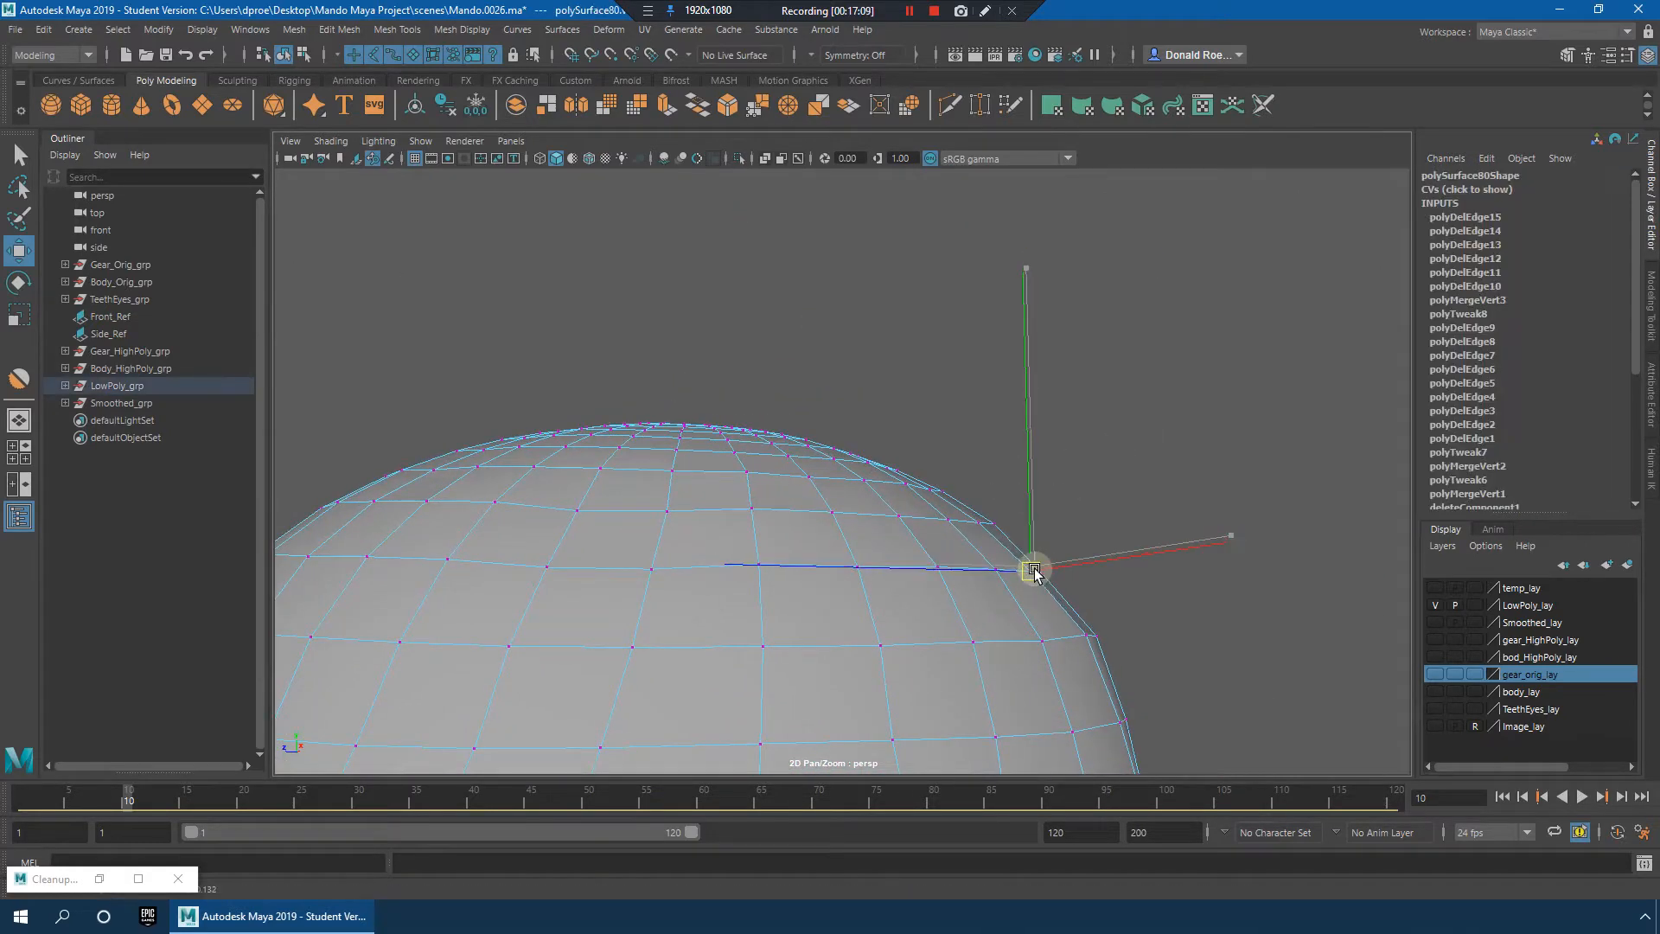
click(1154, 571)
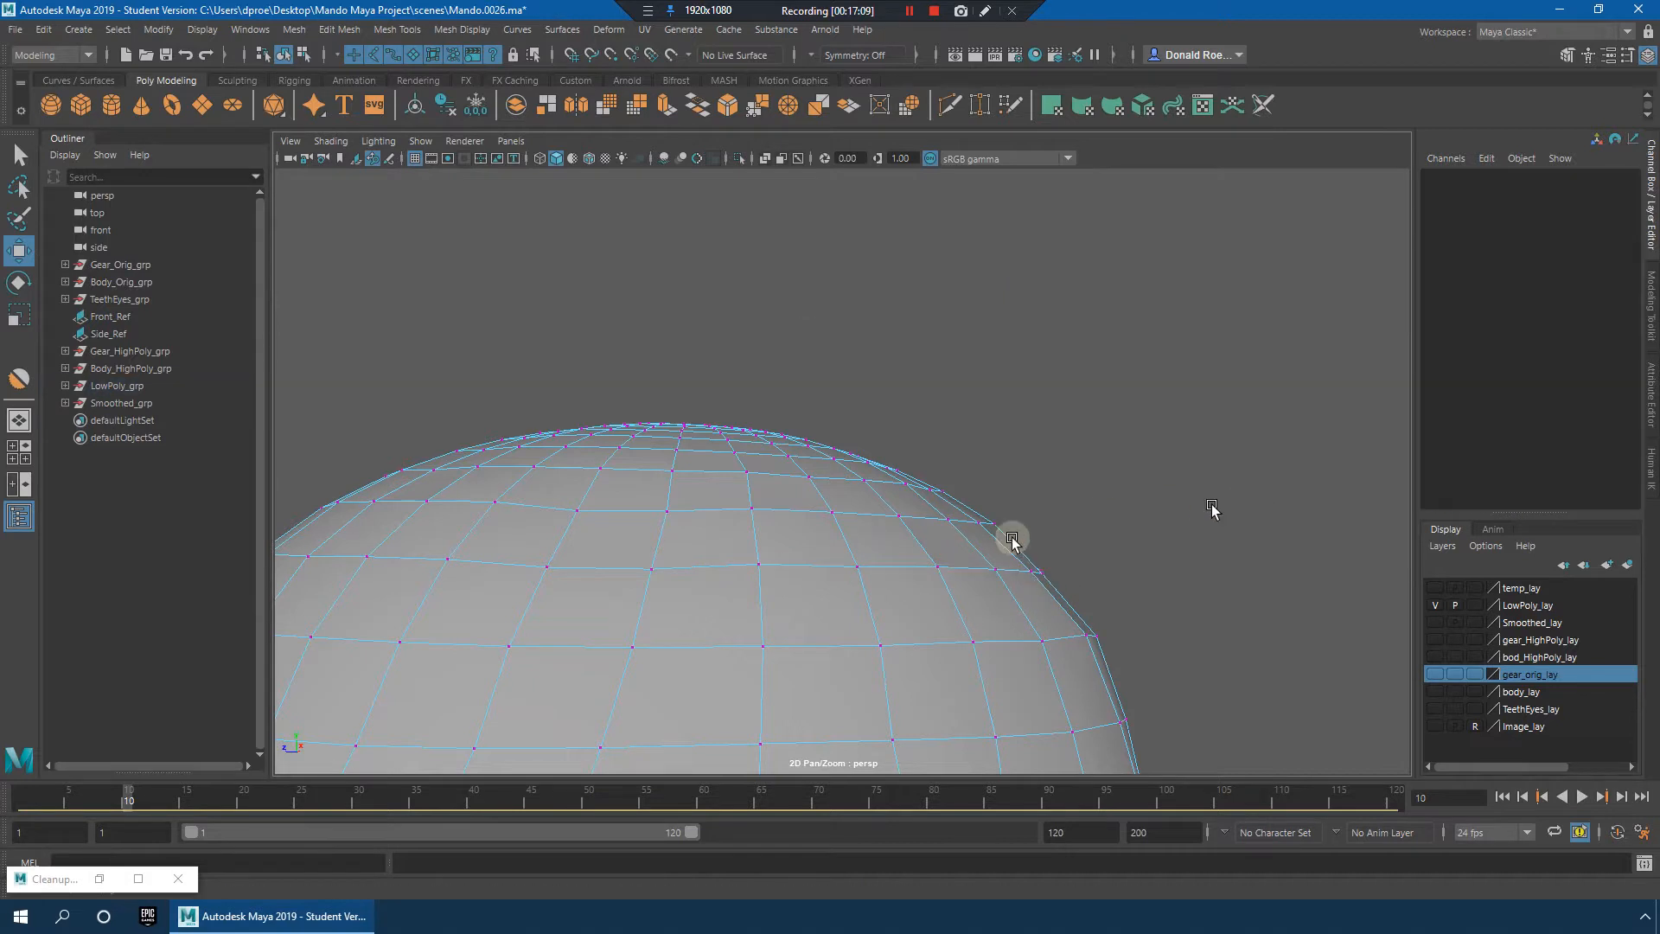
click(577, 513)
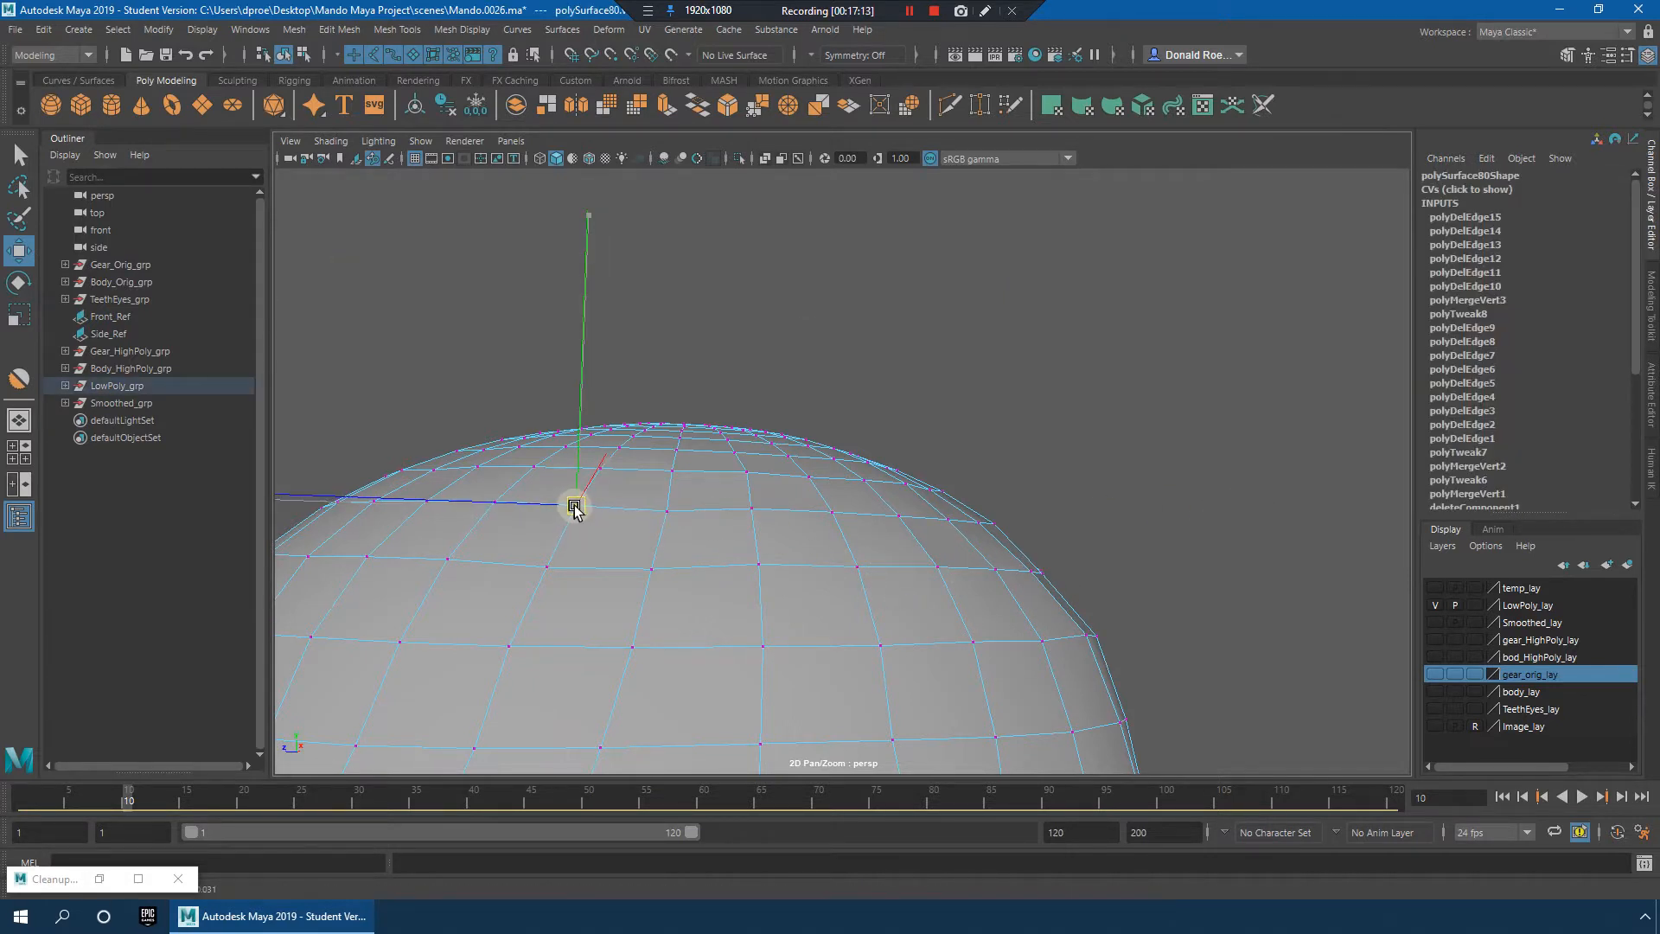
click(1082, 430)
Step: Adjust the uneven vertices near the dome's silhouette on its opposite side
alt+drag(1072, 437, 978, 503)
alt+drag(841, 493, 791, 515)
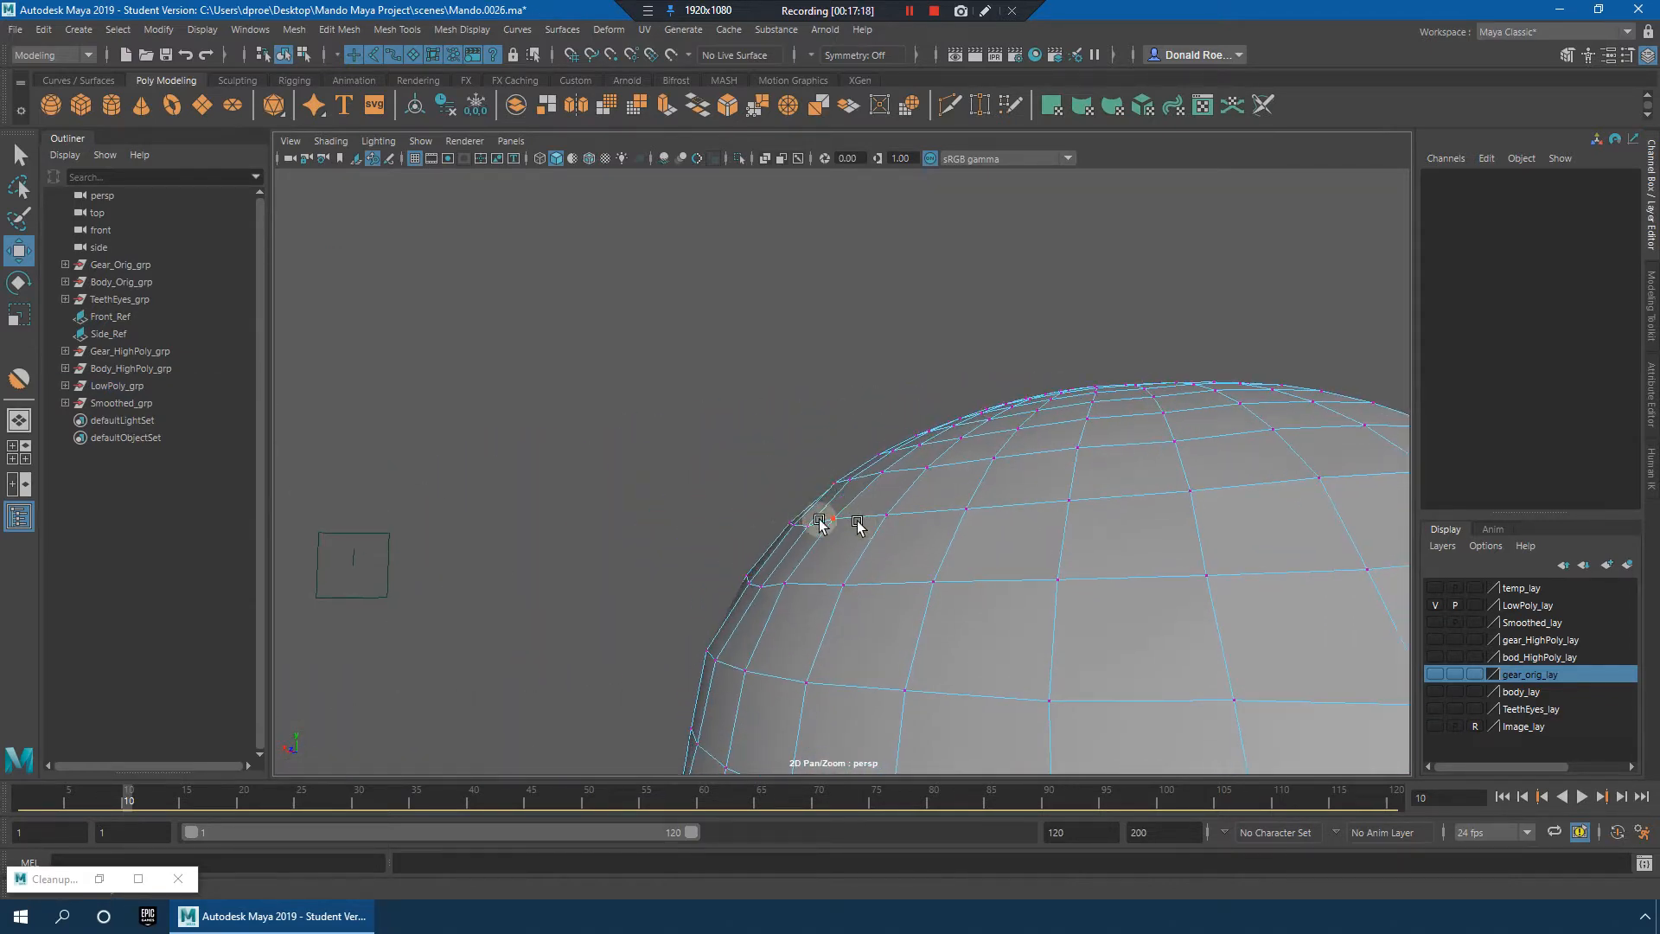
click(818, 527)
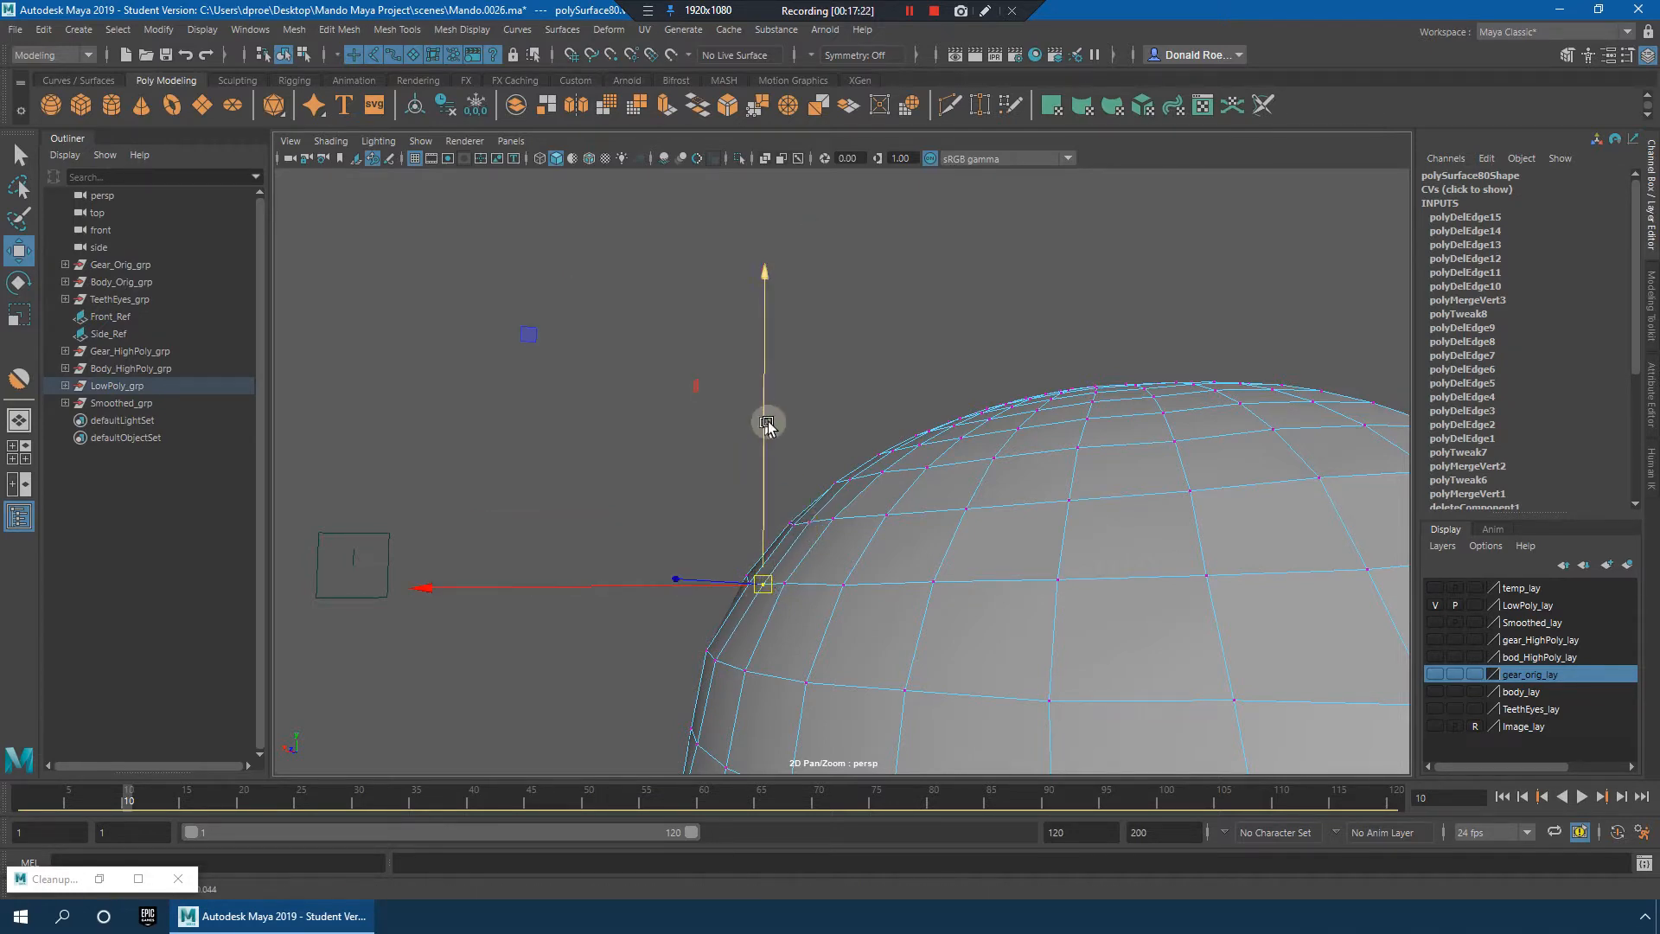
click(831, 413)
Step: Select the horizontal edge loop across the cheek panel and examine how it runs into the ear piece
alt+drag(1008, 433, 845, 437)
alt+right_drag(844, 437, 918, 452)
alt+drag(919, 452, 956, 413)
right_drag(804, 387, 800, 335)
double_click(781, 341)
alt+drag(782, 341, 844, 387)
alt+right_drag(844, 388, 770, 374)
alt+drag(769, 373, 841, 438)
alt+right_drag(841, 437, 934, 441)
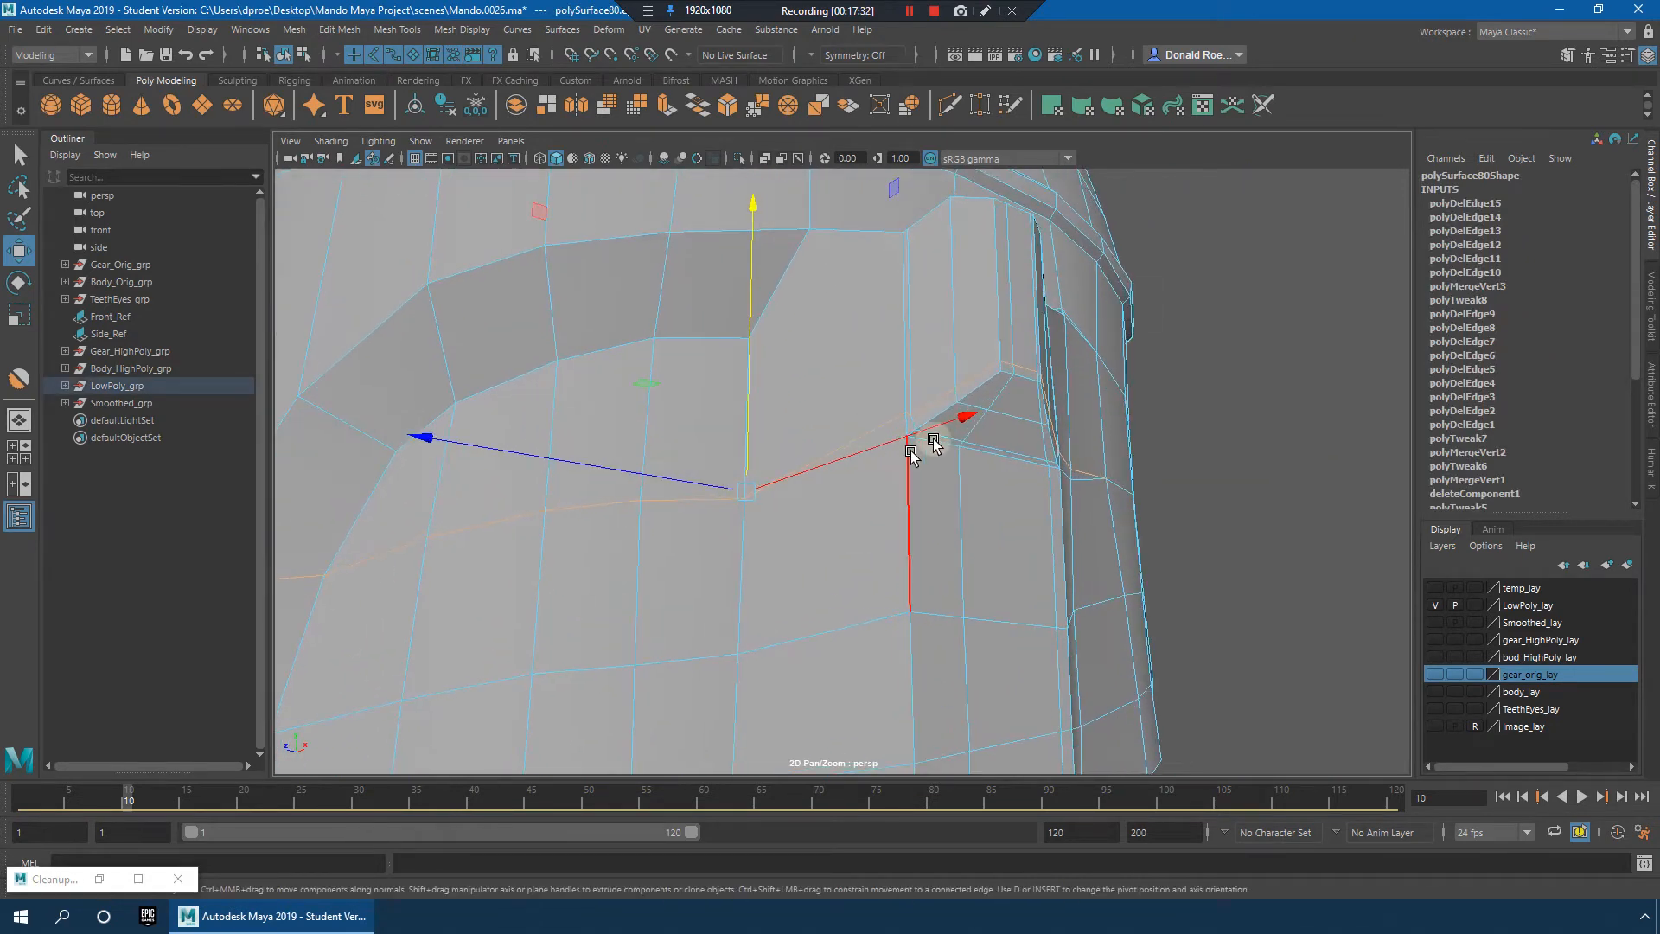
Step: Cut a new edge with Multi-Cut between the ear piece's lower corner and the cheek panel's vertical edge
alt+drag(962, 414, 1029, 448)
alt+right_drag(1030, 449, 1037, 452)
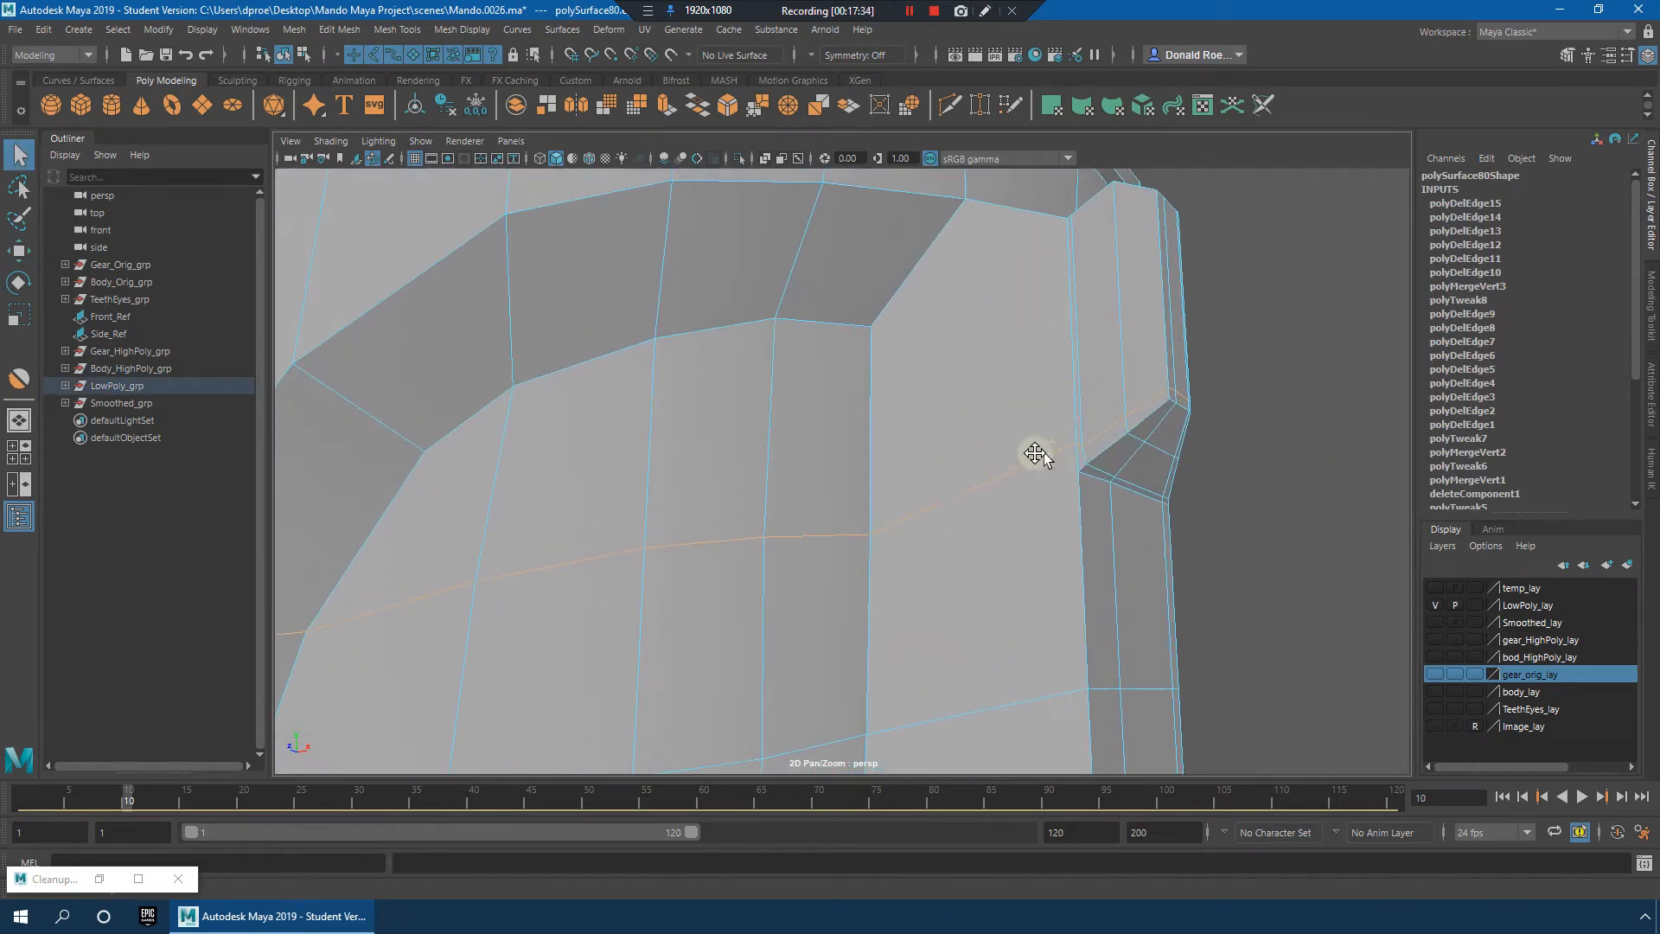
alt+drag(1037, 452, 1015, 449)
alt+right_drag(1015, 448, 823, 383)
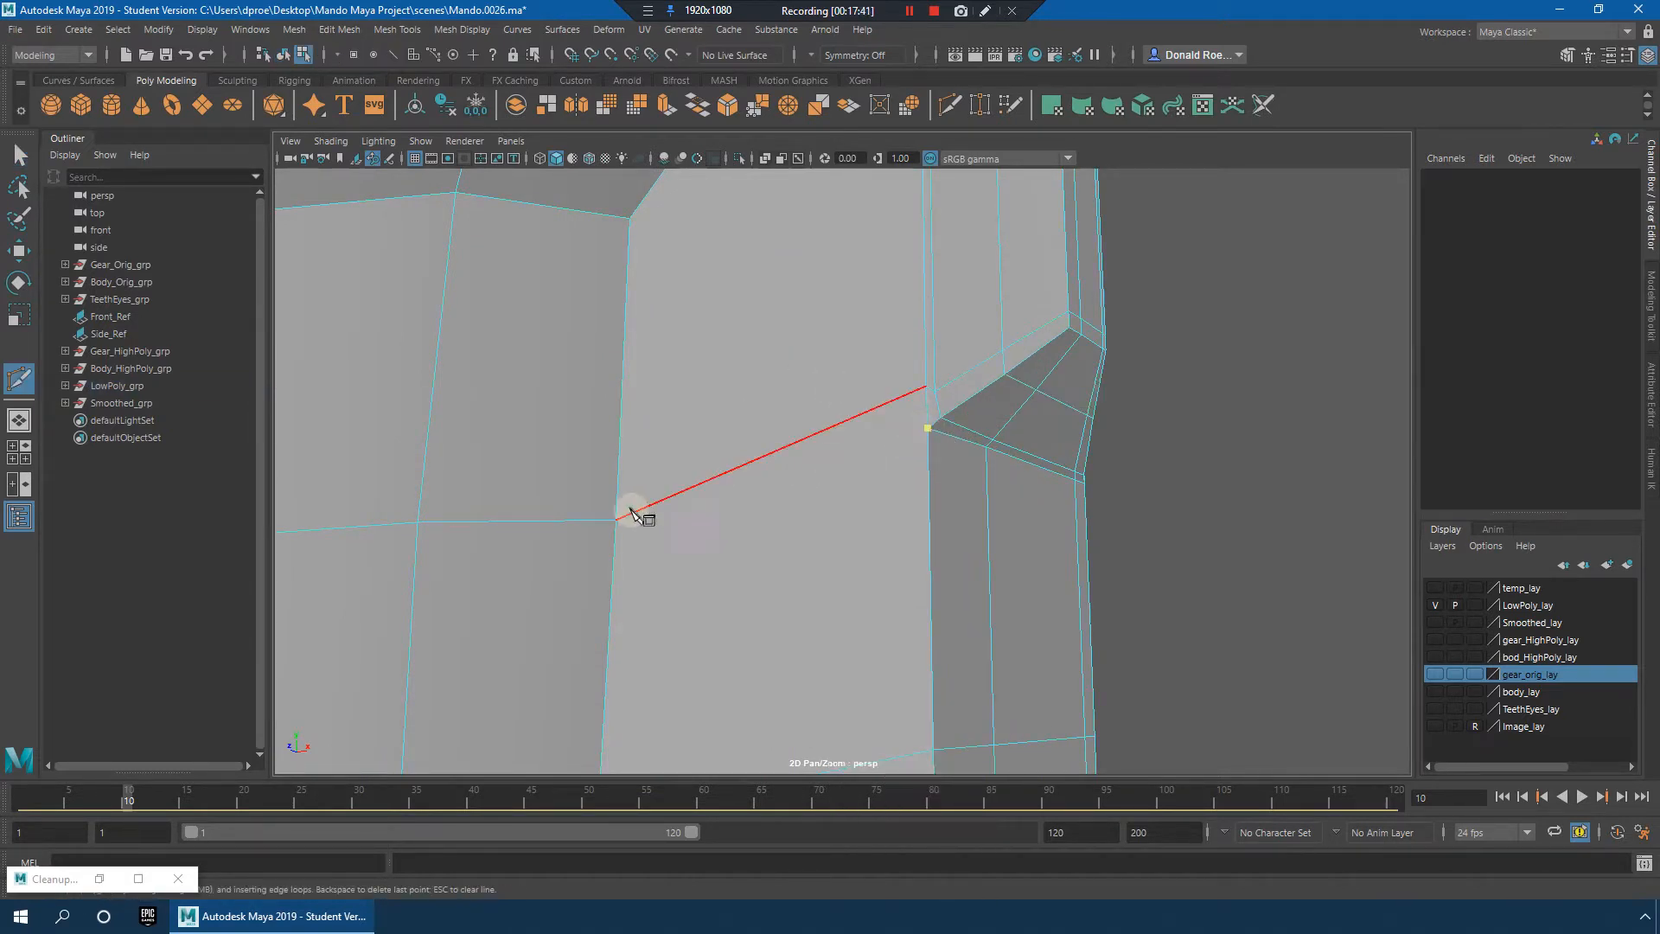
key(q)
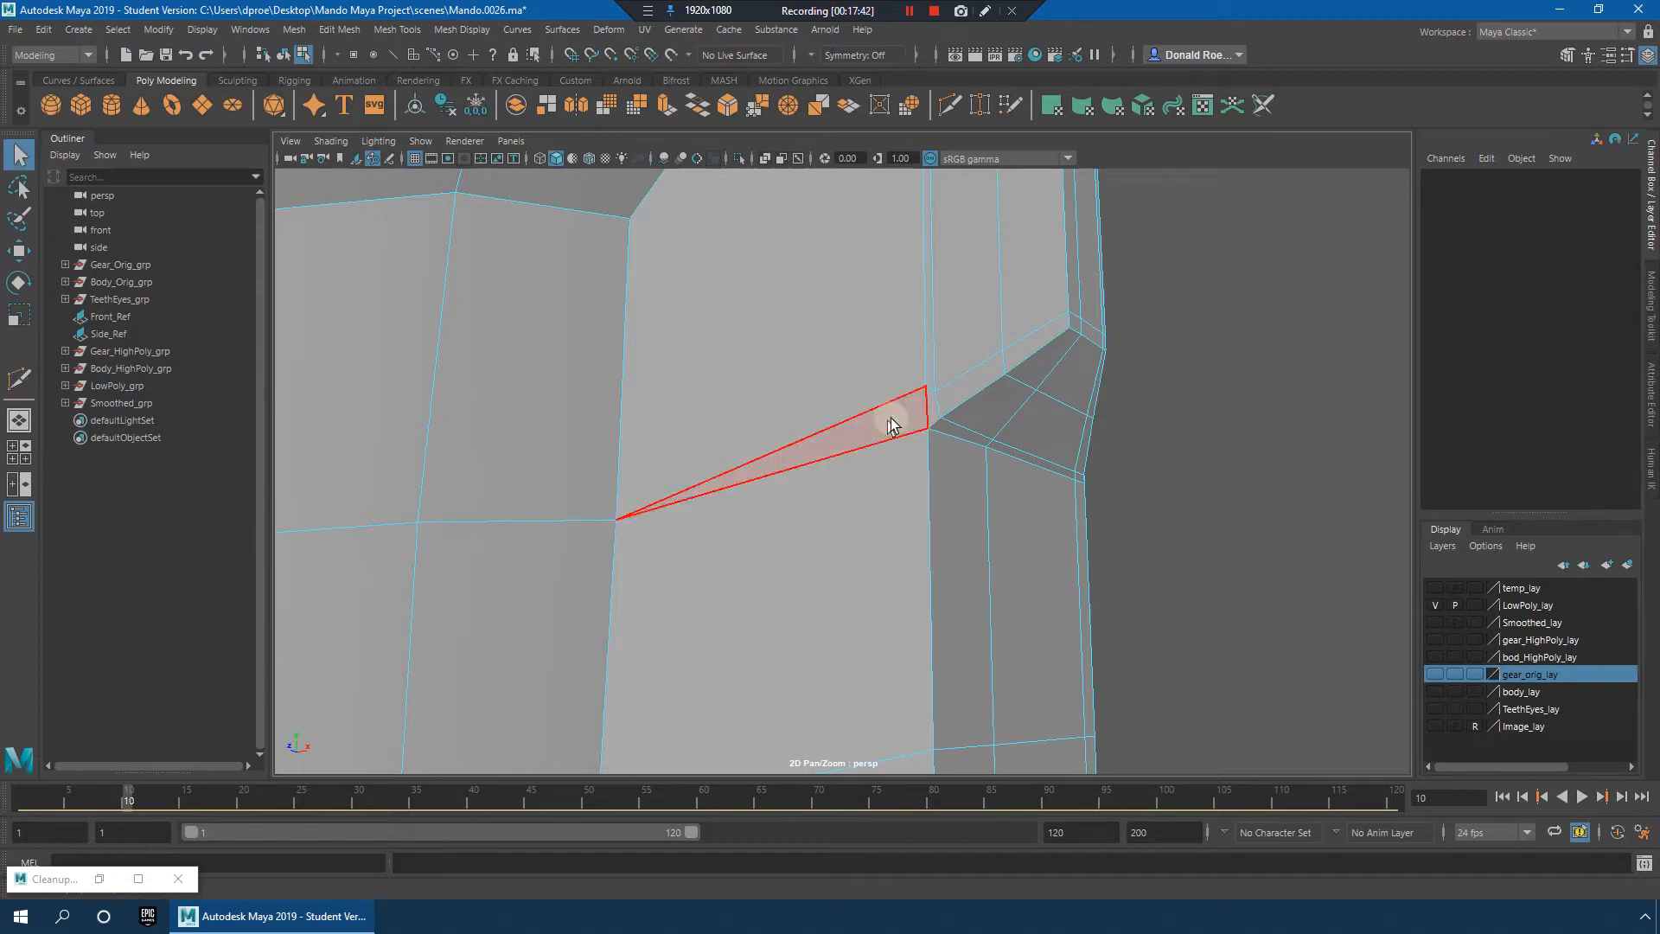
Step: Switch to edge selection and delete the old diagonal edge above the new cut beside the ear piece
right_drag(897, 397, 913, 355)
click(908, 390)
mouse_move(913, 393)
alt+mouse_down()
mouse_move(995, 397)
mouse_move(887, 389)
alt+mouse_up()
shift+right_drag(869, 335, 812, 364)
alt+drag(843, 369, 808, 450)
alt+right_drag(808, 450, 781, 449)
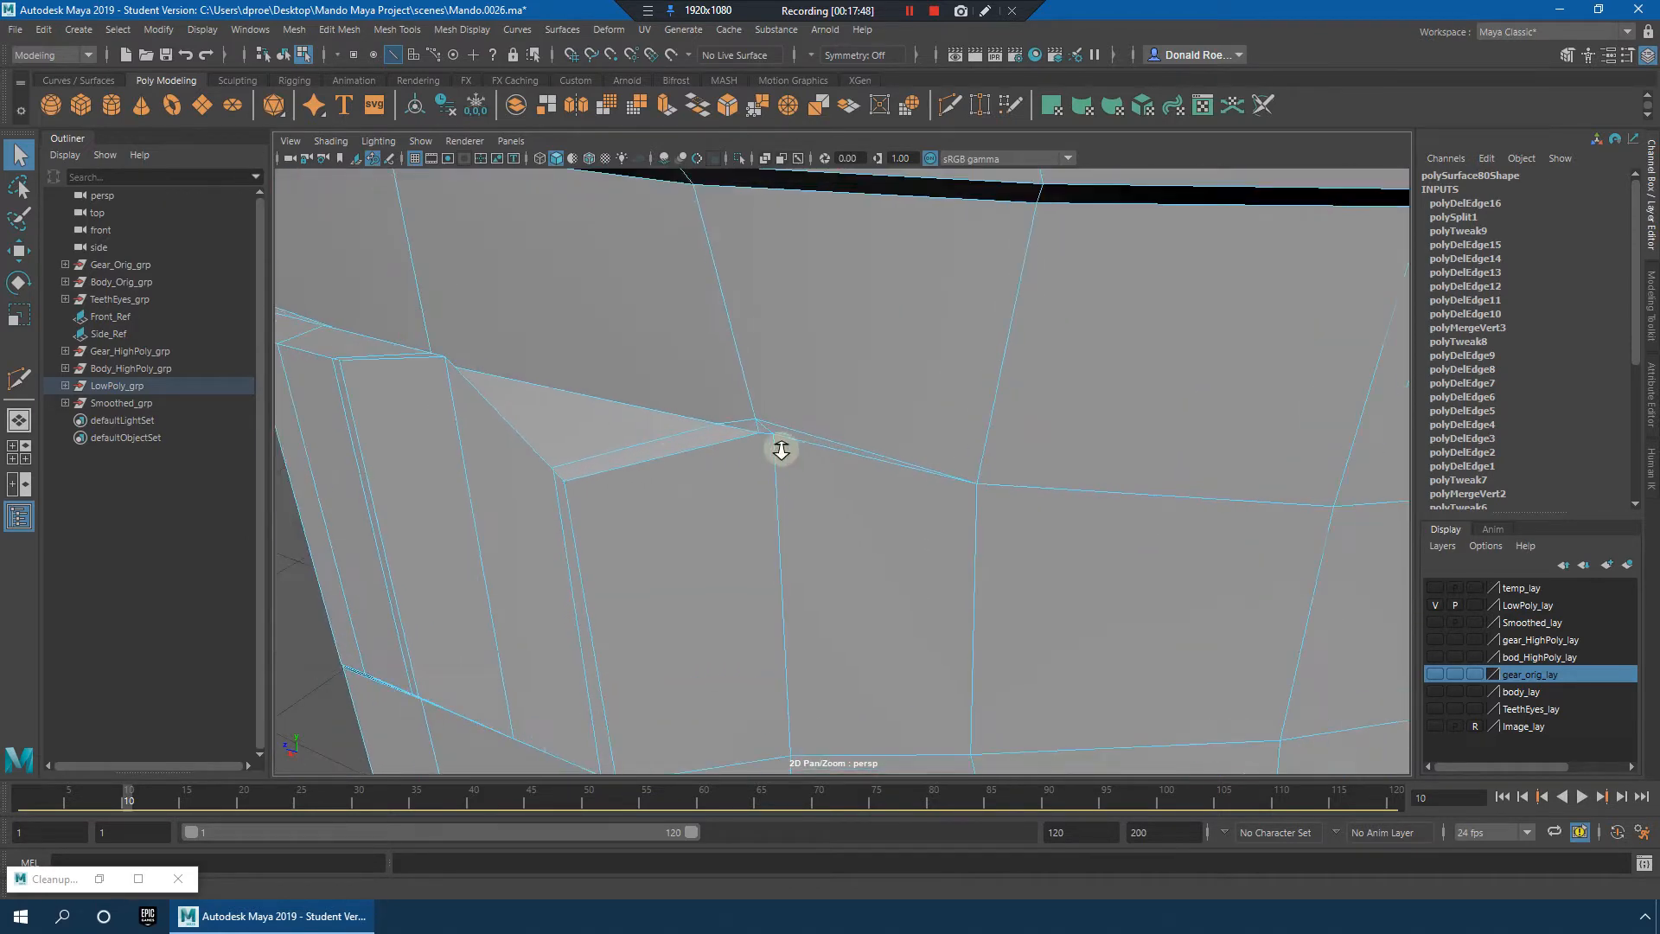
Step: Delete the extra edge running from the ear piece's notch to the adjoining panel corner
click(675, 441)
alt+drag(675, 441, 1043, 337)
key(Delete)
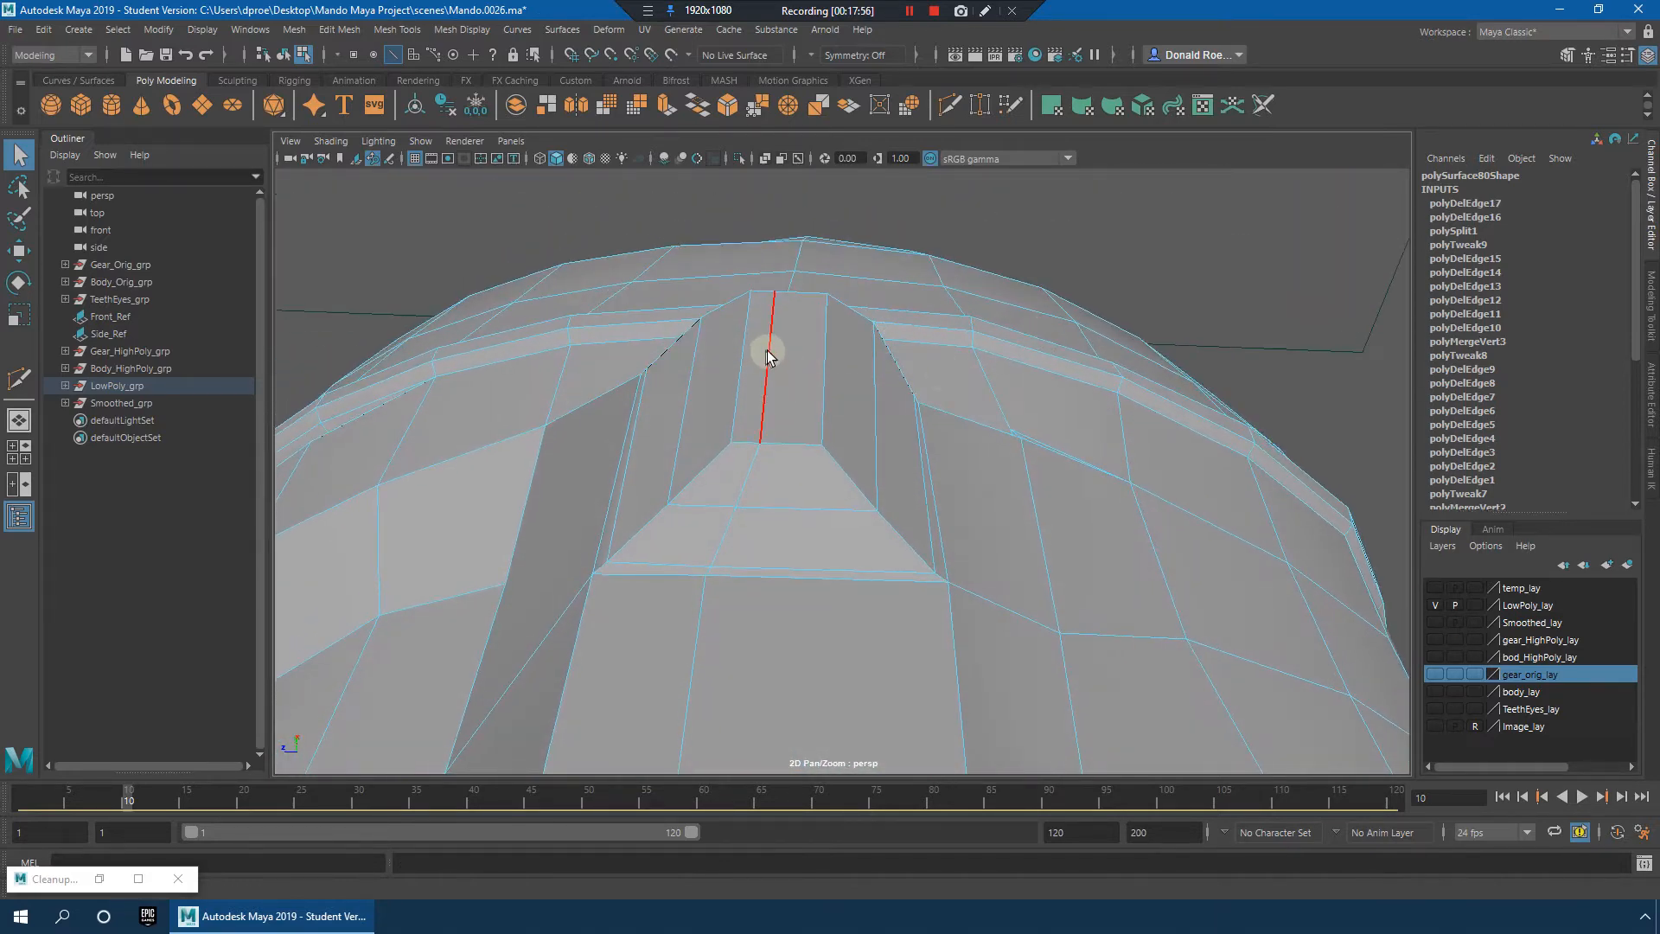
Step: Delete the redundant short diagonal edge between the panel corner behind the ear piece and the neighbouring vertical edge
alt+drag(878, 370, 900, 493)
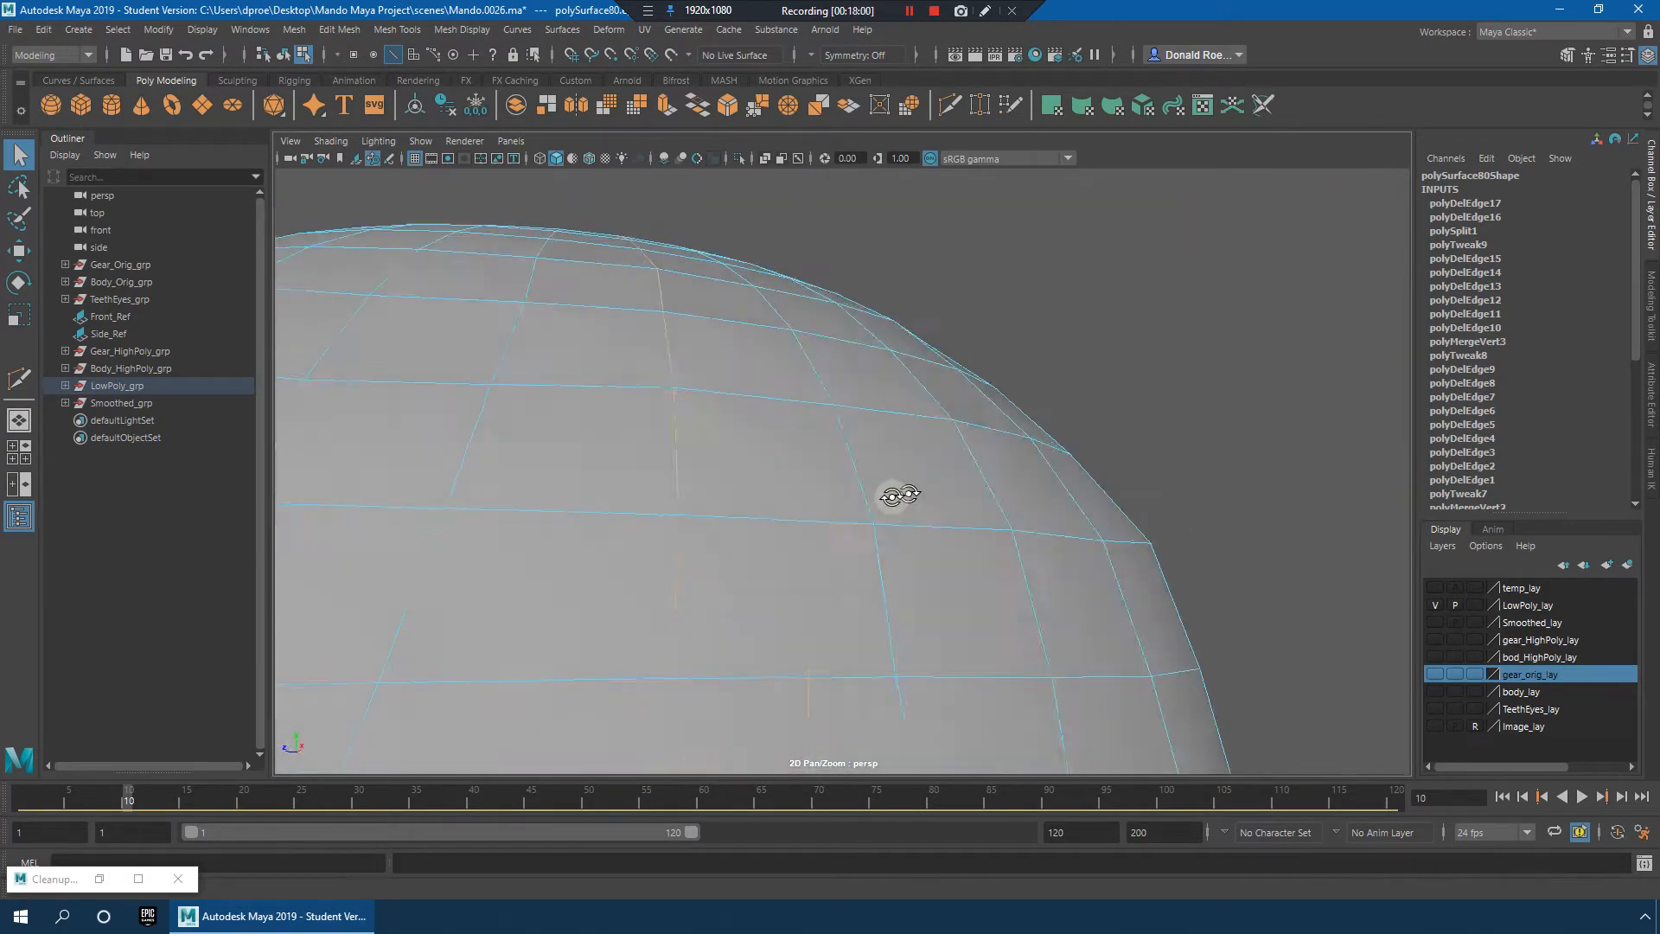
alt+middle_drag(900, 493, 924, 460)
scroll(934, 475, up, 8)
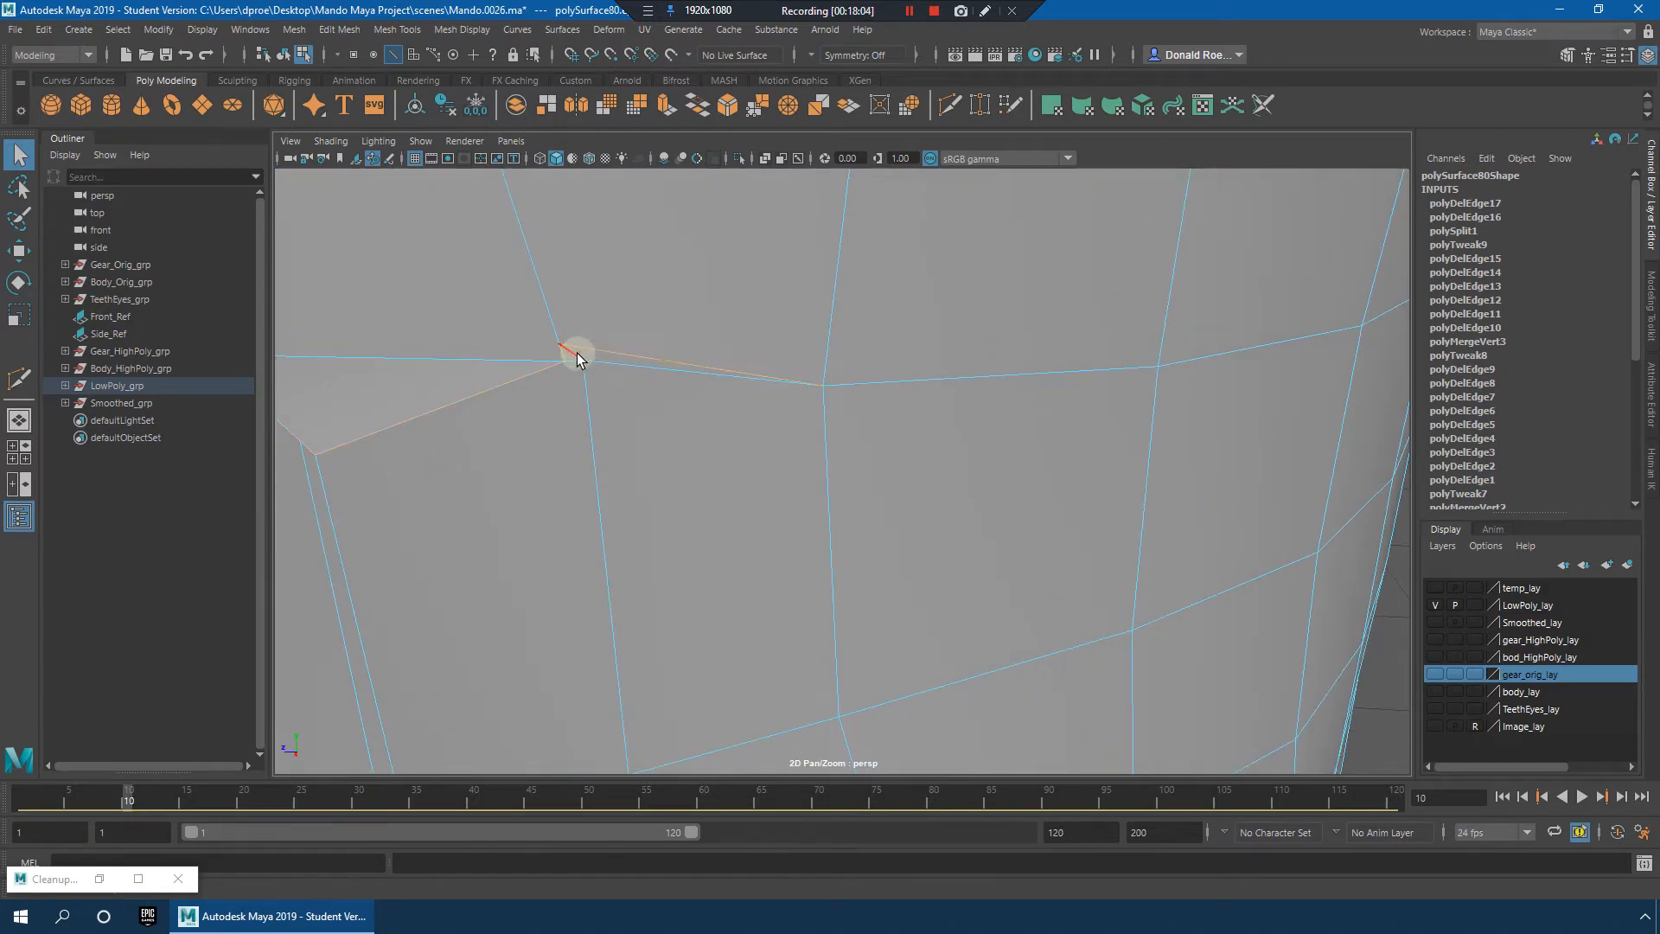
alt+drag(638, 358, 1029, 557)
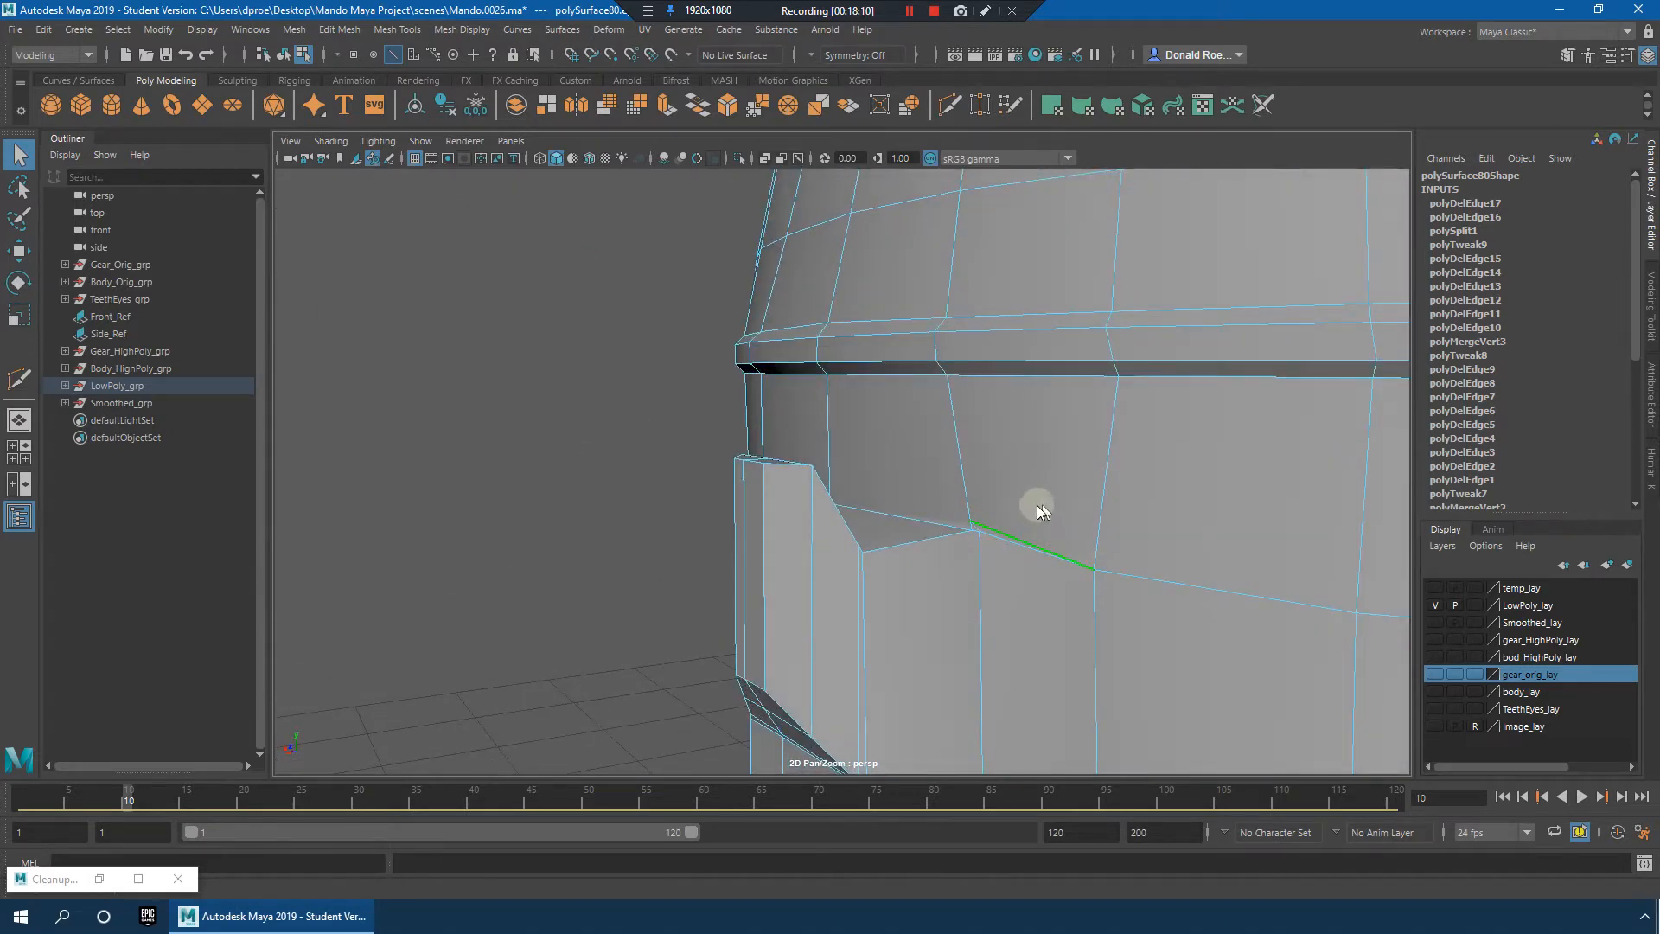
shift+right_drag(969, 521, 954, 513)
scroll(1044, 528, up, 3)
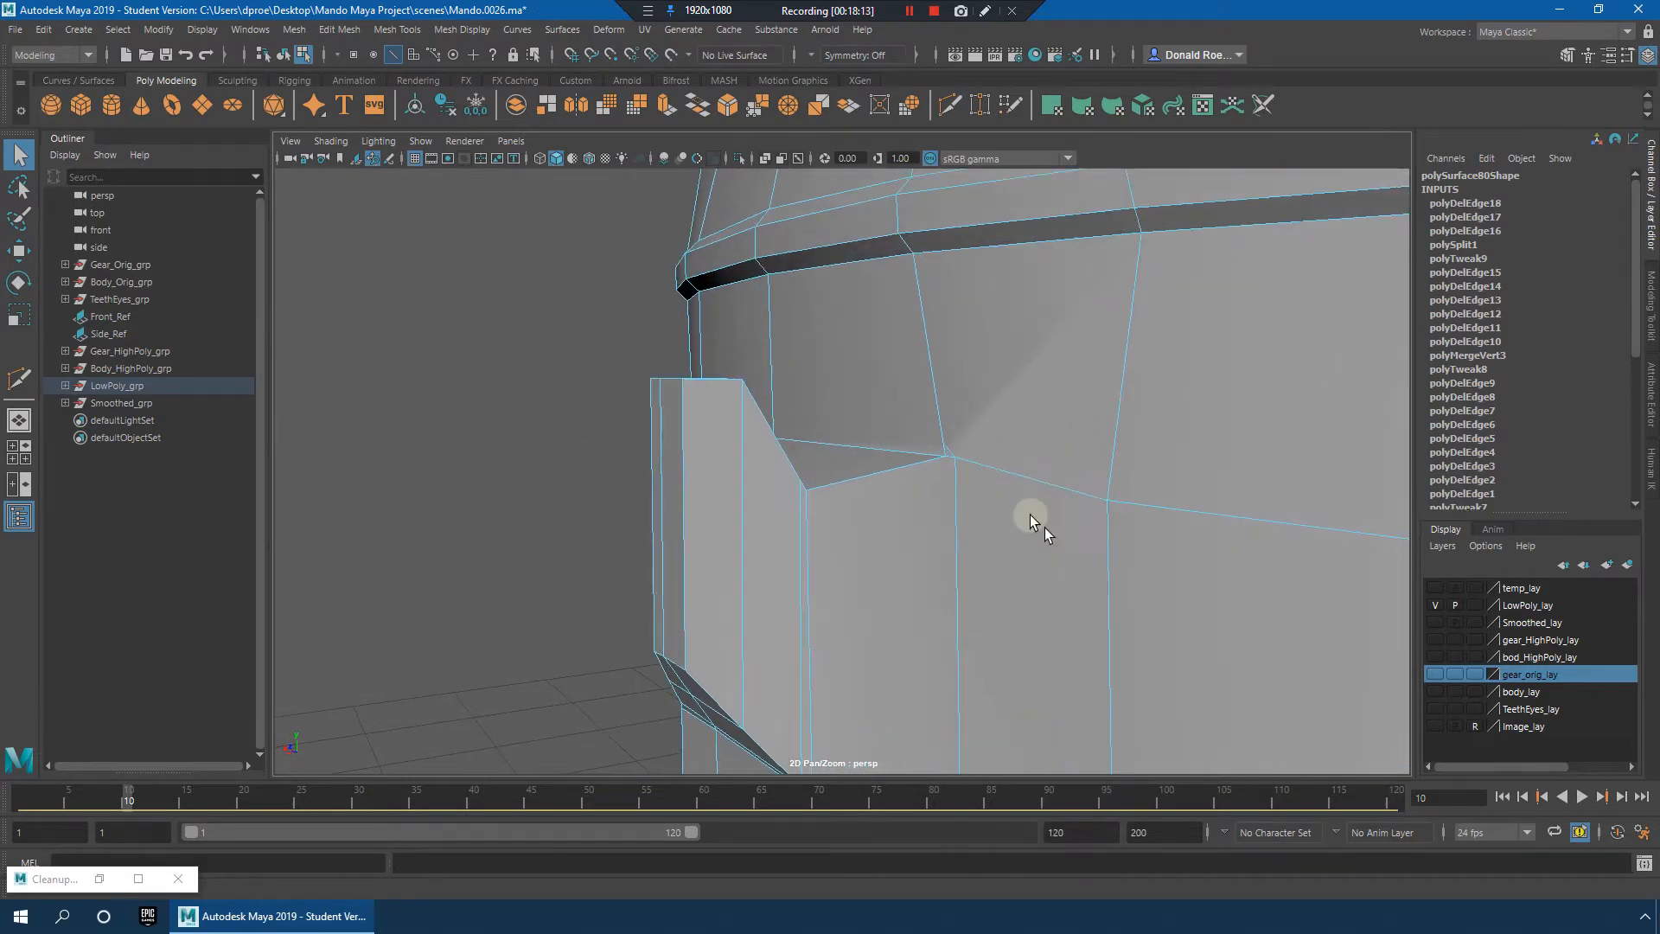
Step: Merge the clustered vertices at the panel corner beside the ear piece's notch into a single vertex
scroll(1082, 493, up, 5)
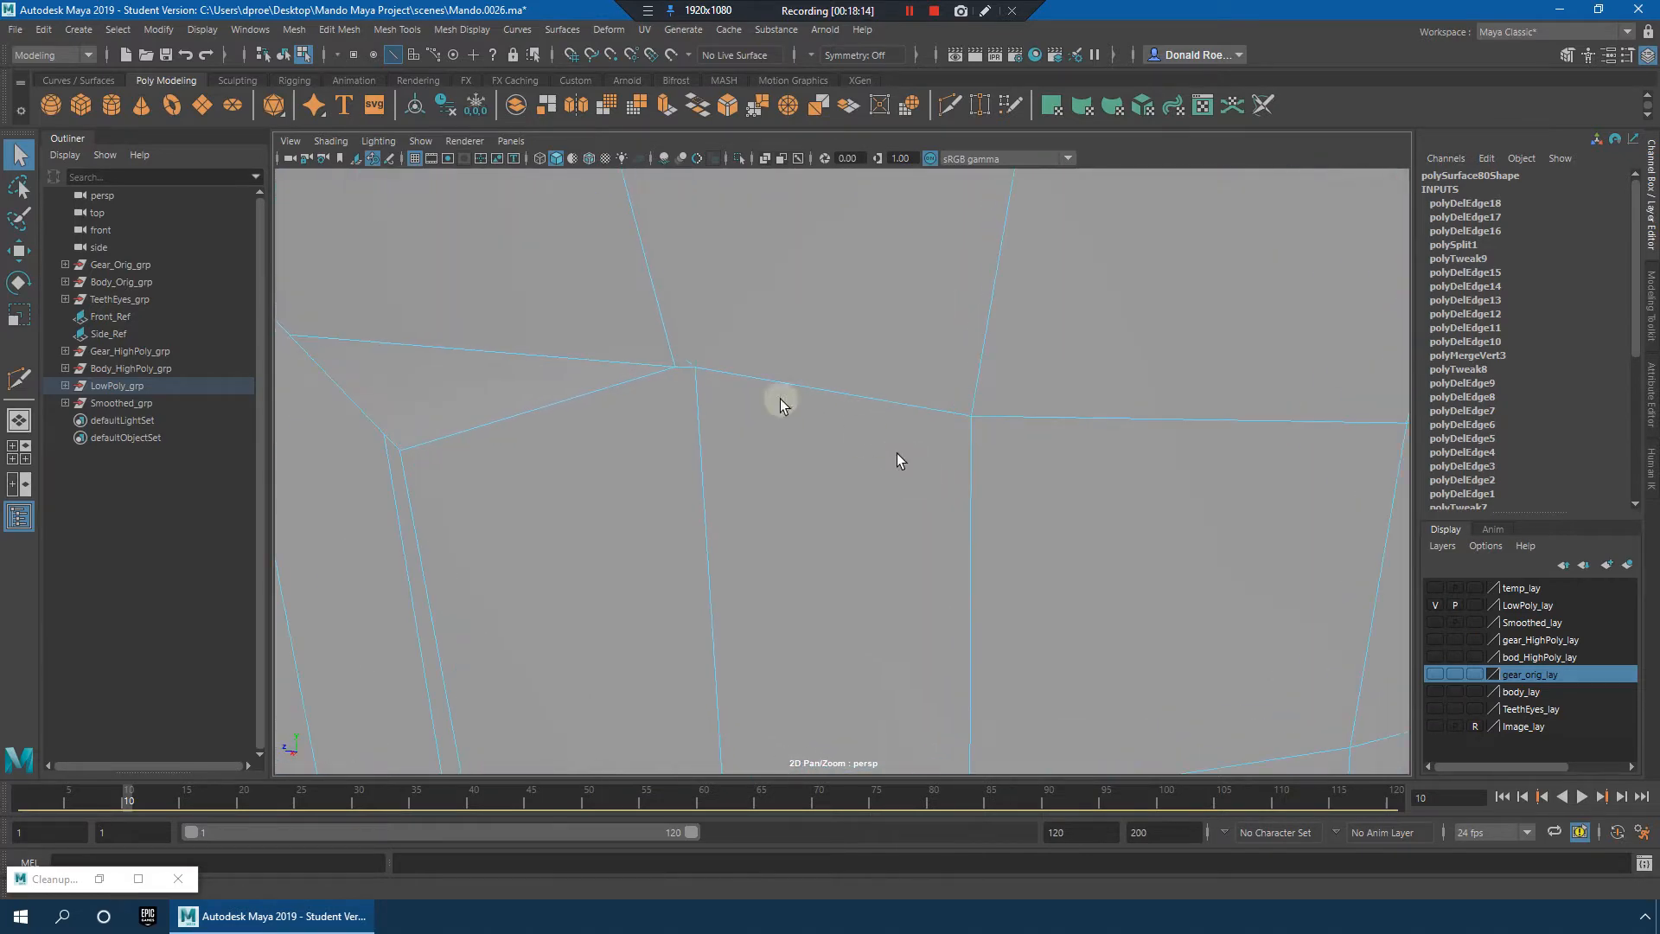
right_click(656, 358)
right_drag(654, 358, 606, 361)
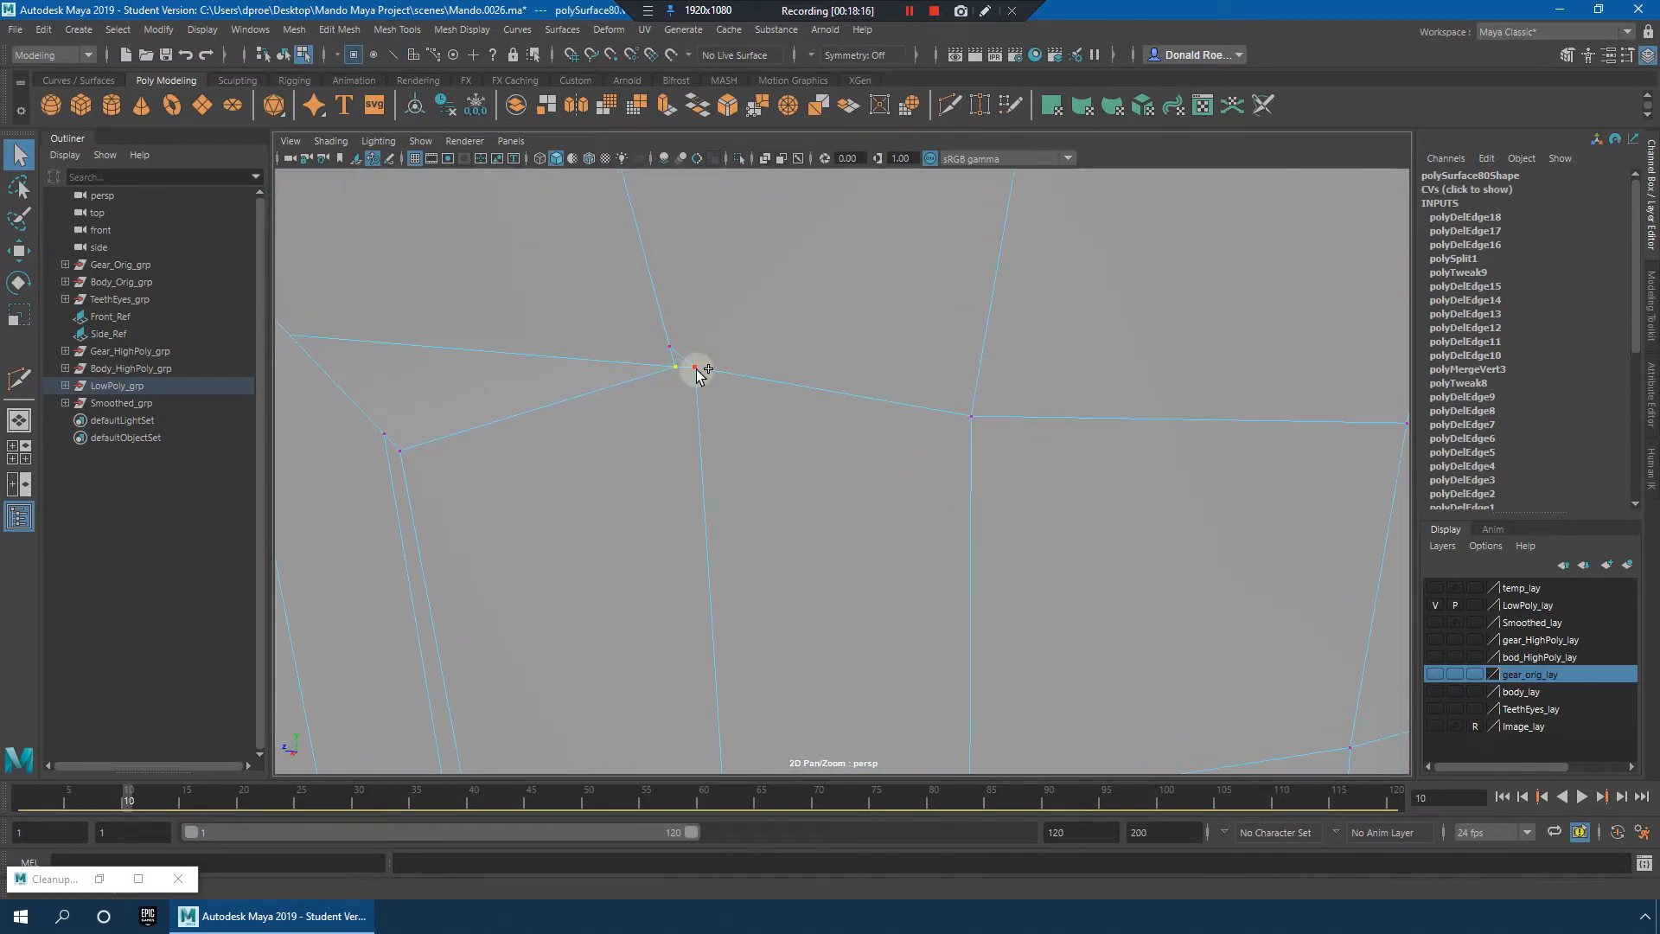
shift+right_drag(730, 389, 703, 261)
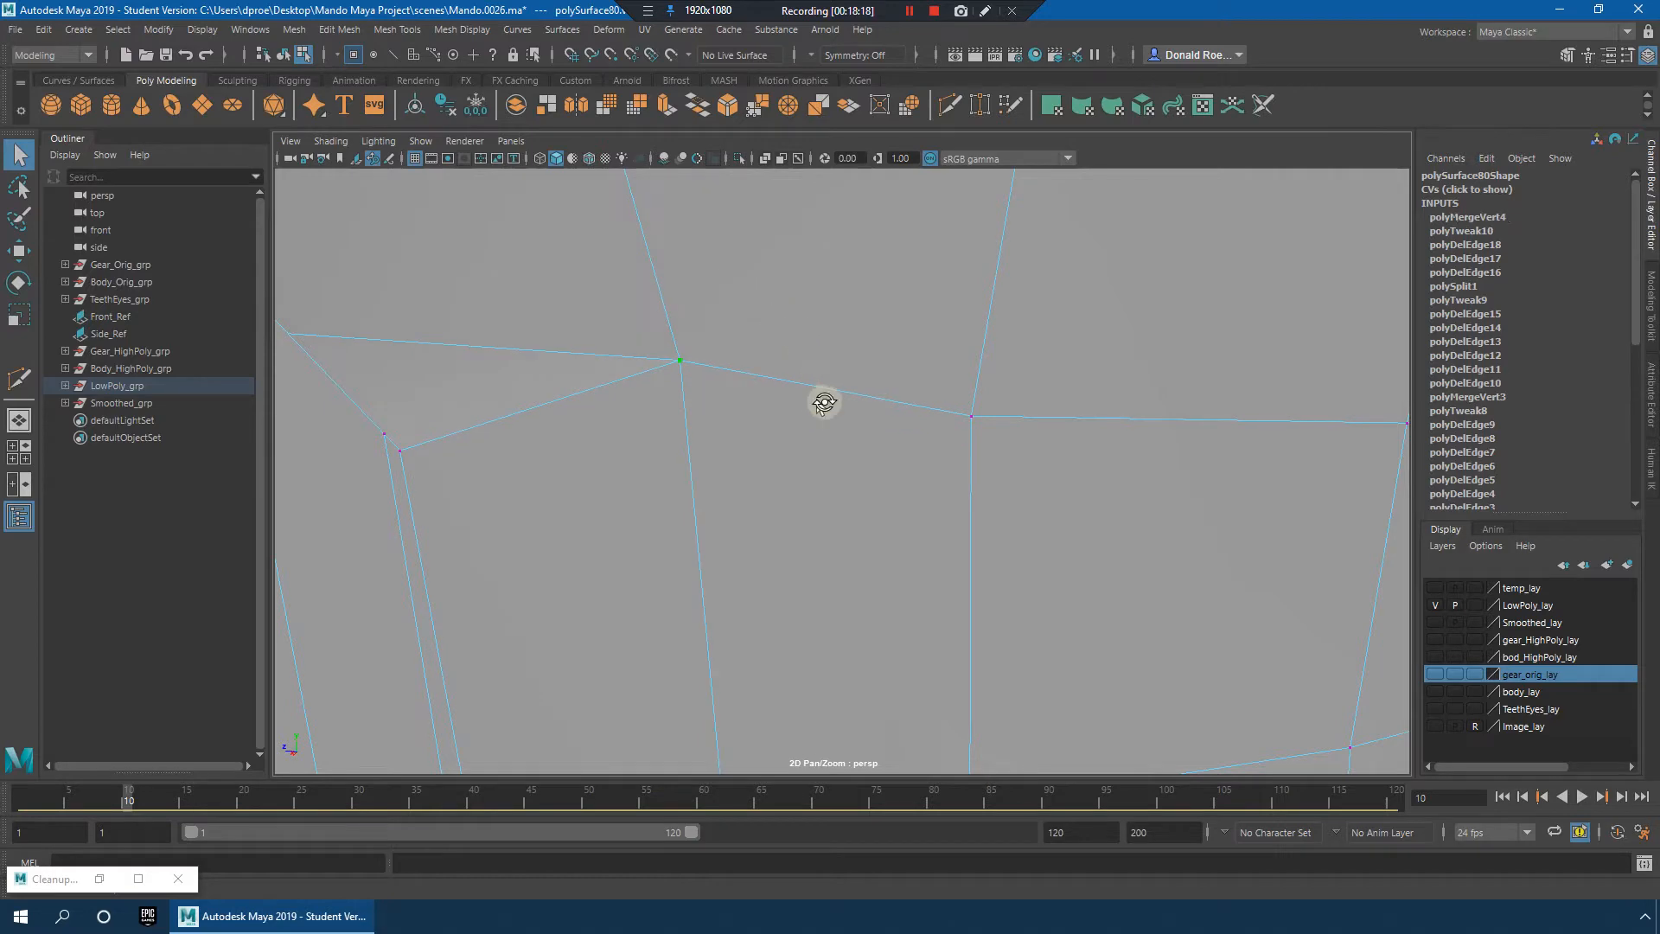
Step: Delete the redundant vertical edge running alongside the ear piece's rear corner
alt+right_drag(824, 403, 771, 392)
alt+drag(771, 393, 663, 407)
alt+right_drag(697, 423, 760, 430)
mouse_move(760, 430)
alt+mouse_down()
mouse_move(724, 439)
mouse_move(759, 419)
mouse_move(733, 411)
alt+mouse_up()
right_click(744, 402)
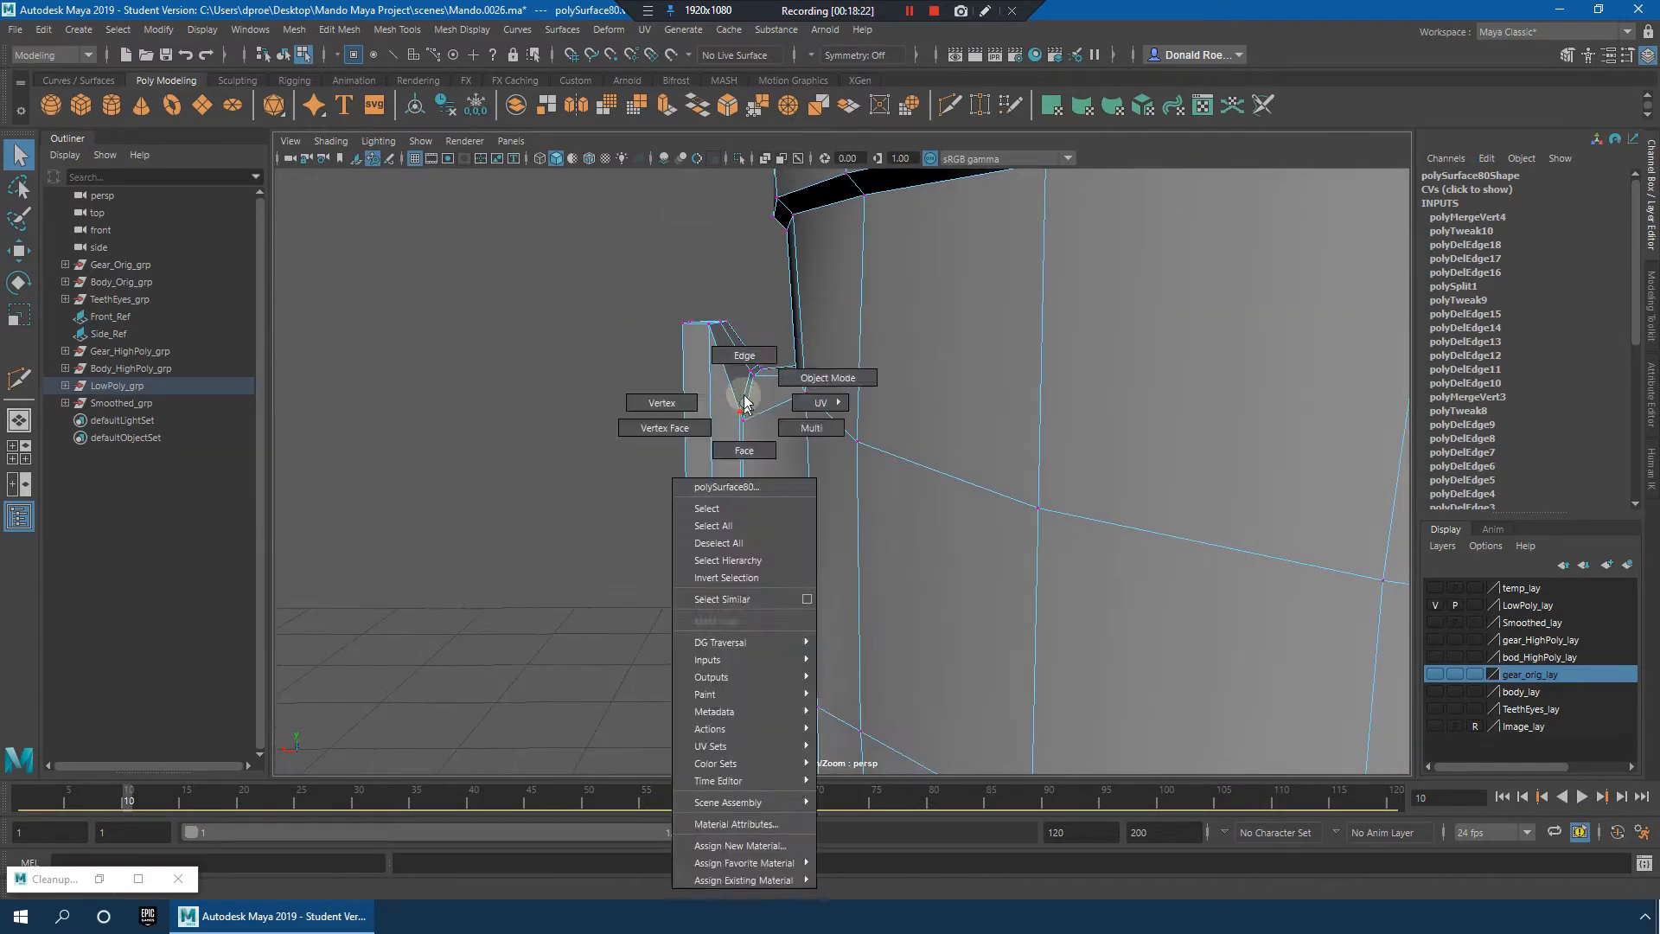
right_drag(744, 401, 822, 423)
alt+drag(822, 423, 912, 449)
shift+right_drag(930, 353, 885, 381)
alt+drag(885, 381, 1123, 446)
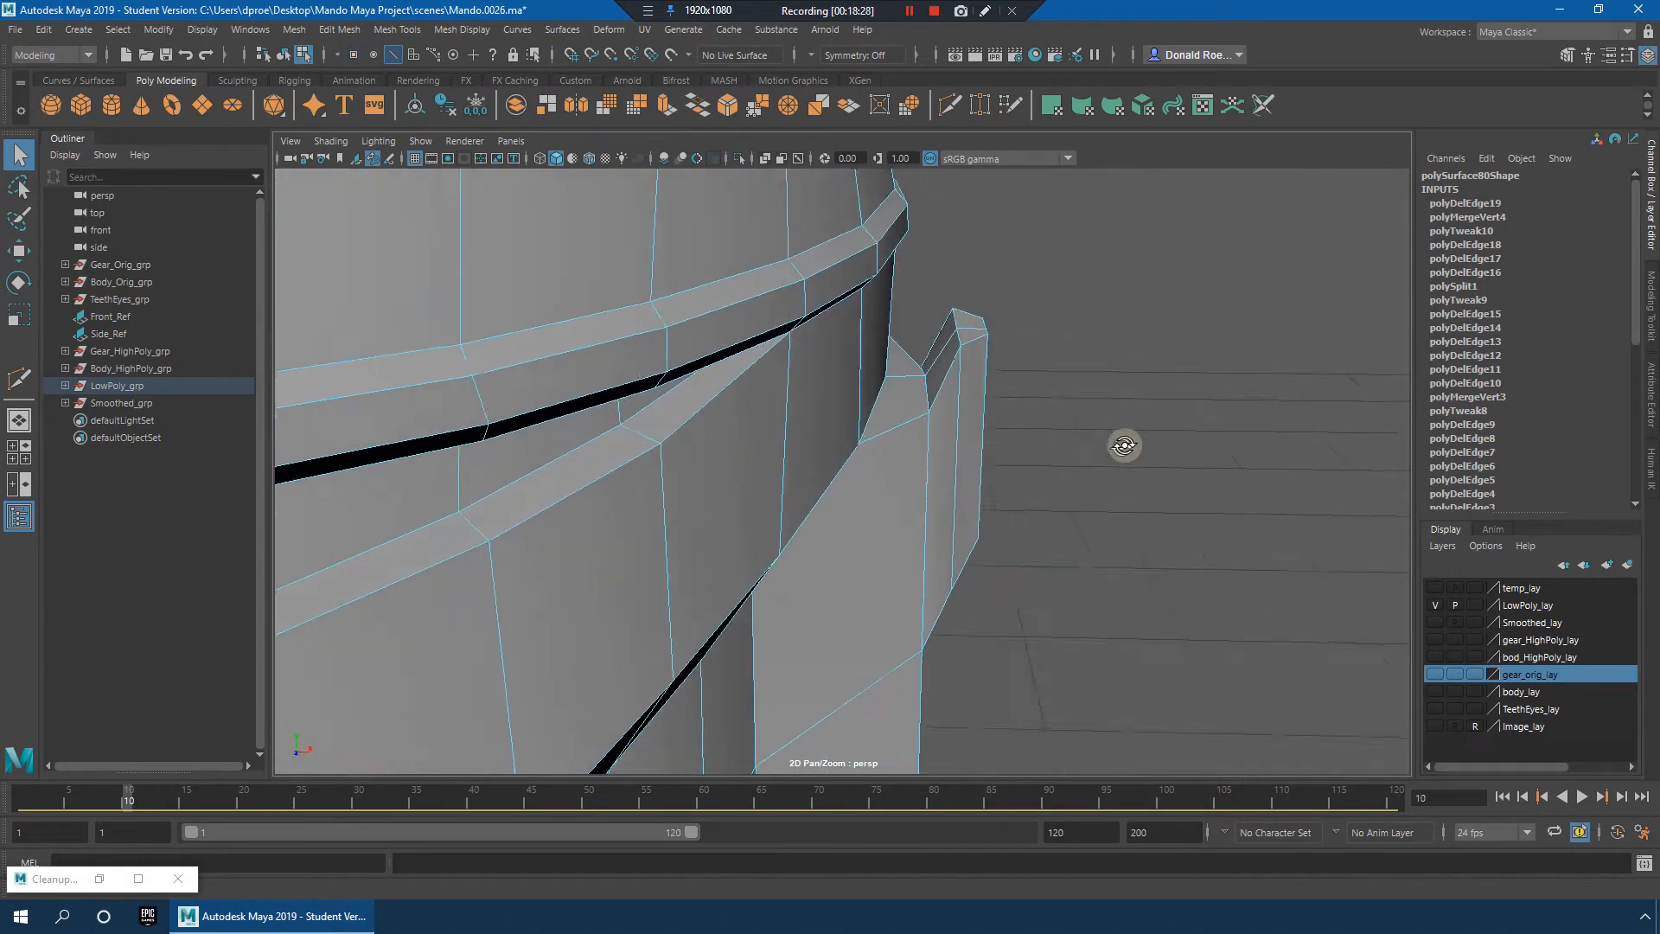
Step: Return to object mode and examine the reduced half helmet from several angles
alt+right_drag(1124, 445, 1019, 438)
mouse_move(1019, 437)
alt+mouse_down()
mouse_move(908, 423)
mouse_move(997, 419)
alt+mouse_up()
alt+right_drag(1060, 429, 1025, 432)
alt+drag(1024, 432, 971, 448)
right_drag(971, 449, 1072, 415)
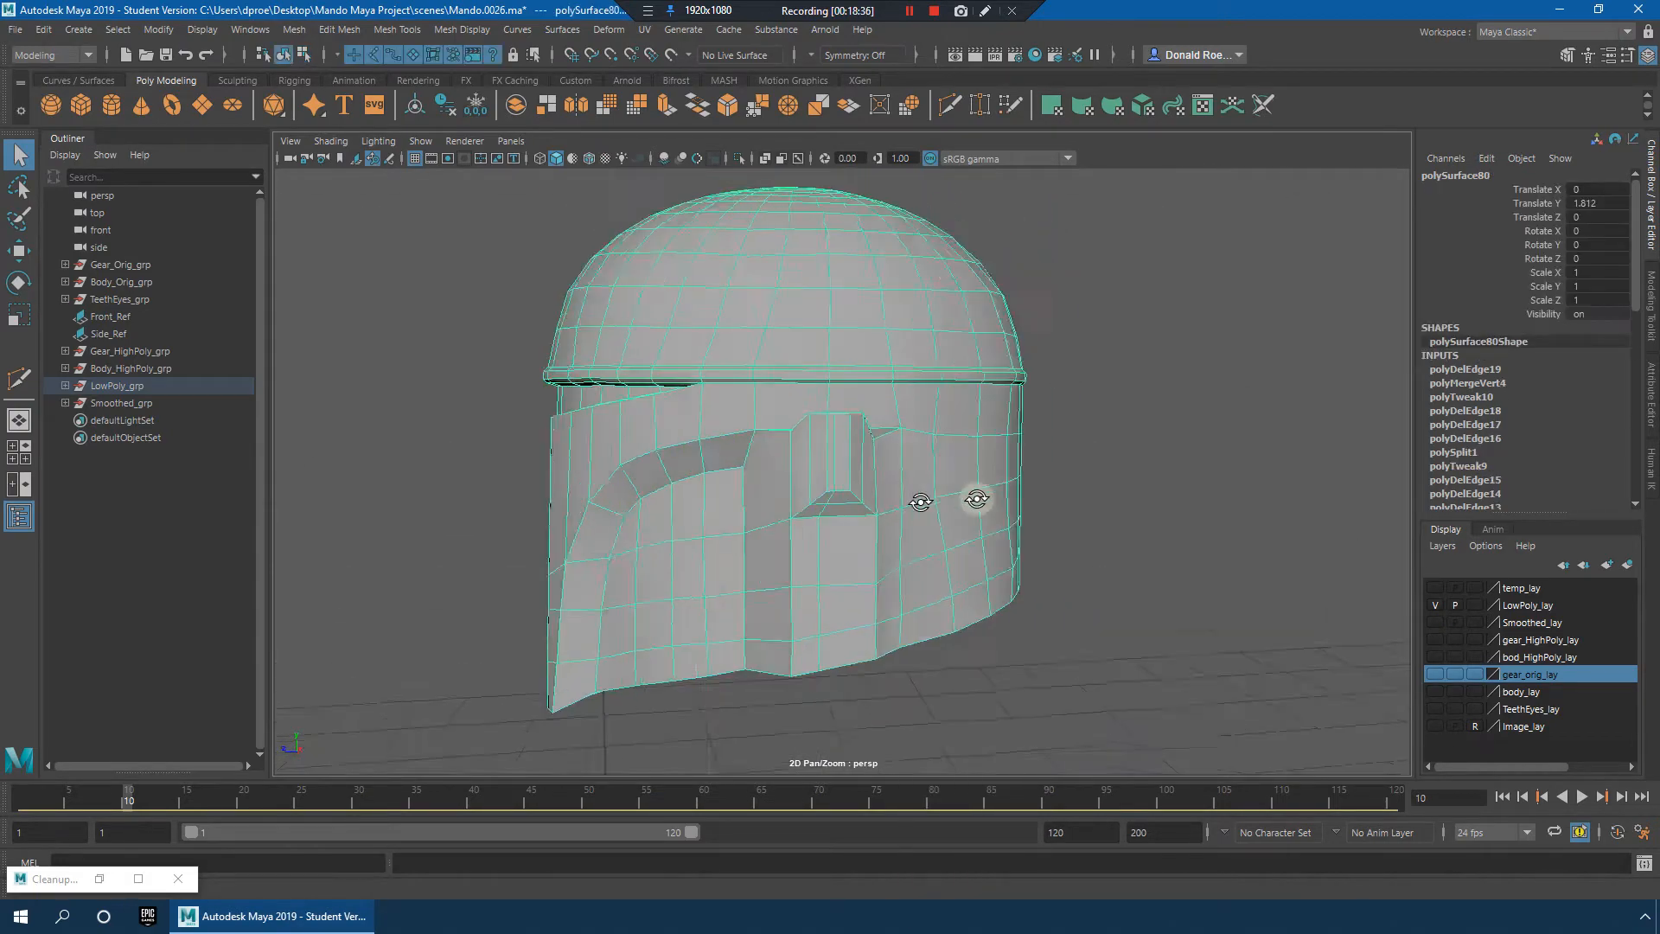
alt+drag(977, 499, 929, 476)
click(1084, 497)
click(851, 399)
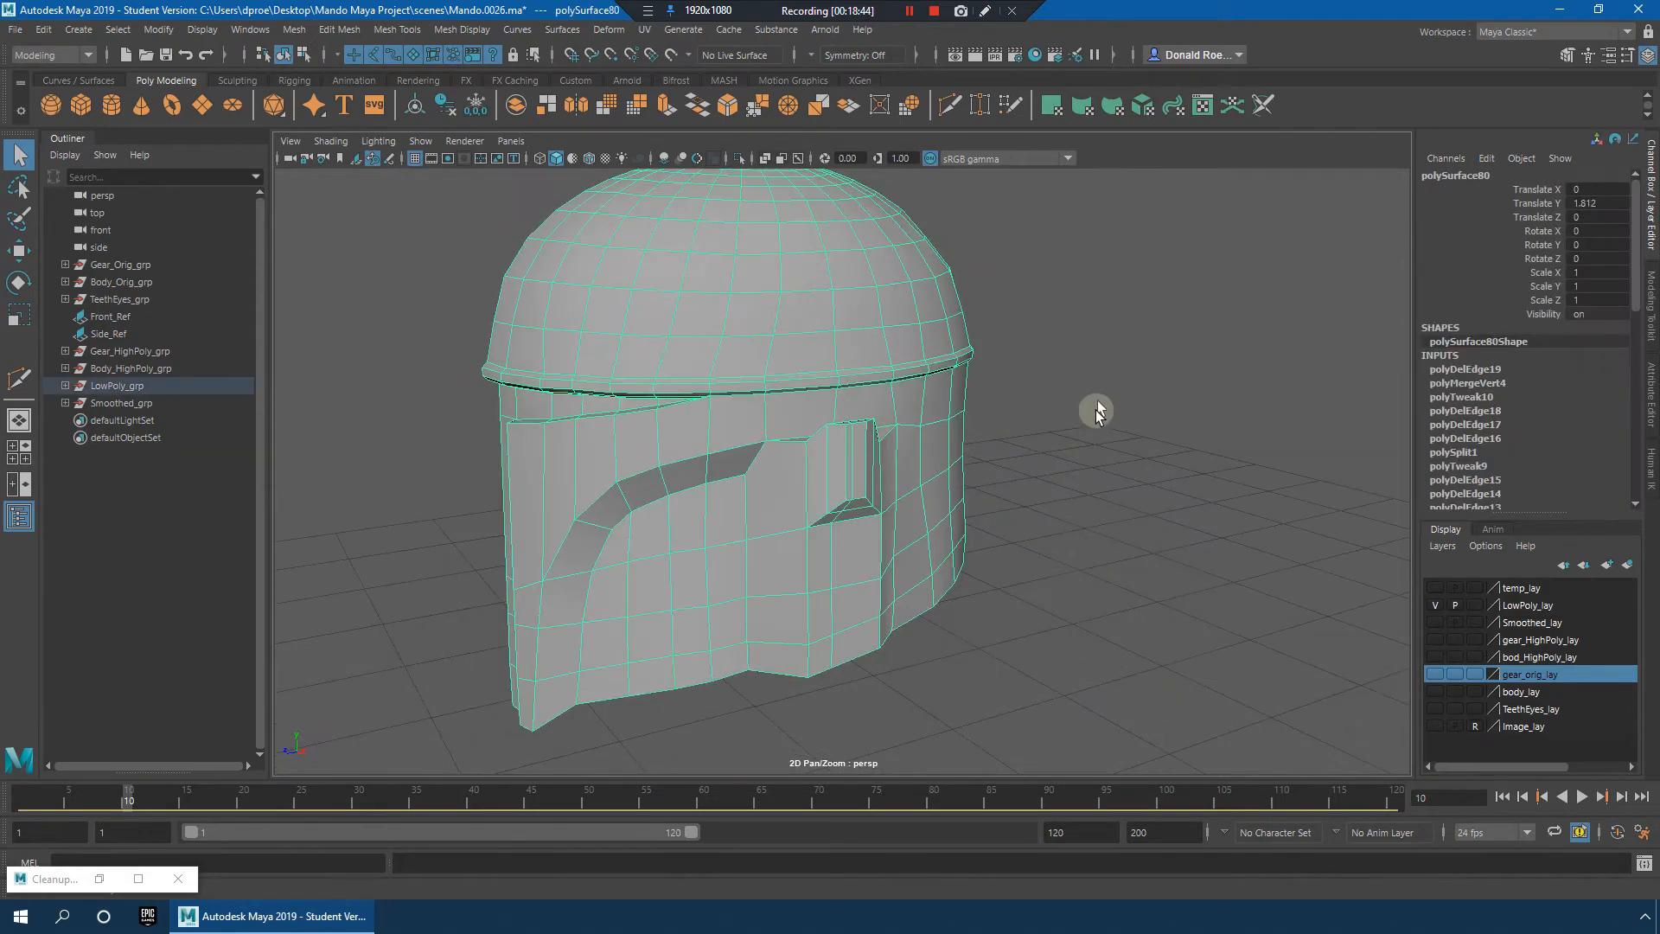
click(1096, 410)
alt+drag(1138, 449, 1023, 496)
Step: Apply Soften Edge to the whole half helmet and check its shading
click(921, 442)
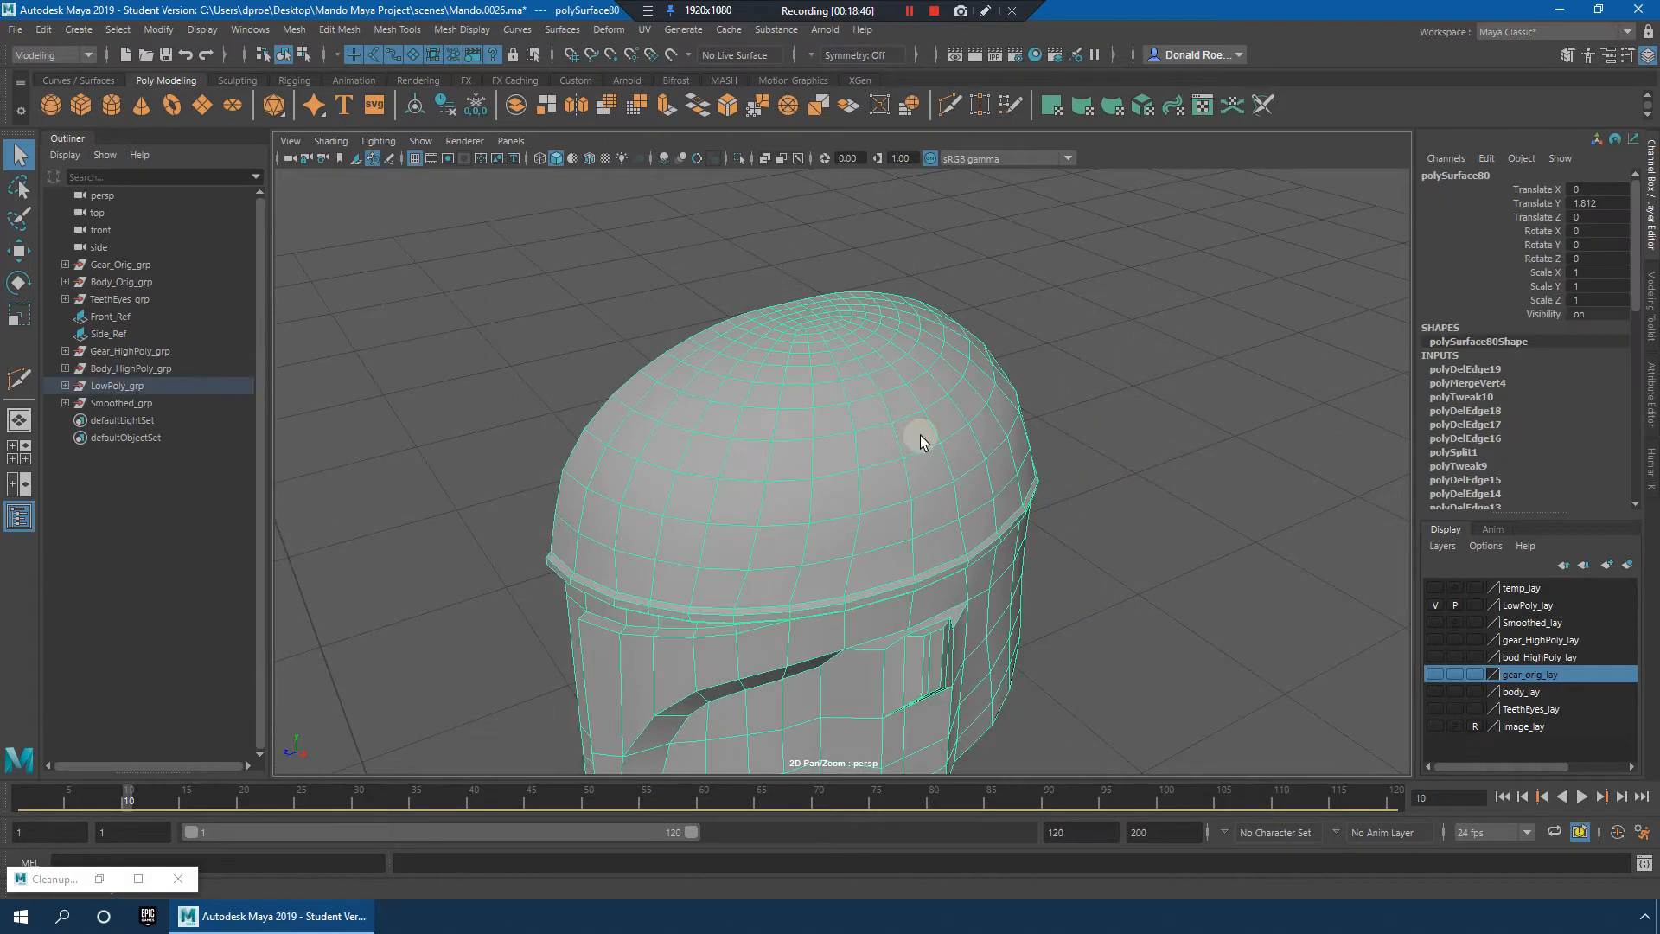
click(487, 33)
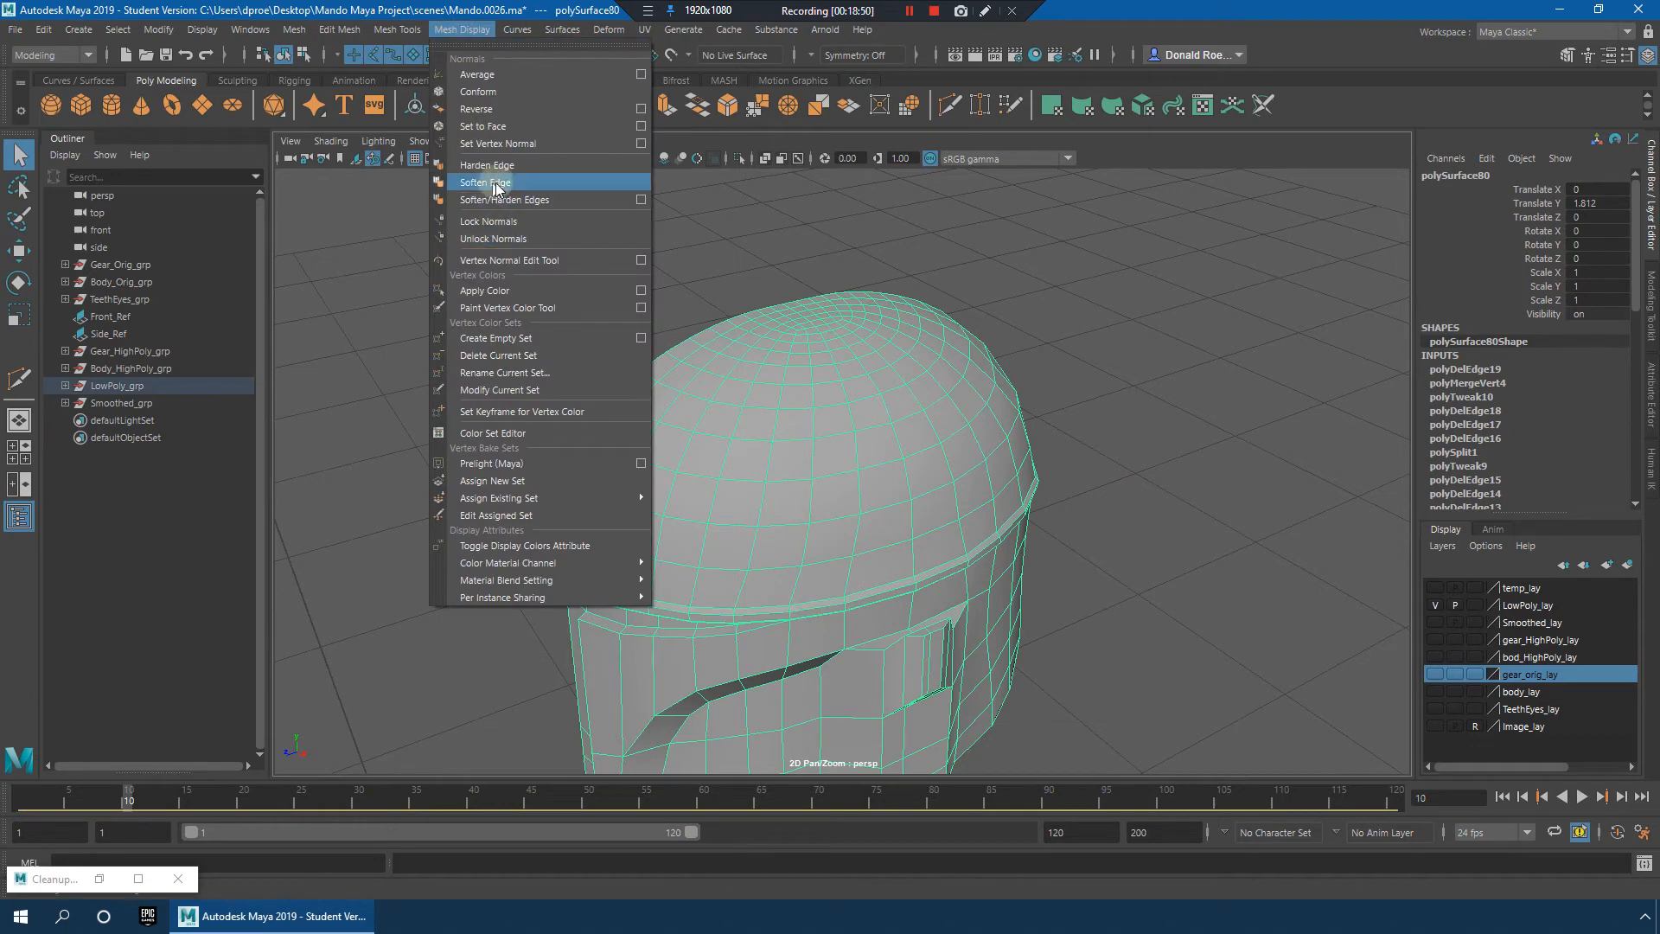
click(499, 184)
click(1061, 435)
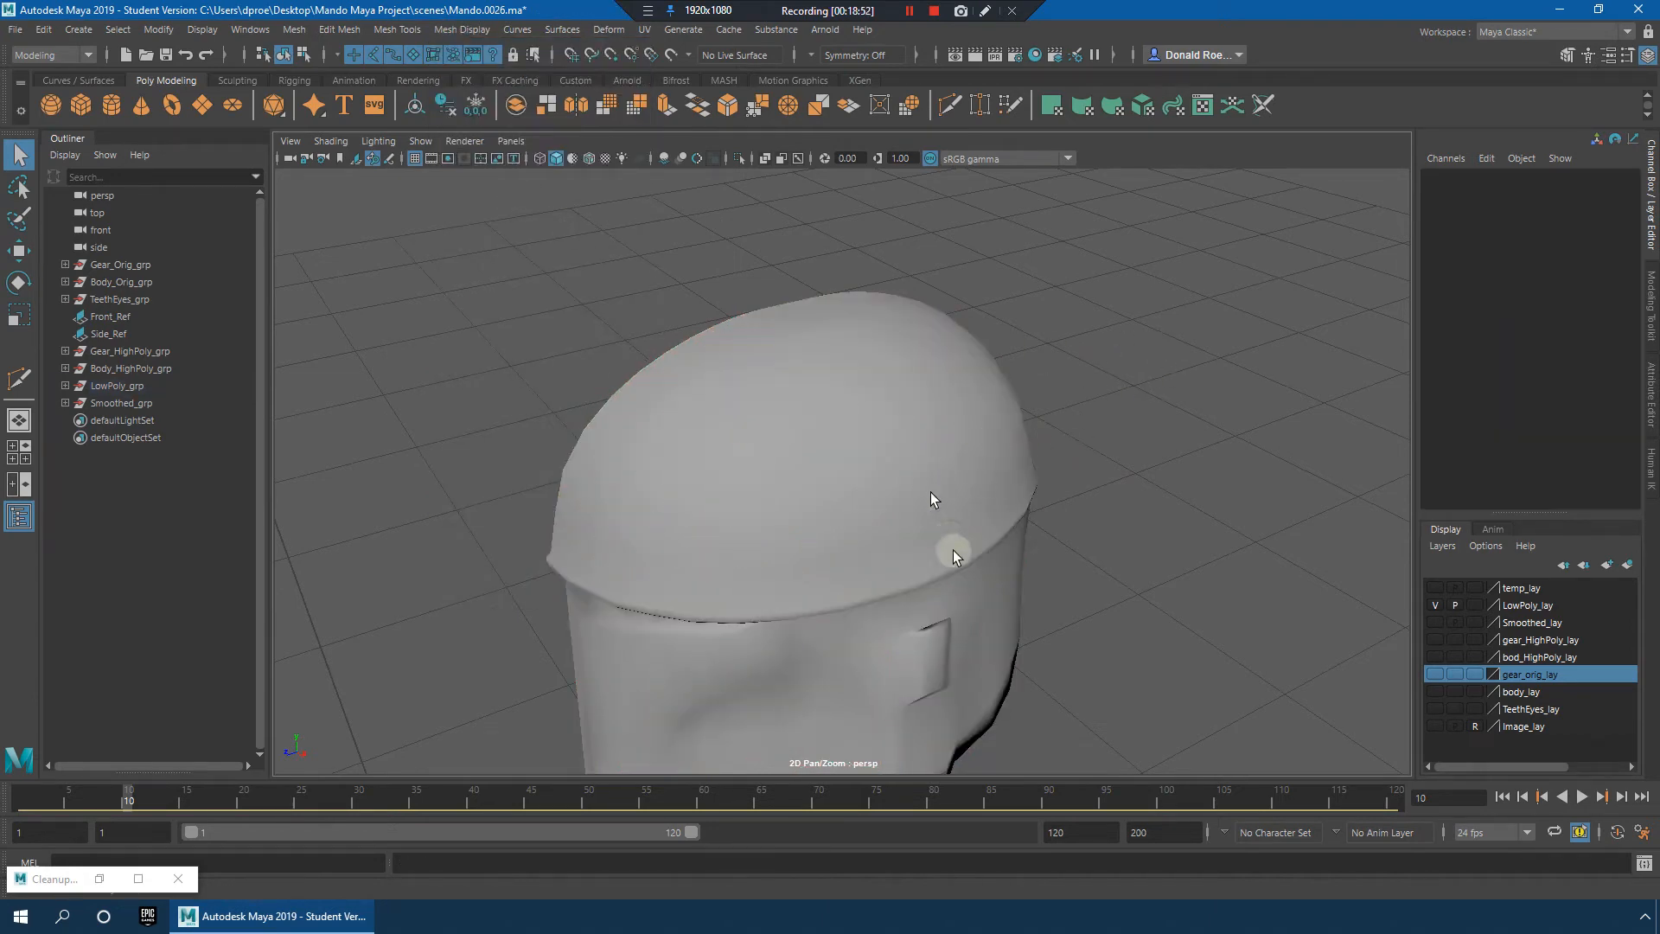
alt+drag(953, 556, 658, 226)
click(961, 523)
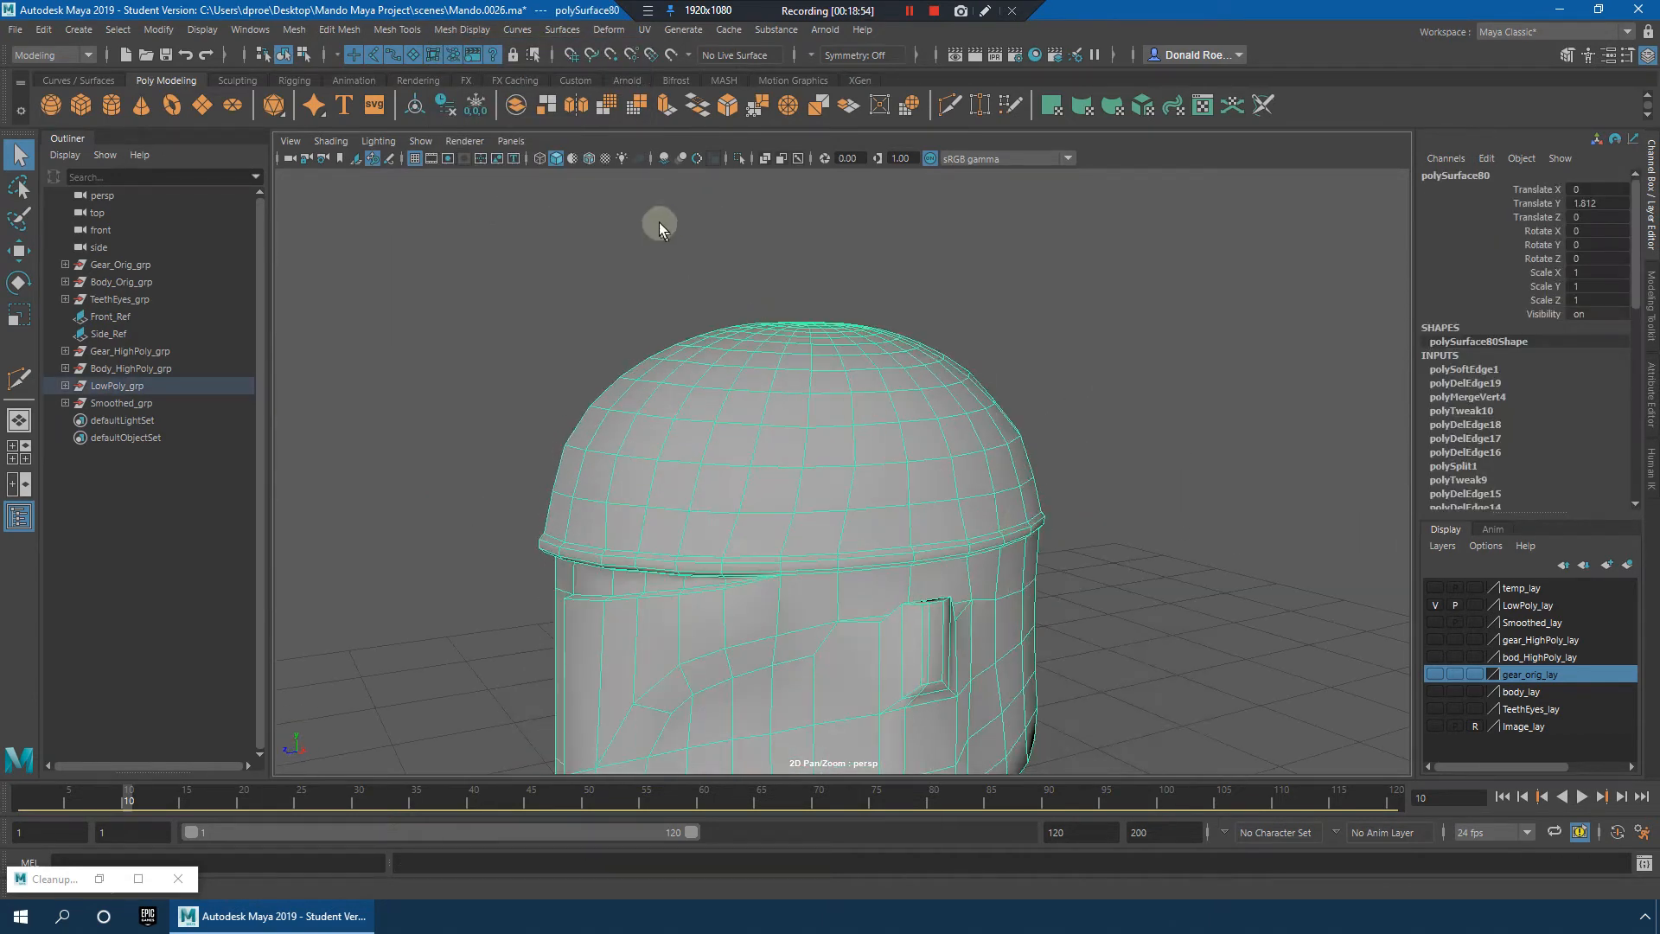
alt+drag(988, 427, 890, 402)
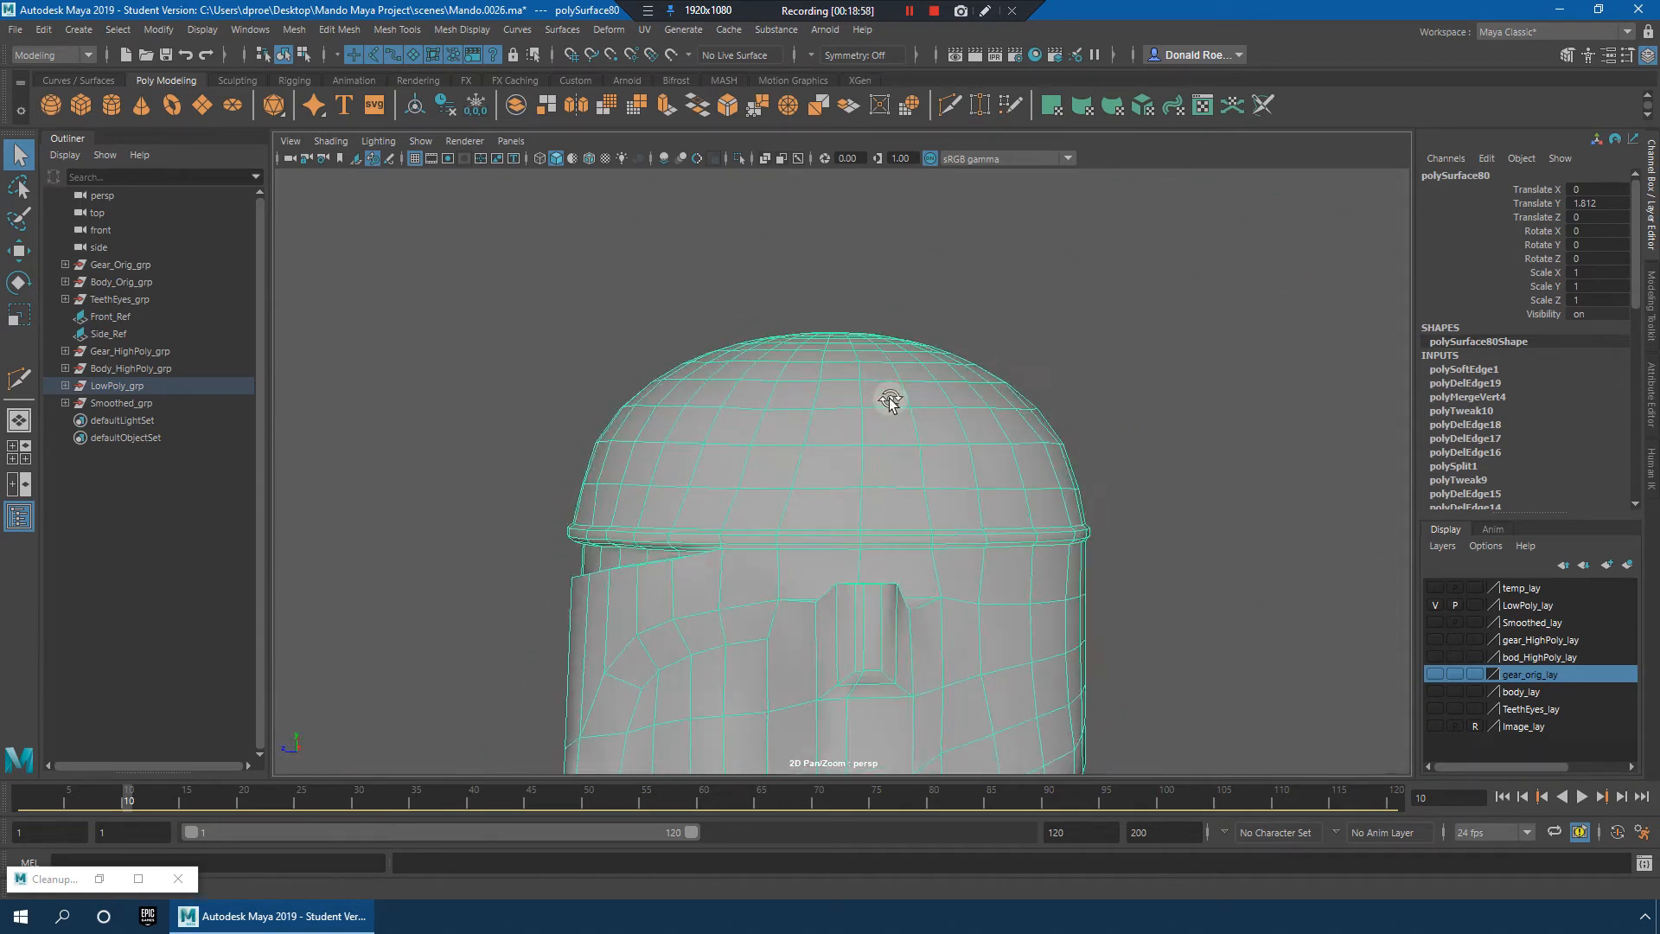
Step: Apply Soften/Harden Edges to the half helmet and check its shading
click(341, 32)
mouse_move(402, 33)
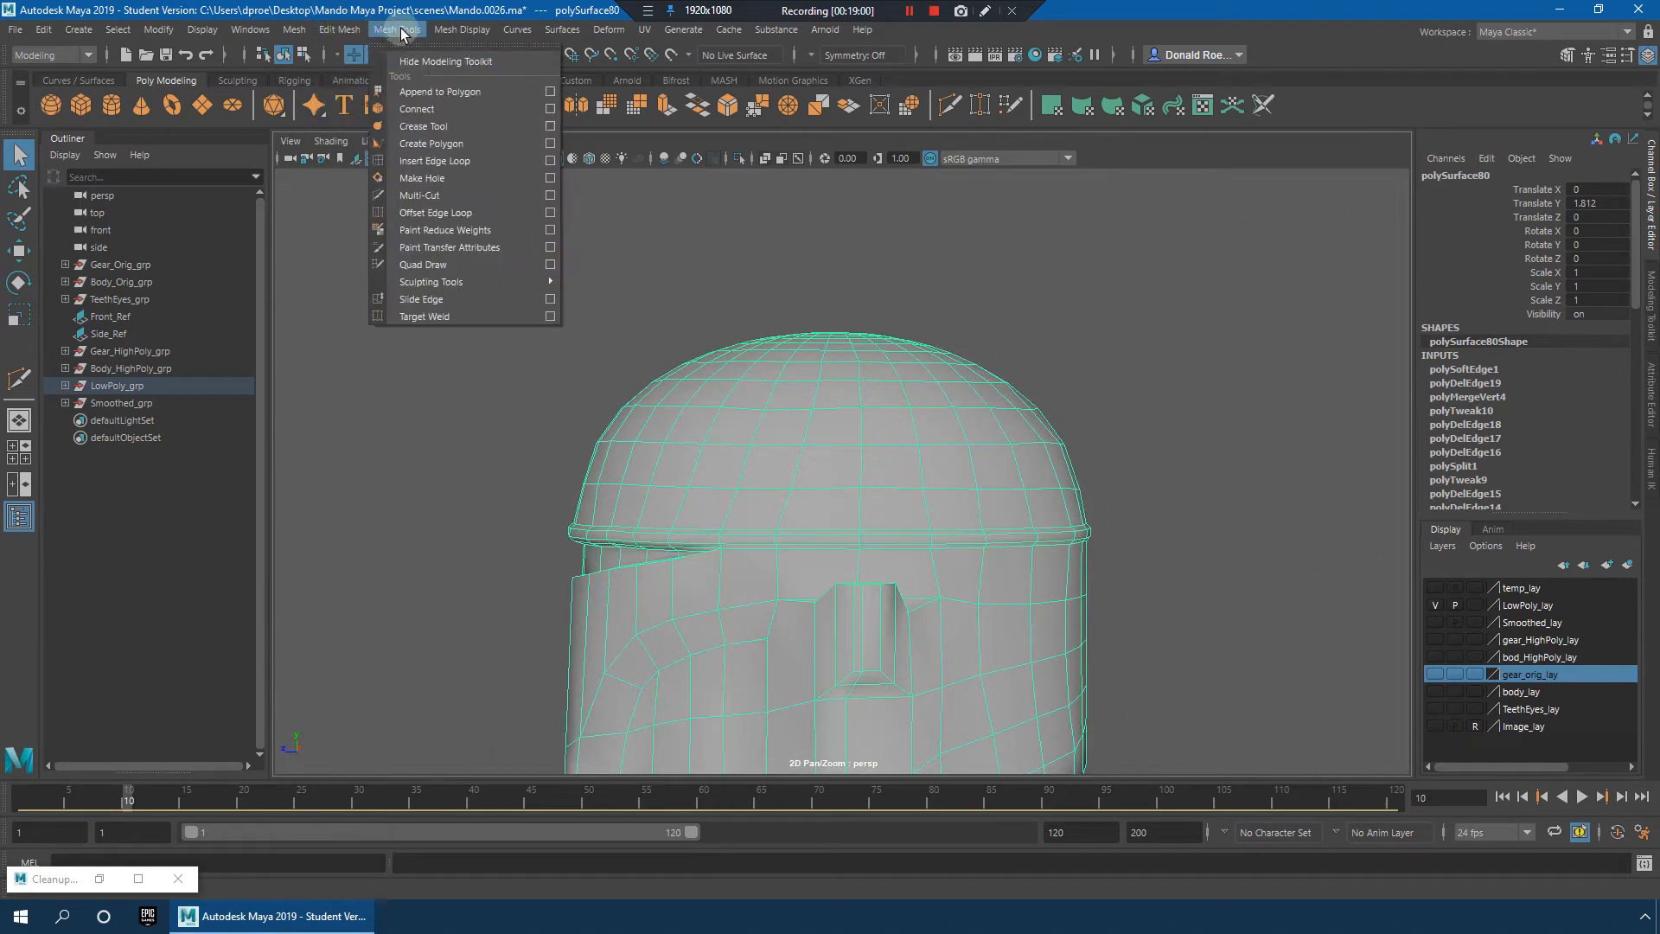
alt+drag(1272, 410, 882, 501)
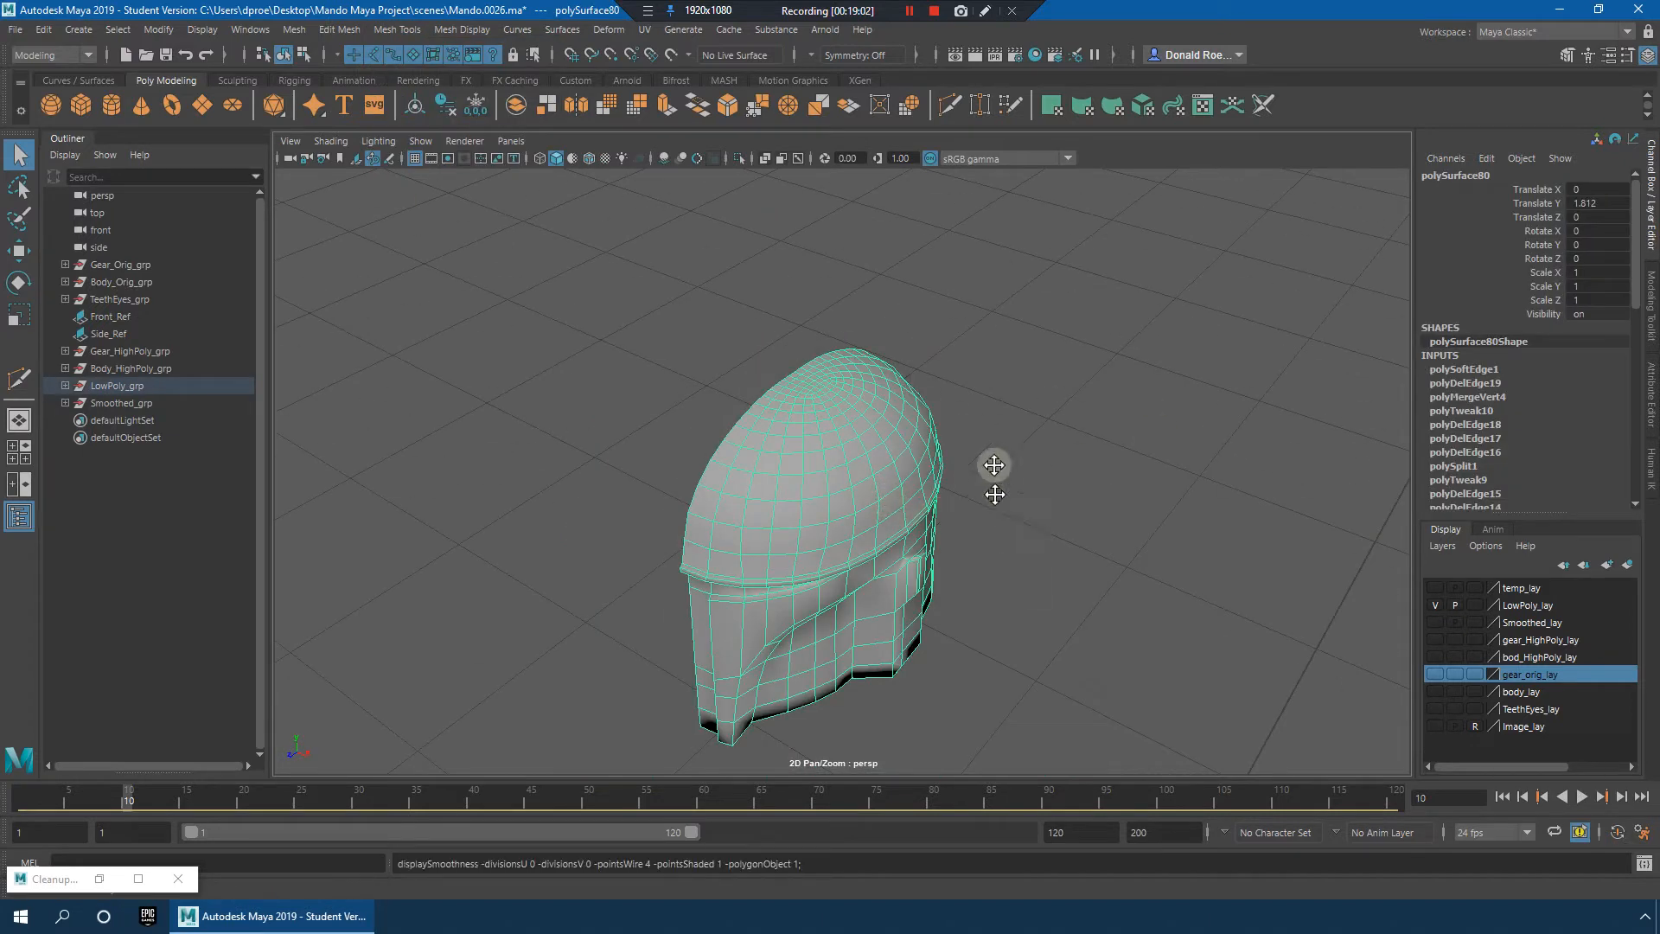
alt+middle_drag(994, 465, 994, 396)
click(484, 31)
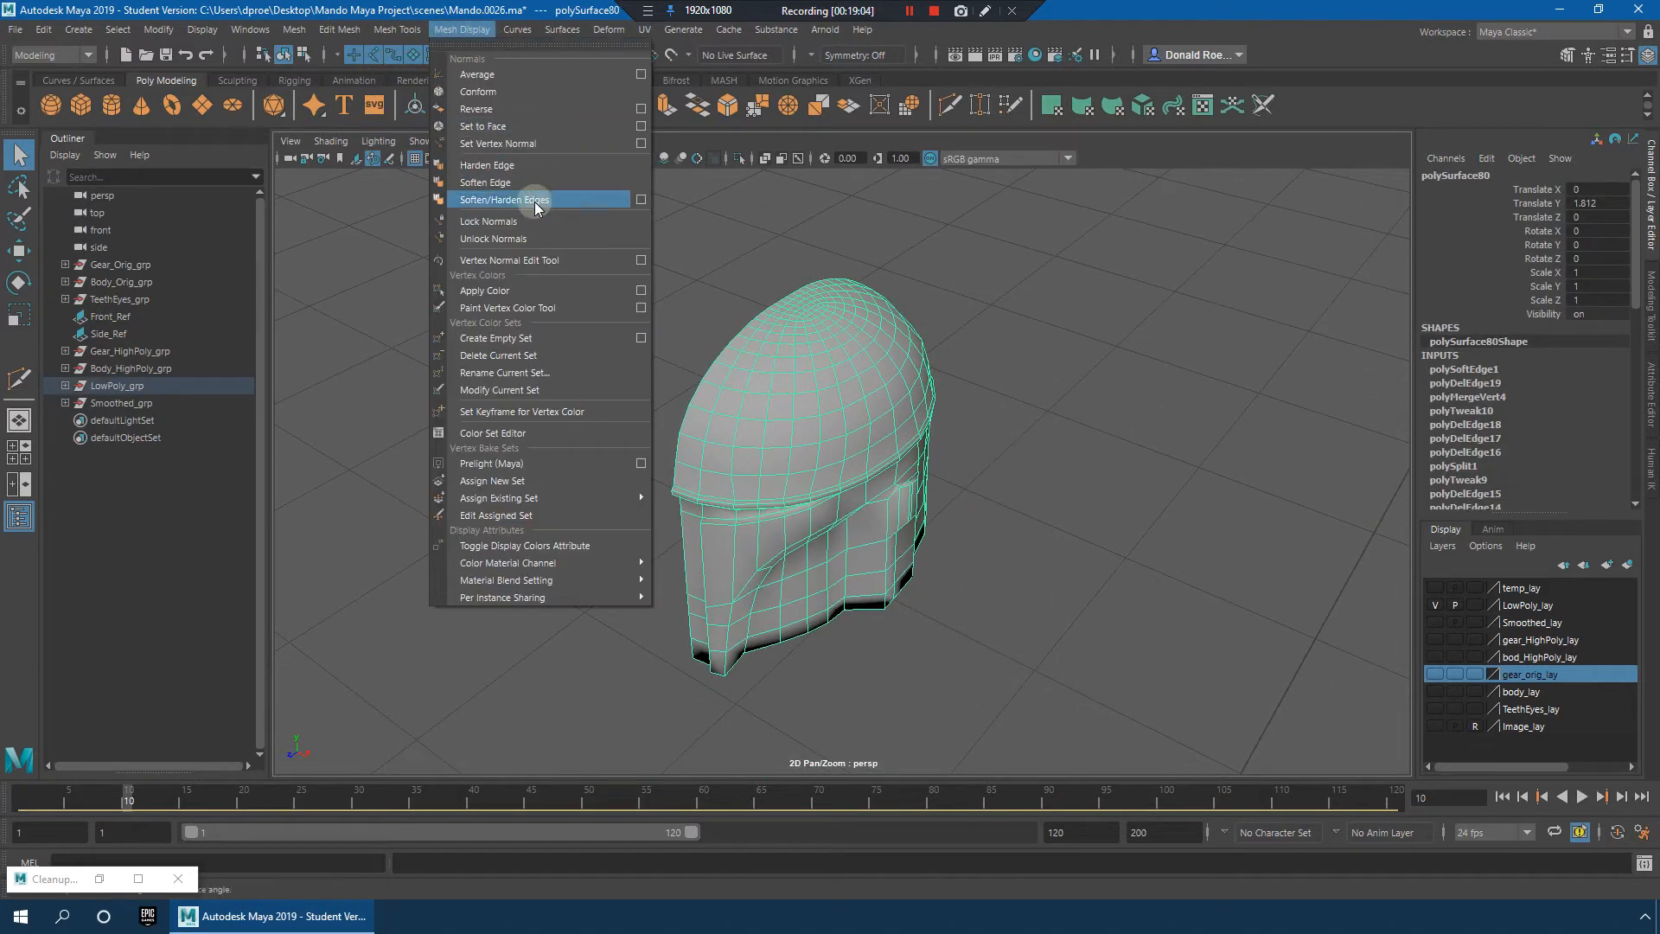
click(504, 200)
click(1045, 308)
mouse_move(1026, 452)
alt+mouse_down()
mouse_move(945, 400)
mouse_move(1003, 452)
mouse_move(1019, 430)
alt+mouse_up()
click(867, 406)
scroll(741, 300, down, 5)
Step: Freeze the half helmet's transformations, then reset them
key(w)
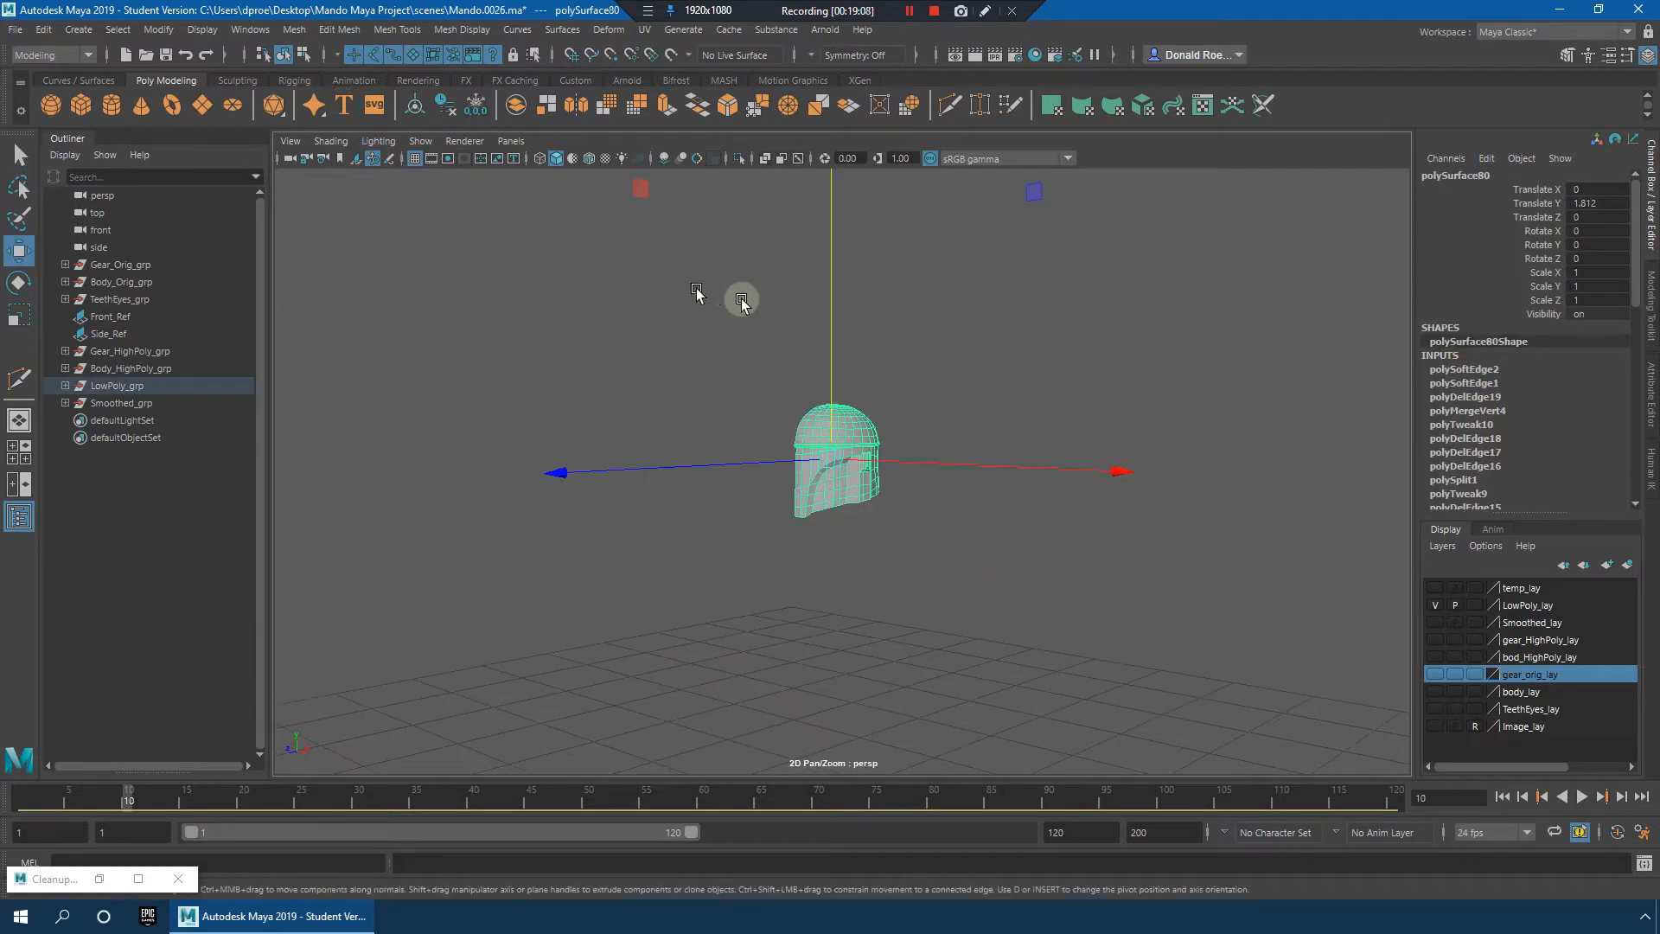
click(157, 30)
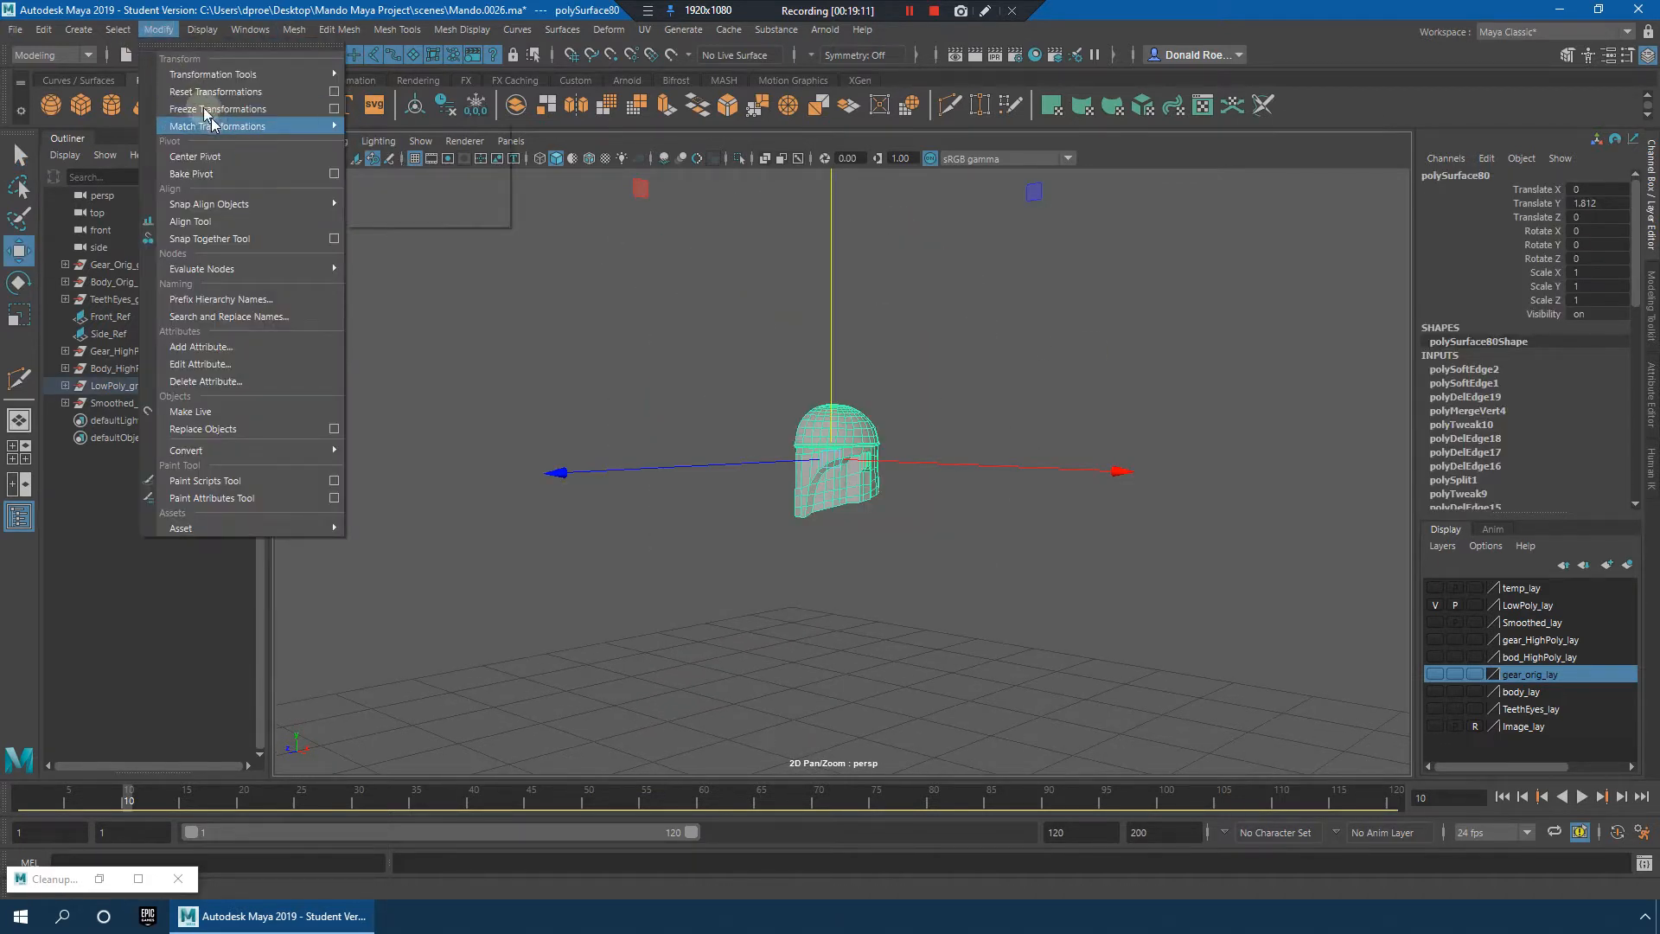
click(207, 109)
click(160, 31)
click(205, 95)
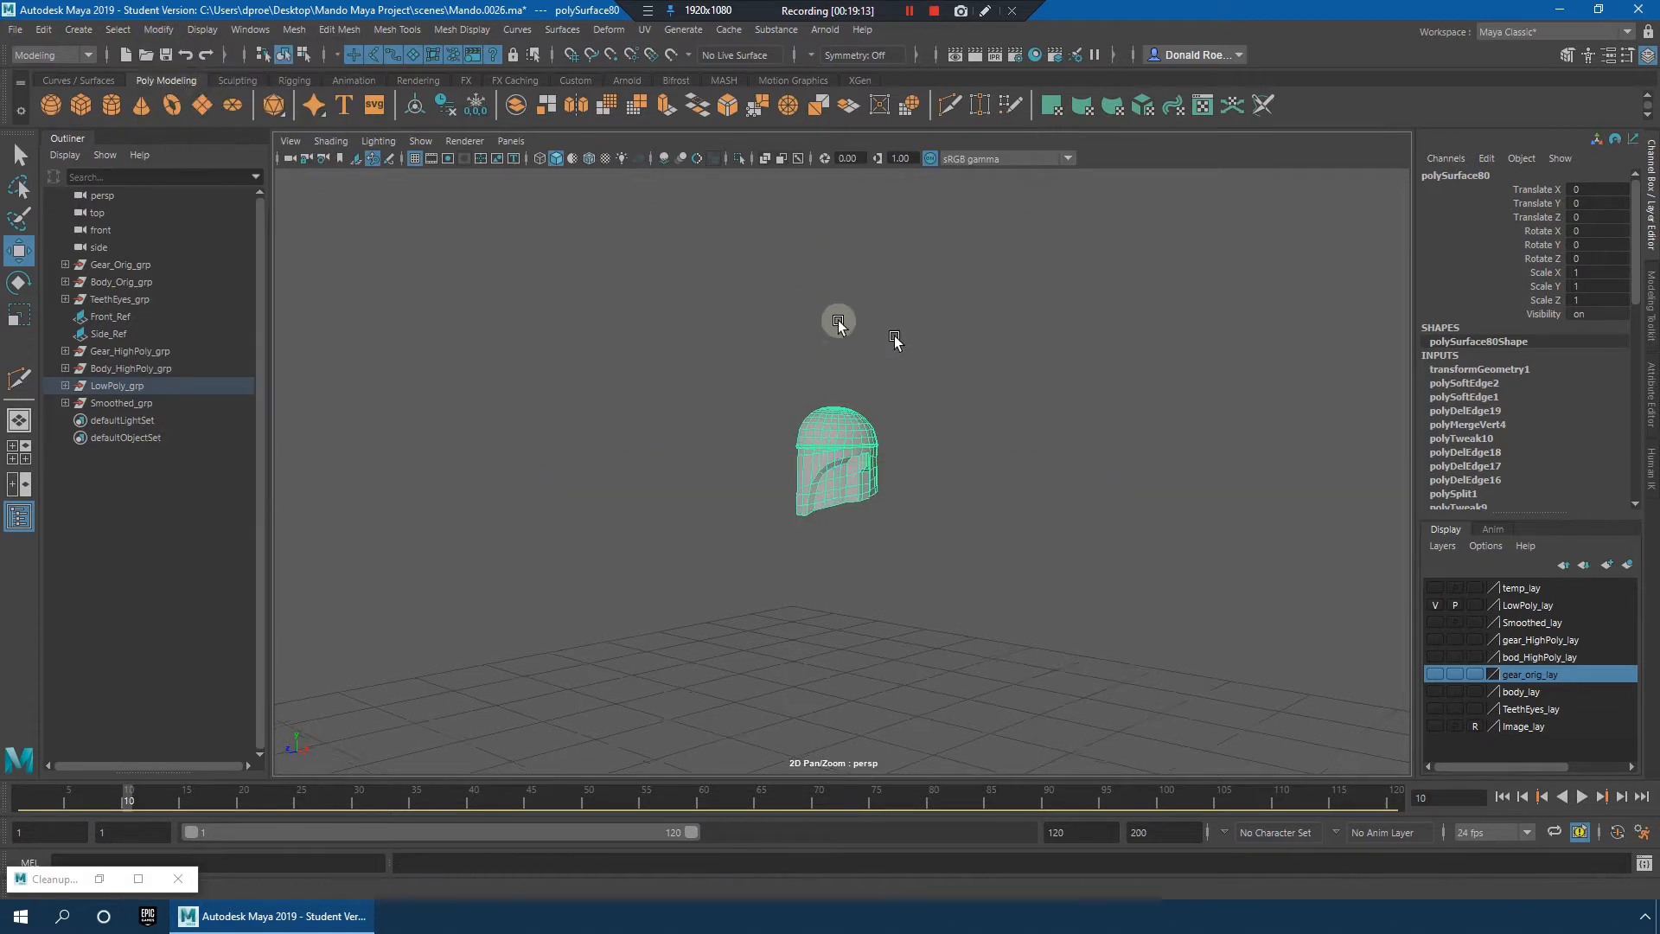
Step: Duplicate the half helmet and mirror the copy with a Scale X of -1
alt+drag(894, 343, 862, 363)
key(ctrl+d)
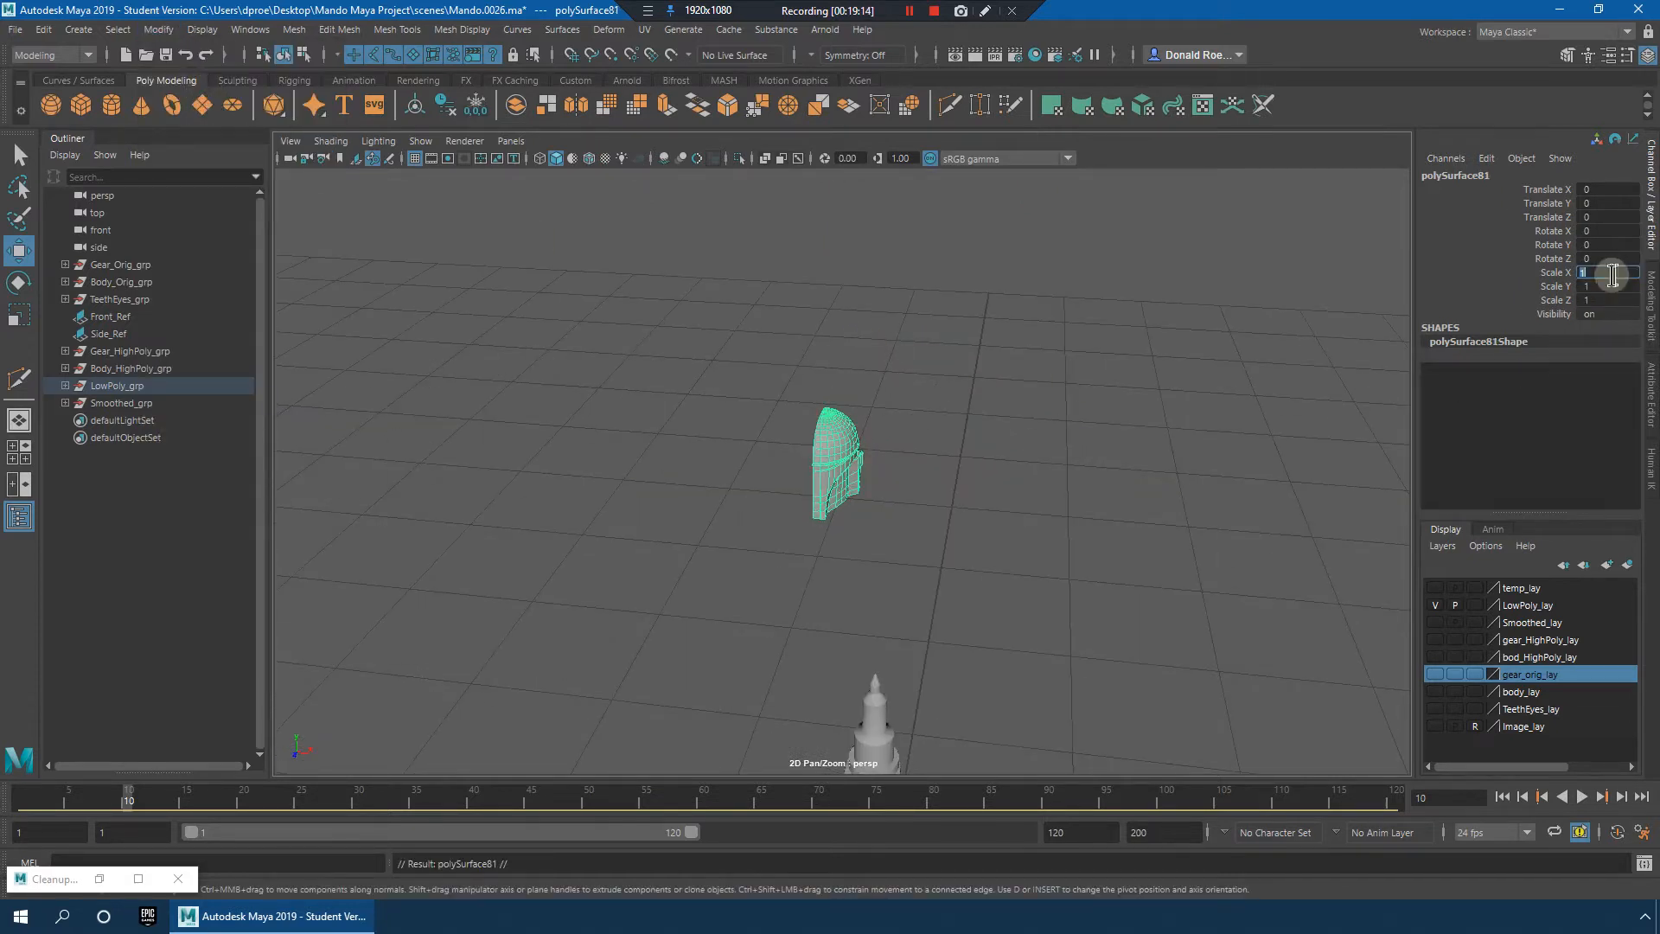
click(1605, 276)
text(-1)
key(Return)
alt+right_drag(830, 355, 1034, 397)
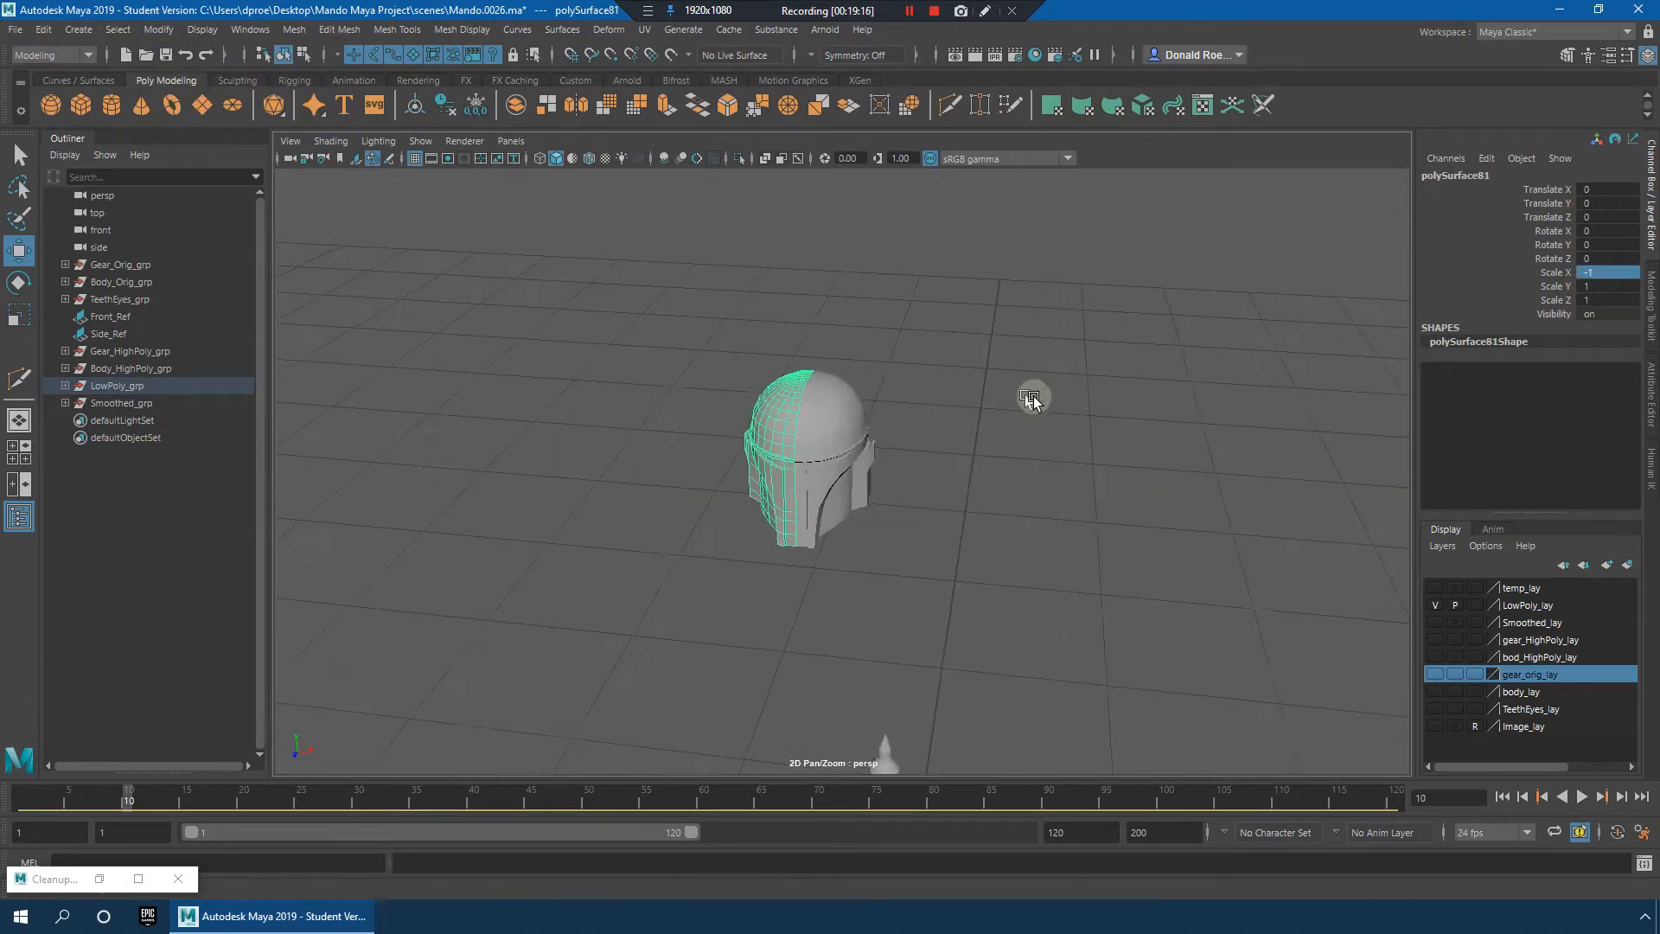
Step: Combine the two helmet halves into one mesh
click(1003, 400)
click(792, 399)
shift+click(851, 398)
shift+right_click(853, 395)
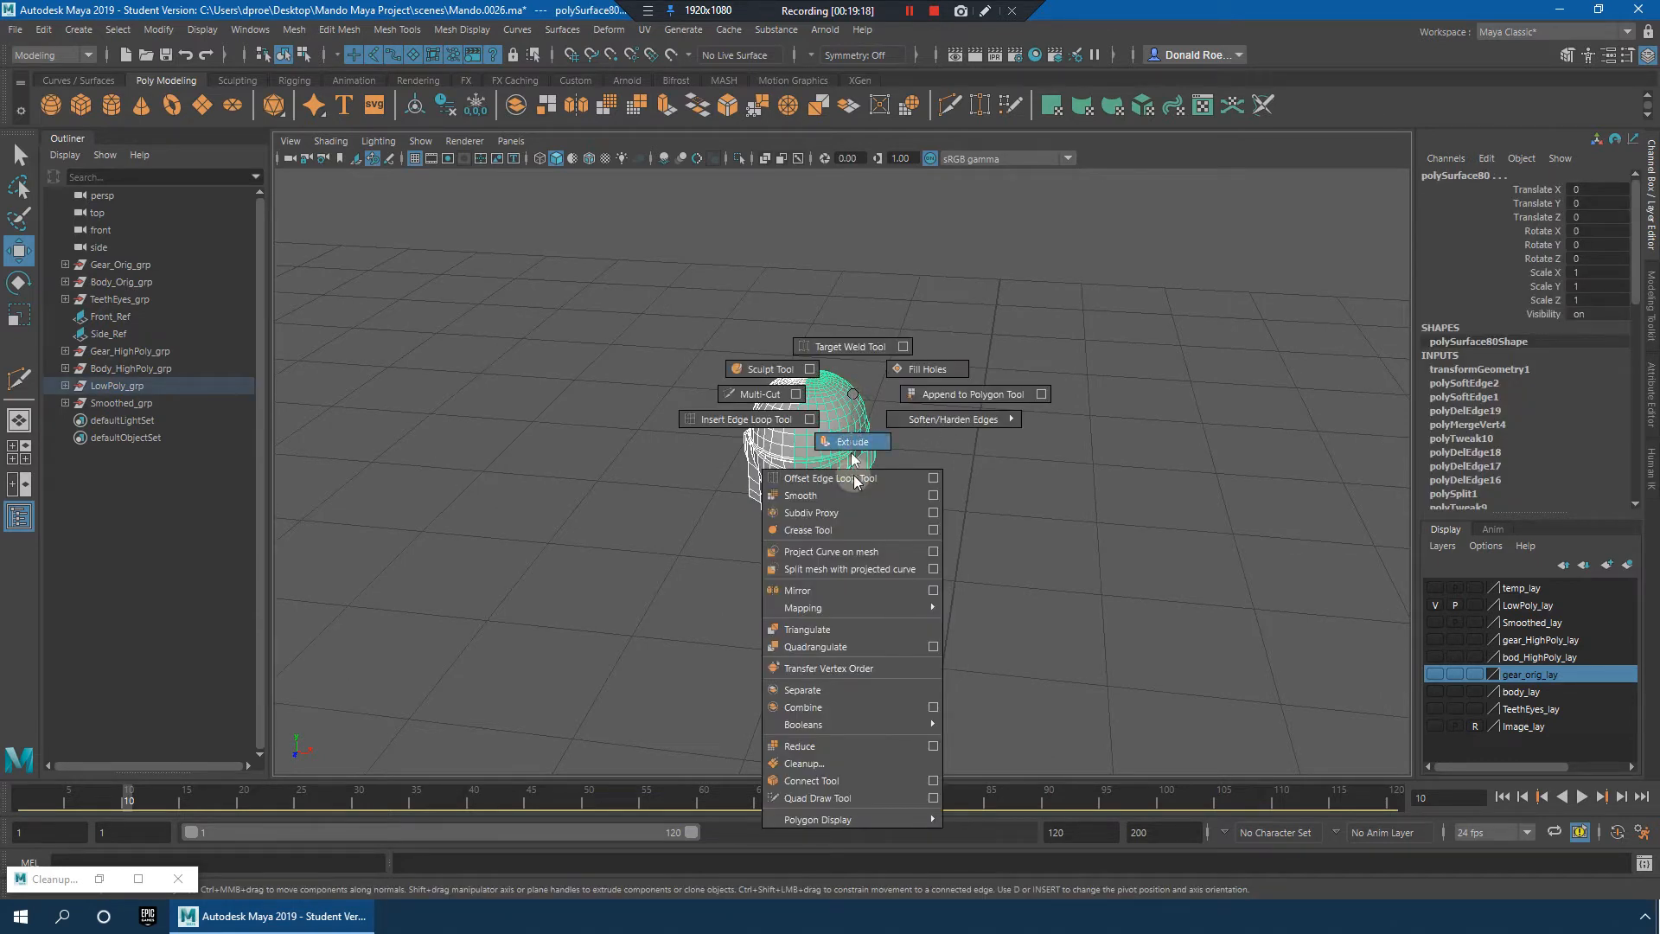
click(802, 706)
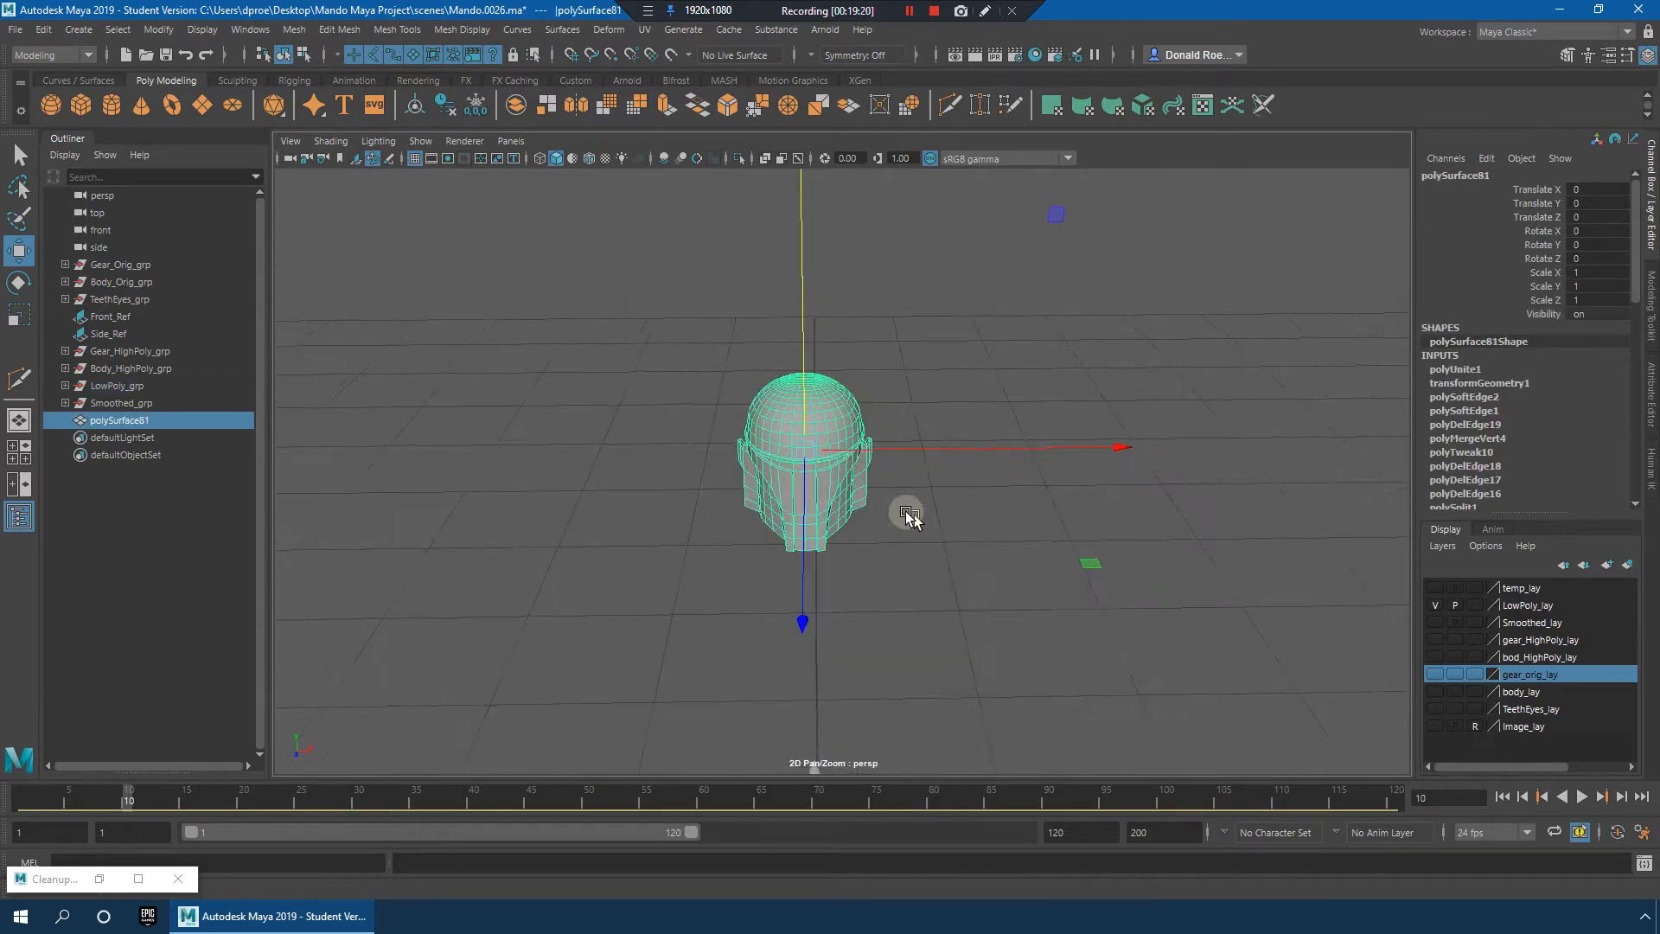
Step: Merge all vertices of the combined helmet to join the halves, and inspect the ear piece area
right_click(831, 383)
right_drag(755, 363, 750, 363)
drag(641, 308, 939, 616)
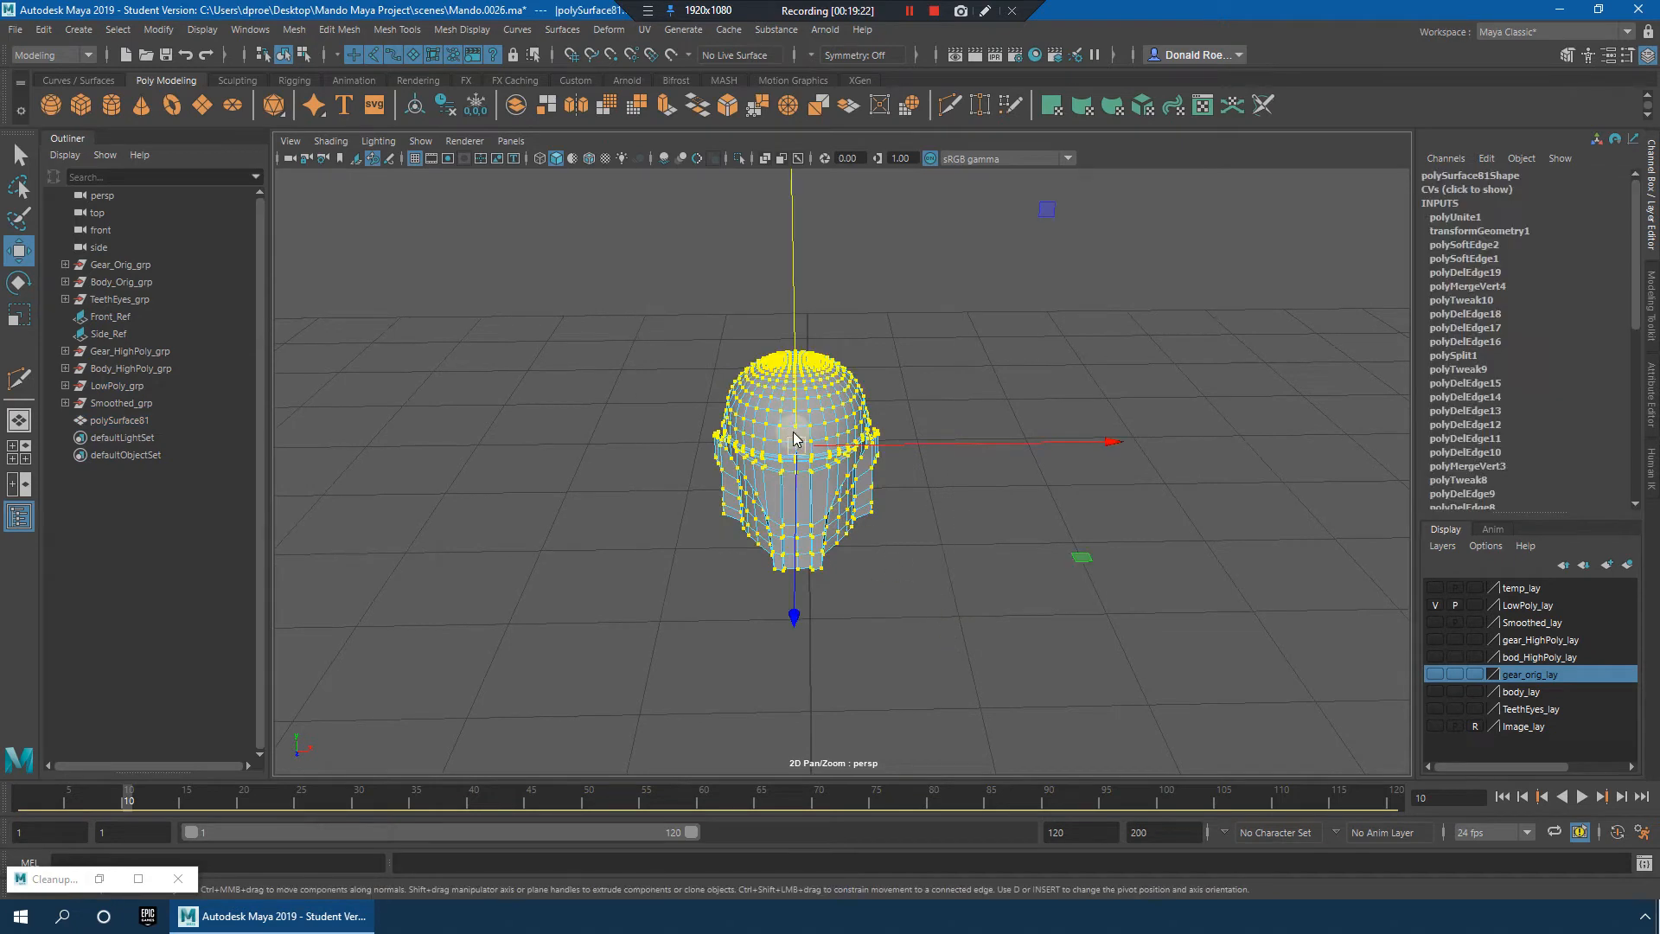
shift+right_drag(795, 430, 851, 312)
alt+drag(895, 359, 885, 398)
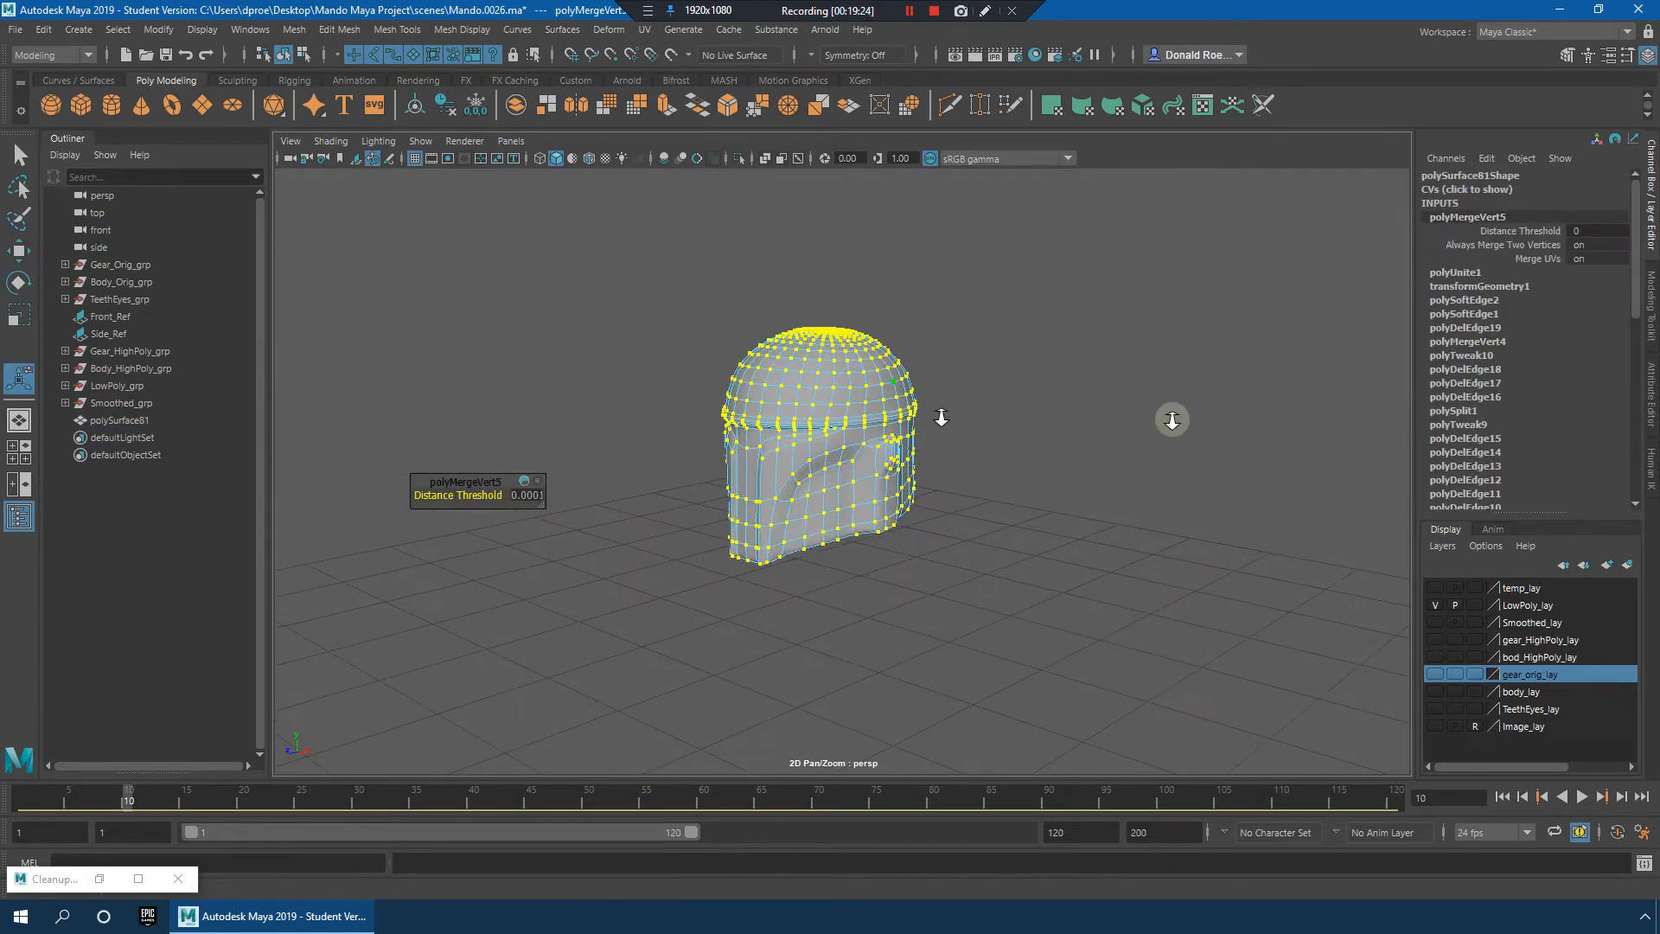
alt+right_drag(1172, 419, 1181, 419)
alt+drag(1158, 415, 916, 463)
alt+right_drag(1052, 485, 1071, 464)
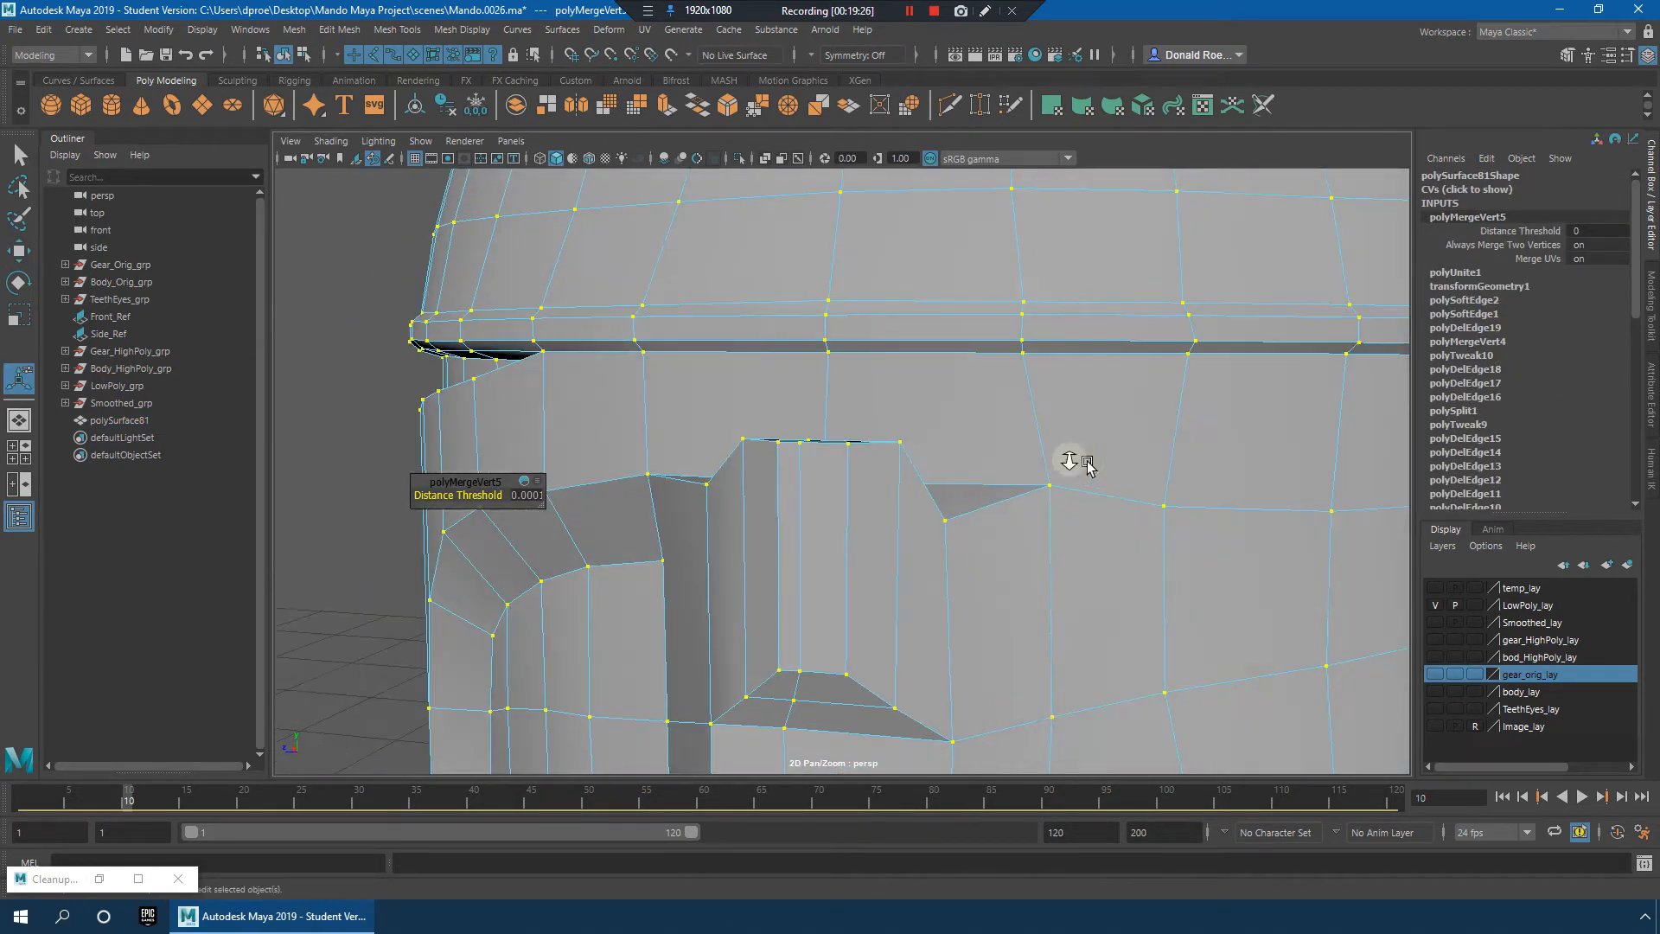
alt+drag(1071, 459, 1167, 432)
alt+right_drag(1189, 420, 1167, 397)
Step: Return to object mode and select the complete helmet
click(1328, 405)
right_drag(935, 360, 1075, 320)
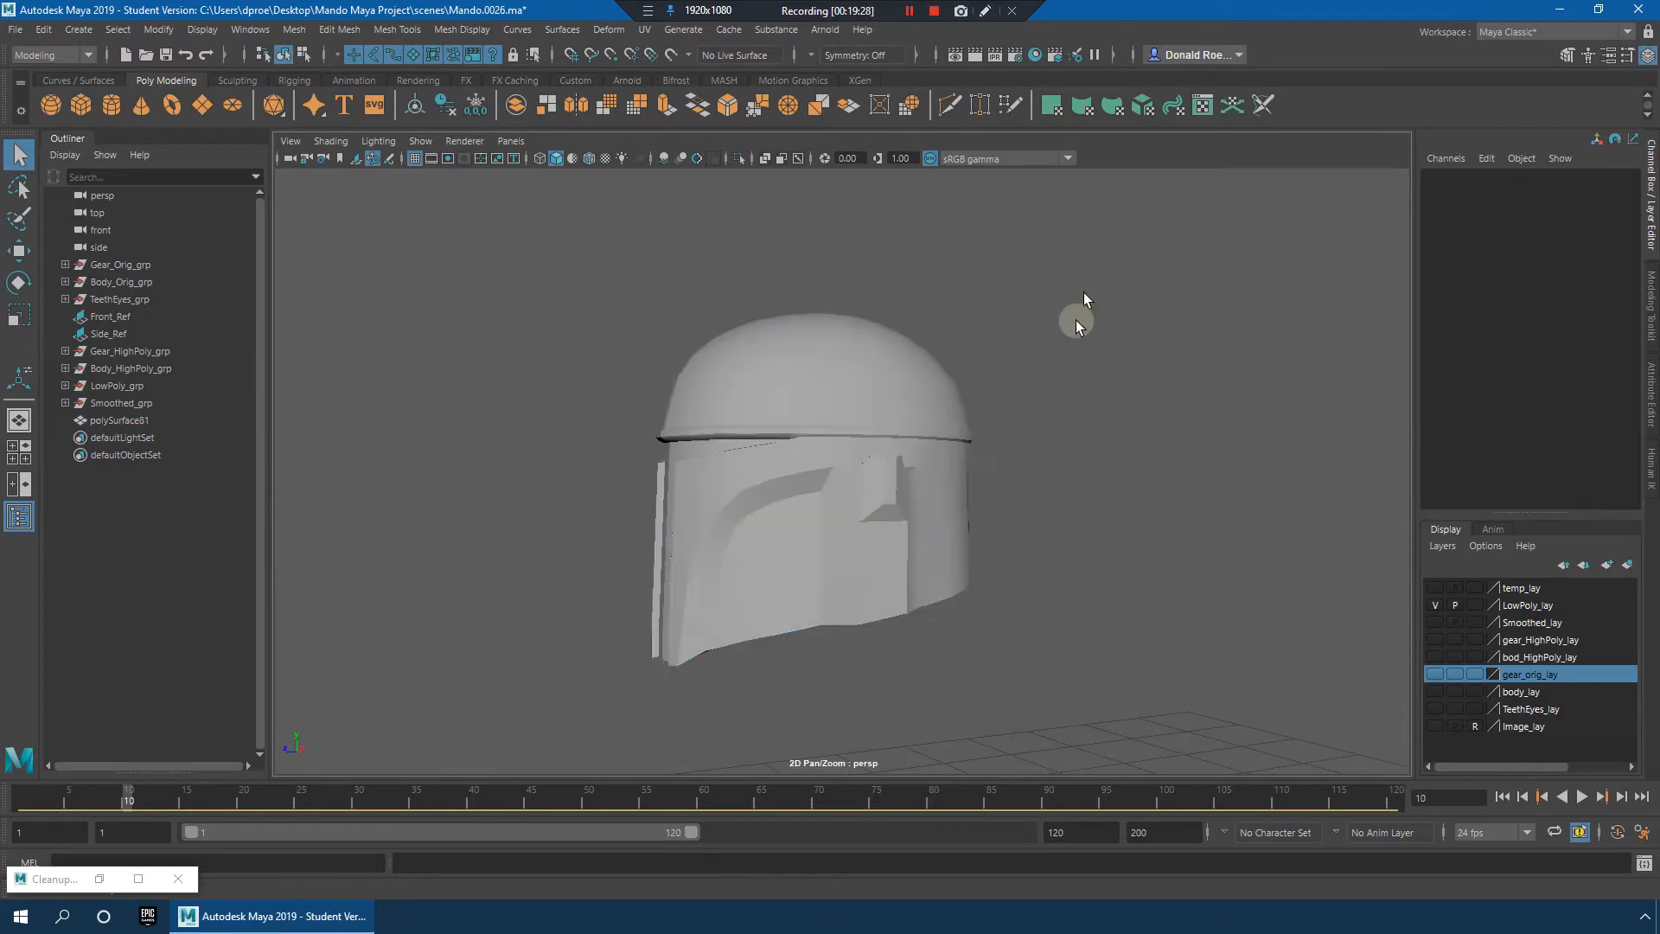
alt+drag(1025, 404, 809, 357)
click(970, 372)
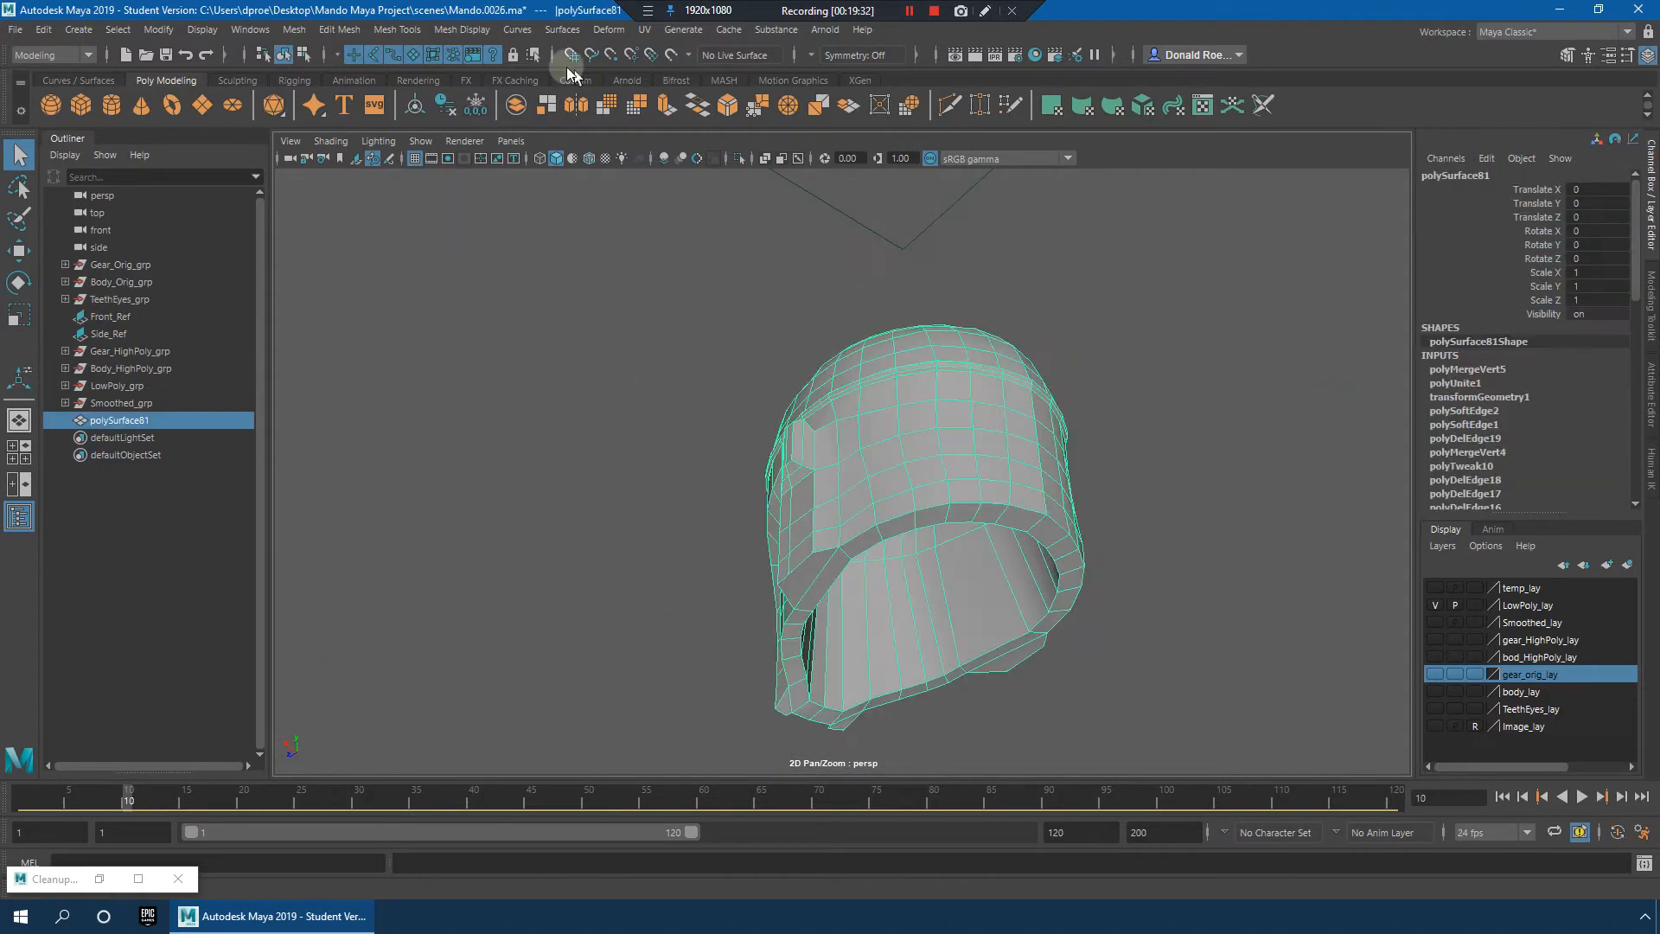
Step: Apply Soften/Harden Edges to the low-poly helmet and deselect it
click(462, 29)
mouse_move(553, 31)
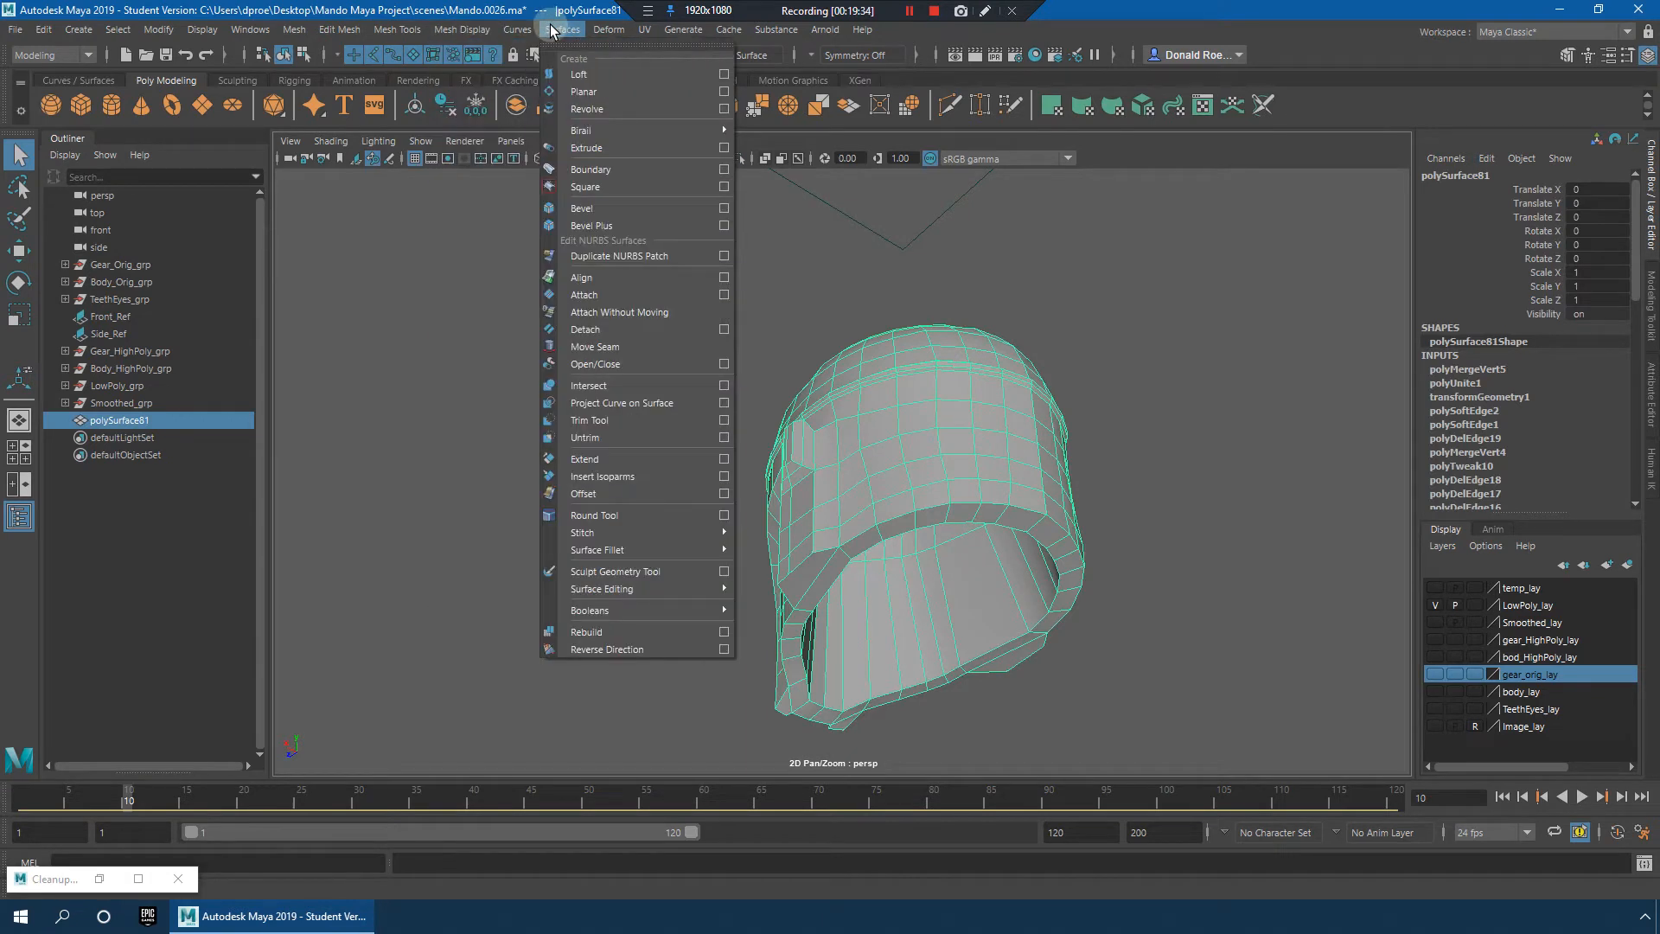
mouse_move(443, 33)
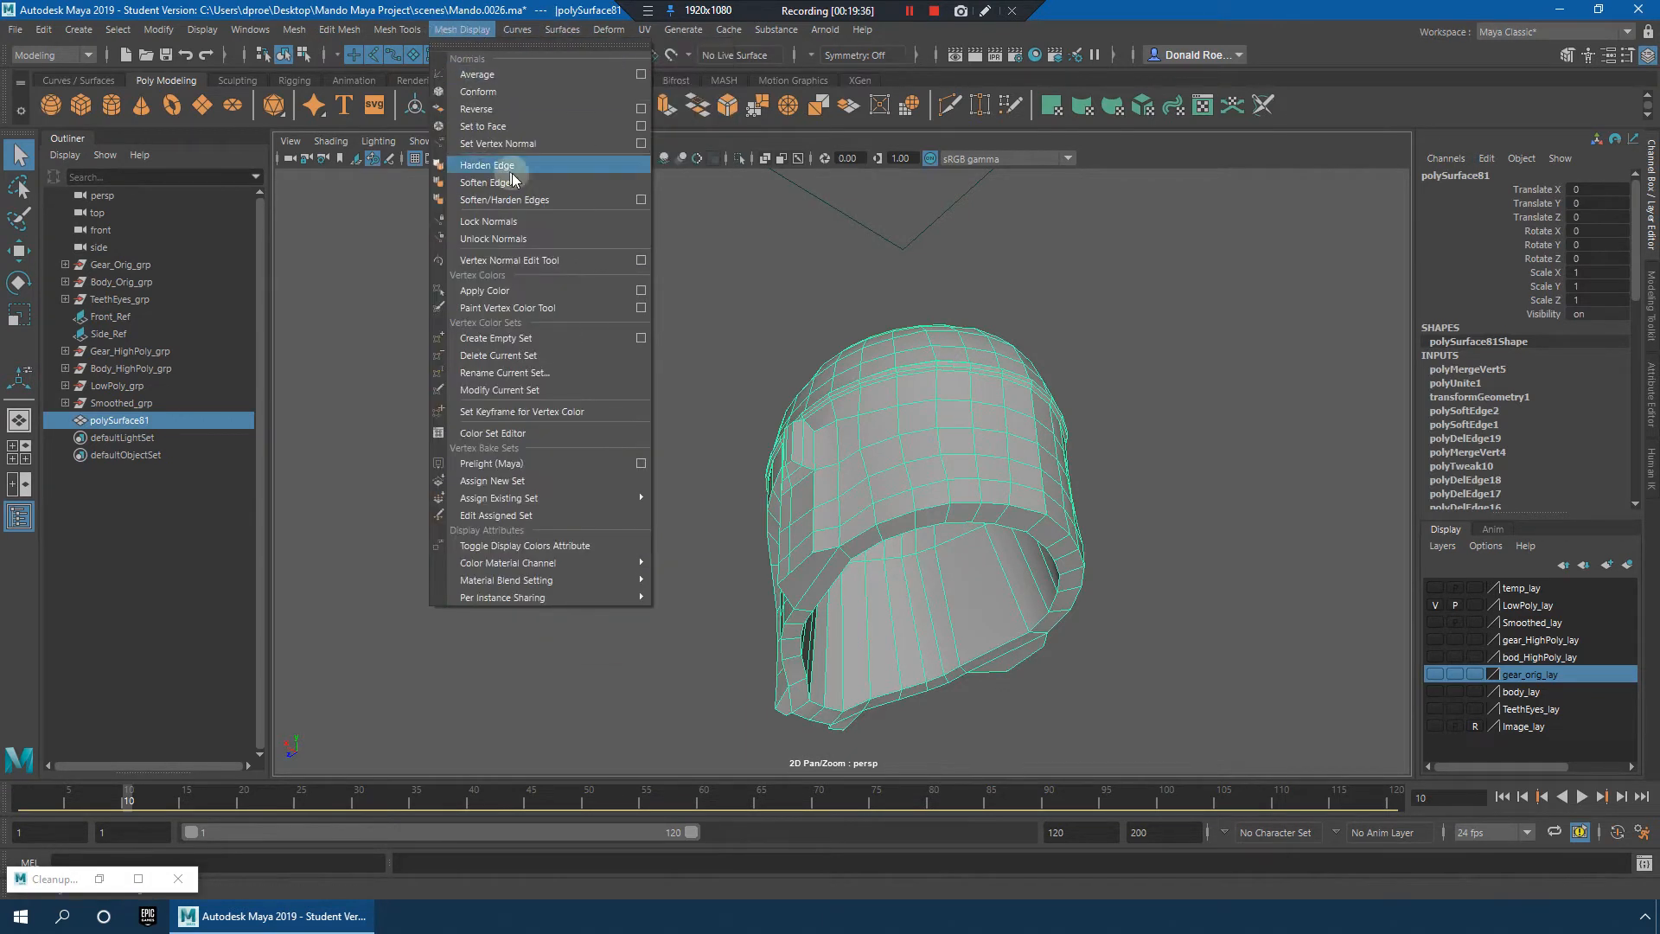
click(516, 198)
click(1113, 270)
alt+drag(1252, 352, 769, 407)
alt+right_drag(1090, 423, 892, 391)
alt+middle_drag(937, 417, 964, 346)
Step: Delete the construction history of the low-poly helmet mesh
click(815, 390)
click(39, 29)
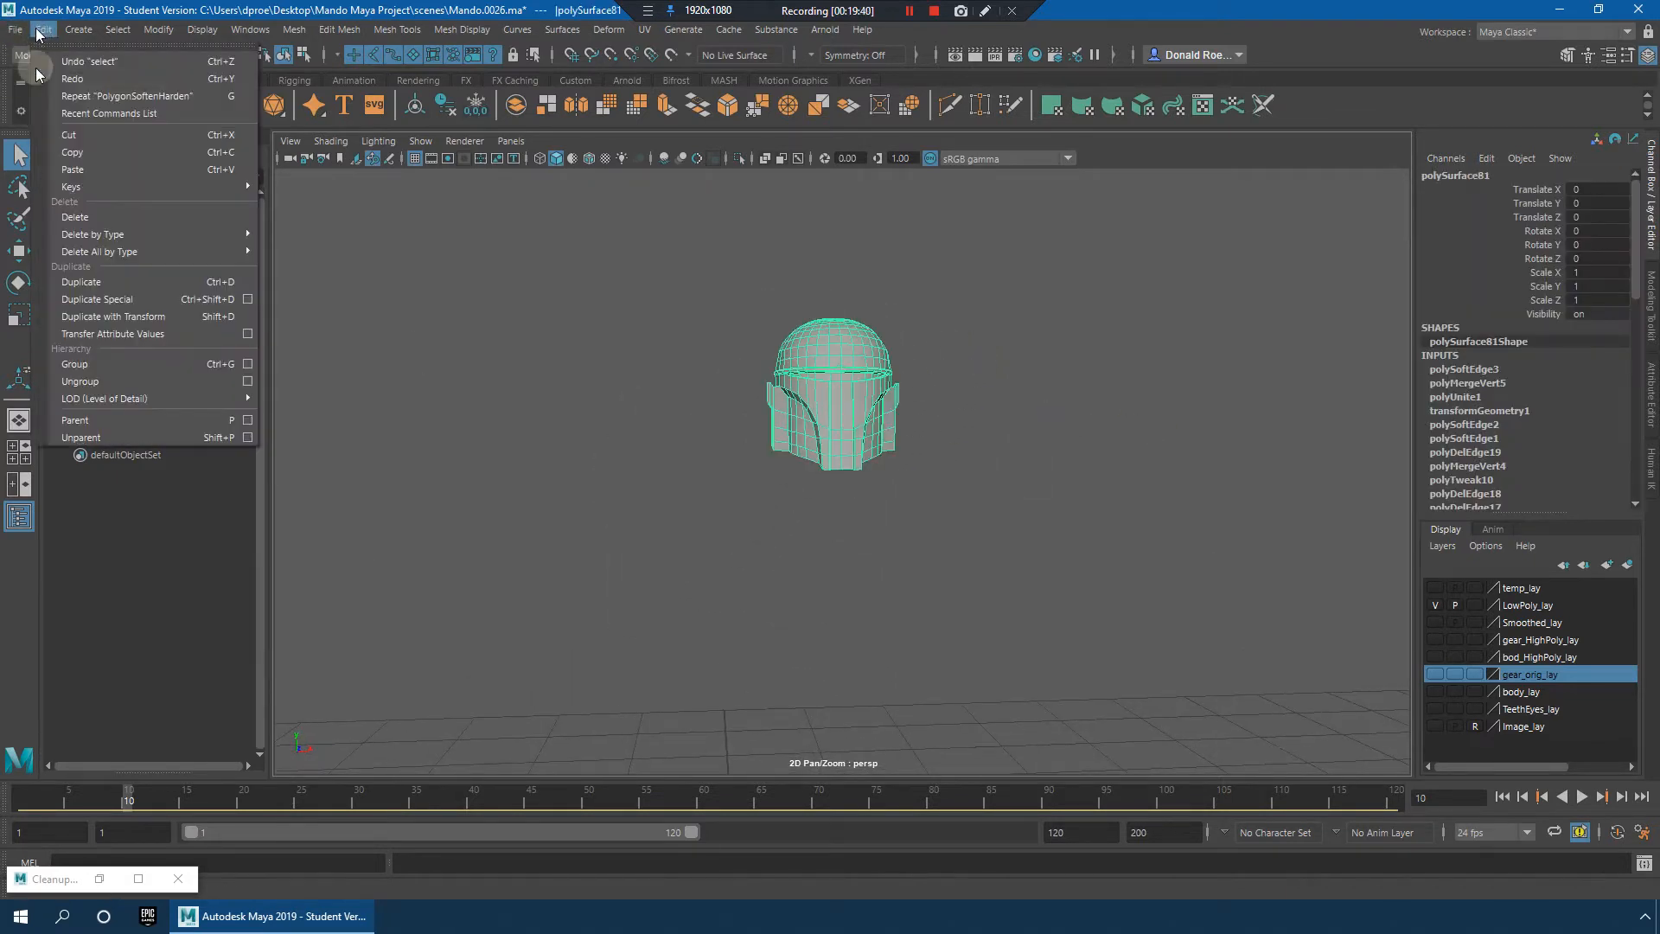
mouse_move(140, 251)
click(294, 268)
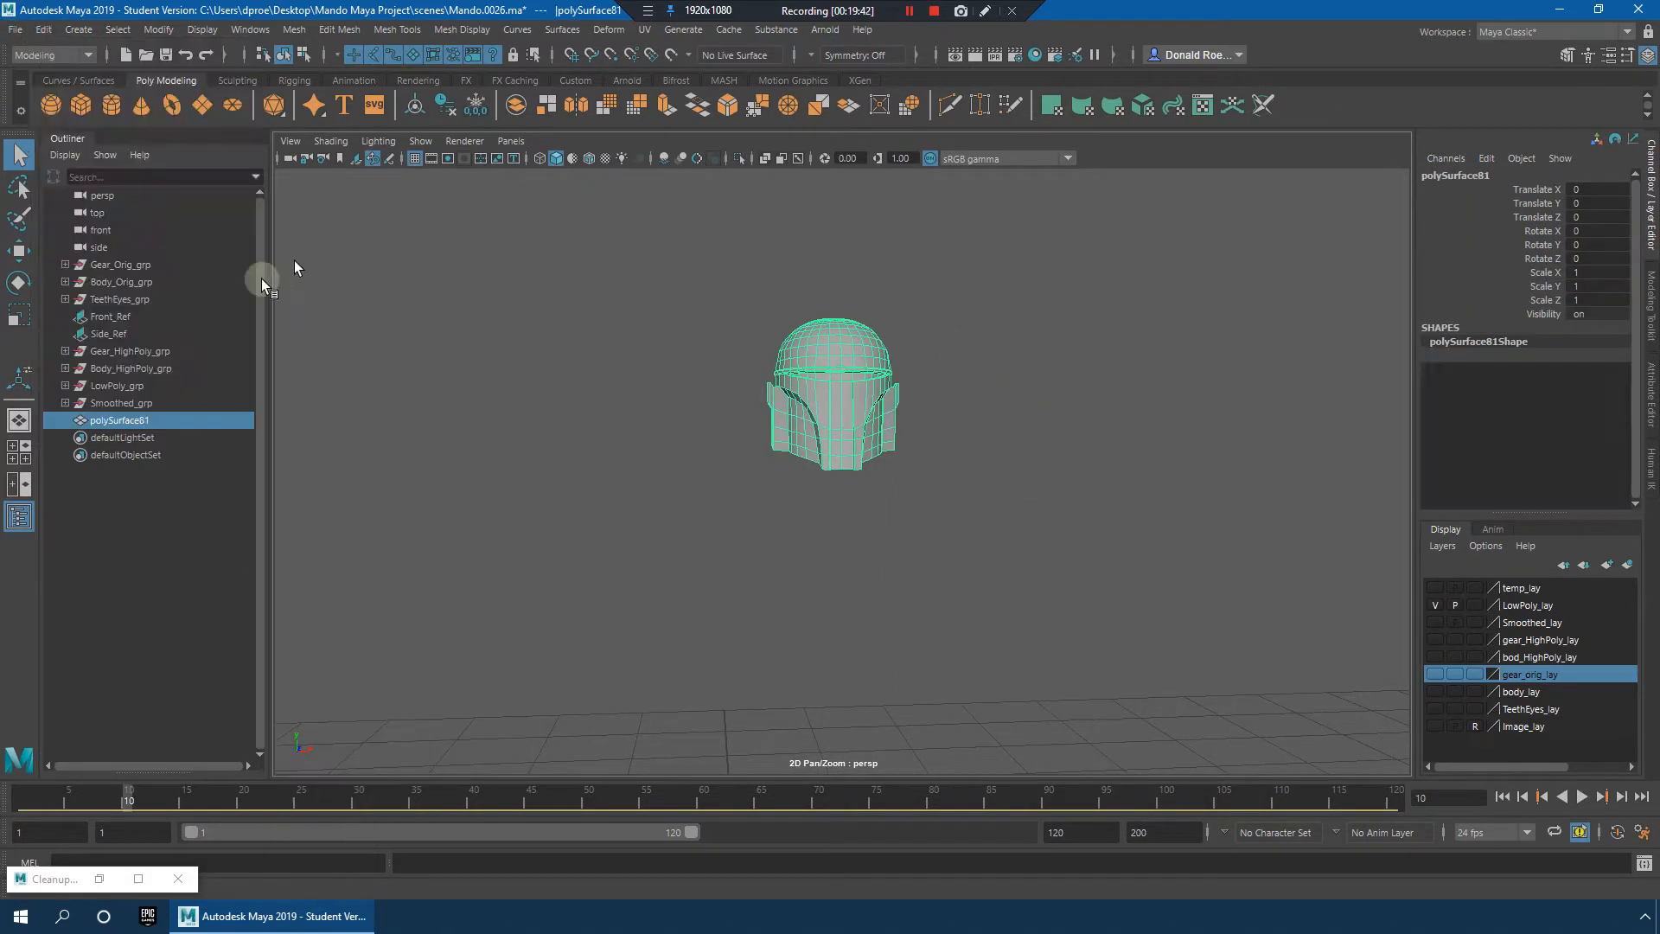
Step: Rename the helmet mesh Helmet_low_mesh_001 and parent it under LowPoly_grp
double_click(116, 421)
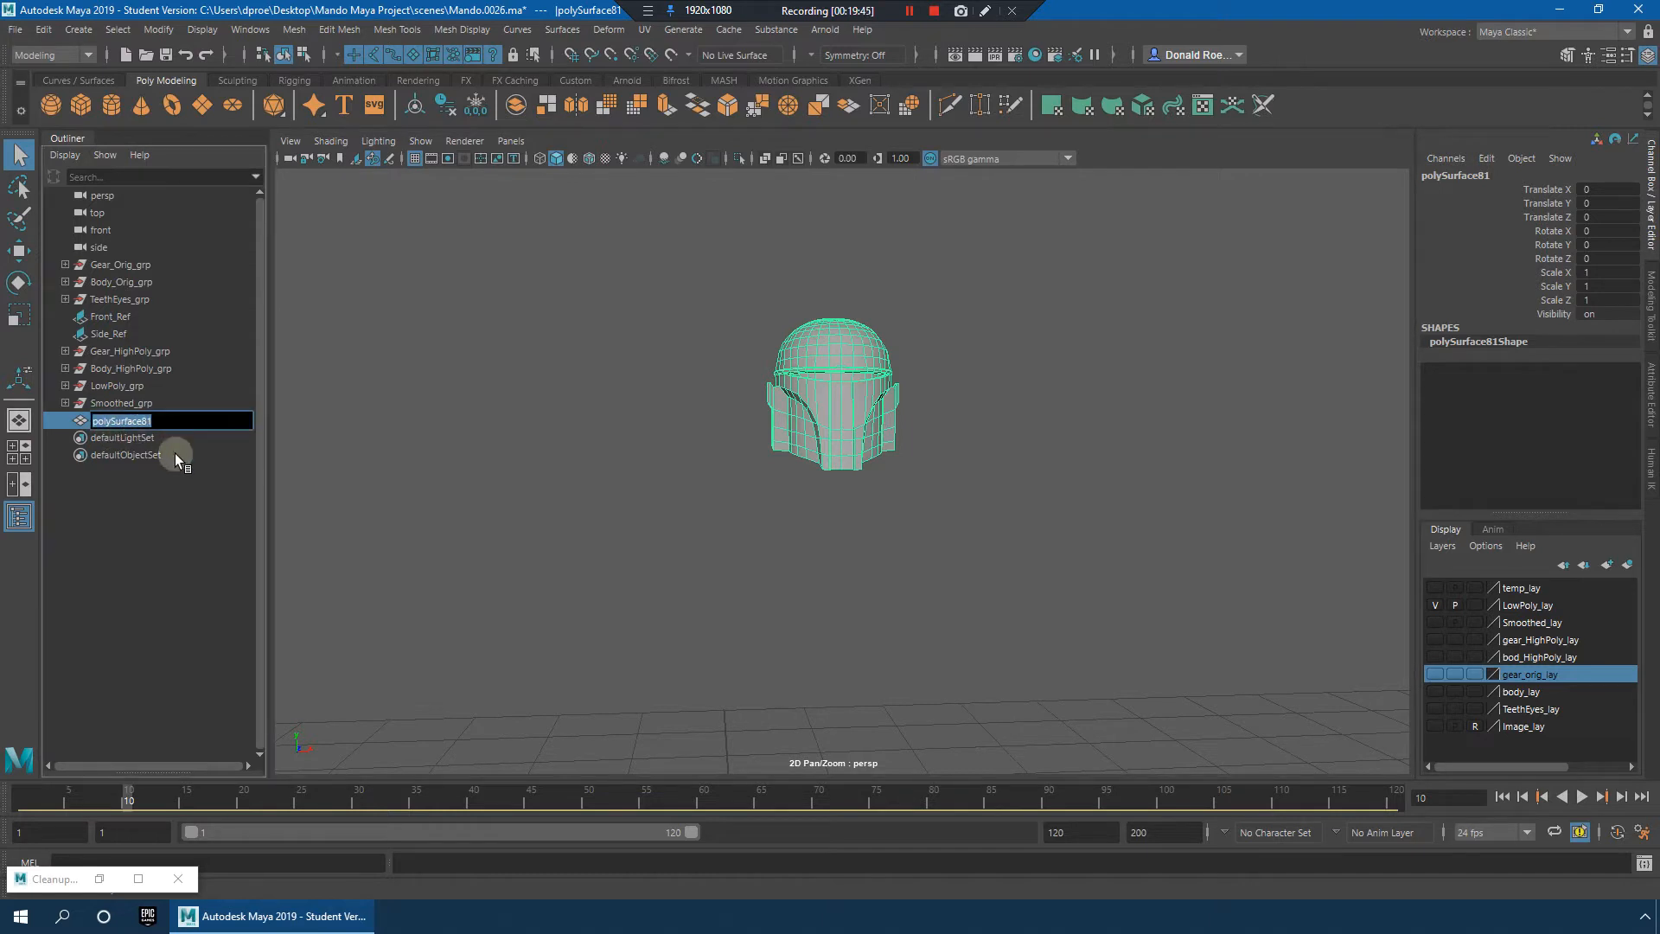
text(Helme)
key(BackSpace)
key(BackSpace)
key(Return)
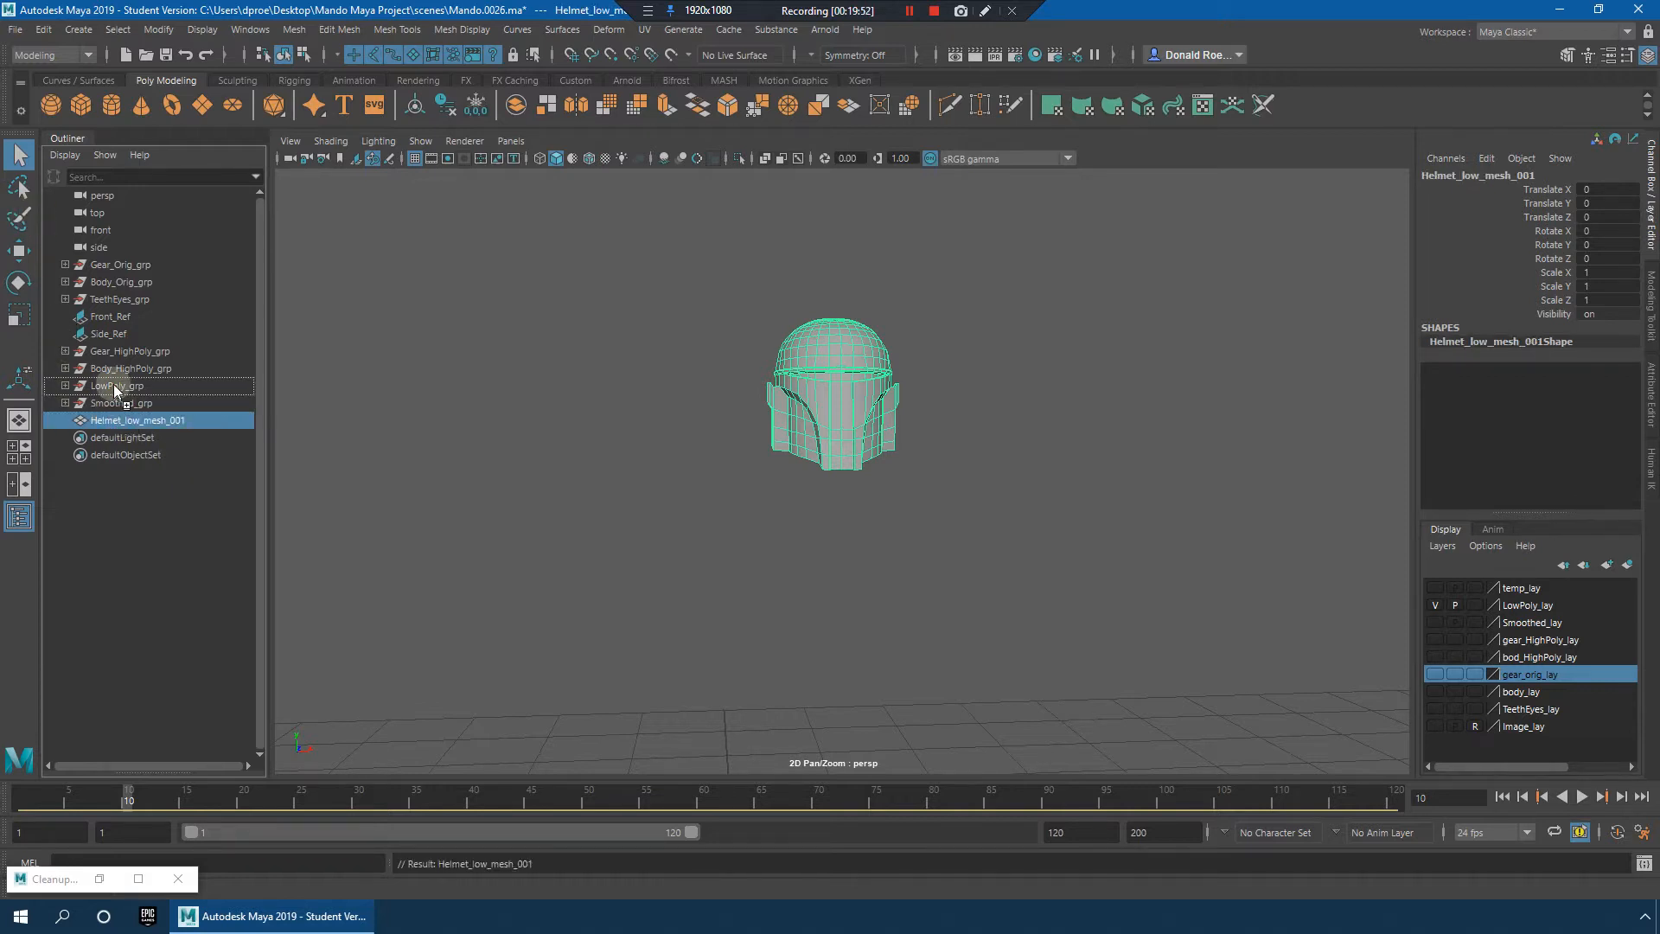
drag(112, 384, 113, 386)
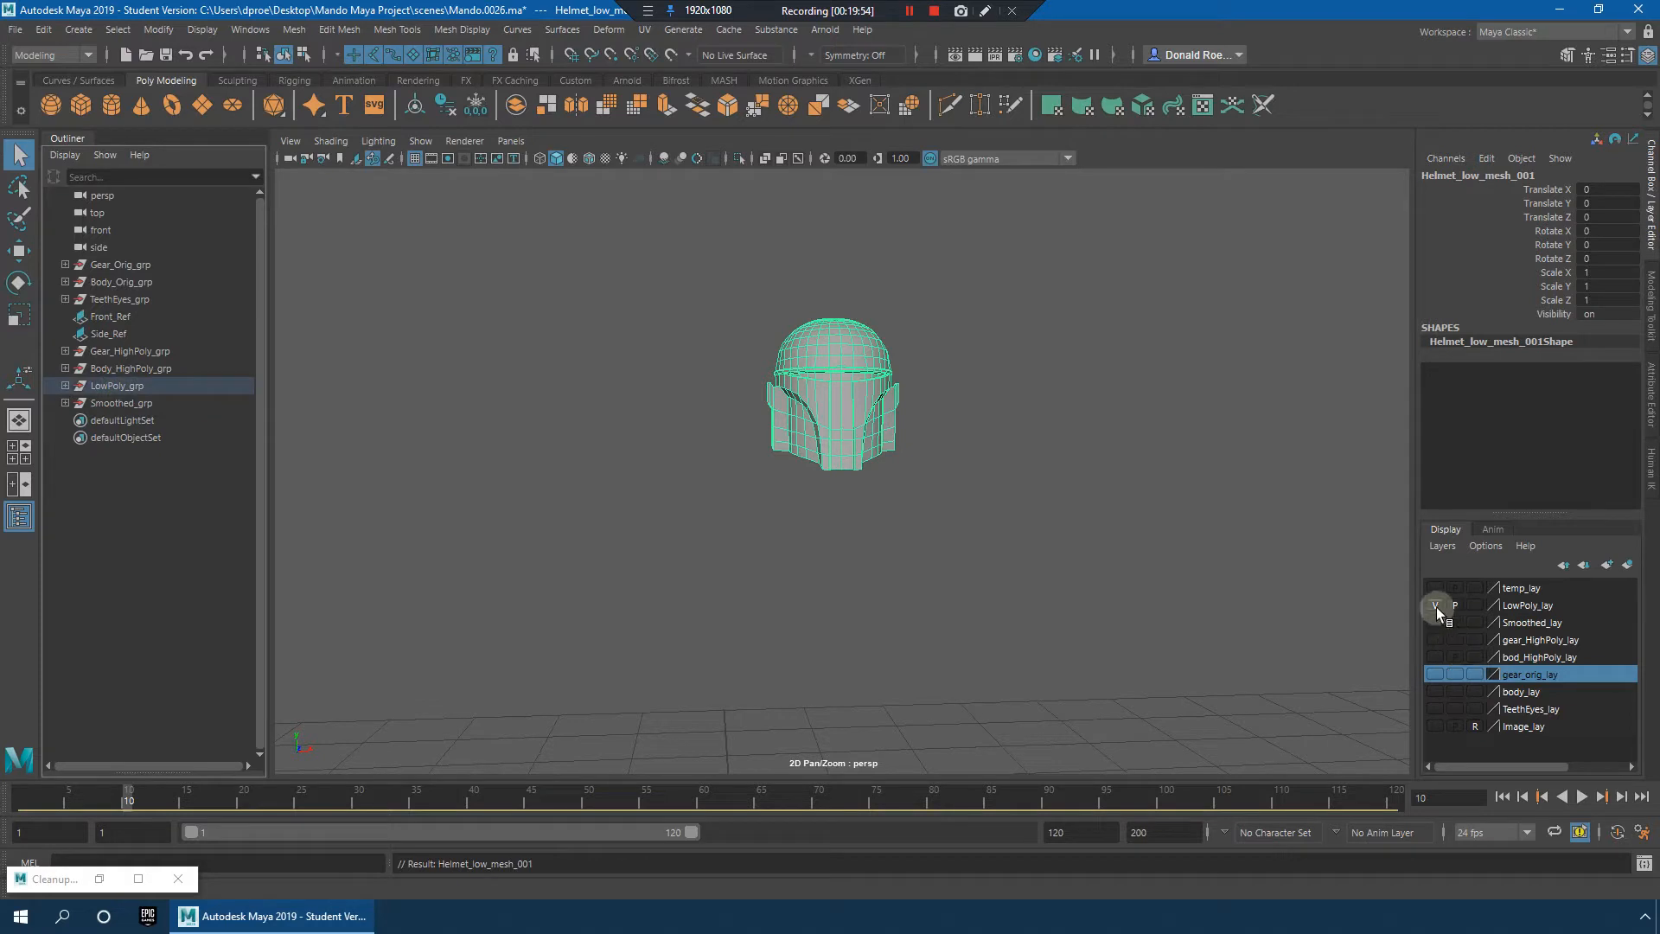
Step: Show Smoothed_lay and examine how the low-poly helmet matches the smoothed one around the ridge above the bottom rim
alt+drag(1050, 406, 963, 424)
alt+right_drag(964, 423, 1119, 436)
alt+drag(1119, 436, 1001, 329)
alt+middle_drag(1001, 330, 1027, 384)
alt+right_drag(1027, 385, 1115, 439)
alt+drag(1115, 440, 1012, 463)
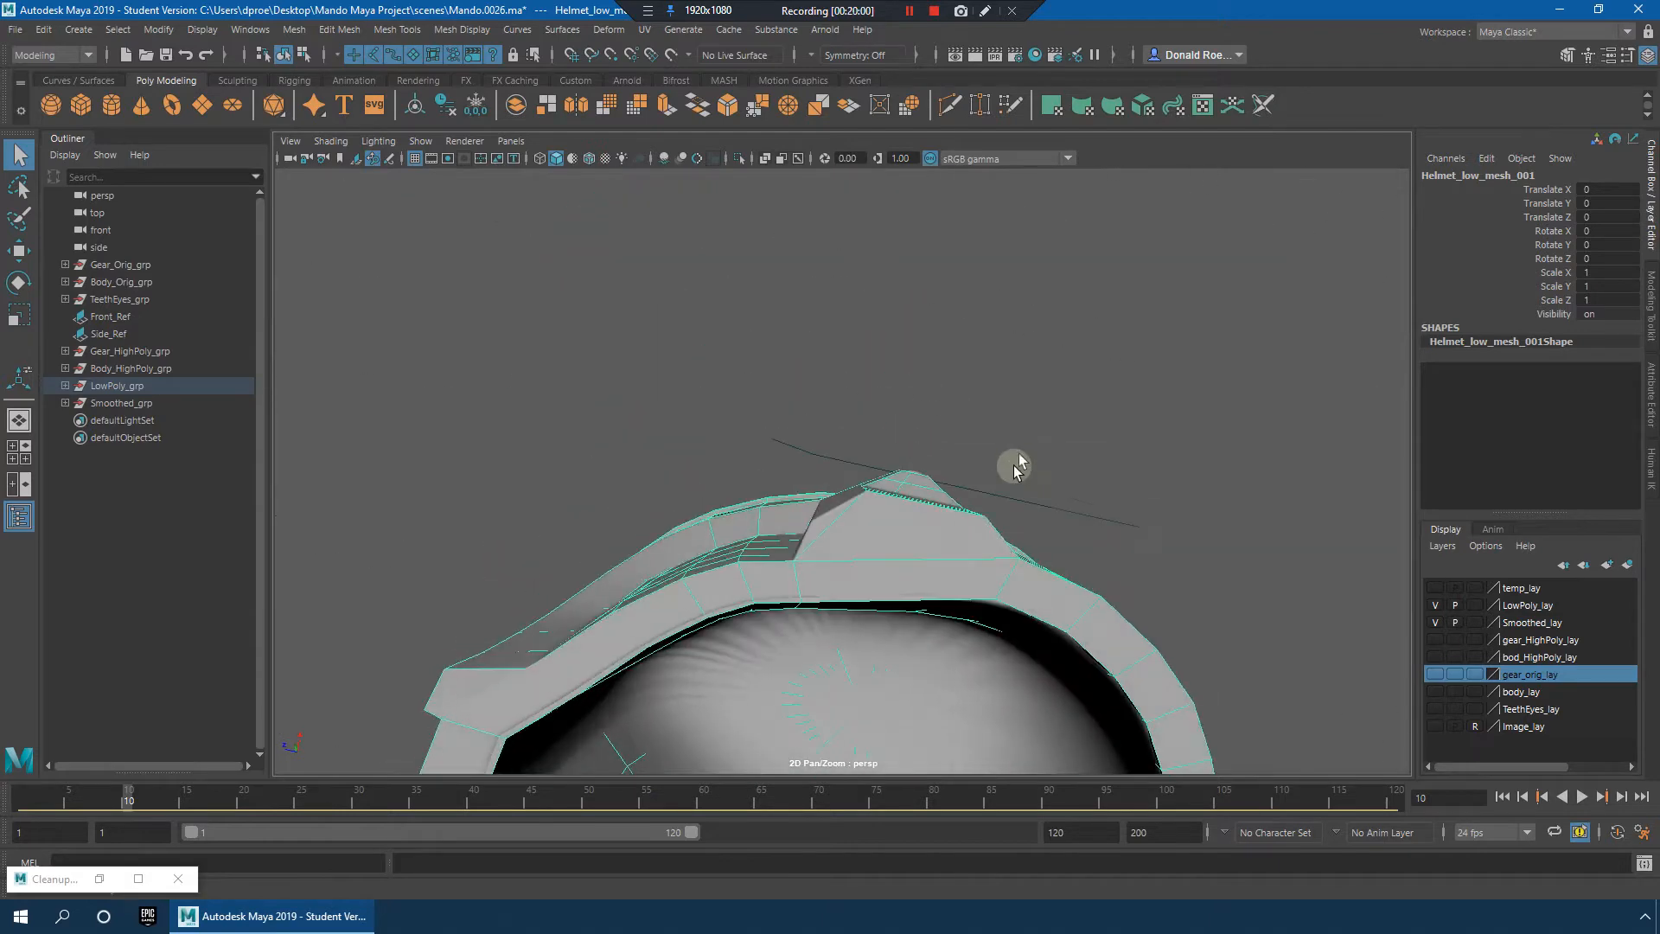
alt+right_drag(1011, 463, 1059, 496)
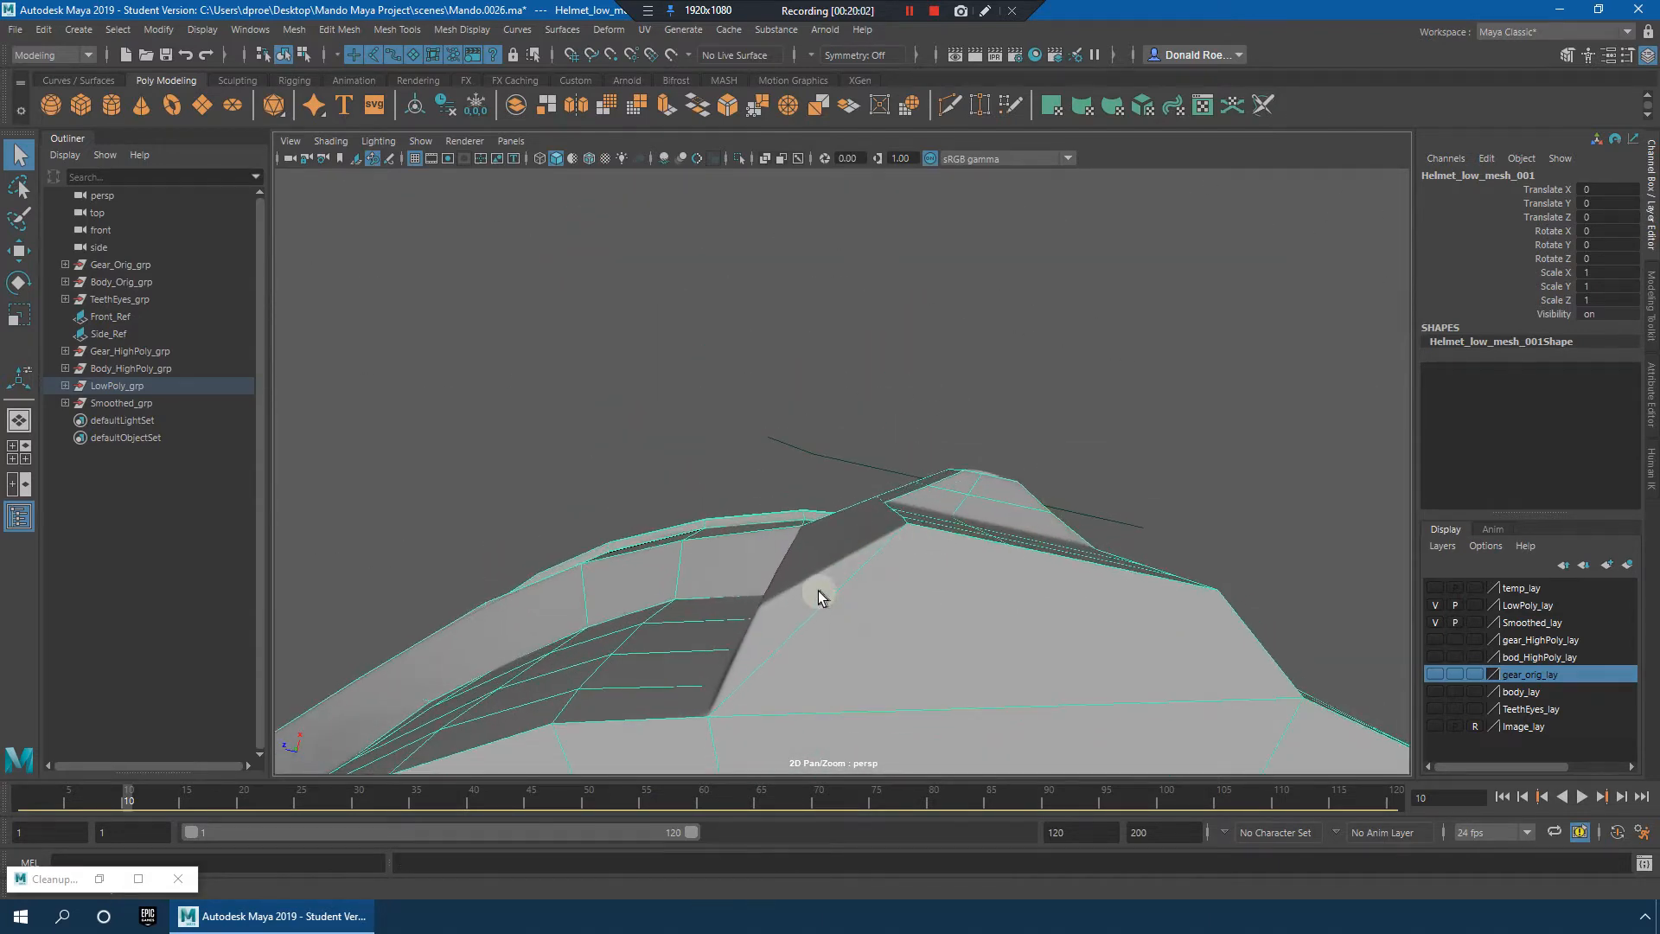
click(820, 591)
click(965, 556)
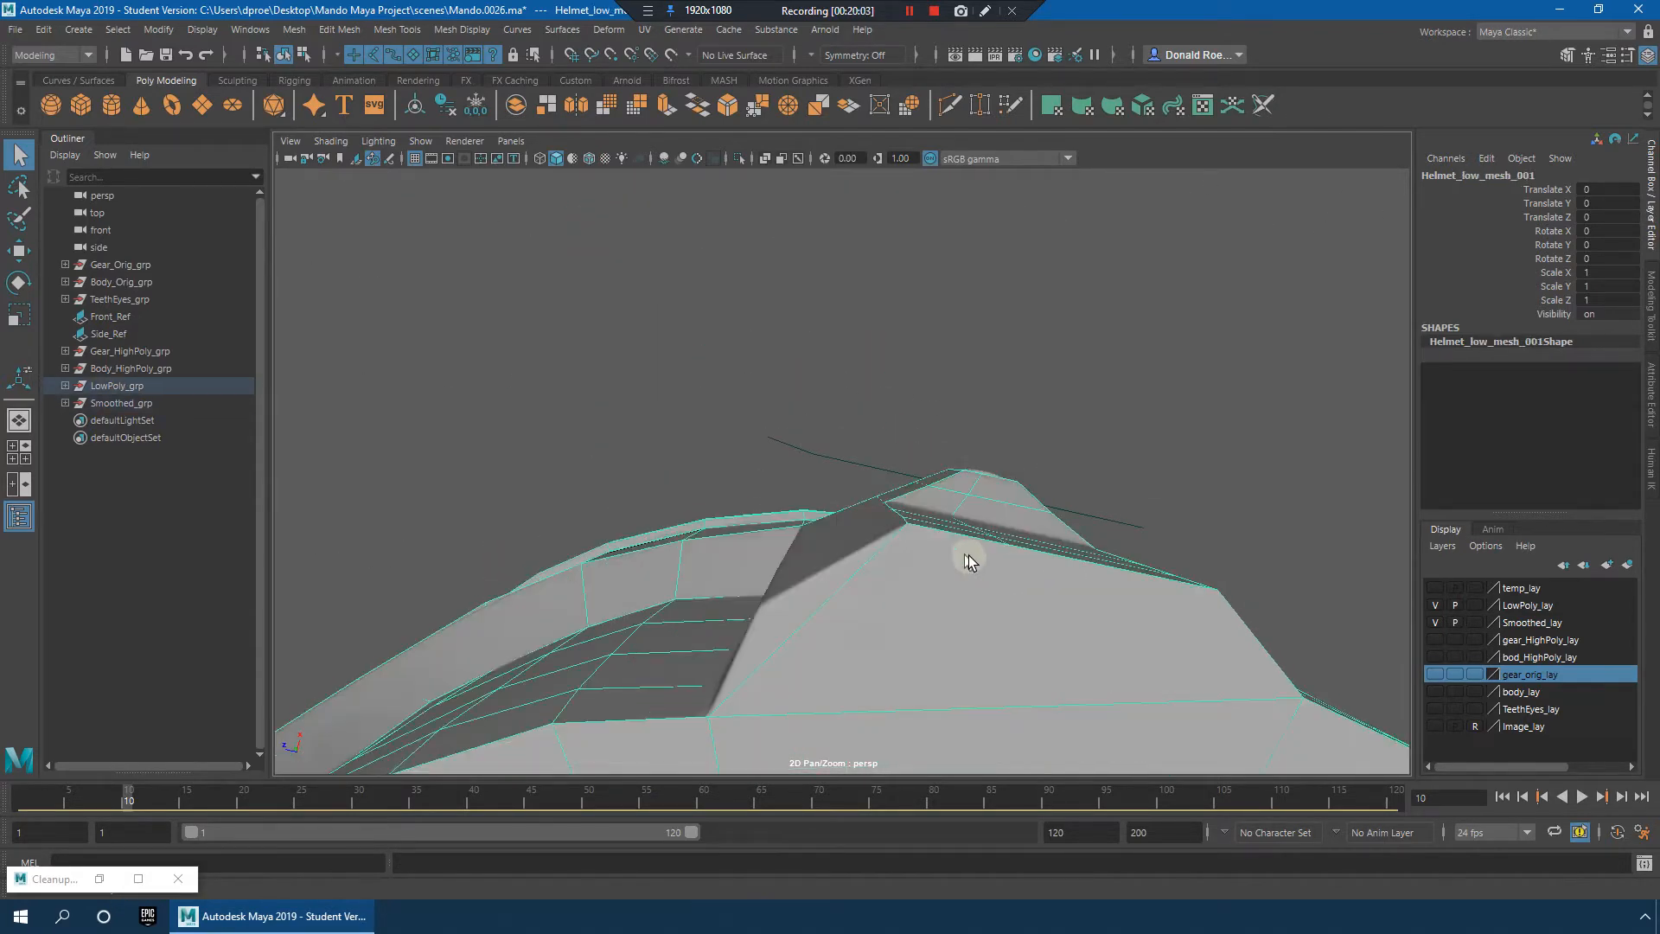
Step: Set Smoothed_lay to reference display and hide the layer
click(1476, 622)
alt+drag(953, 415, 957, 500)
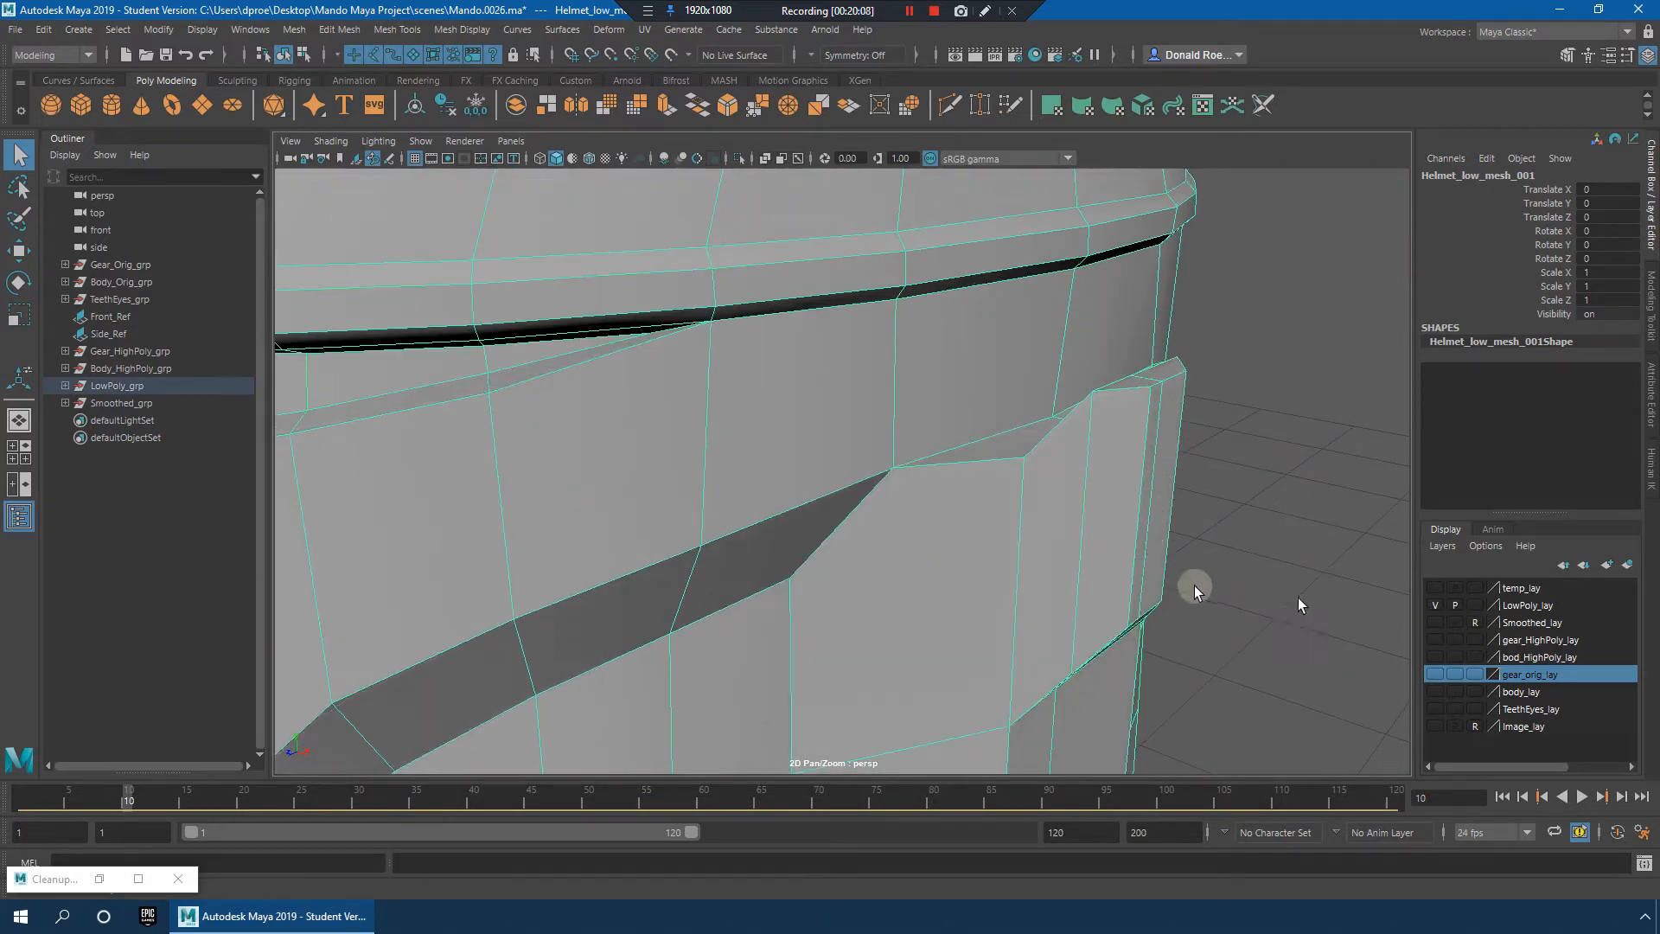
Step: Cut a new vertical edge line with Multi-Cut from the arched recess's upper corner down to the helmet's bottom rim
alt+drag(1196, 592, 972, 512)
right_drag(968, 482, 941, 406)
click(907, 477)
alt+middle_drag(955, 544, 930, 445)
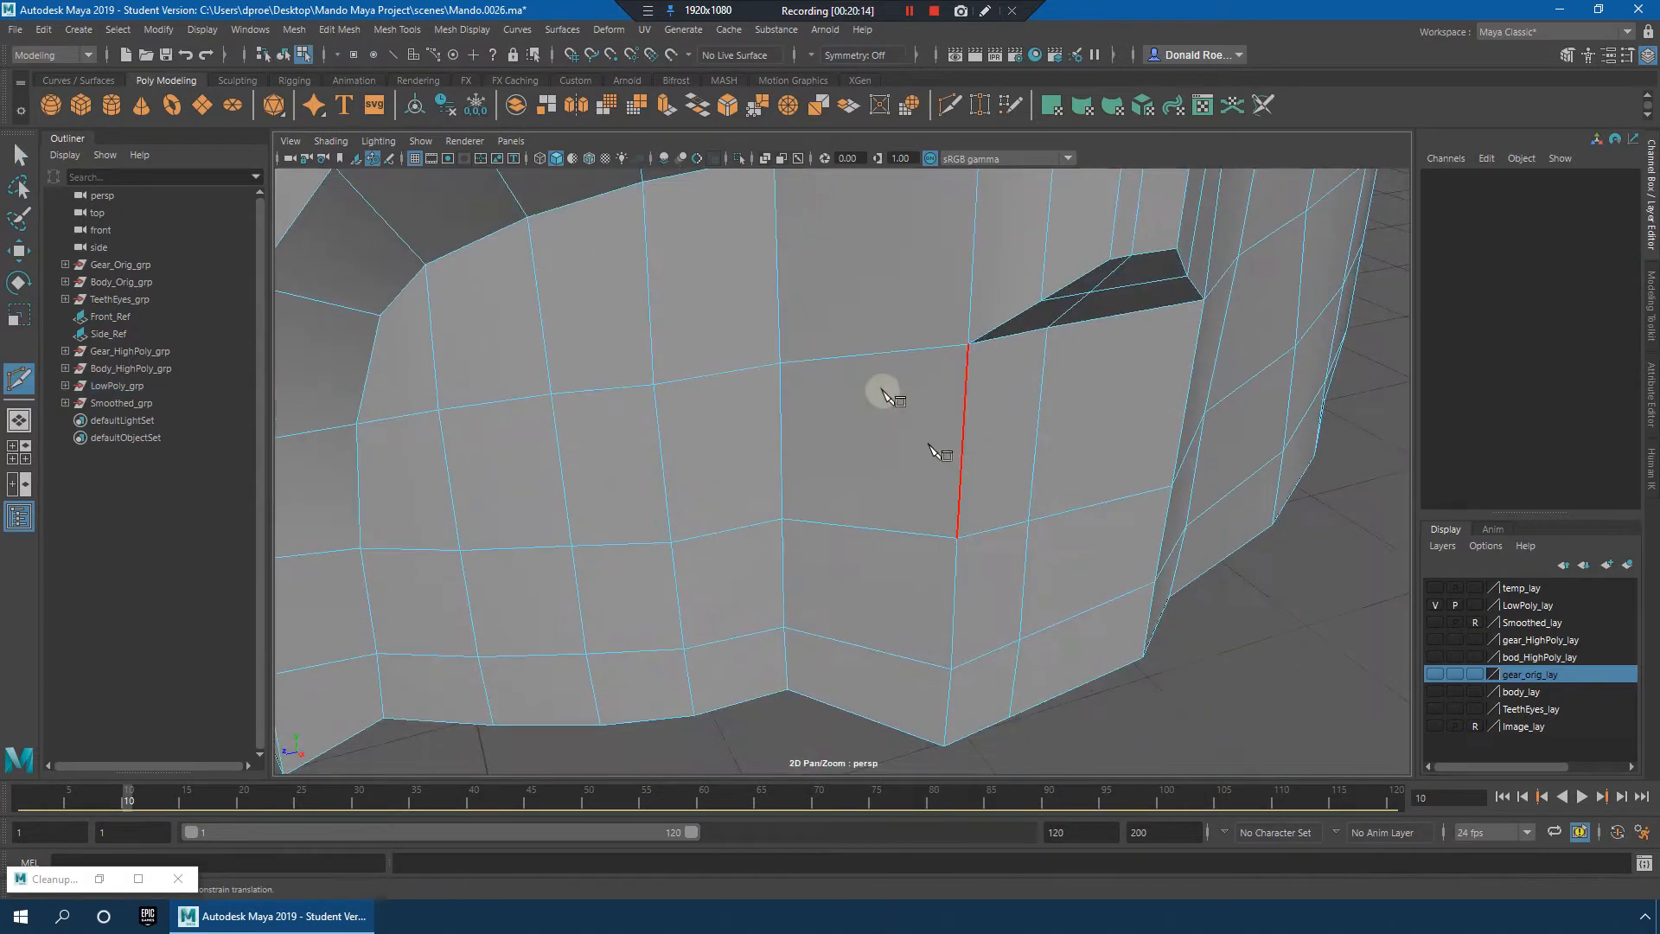
click(849, 358)
click(840, 525)
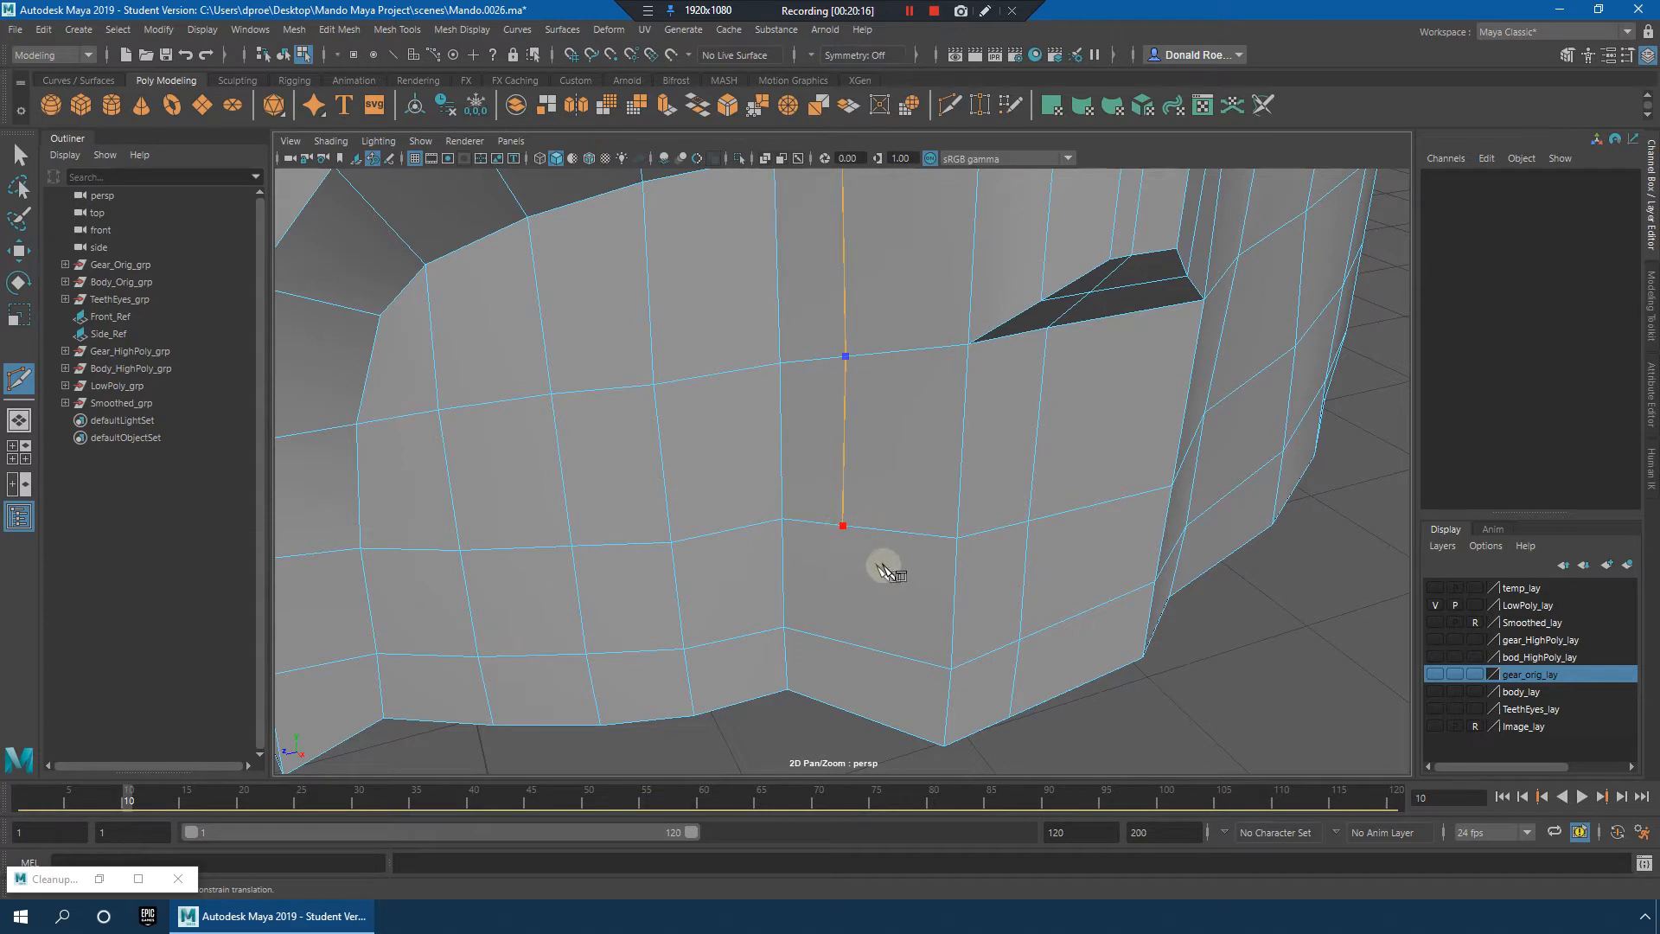
alt+drag(885, 567, 944, 539)
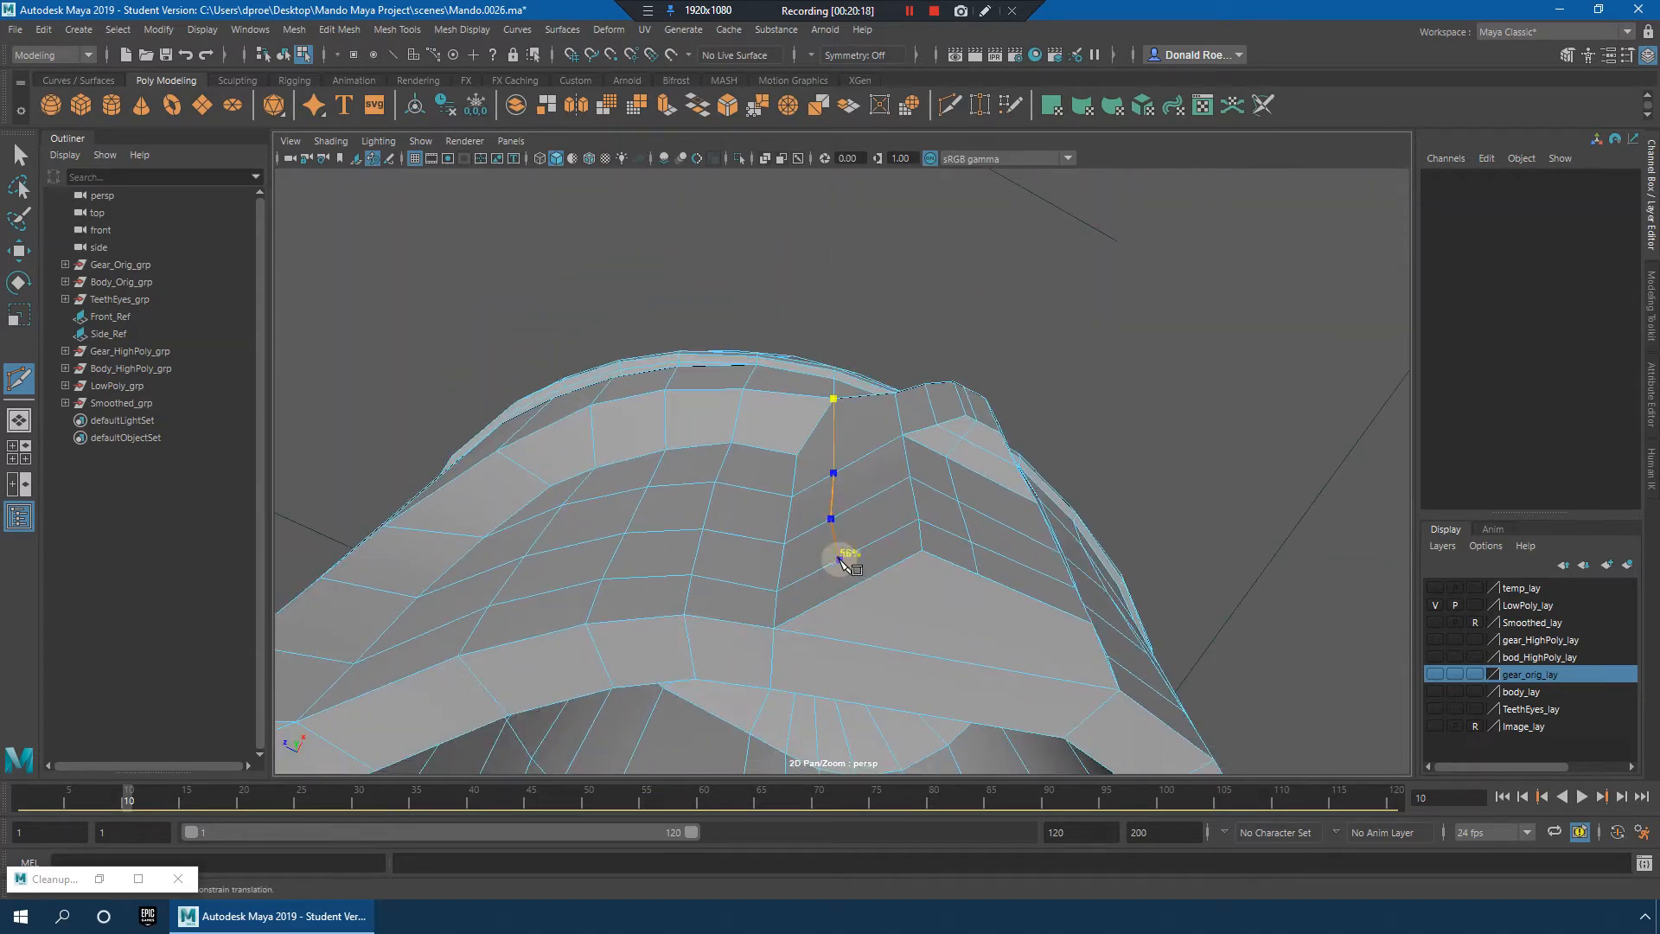
click(843, 595)
click(846, 642)
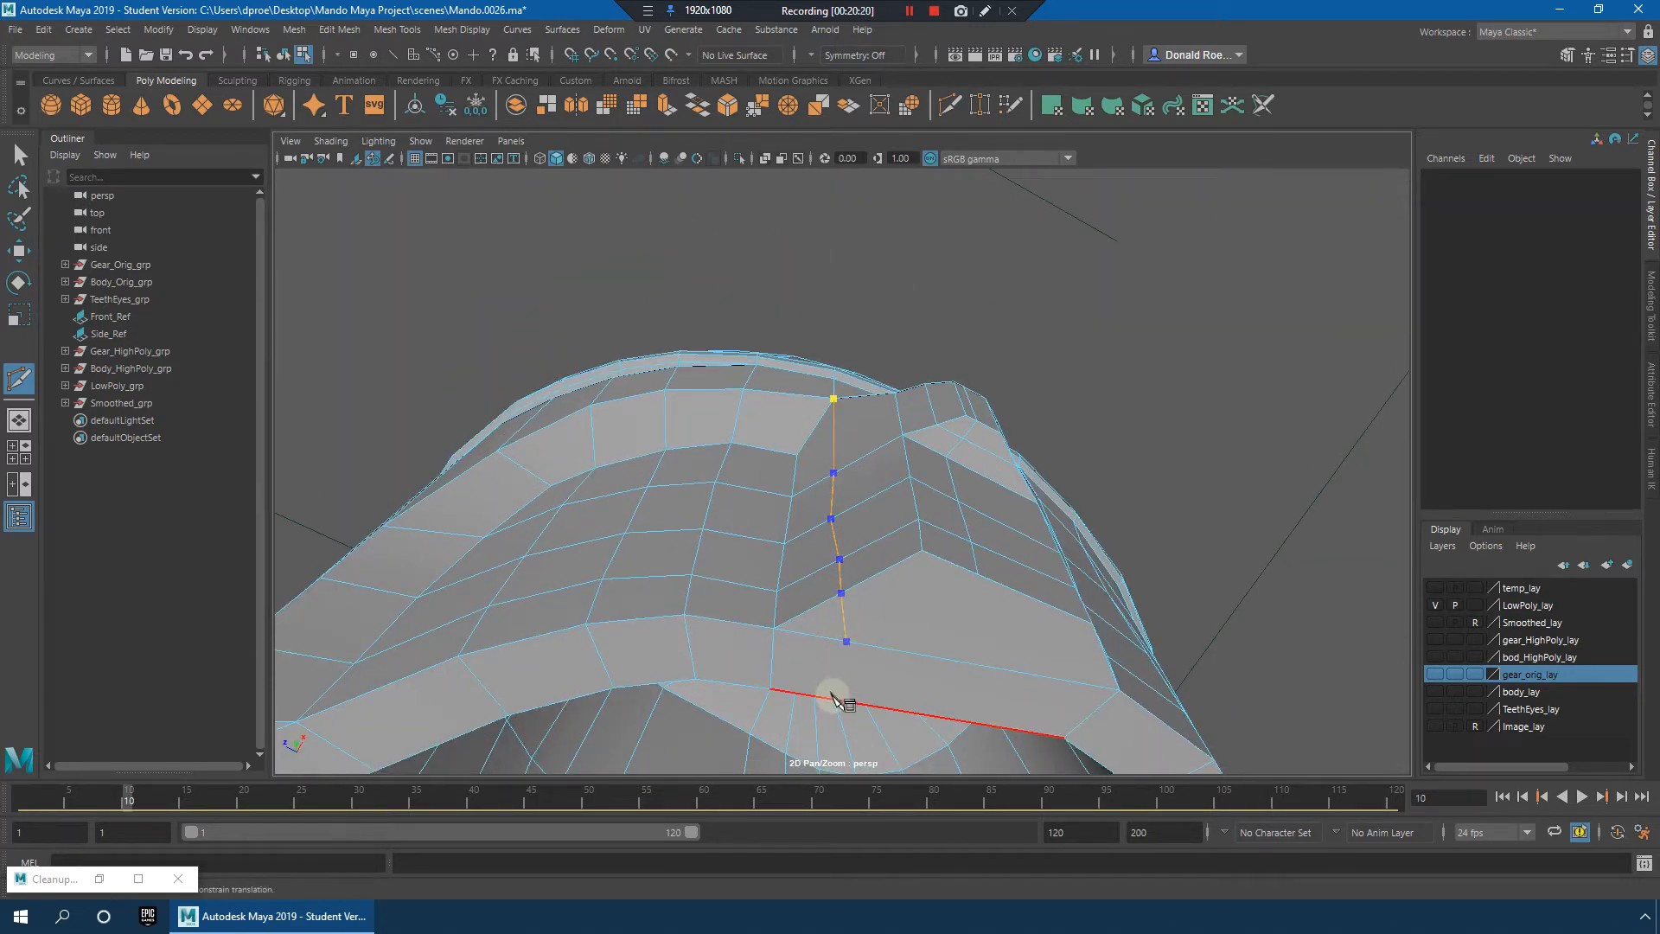
alt+drag(884, 694, 932, 592)
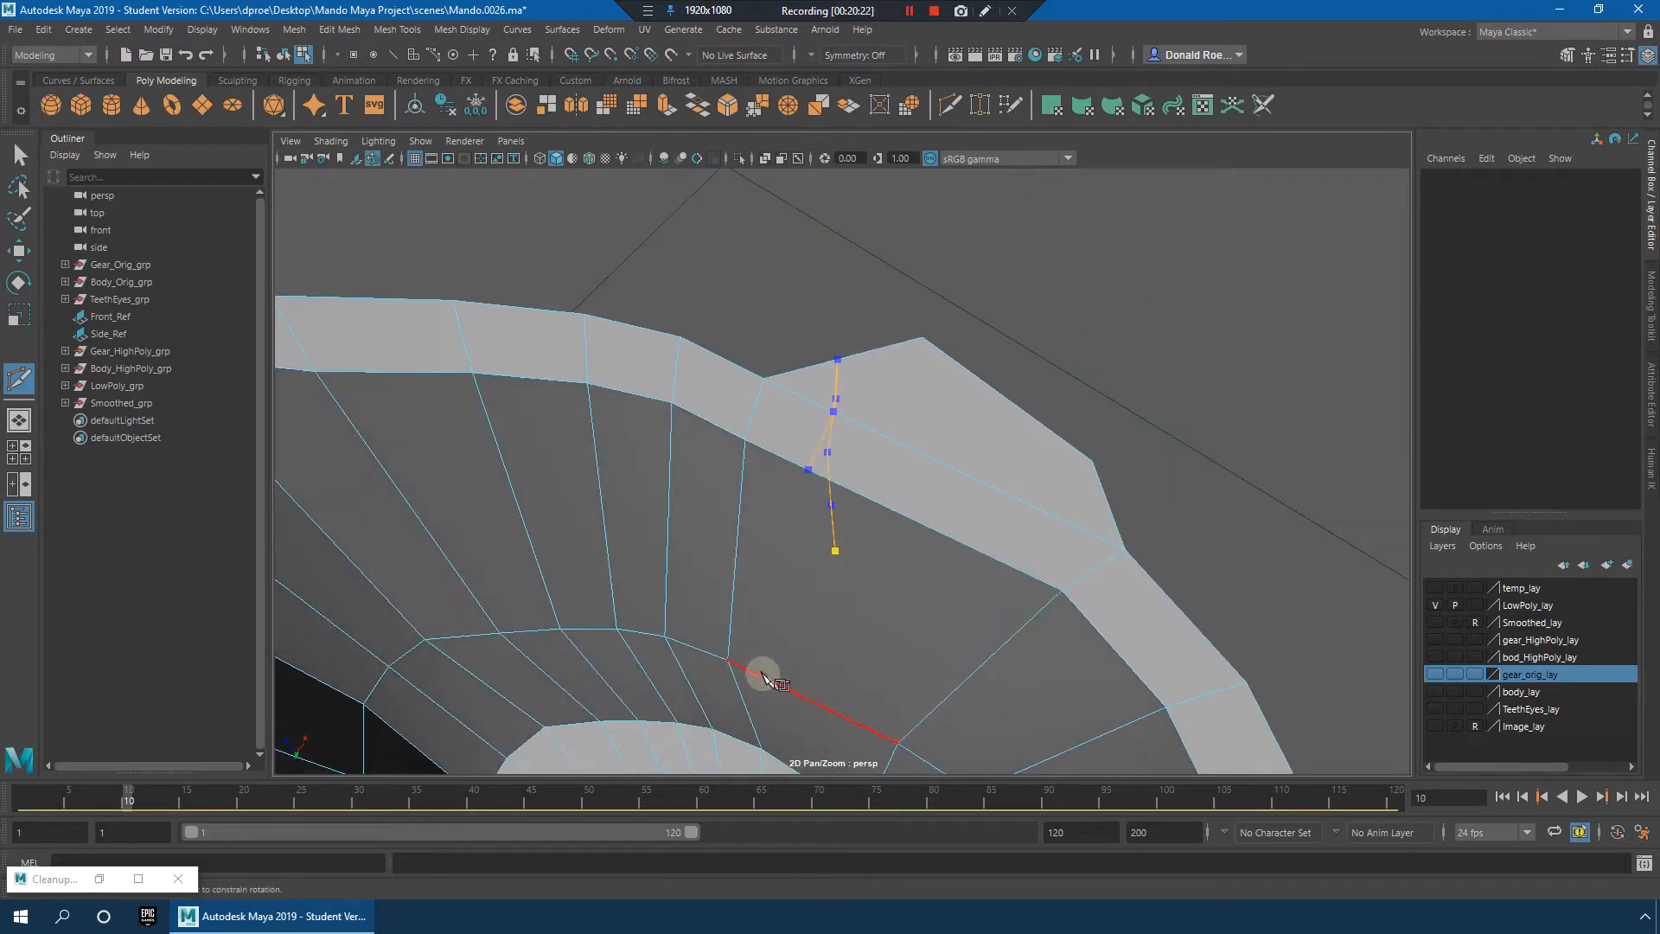
key(Return)
alt+drag(919, 470, 829, 397)
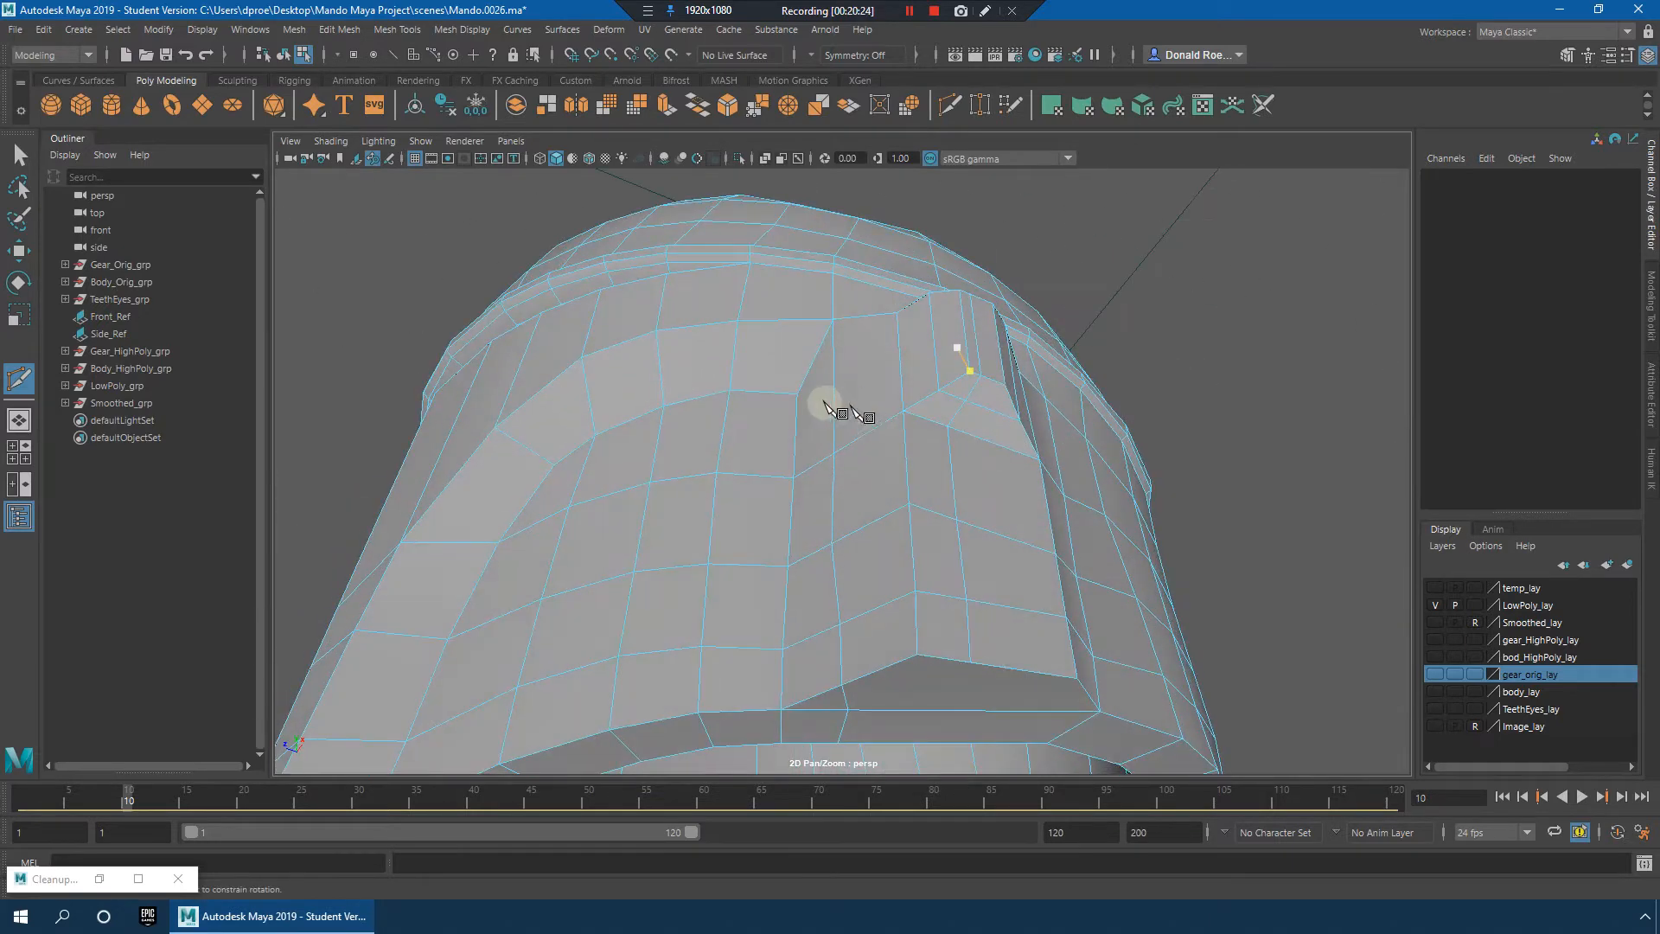
Step: Compare the helmet's new vertices with the smoothed mesh in shaded and wireframe display by temporarily showing Smoothed_lay
key(q)
right_click(835, 397)
click(753, 393)
click(1436, 622)
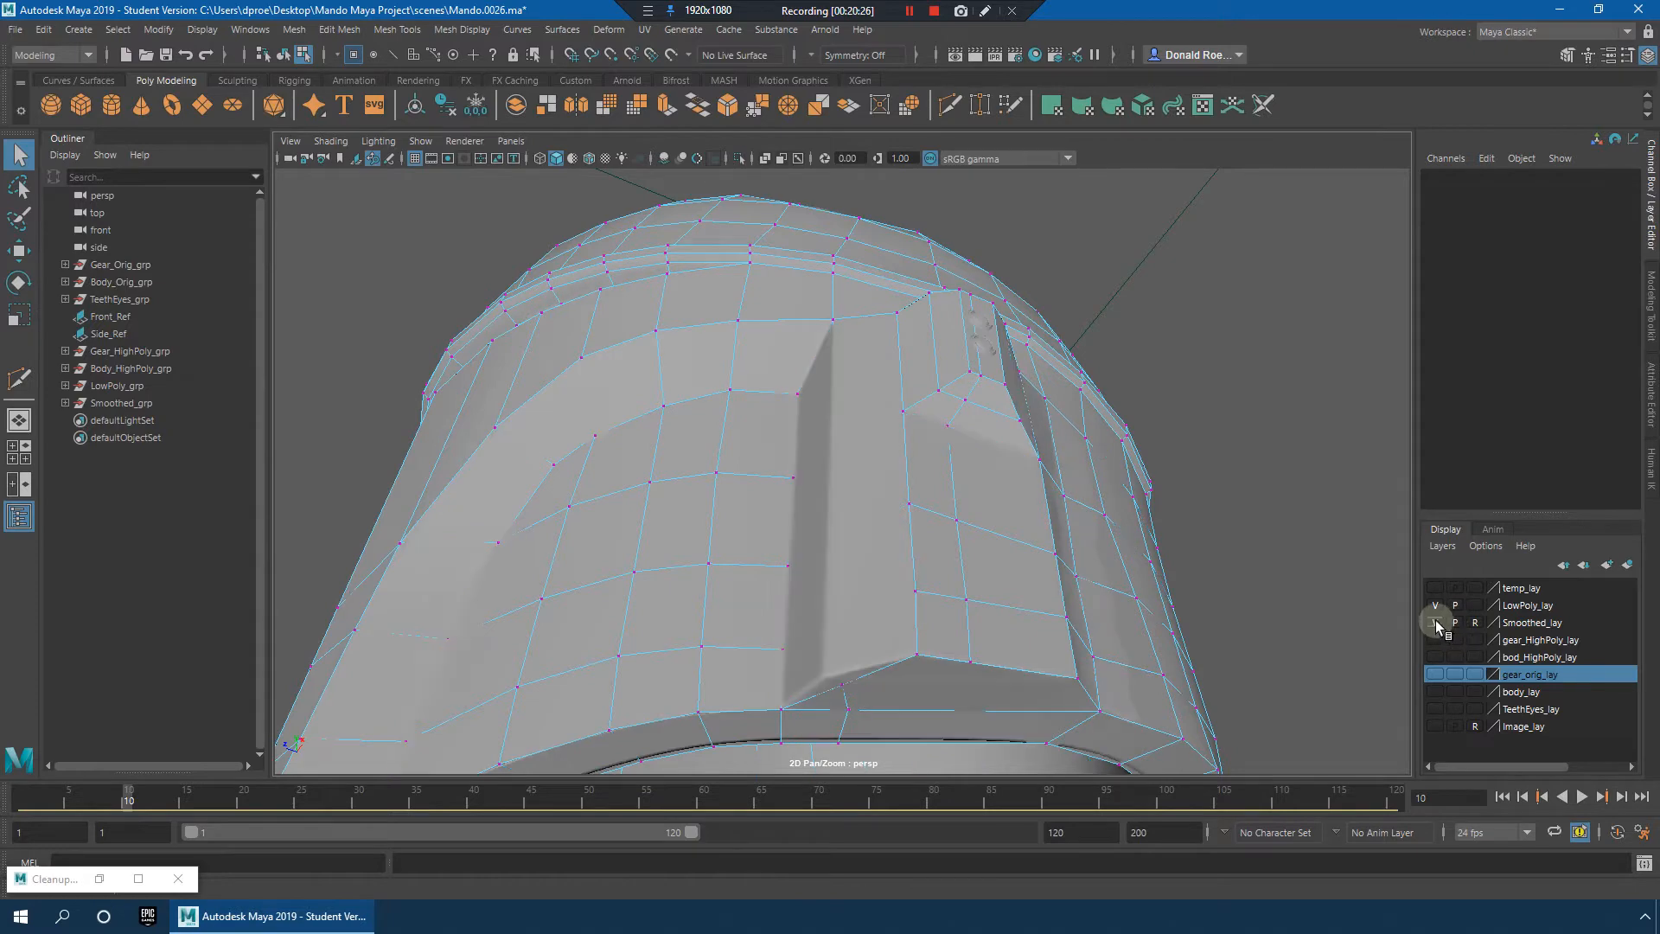
alt+drag(1100, 531, 932, 529)
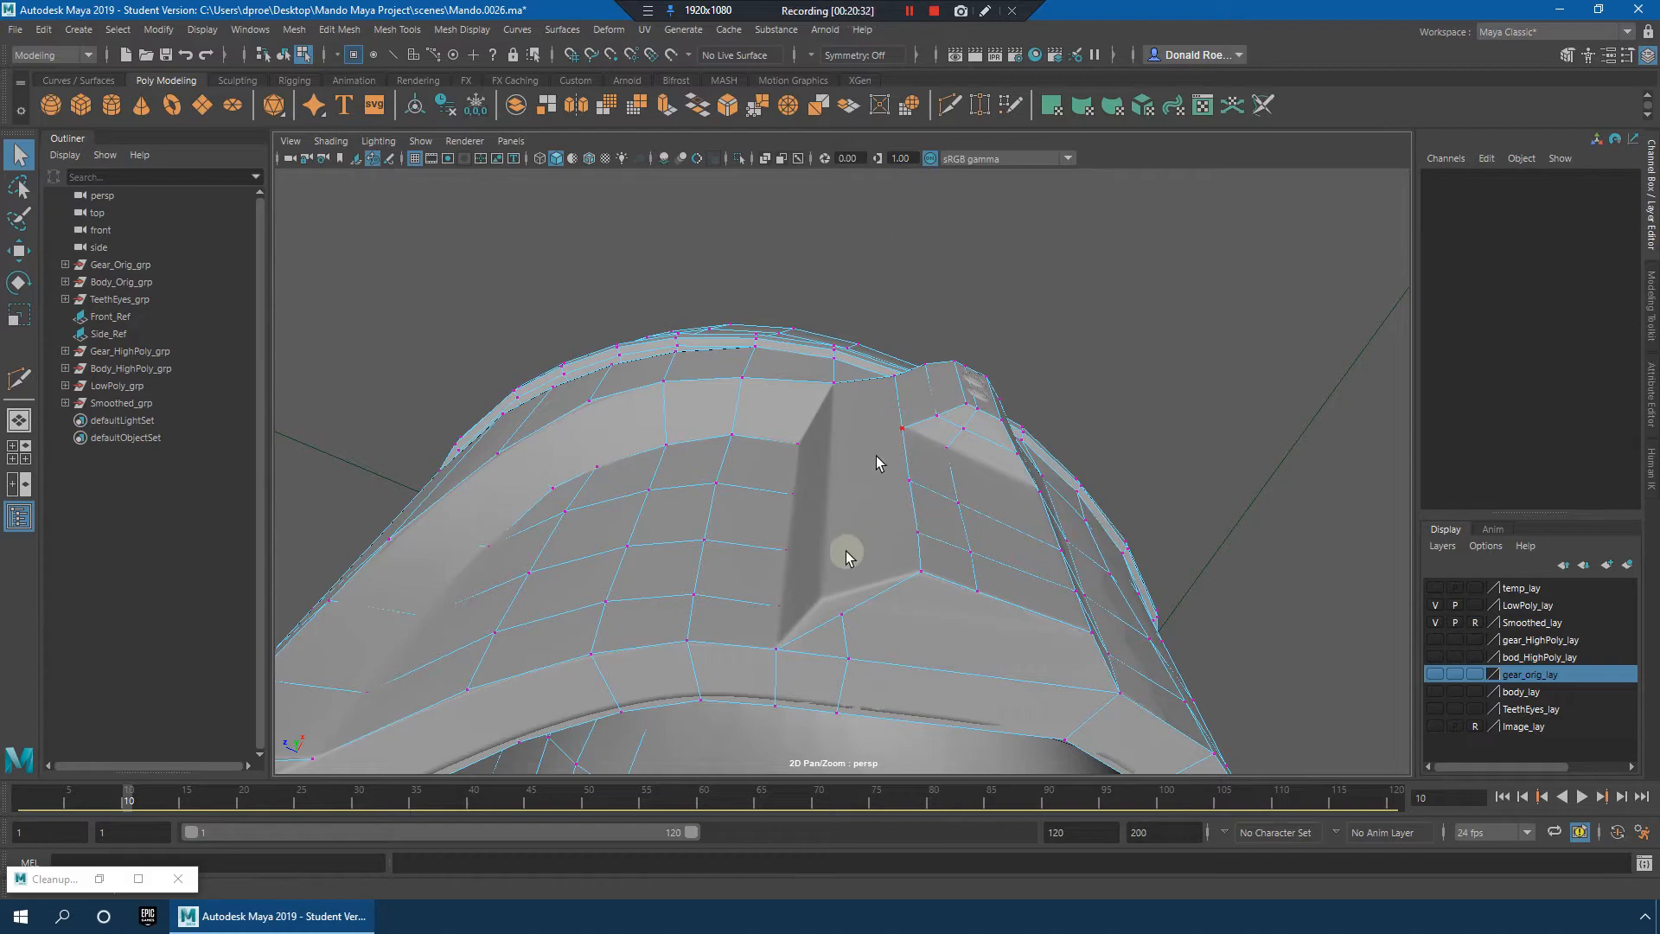
key(4)
mouse_move(891, 572)
alt+mouse_down()
mouse_move(867, 527)
mouse_move(904, 530)
mouse_move(895, 598)
alt+mouse_up()
key(5)
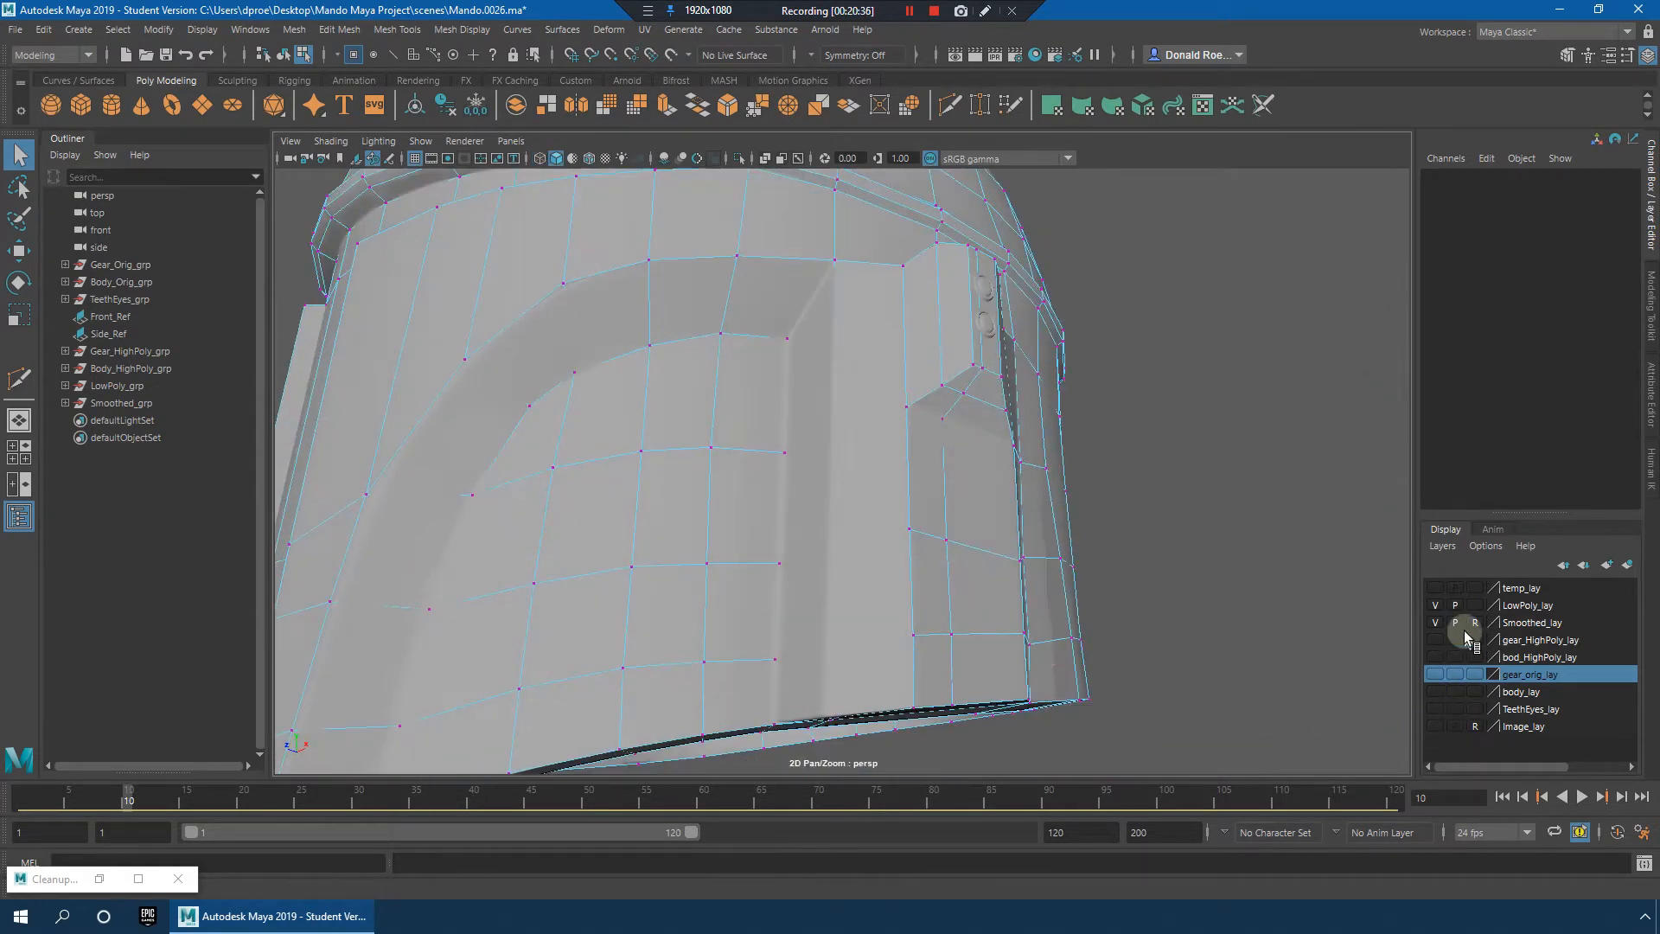
click(1435, 622)
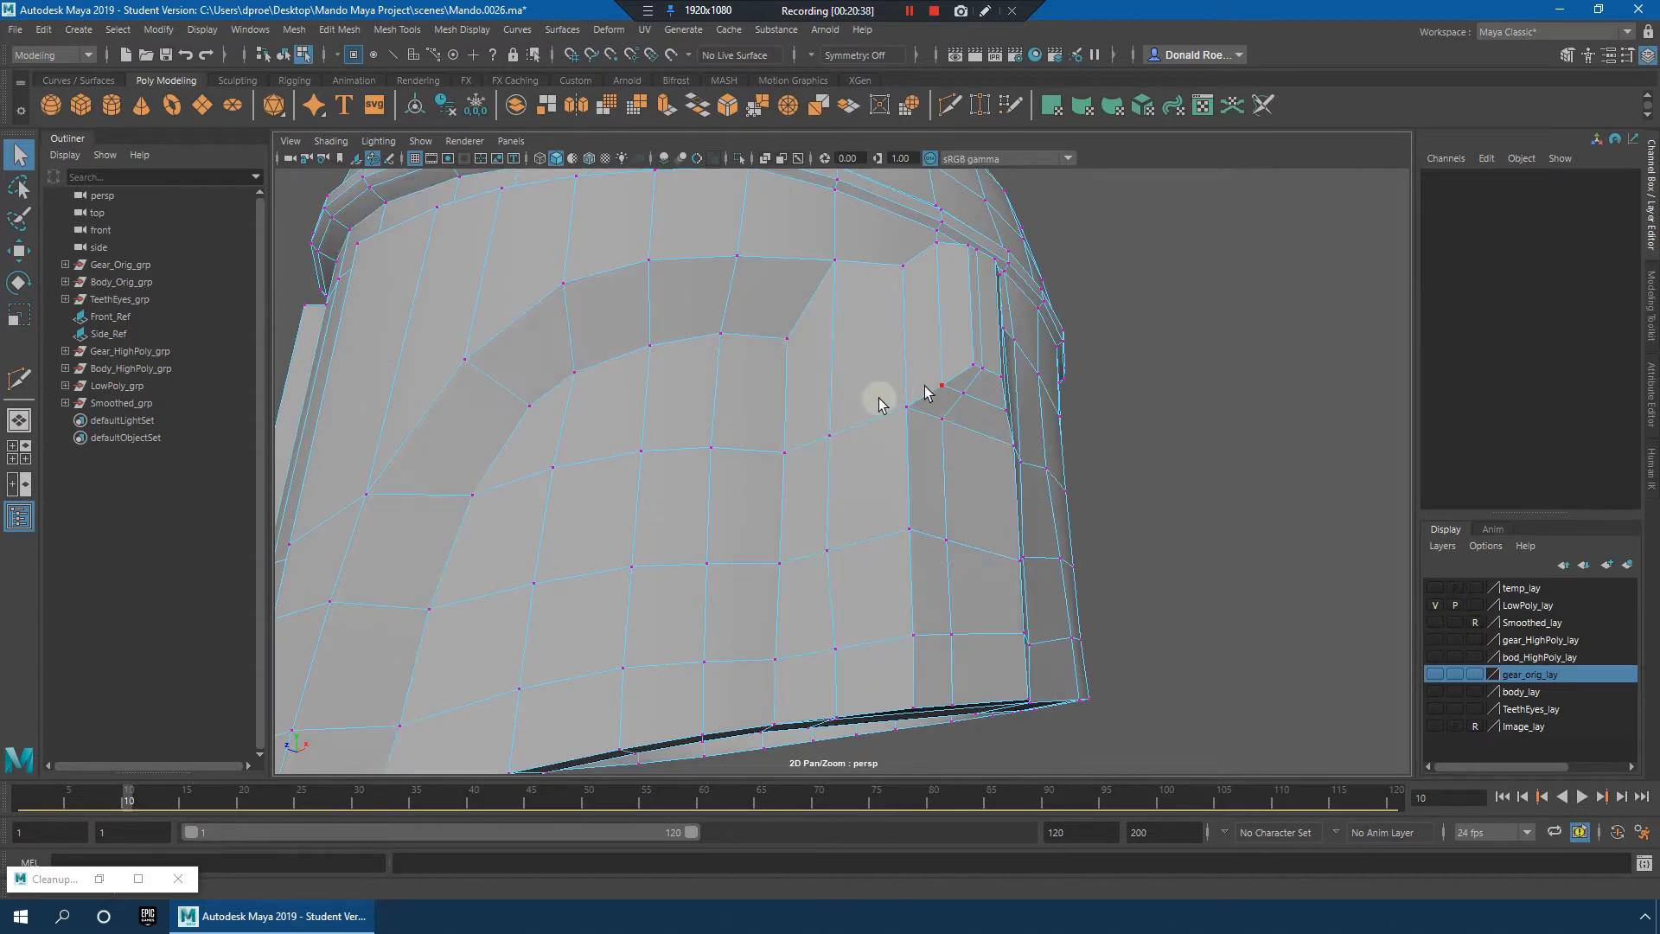
Step: Select the new vertices along the cut and move them to the ridge edge of the smoothed helmet, with Smoothed_lay shown
right_drag(835, 433, 774, 417)
click(835, 447)
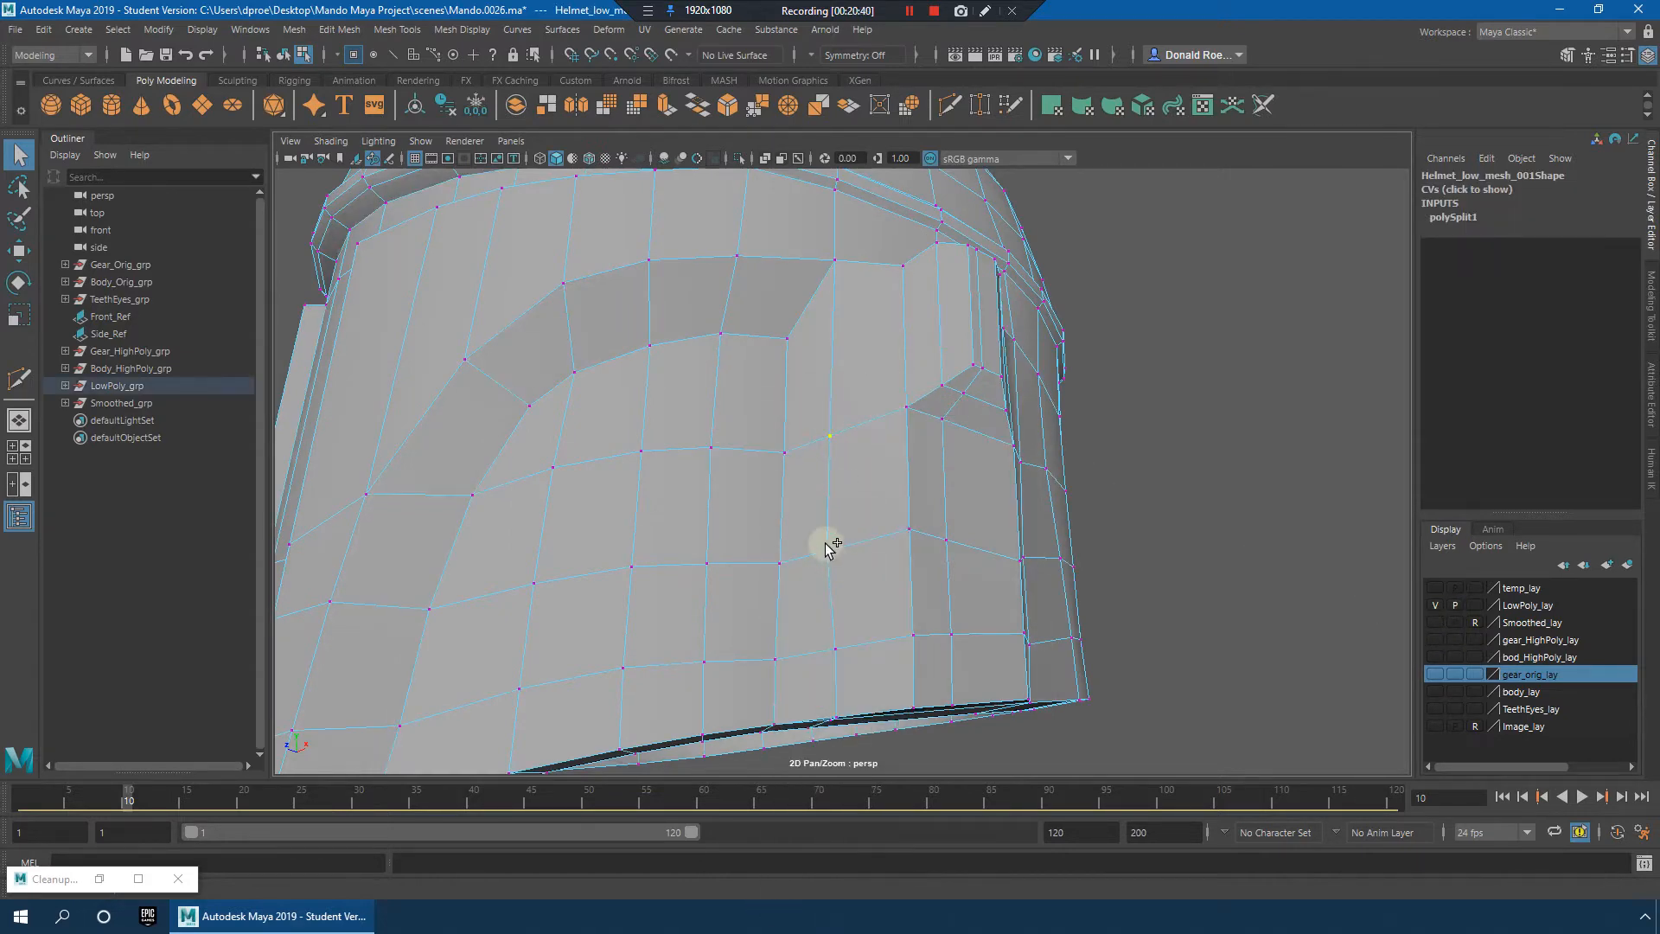
shift+click(837, 650)
alt+drag(837, 650, 952, 370)
key(w)
alt+drag(953, 370, 904, 397)
click(1434, 623)
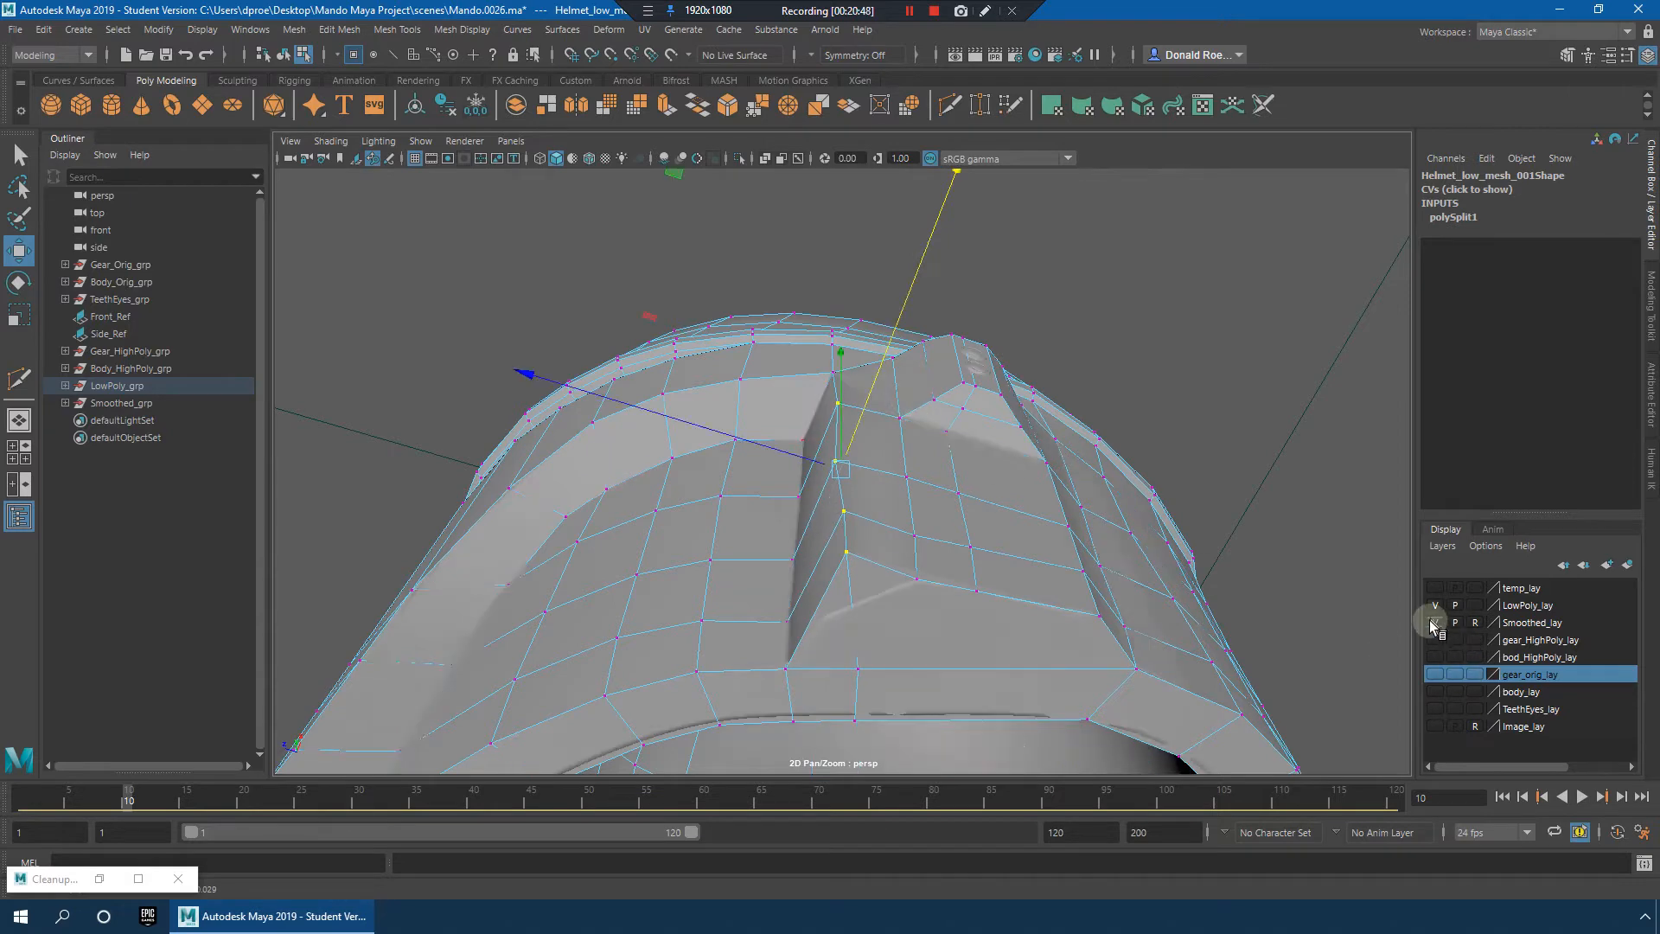
alt+drag(1127, 629, 1126, 600)
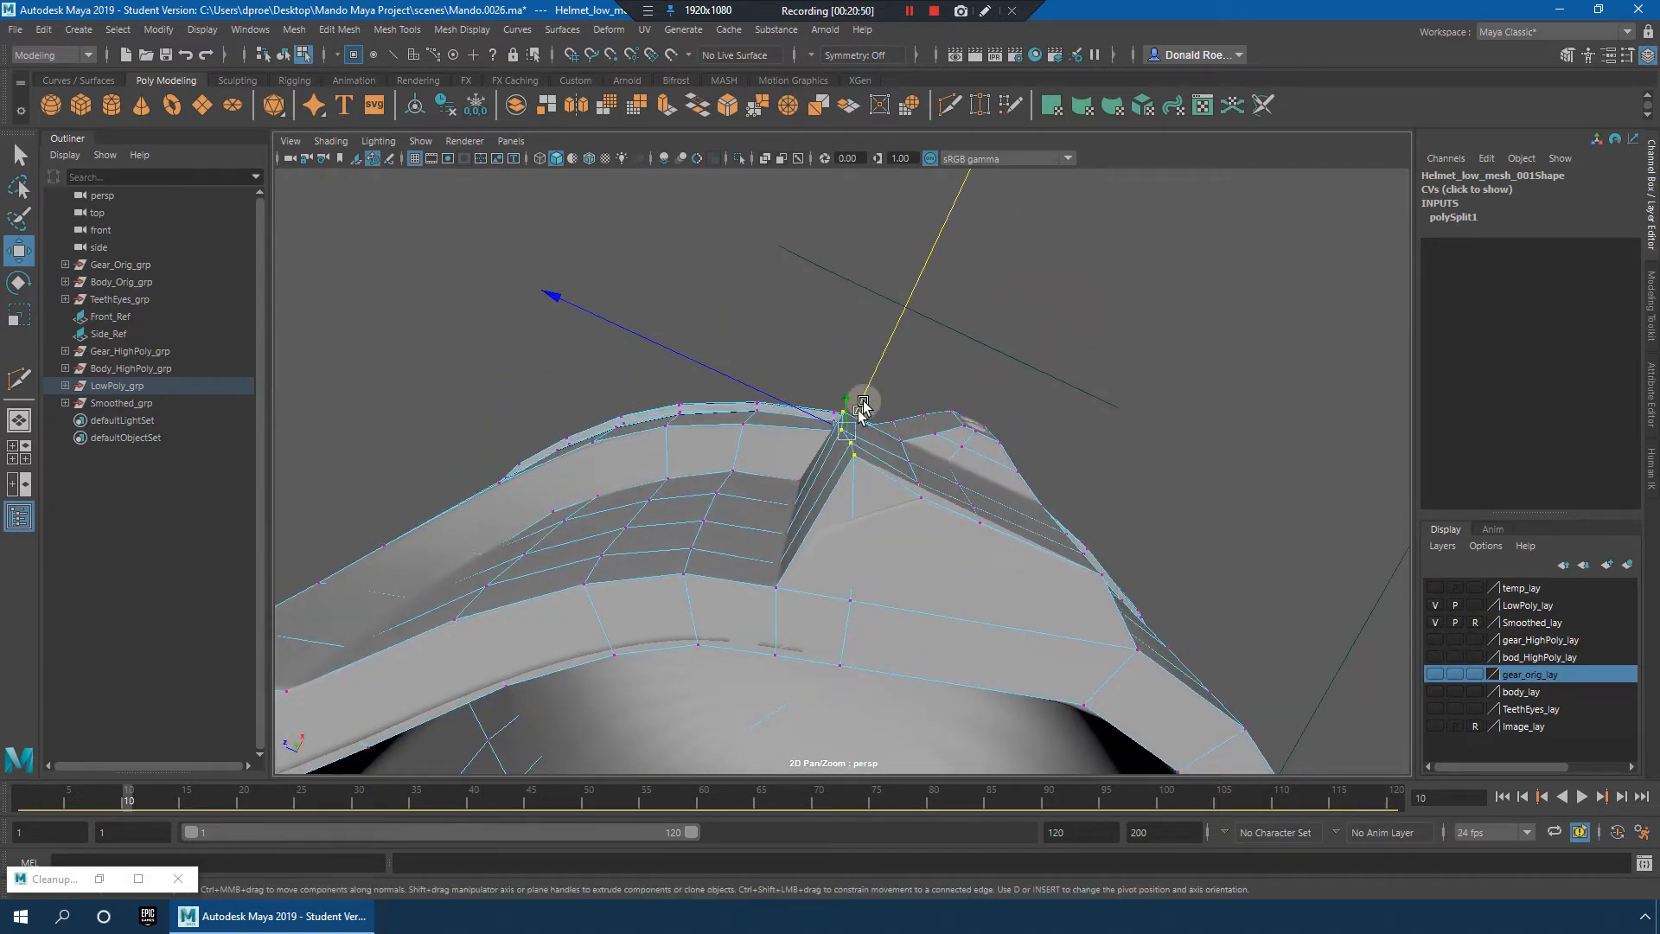
drag(862, 406, 959, 382)
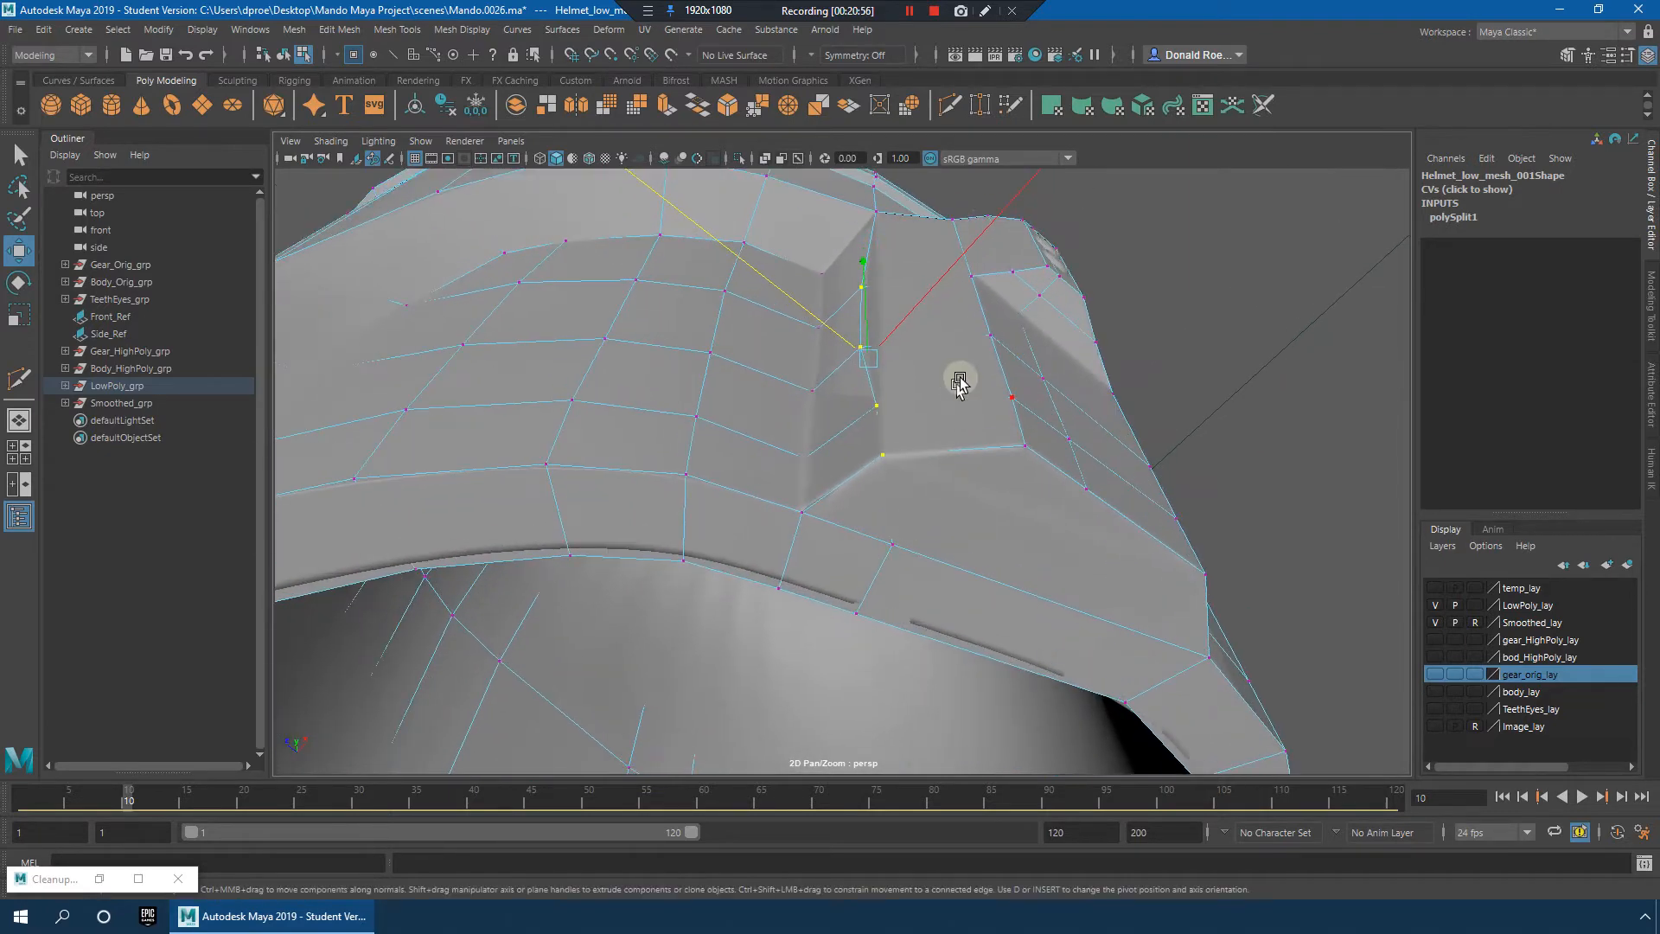
Step: Select the smoothed helmet in object mode and make it the live surface
right_drag(1065, 298, 1156, 263)
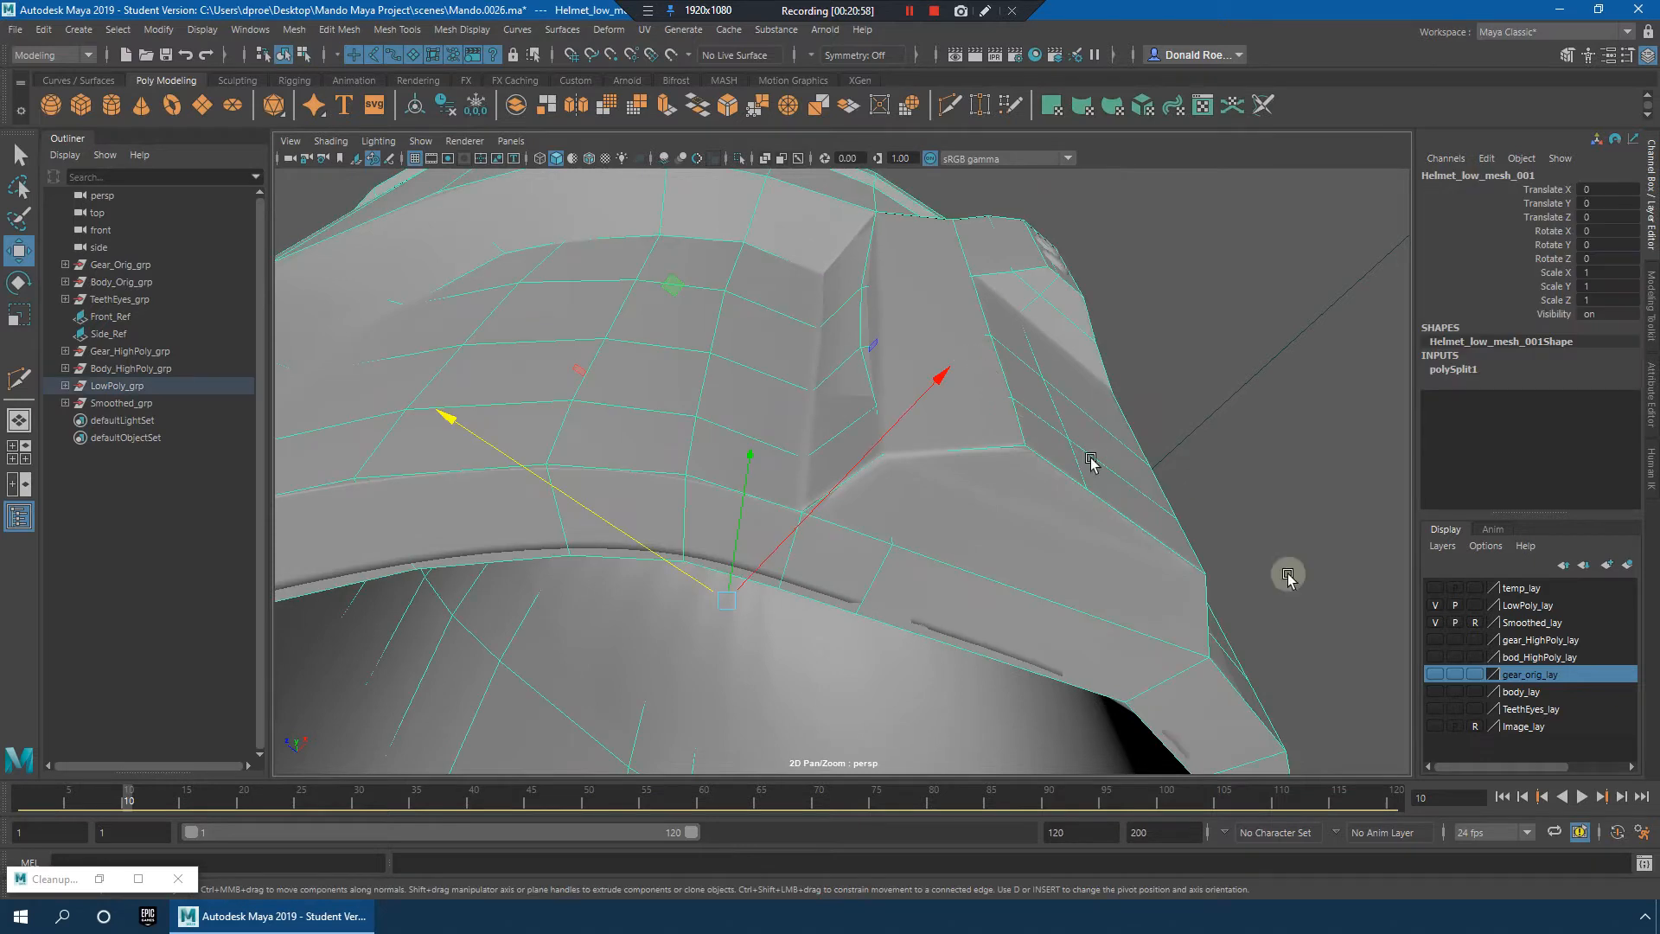
click(984, 410)
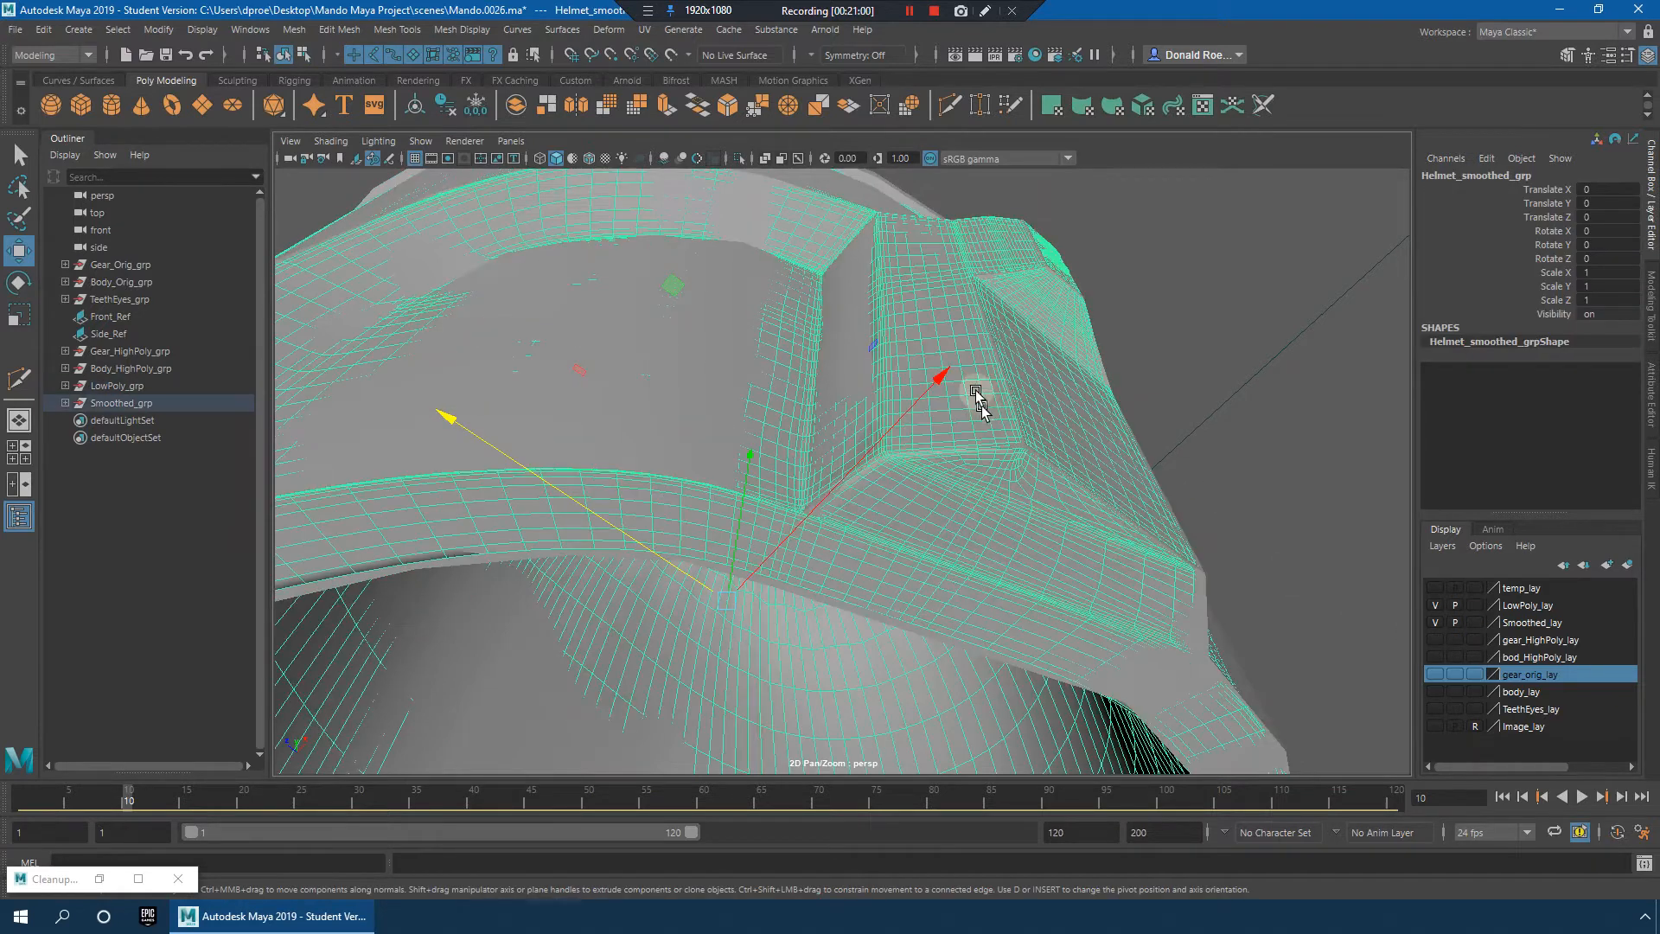
click(671, 57)
Step: Reposition the low-poly helmet's vertices along the recess and ridge on the live surface so they follow the smoothed shape
click(860, 350)
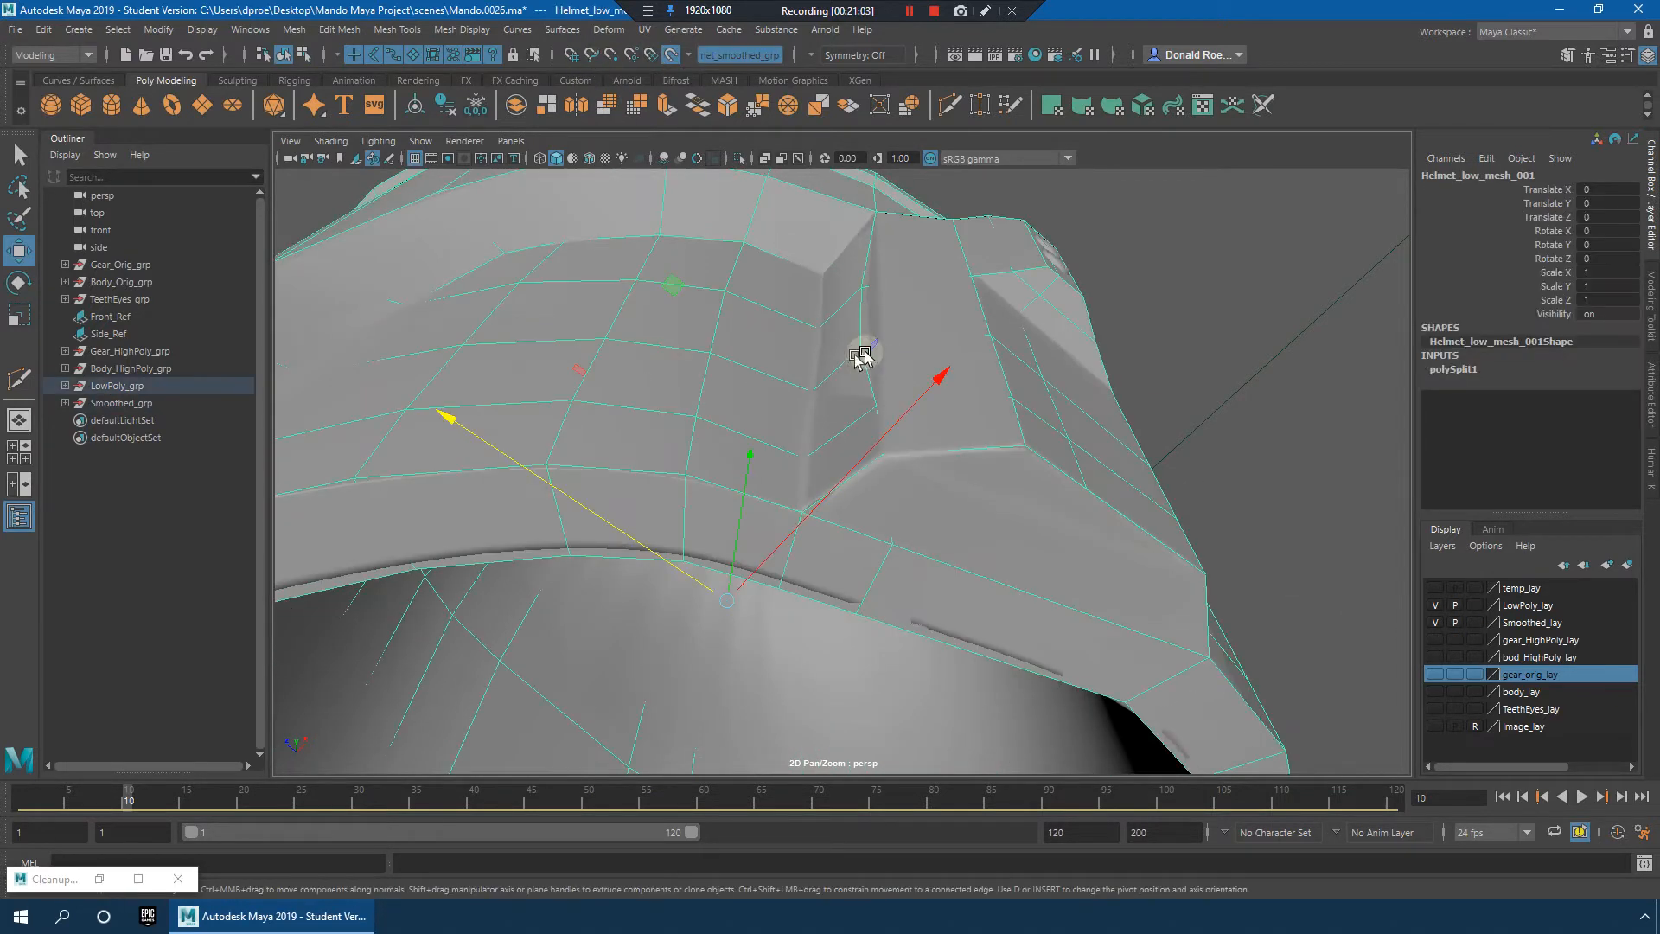
right_drag(860, 349, 795, 347)
click(879, 408)
alt+drag(941, 438, 941, 363)
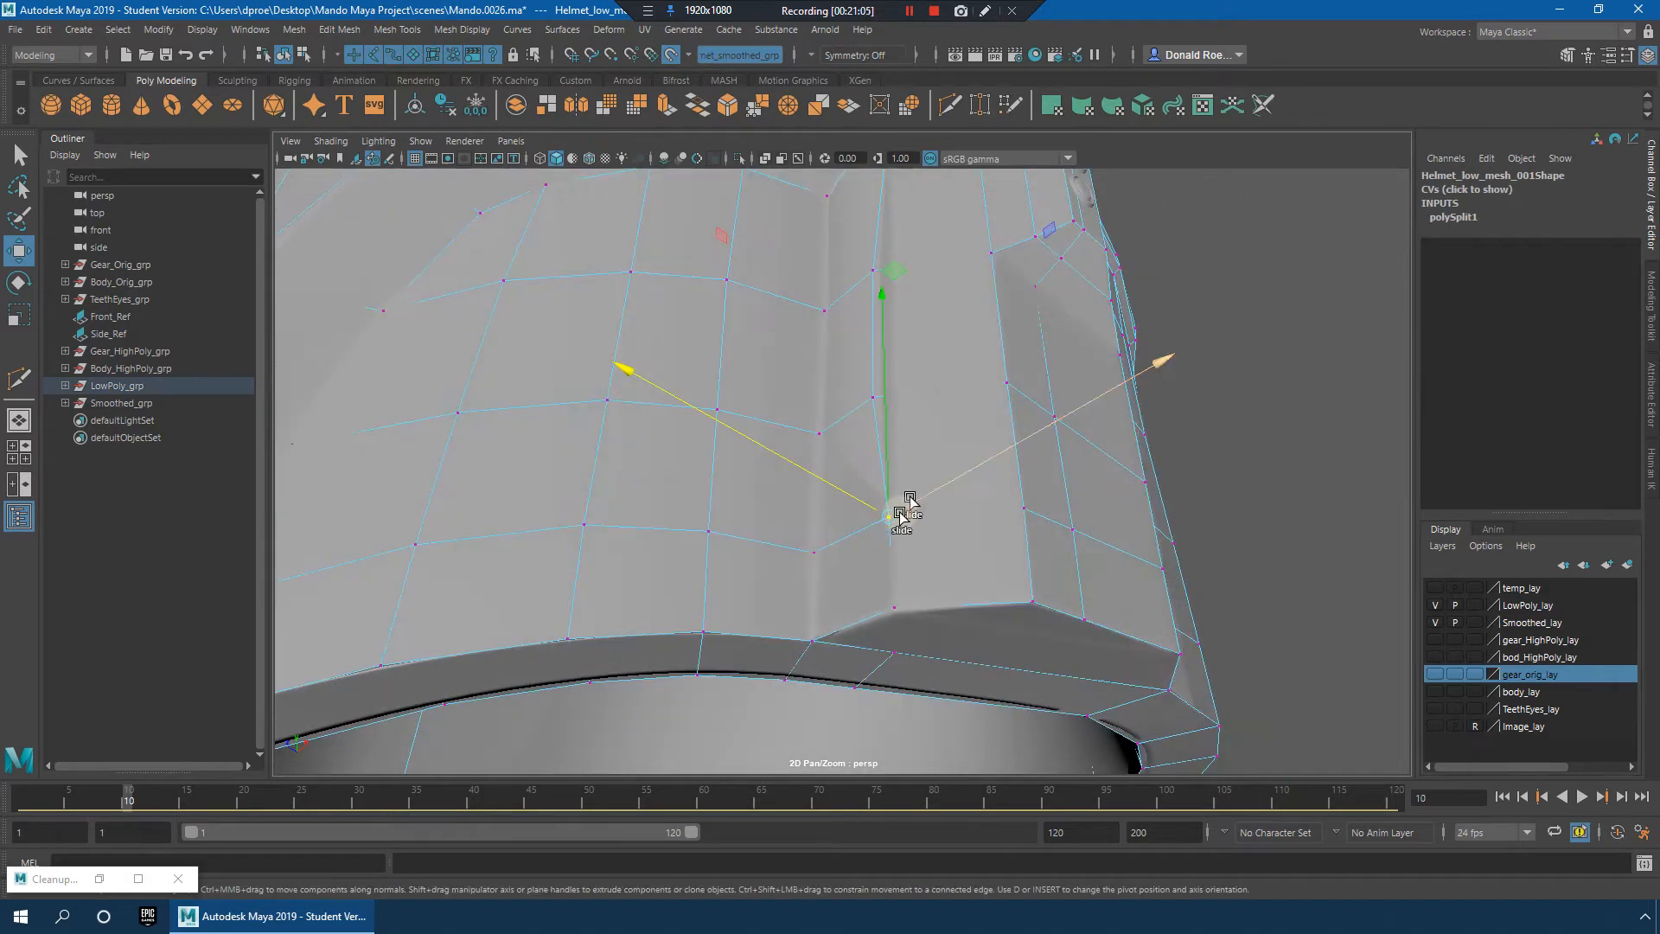
drag(896, 514, 895, 519)
click(875, 400)
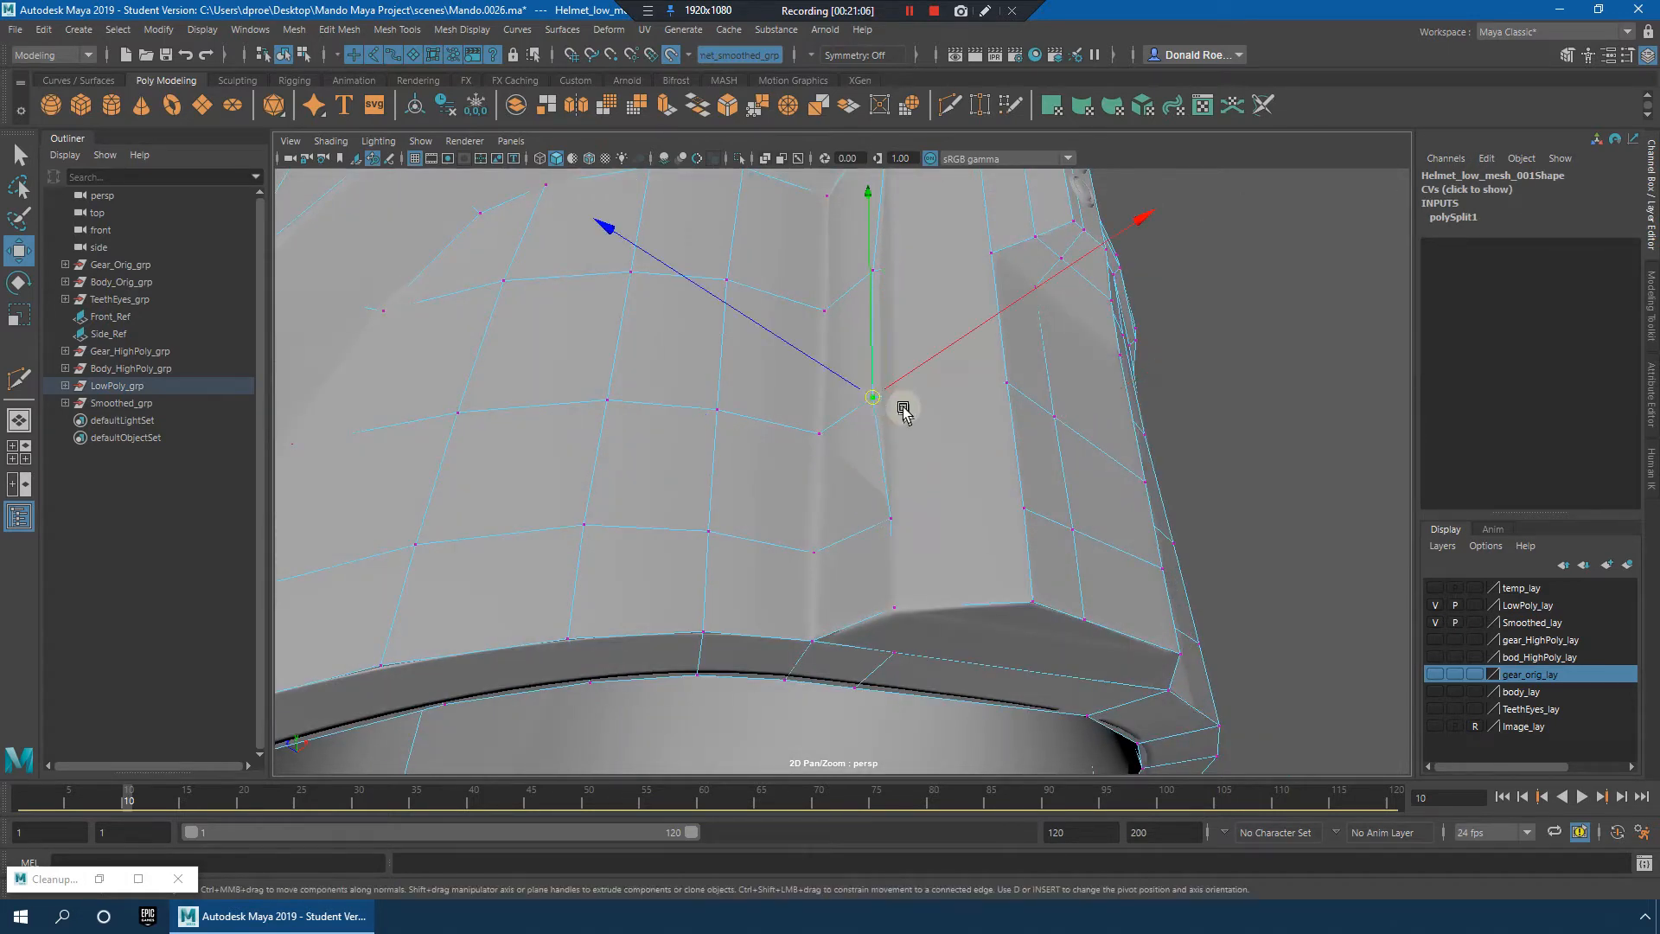
drag(880, 400, 903, 570)
drag(923, 514, 914, 398)
ctrl+shift+drag(823, 457, 830, 460)
mouse_move(841, 621)
ctrl+shift+mouse_down()
mouse_move(861, 607)
mouse_move(837, 604)
ctrl+shift+mouse_up()
Step: Hide Smoothed_lay and select the whole low-poly helmet in object mode
alt+drag(1193, 518, 1375, 609)
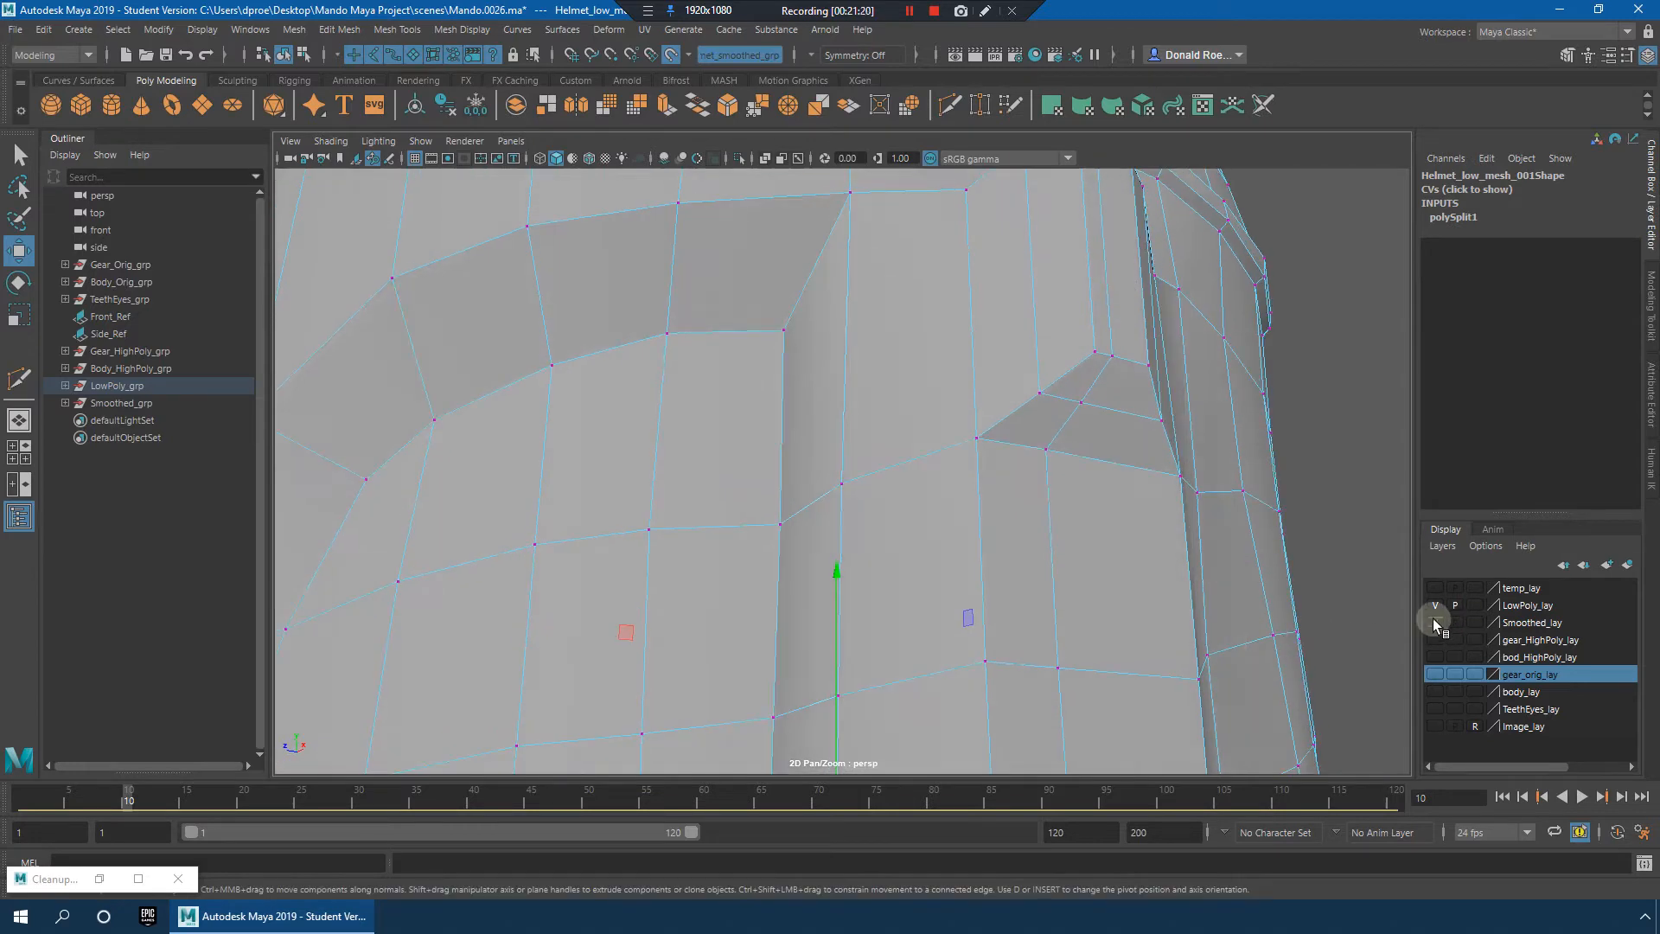
alt+drag(1064, 444, 1019, 389)
right_drag(1021, 392, 1152, 429)
click(1332, 376)
alt+drag(1152, 430, 1191, 460)
click(760, 481)
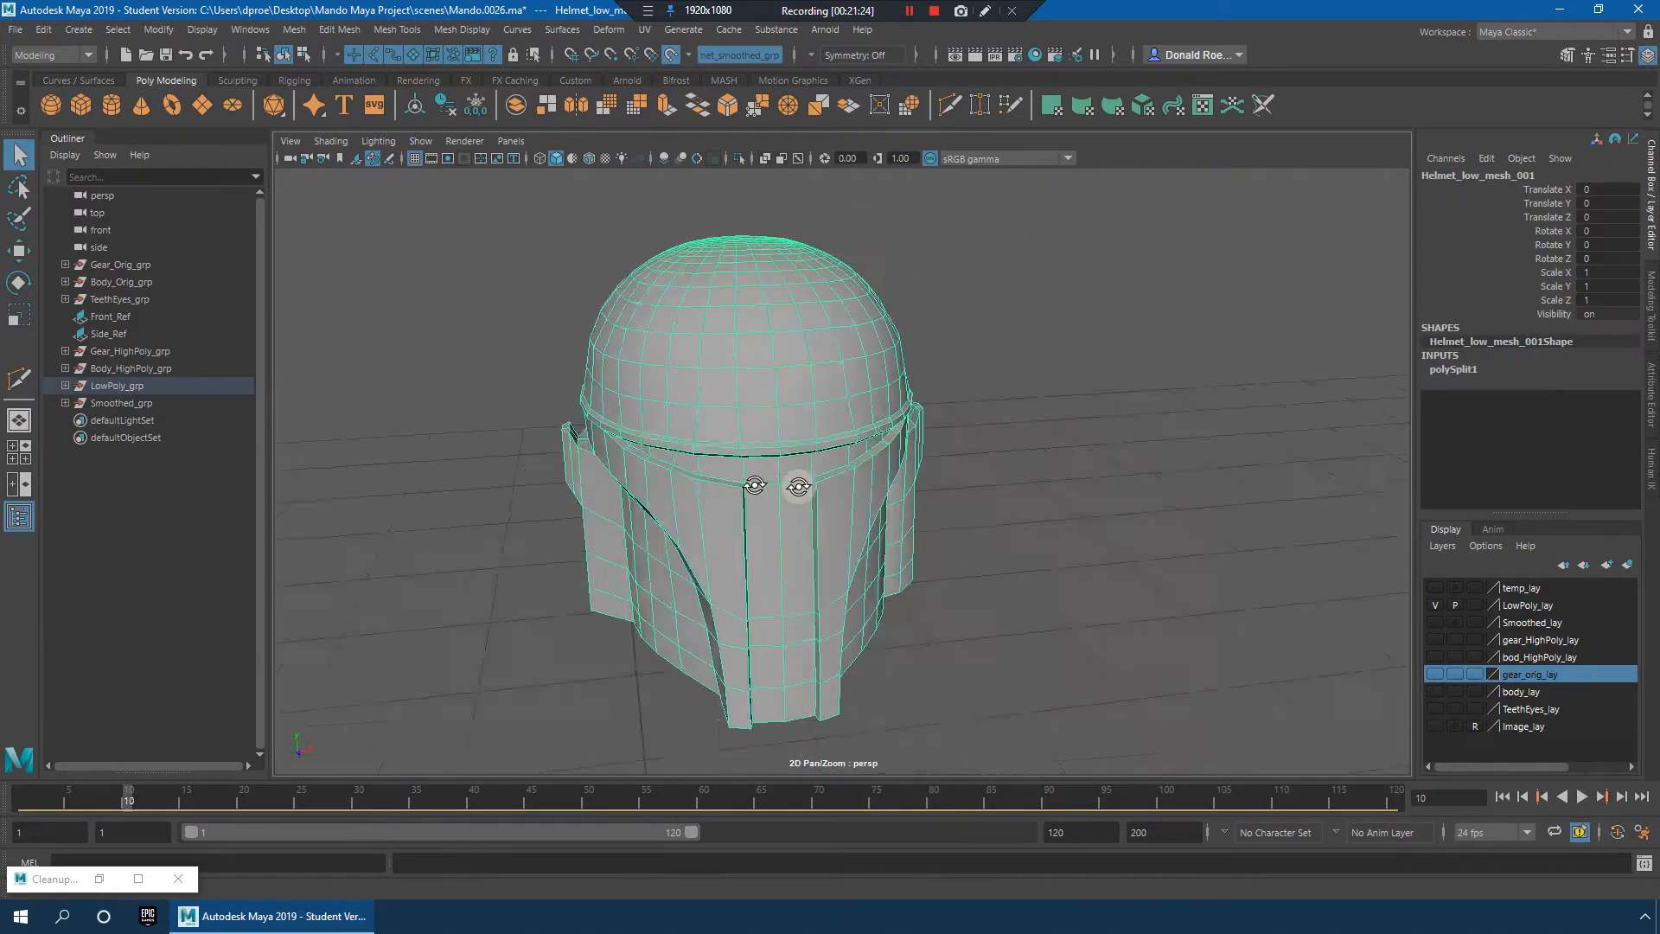
Step: Turn off the live surface and cut an edge from the side ridge's lower edge across the rim and inner wall to the inner pole
alt+drag(760, 481, 864, 441)
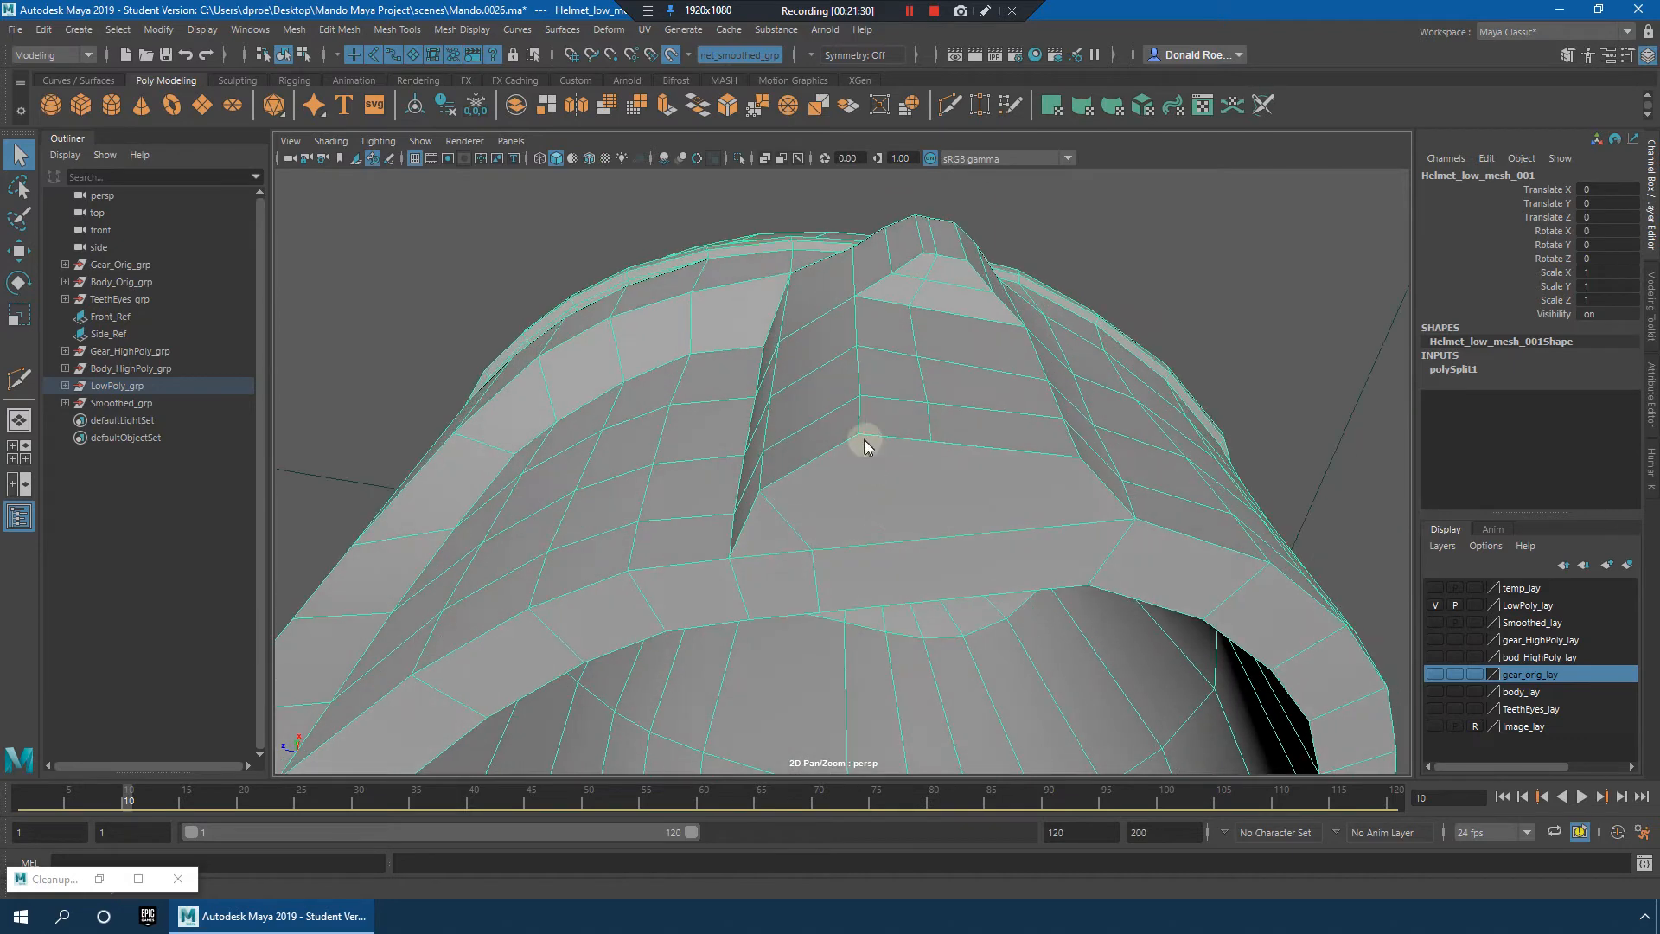
shift+right_drag(894, 441, 880, 466)
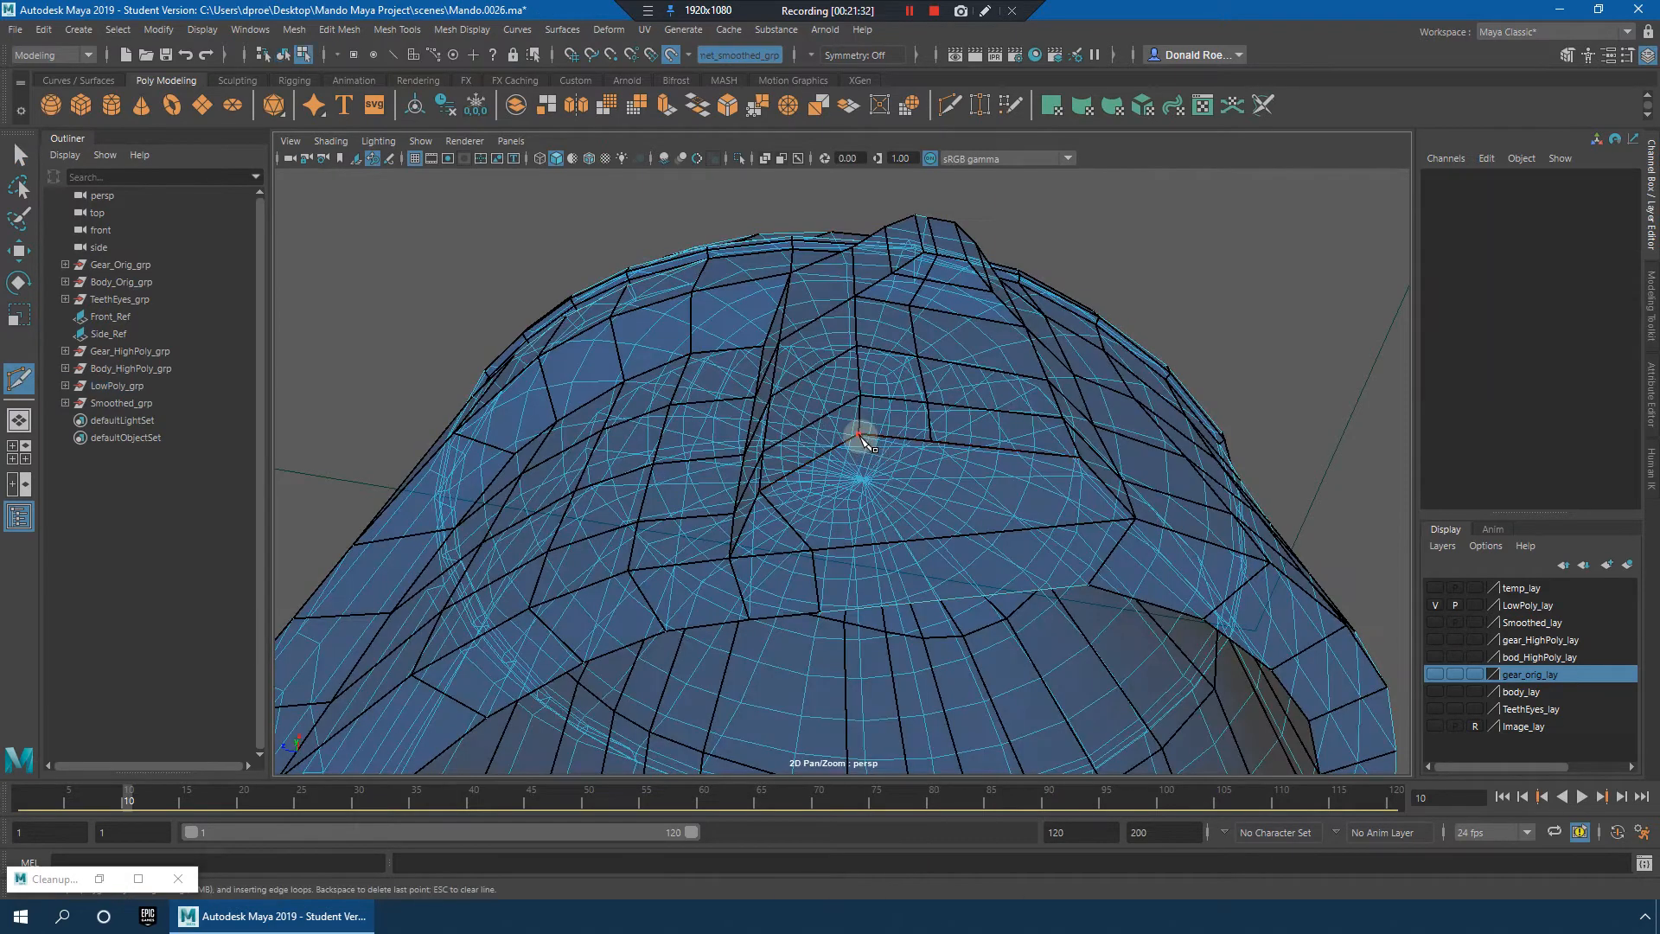
click(669, 54)
alt+drag(949, 506, 874, 355)
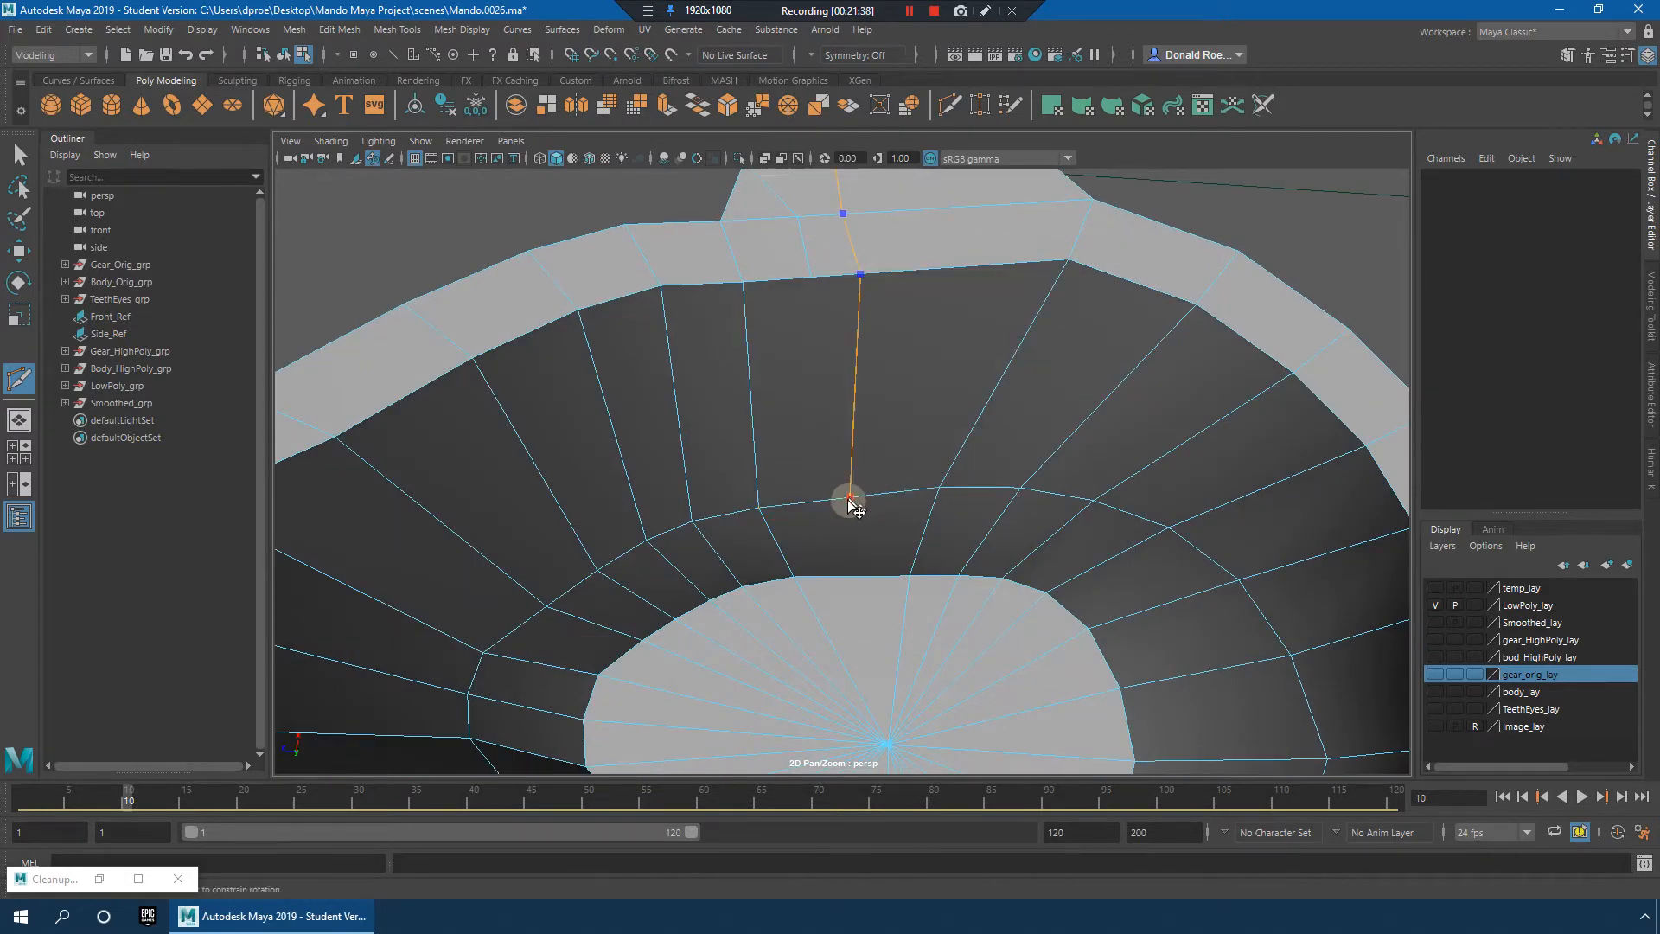
click(858, 578)
alt+drag(858, 578, 899, 666)
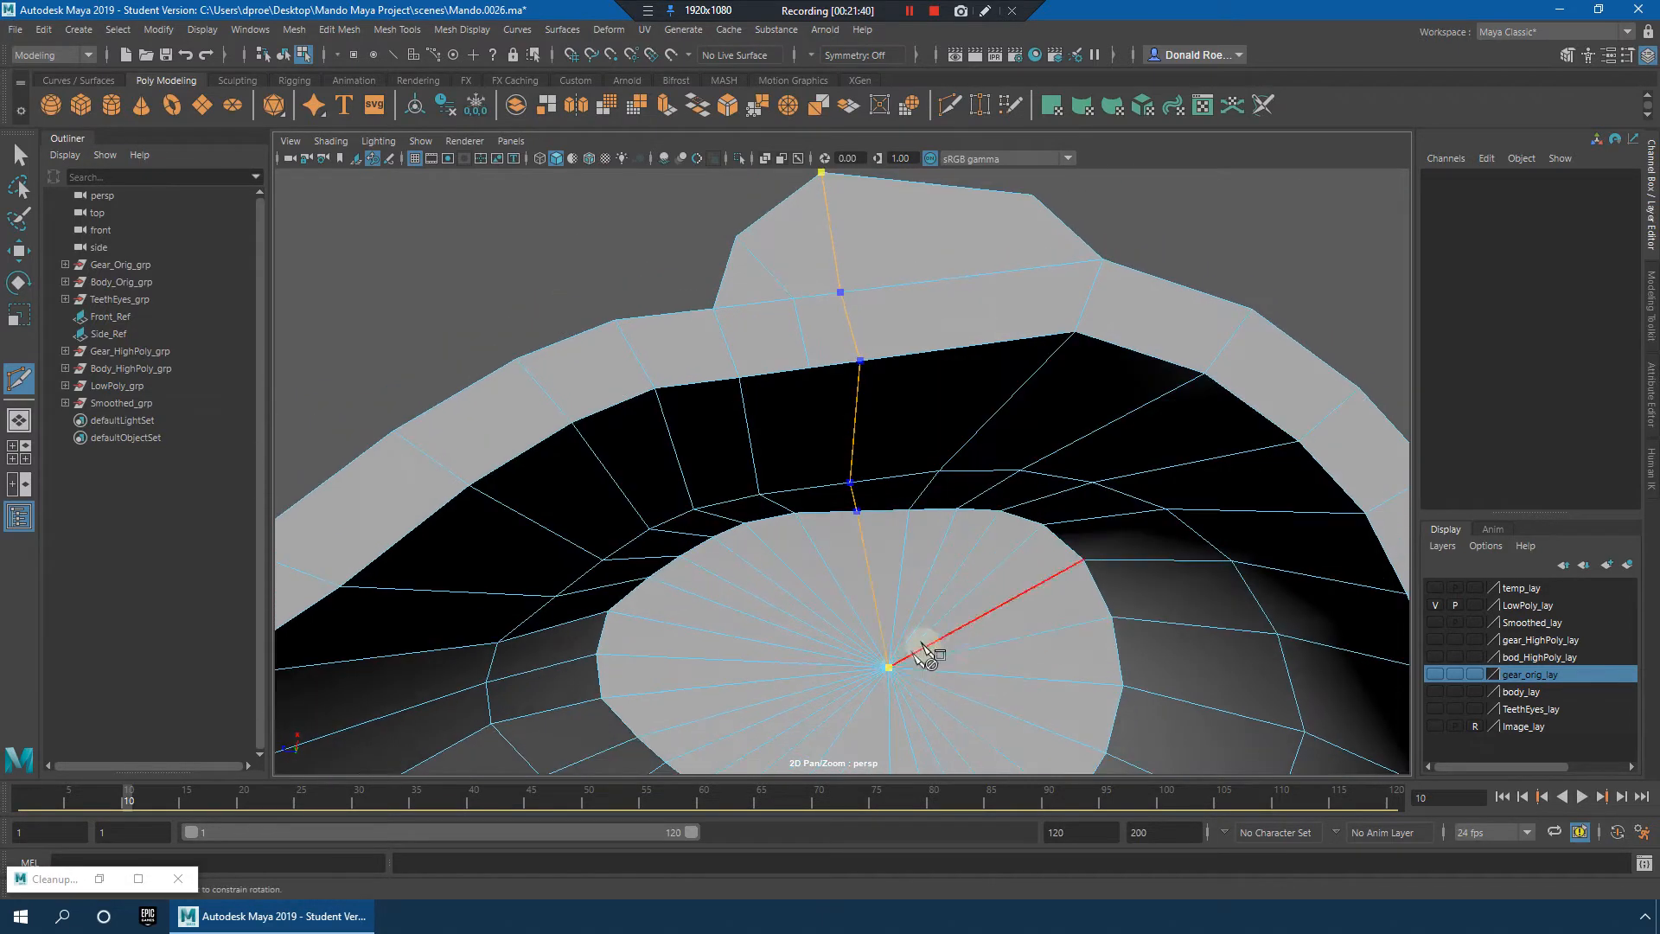
key(Return)
Step: Cut a second edge beside the first, from the rim down the inner wall to the pole vertex inside the helmet
alt+drag(819, 391, 804, 505)
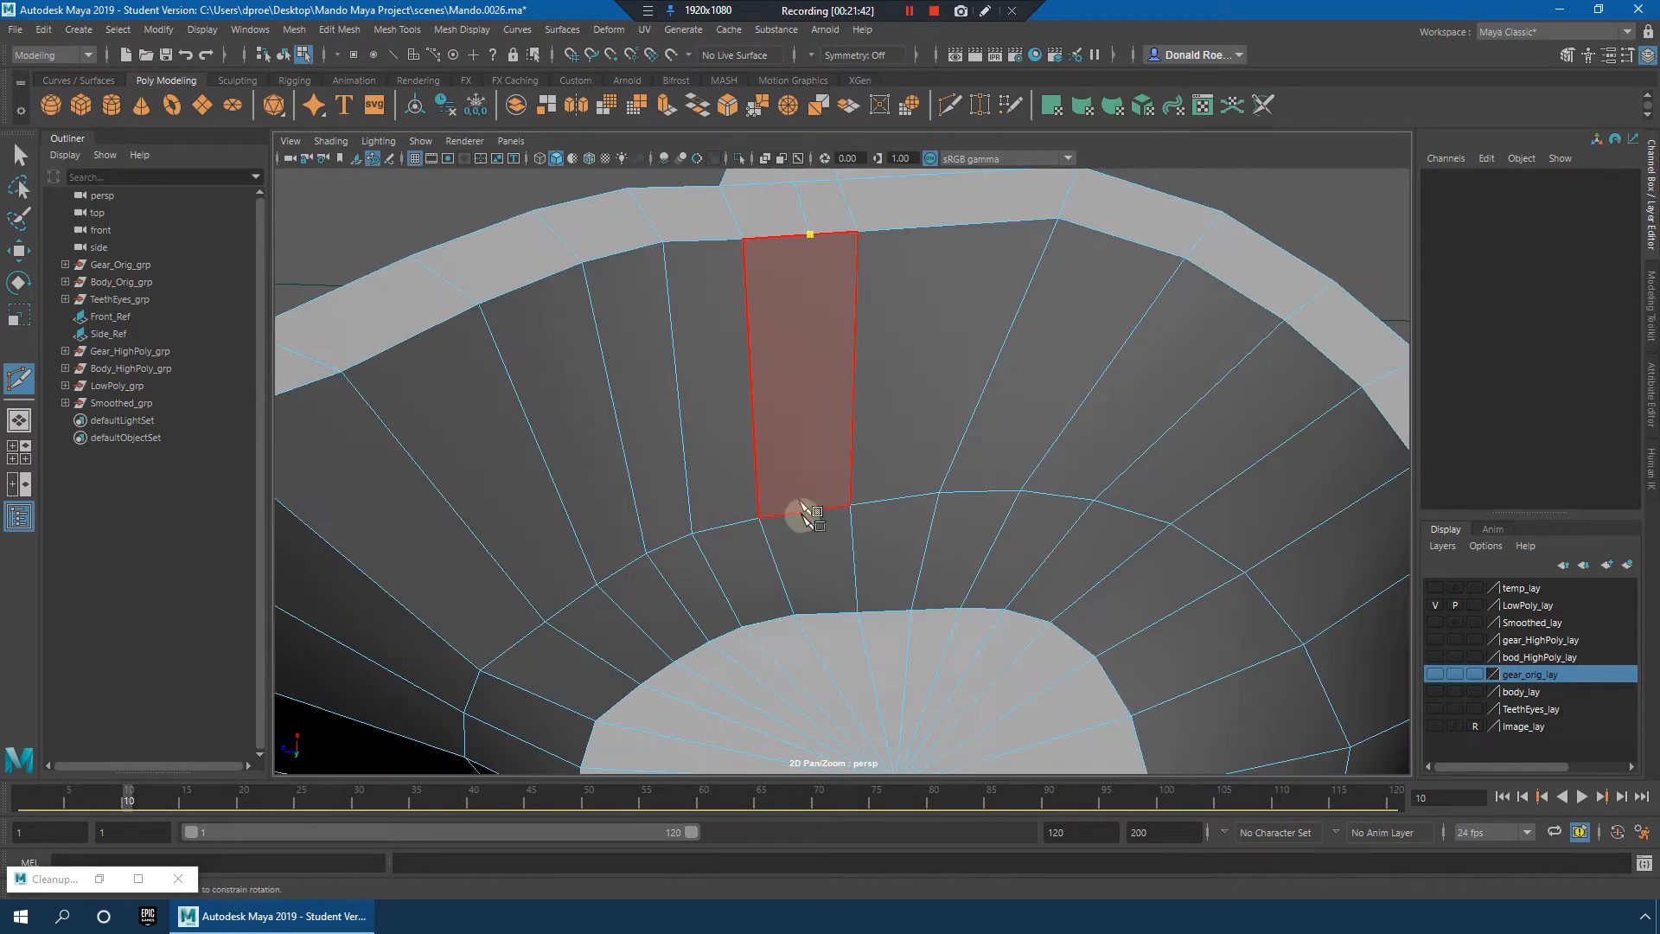
click(810, 513)
click(832, 613)
alt+middle_drag(903, 743, 890, 691)
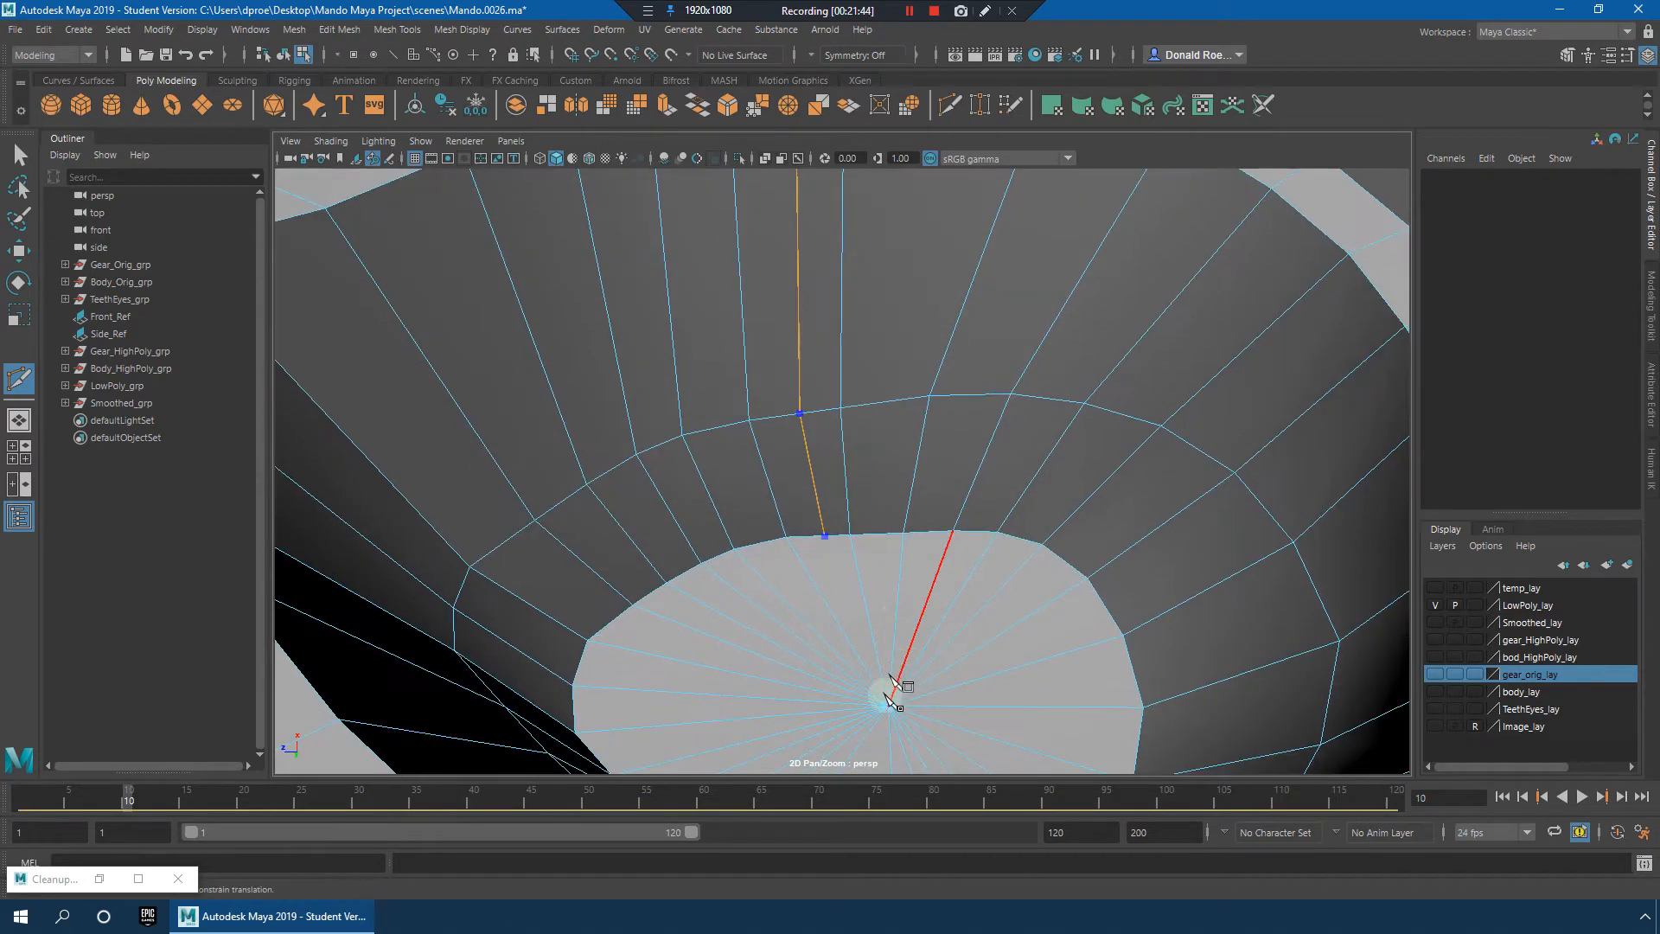
alt+drag(982, 545, 938, 415)
Step: Use the smoothed preview to find the thin stray face at the side ridge's lower edge and delete it
key(3)
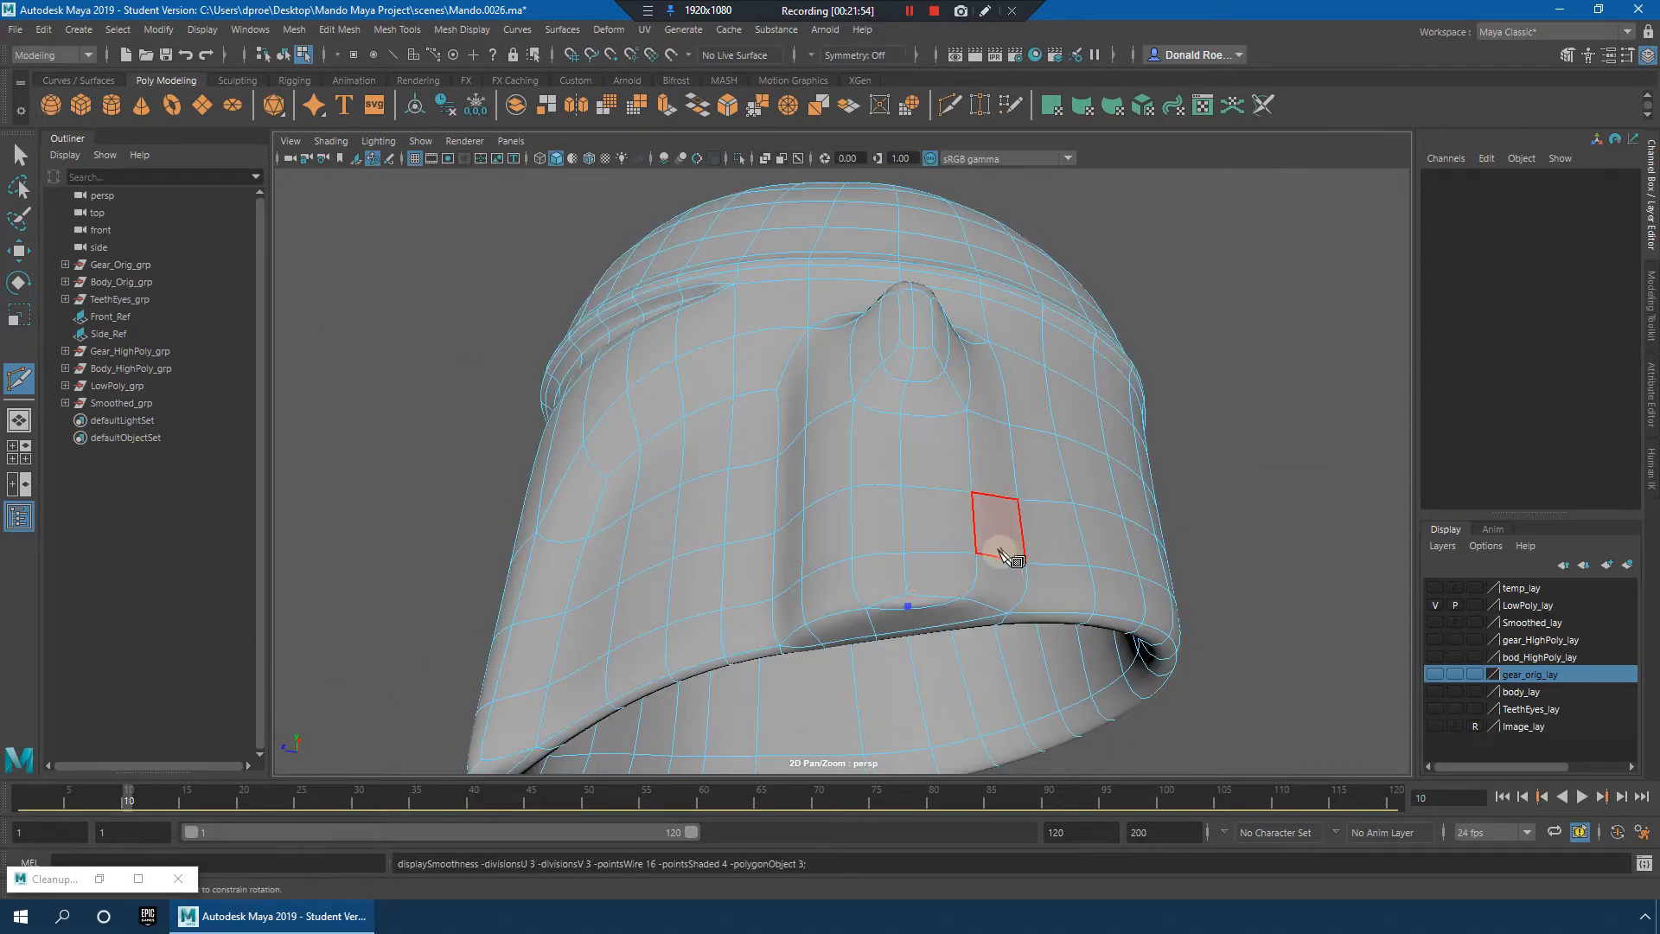
alt+right_drag(888, 529, 915, 537)
alt+middle_drag(923, 540, 937, 482)
alt+right_drag(937, 481, 956, 496)
key(1)
key(q)
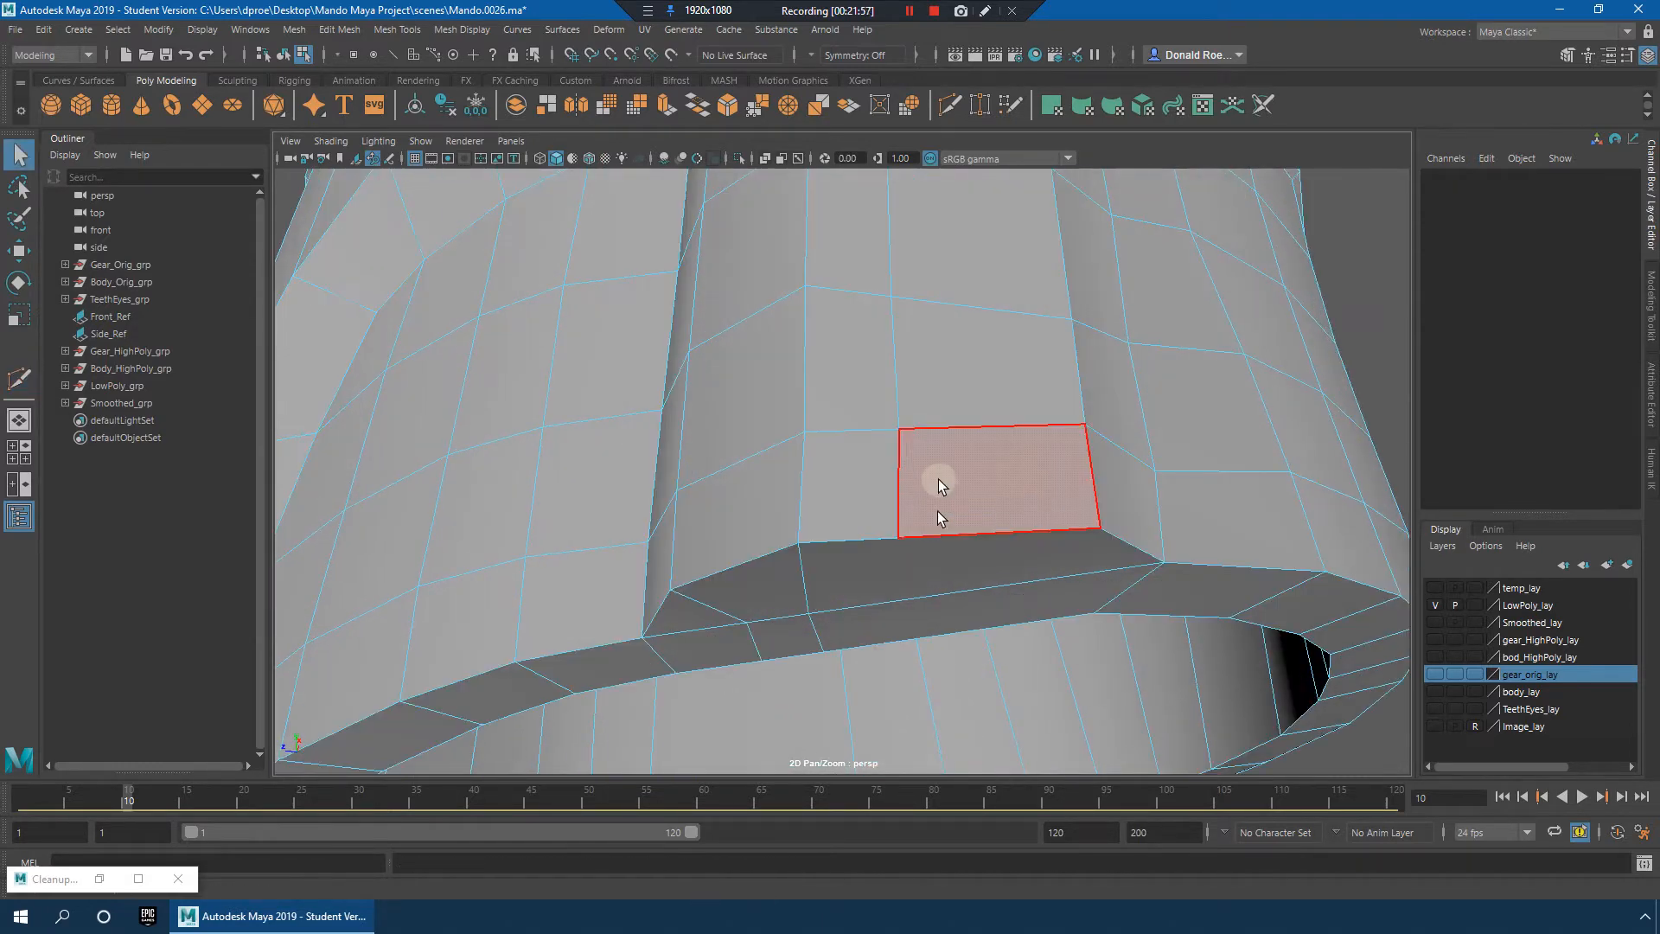
right_drag(937, 440, 939, 487)
alt+drag(941, 489, 960, 523)
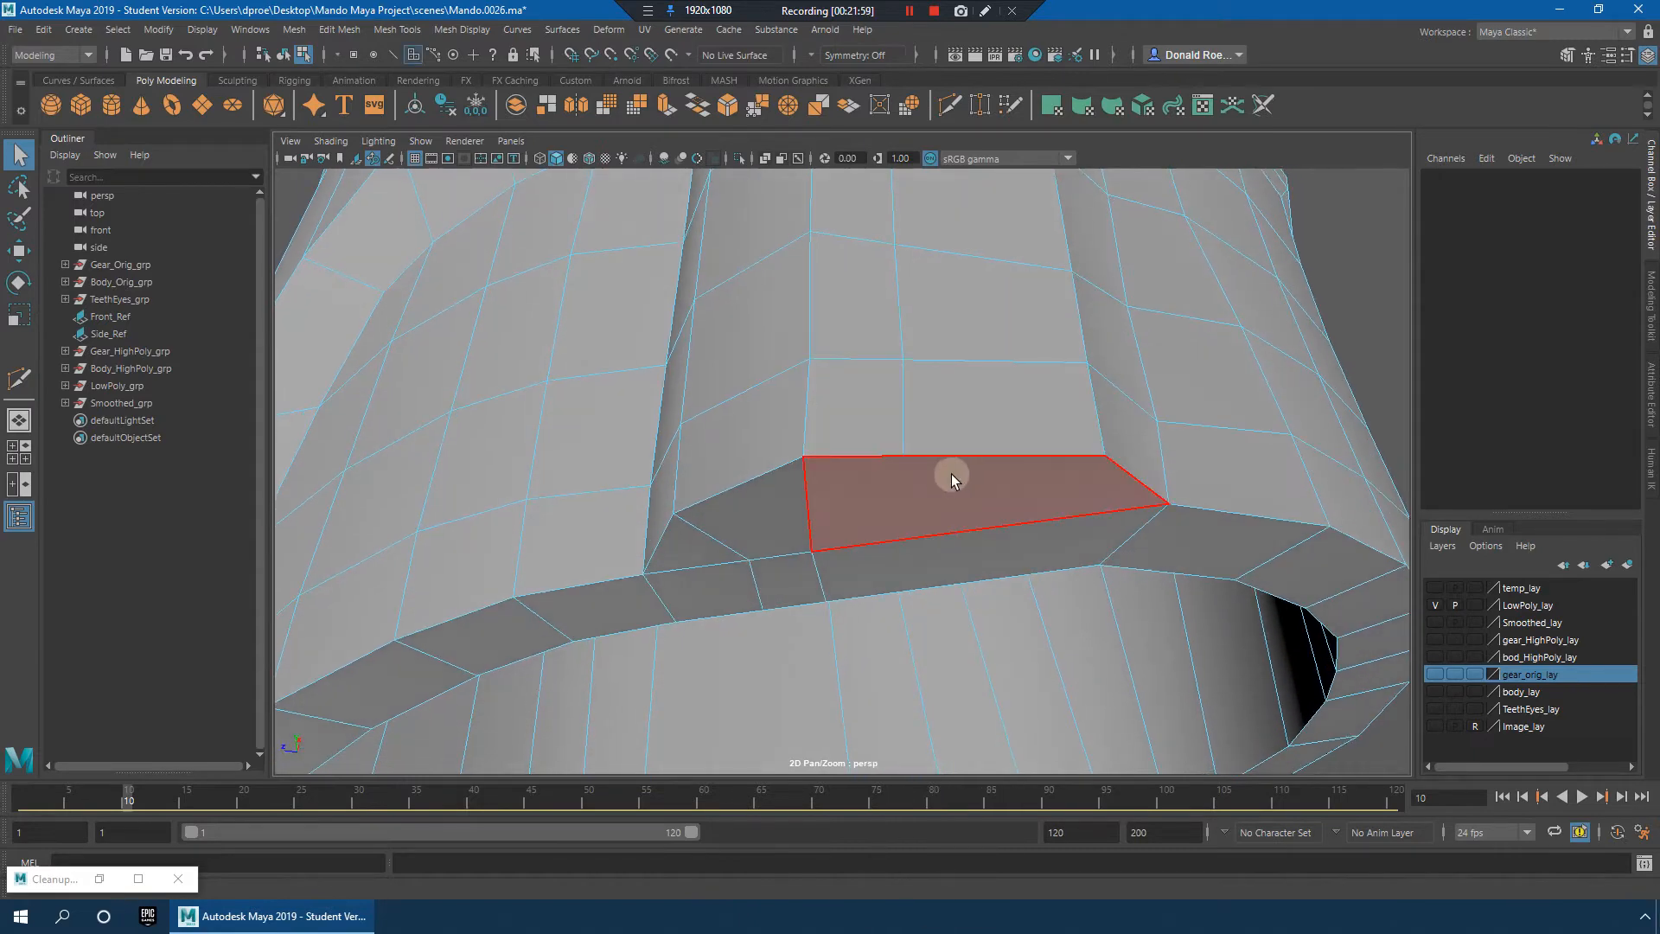
key(3)
click(933, 442)
key(1)
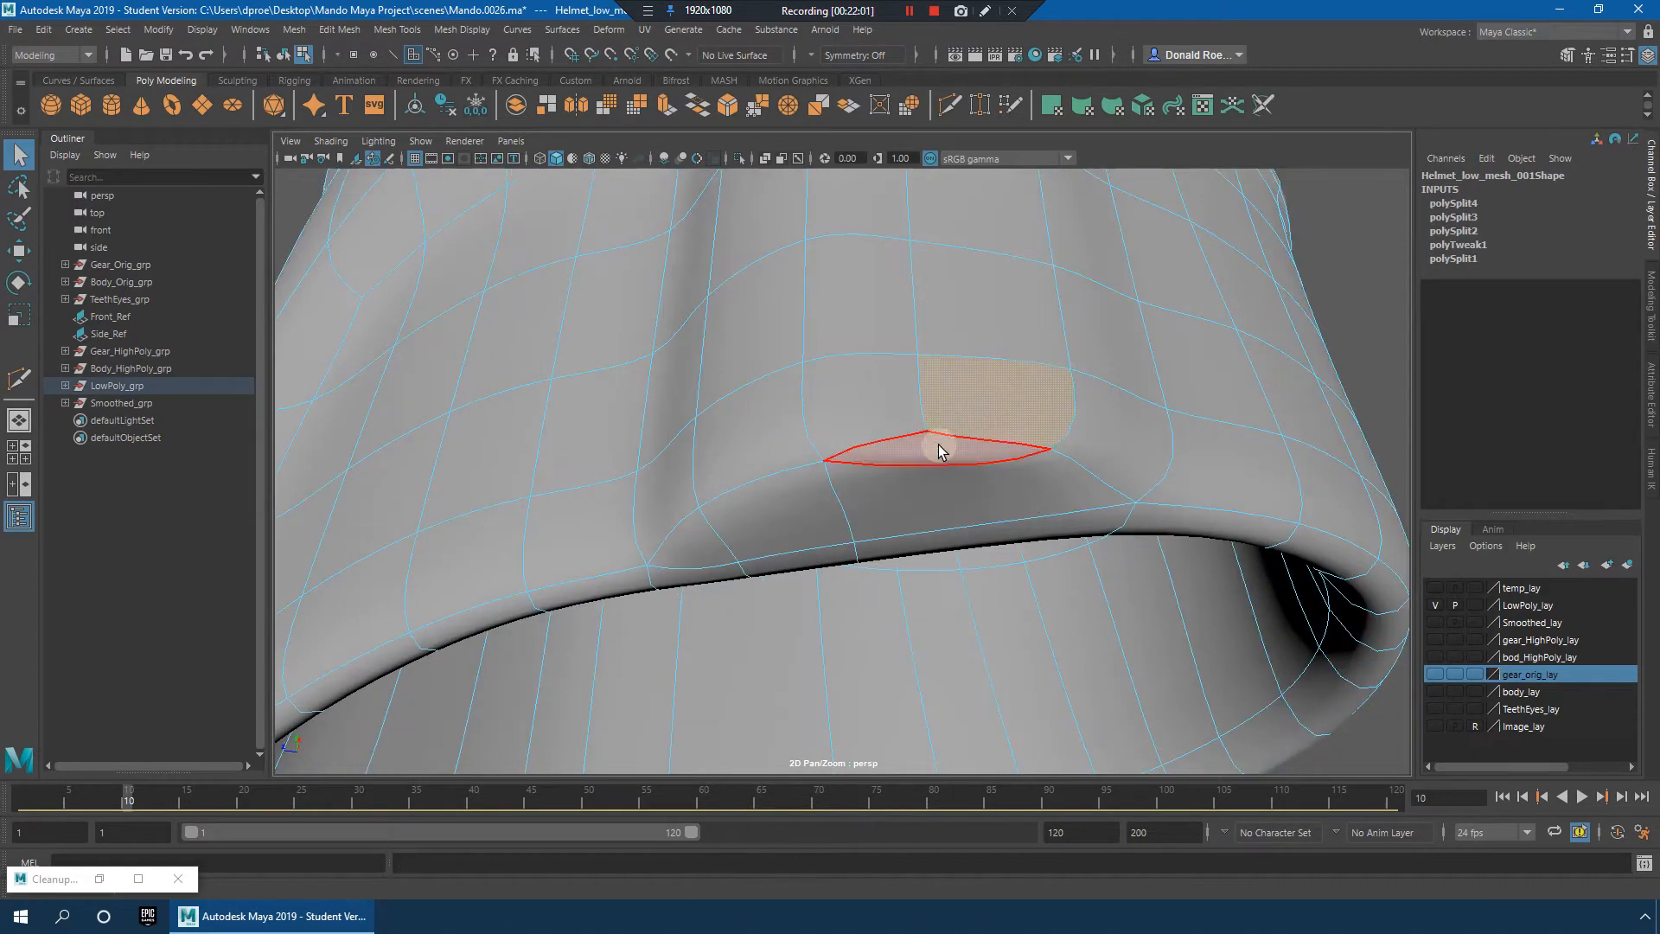
key(Delete)
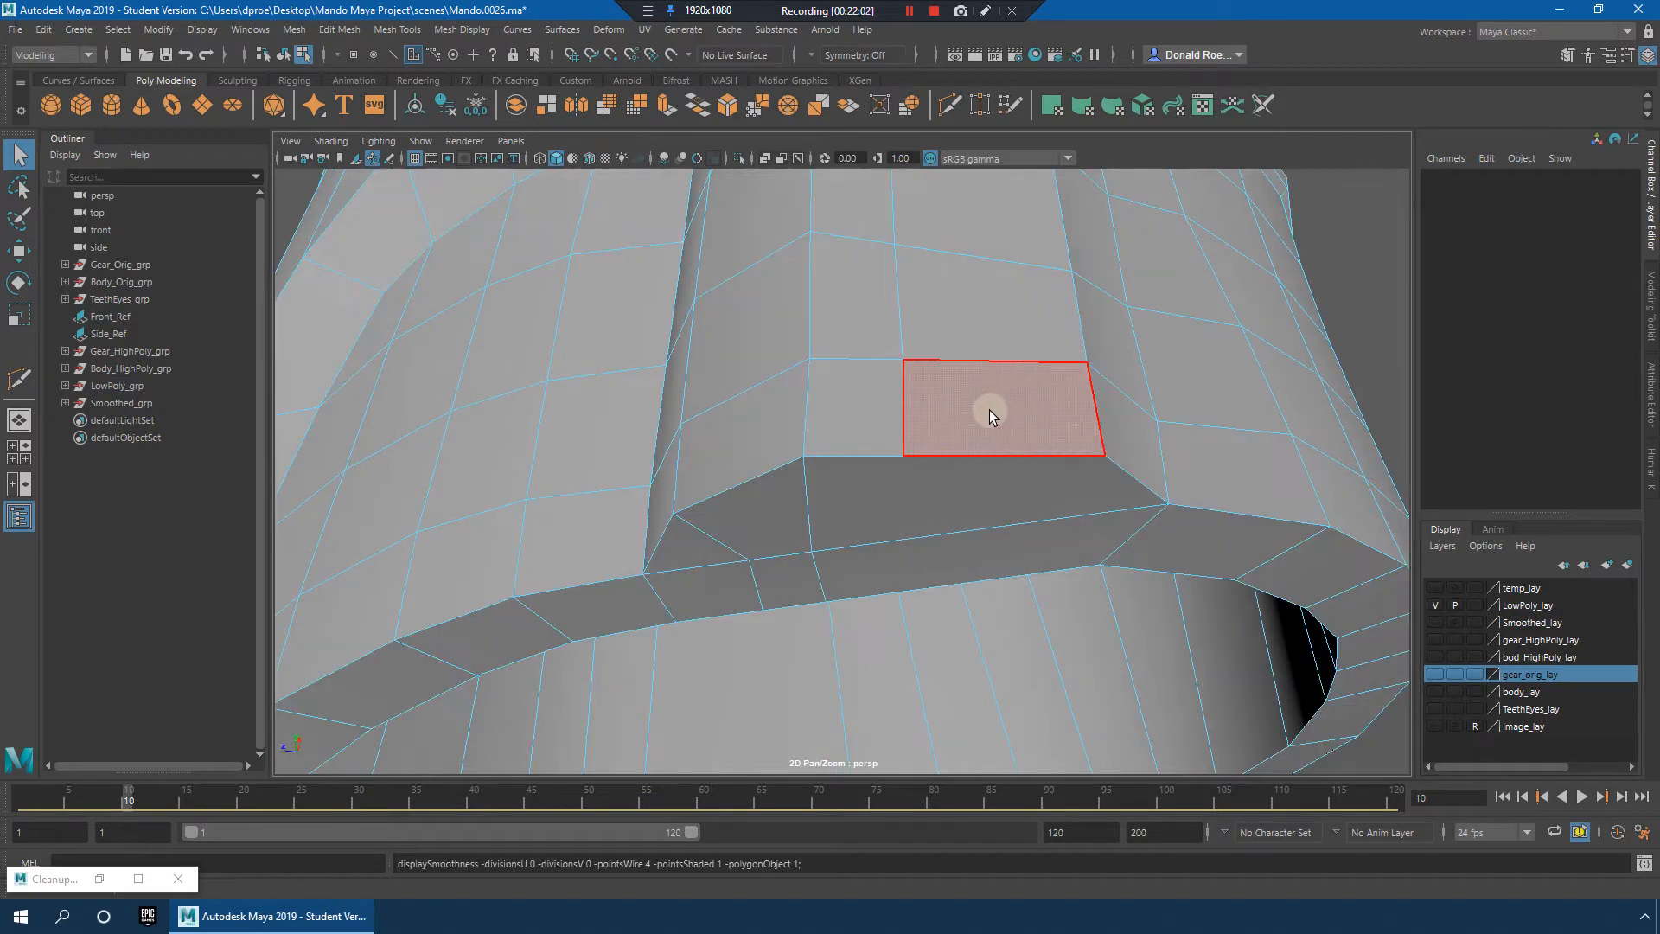
Step: Cut another edge from the middle of the wide rim face below the side ridge down the inner wall to the inner pole
key(1)
key(3)
alt+drag(974, 497, 948, 314)
key(1)
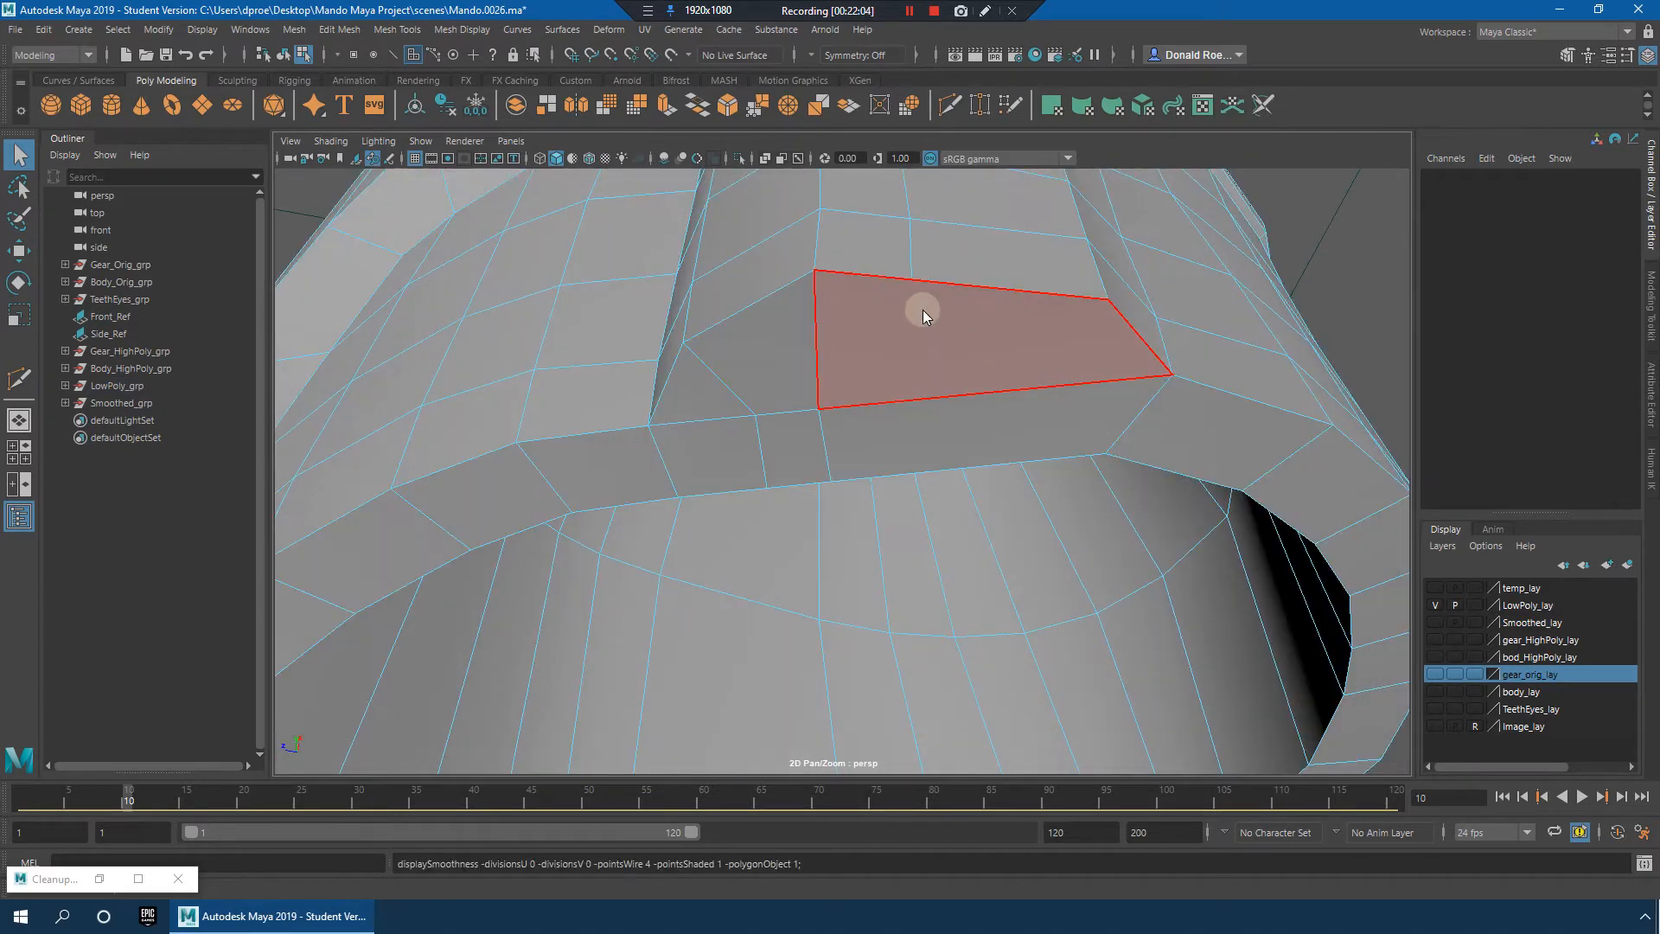
right_drag(922, 309, 945, 264)
click(819, 408)
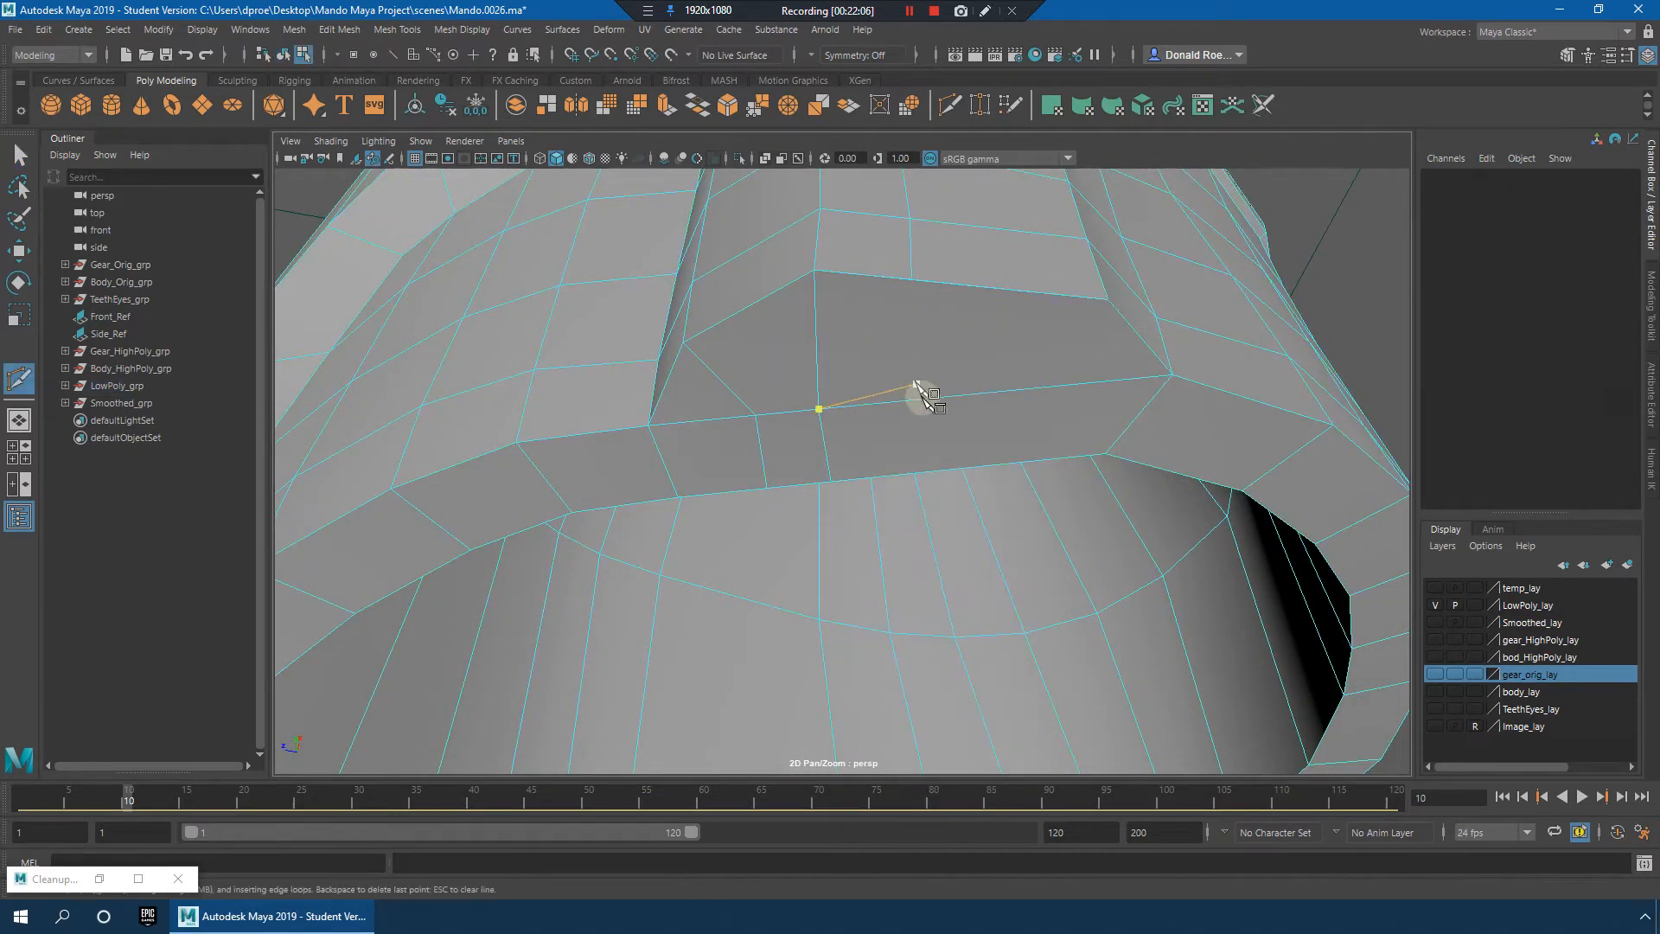
click(923, 398)
alt+drag(975, 408, 956, 333)
alt+middle_drag(956, 334, 903, 363)
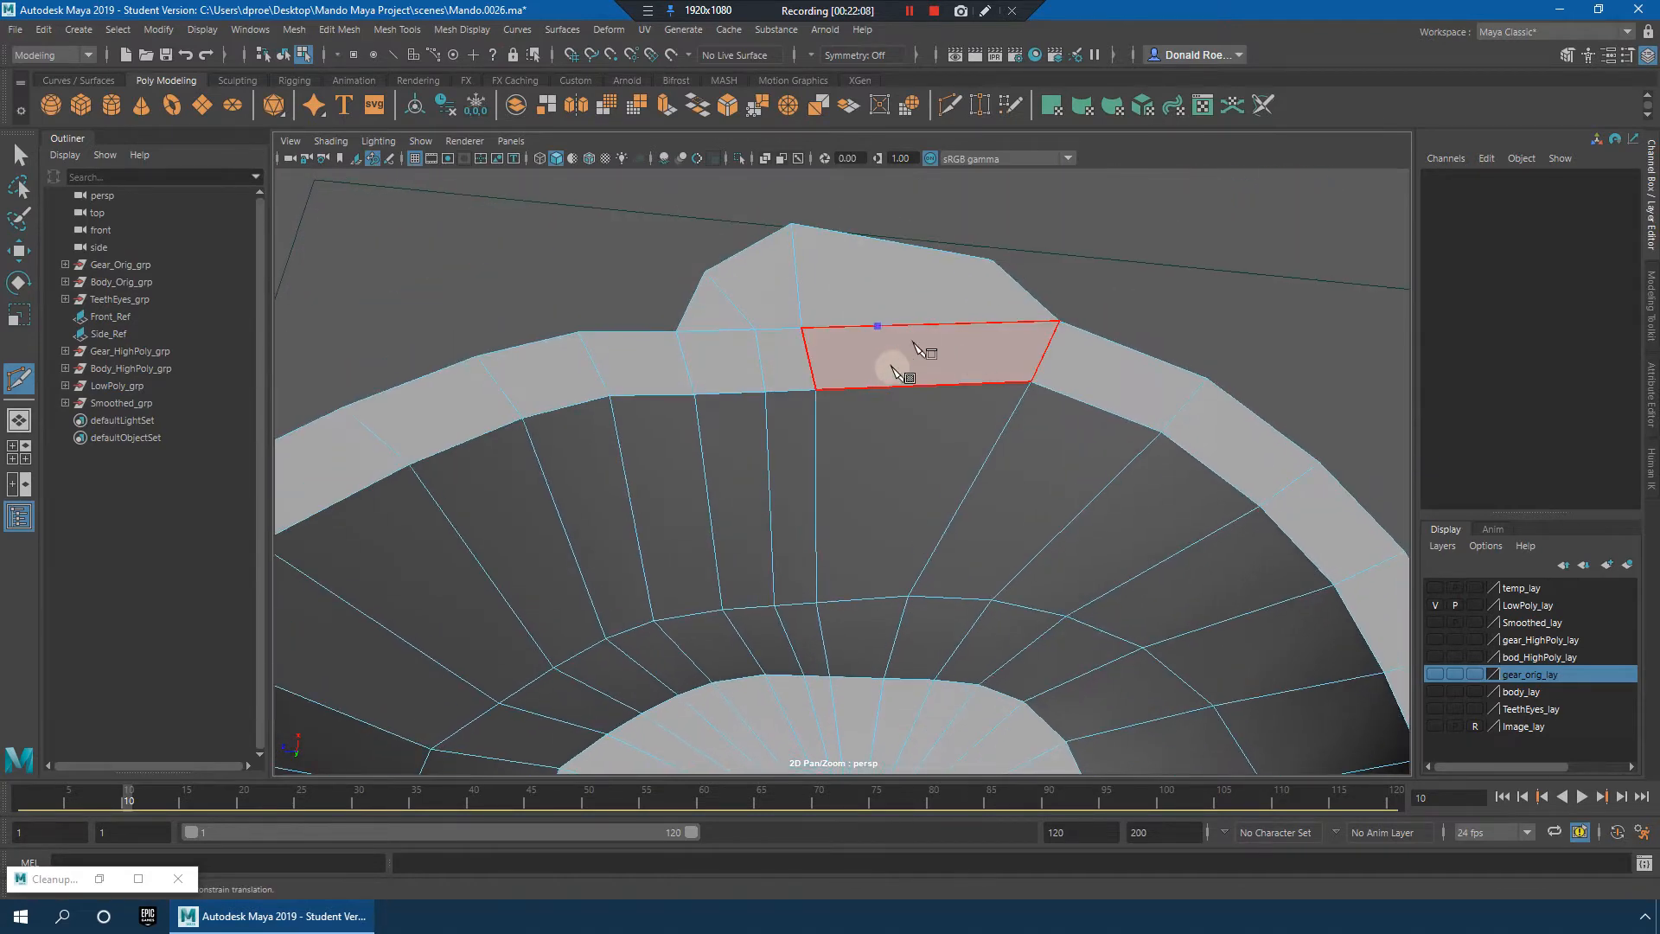
alt+drag(878, 616, 884, 528)
click(851, 511)
click(845, 664)
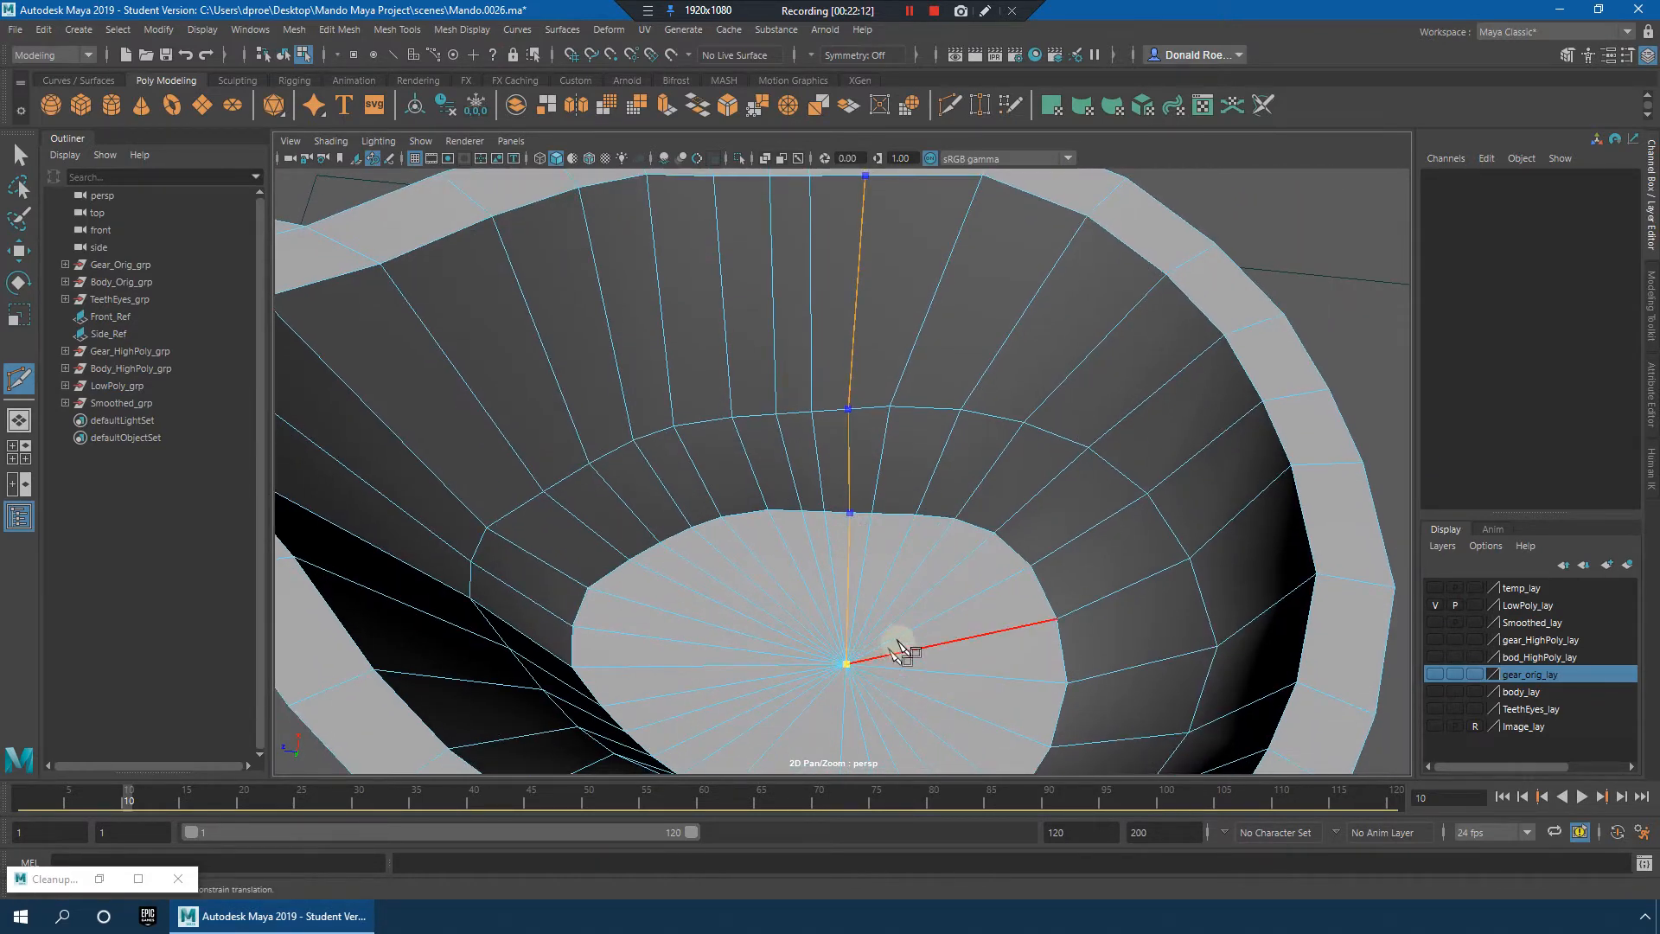
alt+drag(966, 413, 980, 452)
right_click(977, 450)
Step: Cut from the new rim vertex up to the side ridge's lower edge and merge the two neighbouring vertices there
alt+middle_drag(912, 415, 933, 439)
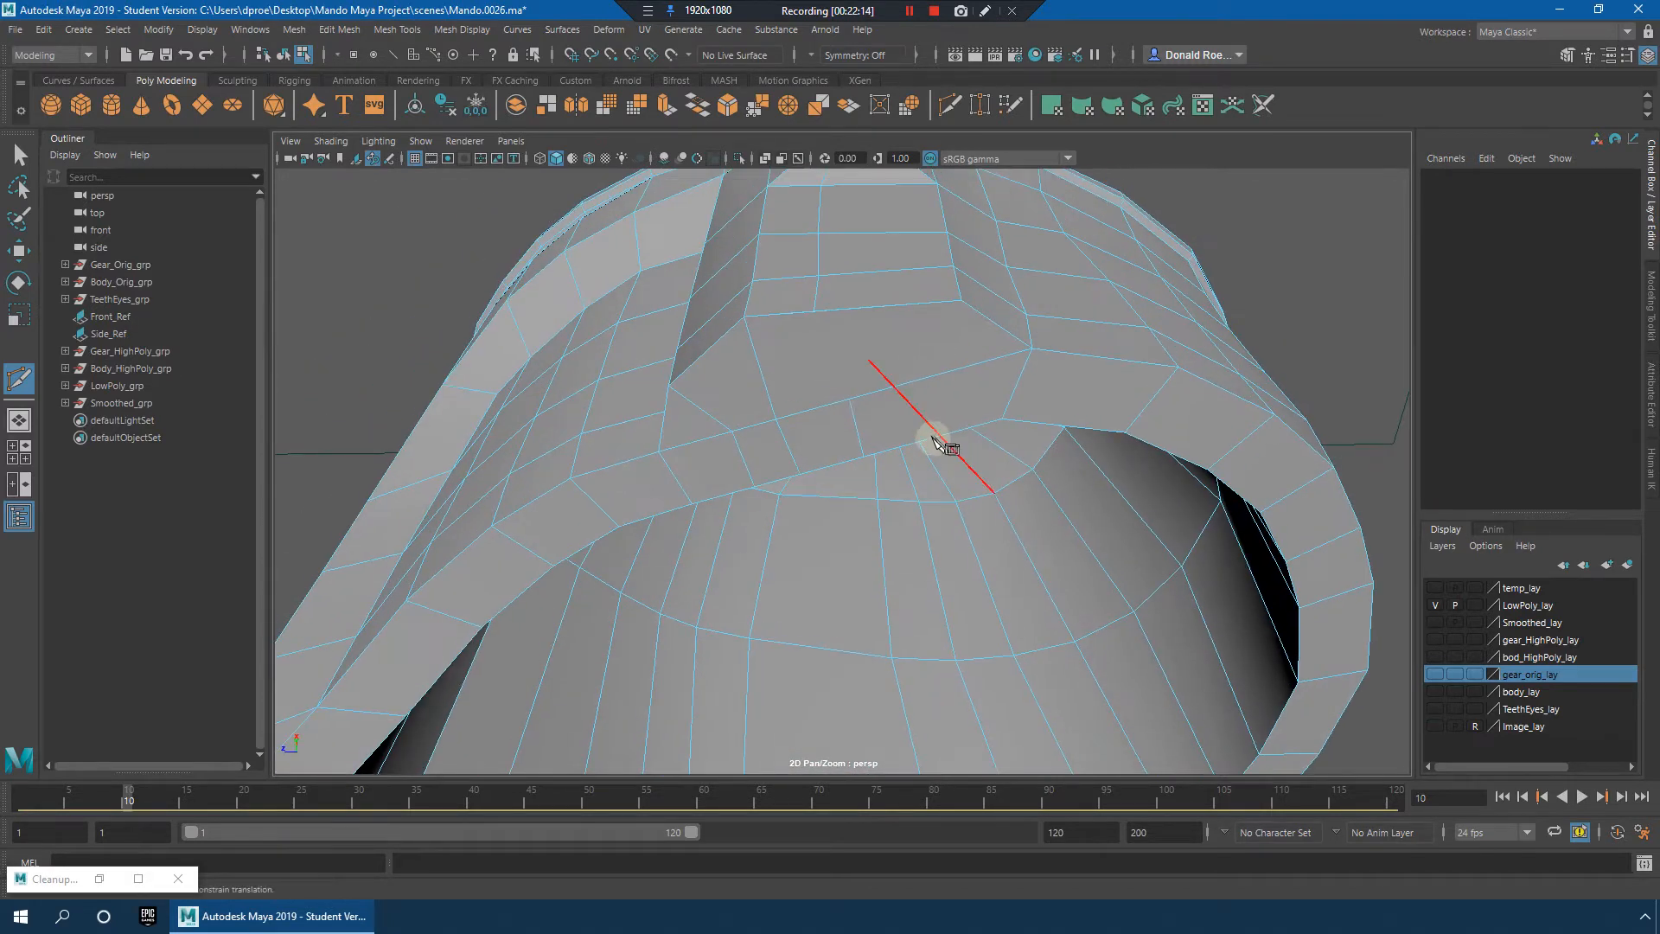
click(848, 399)
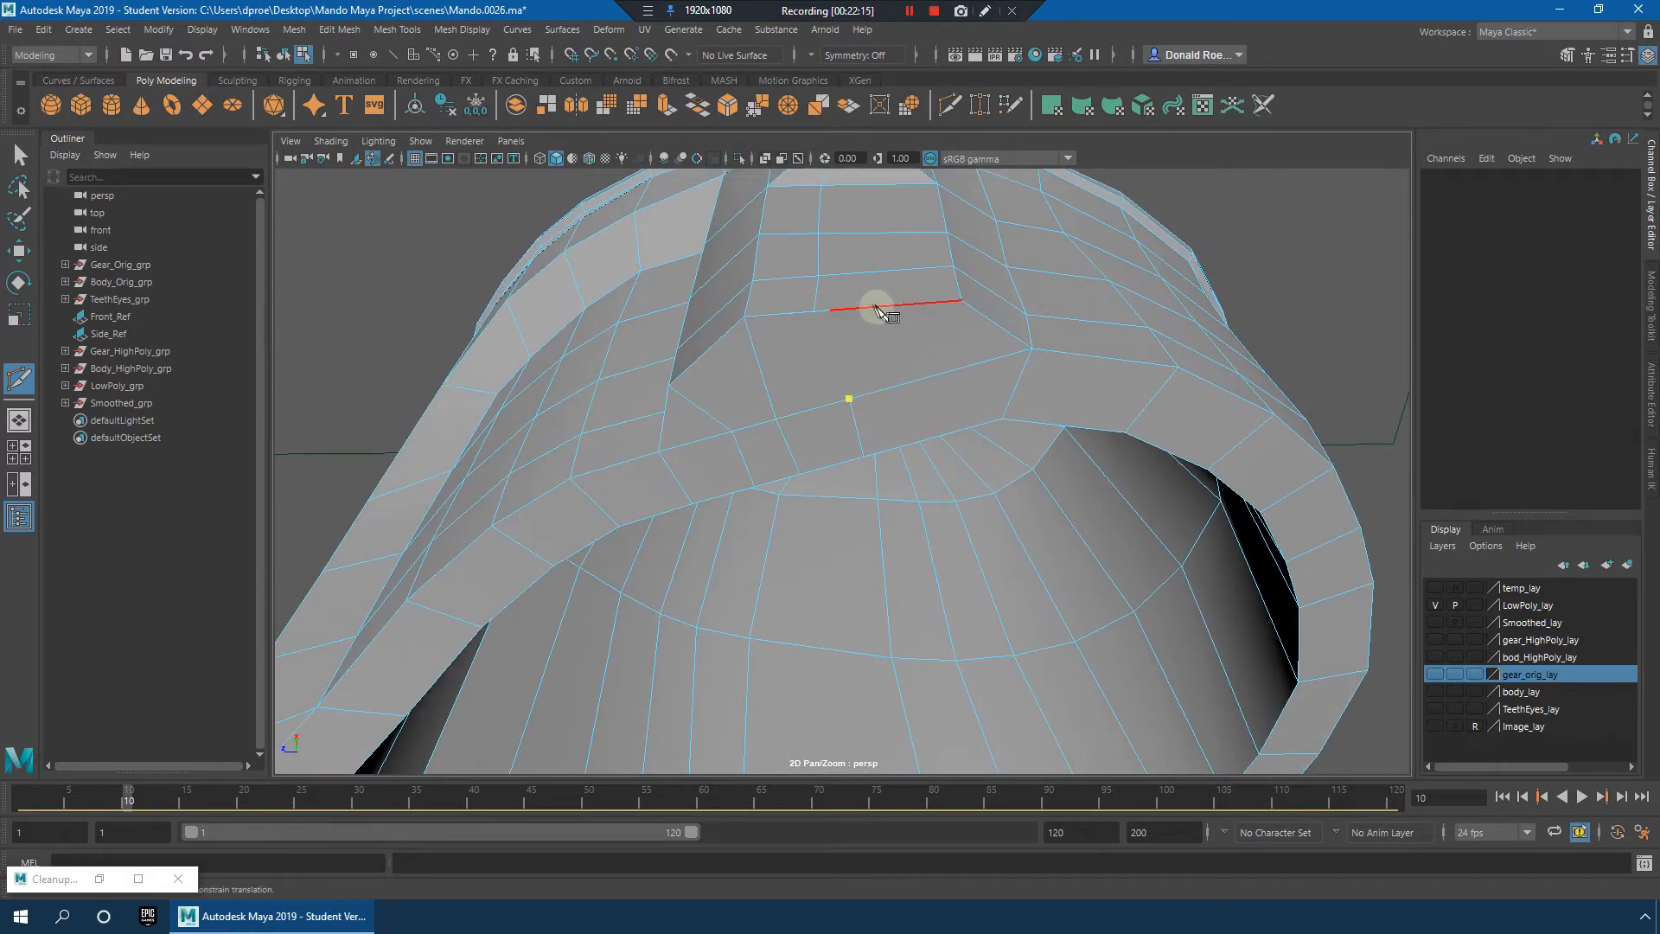
key(q)
right_drag(813, 308, 754, 286)
click(813, 310)
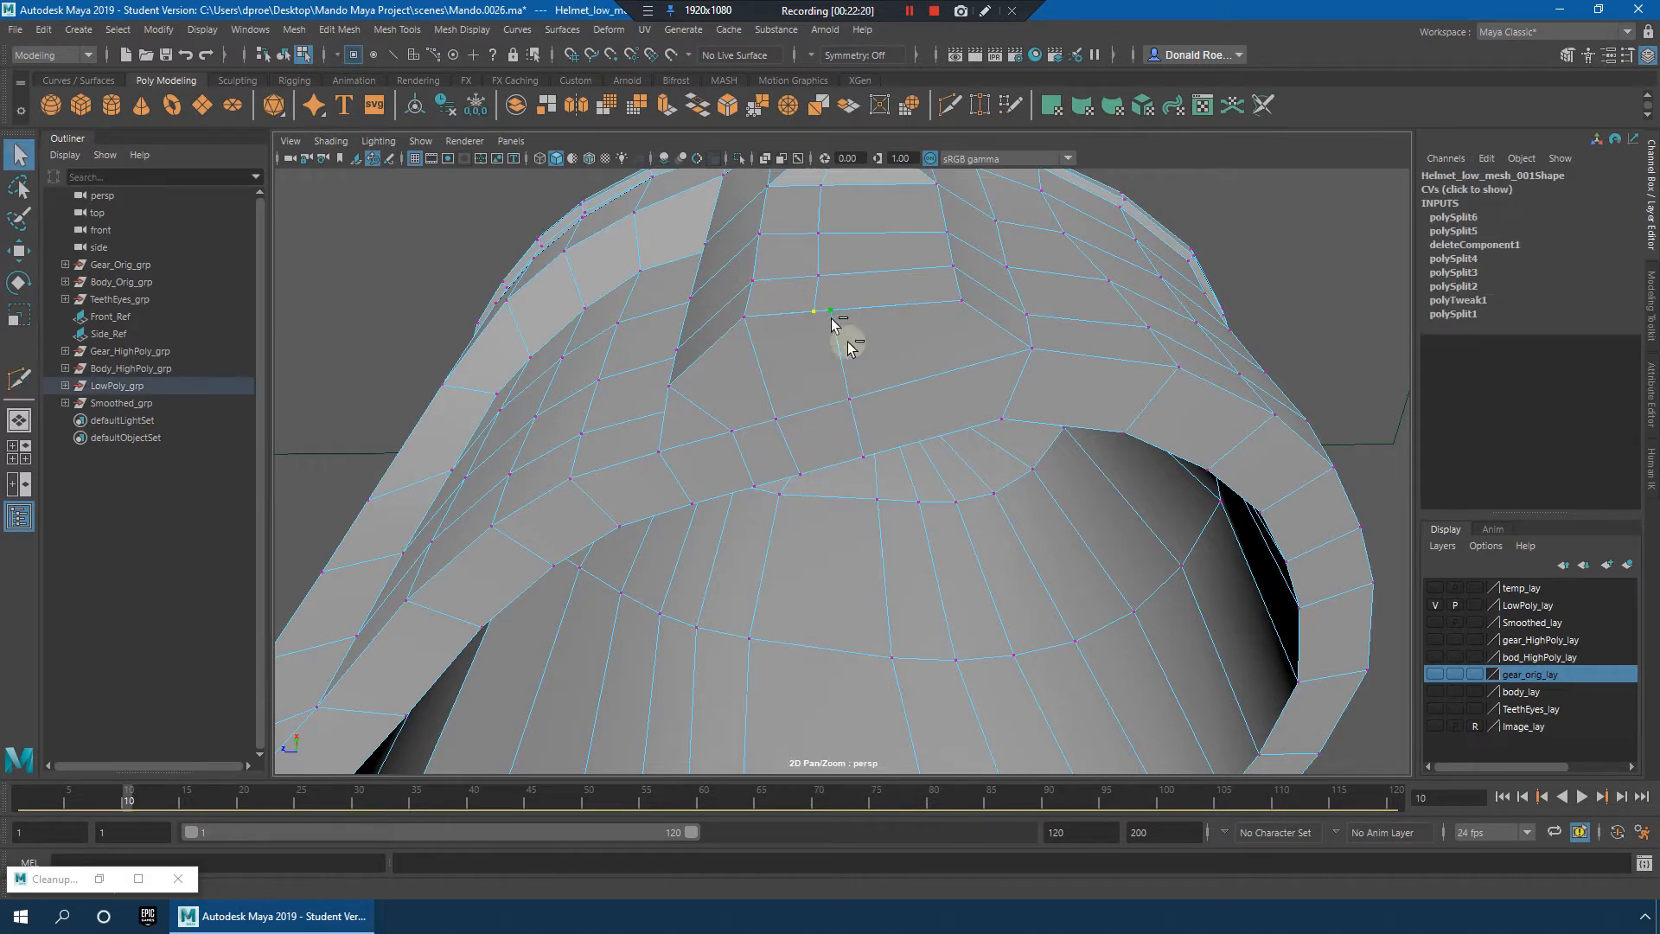
shift+right_drag(850, 344, 856, 230)
key(3)
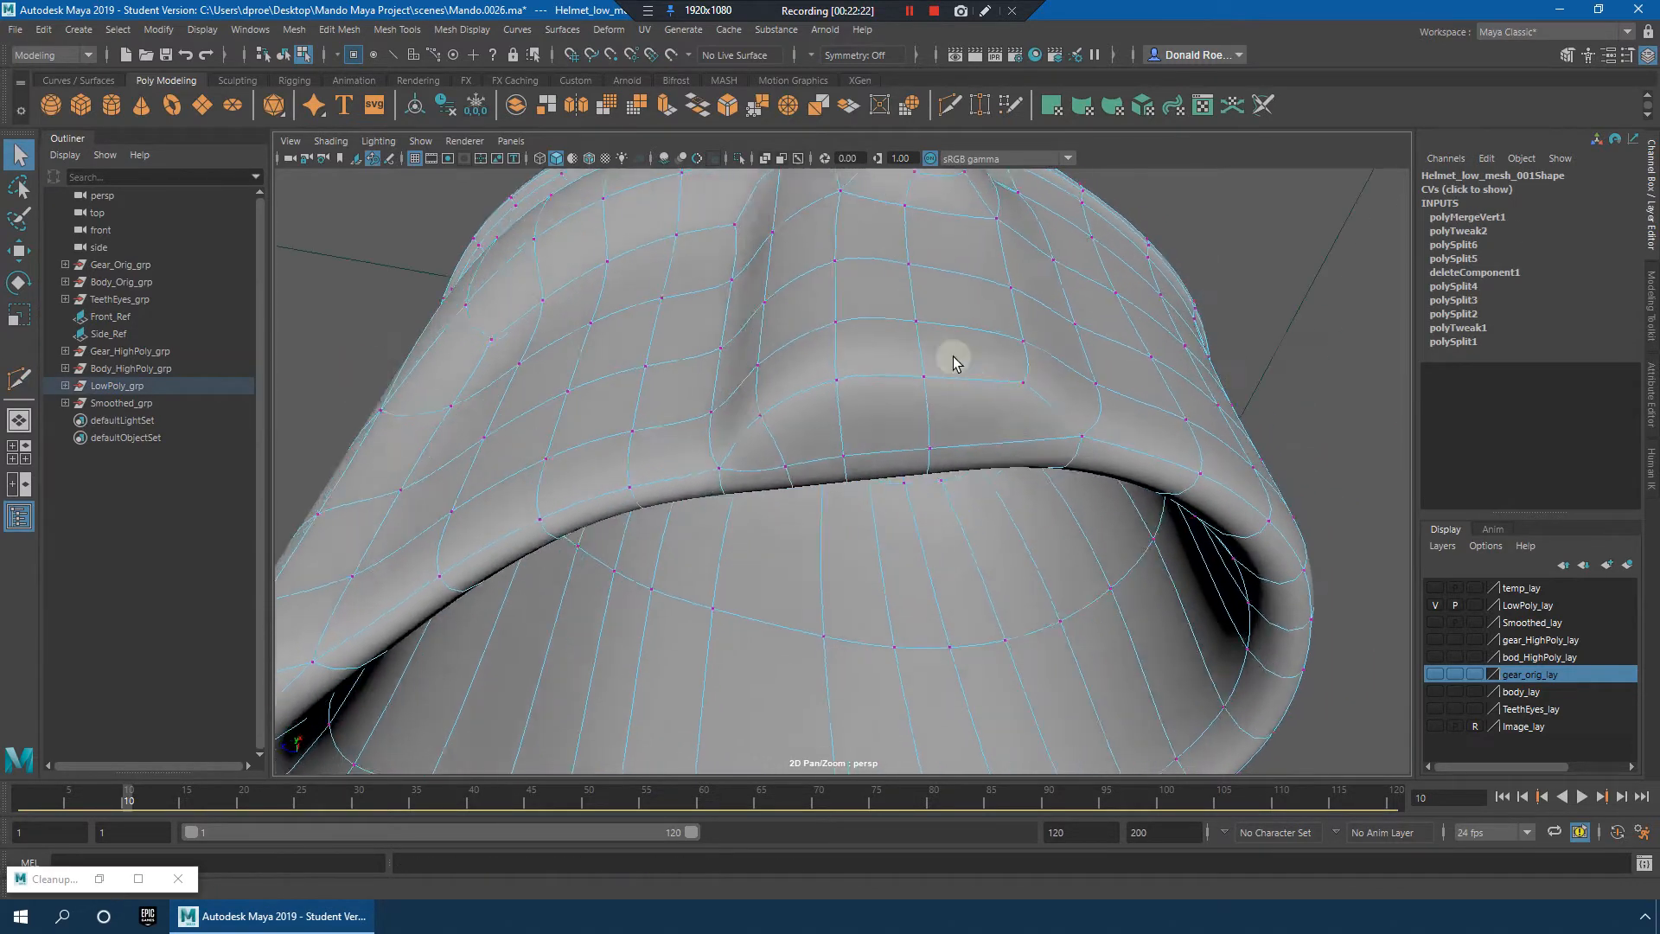
key(1)
Step: In the front view, select the faces of the helmet half on the negative X side and delete them
alt+drag(953, 361, 1050, 439)
alt+right_drag(1115, 454, 1056, 405)
alt+drag(1056, 404, 1100, 413)
alt+right_drag(1099, 414, 1003, 348)
alt+drag(1003, 348, 1051, 360)
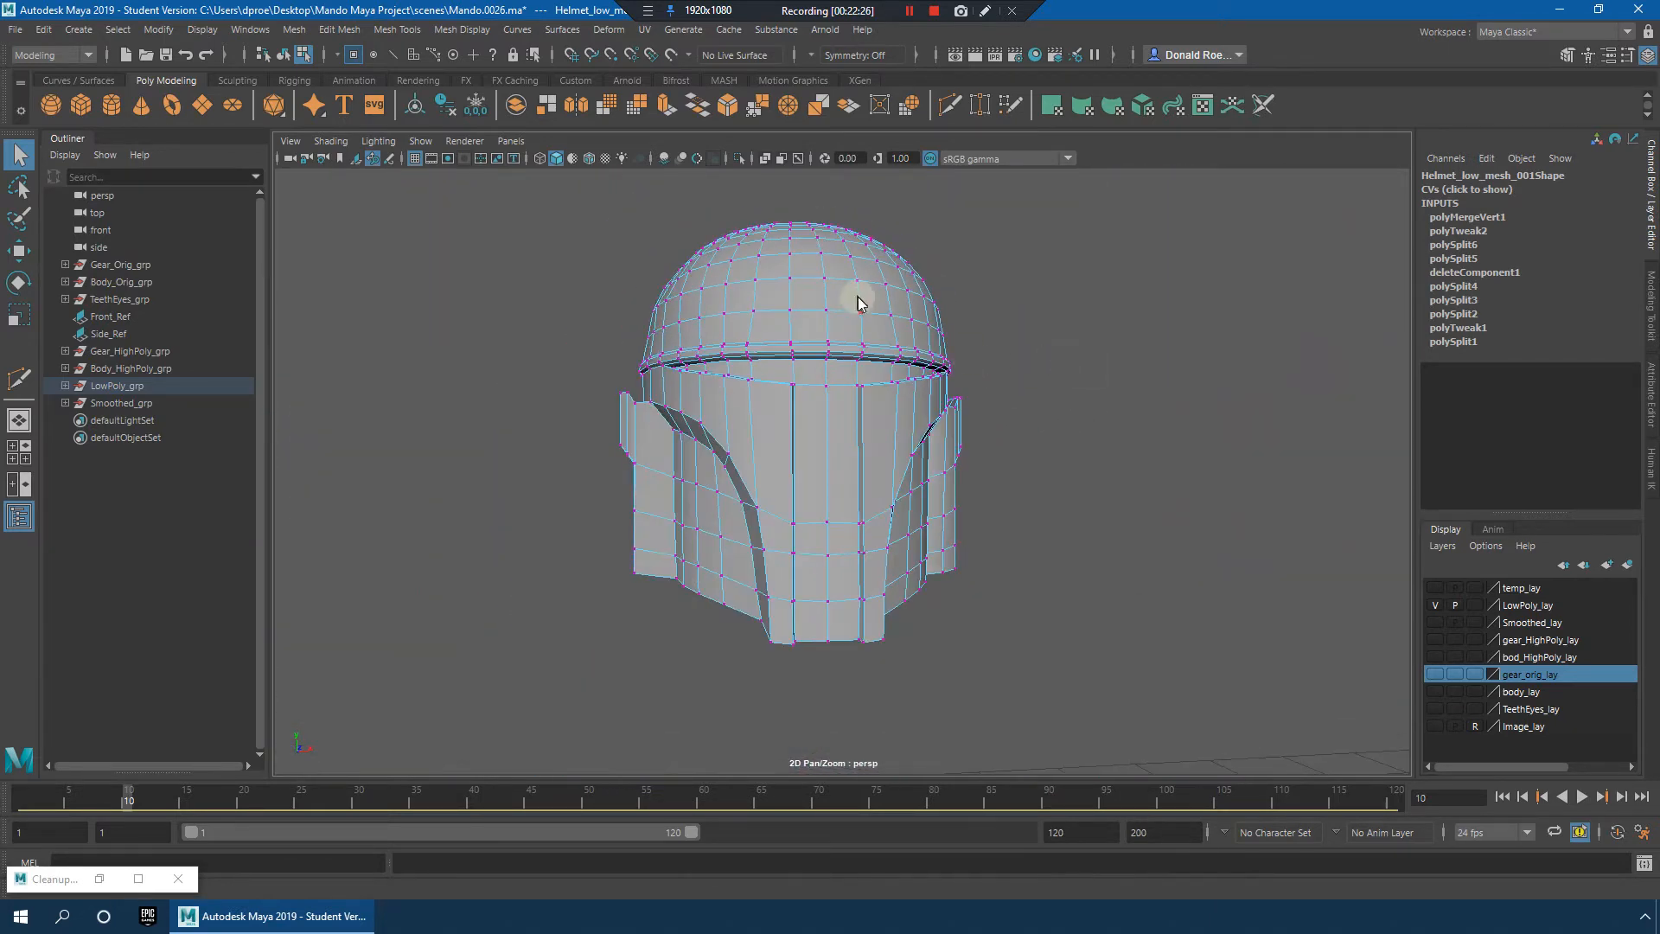
right_drag(858, 299, 856, 372)
alt+drag(863, 326, 801, 321)
key(space)
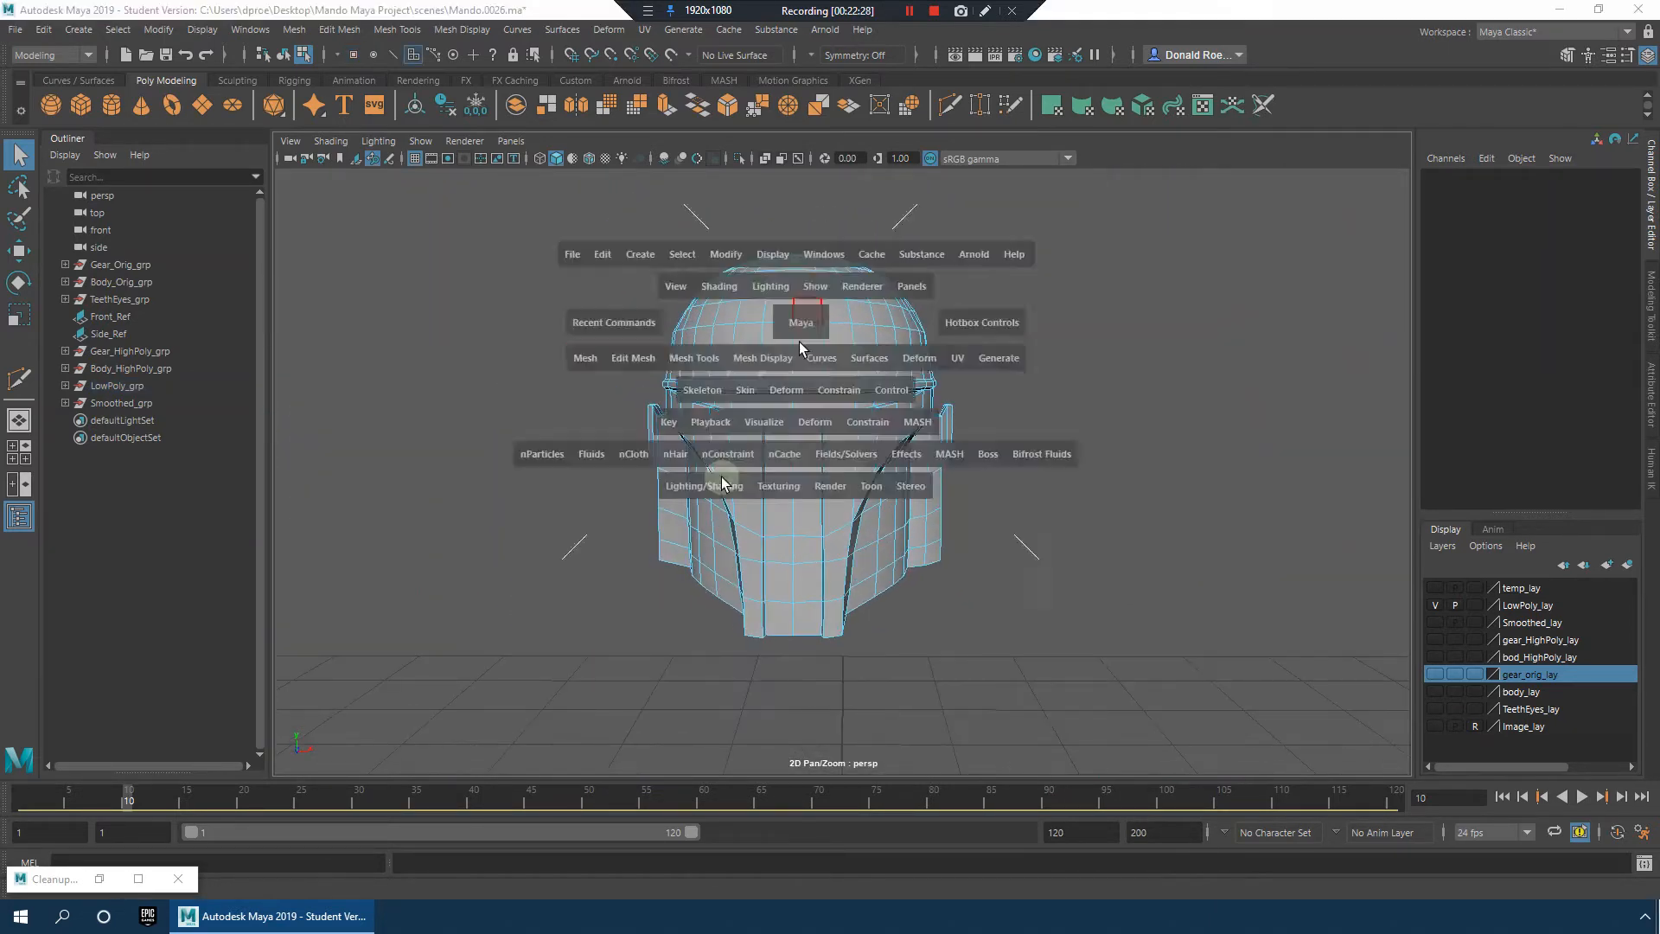
key(space)
drag(482, 189, 845, 754)
key(Delete)
Step: Select the vertices along the half helmet's open centre edge and snap them to the grid's centre line in X
right_click(916, 275)
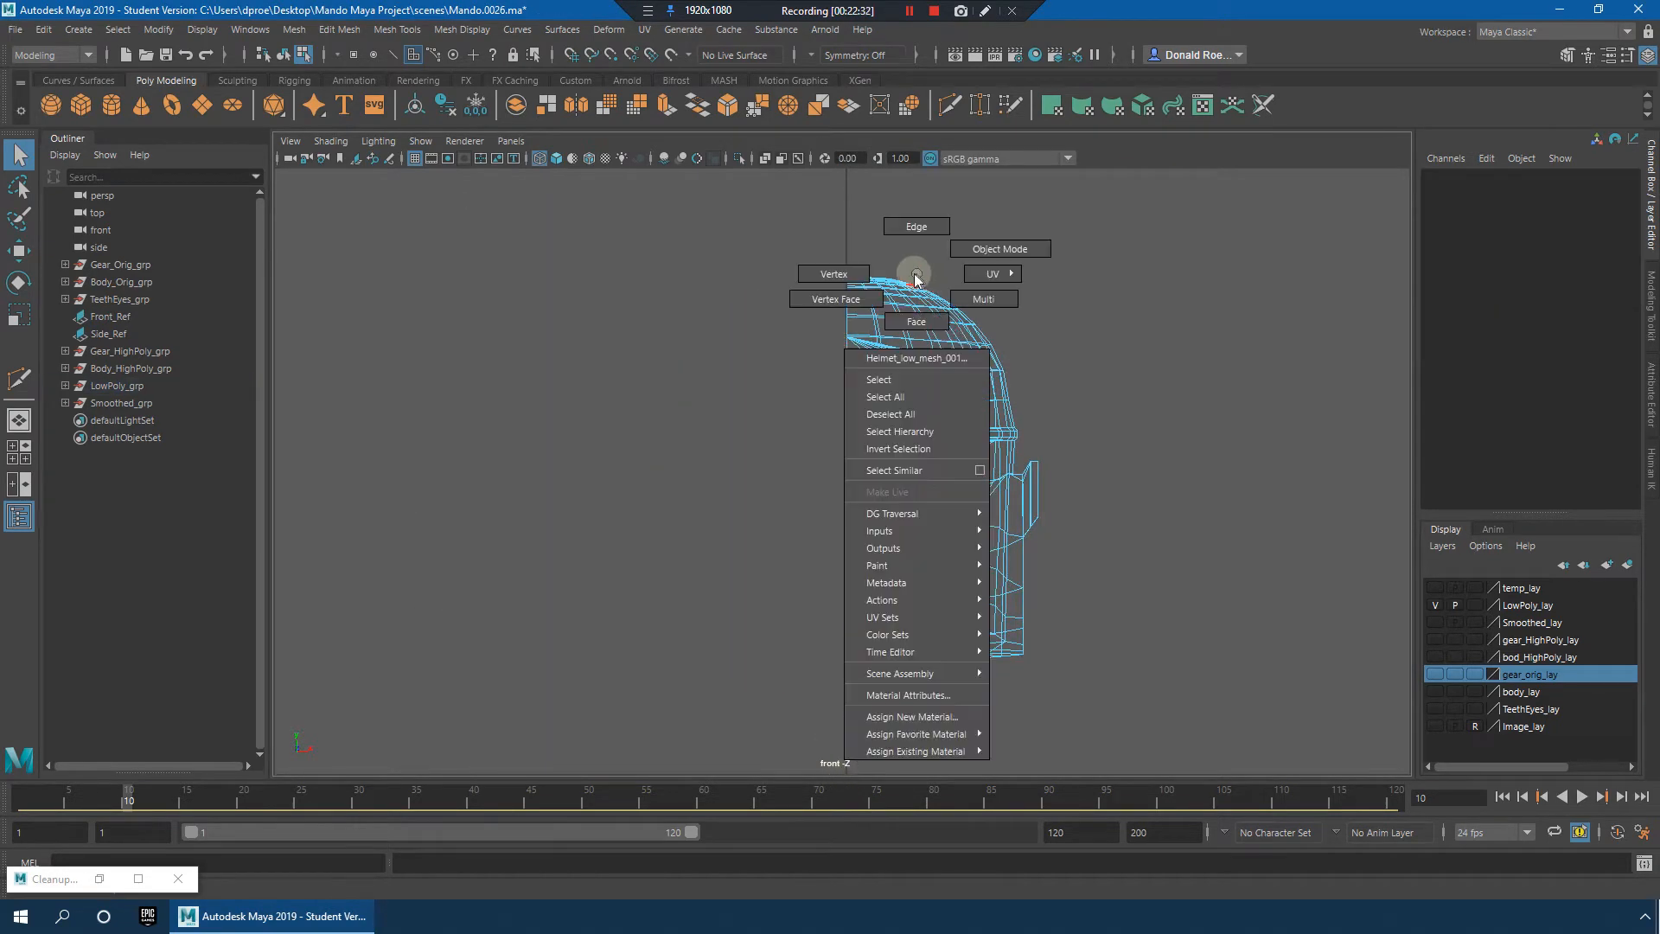
click(834, 273)
drag(726, 240, 850, 707)
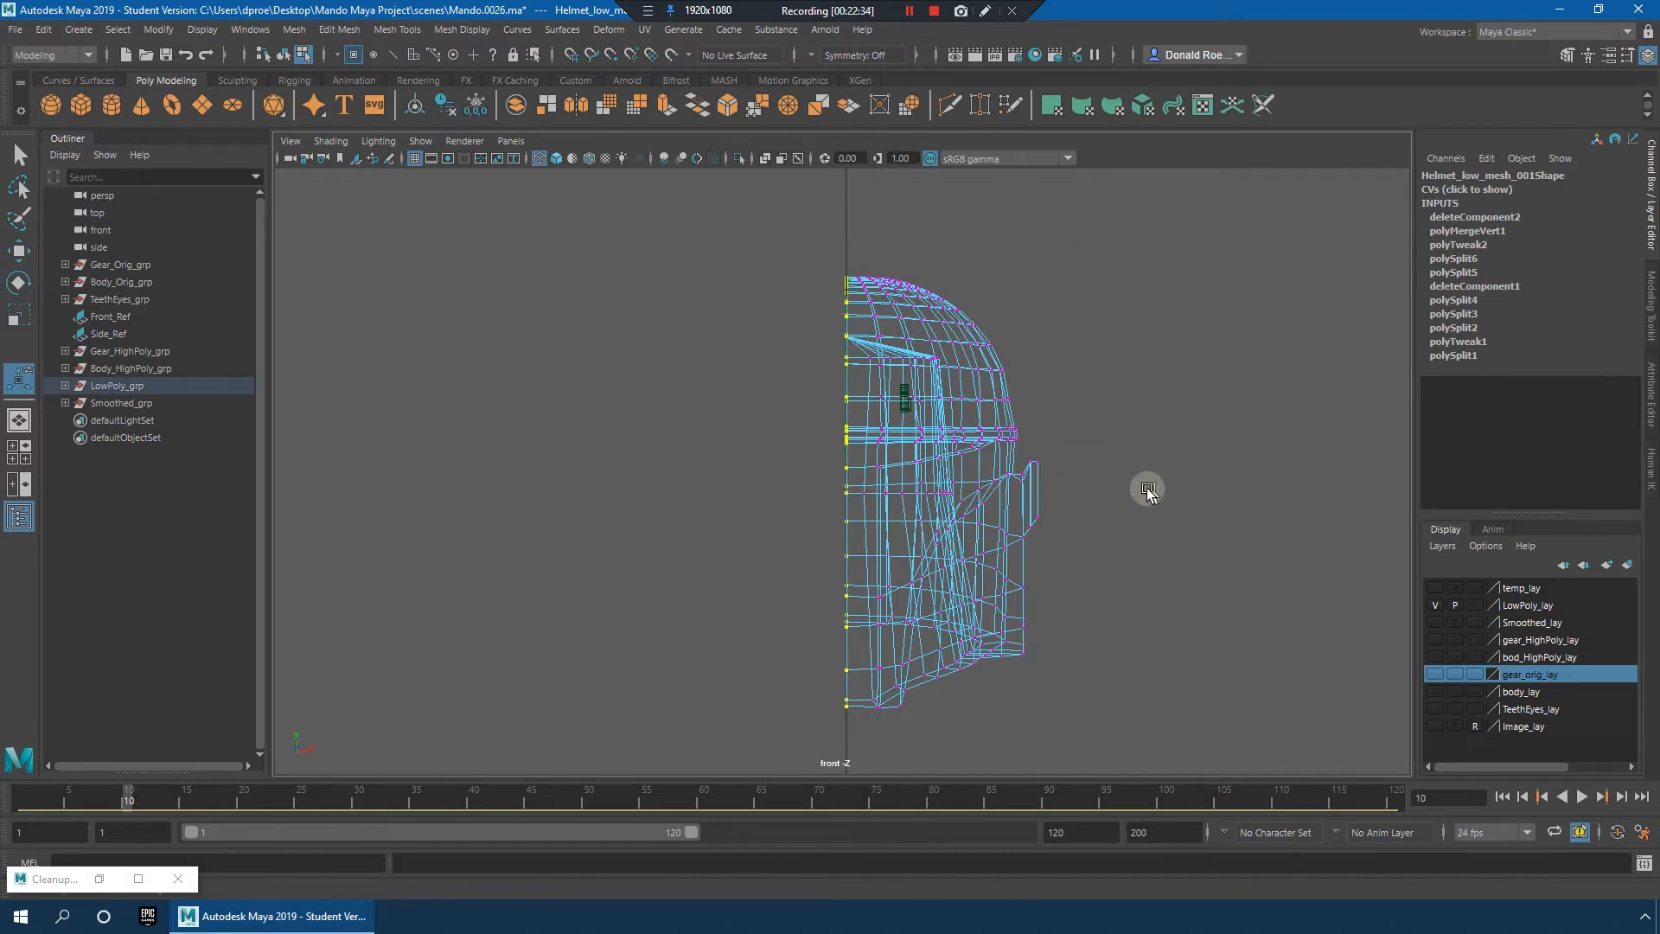
scroll(1190, 475, down, 3)
key(w)
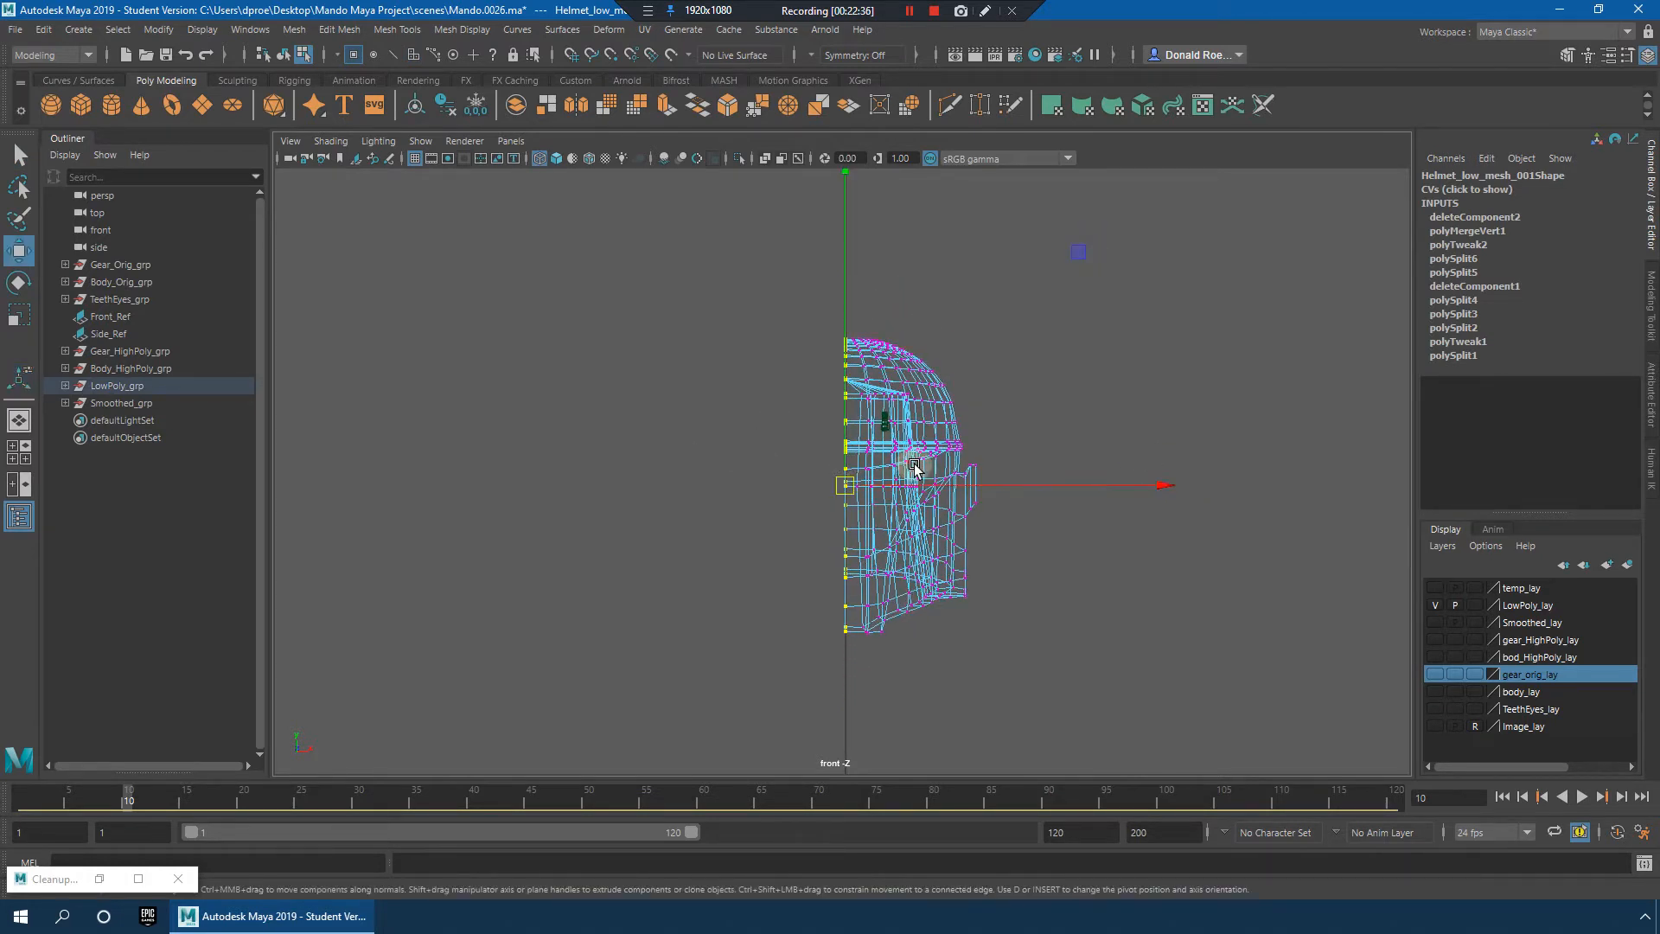
key(r)
drag(1162, 485, 1145, 484)
drag(304, 415, 299, 415)
key(w)
key(x)
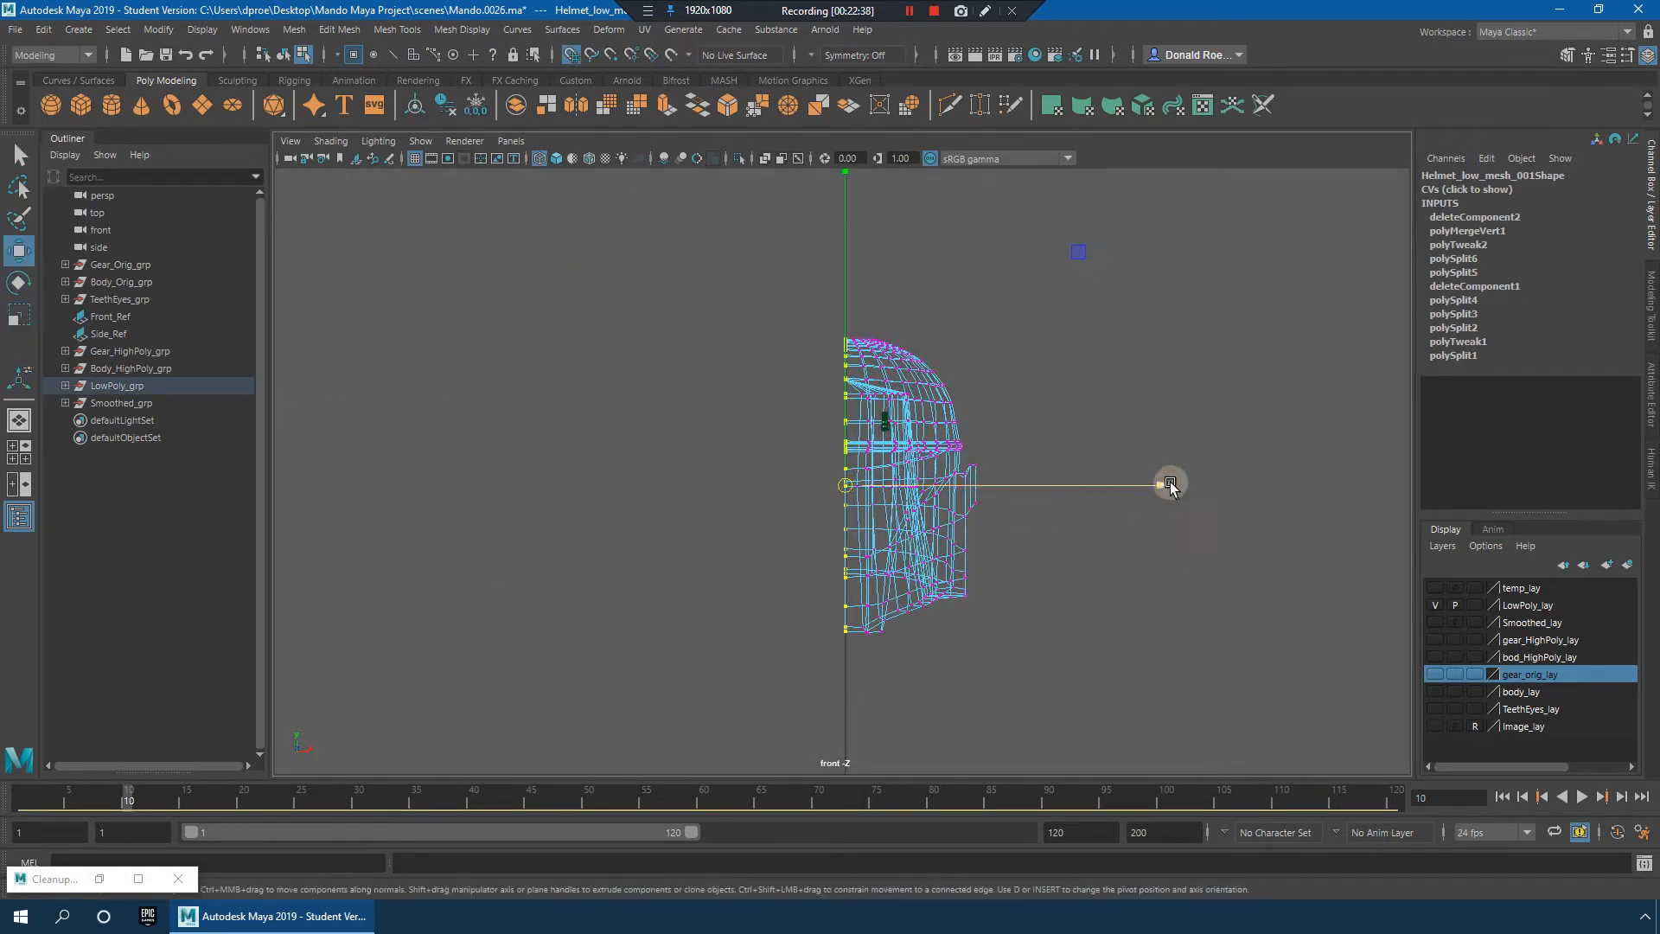
drag(1169, 485, 795, 458)
Step: Duplicate the half helmet in object mode and mirror the copy by setting its Scale X to -1
right_drag(906, 399, 984, 358)
click(905, 398)
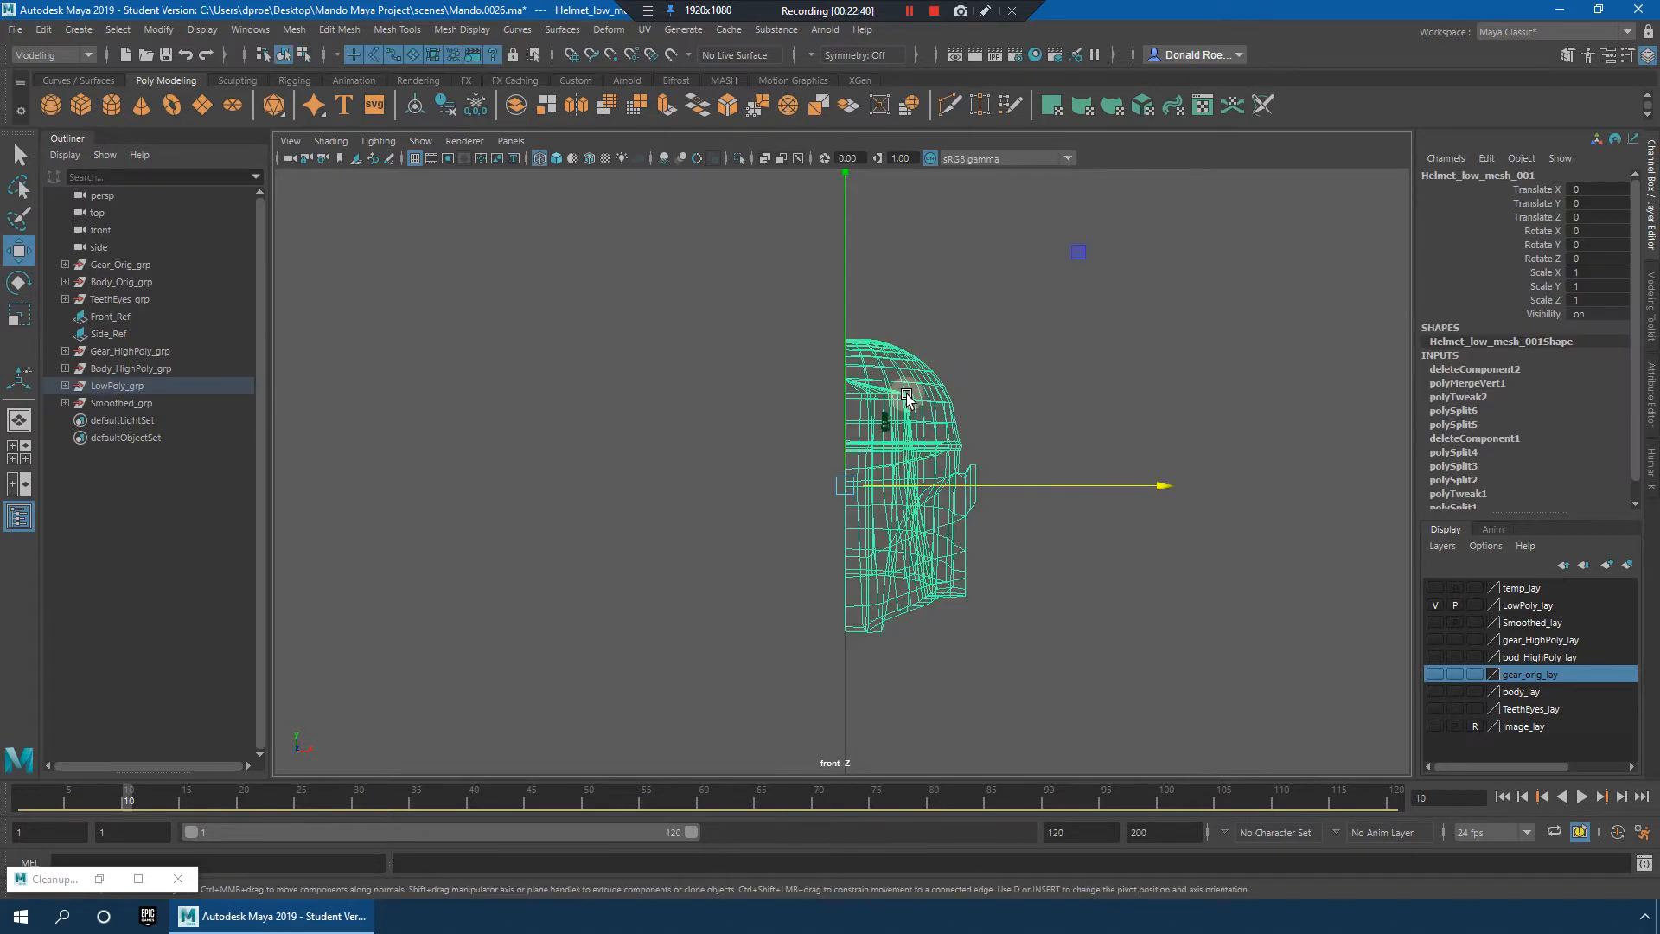
key(5)
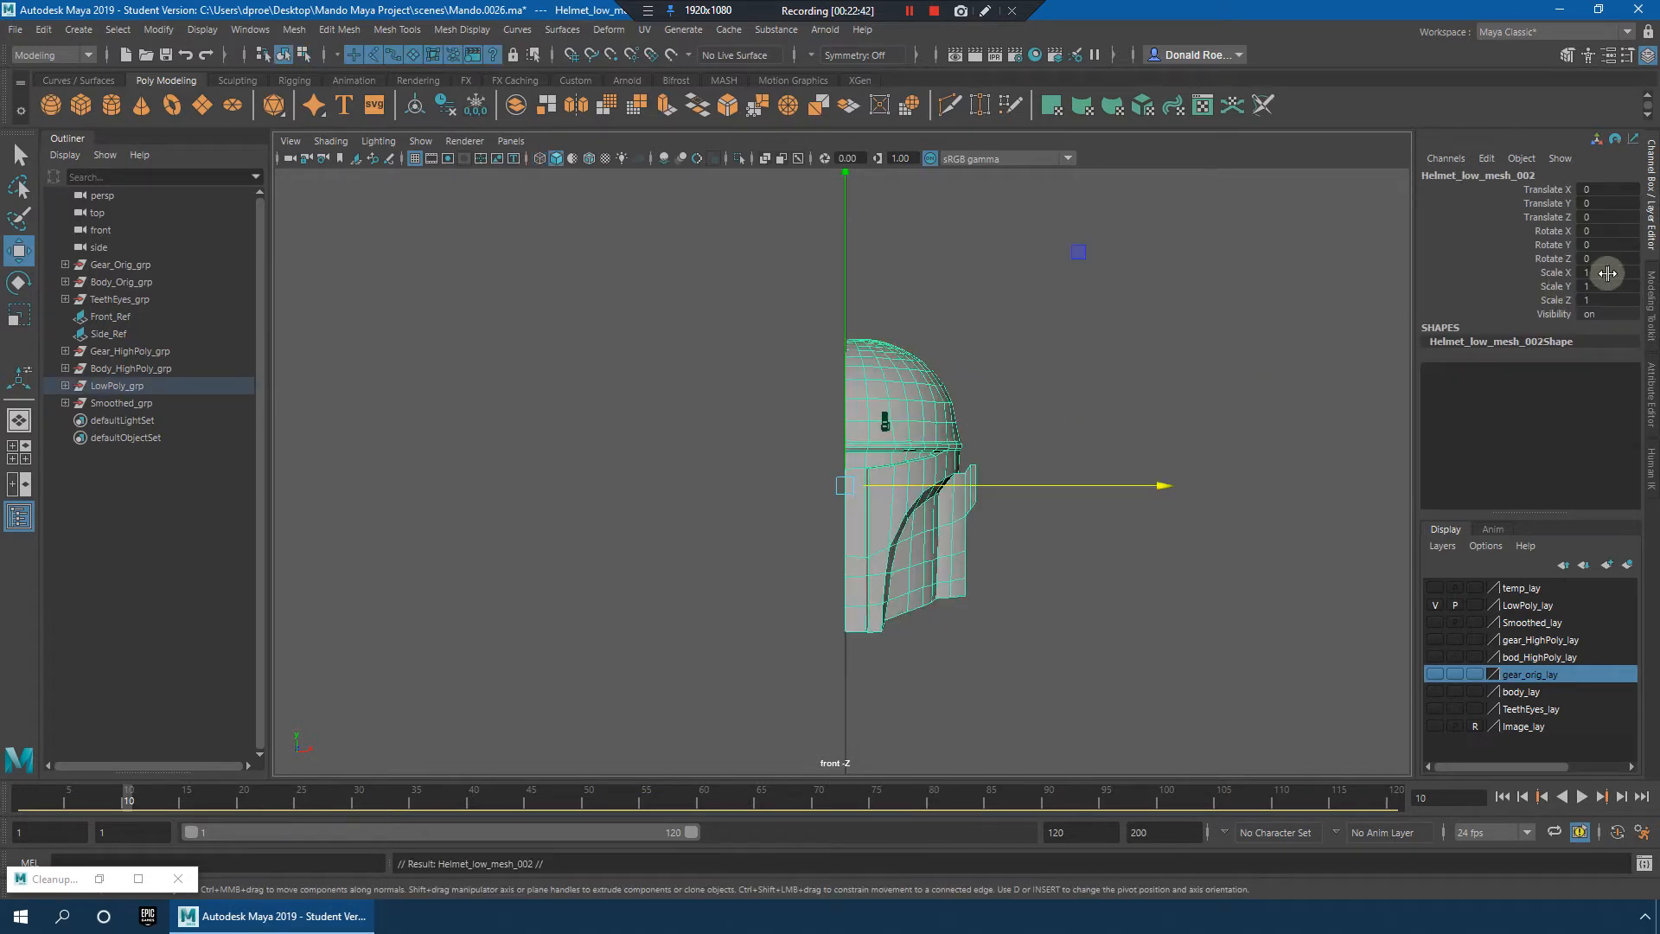
text(-1)
key(Return)
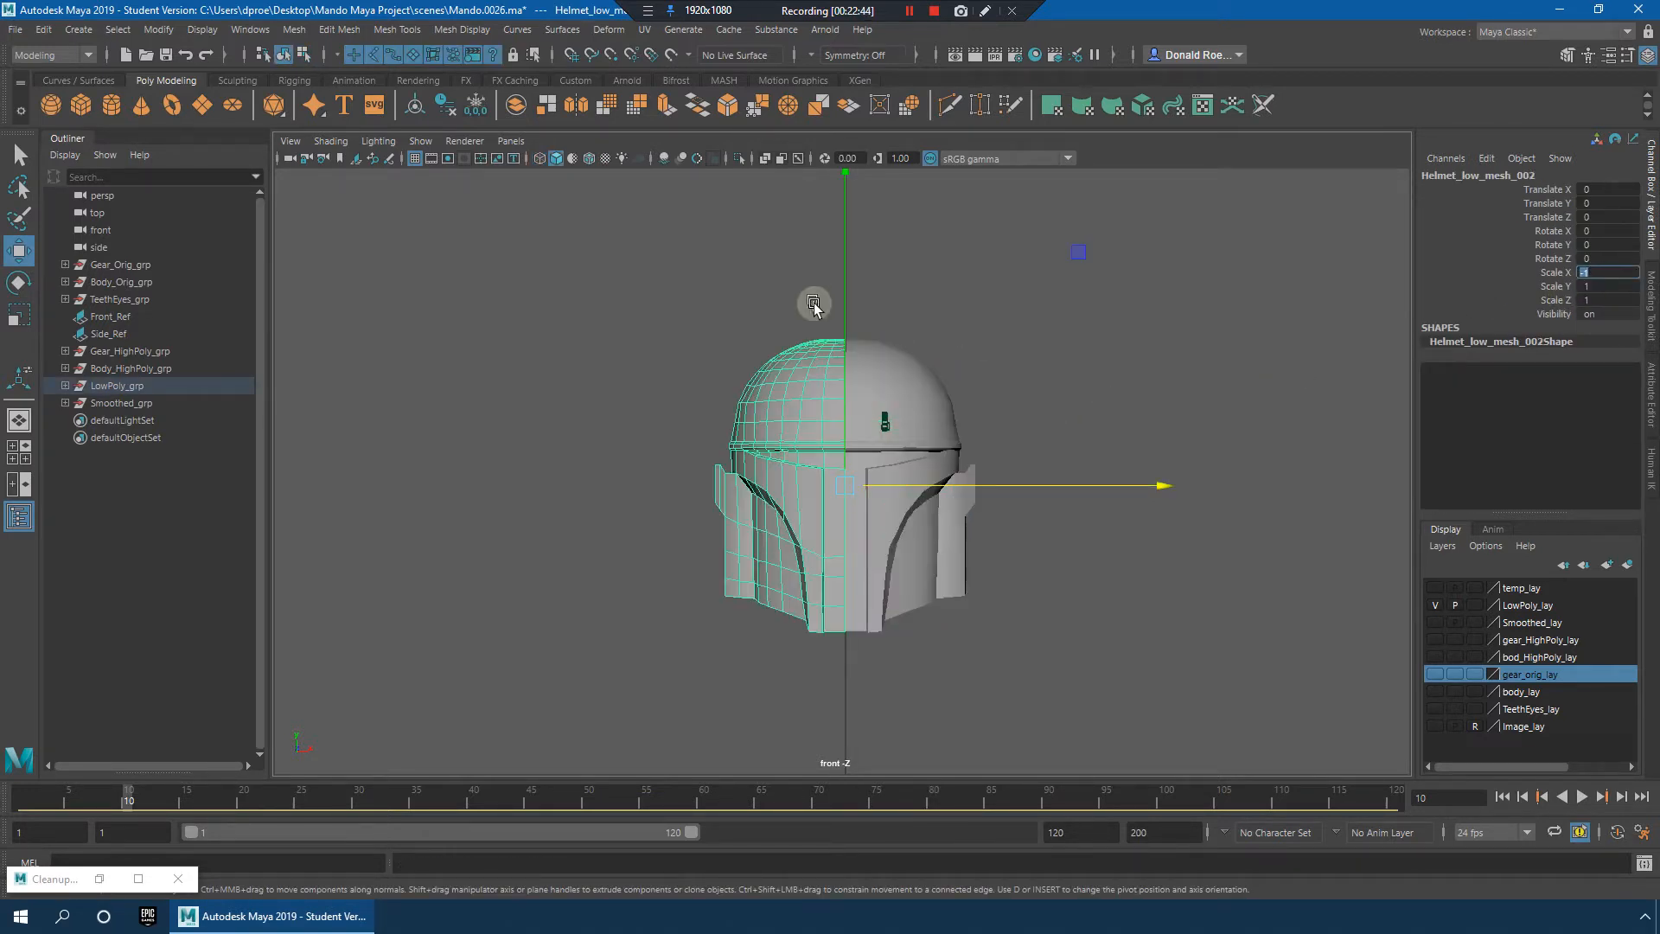
Step: Combine the two helmet halves into one mesh and merge all of its vertices
click(1055, 256)
click(816, 364)
shift+click(910, 356)
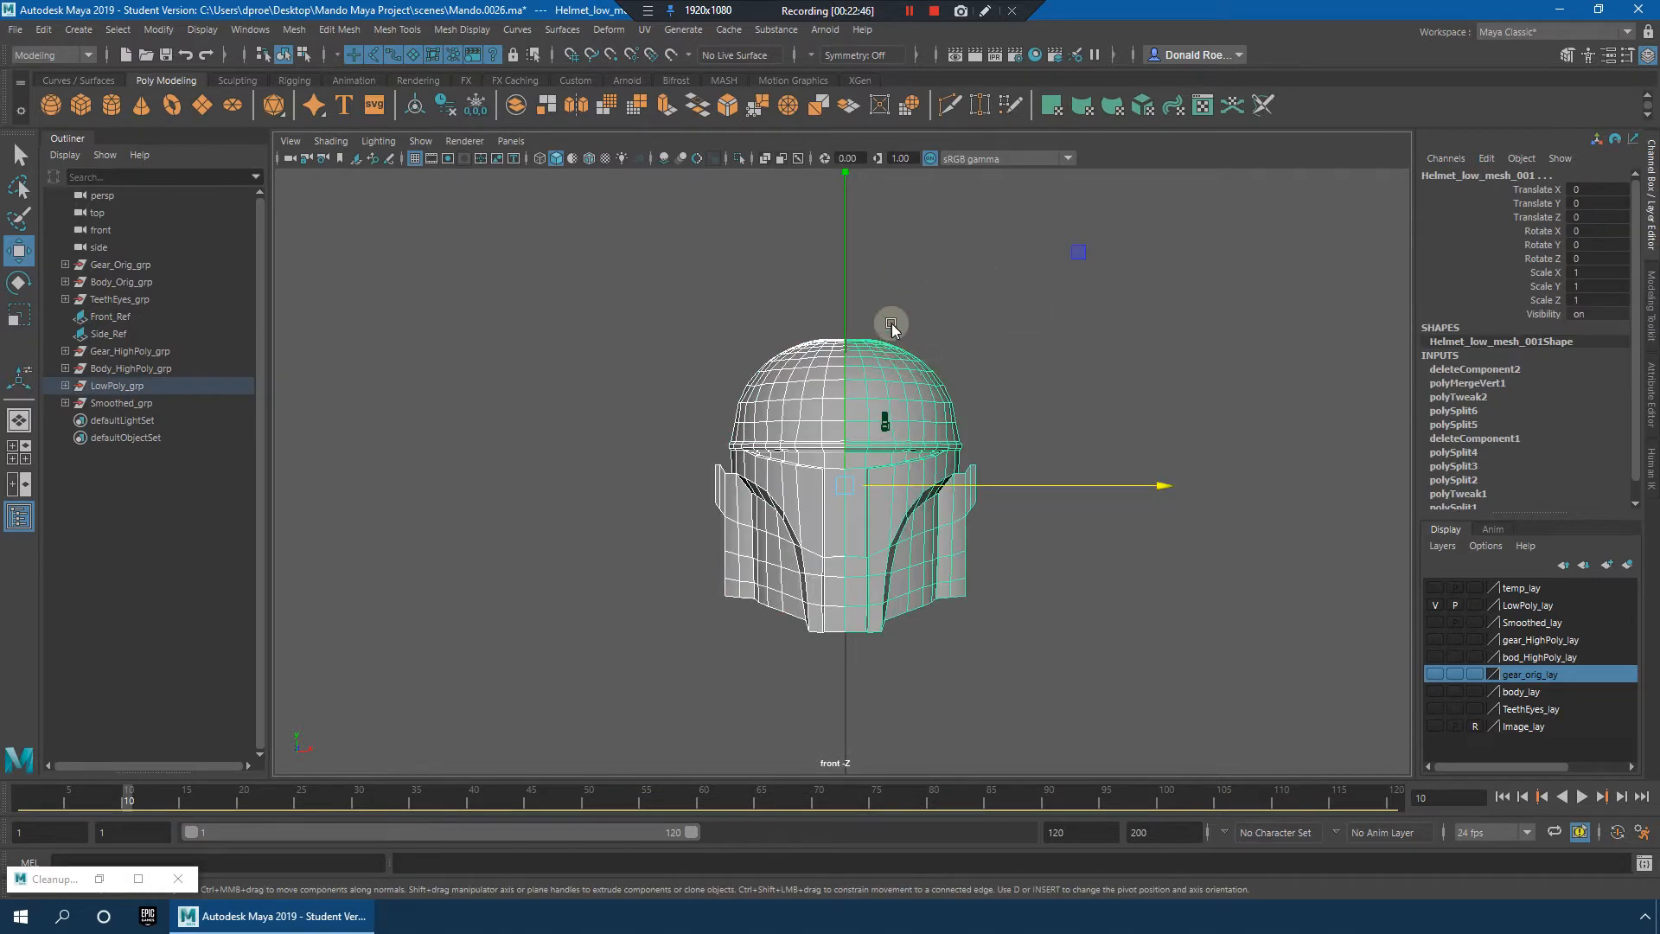
shift+right_drag(891, 323, 794, 339)
drag(620, 278, 1122, 741)
shift+right_drag(893, 523, 981, 388)
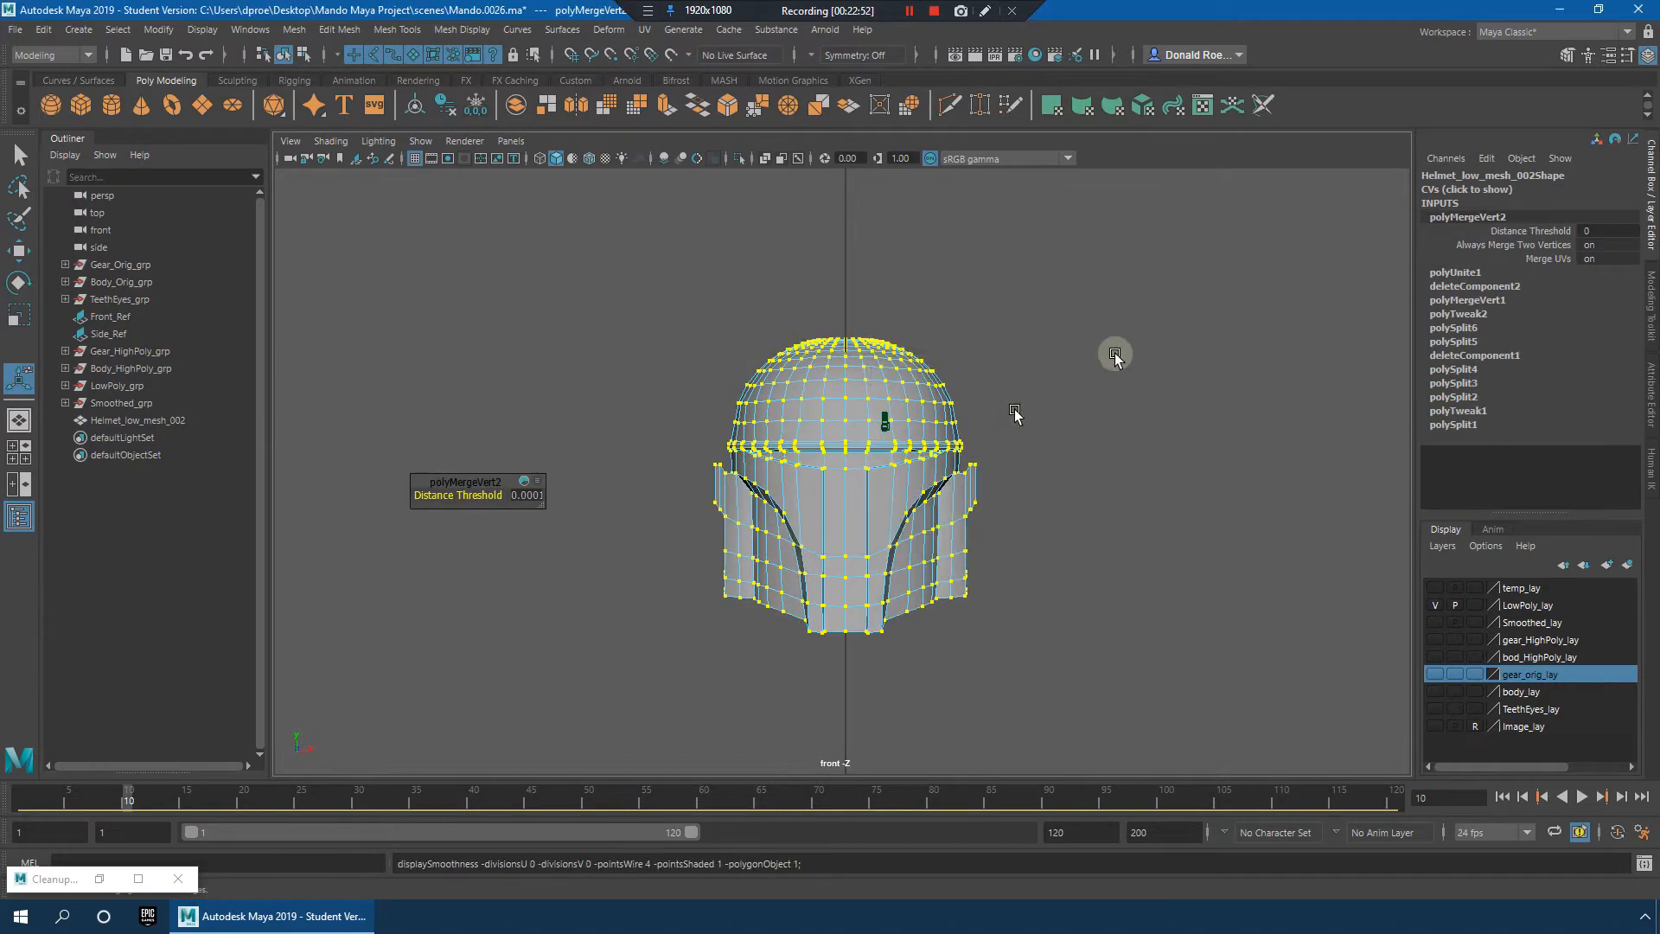
Step: In the perspective view, toggle Smoothed_lay on and off to compare the merged low-poly helmet's rim and interior with the smoothed version
key(space)
key(space)
key(1)
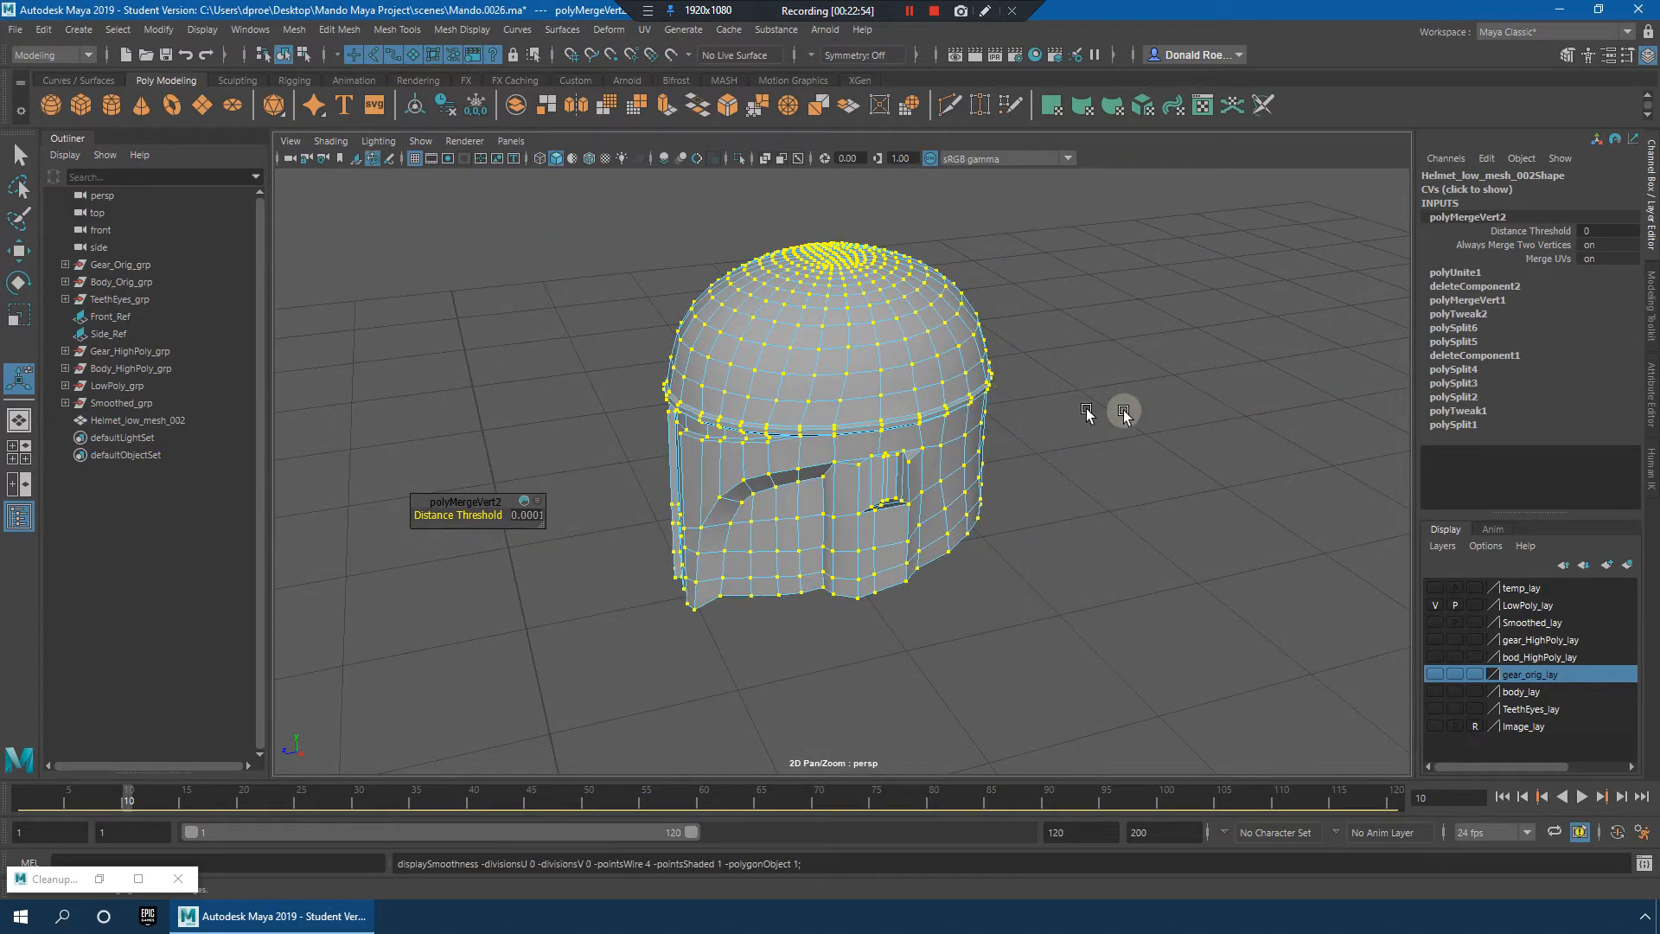
click(1111, 460)
alt+drag(1093, 486, 1080, 389)
alt+right_drag(1015, 449, 1322, 593)
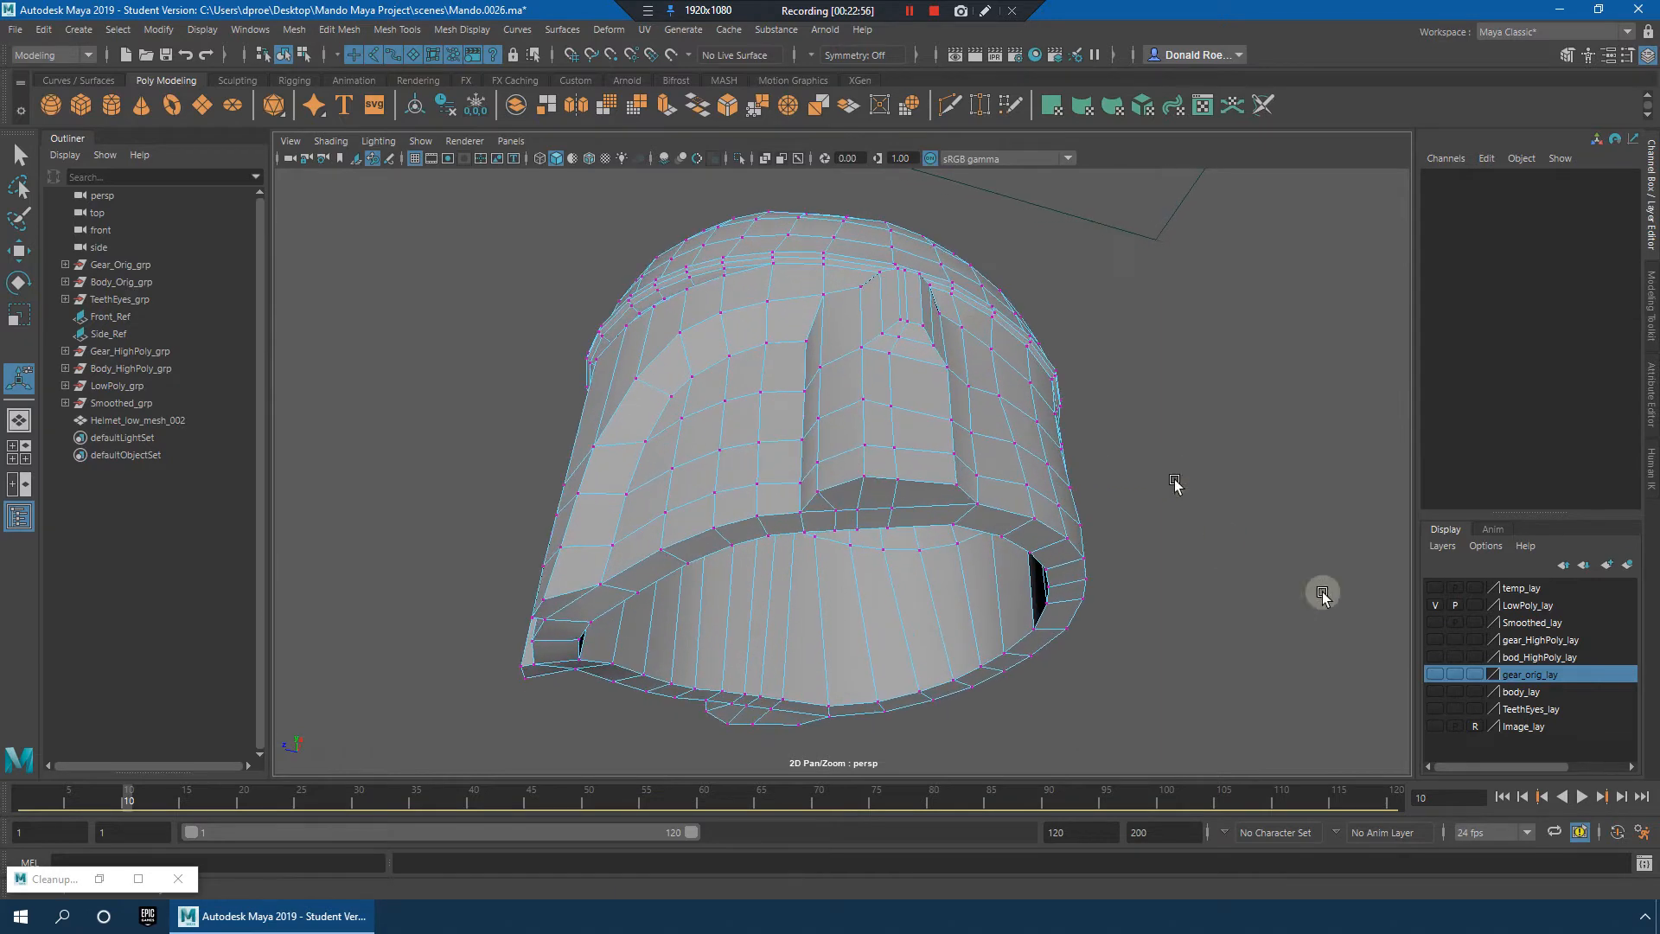
click(1434, 623)
click(1434, 622)
click(1435, 623)
alt+drag(1238, 523, 1250, 467)
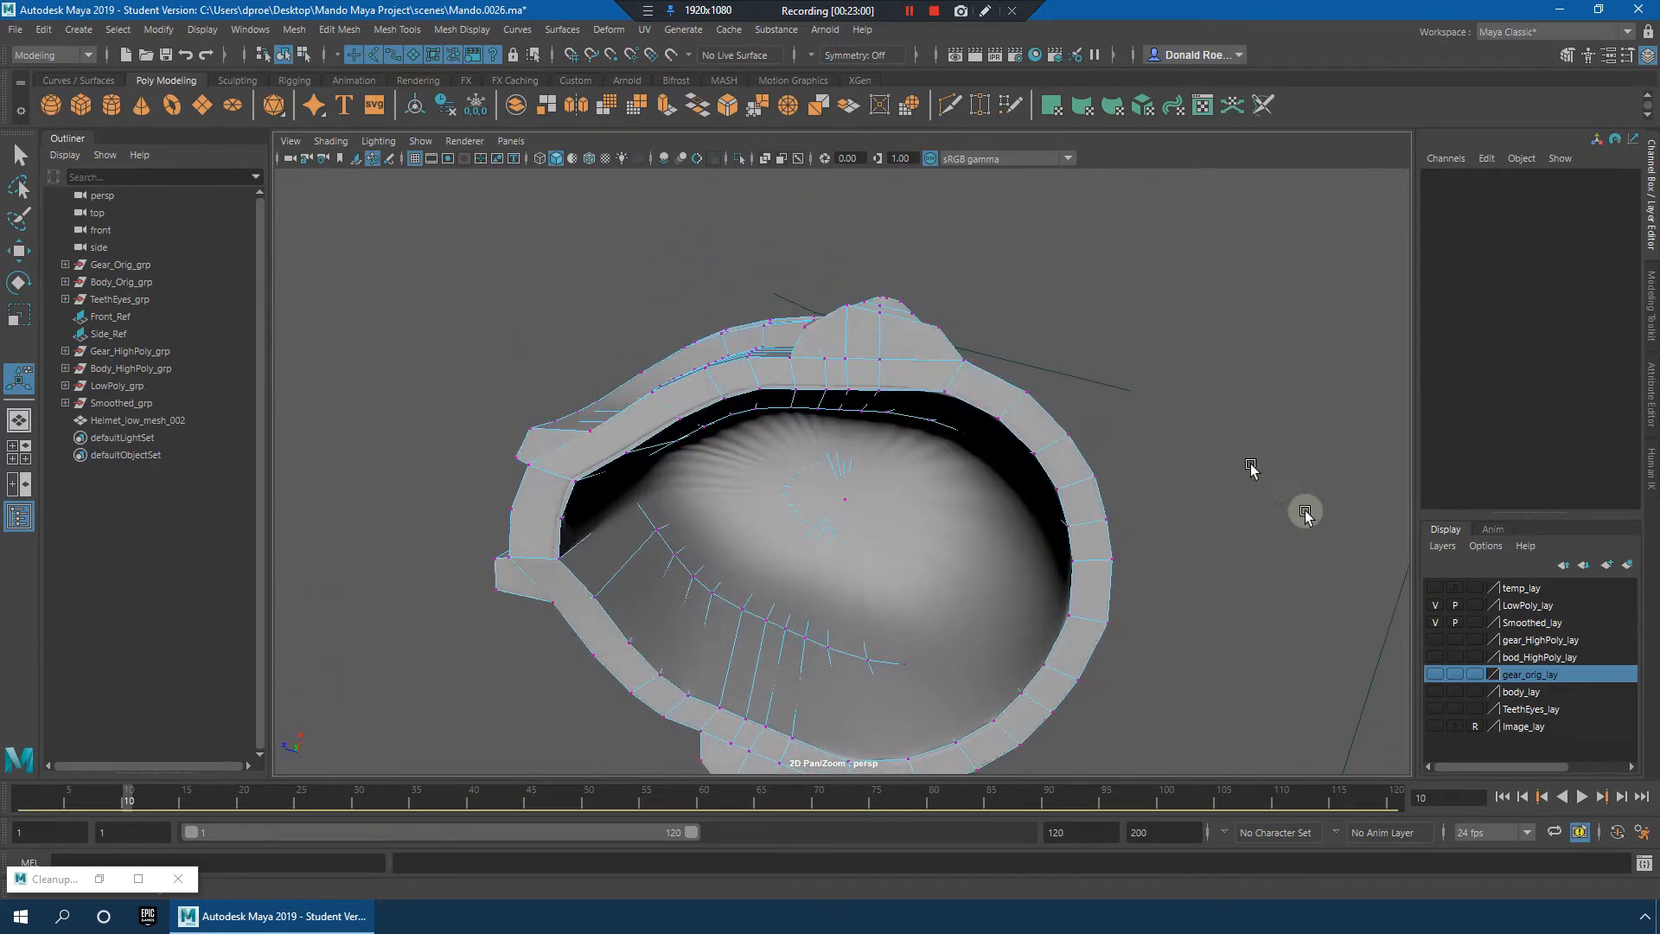
click(1435, 622)
click(1435, 622)
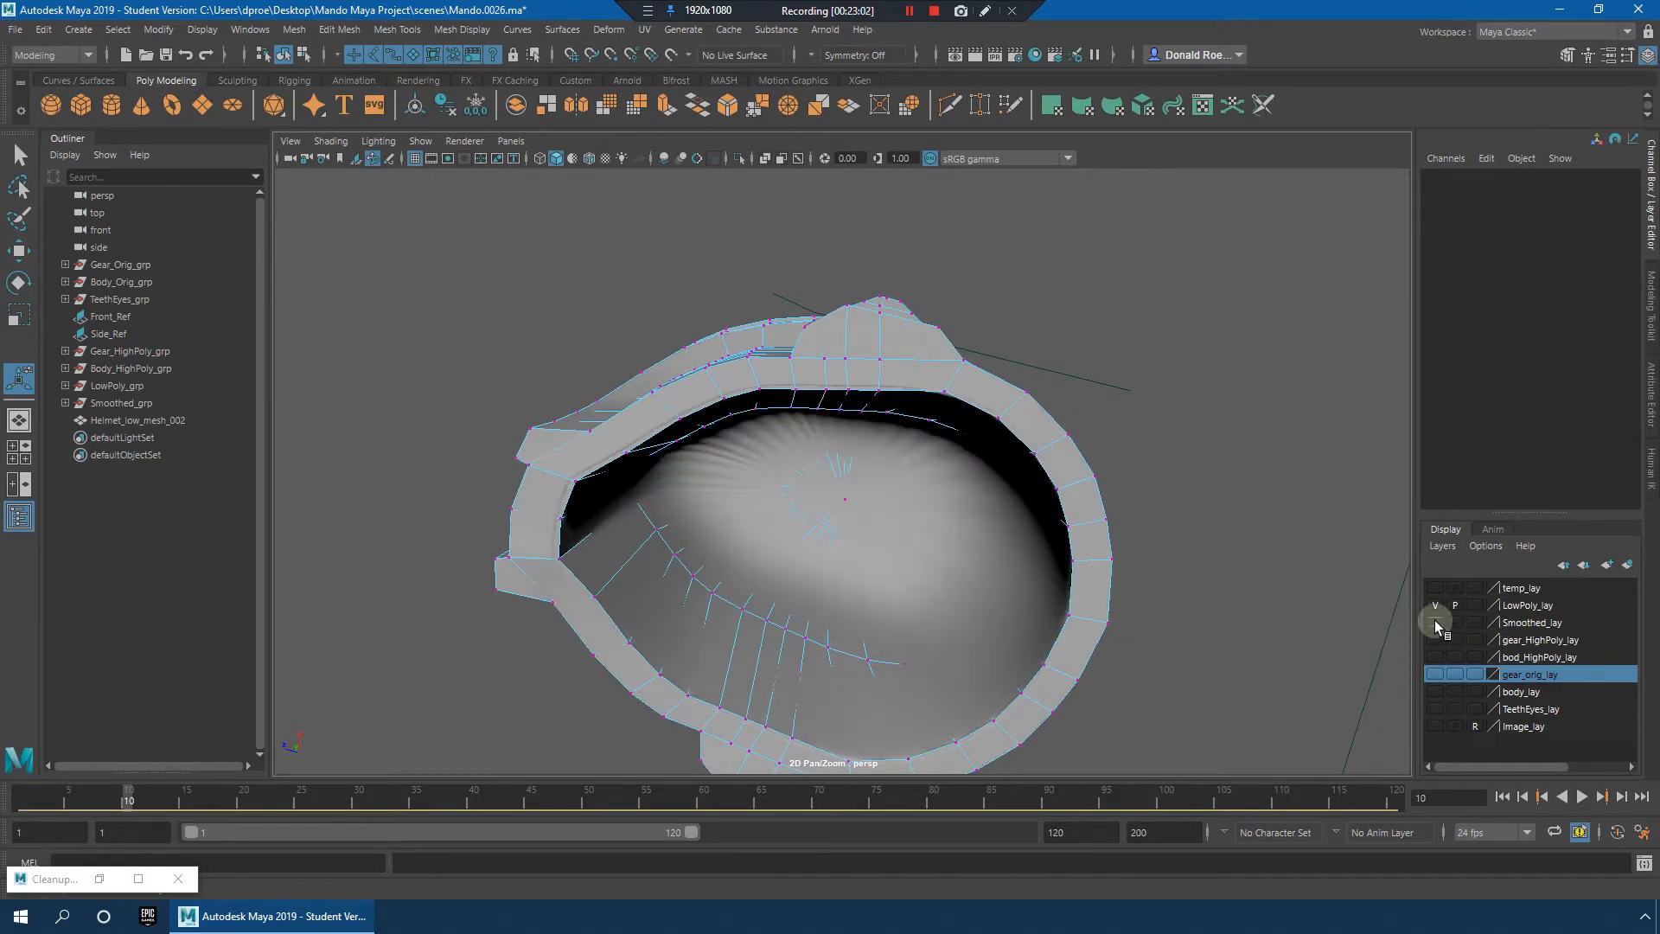
click(1435, 622)
click(1435, 623)
click(1435, 622)
click(1435, 622)
click(1435, 623)
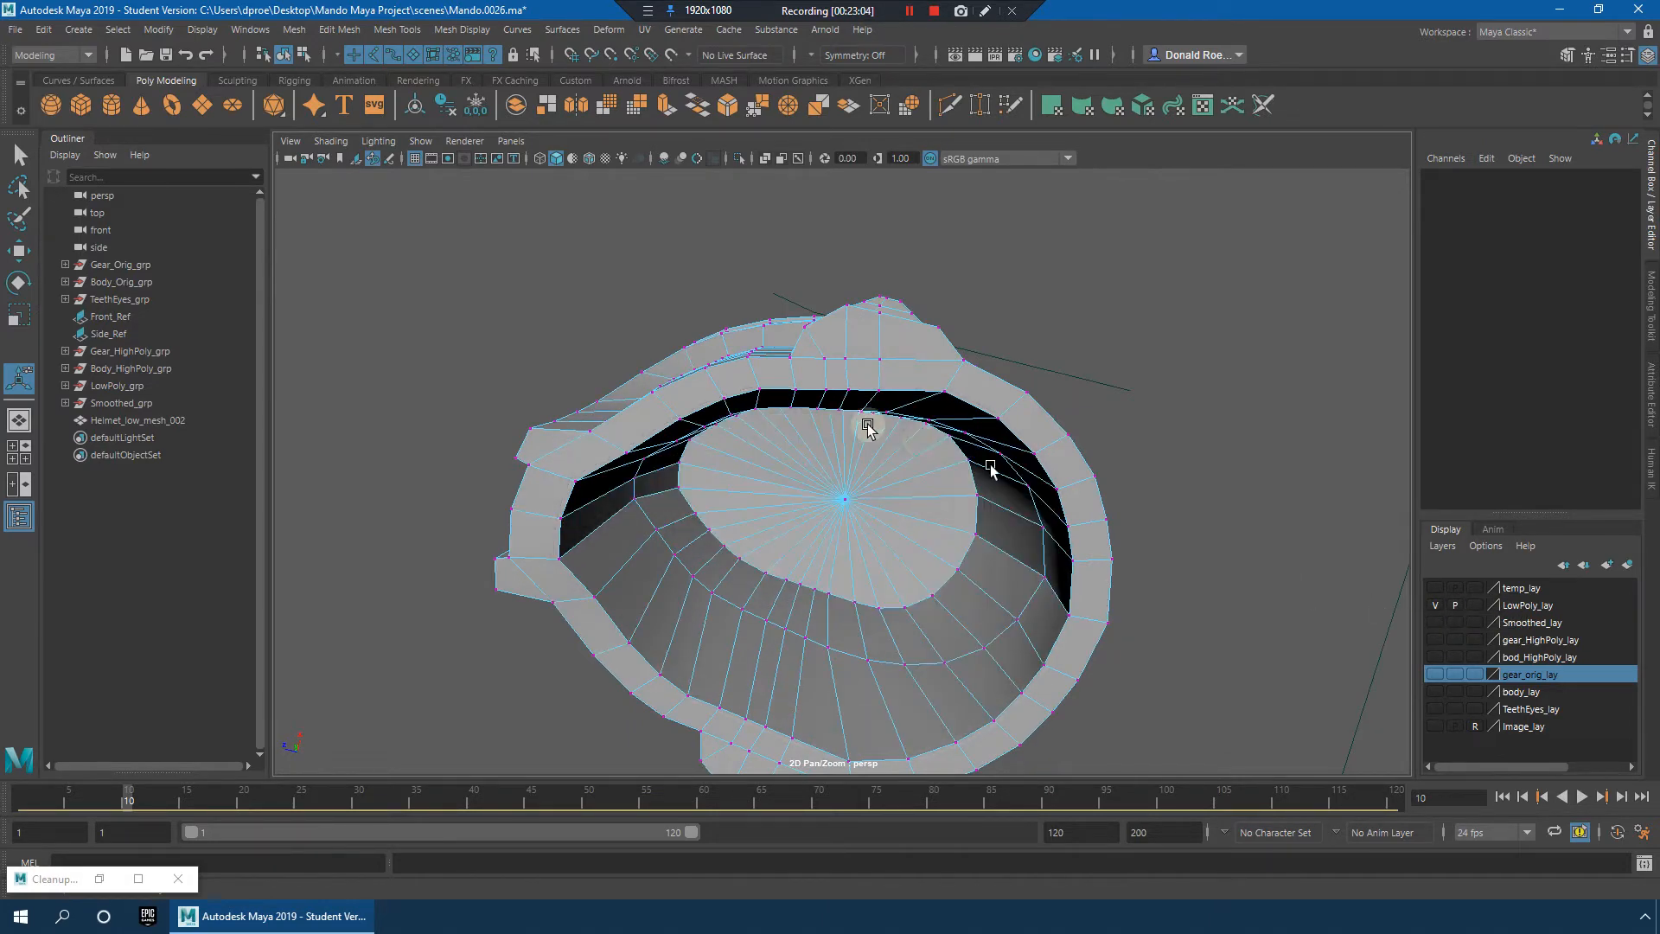
Step: Return the merged low-poly helmet to object mode and delete its construction history
alt+drag(989, 470, 1254, 584)
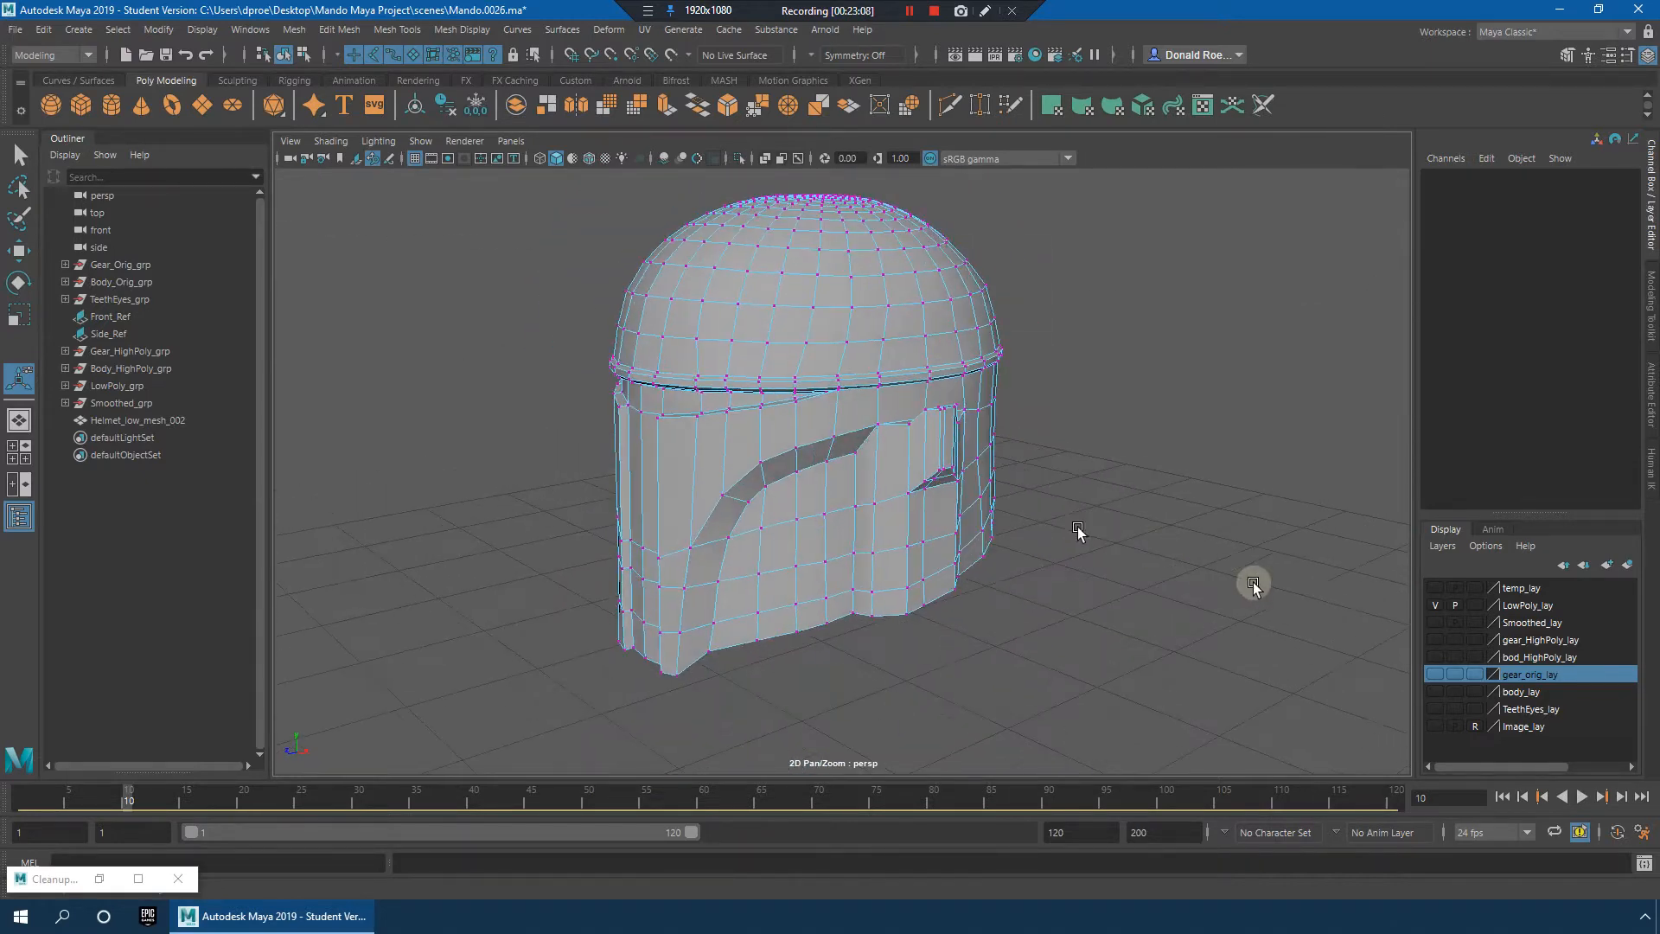
click(1435, 605)
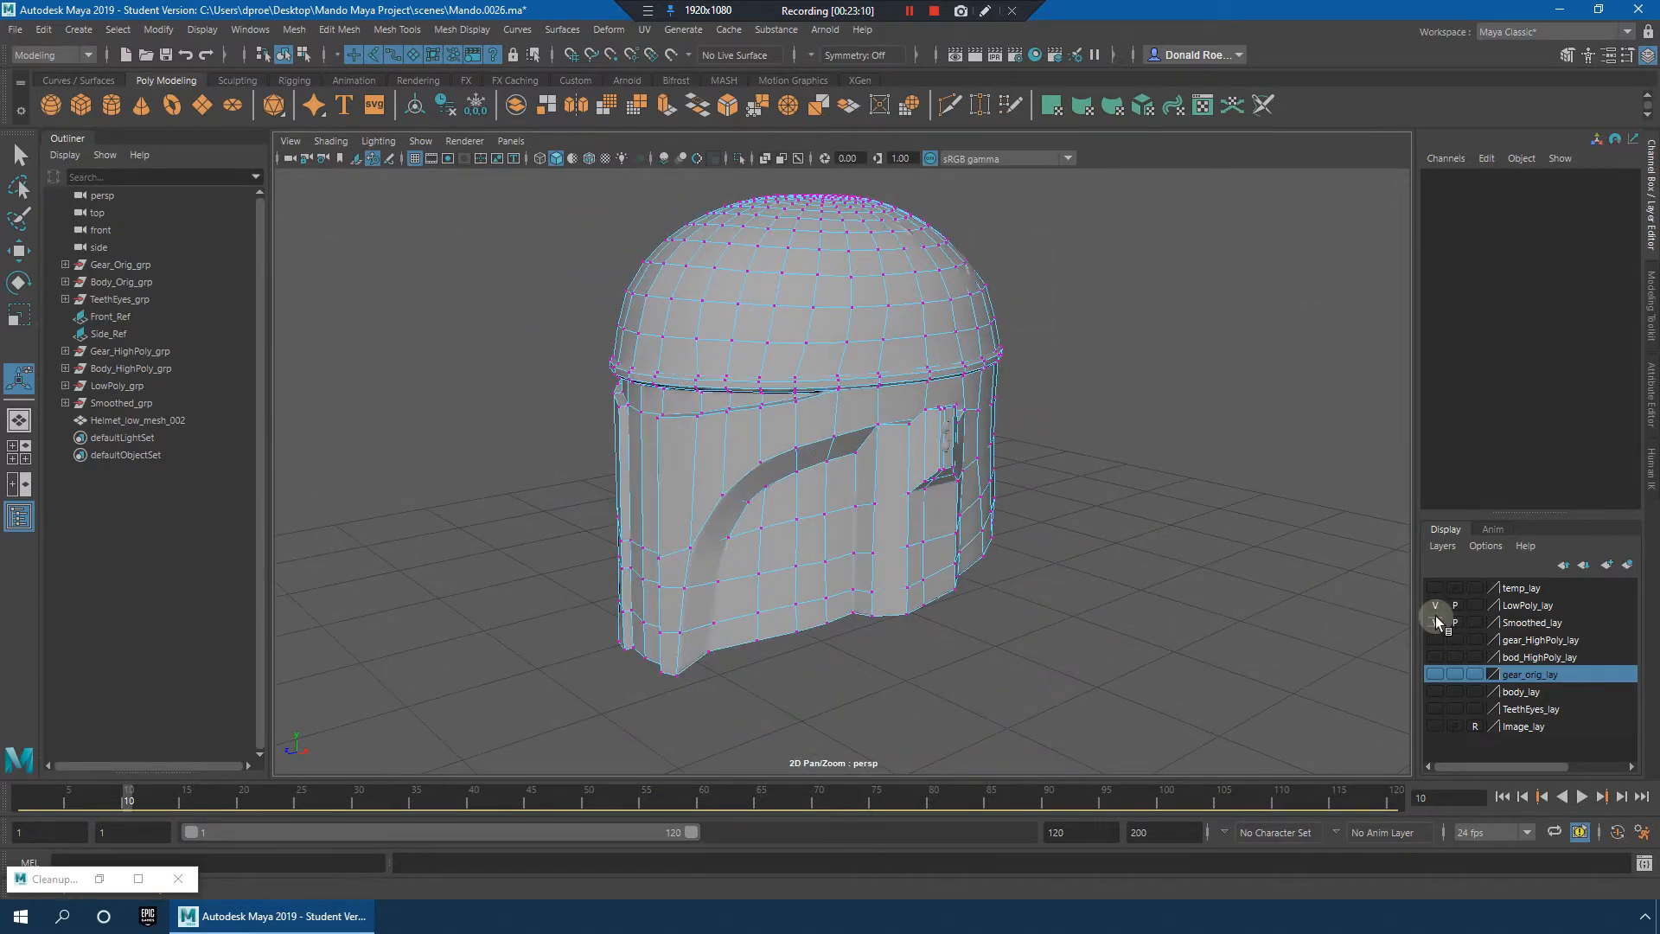
right_drag(772, 309, 919, 264)
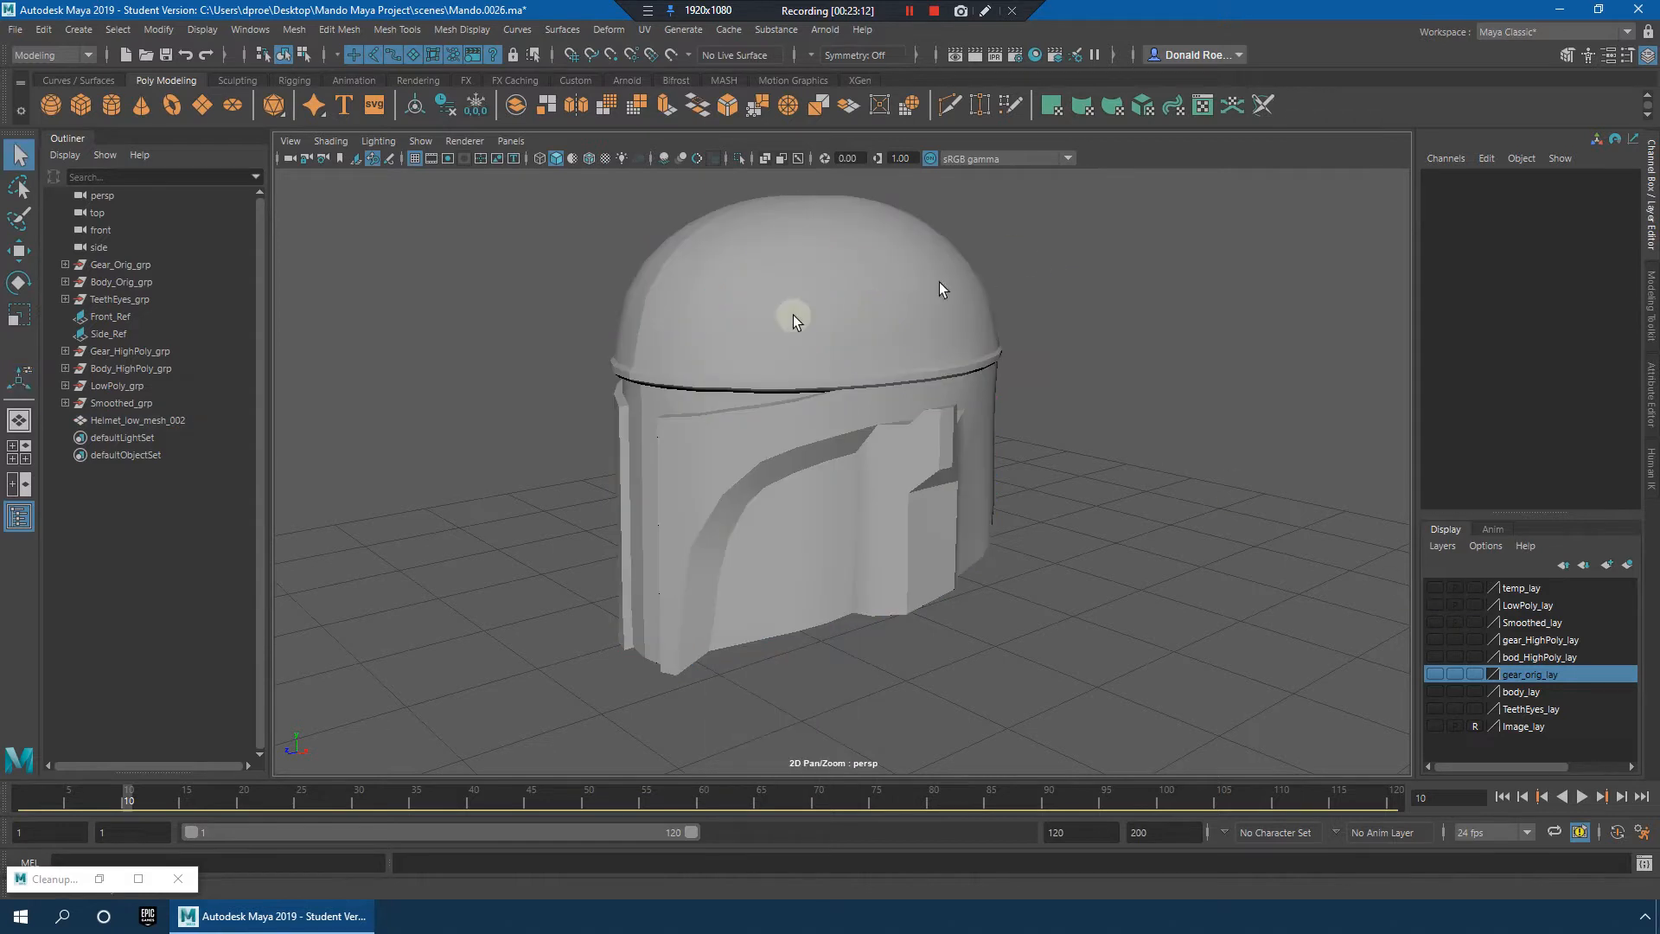
click(57, 28)
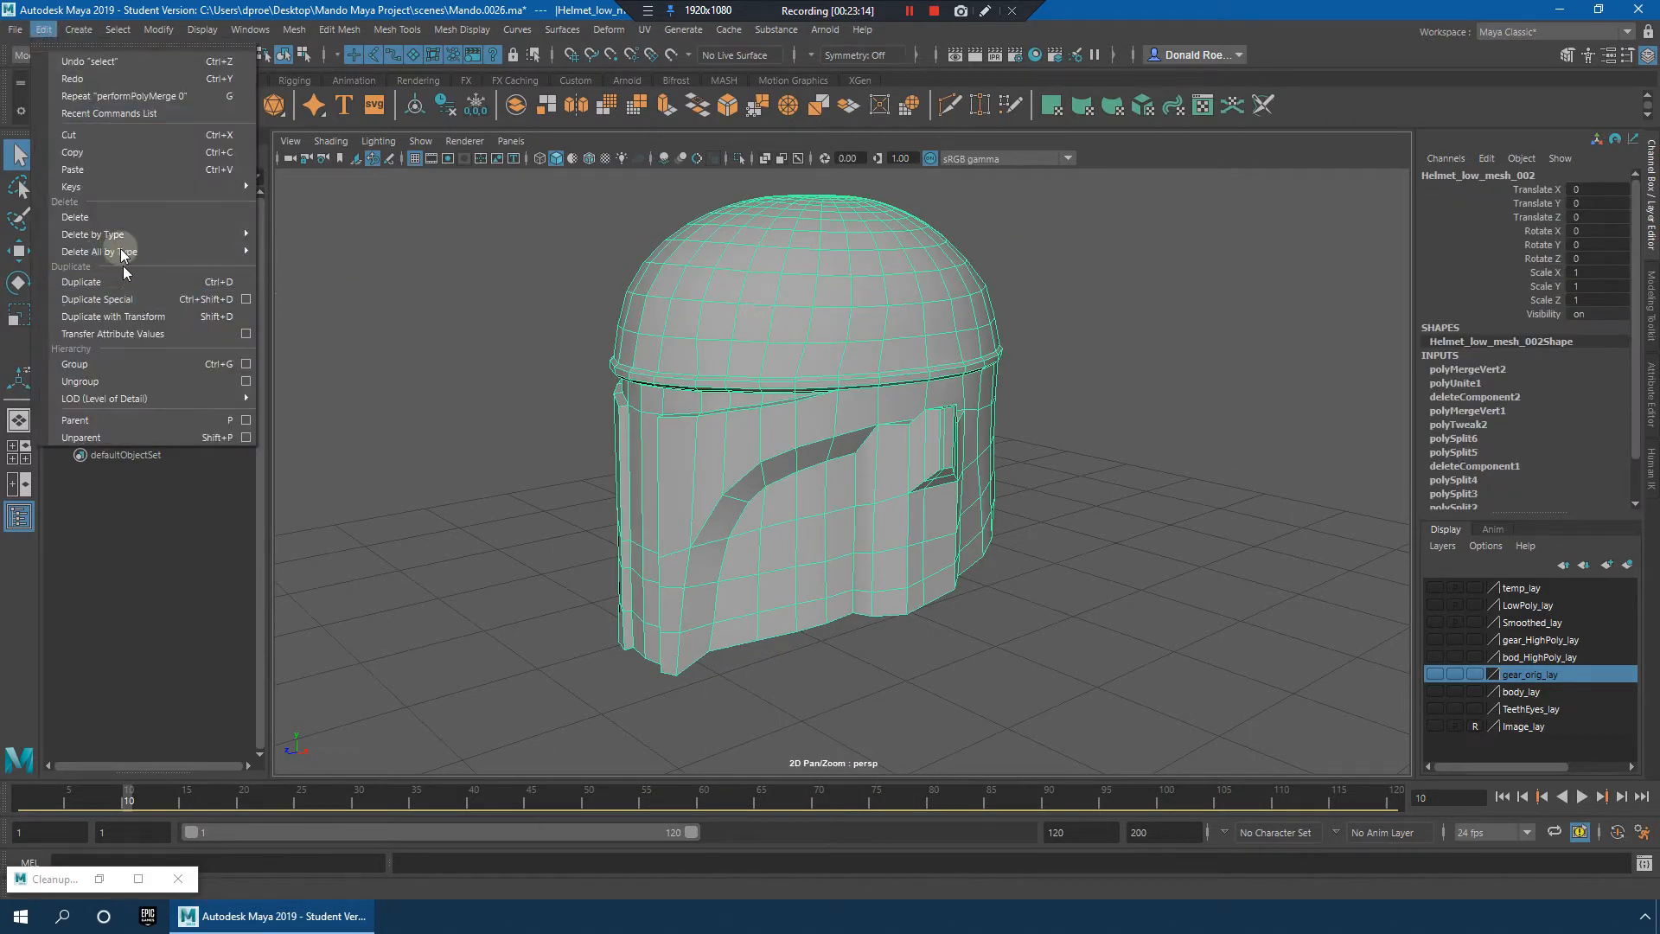
mouse_move(121, 247)
click(298, 253)
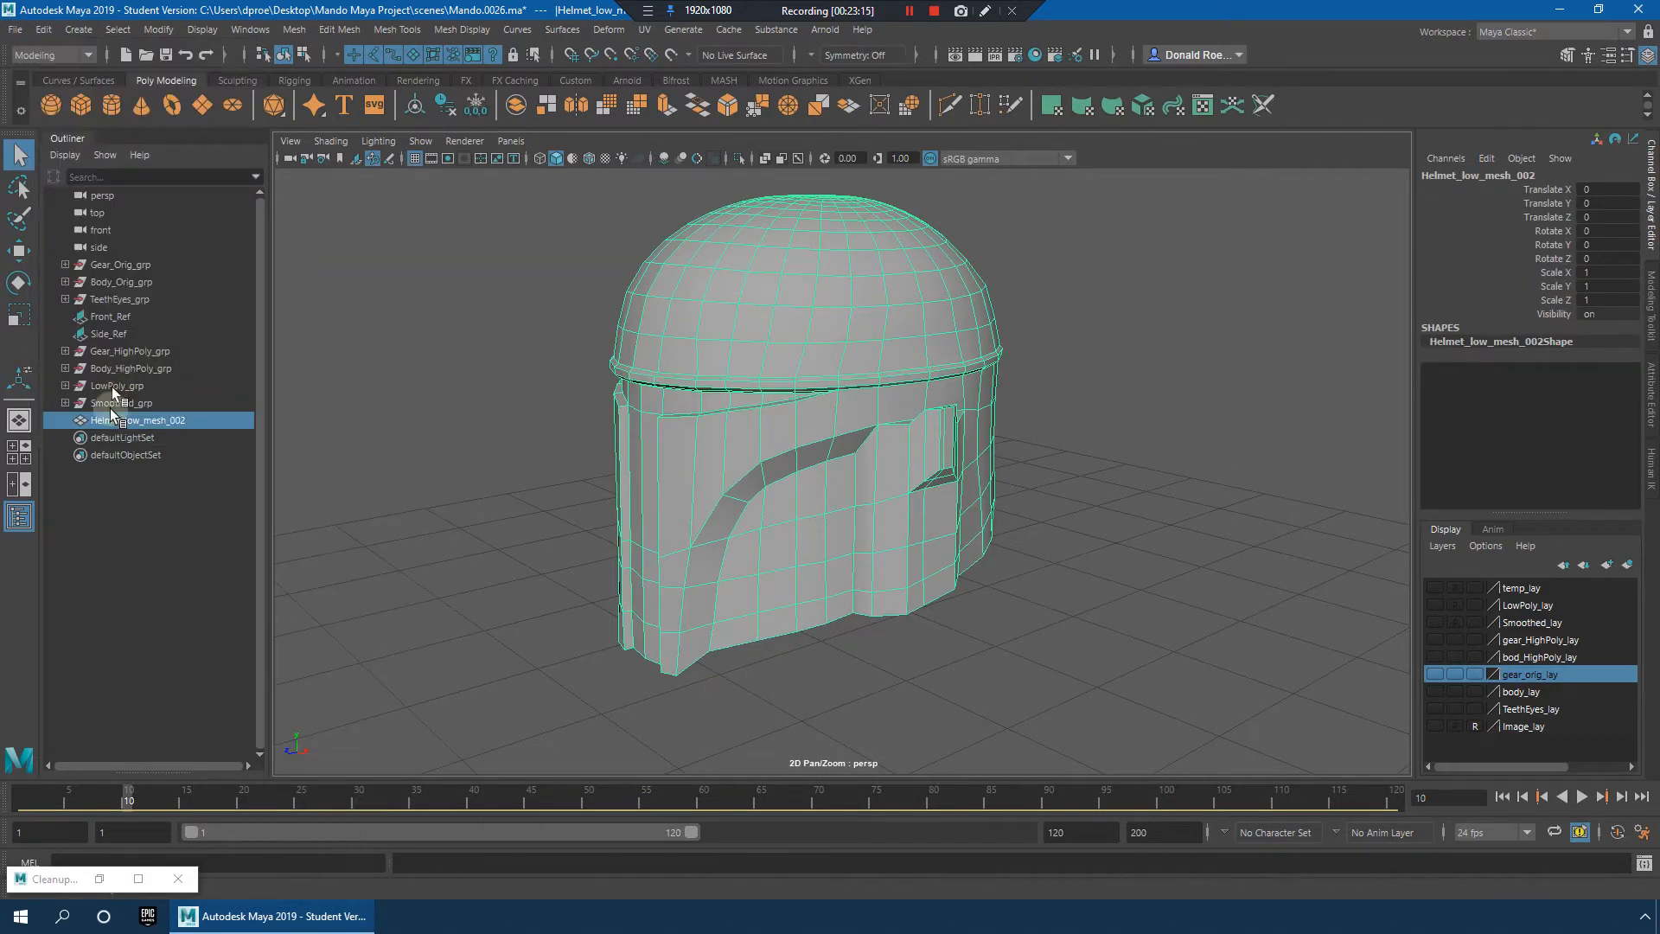
Step: Rename the low-poly helmet as Helmet_low_mesh_001 and parent it under LowPoly_grp
double_click(175, 424)
drag(176, 421, 212, 426)
click(181, 522)
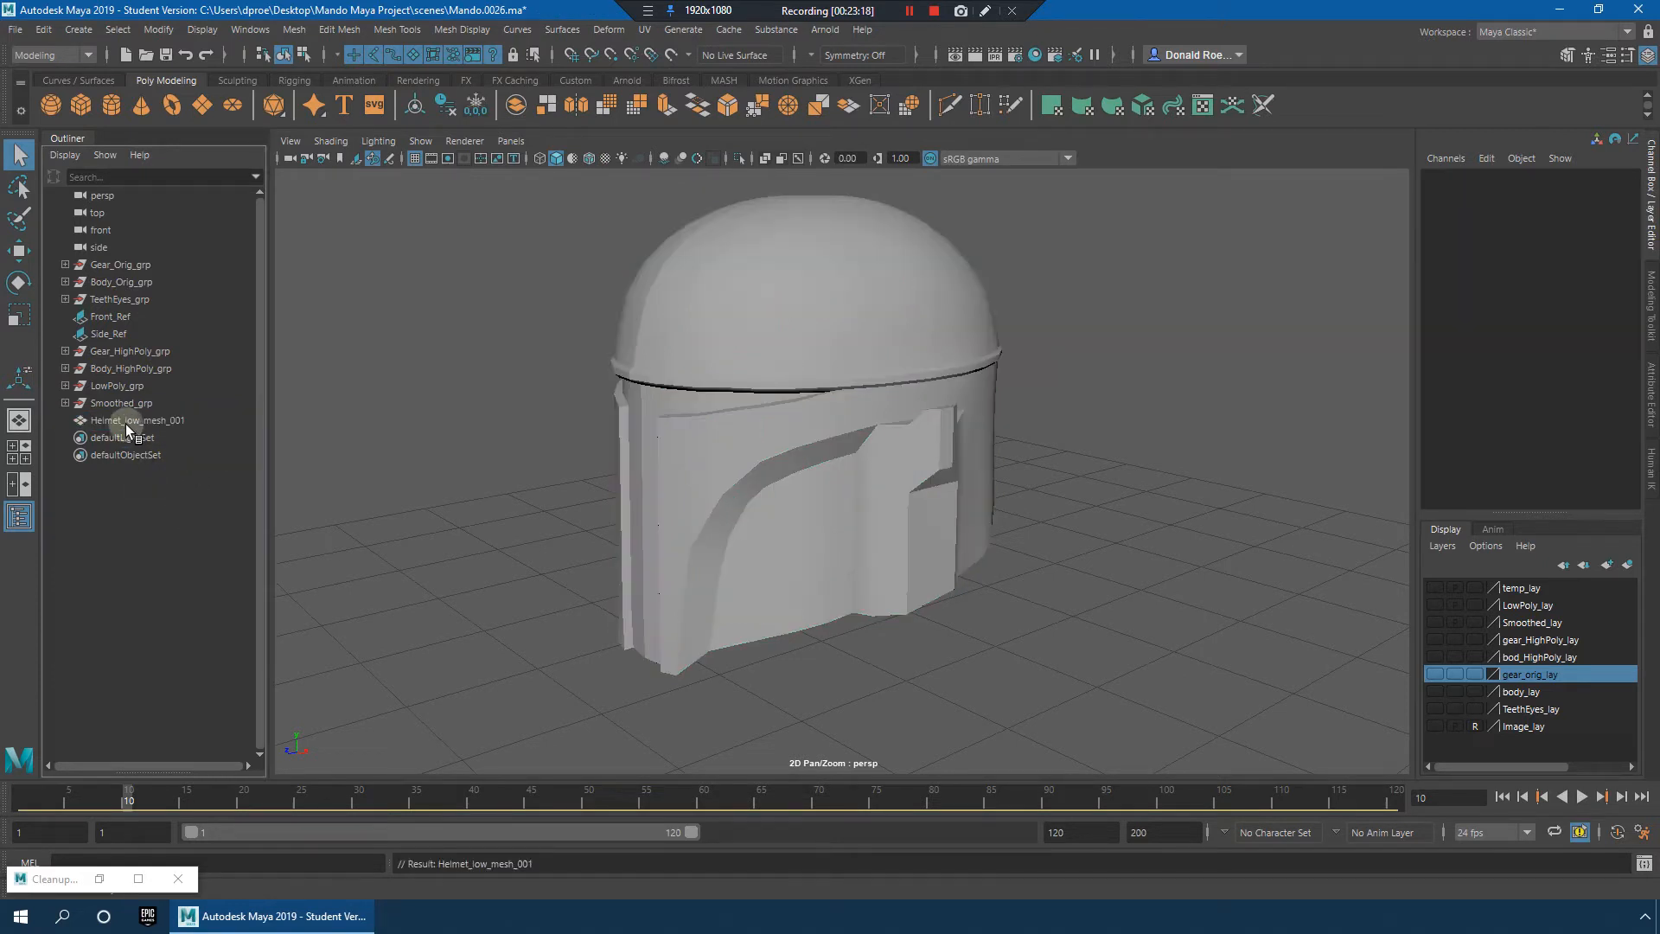
click(126, 422)
middle_drag(126, 422, 130, 388)
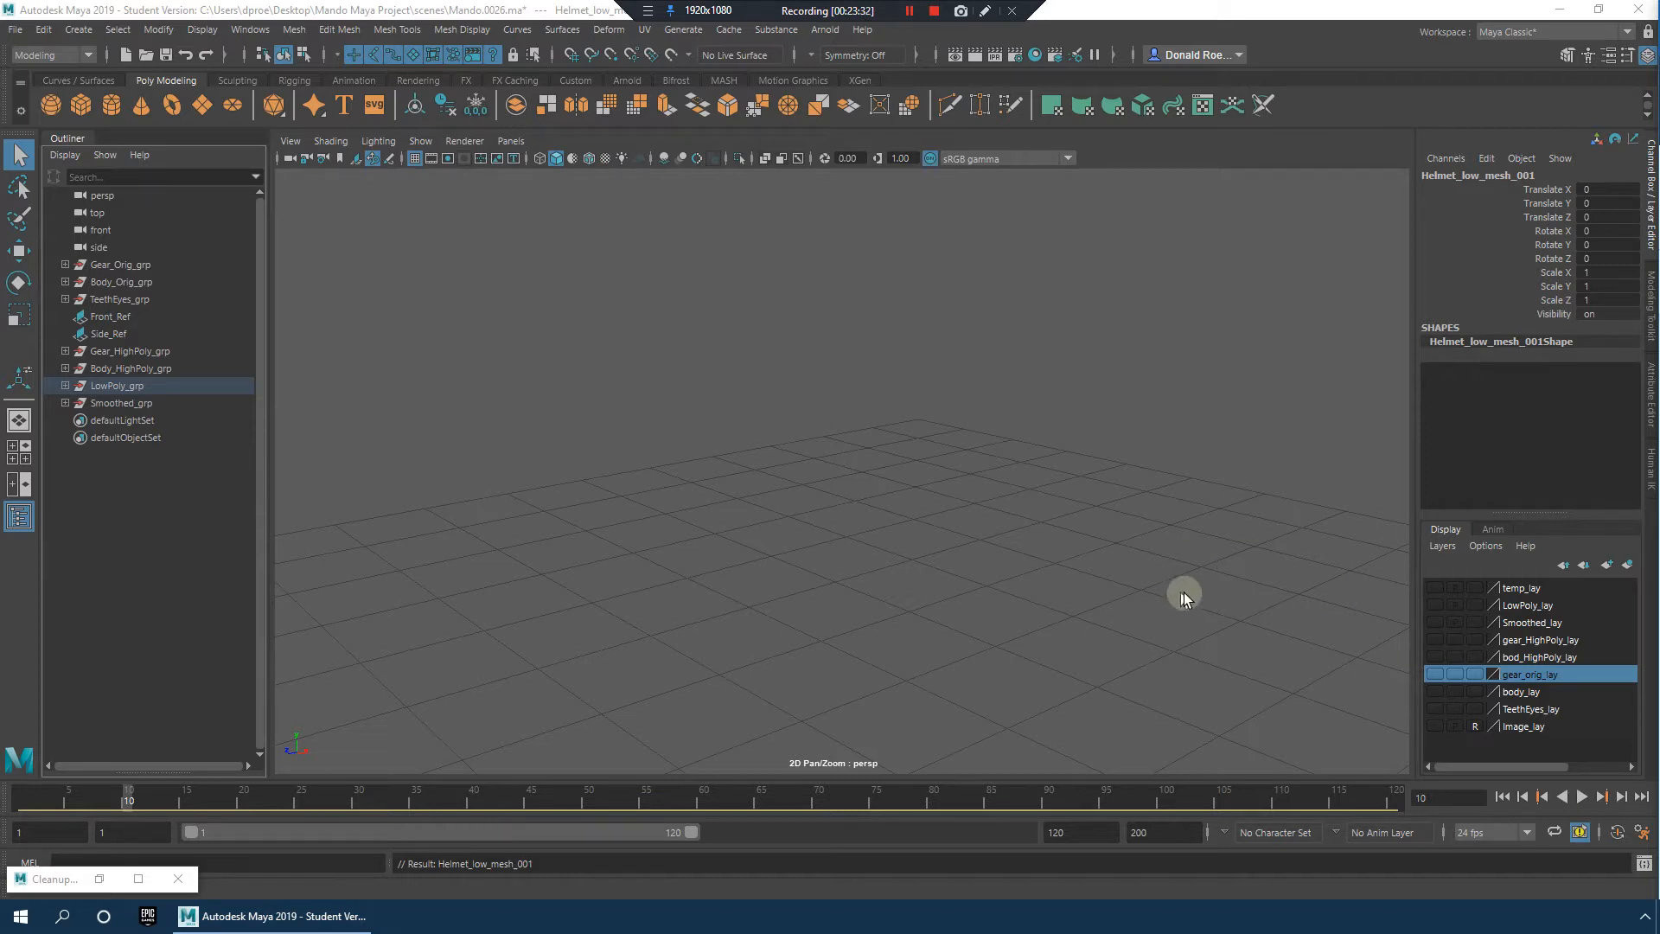
Step: Show bod_HighPoly_lay, frame the high-poly head and turn off its smooth mesh preview
click(1435, 657)
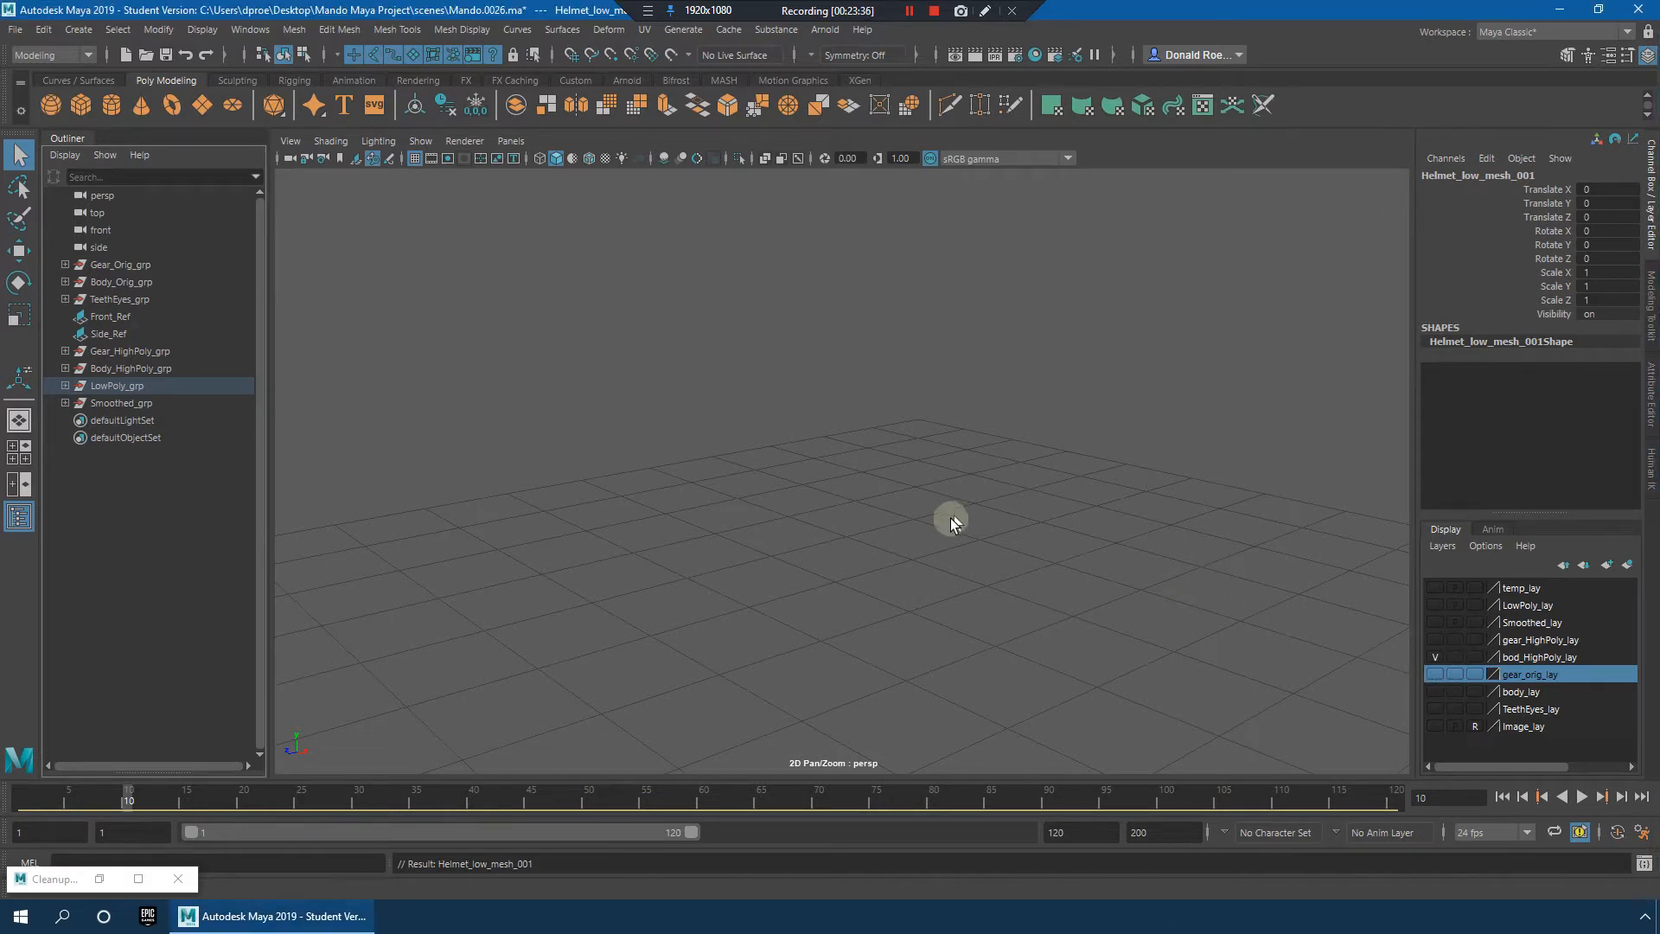
alt+right_drag(1037, 487, 635, 396)
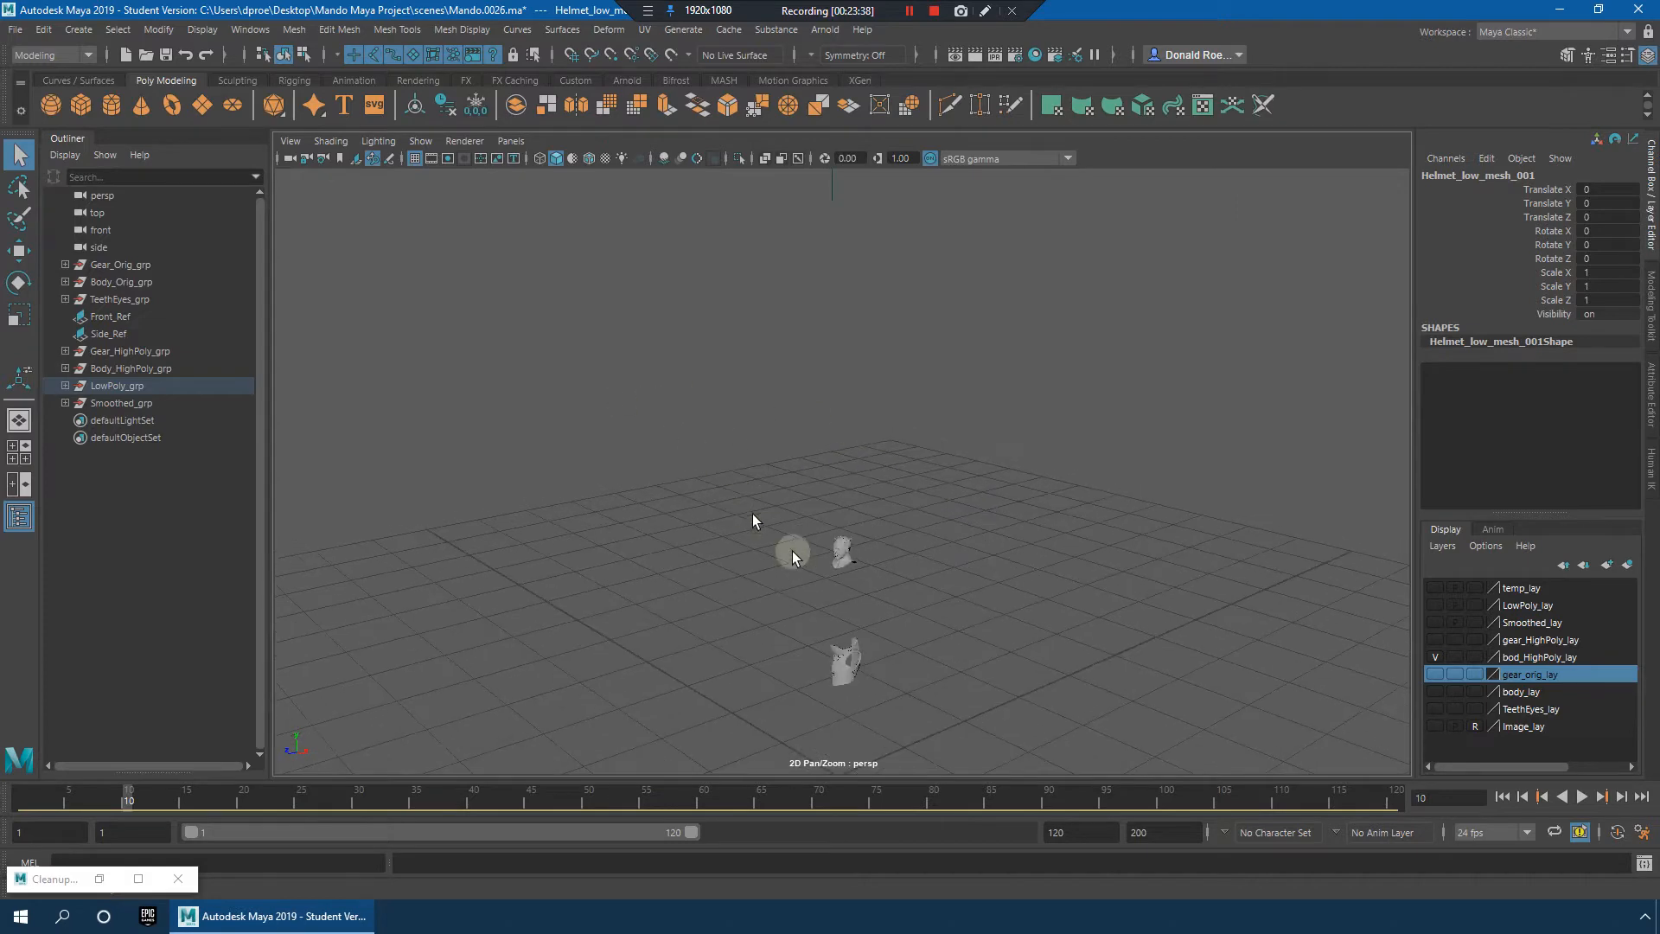
click(845, 552)
key(f)
alt+drag(969, 571, 1045, 485)
click(1048, 493)
alt+right_drag(1050, 501, 1163, 536)
alt+drag(1162, 536, 968, 480)
click(868, 445)
key(1)
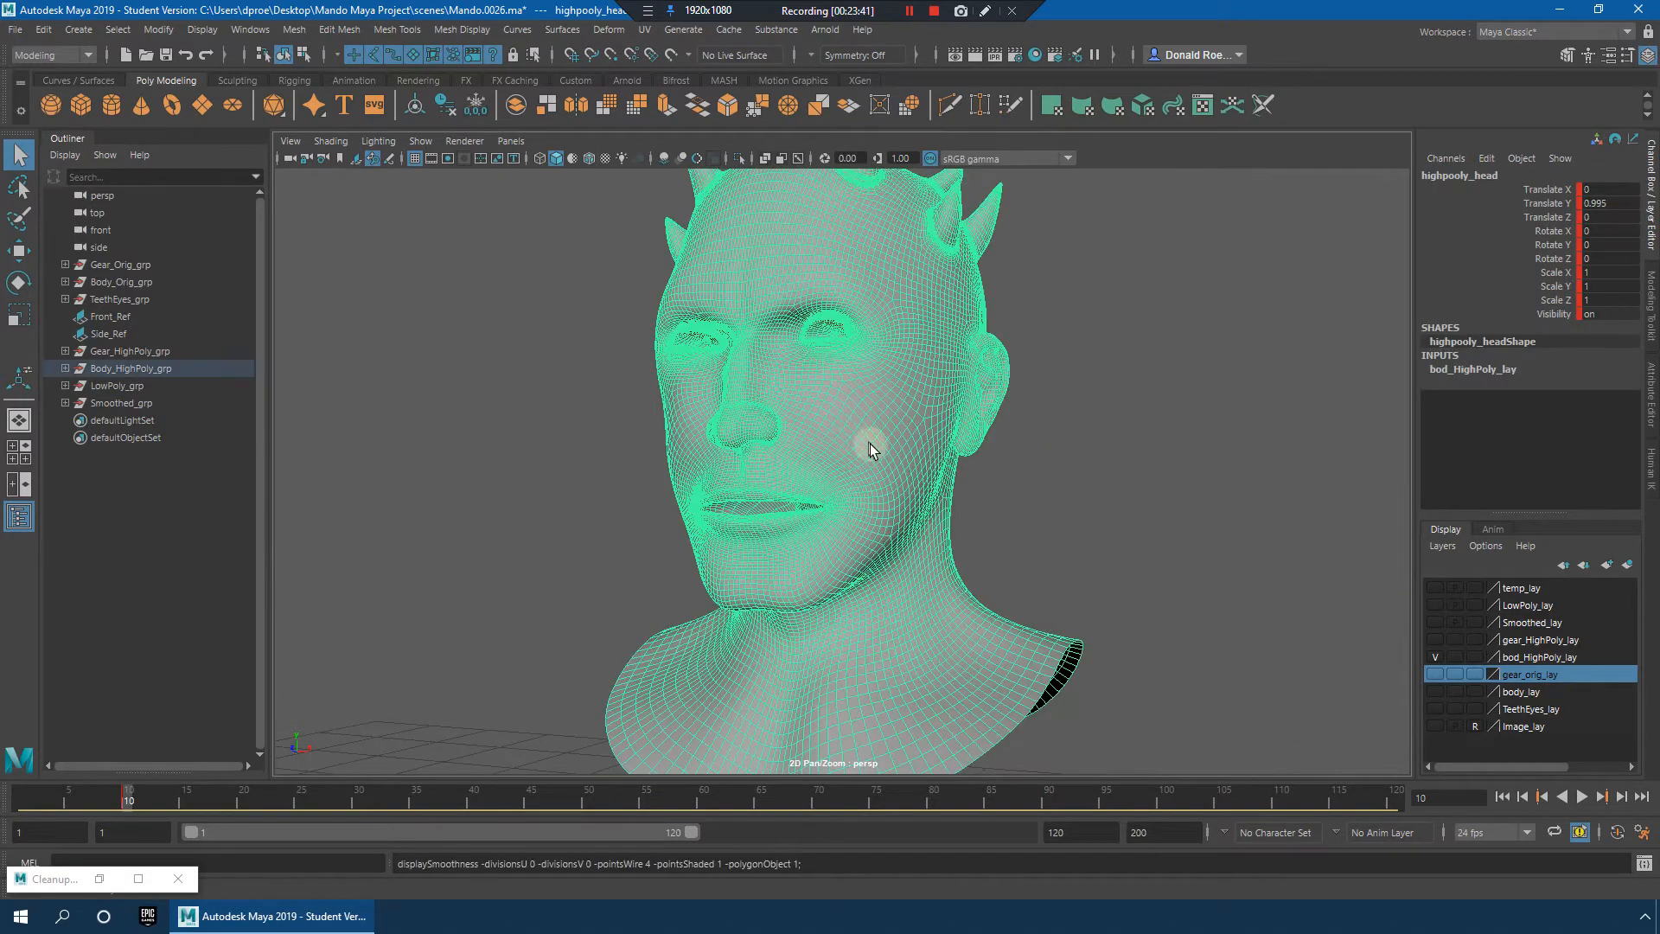
Step: Duplicate highpooly_head and move the copy from Body_HighPoly_grp into Smoothed_grp
click(66, 368)
key(ctrl+d)
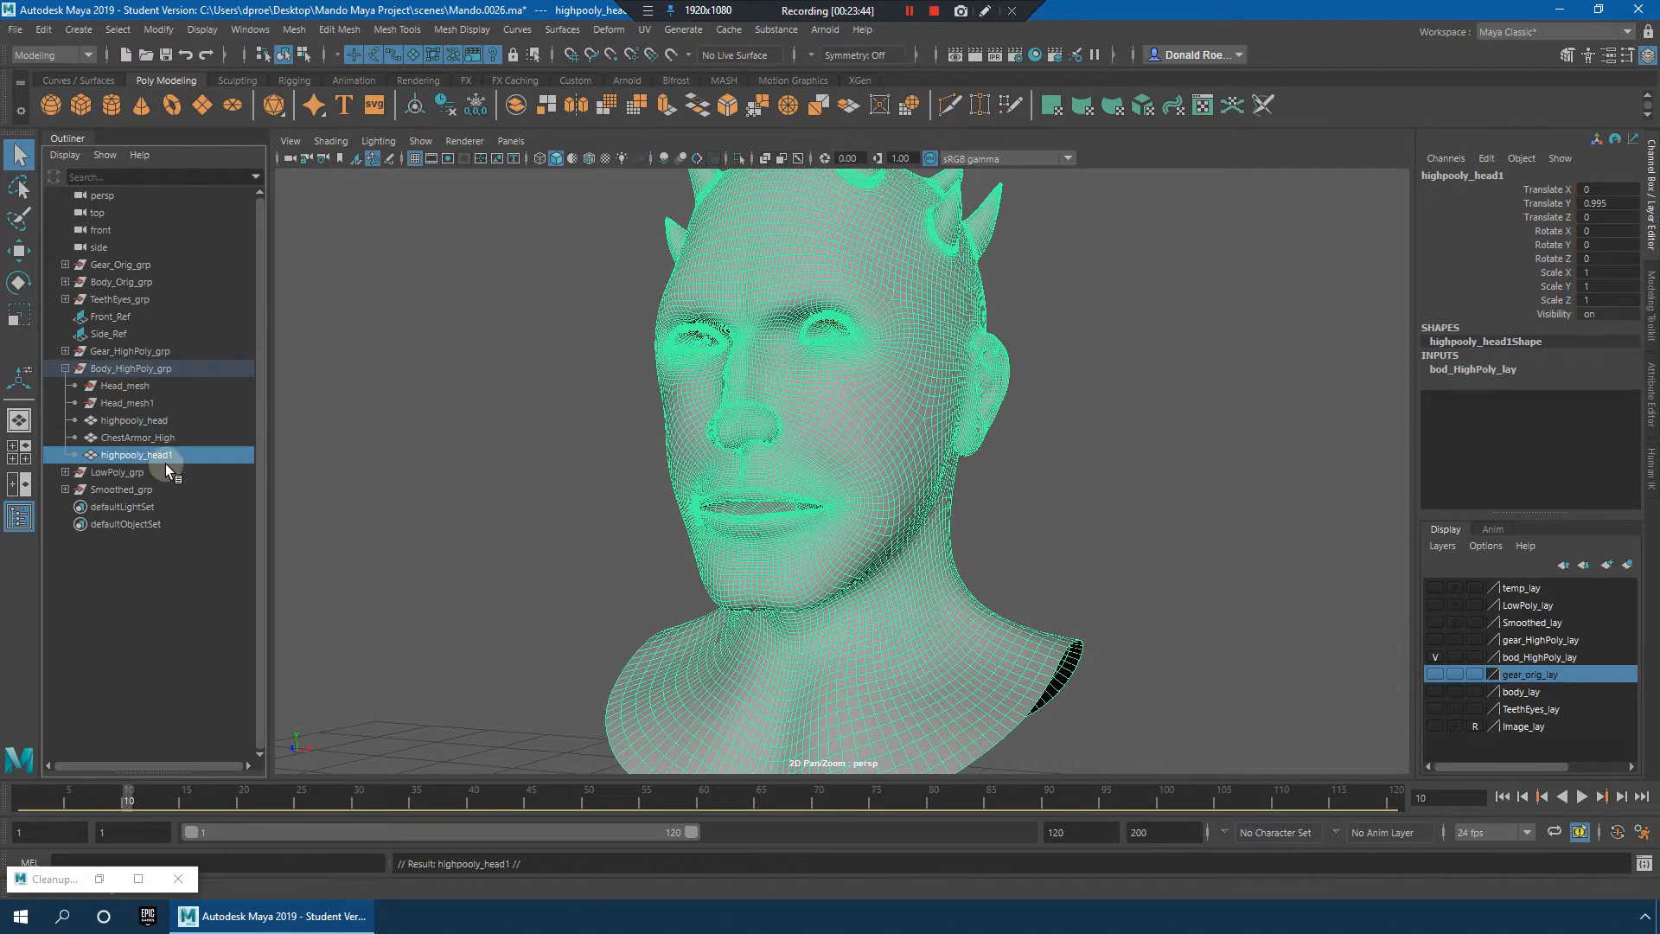
middle_drag(139, 453, 135, 485)
click(65, 472)
scroll(200, 660, down, 2)
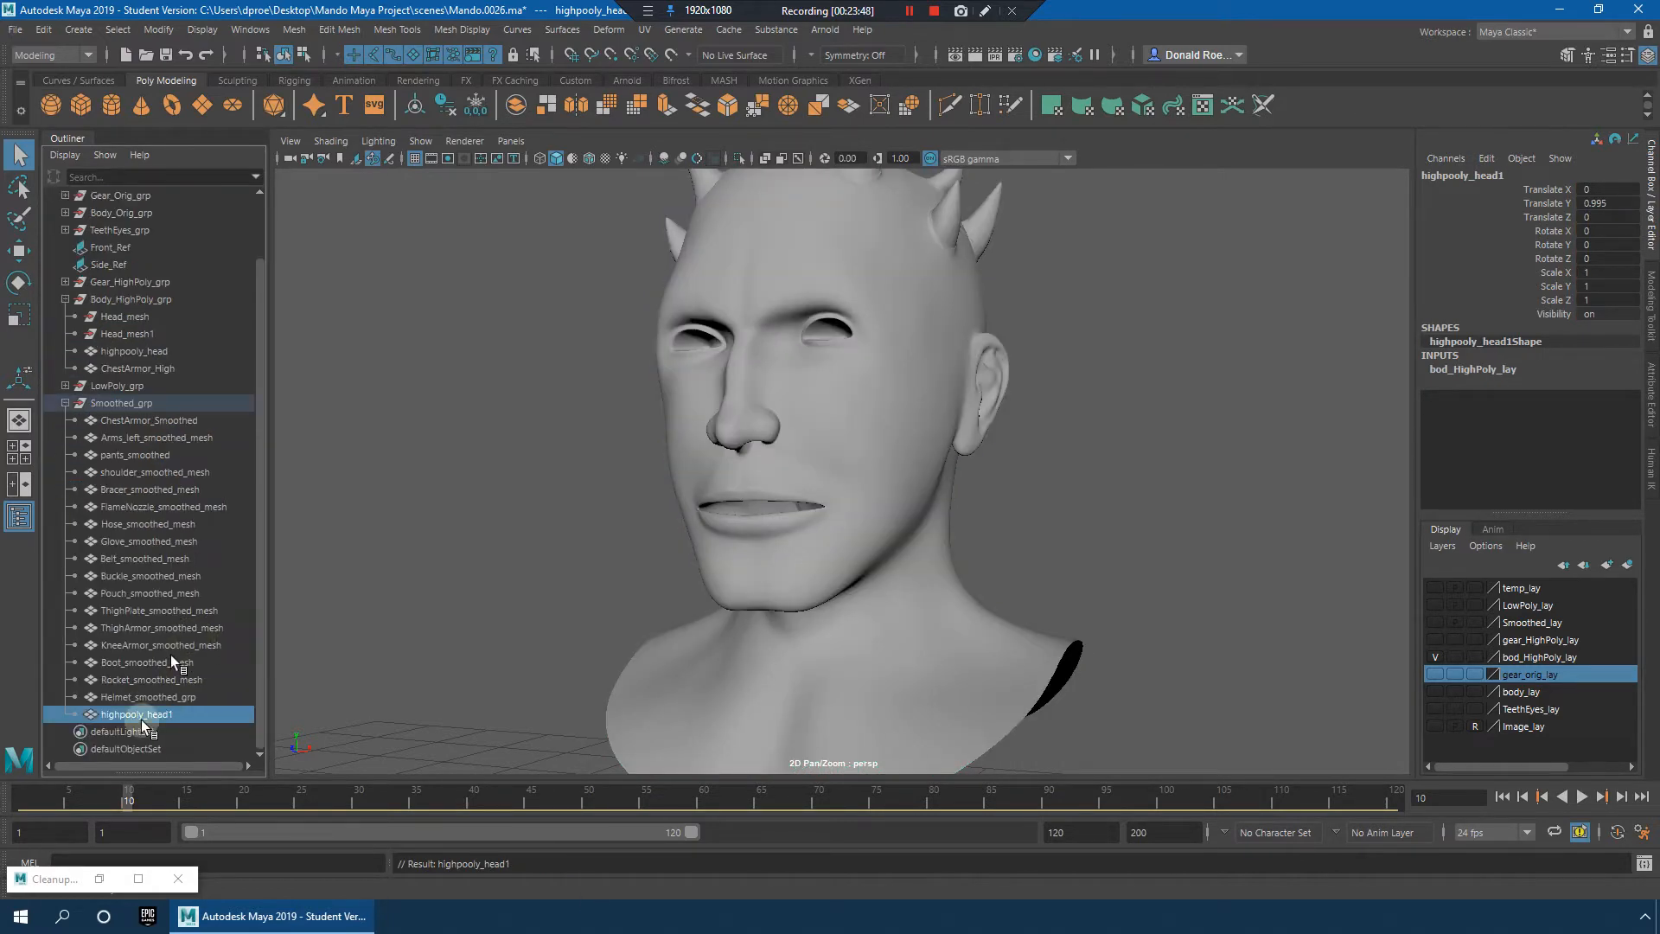
Step: Rename the duplicated head in Smoothed_grp as Head_smoothed_mesh
double_click(129, 714)
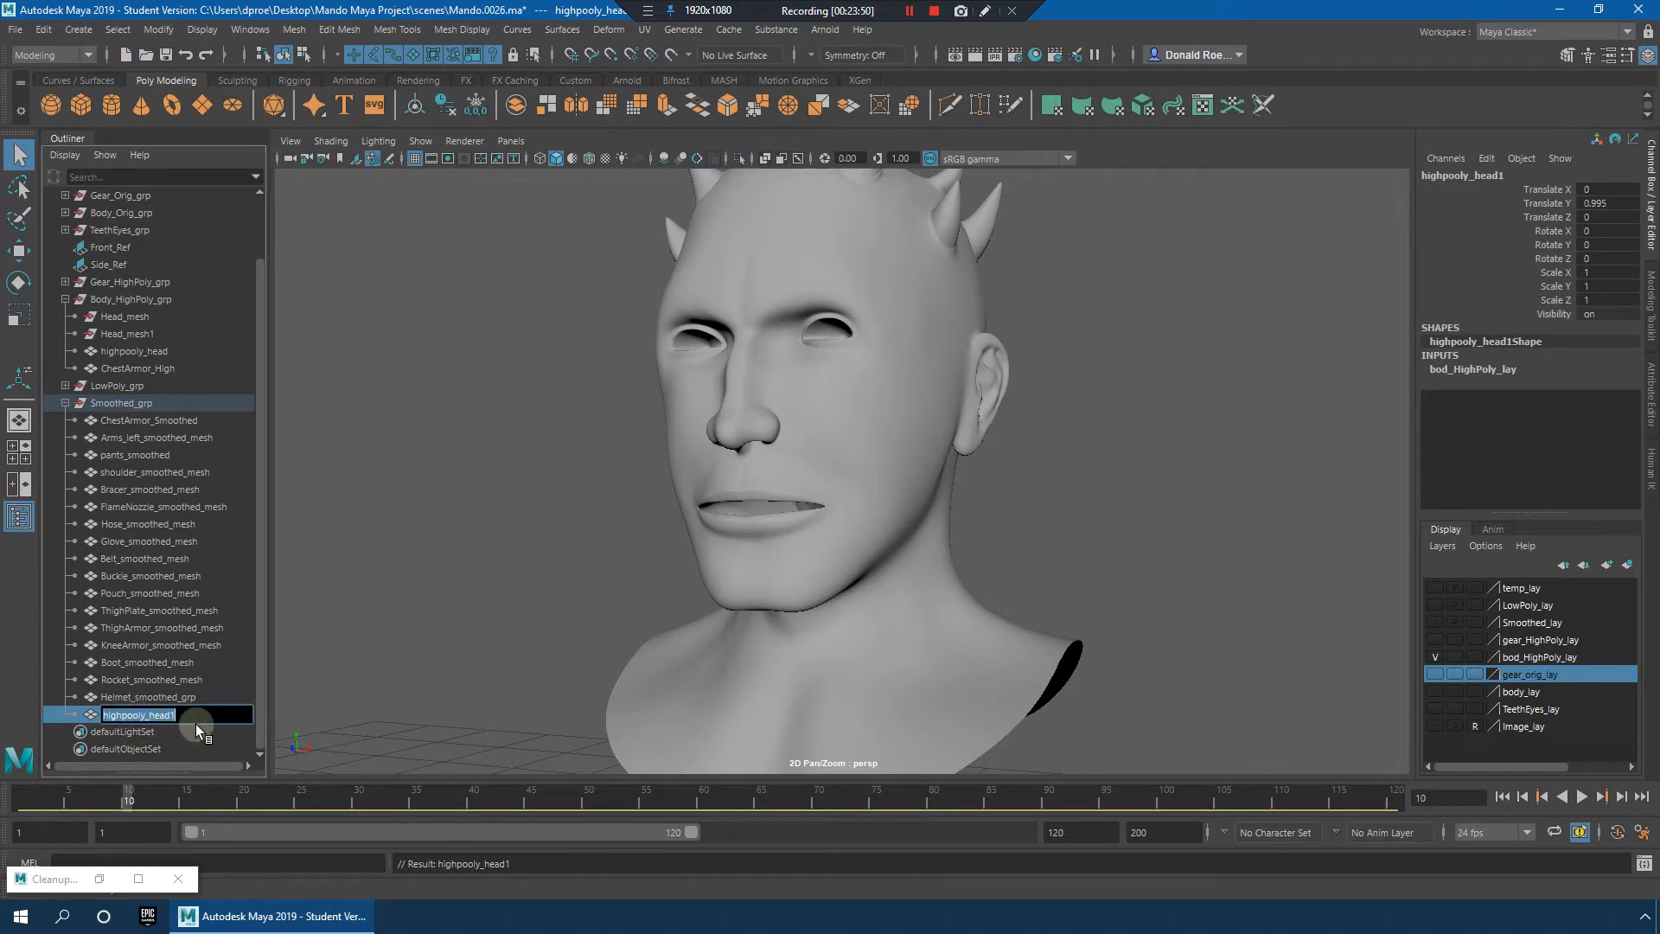
text(h)
key(BackSpace)
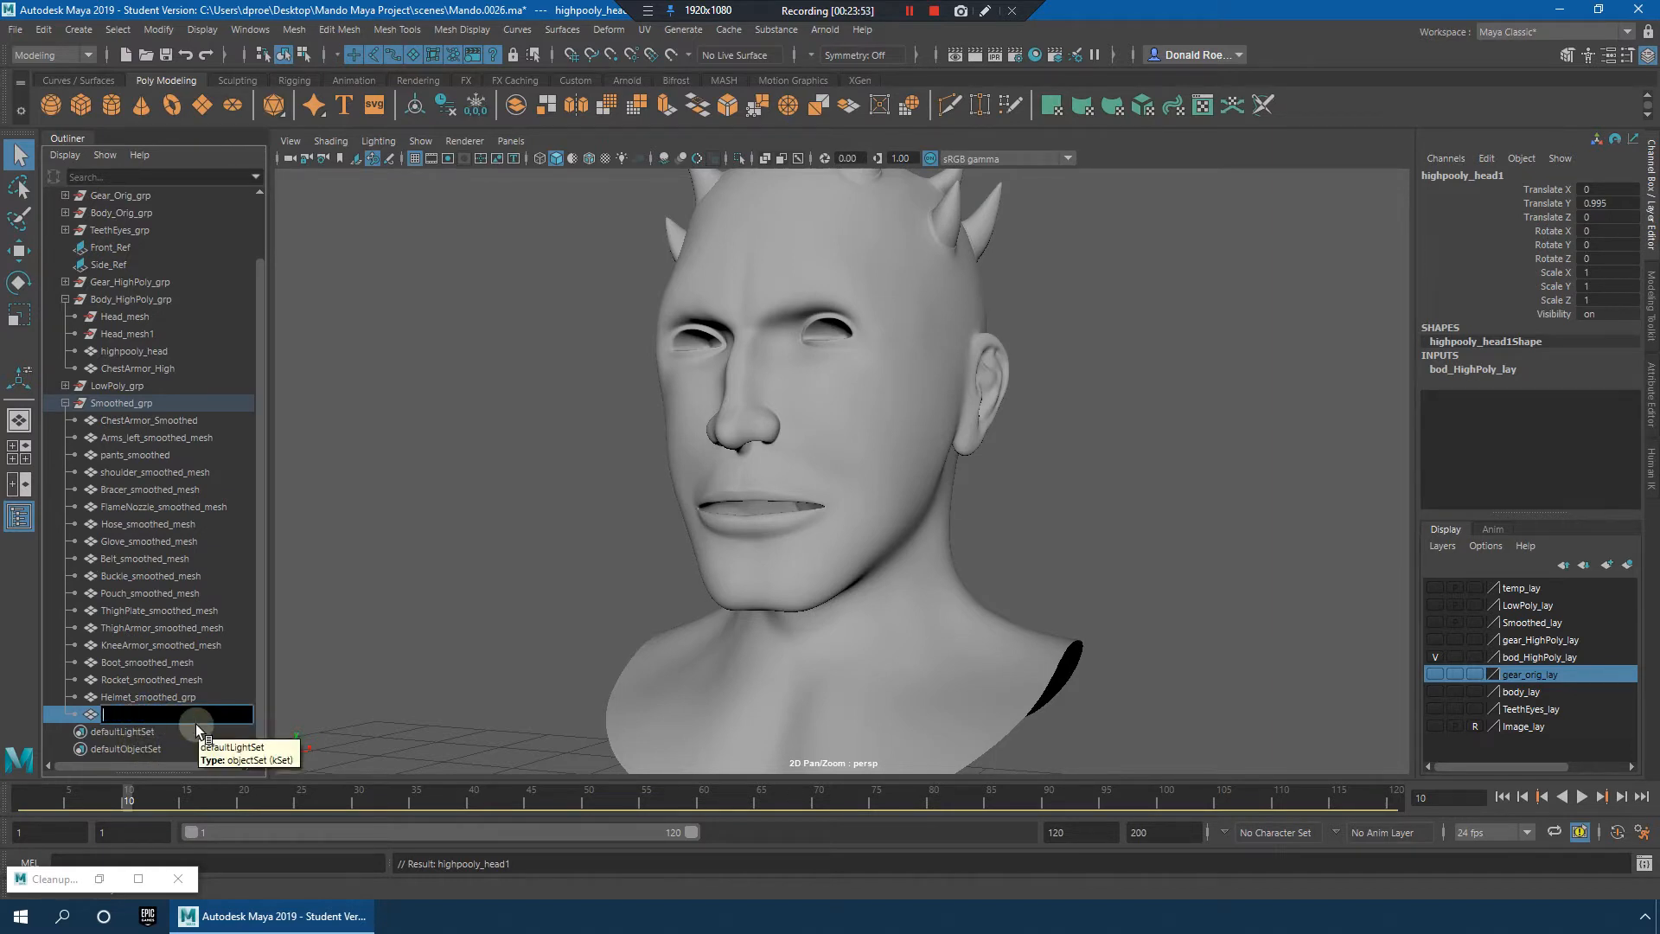
text(Head_smoothed_mesh)
key(Return)
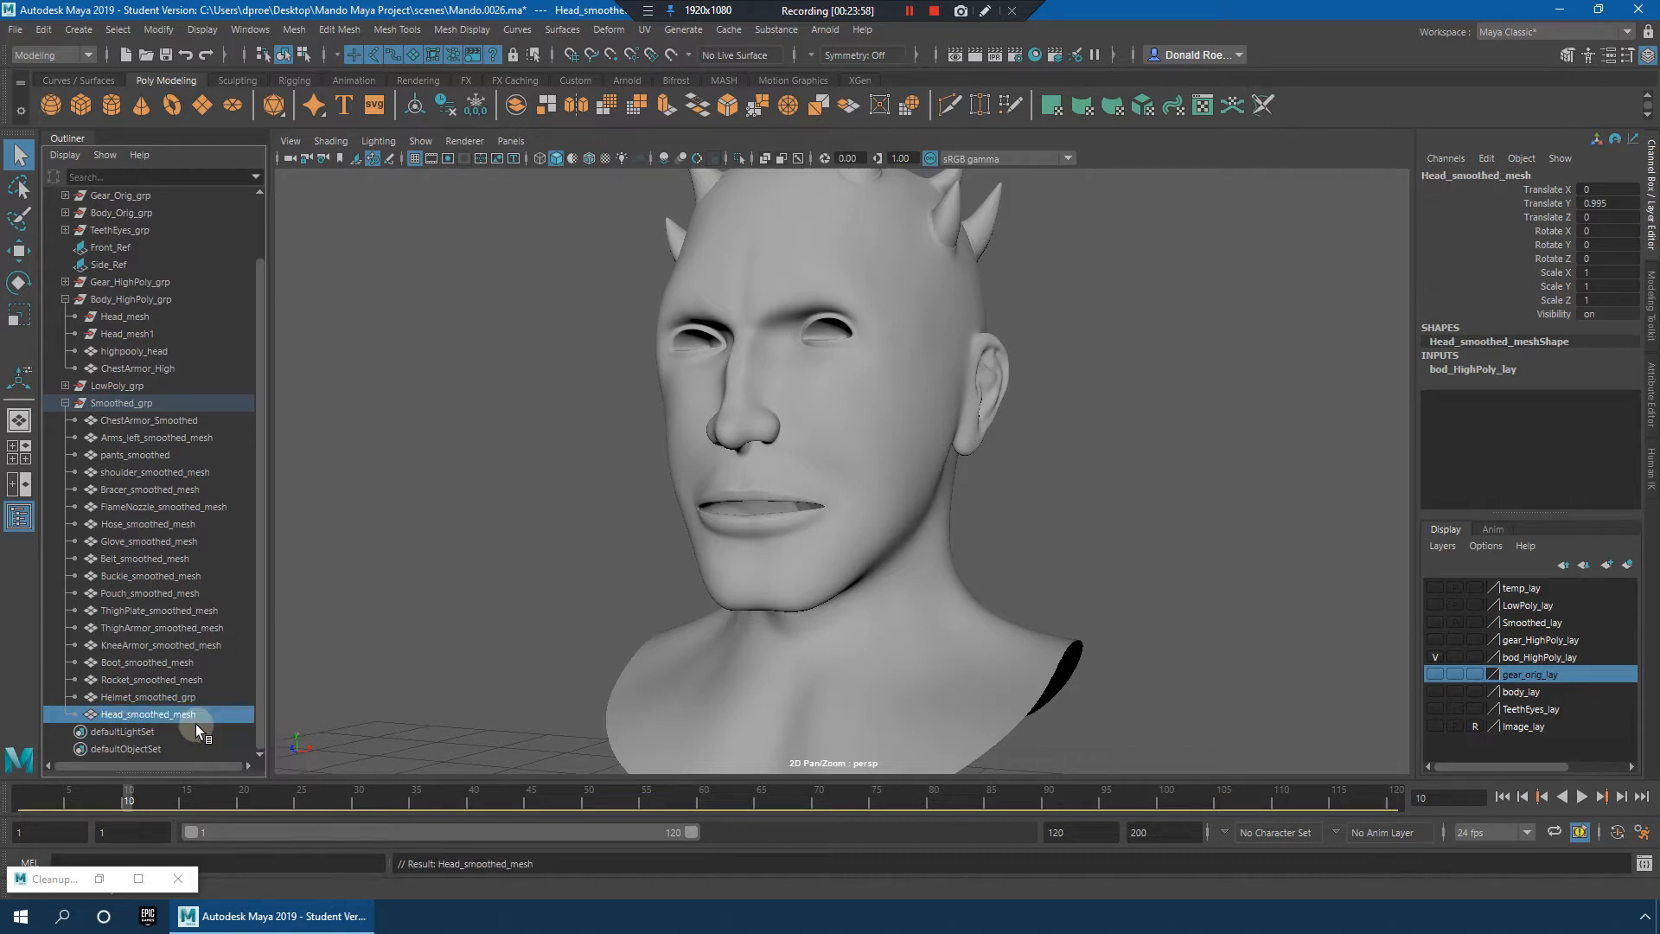
Step: Rename Helmet_smoothed_grp as Helmet_smoothed_mesh and collapse Smoothed_grp
double_click(178, 697)
drag(183, 697, 234, 699)
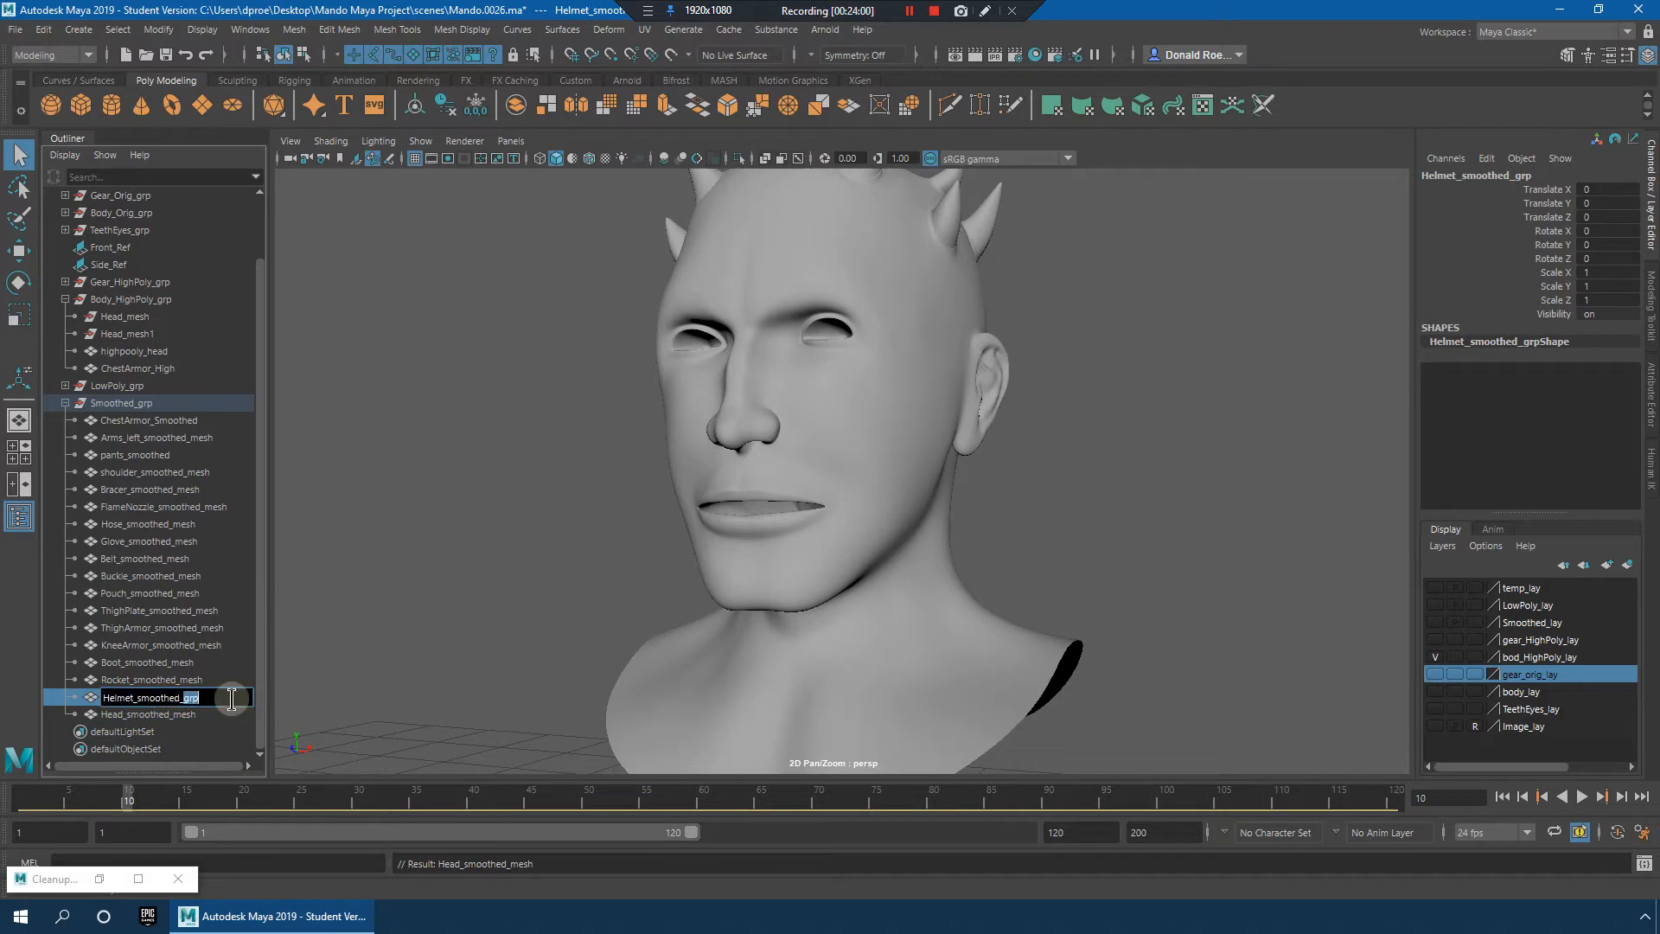
text(mesh)
key(Return)
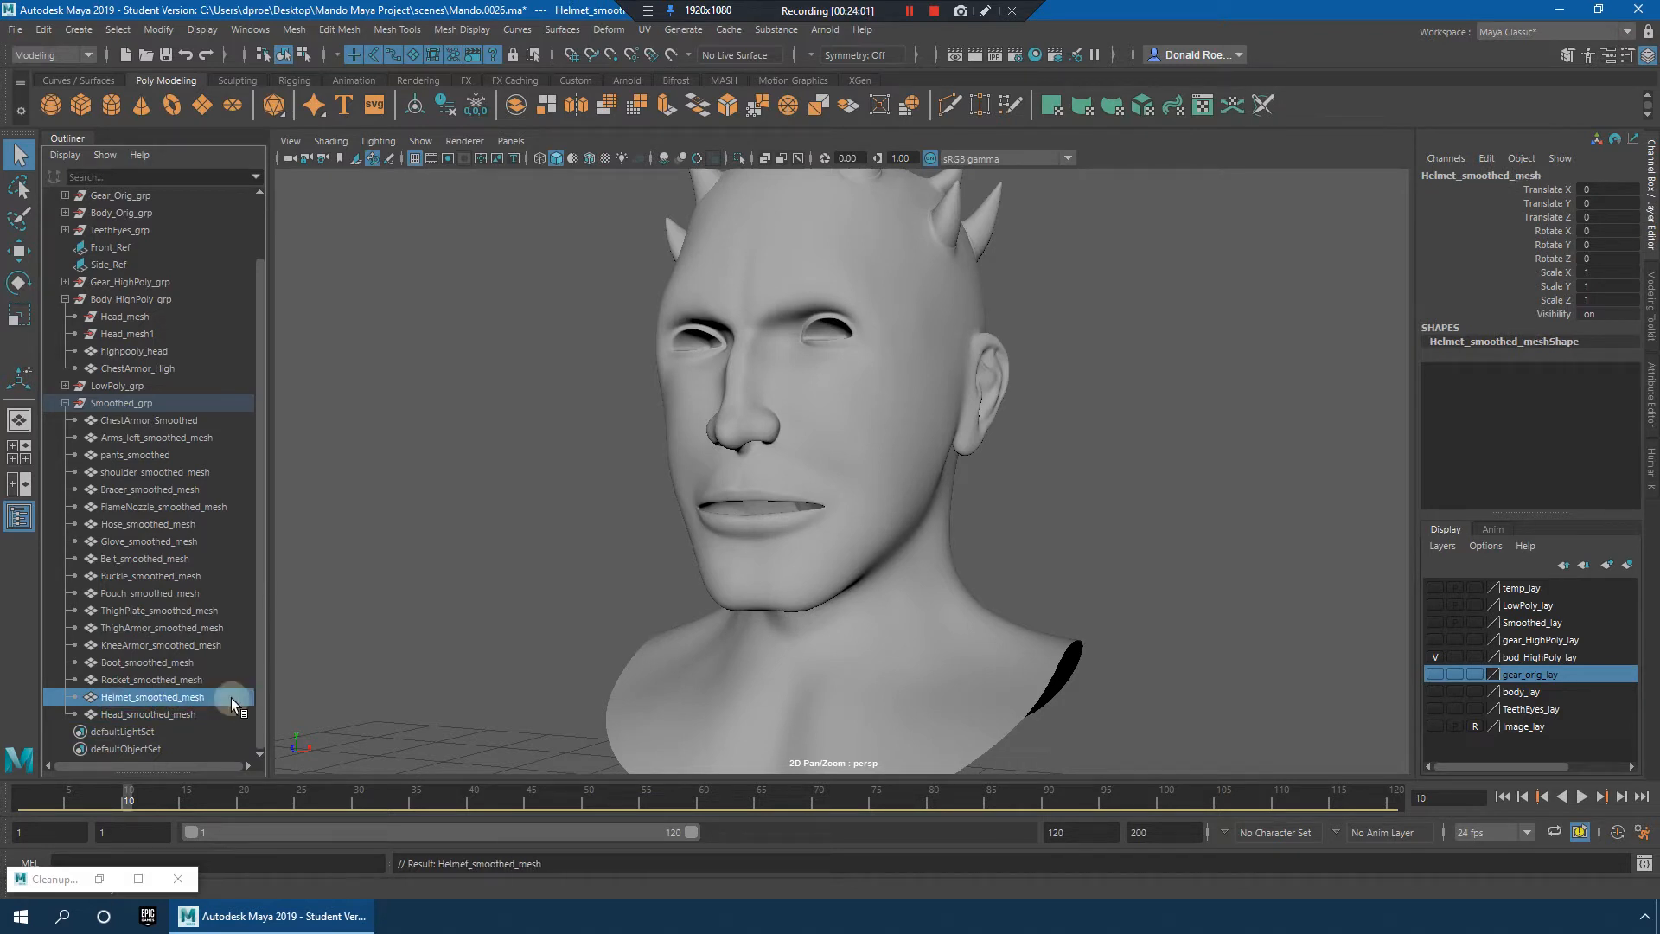
click(64, 403)
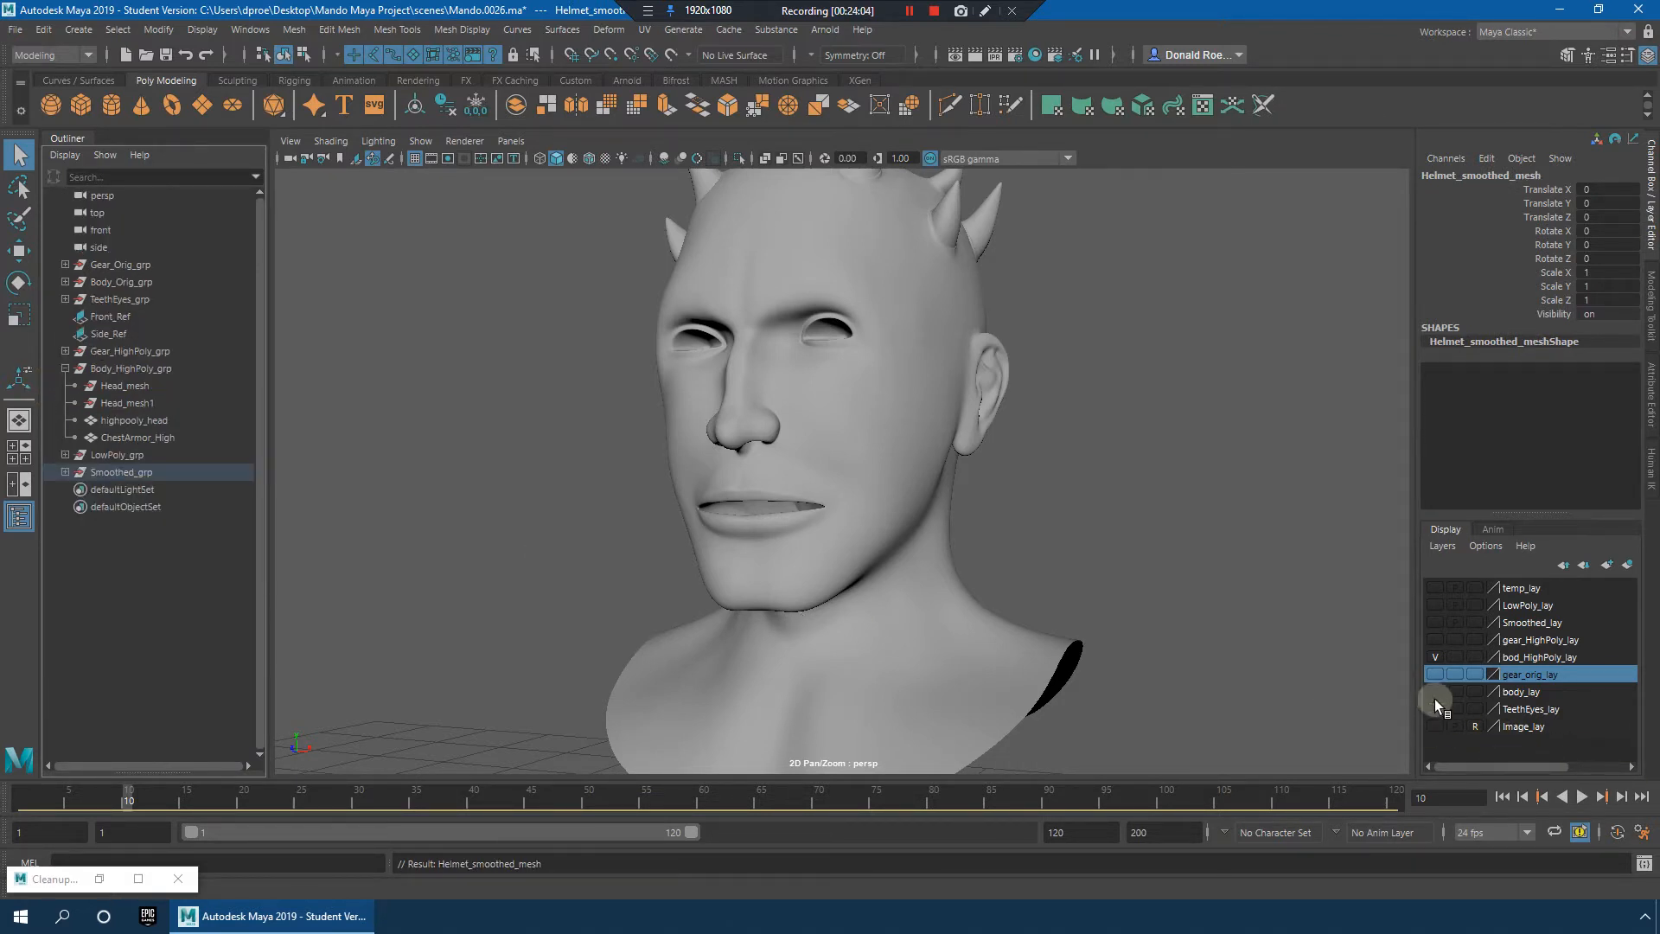
Step: Toggle body_lay on and off over bod_HighPoly_lay, in wireframe and shaded display, to compare the original head with the high-poly head
click(1435, 656)
click(1435, 657)
click(1434, 689)
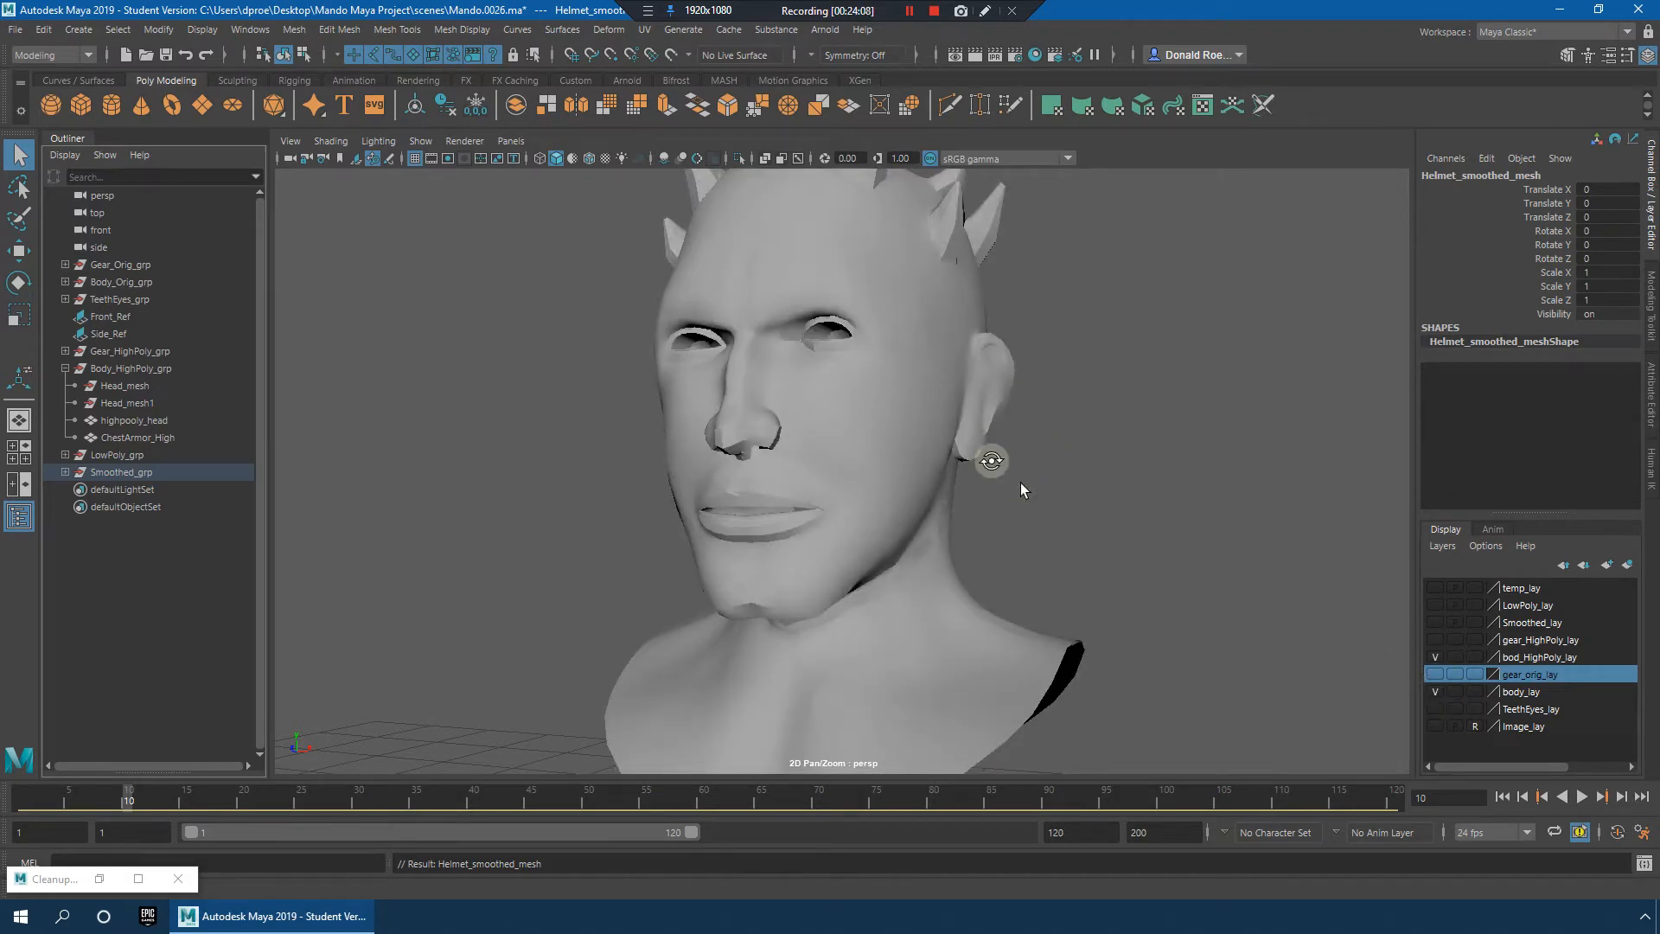
mouse_move(991, 460)
alt+mouse_down()
mouse_move(893, 418)
mouse_move(873, 467)
mouse_move(969, 473)
alt+mouse_up()
key(4)
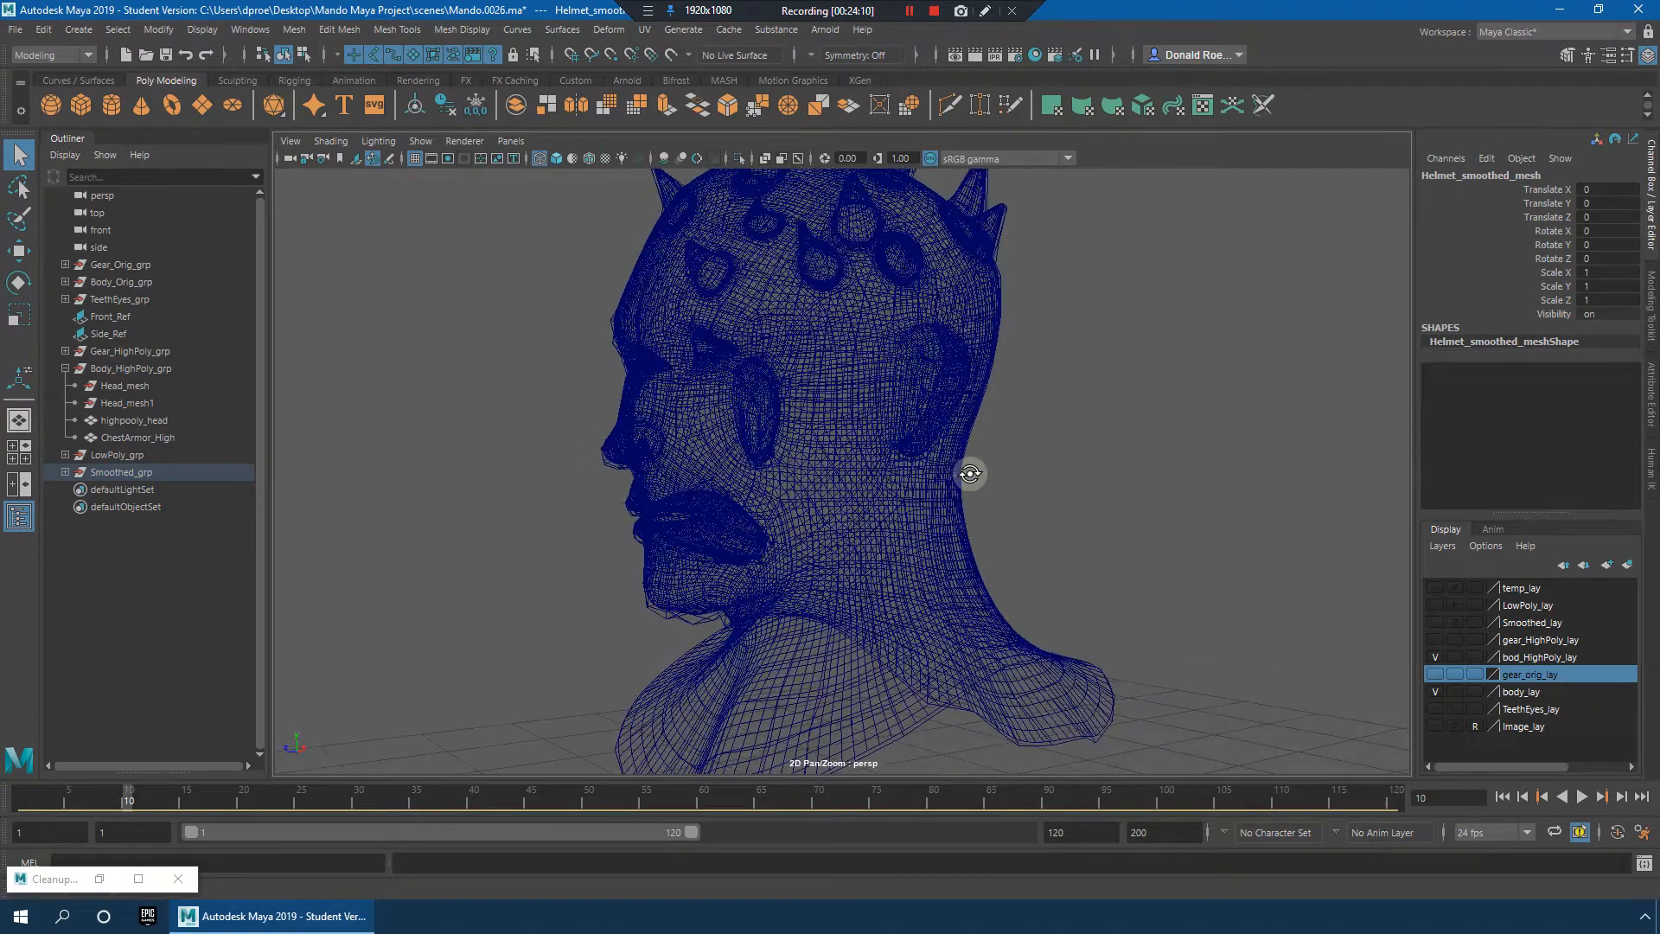
click(1435, 692)
click(1435, 691)
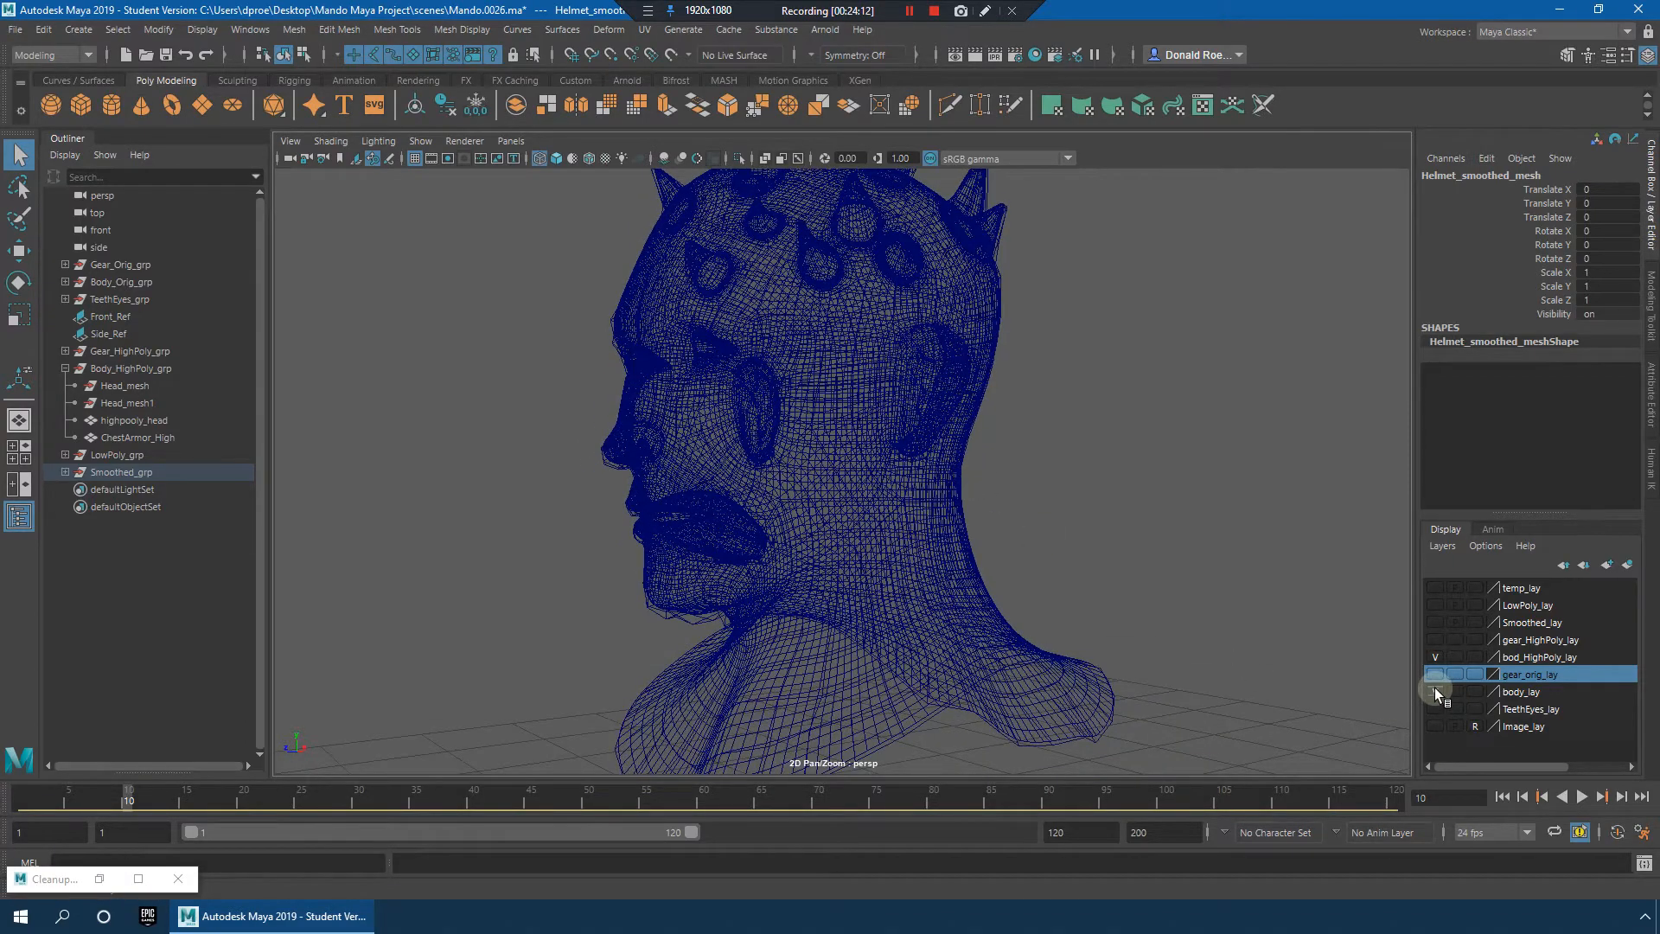
click(1435, 691)
click(1435, 691)
click(1435, 691)
key(5)
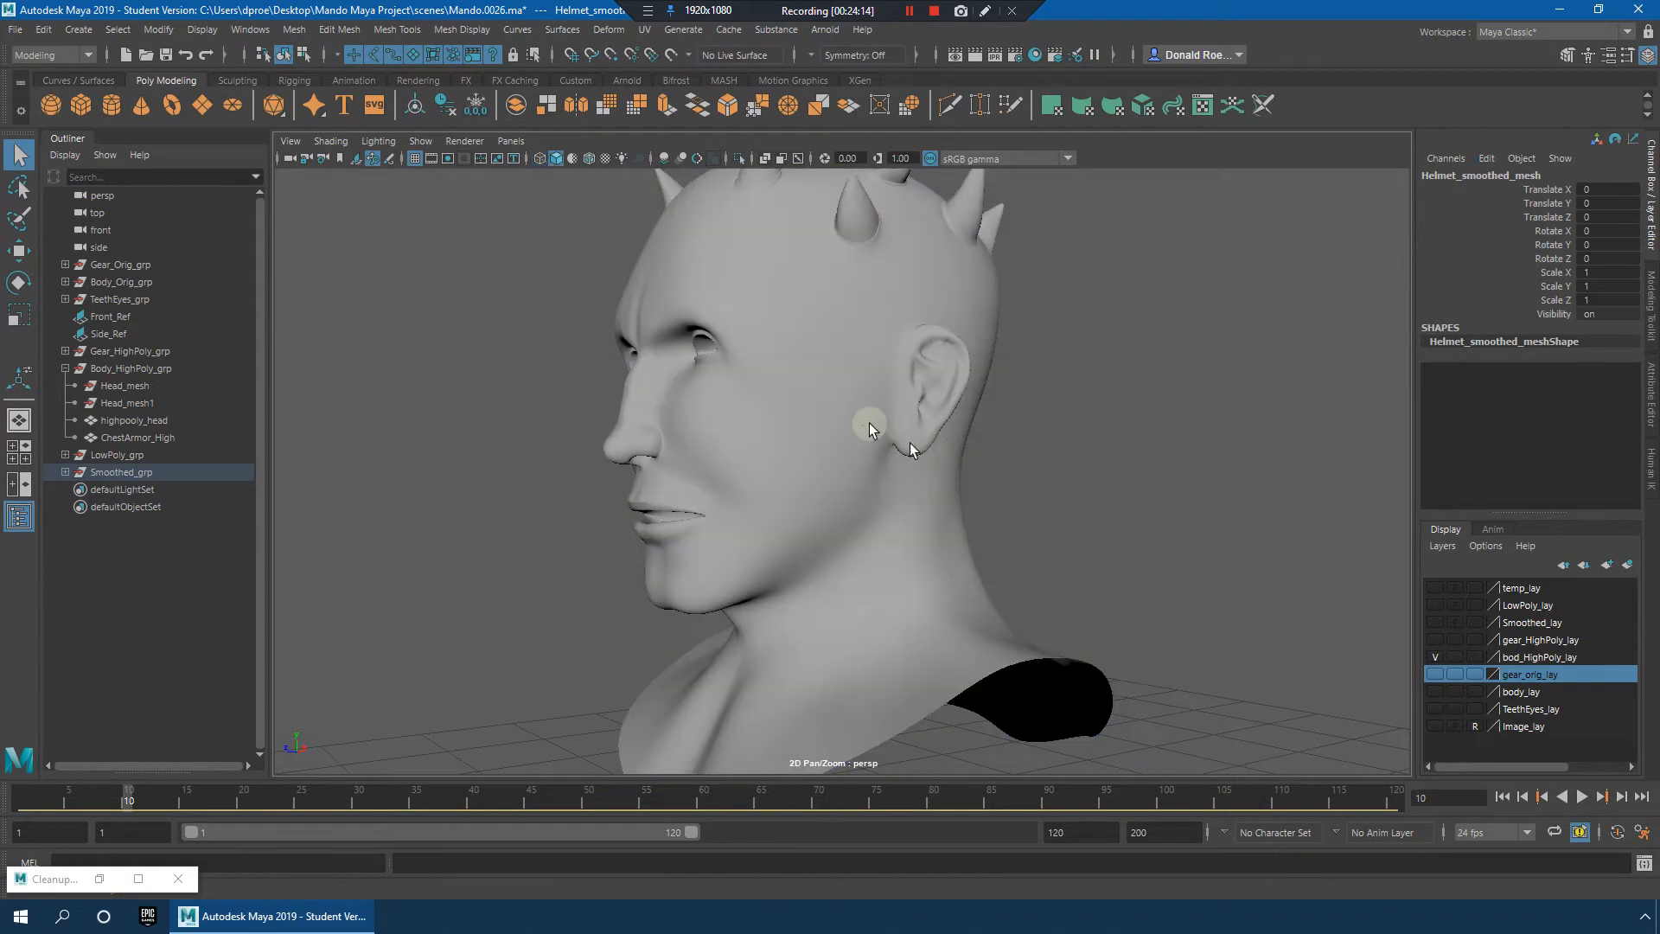
alt+drag(871, 429, 1063, 467)
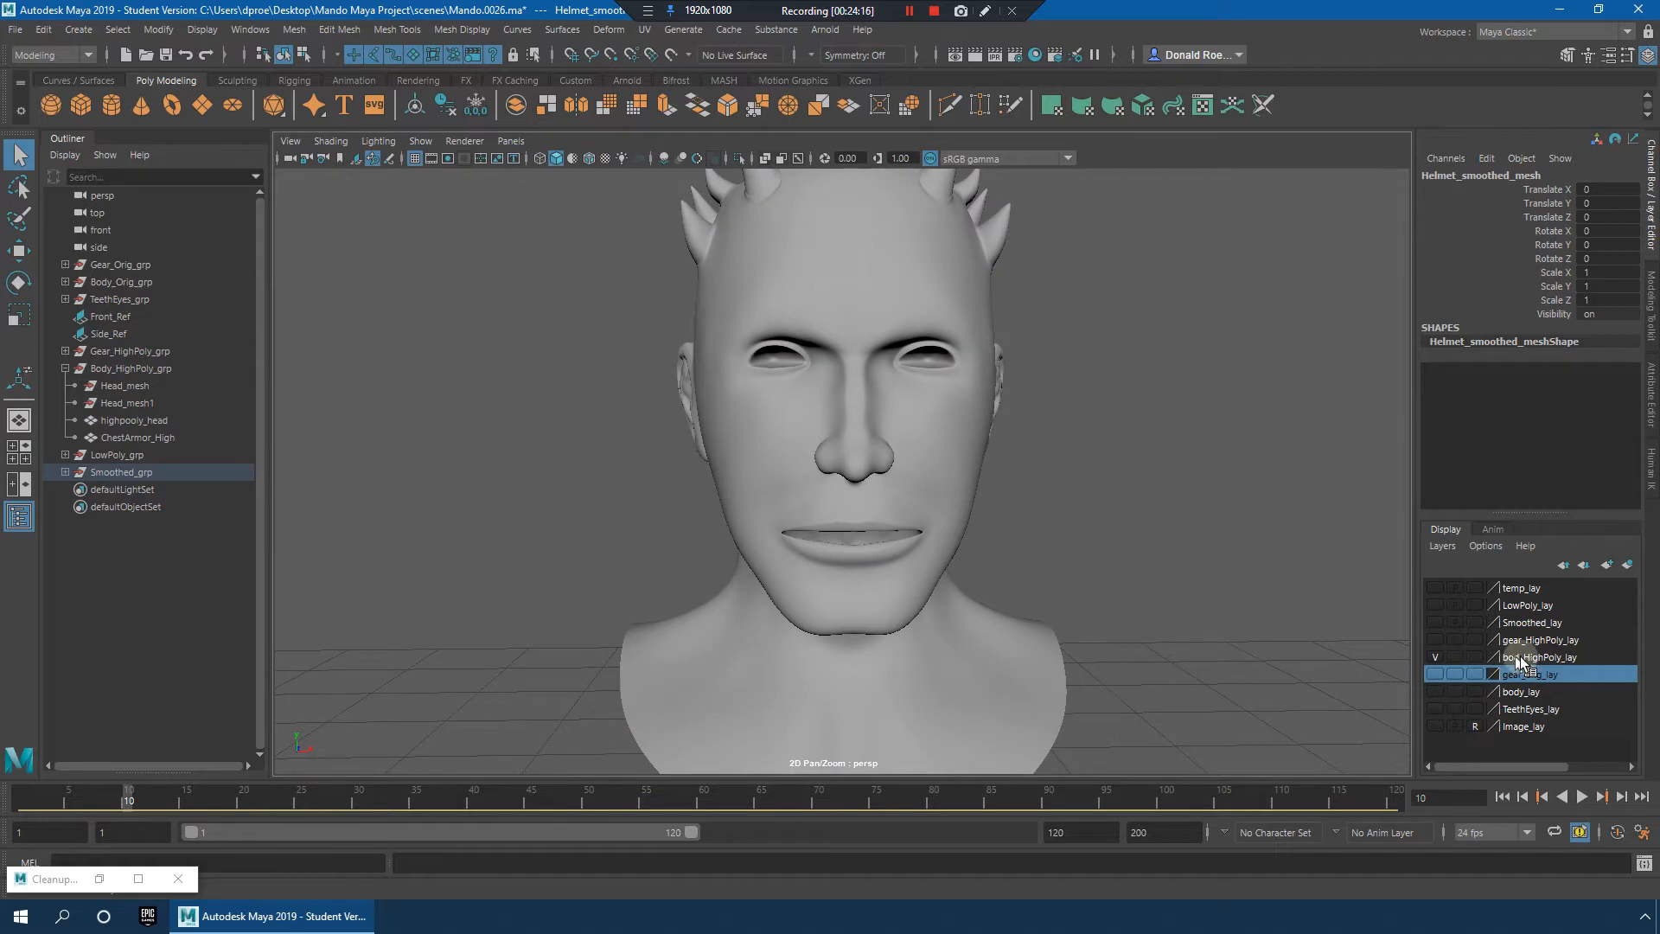
Step: Hide bod_HighPoly_lay, show Smoothed_lay and check whether the smoothed head appears among the Smoothed_grp meshes
click(864, 614)
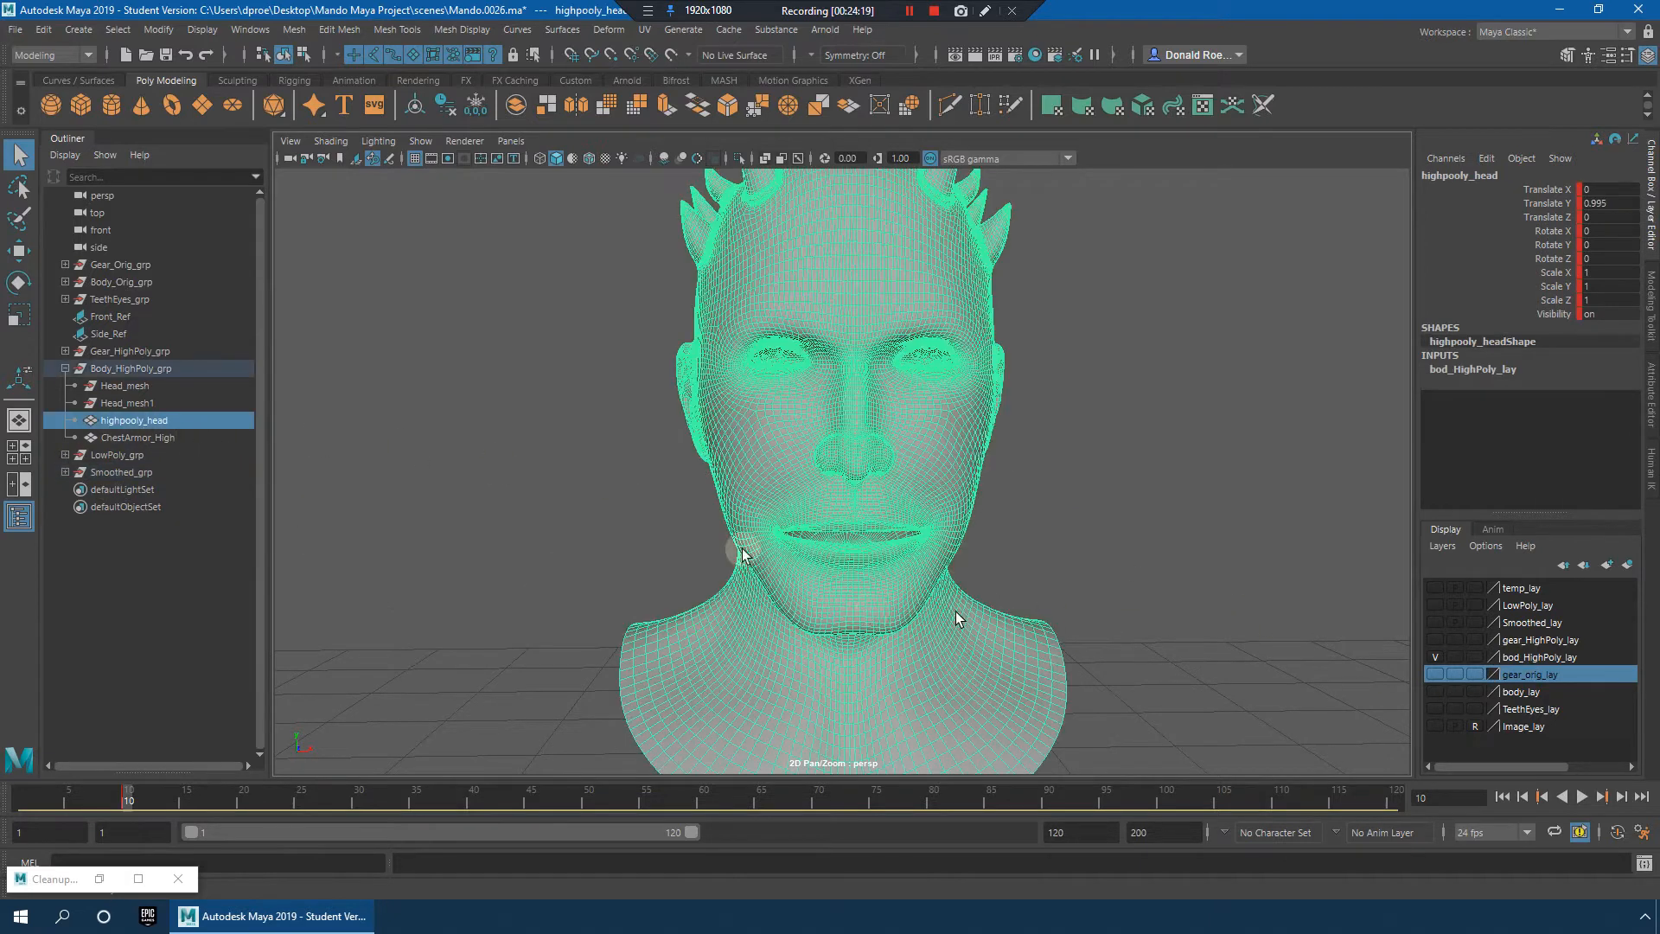
click(64, 368)
click(1434, 657)
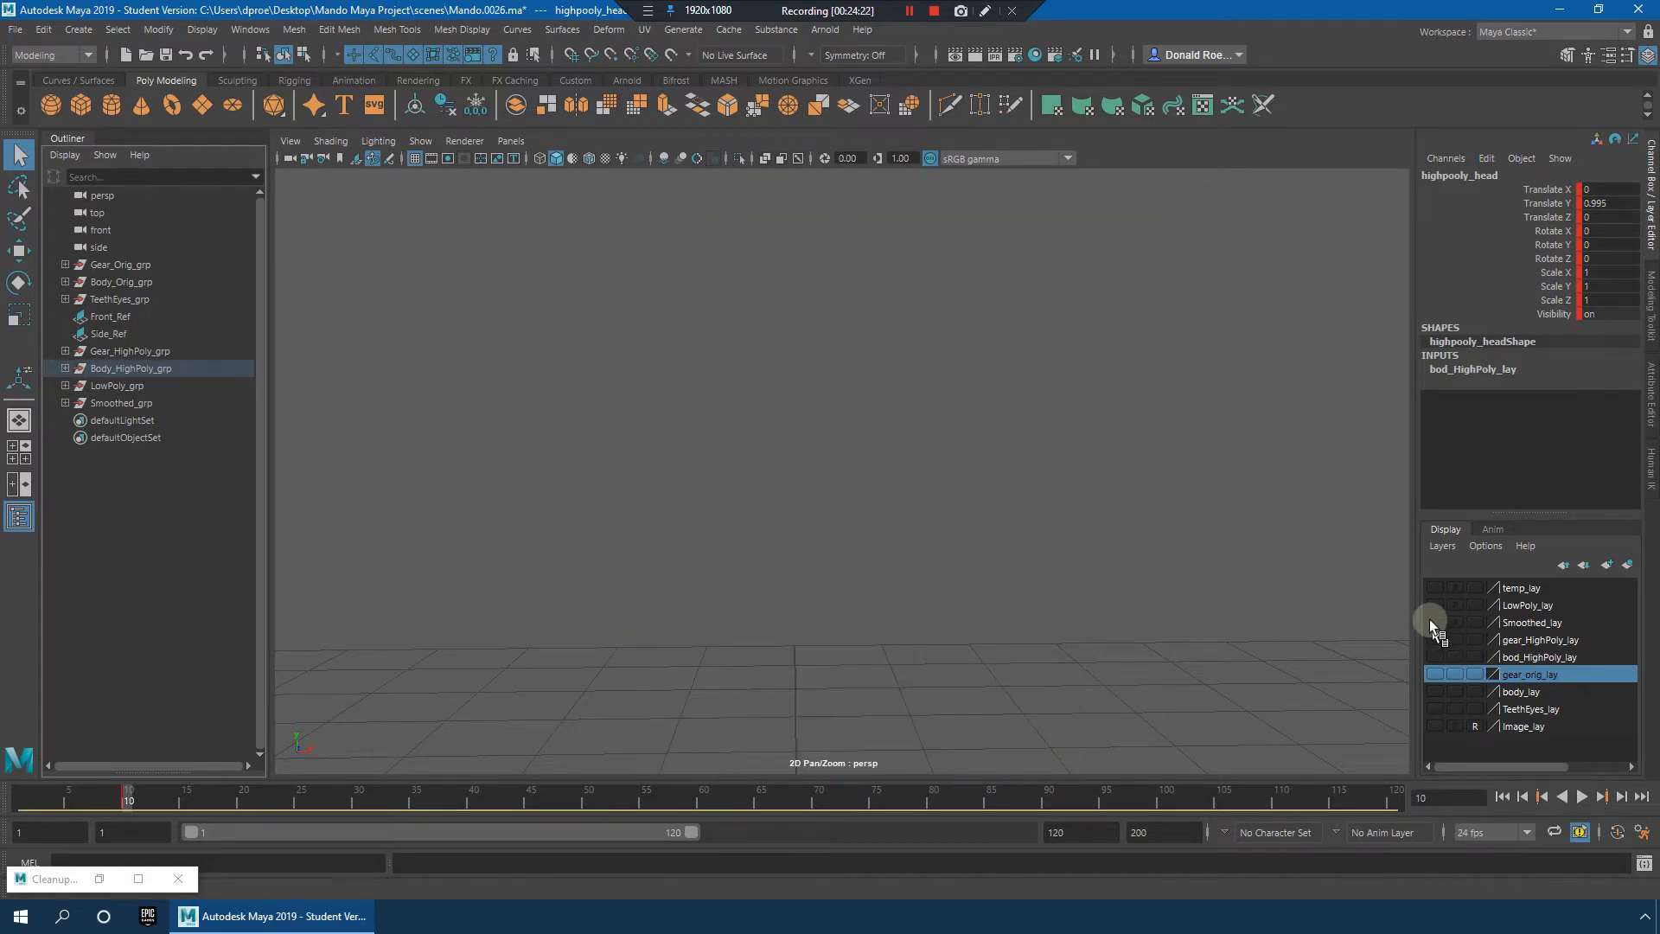
click(65, 403)
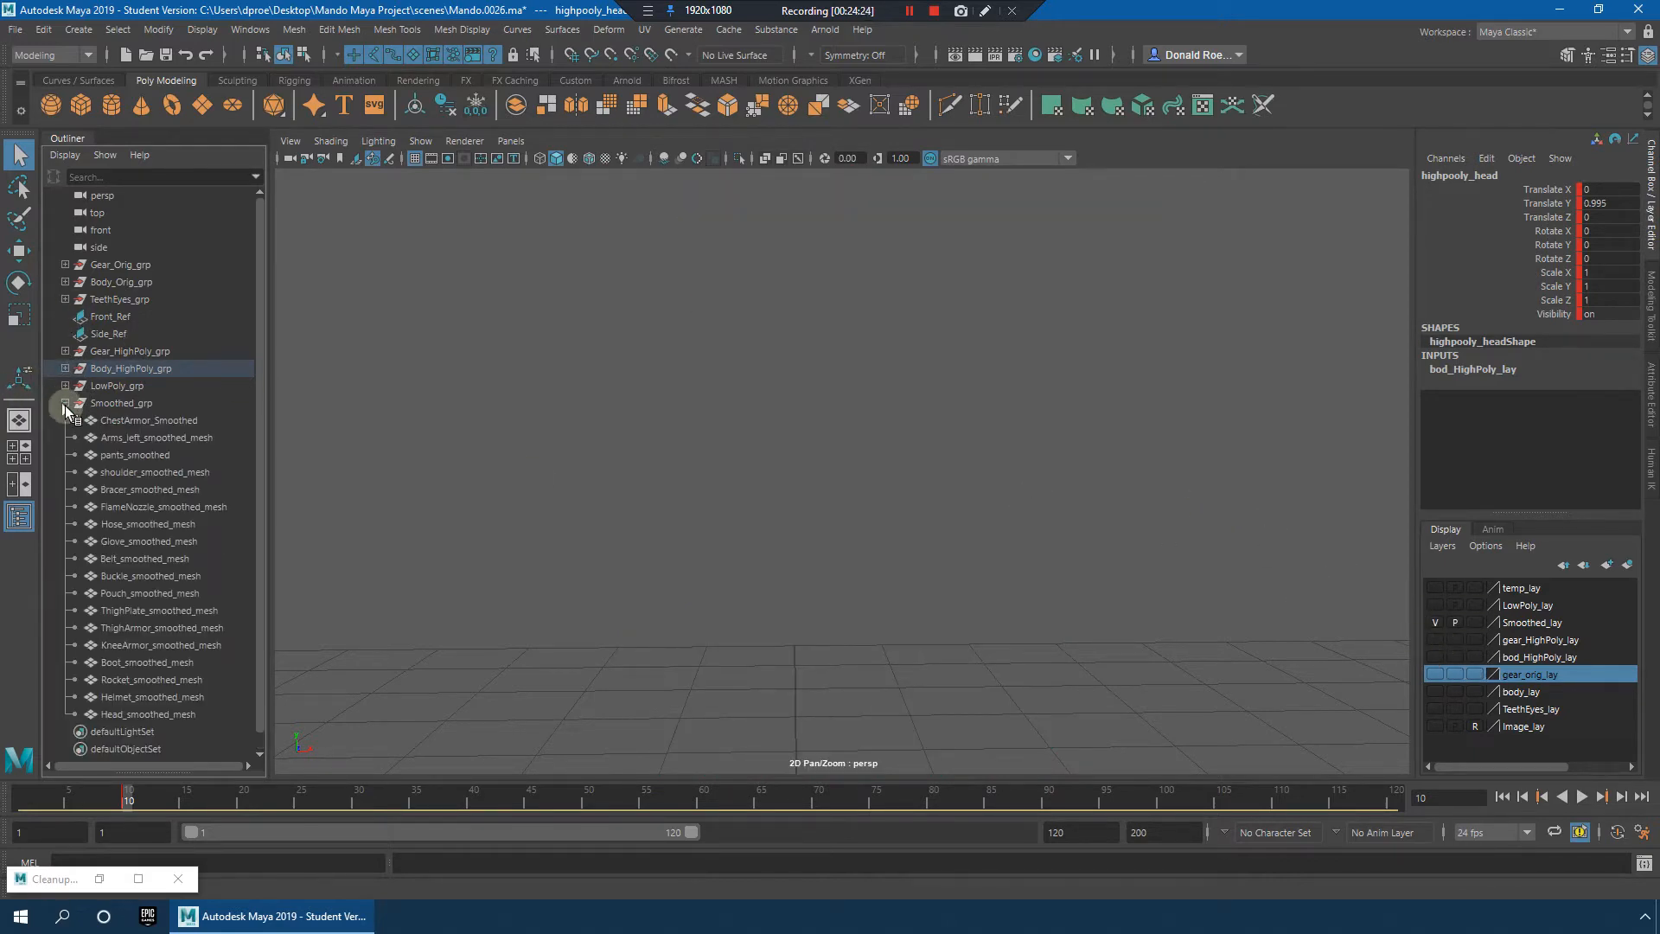
scroll(575, 398, down, 3)
alt+right_drag(575, 398, 527, 393)
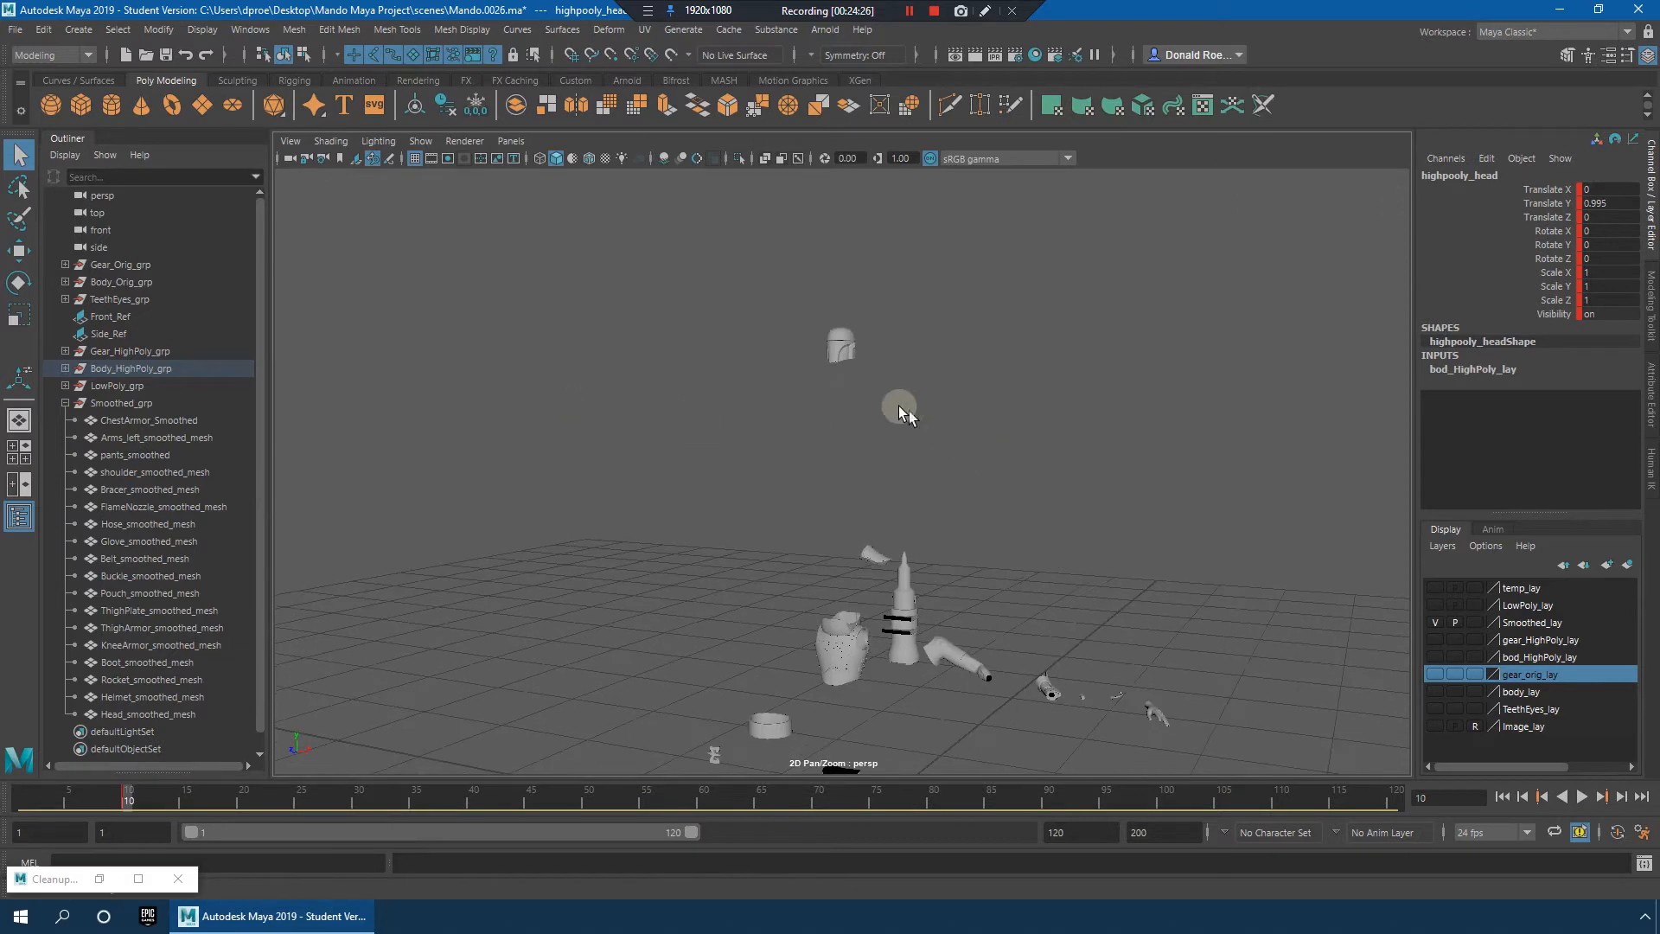
alt+right_drag(901, 410, 1197, 486)
click(65, 403)
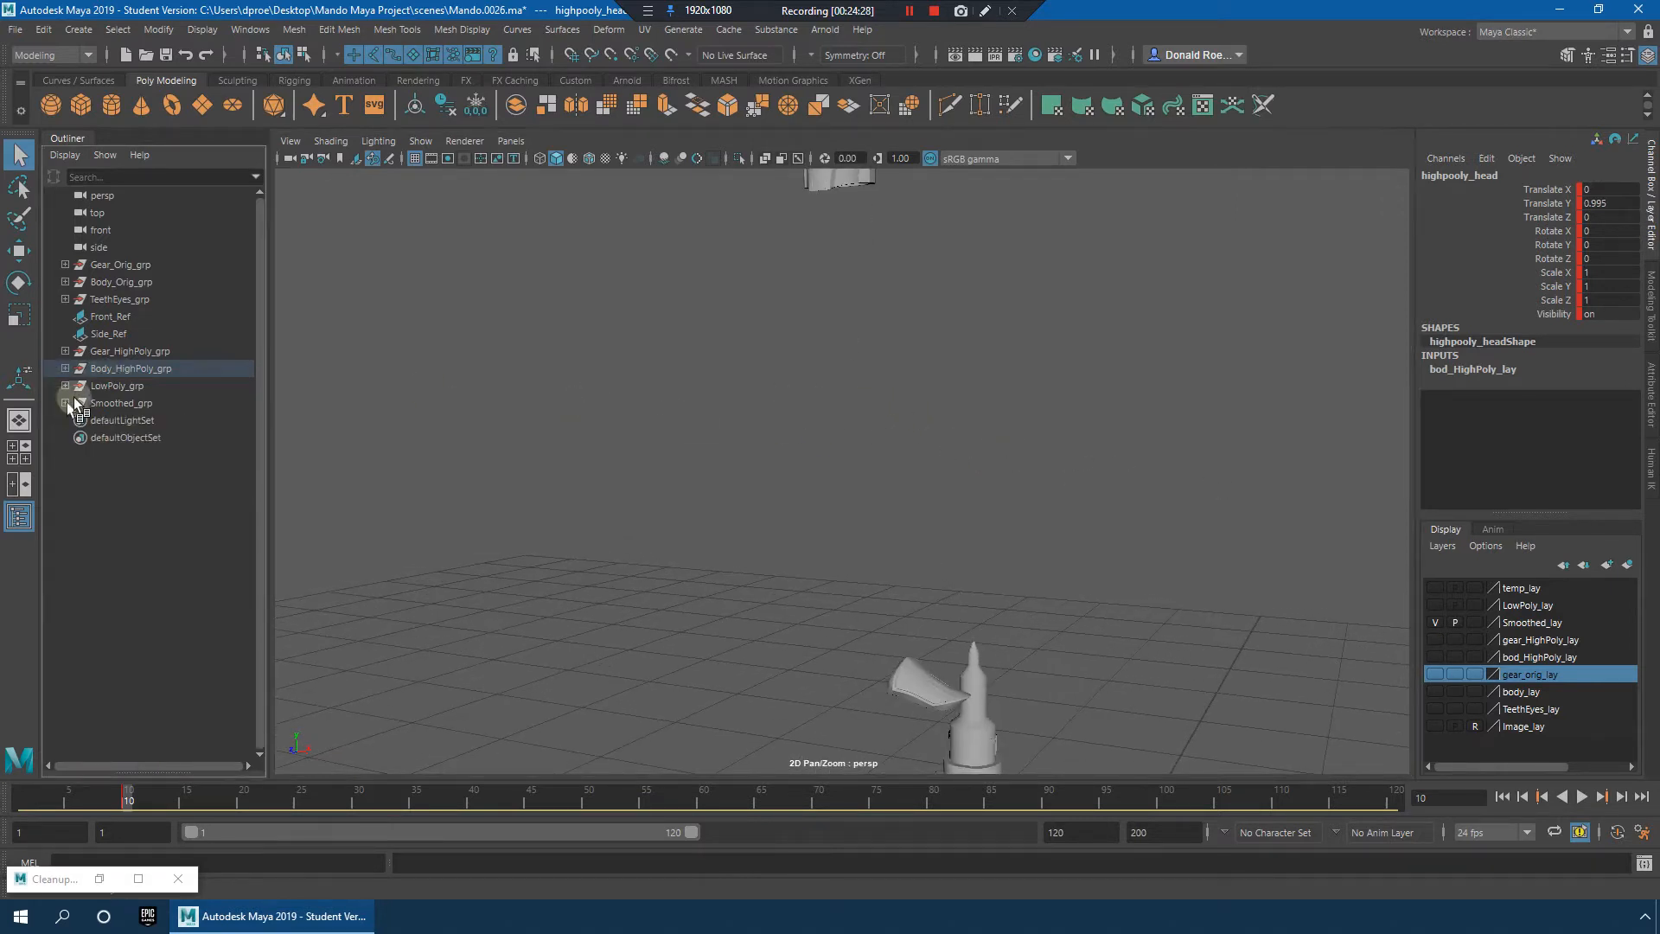
Step: Show bod_HighPoly_lay again and move highpooly_head out of Body_HighPoly_grp to the top level of the scene
click(65, 368)
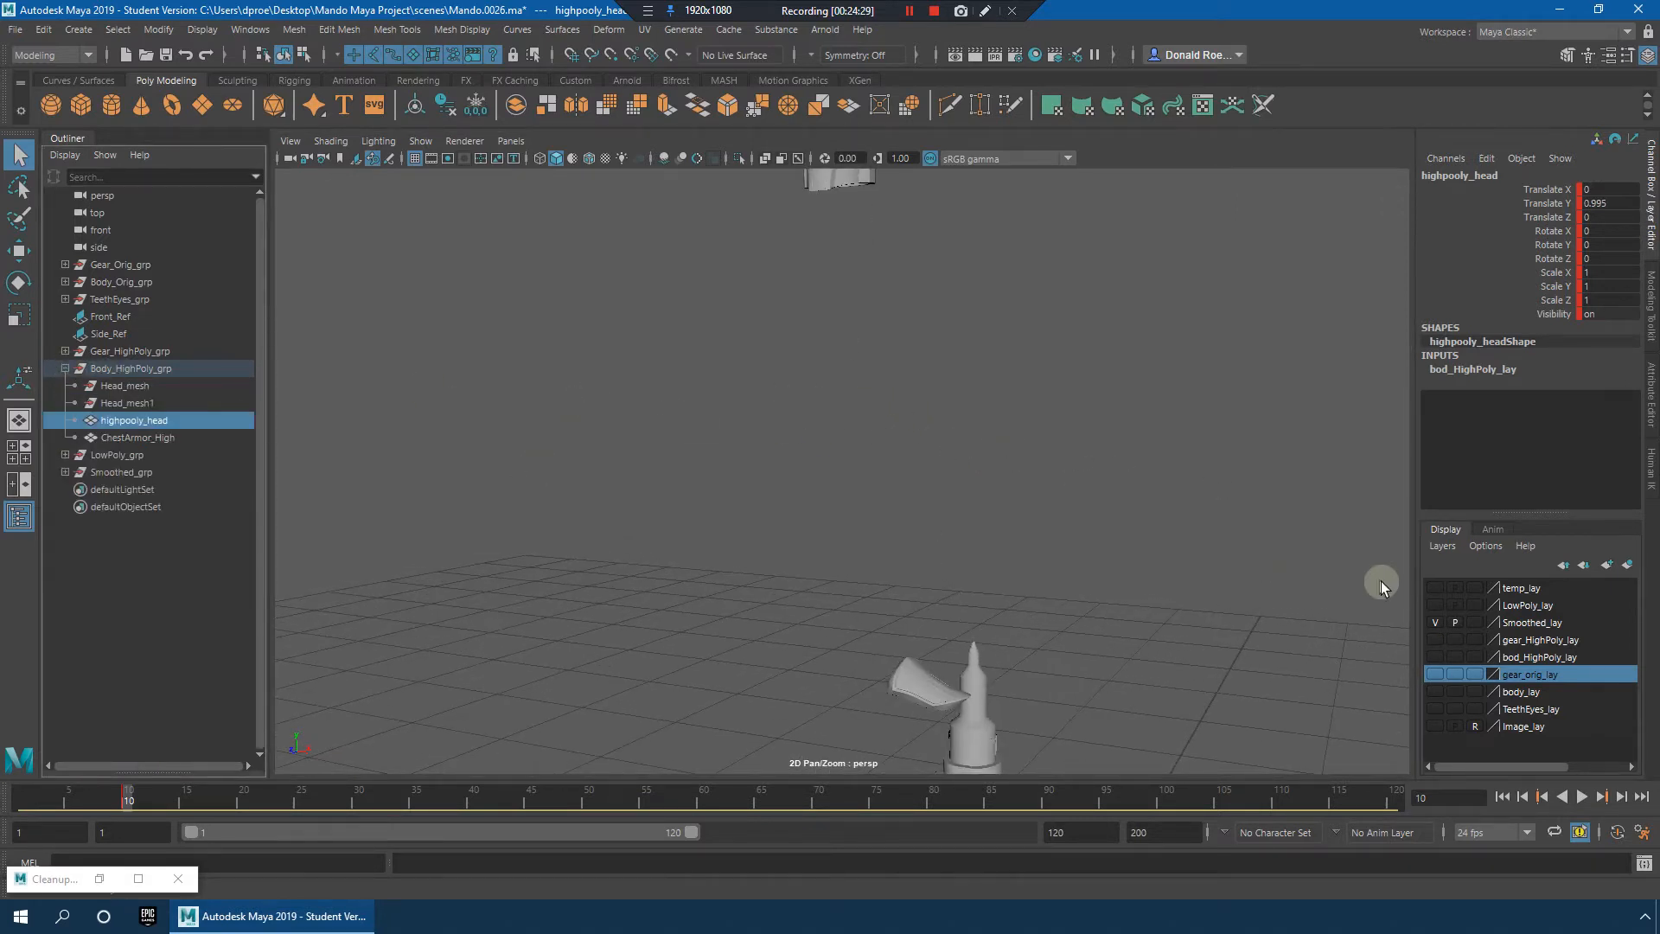
click(1435, 657)
click(885, 476)
scroll(804, 458, up, 3)
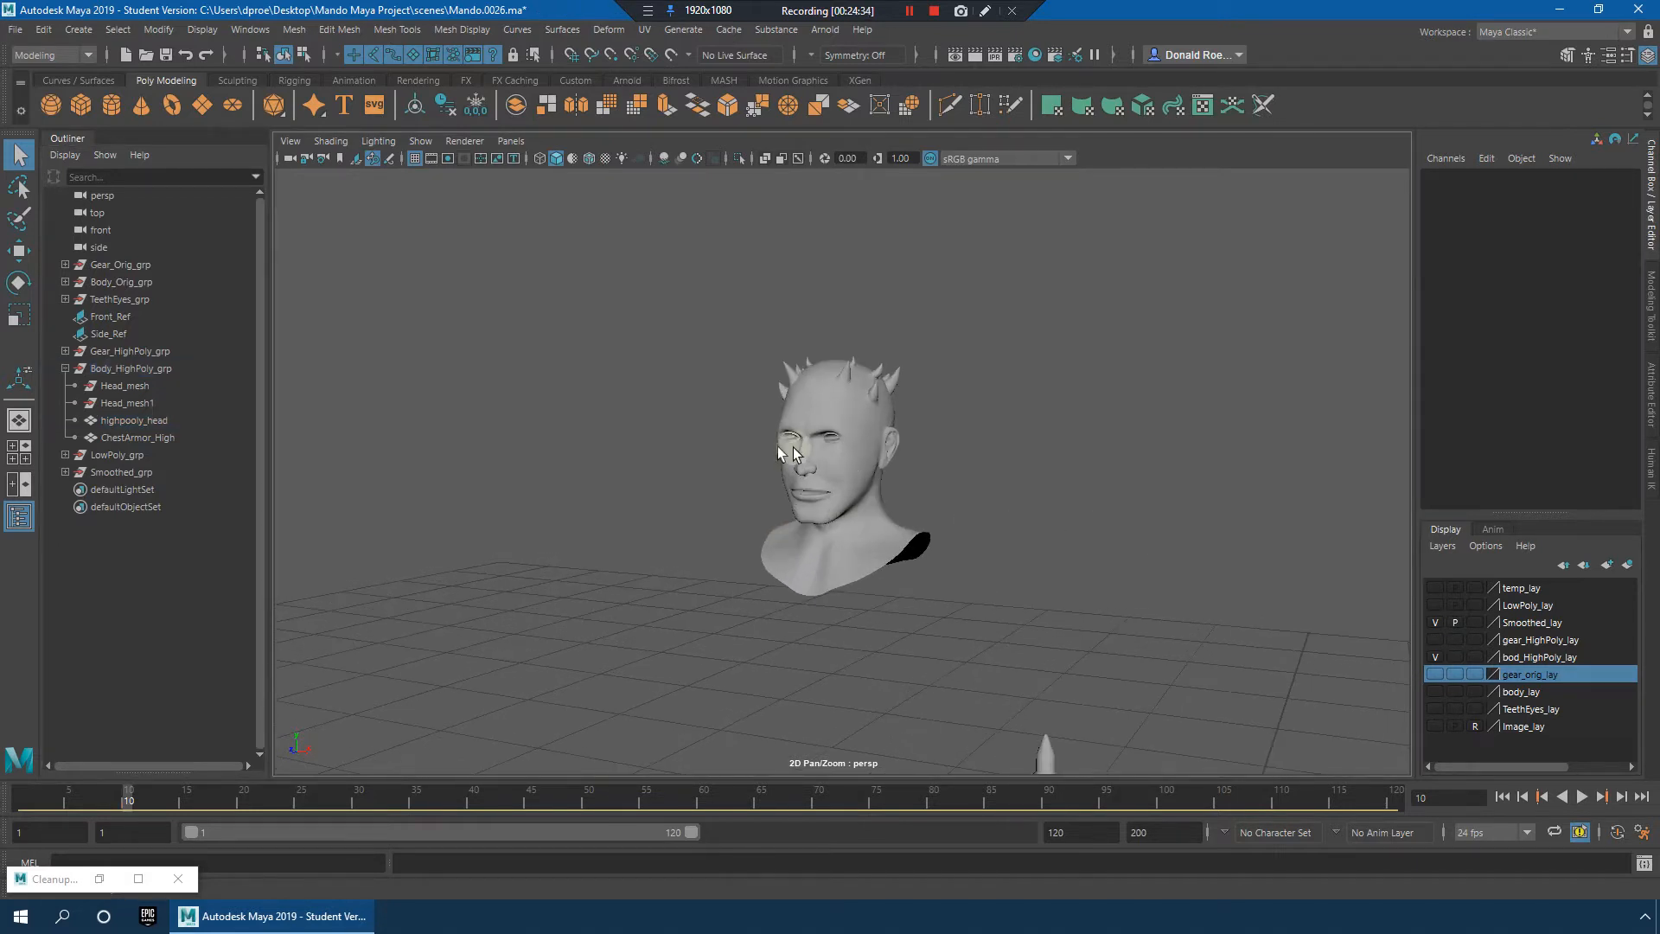
click(791, 453)
key(f)
click(147, 437)
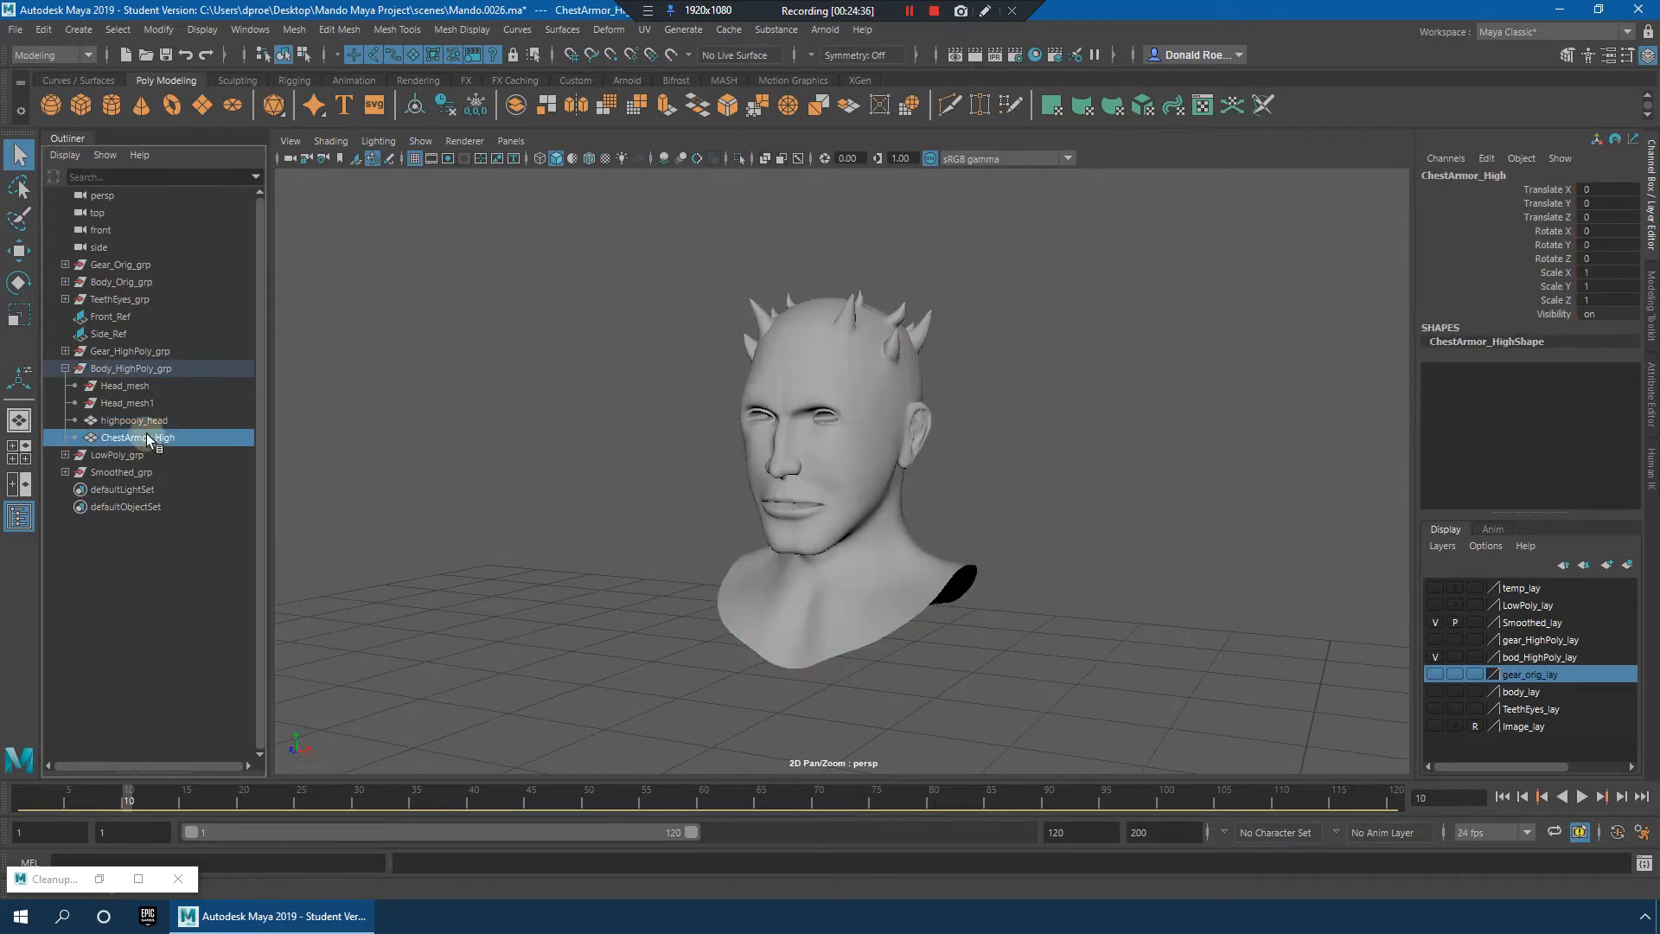
click(147, 423)
middle_drag(147, 423, 194, 598)
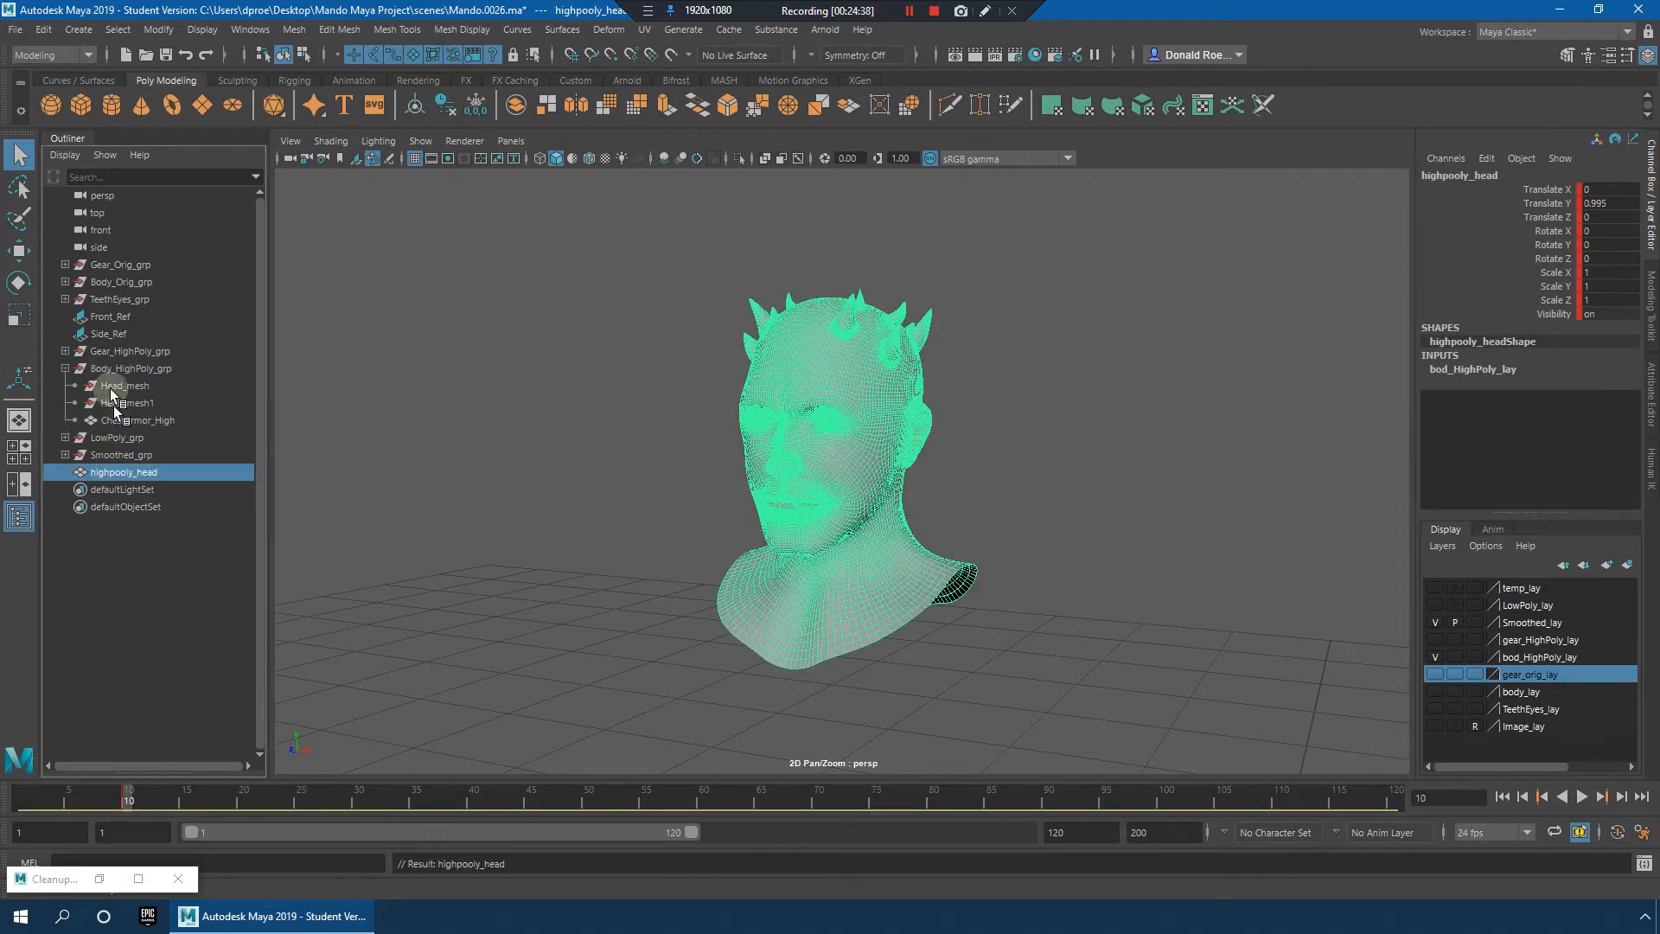
Step: Toggle bod_HighPoly_lay to check its contents and remove highpooly_head from that layer
click(122, 368)
click(1433, 657)
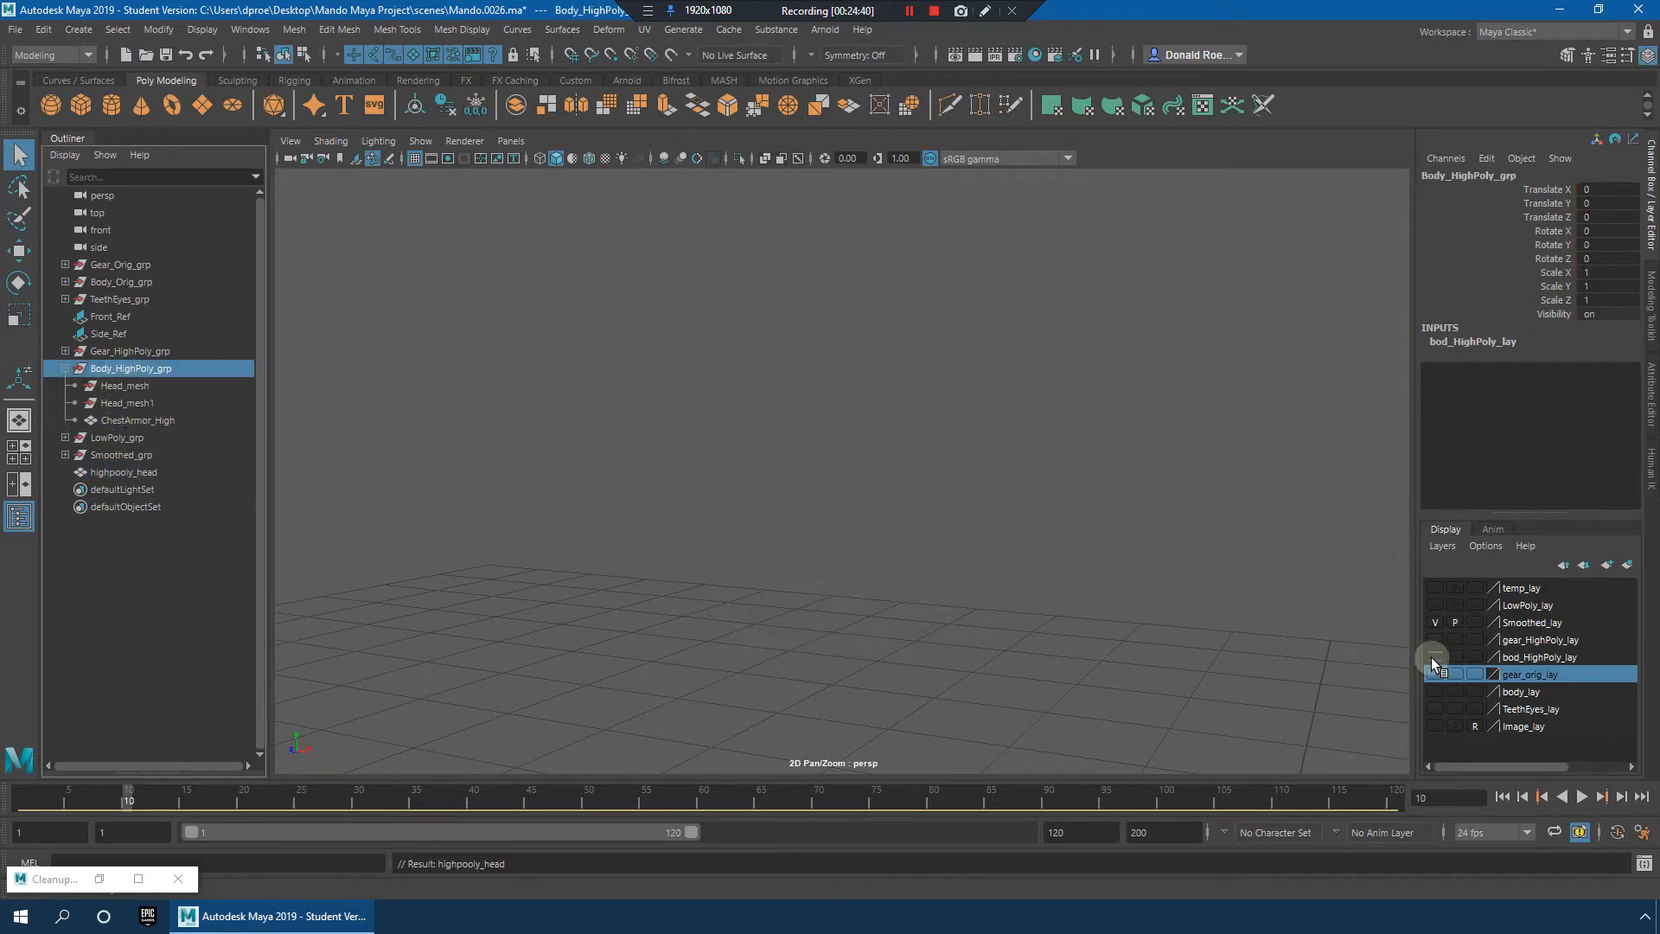
click(1433, 657)
click(123, 472)
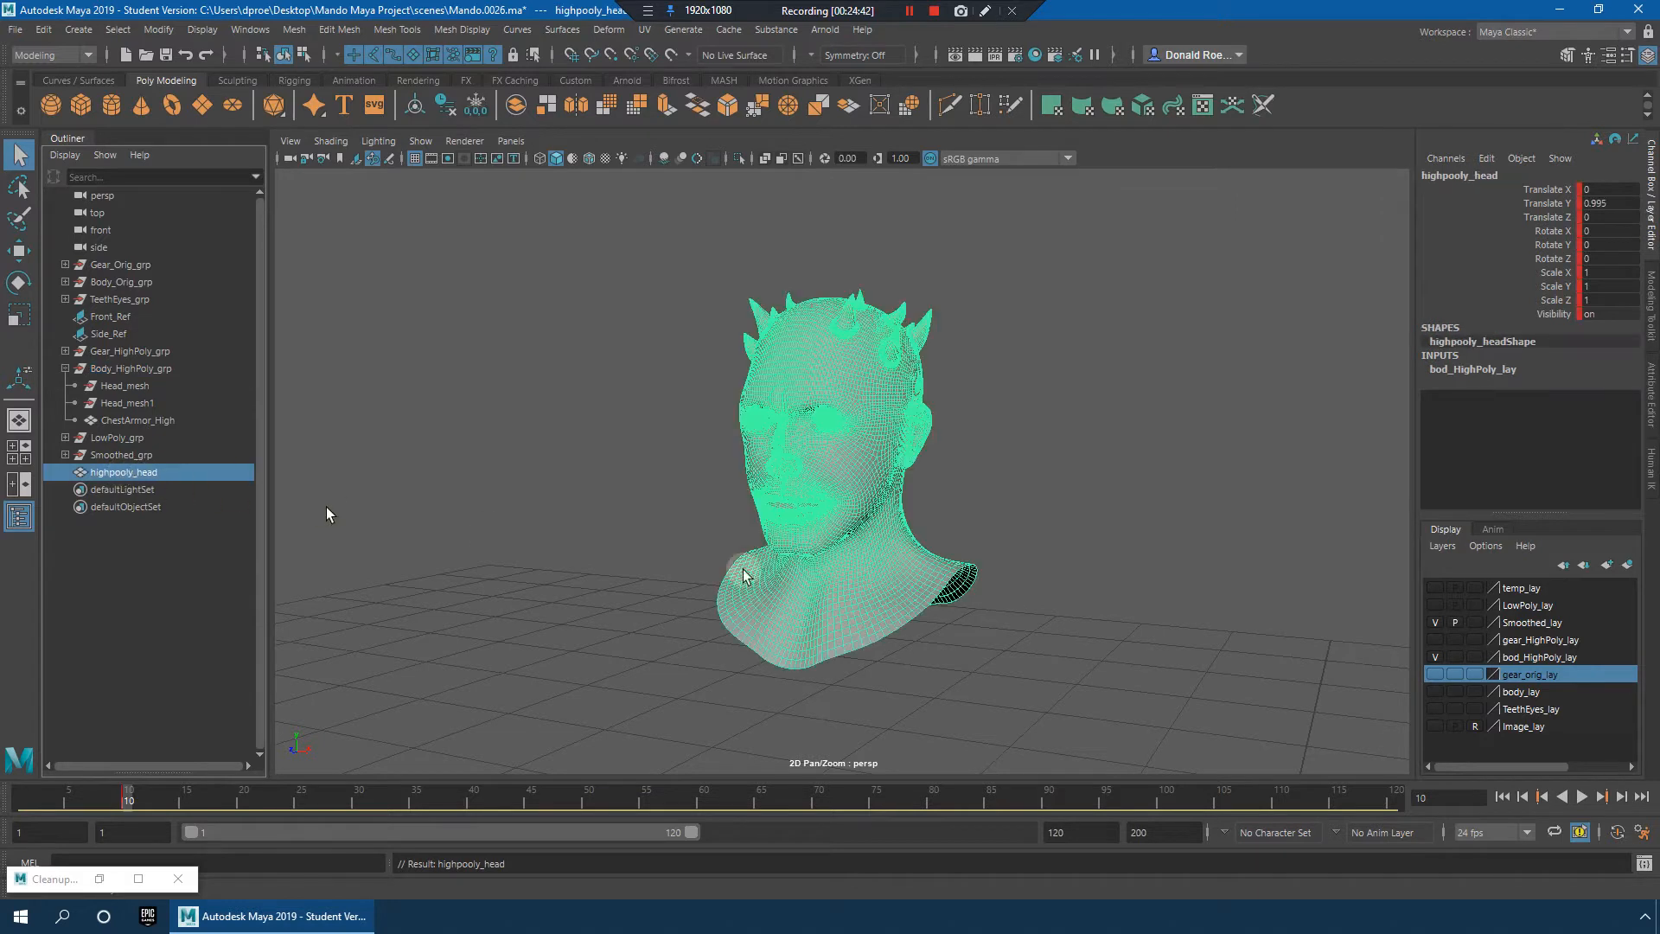
right_click(1529, 659)
click(1538, 716)
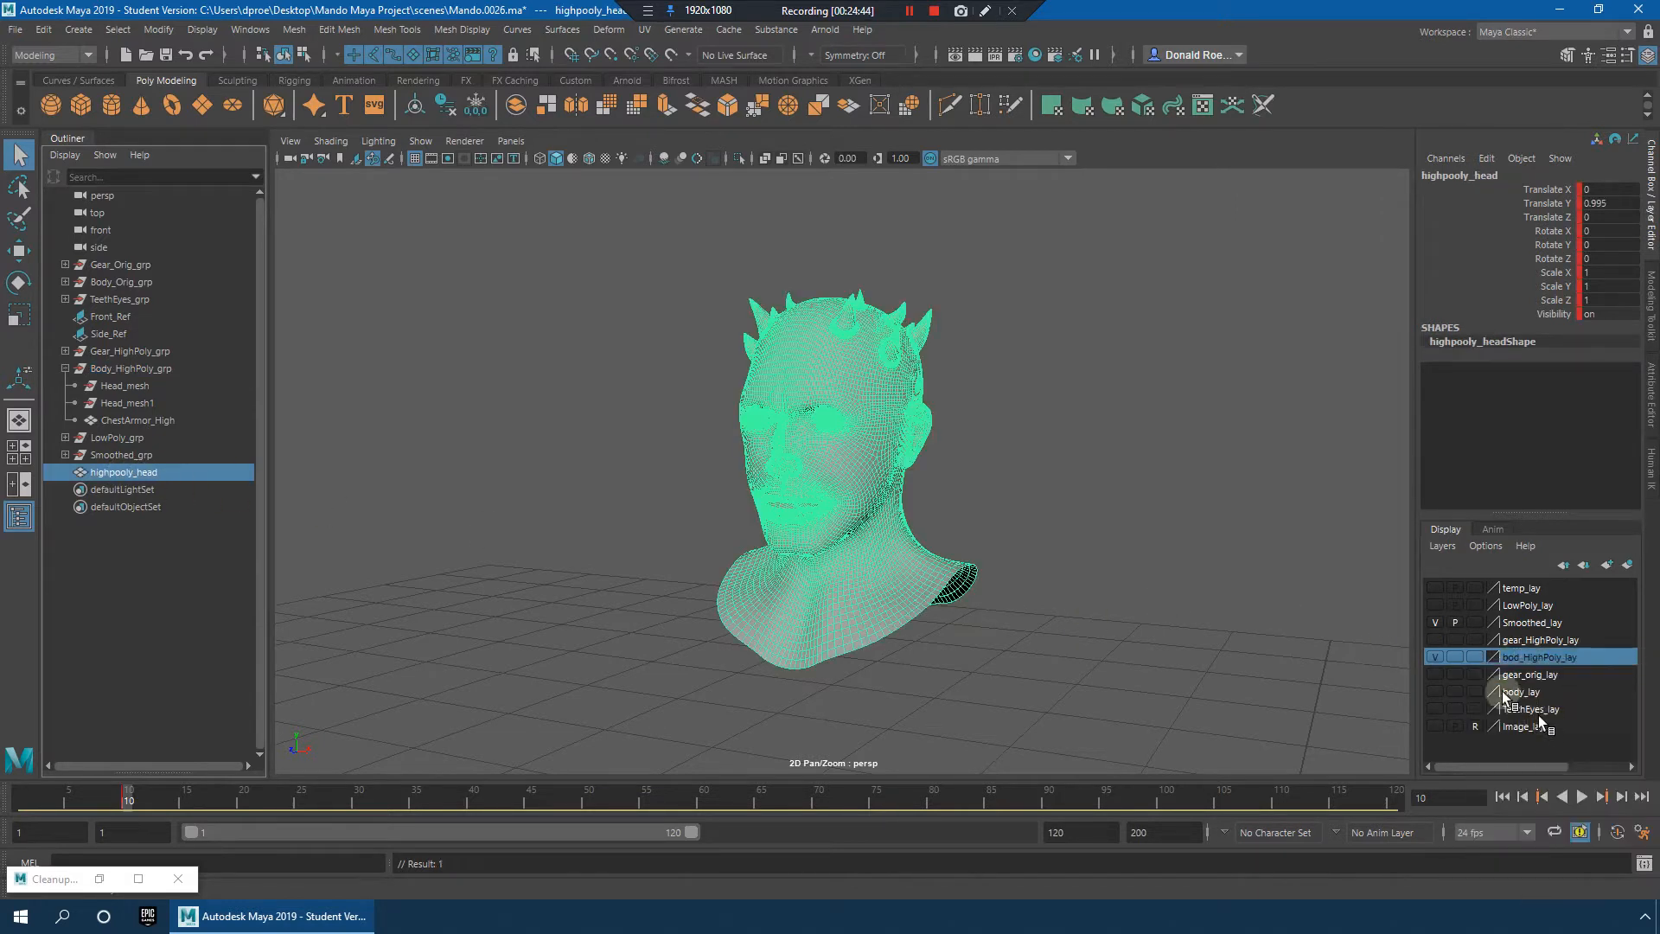
Step: Add highpooly_head to Smoothed_lay and move it into Smoothed_grp
right_click(1528, 624)
click(1538, 664)
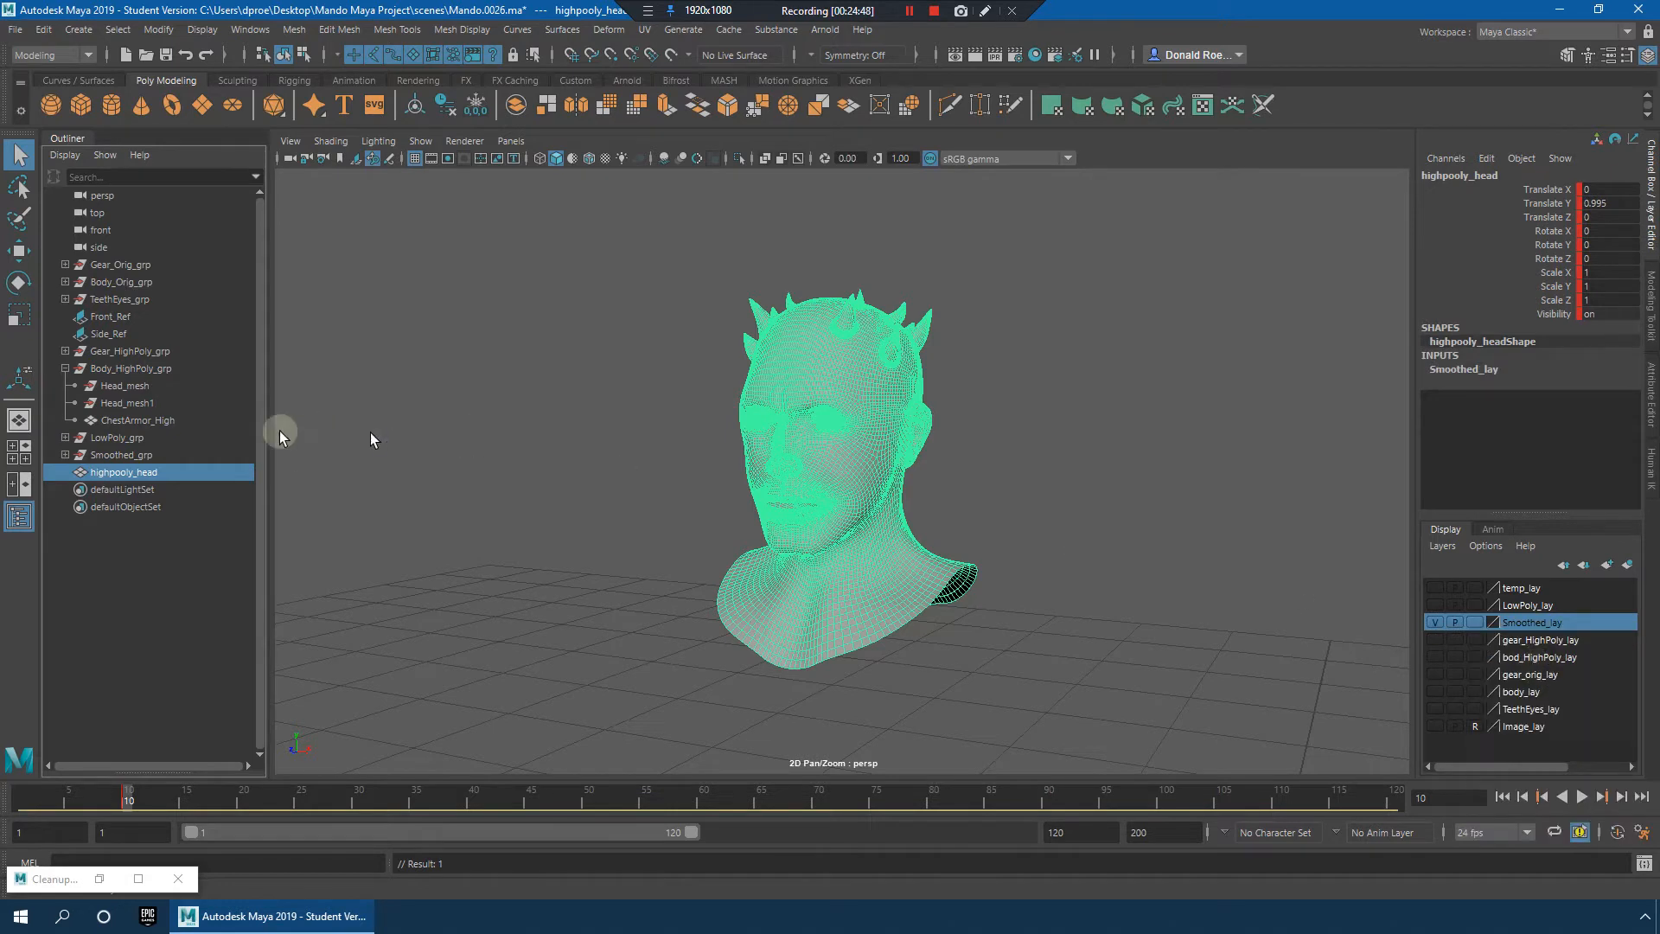
middle_drag(121, 474, 126, 453)
click(65, 455)
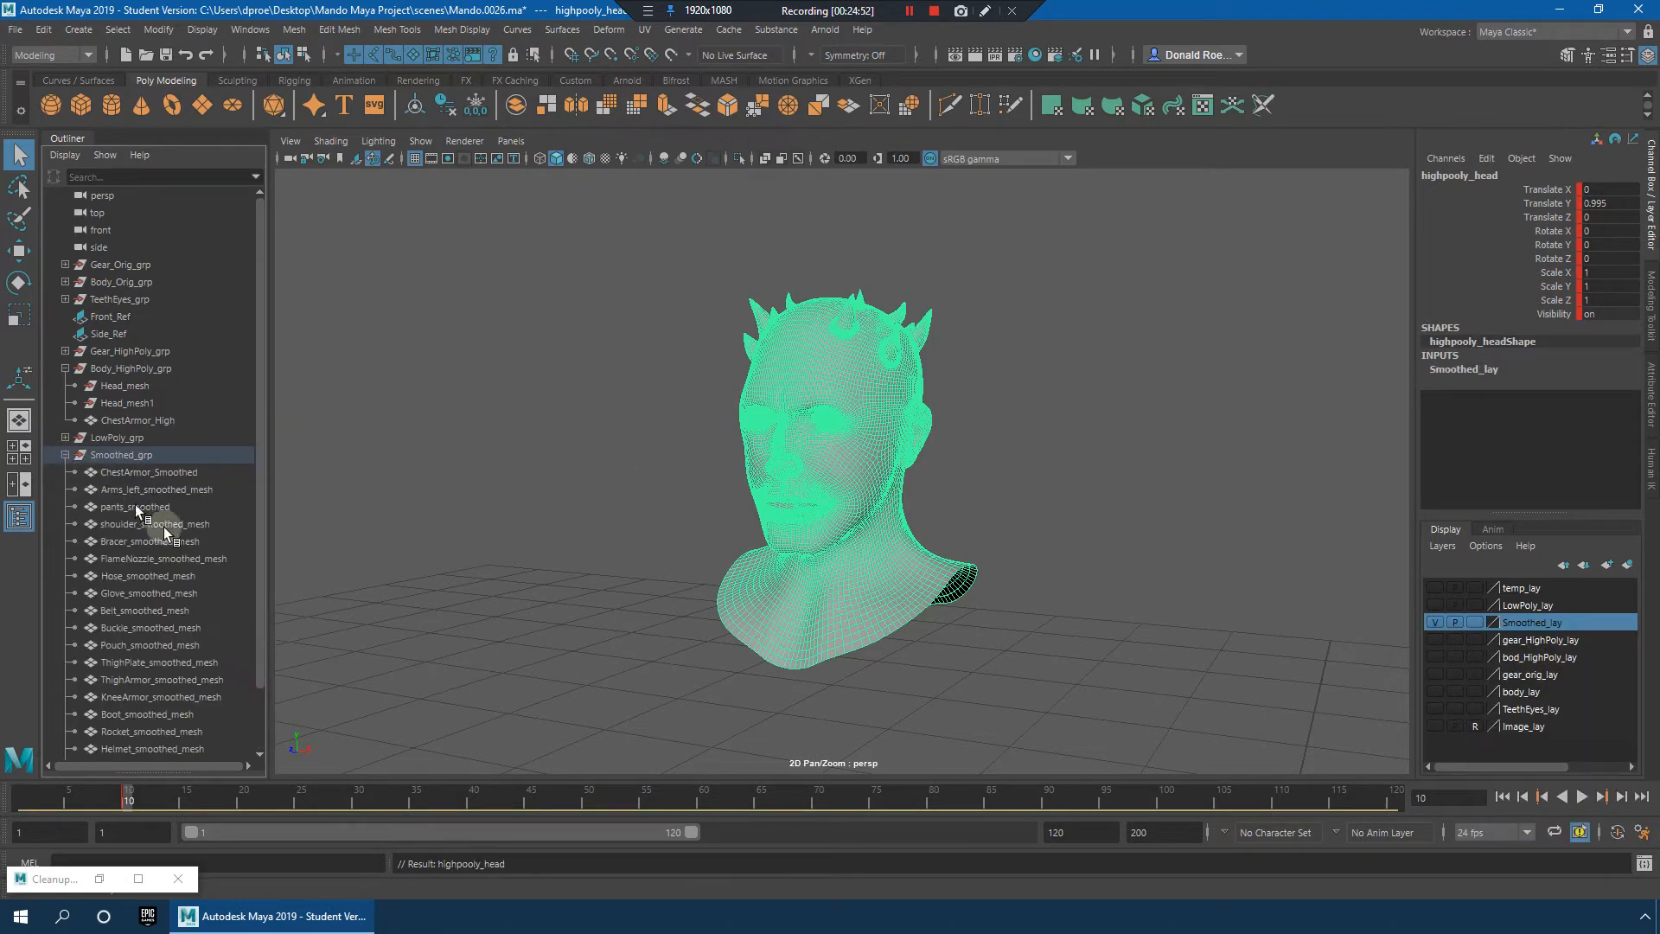
Step: Select Head_smoothed_mesh in Smoothed_grp and show bod_HighPoly_lay to check which display layer the mesh belongs to
scroll(135, 651, down, 2)
click(169, 696)
middle_drag(204, 702, 1431, 636)
click(1441, 656)
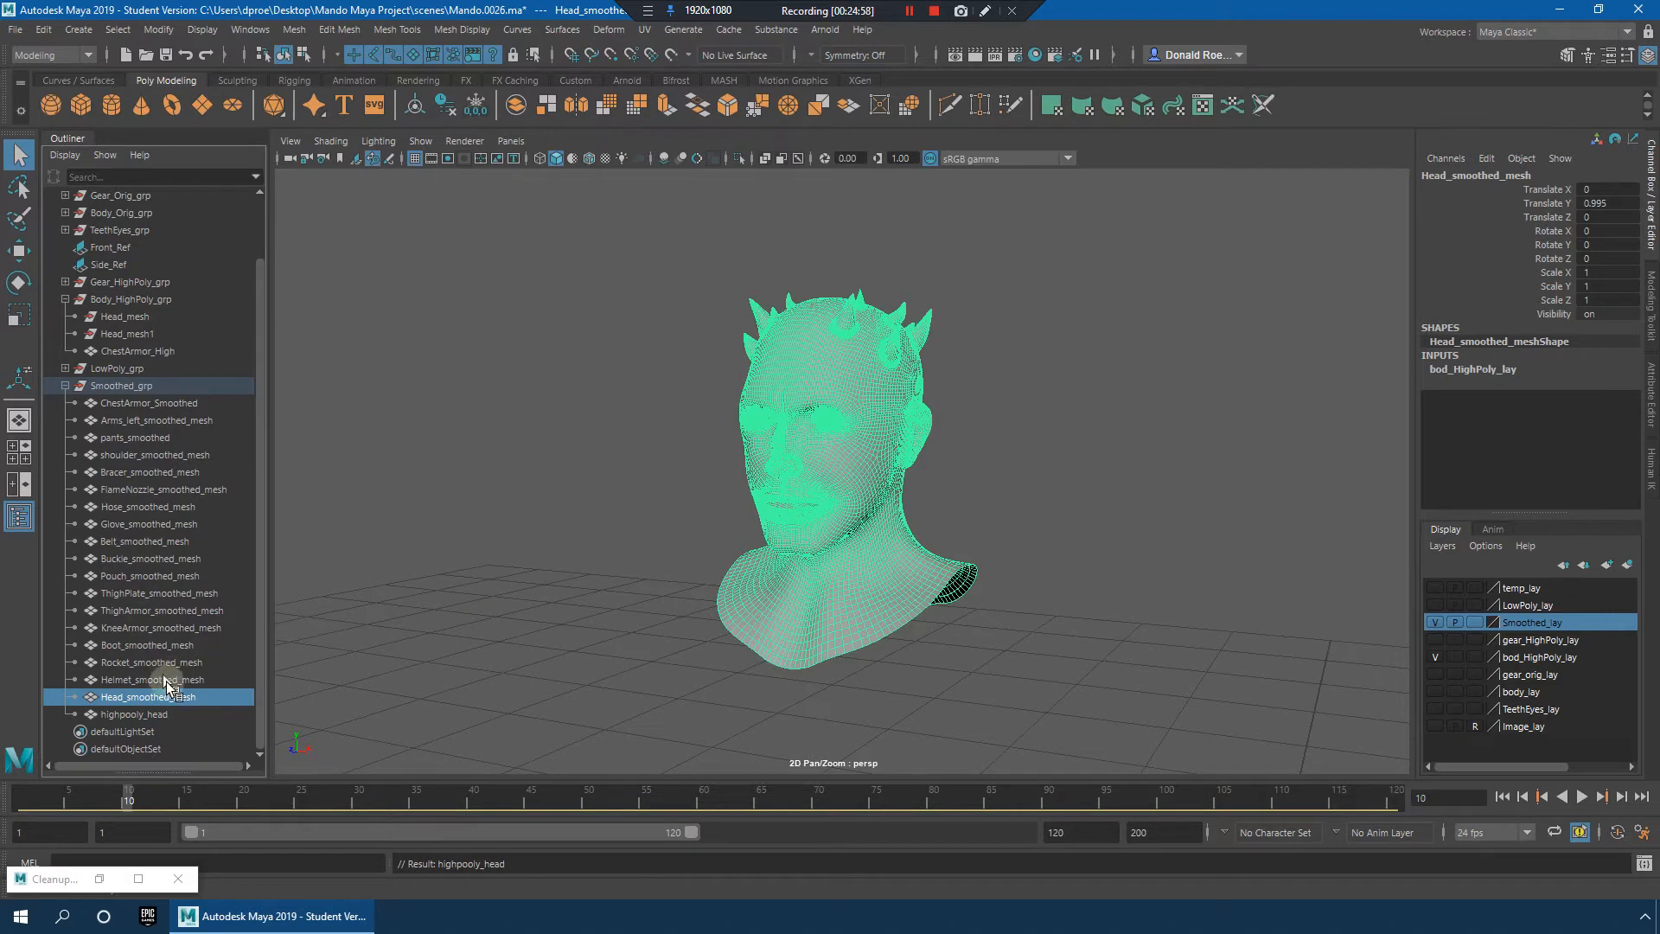
Step: Move highpooly_head from Smoothed_grp into Body_HighPoly_grp and remove it from Smoothed_lay
click(123, 716)
middle_drag(123, 716, 143, 298)
right_click(1552, 626)
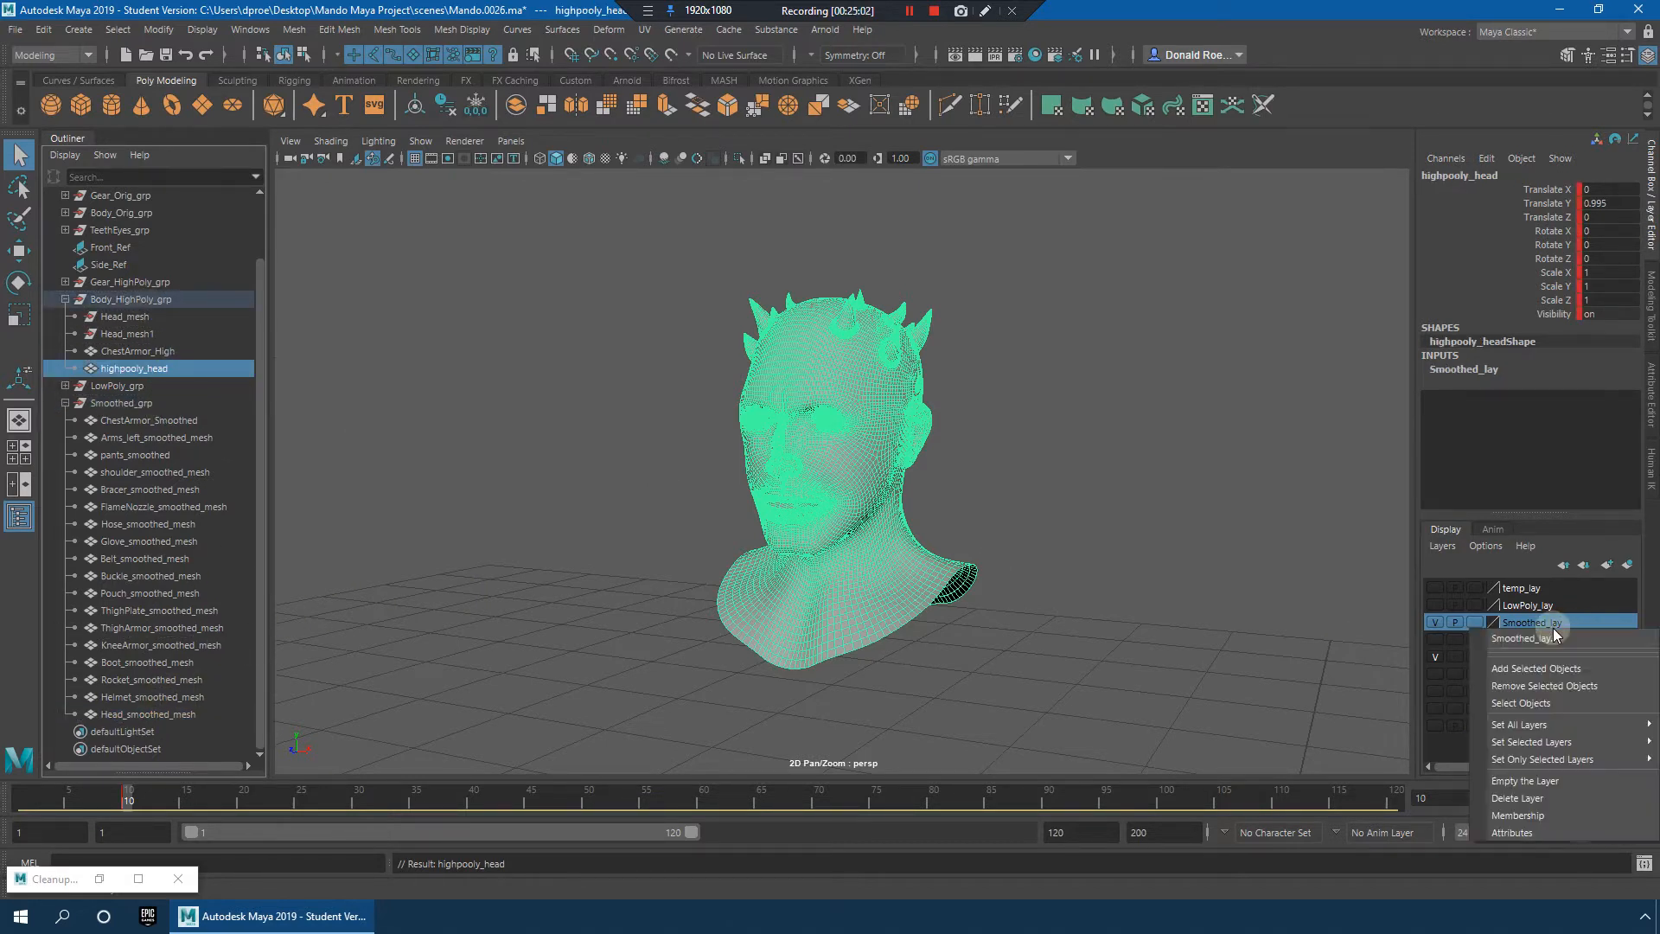
click(1555, 678)
Step: Remove Head_smoothed_mesh from the bod_HighPoly_lay display layer
click(121, 714)
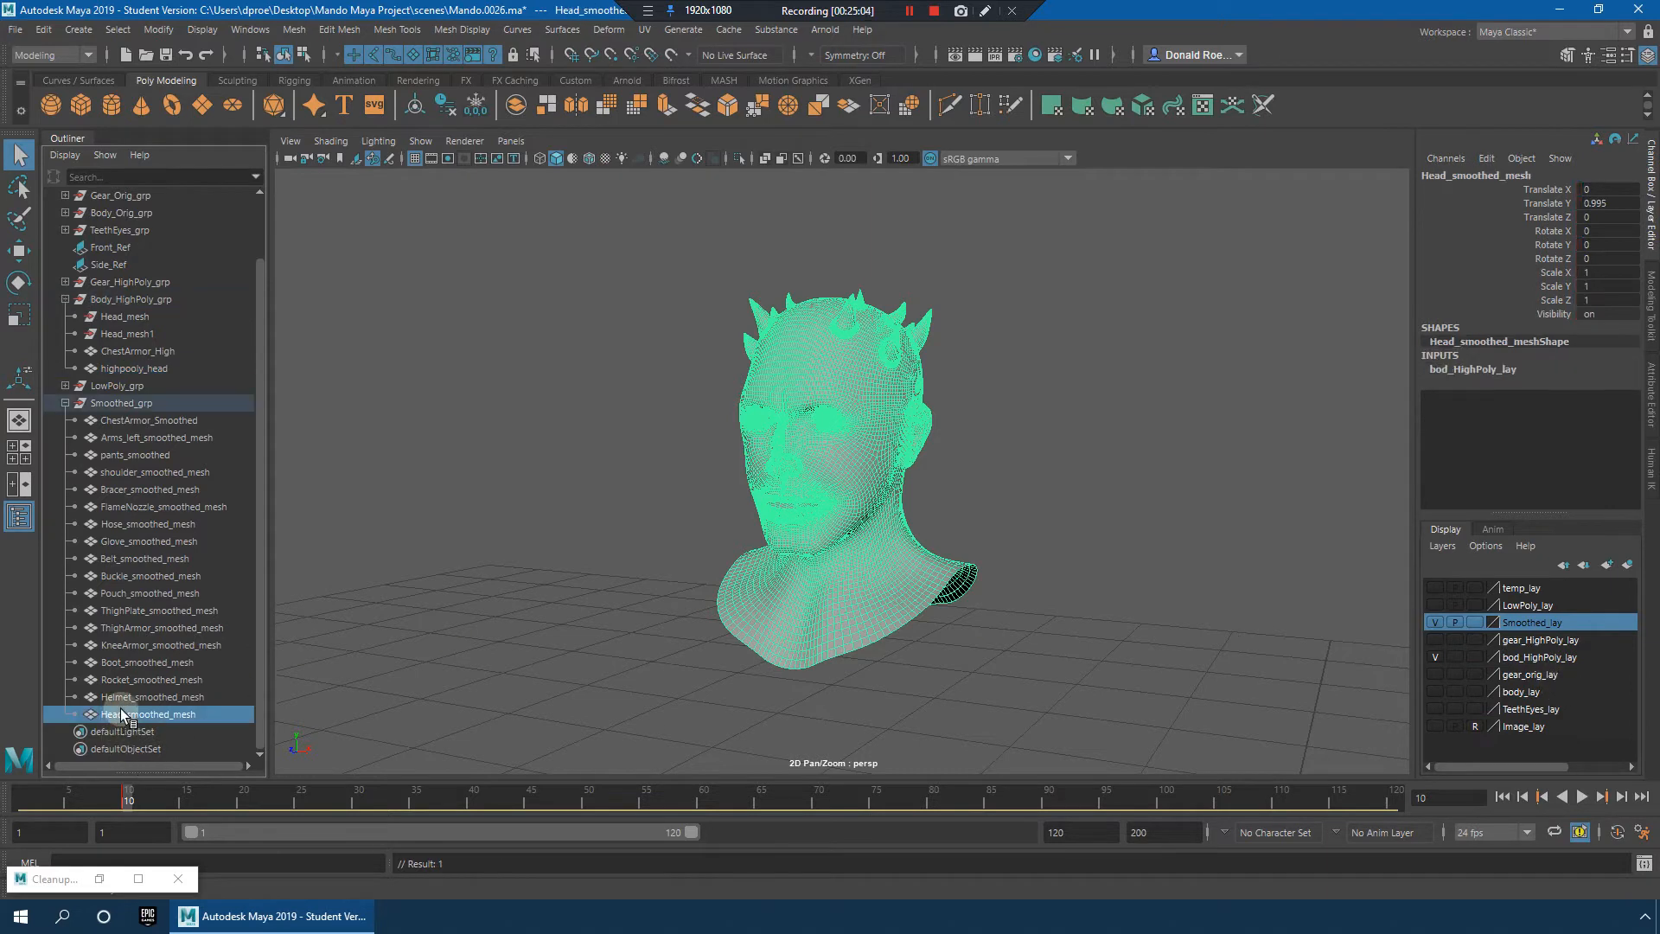
click(1525, 657)
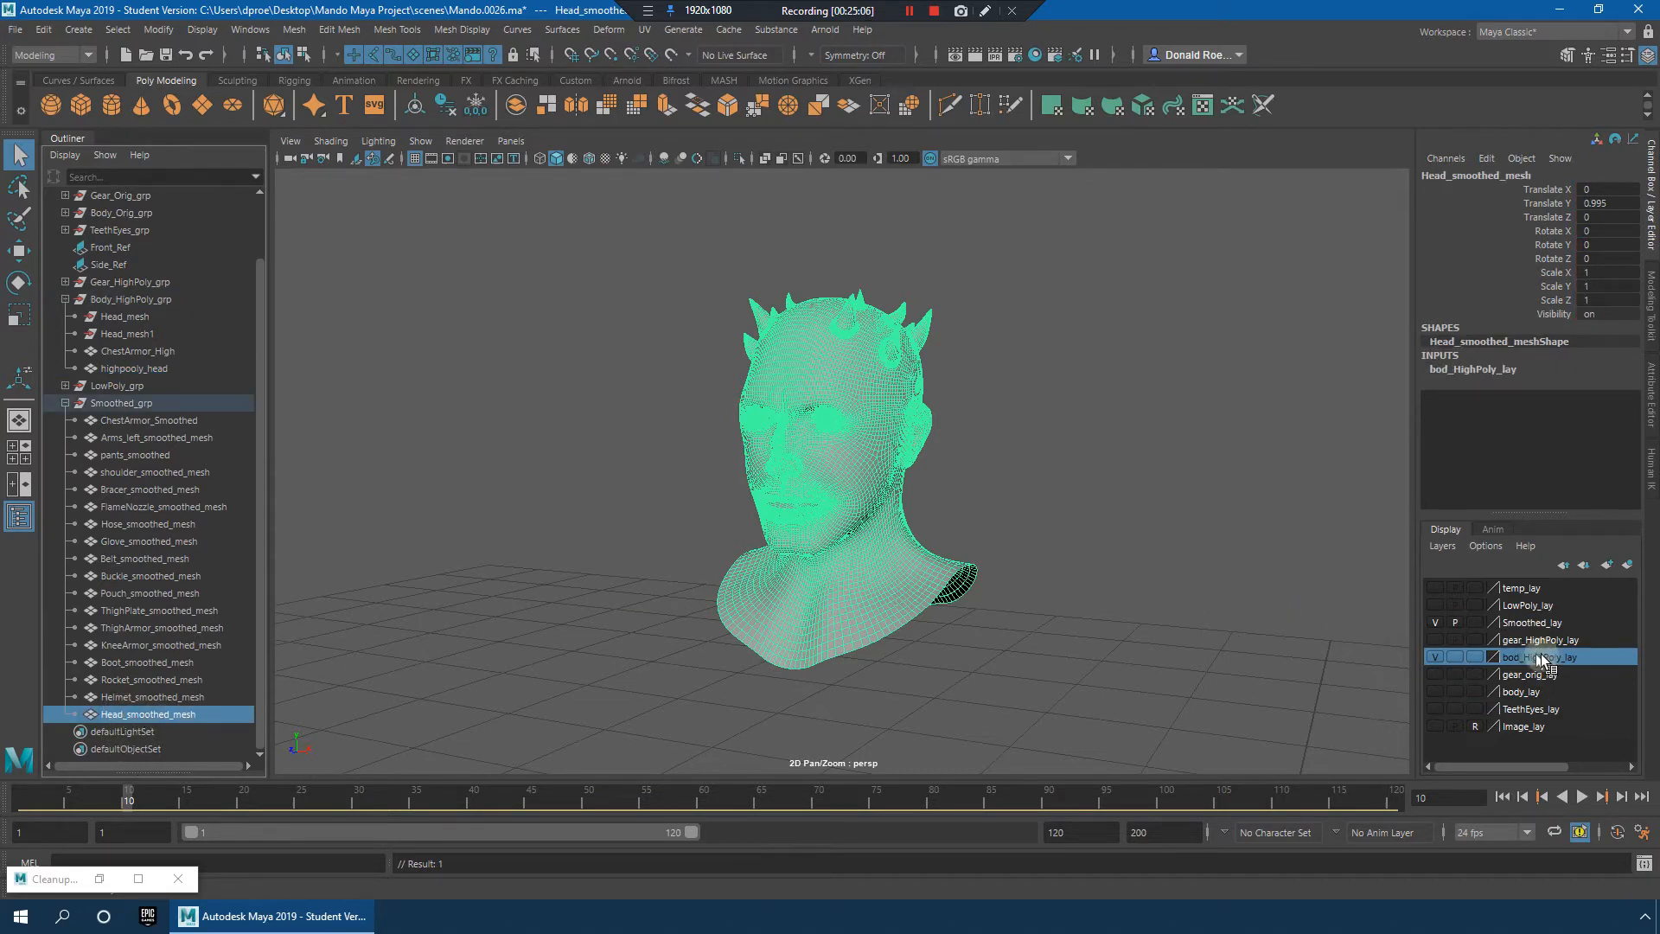
right_click(1539, 657)
click(1553, 719)
right_click(1526, 621)
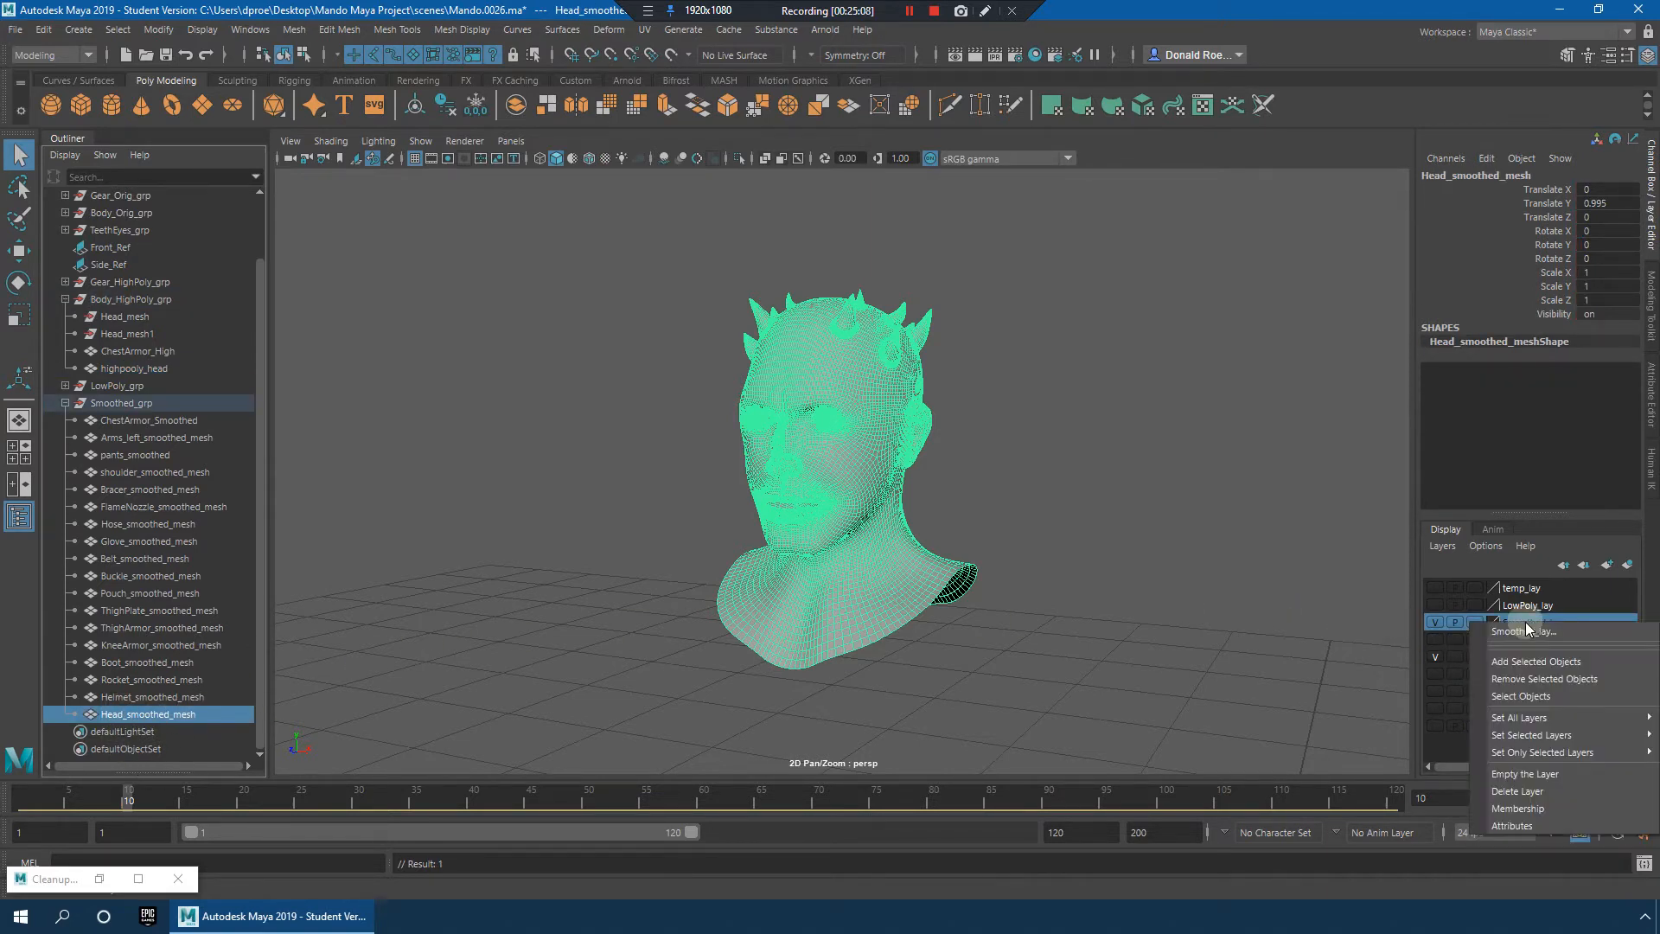
click(1513, 824)
click(1292, 536)
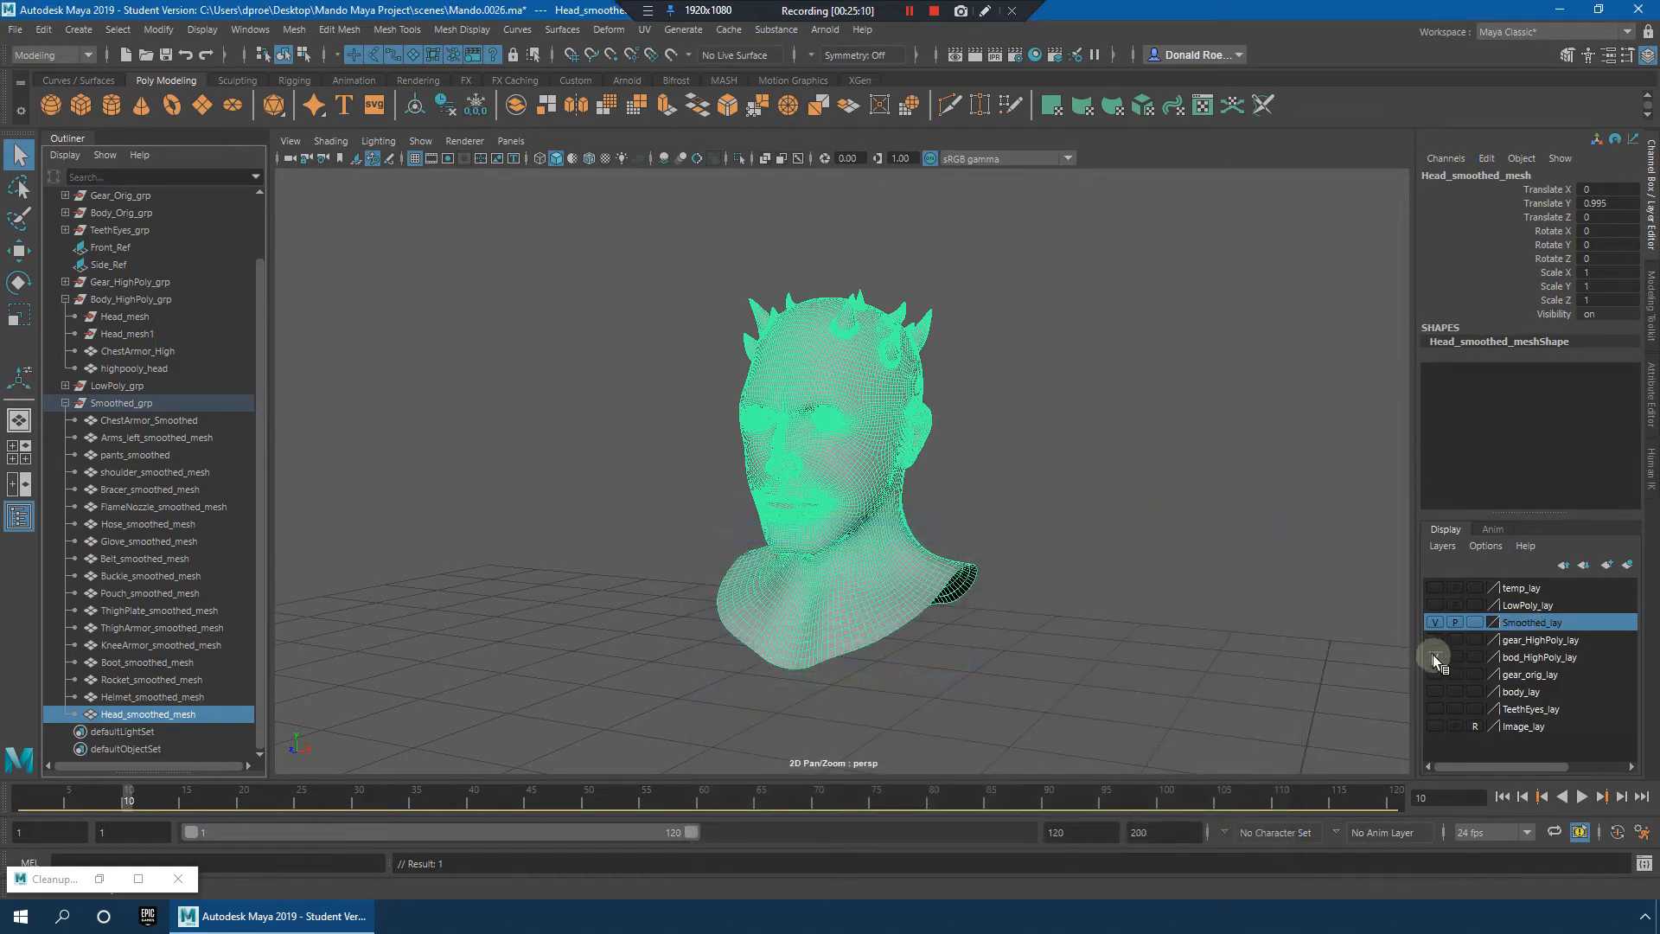
Step: Hide bod_HighPoly_lay and inspect the smoothed head from the front and side with Smoothed_lay shown
click(1435, 622)
click(1435, 623)
click(1201, 527)
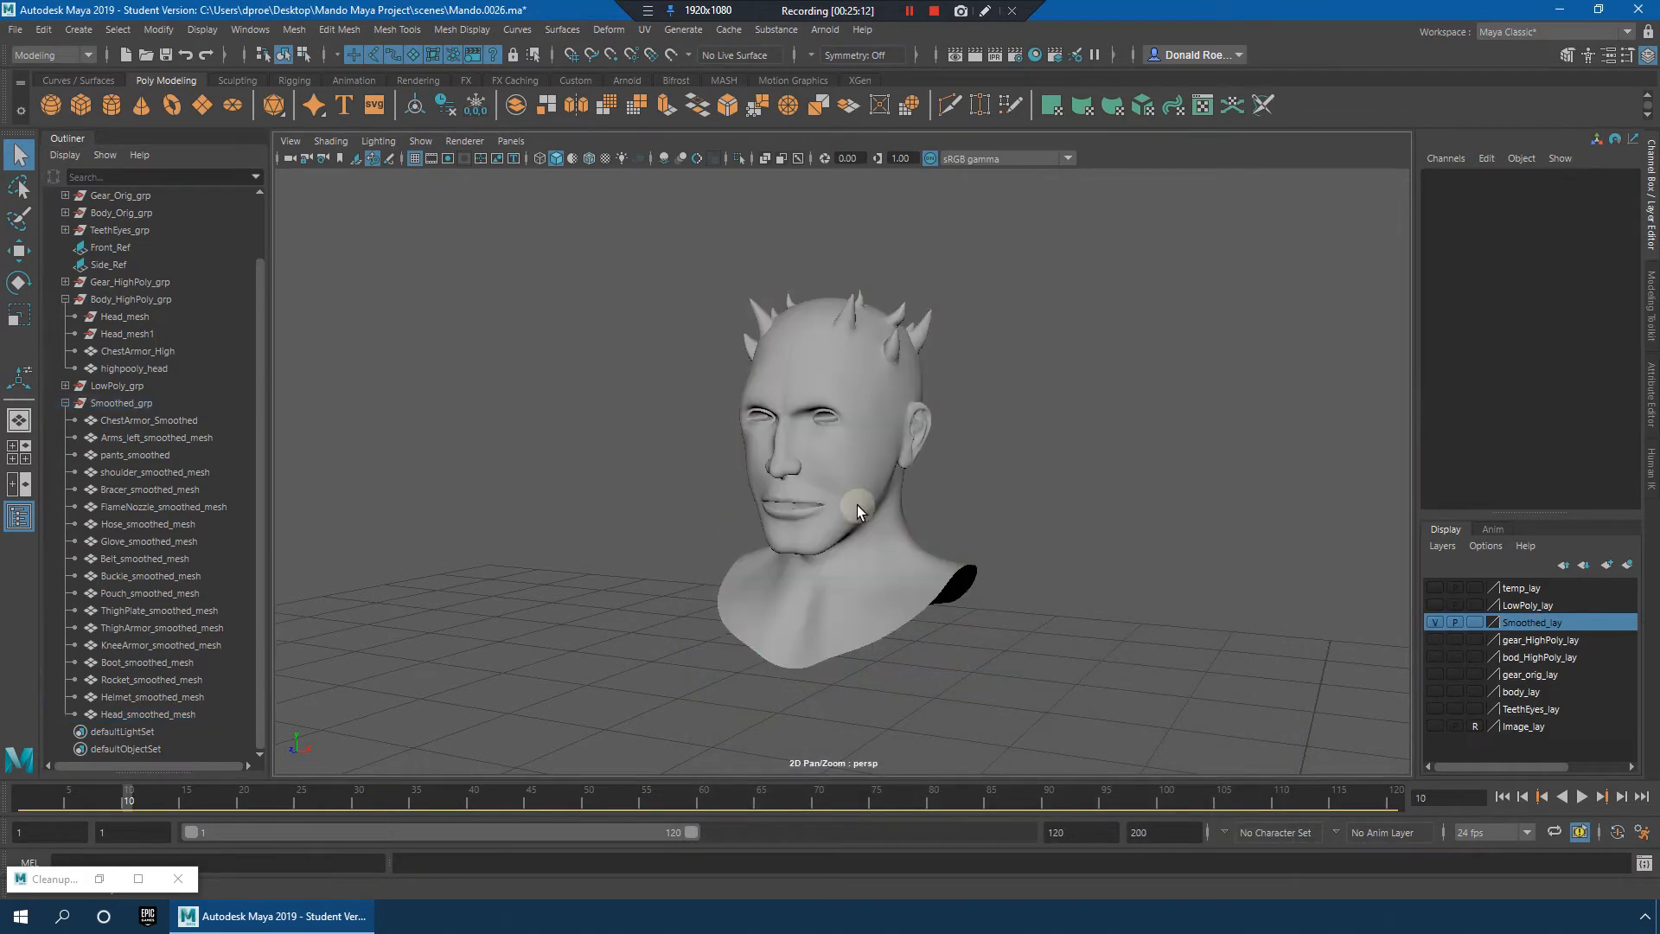
click(857, 506)
alt+drag(859, 506, 915, 520)
alt+right_drag(915, 521, 1068, 540)
click(1106, 411)
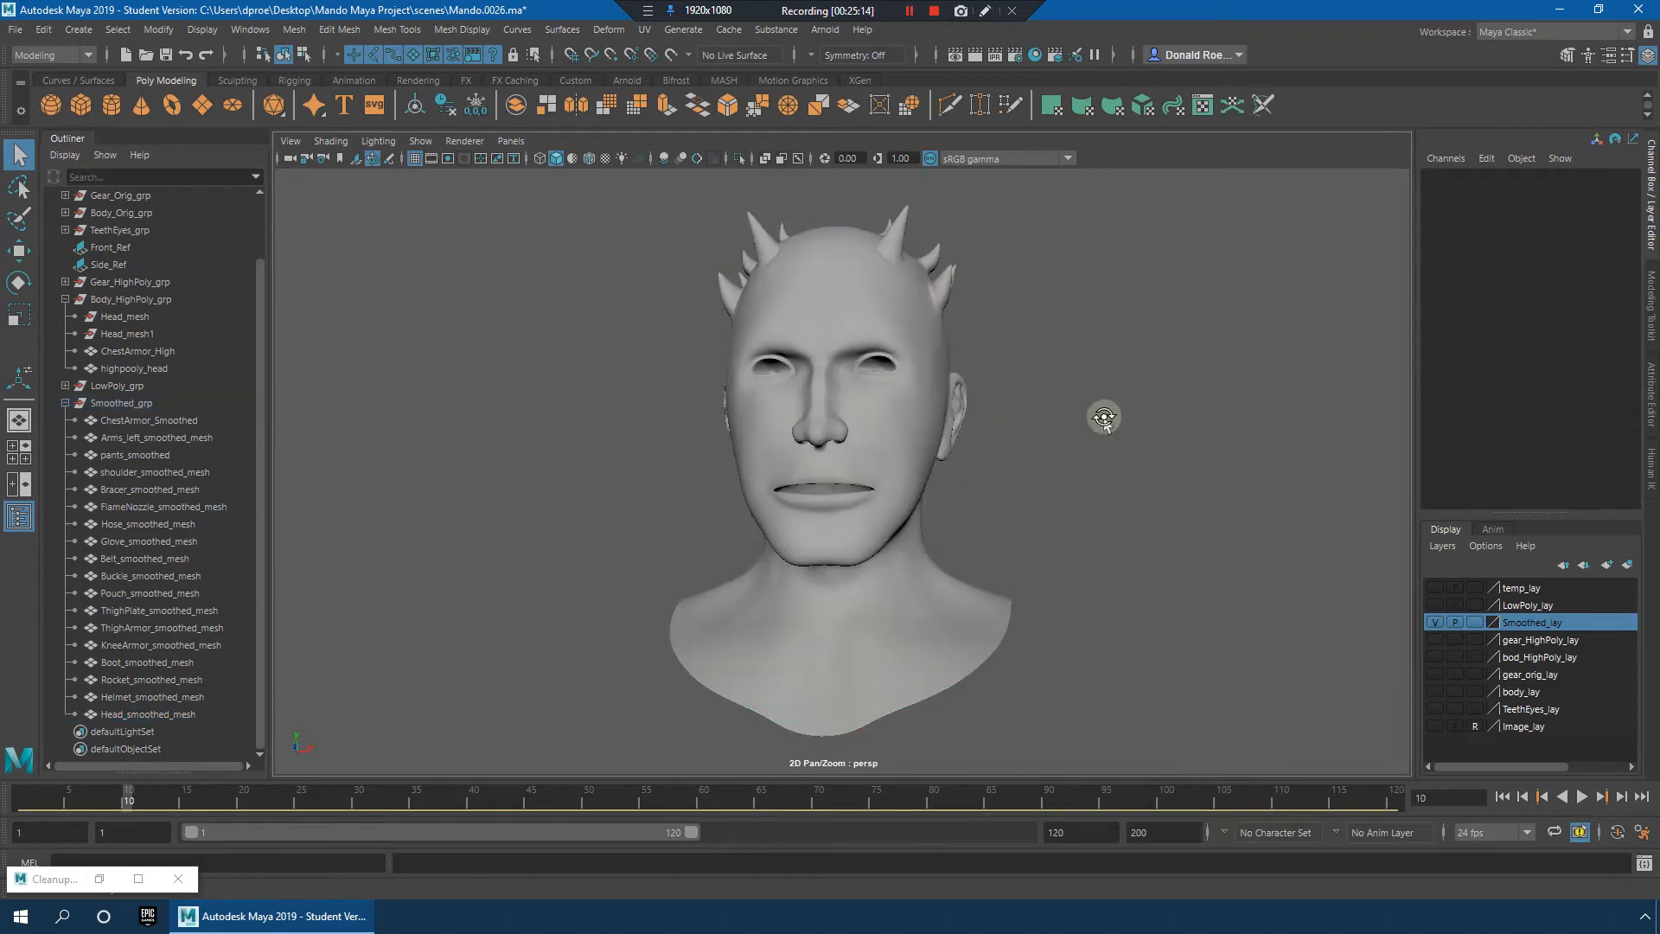
alt+drag(1107, 411, 1029, 438)
alt+right_drag(1009, 442, 1093, 462)
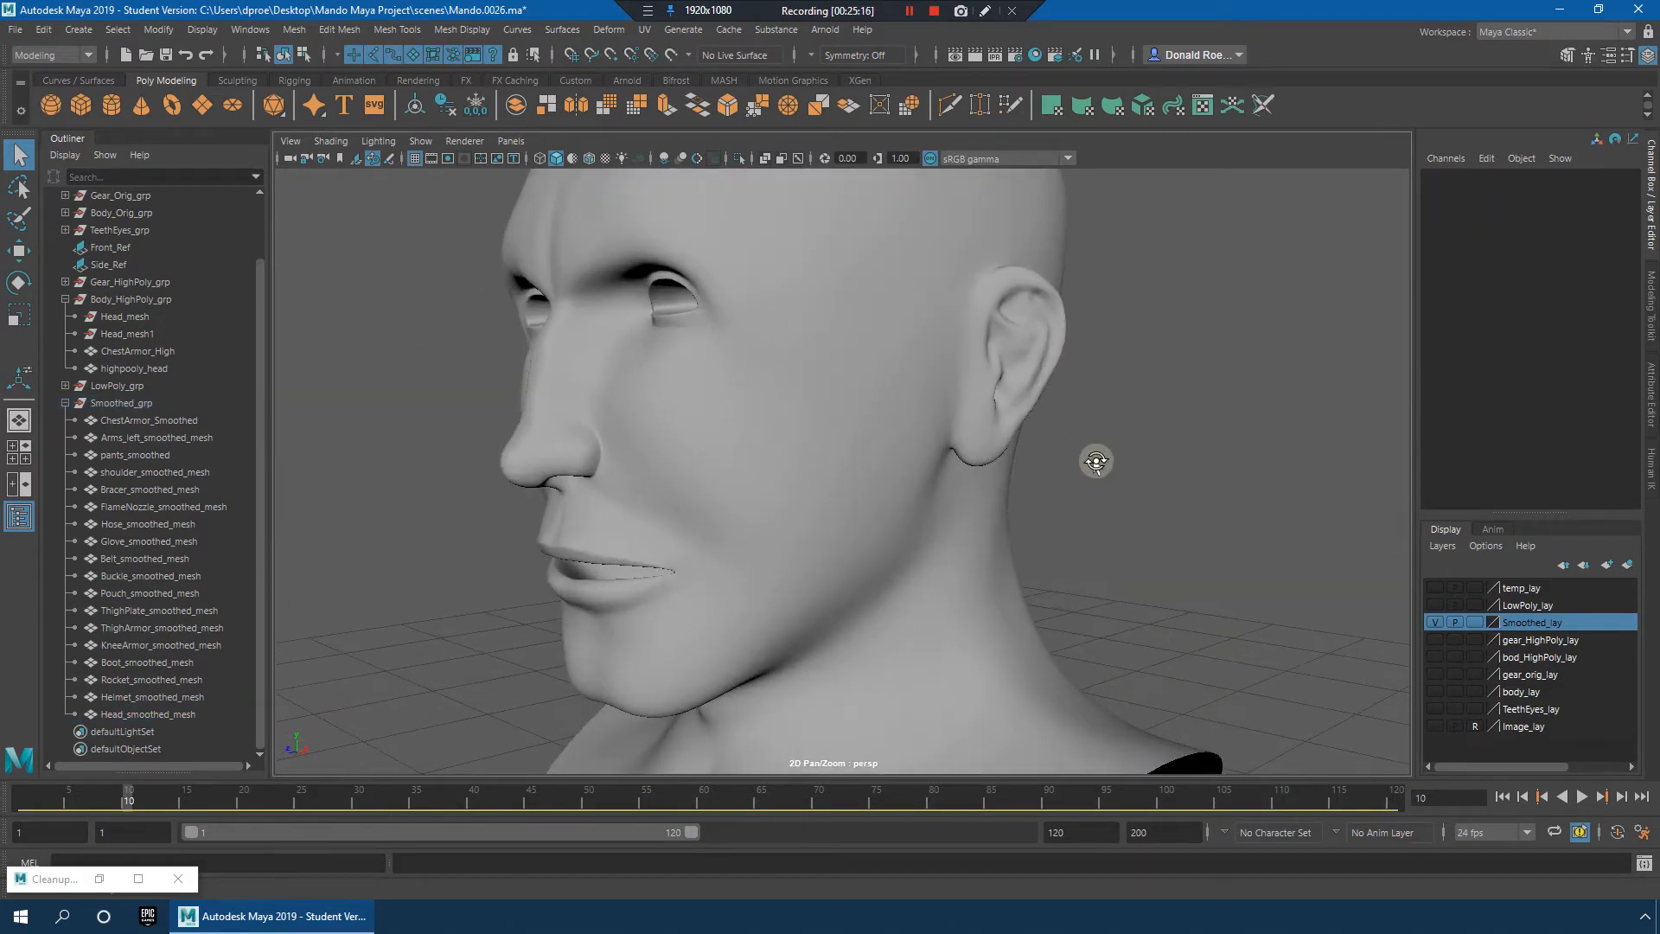
alt+drag(1092, 462, 1141, 459)
alt+right_drag(1141, 459, 982, 441)
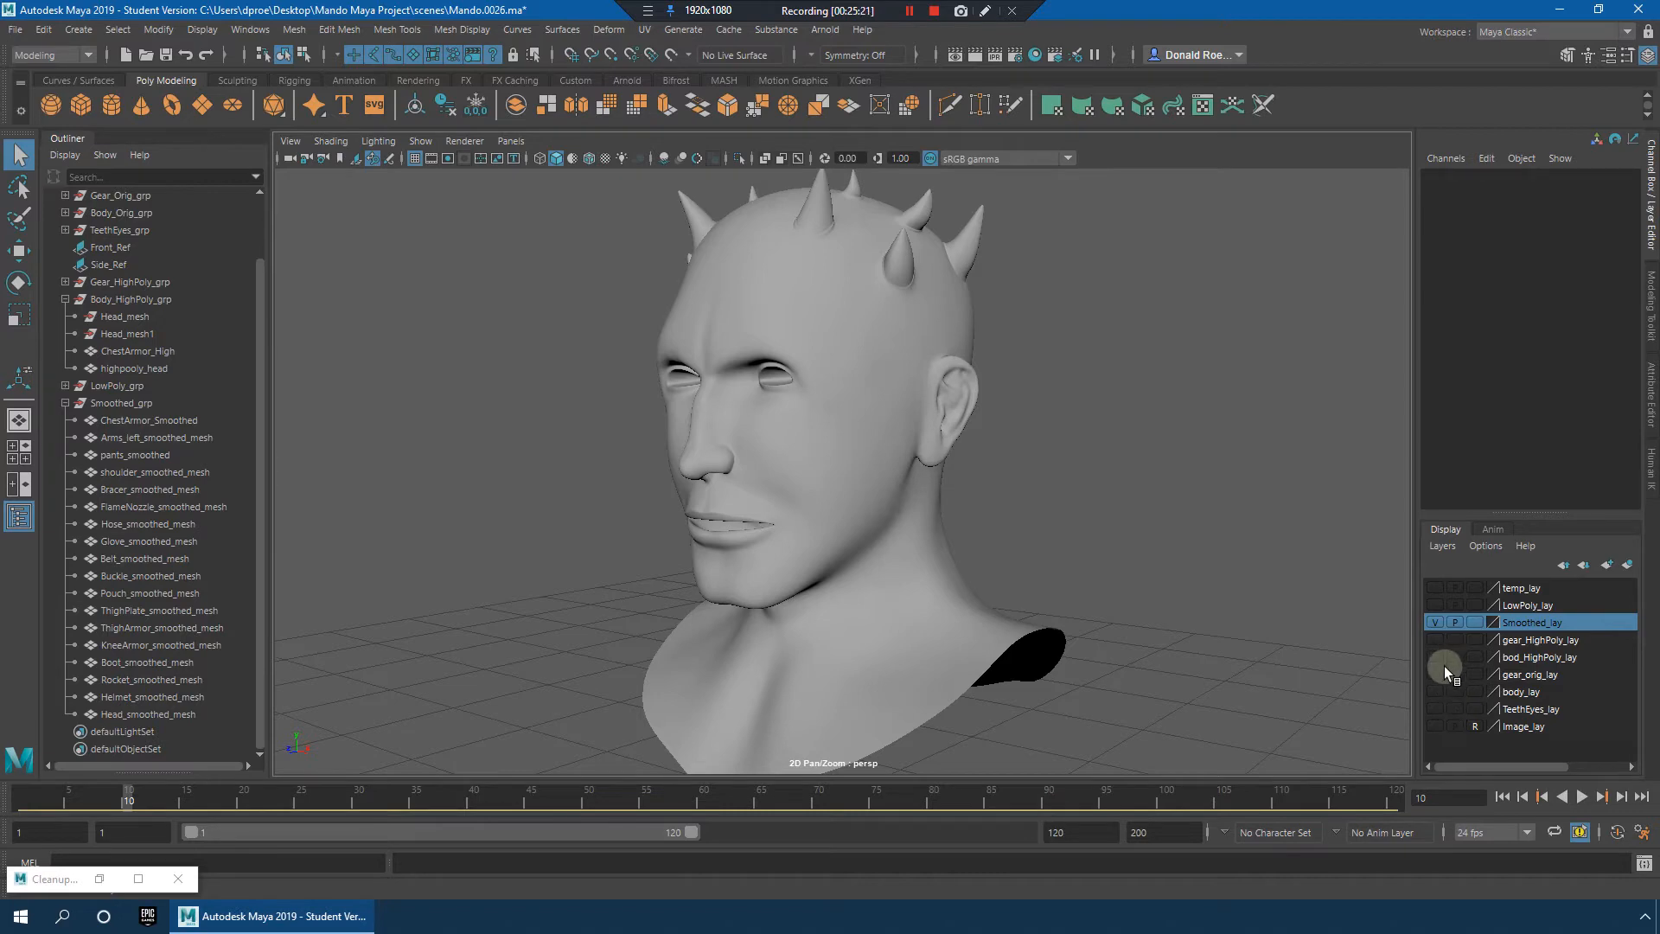
Step: Show body_lay, select Head_Orig_mesh and delete its keyframe at frame 10
click(1433, 691)
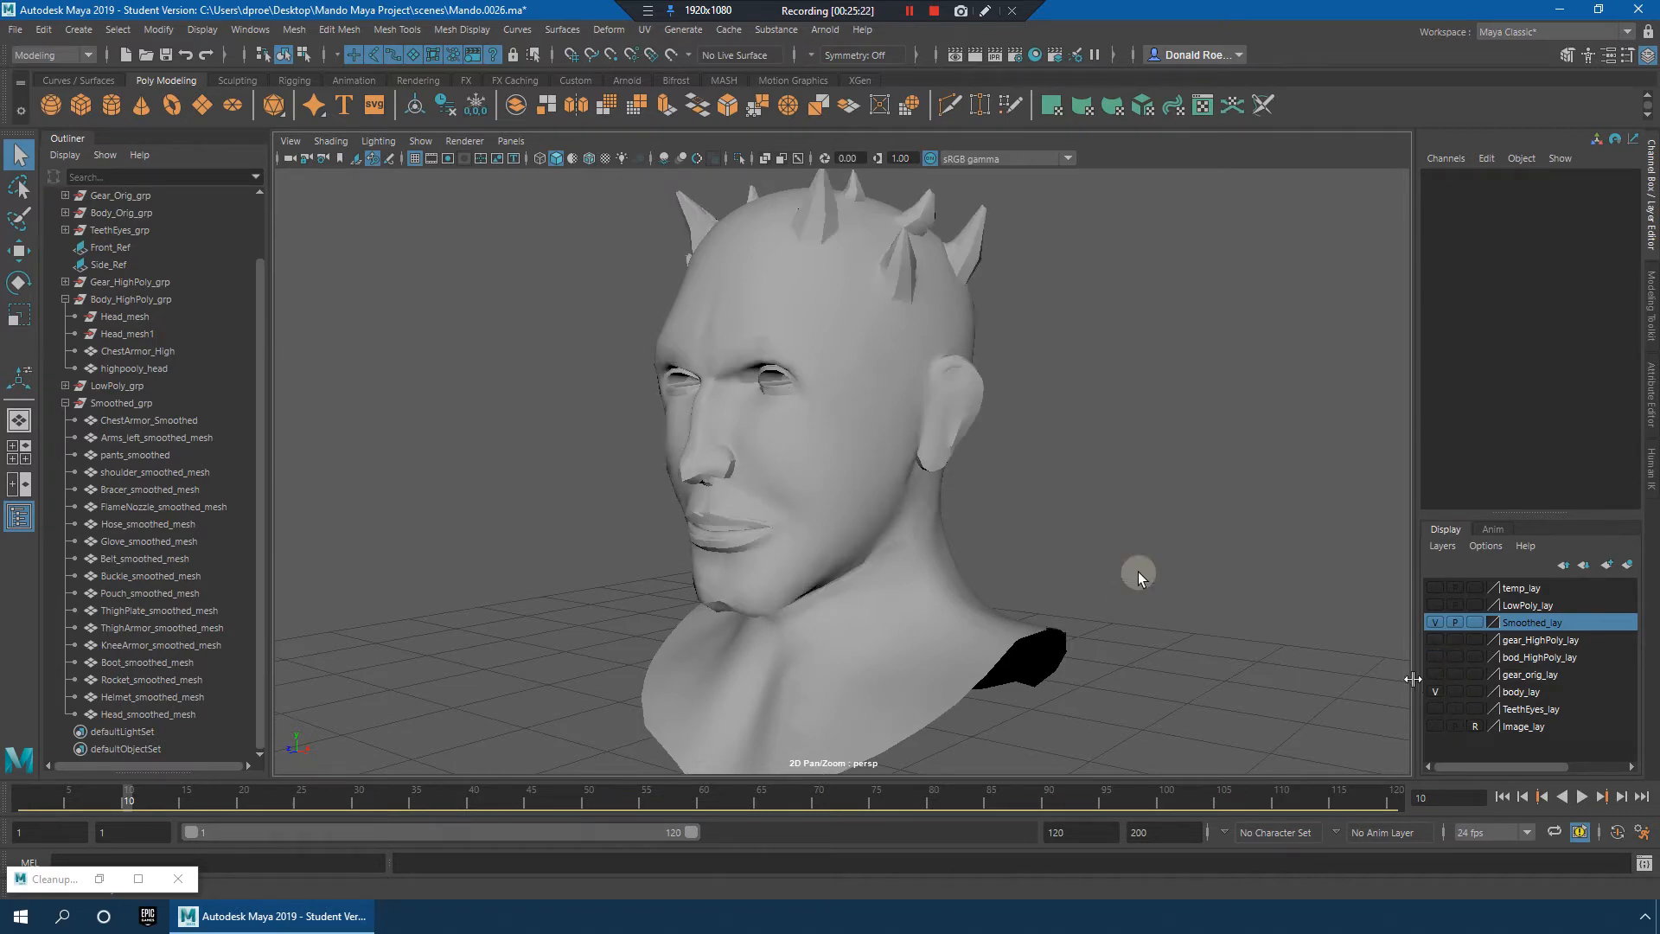
click(895, 408)
alt+drag(938, 402, 1038, 399)
alt+right_drag(1038, 400, 927, 380)
mouse_move(926, 380)
alt+mouse_down()
mouse_move(1199, 367)
mouse_move(940, 383)
alt+mouse_up()
alt+right_drag(941, 385, 1039, 389)
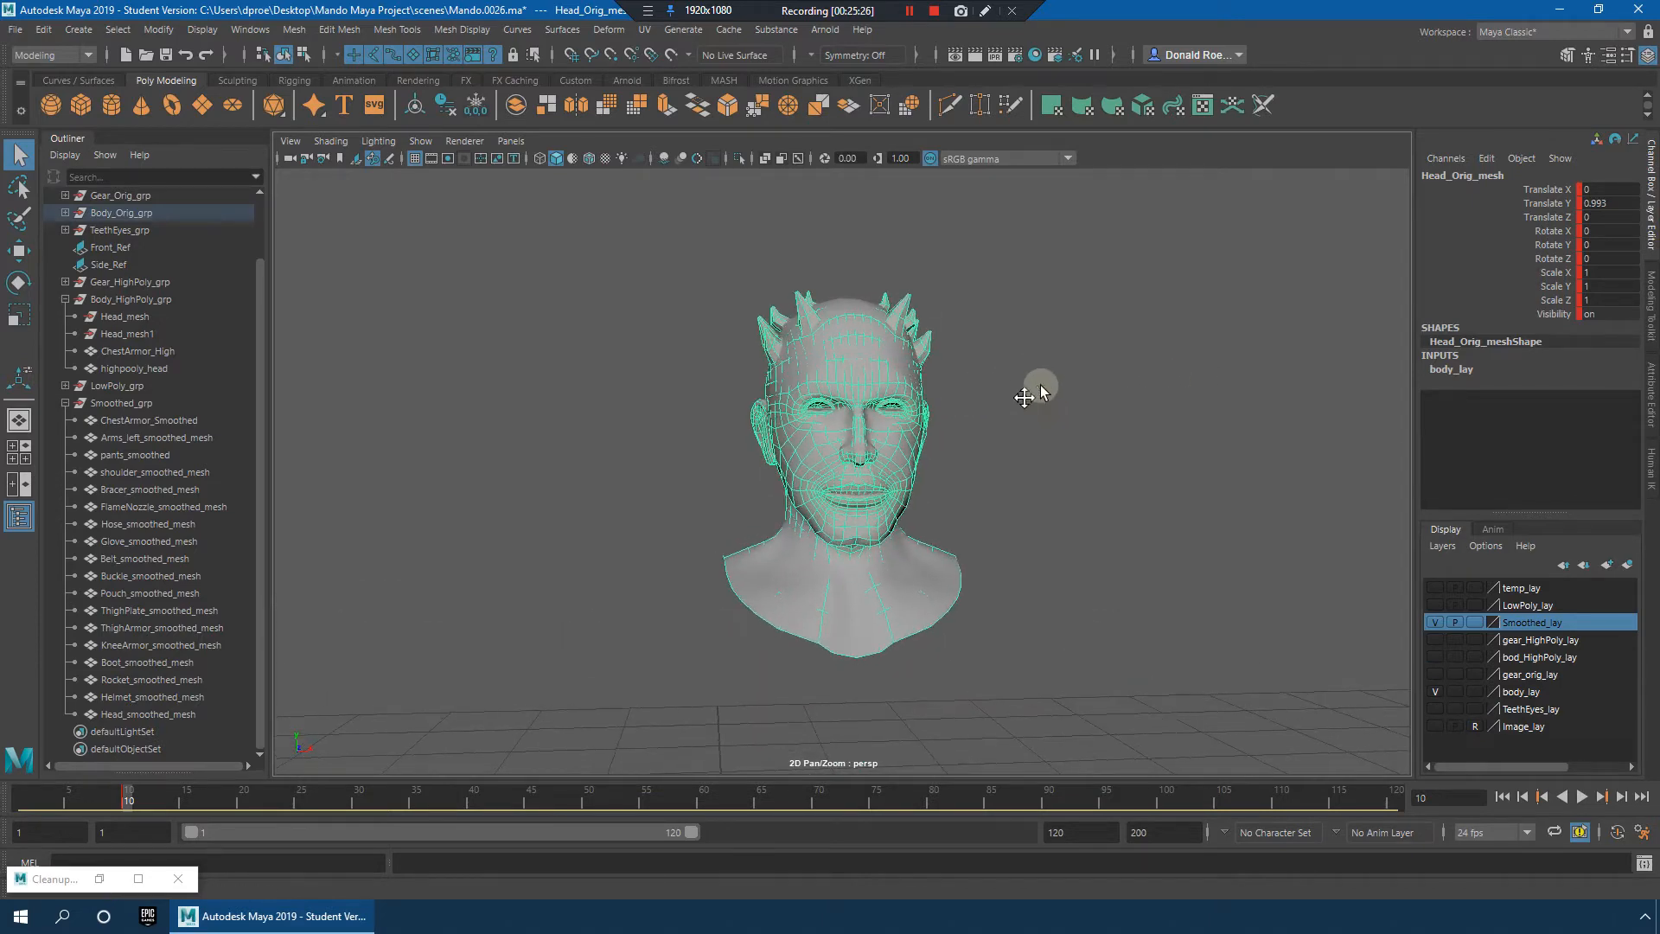
alt+drag(1039, 389, 951, 405)
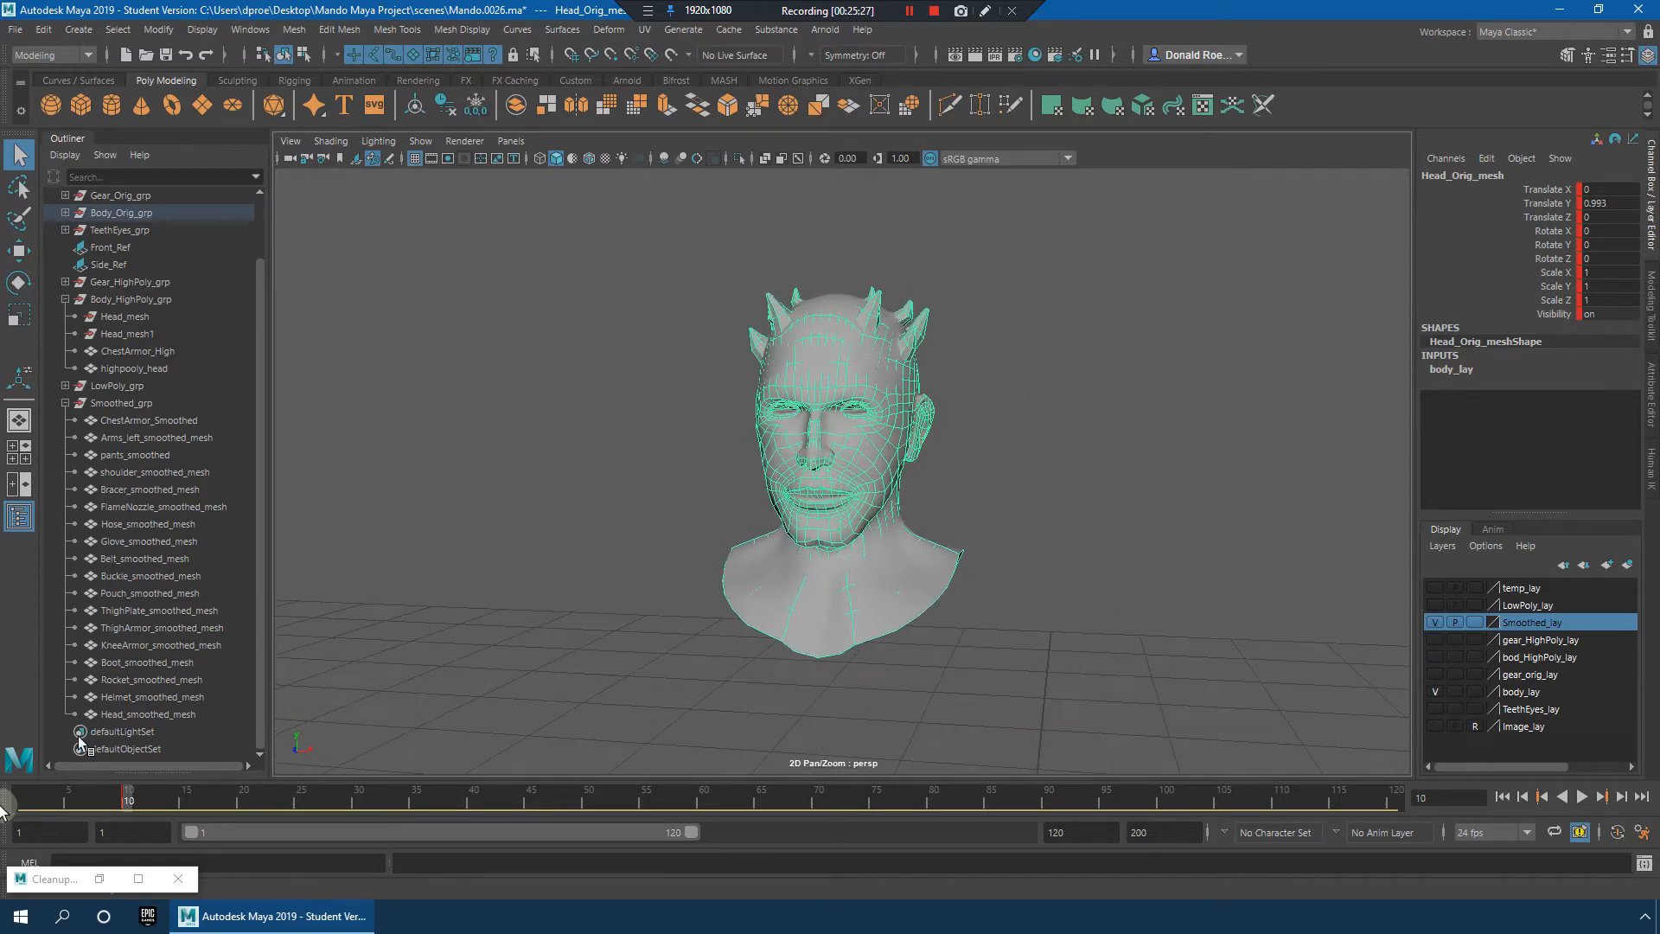
right_click(127, 796)
click(183, 548)
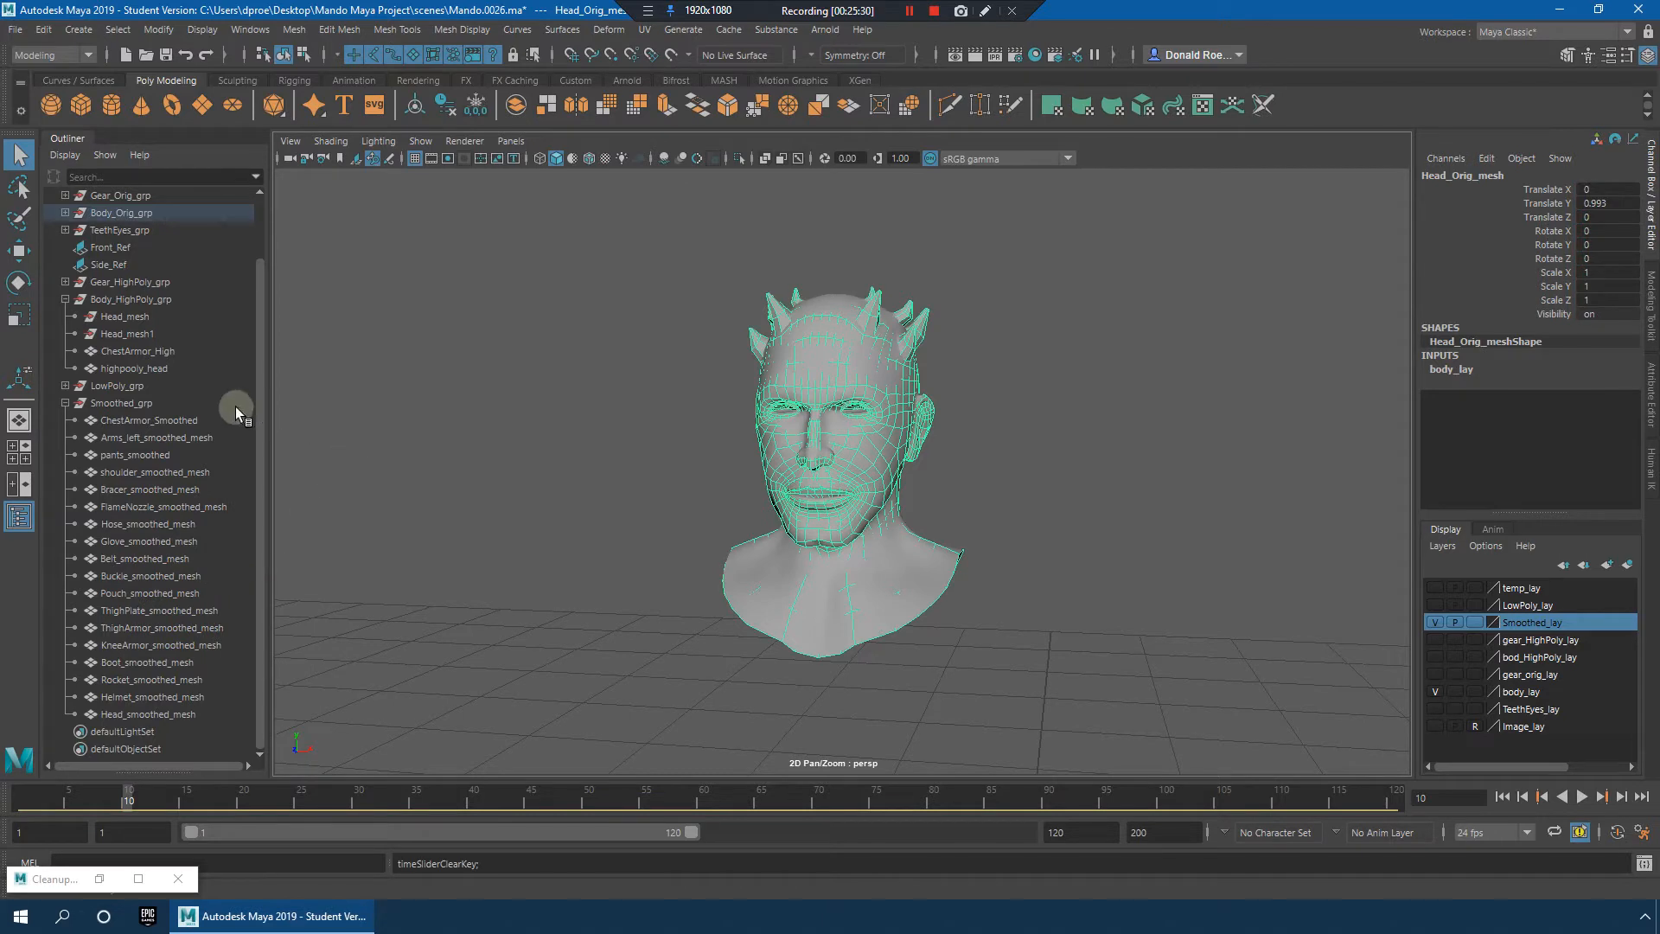
Step: Duplicate Head_Orig_mesh and move the copy from Body_Orig_grp into Body_HighPoly_grp
key(ctrl+d)
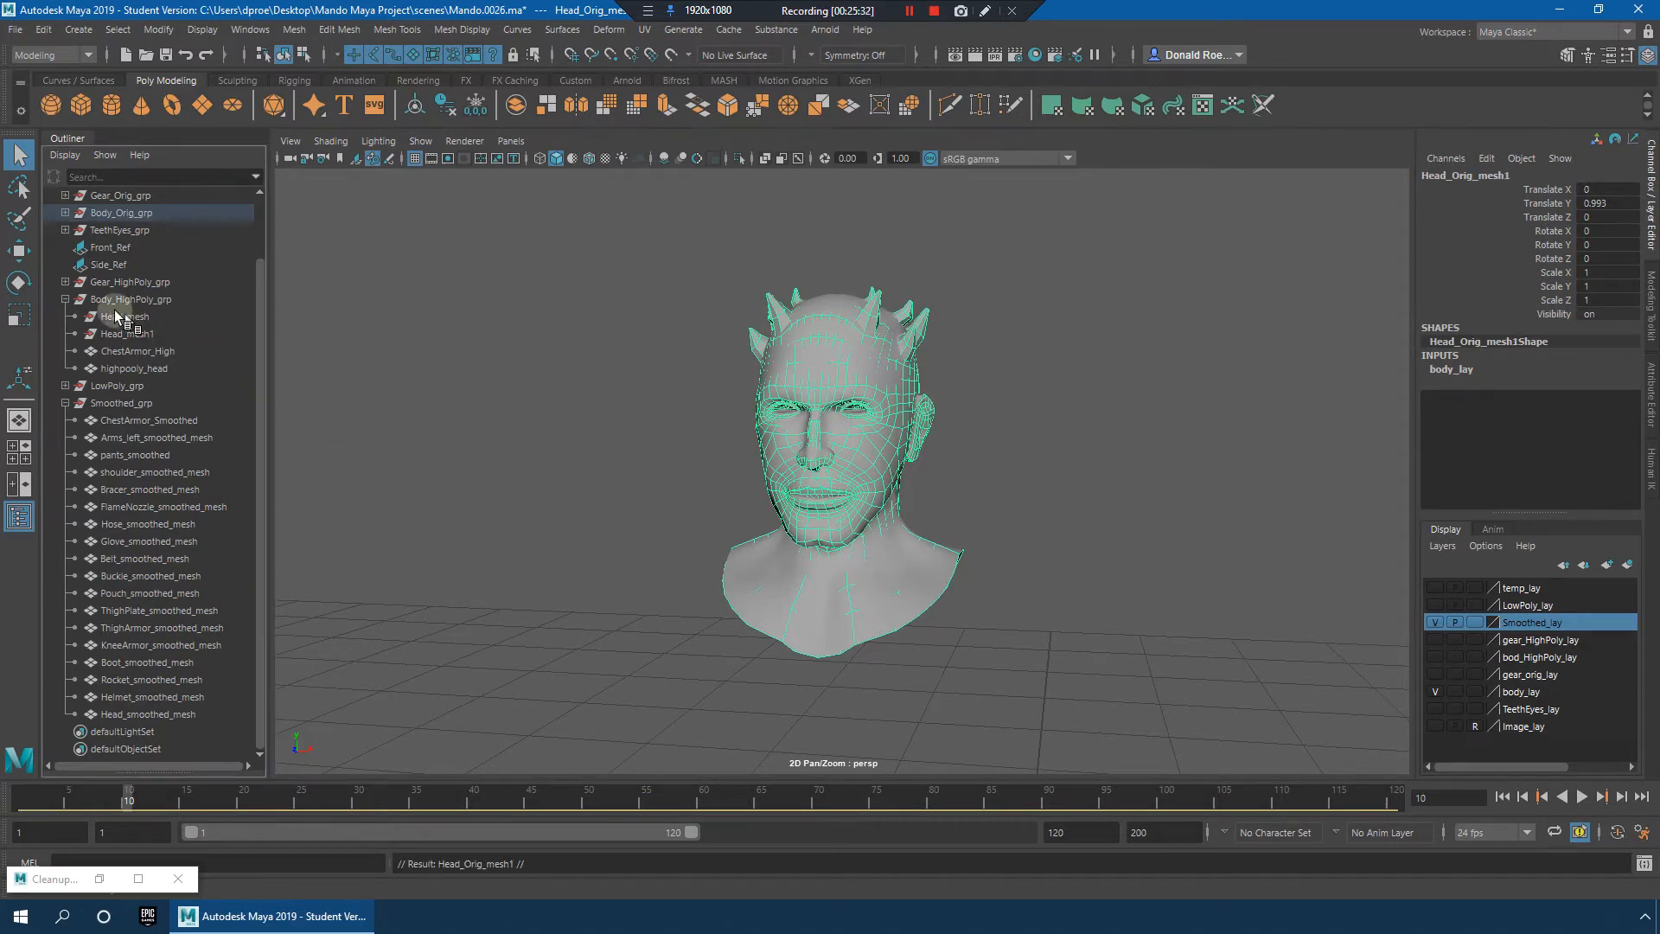
click(64, 213)
middle_drag(114, 283, 128, 449)
click(65, 472)
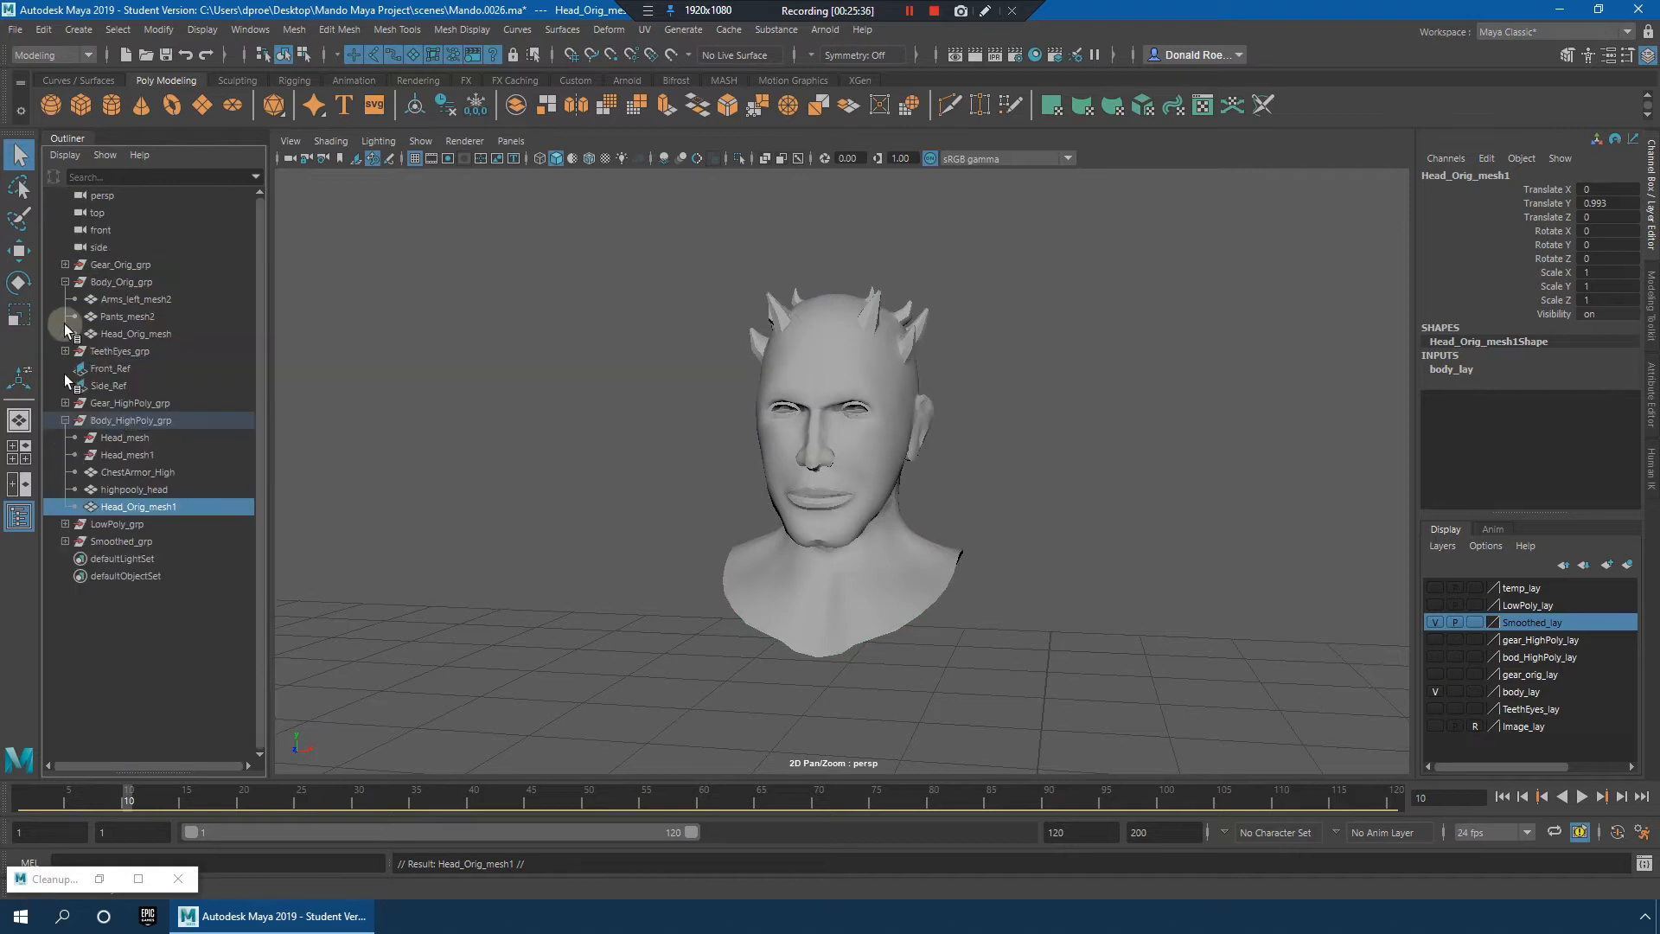
click(65, 282)
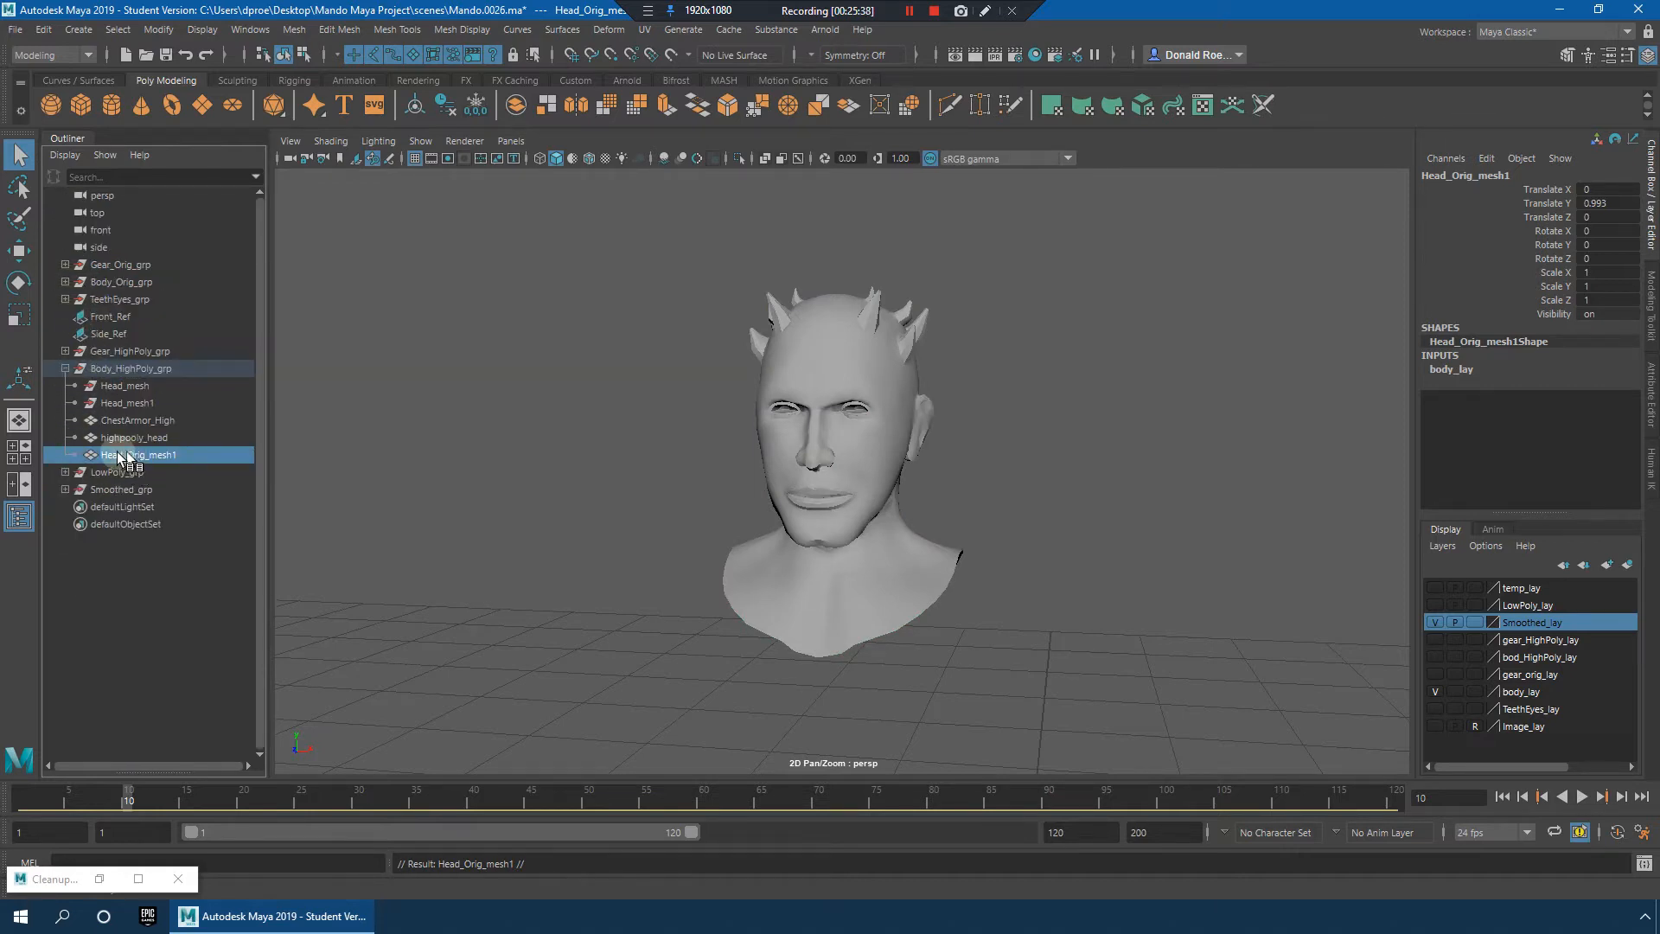
click(65, 368)
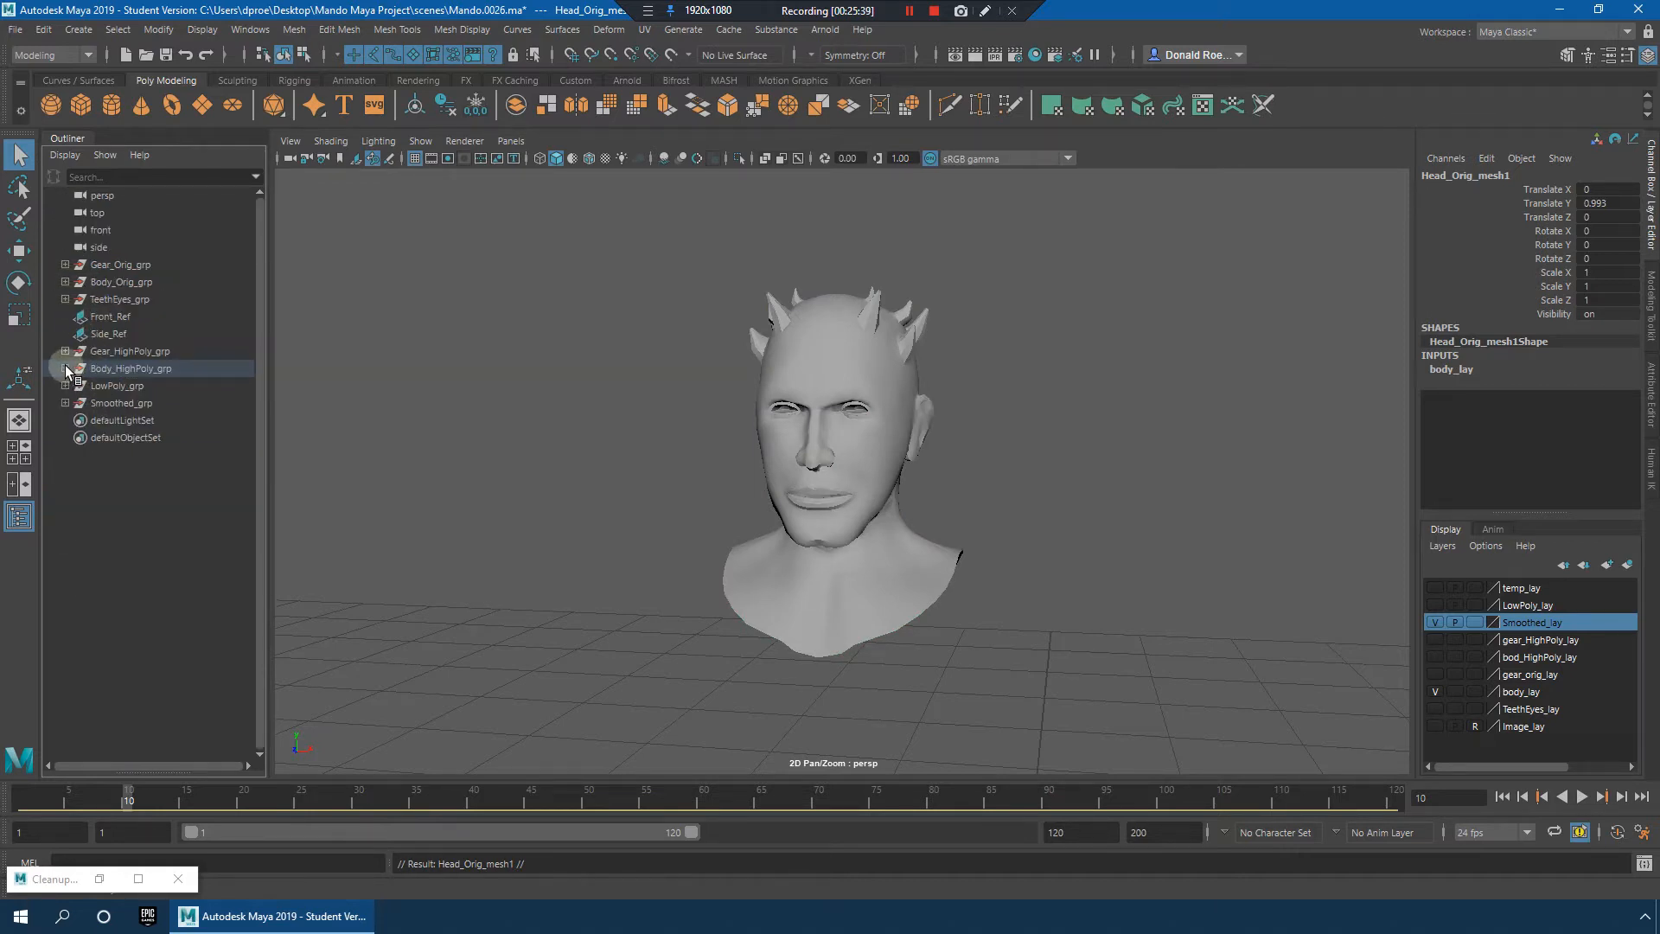
Step: Hide body_lay and Smoothed_lay, show LowPoly_lay and examine the meshes inside LowPoly_grp
click(1434, 690)
click(1435, 621)
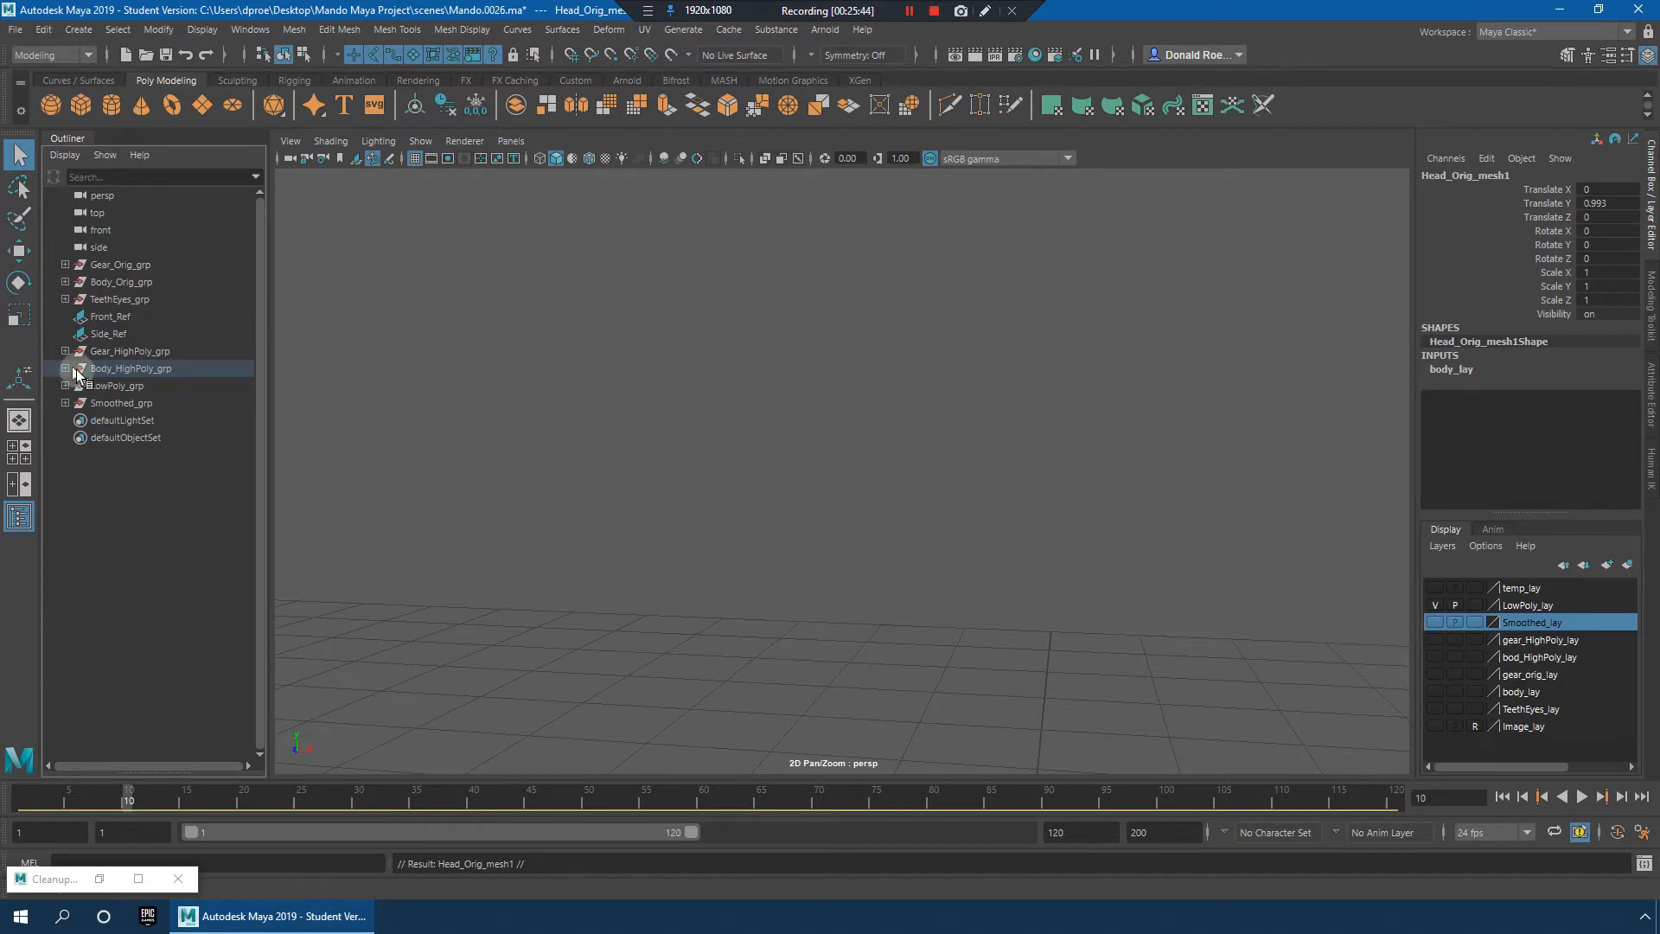
click(65, 386)
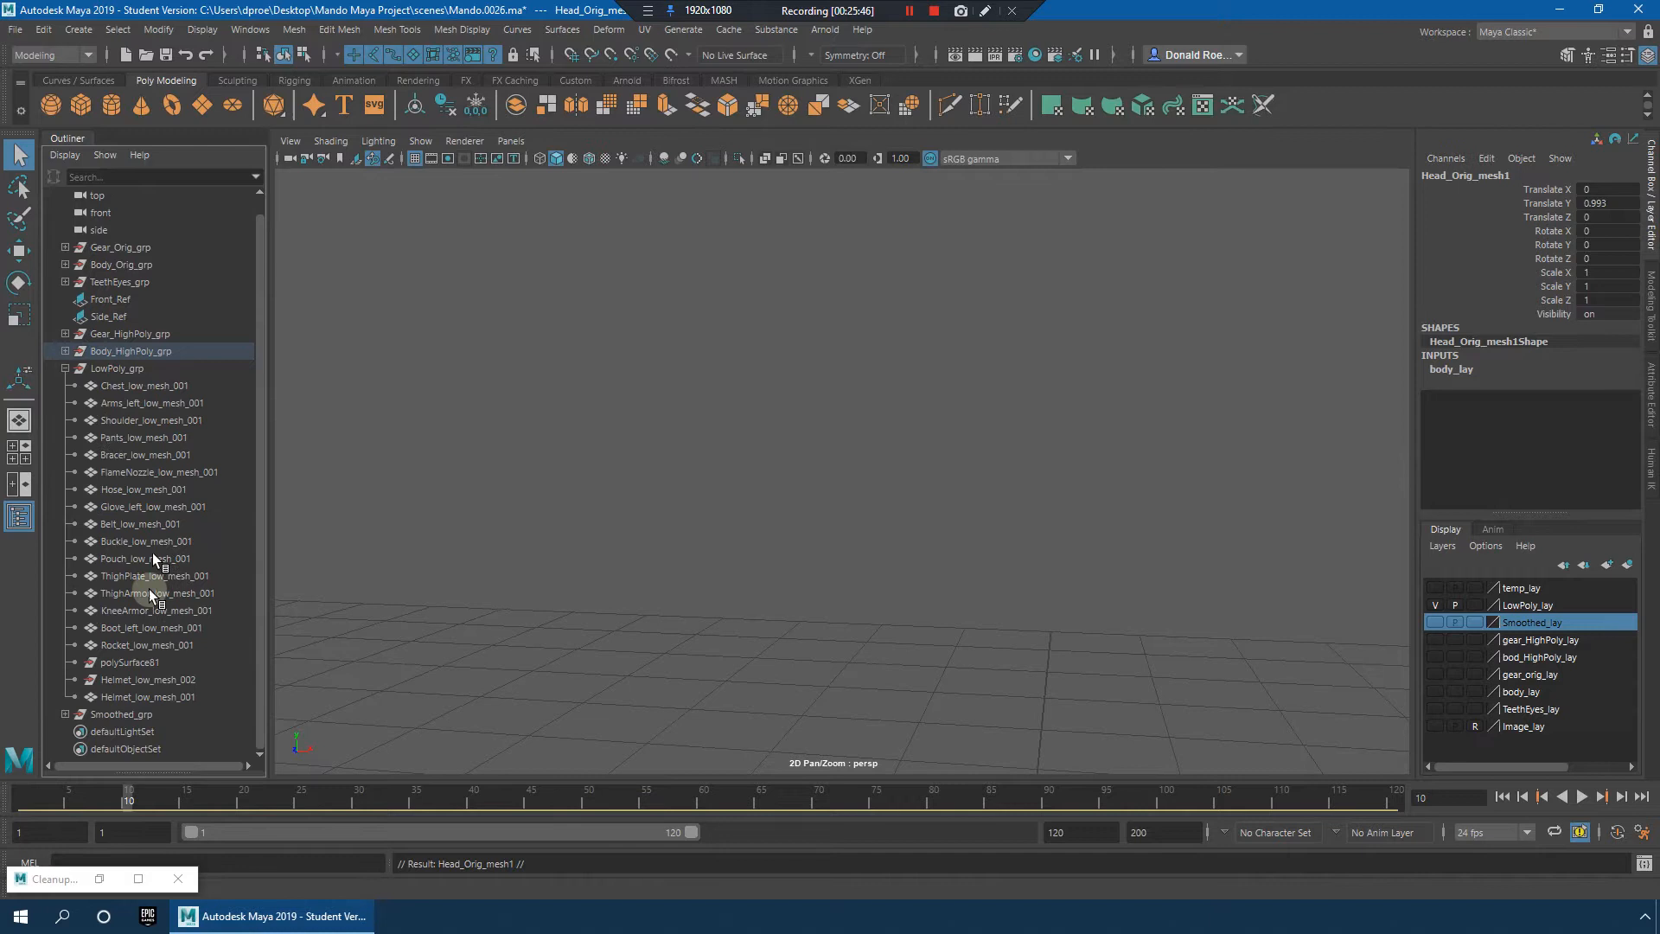
click(148, 696)
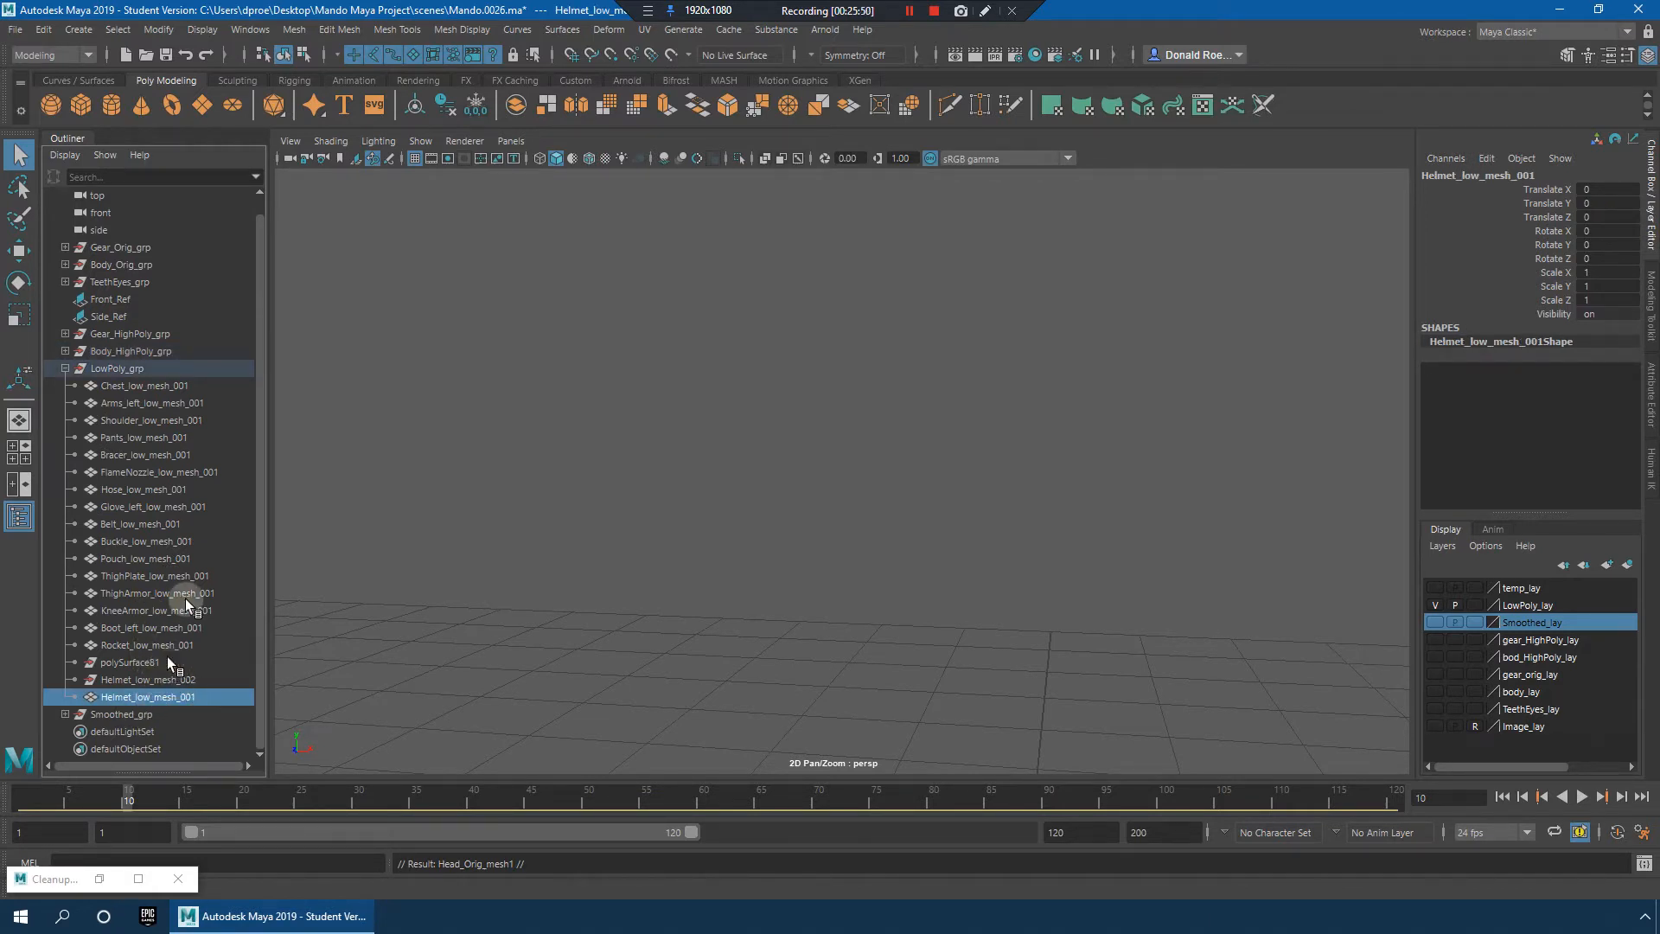
Step: Move the duplicated original head out of Body_HighPoly_grp into LowPoly_grp
click(66, 350)
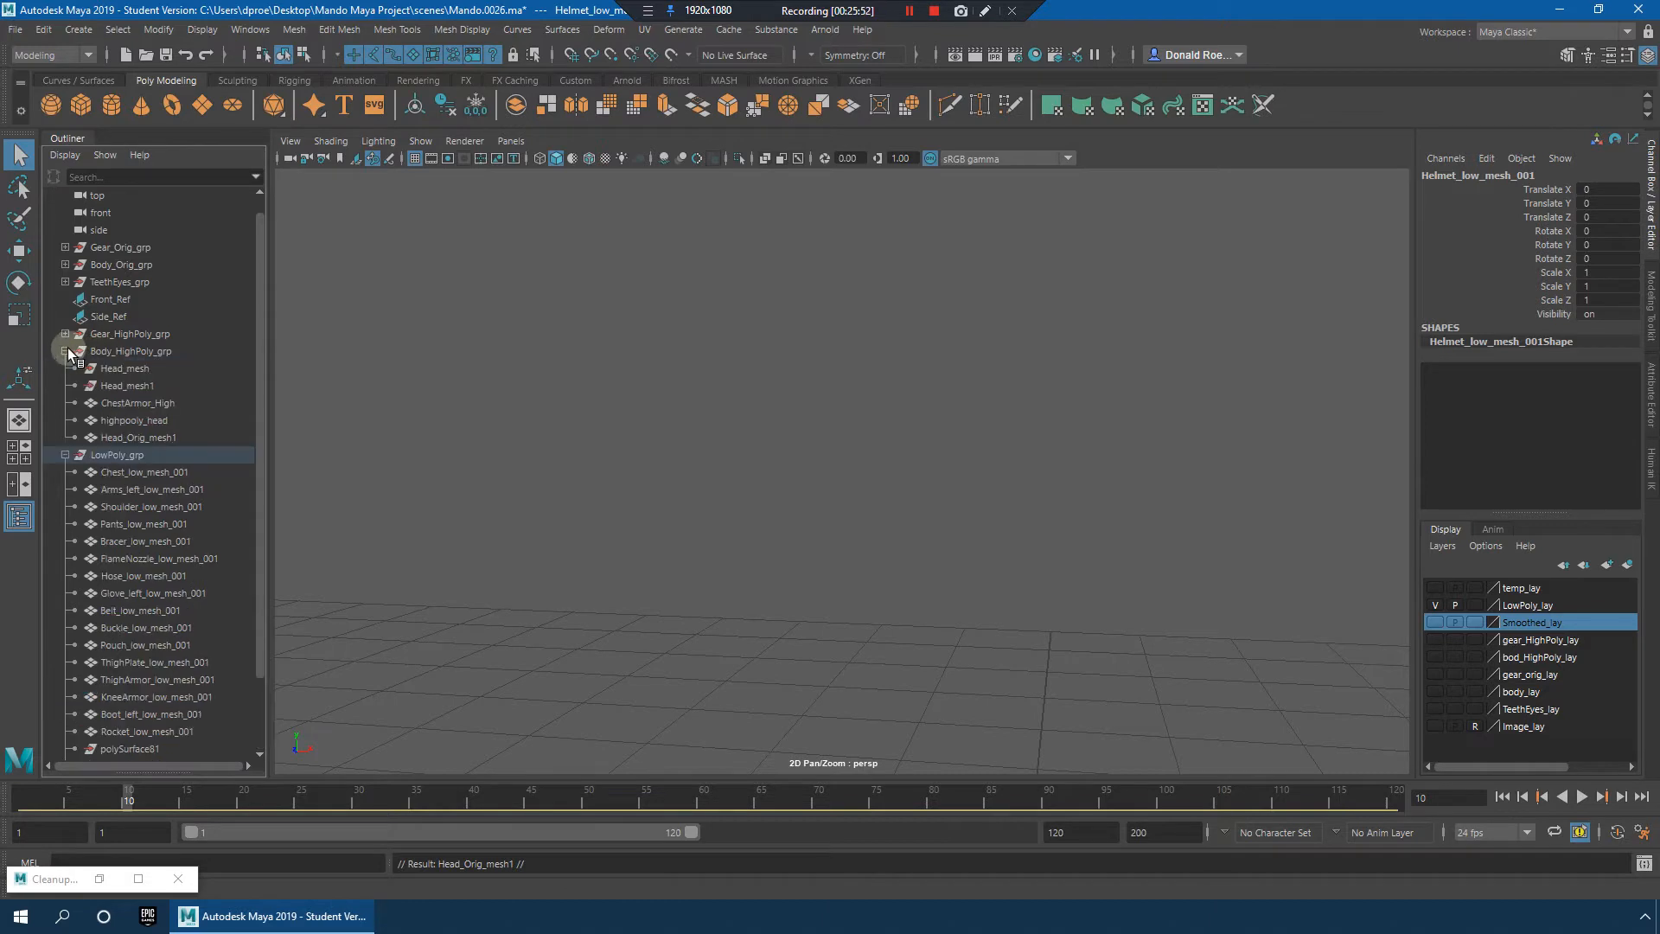
click(66, 350)
click(65, 350)
click(142, 436)
drag(140, 428, 150, 455)
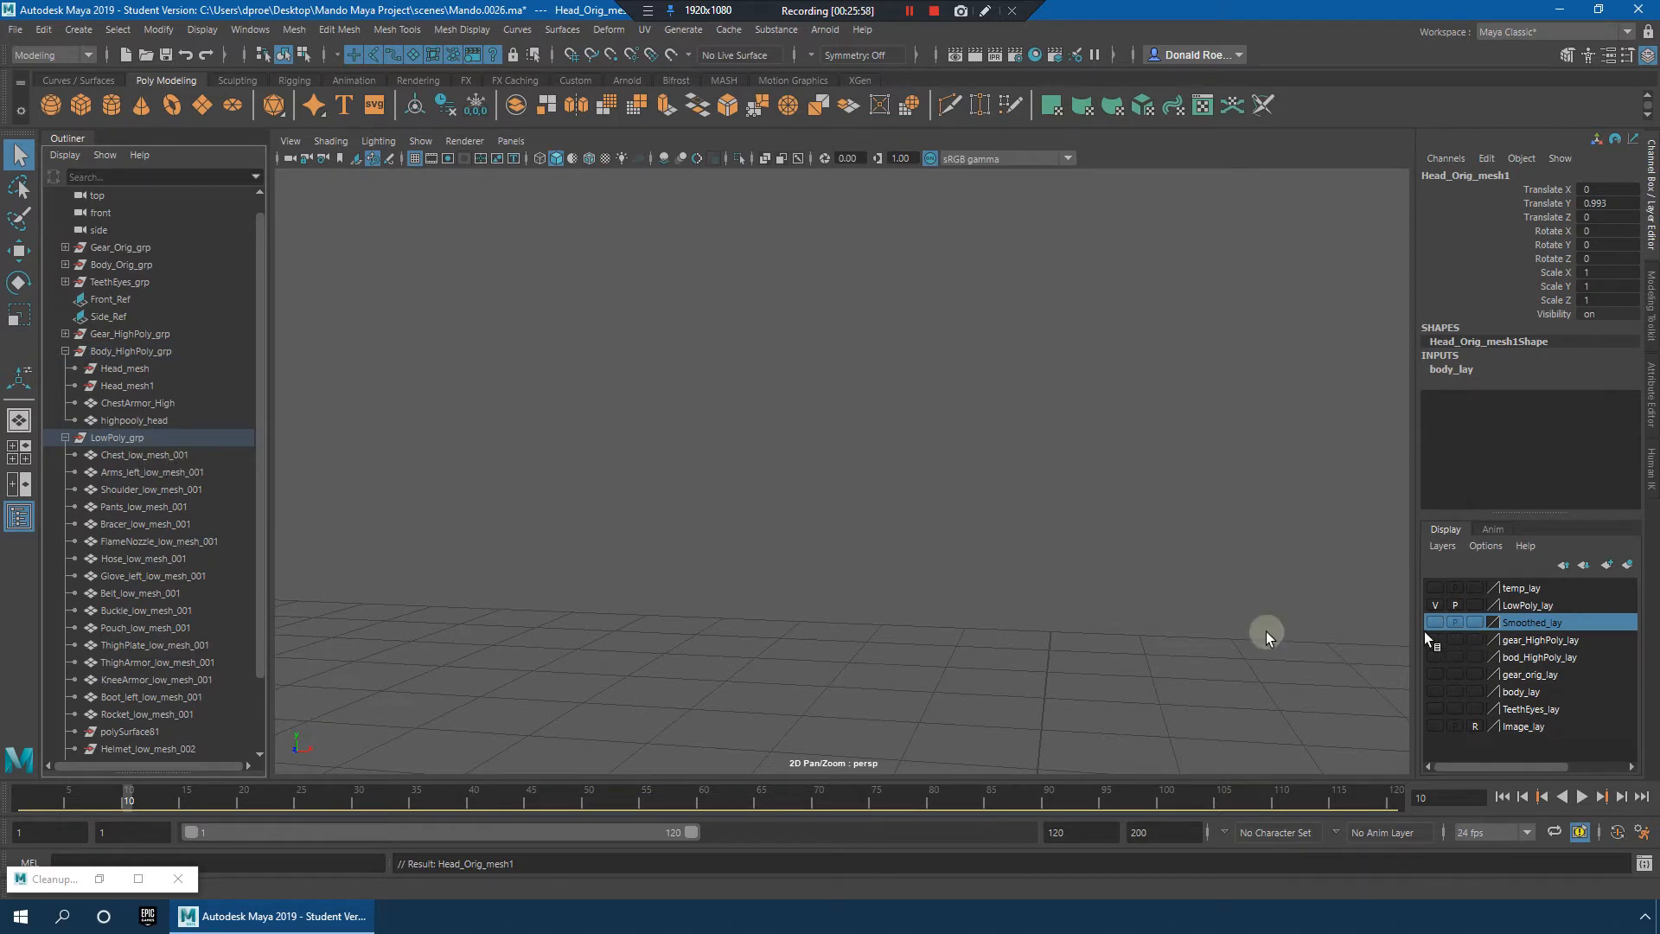
Step: Undo the duplicated head's last regrouping and the preceding change to Smoothed_lay's visibility
key(ctrl+z)
key(ctrl+z)
key(ctrl+z)
key(ctrl+z)
key(ctrl+z)
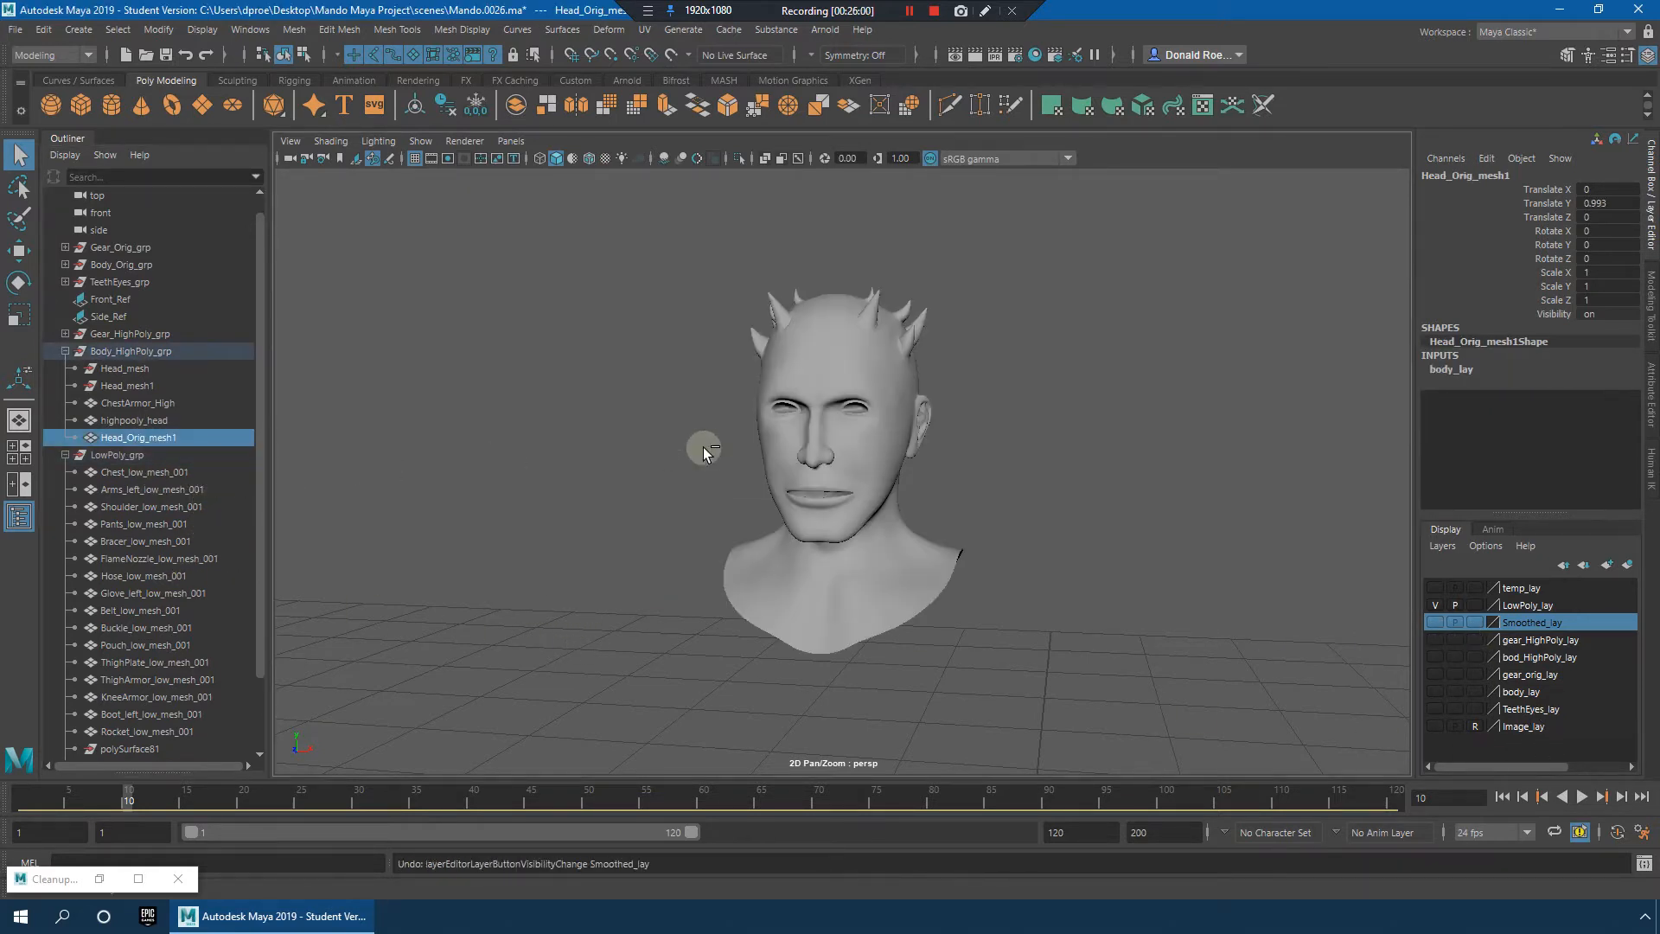
Step: Move Head_Orig_mesh1 from Body_HighPoly_grp into LowPoly_grp again and hide LowPoly_lay
click(65, 265)
drag(139, 334, 122, 508)
scroll(158, 532, down, 3)
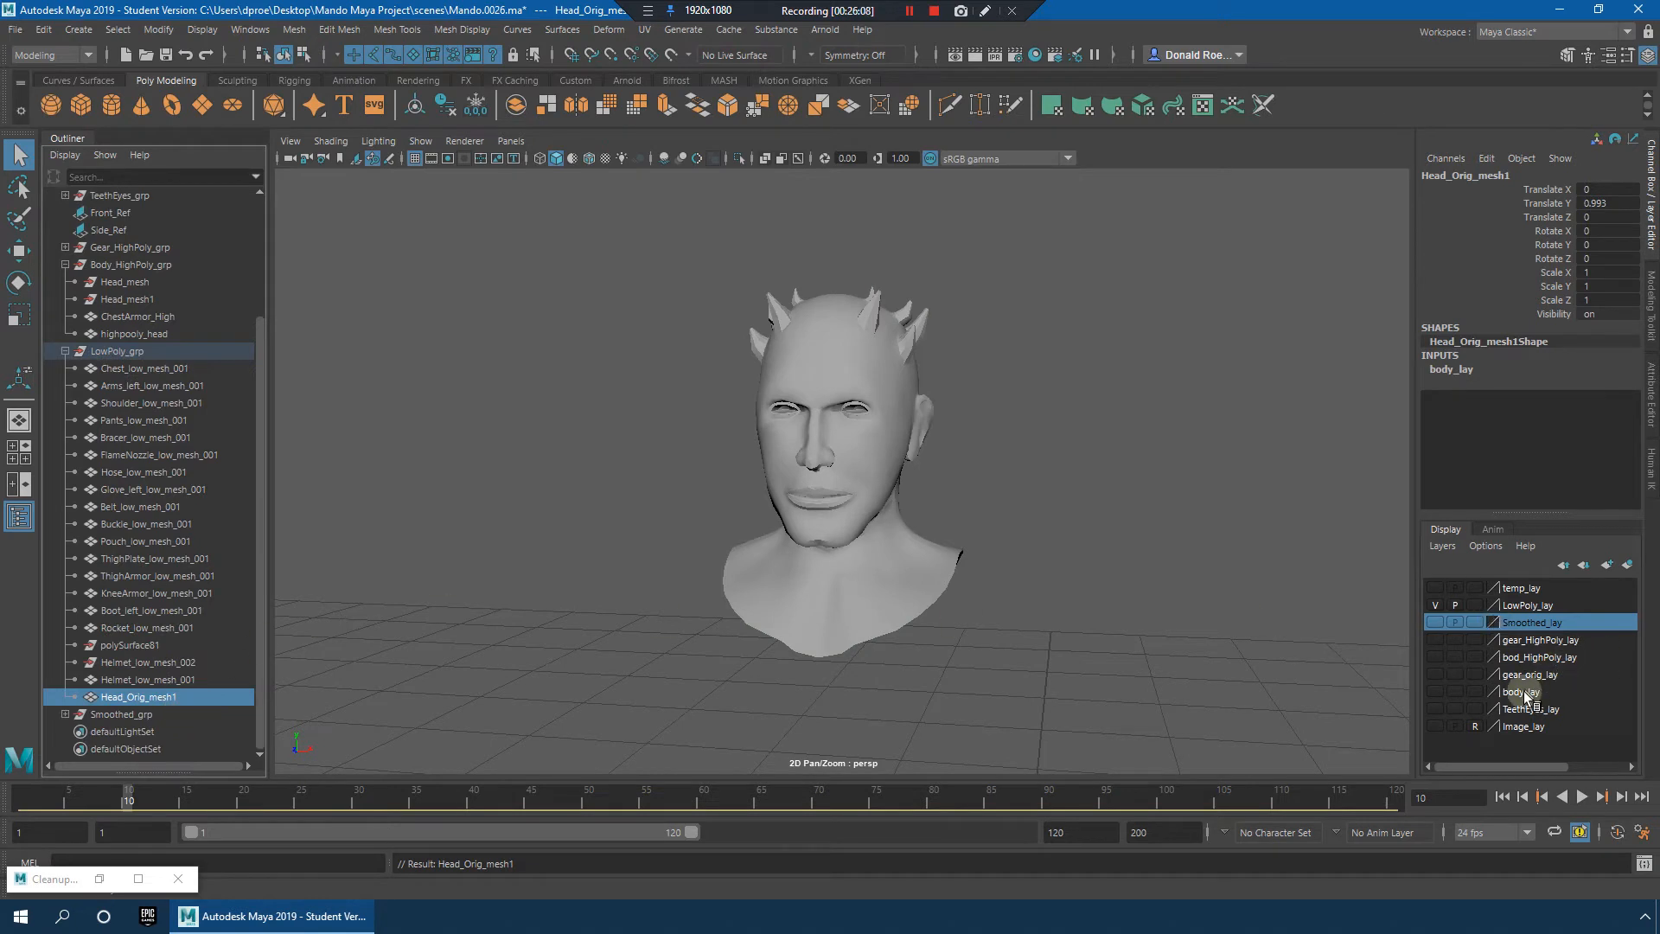
click(1435, 604)
Step: Select every mesh in Smoothed_grp, from ChestArmor_Smoothed to Head_smoothed_mesh, and try to parent them to Smoothed_grp again
click(861, 490)
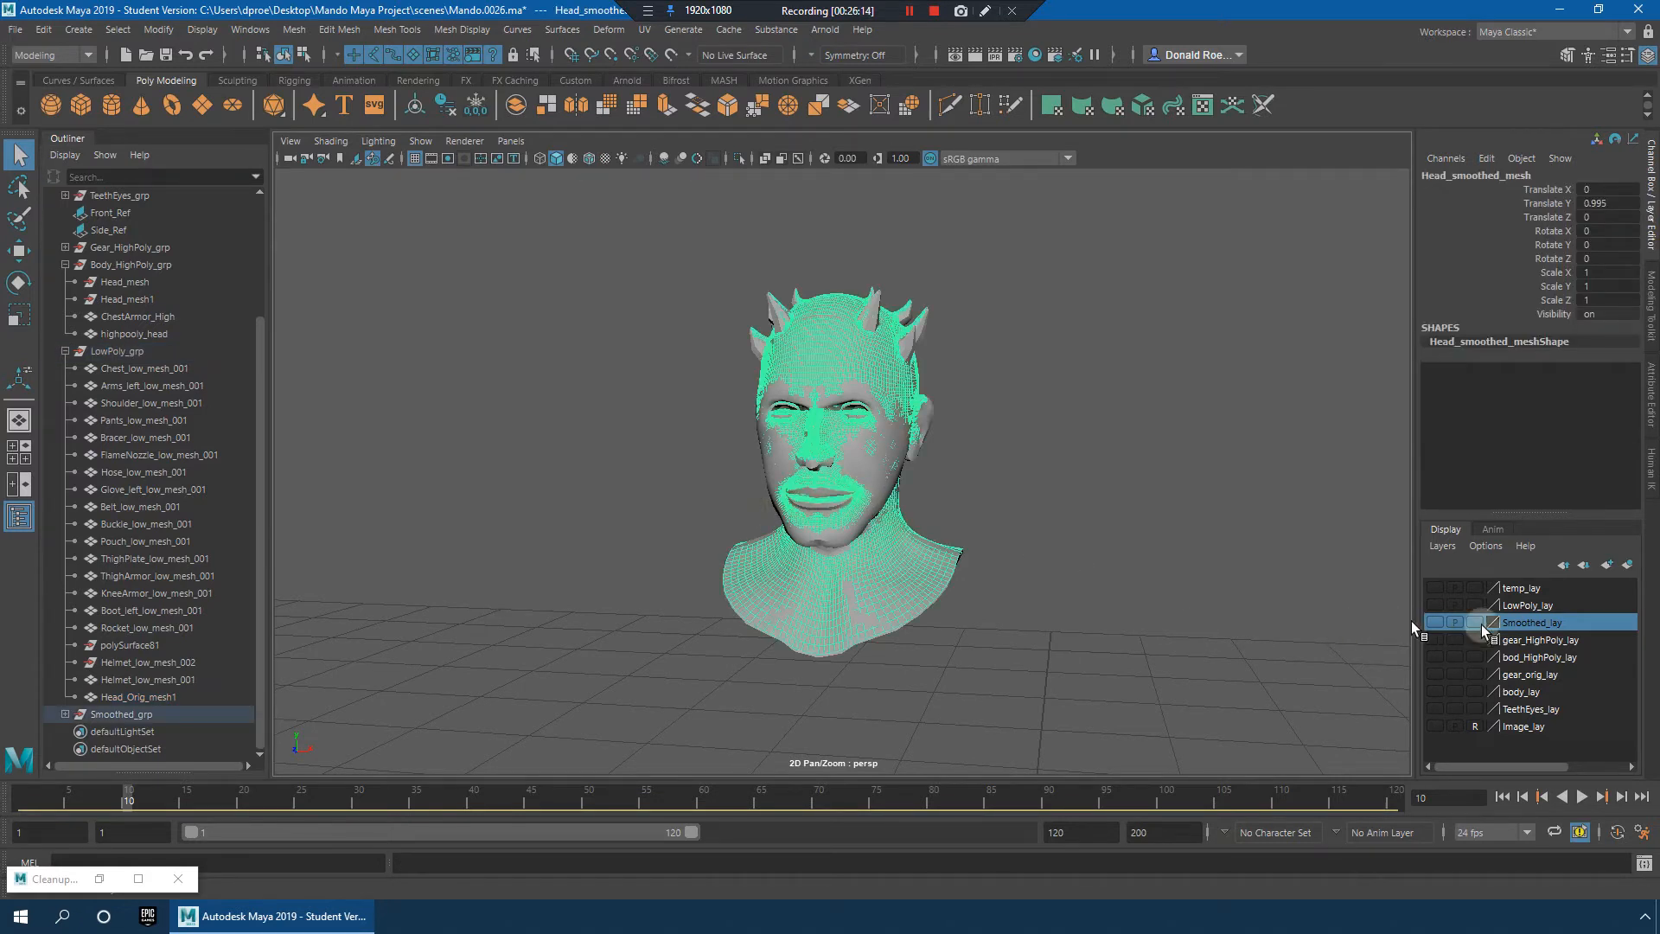
click(140, 718)
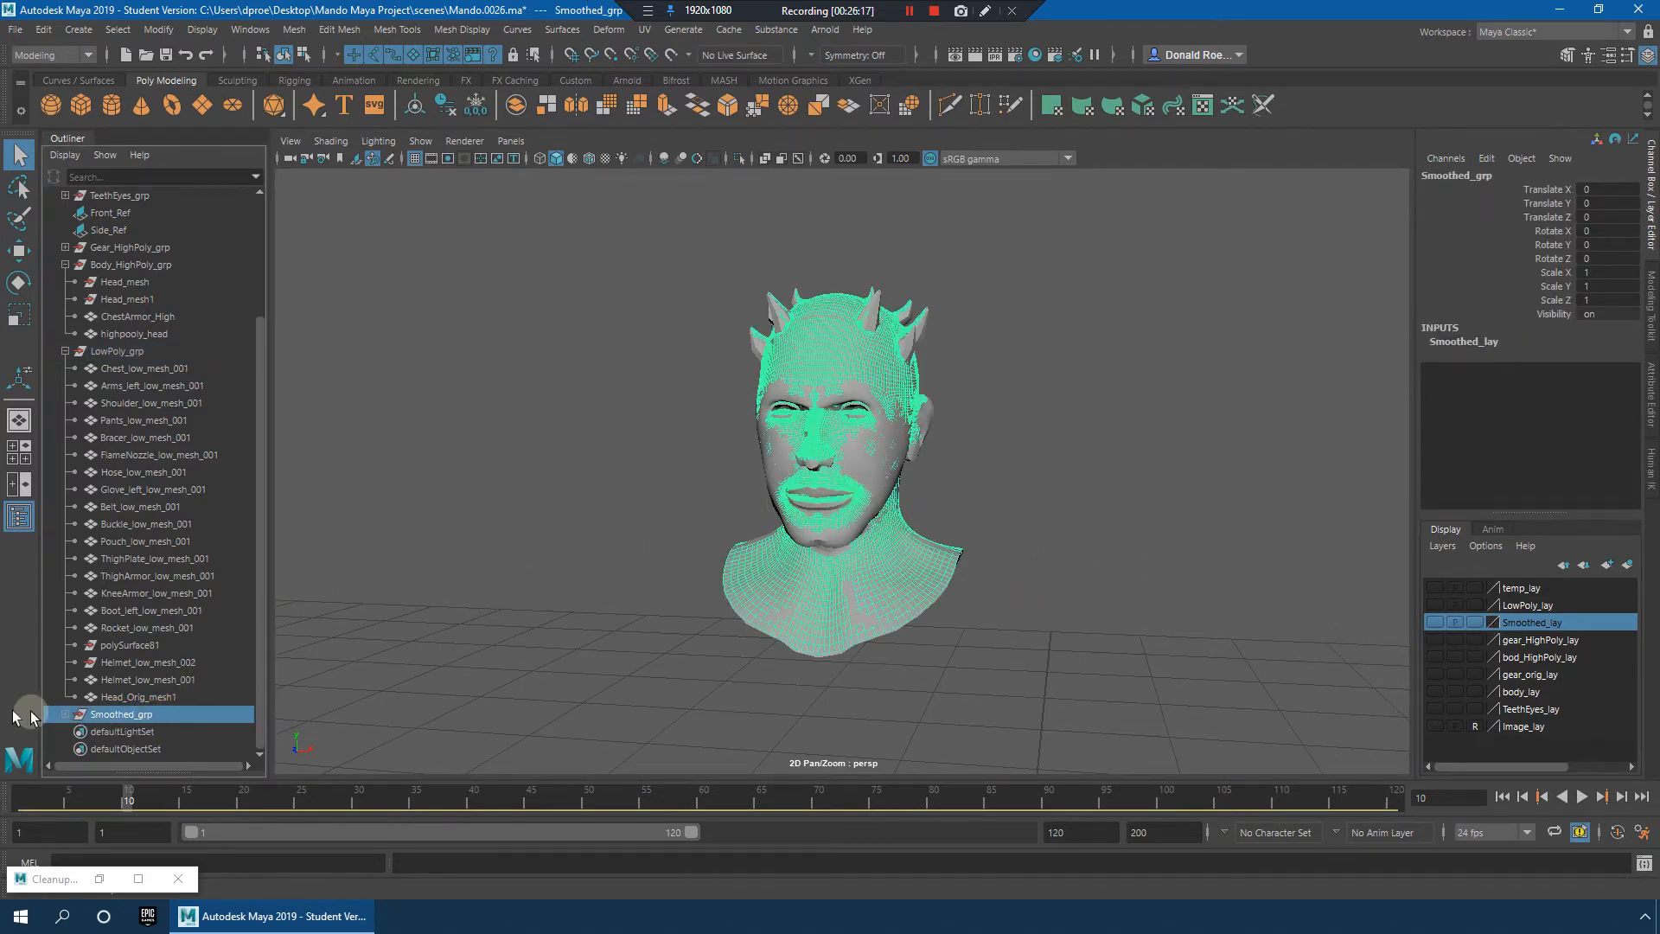
click(66, 715)
scroll(183, 684, down, 6)
click(155, 712)
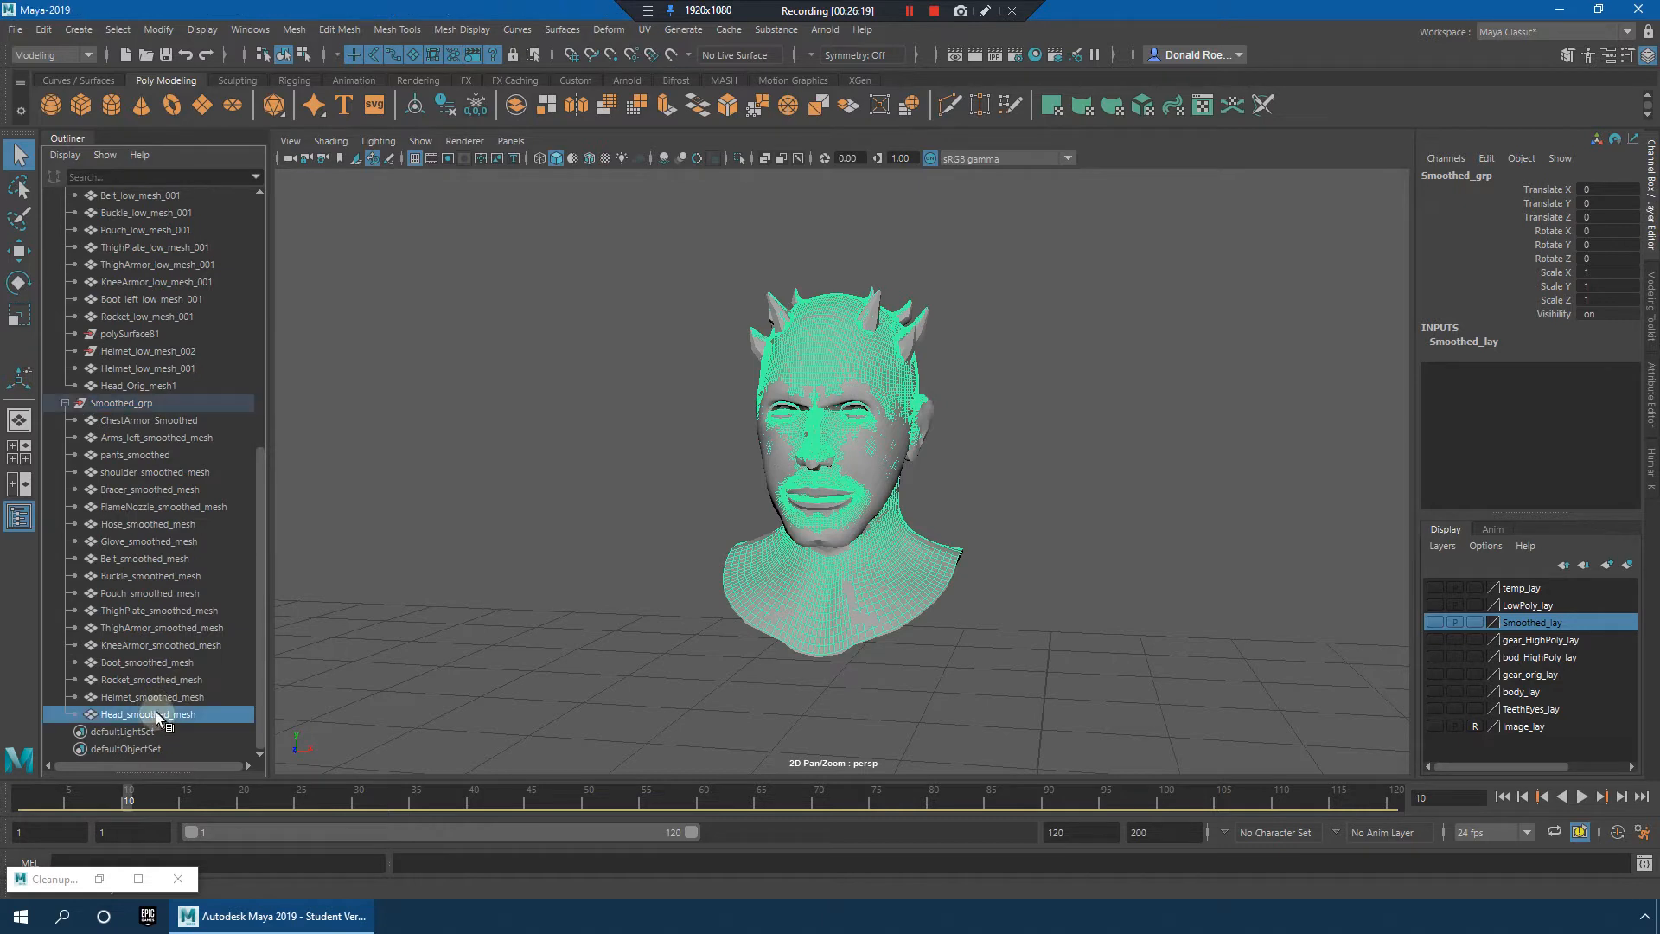
shift+click(157, 421)
drag(158, 422, 139, 403)
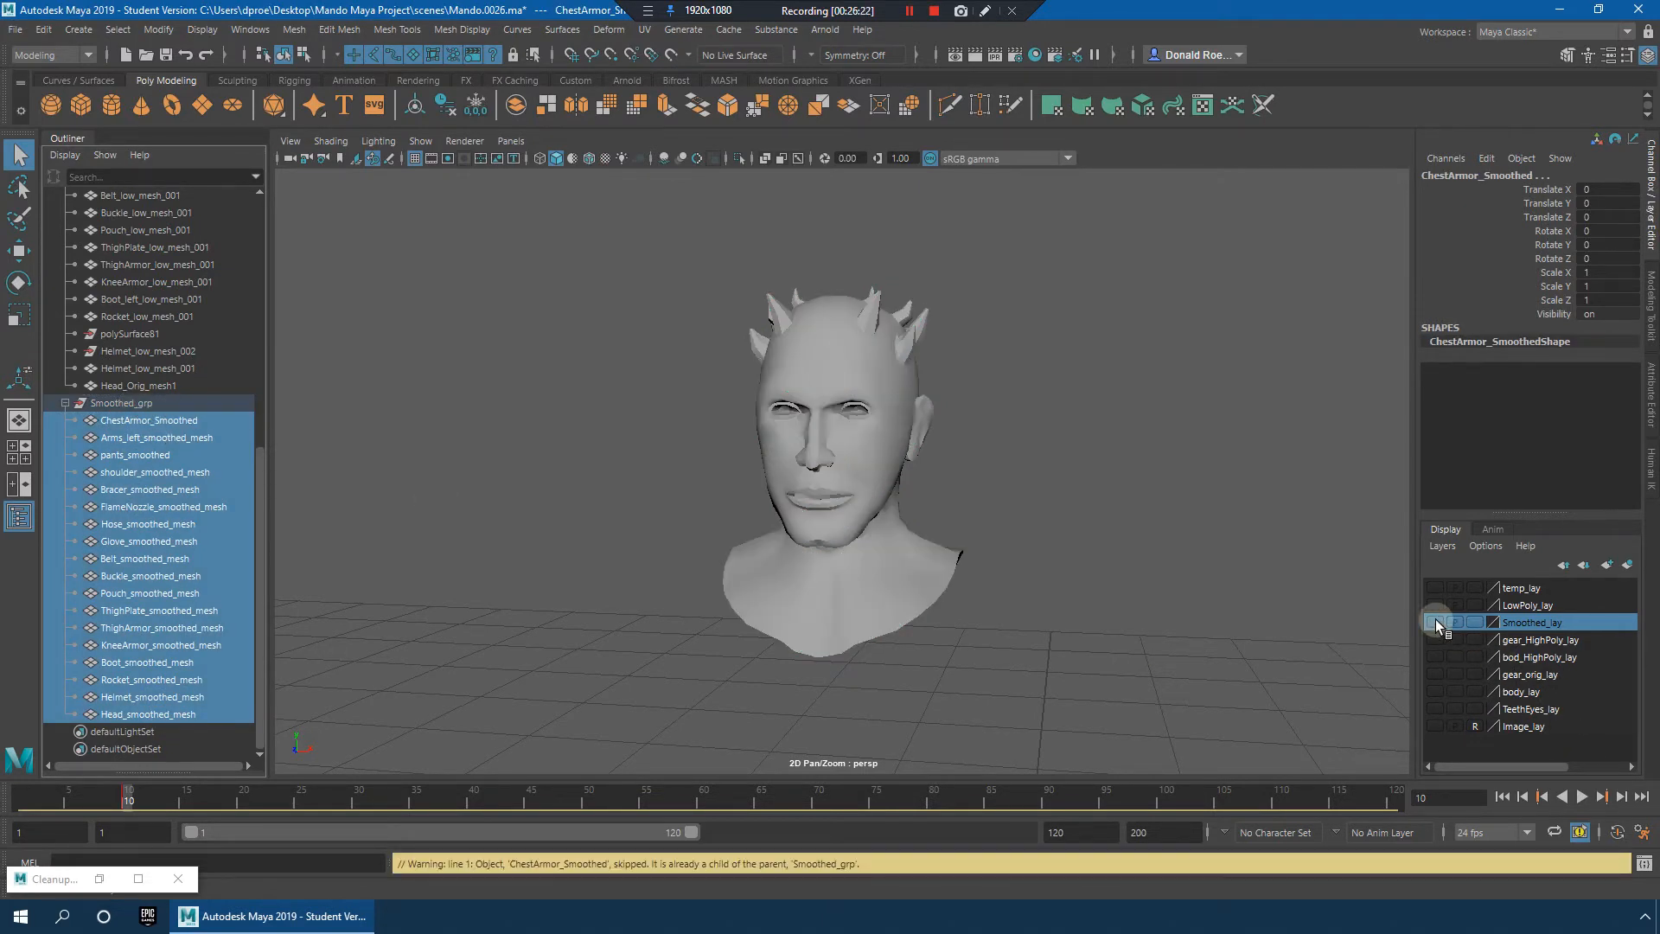
Step: Toggle LowPoly_lay on and off and select the head still displayed in the viewport to identify its mesh and layer
click(1226, 624)
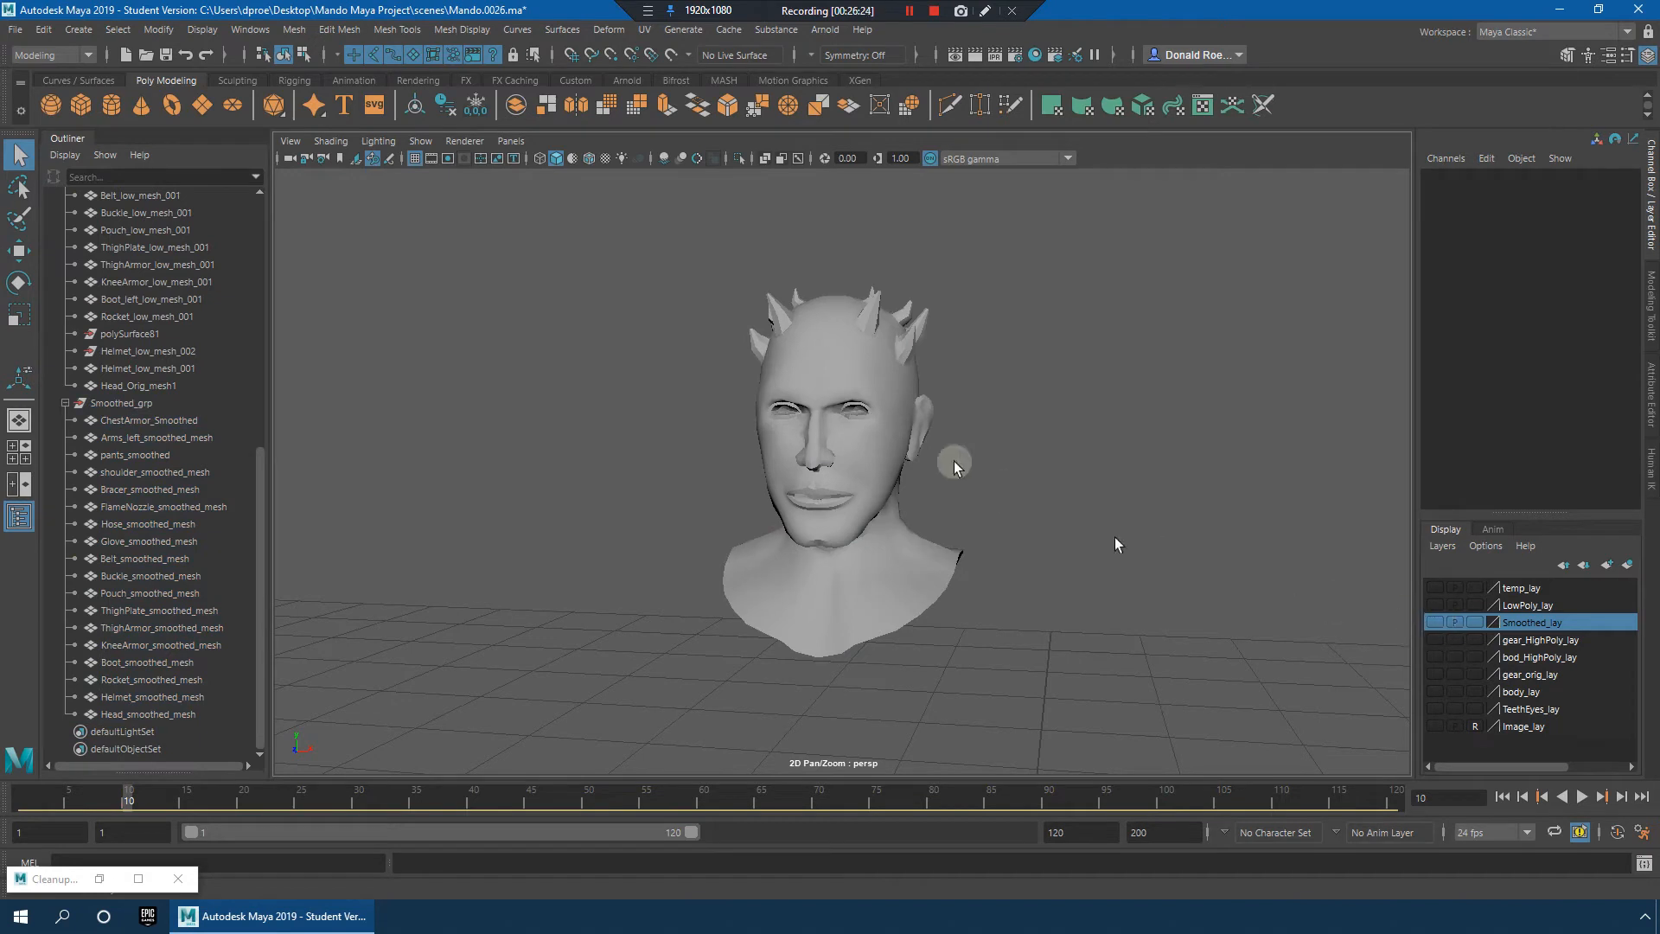
click(904, 432)
click(1435, 605)
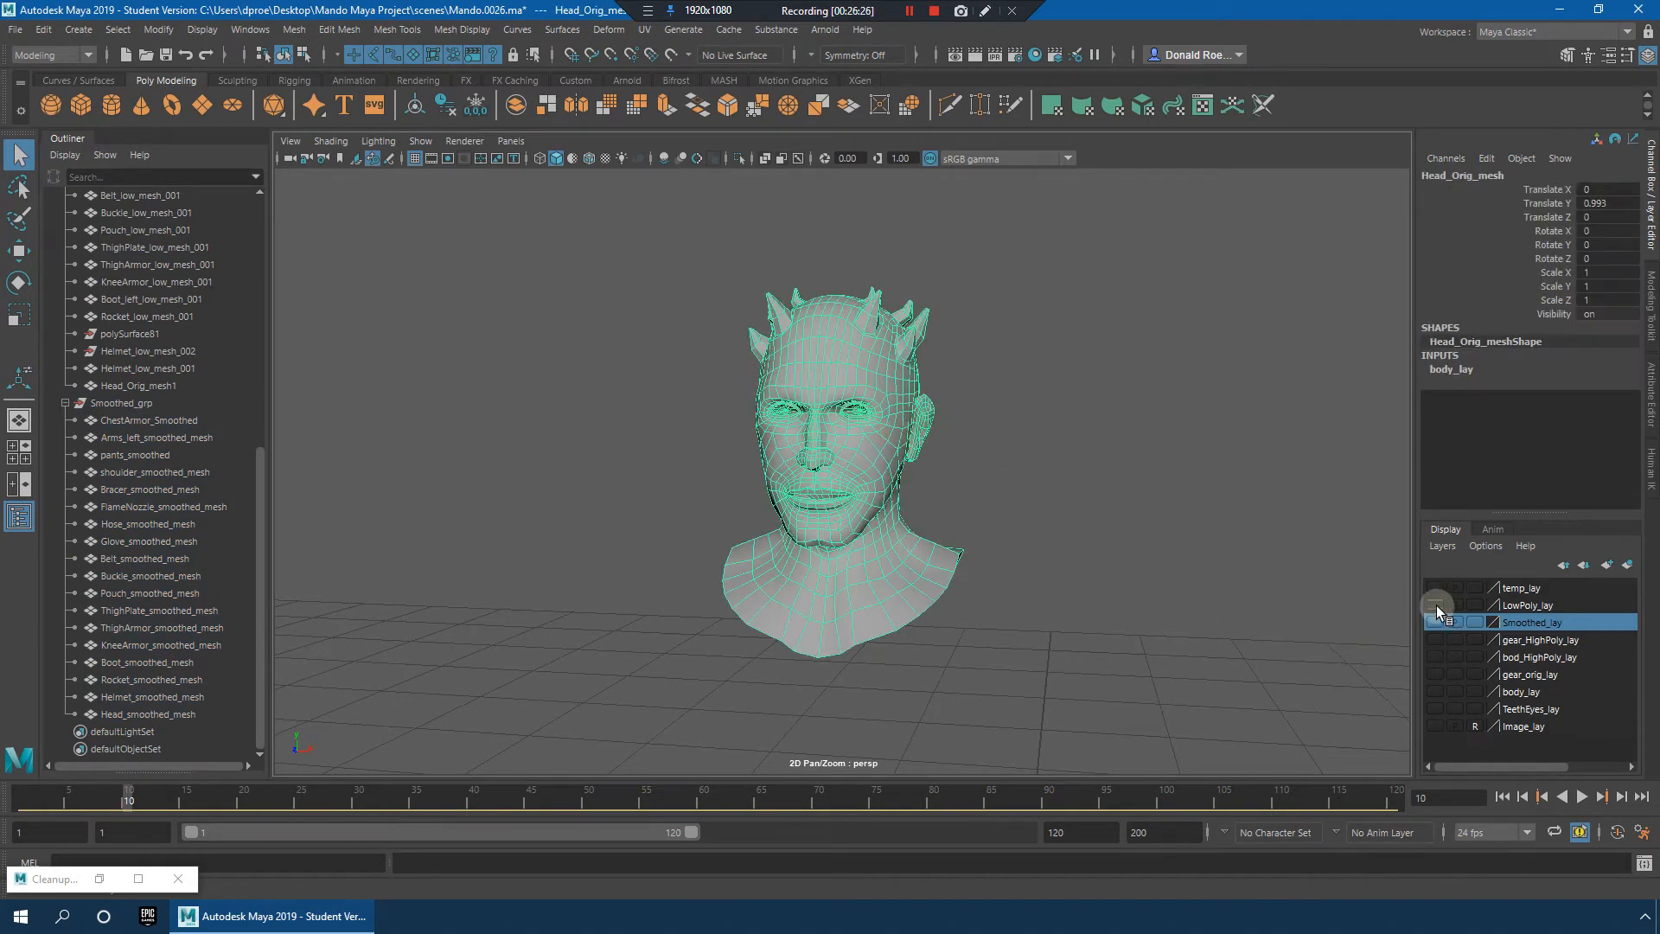
click(1432, 603)
click(1199, 506)
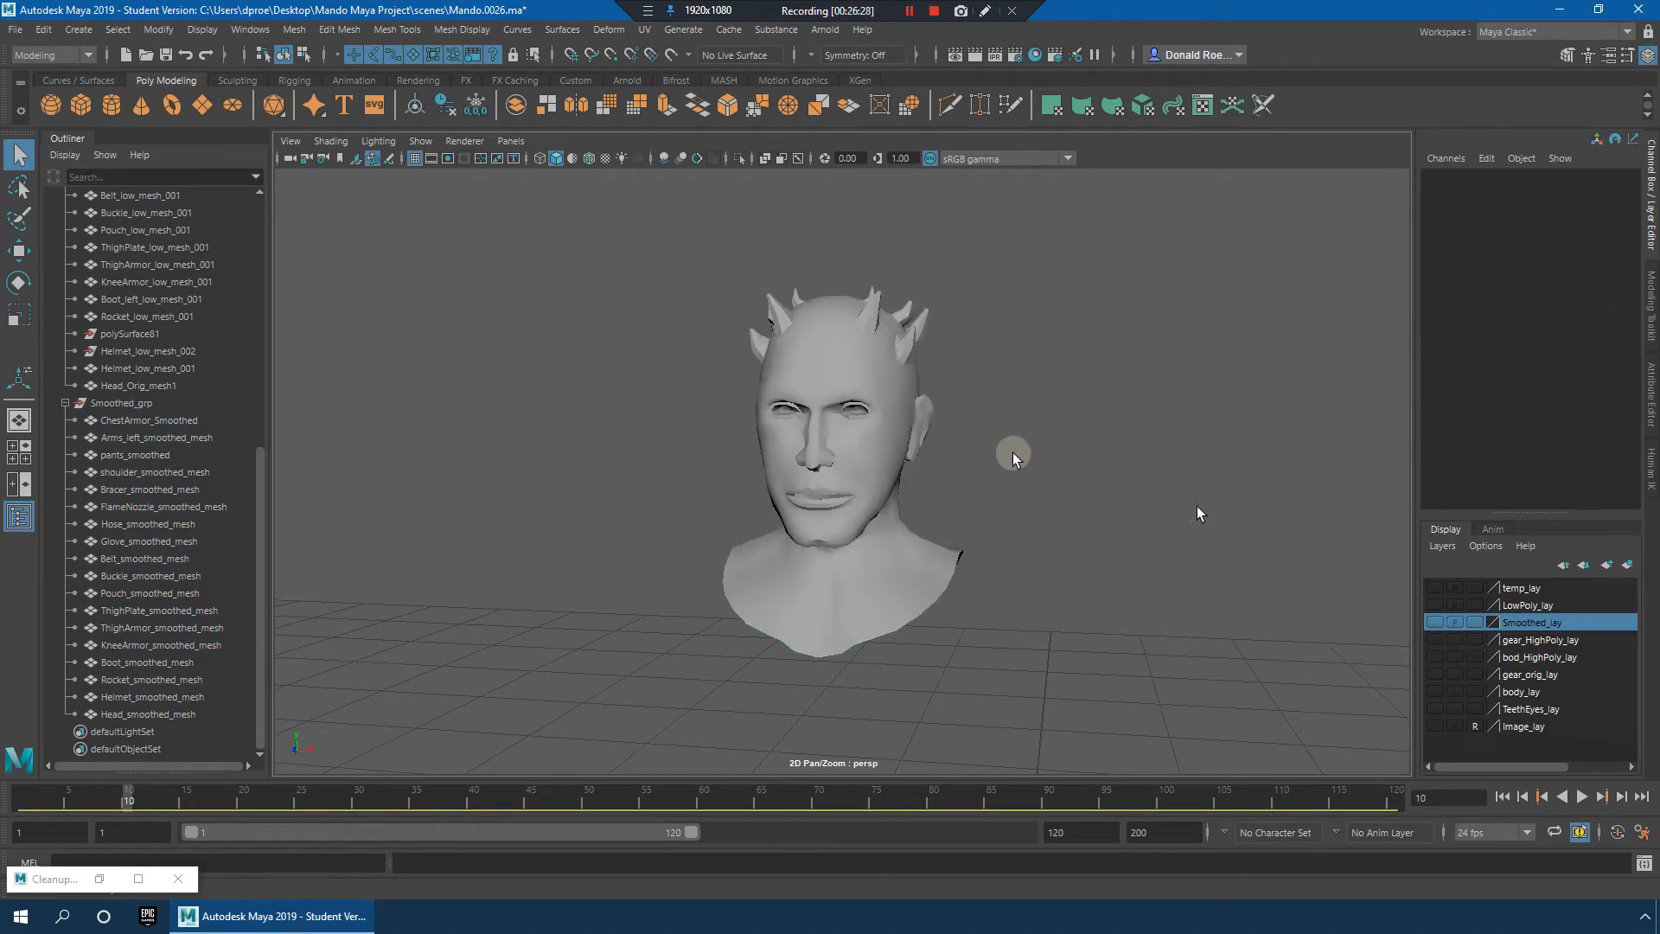
click(885, 424)
scroll(427, 491, up, 2)
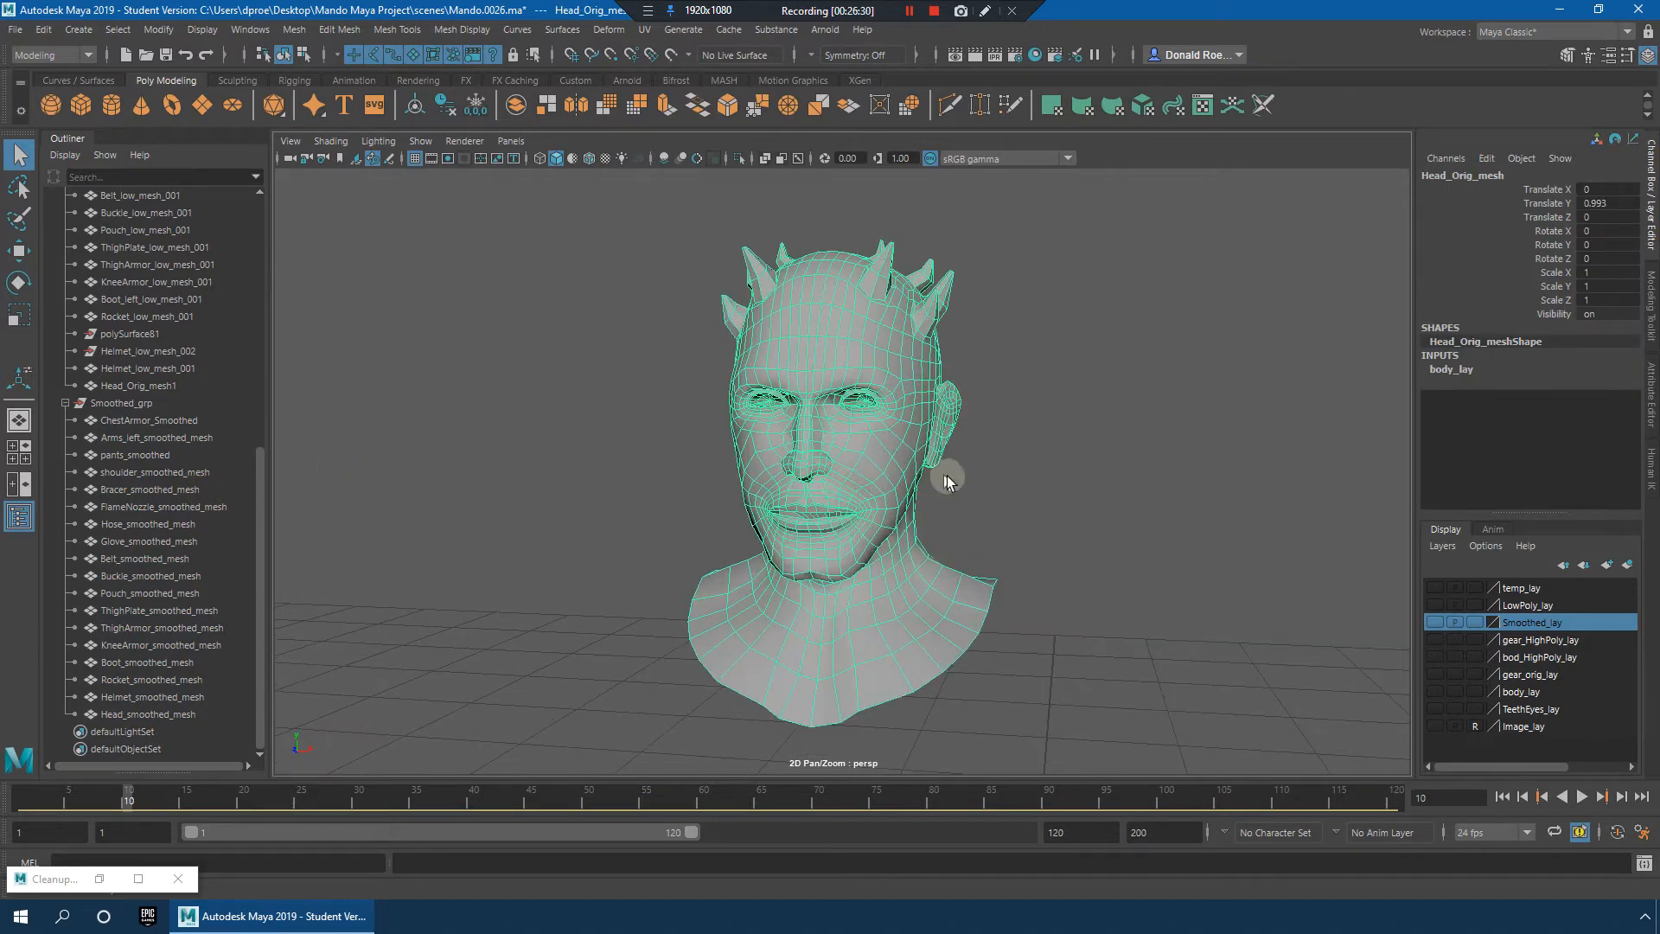
Step: Collapse Body_Orig_grp in the Outliner and toggle body_lay's visibility to check the original head, leaving the layer hidden
scroll(174, 505, up, 9)
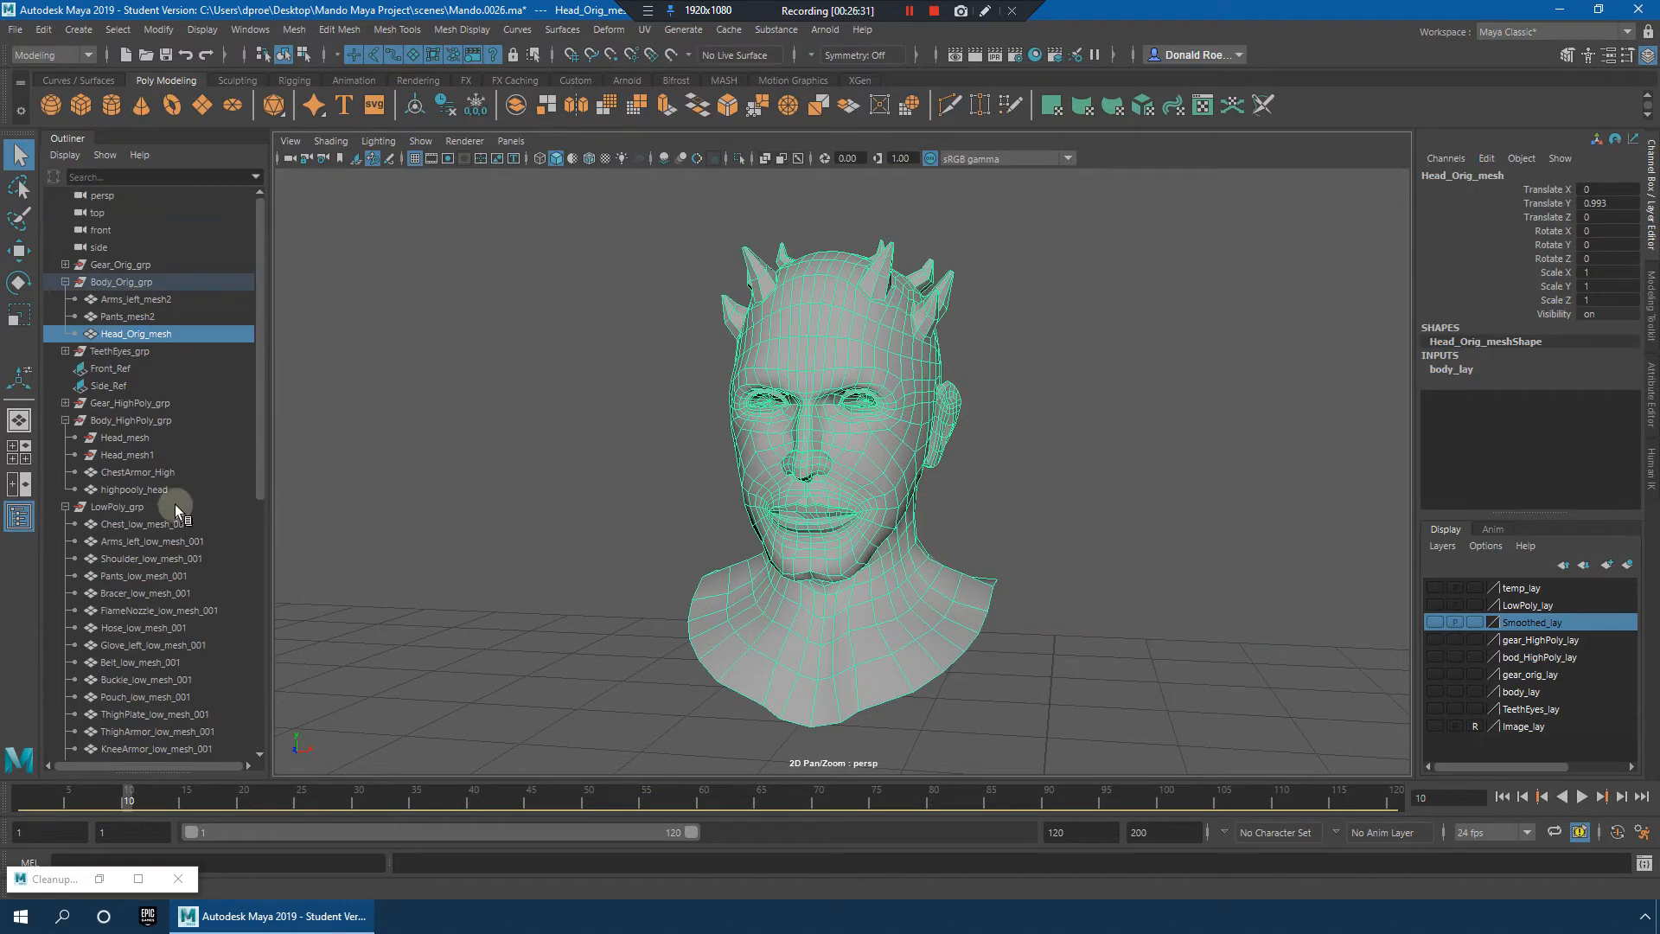
click(65, 282)
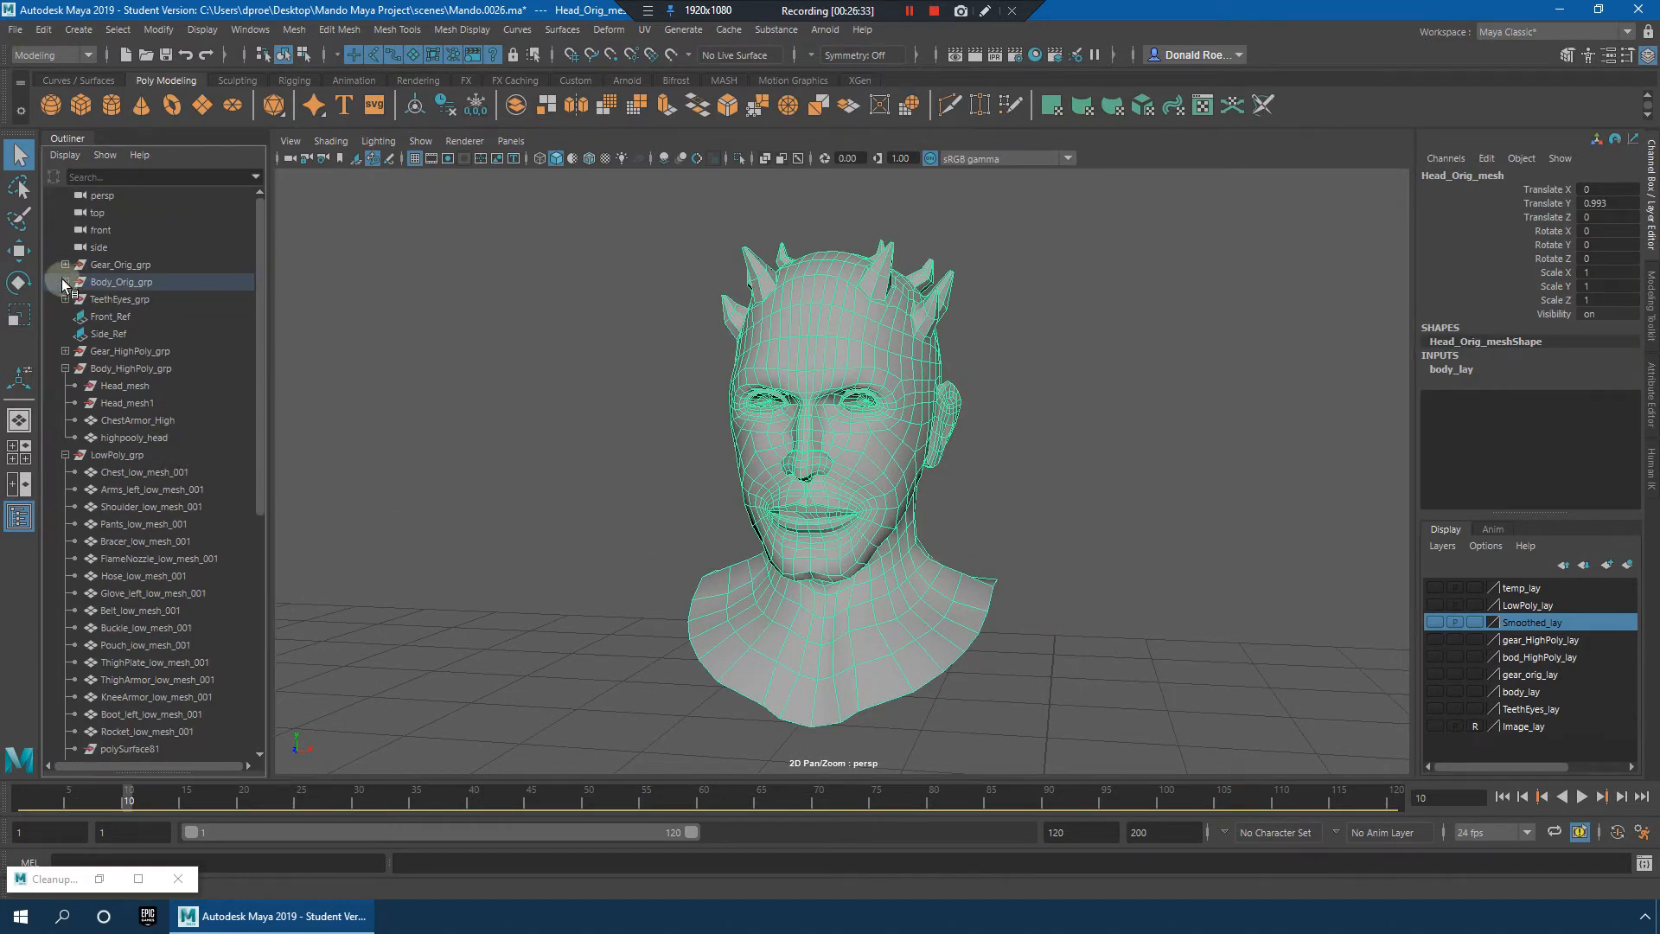
click(1434, 689)
click(1434, 689)
click(1434, 689)
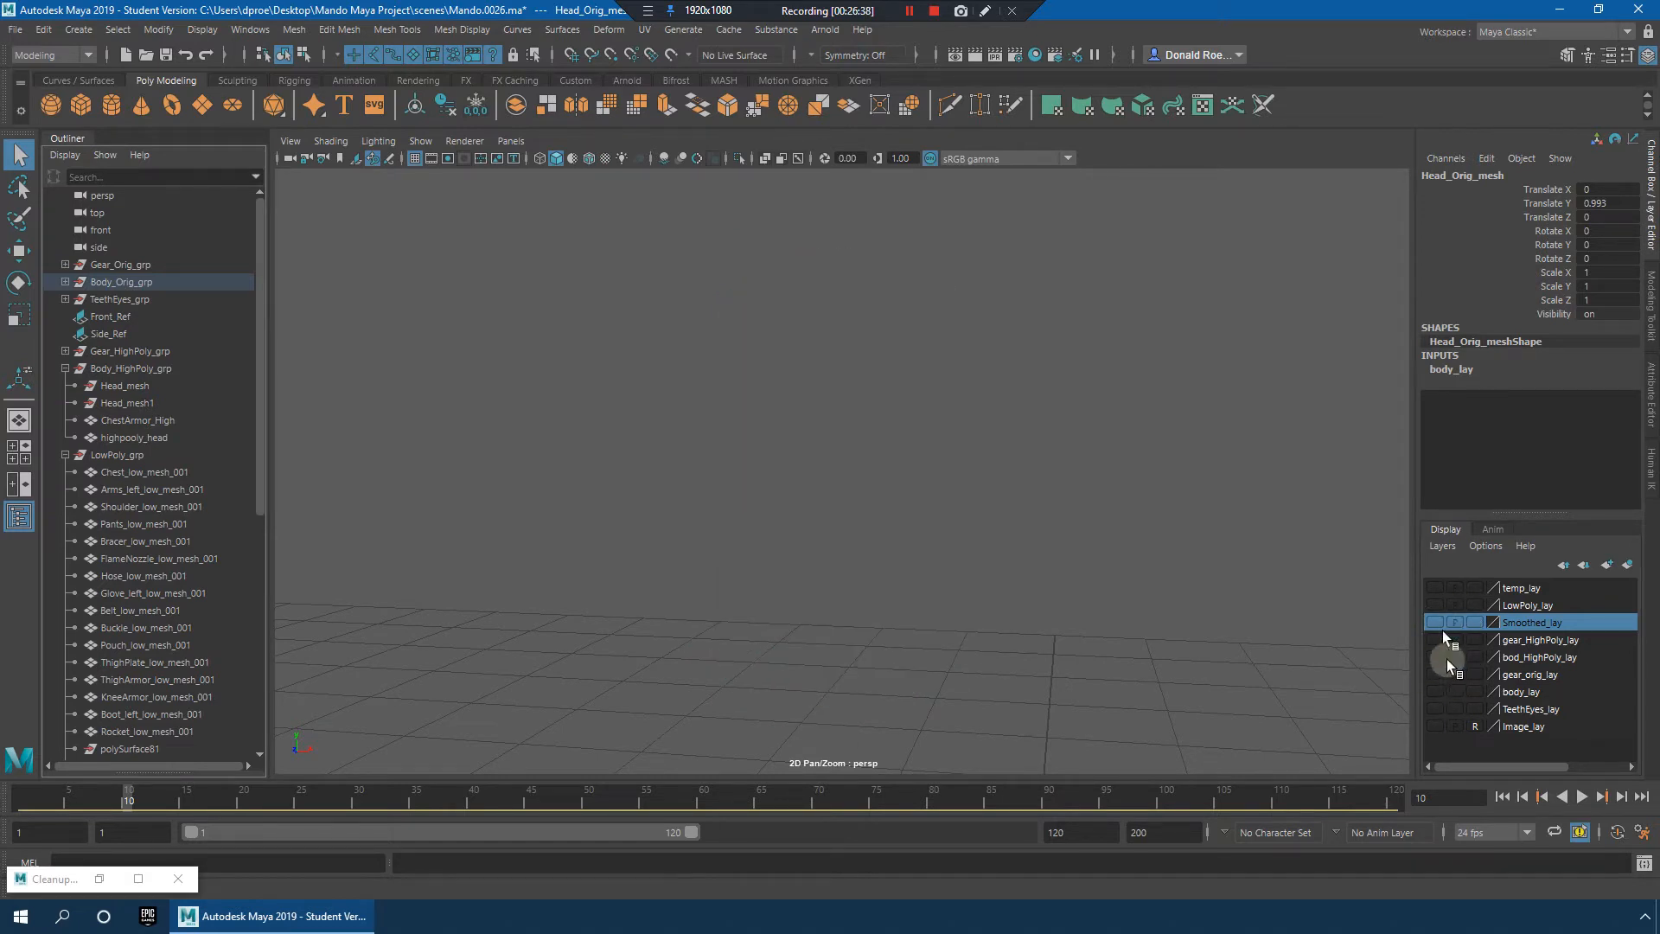
click(1434, 688)
click(1435, 688)
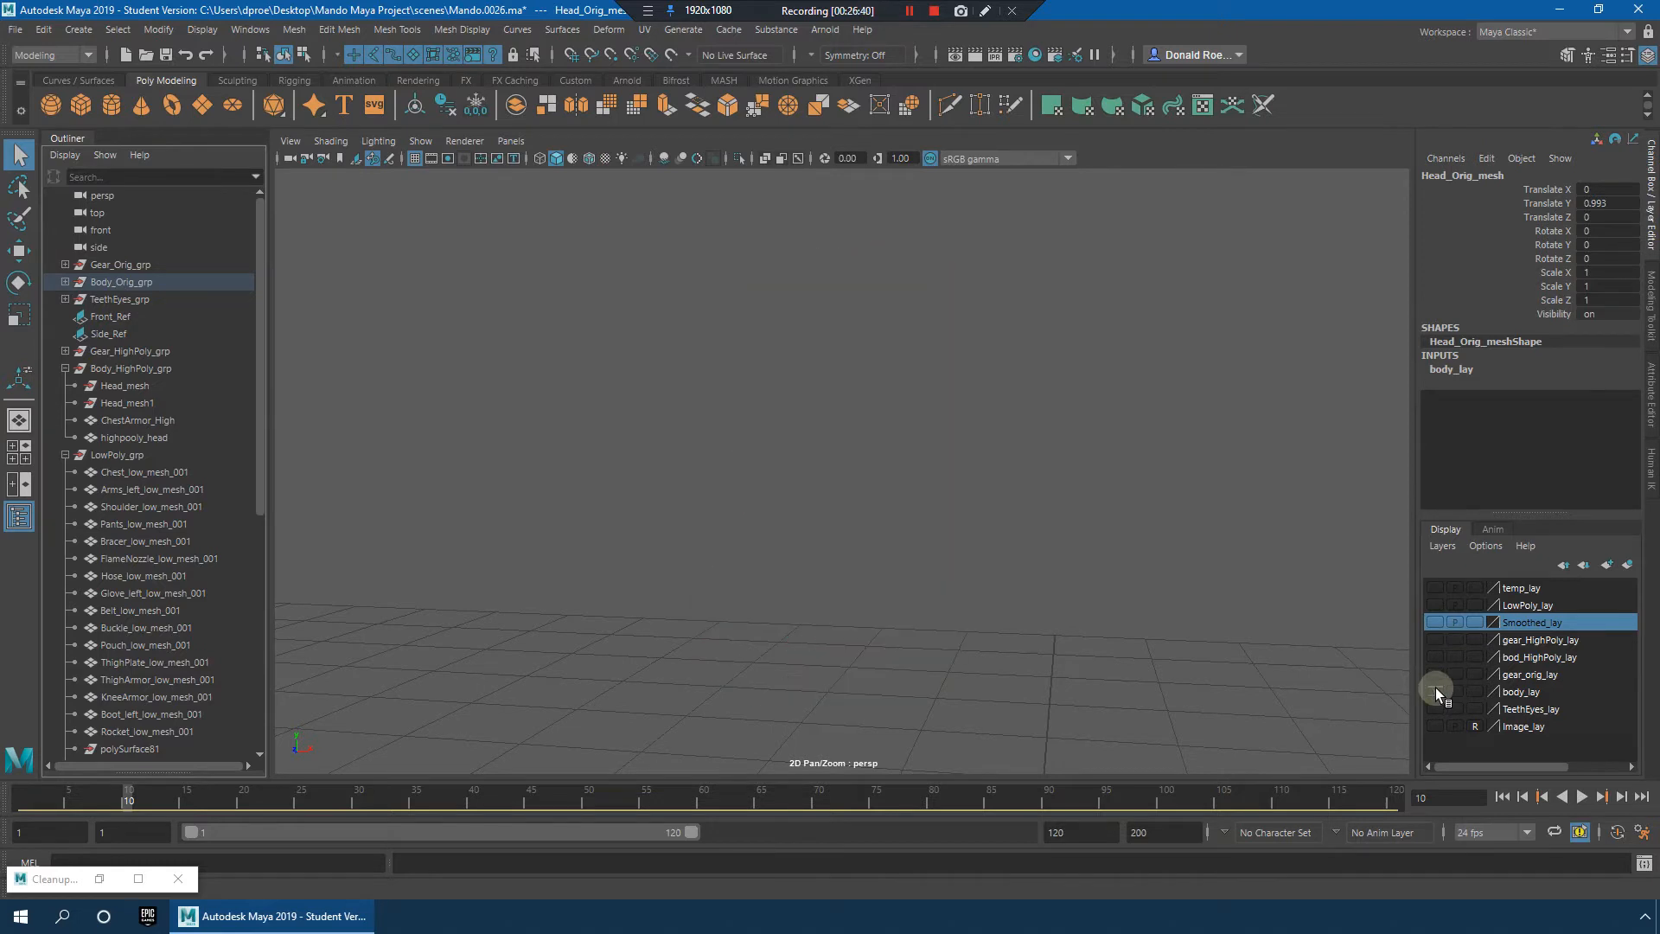
Step: Show LowPoly_lay with Smoothed_lay hidden, and remove Head_Orig_mesh1 in LowPoly_grp from body_lay
click(1441, 620)
click(1438, 621)
click(1434, 607)
scroll(160, 605, down, 8)
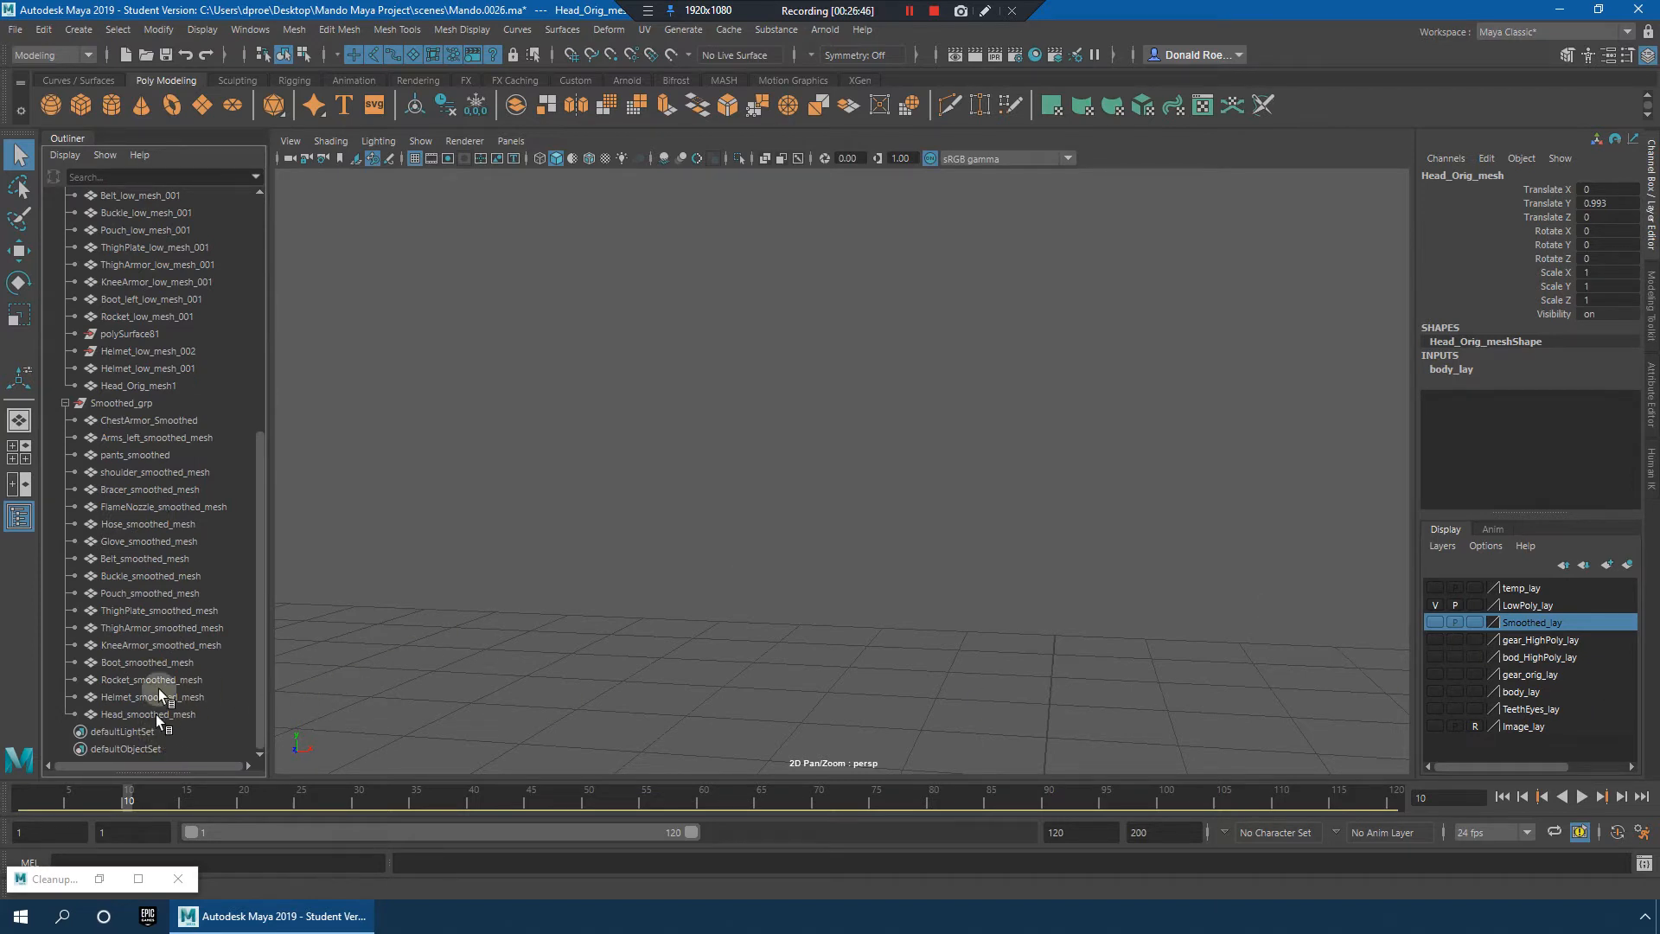
click(147, 383)
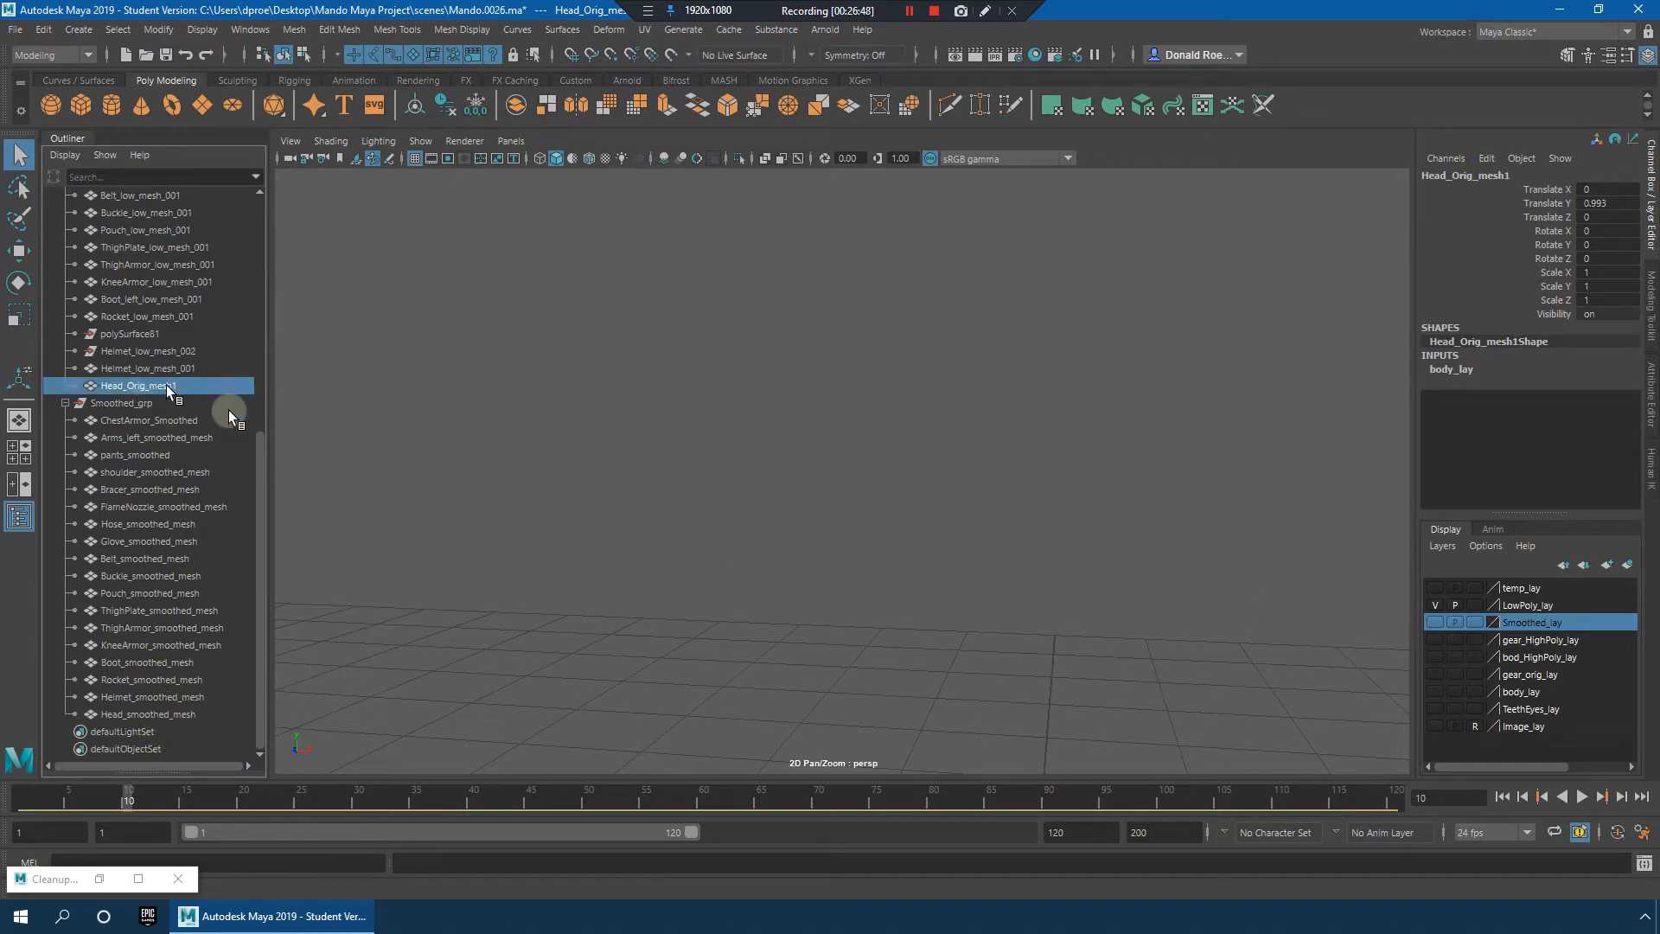
click(1527, 691)
right_click(1527, 691)
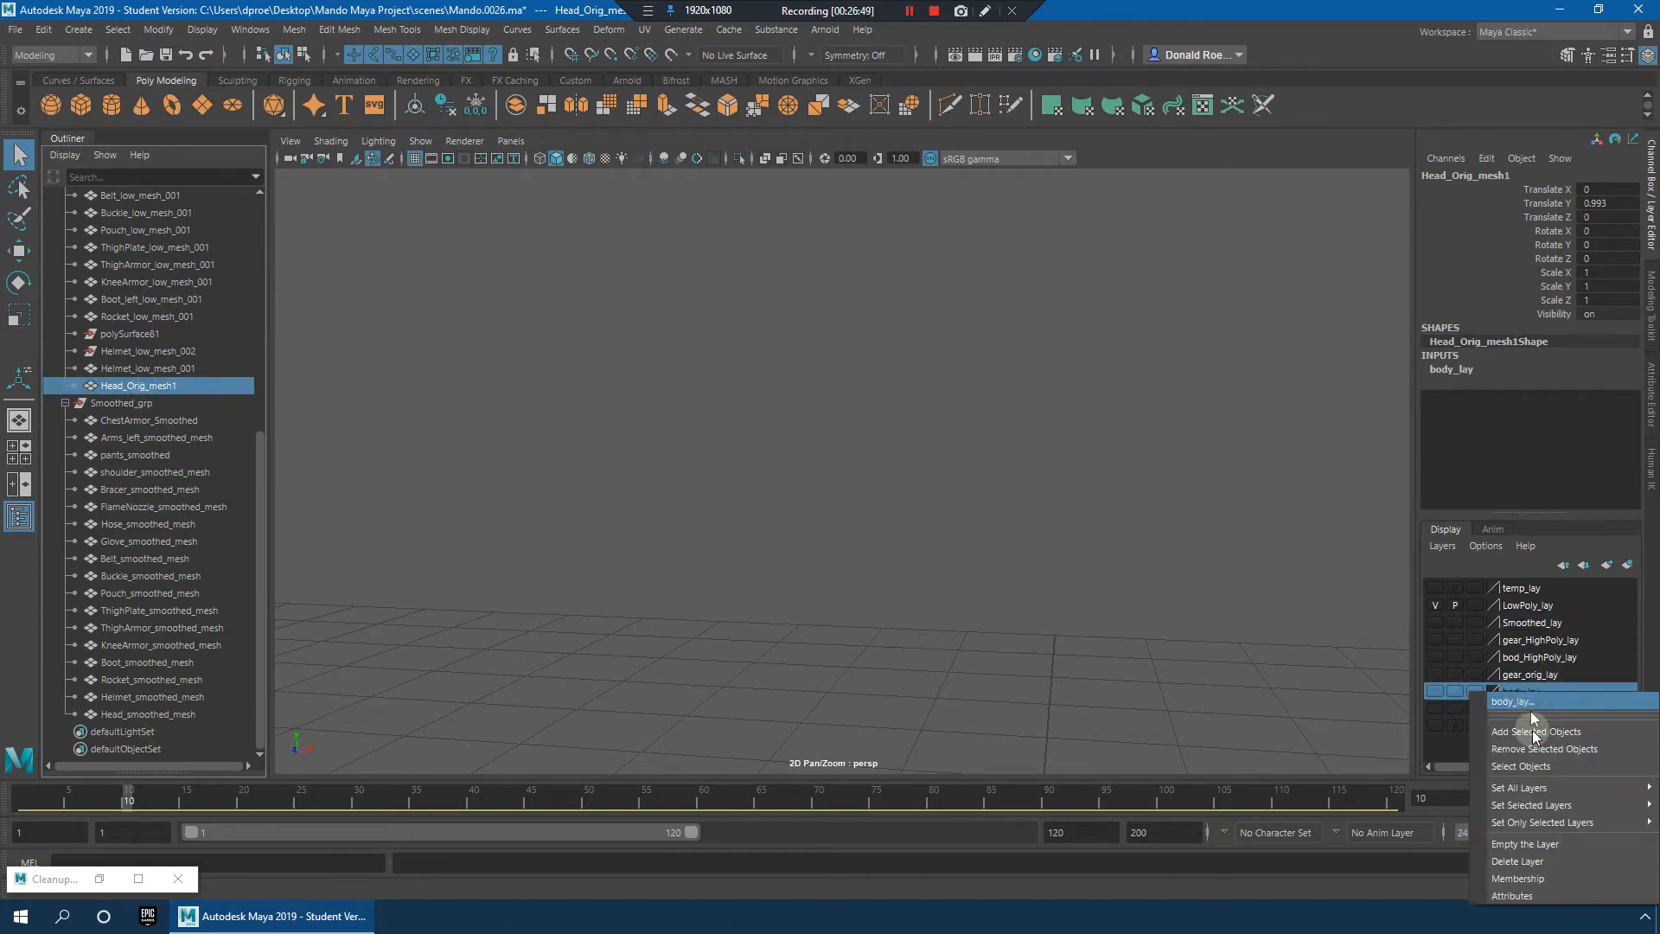
click(1115, 463)
click(830, 462)
scroll(1027, 491, up, 5)
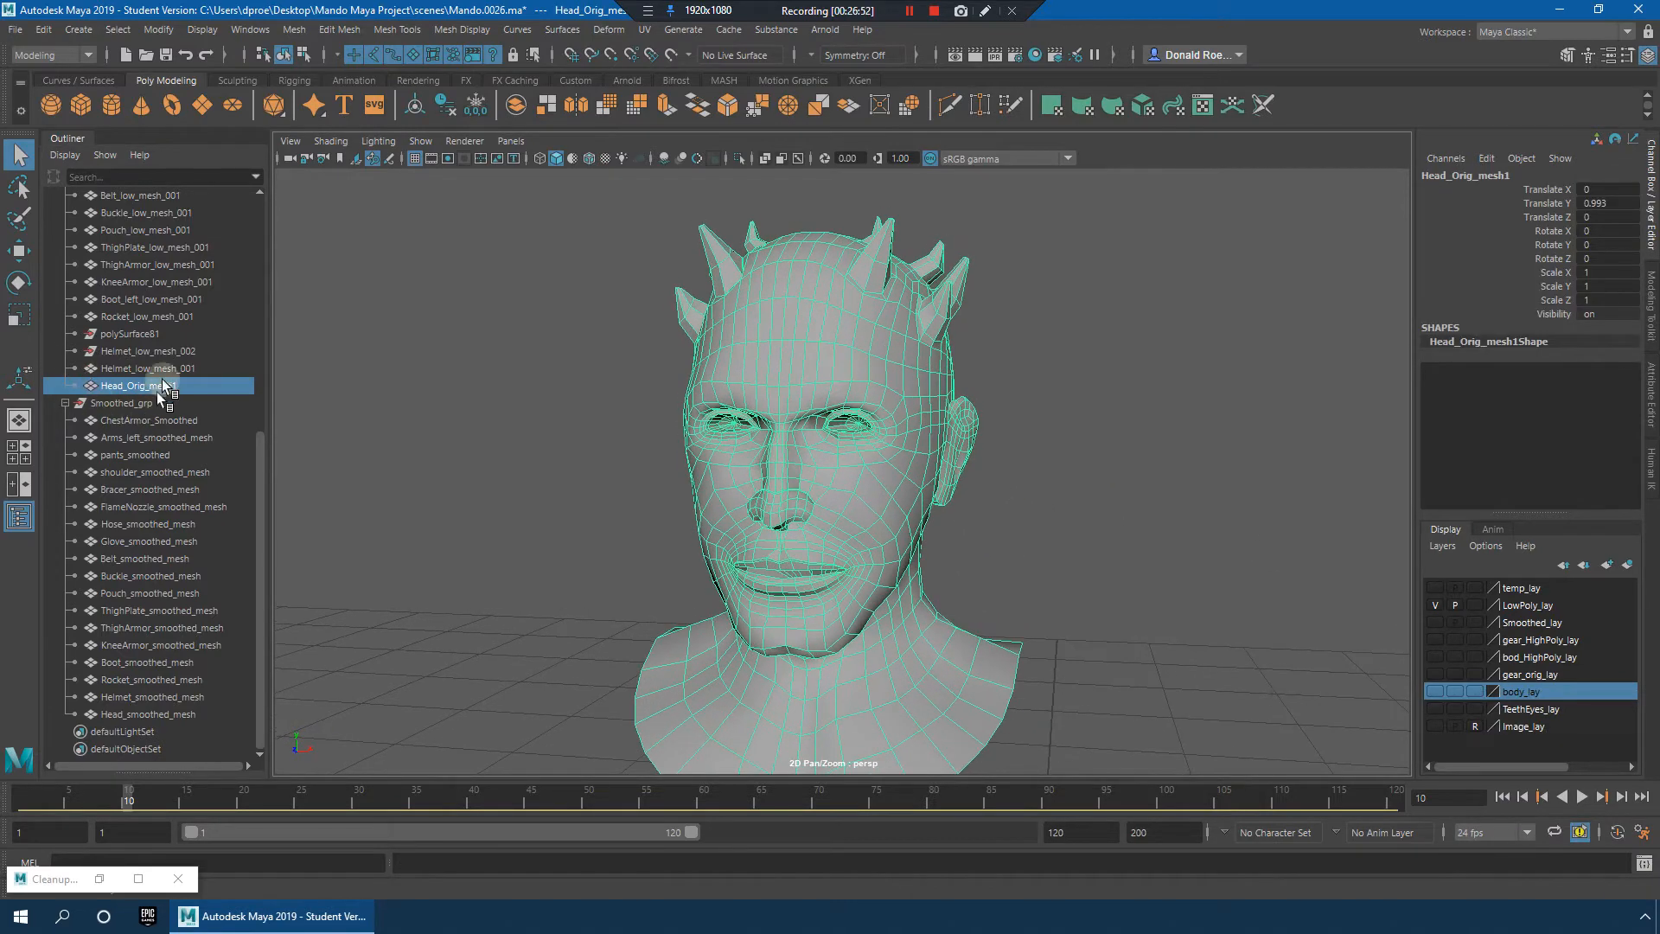
Step: Delete all construction history in the scene, and delete polySurface81 and Helmet_low_mesh_002 from LowPoly_grp
click(41, 32)
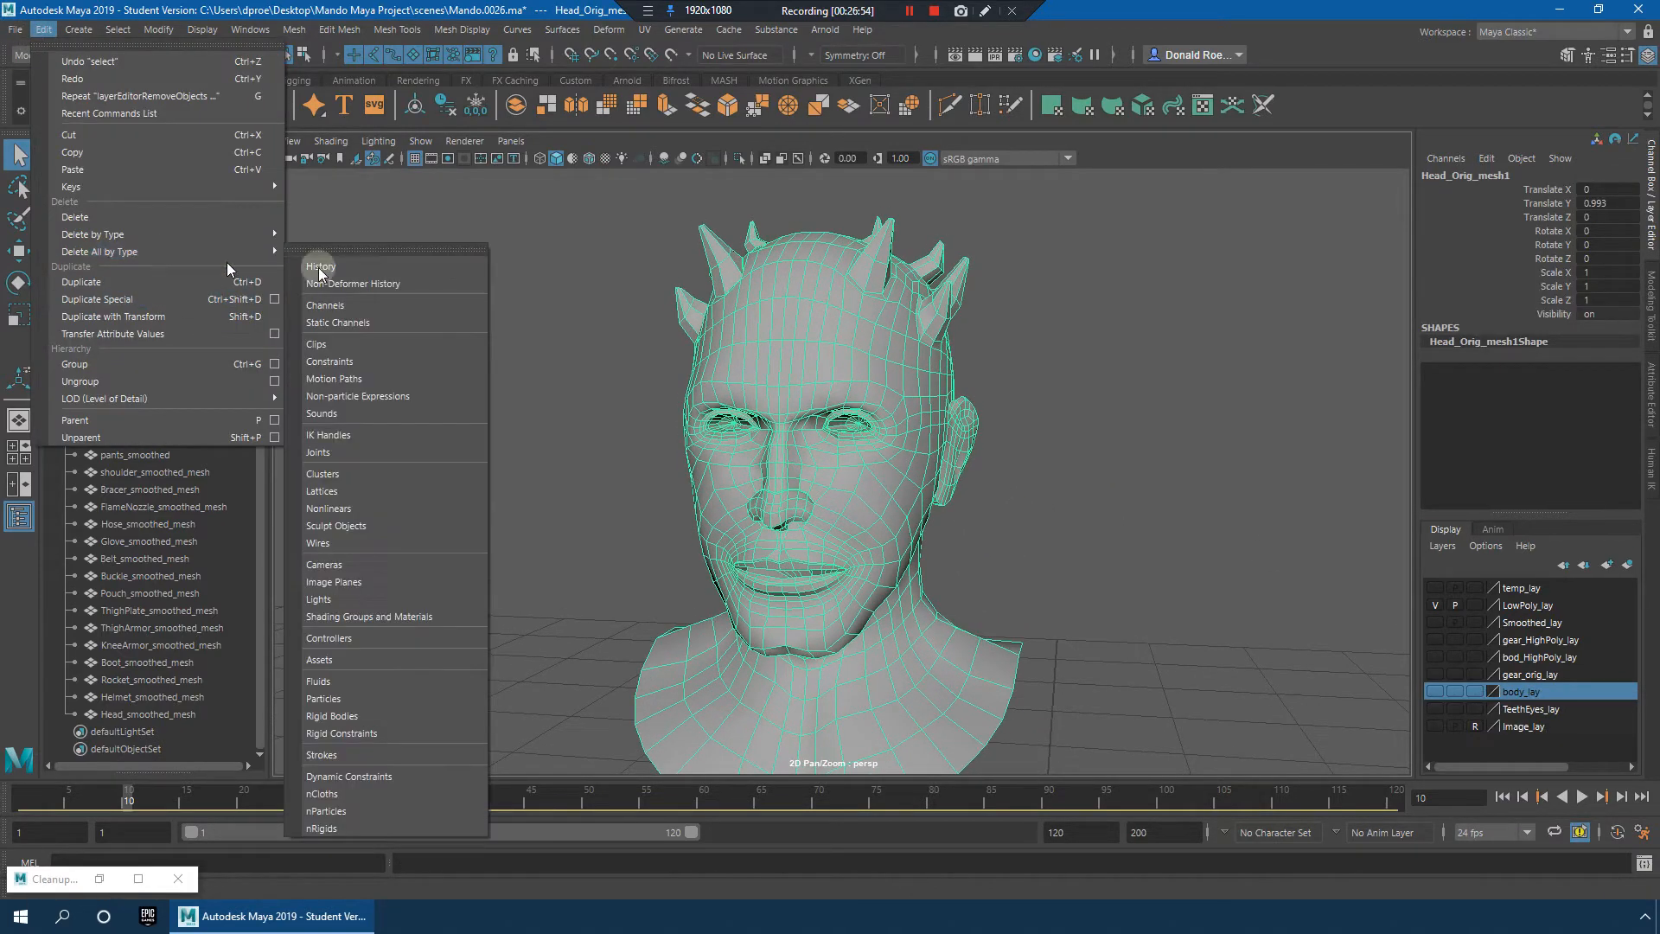
click(215, 367)
click(160, 350)
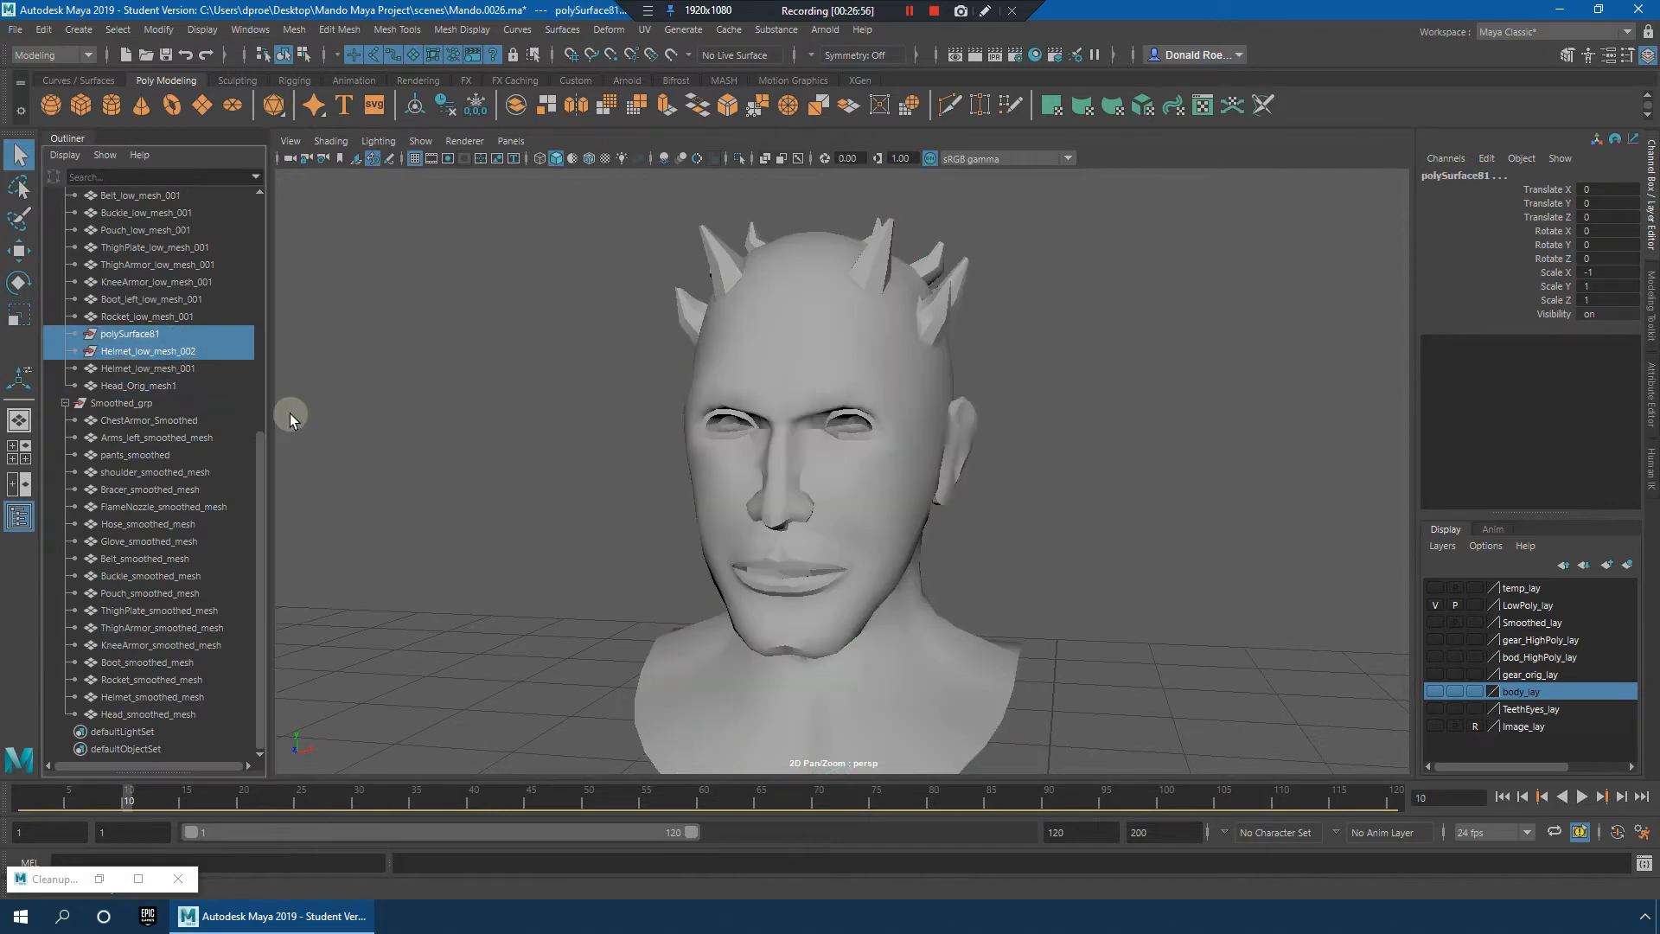
key(Delete)
Step: Rename Head_Orig_mesh1 as Head_low_mesh_001
click(158, 385)
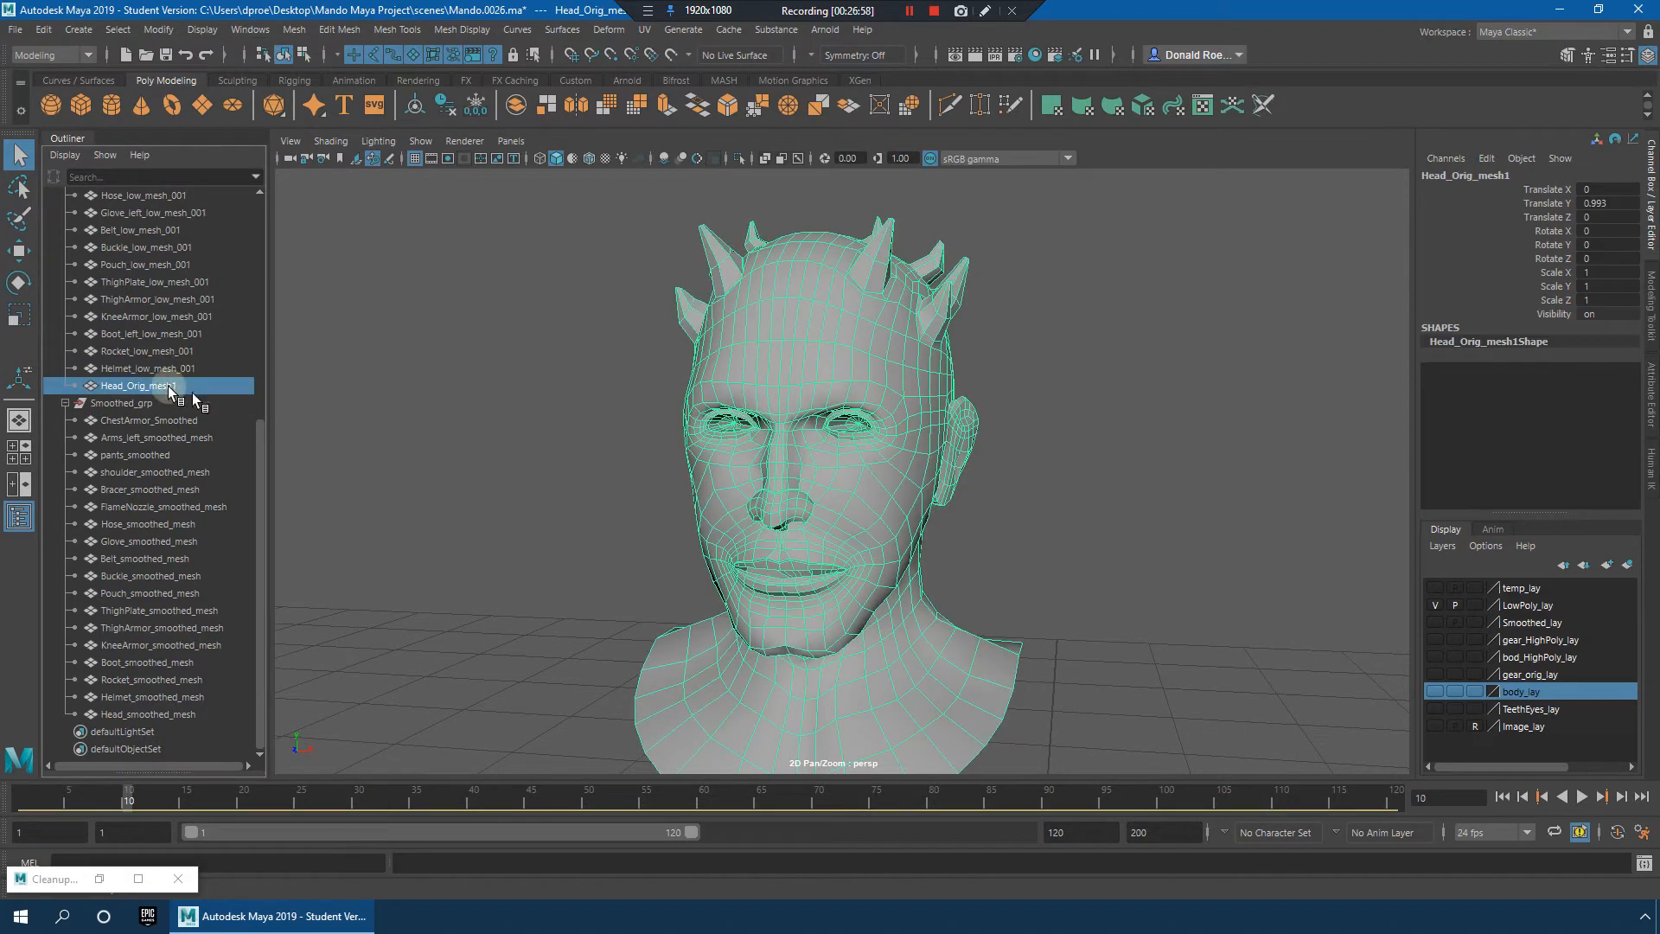
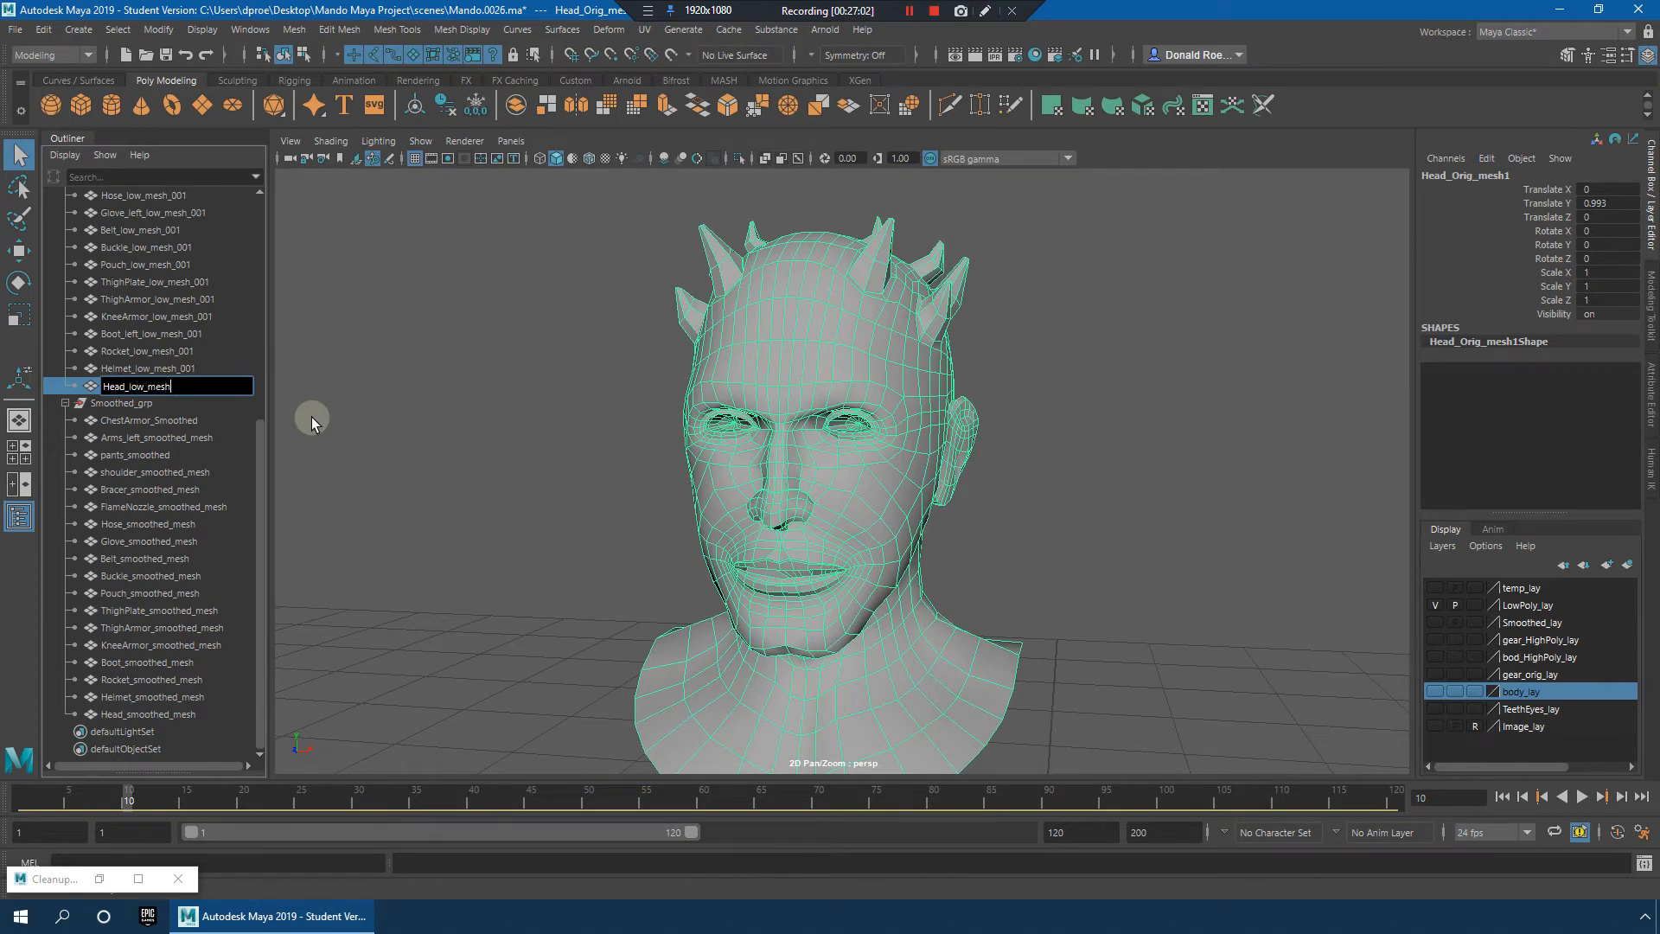
click(1044, 424)
click(916, 509)
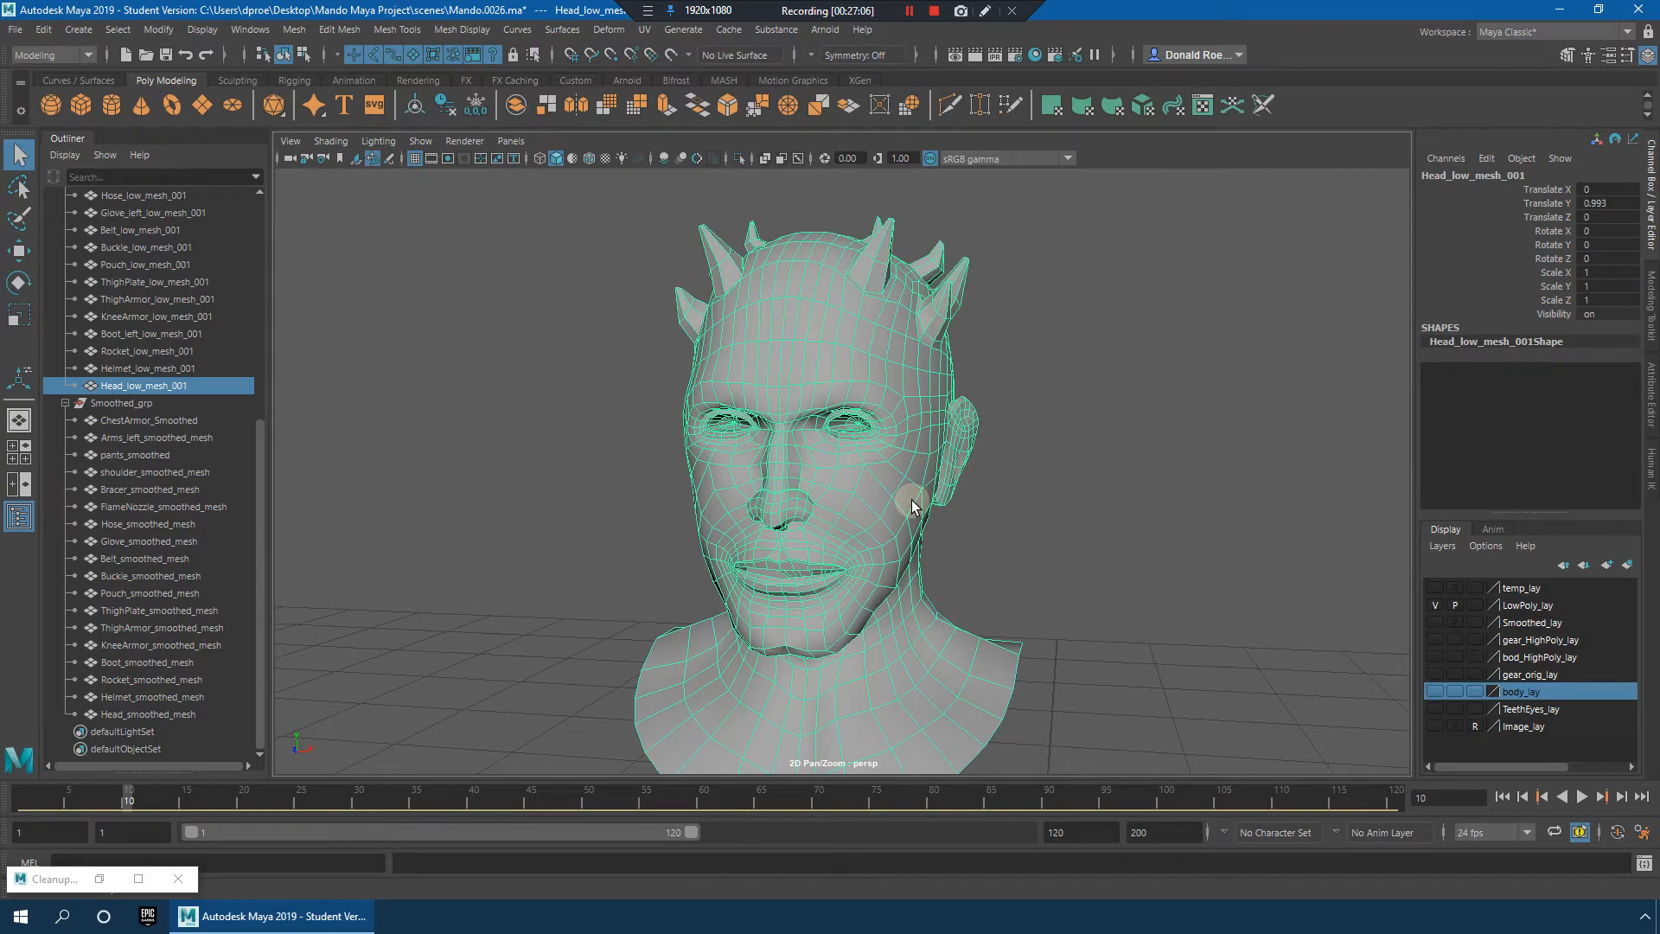
Step: Look over the low-poly head and collapse Body_HighPoly_grp, LowPoly_grp and Smoothed_grp in the Outliner
alt+drag(1072, 470, 1163, 478)
scroll(1020, 467, up, 5)
alt+right_drag(1100, 474, 1040, 467)
alt+drag(1040, 466, 1092, 456)
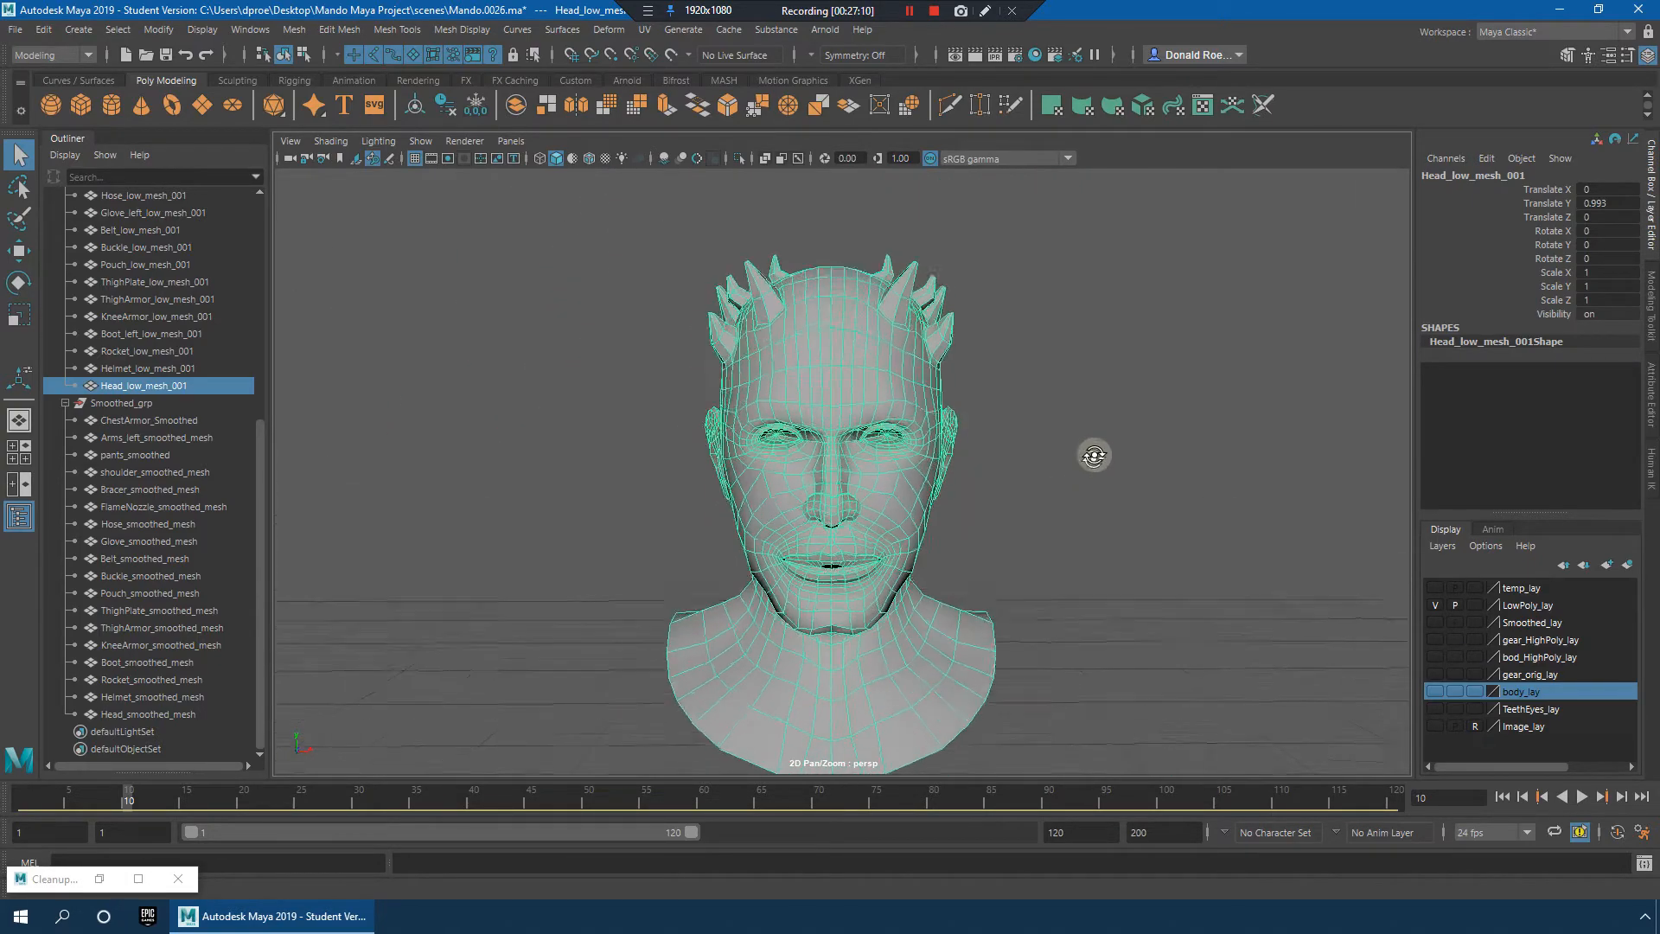
alt+right_drag(981, 469, 1012, 489)
scroll(111, 330, up, 7)
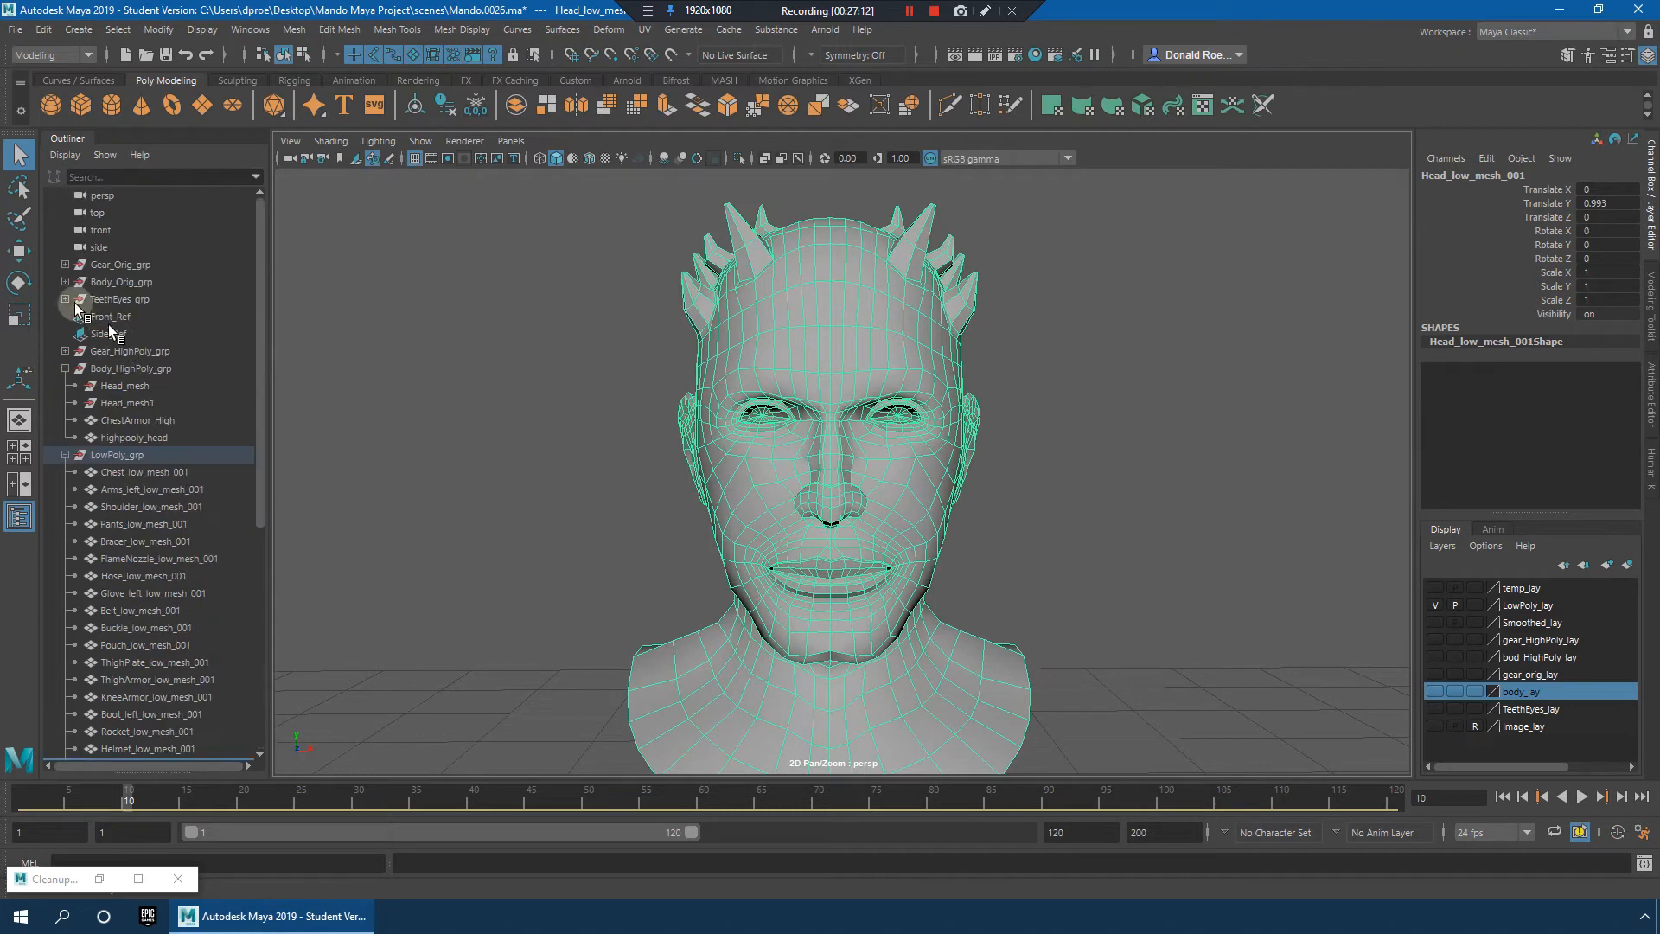
click(65, 368)
click(65, 385)
click(65, 403)
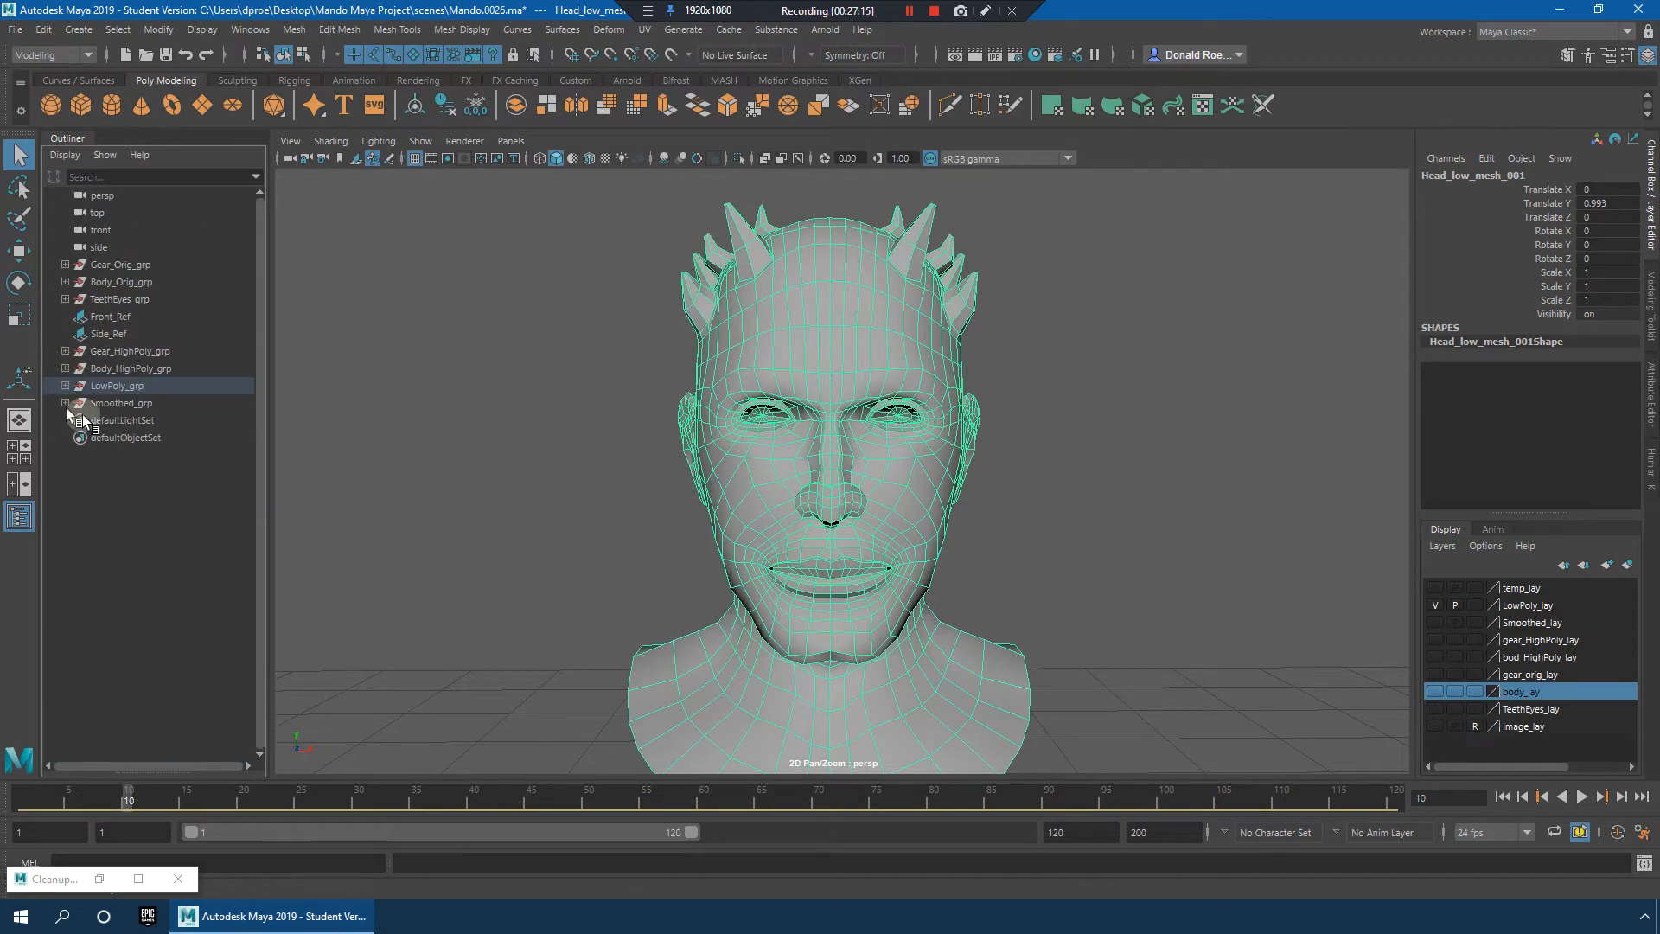
Step: Show Smoothed_lay together with LowPoly_lay and compare the two overlapping head meshes in wireframe and shaded display
alt+drag(1273, 570, 900, 485)
scroll(867, 475, up, 5)
scroll(900, 485, up, 2)
alt+middle_drag(873, 432, 901, 294)
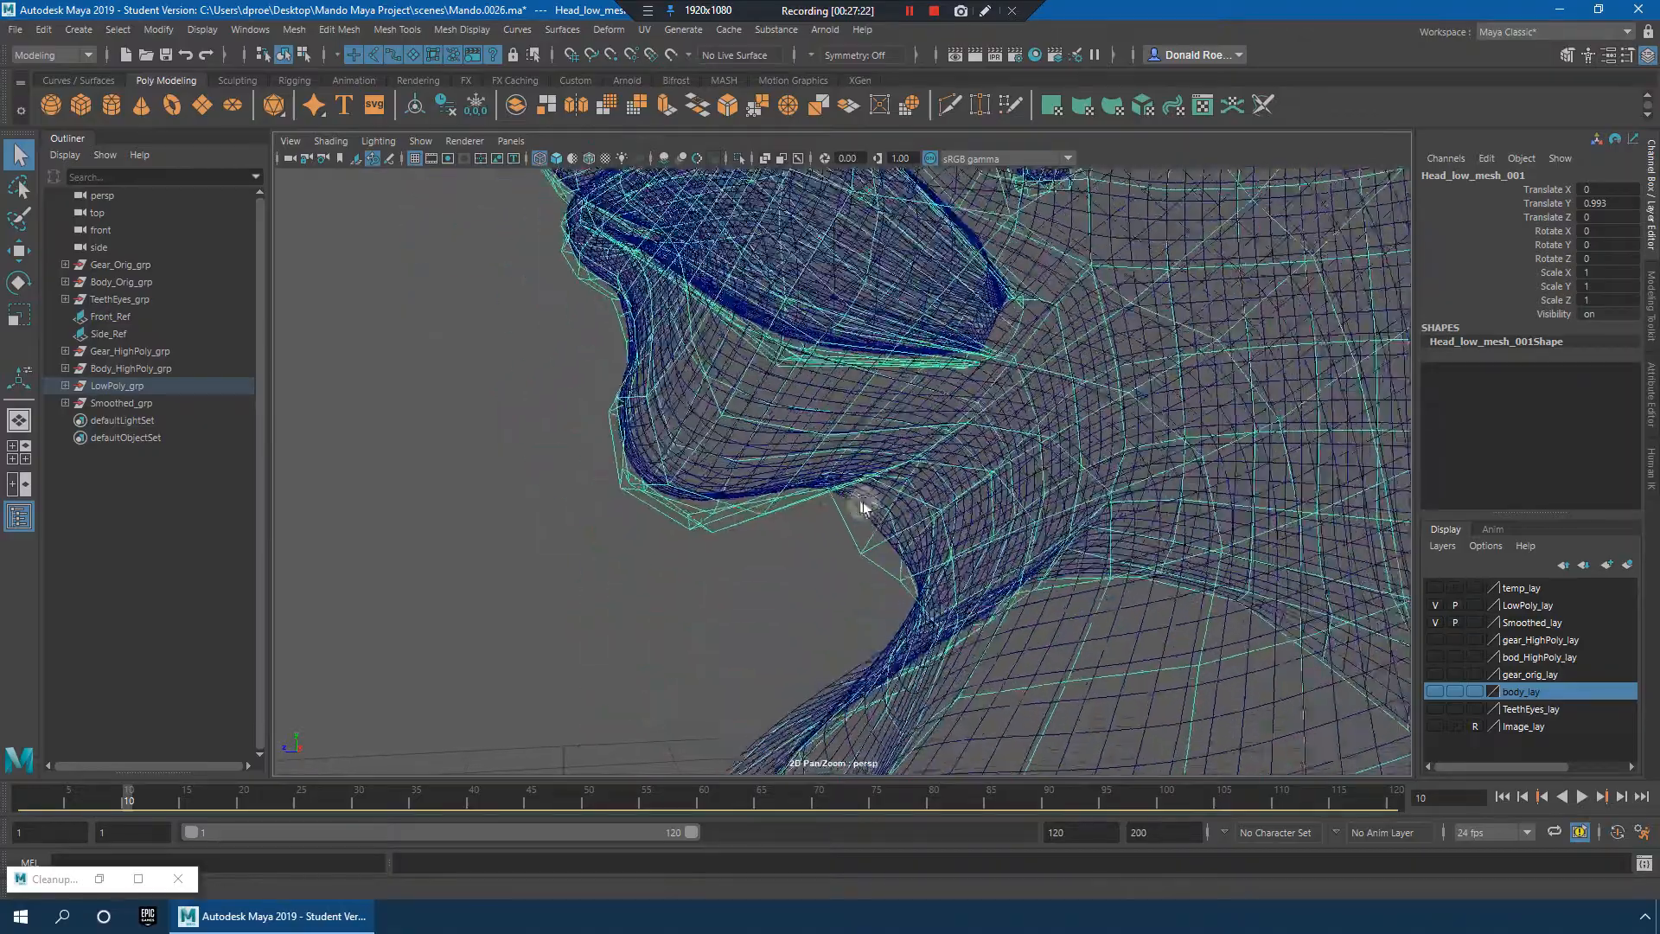
alt+drag(864, 504, 921, 508)
scroll(921, 508, down, 5)
alt+middle_drag(894, 471, 855, 502)
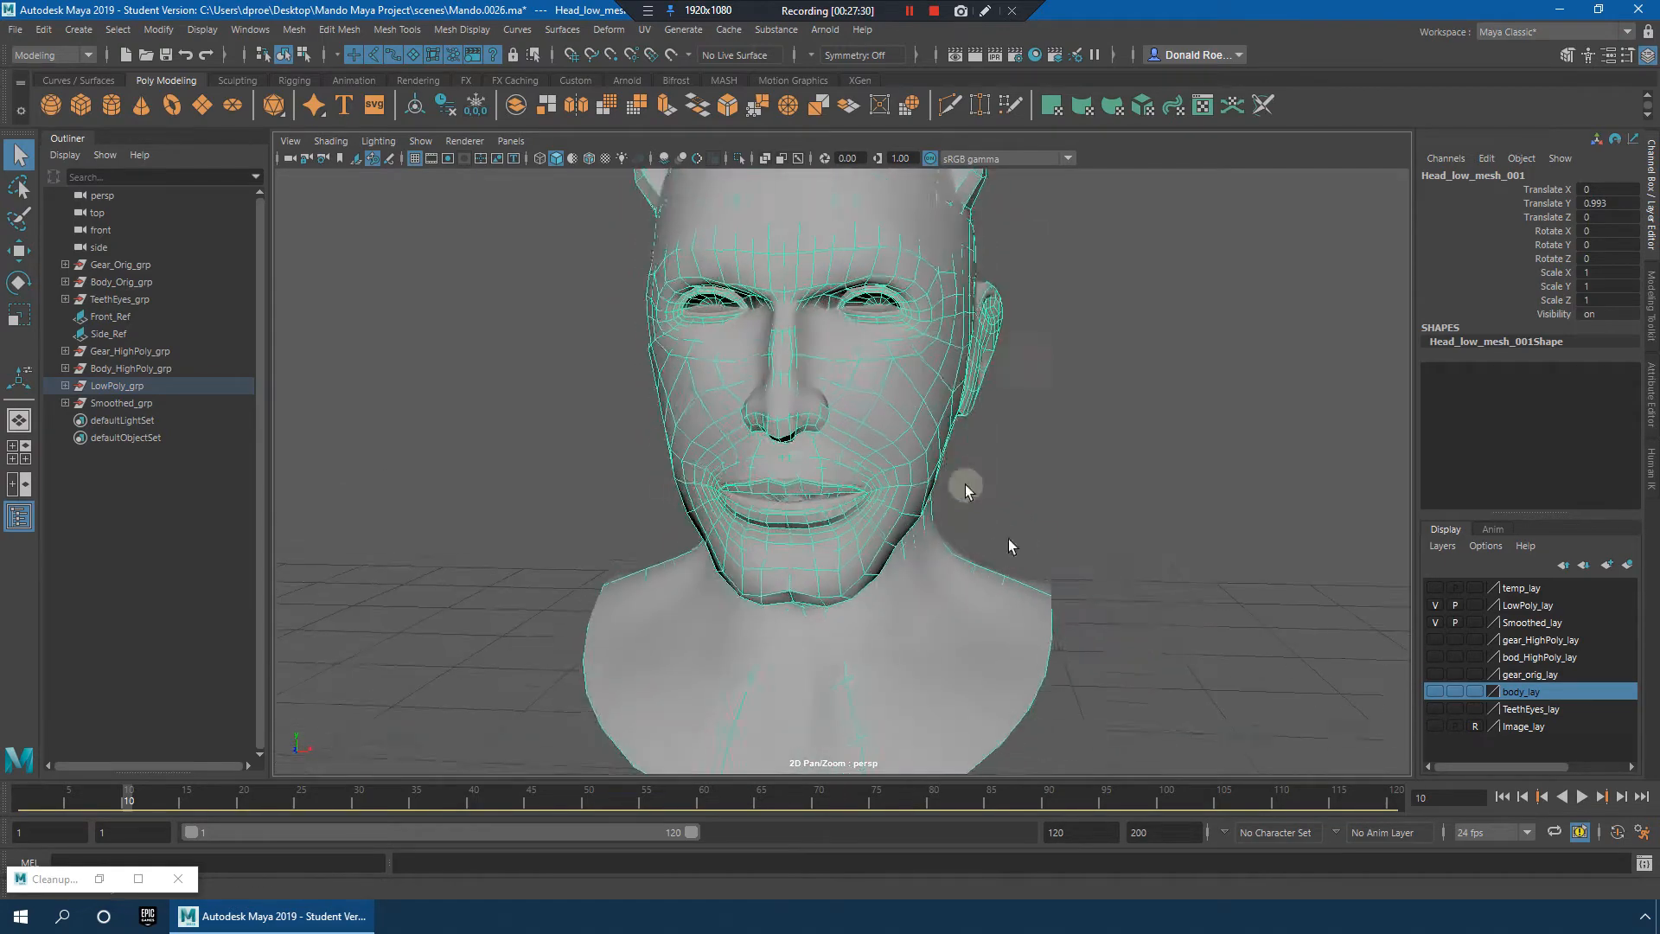
Step: Examine how the low-poly eyelids fit the smoothed head, switching between smooth preview, unsmoothed, wireframe and shaded display
scroll(994, 553, up, 10)
middle_drag(985, 548, 1057, 624)
key(3)
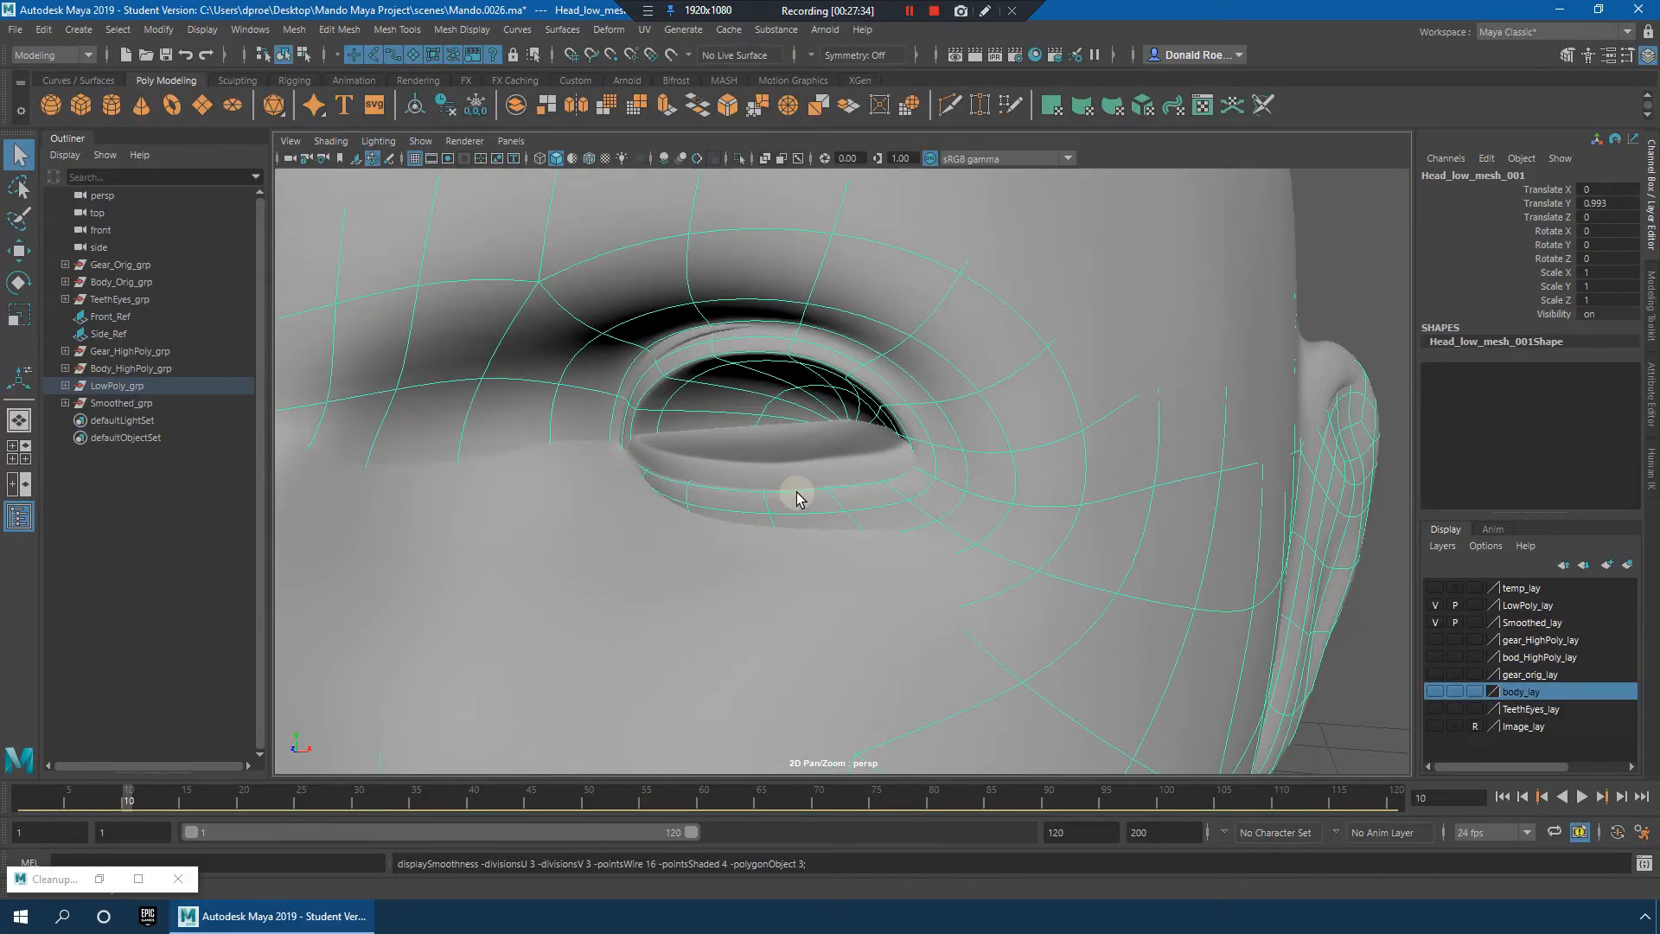
key(1)
key(4)
mouse_move(806, 494)
alt+mouse_down()
mouse_move(1026, 501)
mouse_move(993, 508)
mouse_move(1145, 540)
alt+mouse_up()
key(5)
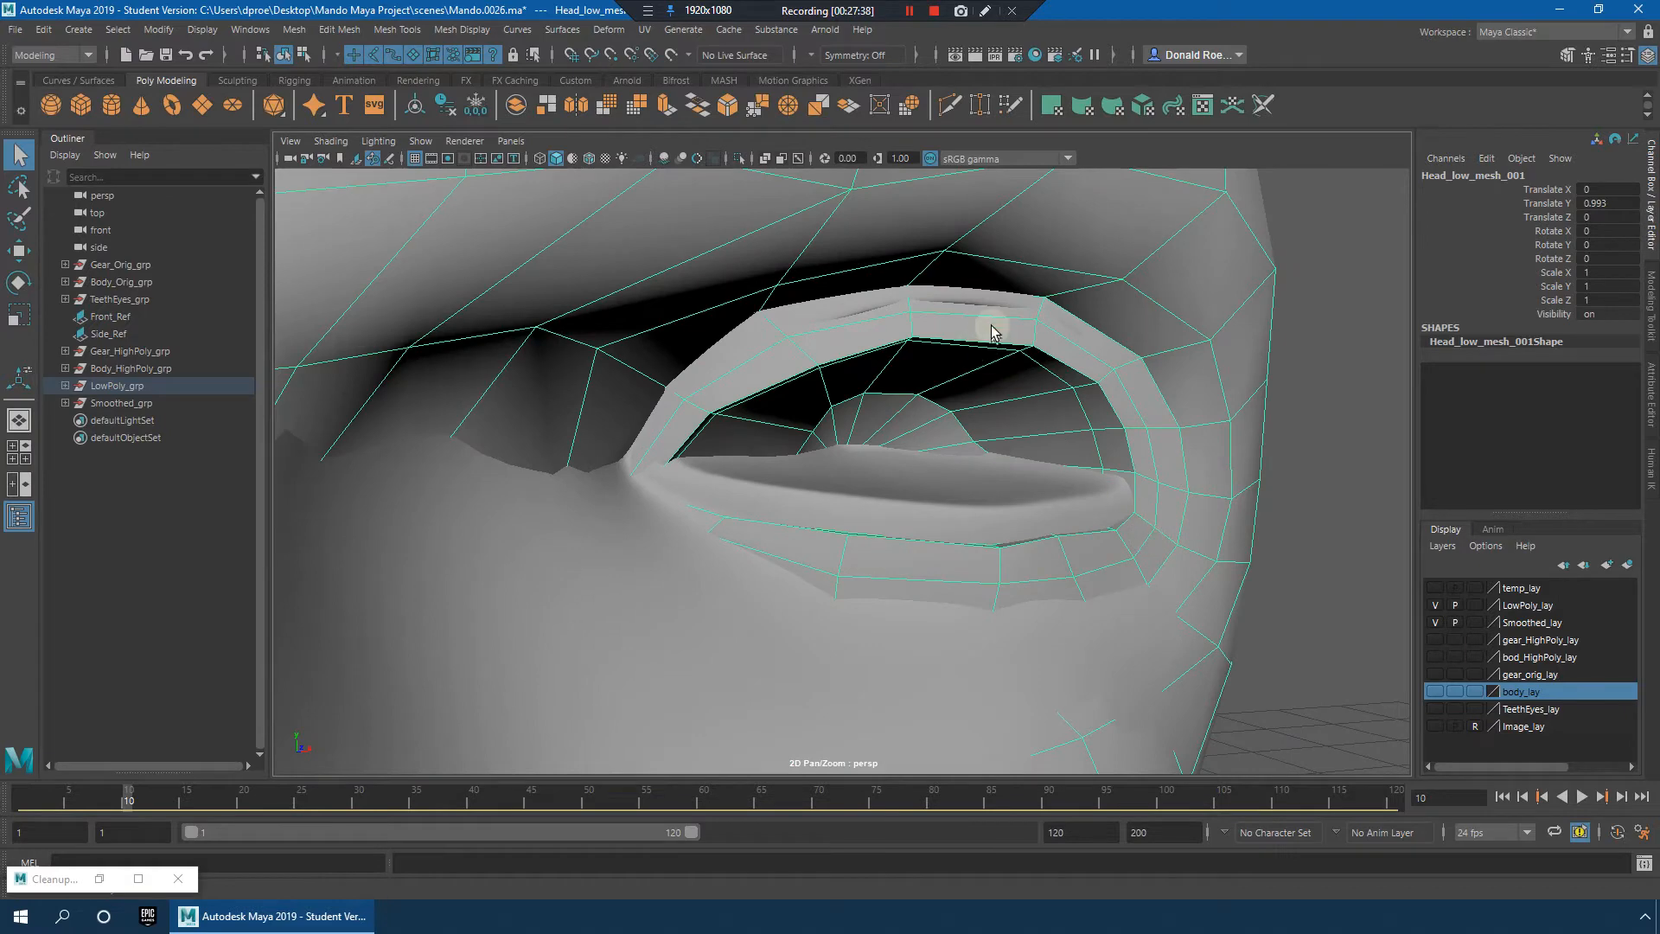
alt+right_drag(1286, 439, 1141, 466)
Step: Raise Head_low_mesh_001 slightly along the Y axis to a Translate Y of 0.995
key(w)
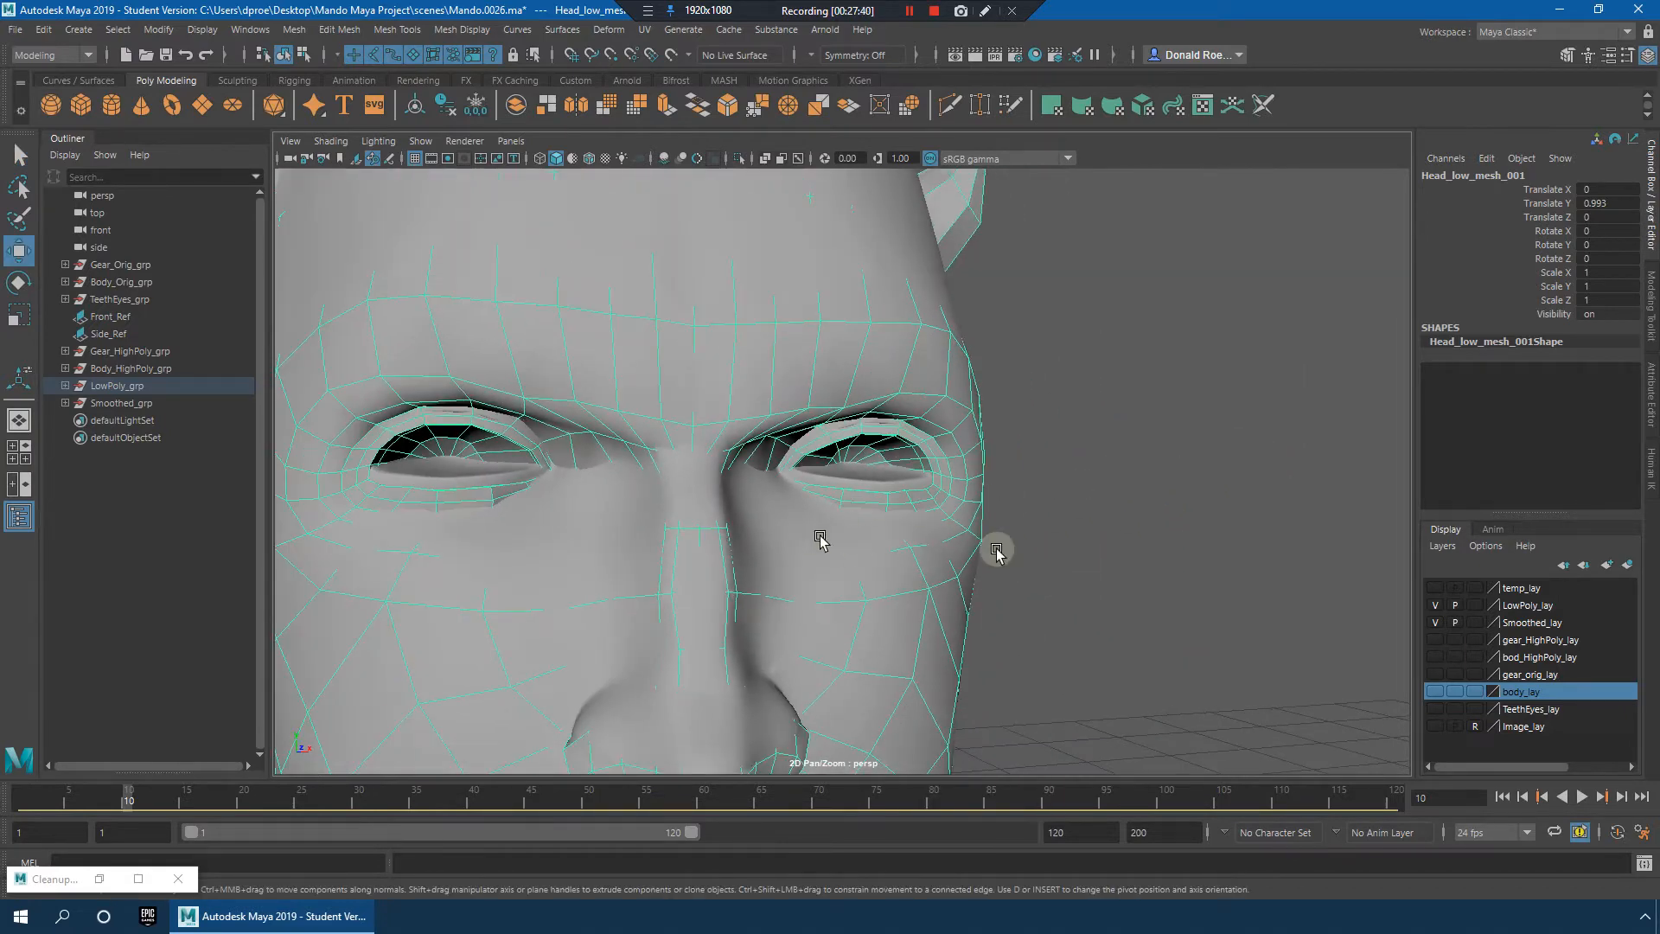
alt+right_drag(997, 552, 900, 481)
alt+middle_drag(920, 398, 959, 441)
alt+right_drag(968, 447, 1381, 503)
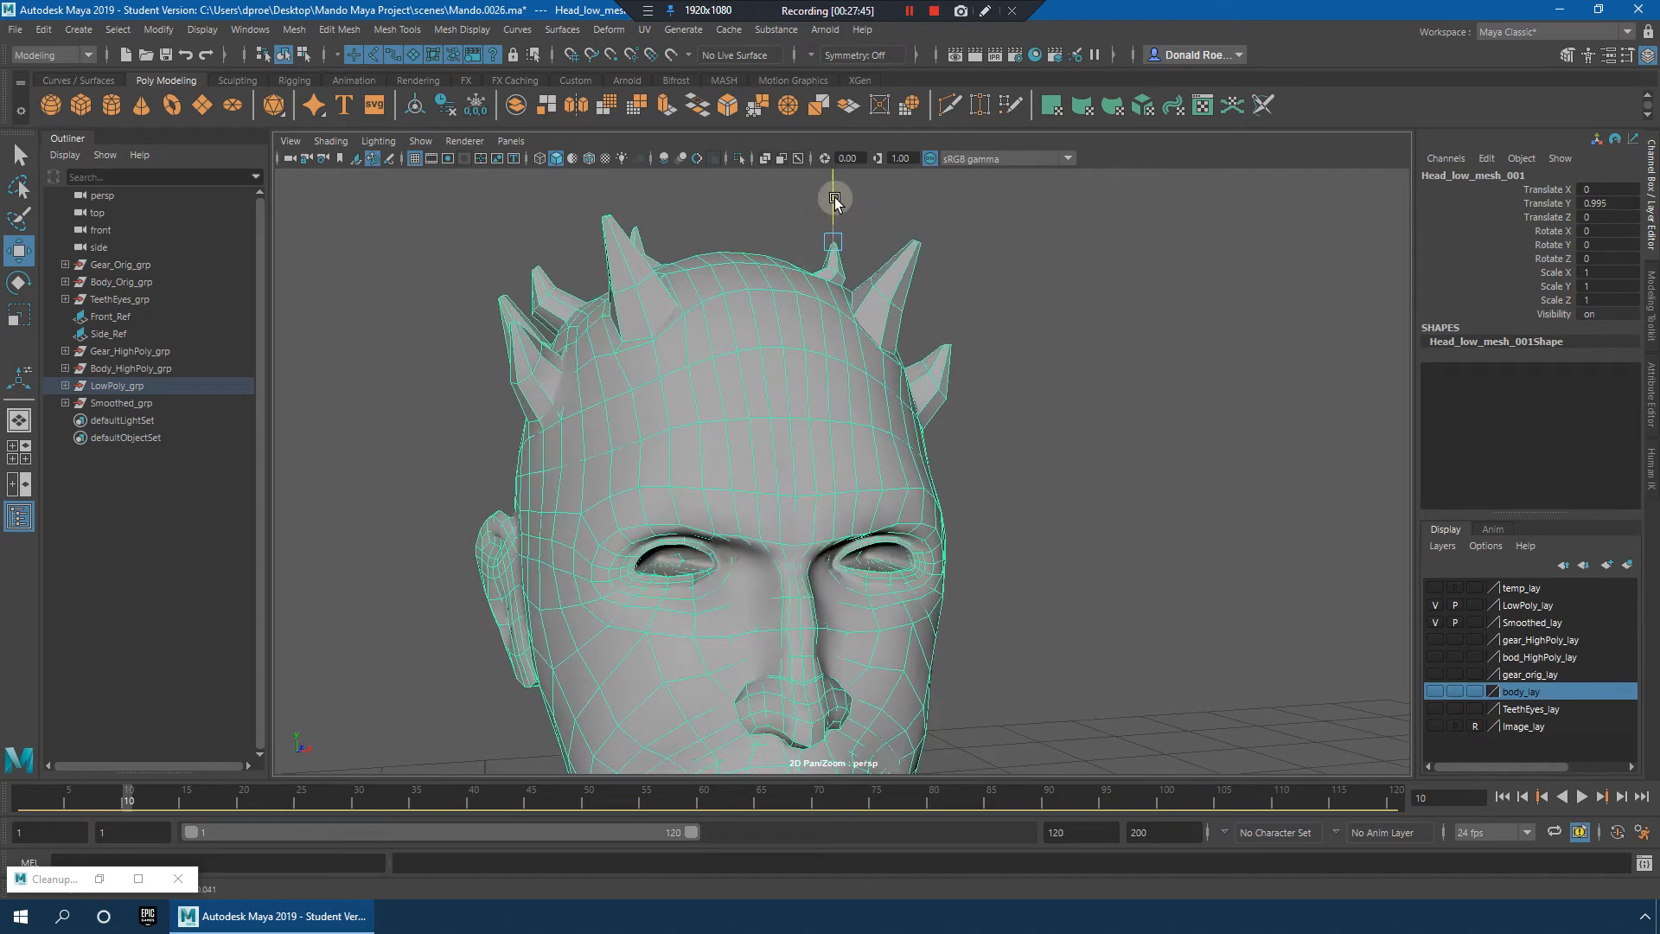
drag(835, 203, 836, 200)
alt+right_drag(865, 294, 868, 374)
alt+drag(891, 373, 848, 326)
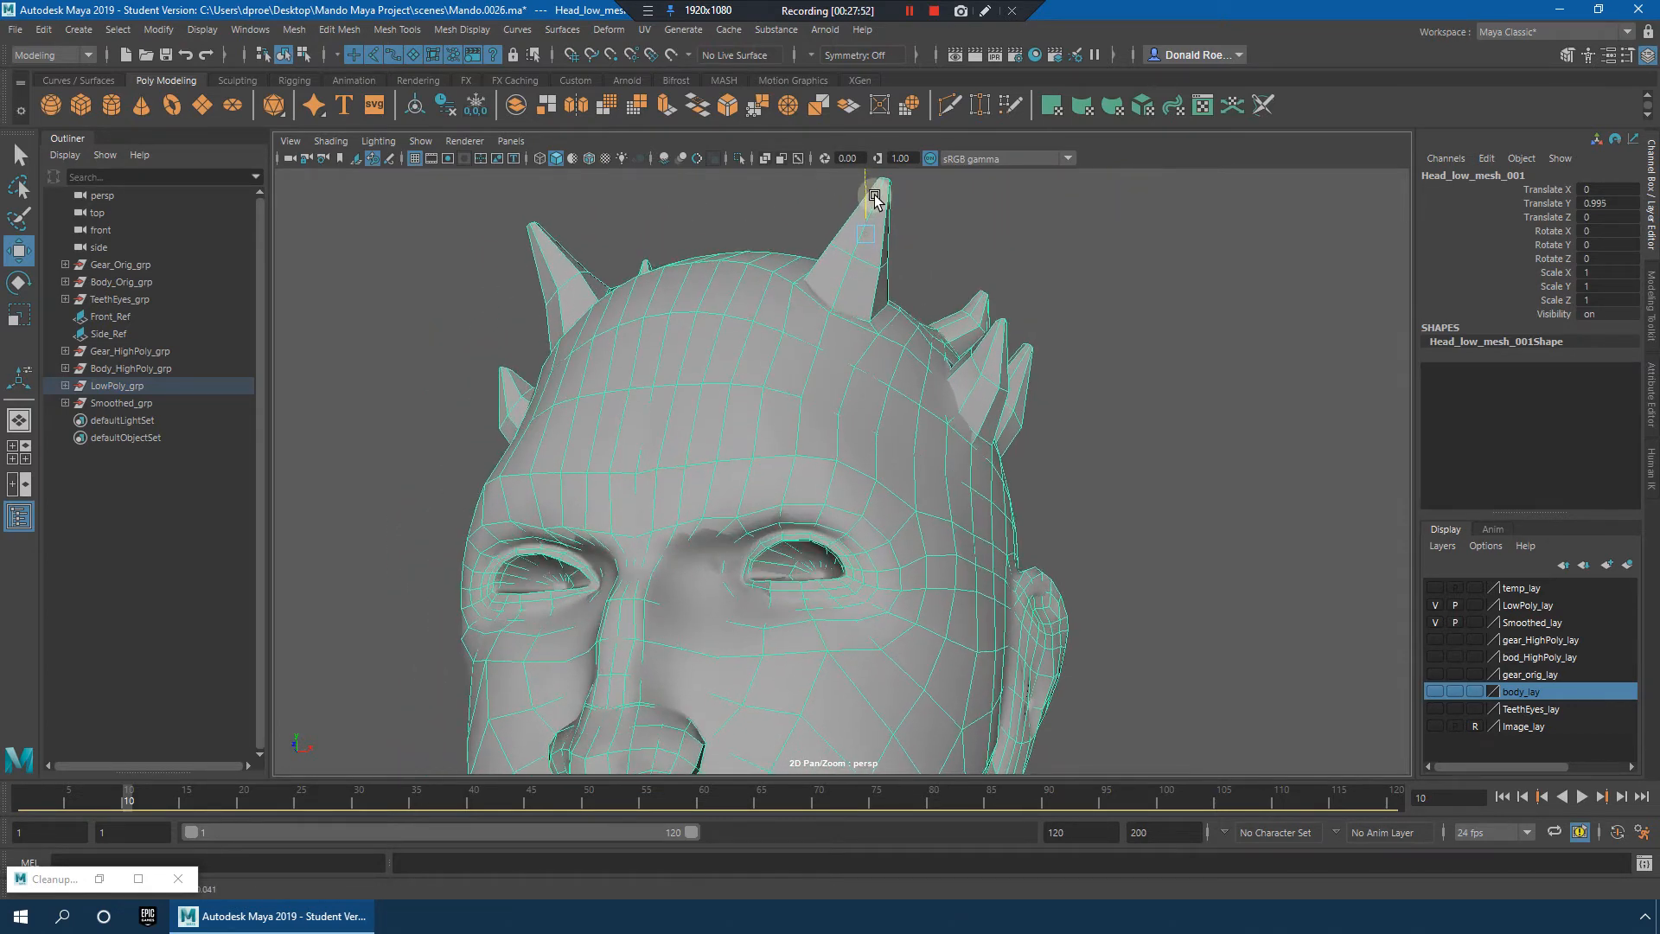
drag(874, 196, 876, 198)
Step: Check the raised head's fit in wireframe and shaded display, and set Smoothed_lay to Reference display
mouse_move(912, 353)
alt+mouse_down()
mouse_move(956, 441)
mouse_move(937, 366)
mouse_move(956, 378)
mouse_move(838, 356)
mouse_move(897, 470)
mouse_move(978, 448)
mouse_move(1063, 302)
mouse_move(1071, 324)
mouse_move(1003, 242)
mouse_move(997, 173)
mouse_move(1067, 345)
mouse_move(1014, 433)
mouse_move(1044, 427)
mouse_move(982, 482)
mouse_move(945, 486)
mouse_move(959, 478)
mouse_move(919, 464)
alt+mouse_up()
key(4)
key(5)
click(1474, 622)
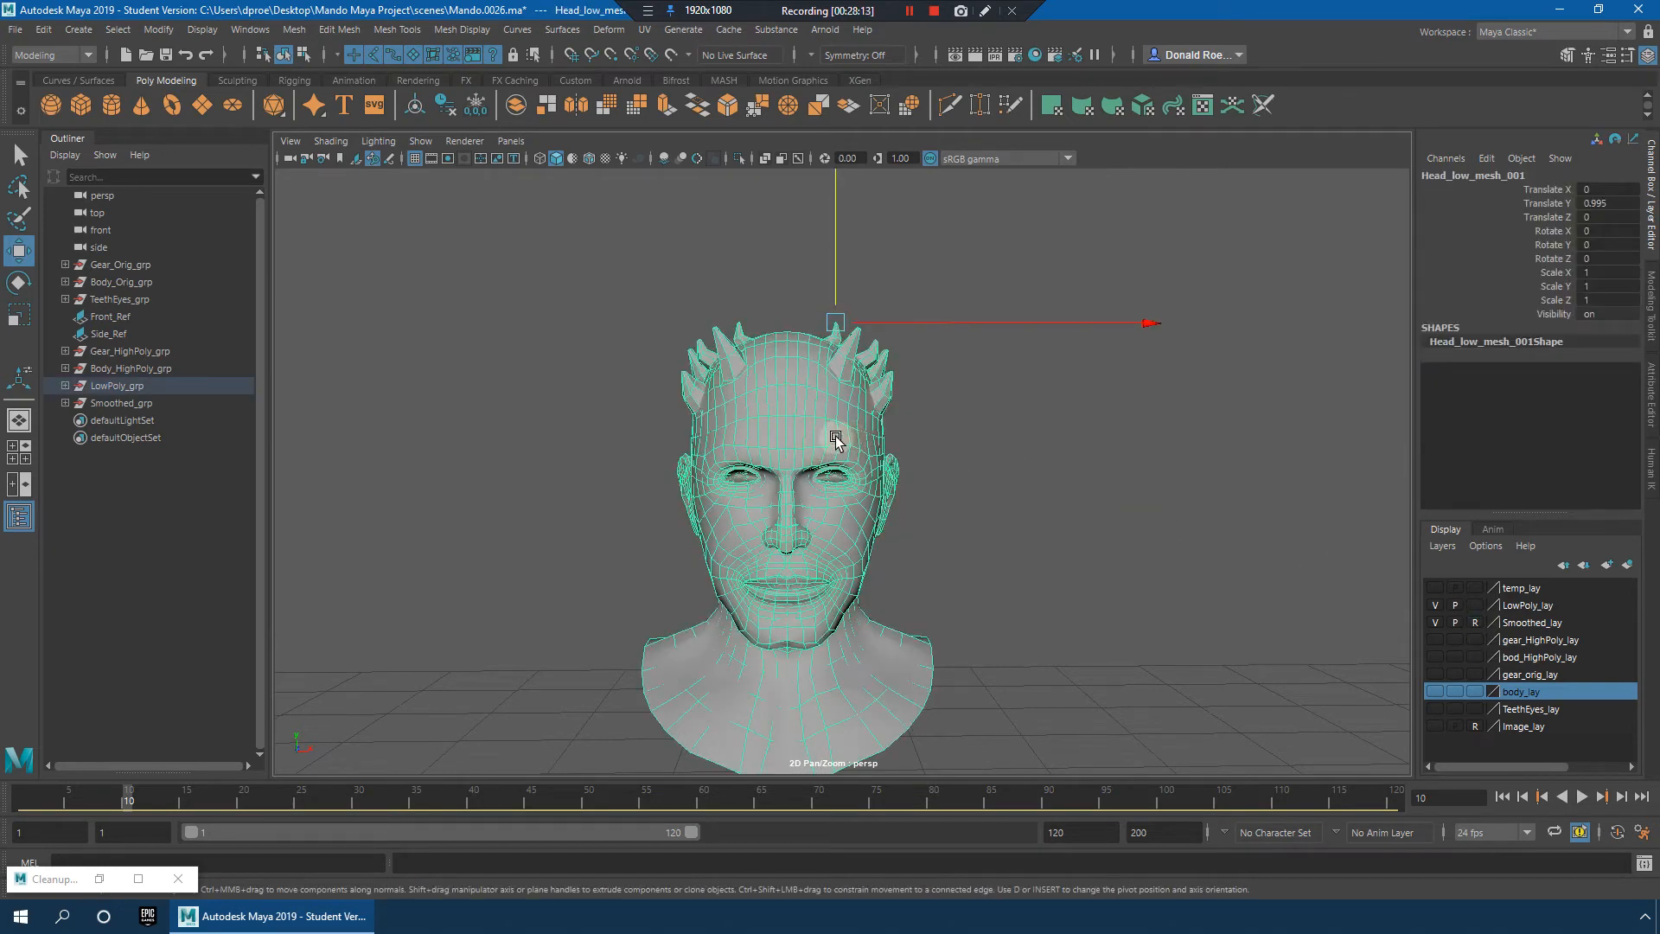
Step: In the front view, select the faces of Head_low_mesh_001 on the character's right side up to the centre line and delete them
click(809, 406)
key(space)
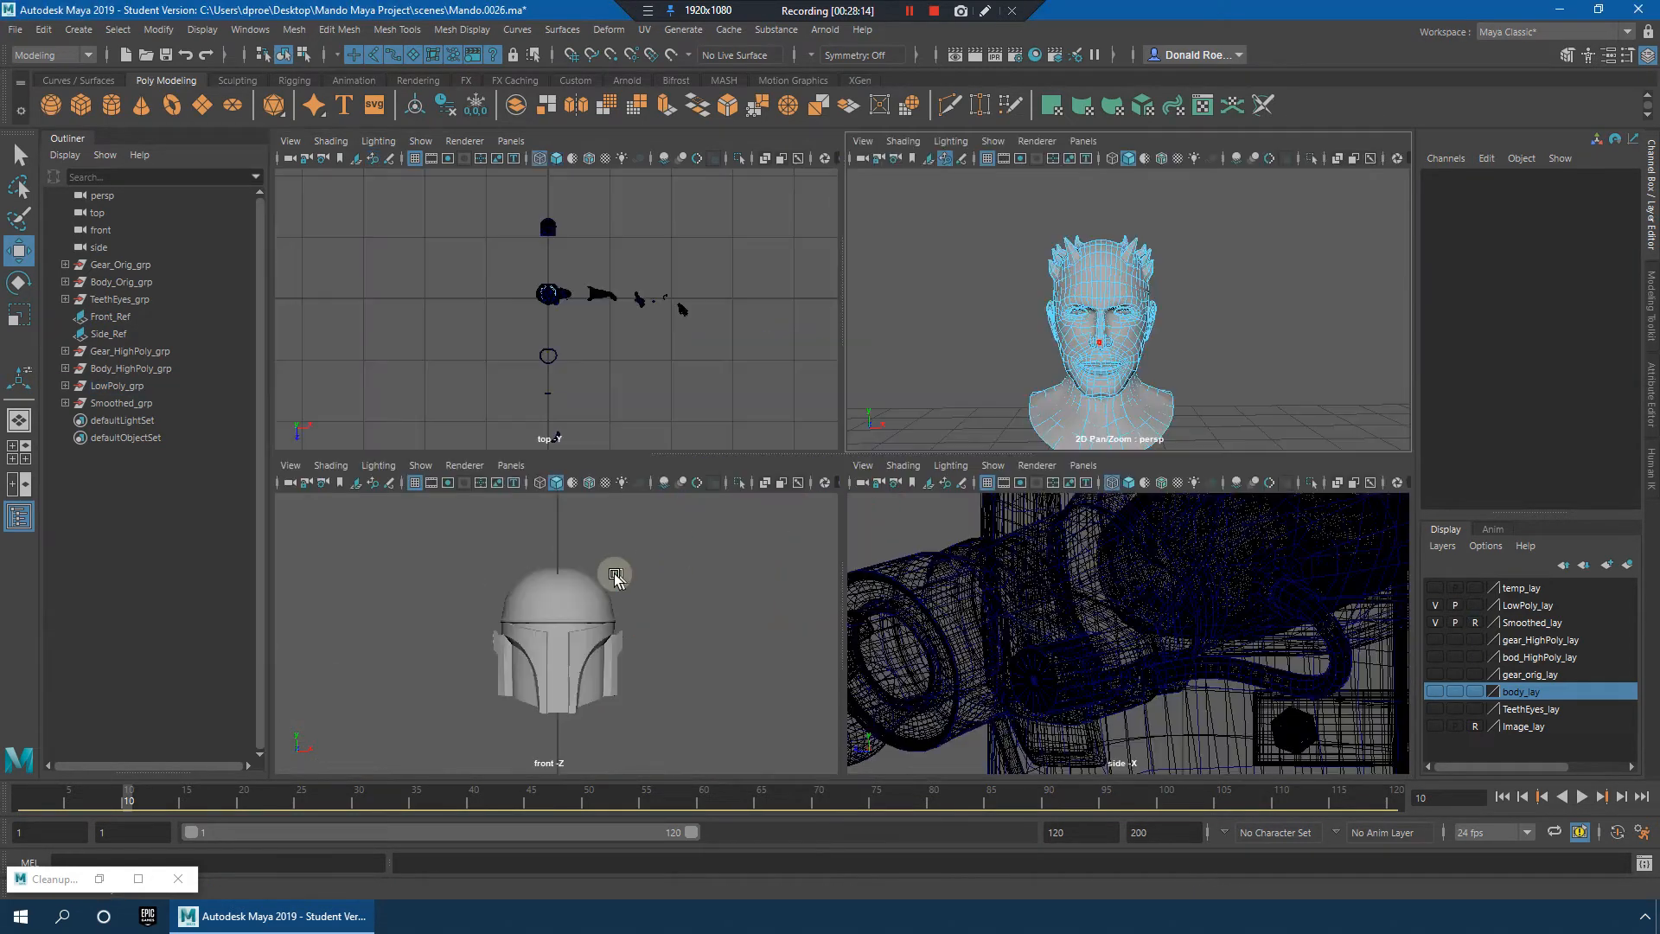
key(a)
key(space)
alt+middle_drag(636, 484, 659, 683)
alt+right_drag(659, 683, 637, 242)
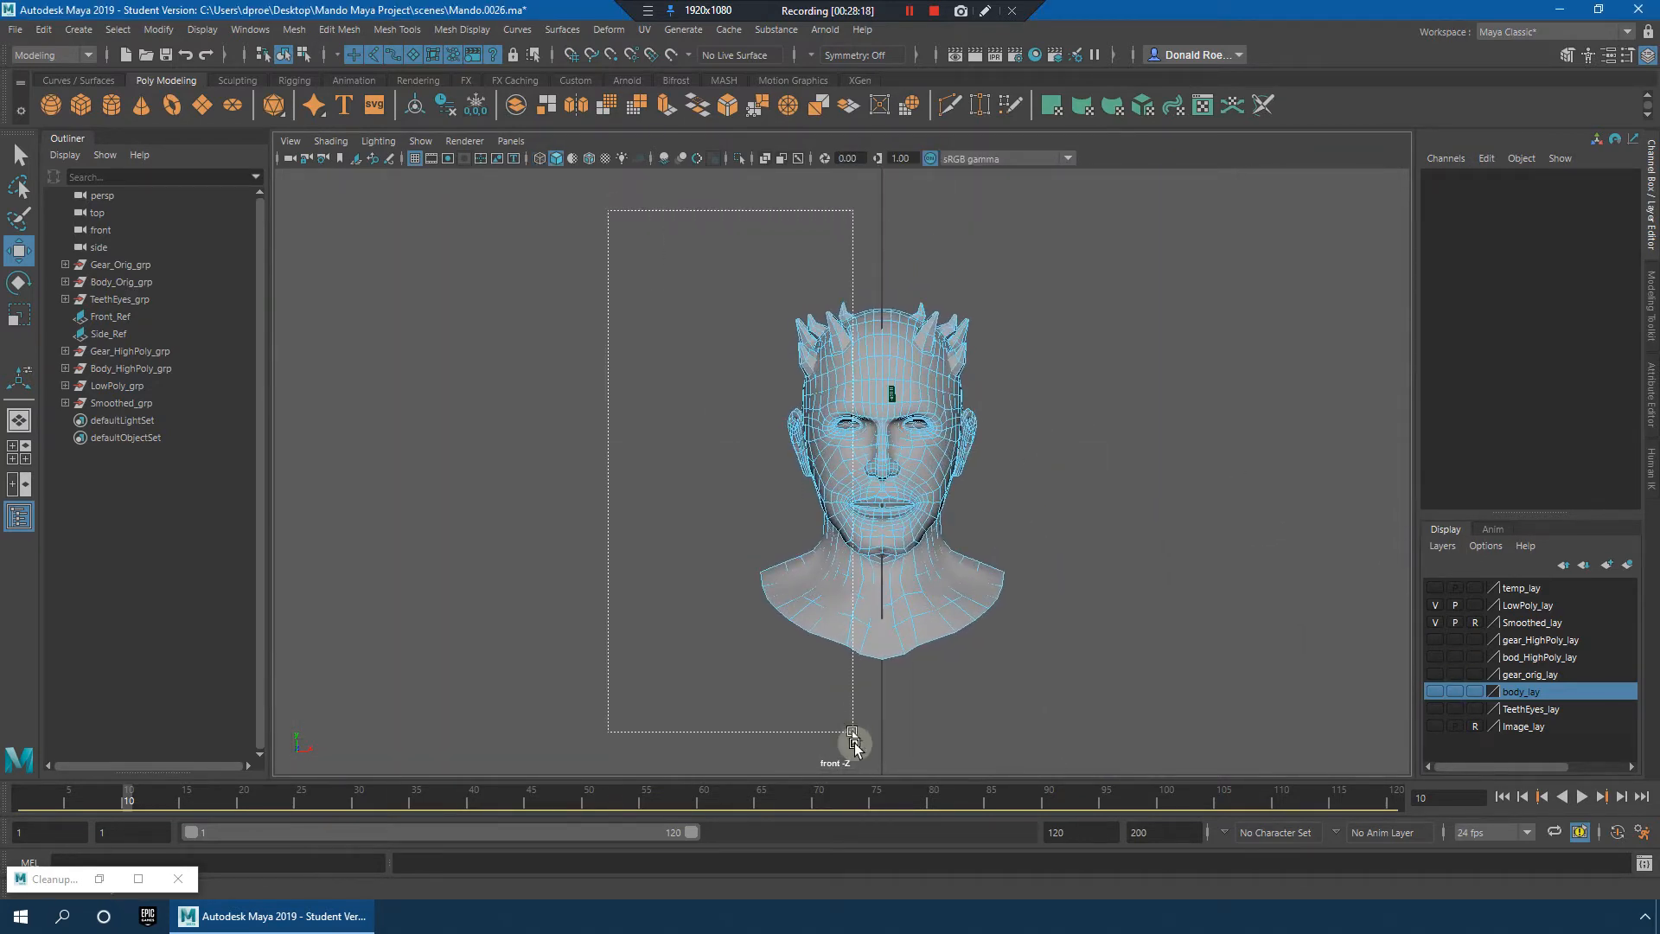
drag(877, 793, 875, 794)
alt+right_drag(932, 567, 1349, 601)
key(4)
alt+middle_drag(1093, 347, 1024, 417)
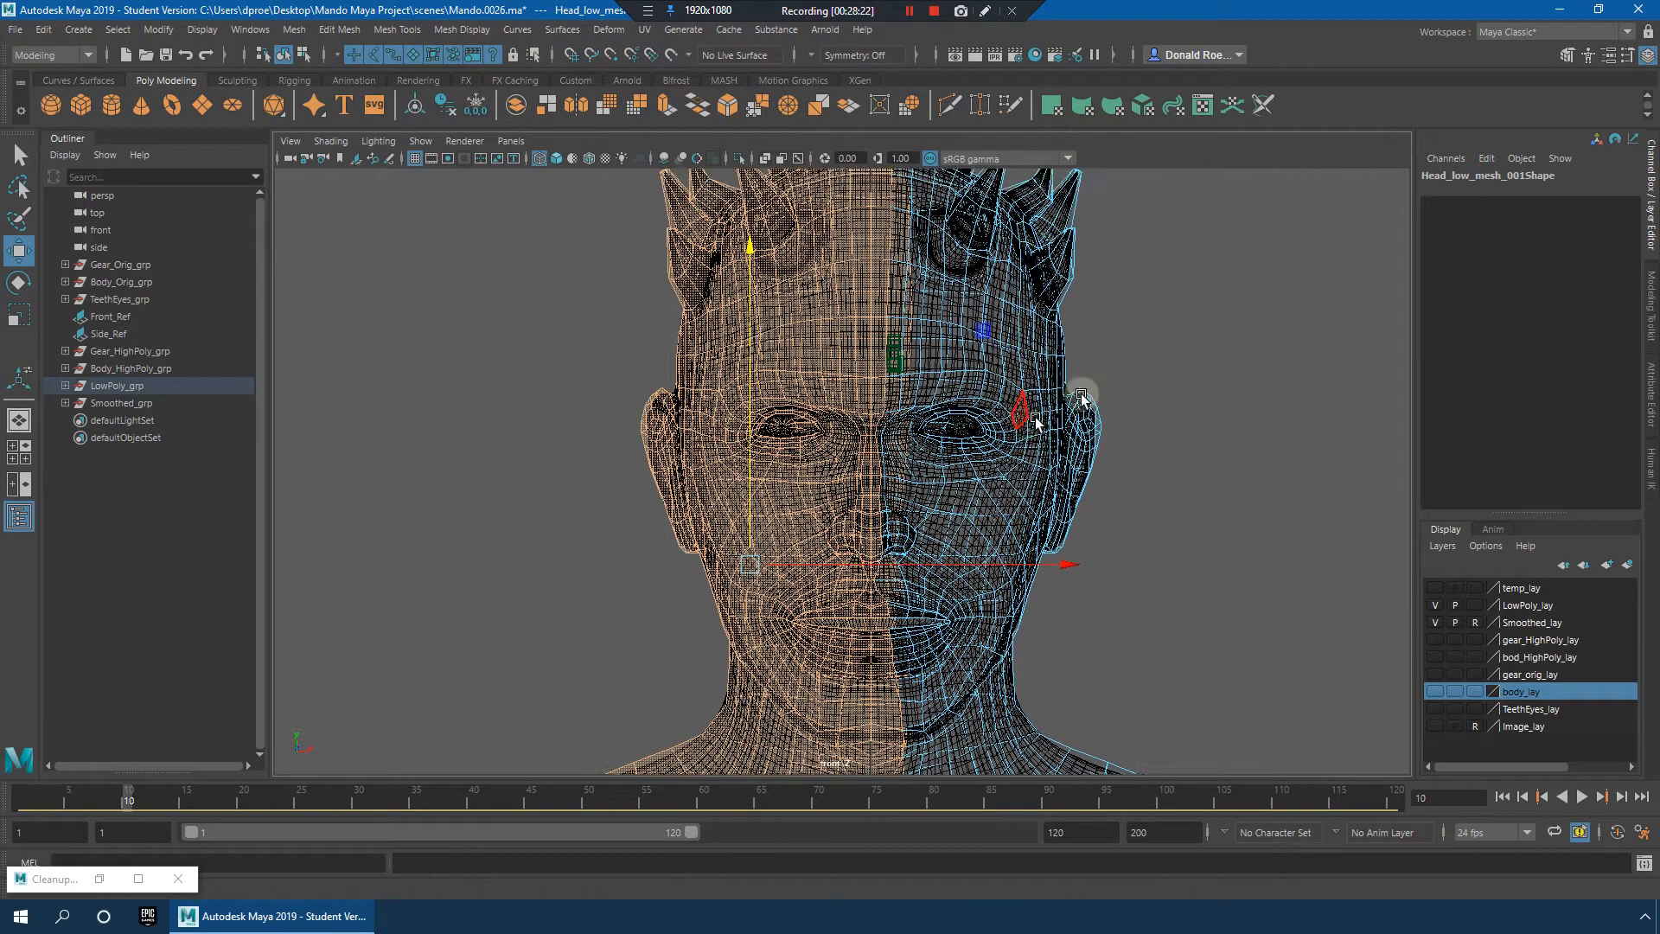
mouse_move(1081, 393)
alt+right_down()
mouse_move(558, 265)
mouse_move(1087, 234)
alt+right_up()
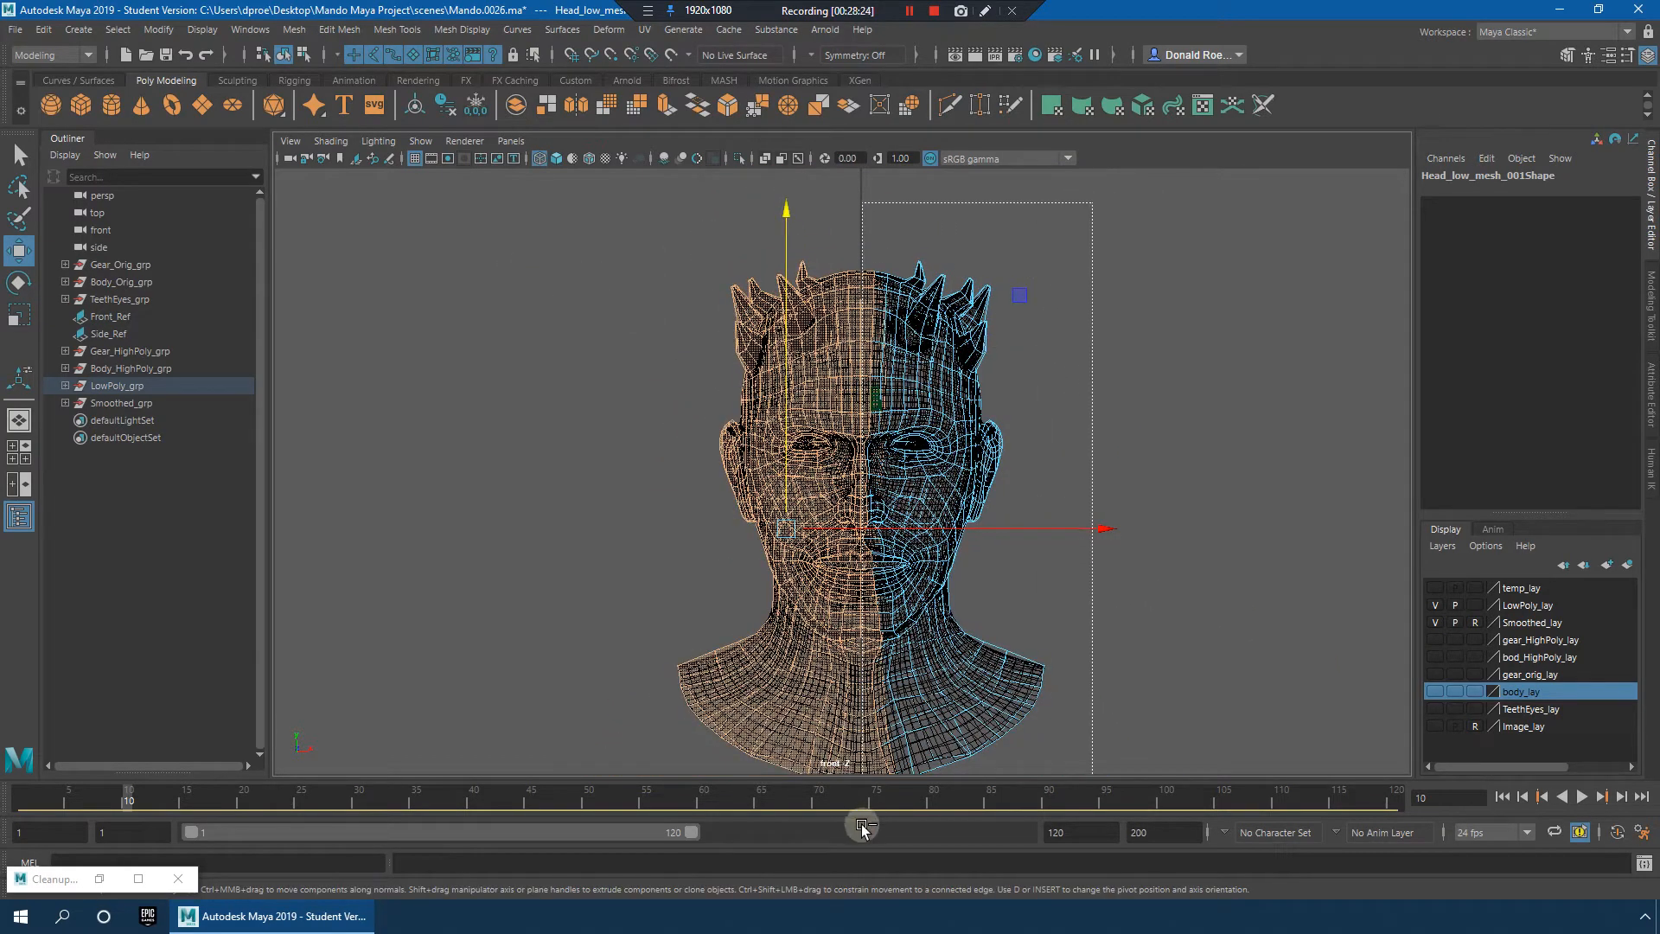
ctrl+drag(863, 833, 864, 835)
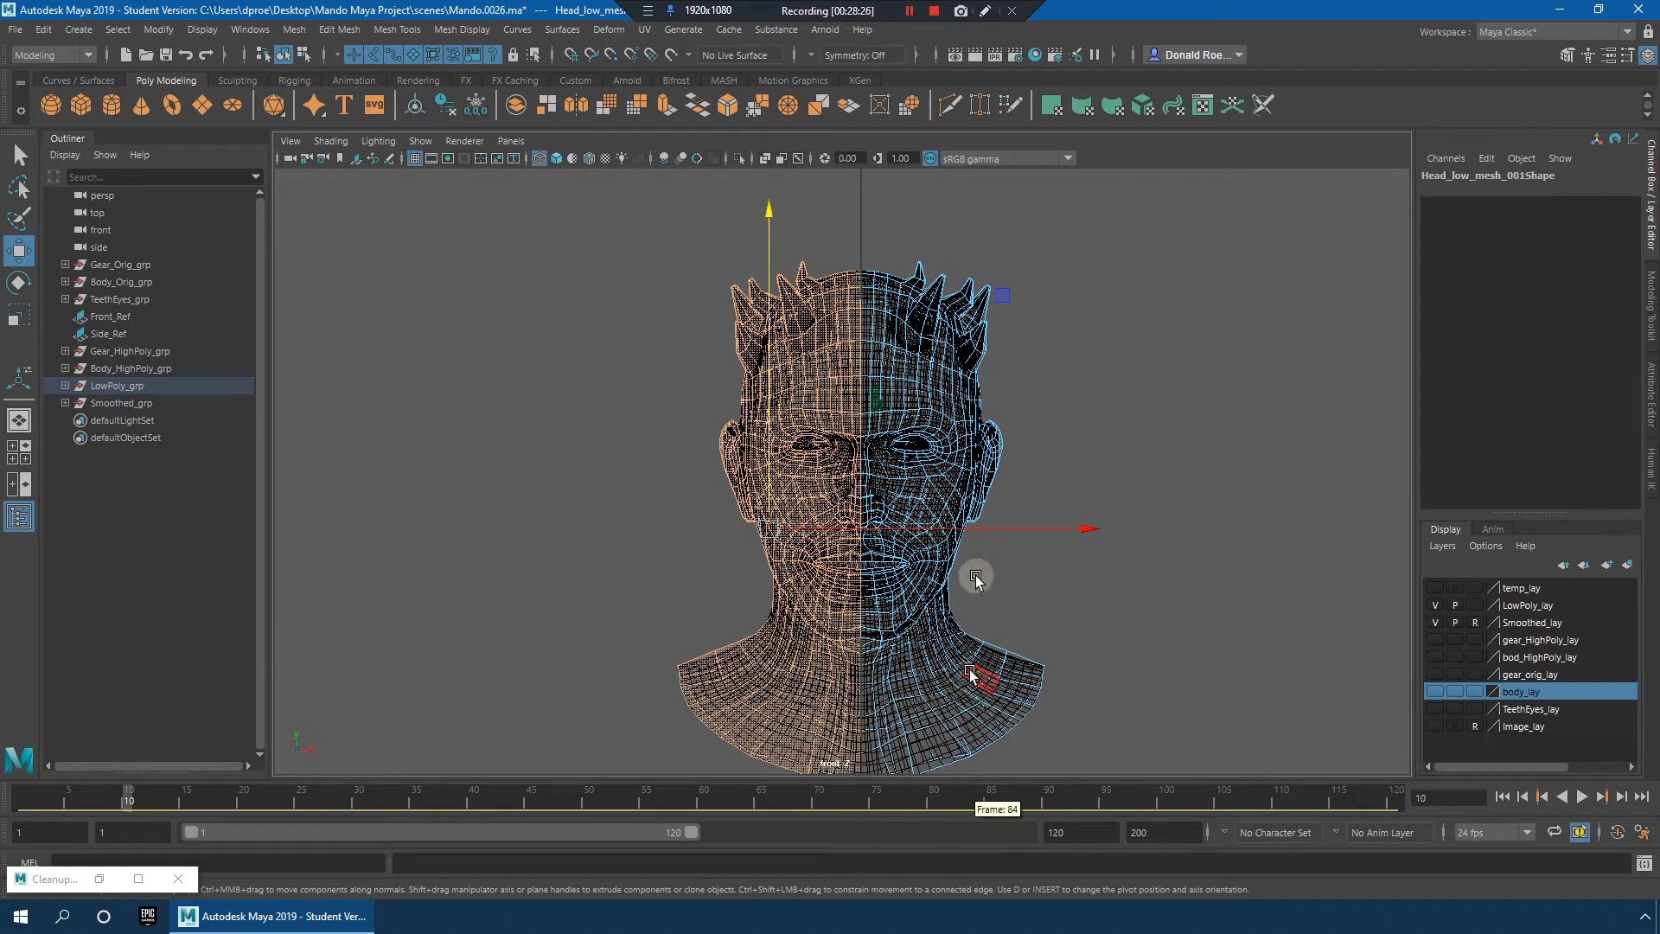
key(Delete)
Step: Return to the perspective view and examine the remaining low-poly half head around the eye, brow and ear
key(space)
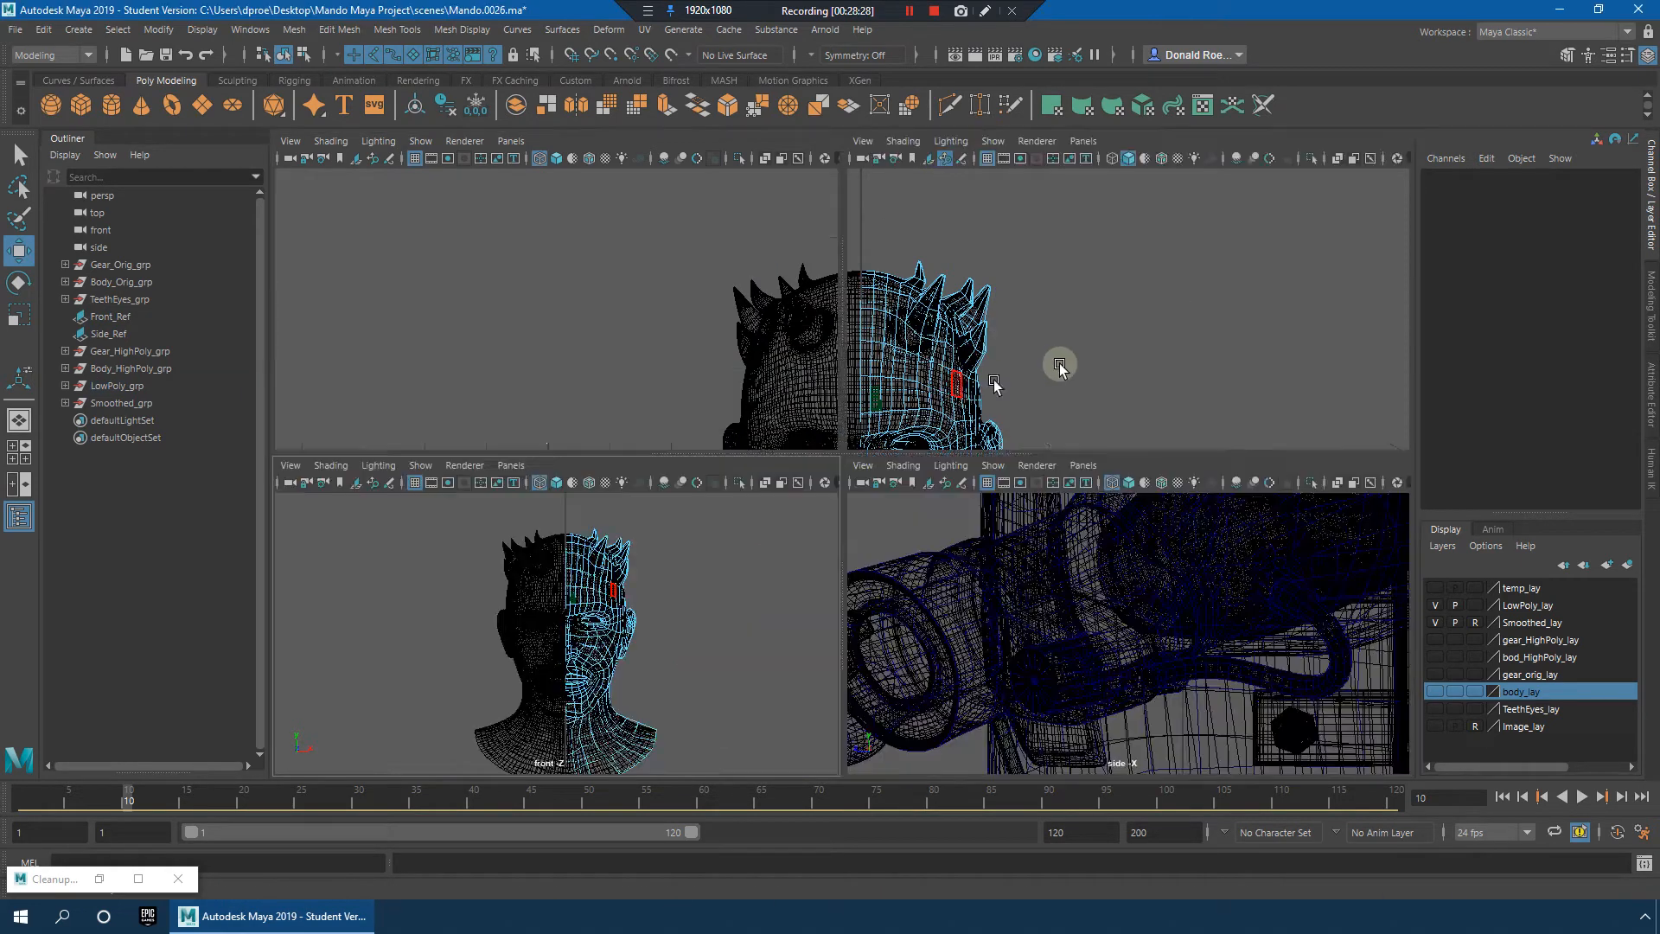
key(space)
alt+drag(1014, 523, 989, 573)
mouse_move(989, 572)
alt+right_down()
mouse_move(1067, 553)
mouse_move(984, 542)
alt+right_up()
alt+middle_drag(984, 542, 1000, 576)
alt+right_drag(1000, 576, 1026, 574)
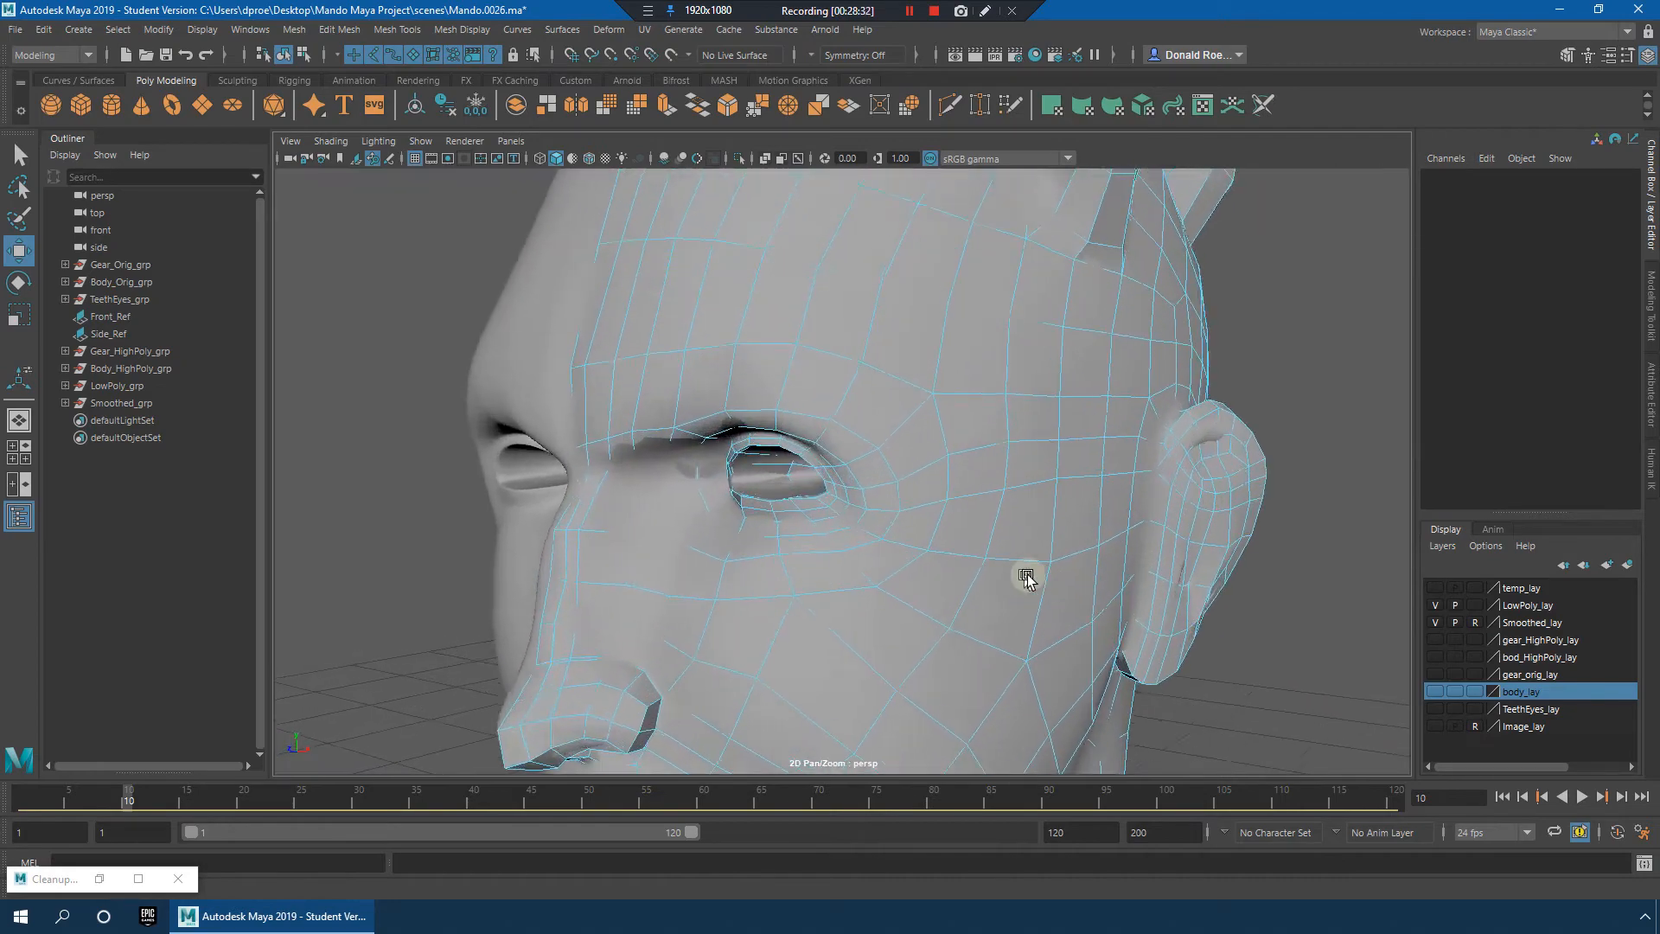
alt+drag(1026, 574, 1076, 553)
alt+drag(781, 443, 1007, 438)
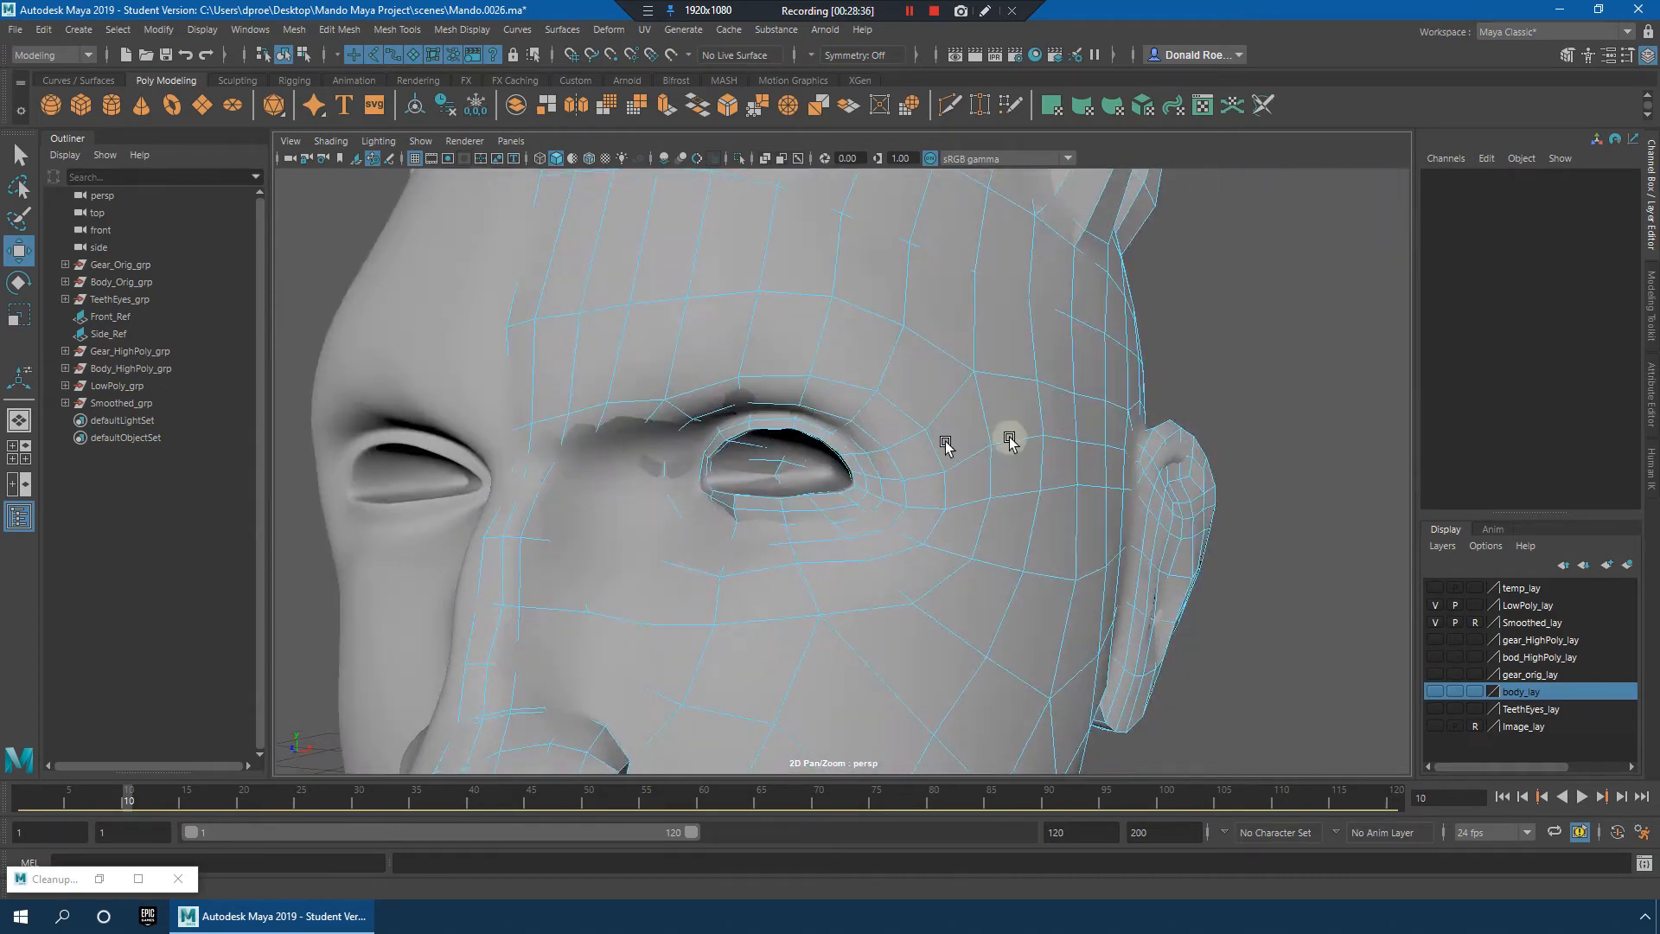
alt+right_drag(1008, 438, 859, 370)
alt+drag(988, 532, 985, 605)
click(934, 605)
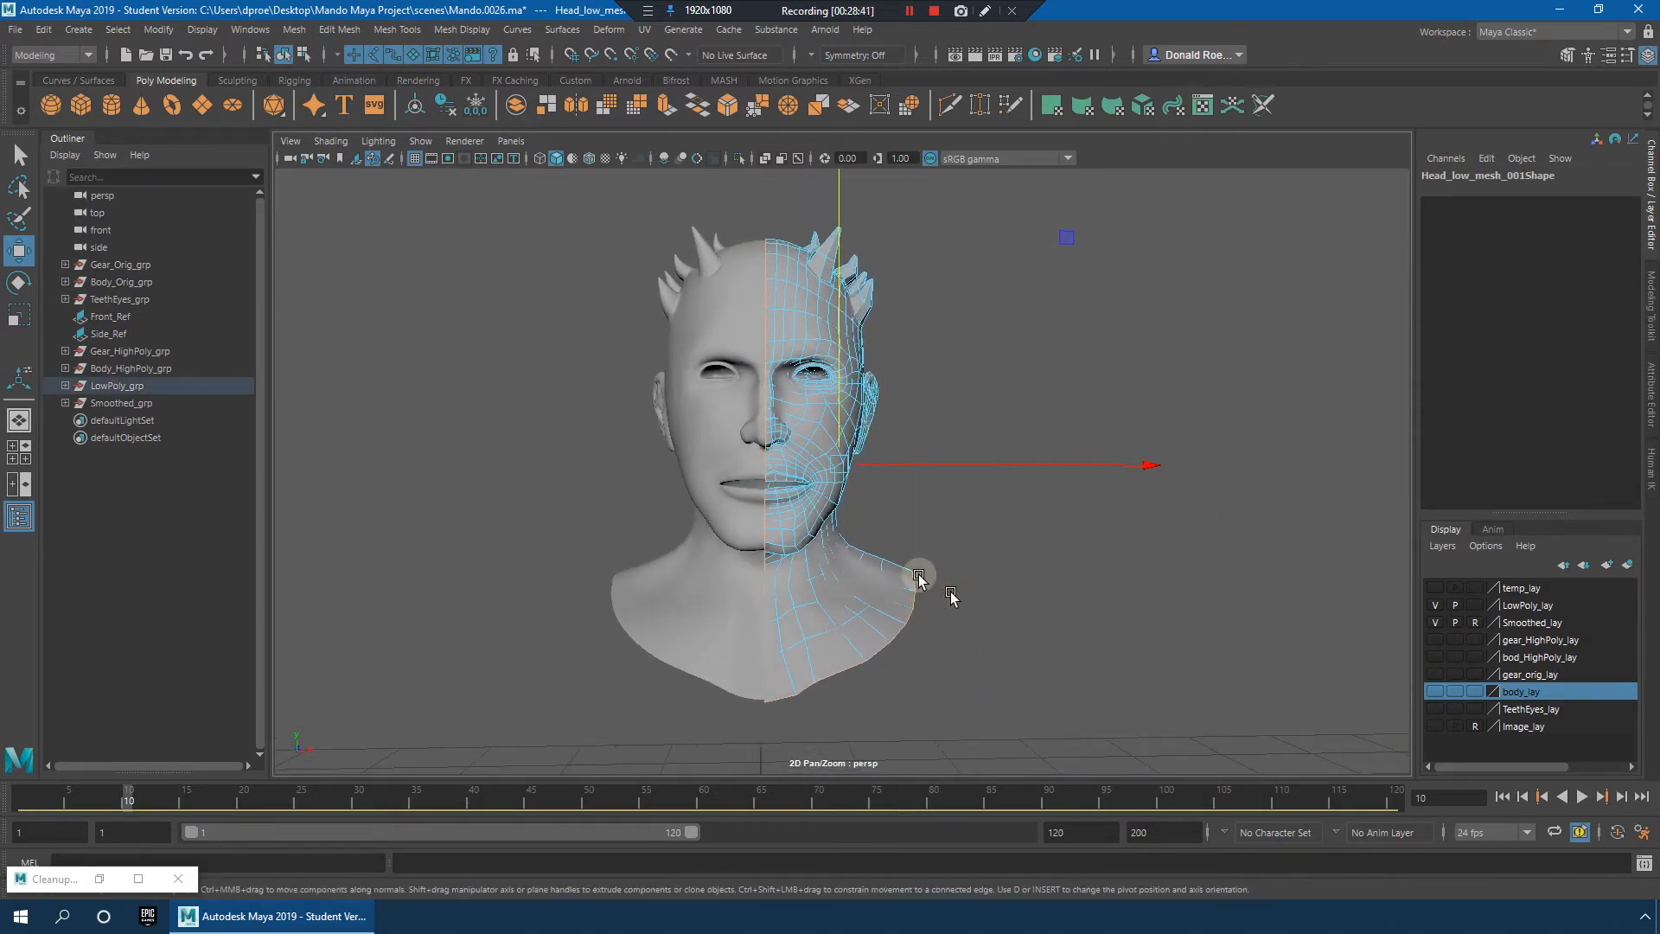
key(4)
alt+drag(912, 563, 819, 467)
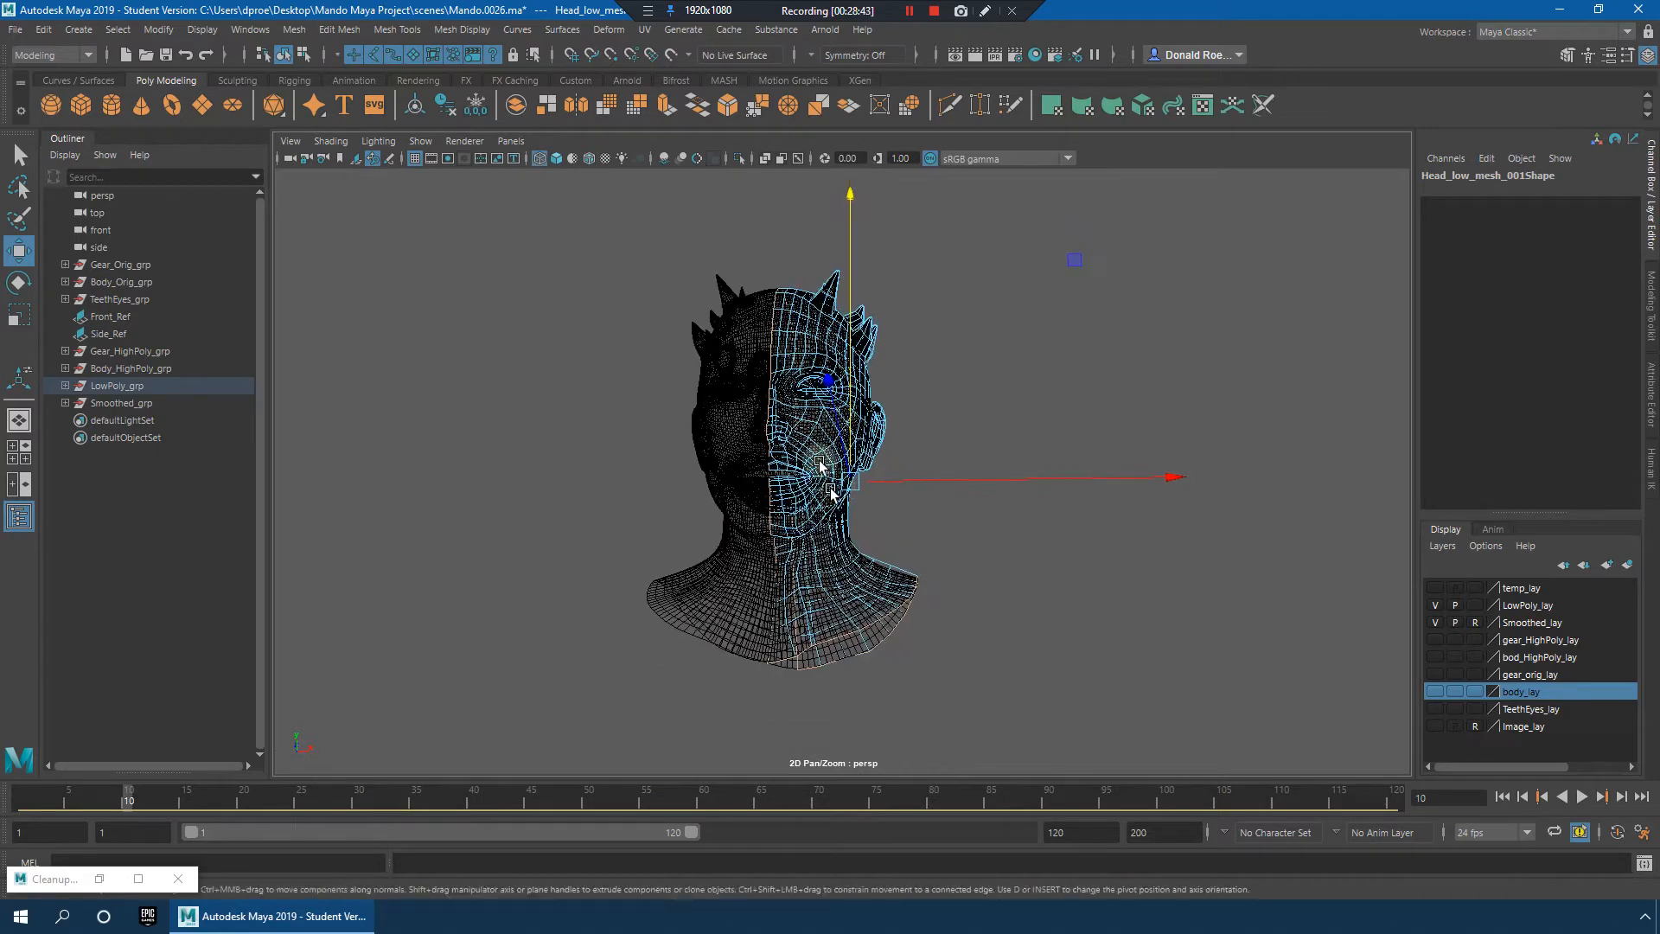
alt+drag(834, 649, 952, 578)
ctrl+right_drag(938, 487, 766, 481)
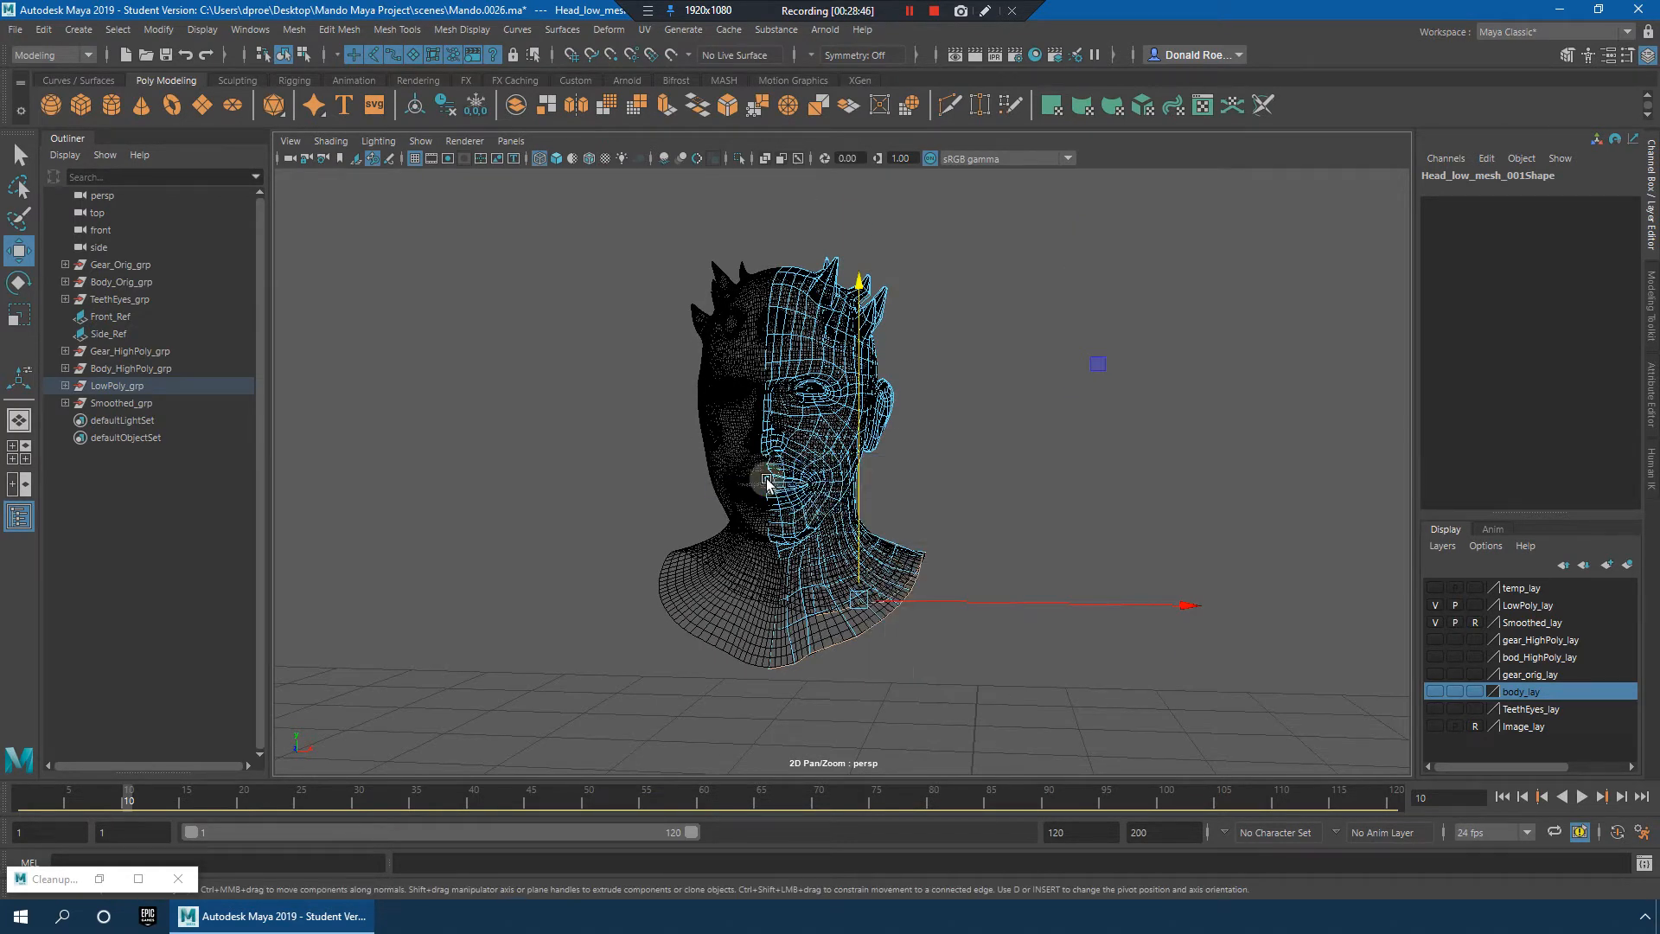
shift+drag(637, 211, 1062, 790)
alt+right_drag(883, 507, 968, 526)
alt+drag(968, 526, 884, 505)
key(5)
alt+middle_drag(893, 433, 887, 471)
alt+right_drag(887, 471, 916, 467)
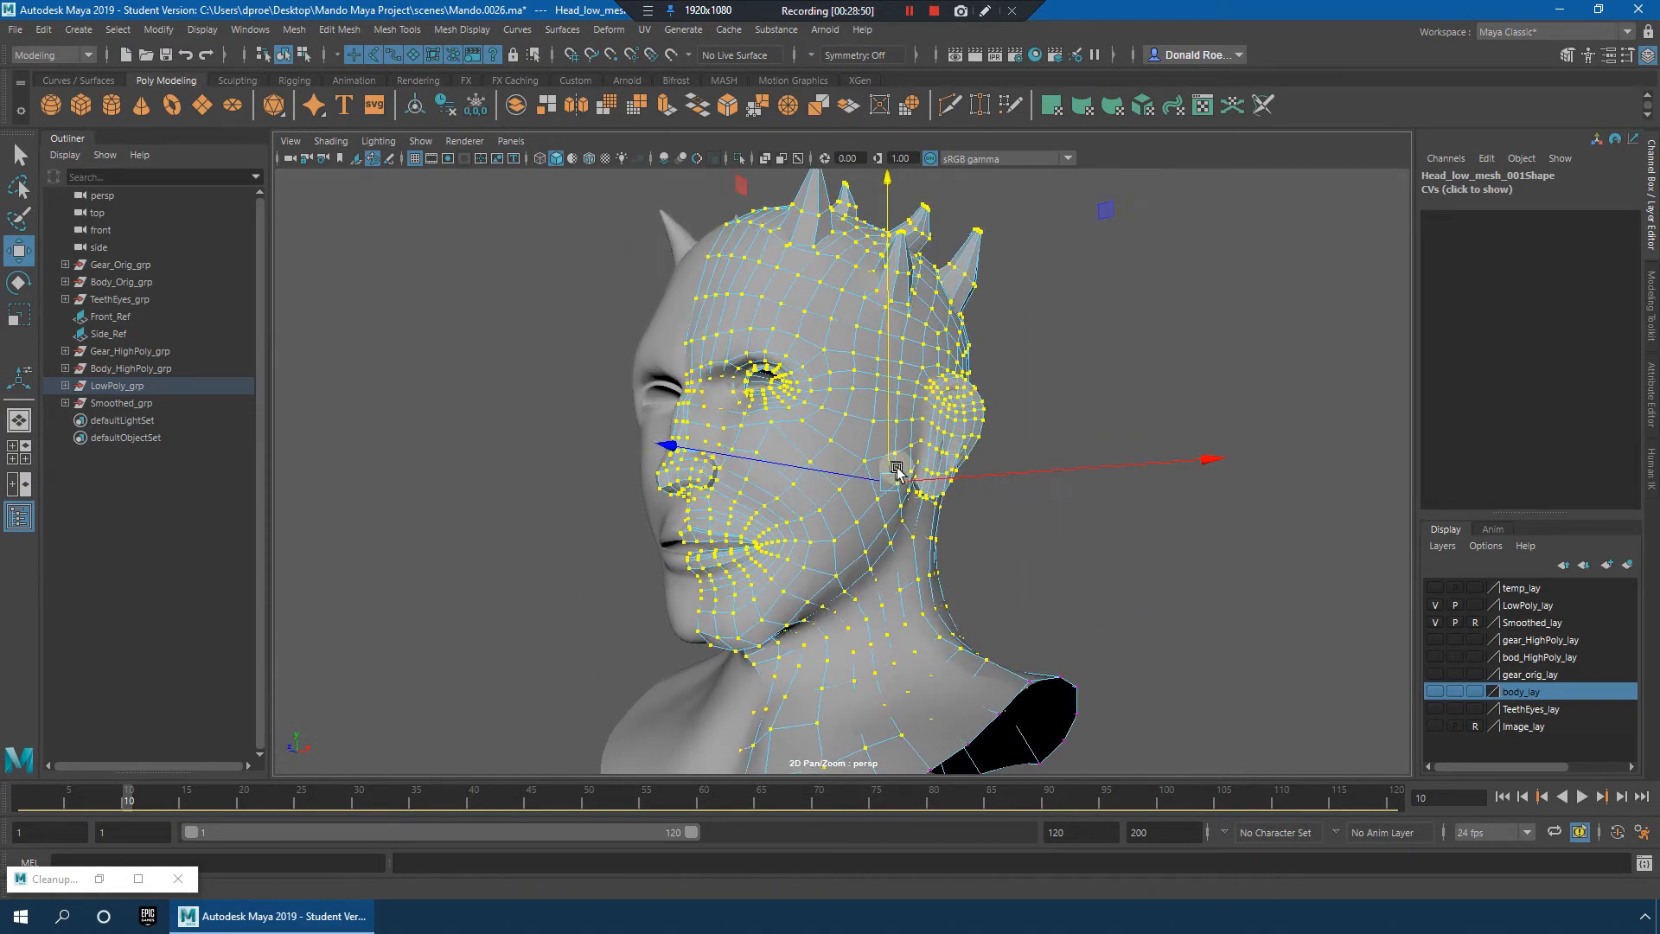
alt+drag(718, 327, 770, 298)
right_drag(770, 298, 851, 266)
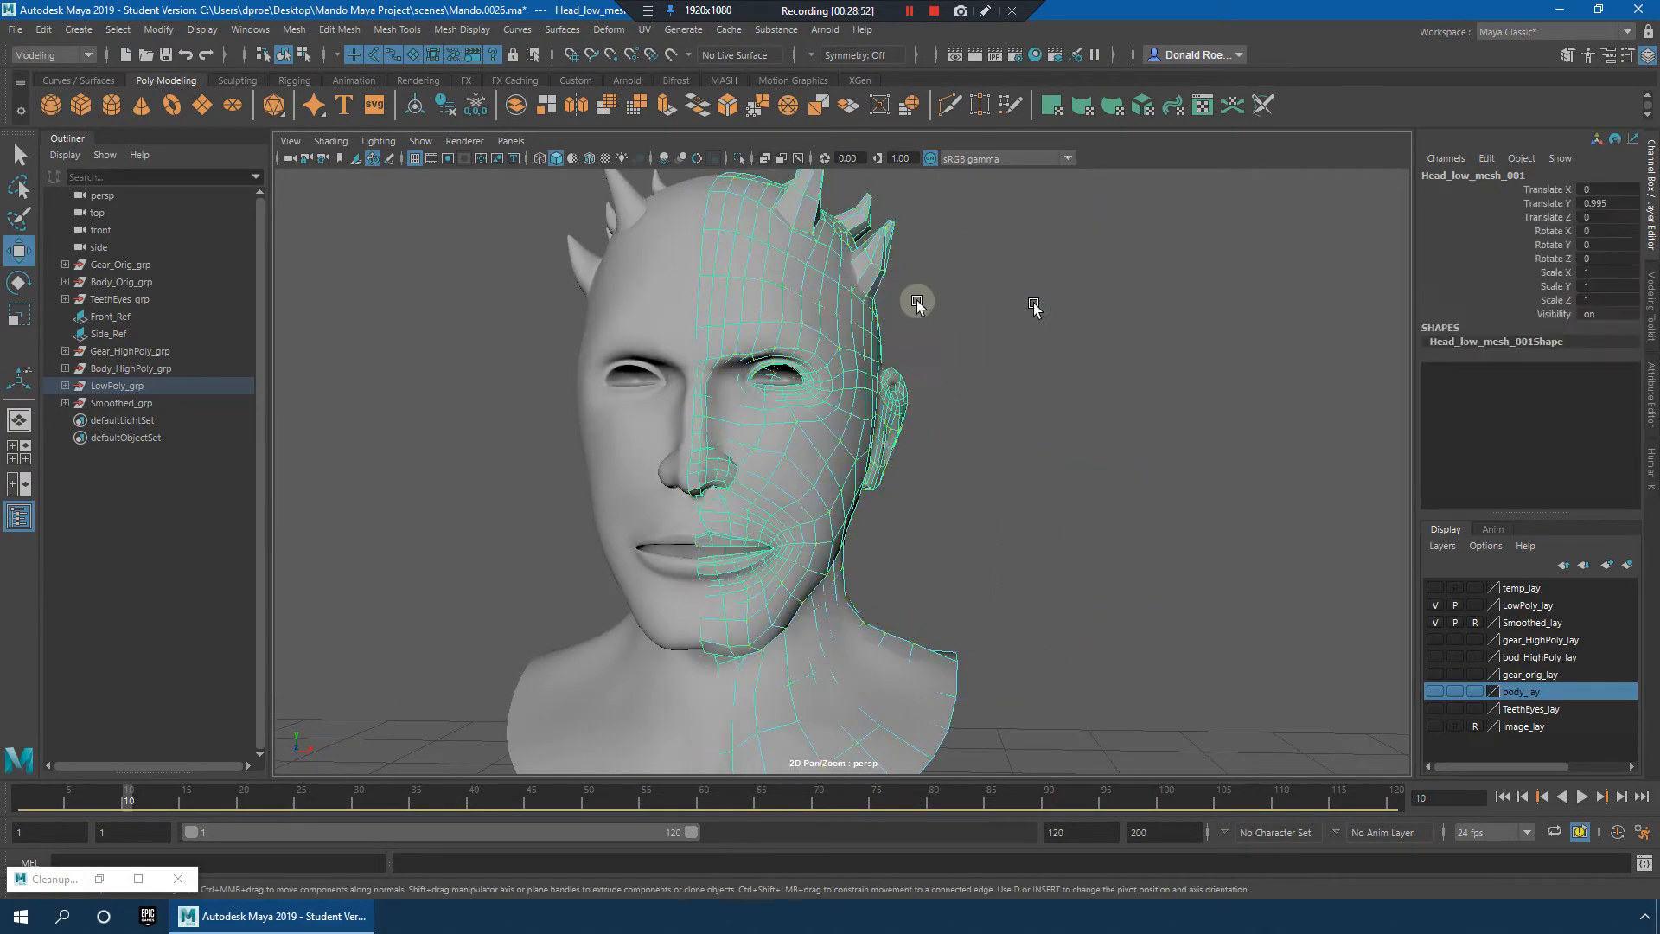
Step: Return Smoothed_lay to normal display and make the smoothed head mesh a live surface
click(1034, 311)
click(701, 388)
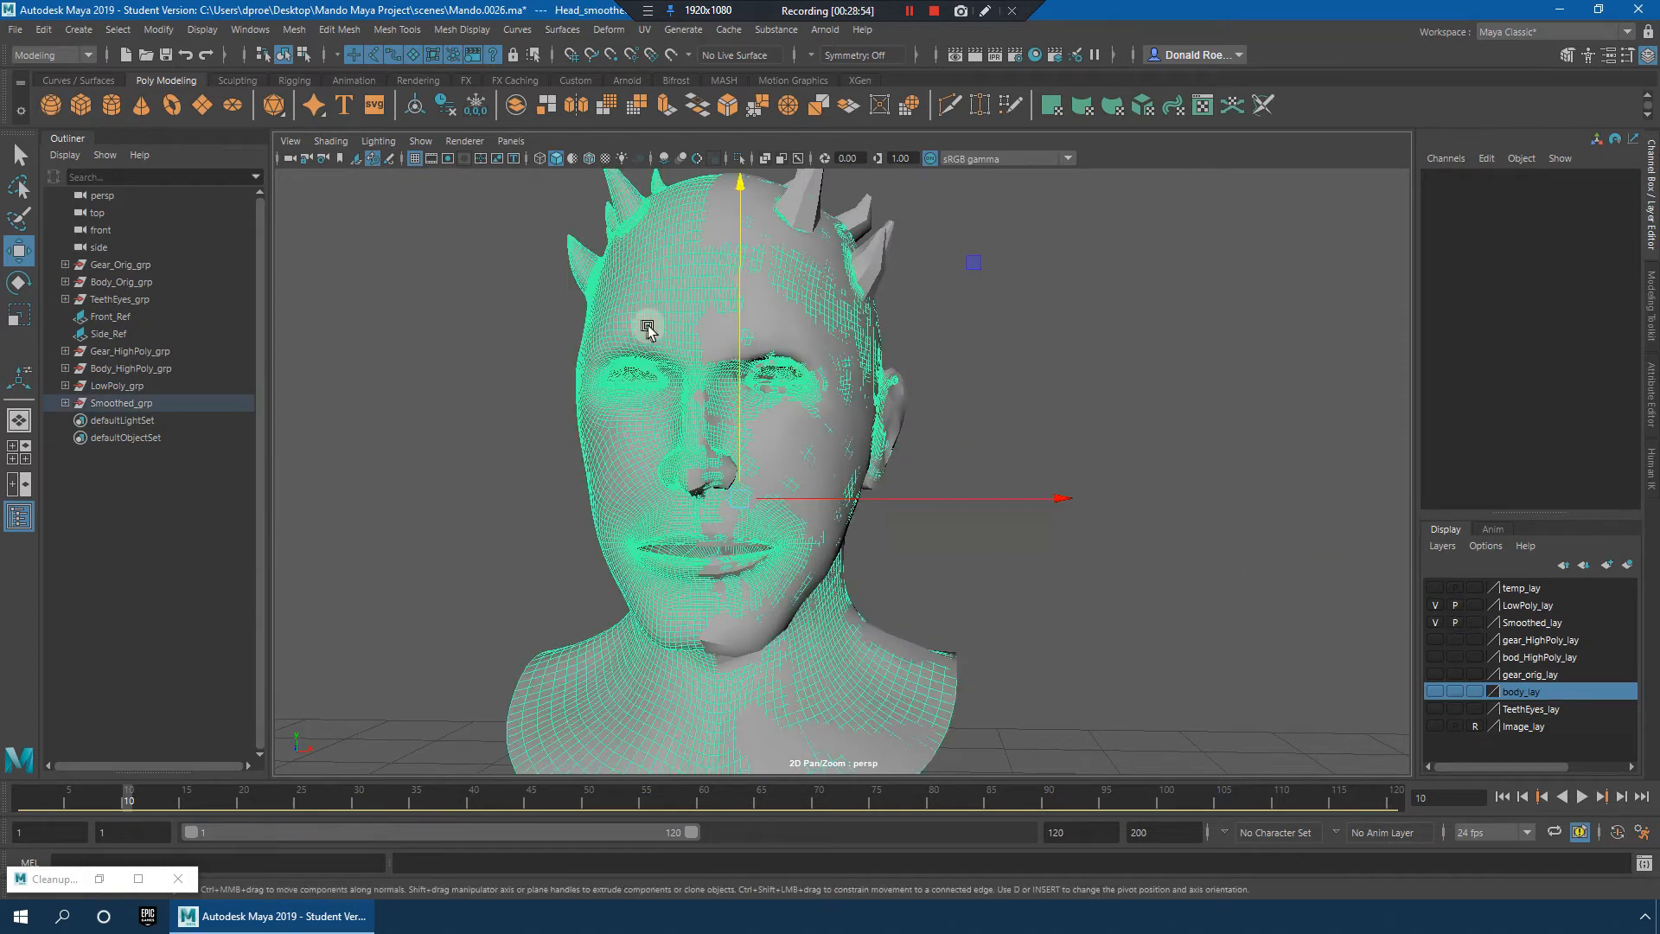
click(670, 55)
Step: Convert the border edges of Head_low_mesh_001 to a vertex selection and keep only the vertices around the neck opening
alt+drag(1045, 366, 872, 343)
click(877, 316)
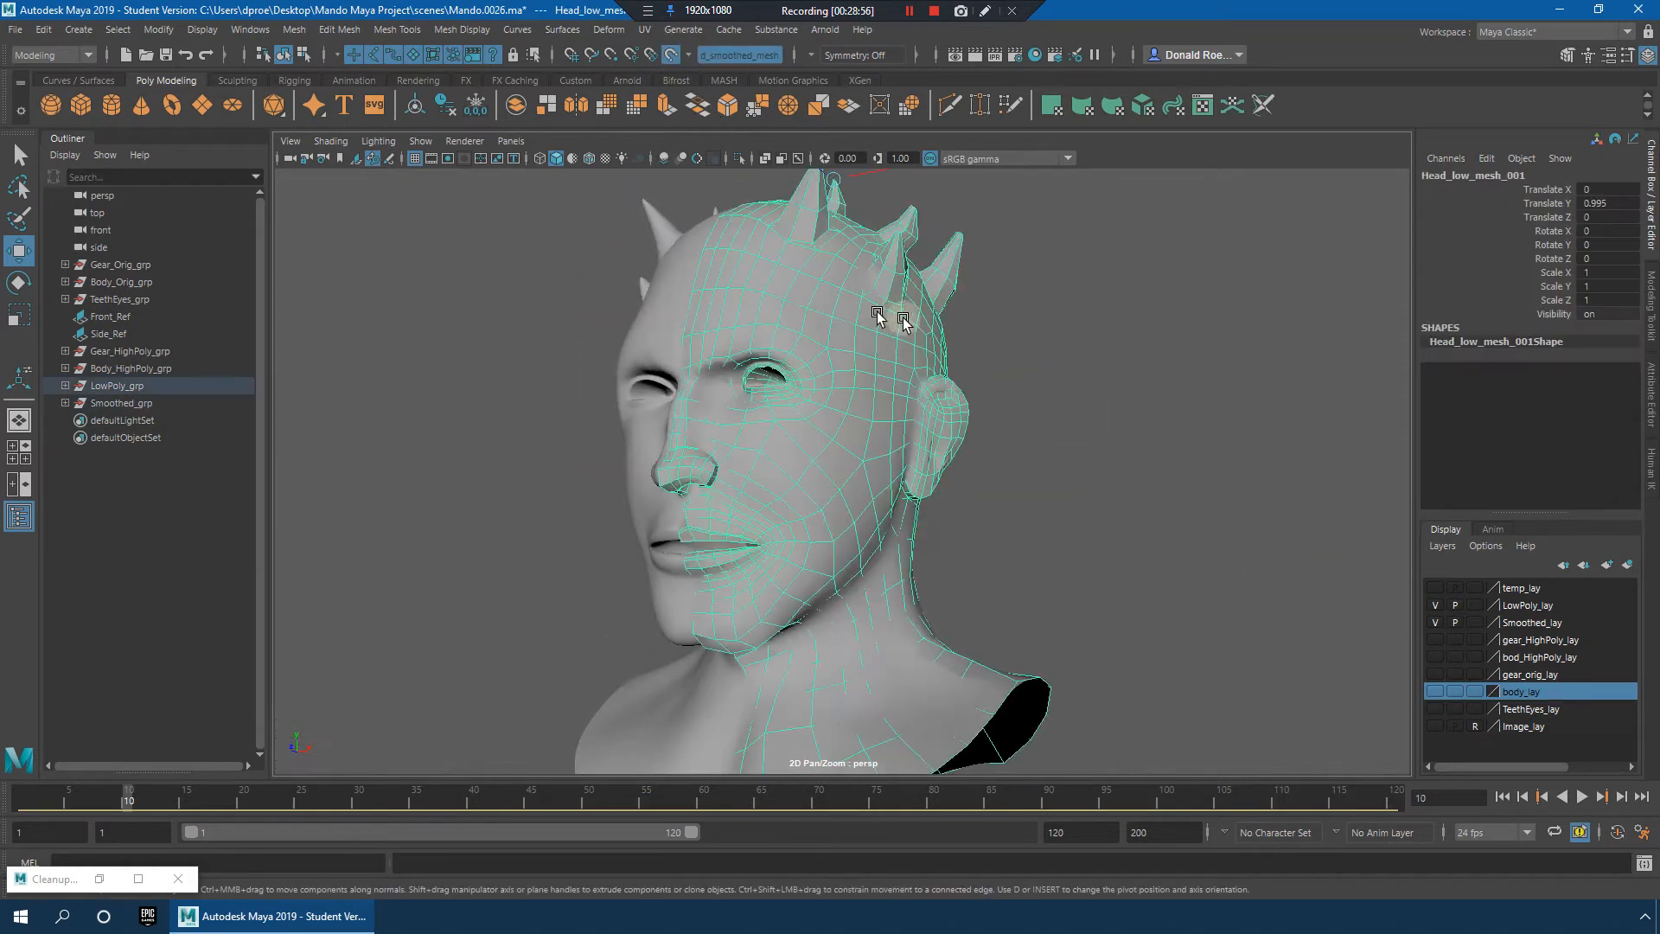
alt+middle_drag(1056, 575, 1022, 465)
right_drag(845, 540, 850, 403)
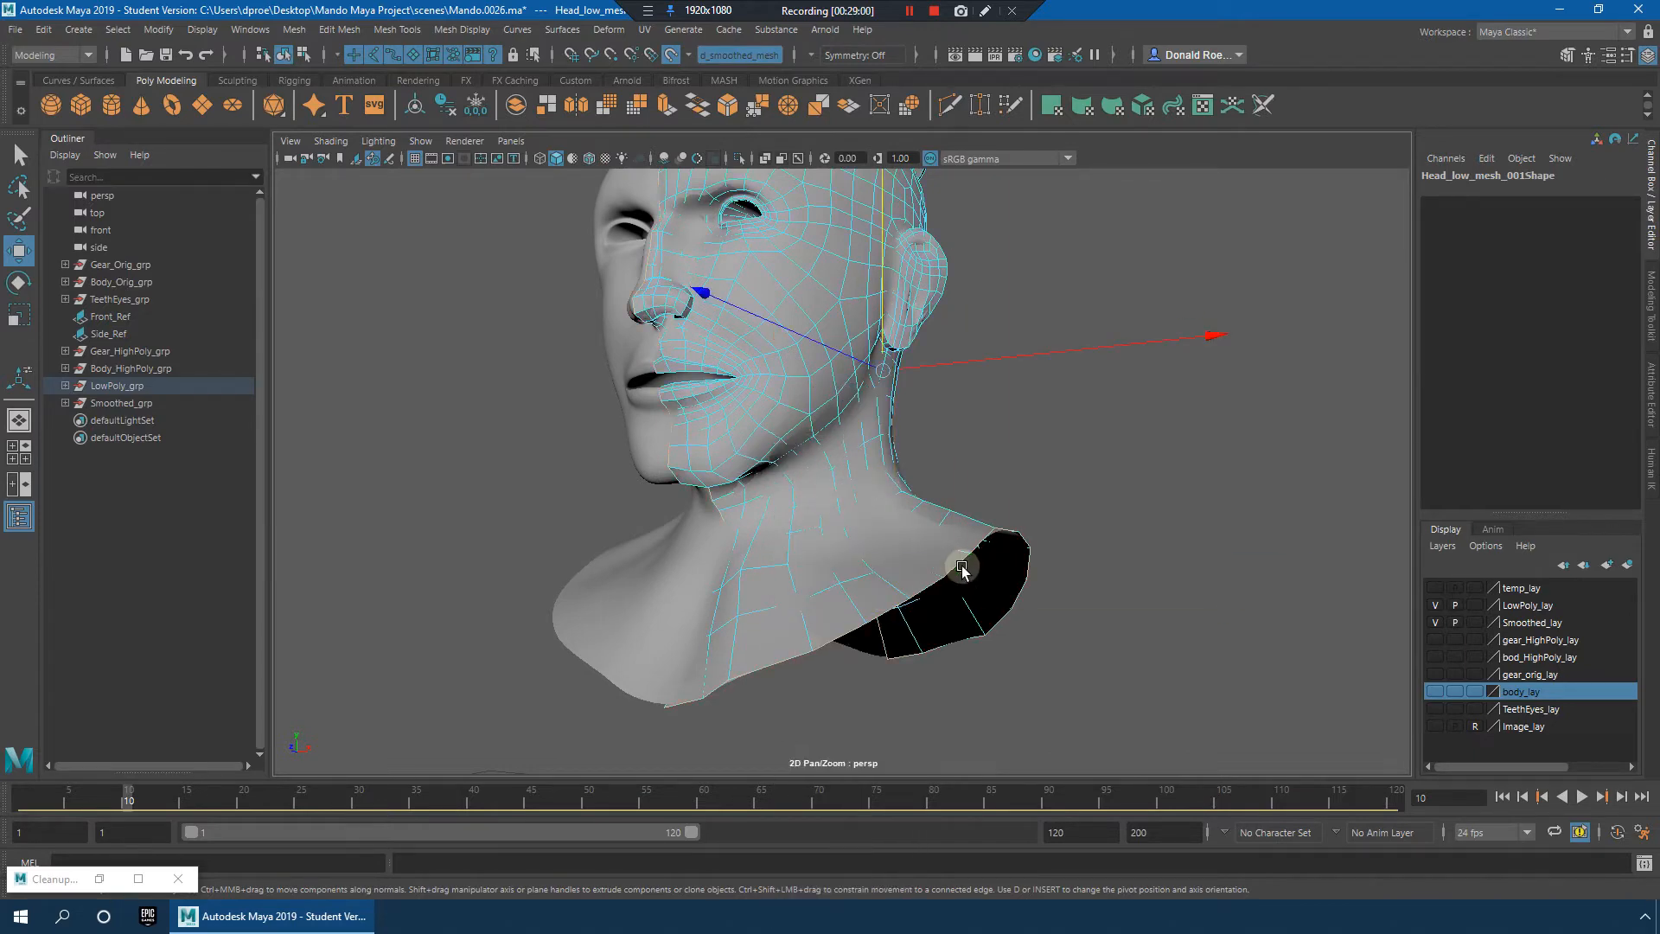
key(4)
right_drag(981, 452, 822, 444)
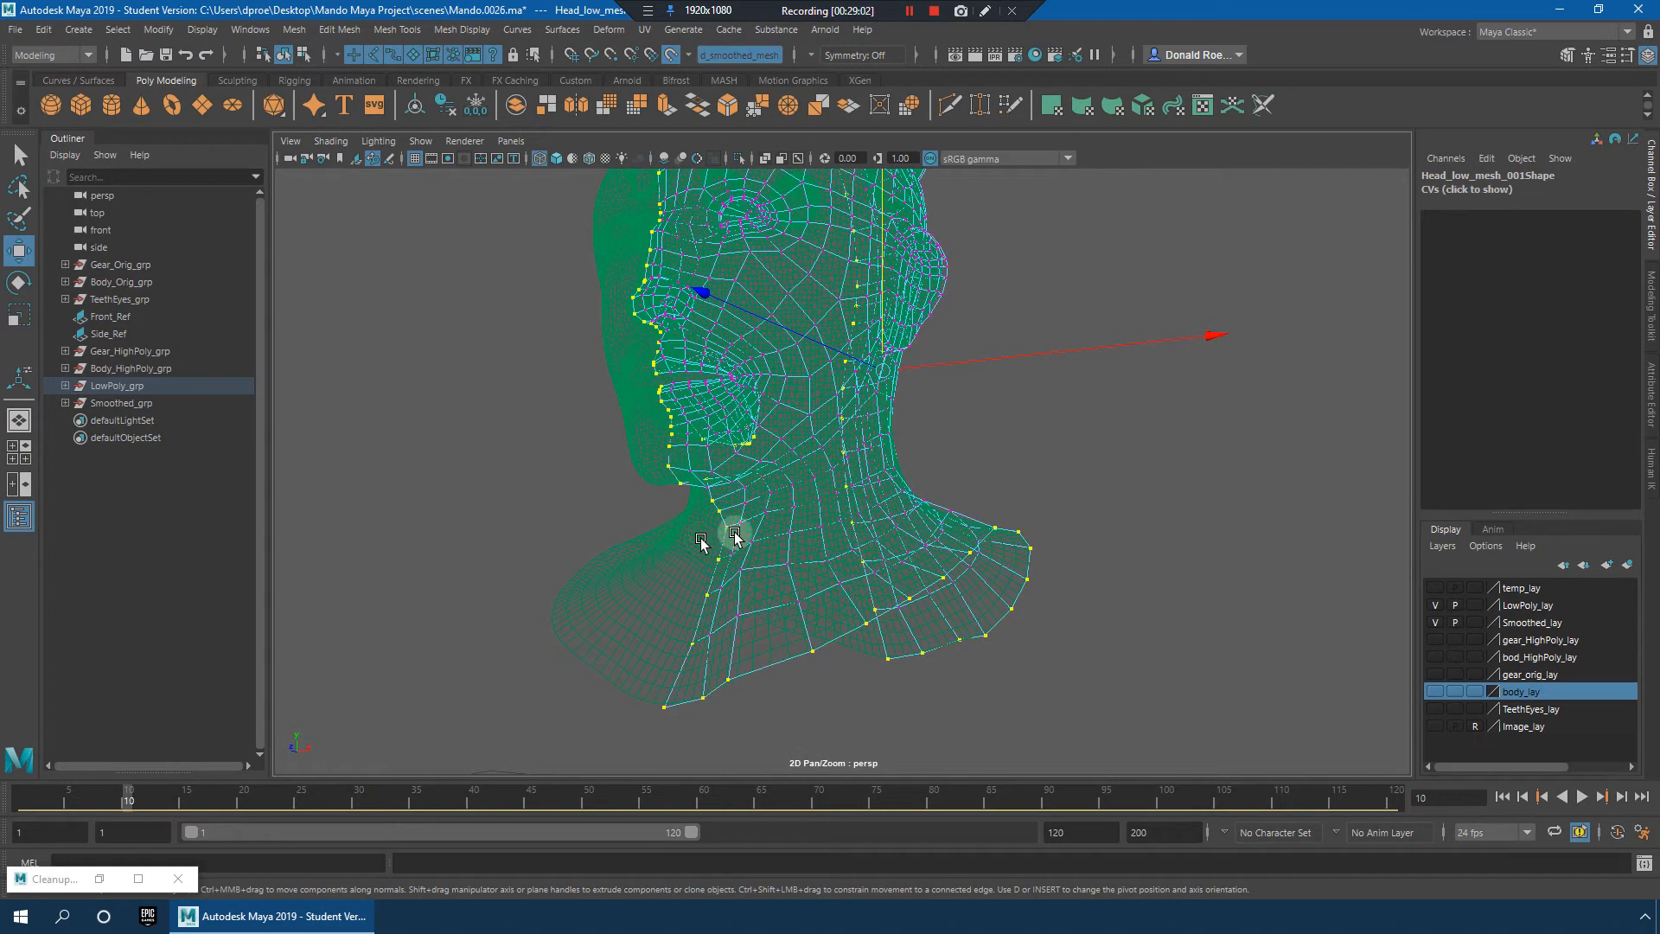
alt+drag(701, 539, 734, 532)
ctrl+drag(604, 479, 675, 558)
alt+drag(731, 650, 819, 627)
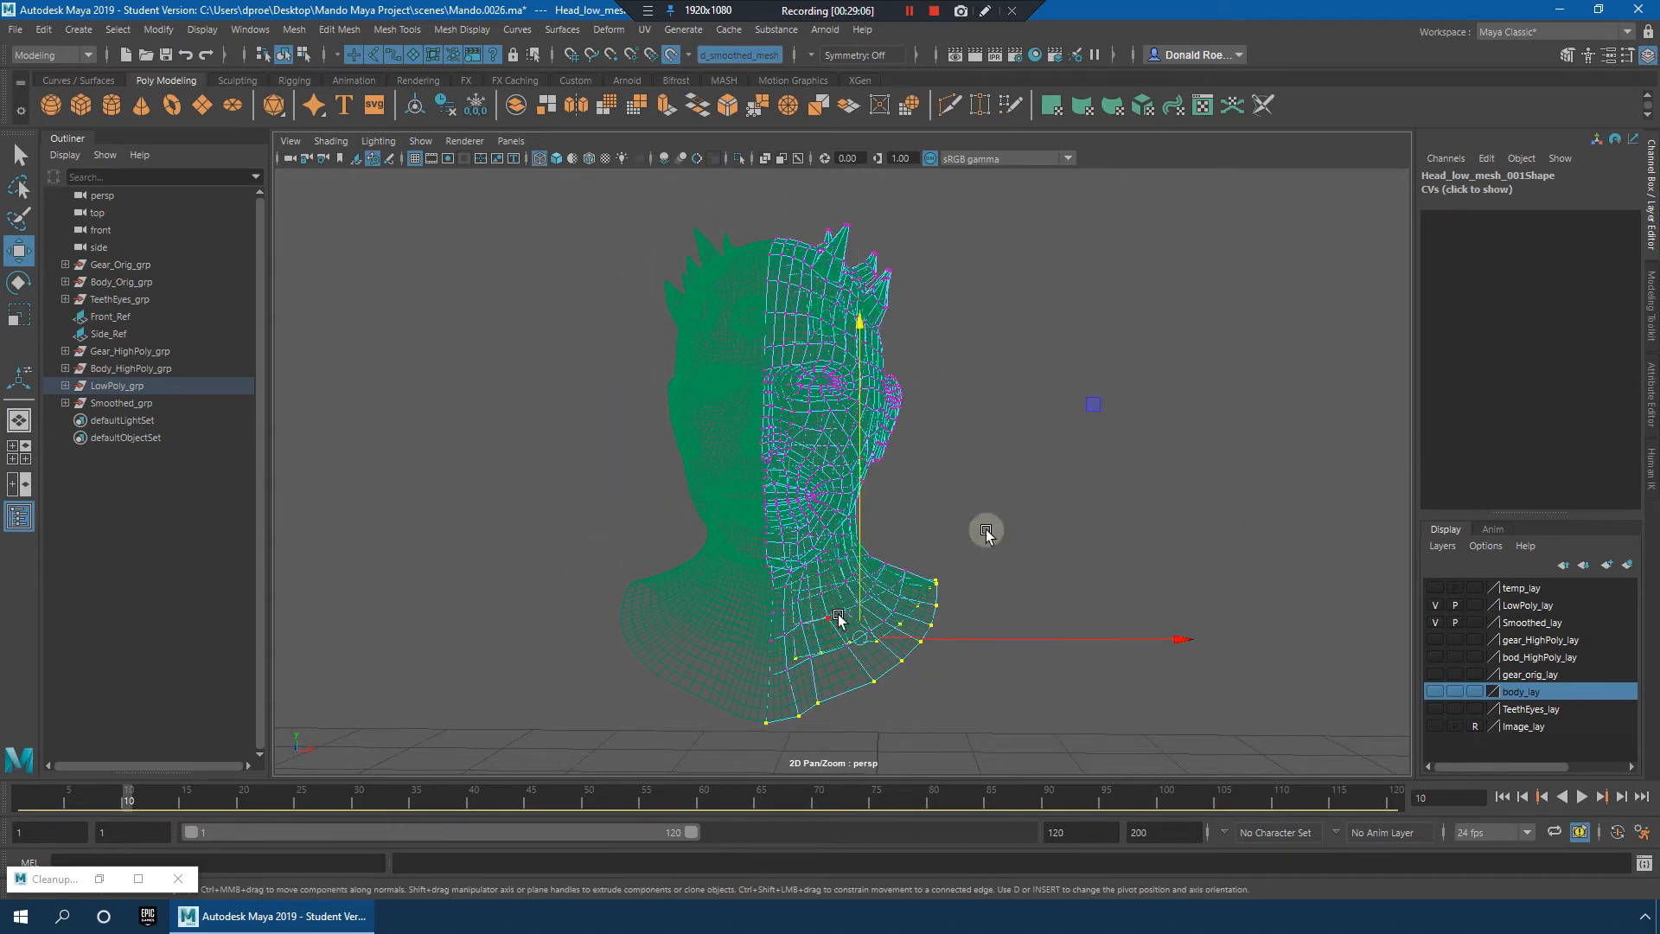
Step: Invert the vertex selection so it covers the whole low-poly half head except the neck border, and restore shaded display
alt+drag(985, 529, 1064, 631)
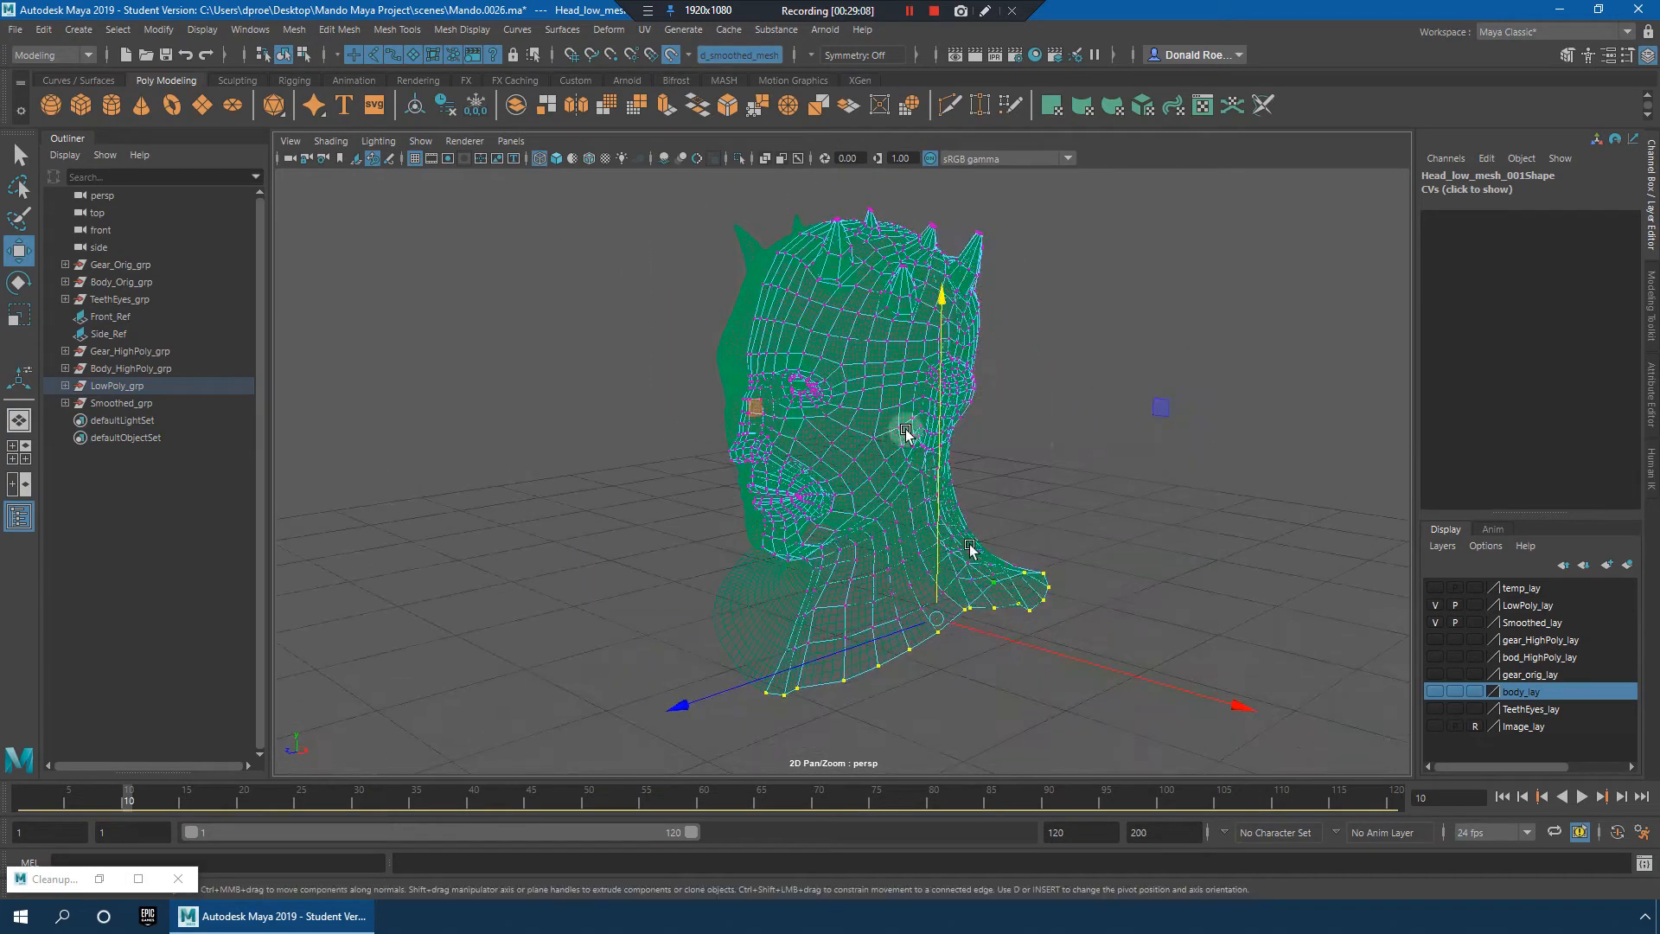
alt+right_drag(949, 415, 778, 346)
shift+drag(634, 242, 1132, 745)
alt+right_drag(911, 552, 937, 536)
alt+drag(936, 539, 962, 512)
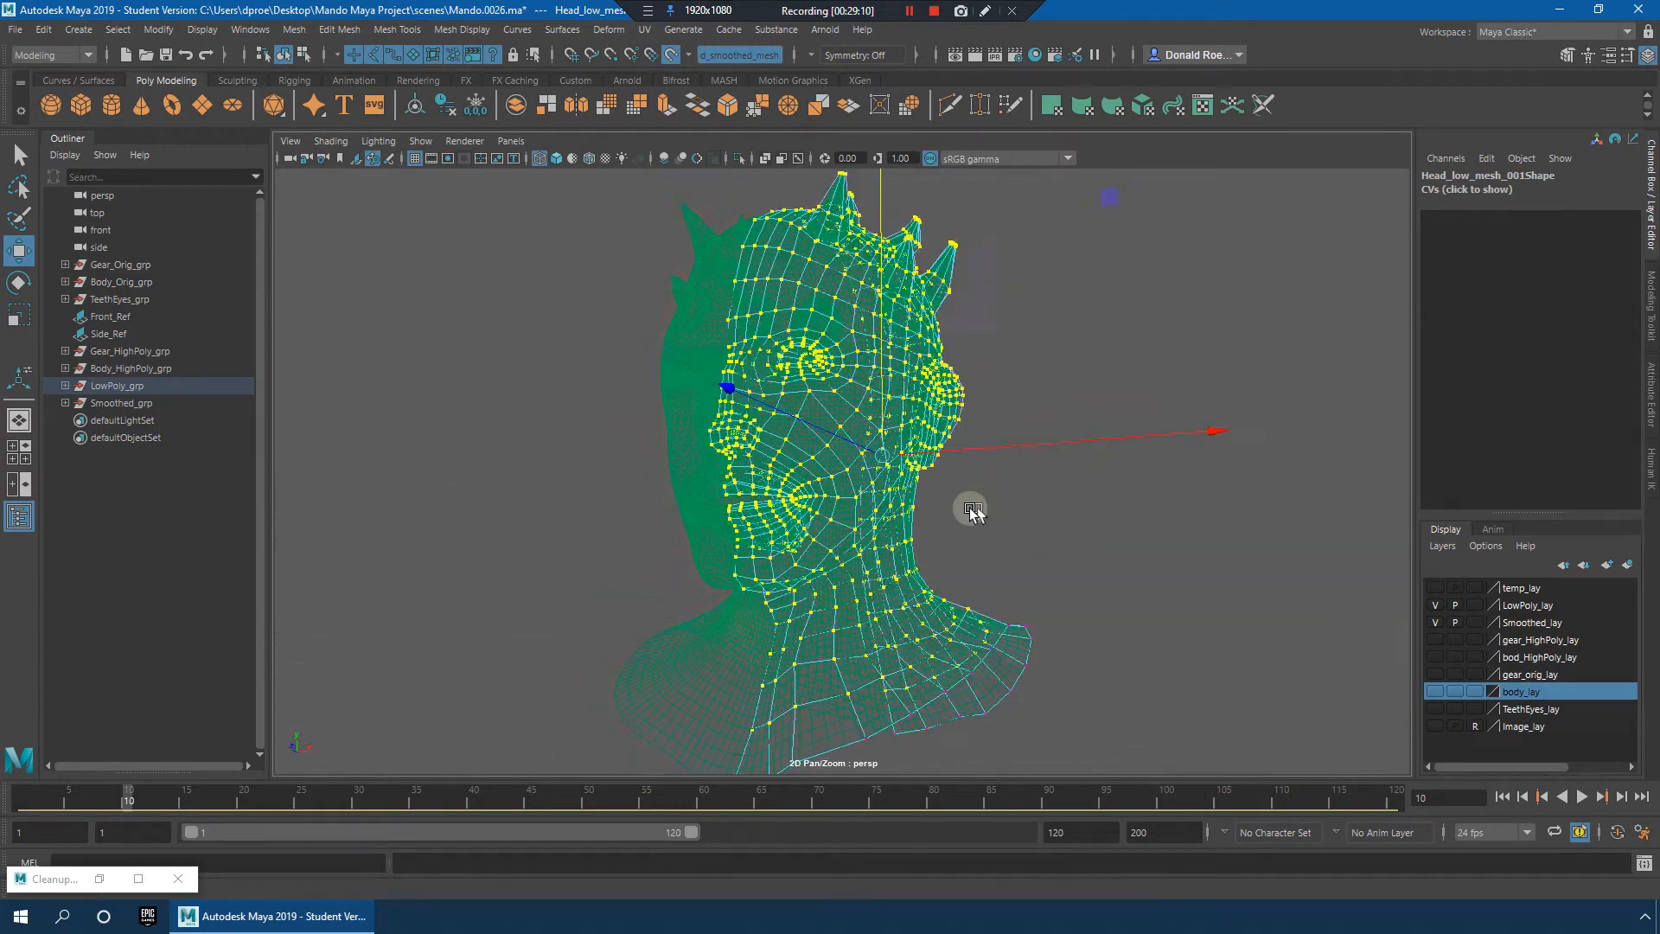
key(5)
Step: Try to snap the selected low-poly vertices onto the live smoothed head with a tiny slide
alt+drag(960, 433, 881, 471)
alt+right_drag(881, 471, 821, 504)
alt+middle_drag(821, 504, 856, 441)
ctrl+shift+drag(819, 438, 818, 436)
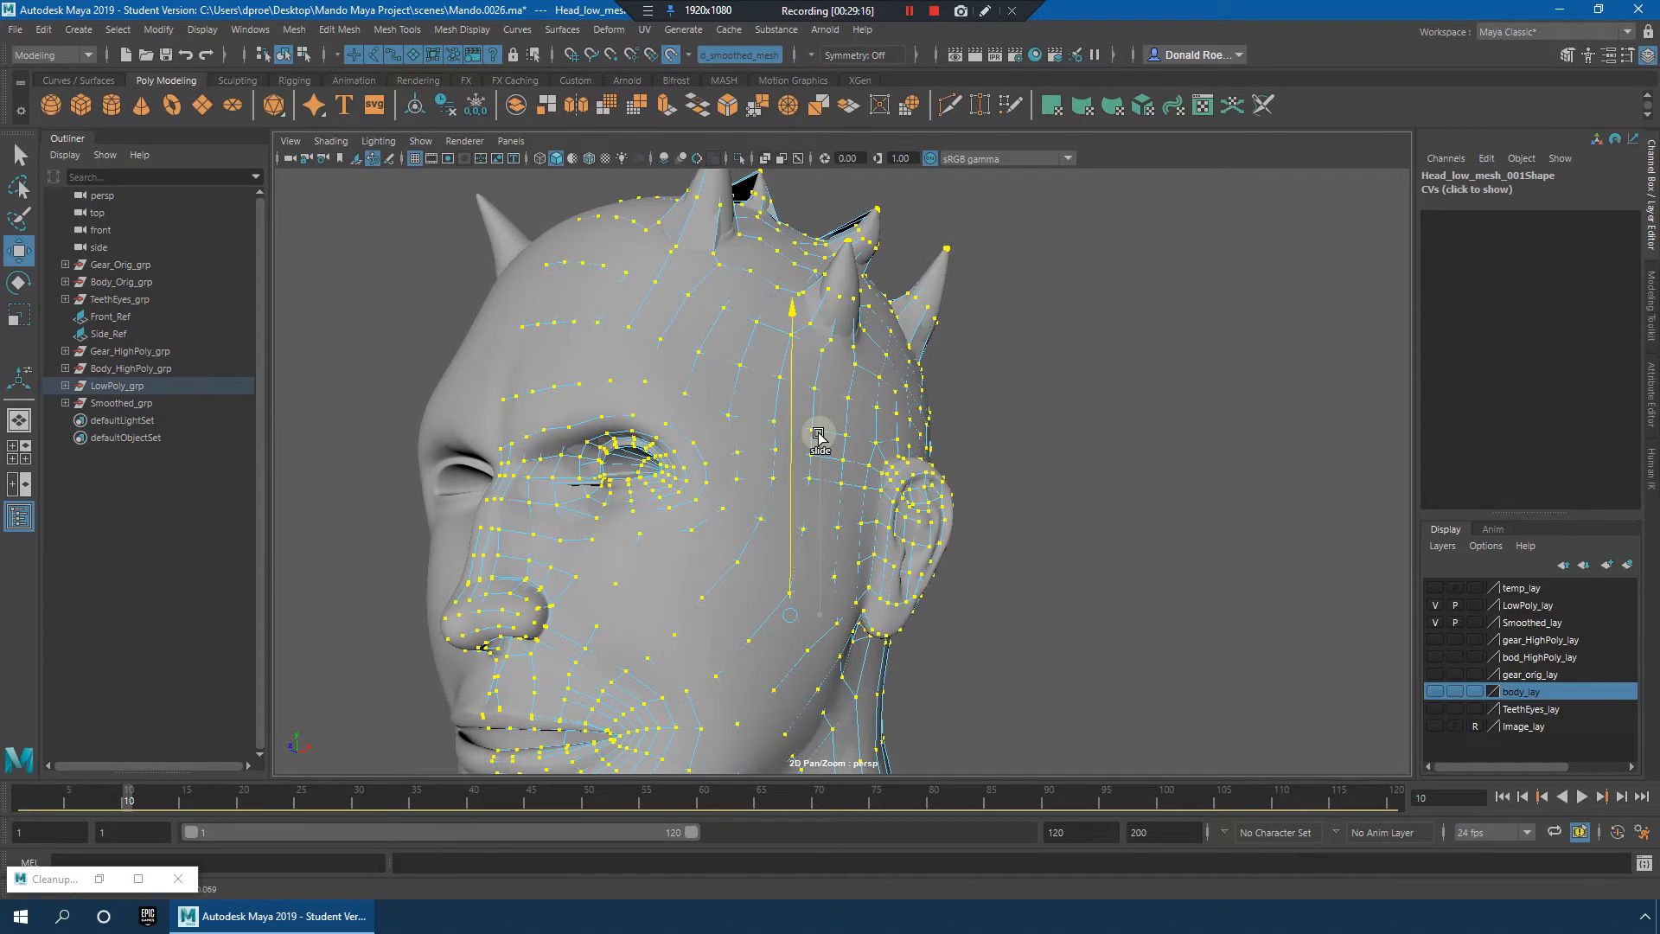
Step: Remove the vertices of the horns' tips and upper sections from the selection, working around the head
alt+drag(893, 396, 980, 451)
alt+drag(850, 383, 736, 419)
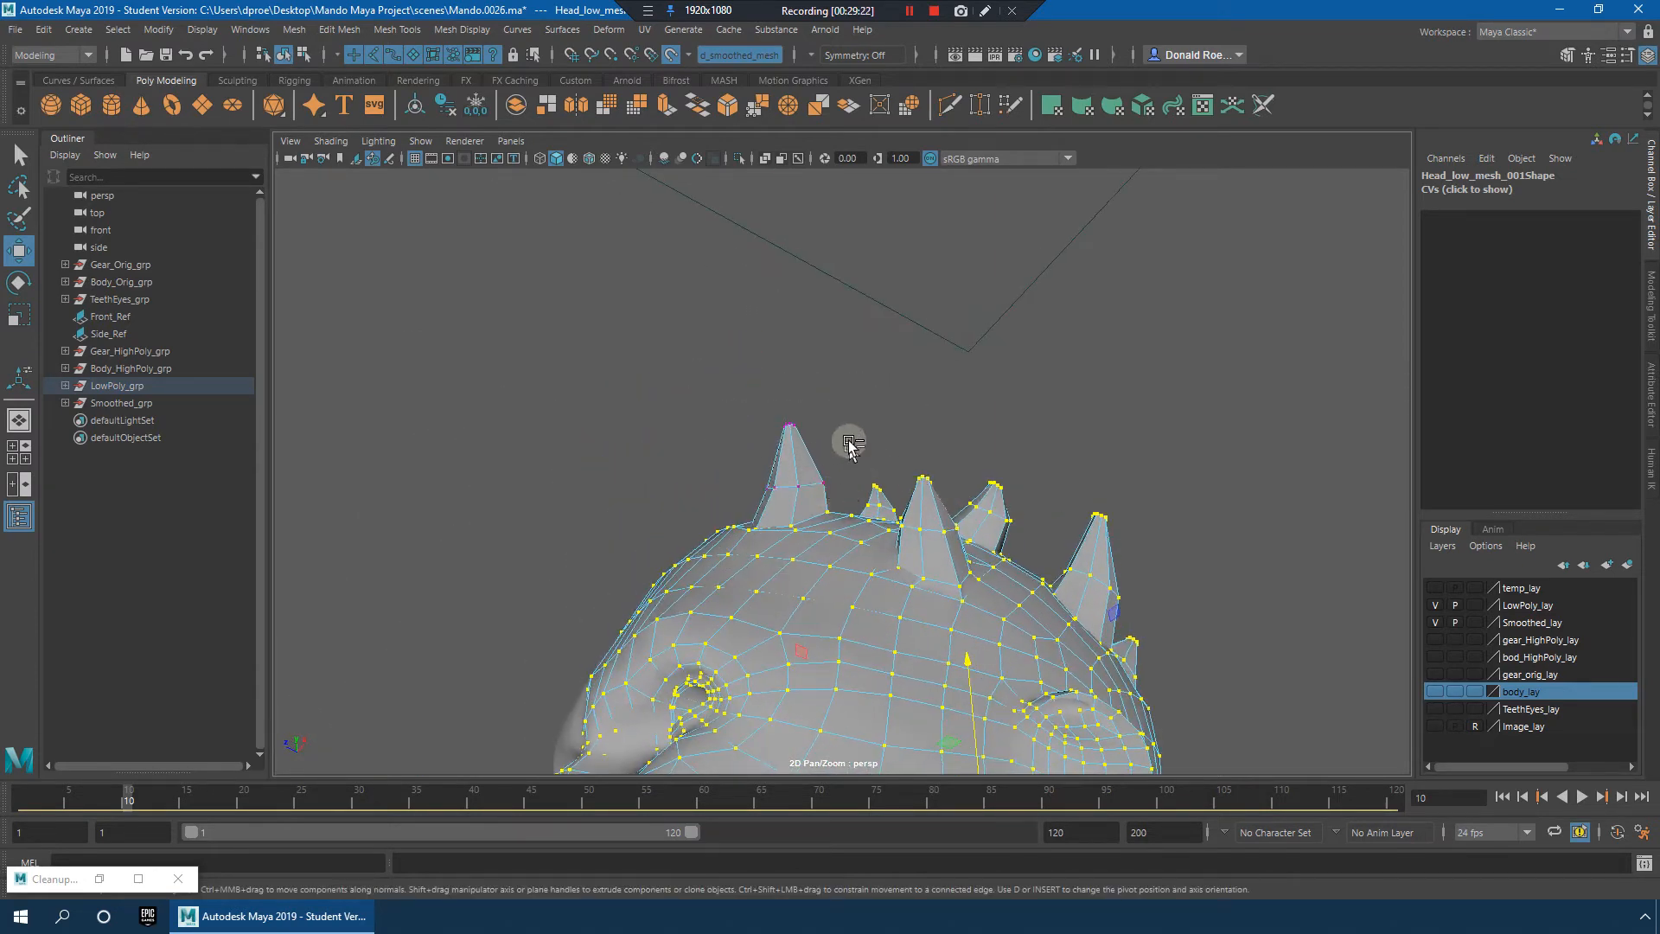
alt+drag(878, 500, 985, 531)
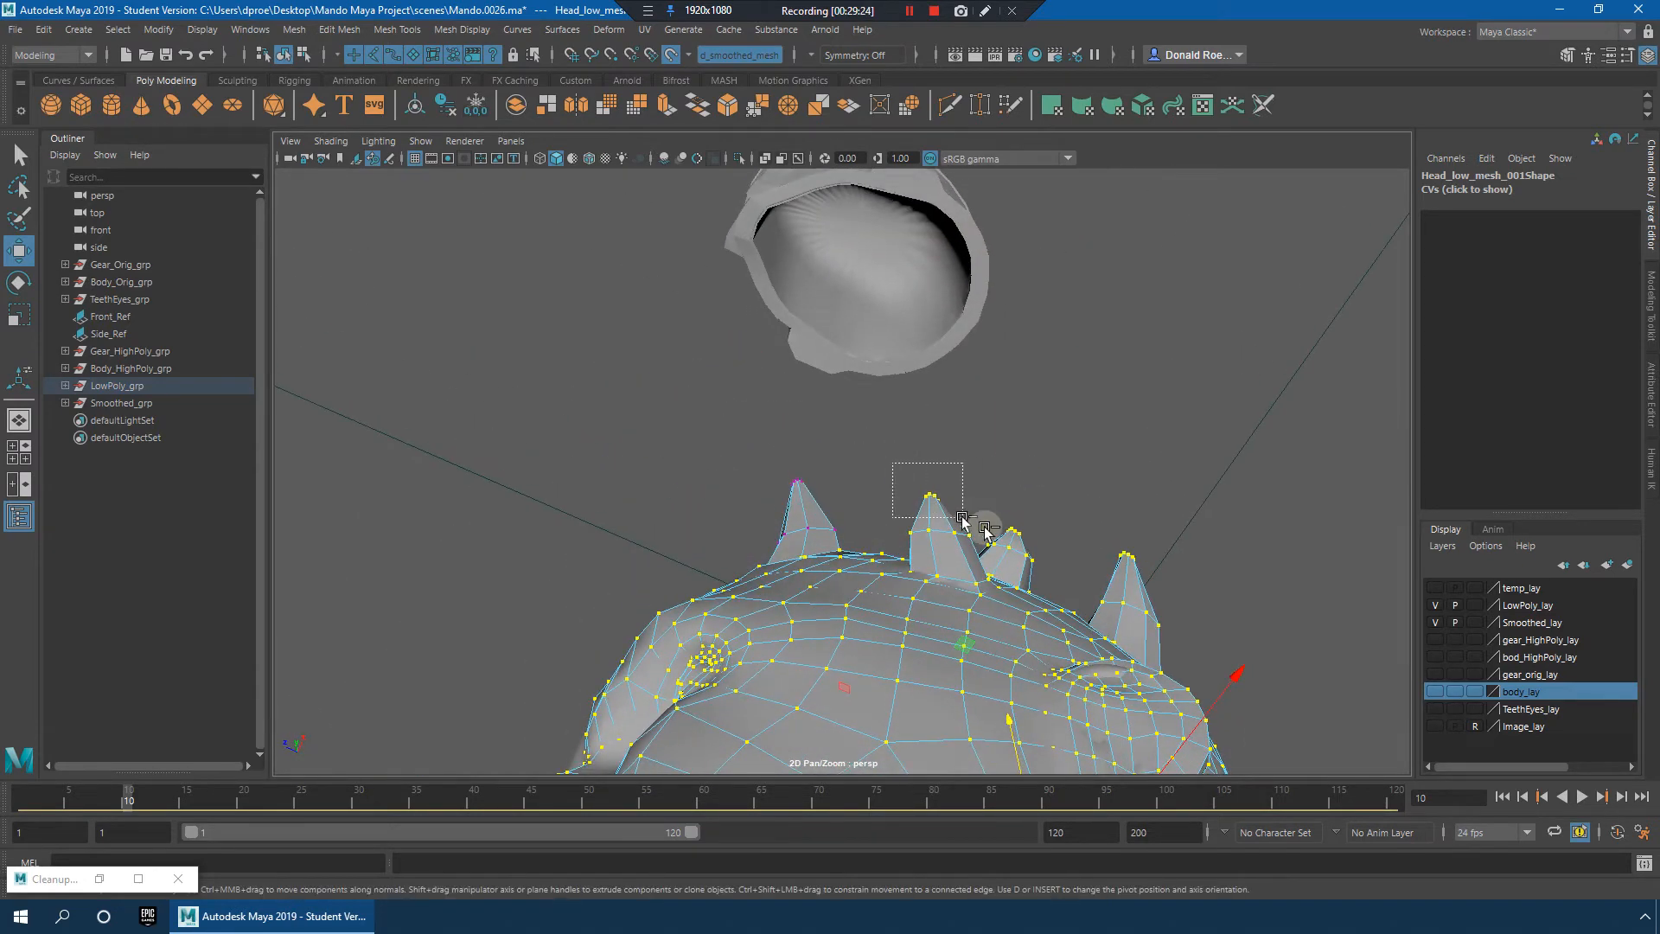
alt+drag(1077, 554, 1126, 608)
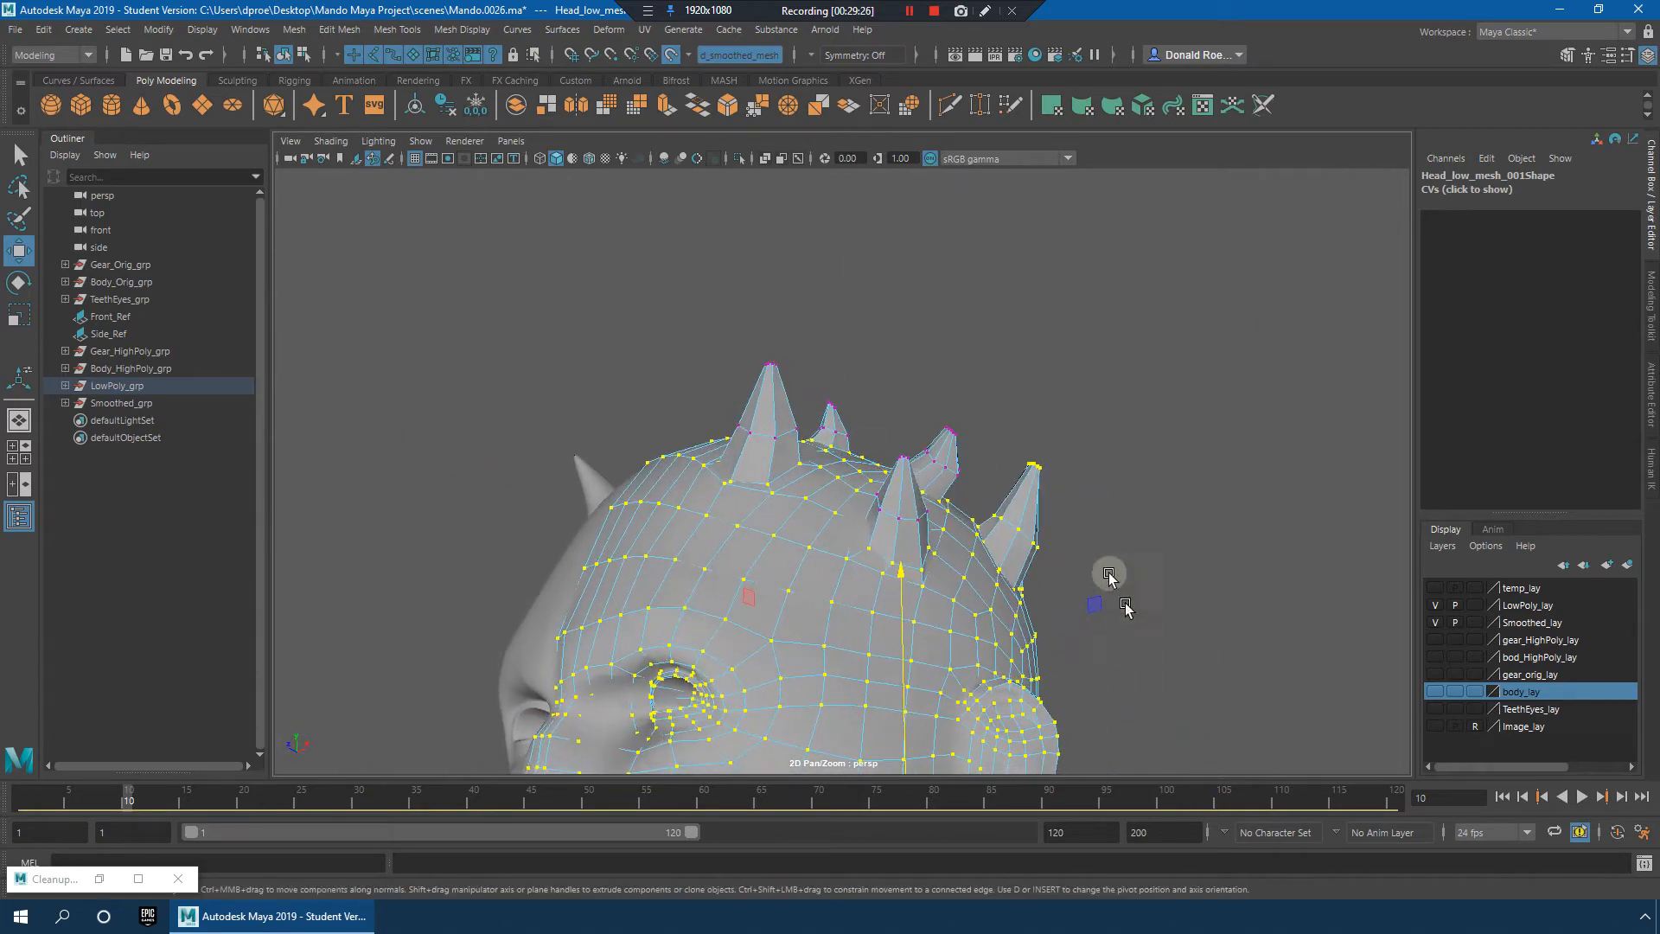
alt+drag(1082, 537, 747, 456)
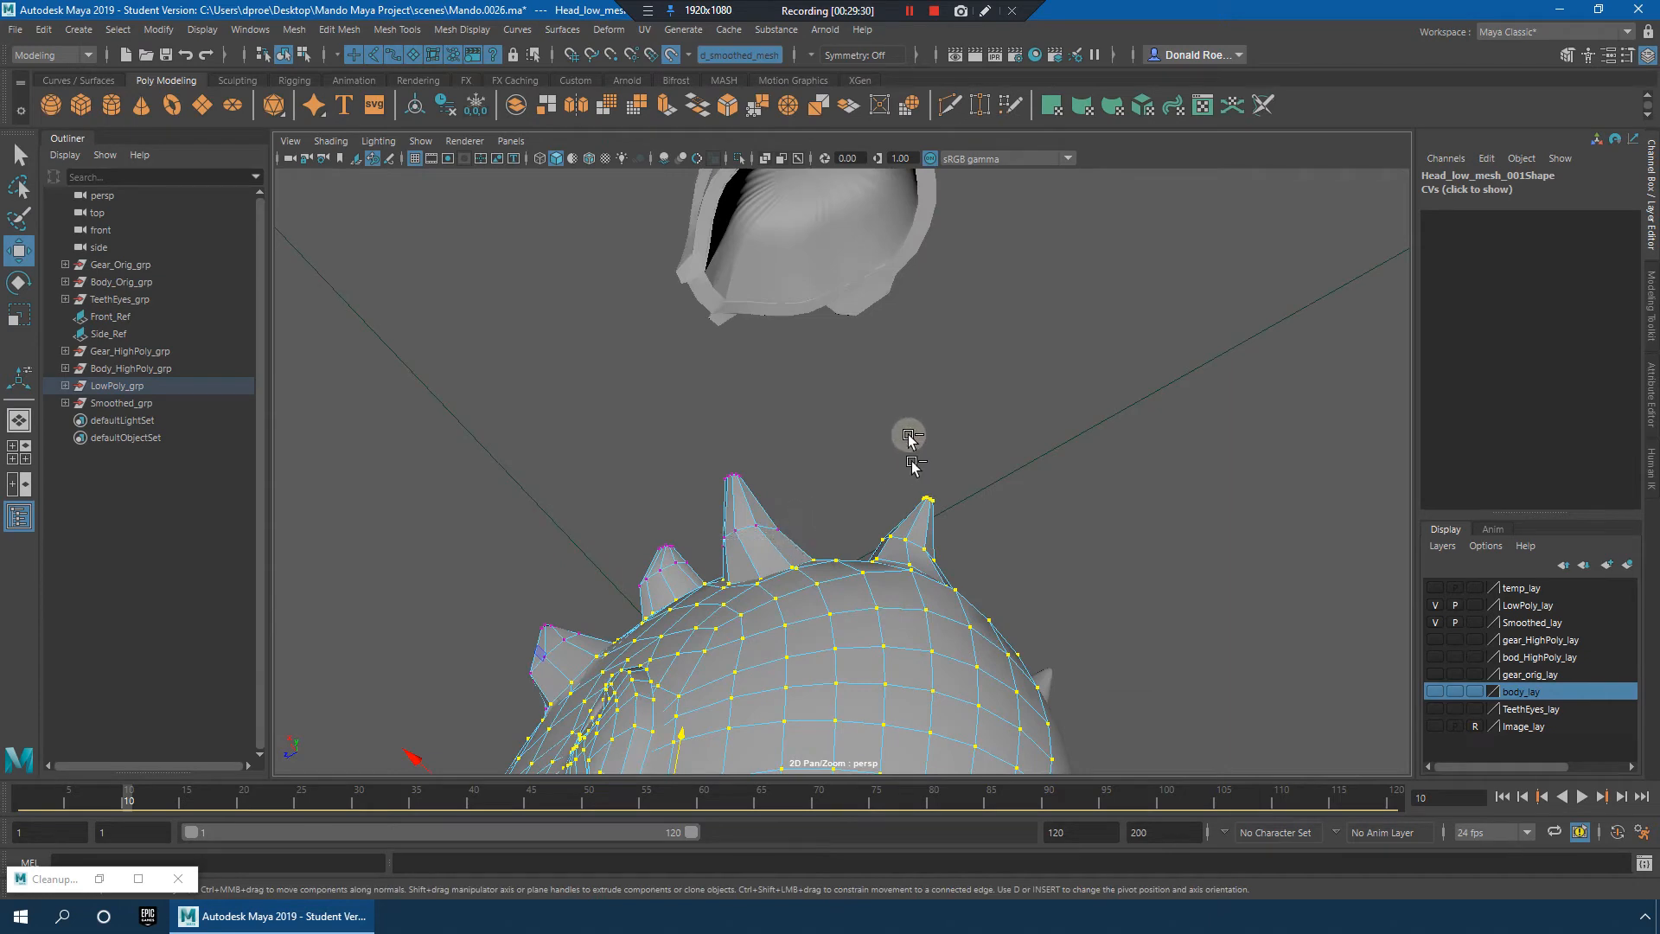
alt+drag(989, 511, 922, 459)
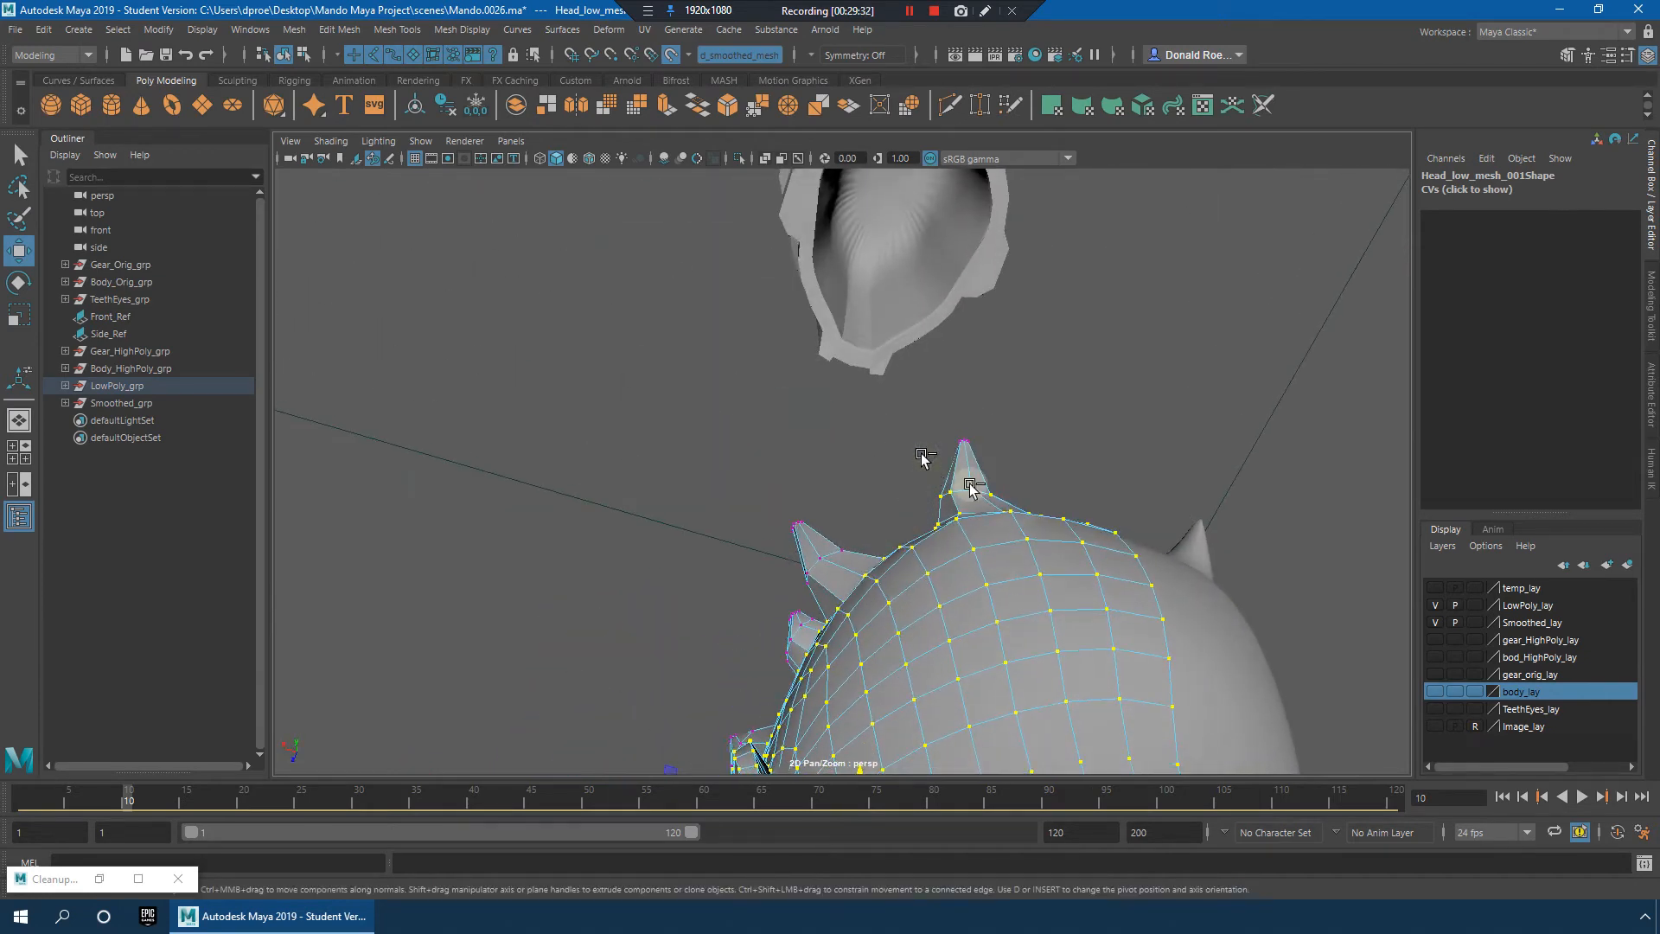
alt+drag(1035, 500, 970, 456)
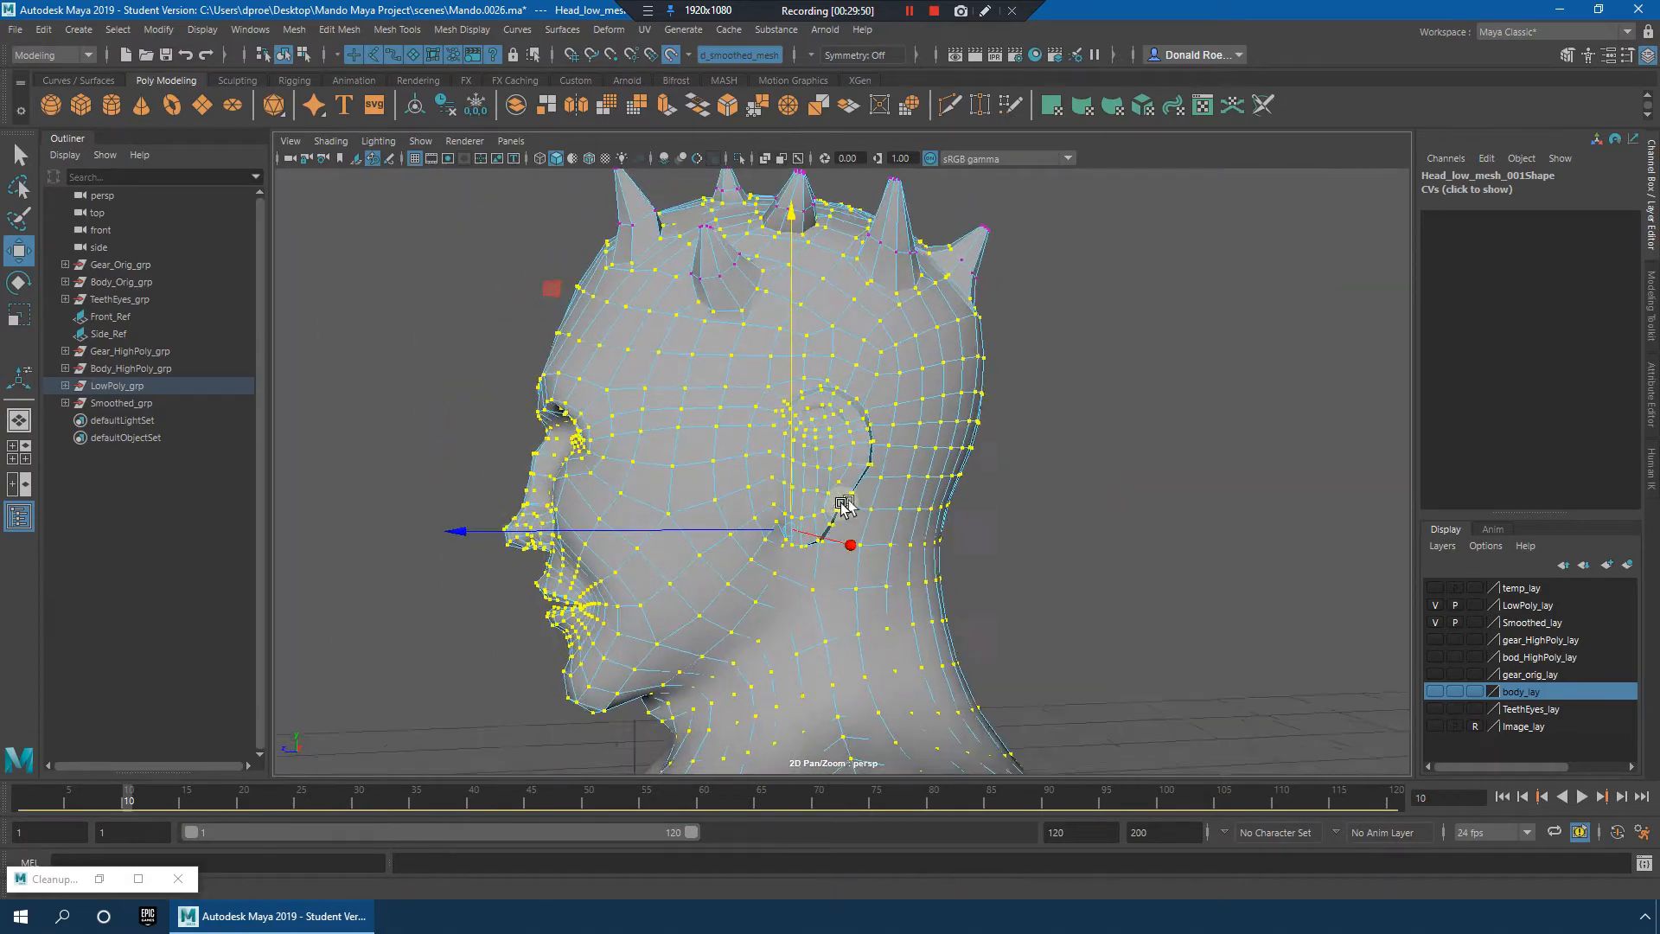
Step: Check the face in smooth preview, return to the unsmoothed cage, and snap the selected vertices onto the live smoothed head
alt+drag(844, 507, 906, 490)
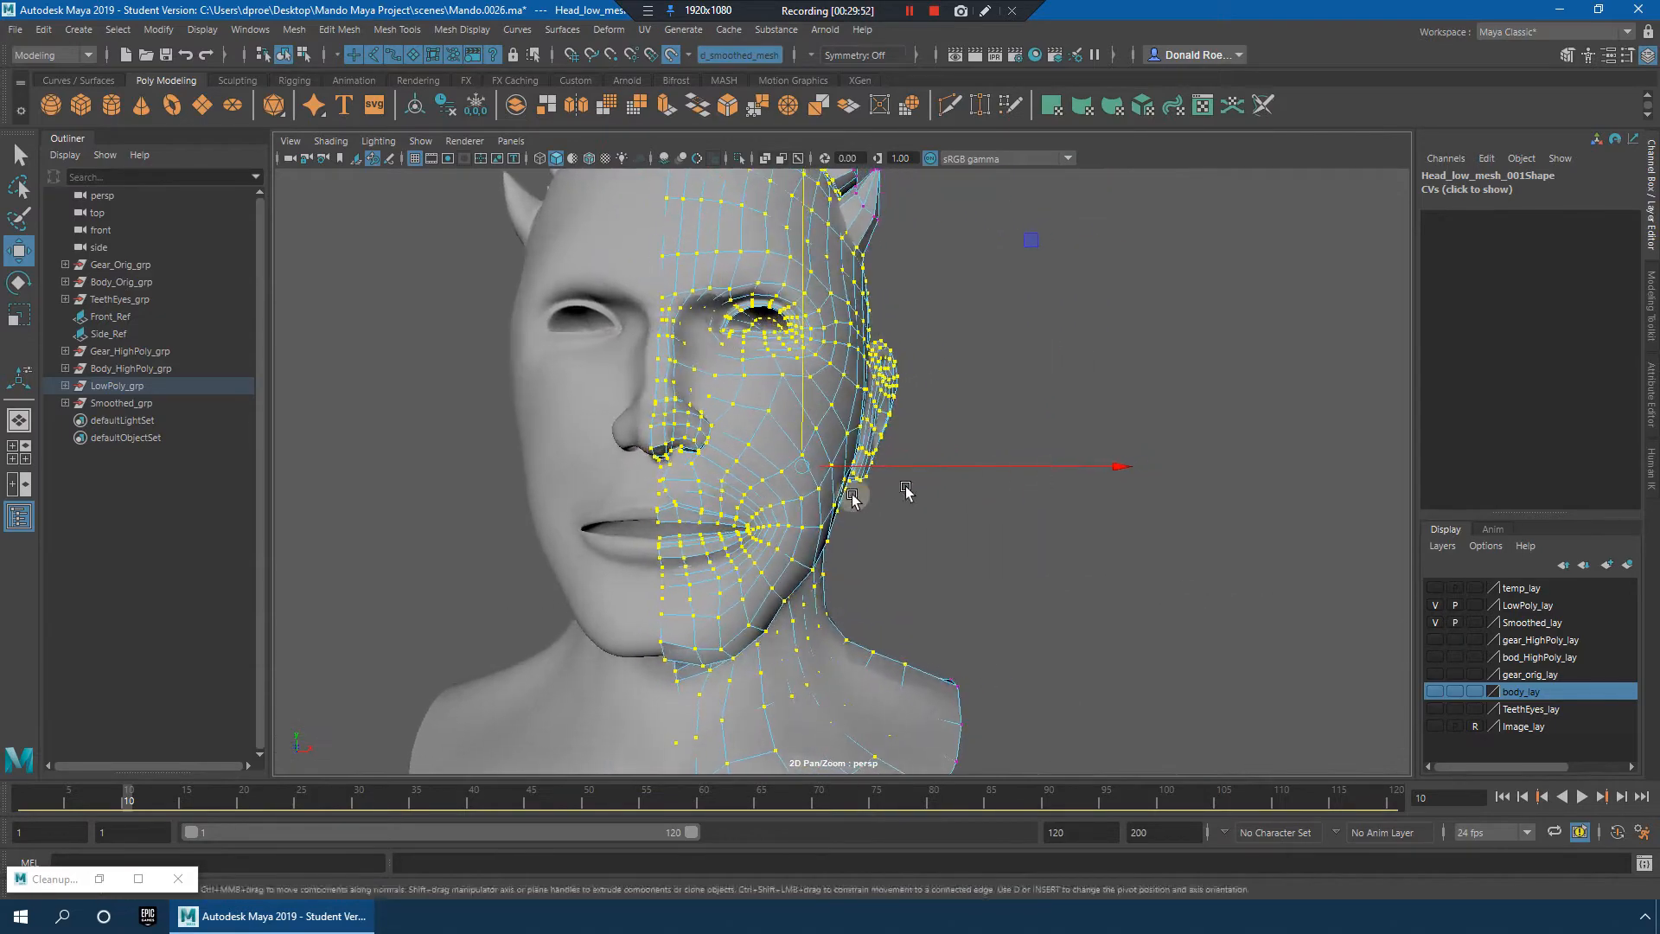
alt+right_drag(905, 490, 972, 504)
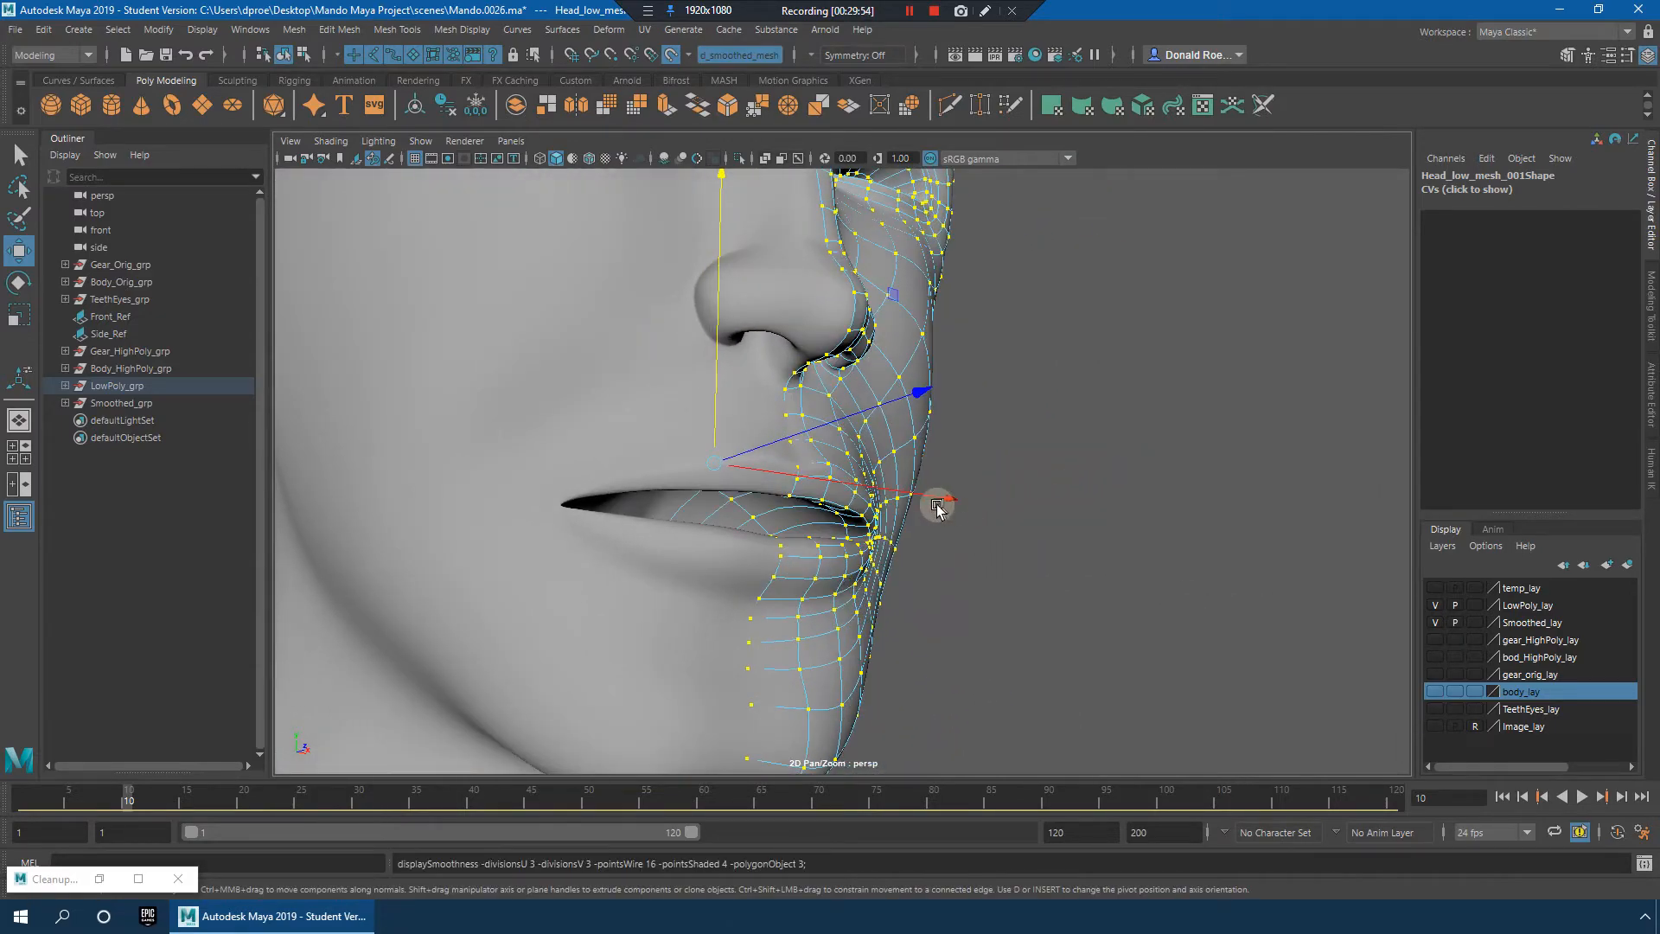
alt+drag(937, 506, 953, 510)
alt+right_drag(1036, 515, 934, 511)
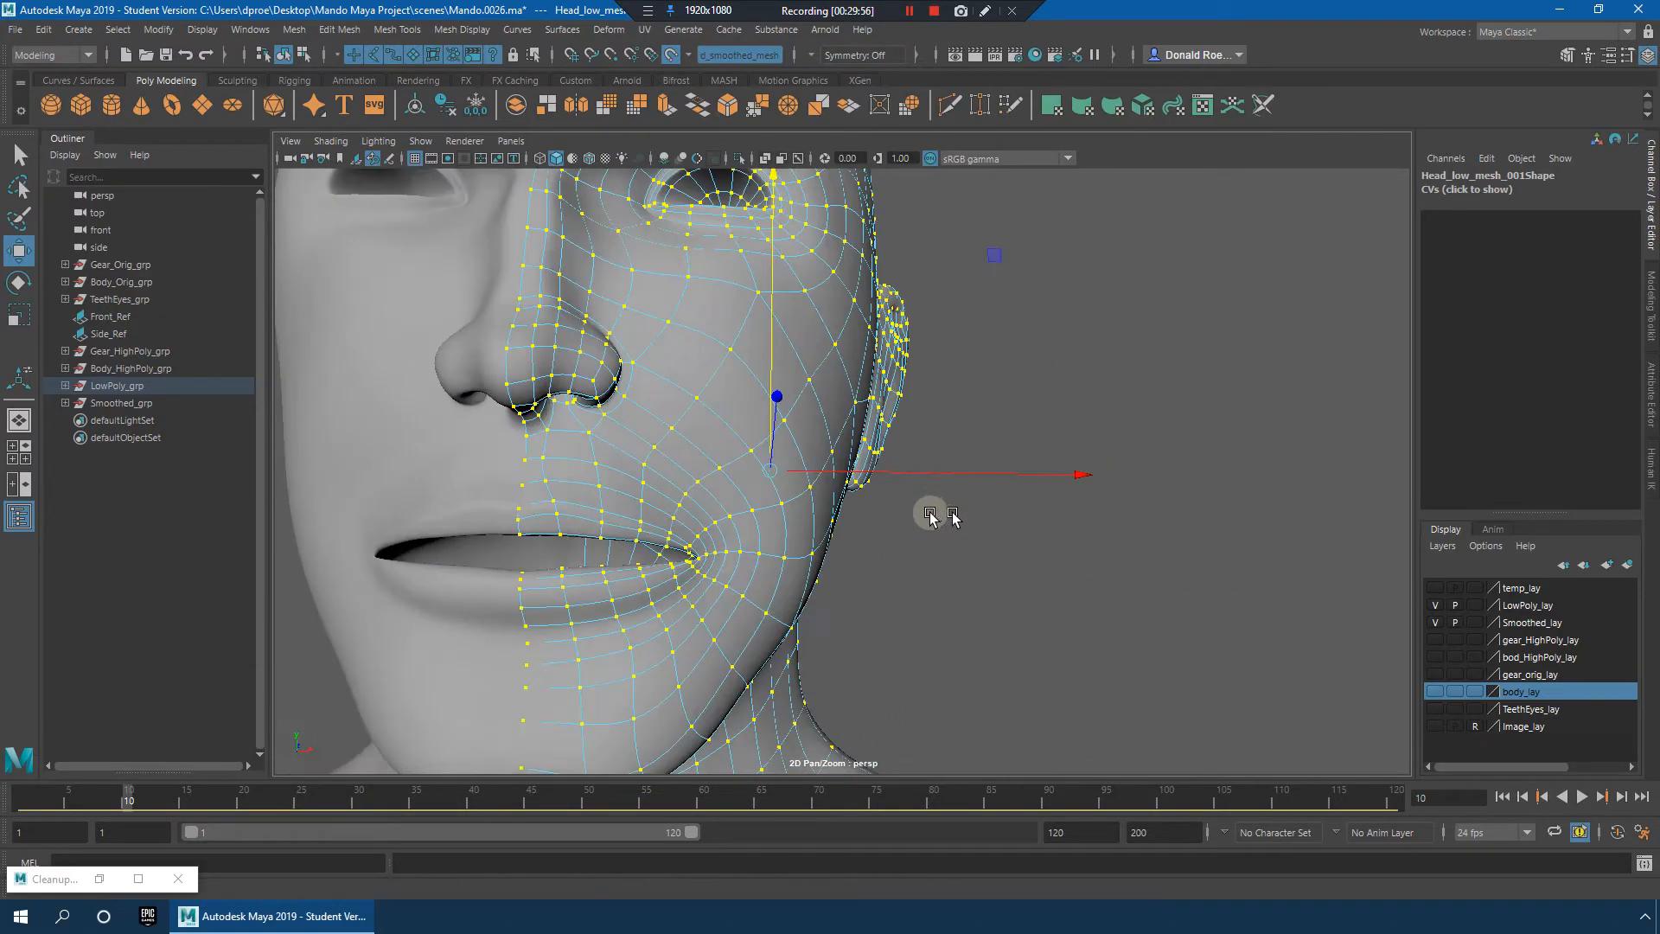
alt+drag(934, 511, 837, 516)
key(1)
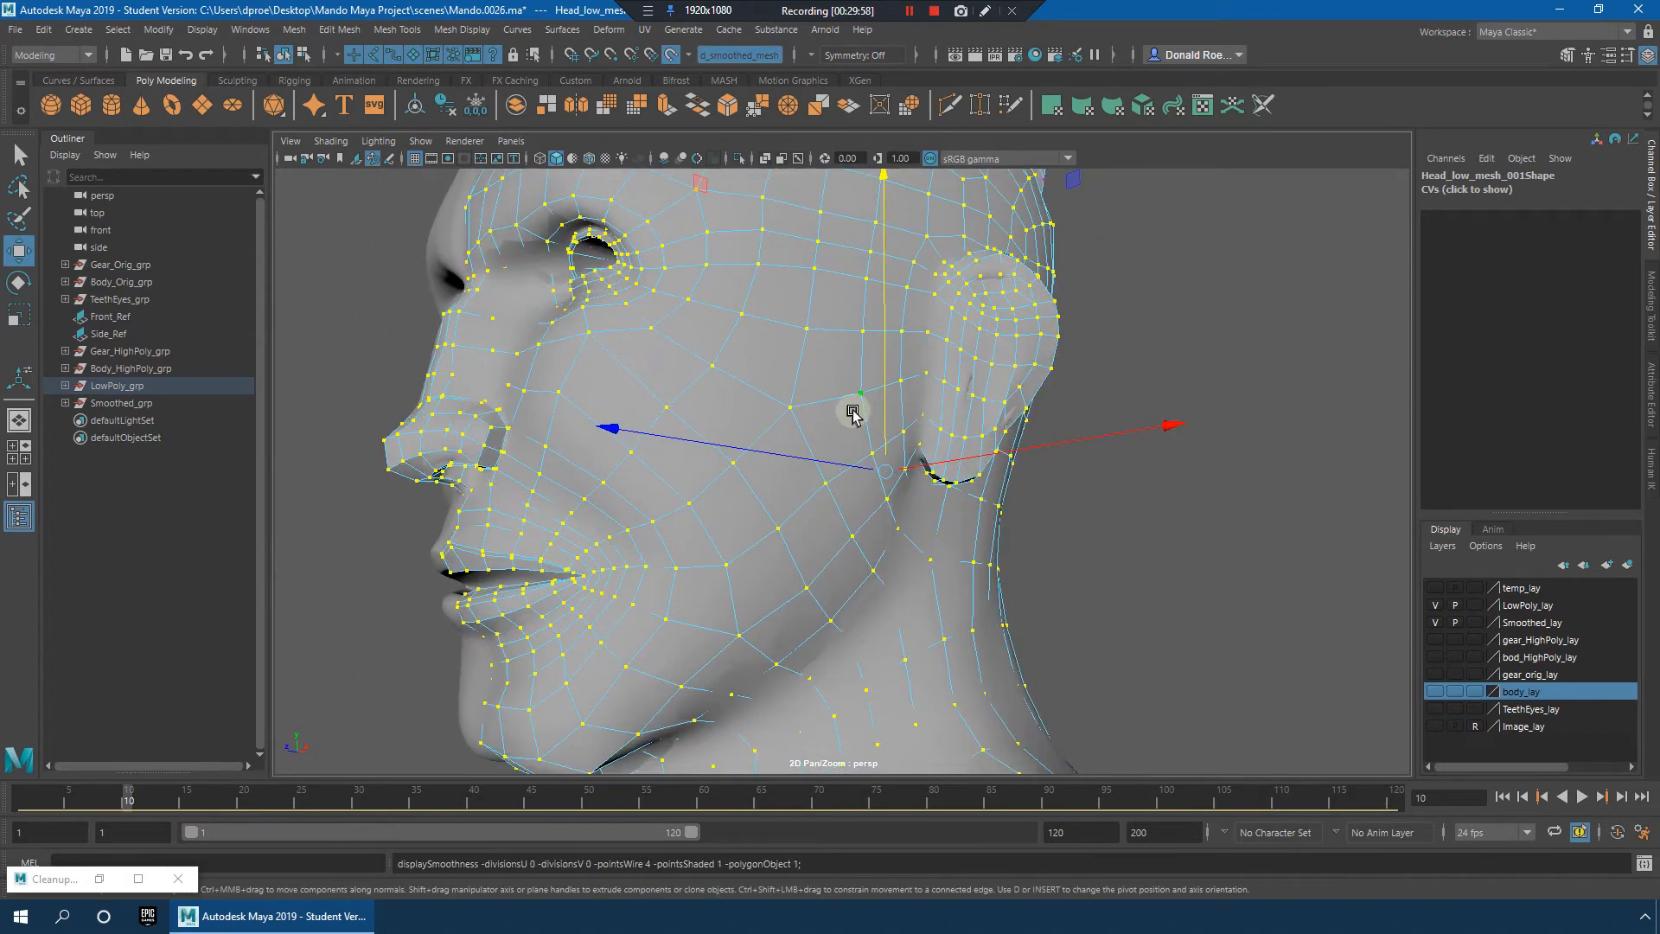
drag(882, 386, 882, 387)
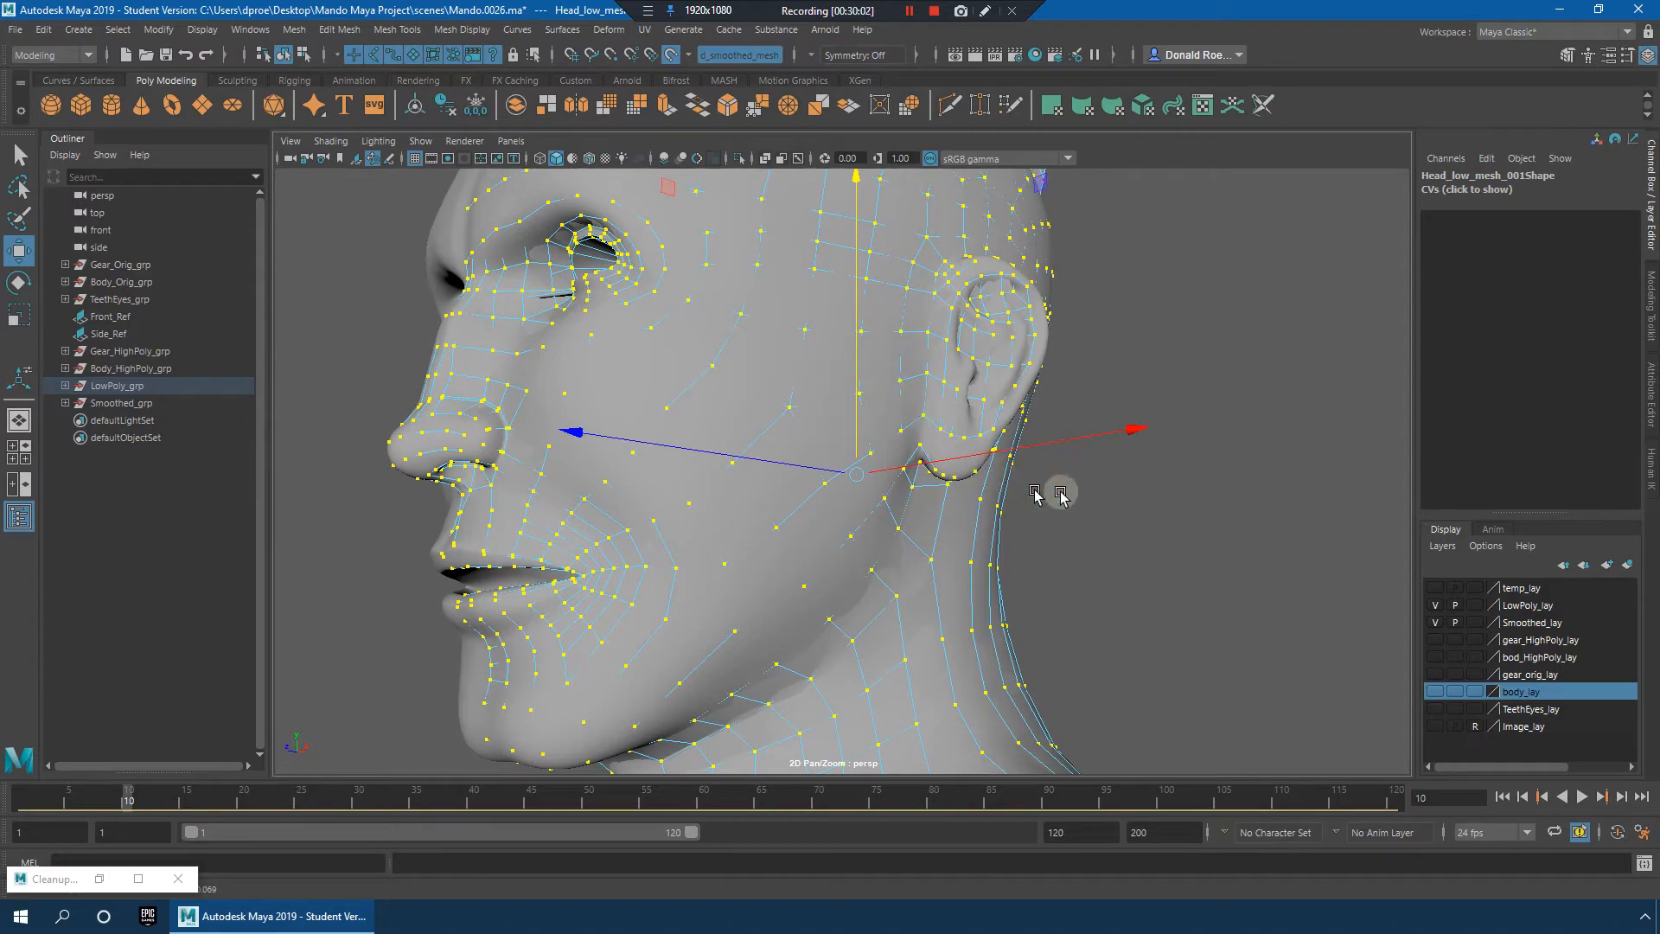
Step: Compare the ear with Smoothed_lay hidden and shown, and slide the upper outer rim vertices onto the smoothed ear
click(1435, 622)
alt+drag(886, 565, 1068, 466)
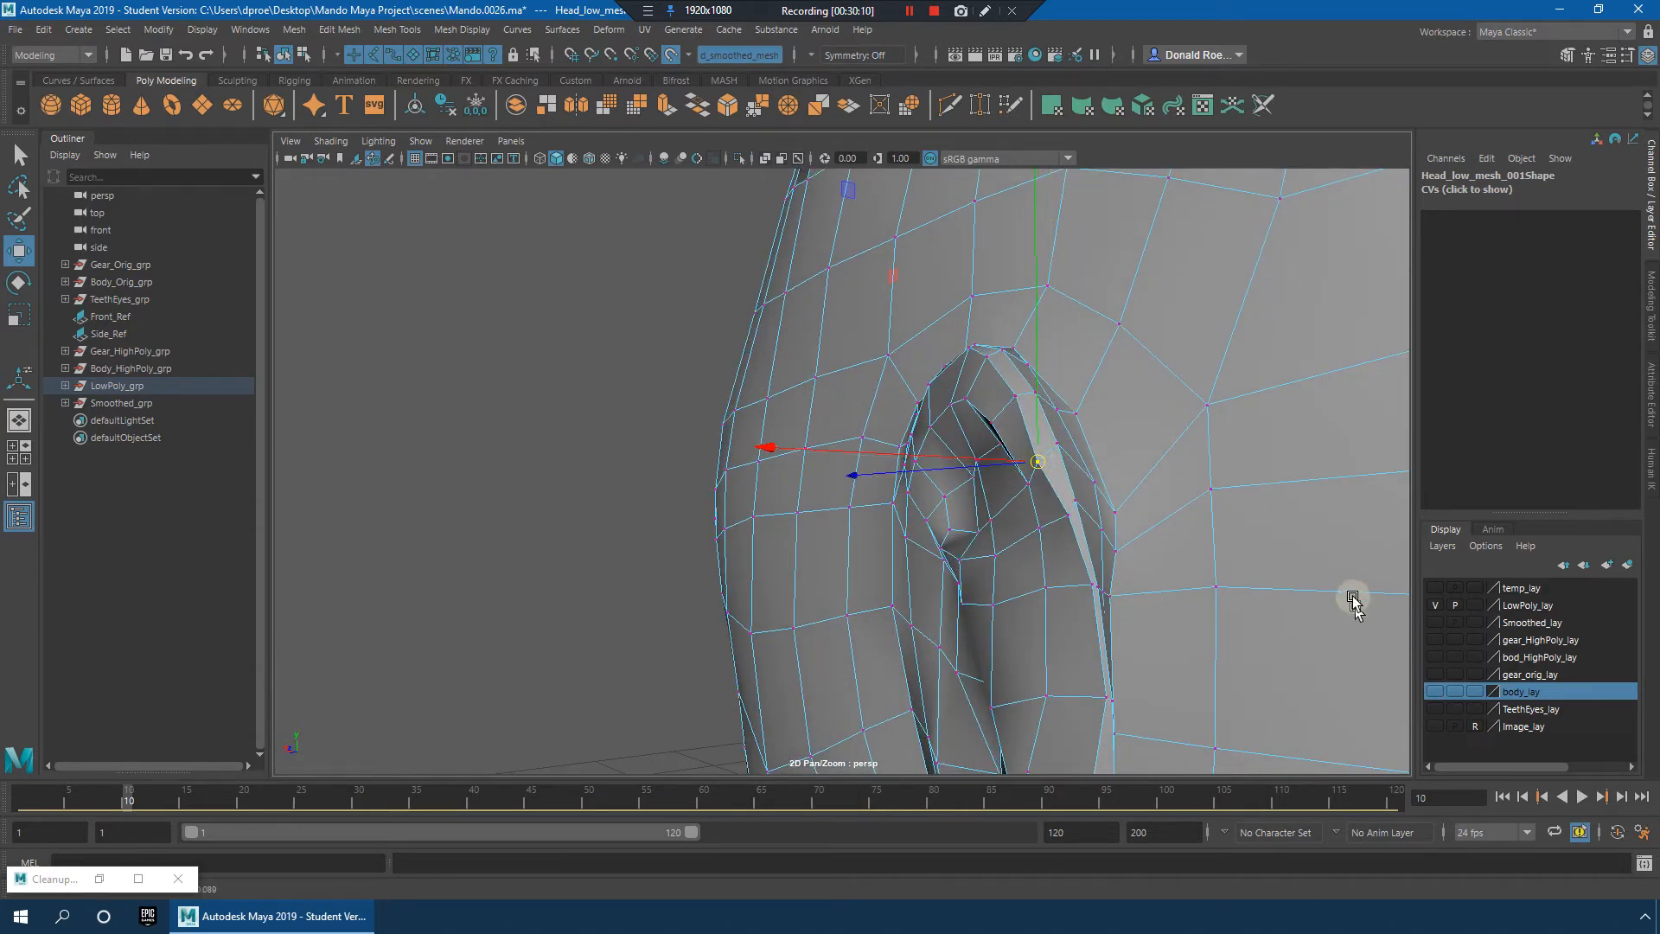
click(1435, 622)
mouse_move(1072, 518)
mouse_down()
mouse_move(1056, 519)
mouse_move(1087, 510)
mouse_up()
click(1075, 506)
click(1077, 504)
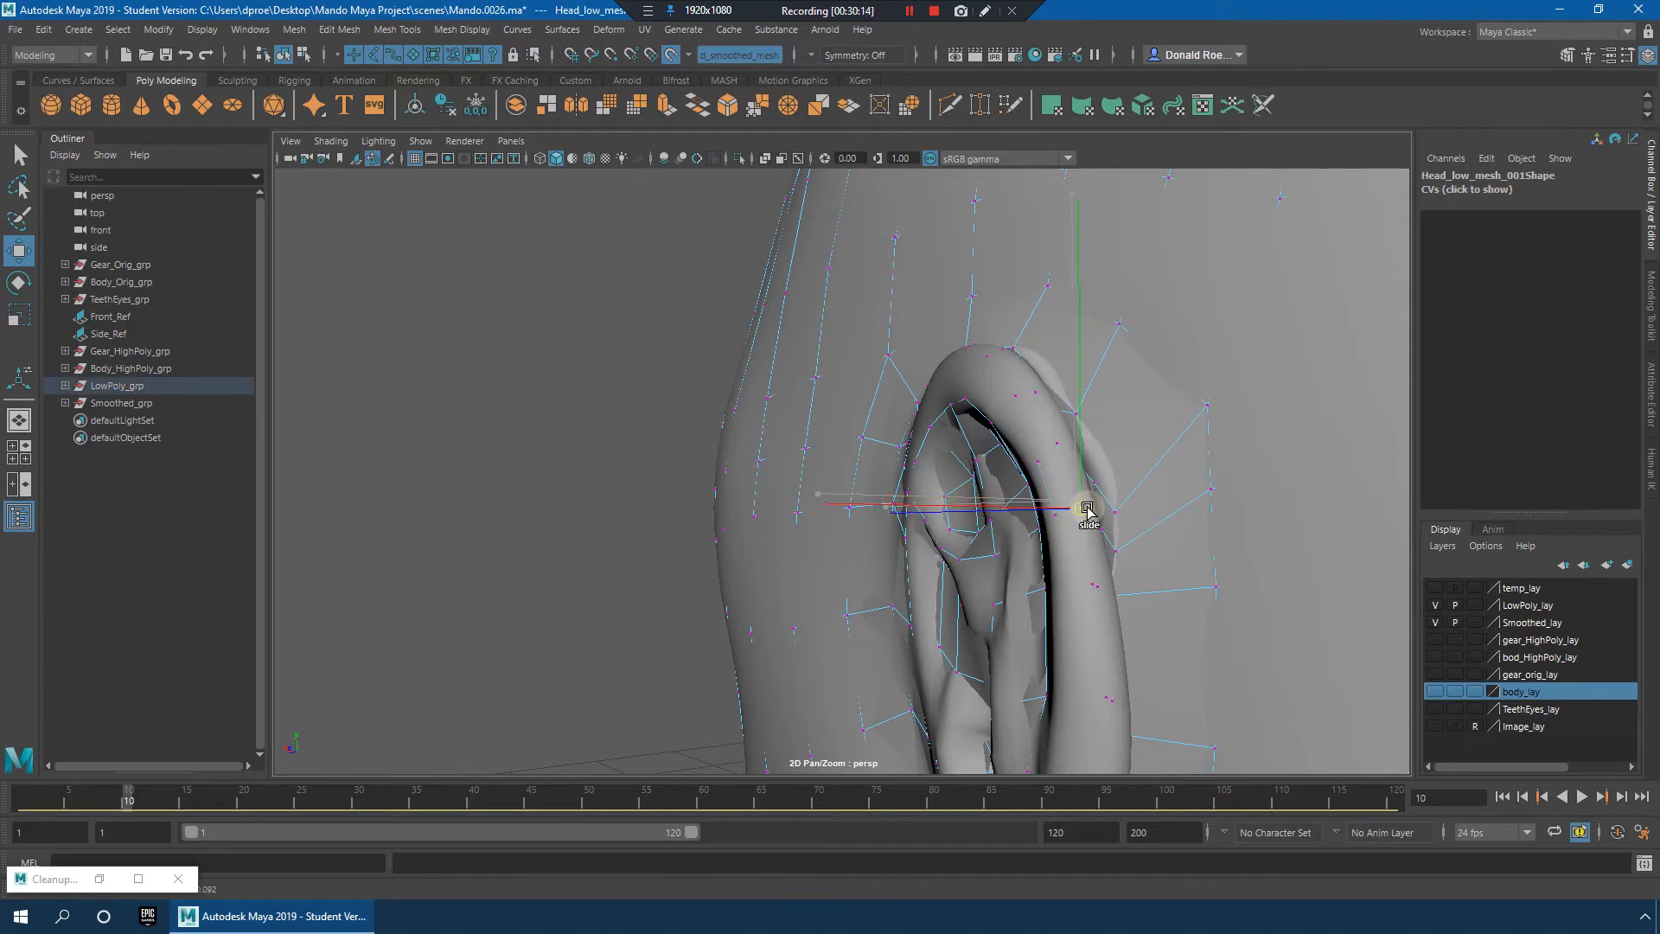
mouse_move(1093, 585)
mouse_down()
mouse_move(1115, 589)
mouse_move(1068, 588)
mouse_up()
key(w)
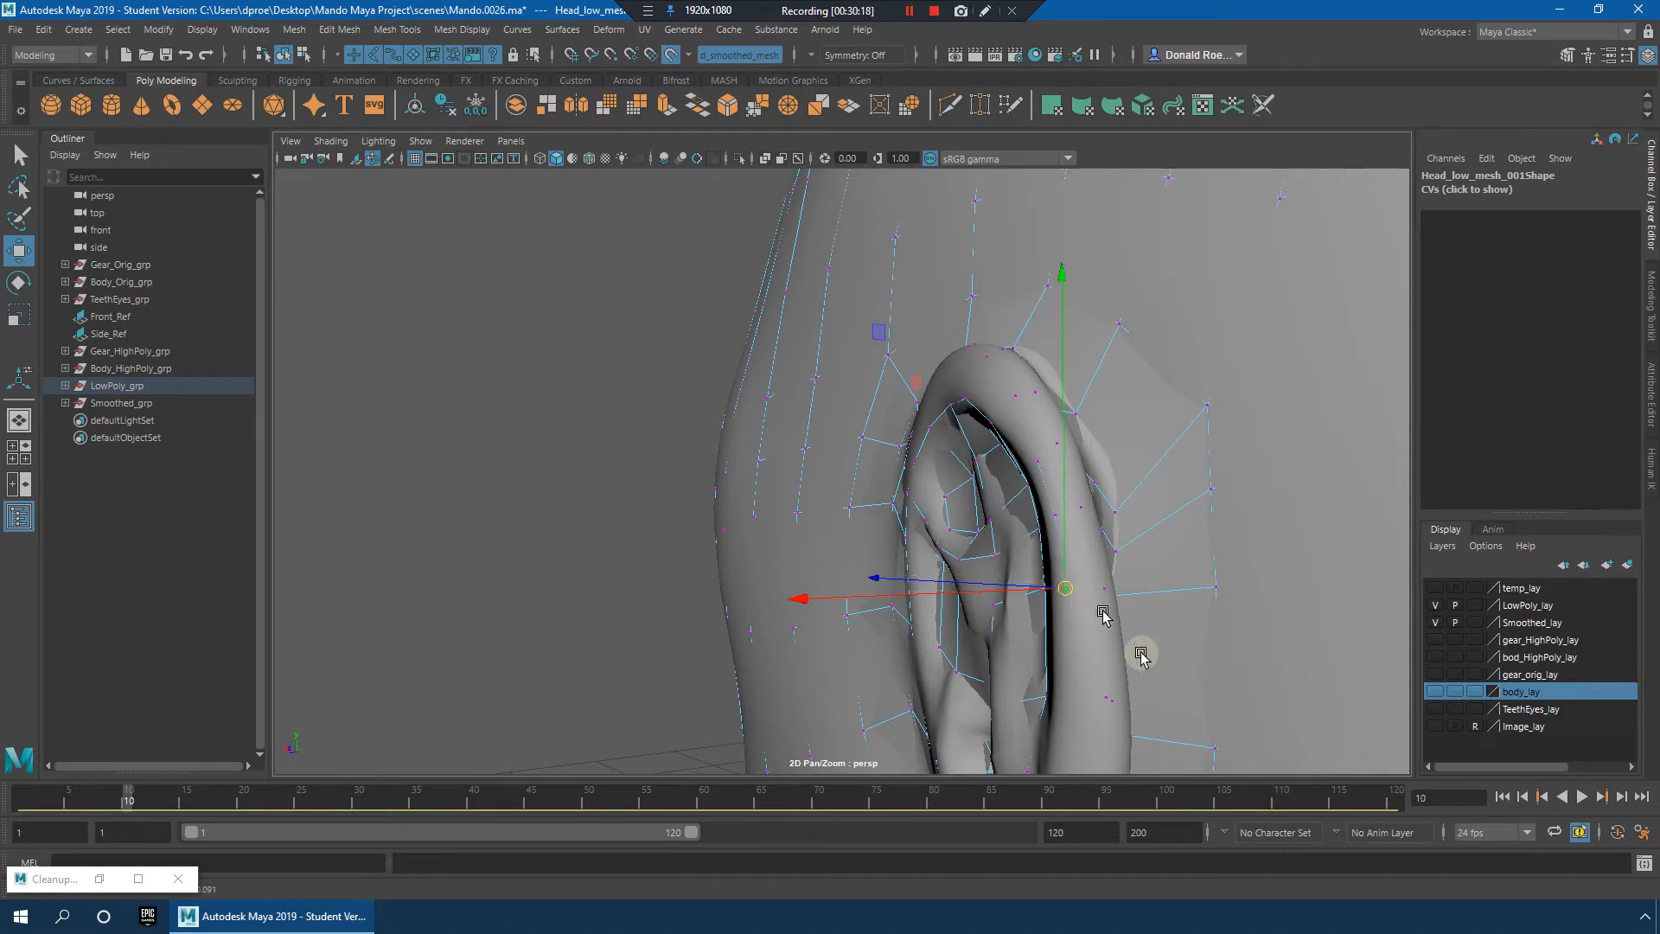
Step: Reposition vertices on the ear's middle rim and upper back along the smoothed surface, toggling Smoothed_lay to check them
alt+drag(1141, 654, 1089, 471)
mouse_move(1101, 345)
mouse_down()
mouse_move(1068, 344)
mouse_move(1103, 346)
mouse_up()
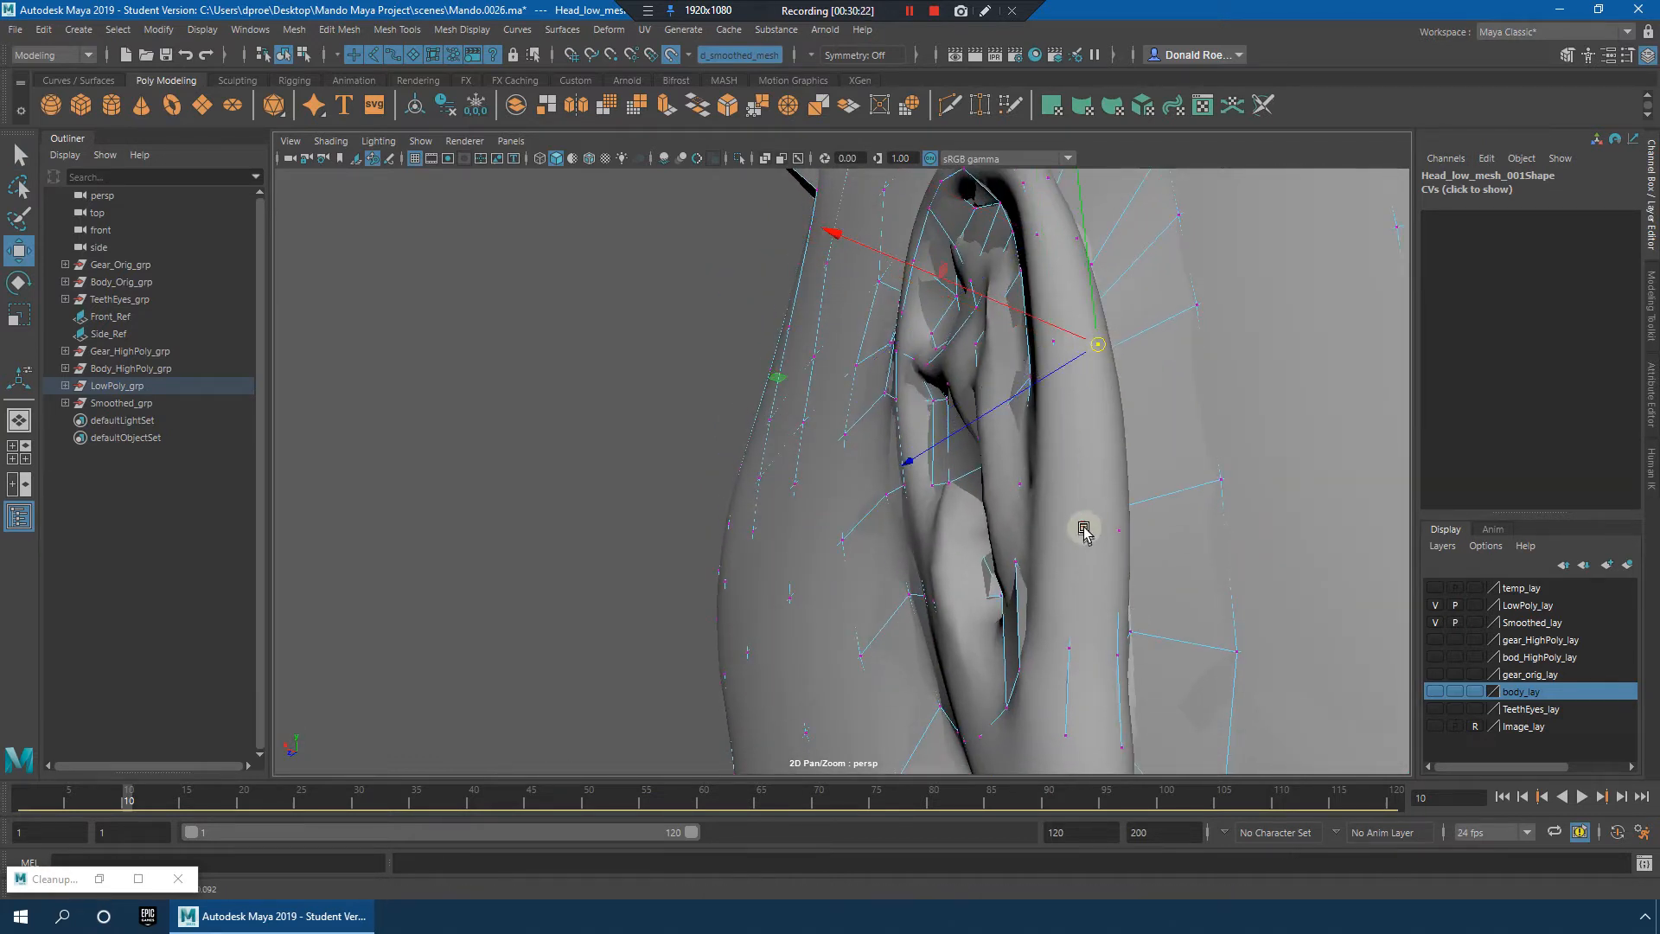
alt+drag(1071, 530, 1052, 460)
click(1051, 446)
alt+drag(1052, 463, 716, 298)
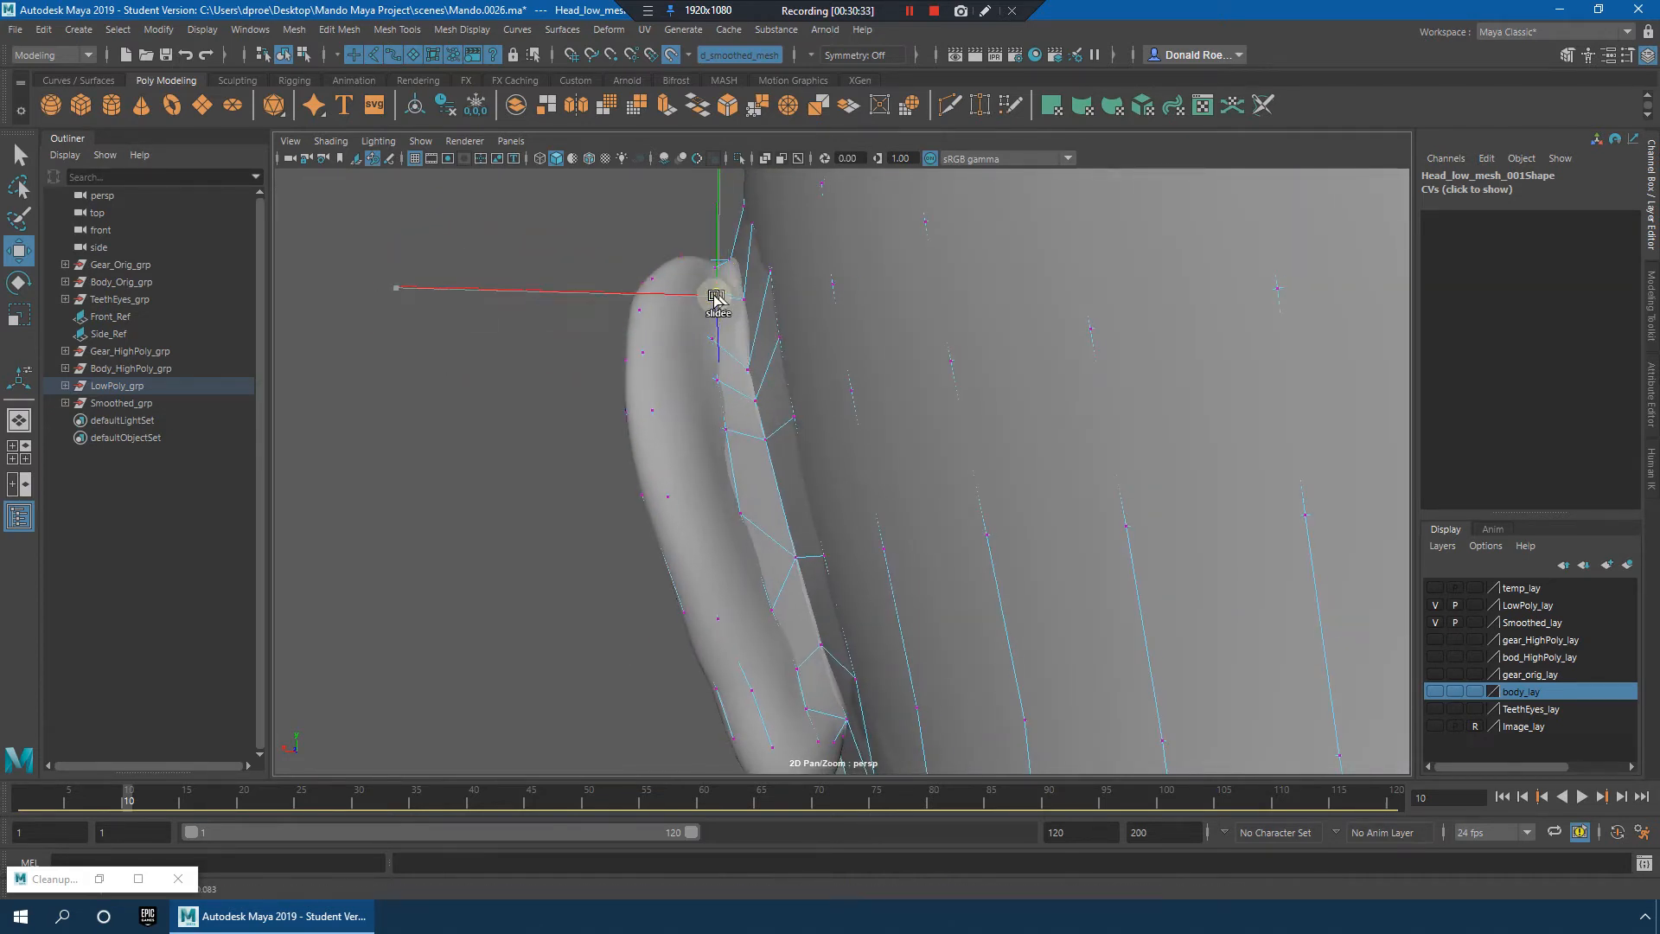
click(1433, 622)
click(1433, 622)
Step: Slide the vertices of the lower ear rim and the earlobe into place on the smoothed ear
alt+drag(1023, 604, 1063, 582)
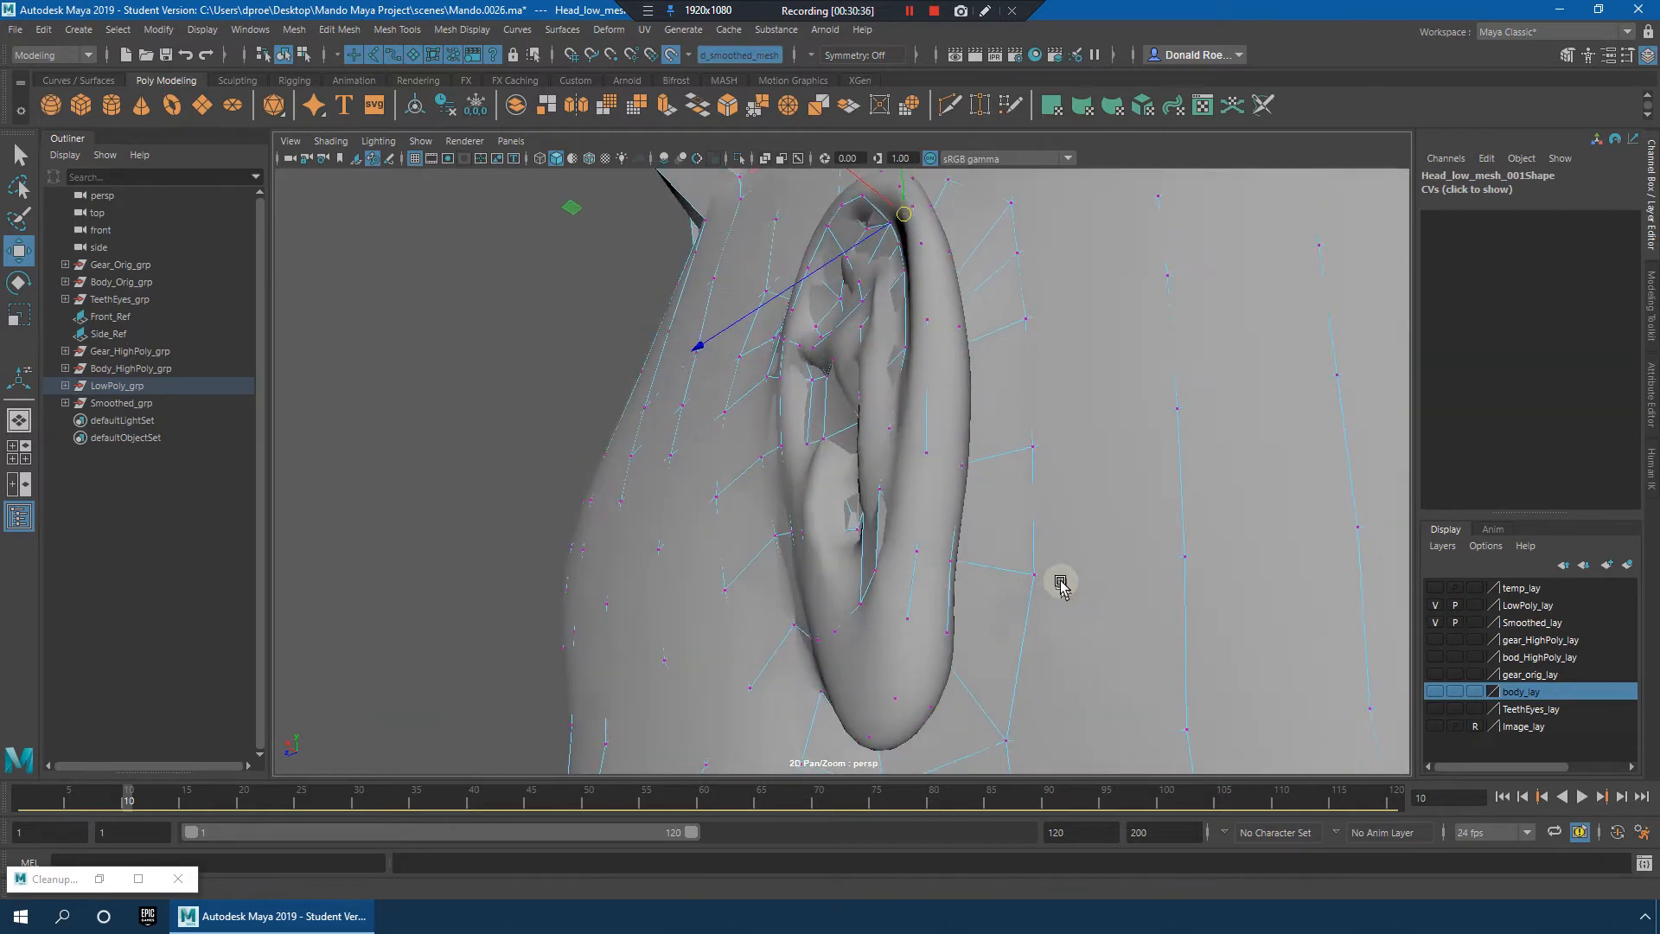
drag(916, 538, 912, 540)
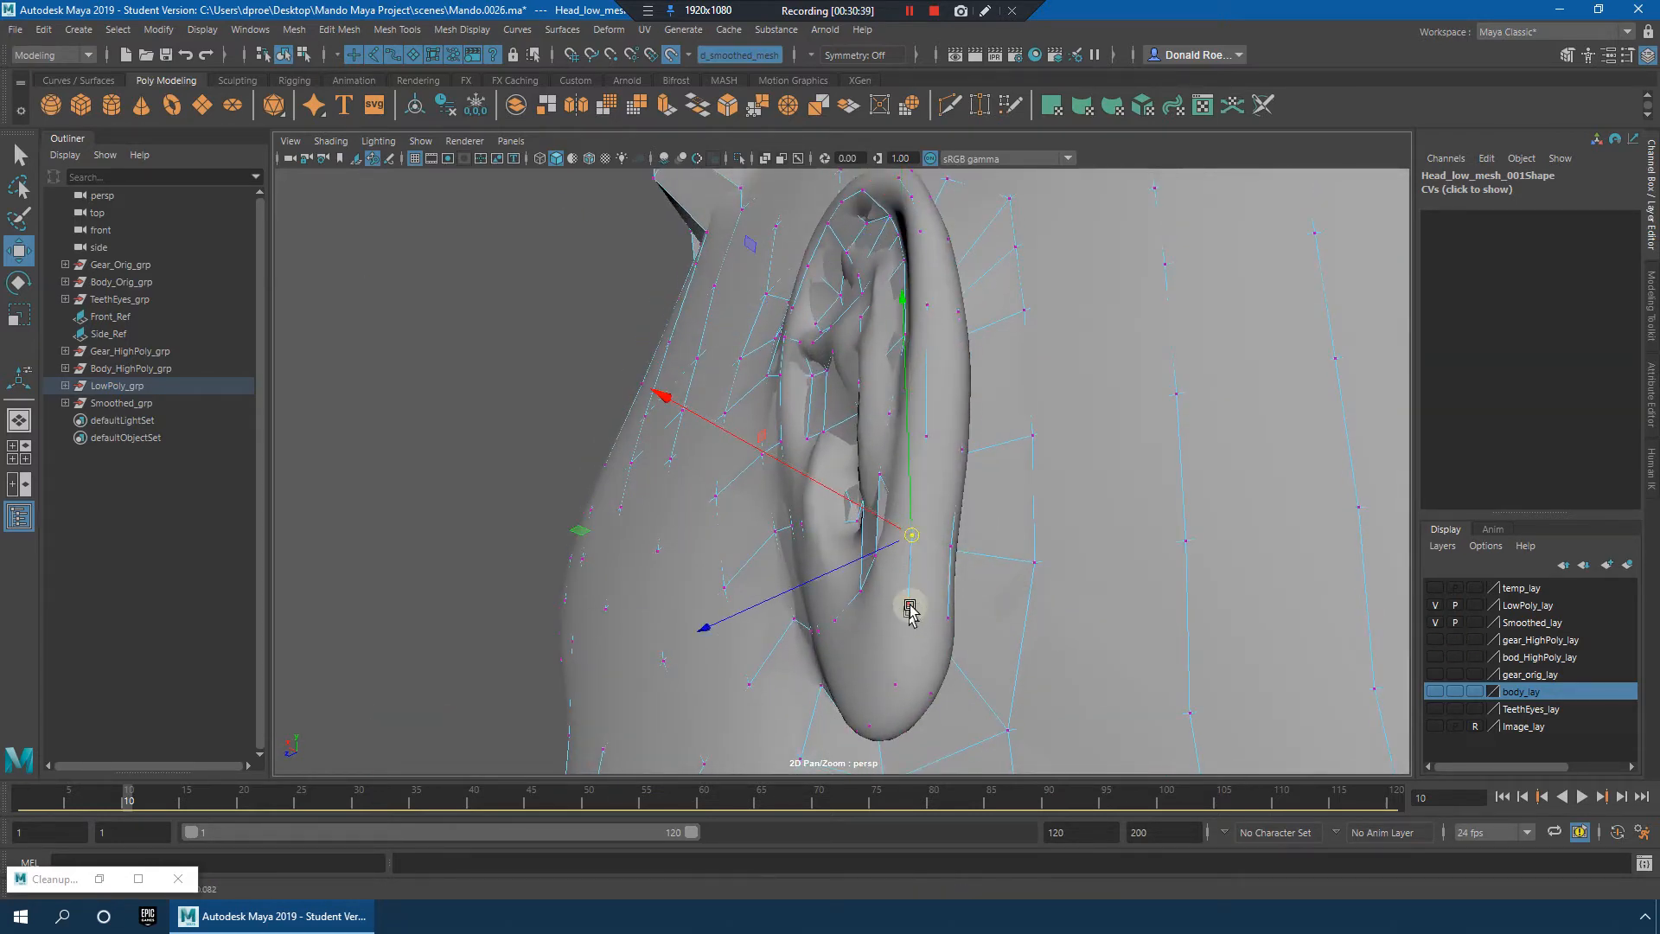
drag(910, 610, 893, 605)
mouse_move(896, 684)
alt+mouse_down()
mouse_move(882, 685)
mouse_move(900, 641)
mouse_move(886, 664)
alt+mouse_up()
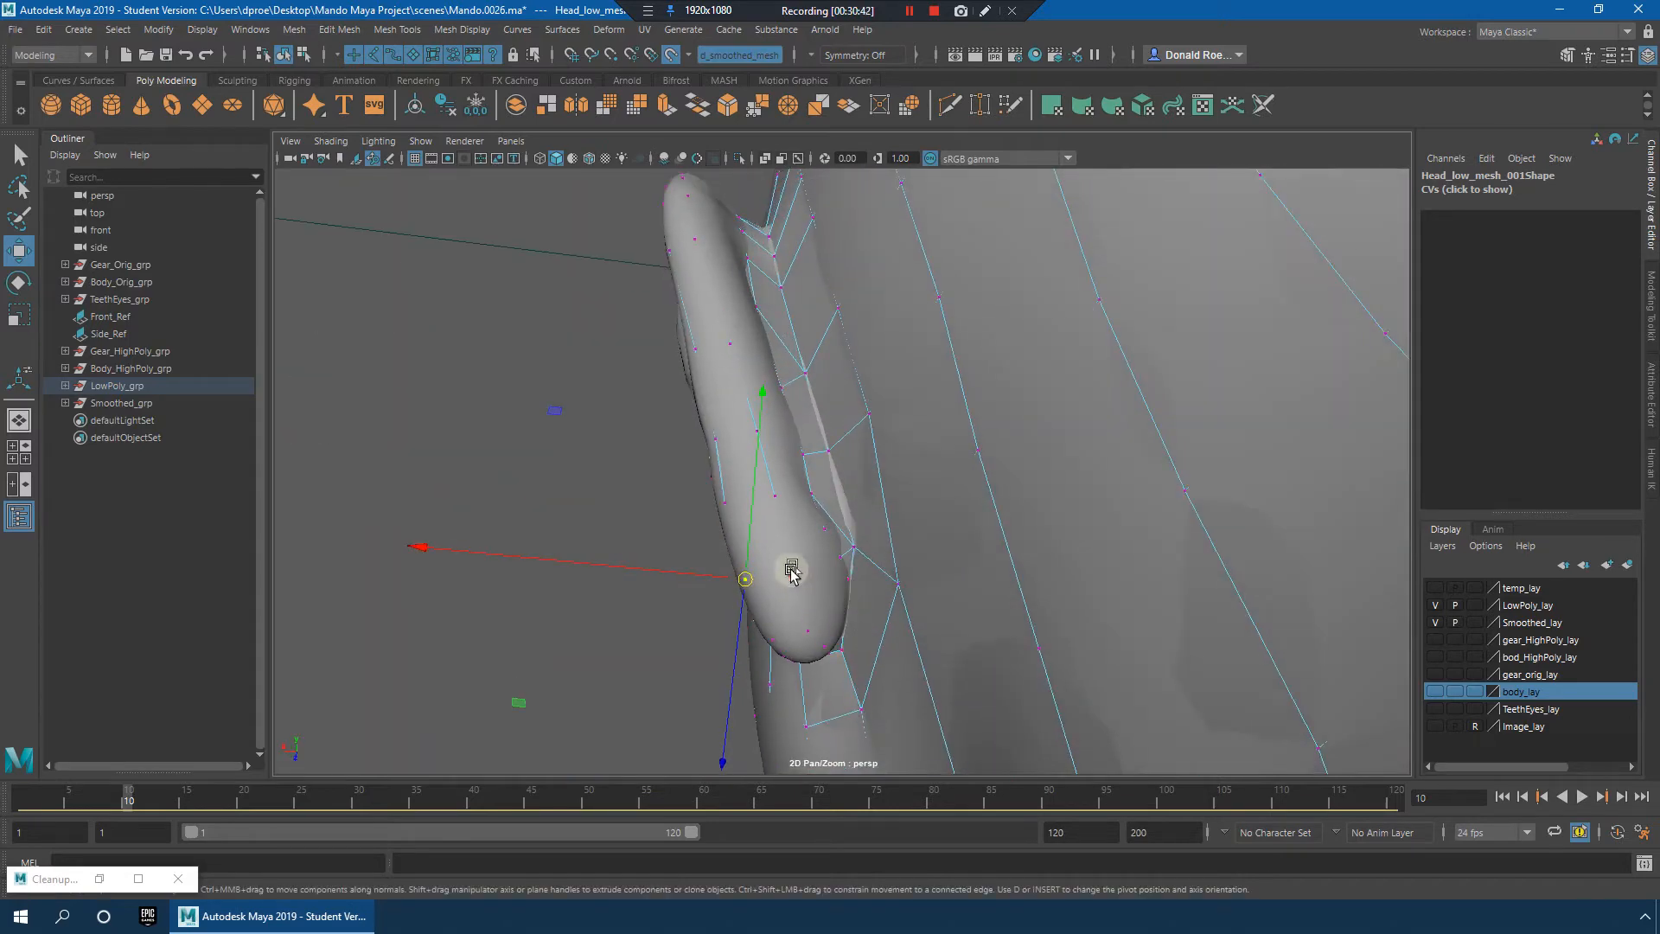
drag(797, 576, 808, 637)
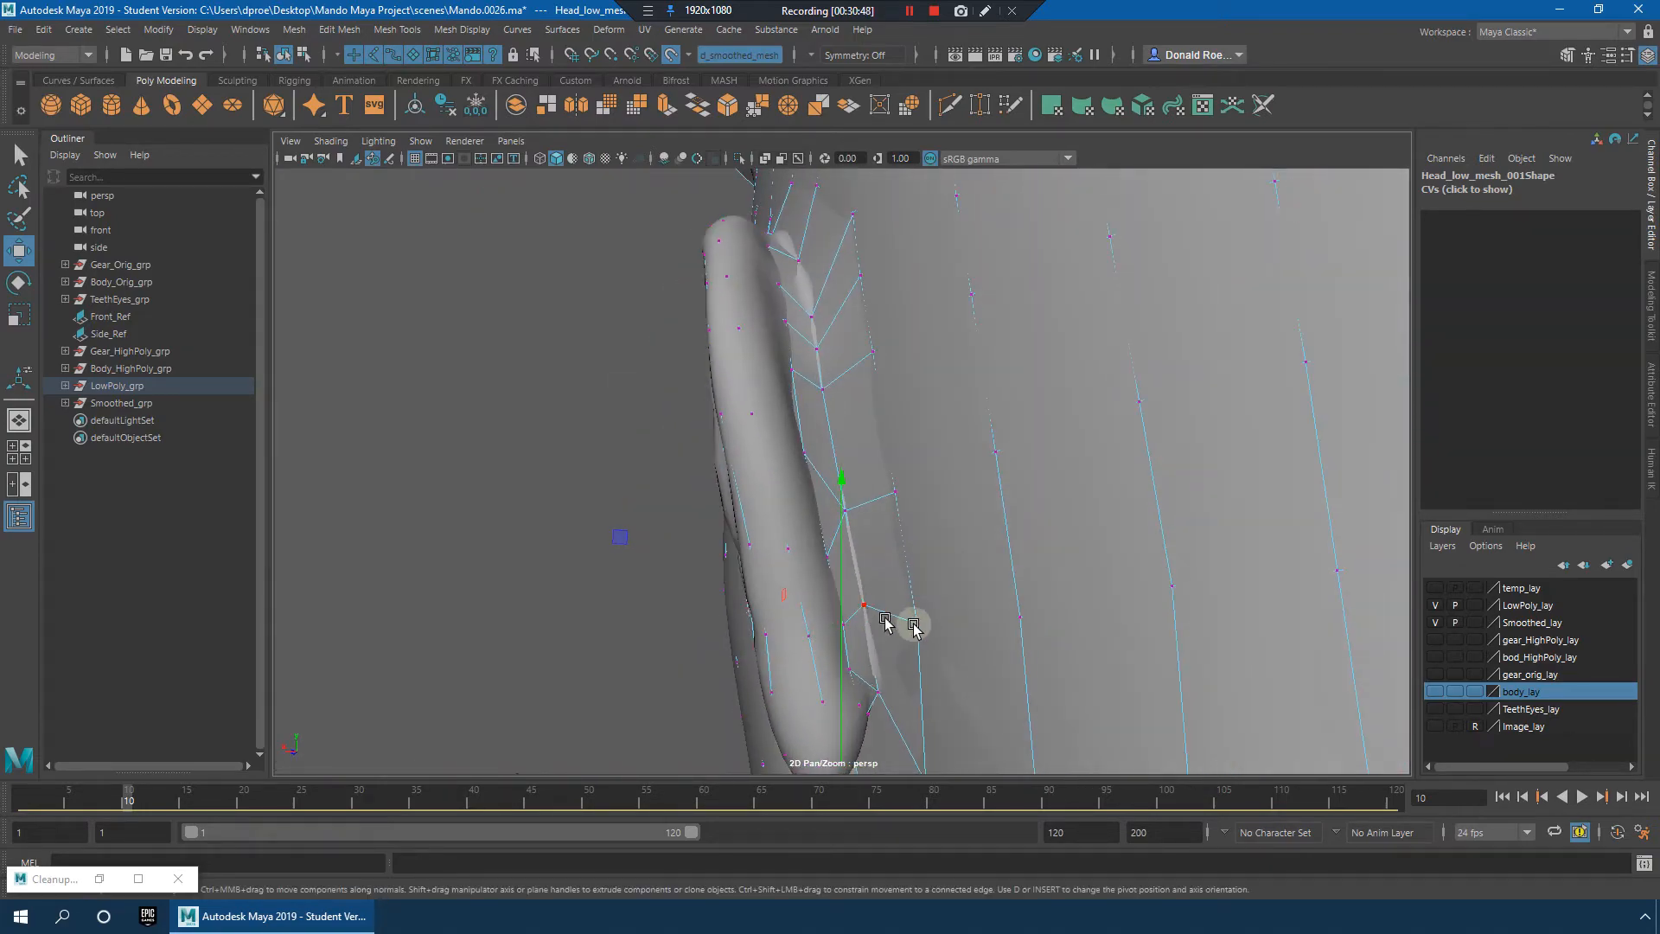
Step: Hide Smoothed_lay and reposition the vertex at the eye's inner corner
scroll(913, 624, down, 4)
alt+drag(914, 624, 1186, 549)
scroll(948, 489, down, 6)
alt+drag(949, 489, 904, 559)
scroll(903, 554, up, 5)
scroll(918, 561, up, 4)
scroll(909, 577, up, 5)
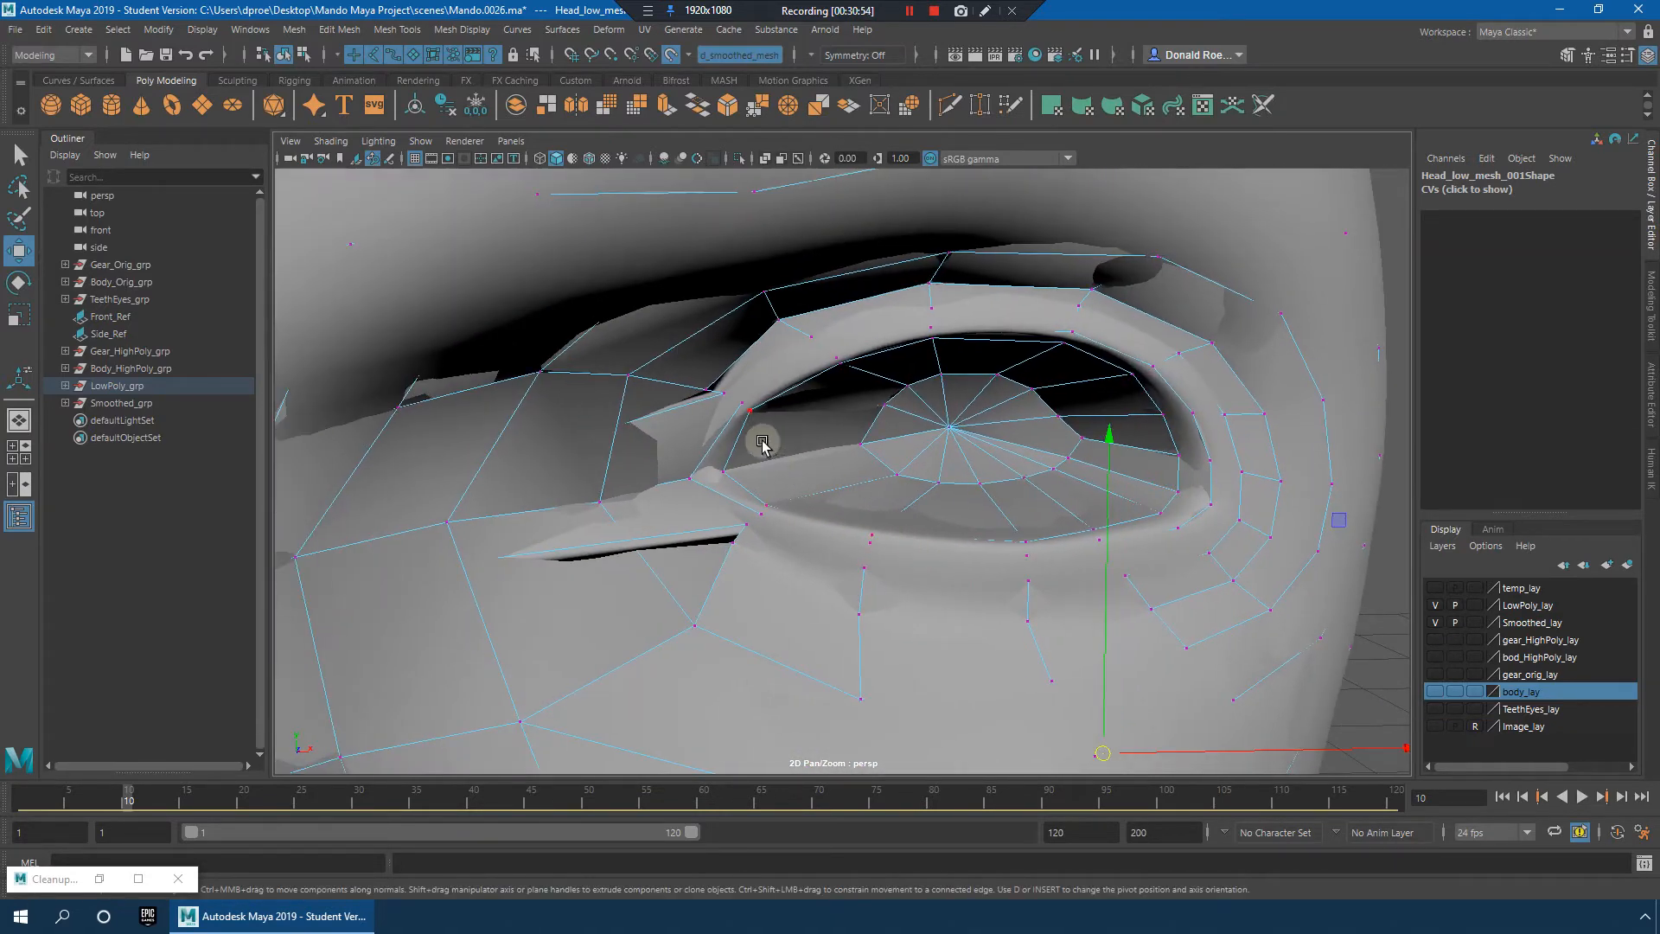
click(1432, 622)
alt+drag(942, 564, 1127, 630)
click(1035, 563)
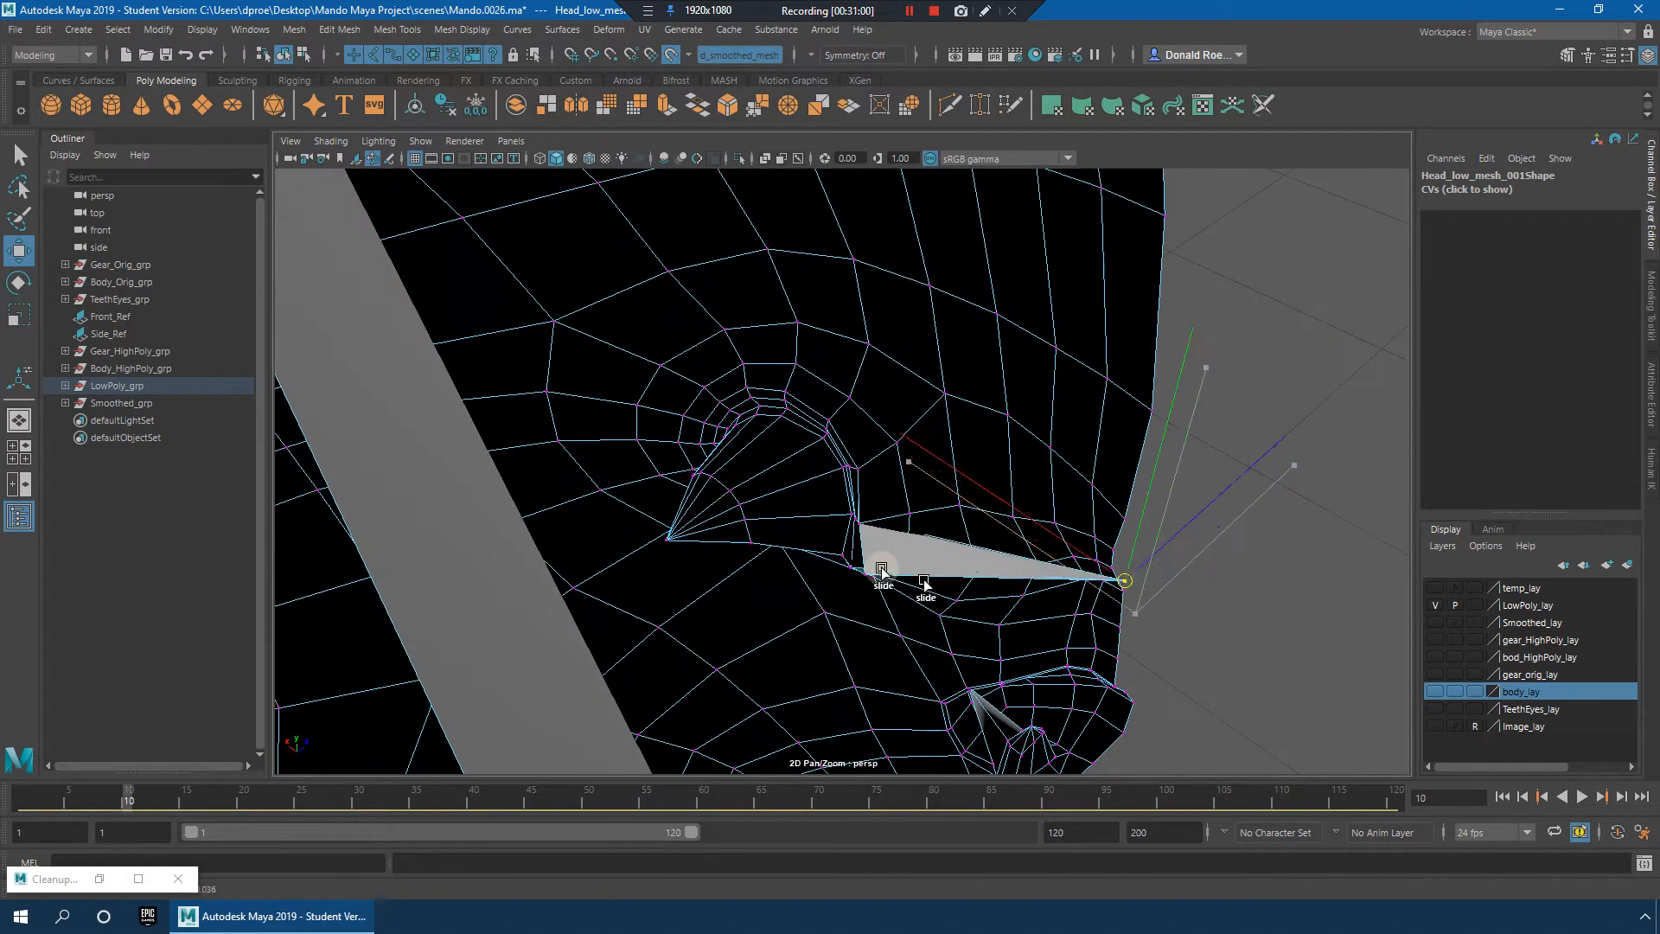
middle_drag(880, 570, 873, 546)
Step: Show Smoothed_lay and slide the vertex beside the inner eye corner along the smoothed surface
alt+drag(893, 548, 723, 493)
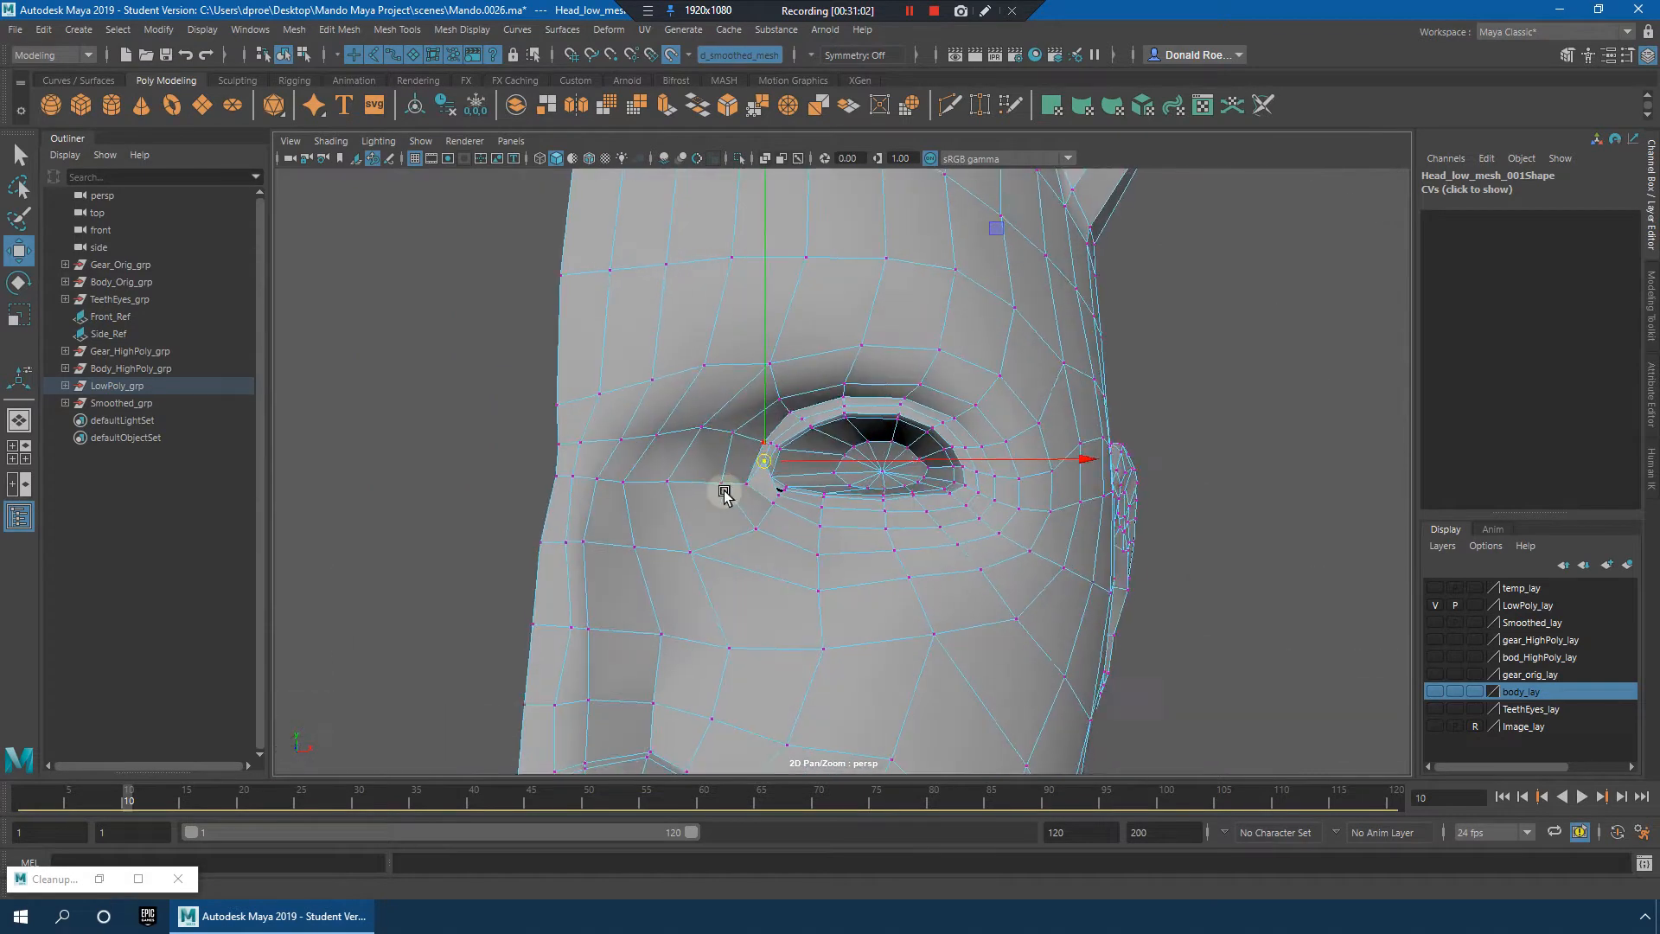
alt+right_drag(723, 492, 757, 503)
alt+drag(692, 474, 804, 518)
click(1434, 623)
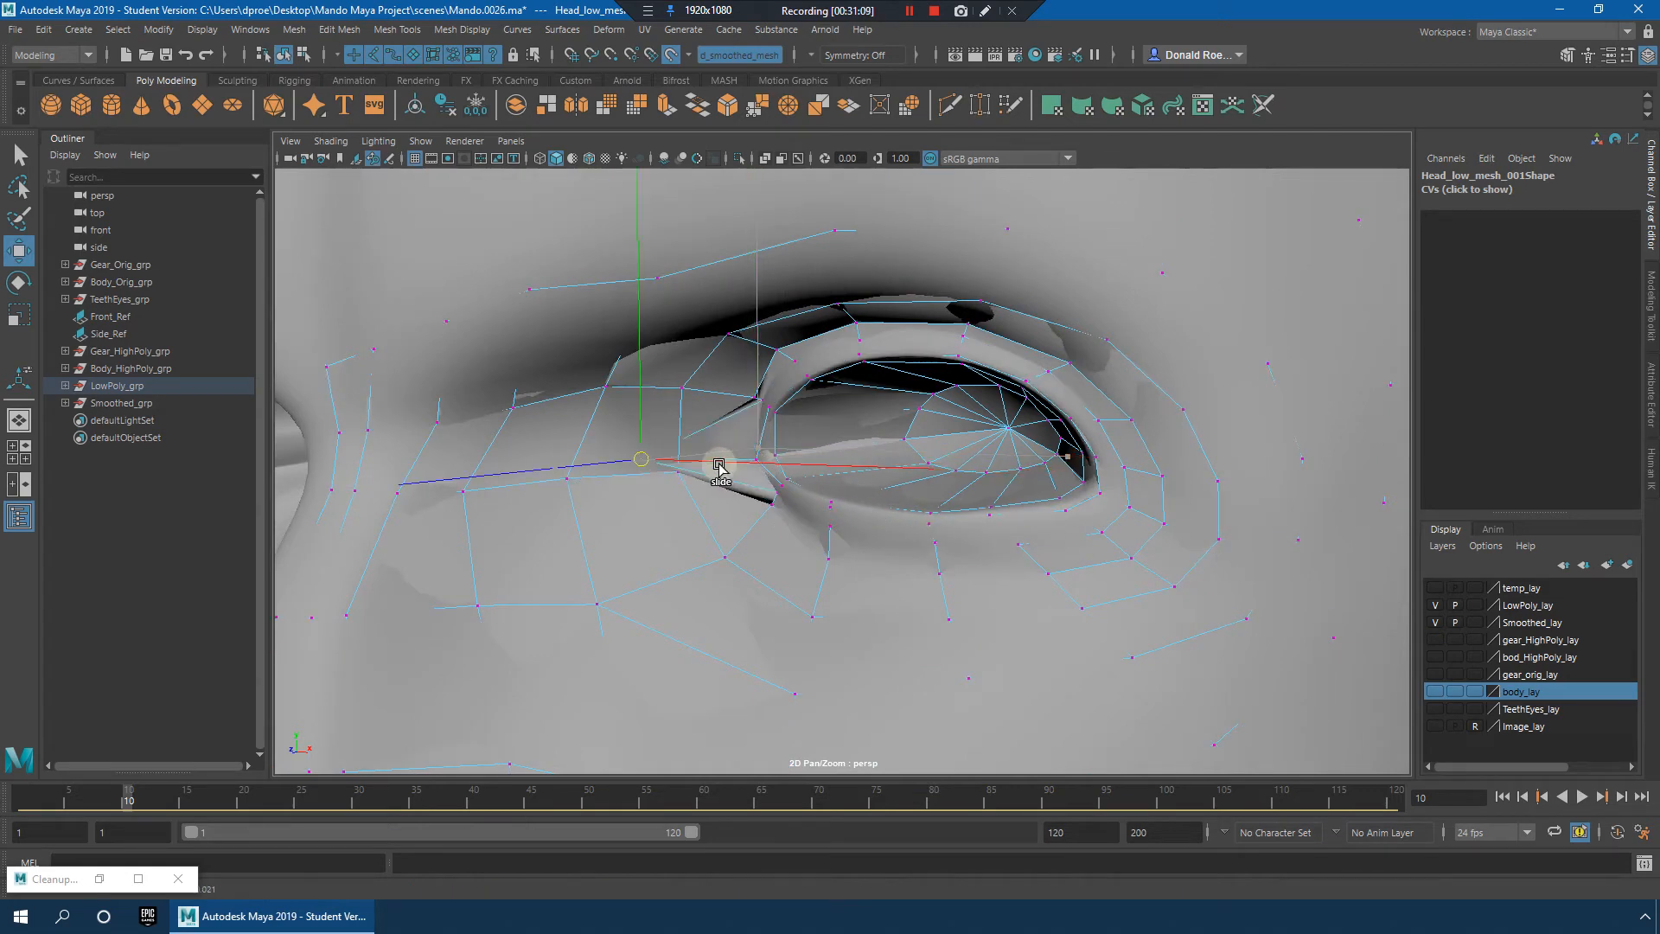
shift+middle_drag(719, 467, 734, 465)
Step: Slide the lower eyelid vertices next to the inner corner into place on the smoothed lid
alt+drag(1009, 415, 708, 582)
scroll(808, 579, up, 6)
click(711, 573)
click(499, 509)
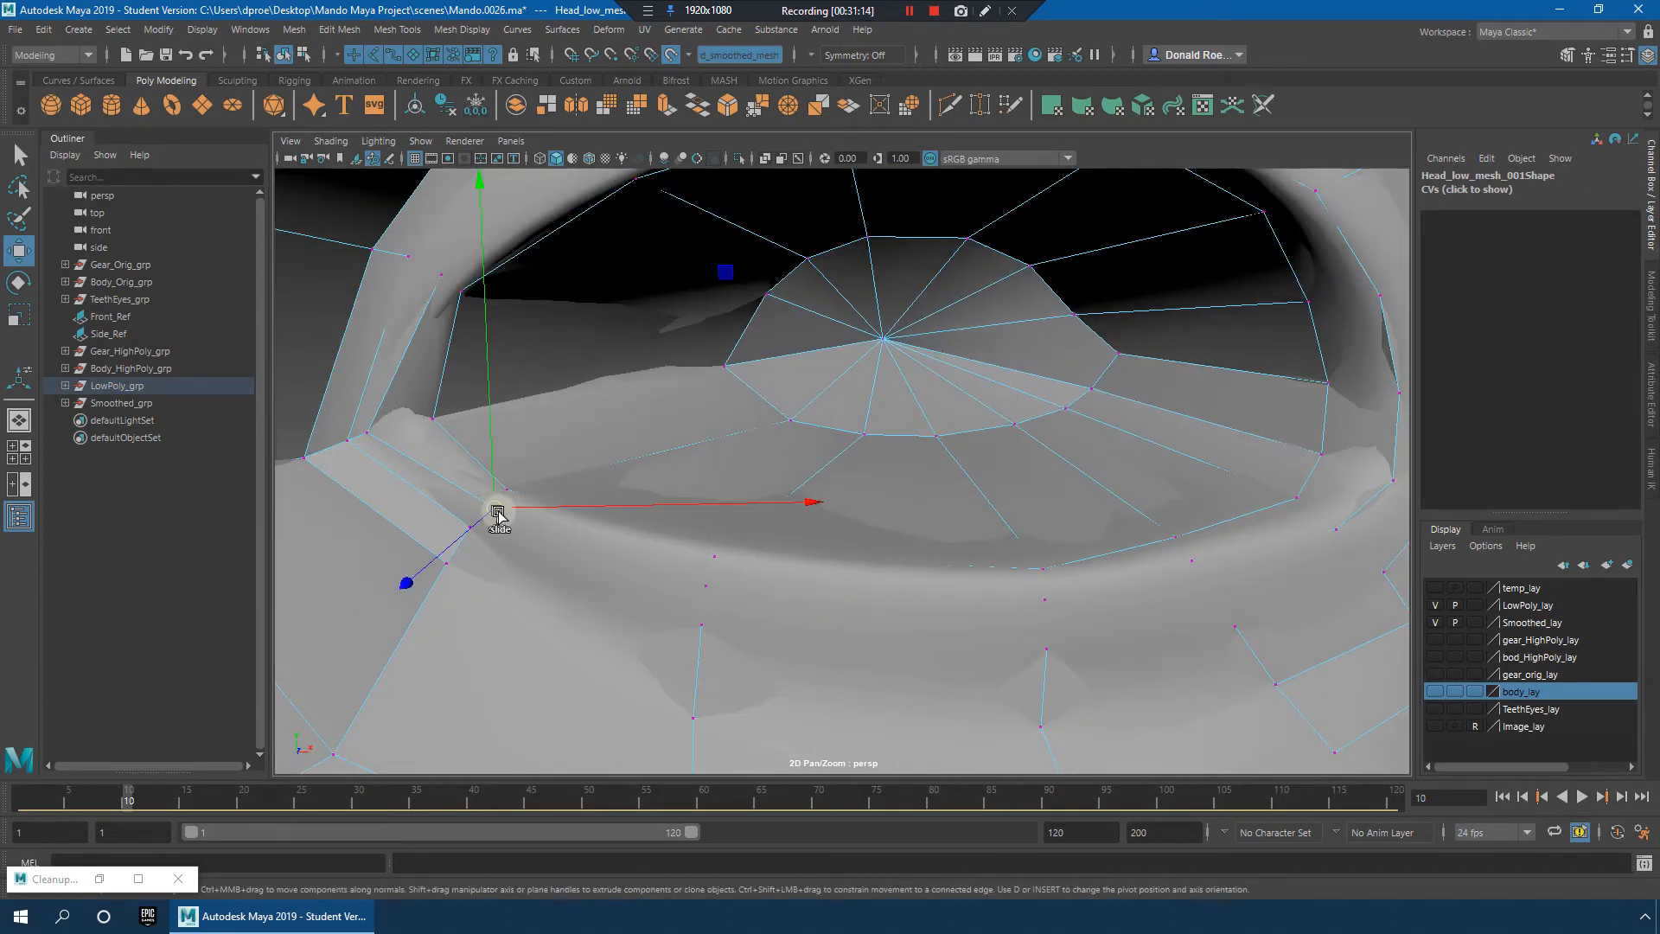
ctrl+shift+drag(496, 509, 399, 430)
click(513, 489)
Step: Refine the spacing of the vertices on the inner part of the lower eyelid rim
alt+drag(651, 411, 733, 456)
scroll(726, 476, down, 3)
click(525, 560)
ctrl+shift+drag(537, 570, 524, 573)
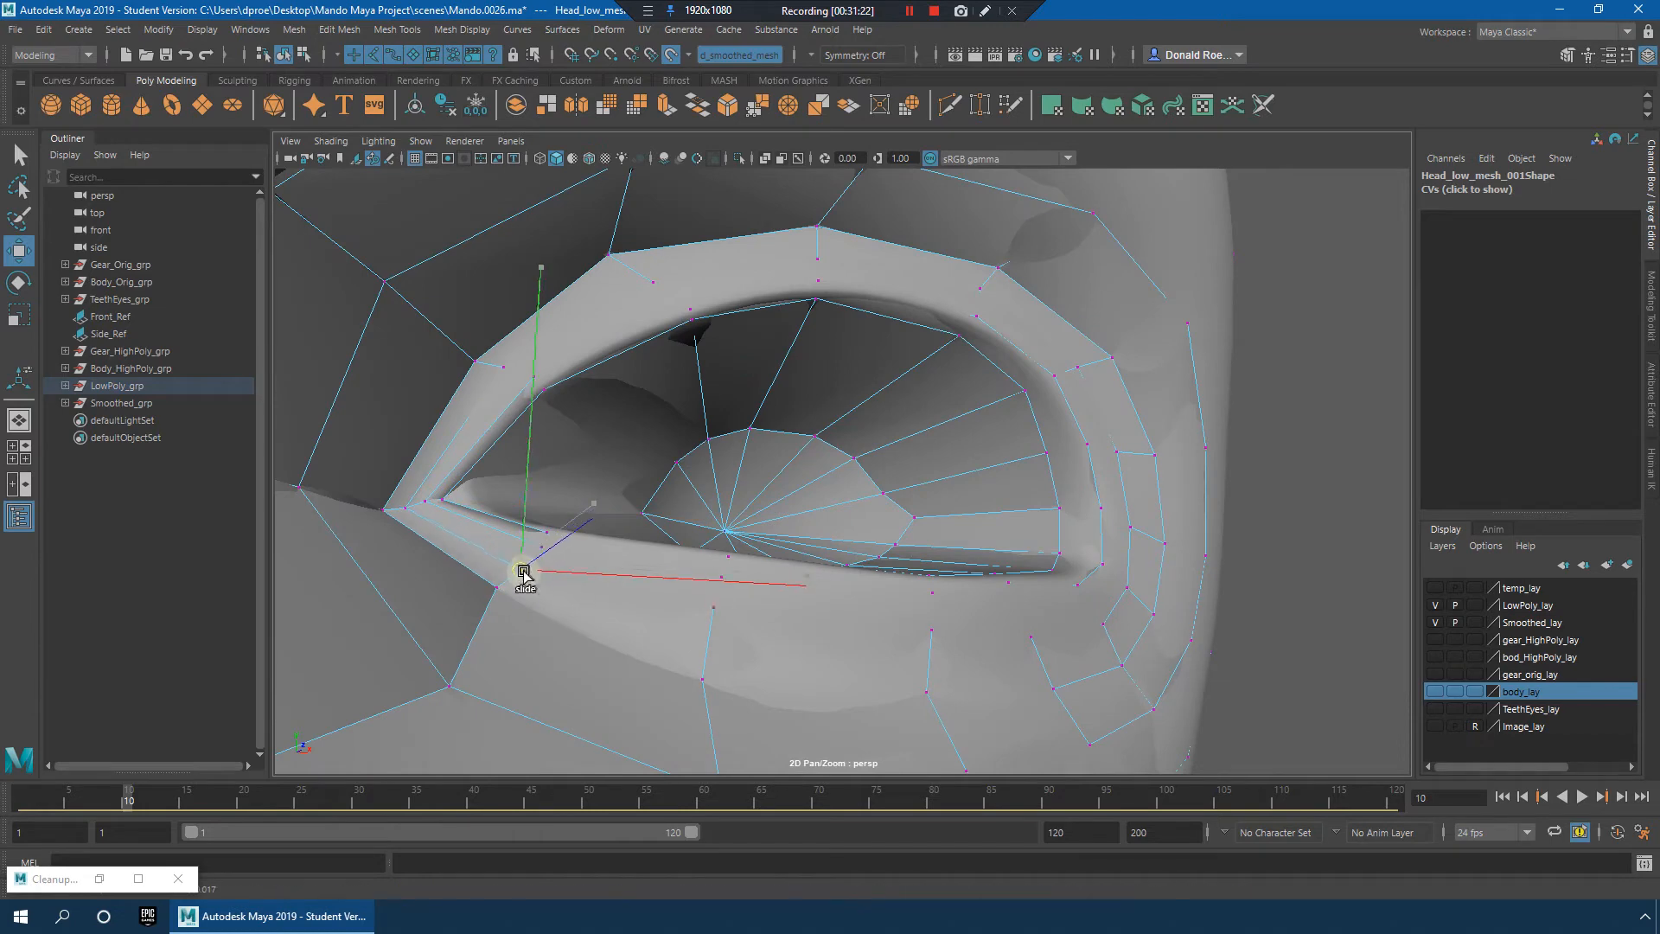
key(w)
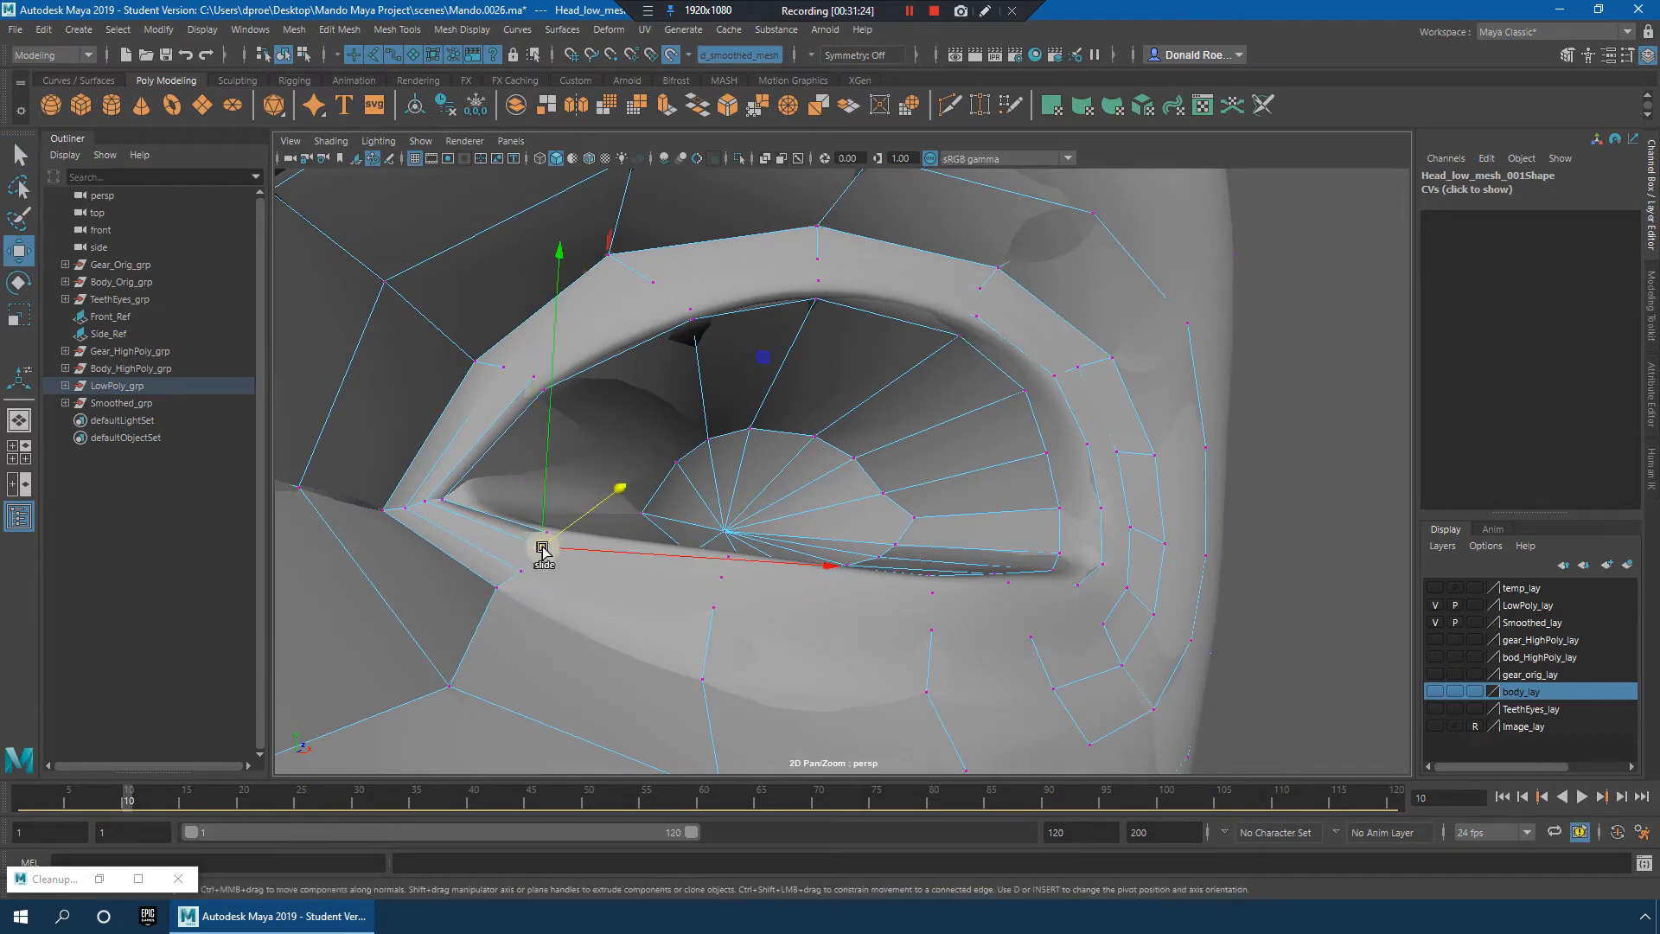
Step: Slide the mid-lower lid vertex and the upper eyelid's middle rim vertices onto the smoothed eyelids
alt+drag(541, 548, 981, 573)
alt+drag(913, 465, 1042, 356)
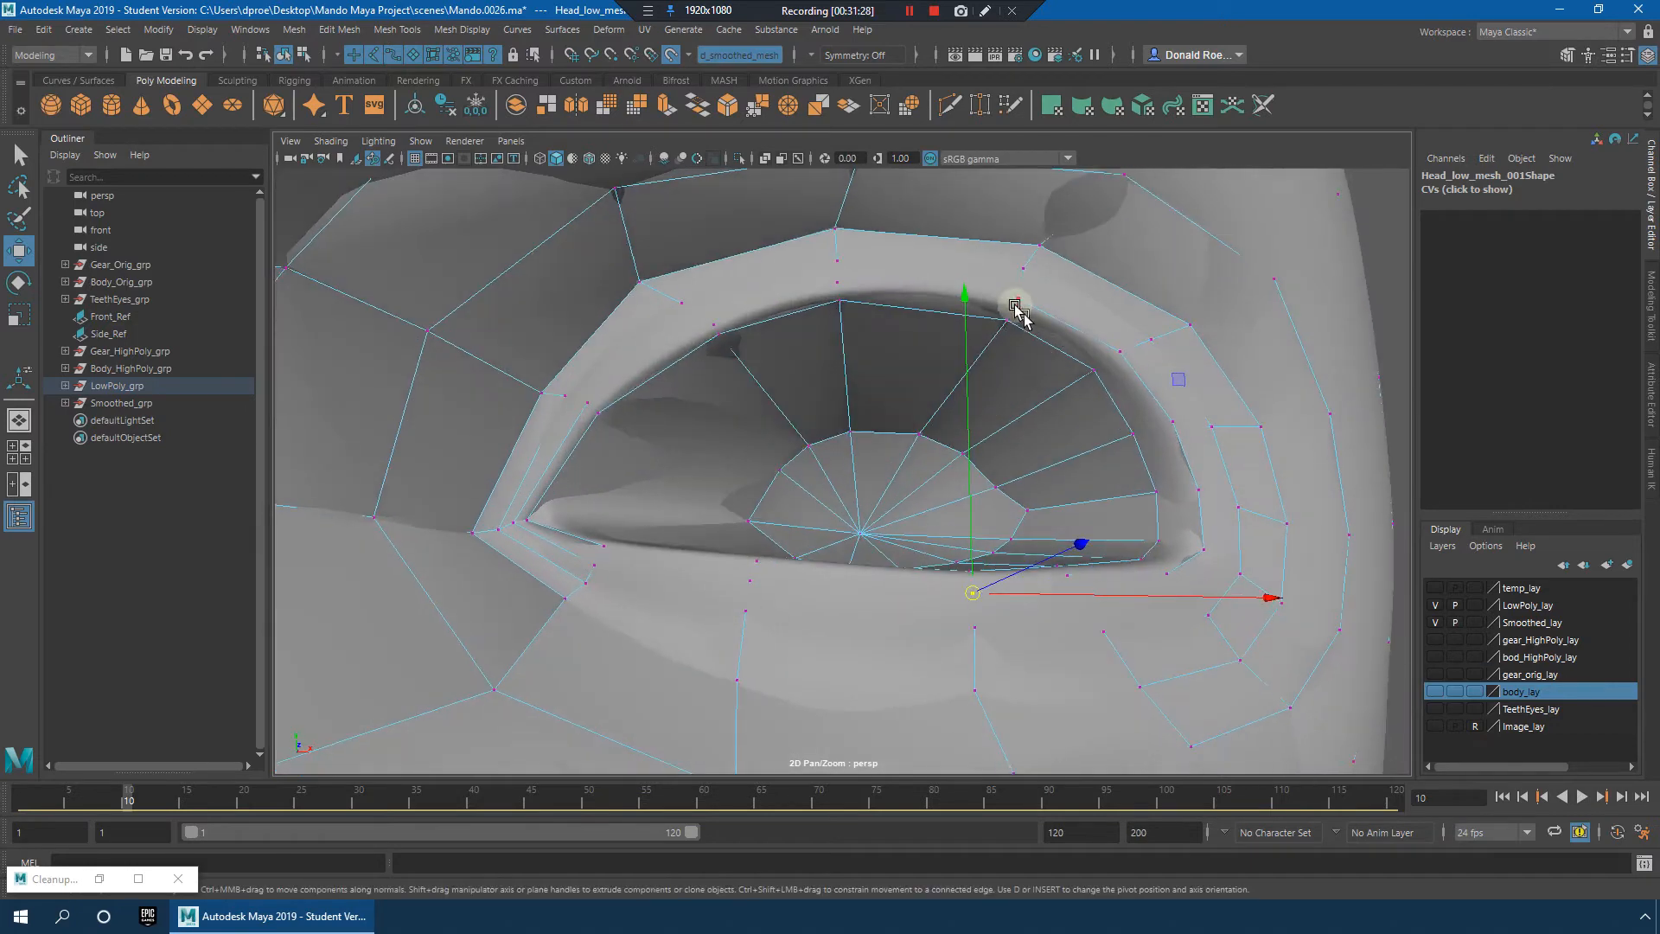
click(1017, 297)
ctrl+shift+drag(1018, 299, 1016, 298)
ctrl+shift+drag(837, 288, 837, 285)
mouse_move(691, 316)
ctrl+shift+mouse_down()
mouse_move(676, 298)
mouse_move(726, 326)
mouse_move(699, 315)
ctrl+shift+mouse_up()
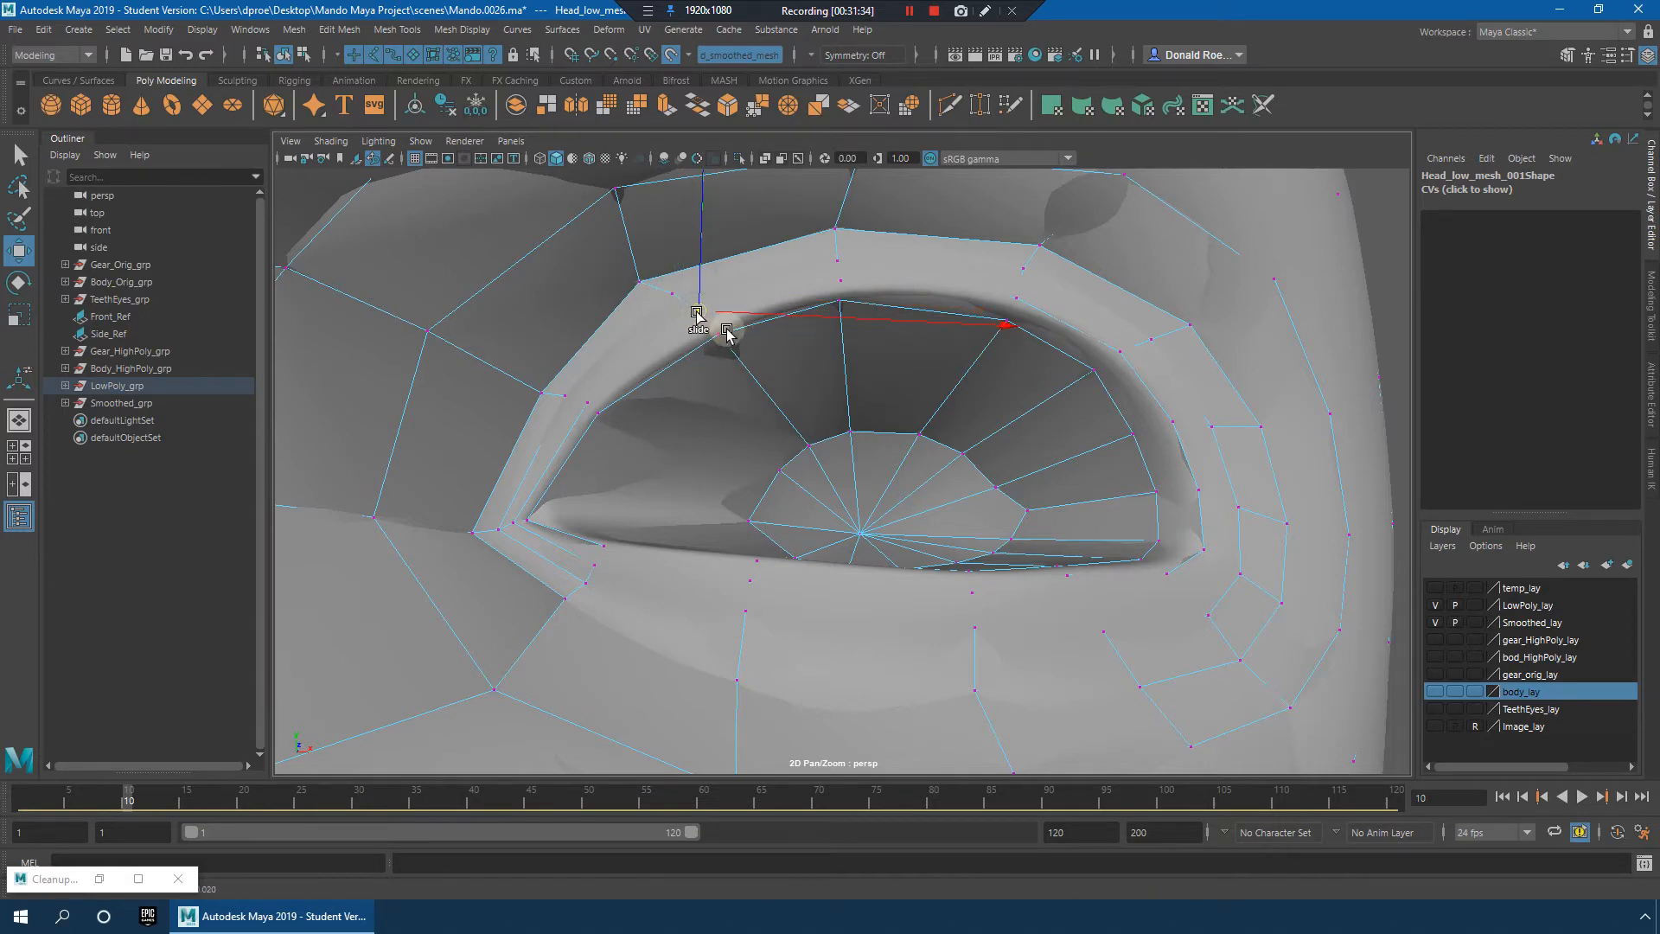
Step: Slide the upper eyelid's inner-edge vertices nearest the nose onto the smoothed lid
alt+drag(802, 349, 840, 298)
click(745, 441)
ctrl+shift+drag(745, 441, 735, 430)
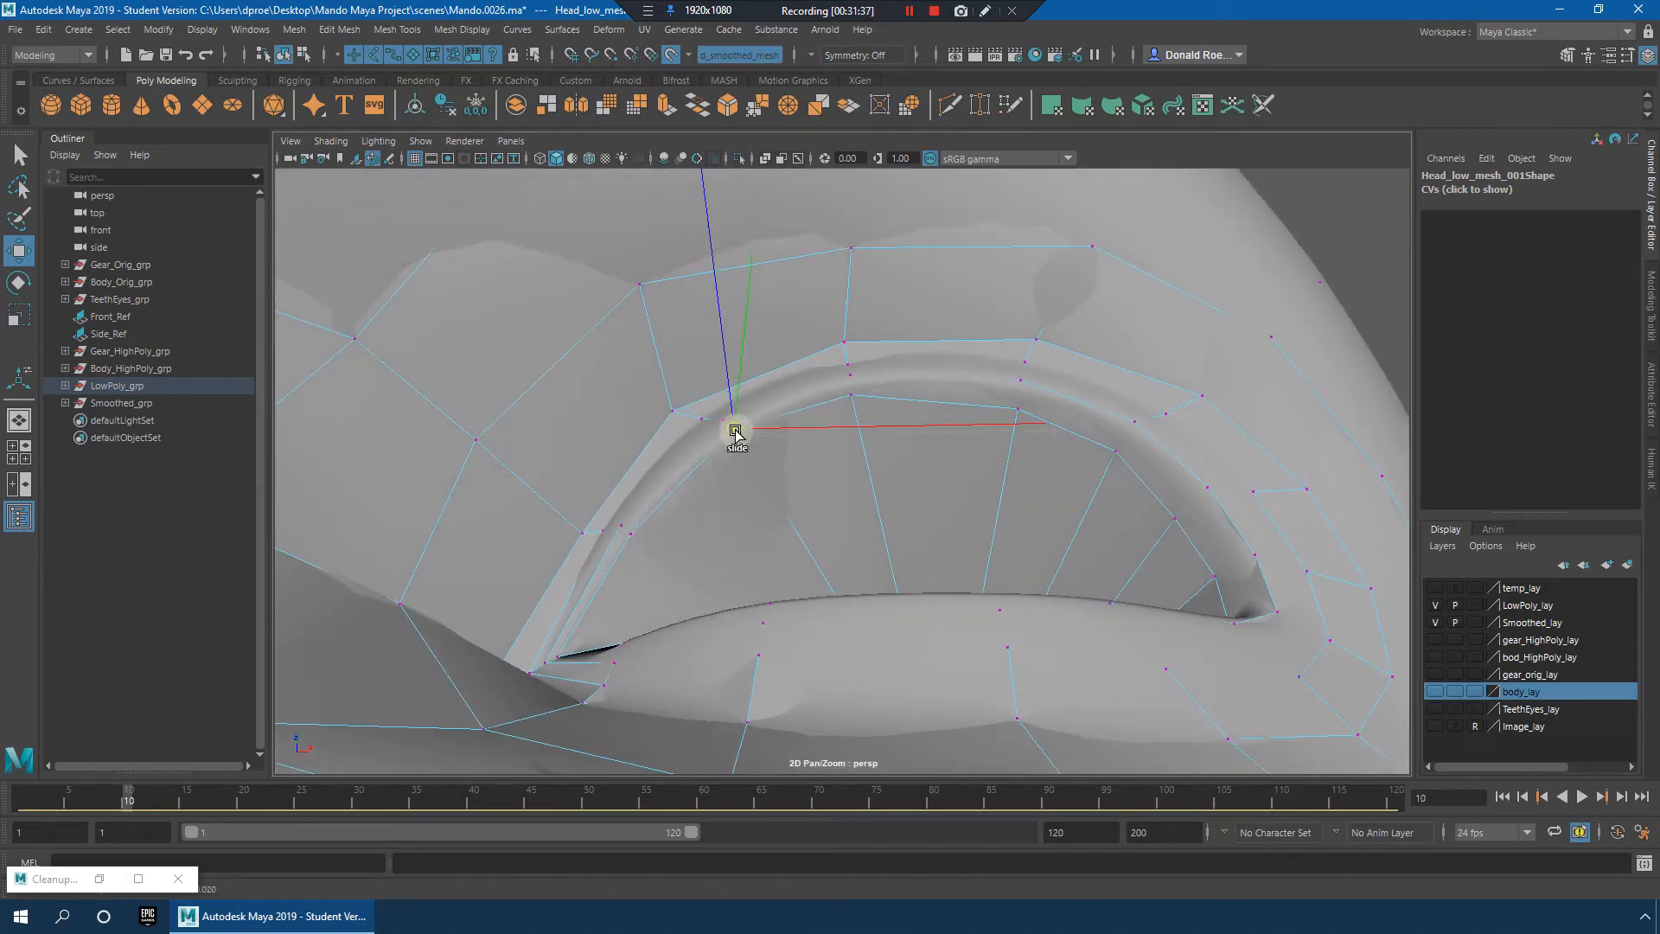
click(631, 533)
ctrl+shift+drag(630, 533, 627, 536)
key(q)
key(w)
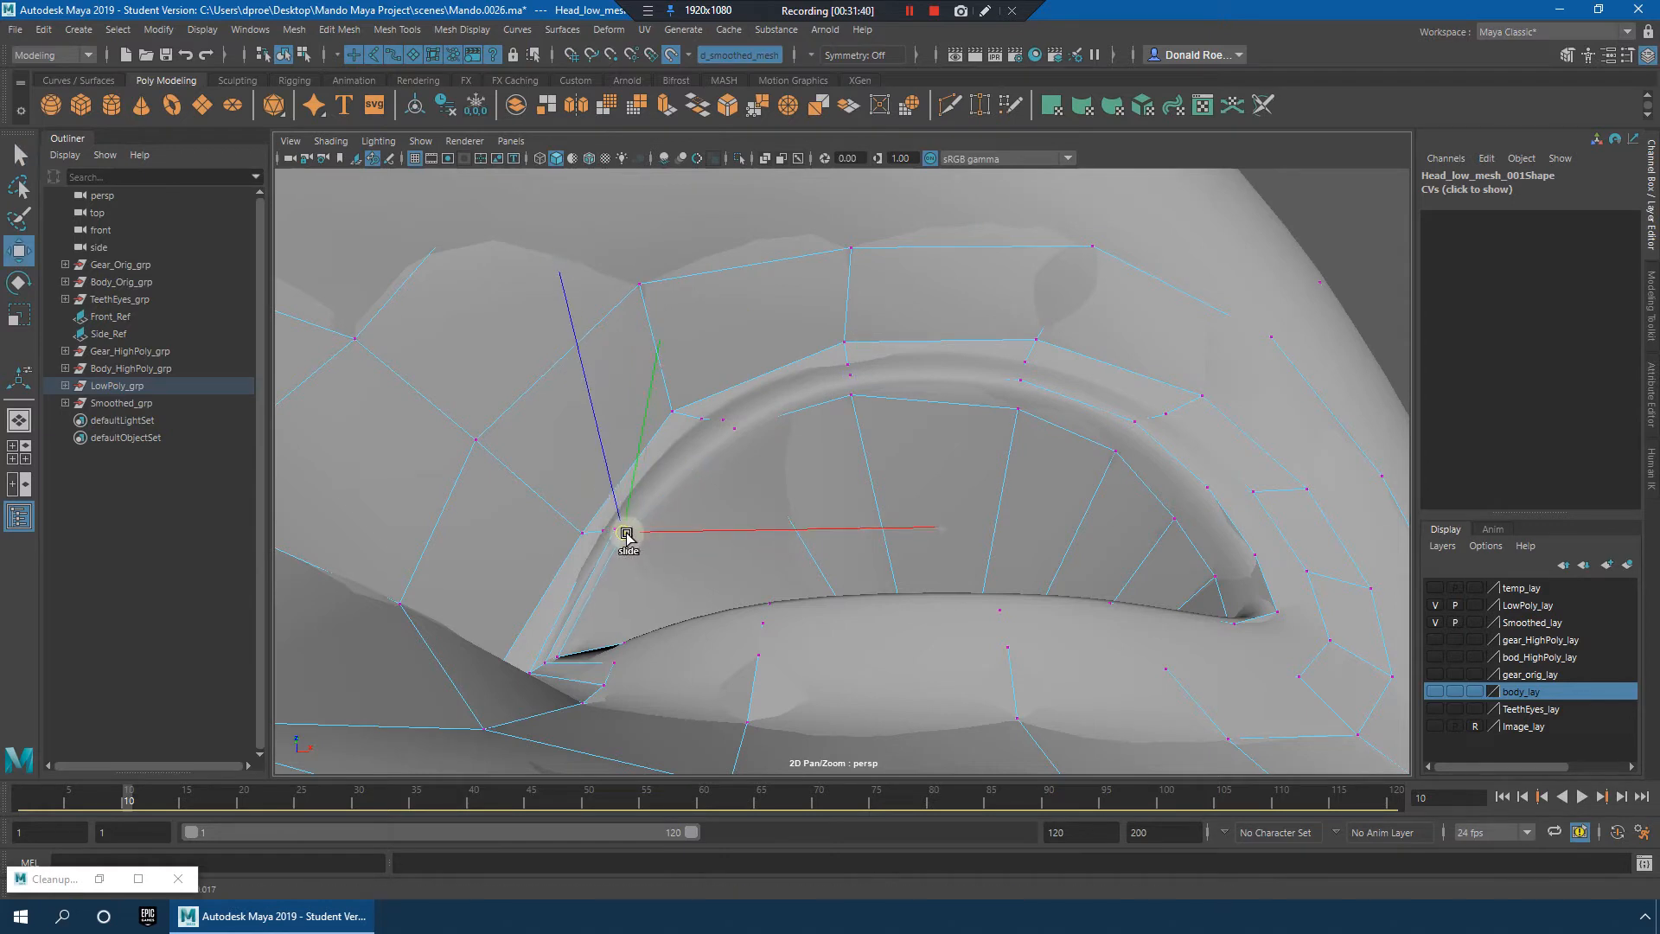
Step: Slide the upper eyelid's inner-edge vertices from the middle toward the outer corner onto the smoothed lid
click(1020, 407)
ctrl+shift+drag(1020, 406, 1019, 396)
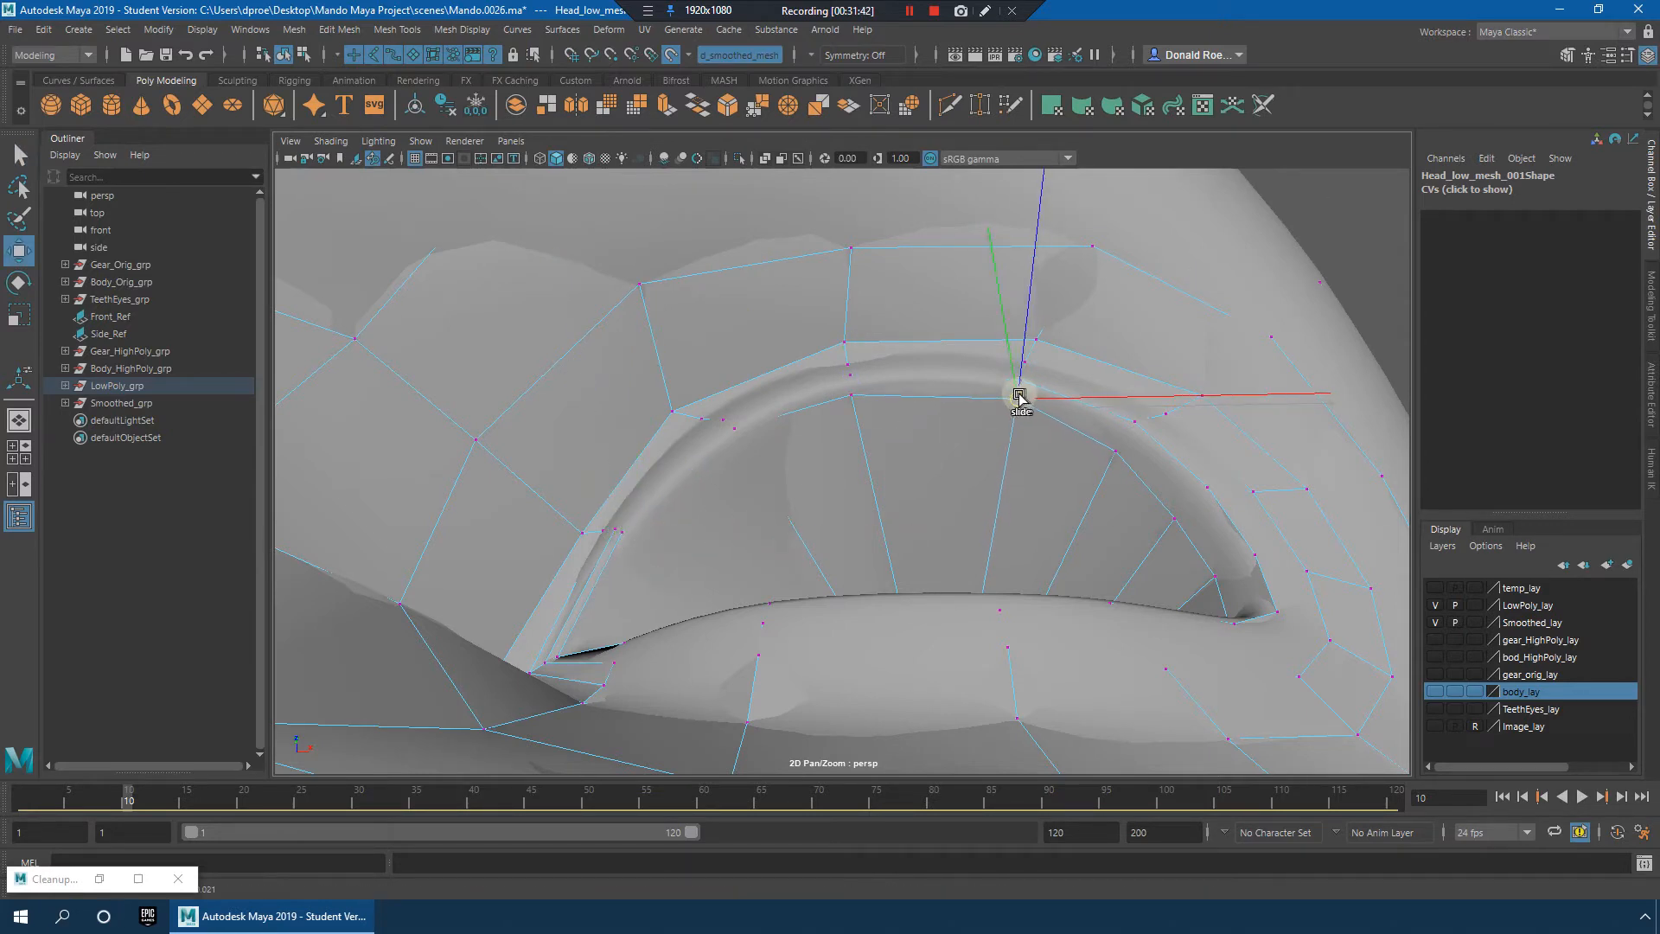
click(1116, 450)
ctrl+shift+drag(1115, 451, 1124, 439)
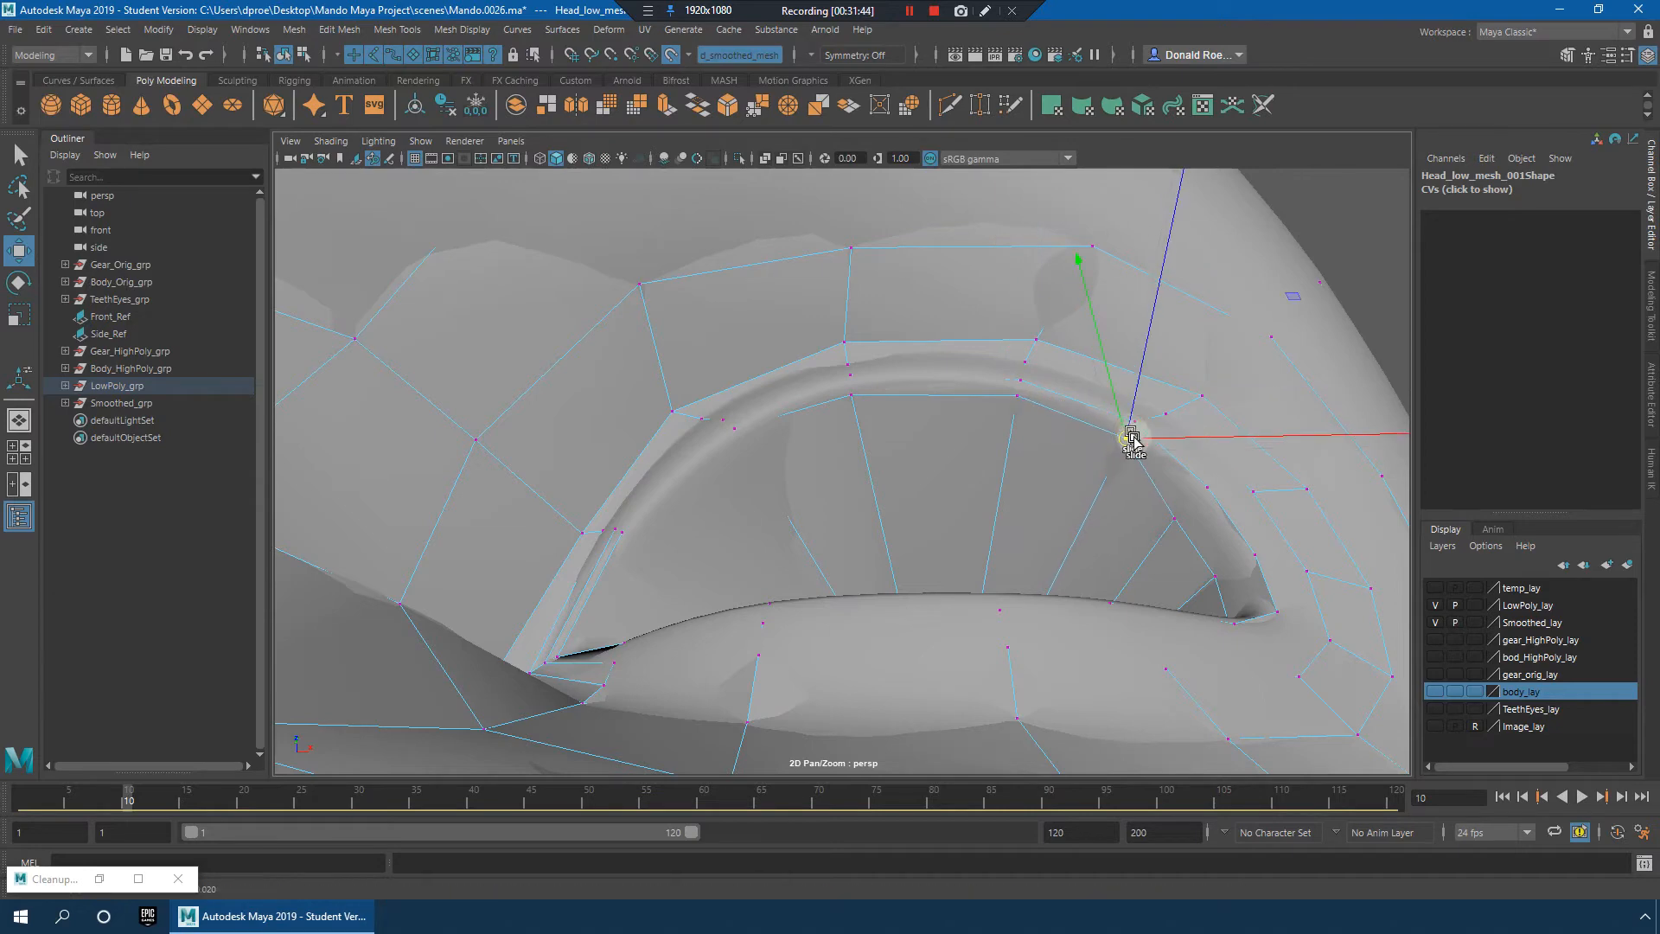
click(1176, 520)
ctrl+shift+drag(1175, 520, 1081, 431)
Step: Adjust the remaining vertices toward the eye's outer corner and hide Smoothed_lay
click(1024, 355)
ctrl+shift+drag(1023, 355, 885, 407)
click(1019, 400)
double_click(1006, 429)
click(1008, 430)
scroll(1012, 434, down, 8)
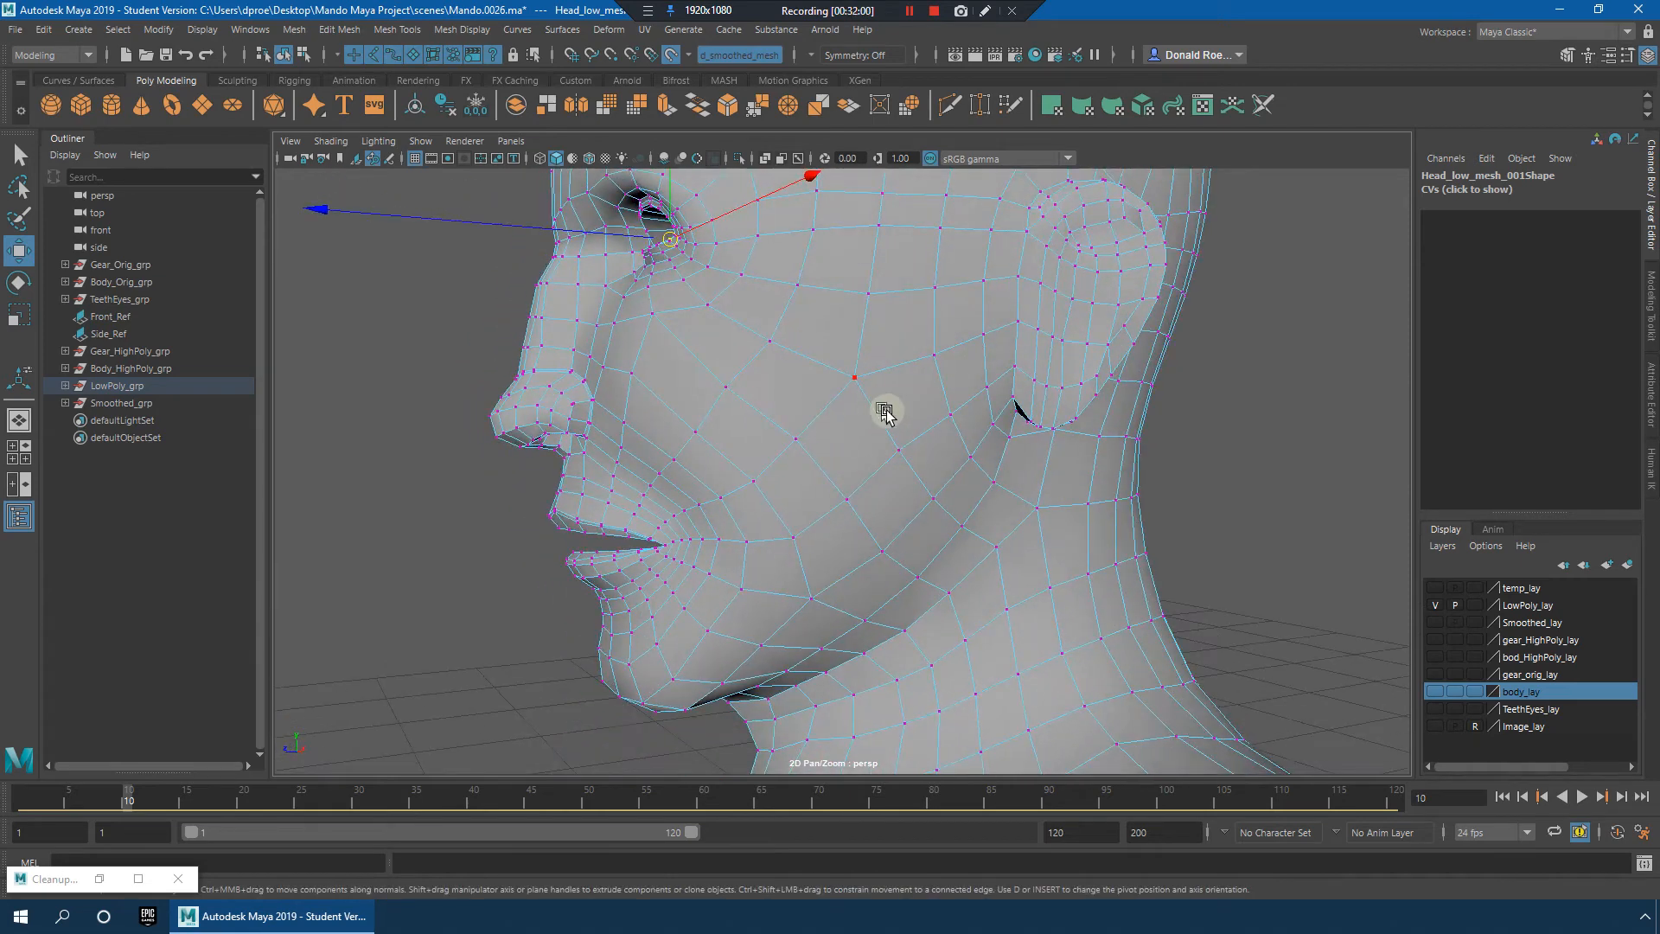
Step: Relax the cheek's mesh flow with the Relax sculpting tool
click(396, 30)
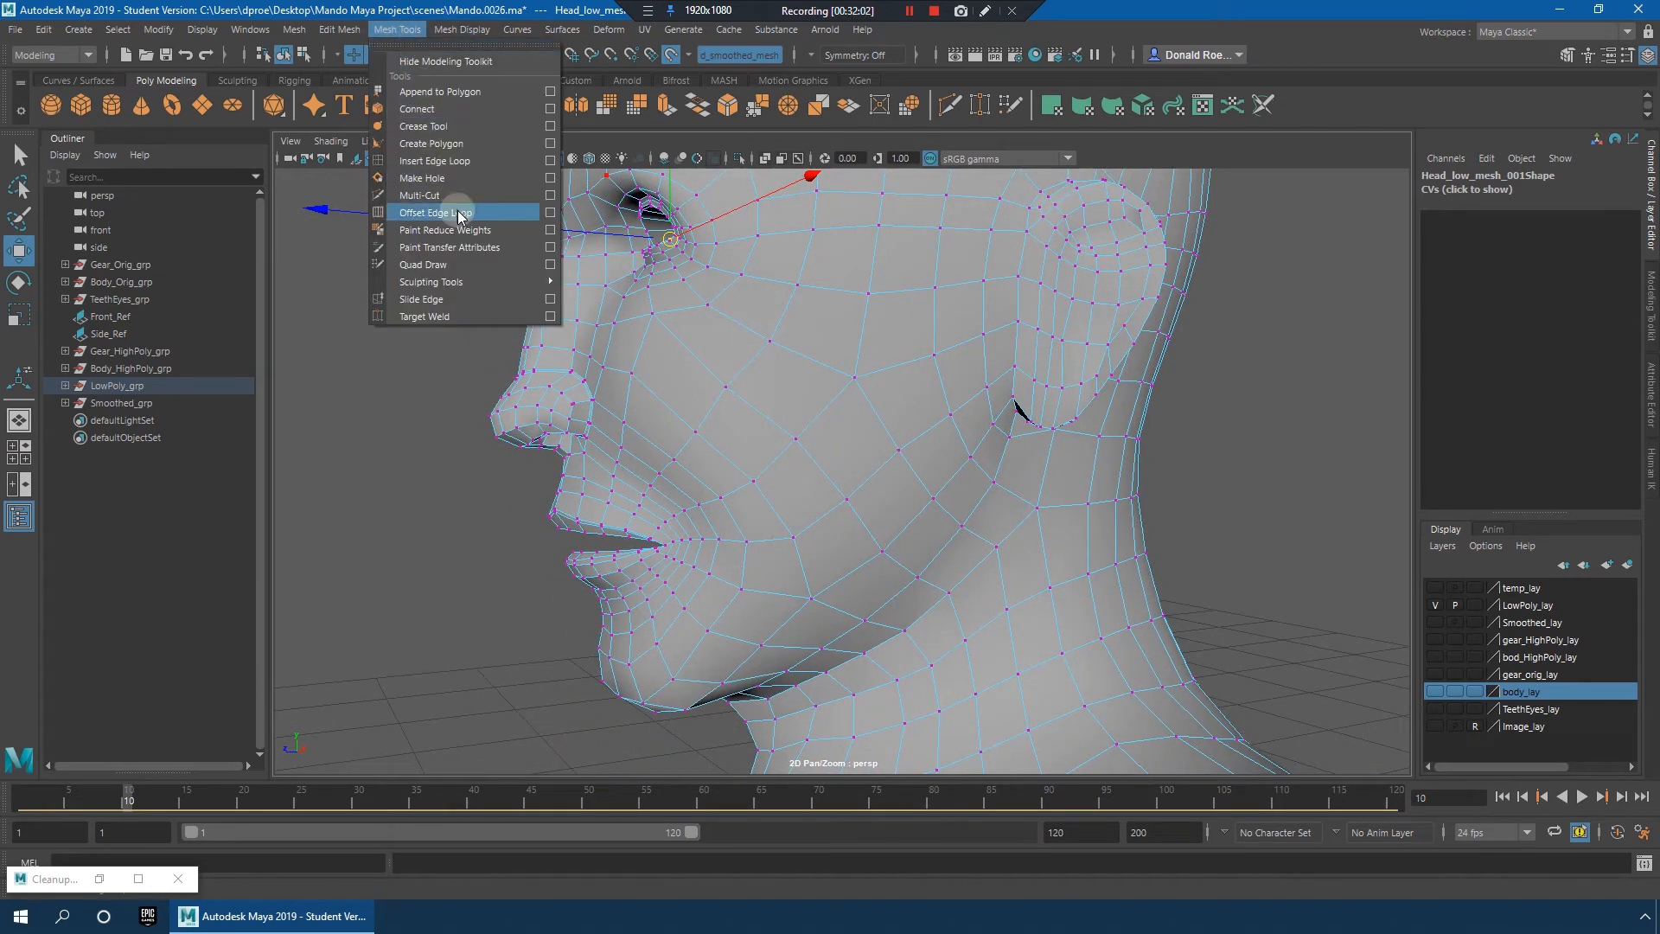
mouse_move(467, 285)
click(612, 331)
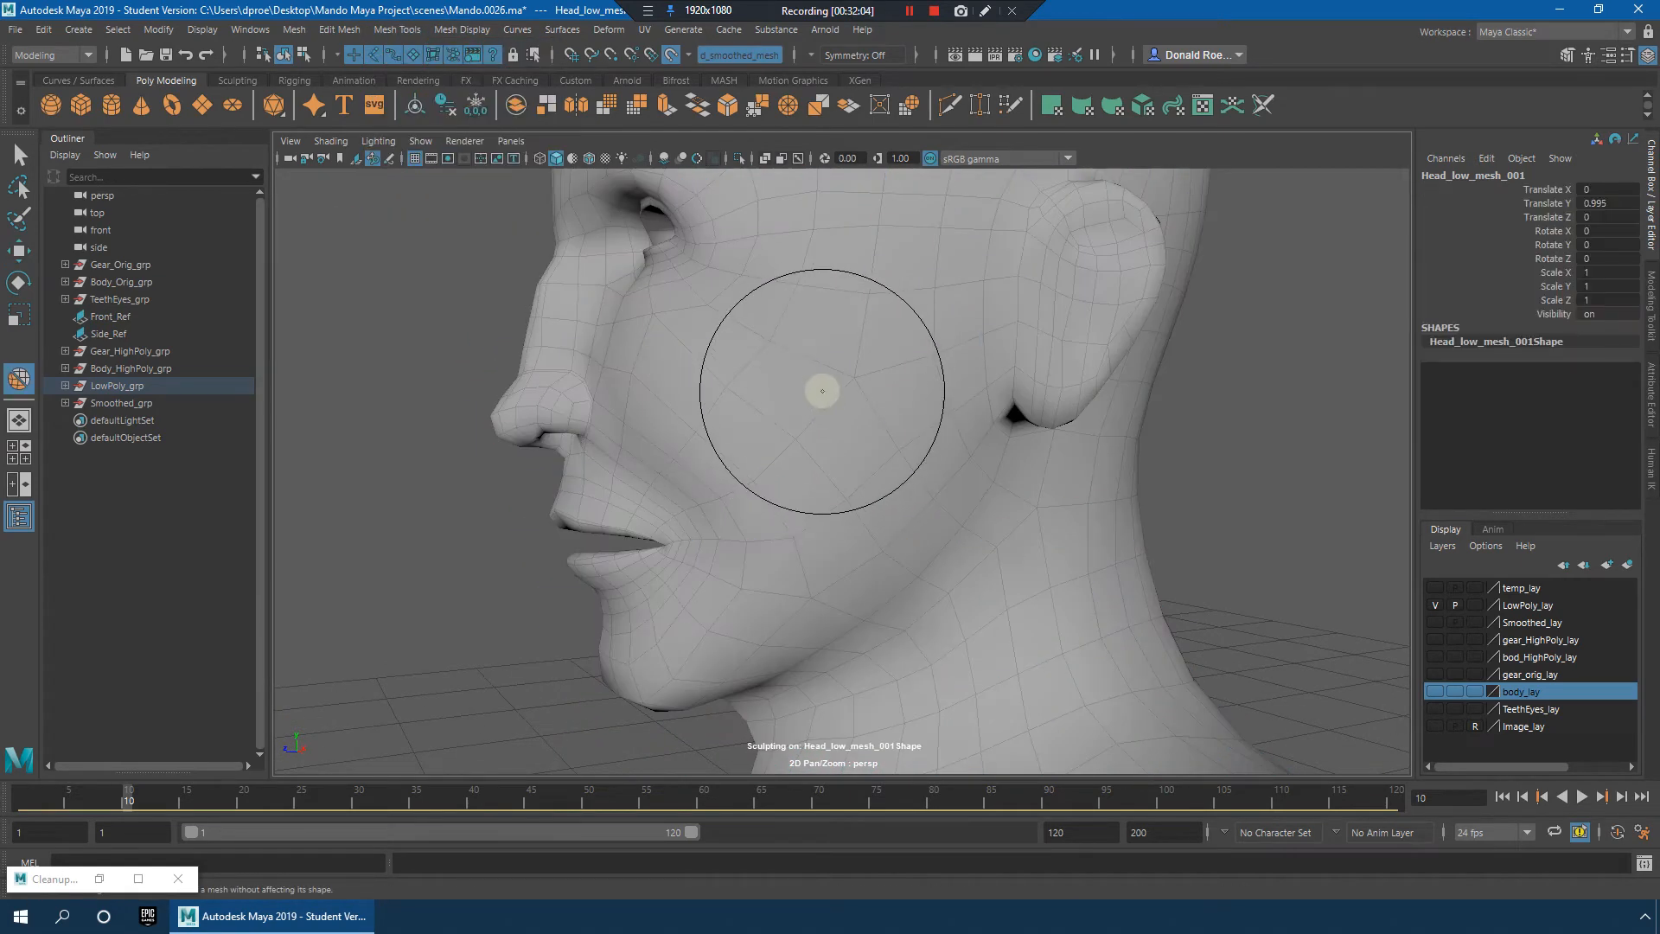
alt+drag(837, 404, 876, 409)
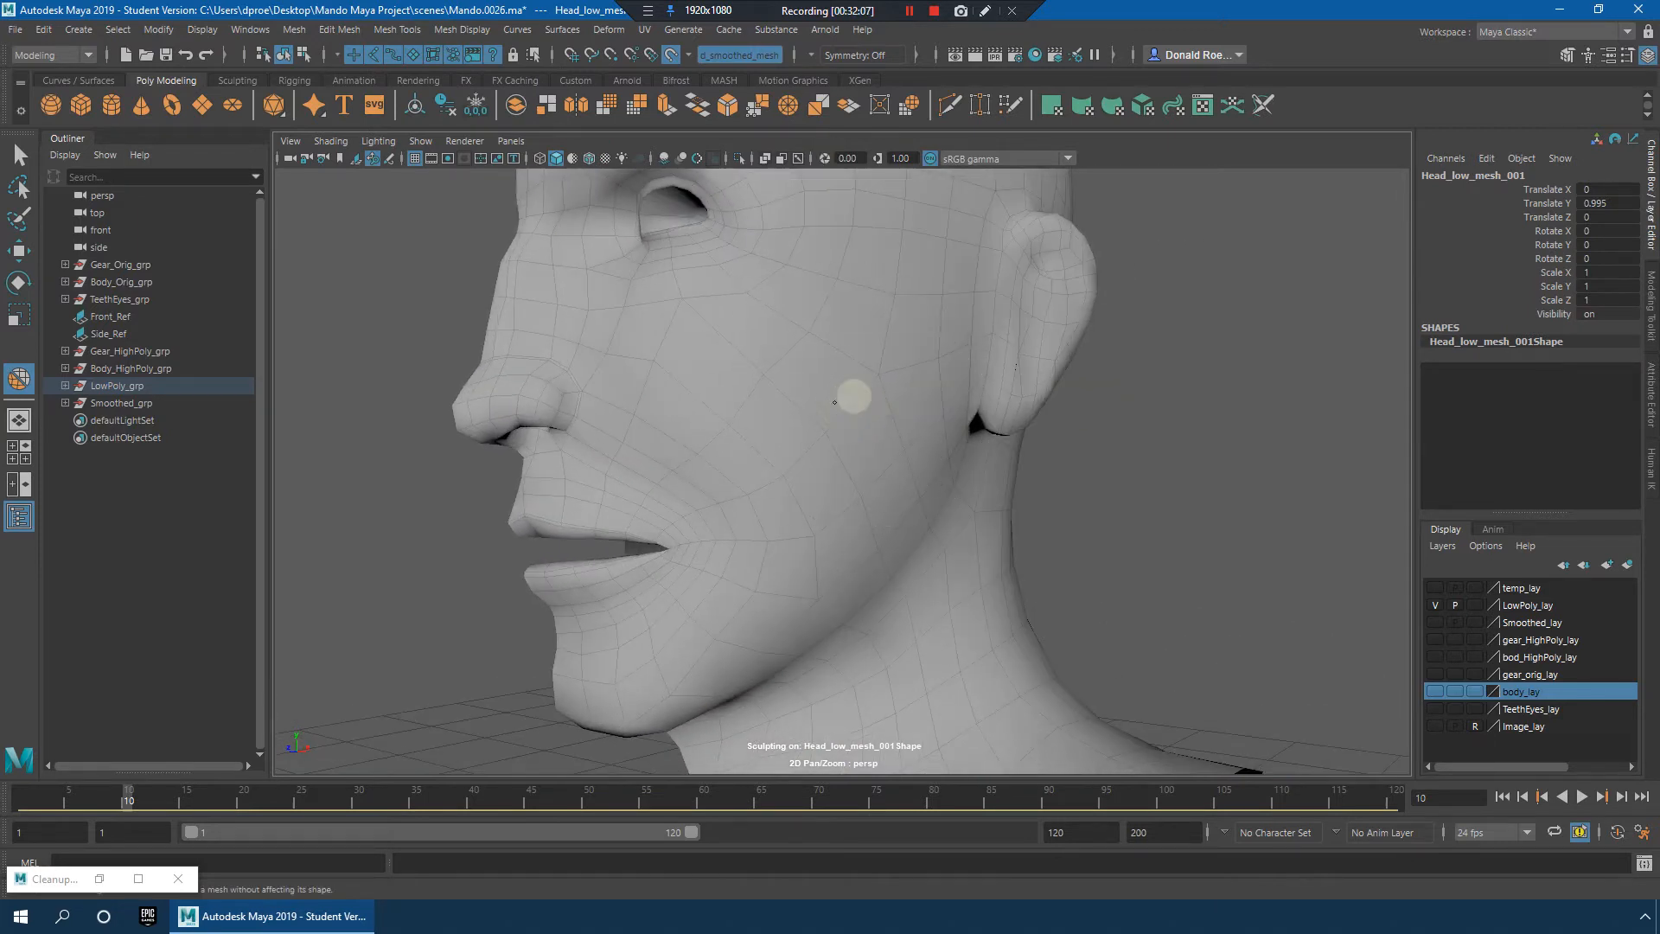
alt+drag(752, 329, 821, 492)
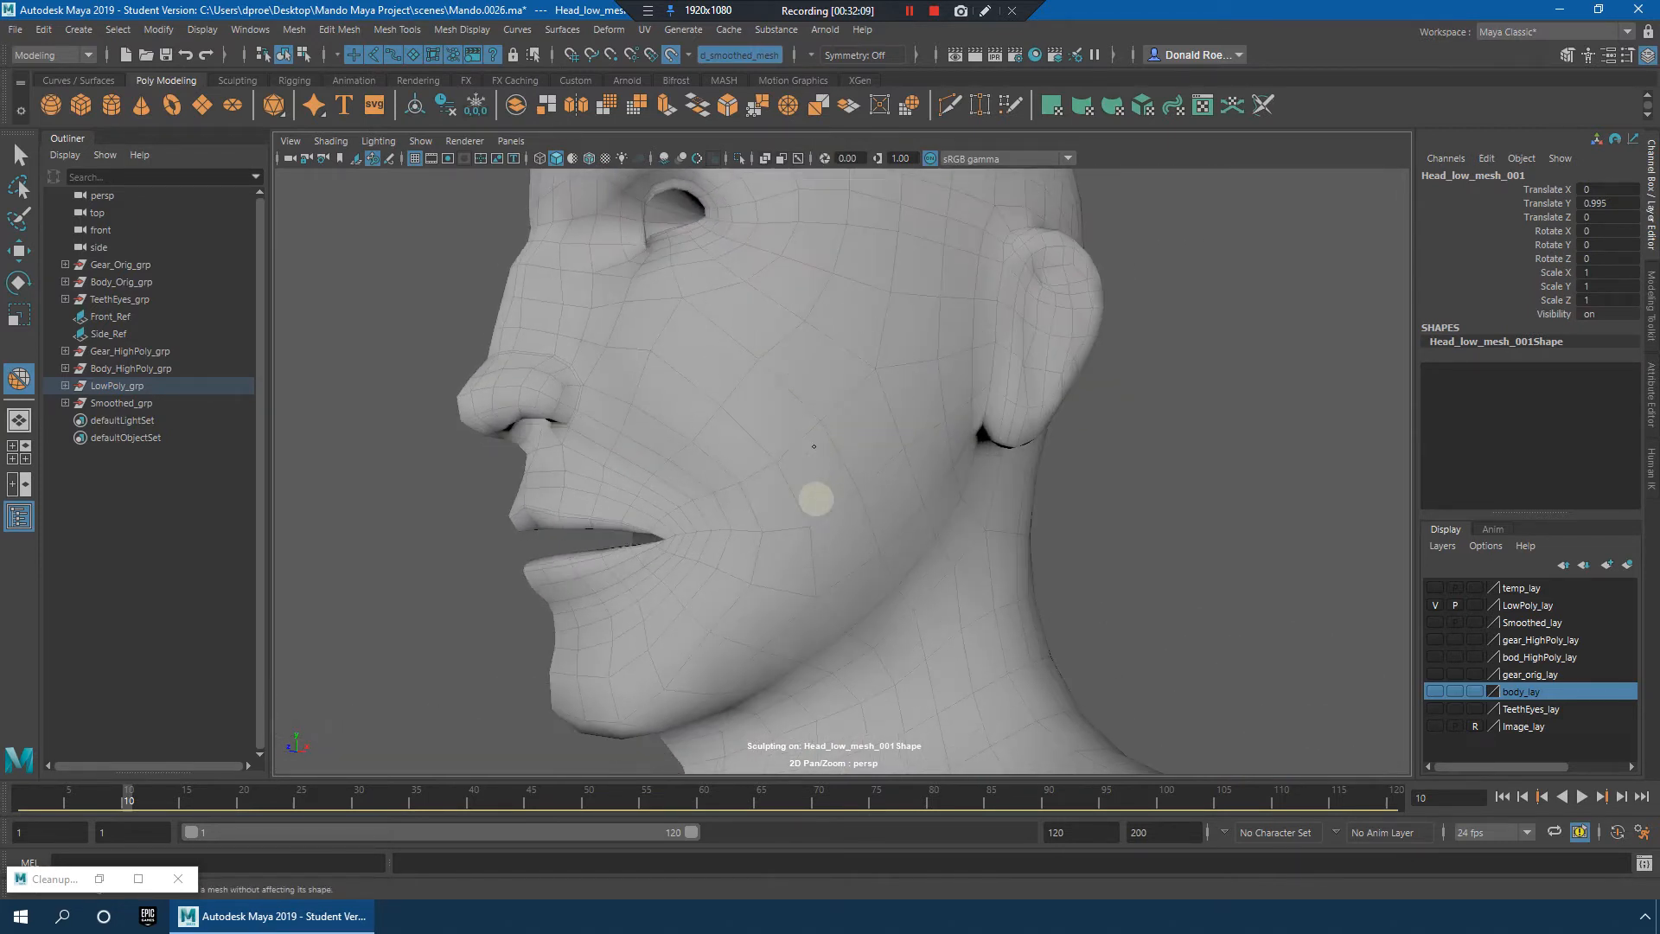
Step: Relax the side and back of the head behind the ear, and deselect the mesh
mouse_move(804, 419)
alt+mouse_down()
mouse_move(792, 540)
mouse_move(690, 360)
mouse_move(937, 322)
mouse_move(982, 334)
mouse_move(1055, 454)
mouse_move(1080, 437)
mouse_move(951, 382)
alt+mouse_up()
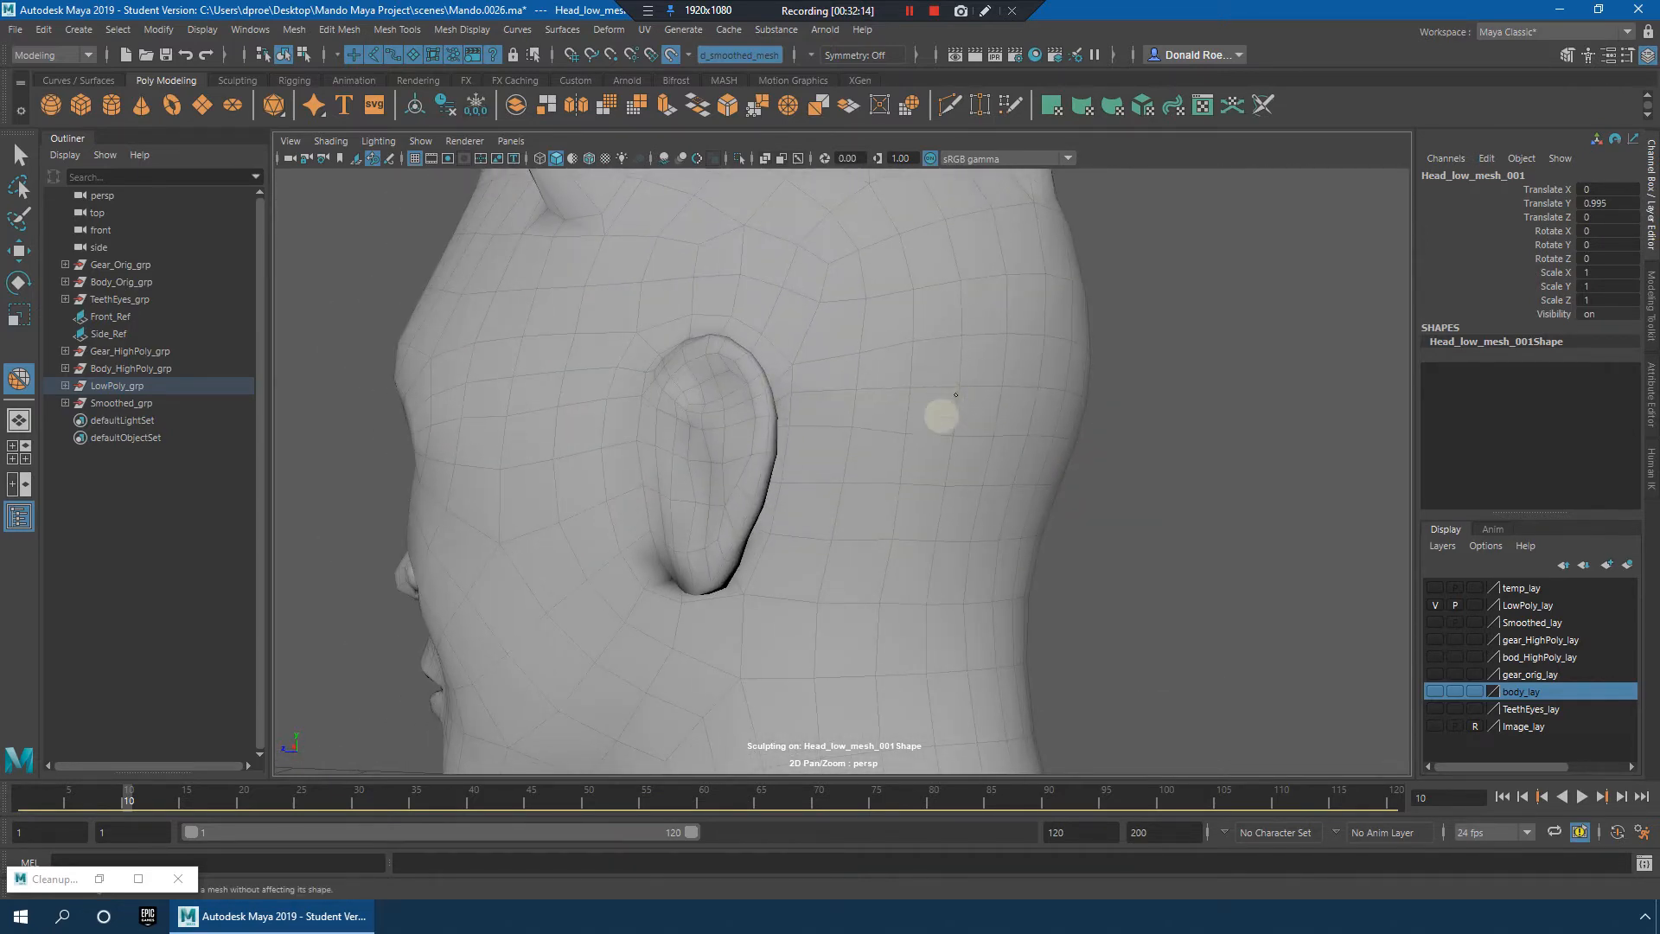
alt+drag(856, 283, 910, 473)
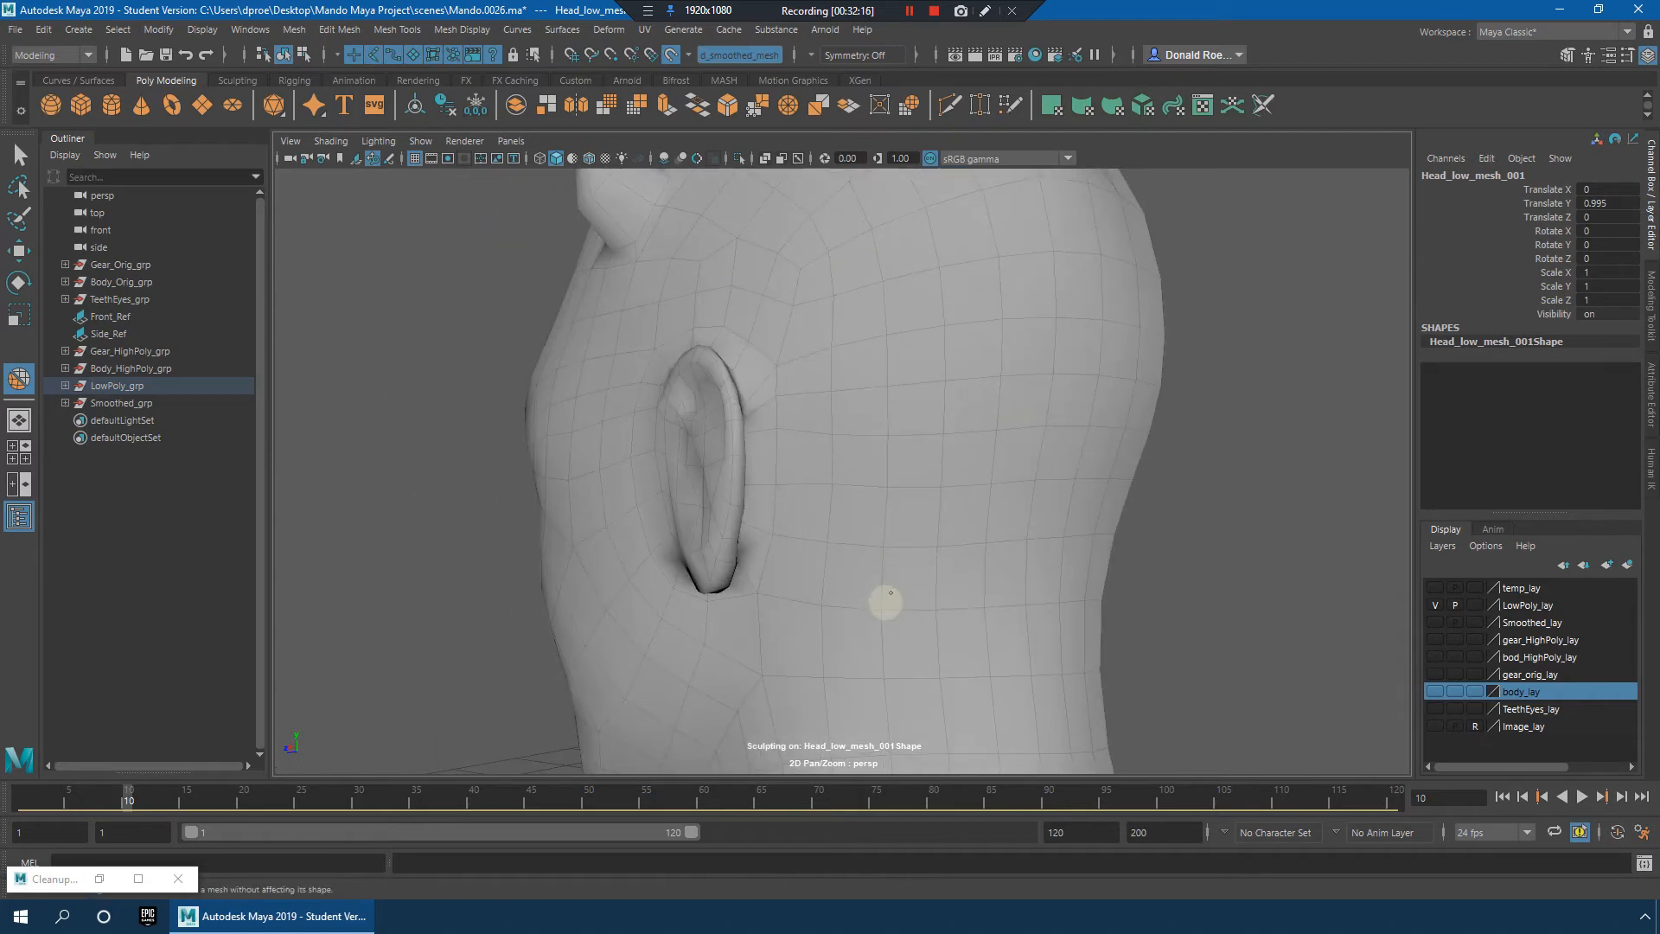
alt+middle_drag(968, 612, 989, 516)
alt+drag(989, 515, 994, 406)
alt+middle_drag(994, 406, 1010, 530)
mouse_move(898, 453)
alt+mouse_down()
mouse_move(856, 484)
mouse_move(748, 465)
mouse_move(744, 447)
mouse_move(887, 496)
alt+mouse_up()
key(q)
click(1233, 567)
Step: Select the low-poly head at the horns, set Smoothed_lay to reference and show it
alt+right_drag(1234, 567, 1047, 550)
alt+drag(1048, 549, 881, 463)
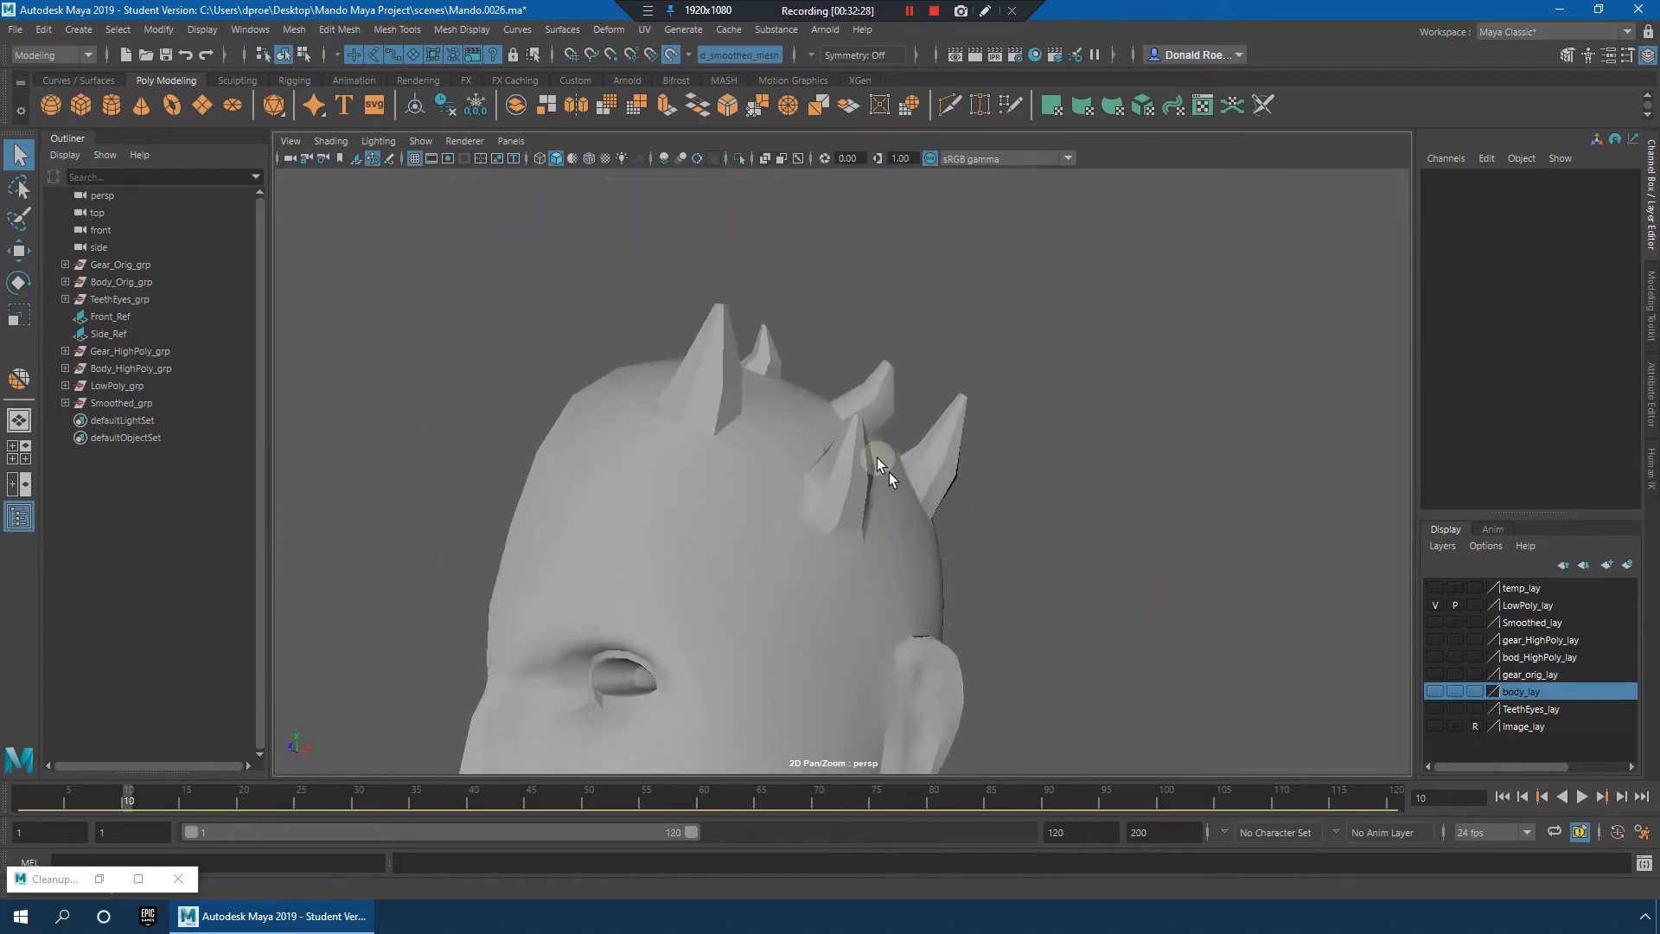
click(916, 475)
alt+drag(903, 519, 864, 520)
alt+right_drag(865, 521, 959, 549)
click(1477, 624)
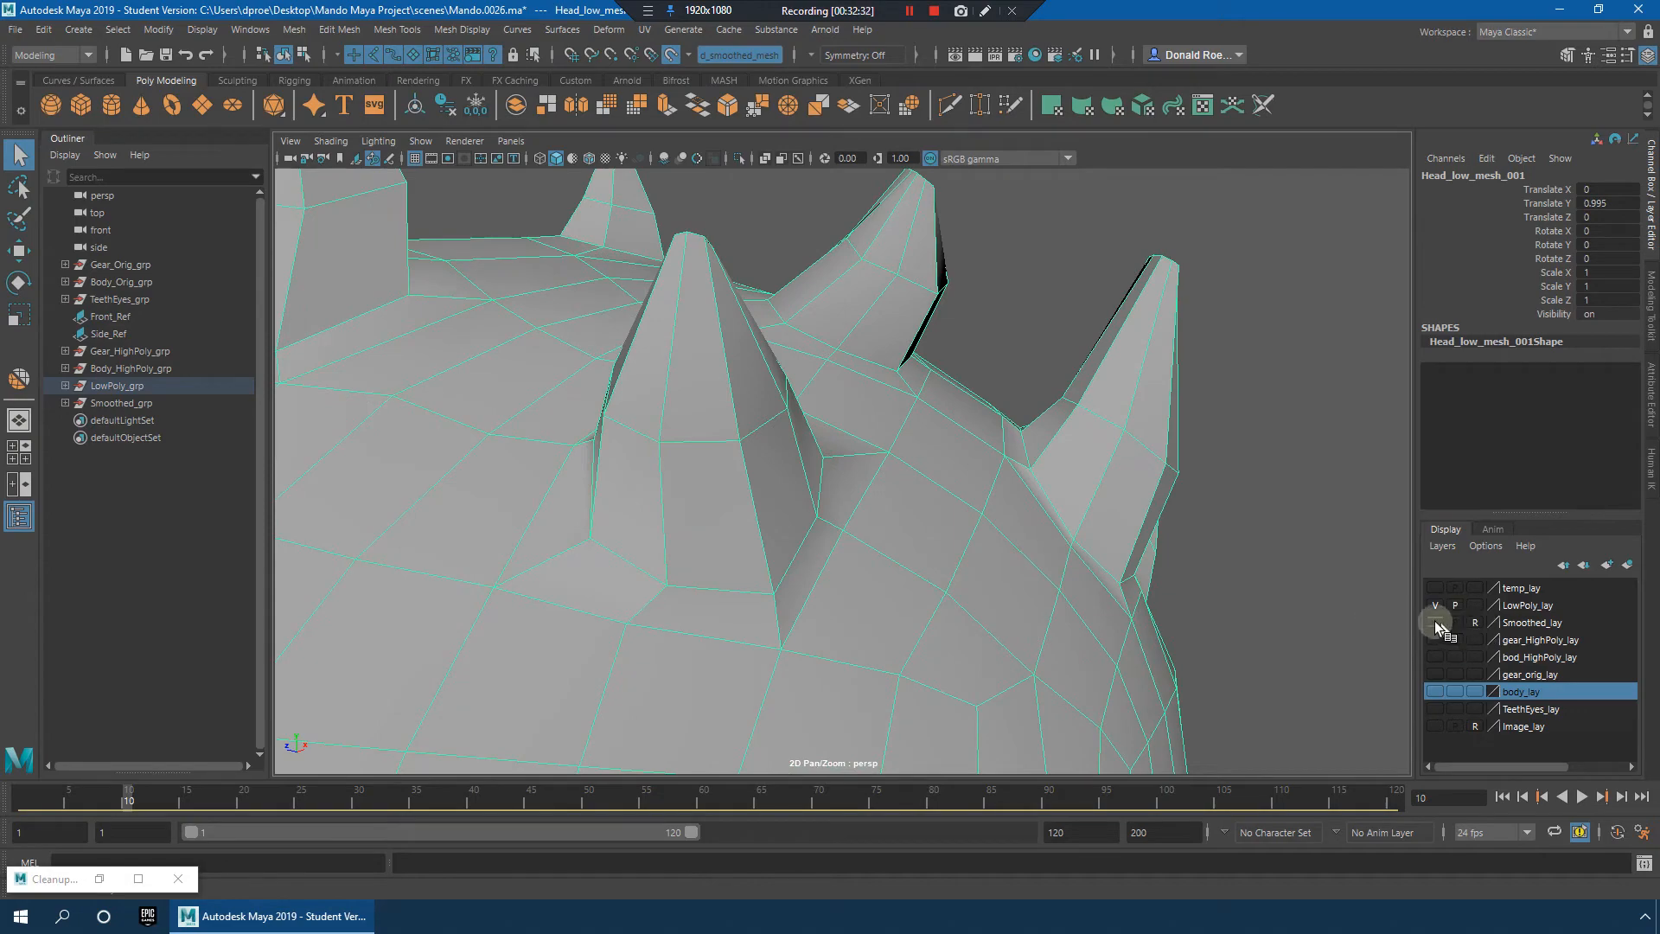
click(1436, 622)
Step: Select the edge on the outer side of the side horn and align it with the smoothed horn
alt+drag(1053, 548, 1084, 533)
key(4)
alt+drag(991, 501, 1015, 497)
key(5)
right_drag(983, 449, 984, 393)
click(1051, 500)
key(r)
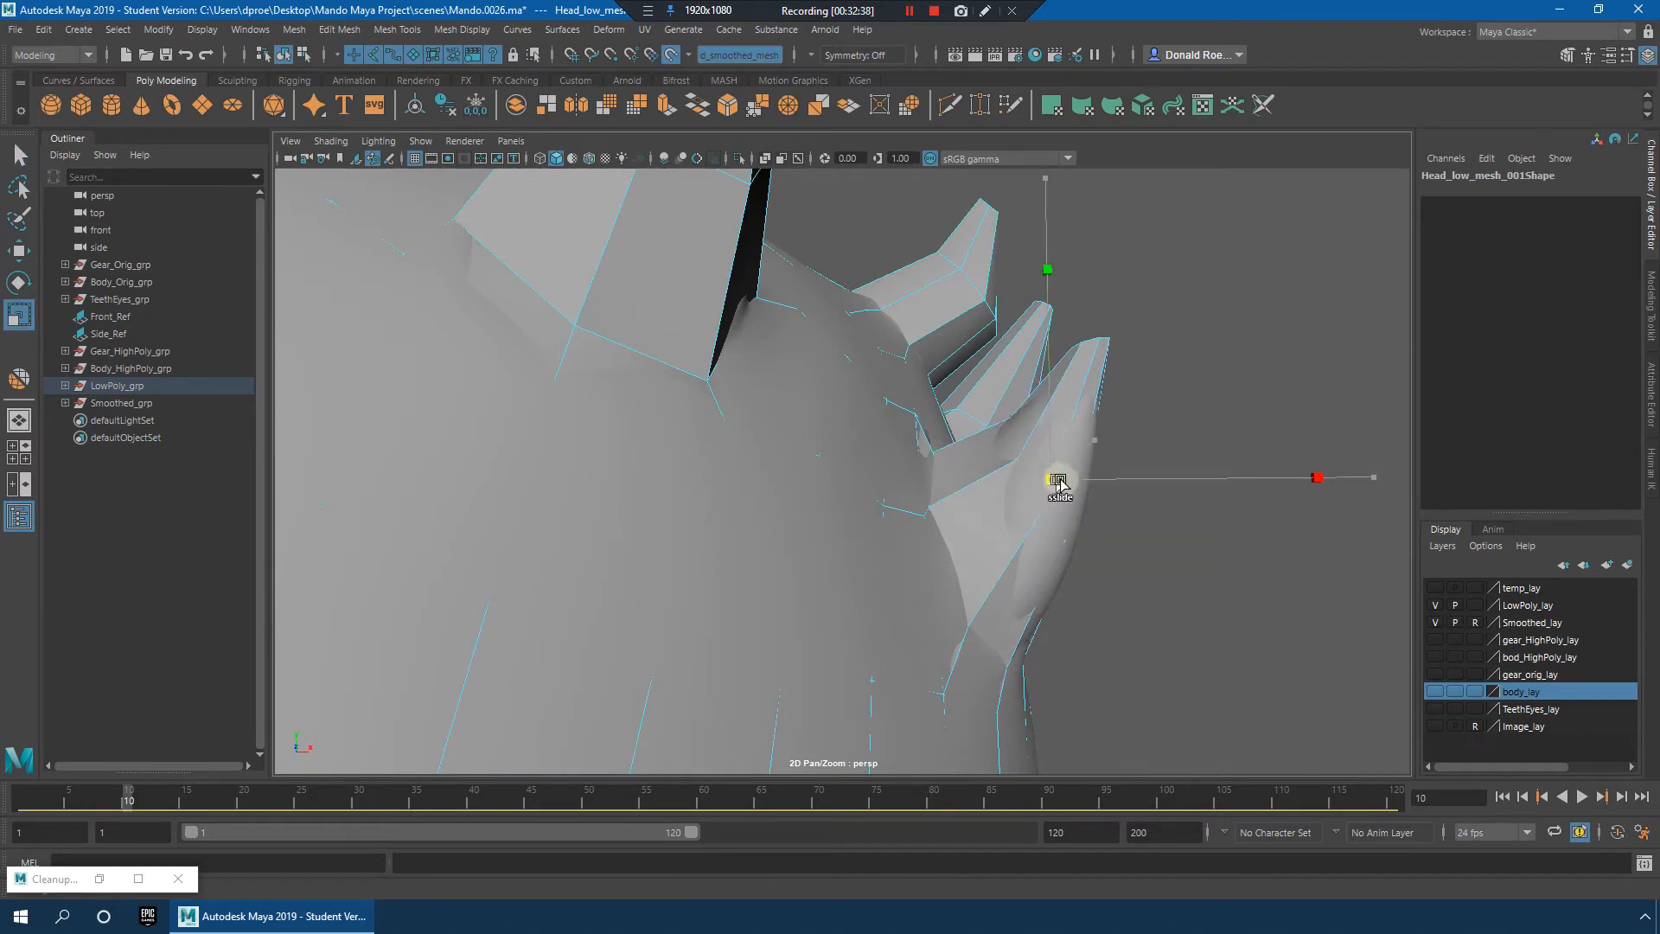
key(f)
key(w)
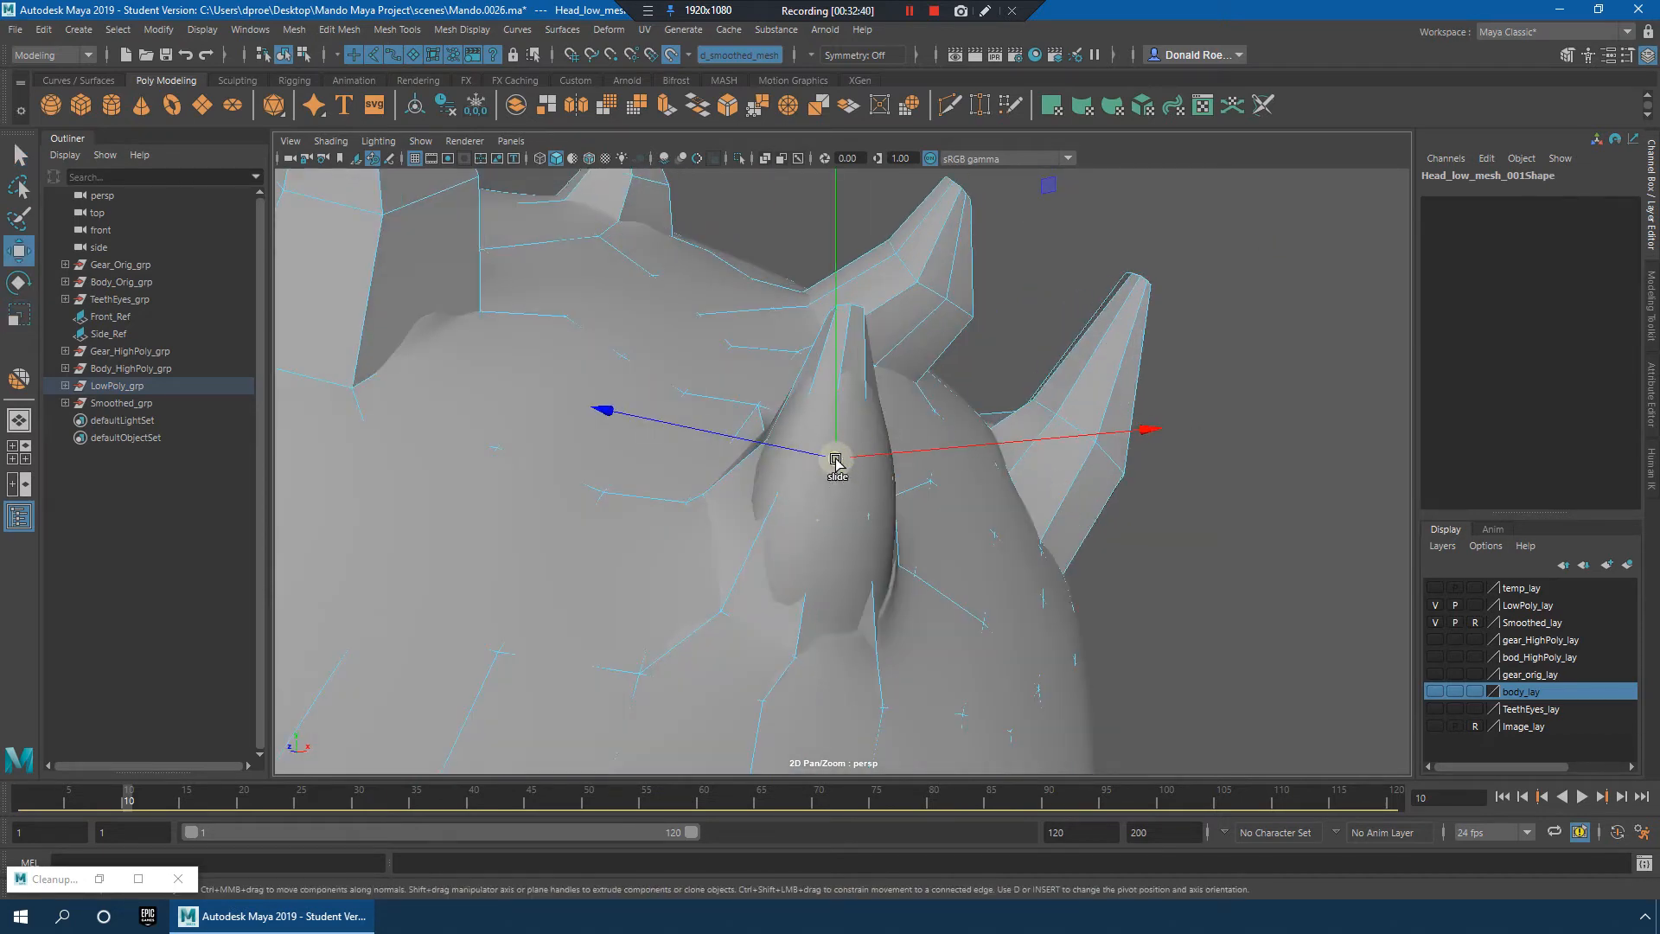
alt+drag(834, 464, 874, 454)
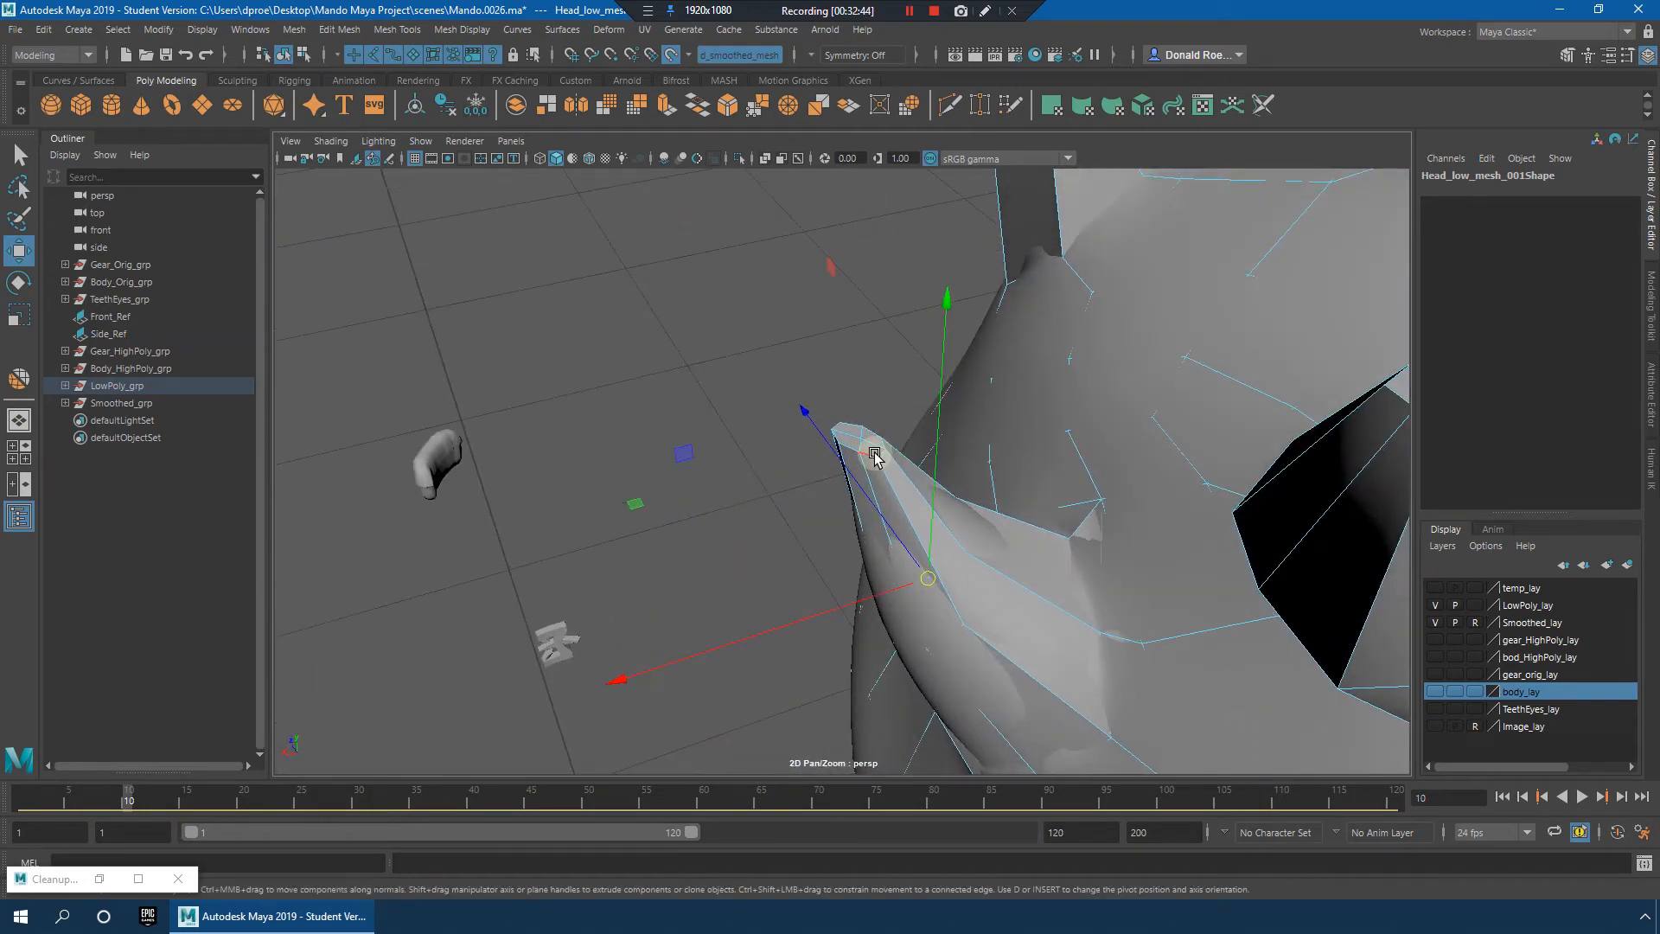
Step: Slide the edges at the side horn's tip onto the tip of the smoothed horn
right_drag(874, 455, 868, 457)
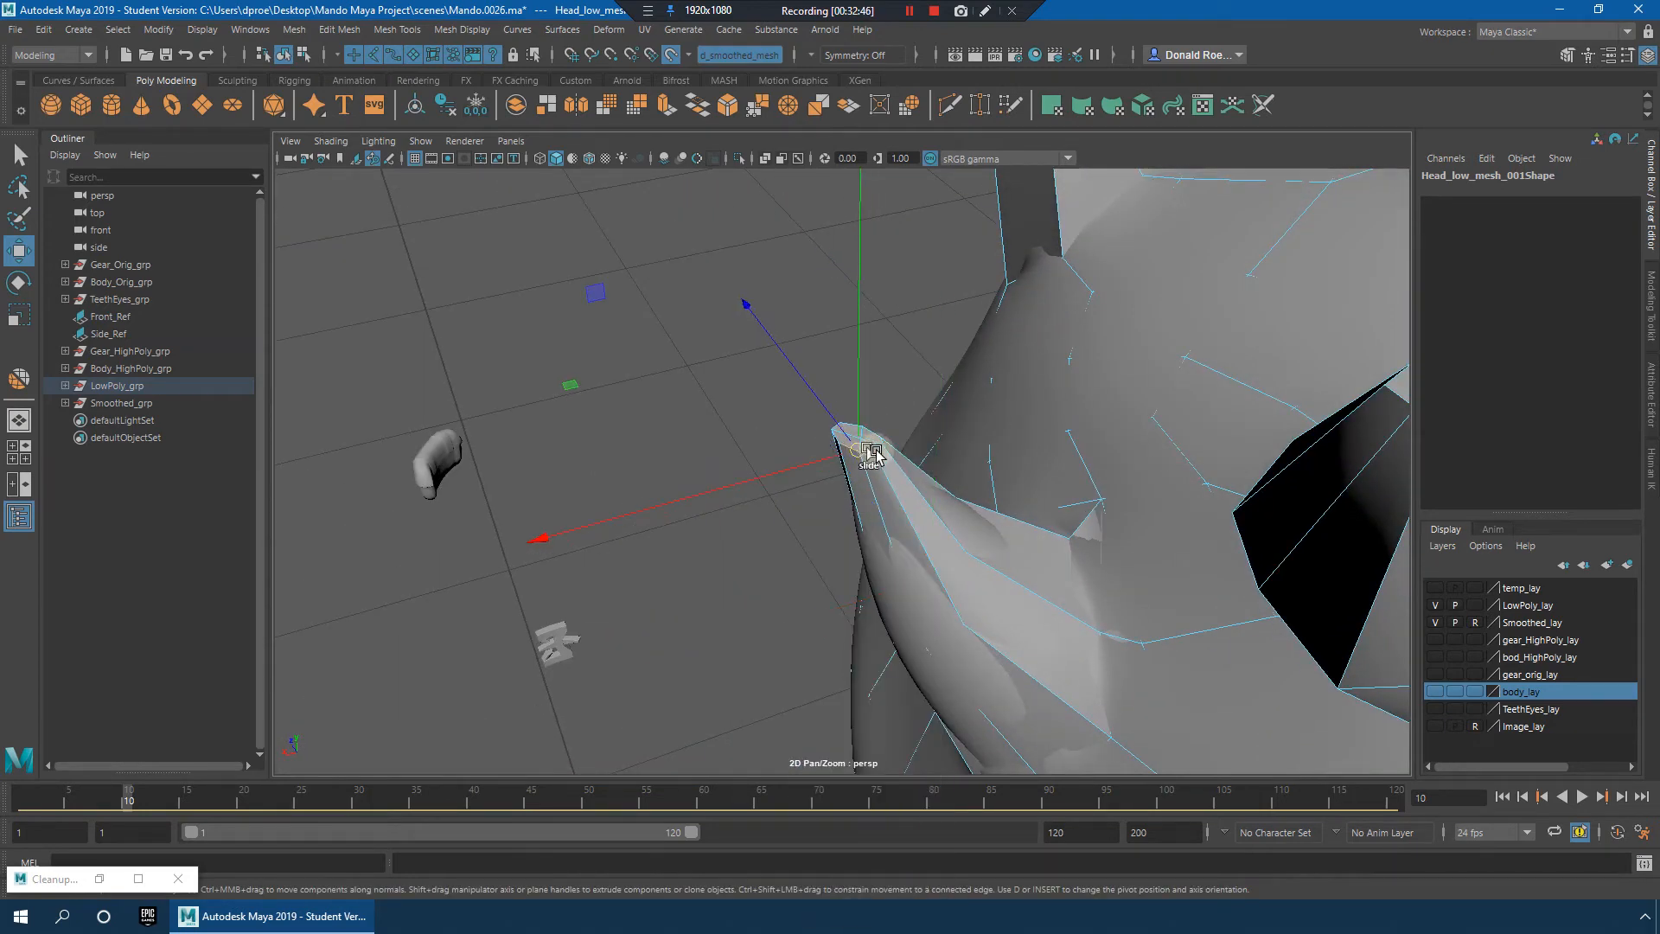
key(q)
alt+drag(894, 460, 926, 426)
key(w)
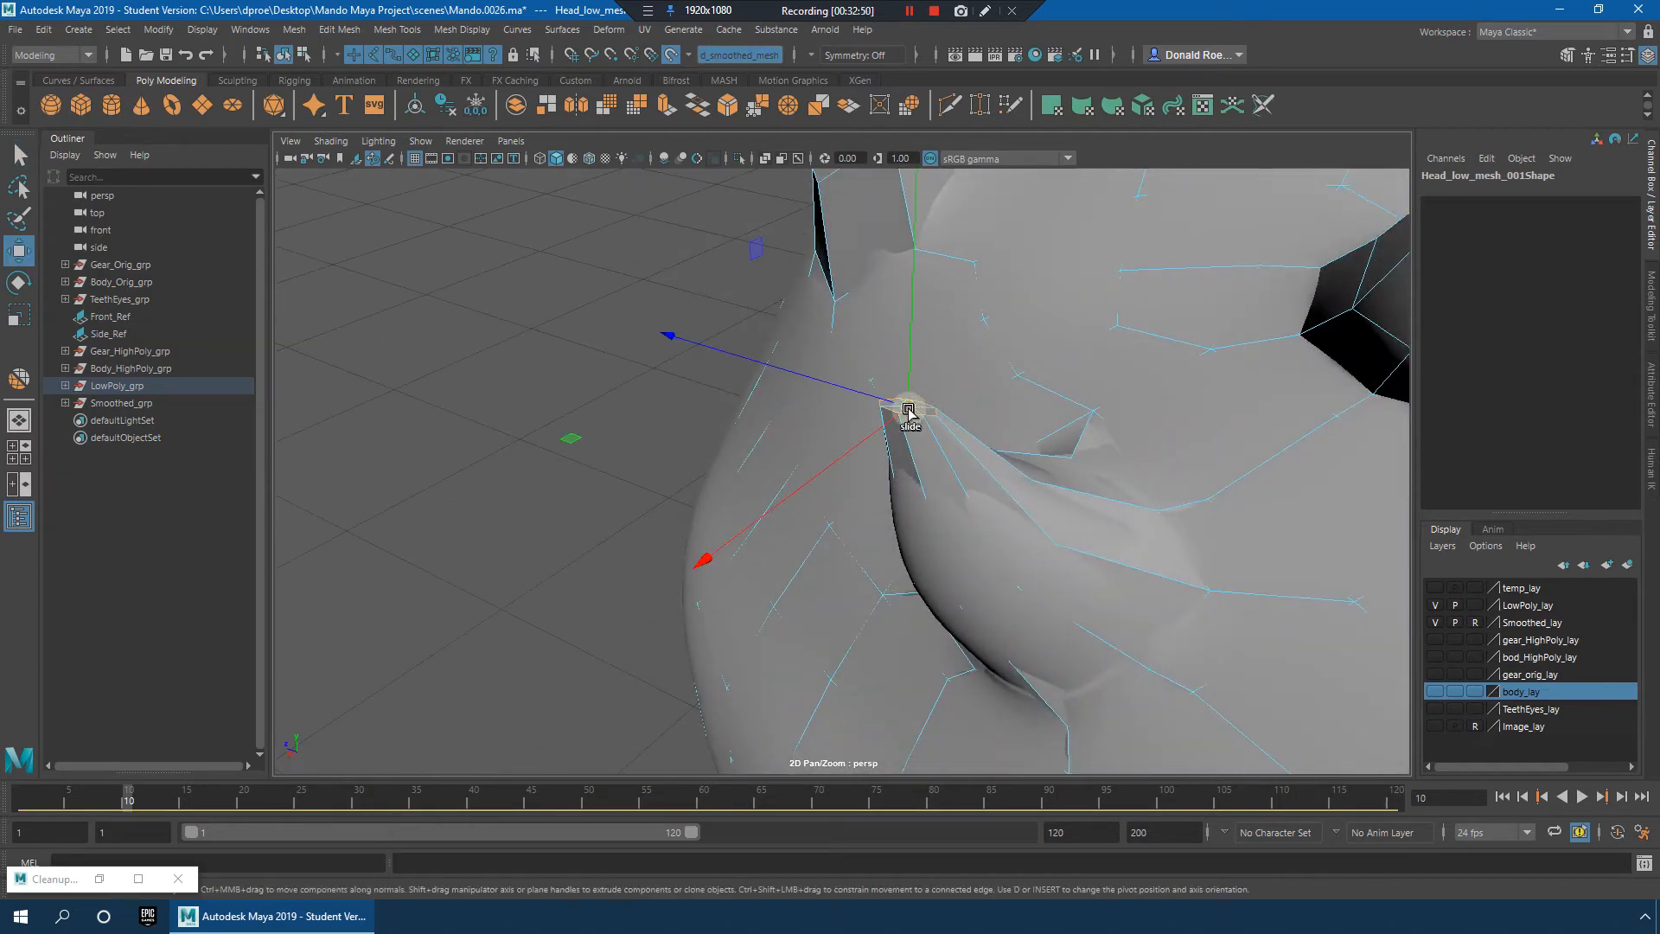
alt+drag(975, 477, 809, 458)
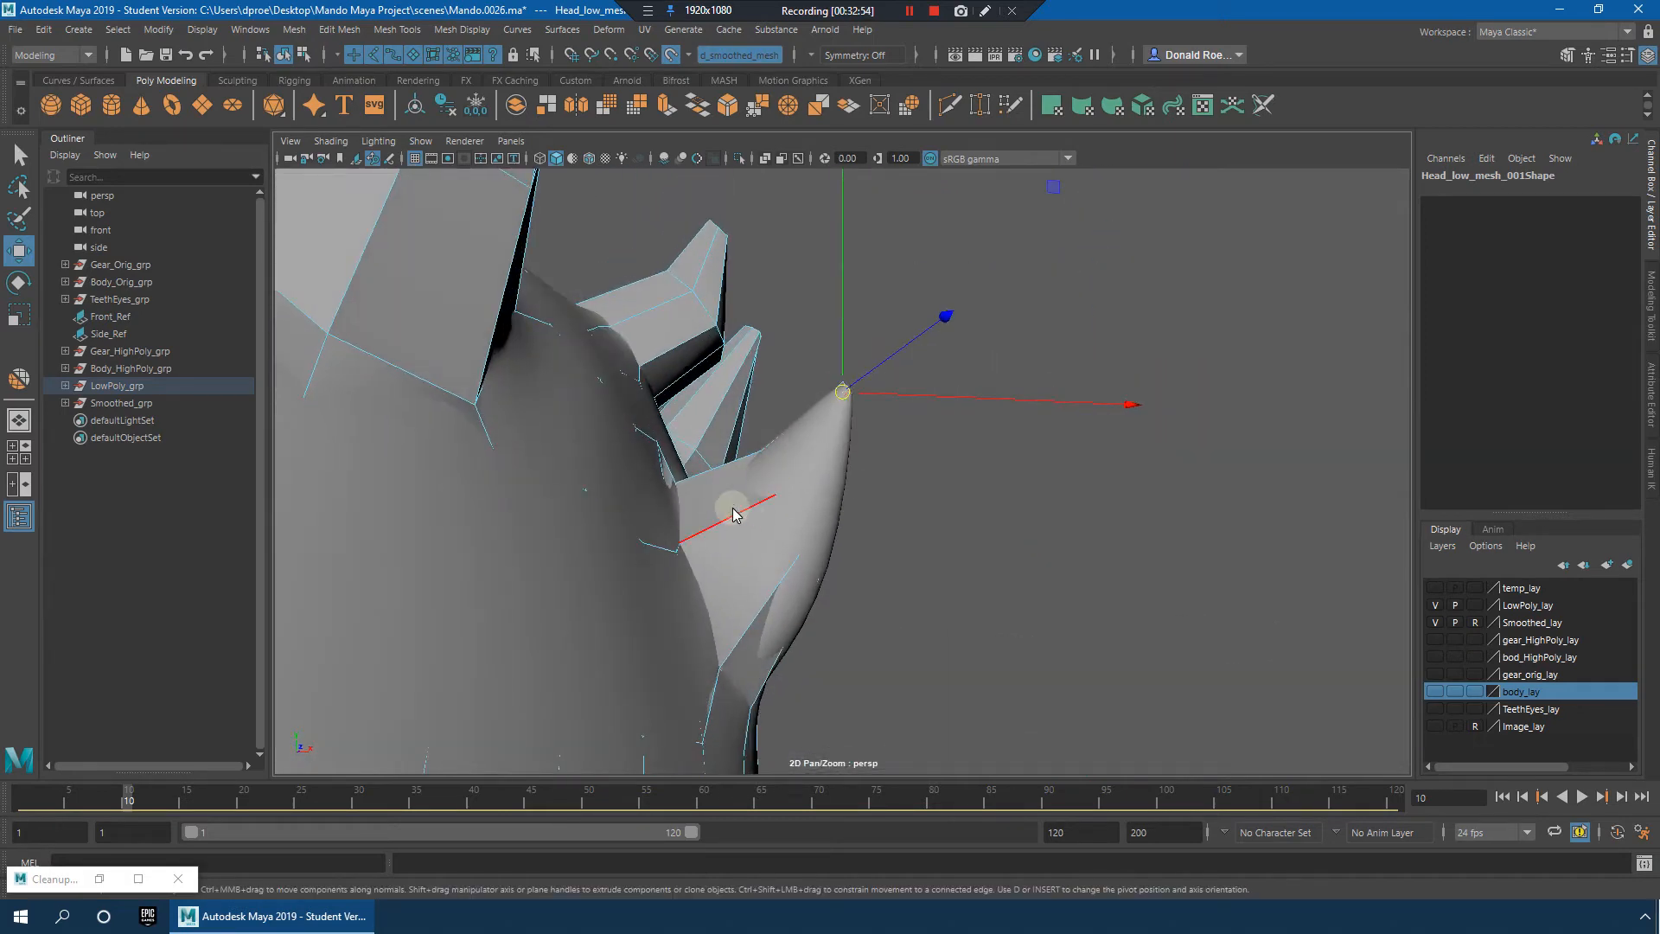
Step: Insert an edge loop around the side horn near its base
mouse_move(733, 513)
right_down()
mouse_move(745, 493)
mouse_move(728, 531)
right_up()
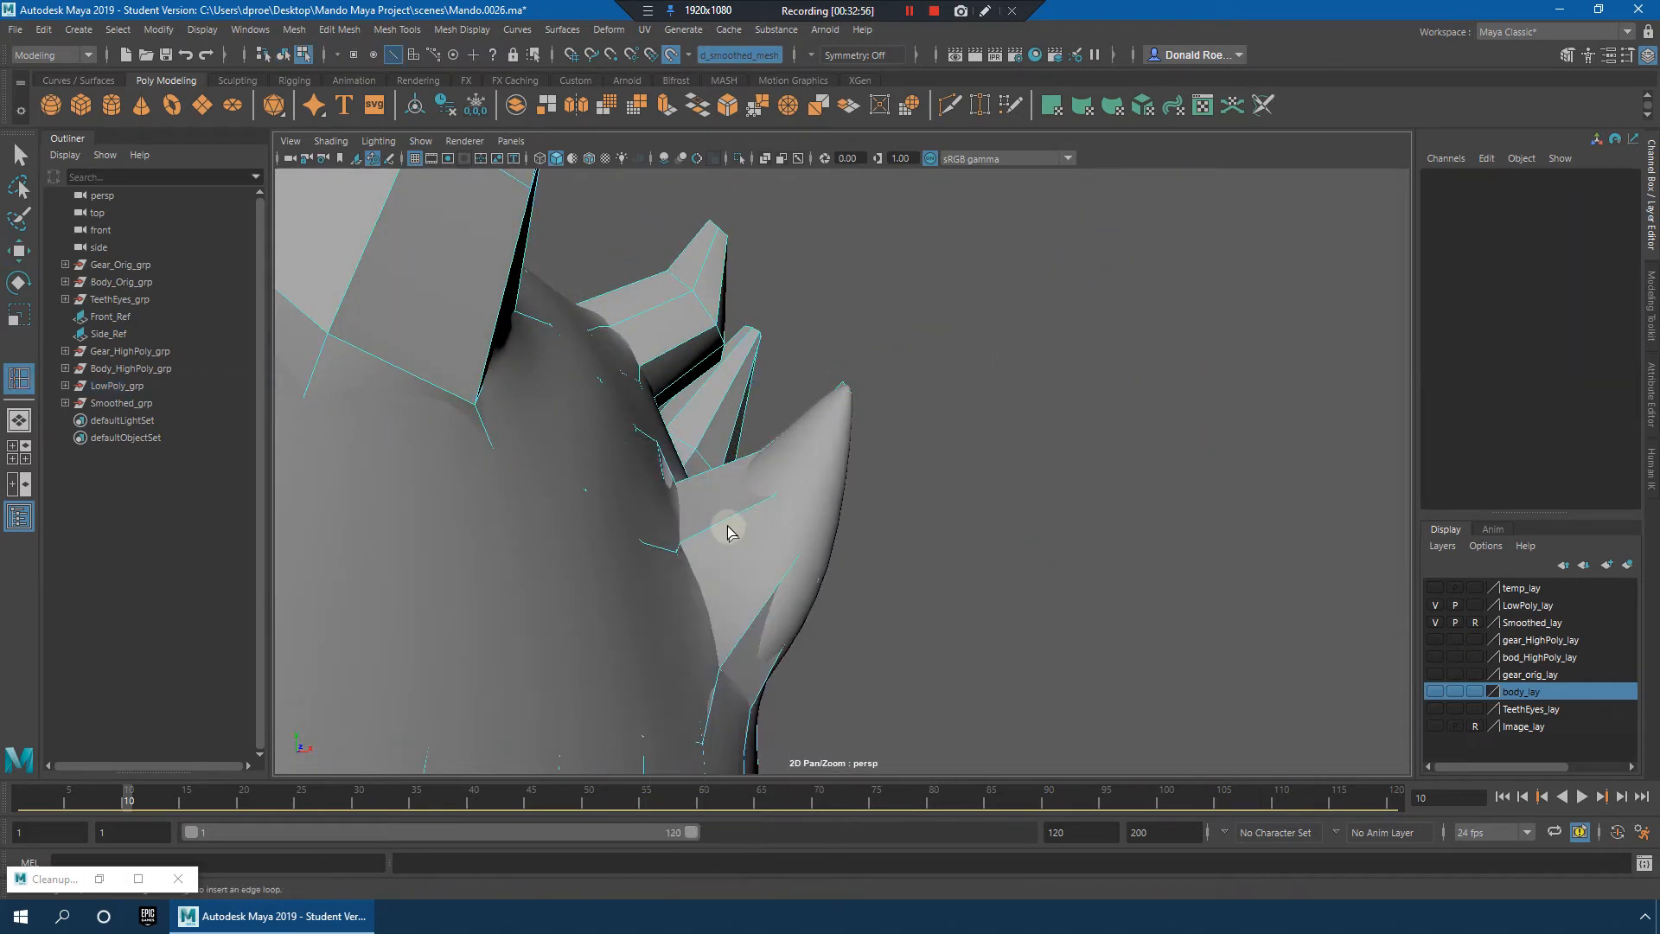
drag(728, 531, 715, 530)
key(w)
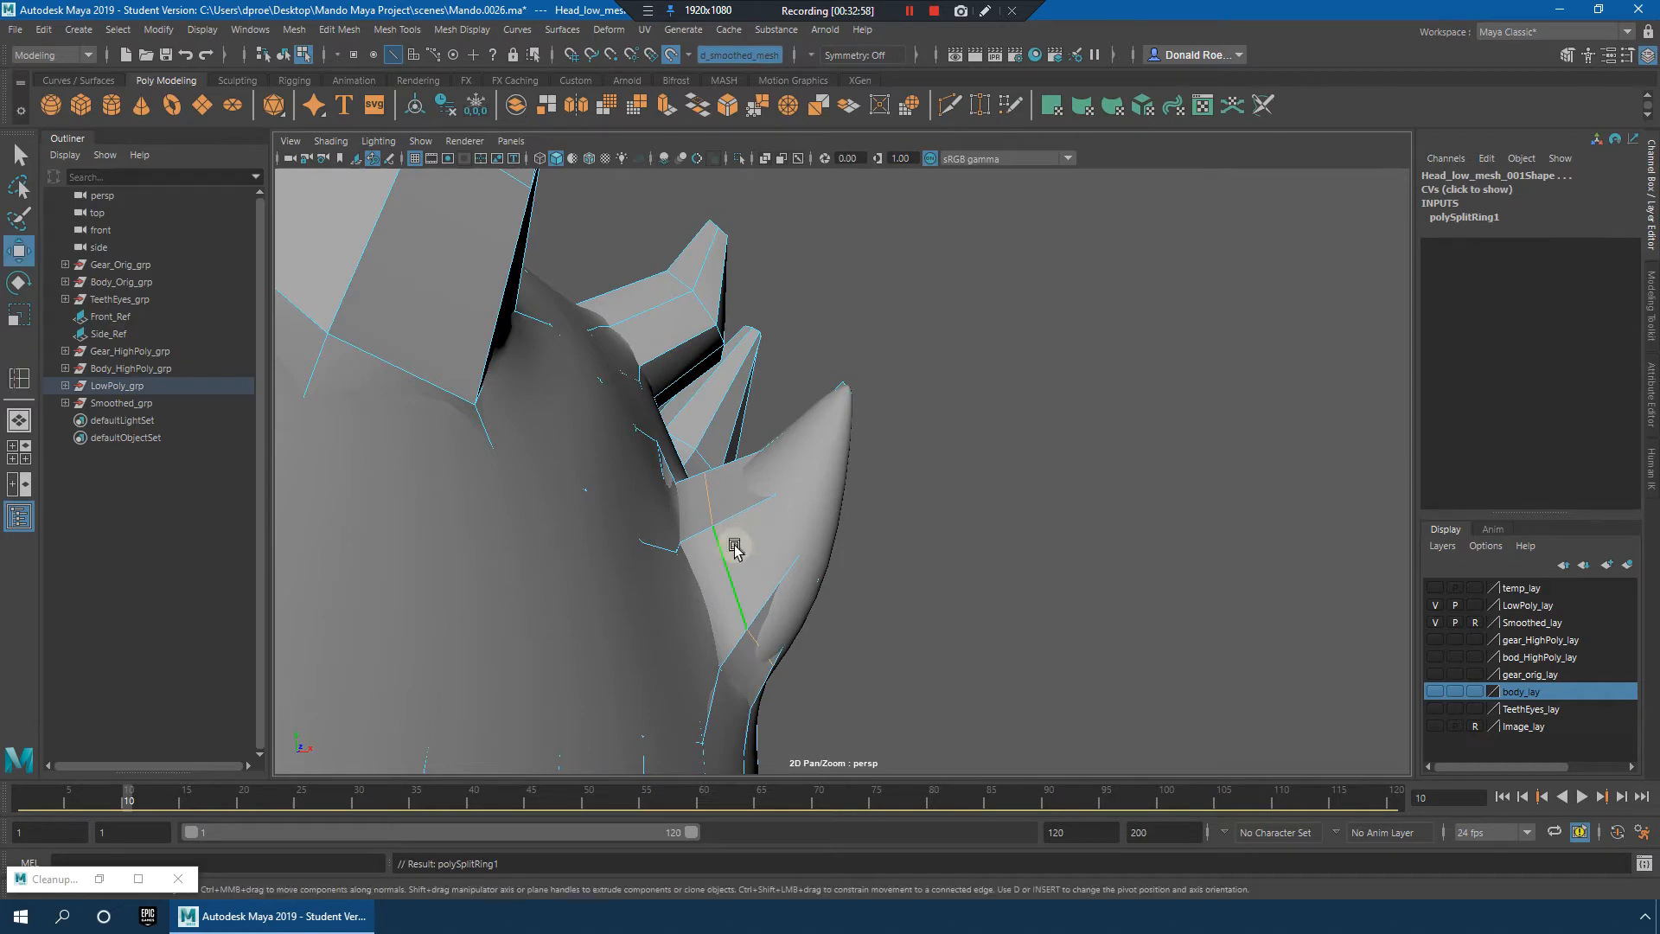
alt+drag(1029, 545, 822, 572)
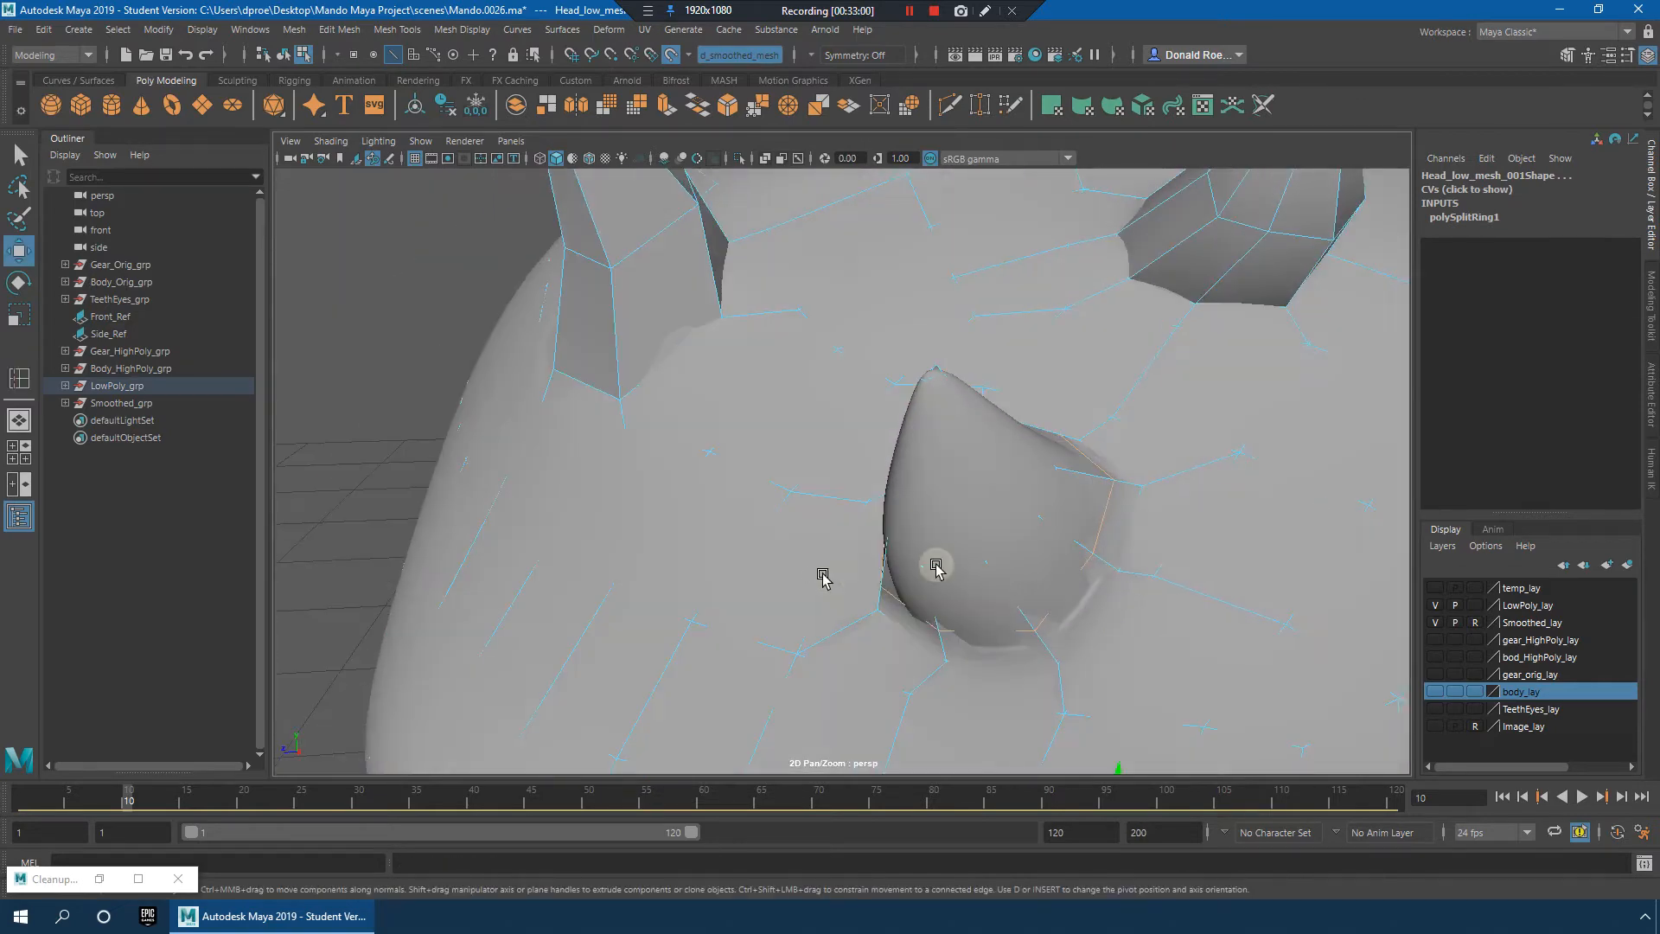
Step: Try to snap the edges of the whole head onto the live smoothed head, and undo it
scroll(994, 571, down, 8)
alt+drag(1023, 568, 856, 544)
click(855, 546)
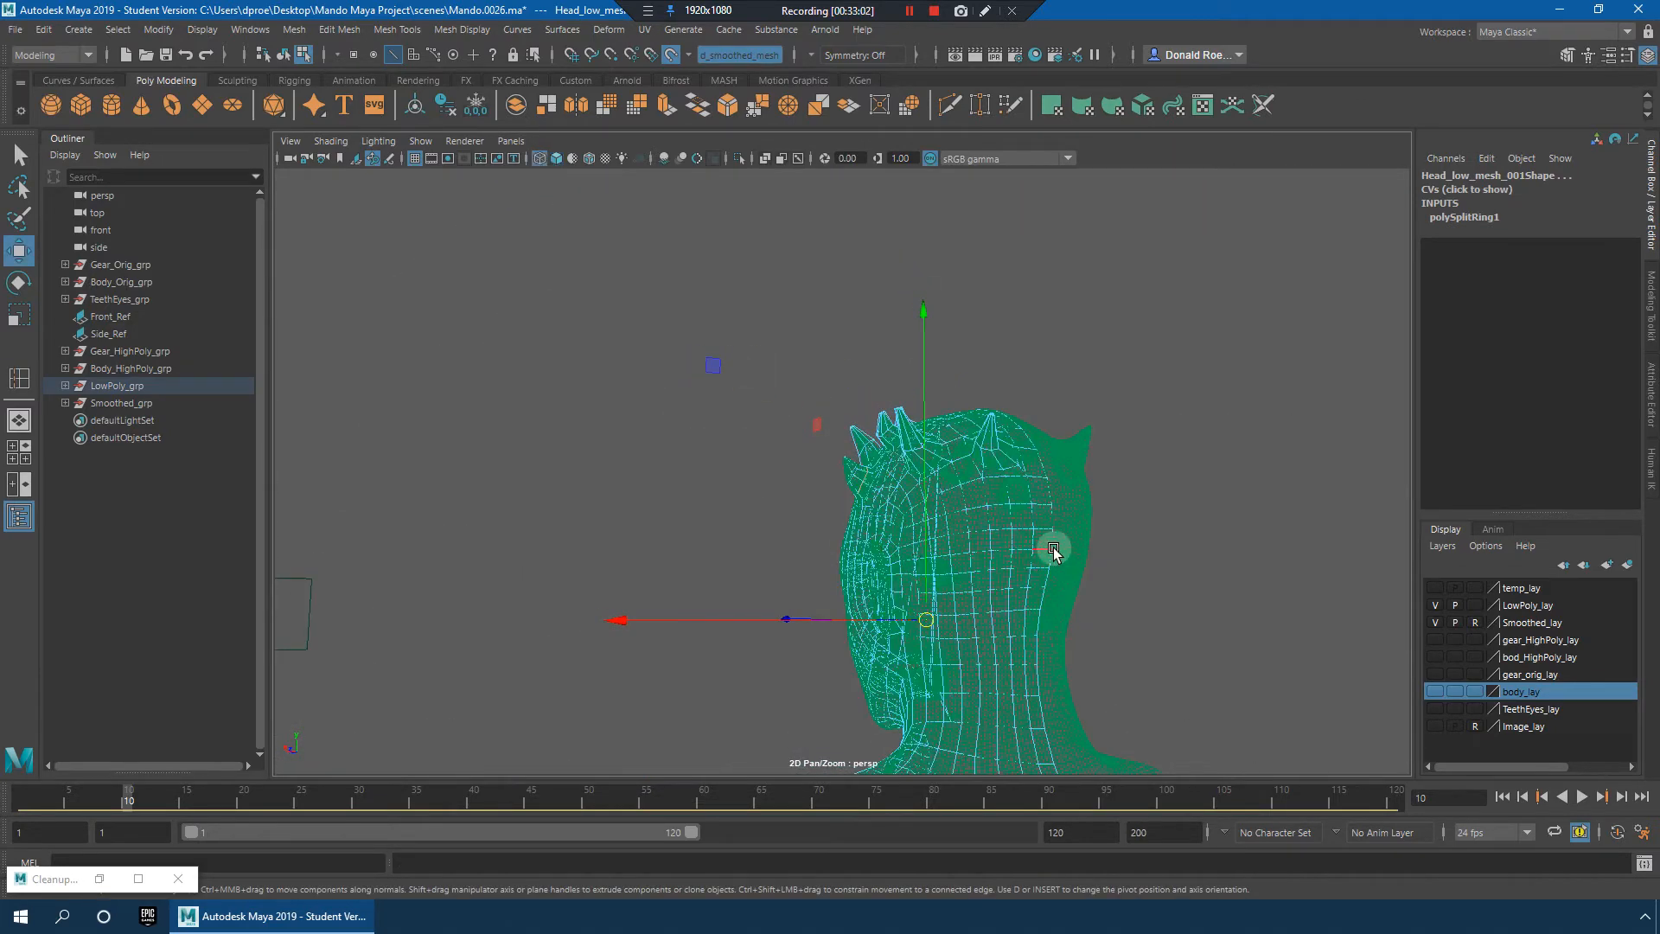
mouse_move(1055, 548)
alt+mouse_down()
mouse_move(956, 567)
mouse_move(1093, 585)
mouse_move(1042, 546)
alt+mouse_up()
scroll(1041, 546, up, 5)
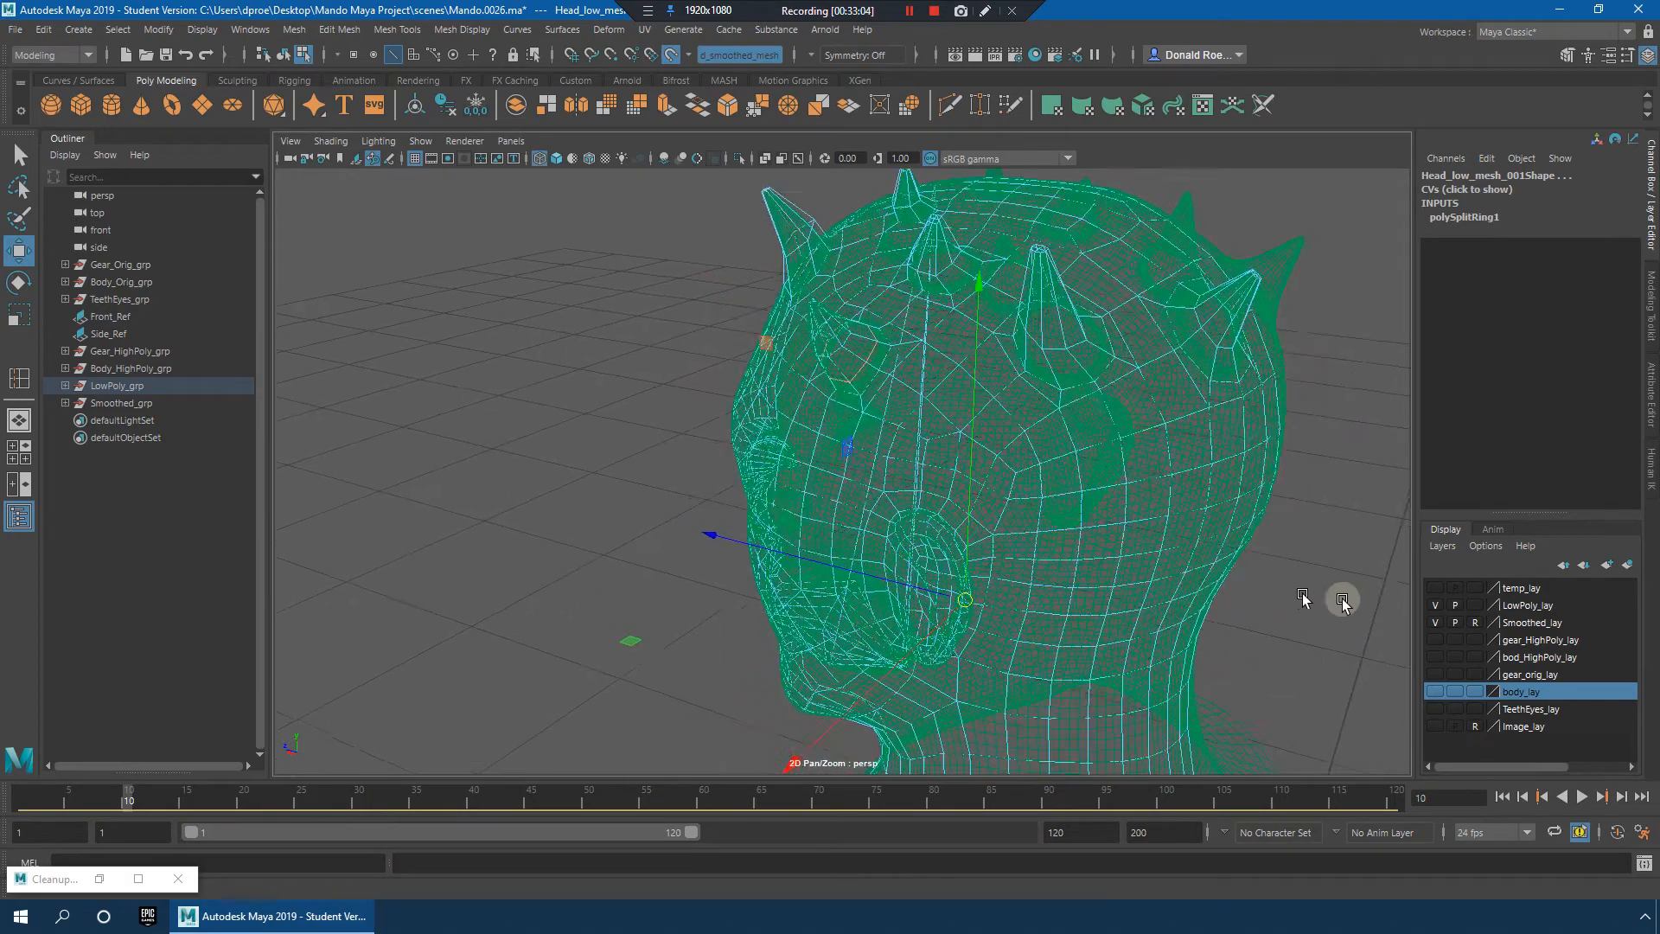
key(ctrl+z)
key(ctrl+z)
key(ctrl+z)
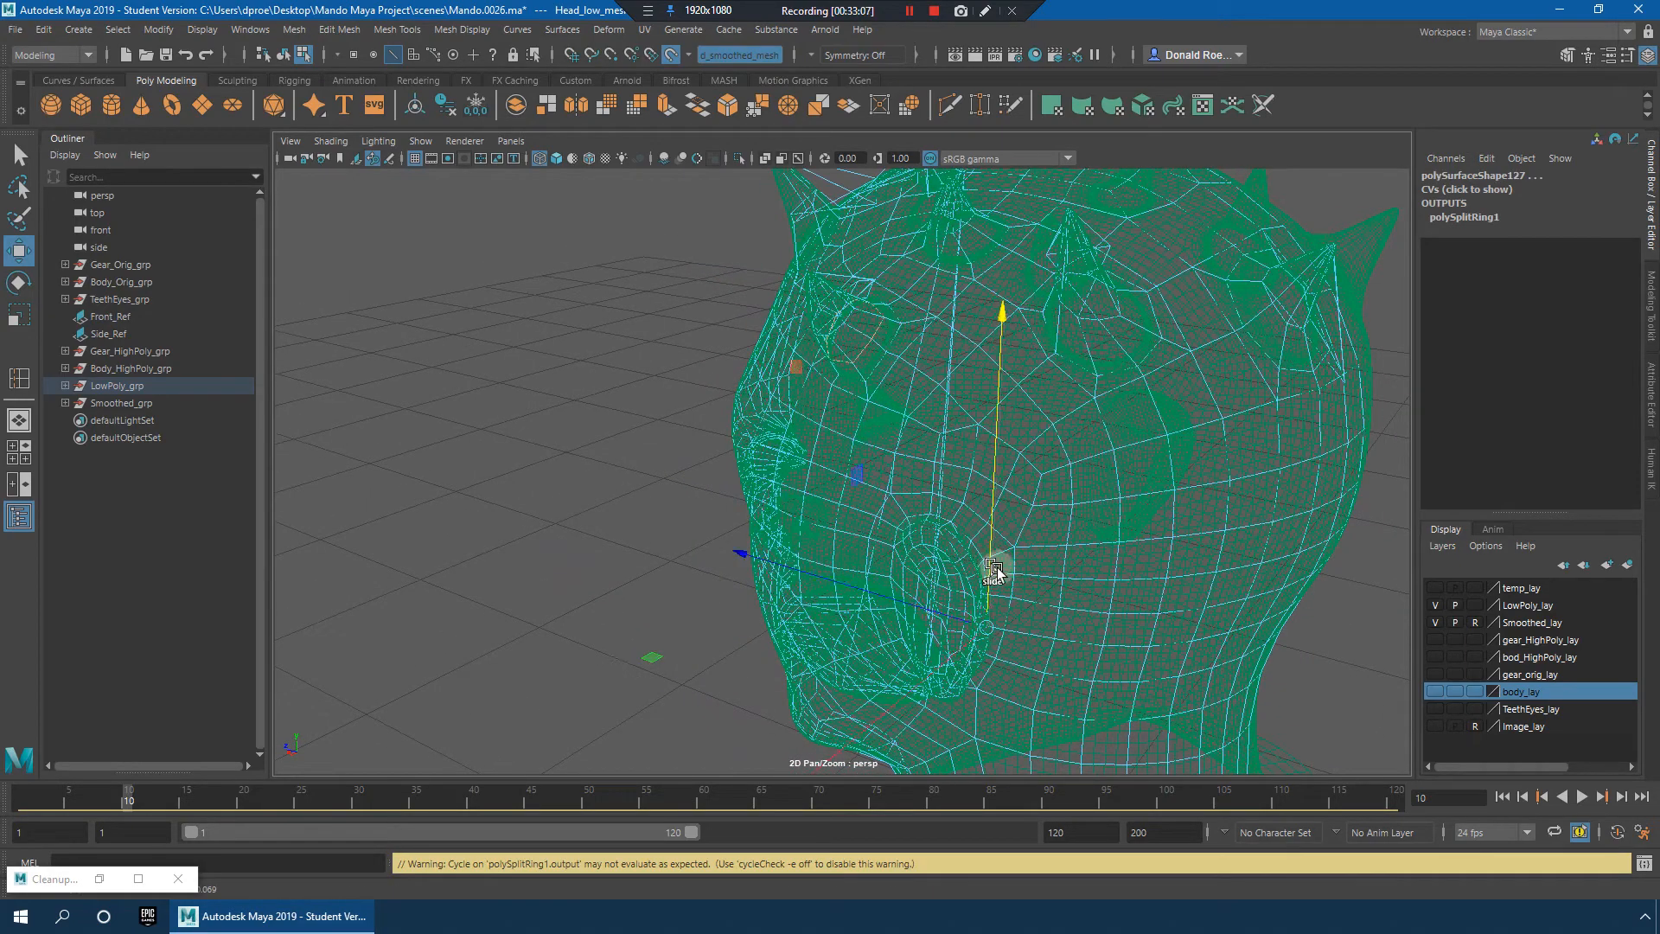
Step: Select the edge loop at the side horn's base and scale it to fit the smoothed horn
key(q)
click(875, 343)
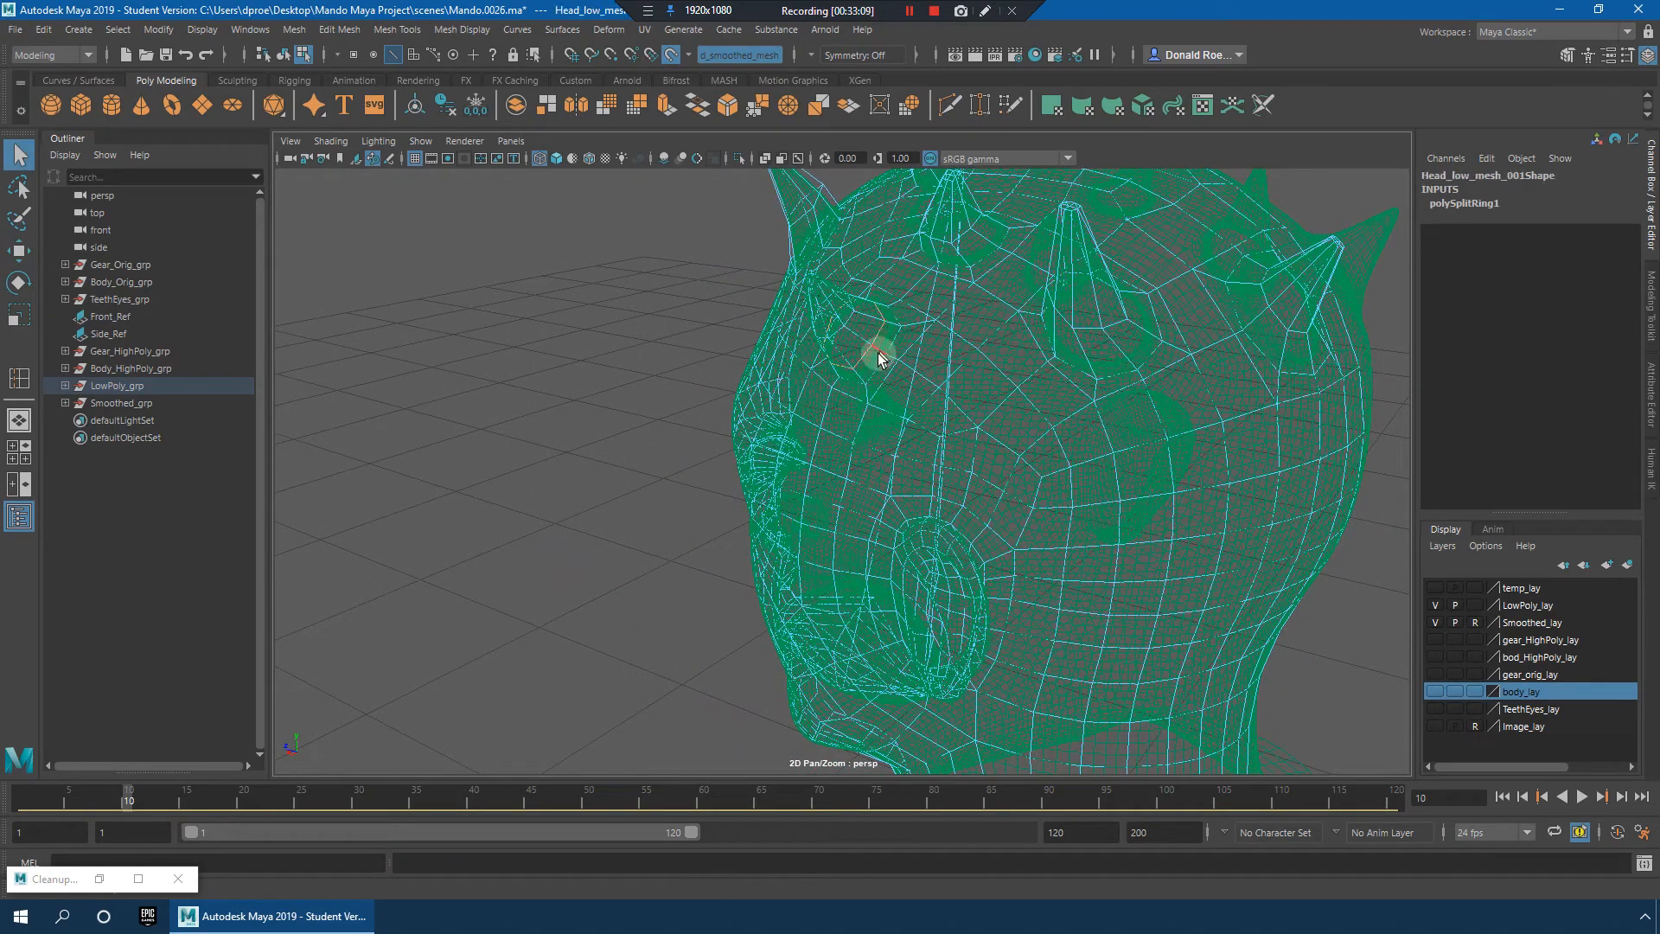
key(w)
key(5)
mouse_move(877, 359)
alt+mouse_down()
mouse_move(922, 363)
mouse_move(985, 428)
mouse_move(1085, 425)
alt+mouse_up()
scroll(943, 367, up, 5)
key(f)
scroll(974, 423, down, 5)
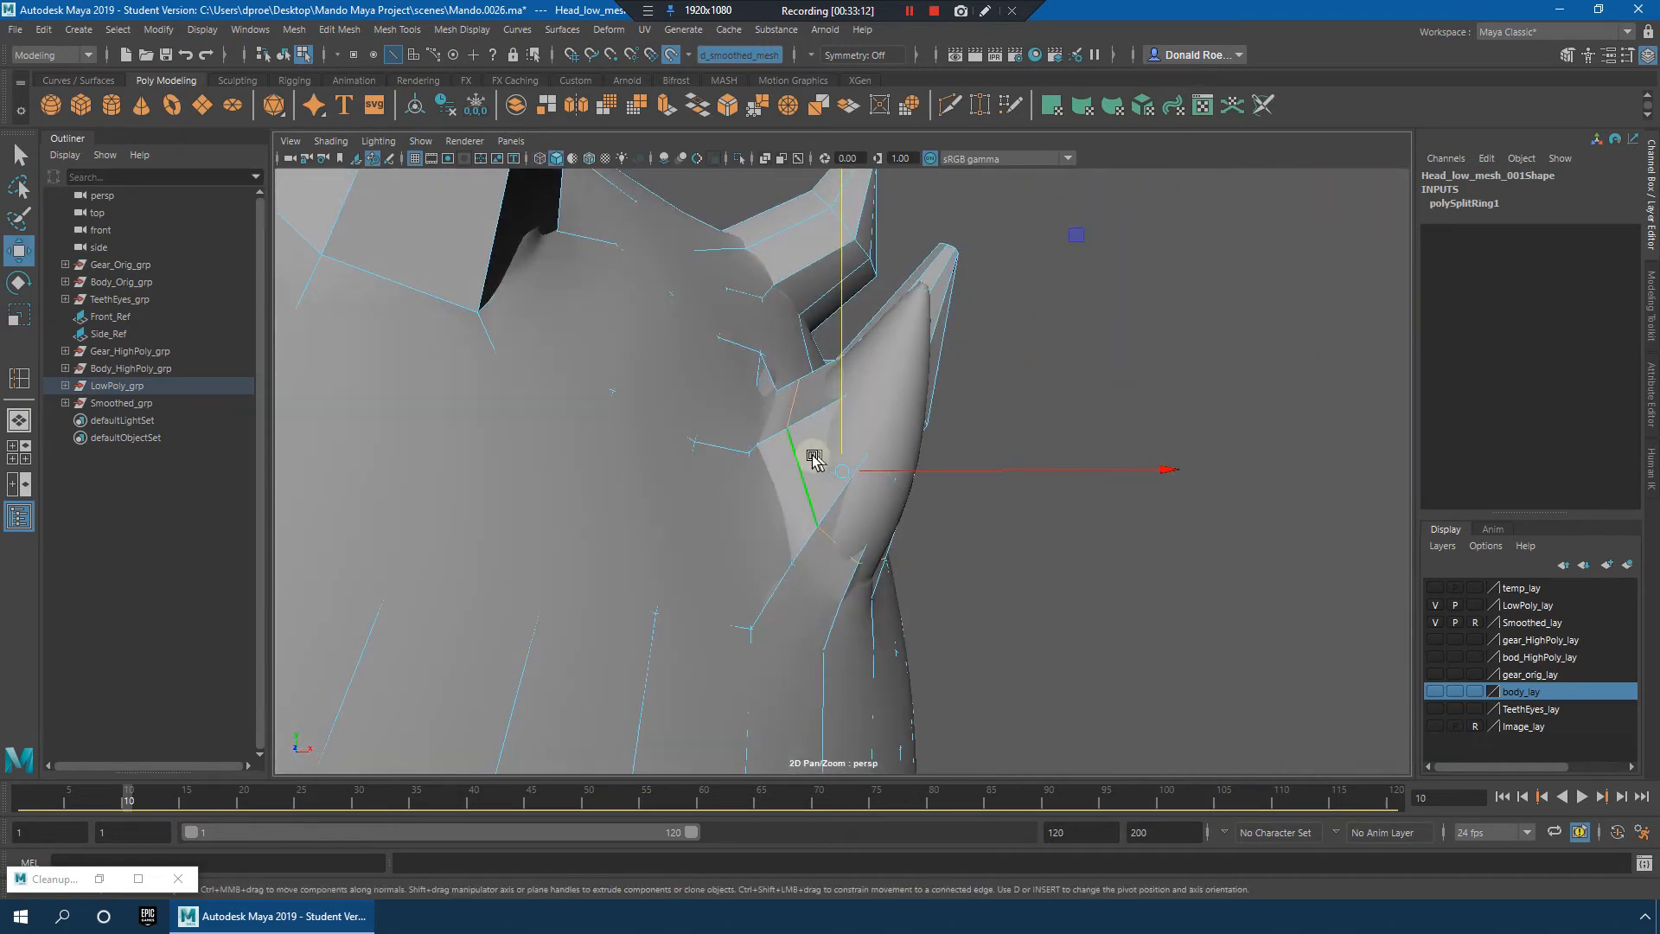
key(r)
mouse_move(846, 472)
ctrl+shift+mouse_down()
mouse_move(982, 475)
mouse_move(941, 456)
mouse_move(972, 463)
mouse_move(969, 439)
ctrl+shift+mouse_up()
Step: Insert an edge loop around the side horn, just below its tip
key(4)
right_drag(950, 339, 902, 363)
drag(902, 361, 912, 355)
key(r)
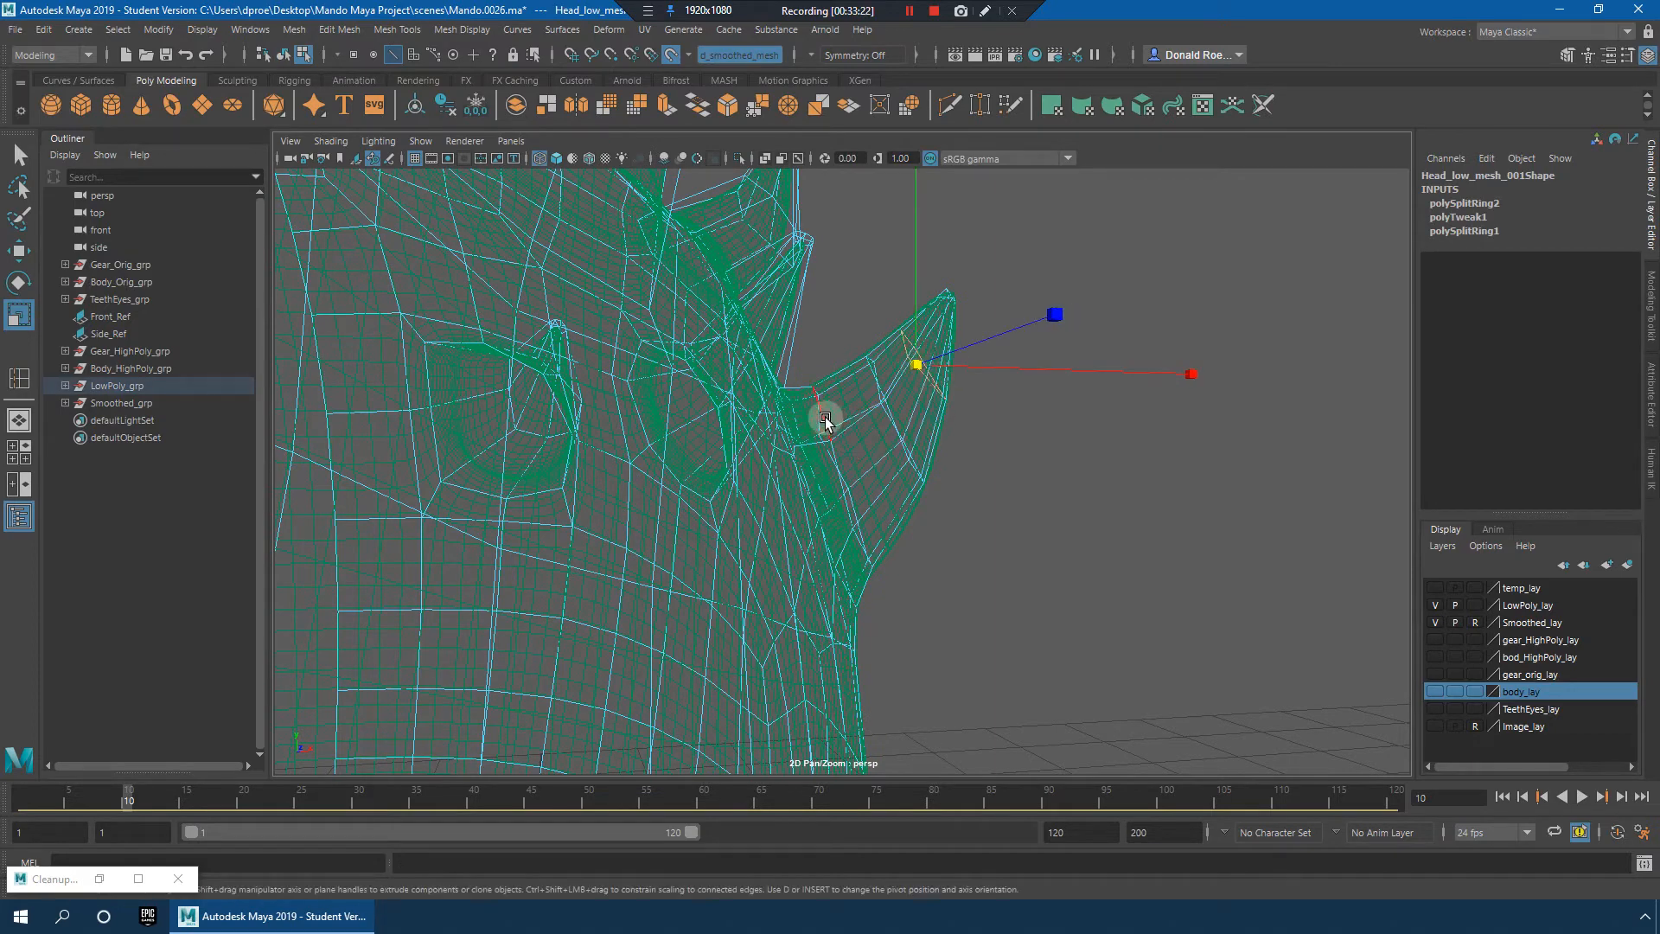
Step: Select the edge loop near the side horn's base and scale it onto the smoothed horn
double_click(847, 471)
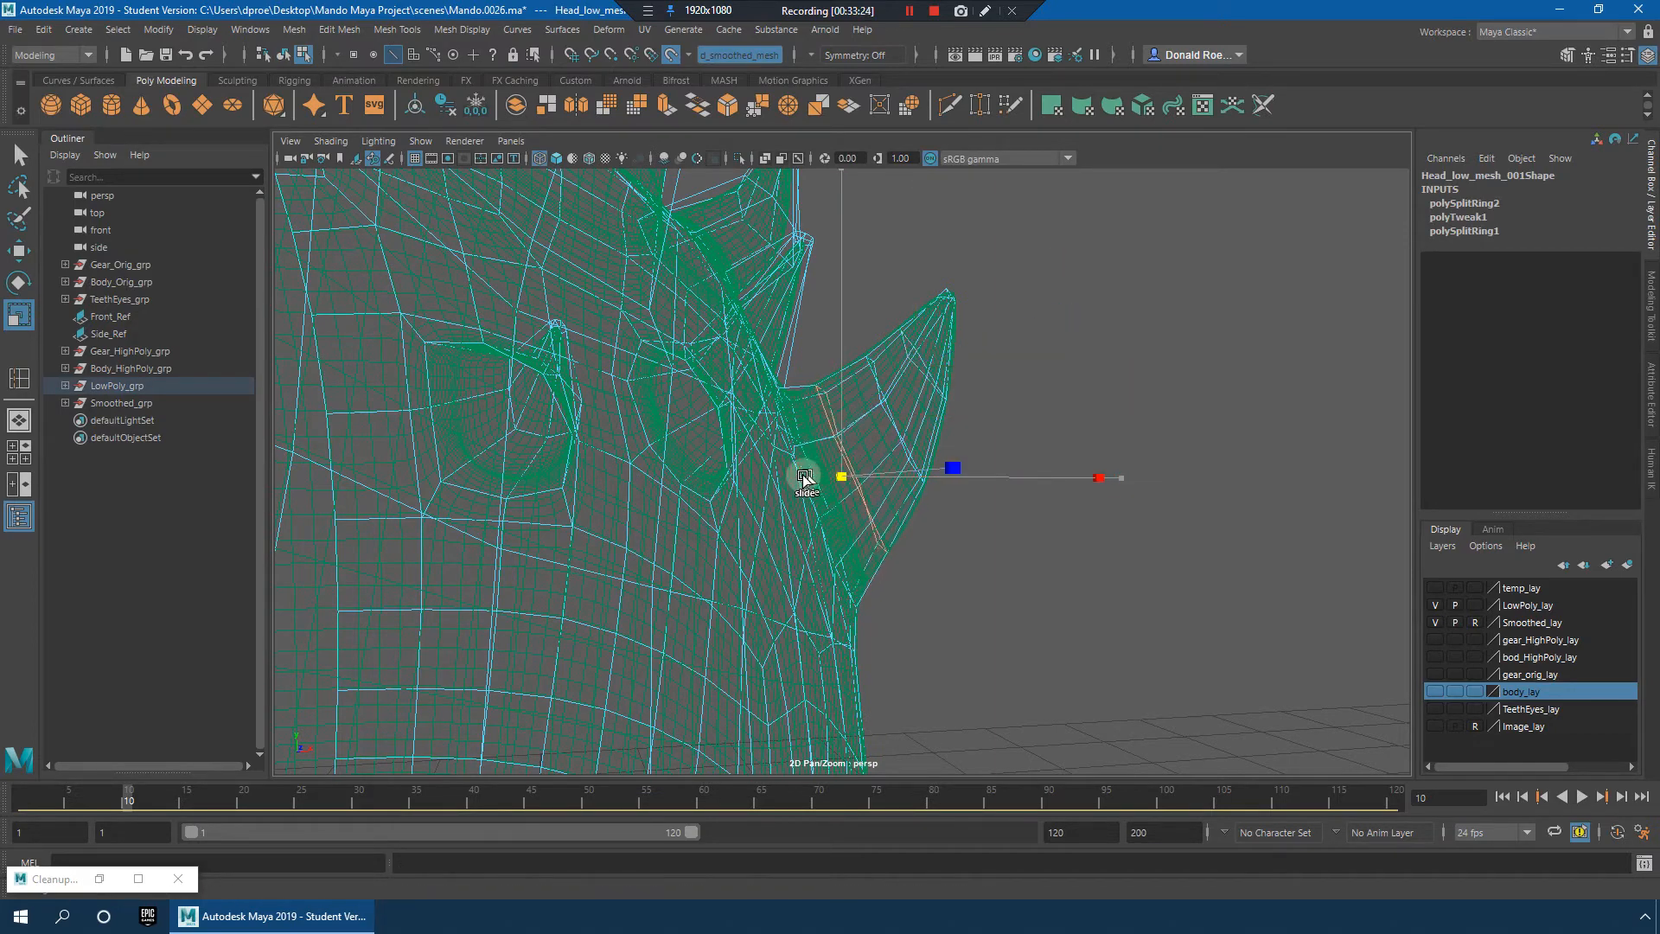
drag(815, 476, 818, 475)
key(5)
mouse_move(949, 461)
alt+mouse_down()
mouse_move(870, 470)
mouse_move(911, 490)
mouse_move(915, 475)
mouse_move(922, 507)
alt+mouse_up()
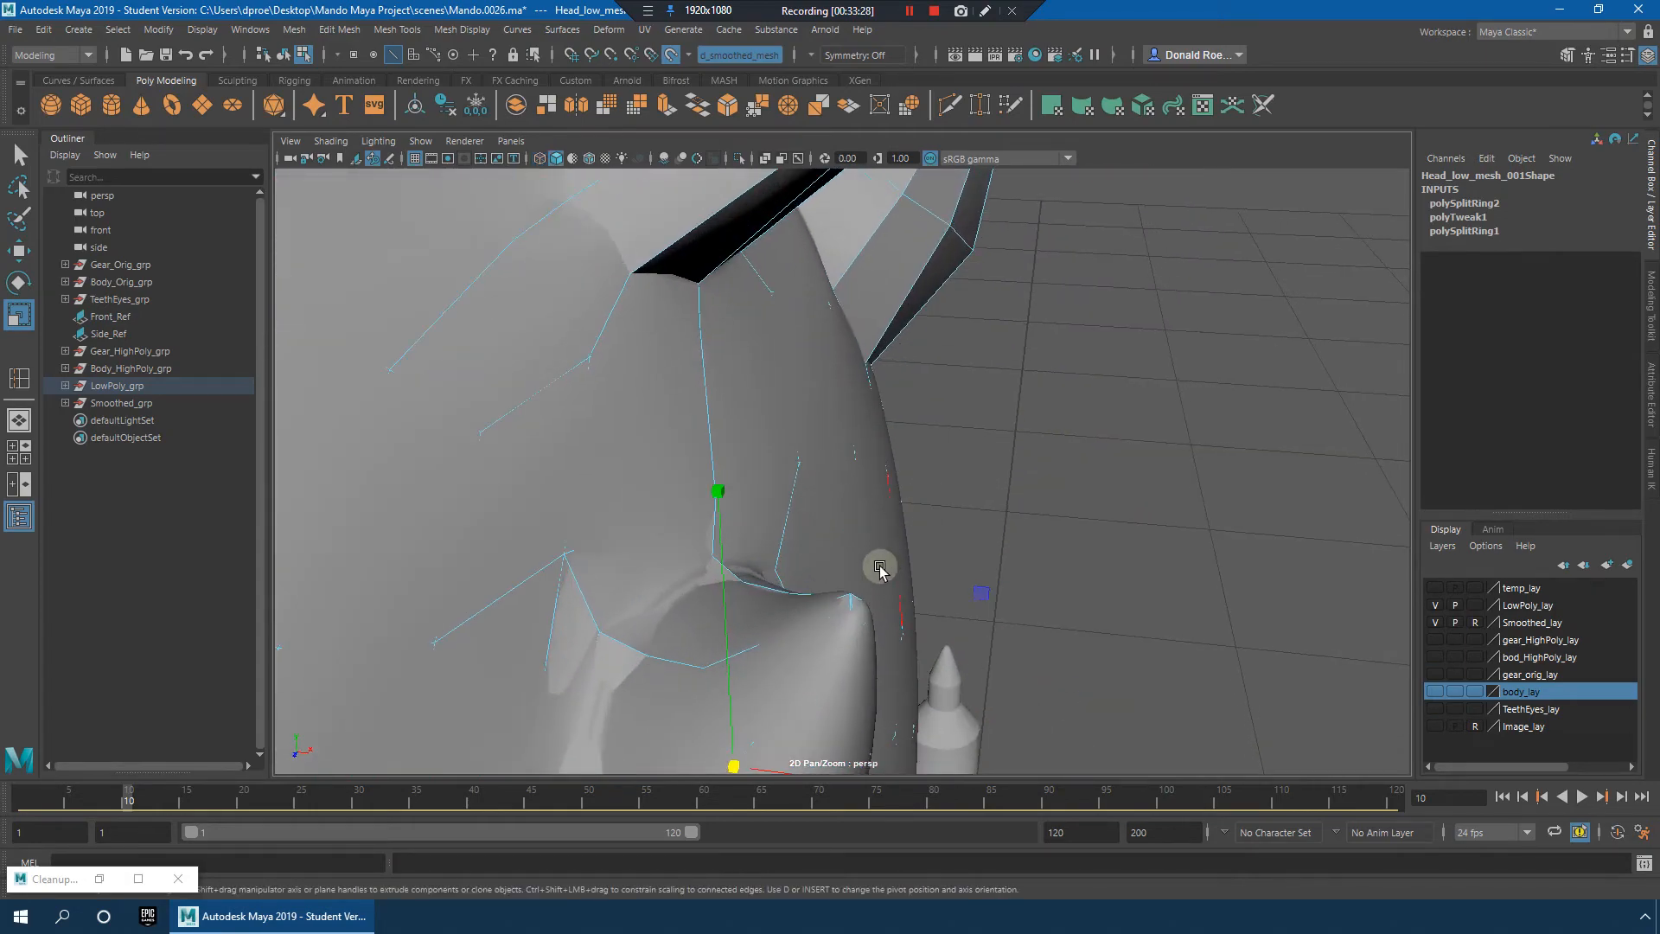
key(4)
mouse_move(881, 562)
alt+mouse_down()
mouse_move(990, 589)
mouse_move(1026, 568)
alt+mouse_up()
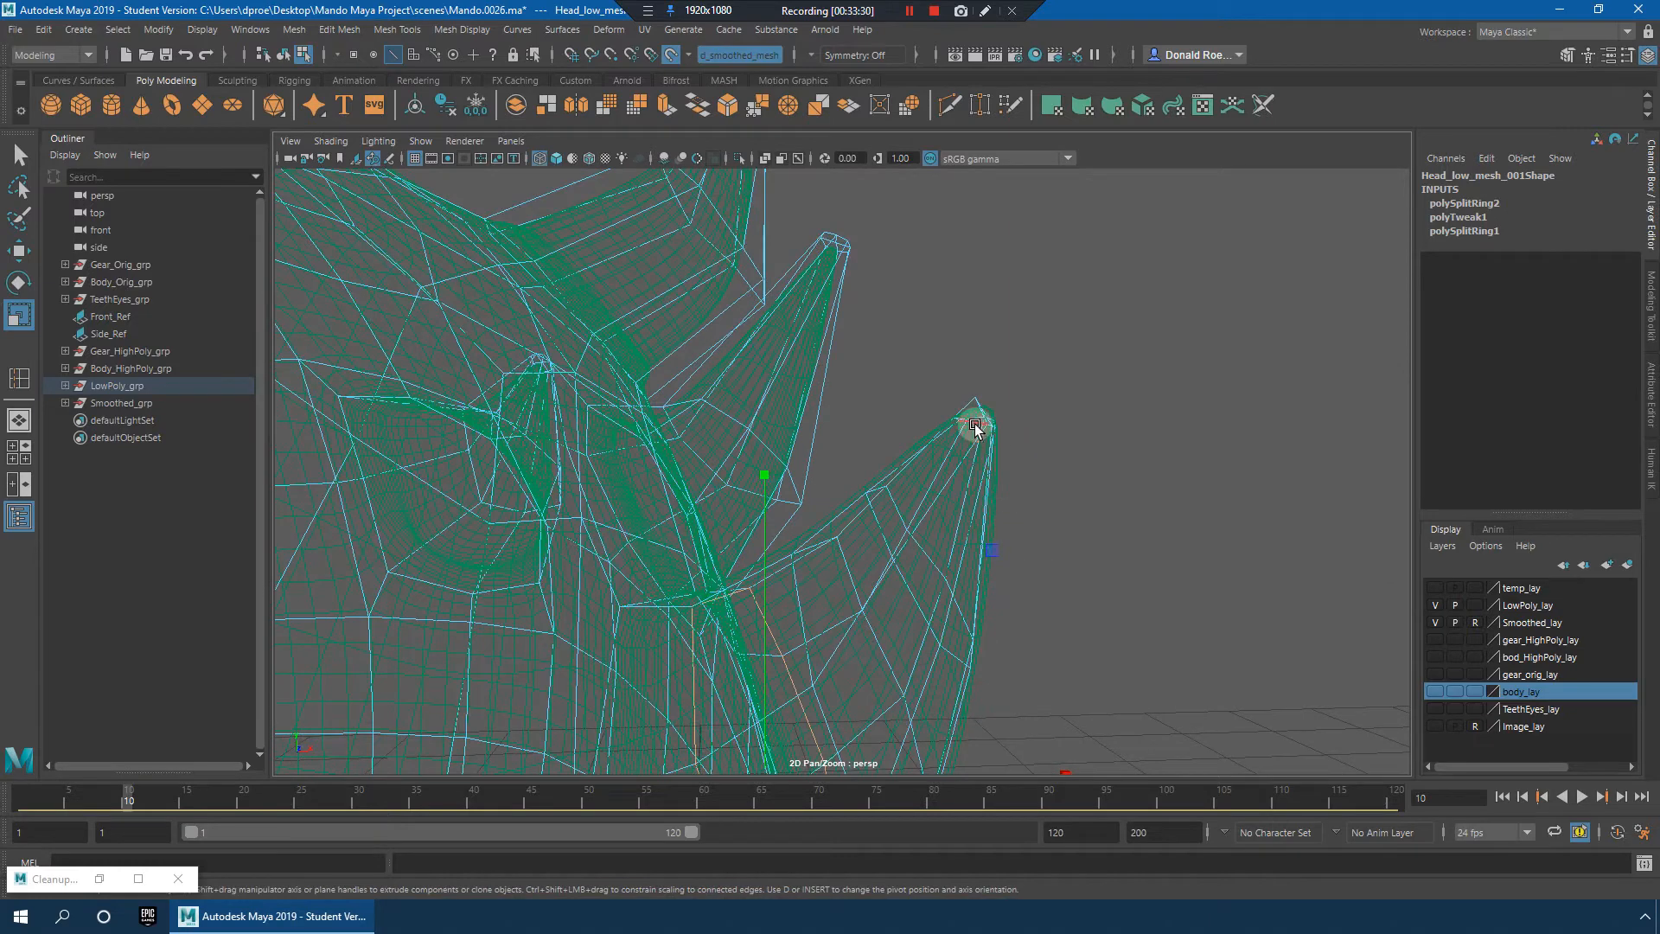
Step: Merge the vertices at the side horn's tip into a single point
right_drag(974, 428, 994, 319)
click(977, 417)
alt+drag(1017, 455, 1032, 371)
key(w)
alt+drag(1003, 503, 960, 458)
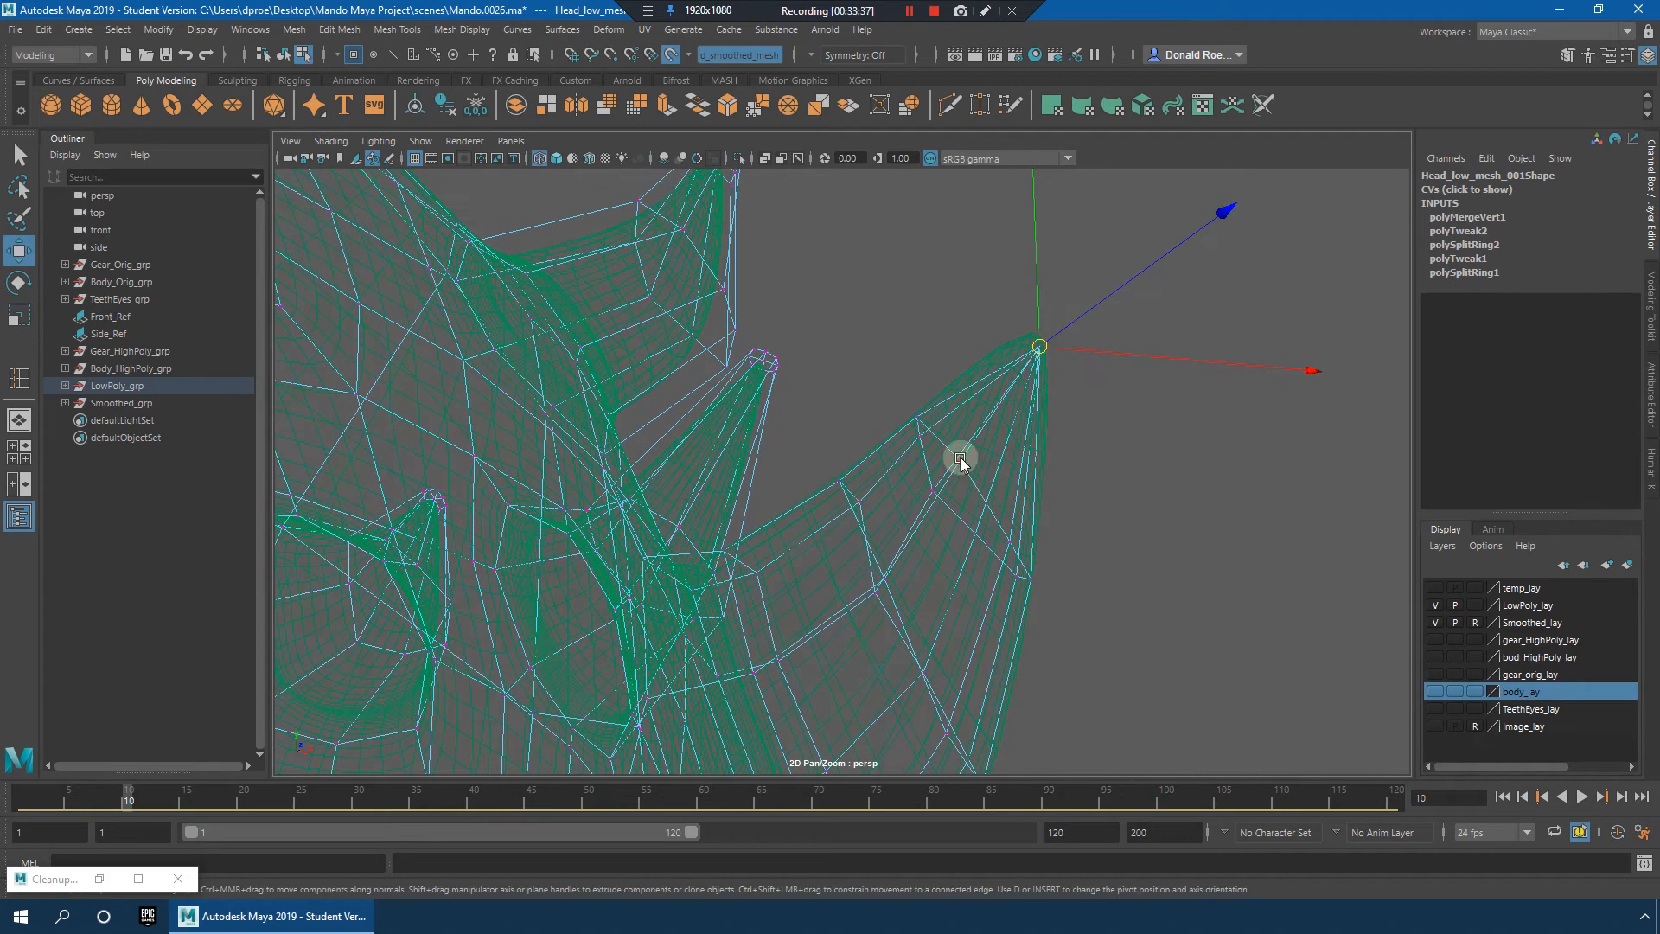
Step: Slide the side horn's upper edge loop closer to the tip with Slide Edge and nudge it onto the smoothed shape
right_drag(960, 459, 959, 416)
shift+right_click(1033, 412)
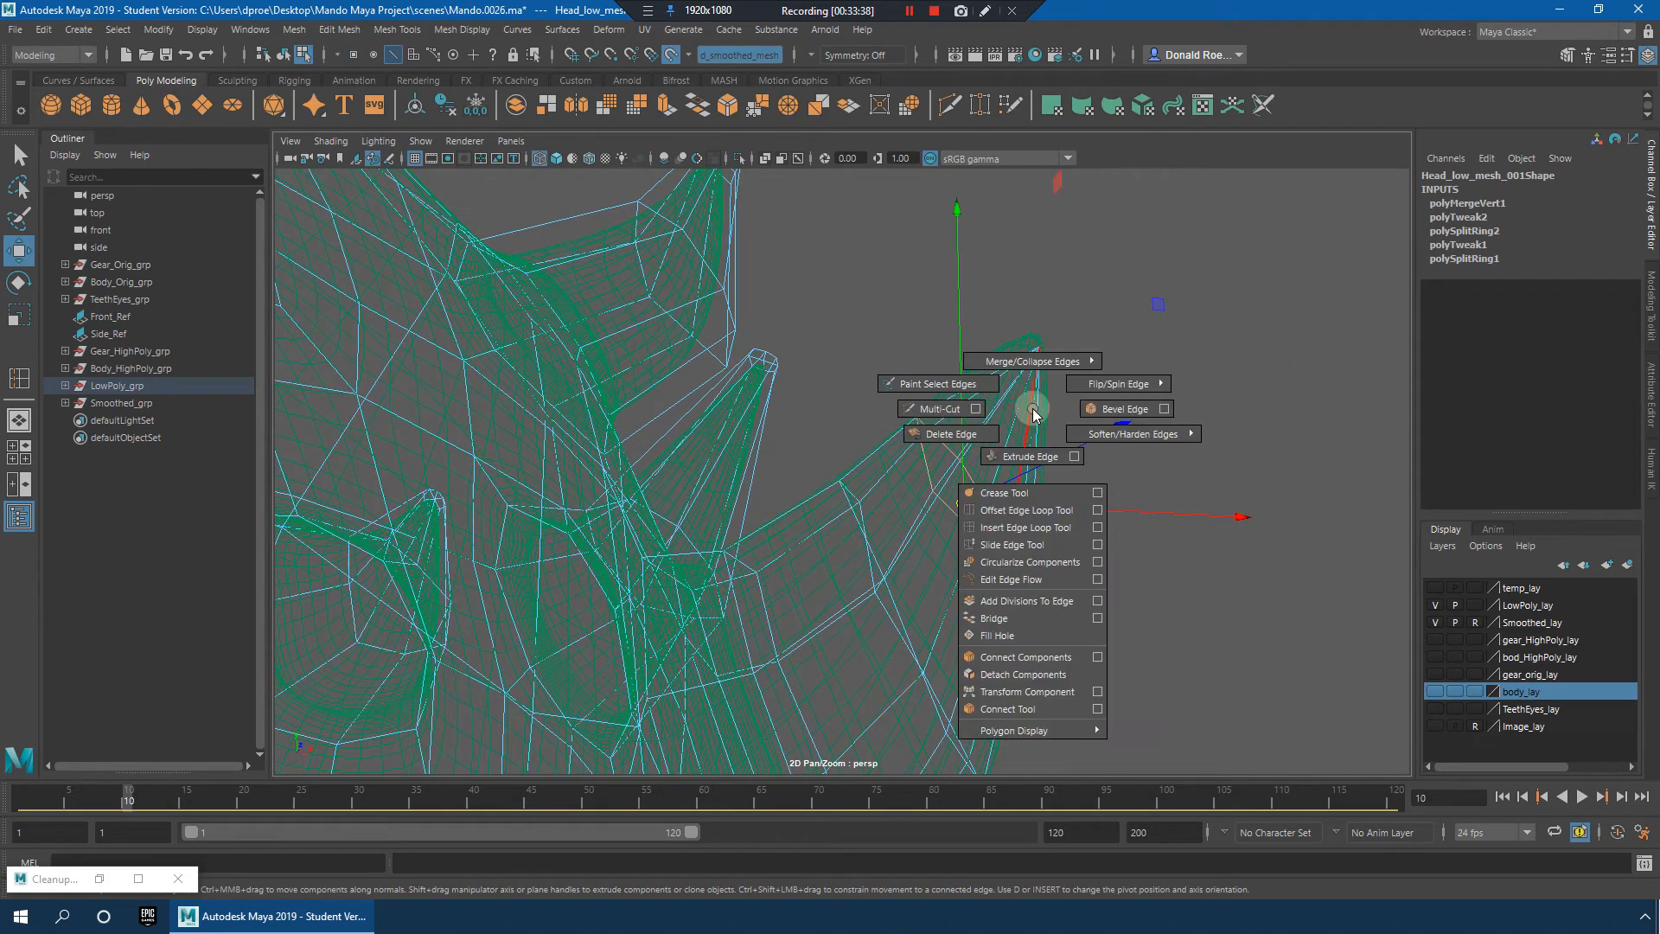
click(1028, 512)
drag(984, 527, 1014, 537)
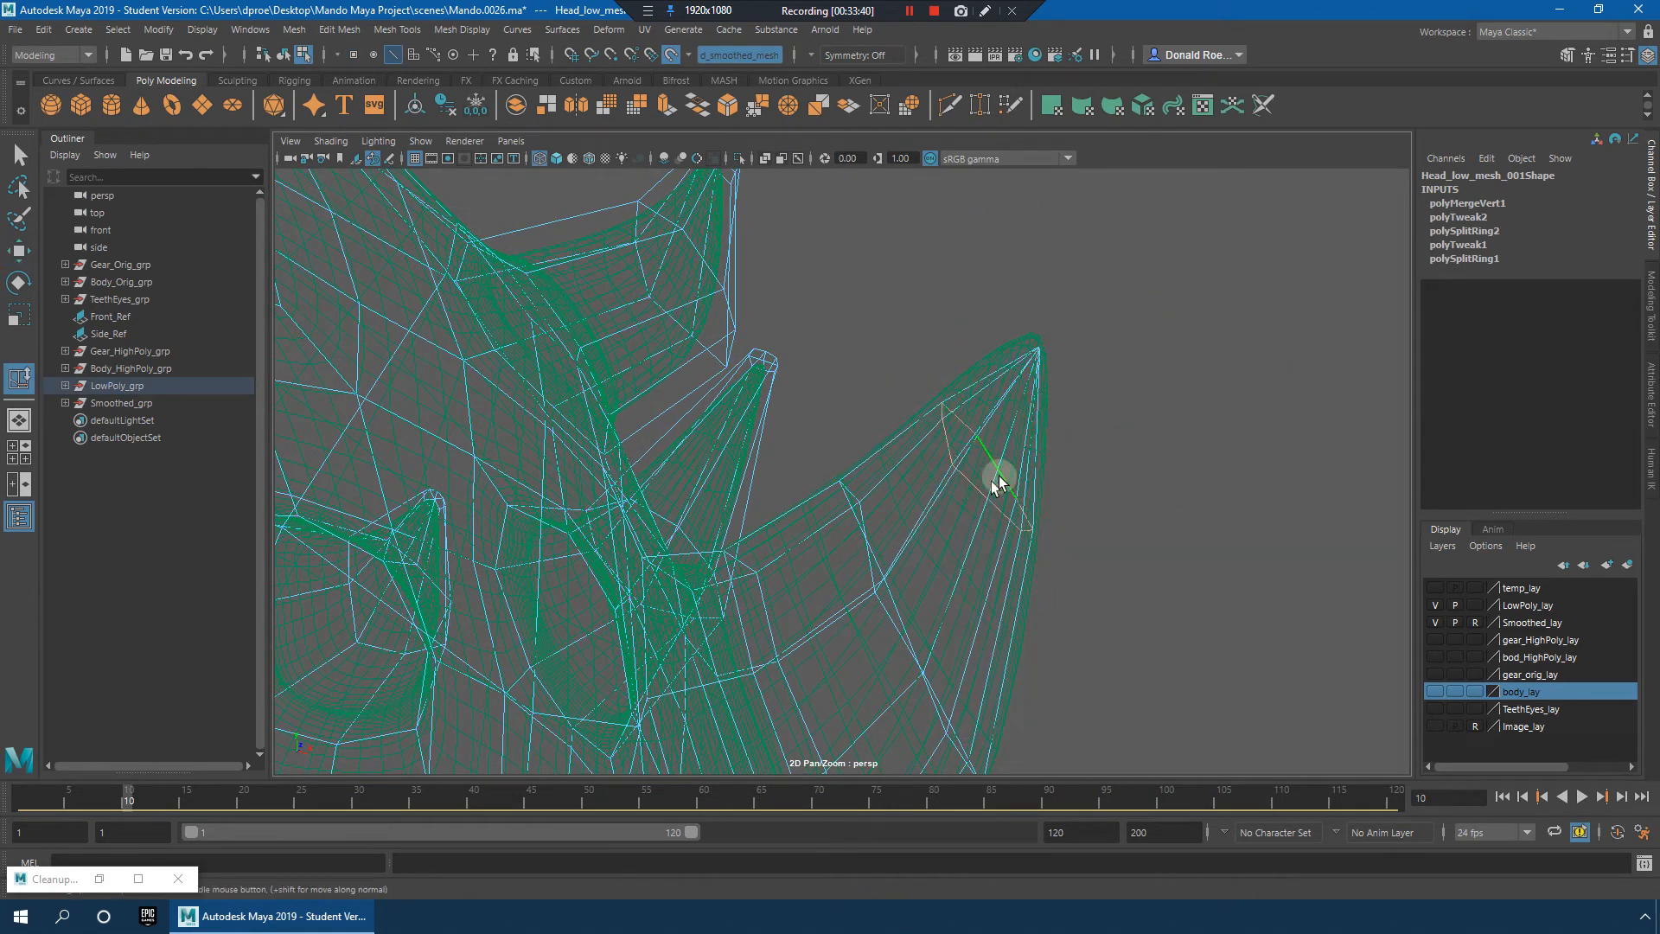
key(w)
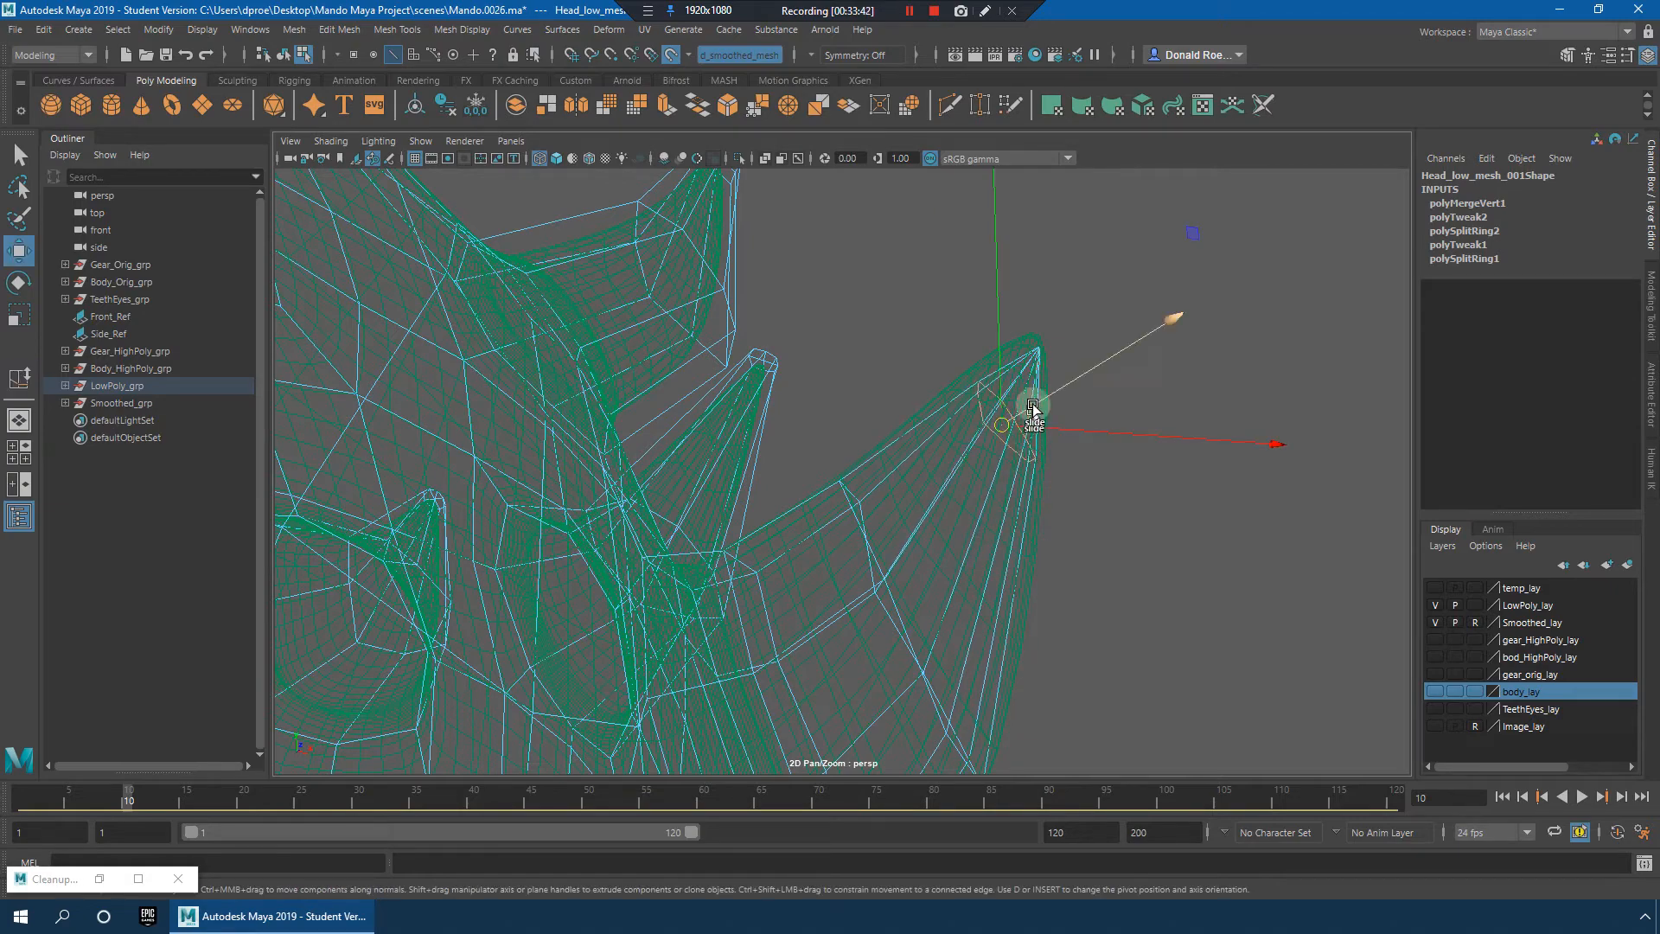
drag(1000, 377, 1001, 374)
alt+drag(970, 486, 956, 356)
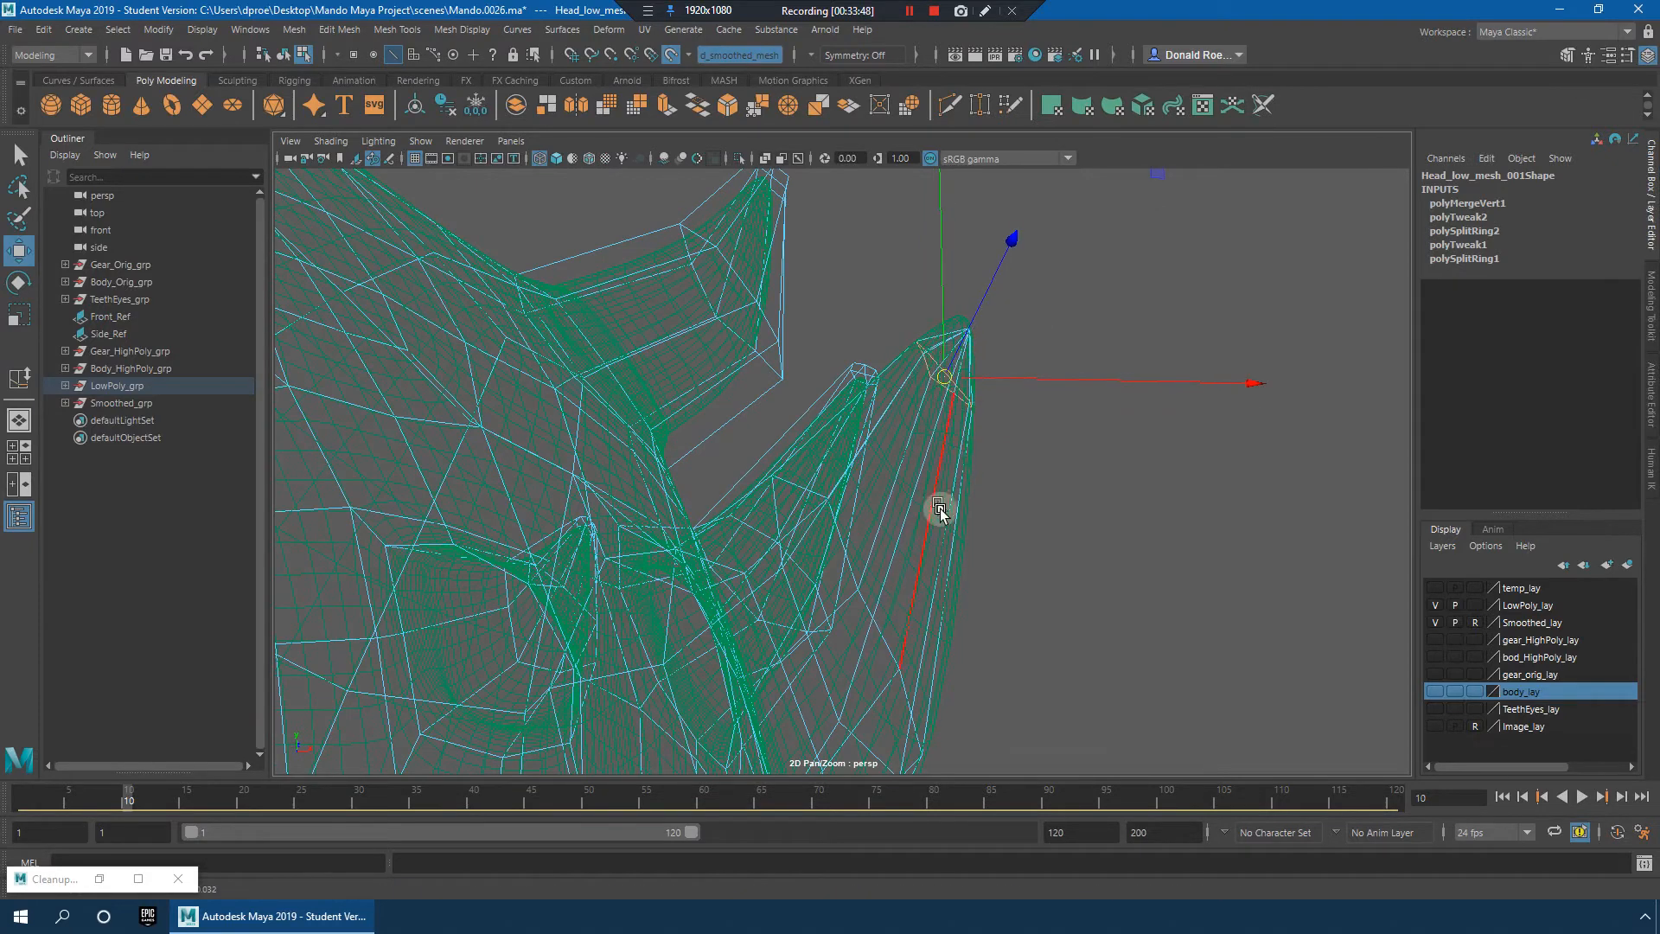
Step: Insert another edge loop around the side horn in the gap beneath the slid loop
alt+drag(941, 508, 967, 450)
right_drag(956, 443, 865, 481)
click(906, 439)
mouse_move(982, 496)
alt+mouse_down()
mouse_move(907, 533)
mouse_move(972, 529)
mouse_move(931, 507)
mouse_move(937, 596)
alt+mouse_up()
key(q)
key(w)
key(5)
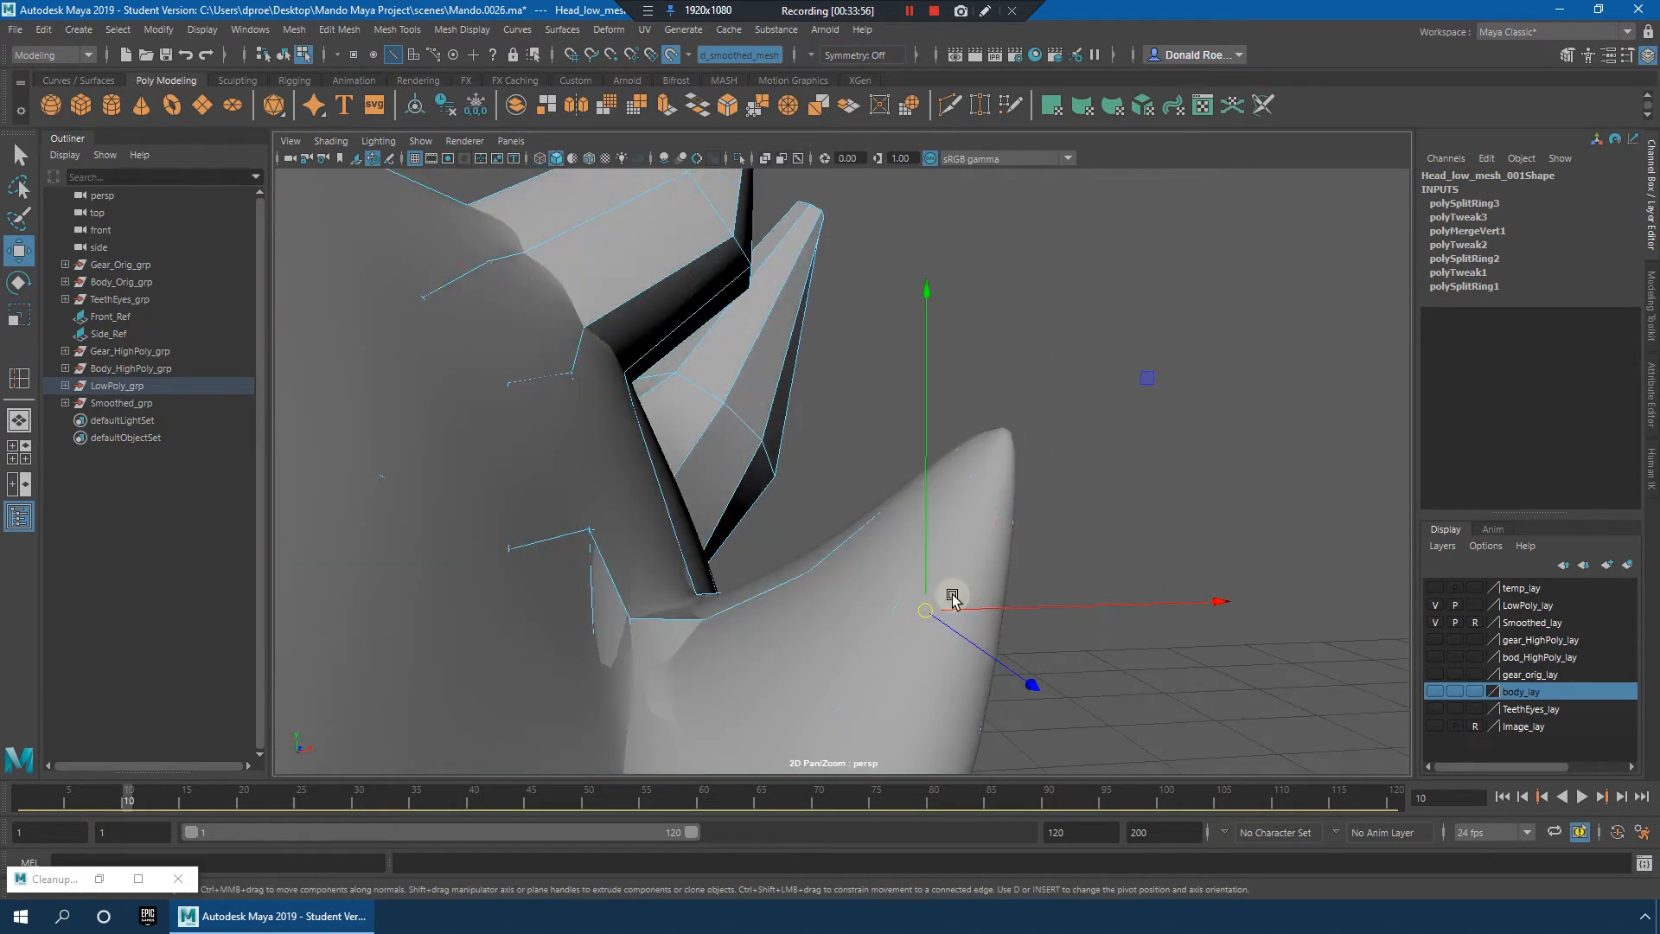
mouse_move(1060, 571)
alt+mouse_down()
mouse_move(807, 581)
mouse_move(1400, 586)
alt+mouse_up()
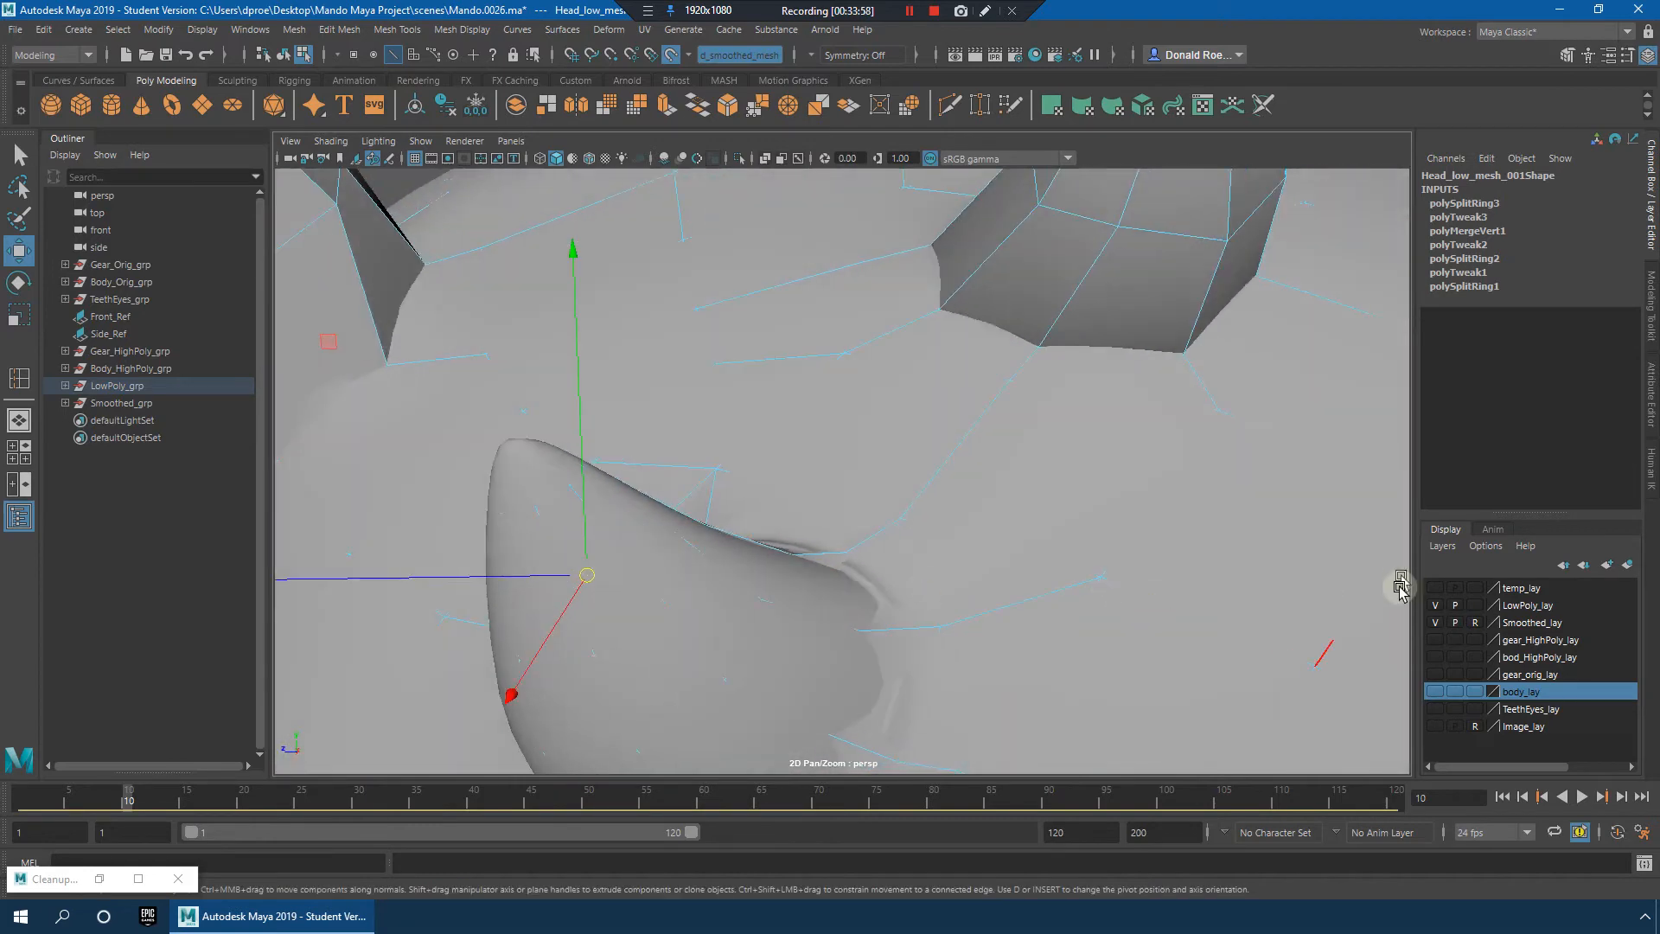
Step: Hide the Smoothed_lay layer and relax the mesh around the side horn with the Relax sculpting tool
click(1435, 623)
alt+drag(1100, 555, 977, 553)
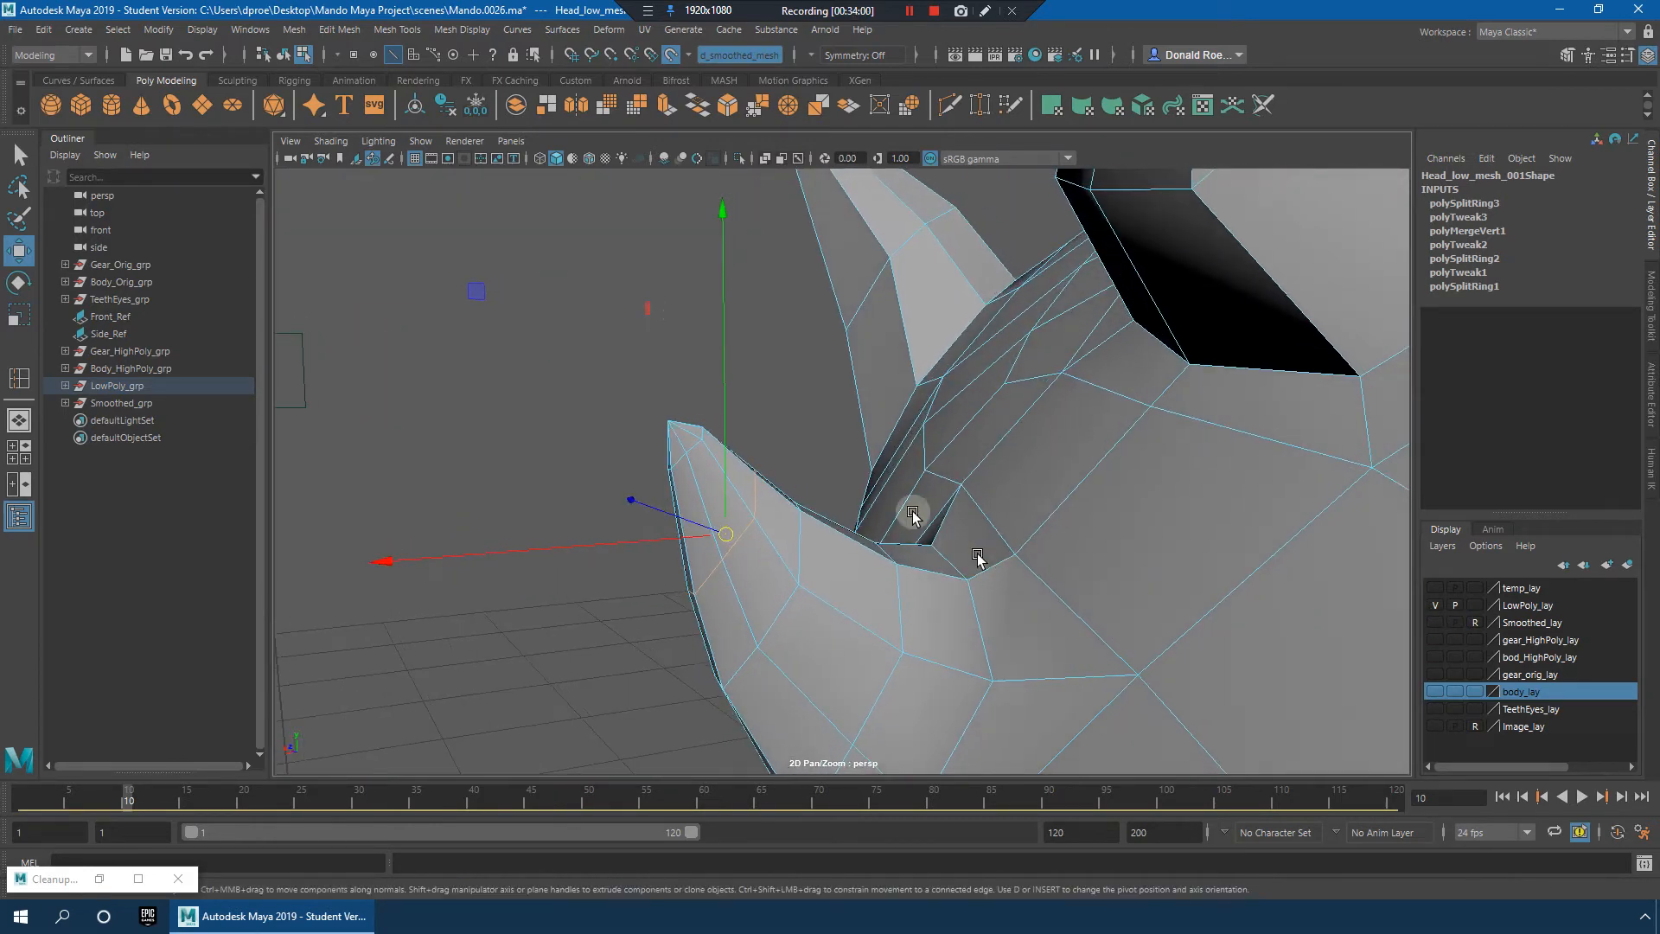
click(404, 31)
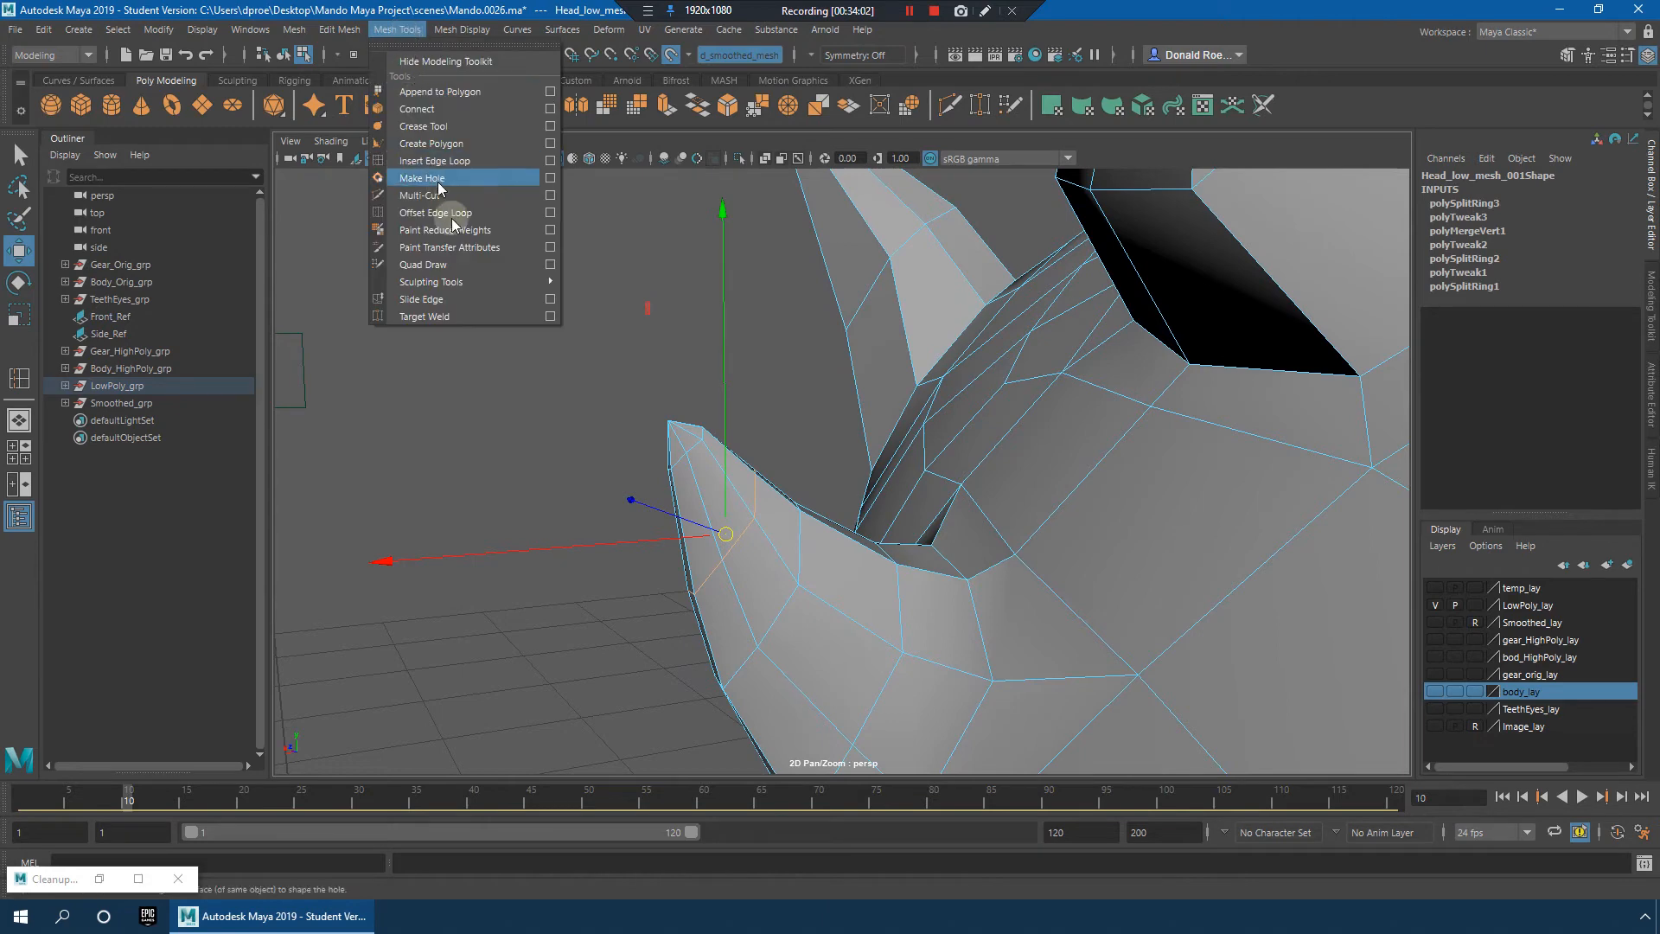
mouse_move(459, 279)
click(596, 322)
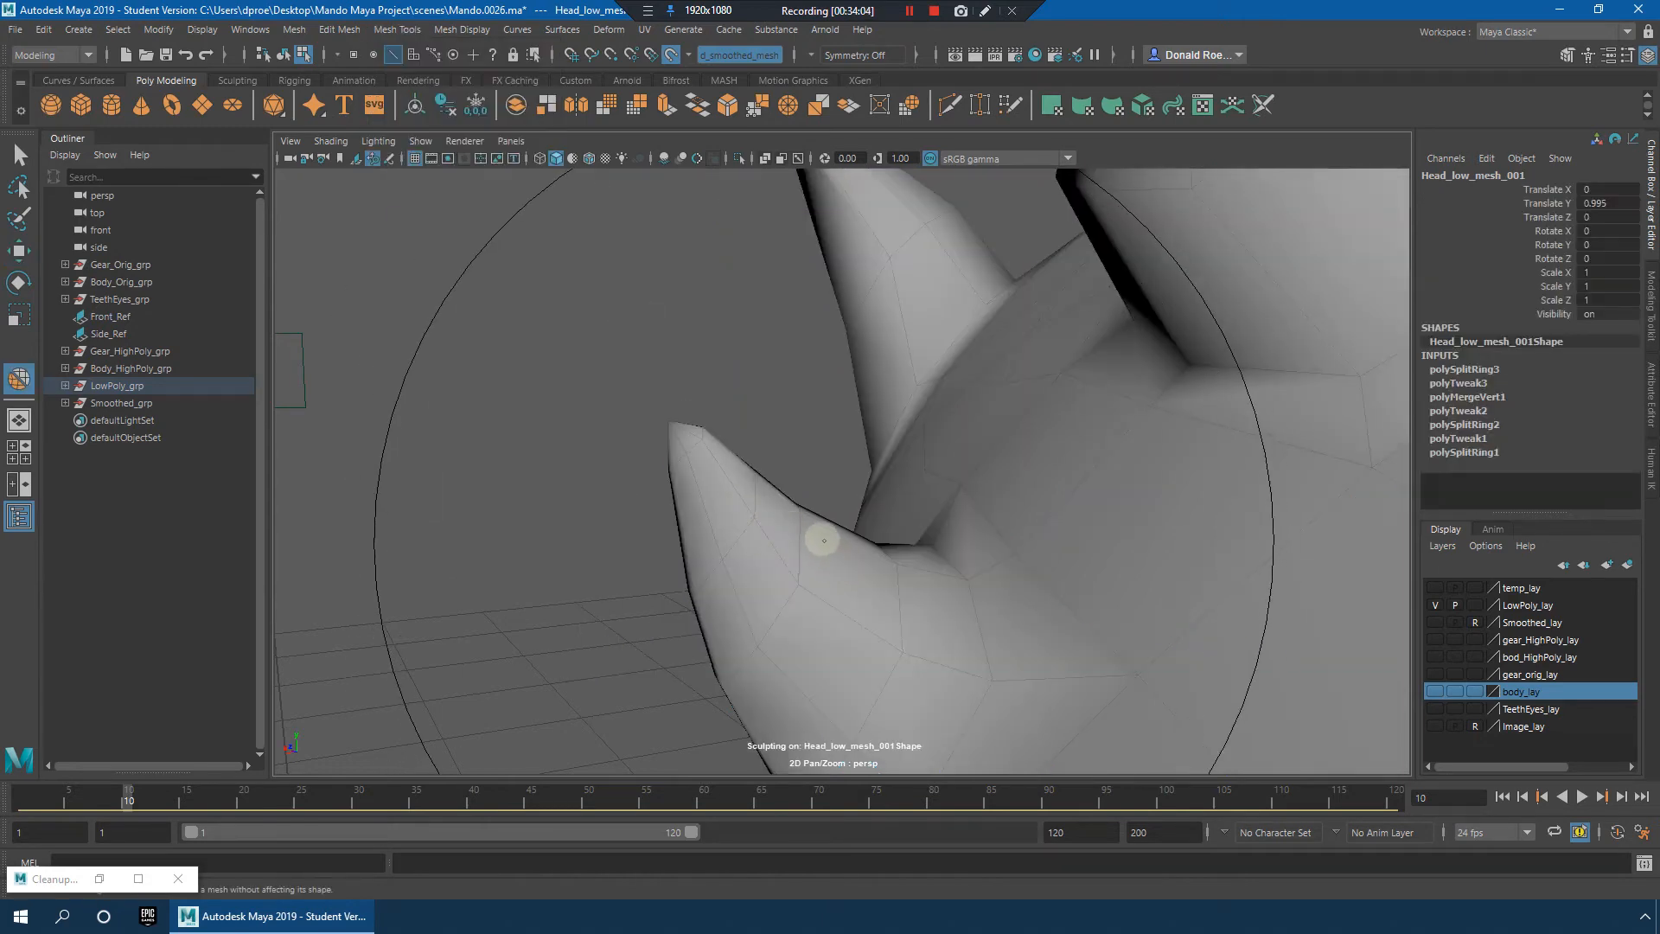
key(b)
mouse_move(830, 523)
mouse_down()
mouse_move(460, 532)
mouse_move(778, 534)
mouse_move(839, 477)
mouse_move(967, 527)
mouse_move(959, 541)
mouse_move(774, 534)
mouse_move(859, 574)
mouse_move(876, 560)
mouse_up()
Step: Compare the relaxed side horn with the smoothed head by toggling Smoothed_lay, and leave the sculpting tool
click(1434, 623)
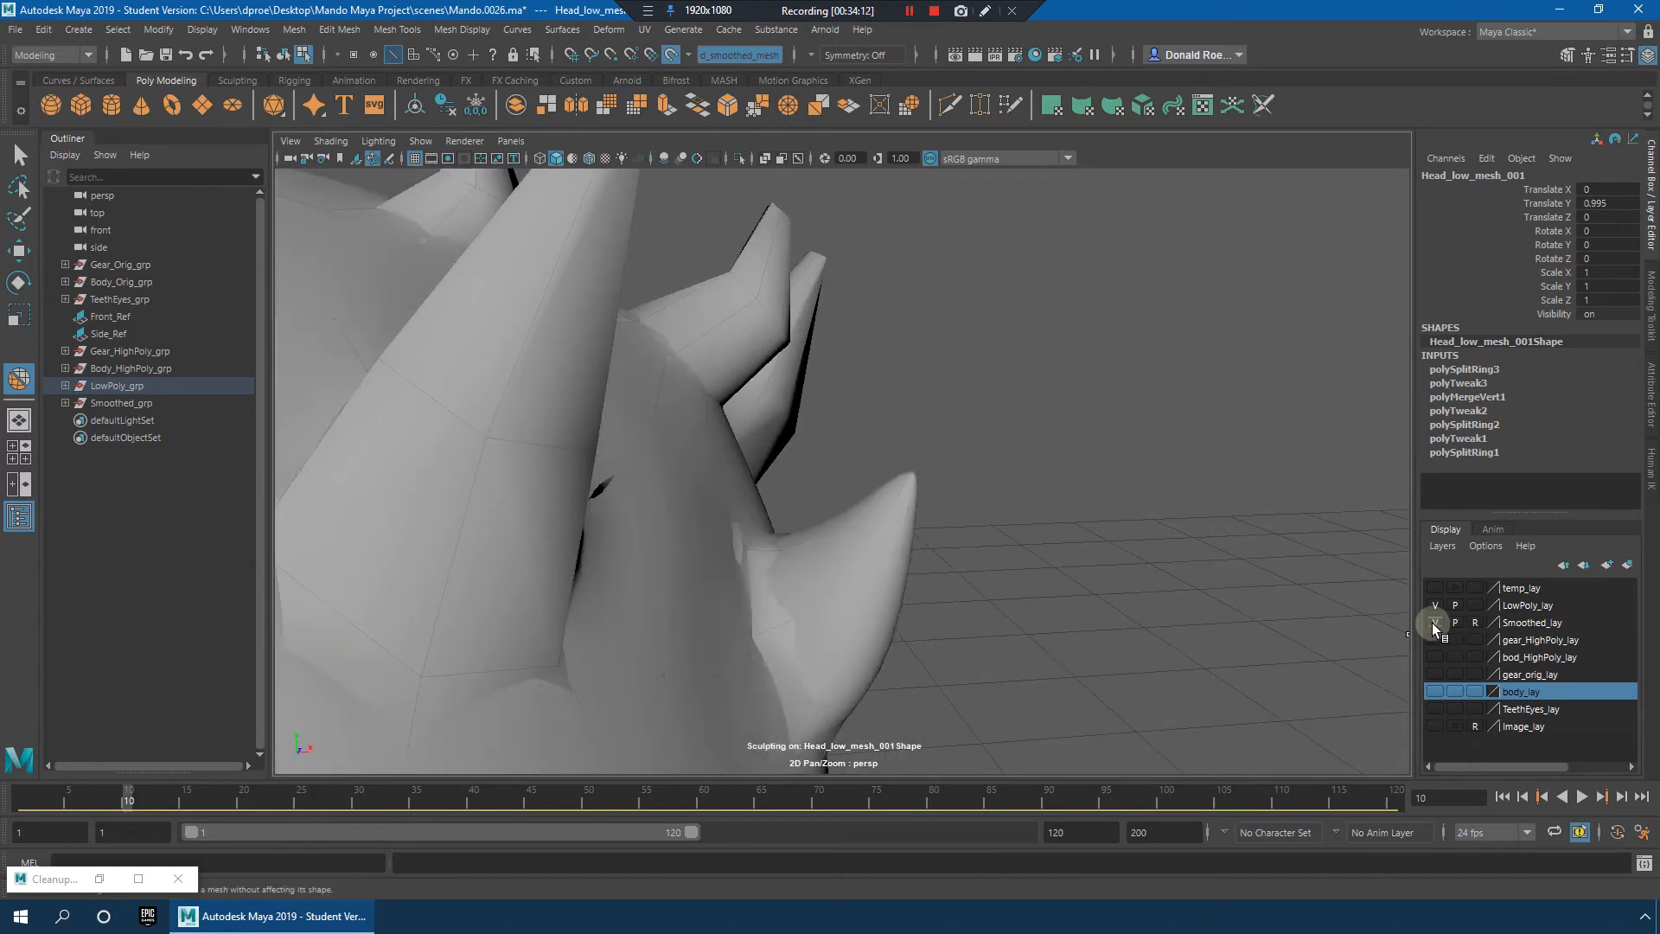
click(1434, 623)
alt+drag(1034, 600, 785, 591)
key(q)
mouse_move(1009, 542)
alt+mouse_down()
mouse_move(956, 526)
mouse_move(1041, 518)
mouse_move(981, 475)
mouse_move(1000, 507)
mouse_move(1048, 486)
alt+mouse_up()
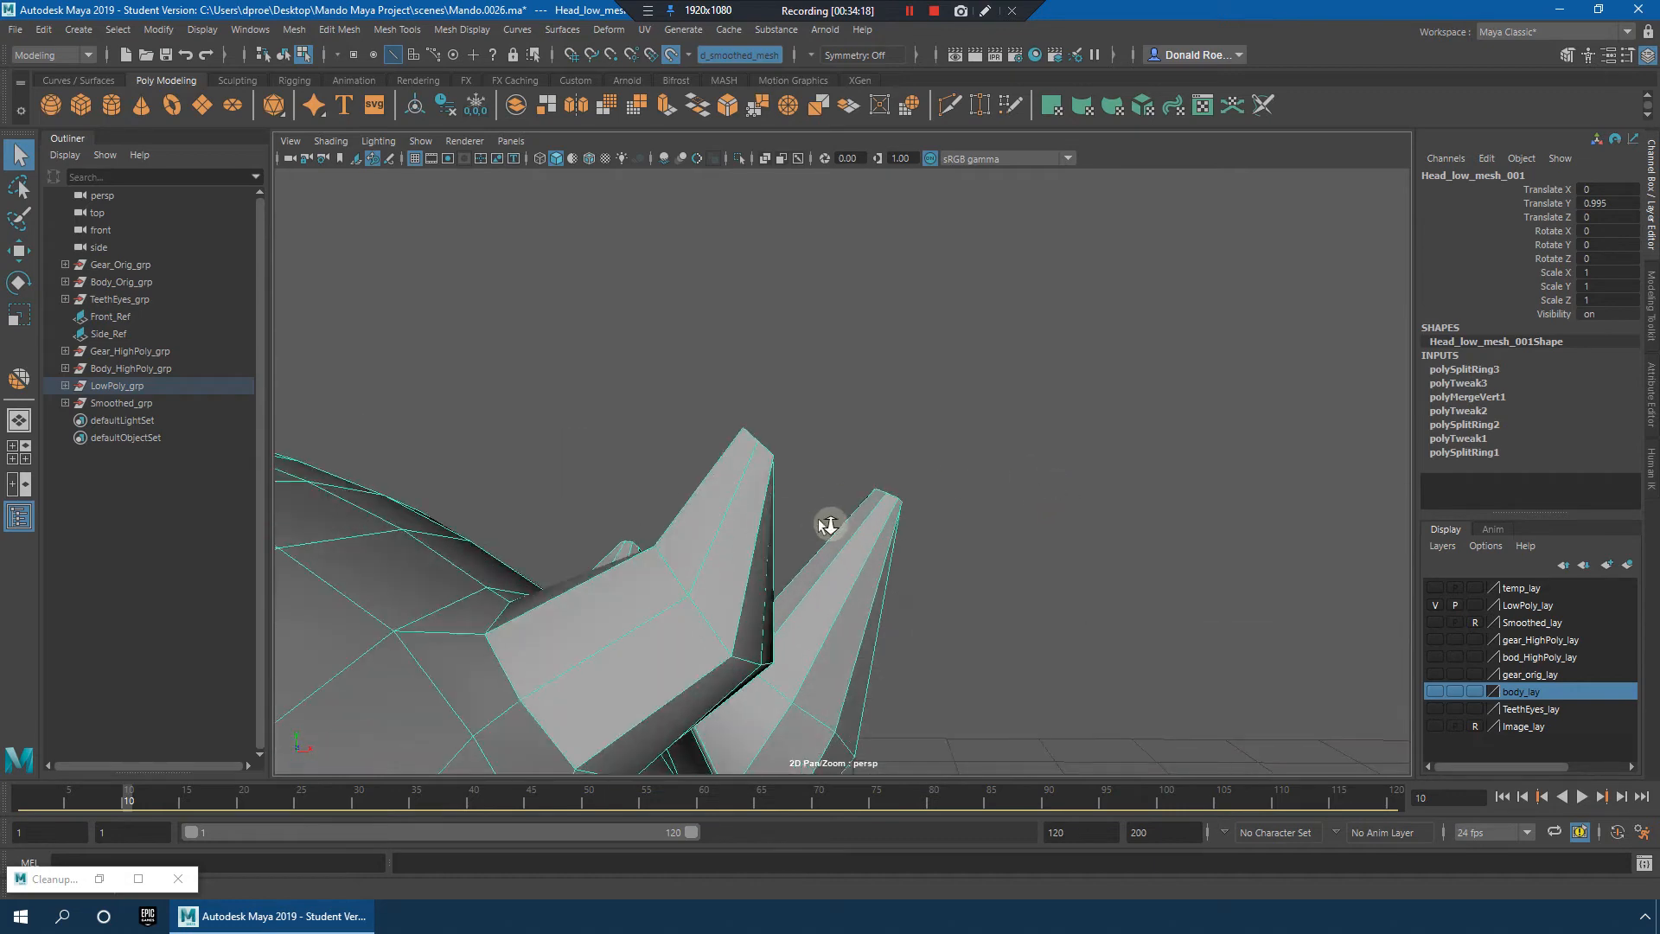
Step: Merge the blunt tip vertices of the two horns beside the side horn, each into one point
alt+right_drag(826, 527, 832, 443)
drag(821, 469, 1008, 573)
shift+right_drag(974, 545, 962, 396)
alt+drag(1027, 493, 994, 488)
alt+right_drag(994, 487, 921, 475)
alt+drag(864, 477, 874, 384)
key(g)
Step: Merge the tip vertices of the remaining horns on the head so each ends in a single point
drag(892, 345, 943, 385)
key(g)
drag(1185, 394, 1258, 480)
key(g)
alt+drag(1260, 562, 944, 493)
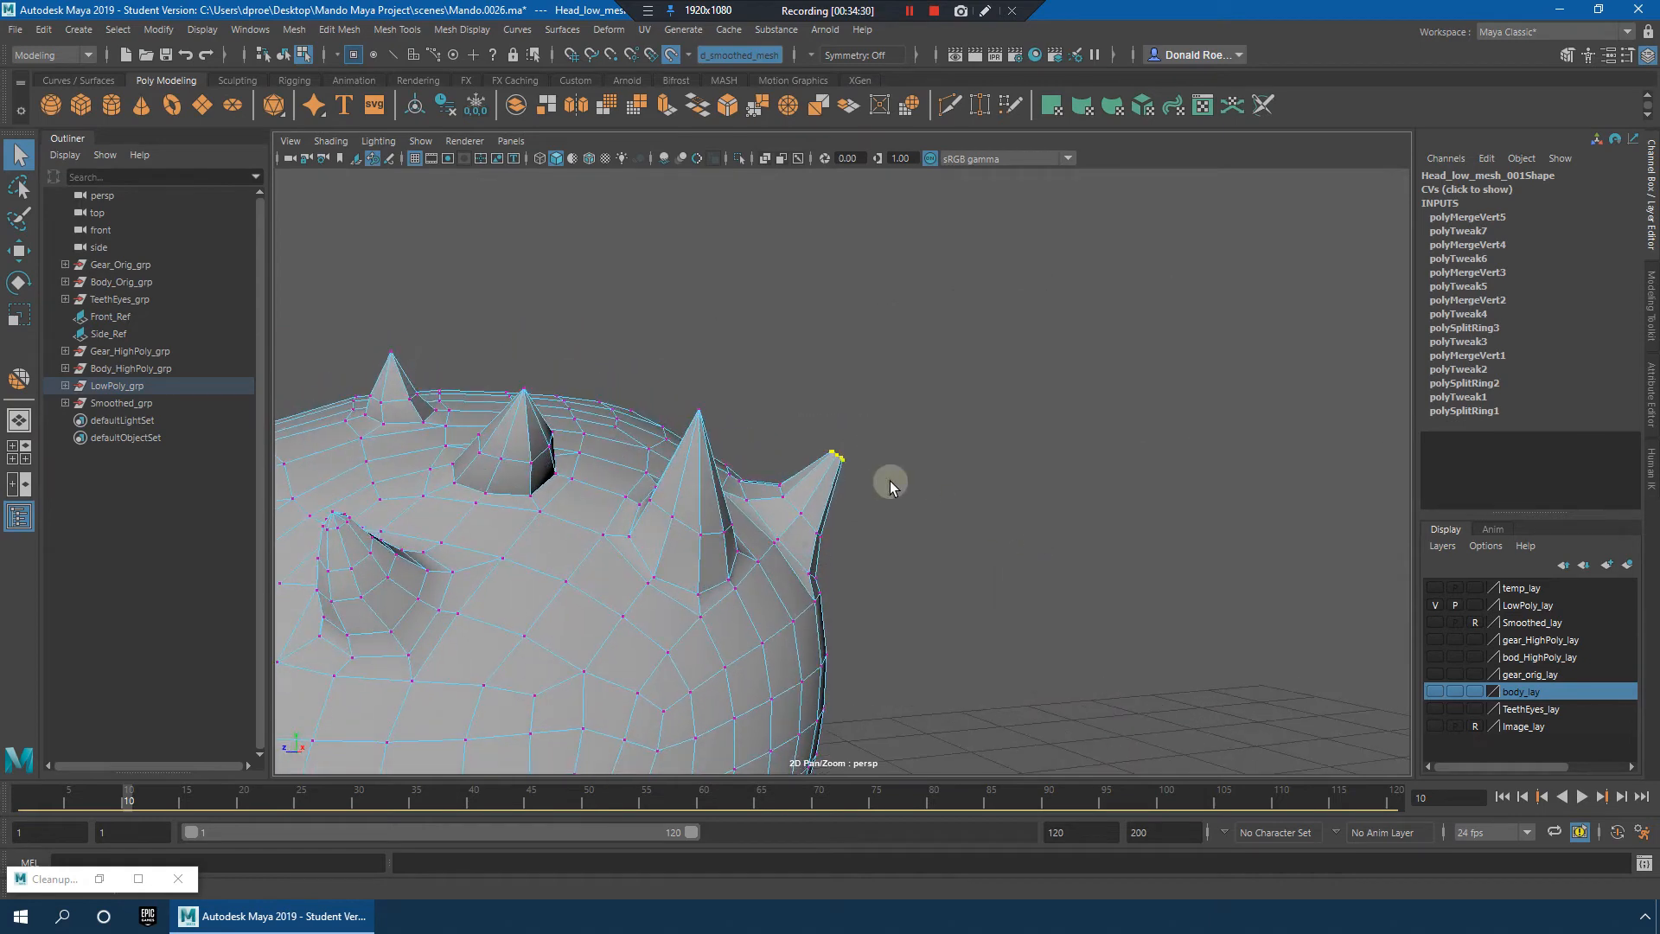
key(g)
mouse_move(848, 479)
alt+mouse_down()
mouse_move(904, 485)
mouse_move(873, 492)
alt+mouse_up()
scroll(904, 485, up, 5)
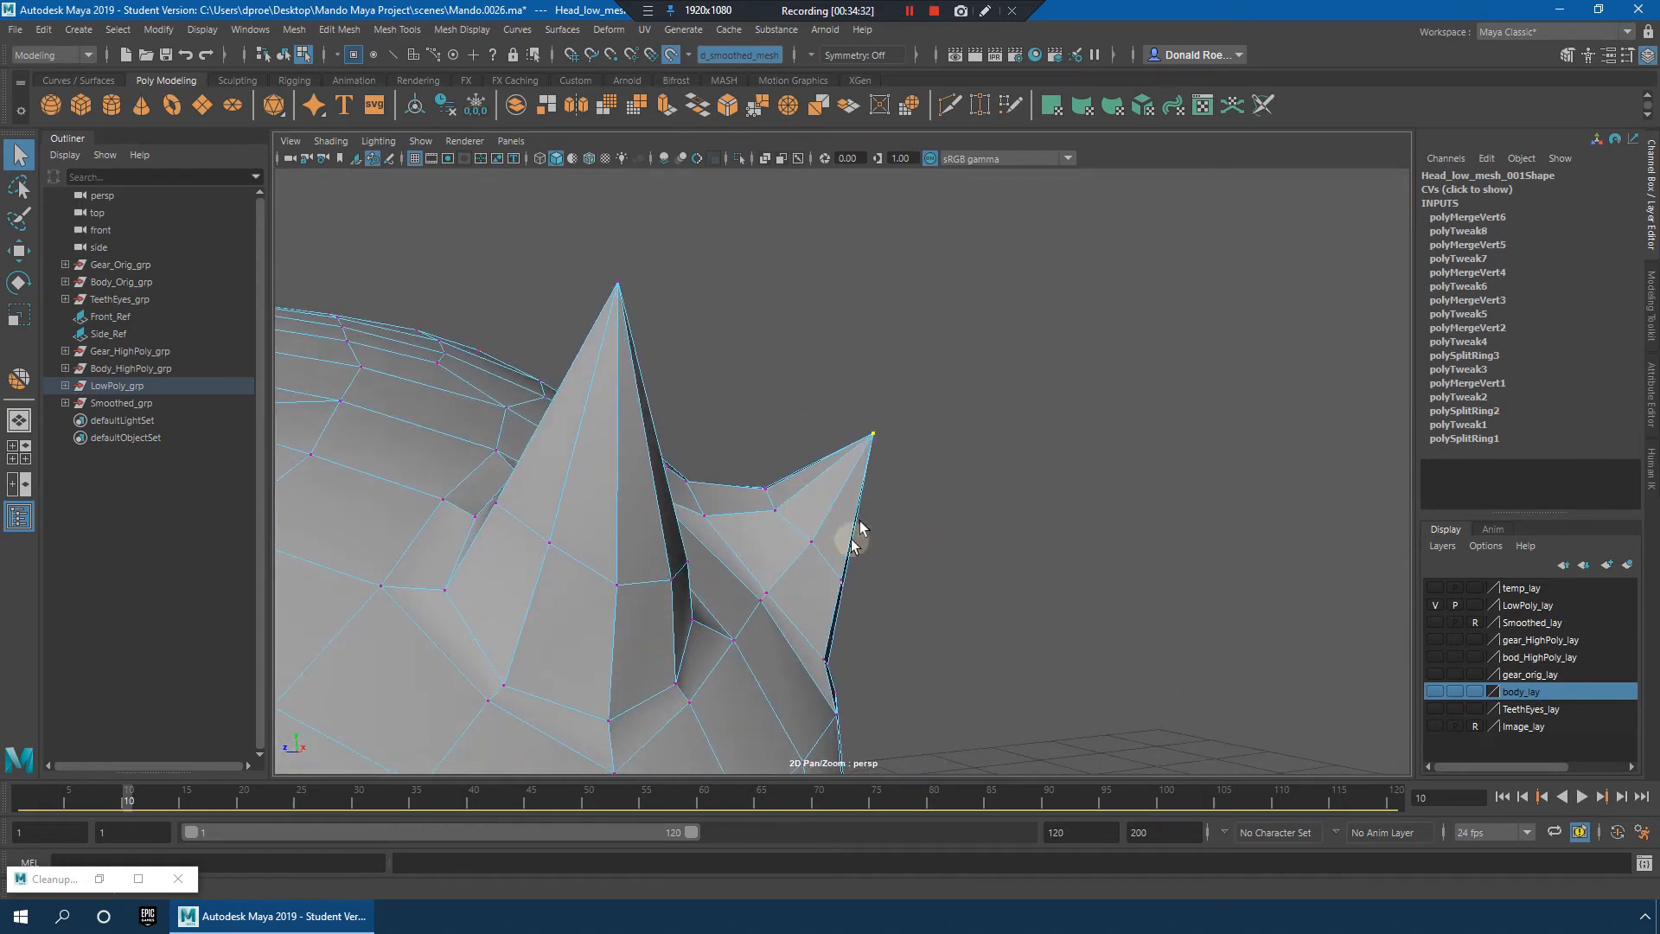
Step: Show Smoothed_lay and scale the middle edge loops of the horns to match the smoothed horns
shift+right_drag(778, 508, 778, 400)
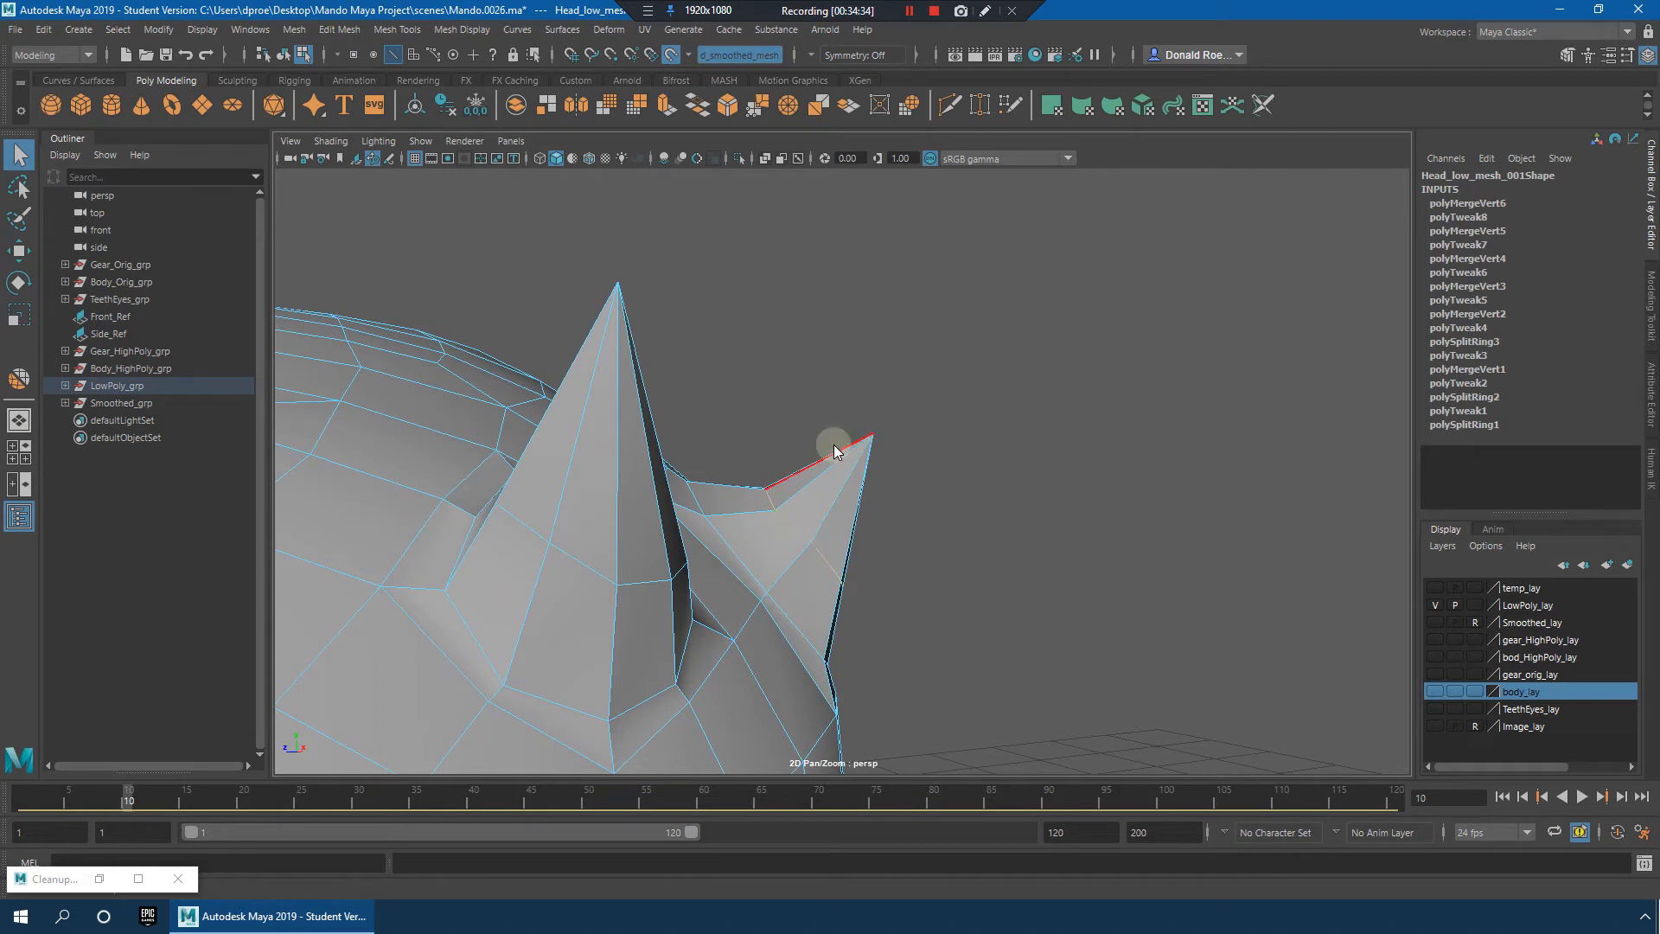
mouse_move(834, 450)
shift+right_down()
mouse_move(803, 454)
mouse_move(827, 452)
shift+right_up()
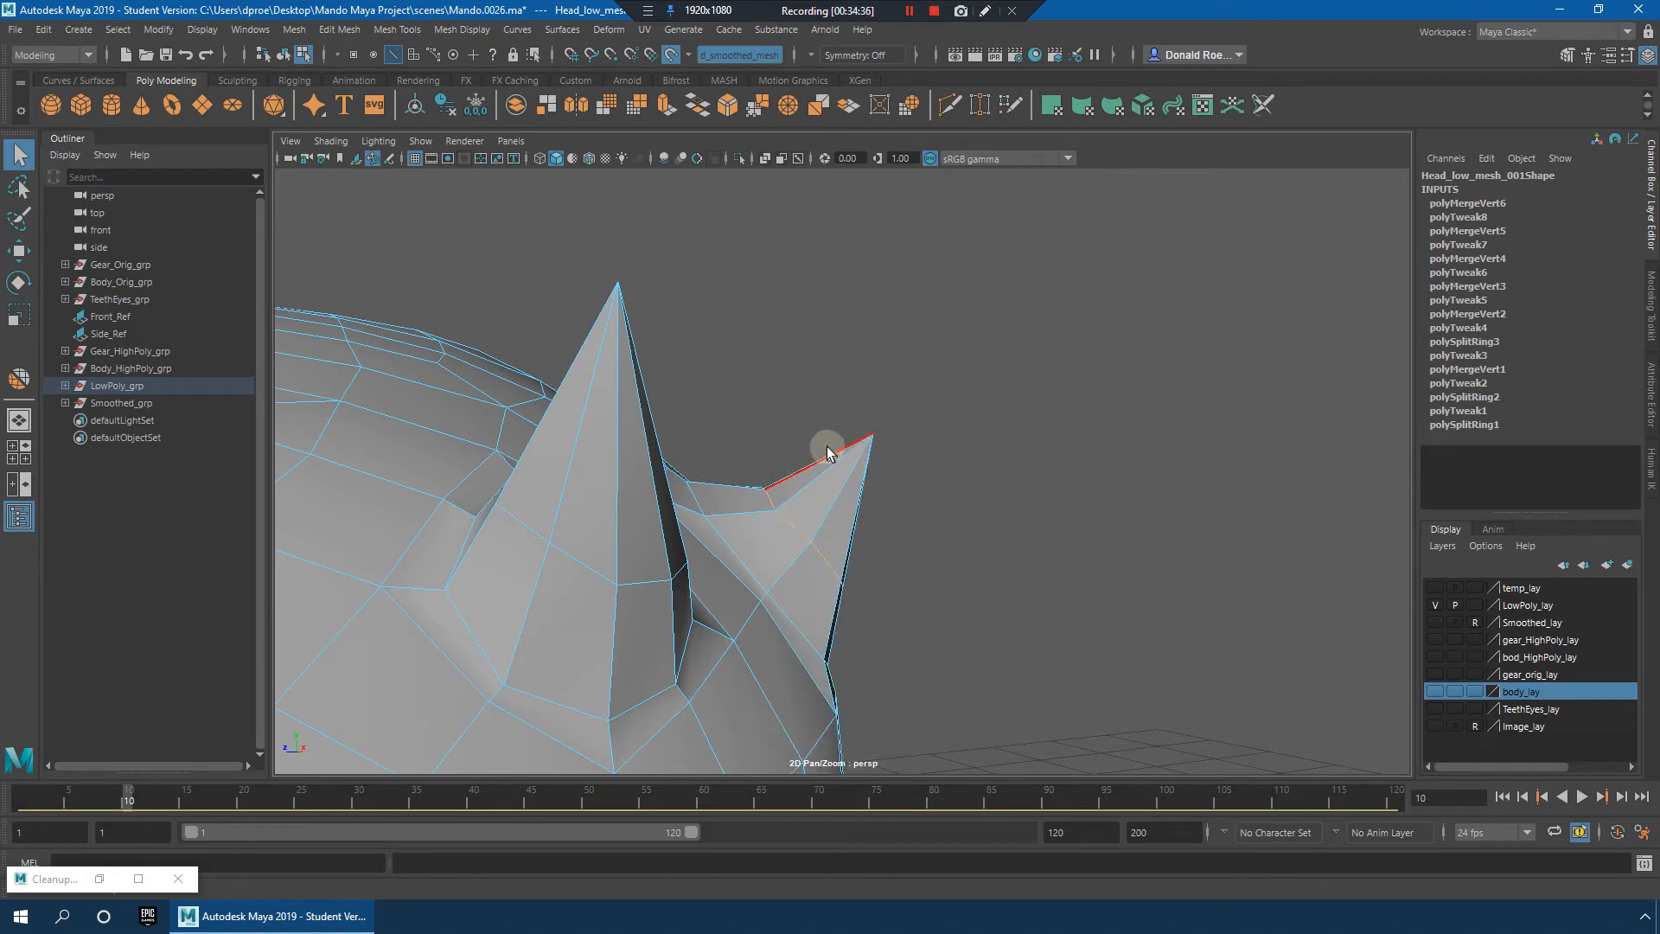
click(1434, 622)
key(r)
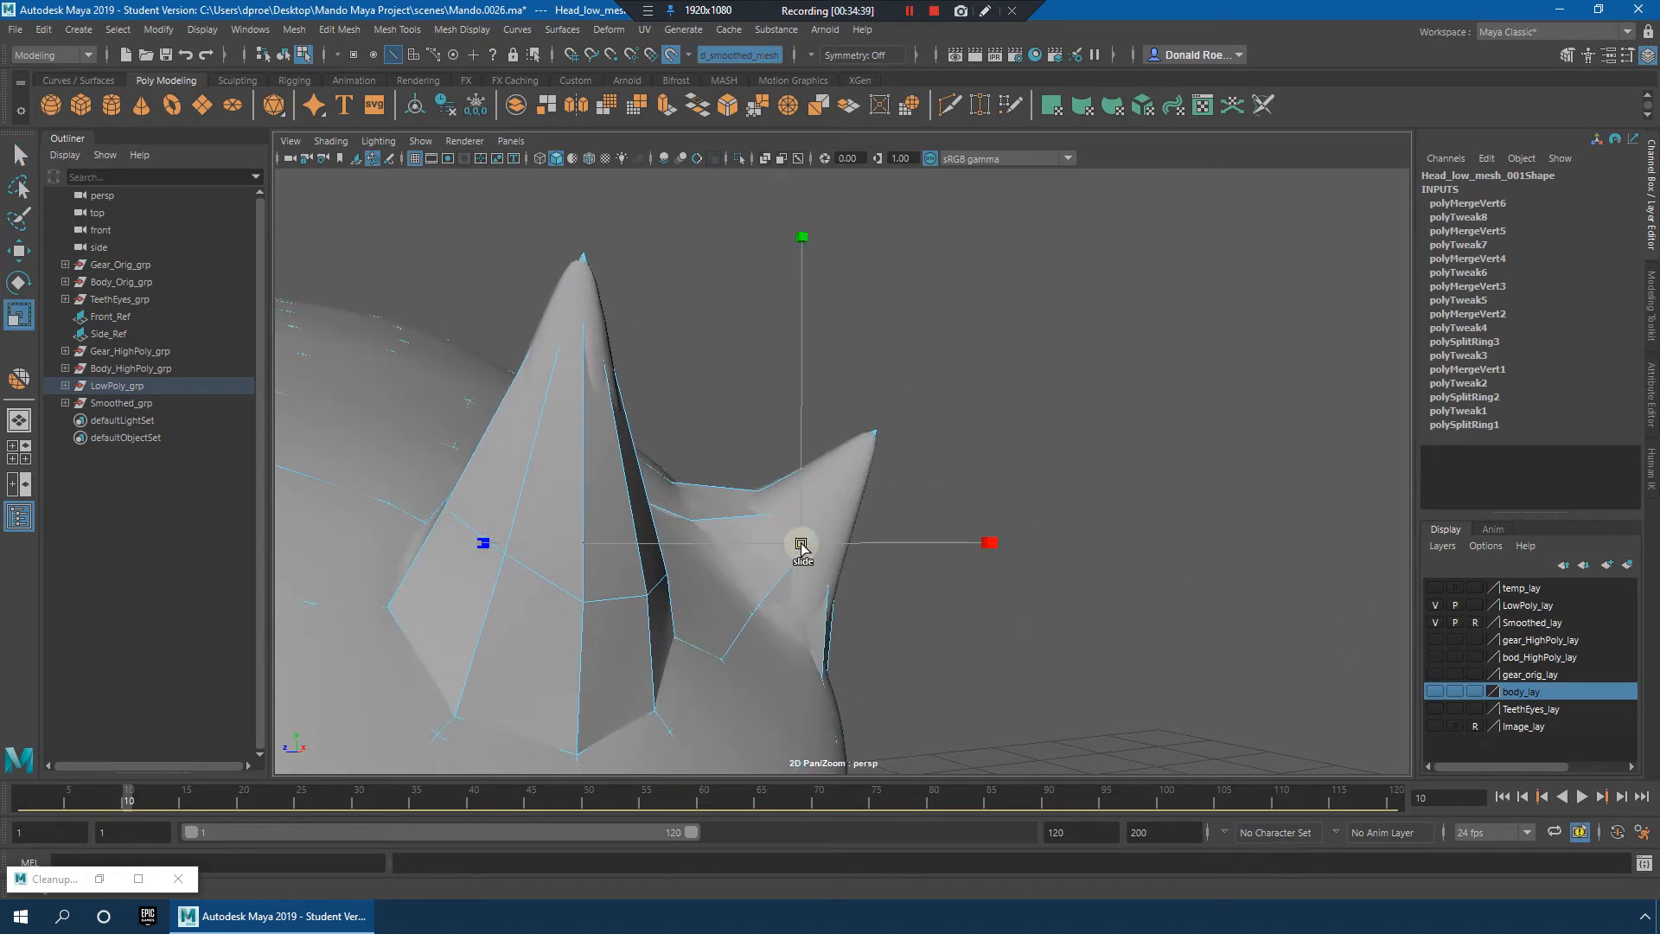
click(615, 598)
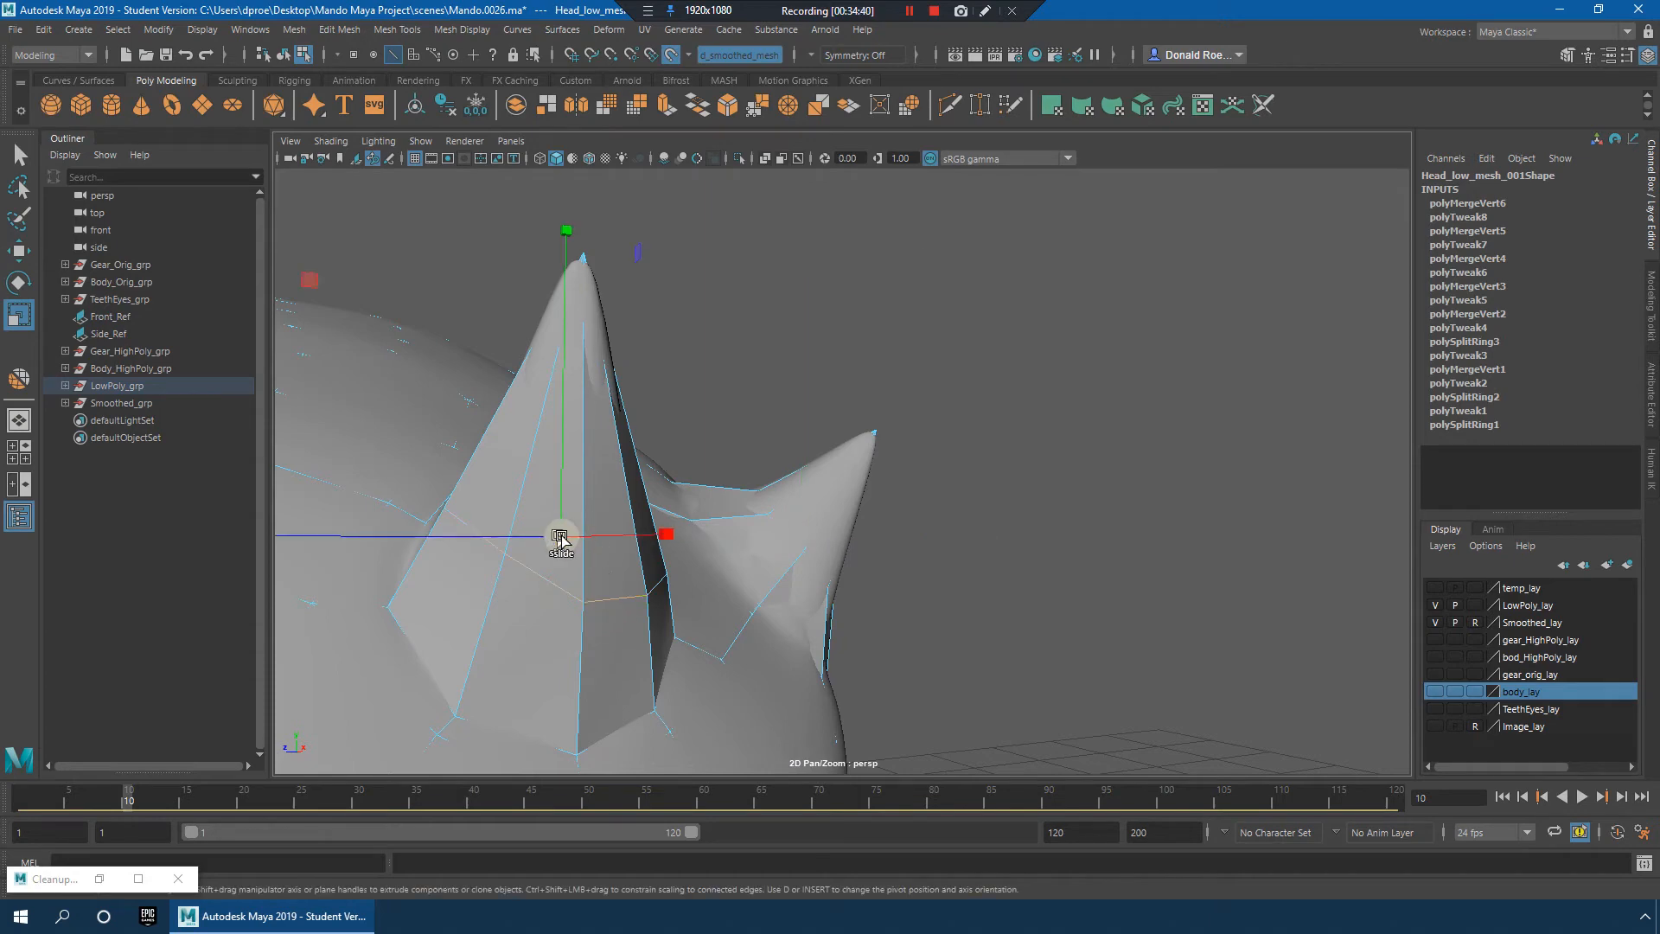
alt+drag(556, 541, 722, 489)
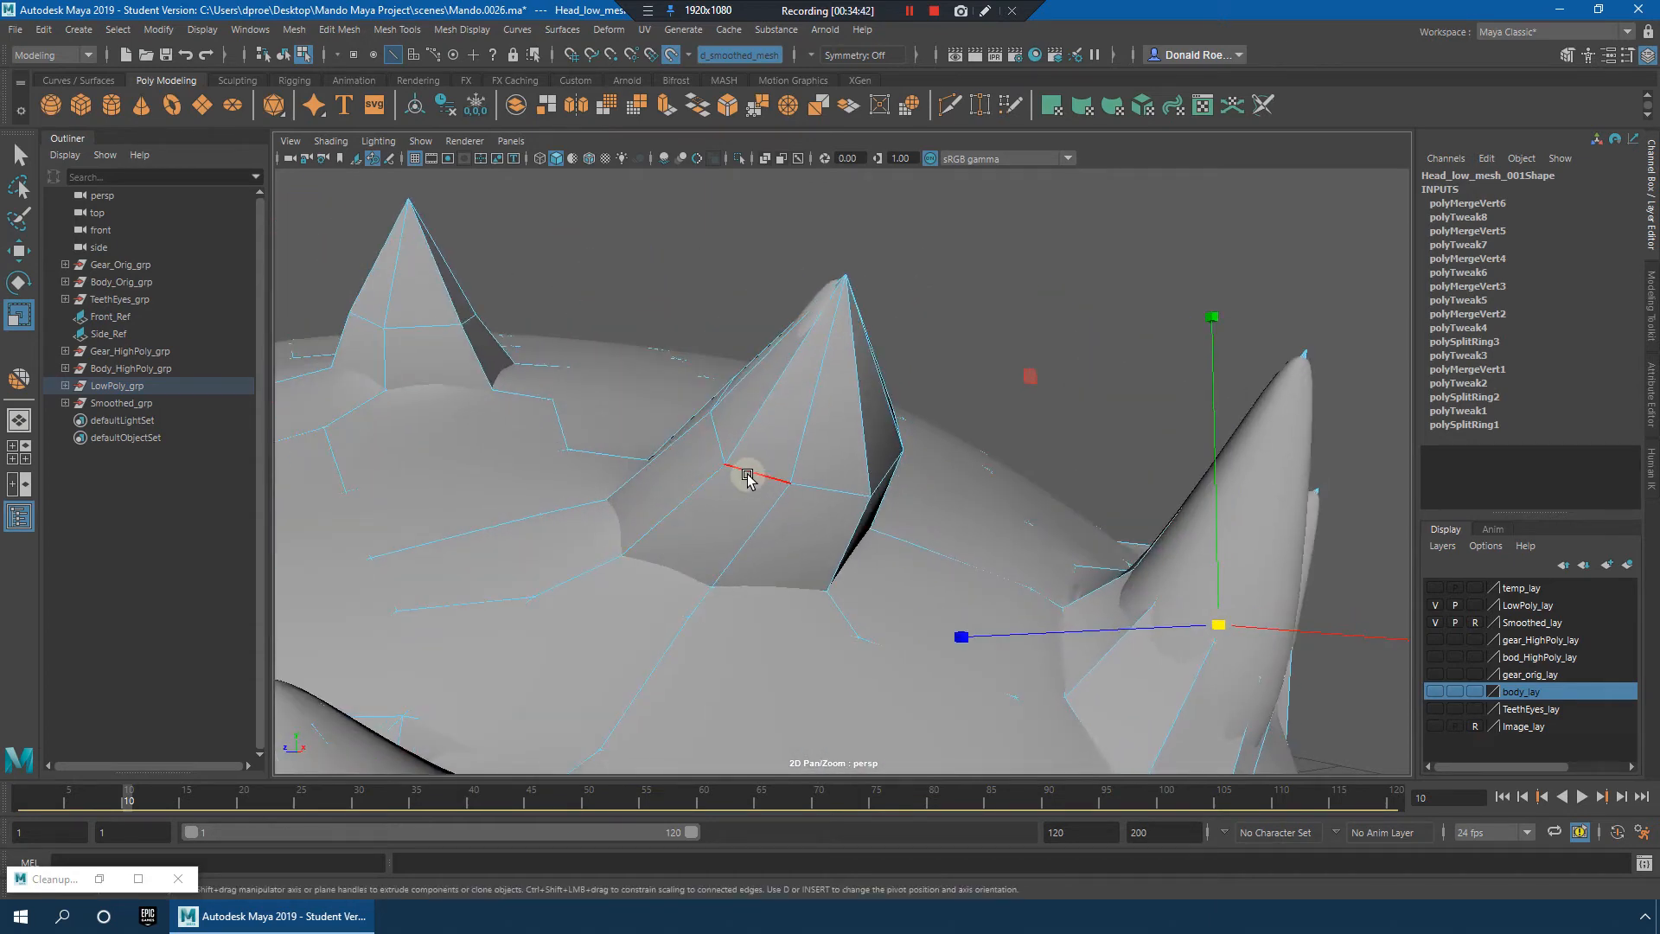
drag(815, 438, 750, 478)
Step: Insert an edge loop around the tall upper horn and scale it out to the smoothed surface
key(4)
scroll(1045, 472, down, 4)
mouse_move(1044, 472)
alt+mouse_down()
mouse_move(1060, 464)
mouse_move(1033, 460)
alt+mouse_up()
key(5)
scroll(1032, 460, up, 2)
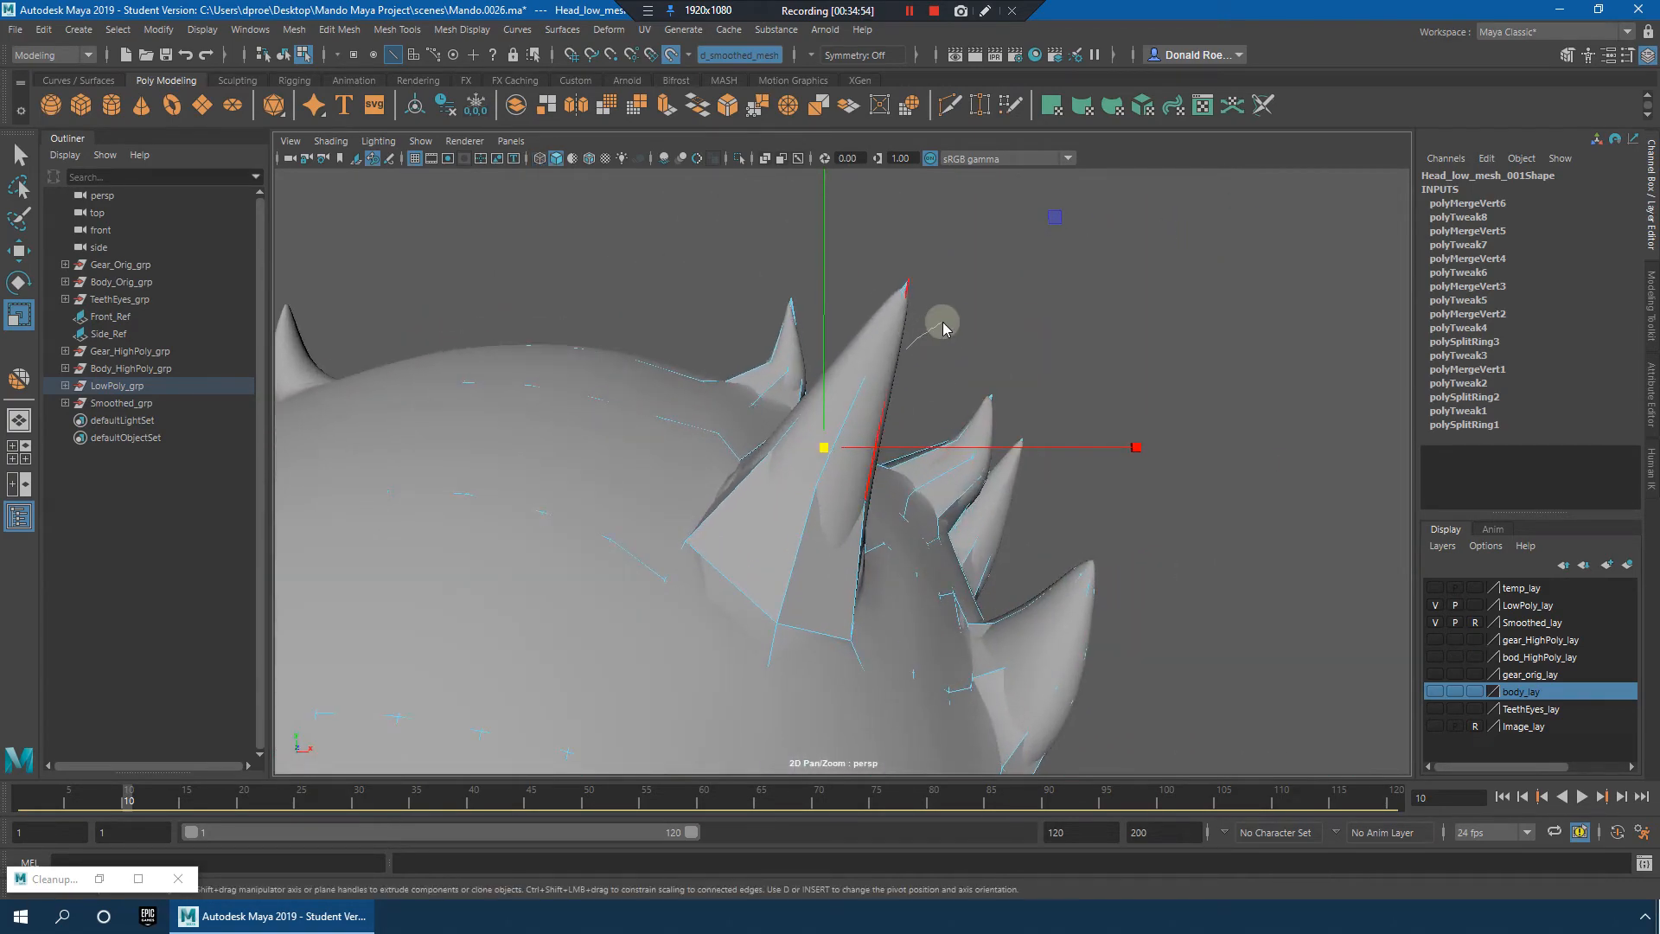
right_drag(942, 324, 948, 322)
click(845, 383)
click(868, 395)
right_drag(871, 398, 797, 502)
mouse_move(797, 519)
mouse_down()
mouse_move(794, 562)
mouse_move(801, 512)
mouse_up()
key(r)
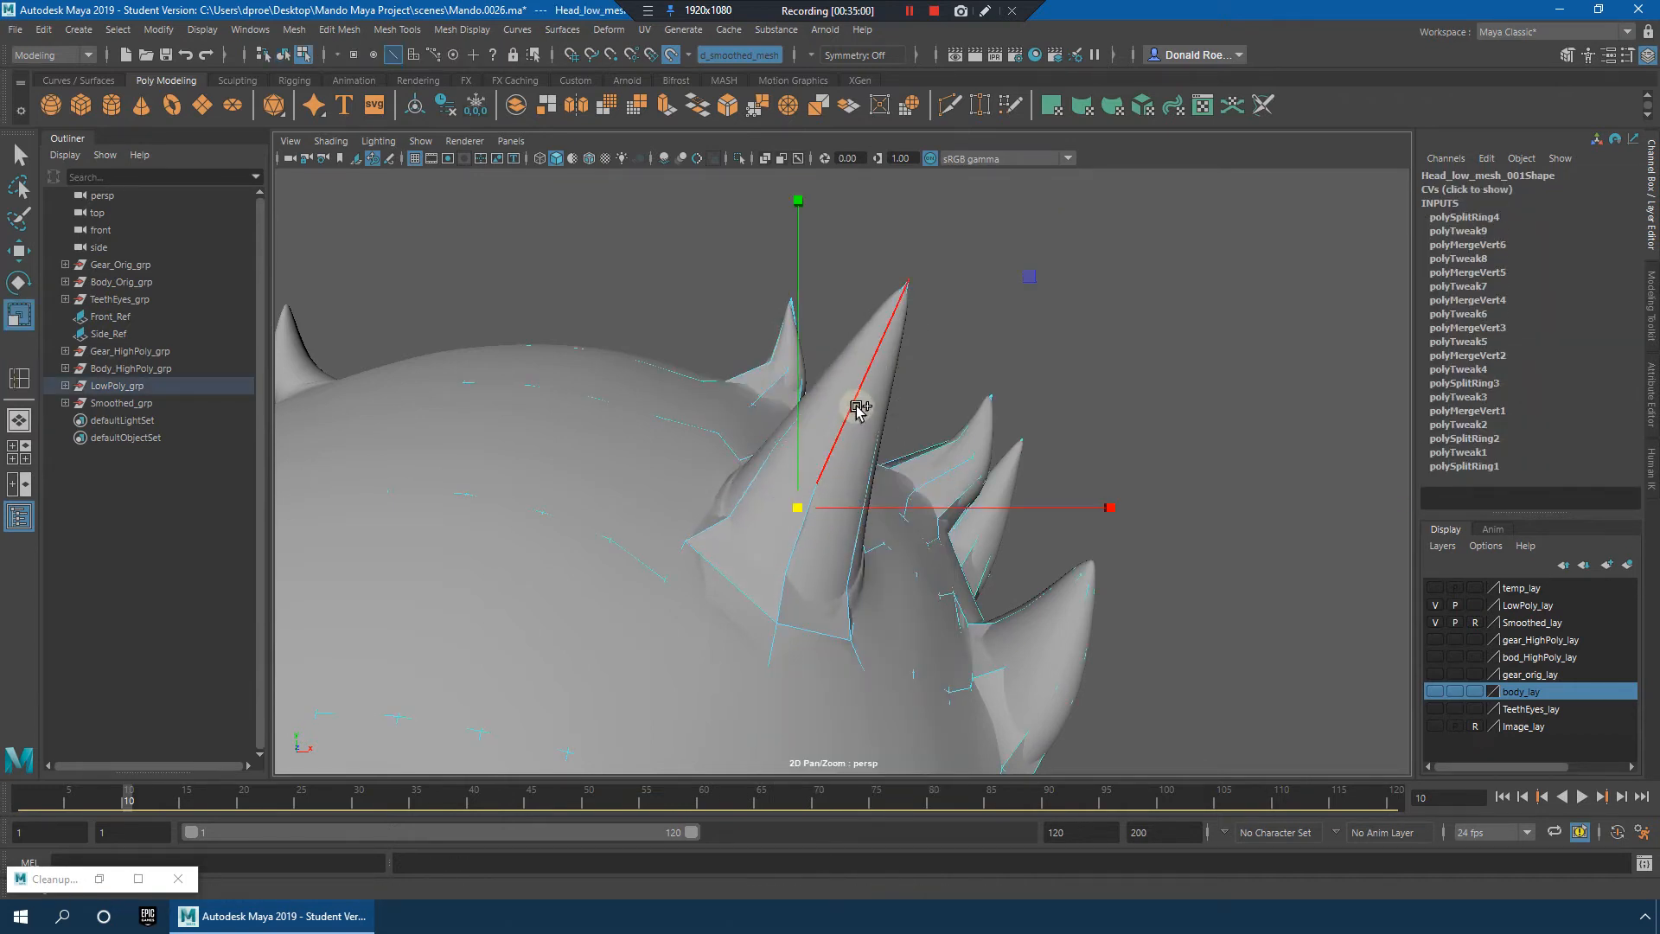
Step: Try to insert a second edge loop around the tall upper horn
shift+right_drag(859, 409, 959, 369)
key(ctrl+z)
key(q)
click(959, 369)
click(852, 405)
shift+right_drag(854, 406, 834, 389)
click(854, 409)
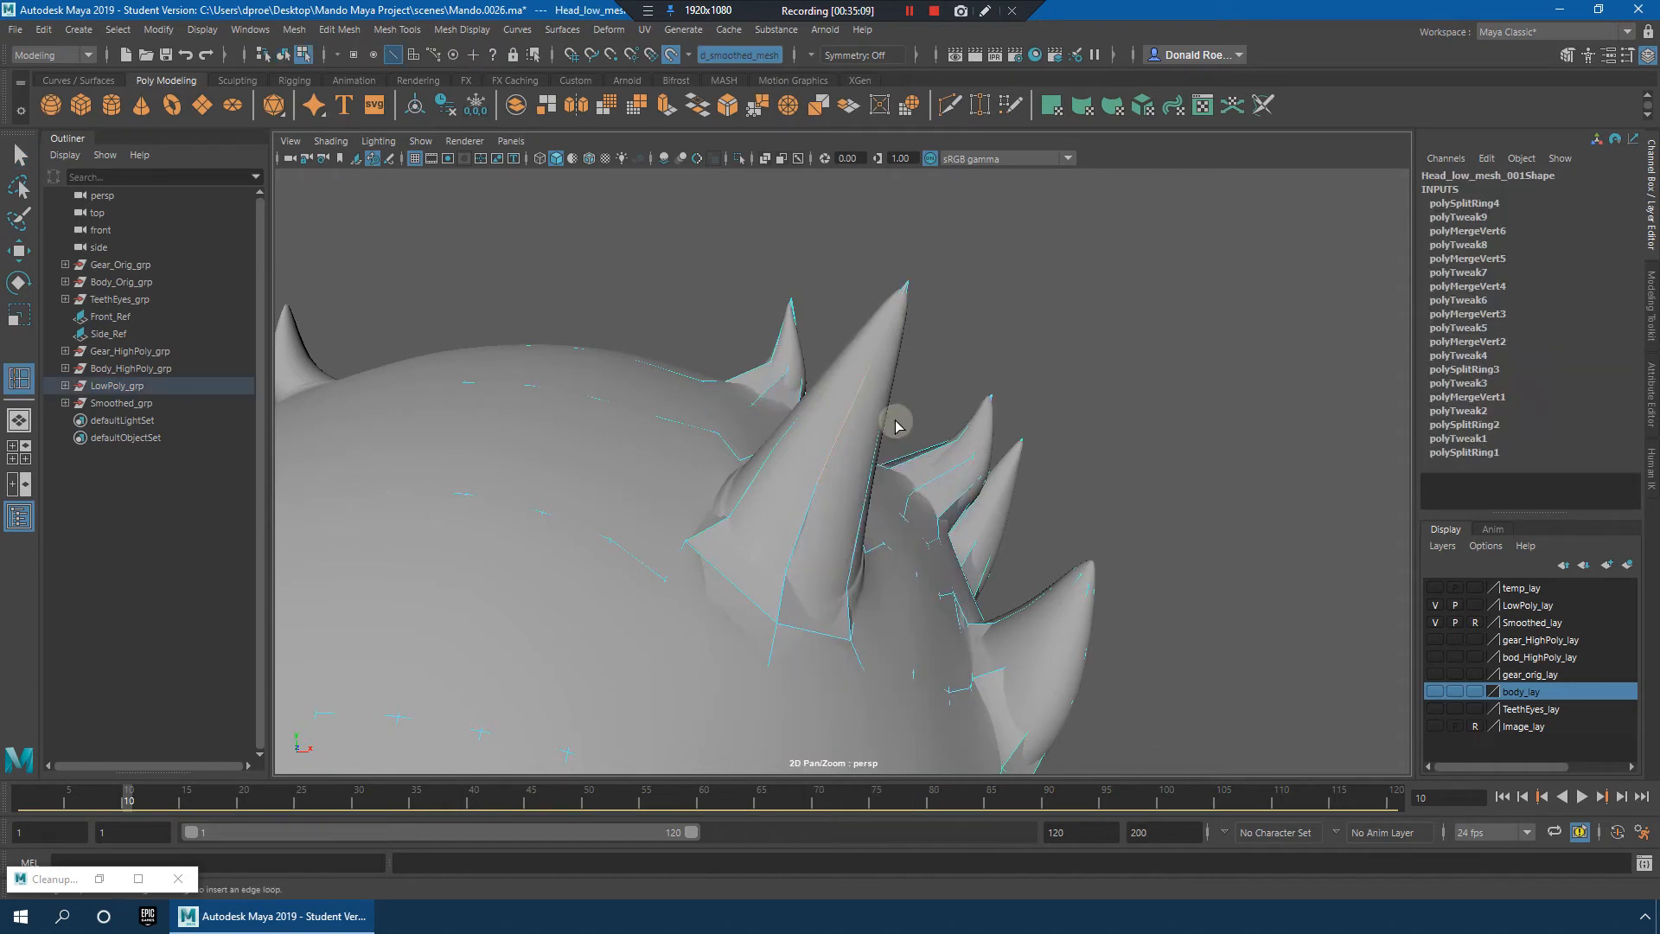
key(4)
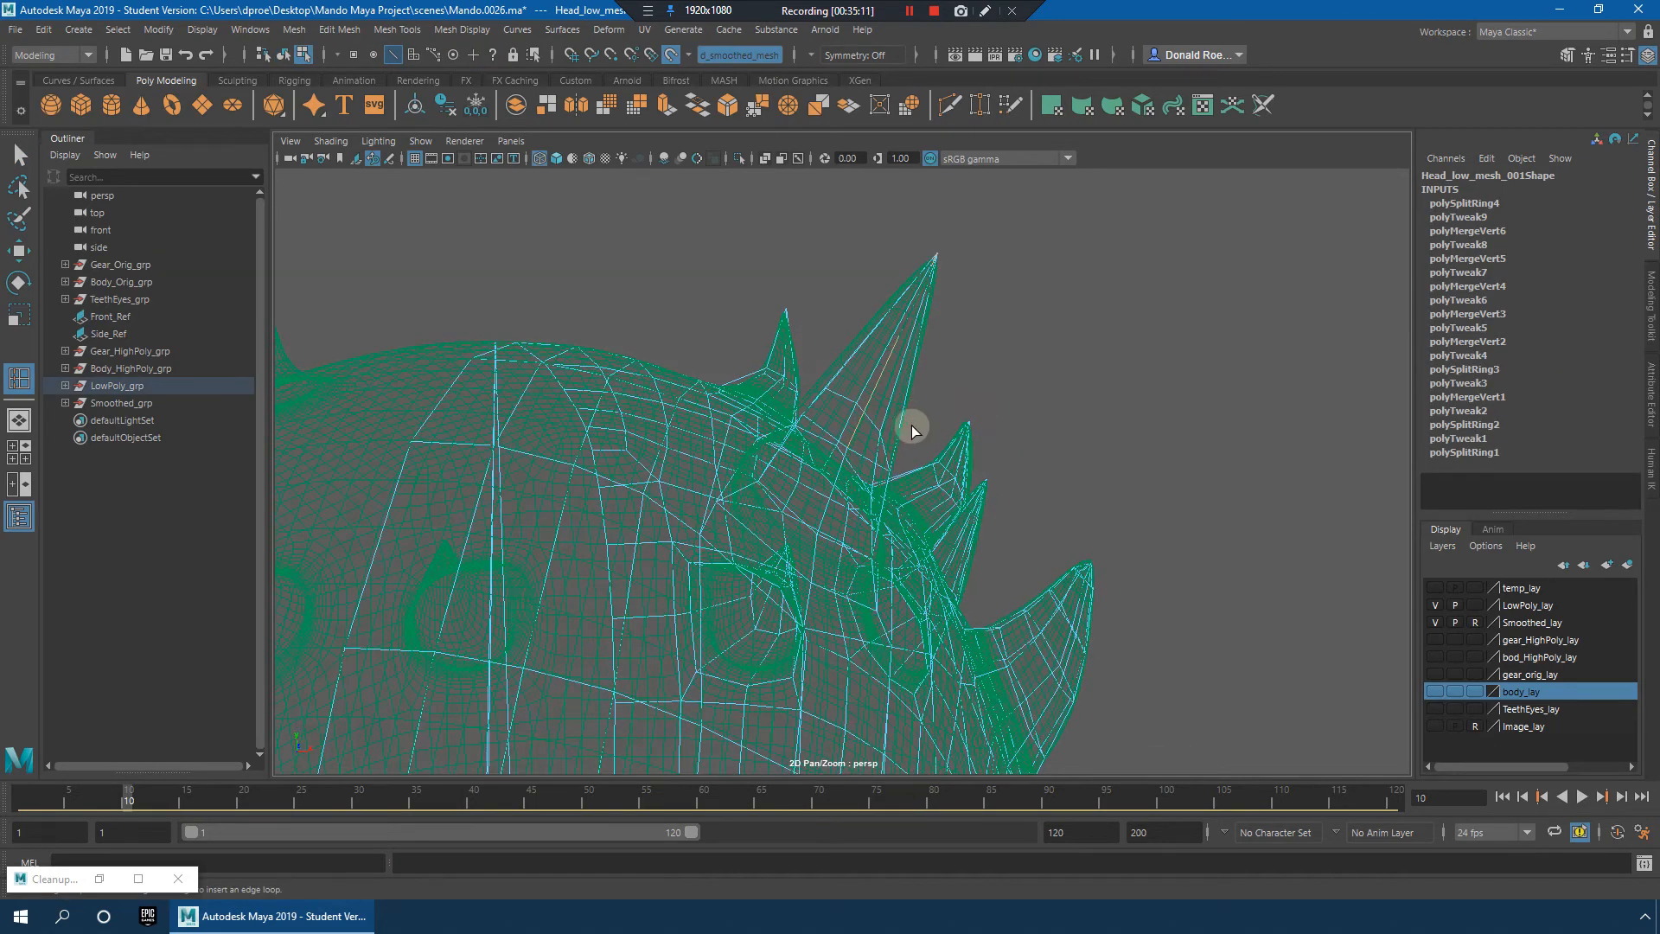
mouse_move(911, 425)
alt+mouse_down()
mouse_move(916, 441)
mouse_move(819, 476)
alt+mouse_up()
key(5)
key(4)
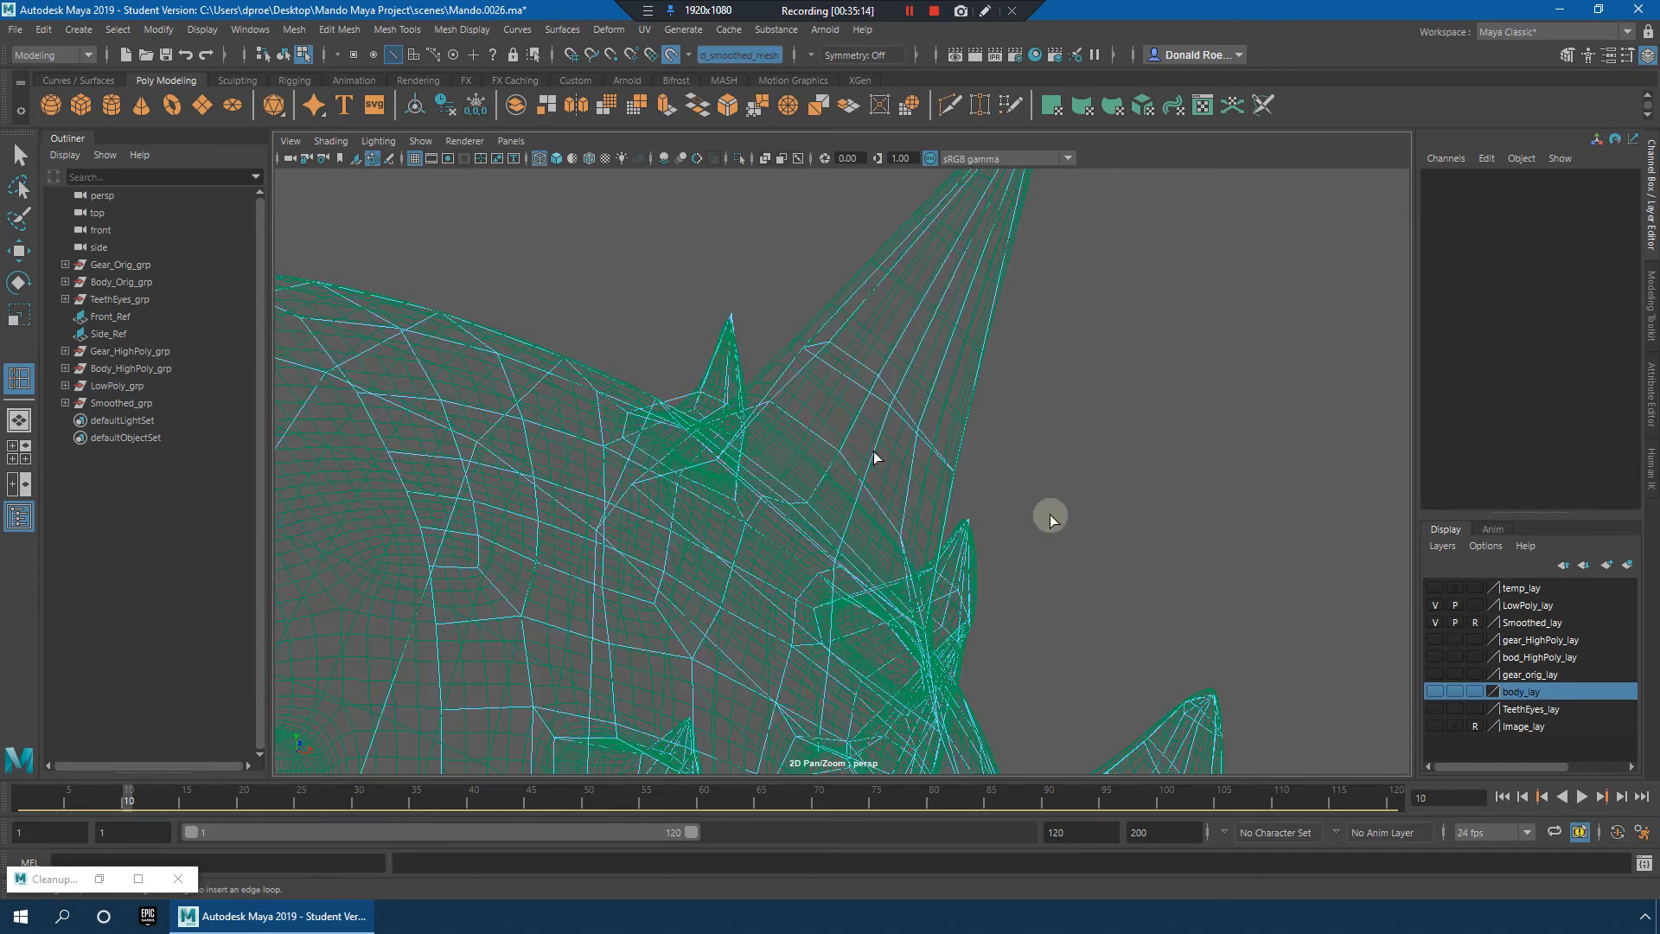
Step: Slide the tall upper horn's edge loop up close to its tip
right_drag(859, 400, 938, 476)
click(855, 384)
key(ctrl+z)
key(q)
alt+drag(982, 444, 944, 425)
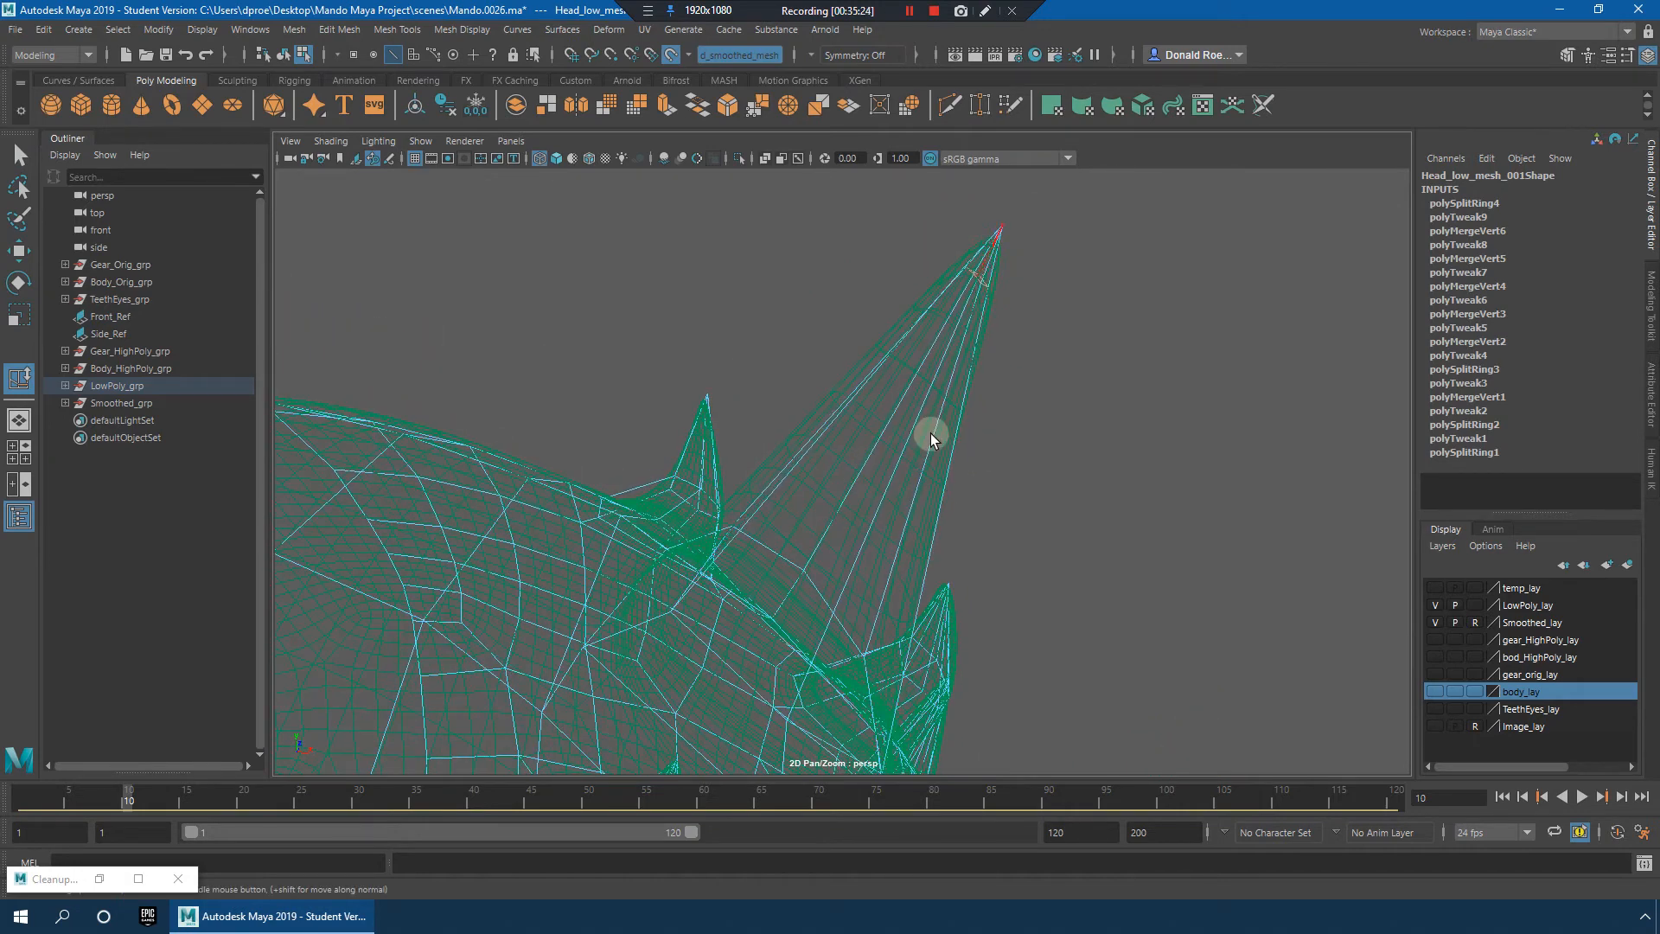
key(r)
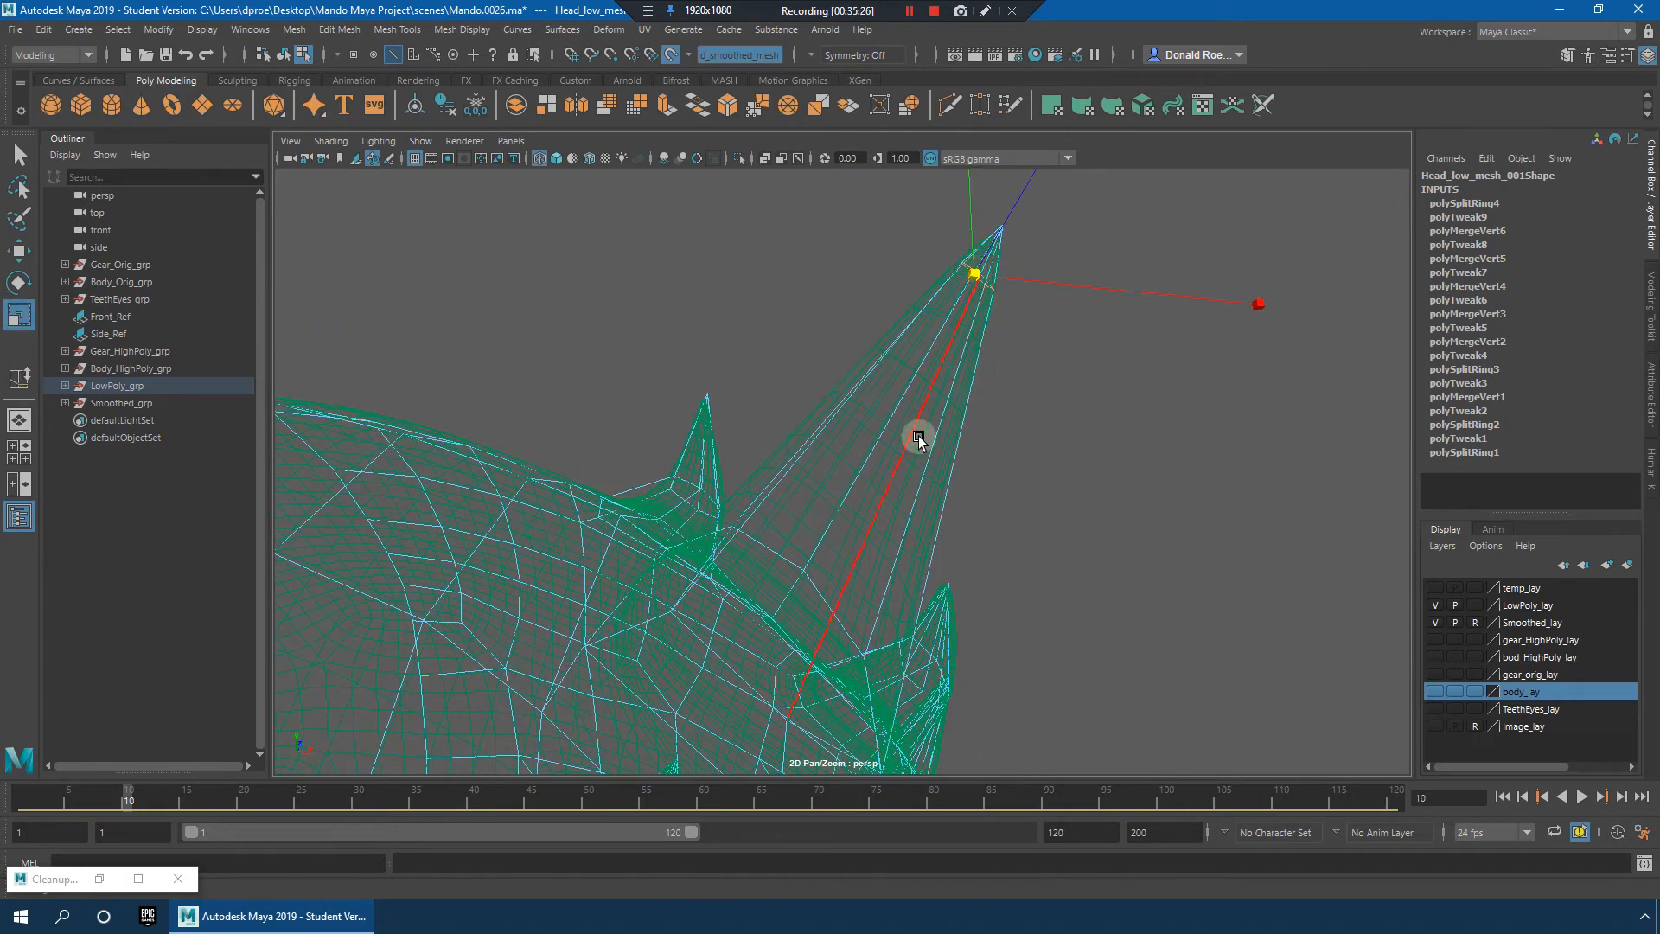
Step: Insert an edge loop around the lower half of the tall horn and scale it to match the smoothed horn
key(5)
alt+drag(930, 443, 932, 395)
mouse_move(933, 395)
shift+right_down()
mouse_move(872, 417)
mouse_move(973, 372)
mouse_move(847, 438)
shift+right_up()
key(q)
click(830, 452)
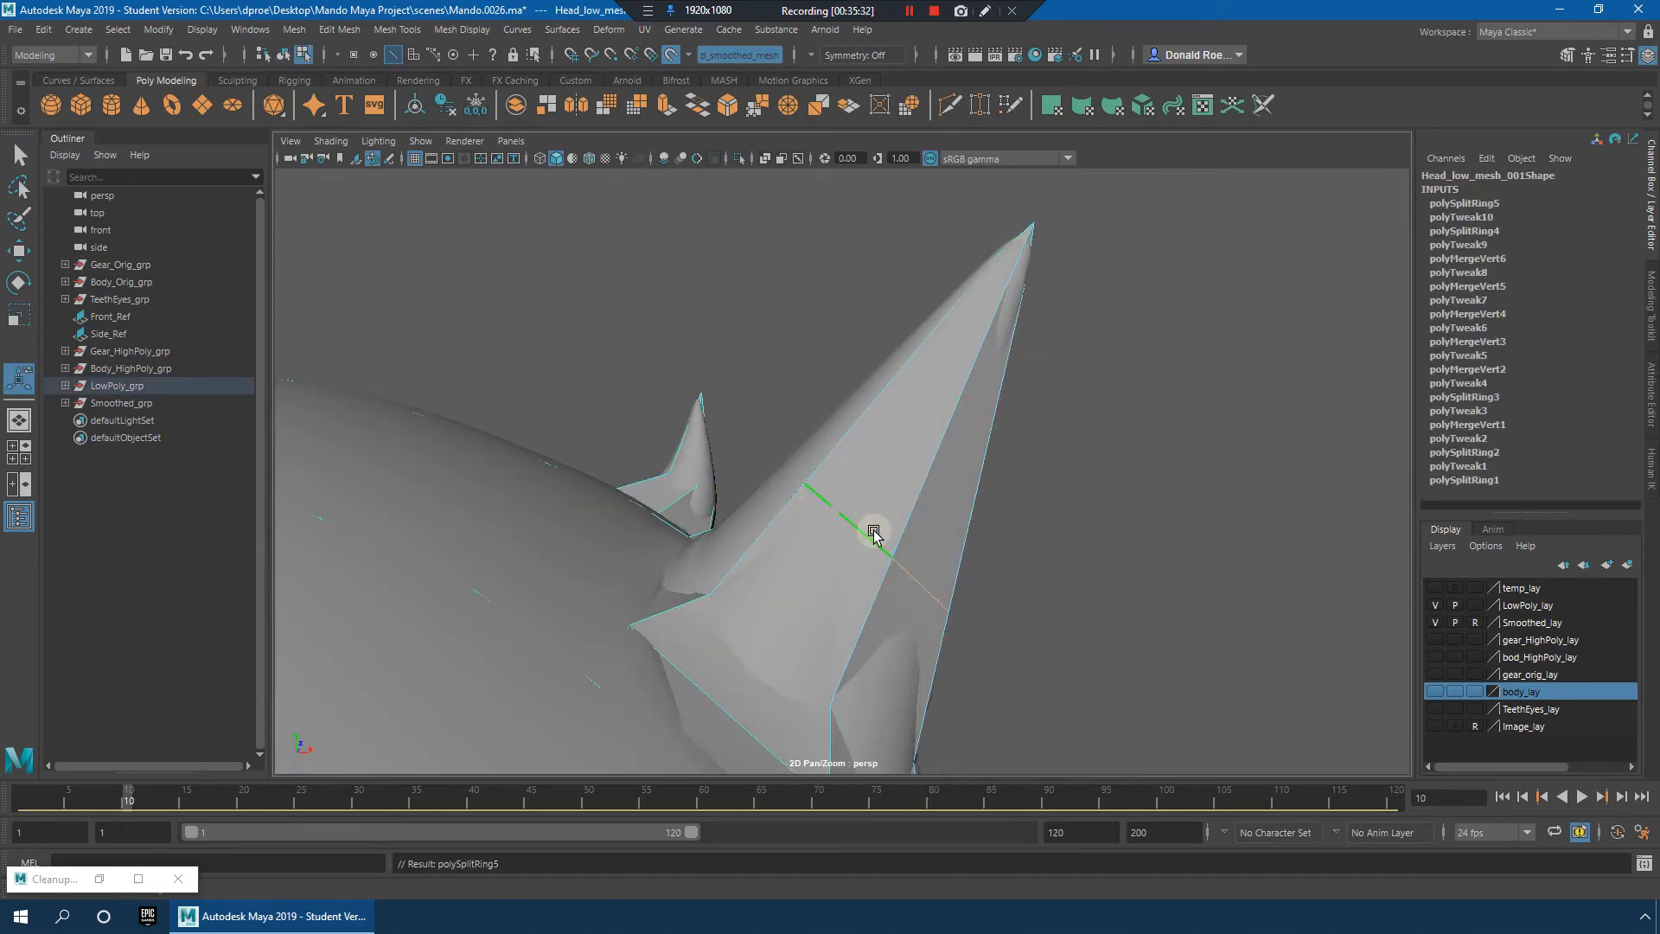
key(e)
key(r)
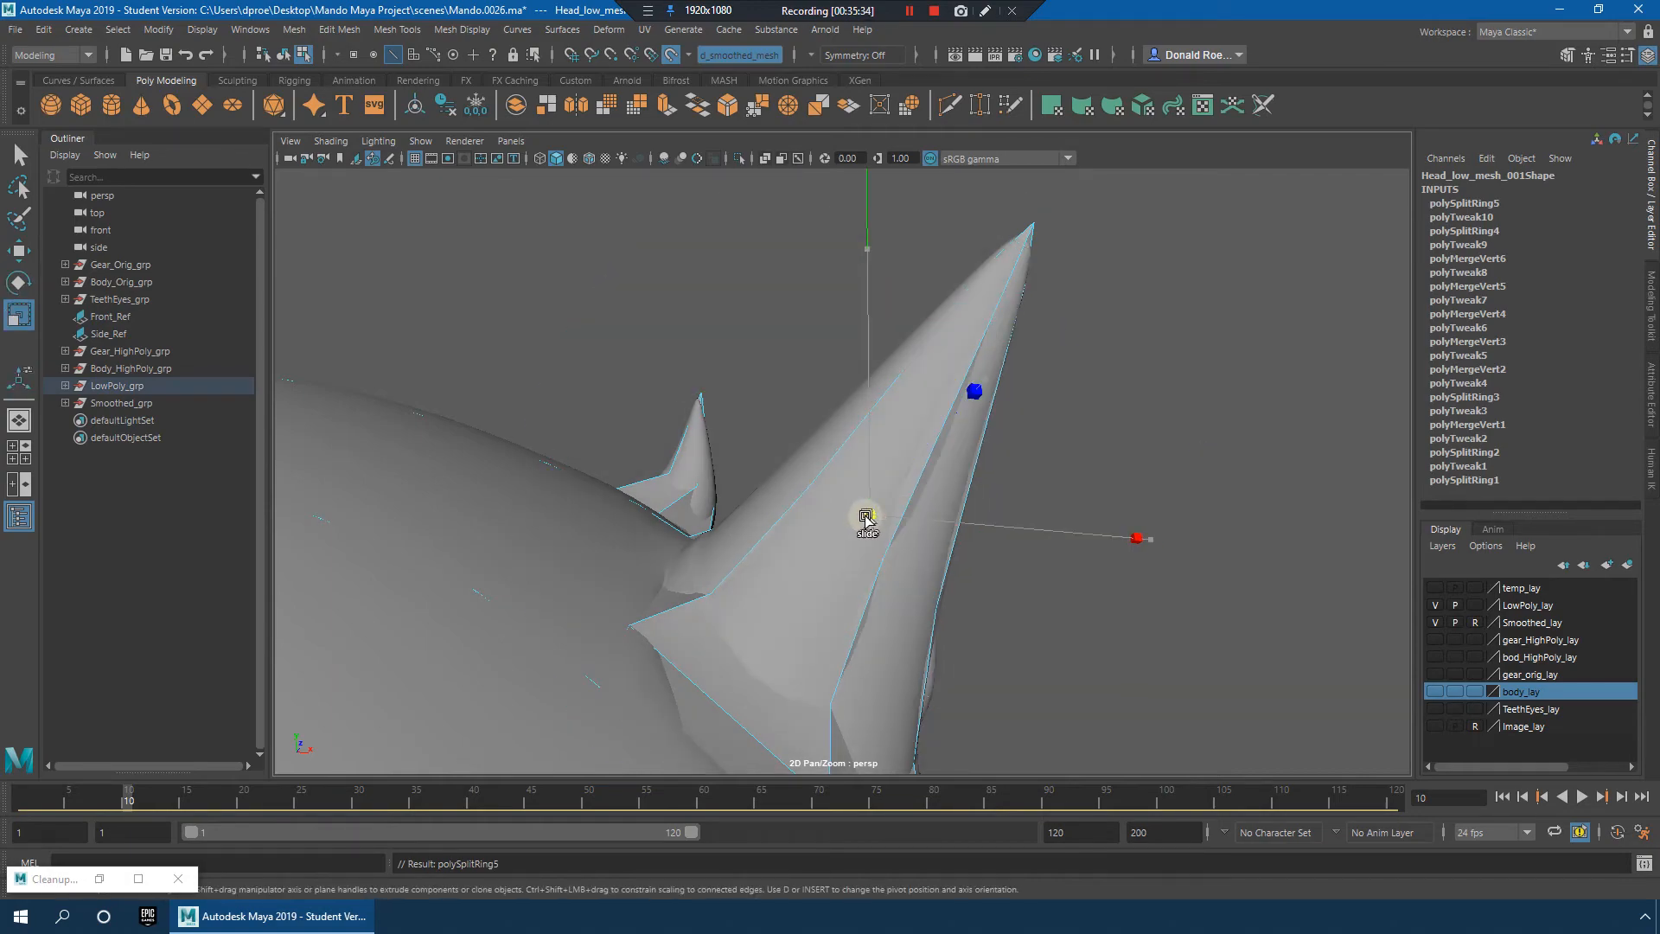
Step: Insert an edge loop around the upper half of the tall horn and return the mesh to shaded view
key(4)
alt+drag(958, 506, 1011, 493)
mouse_move(1023, 463)
shift+right_down()
mouse_move(1155, 418)
mouse_move(1004, 455)
shift+right_up()
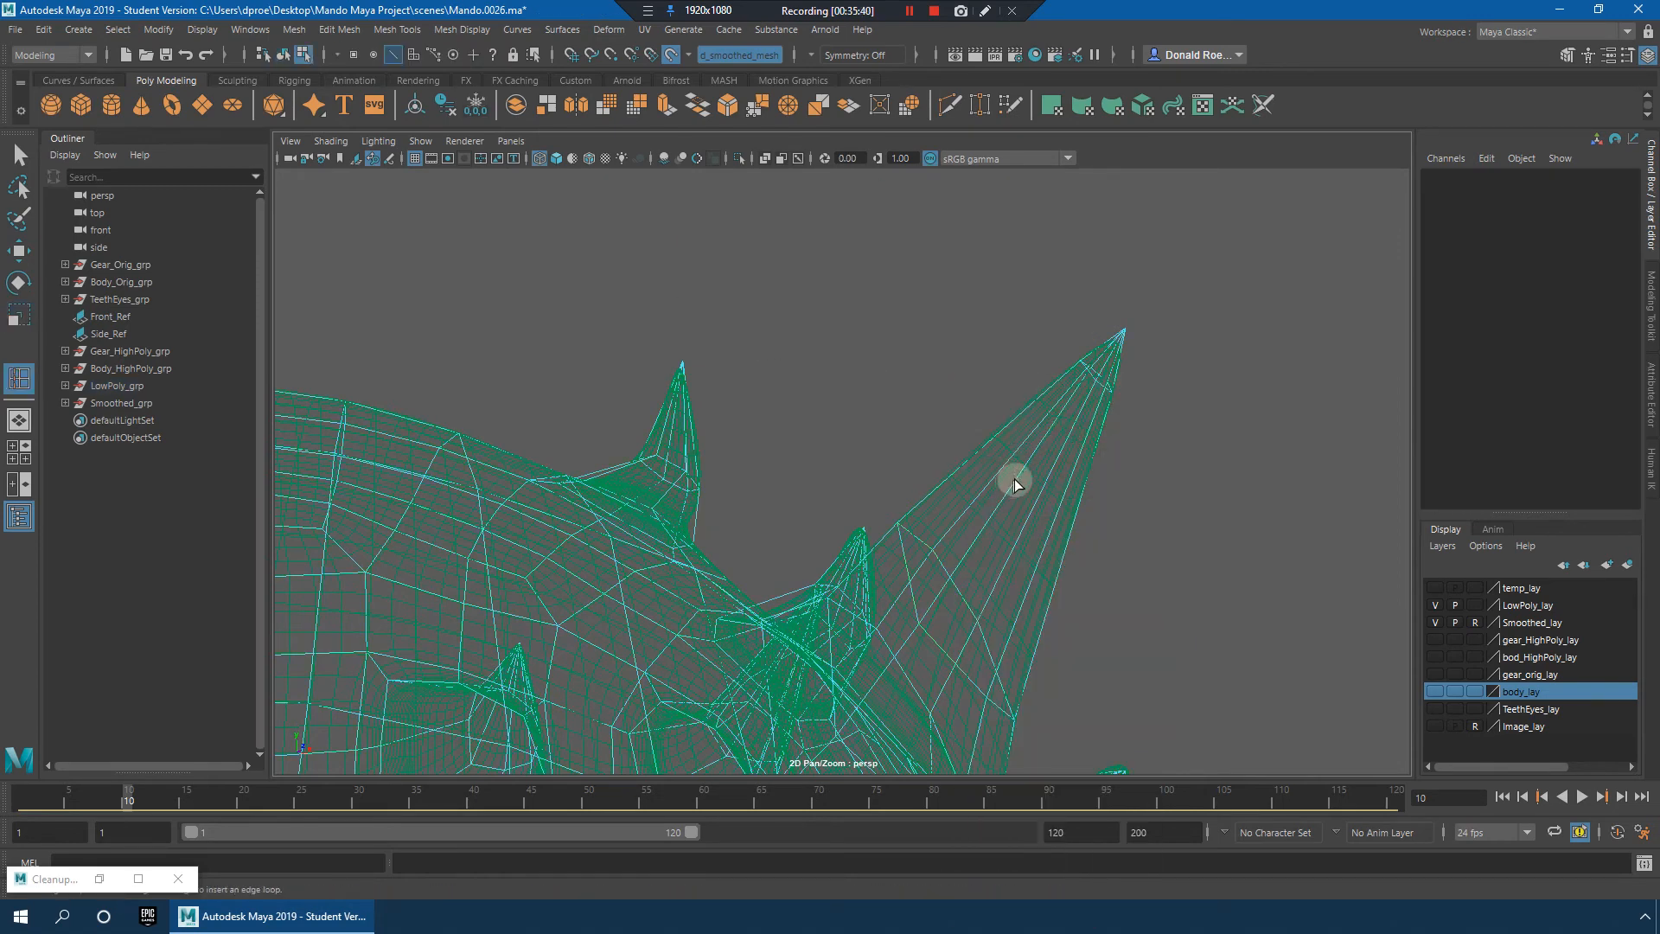
click(1011, 483)
click(1020, 501)
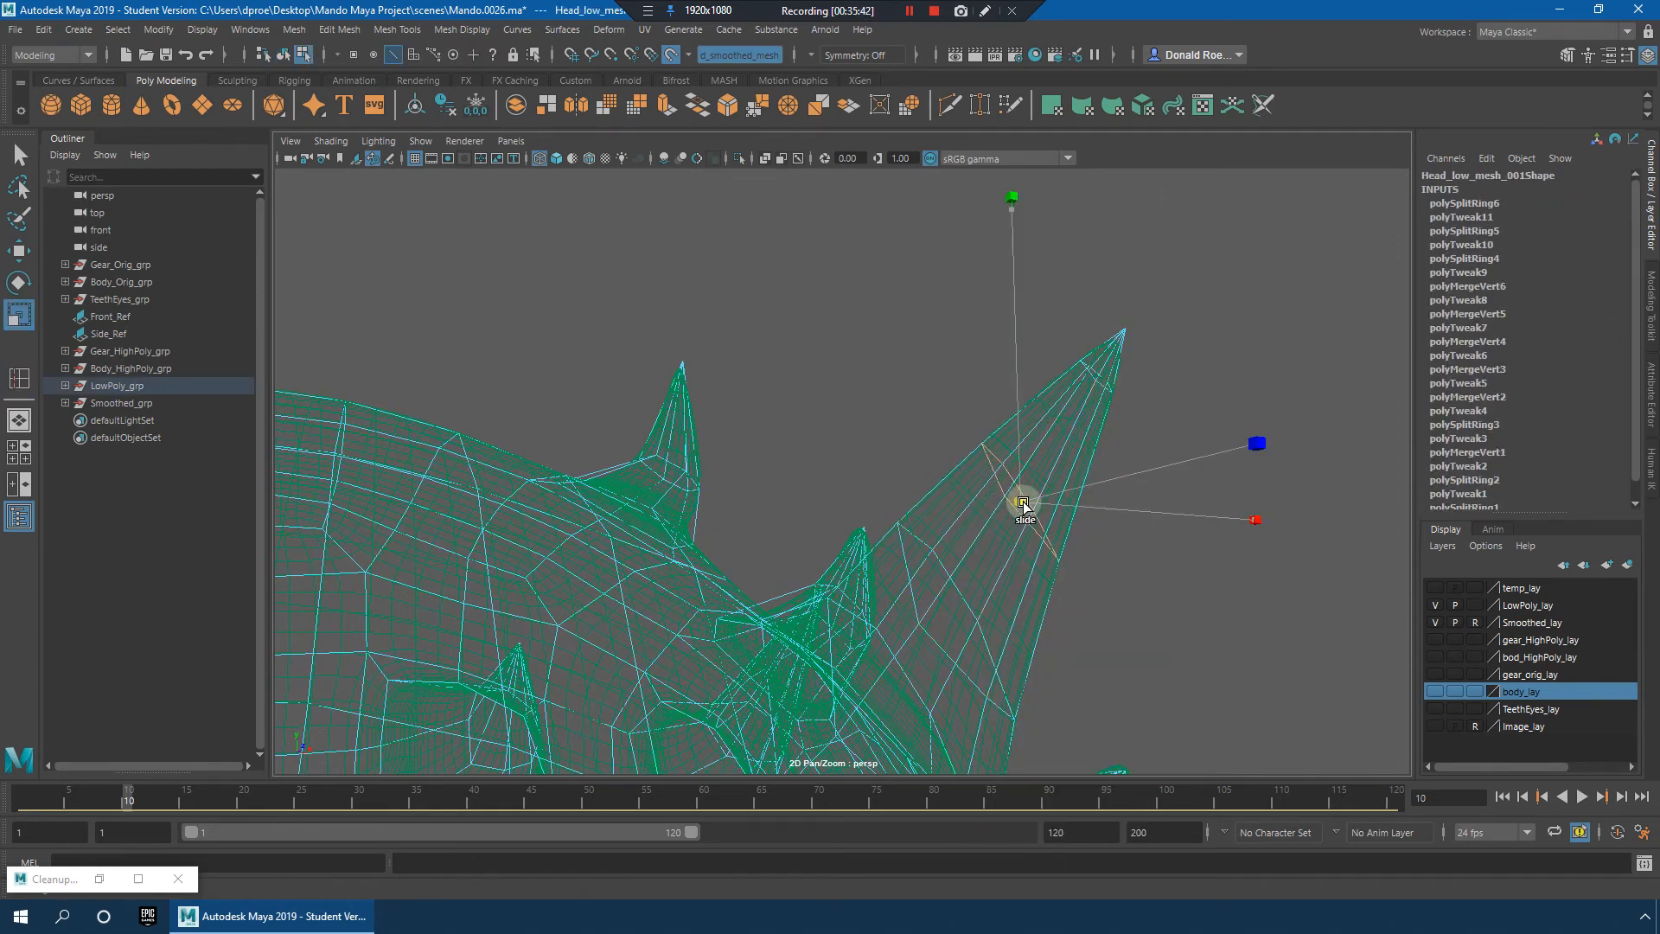
mouse_move(1023, 504)
alt+mouse_down()
mouse_move(1063, 545)
mouse_move(752, 553)
mouse_move(730, 536)
mouse_move(927, 522)
alt+mouse_up()
key(5)
alt+middle_drag(927, 521, 914, 519)
mouse_move(915, 519)
alt+mouse_down()
mouse_move(900, 526)
mouse_move(915, 501)
mouse_move(987, 495)
mouse_move(937, 507)
alt+mouse_up()
key(1)
mouse_move(937, 507)
alt+right_down()
mouse_move(913, 497)
mouse_move(967, 496)
alt+right_up()
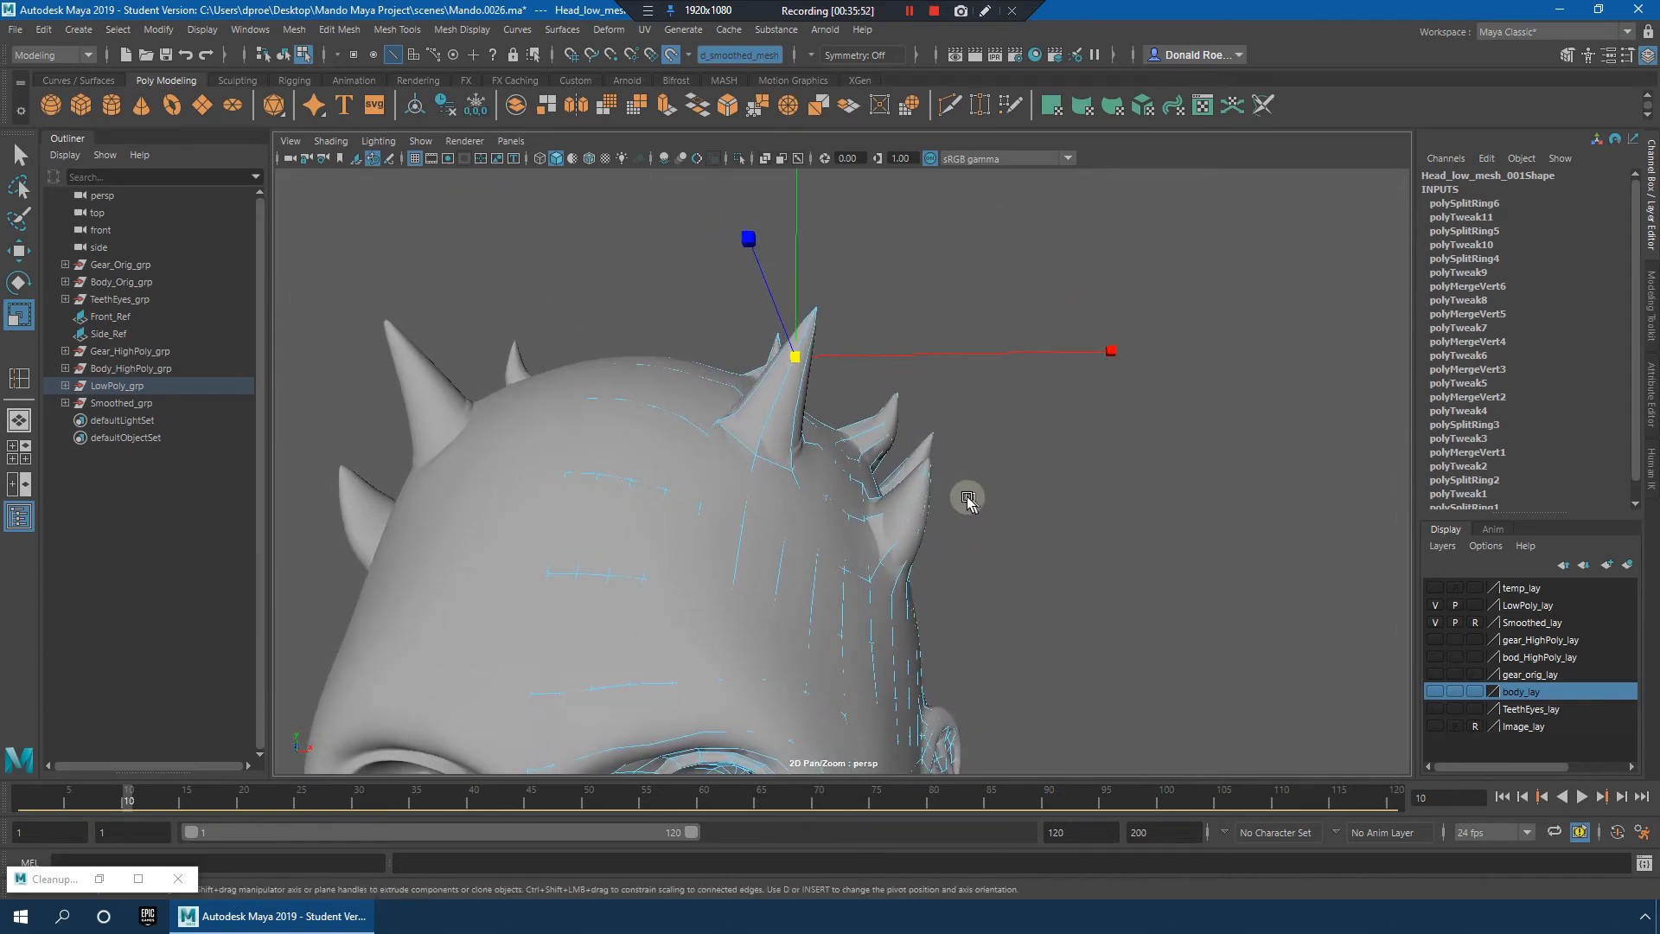
alt+drag(966, 496, 937, 499)
alt+right_drag(941, 499, 939, 505)
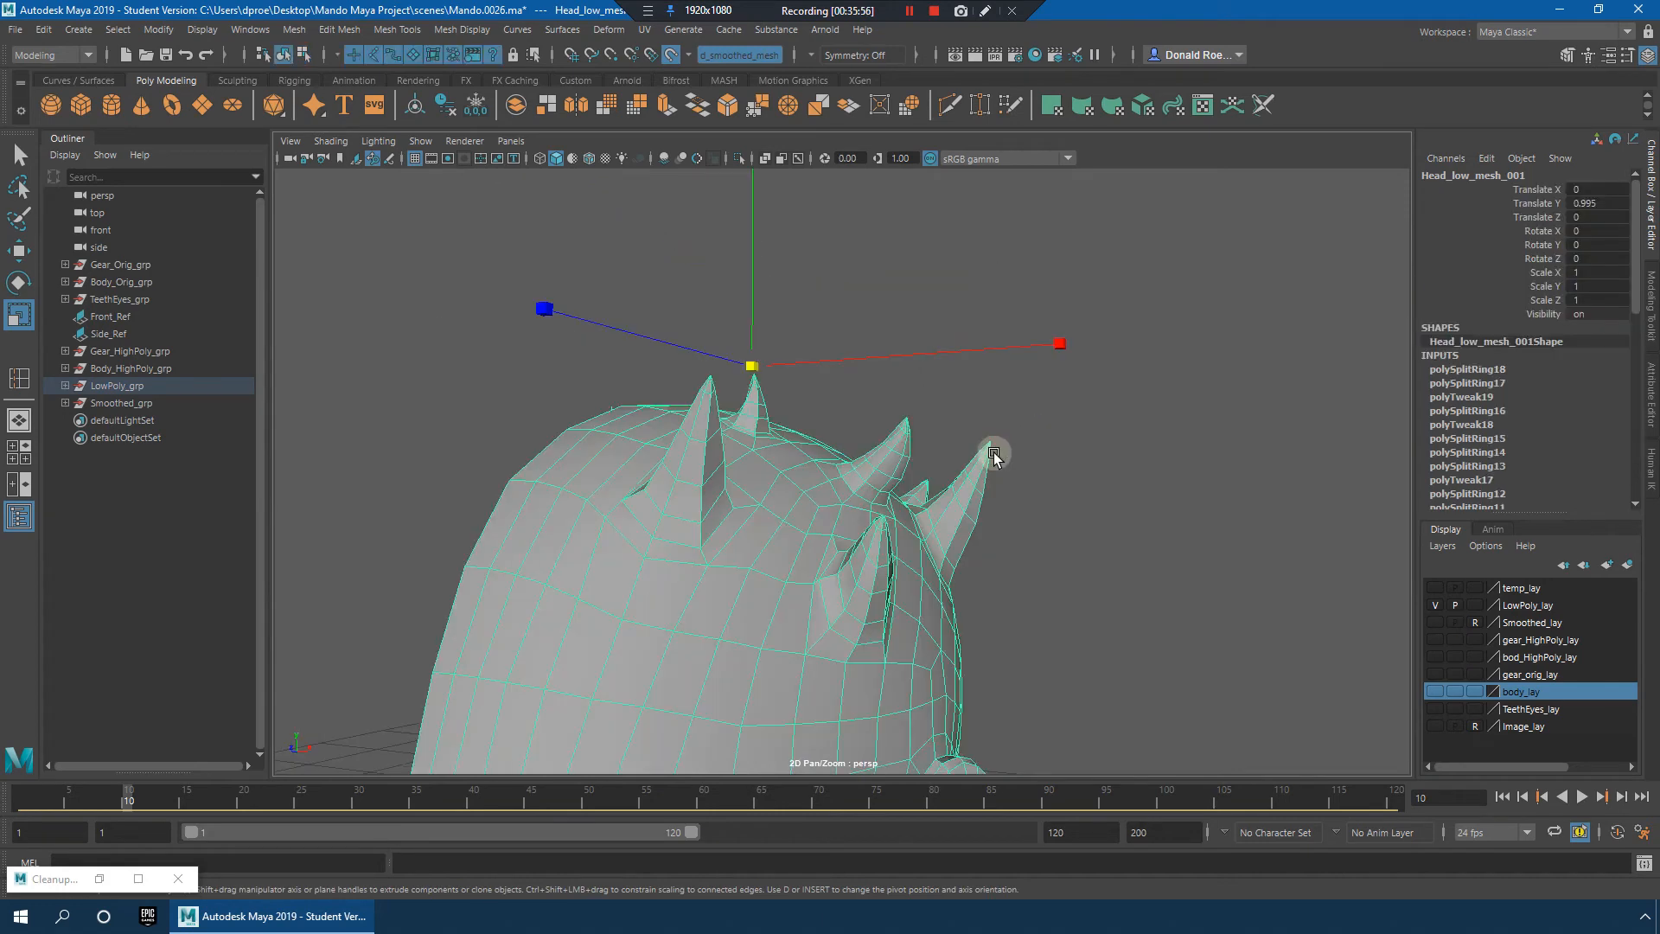
Step: Relax the low-poly head mesh around the horns with the sculpting Relax tool
alt+drag(994, 456, 525, 268)
click(370, 30)
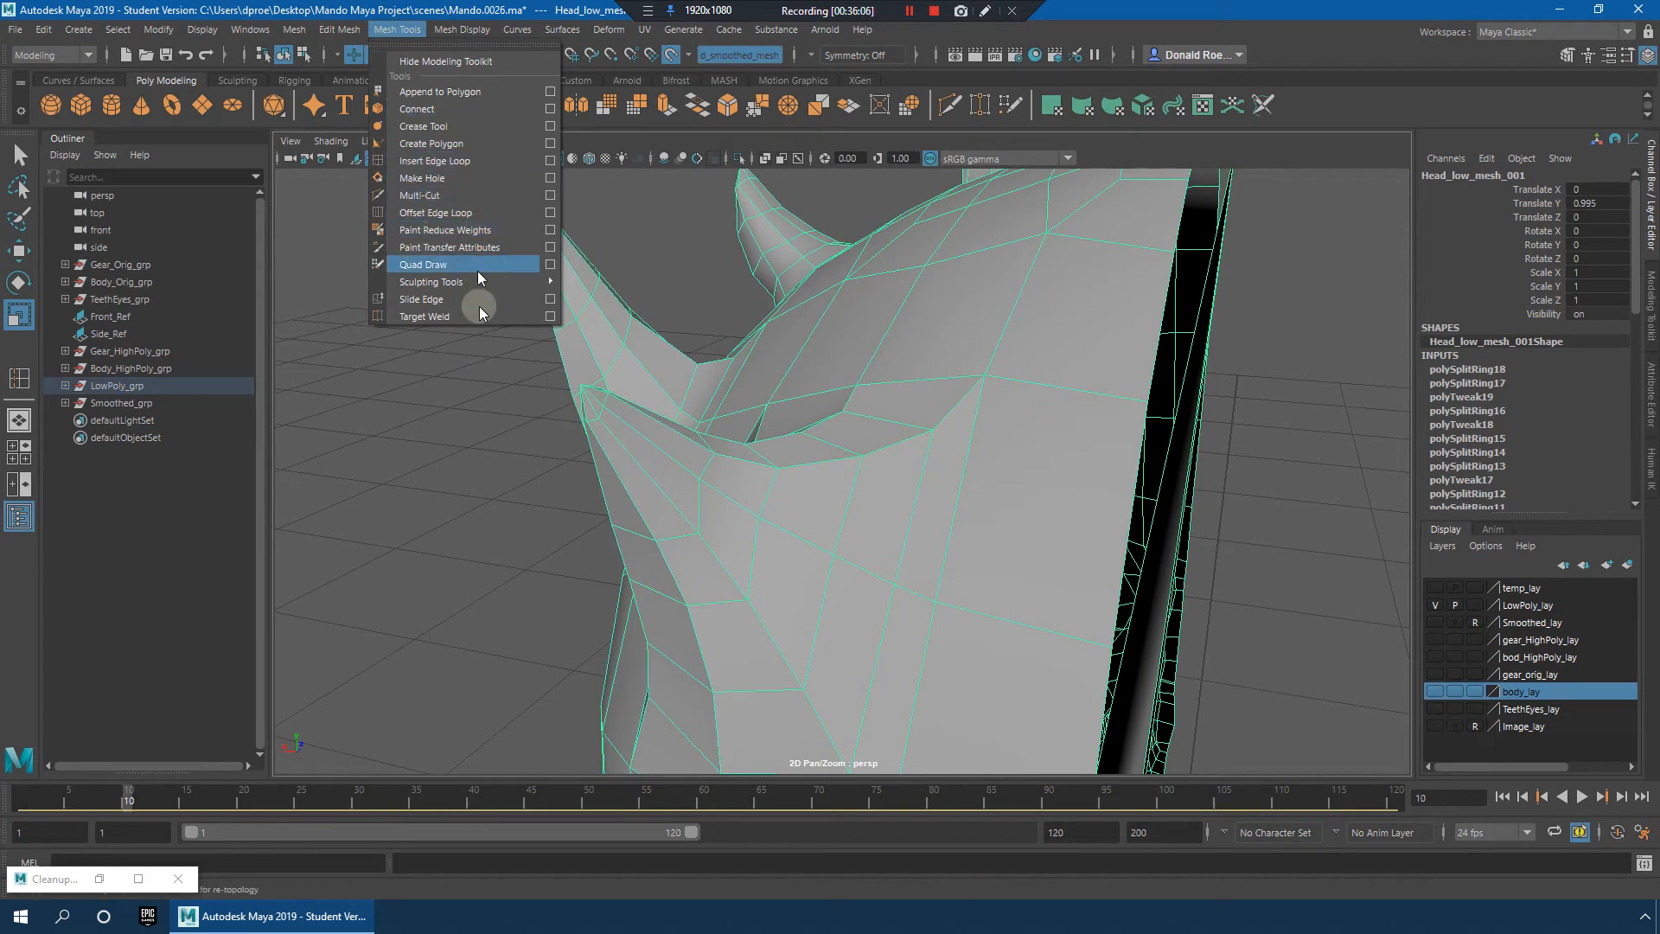
mouse_move(475, 283)
click(615, 331)
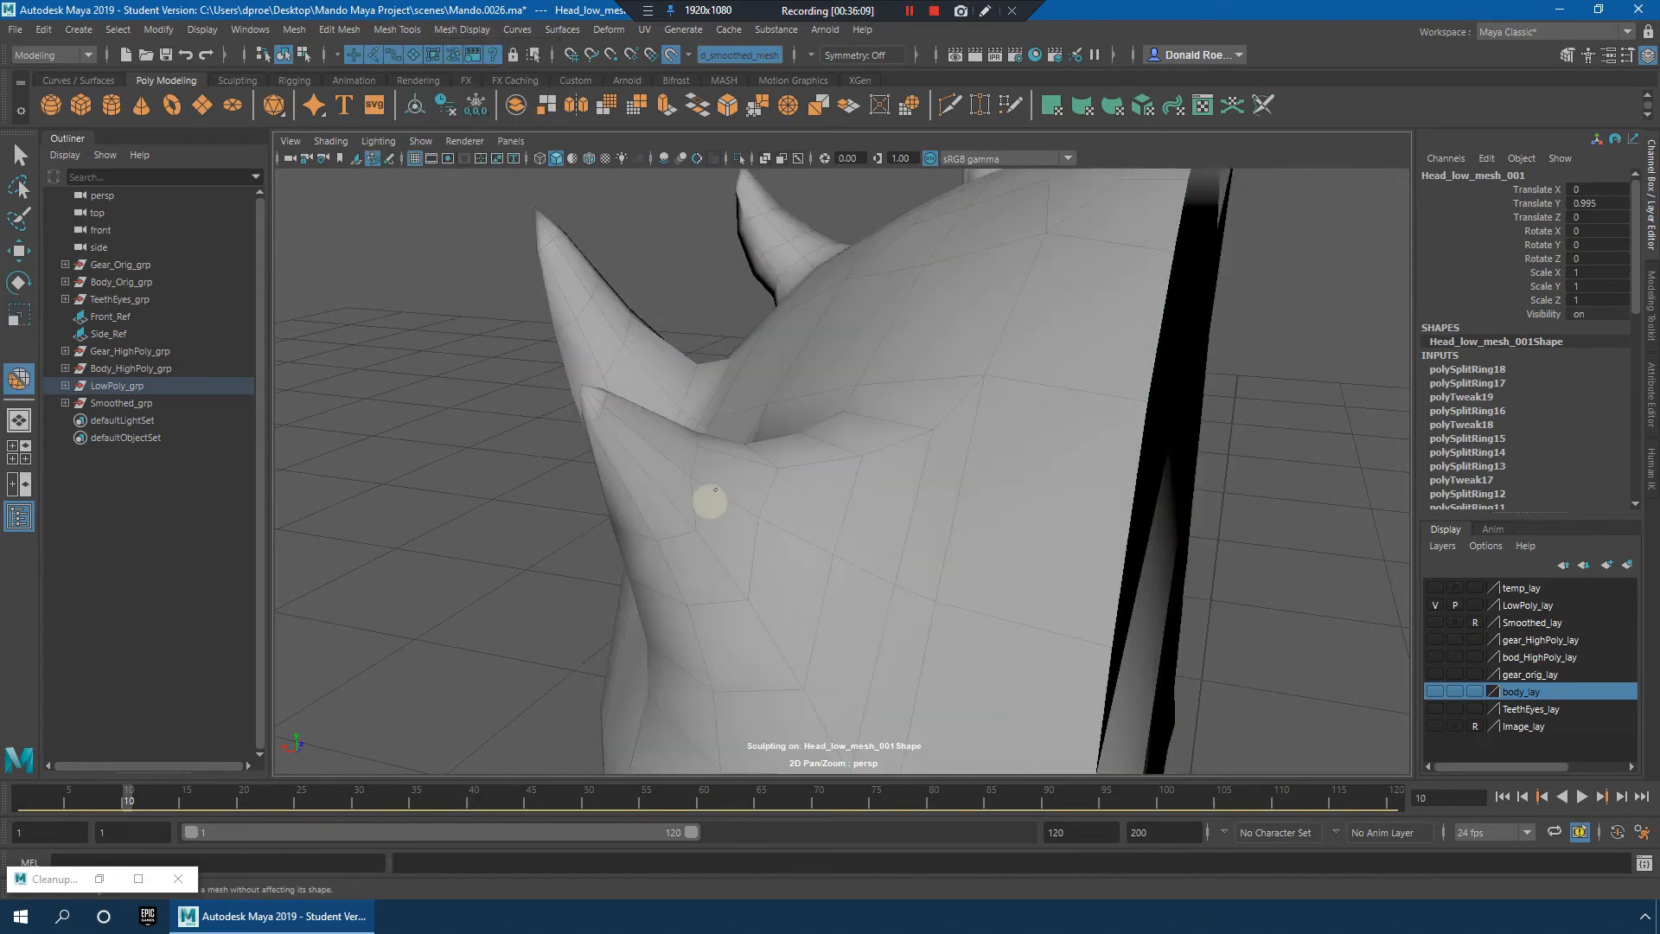
mouse_move(759, 526)
alt+mouse_down()
mouse_move(796, 581)
mouse_move(1046, 519)
mouse_move(824, 414)
alt+mouse_up()
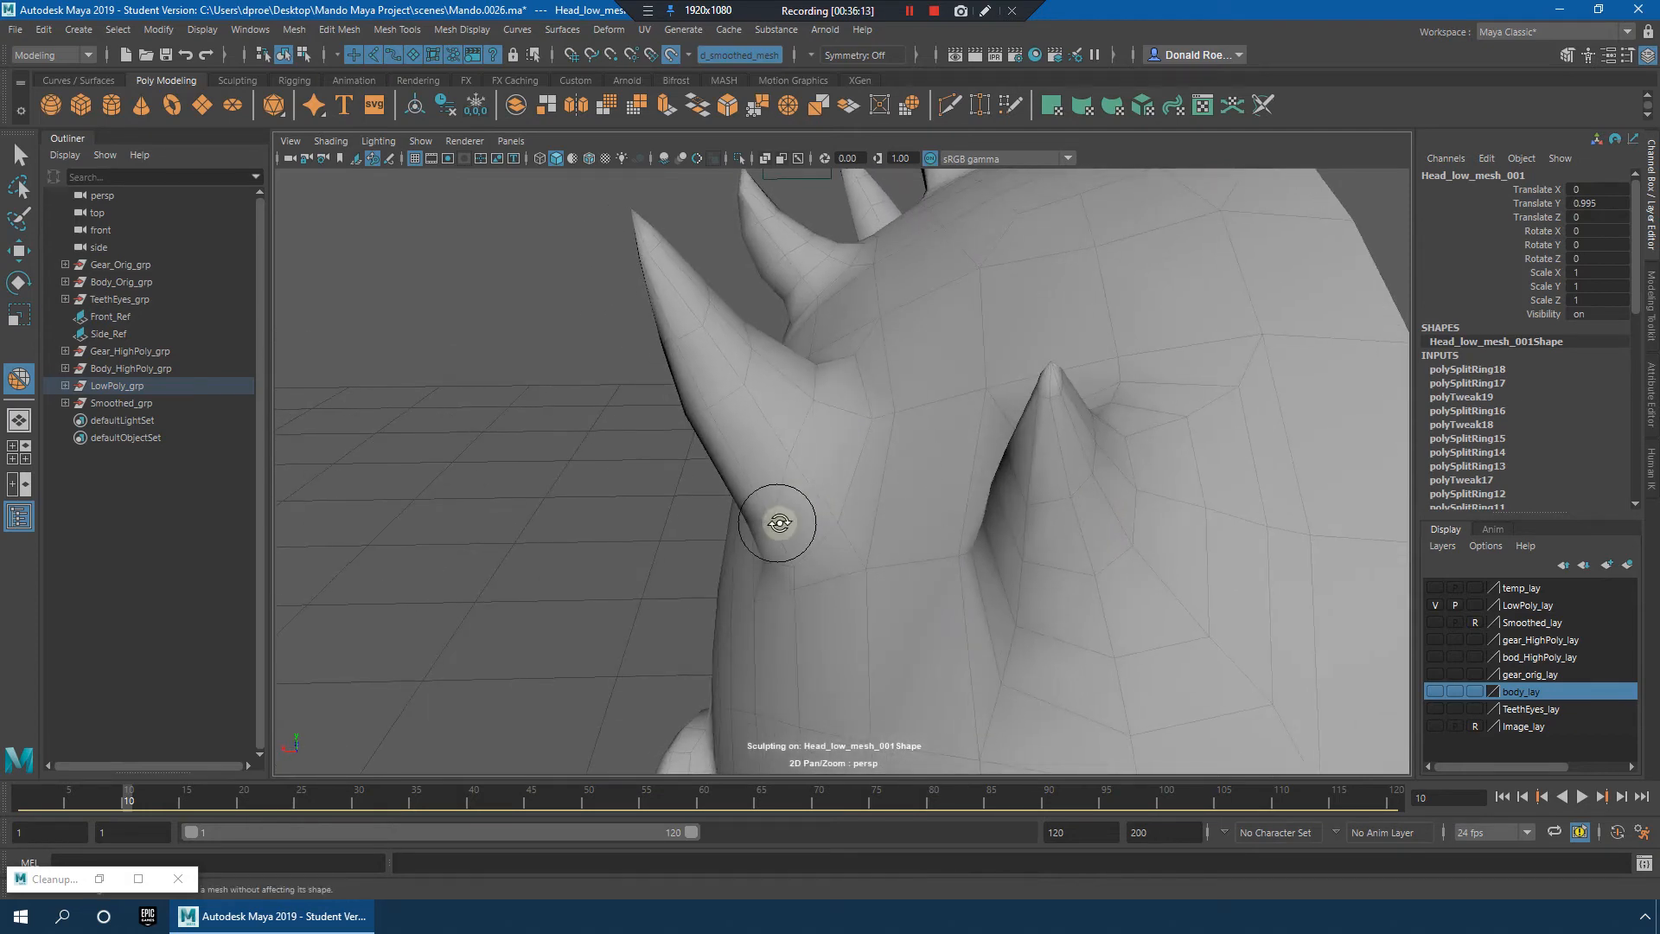
mouse_move(778, 522)
alt+mouse_down()
mouse_move(922, 507)
mouse_move(1011, 438)
alt+mouse_up()
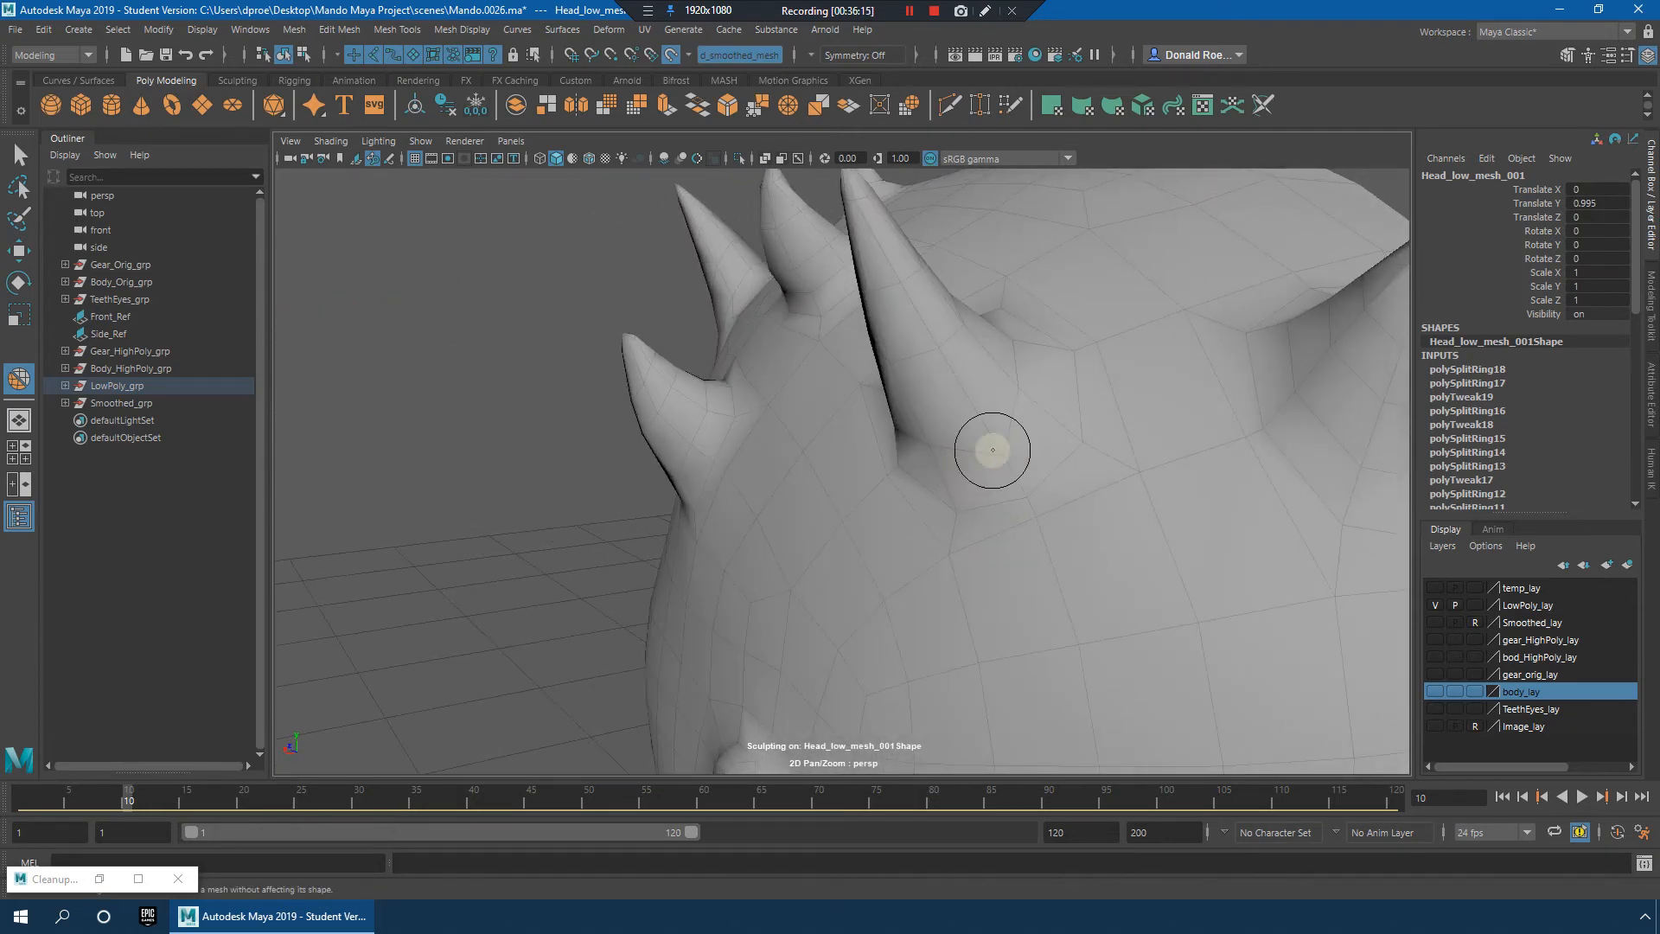
Step: Compare the low-poly horns and face with the smoothed head by showing and then hiding Smoothed_lay
click(1434, 623)
alt+drag(1178, 574, 995, 394)
mouse_move(880, 294)
alt+mouse_down()
mouse_move(986, 300)
mouse_move(997, 360)
mouse_move(941, 326)
mouse_move(989, 342)
alt+mouse_up()
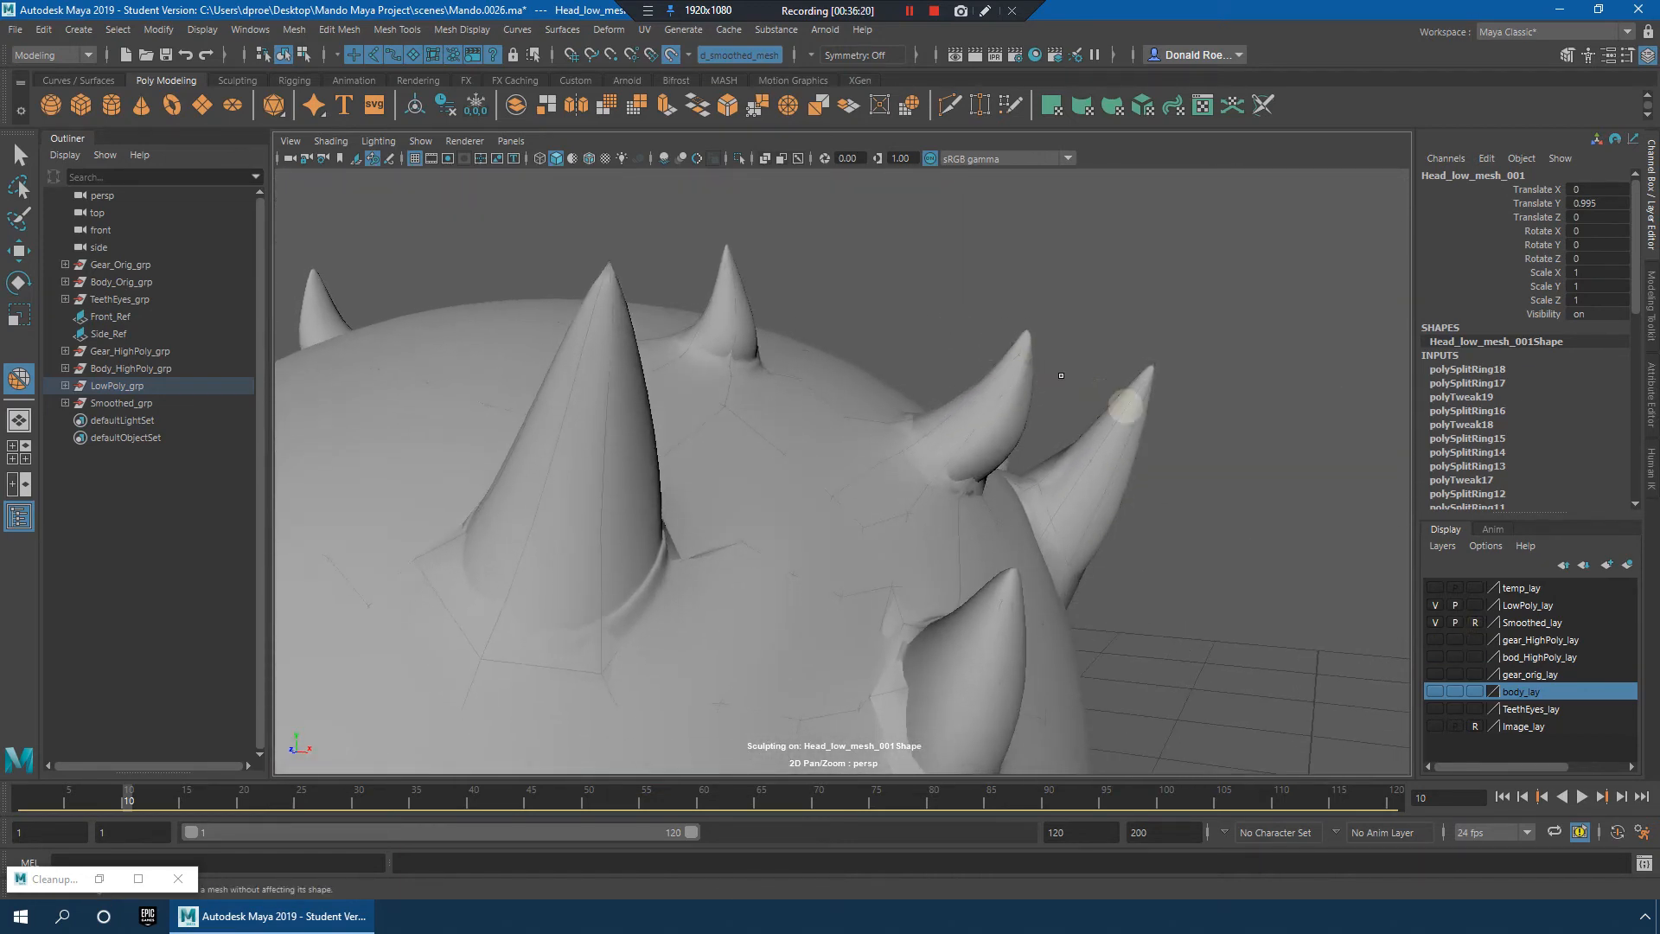
key(q)
click(1285, 493)
alt+right_drag(1284, 493, 1160, 525)
alt+middle_drag(1160, 526, 1236, 298)
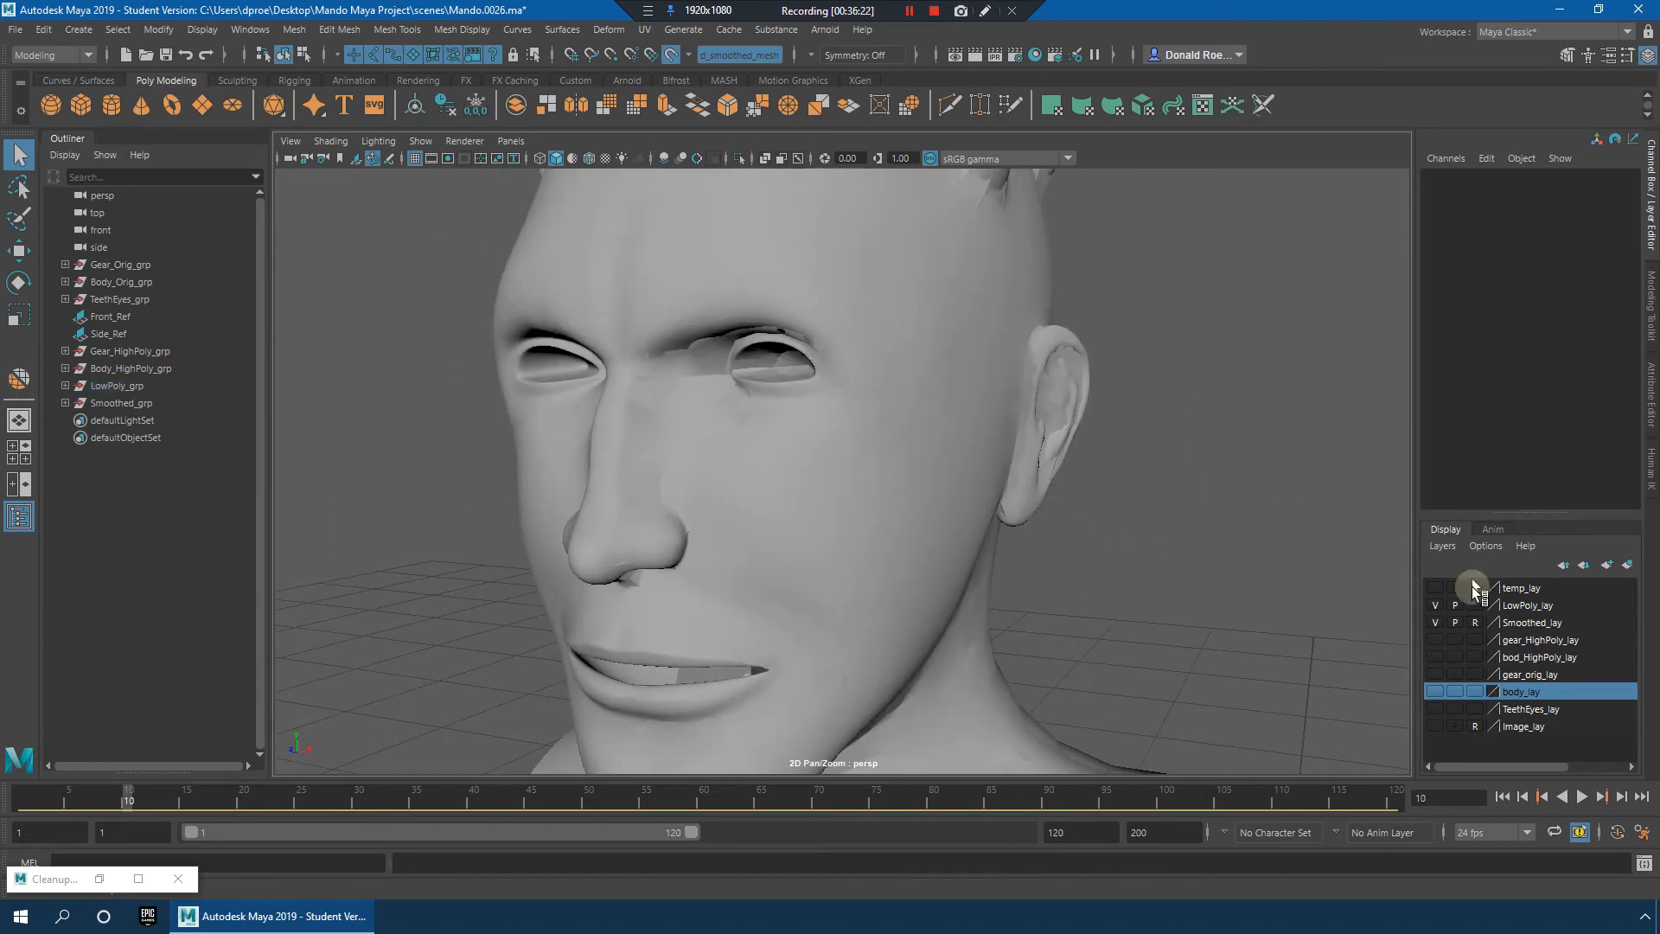
click(1436, 626)
alt+right_drag(1332, 554, 1107, 519)
mouse_move(1106, 519)
alt+mouse_down()
mouse_move(1012, 500)
mouse_move(1106, 510)
alt+mouse_up()
alt+right_drag(907, 510, 952, 514)
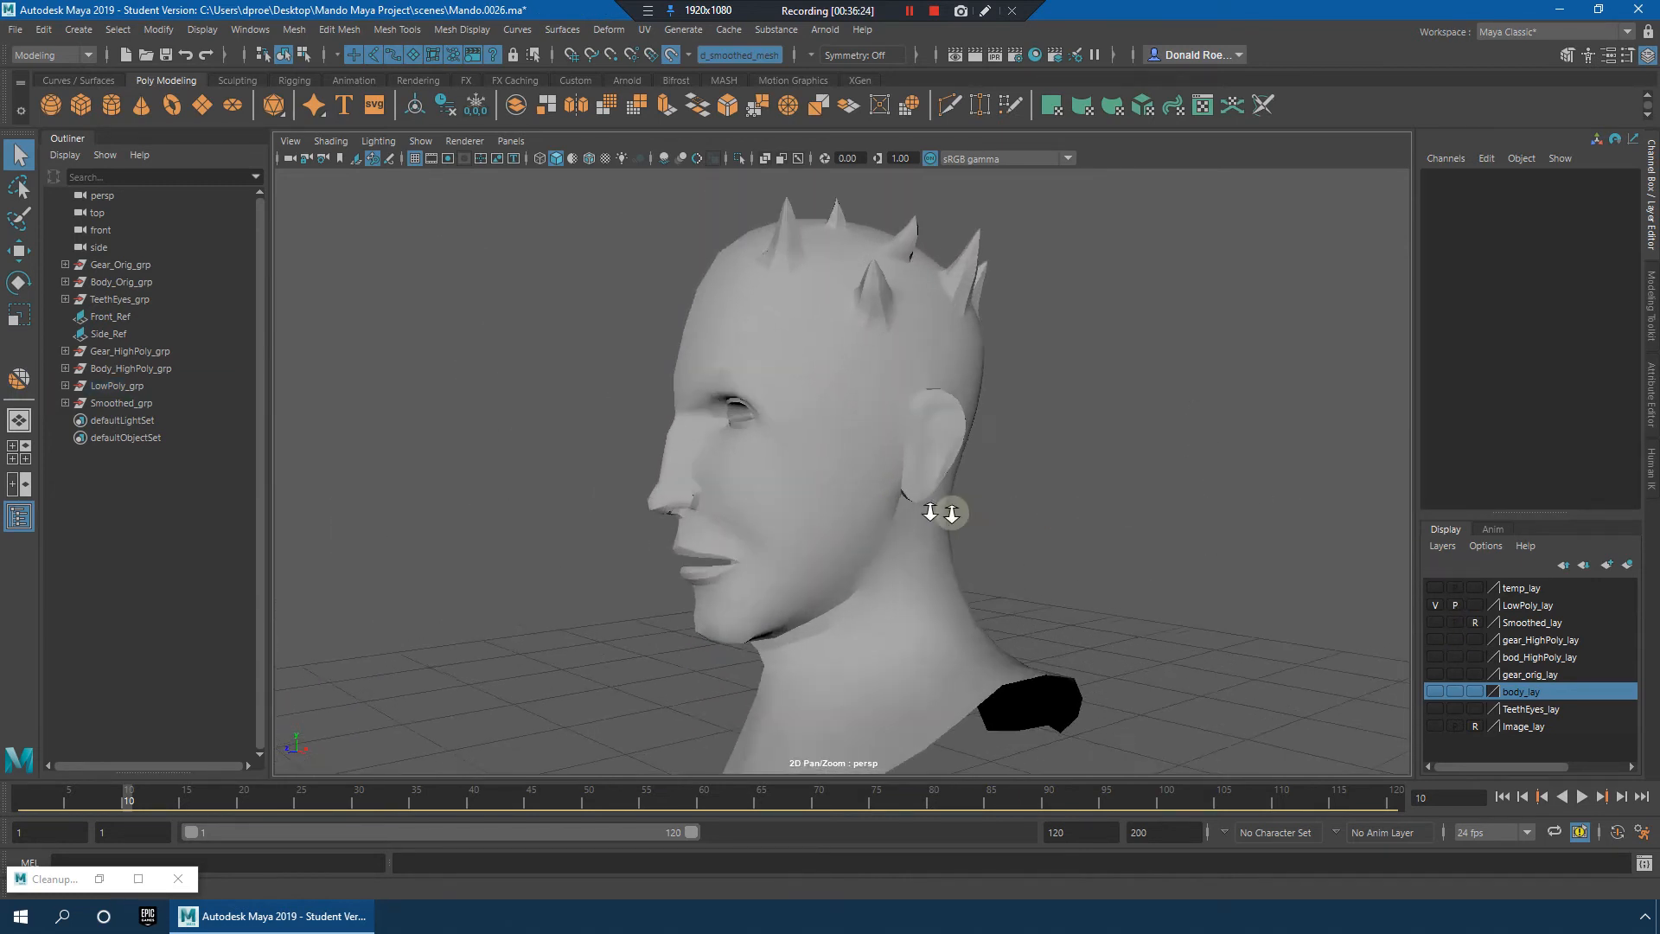
Step: Examine the low-poly ear, jaw and neck, toggling the visibility of Smoothed_lay and LowPoly_lay for comparison
alt+drag(951, 514, 885, 493)
alt+middle_drag(886, 493, 921, 462)
alt+right_drag(920, 502, 998, 512)
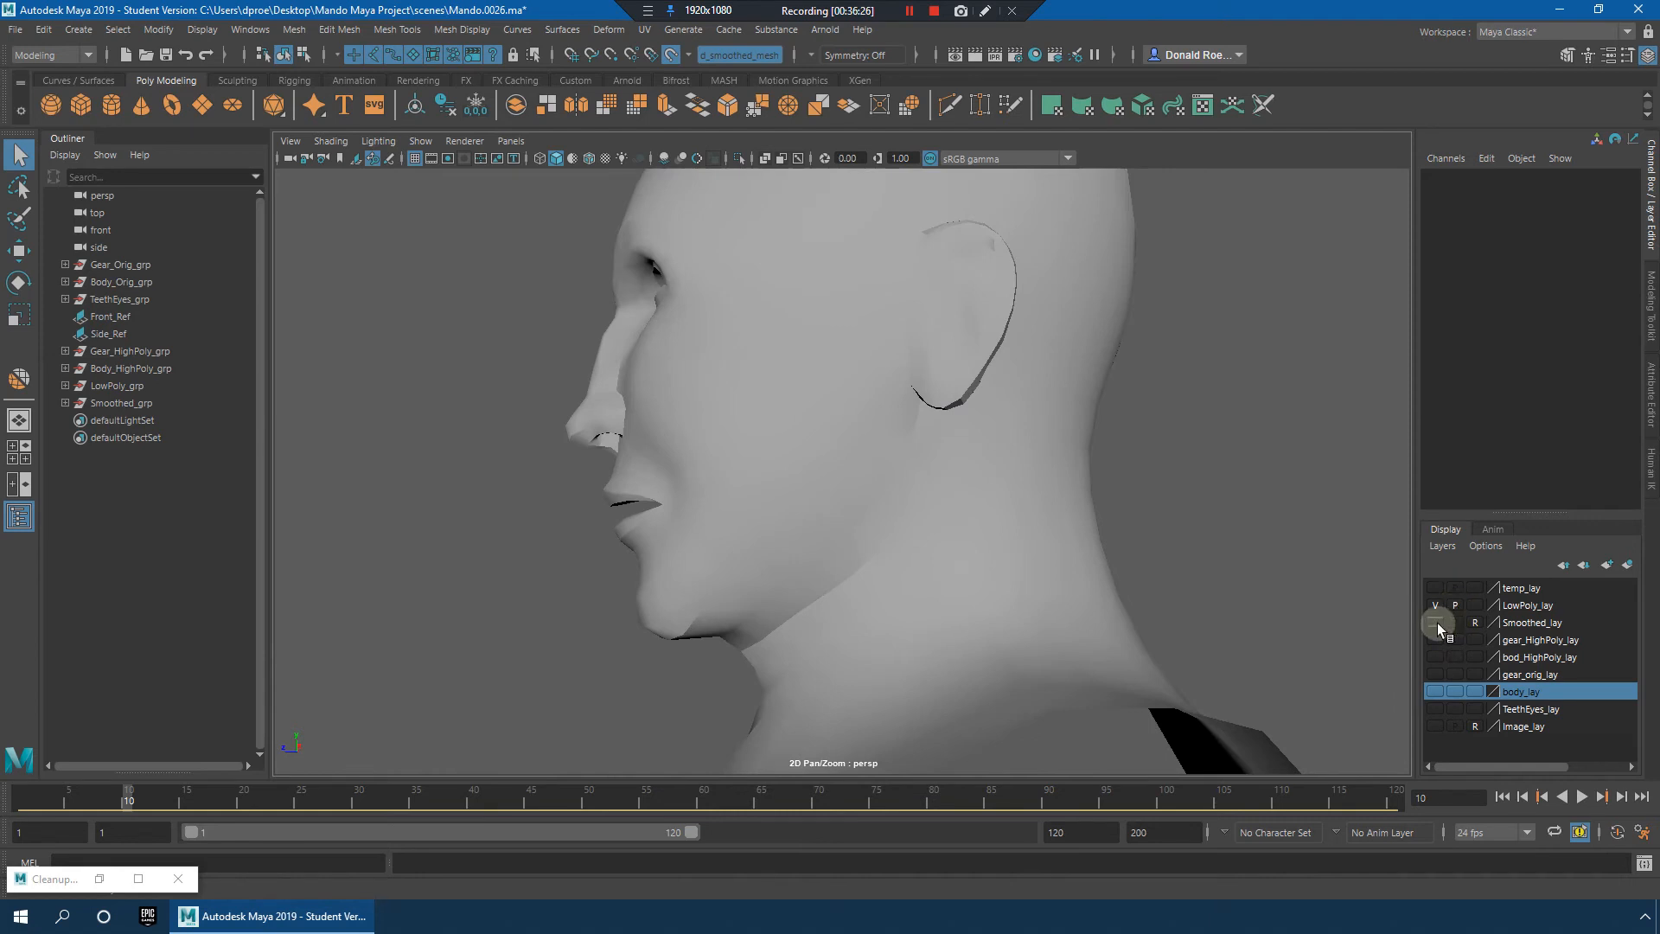
alt+middle_drag(899, 519, 921, 371)
mouse_move(916, 441)
alt+mouse_down()
mouse_move(996, 470)
mouse_move(911, 458)
alt+mouse_up()
click(1435, 623)
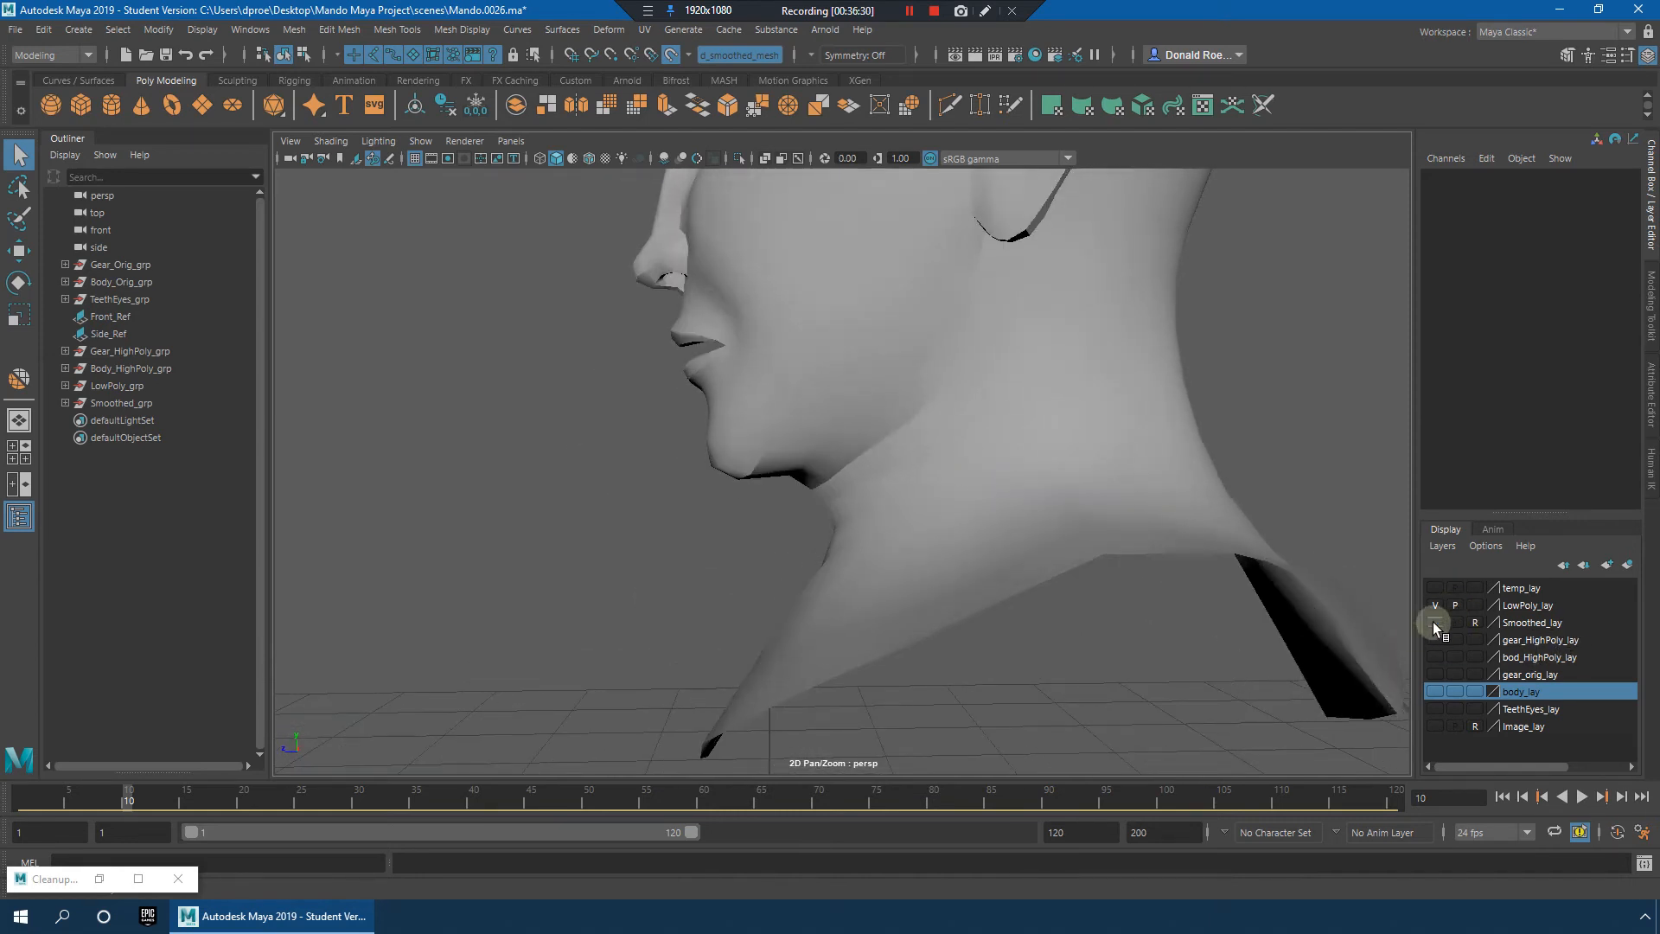
click(1435, 622)
click(1435, 622)
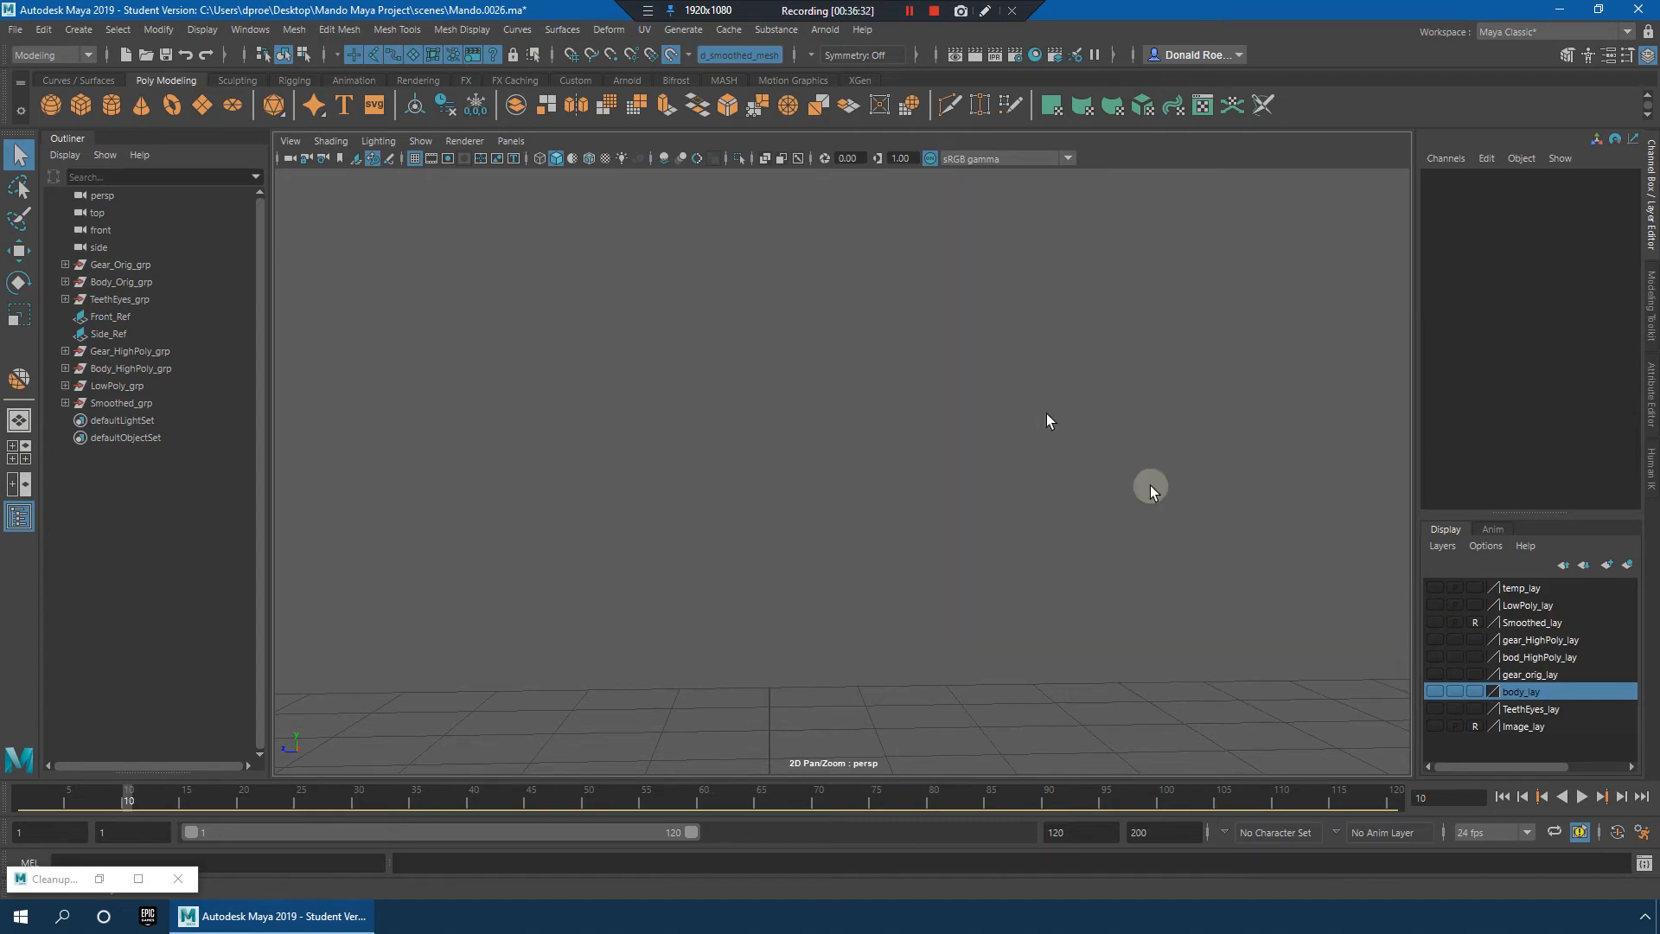
click(1435, 605)
Step: Turn off the live surface and start moving the low-poly head's bunched inner-mouth vertices from inside the head
click(982, 459)
alt+drag(982, 459, 734, 459)
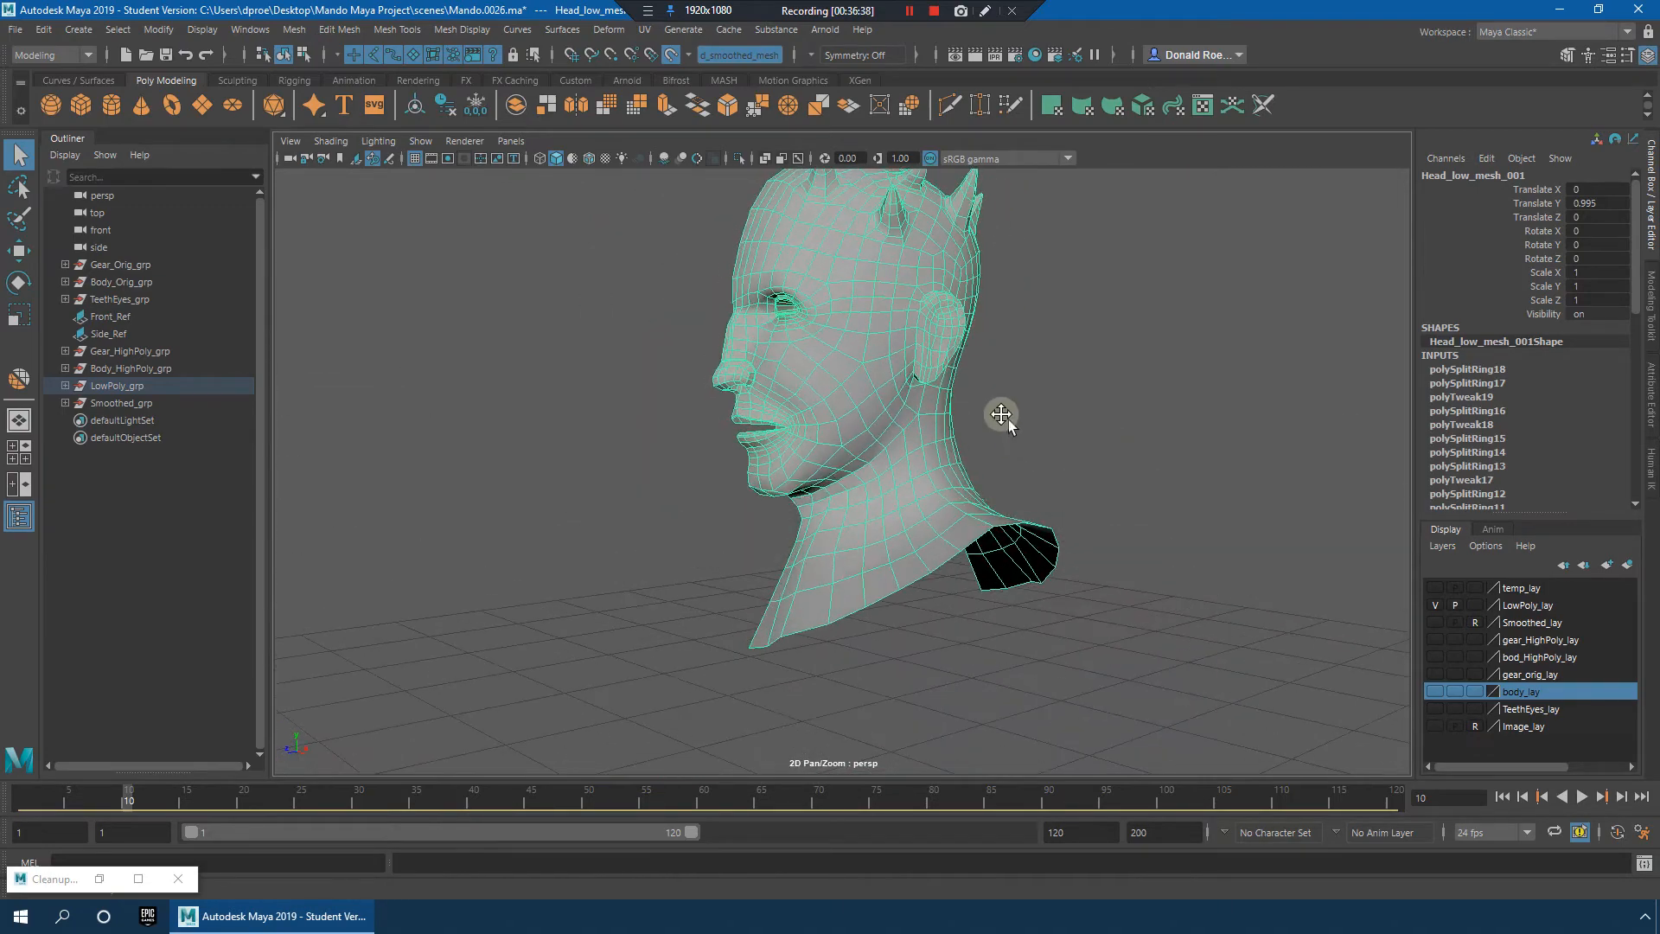
alt+right_drag(1013, 462, 1063, 449)
alt+drag(1063, 449, 1004, 474)
alt+right_drag(1004, 475, 945, 456)
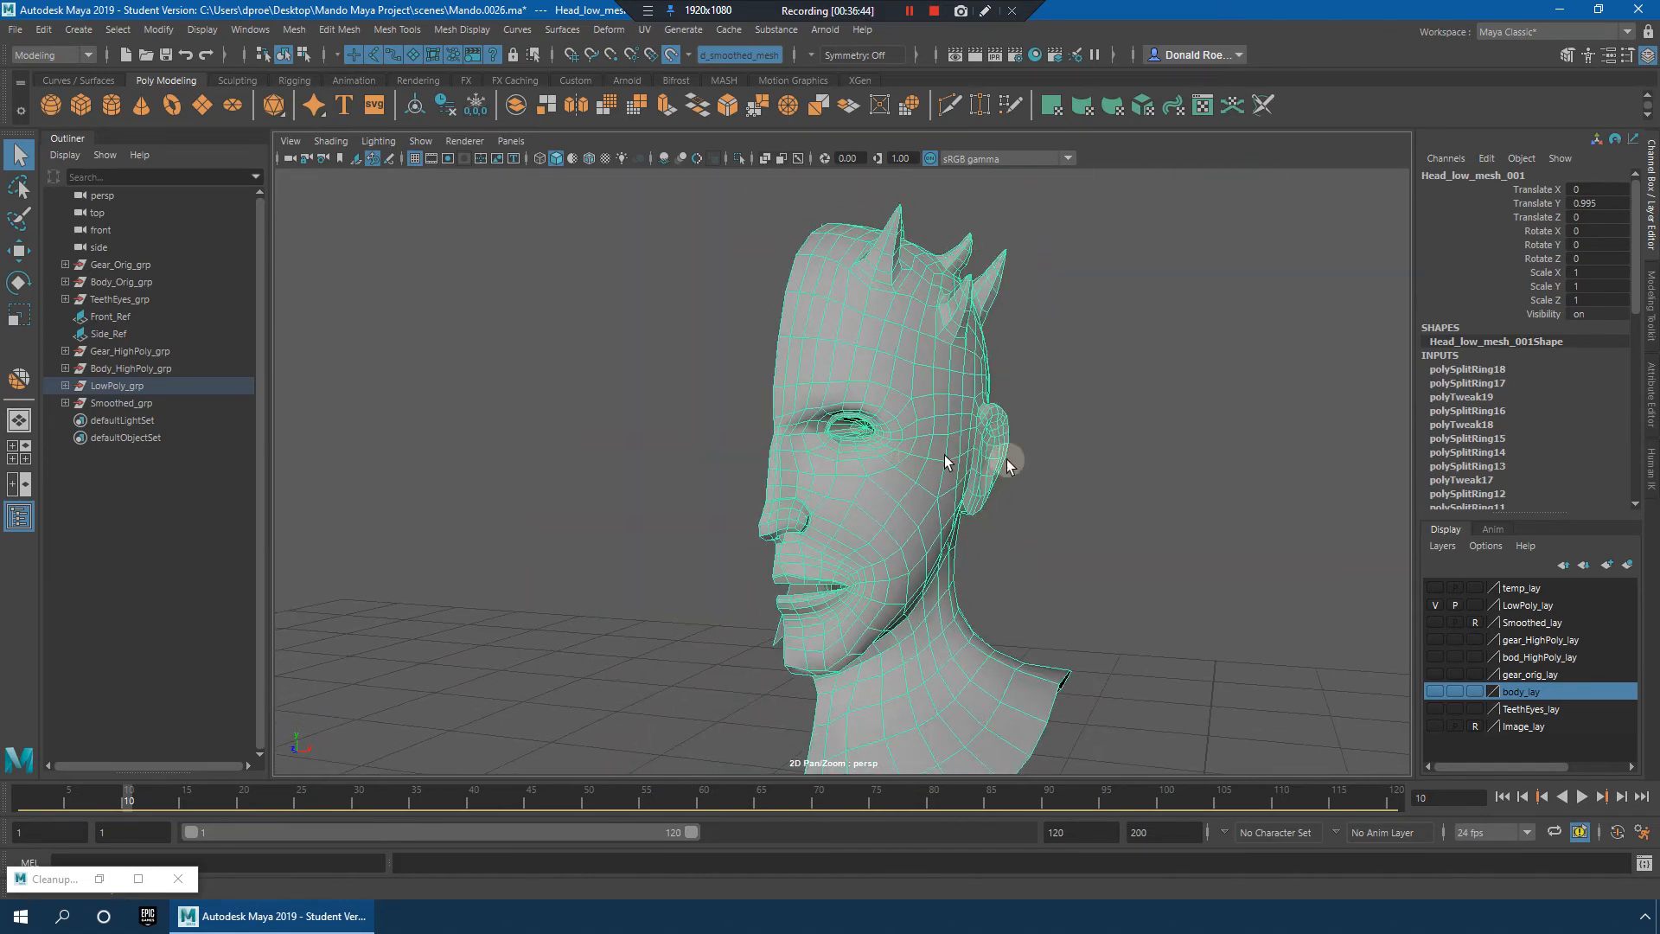
alt+drag(999, 444, 1129, 441)
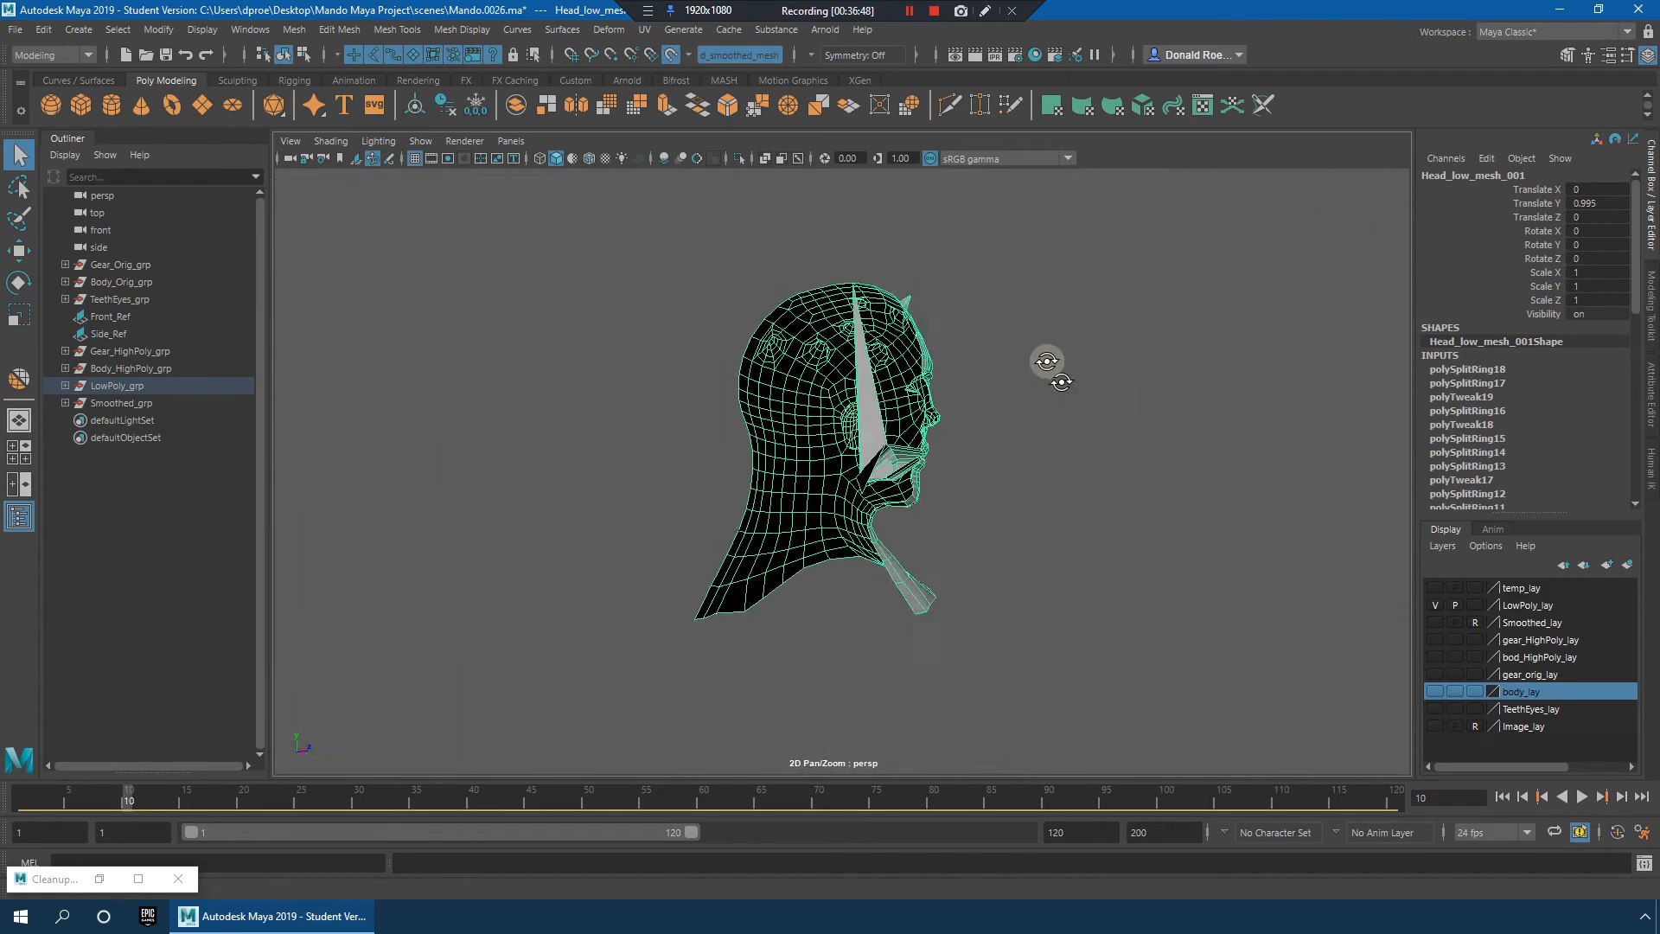
alt+drag(821, 338, 810, 421)
right_drag(810, 421, 807, 362)
alt+drag(992, 452, 771, 327)
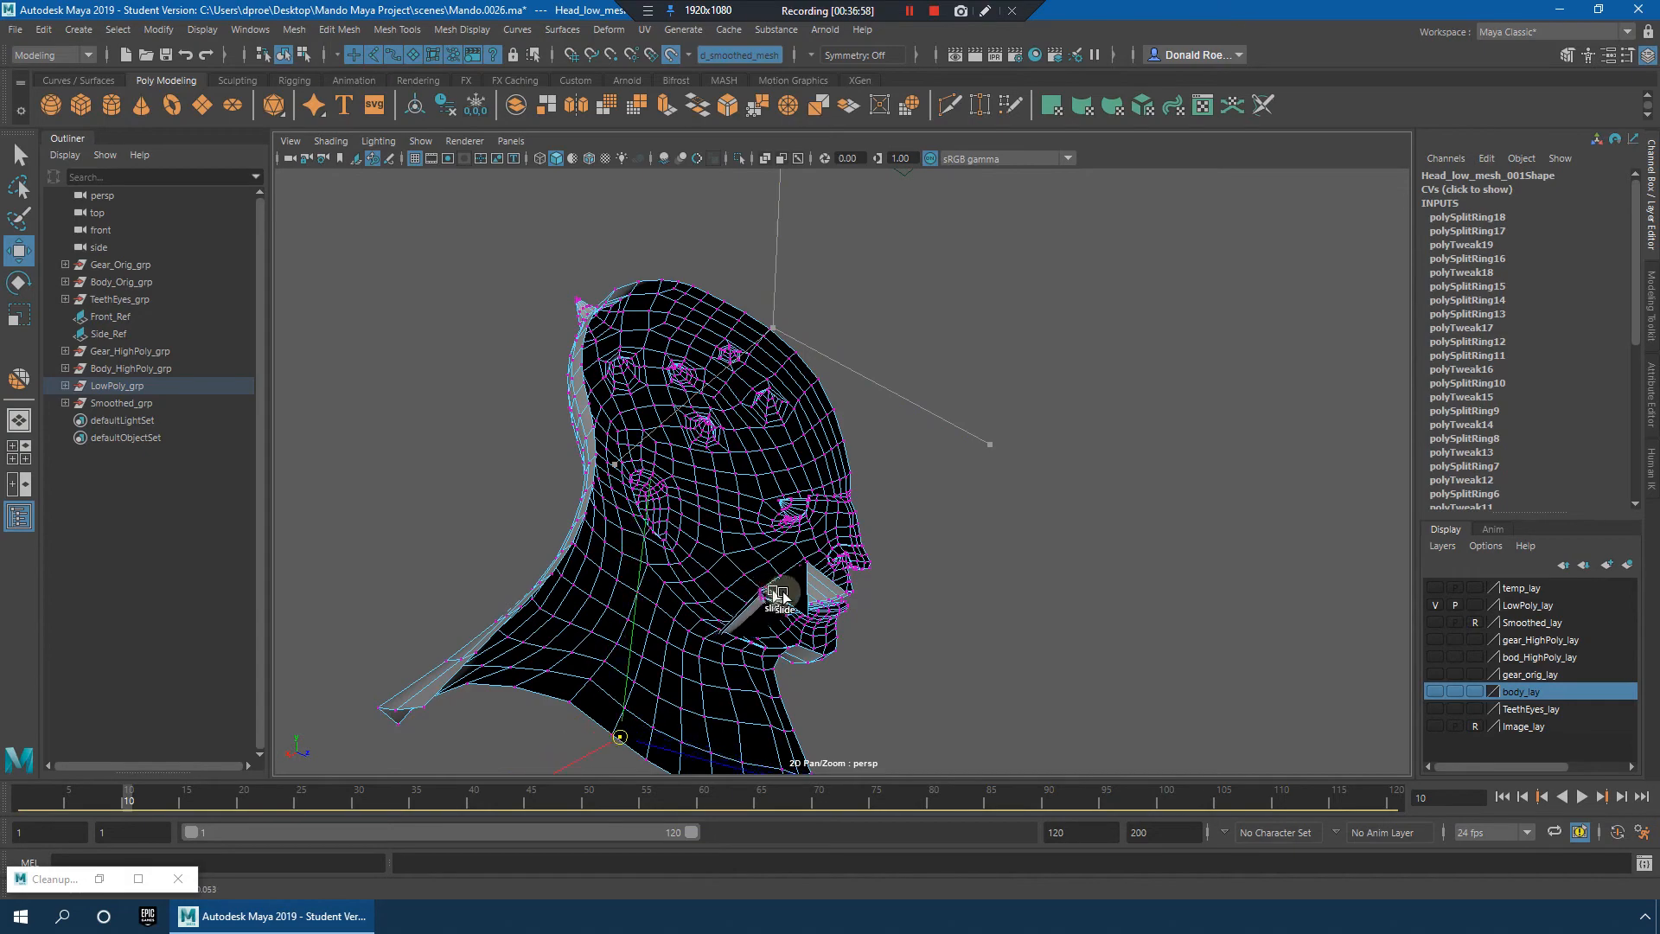
drag(769, 597, 781, 593)
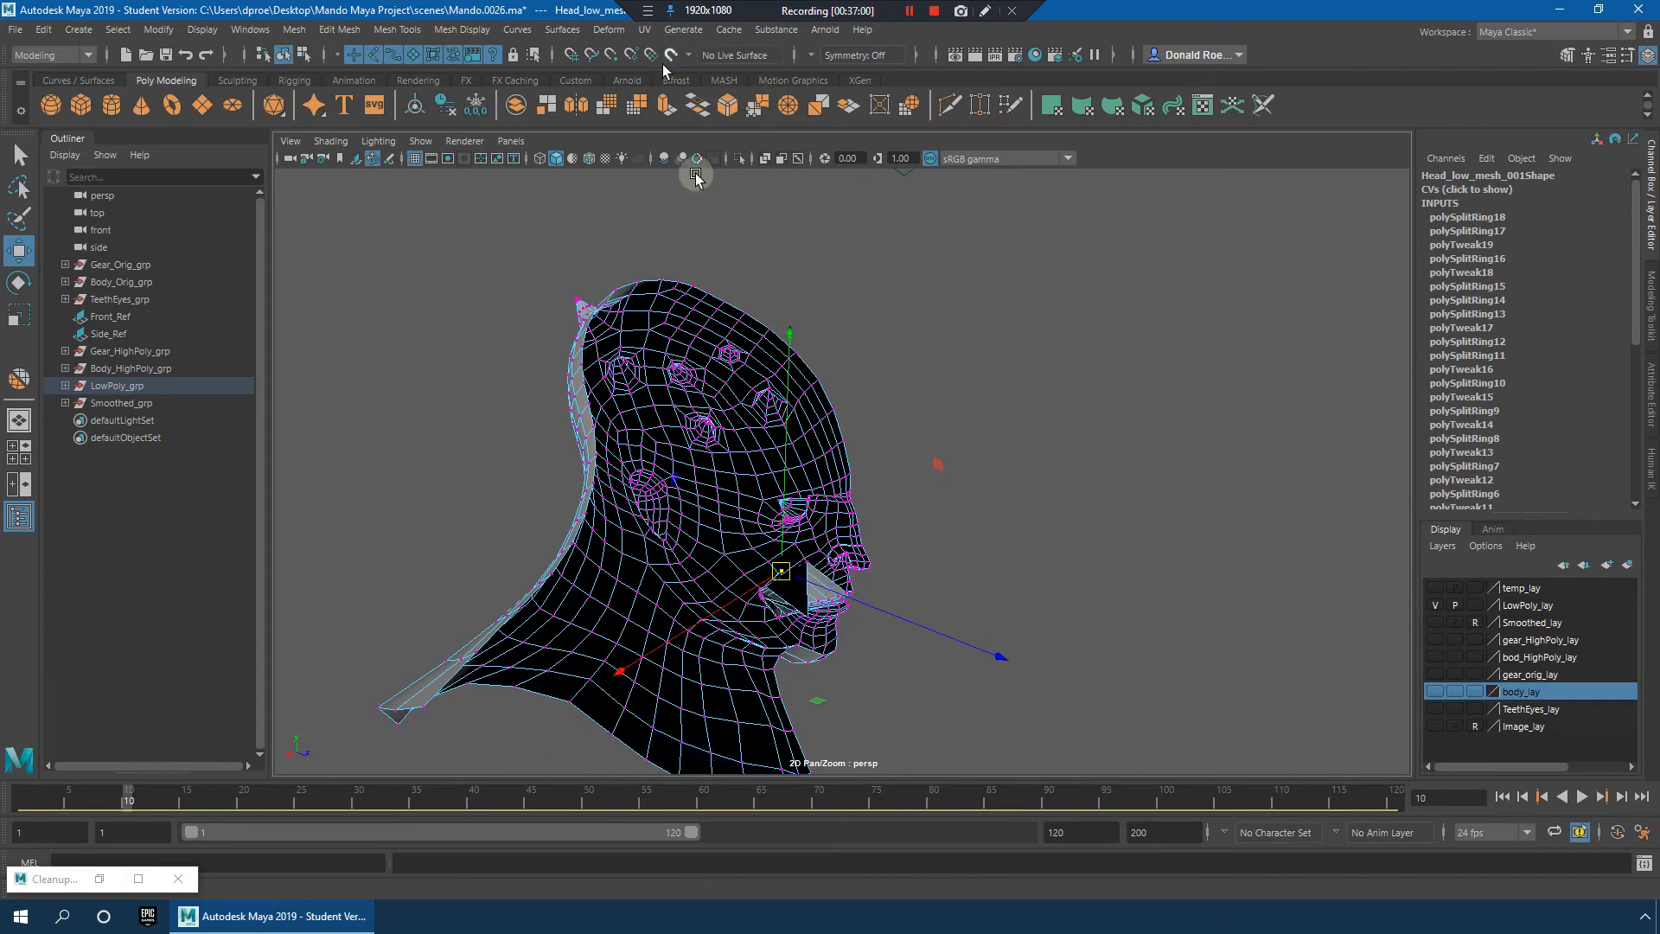
scroll(815, 361, up, 6)
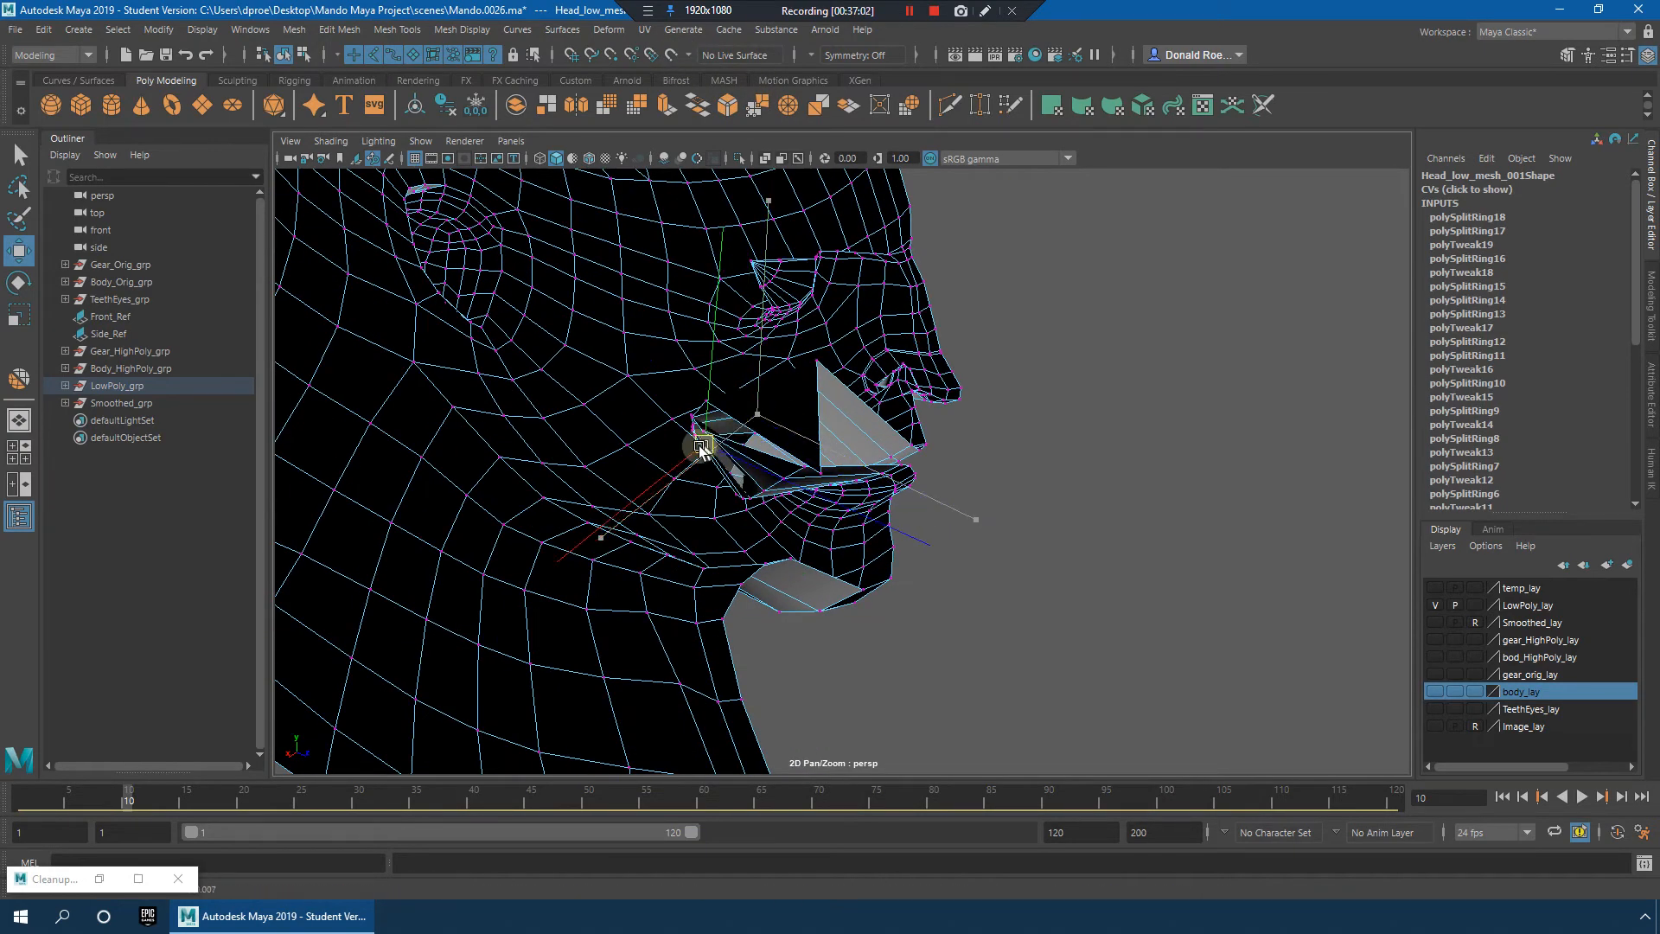
Step: Reposition the remaining bunched vertices at the back of the mouth interior
drag(709, 459, 709, 459)
key(f)
alt+drag(973, 427, 890, 491)
scroll(847, 444, down, 8)
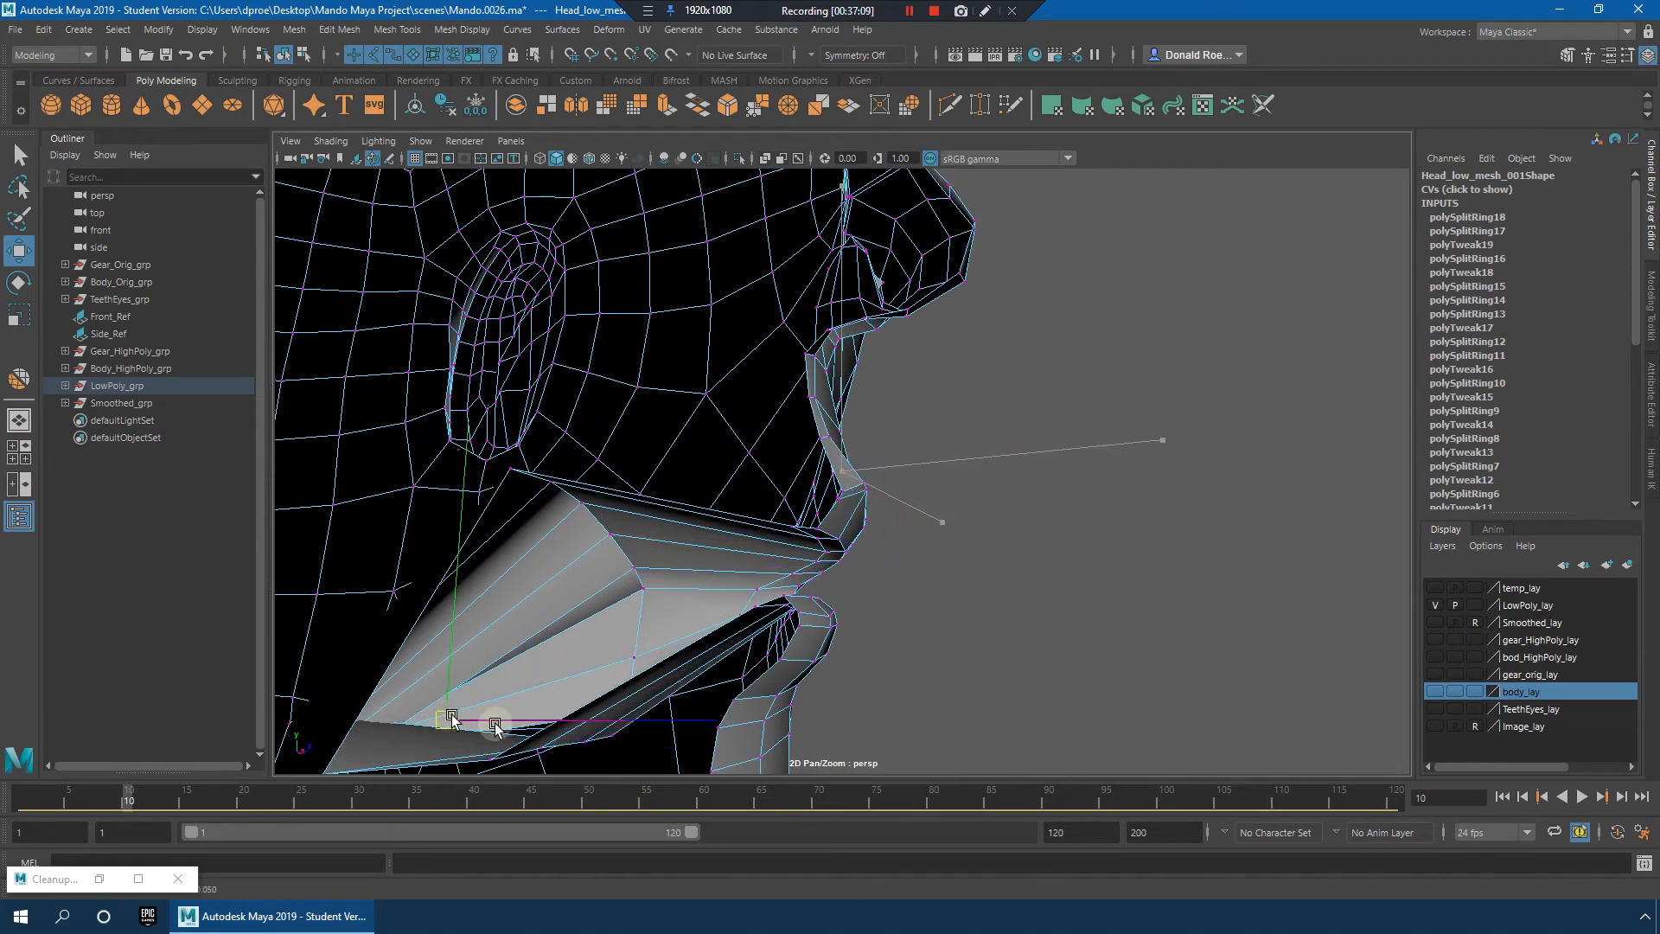
drag(495, 724, 510, 725)
key(f)
alt+drag(790, 660, 819, 532)
scroll(922, 621, down, 6)
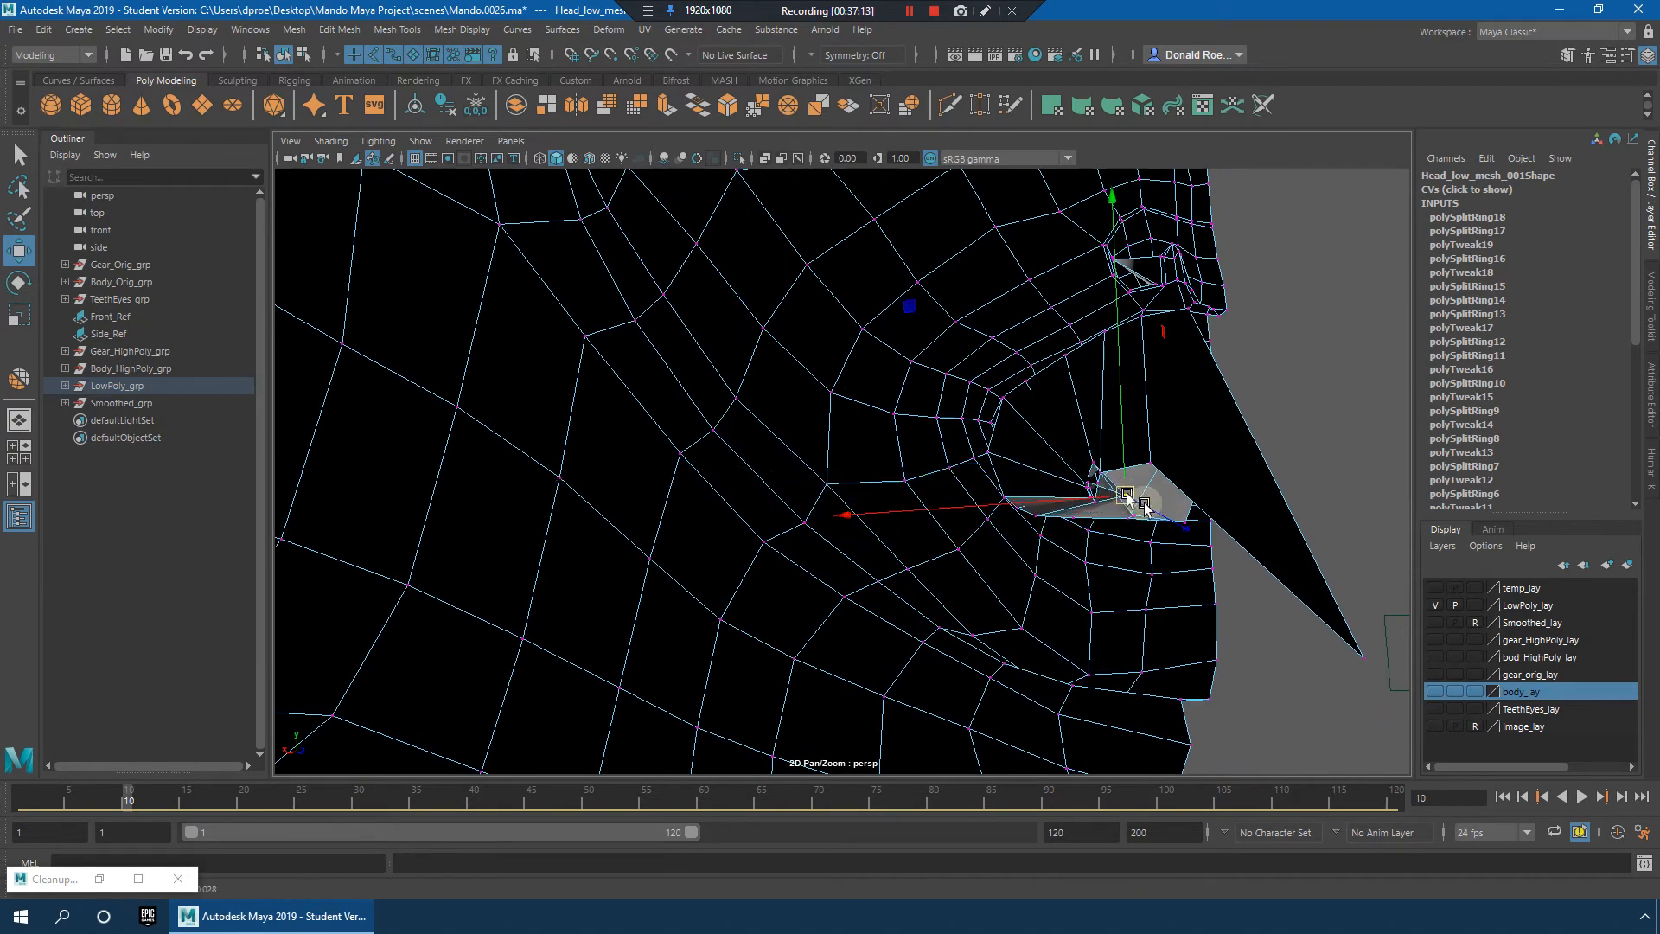
alt+drag(1127, 499, 969, 524)
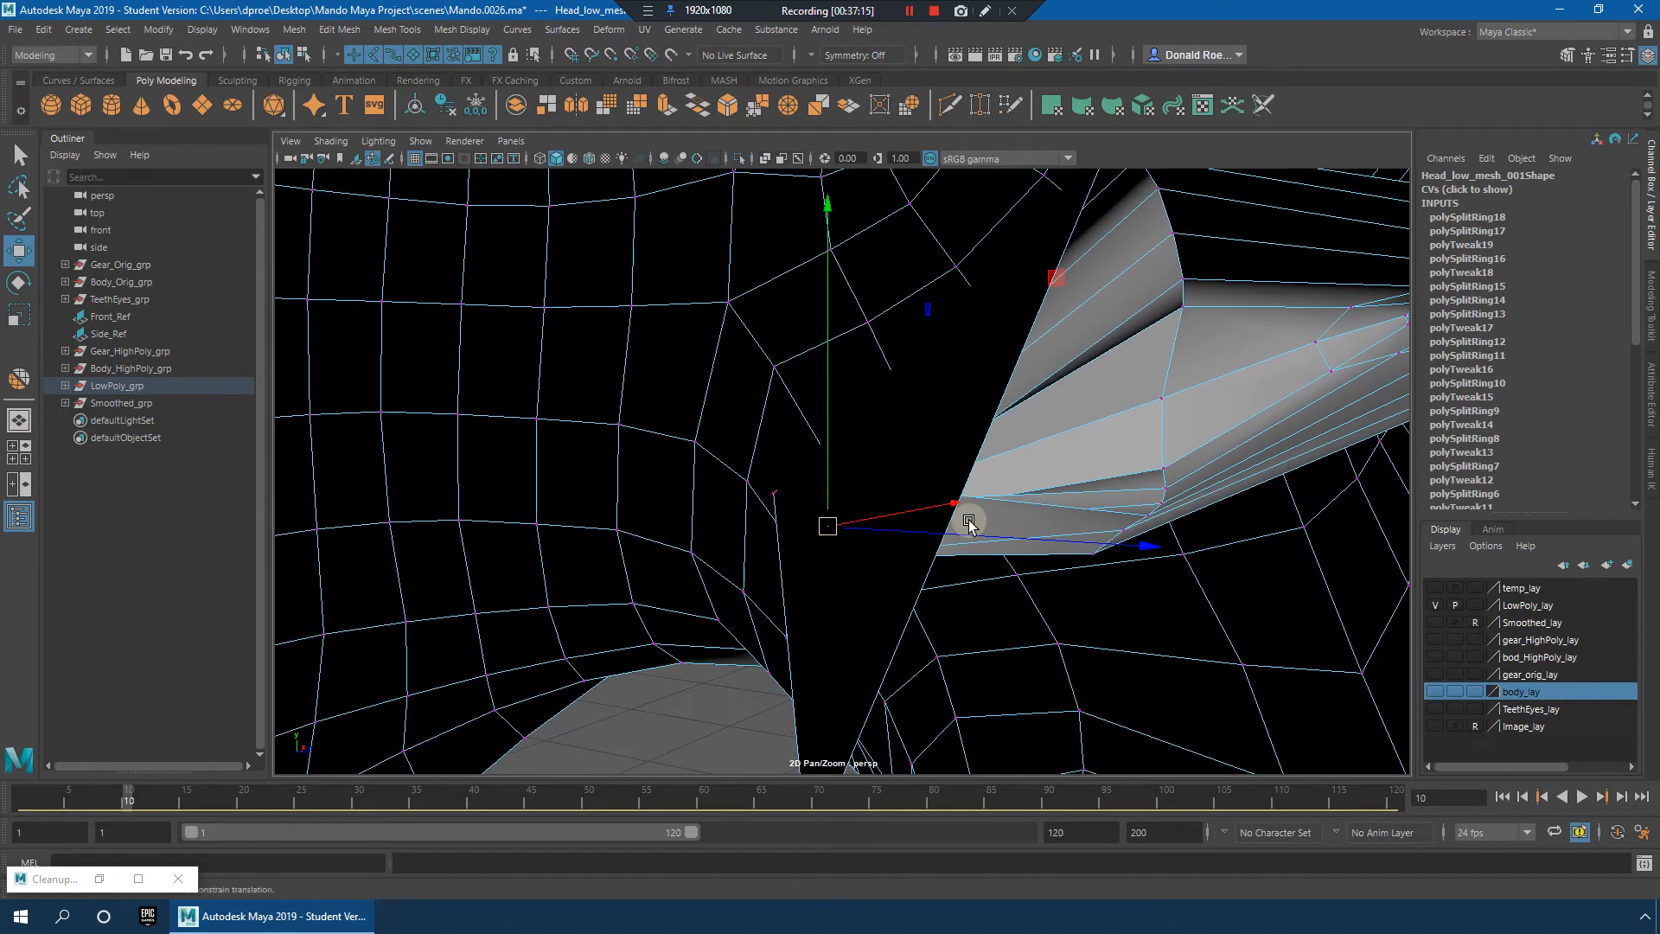
Step: Delete the stretched faces at the back of the mouth interior
right_drag(1017, 350, 1017, 395)
alt+drag(1054, 437, 1038, 394)
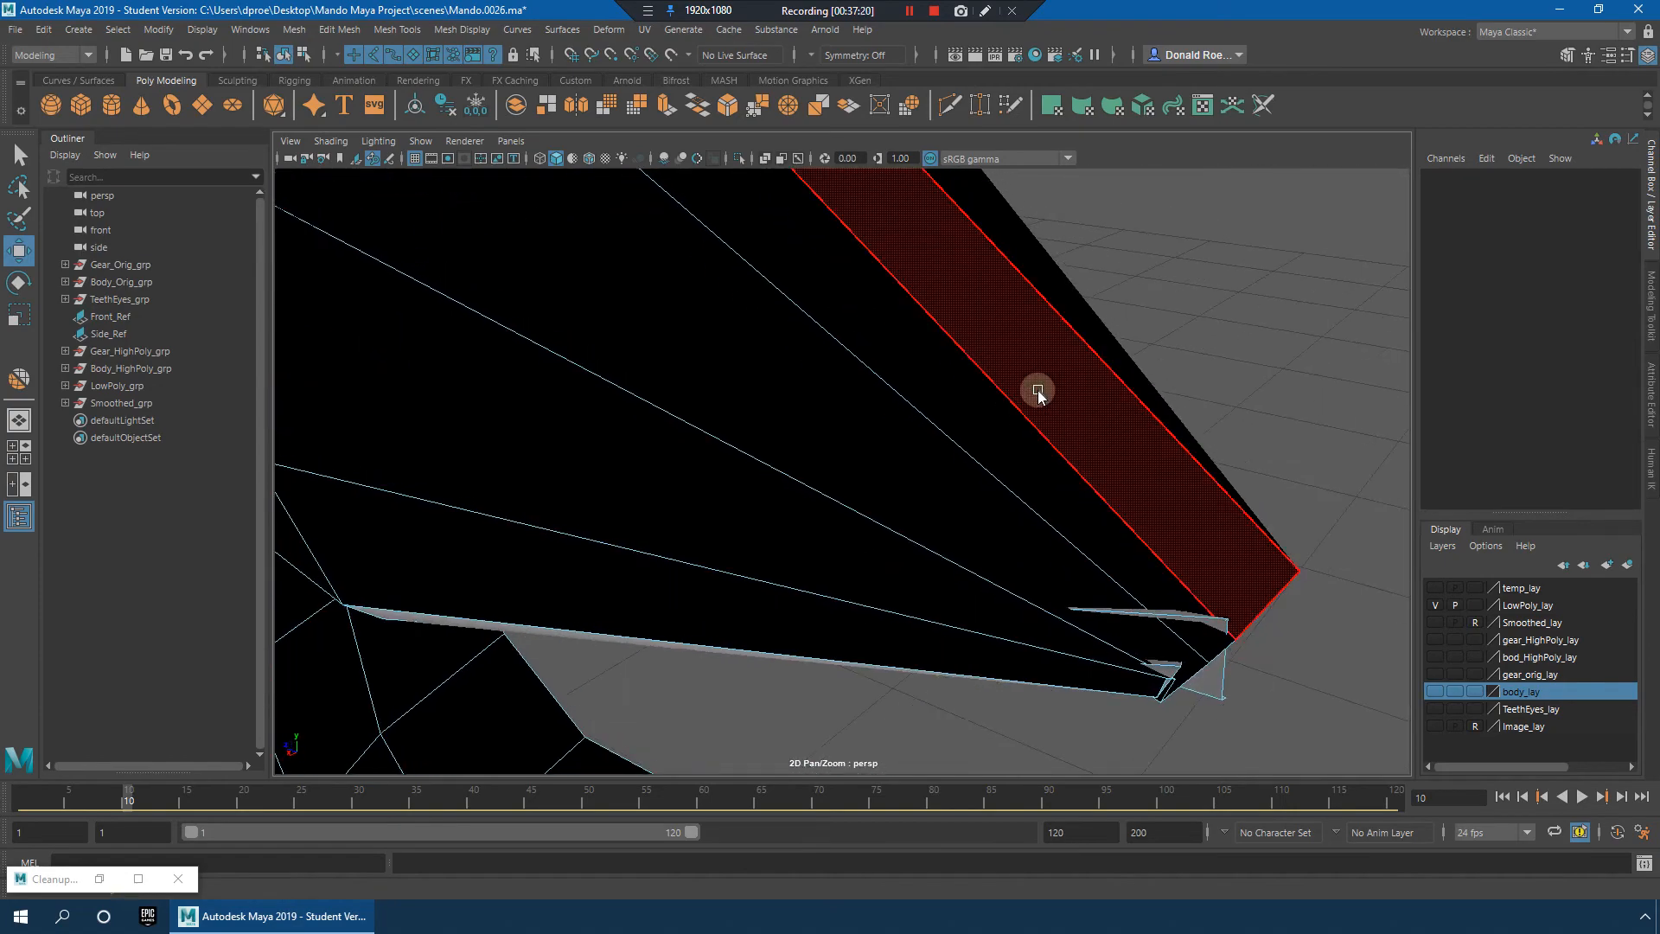
drag(1305, 683, 1307, 684)
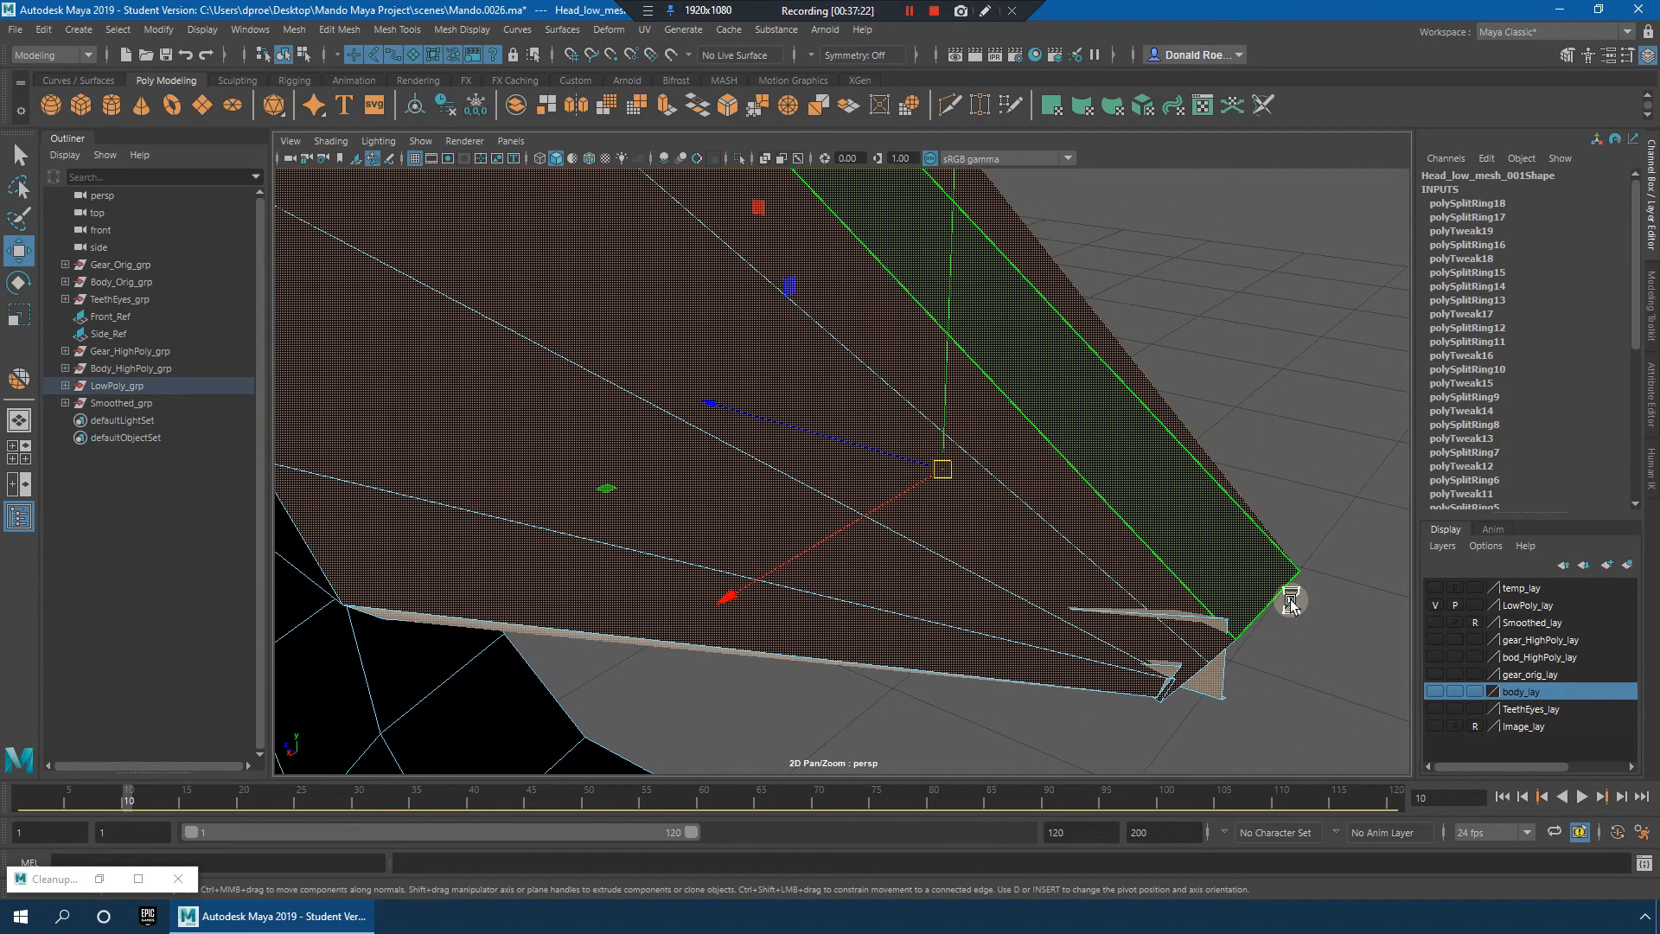
key(Delete)
alt+drag(1056, 497, 966, 344)
scroll(930, 457, down, 8)
scroll(927, 463, up, 8)
scroll(926, 460, down, 5)
Step: Extrude only the open edges at the back of the mouth interior and pull them backward, leaving out the neck and centre borders
click(886, 406)
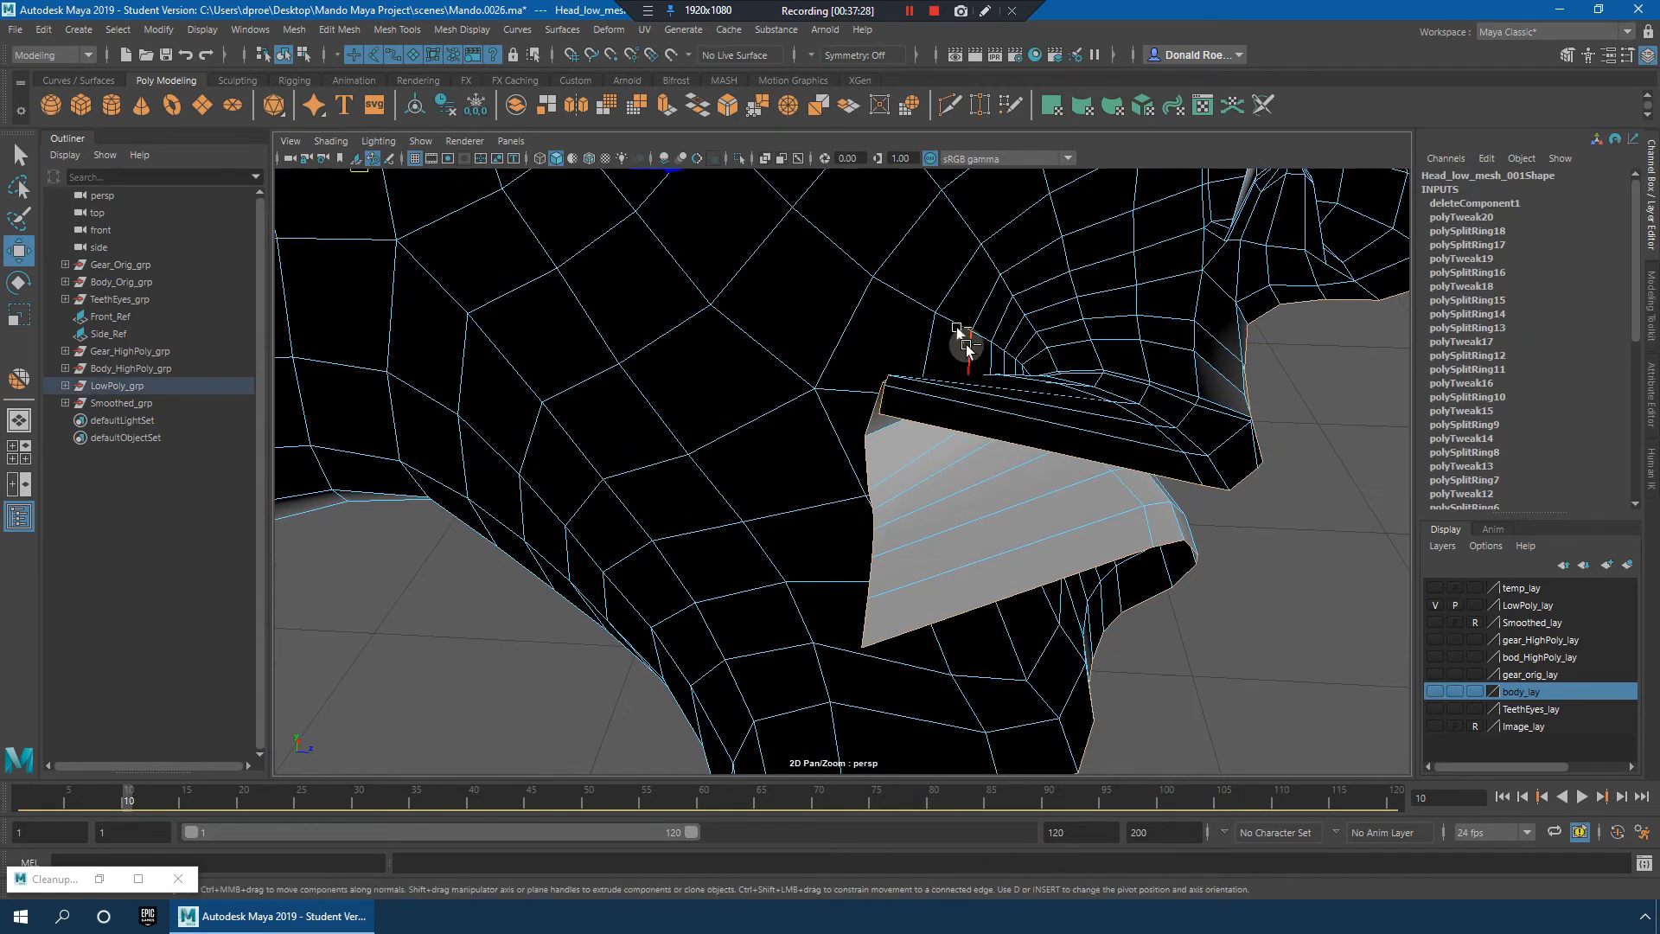
key(4)
scroll(1124, 554, down, 10)
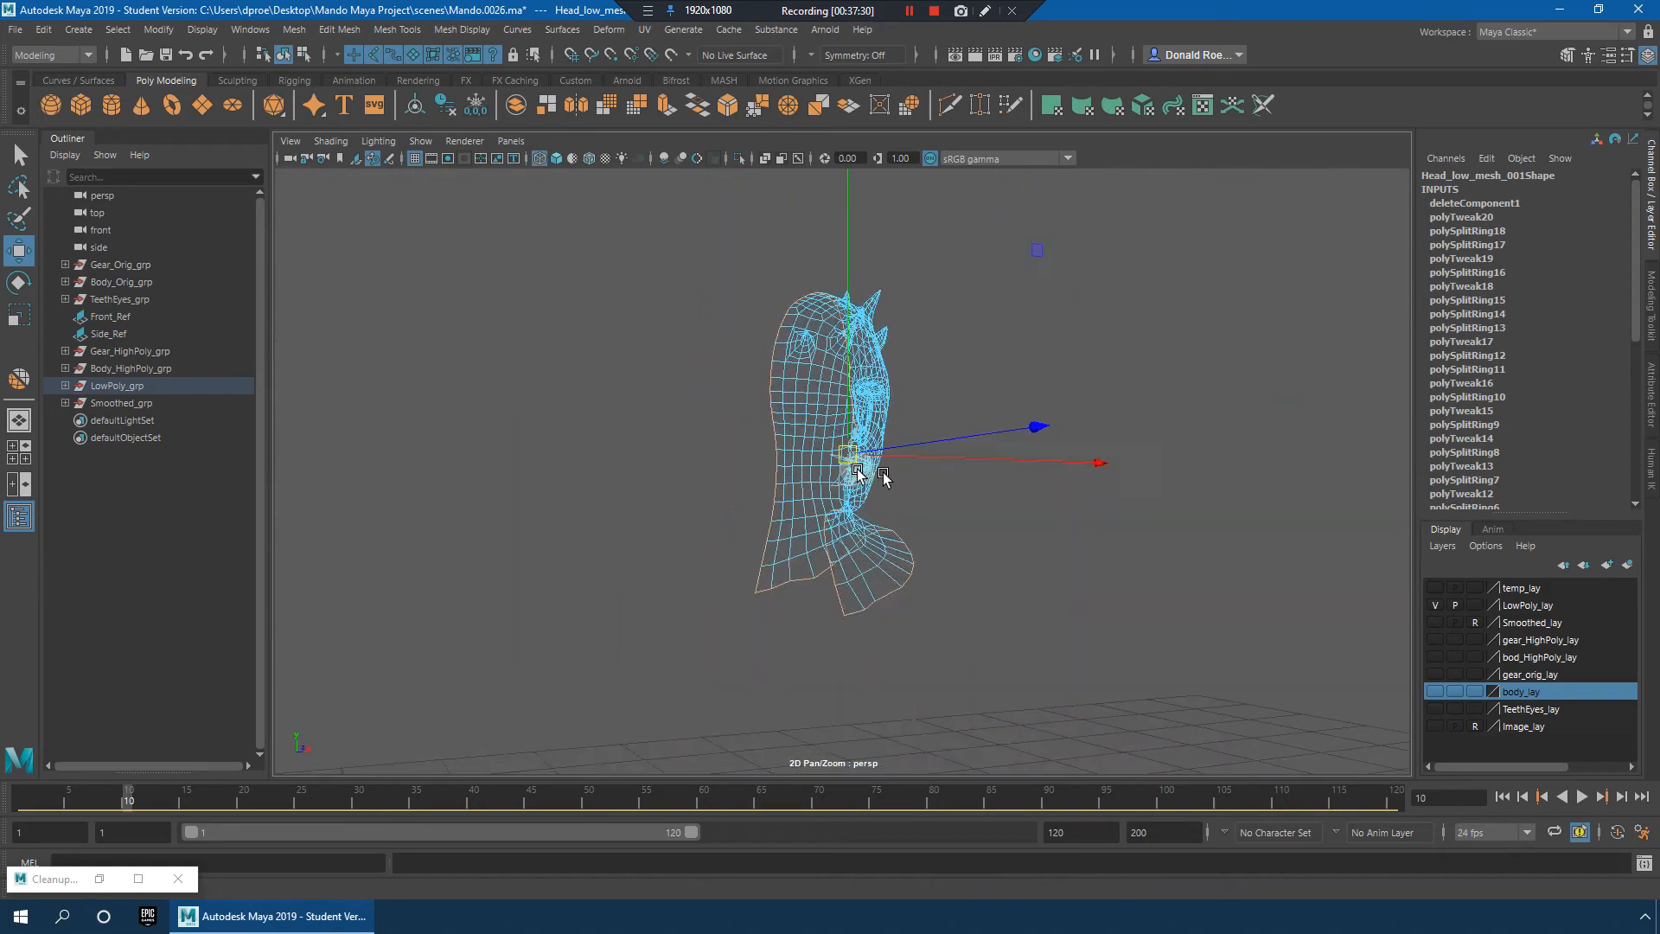
alt+drag(996, 456, 936, 461)
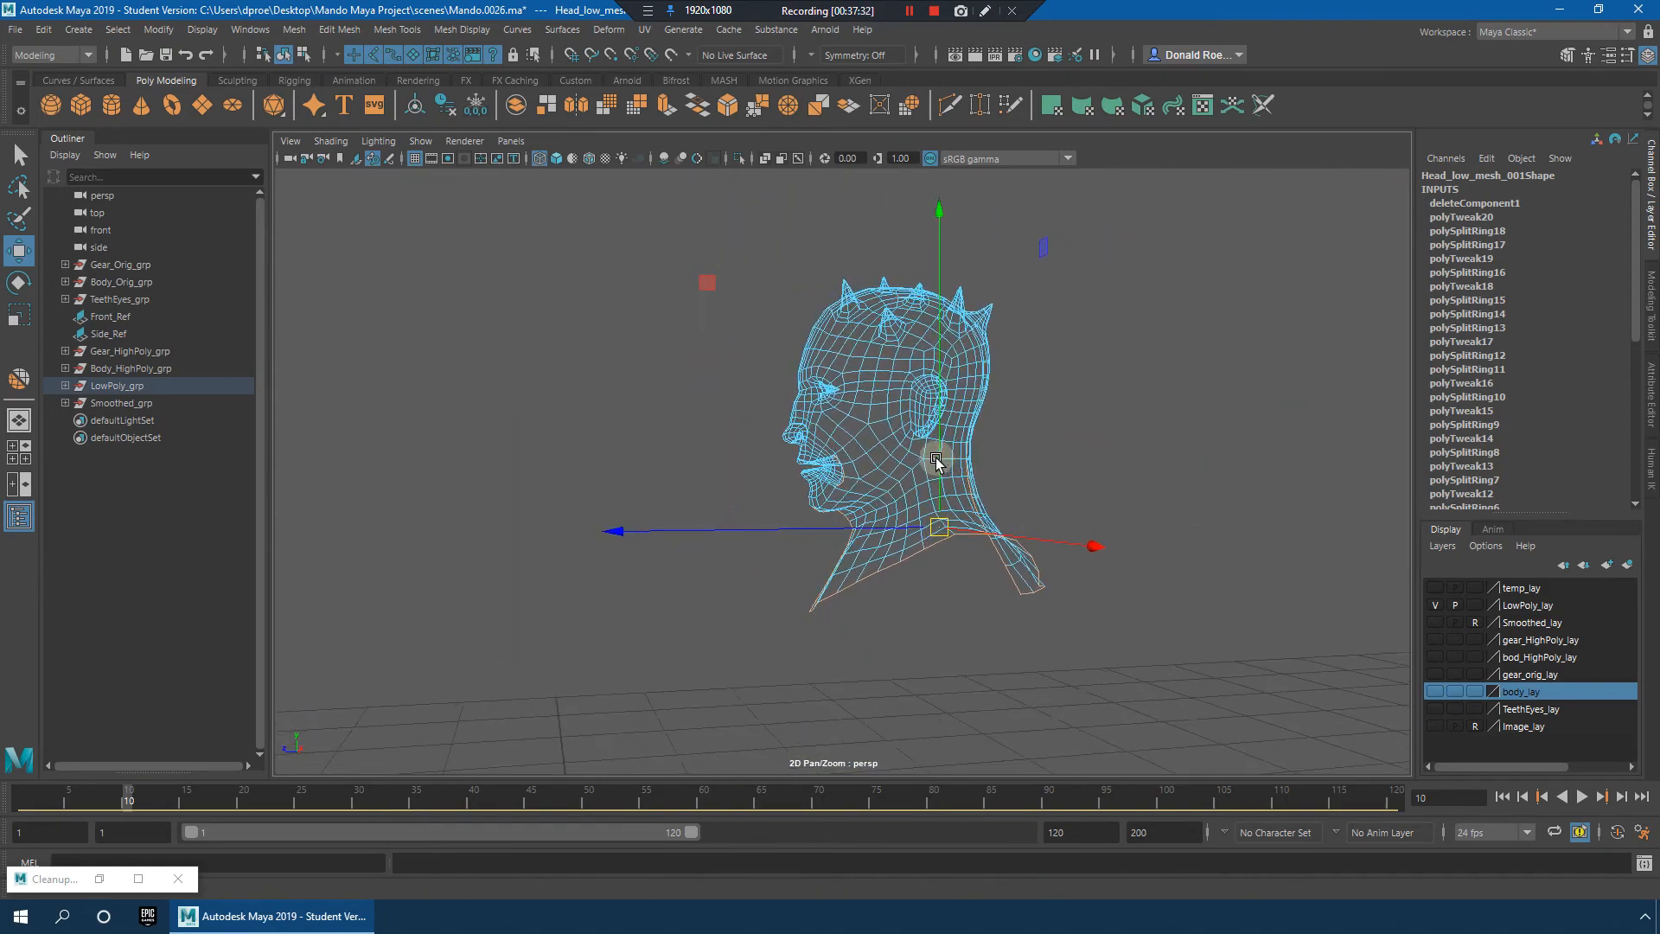
ctrl+drag(1138, 694, 1217, 722)
alt+right_drag(946, 557, 1141, 555)
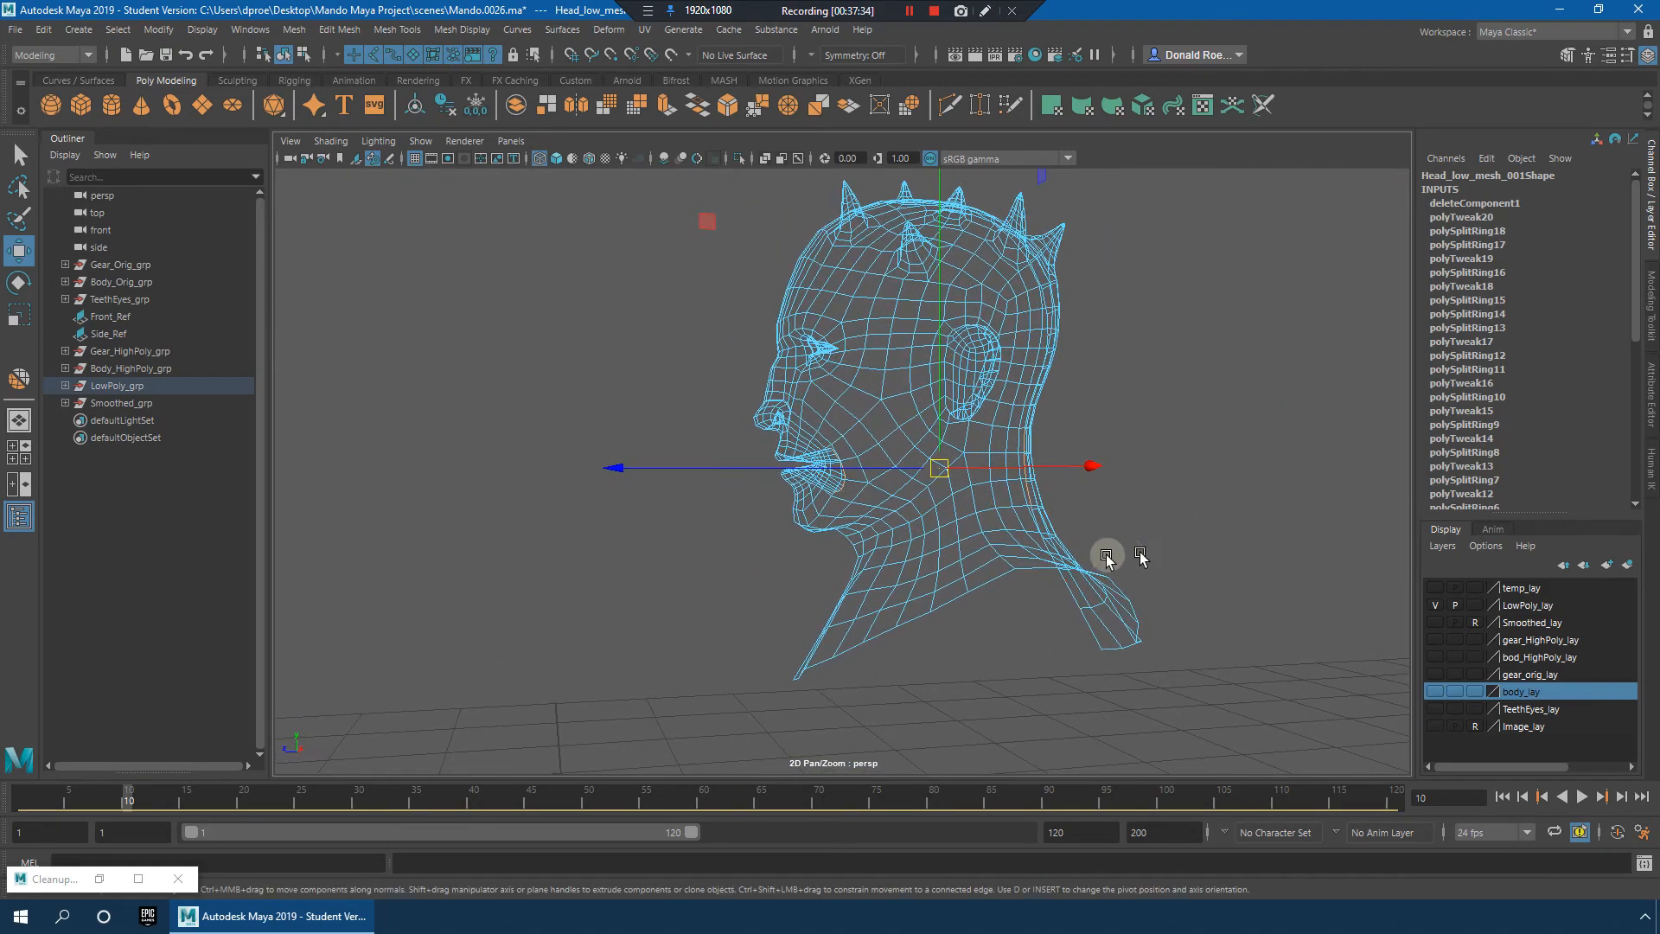
alt+drag(1141, 555, 1046, 549)
ctrl+drag(891, 311, 1241, 559)
alt+drag(1063, 488, 1141, 499)
alt+right_drag(942, 525, 1124, 522)
alt+drag(951, 513, 1120, 515)
key(5)
mouse_move(982, 489)
alt+mouse_down()
mouse_move(1171, 495)
mouse_move(1257, 520)
mouse_move(1091, 441)
alt+mouse_up()
shift+right_drag(1030, 340, 1029, 428)
key(w)
drag(890, 467, 585, 441)
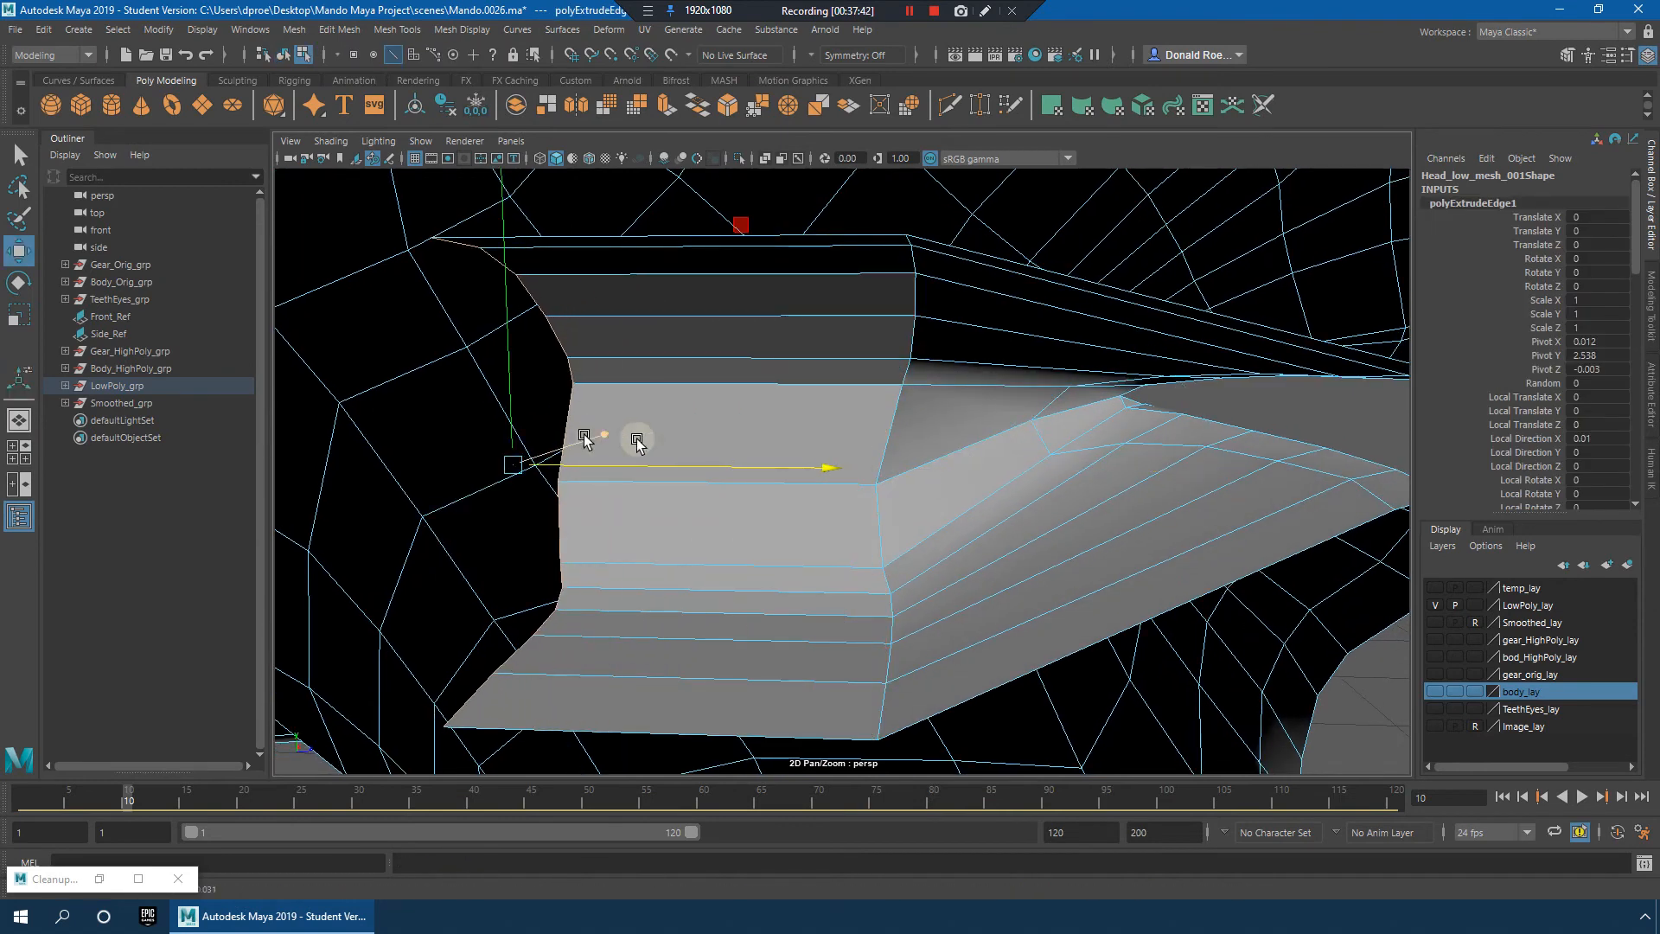
Step: Rotate the extruded inner-mouth edges downward and lower them toward the throat
alt+right_drag(899, 420, 760, 408)
key(e)
drag(1059, 285, 1047, 354)
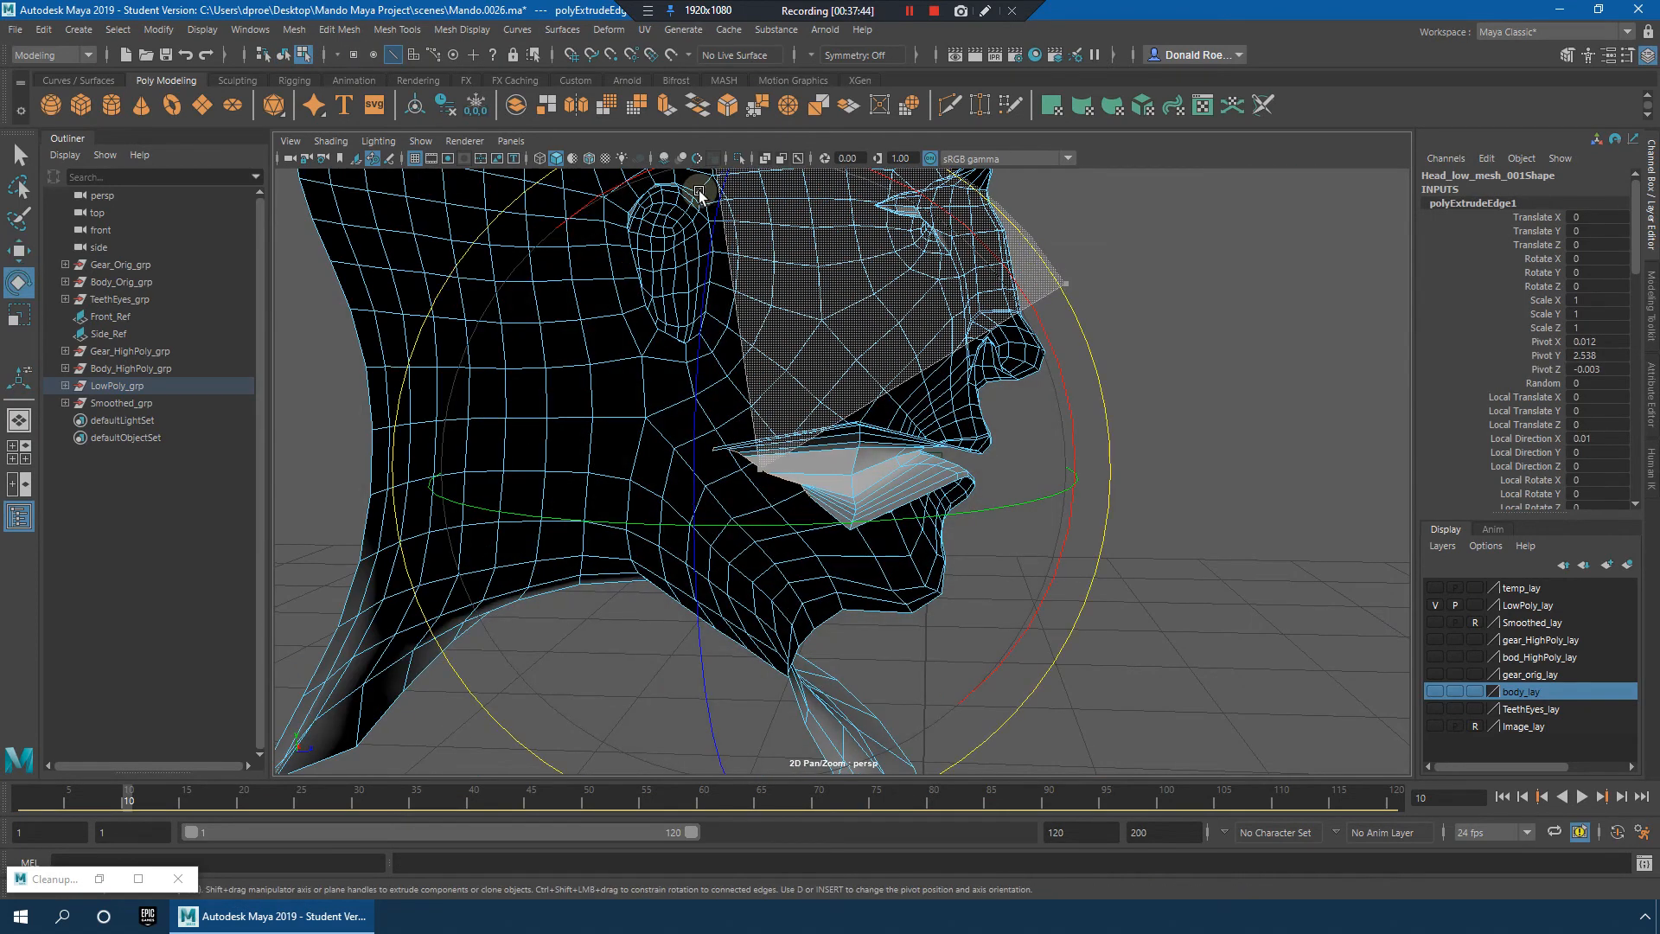
key(w)
drag(769, 285, 773, 376)
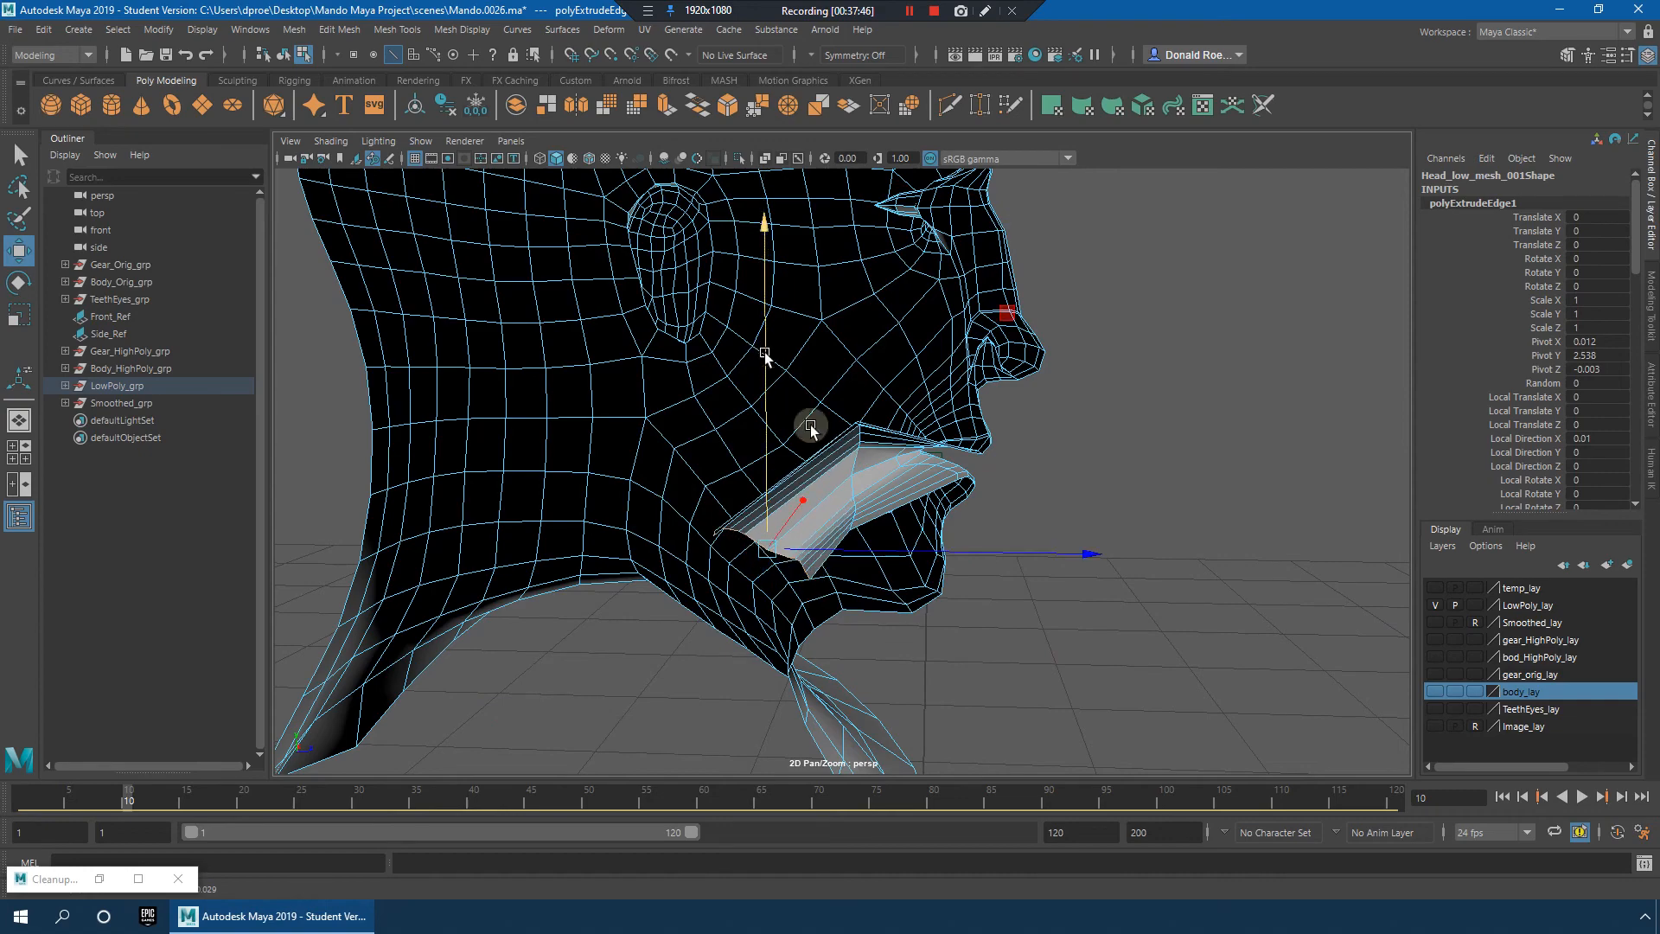
Step: Scale the extruded edges at the back of the mouth interior
alt+drag(824, 519, 986, 474)
key(r)
drag(739, 532, 733, 531)
alt+drag(946, 491, 826, 491)
key(w)
Step: Try to snap the end vertices of the extruded inner-mouth edge to the head's centre line
alt+drag(851, 493, 893, 529)
scroll(891, 523, up, 4)
right_drag(879, 439, 796, 438)
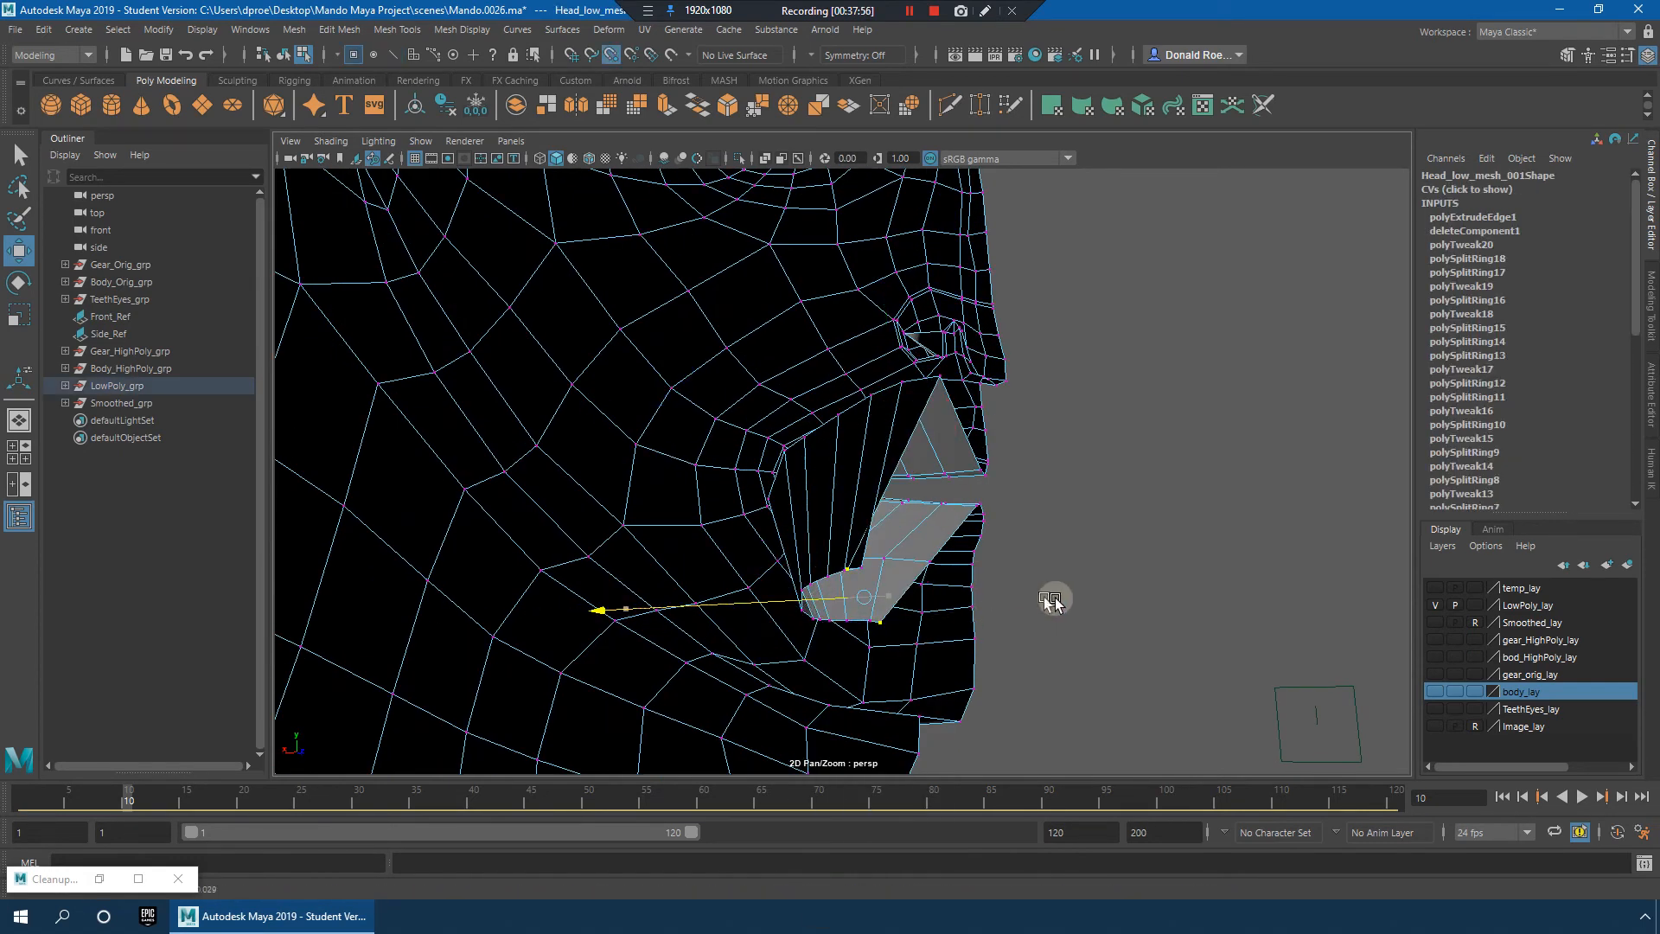
alt+drag(1192, 585, 989, 576)
Step: Undo the last moves of the inner-mouth end vertices
key(ctrl+z)
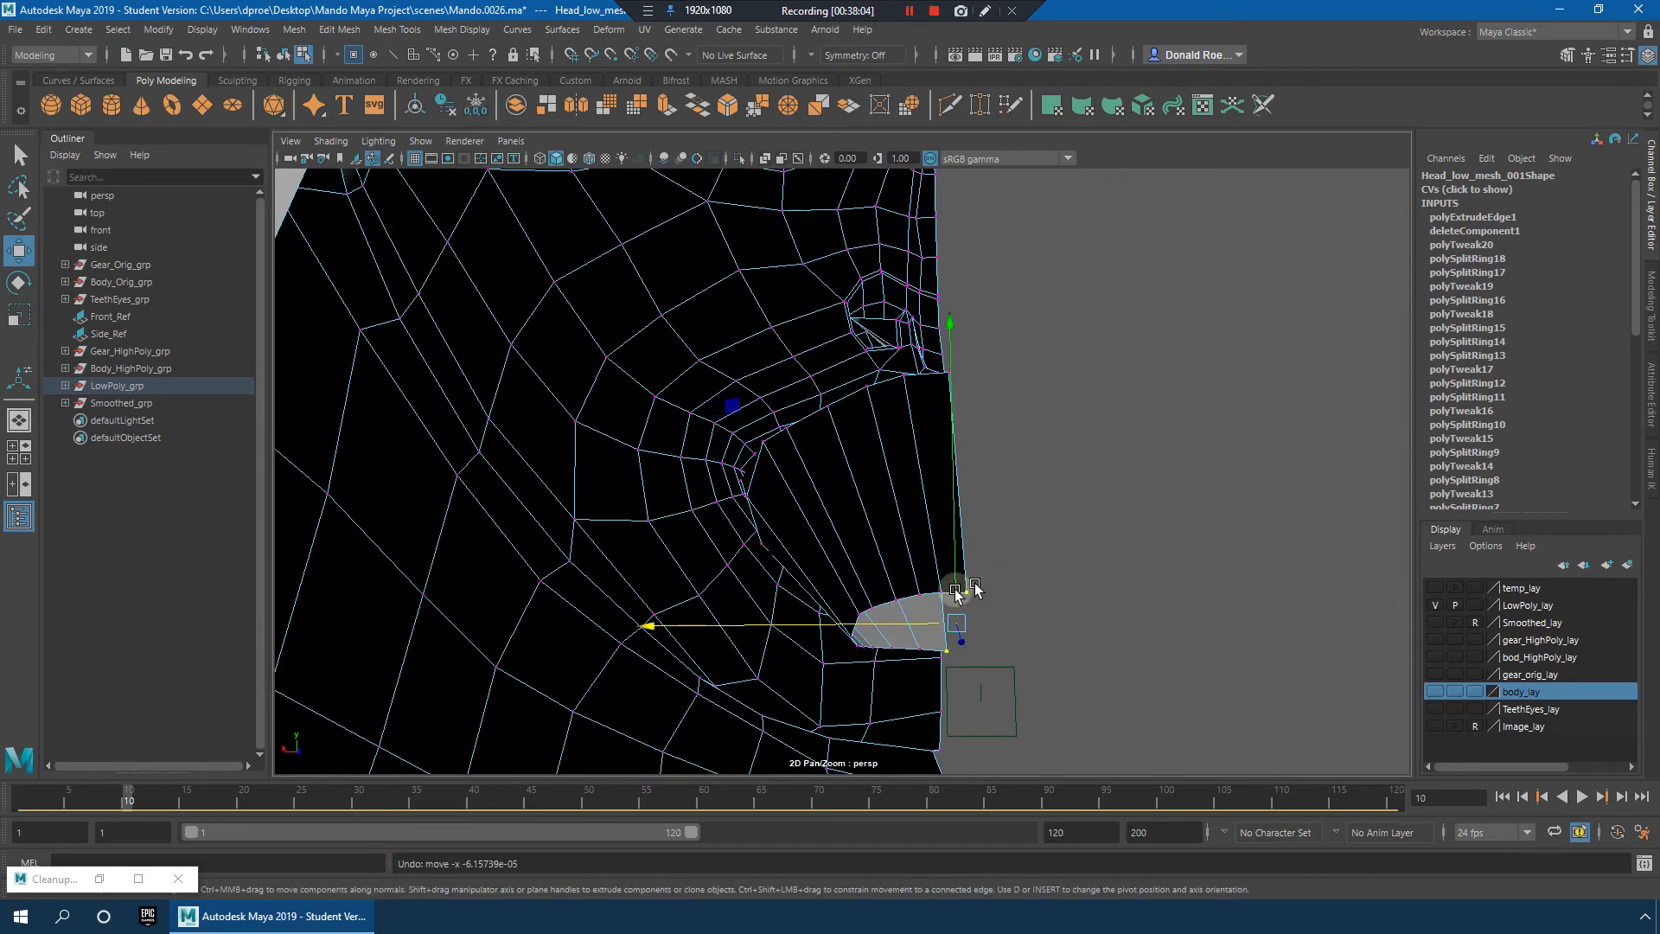
key(ctrl+z)
key(ctrl+z)
key(ctrl+z)
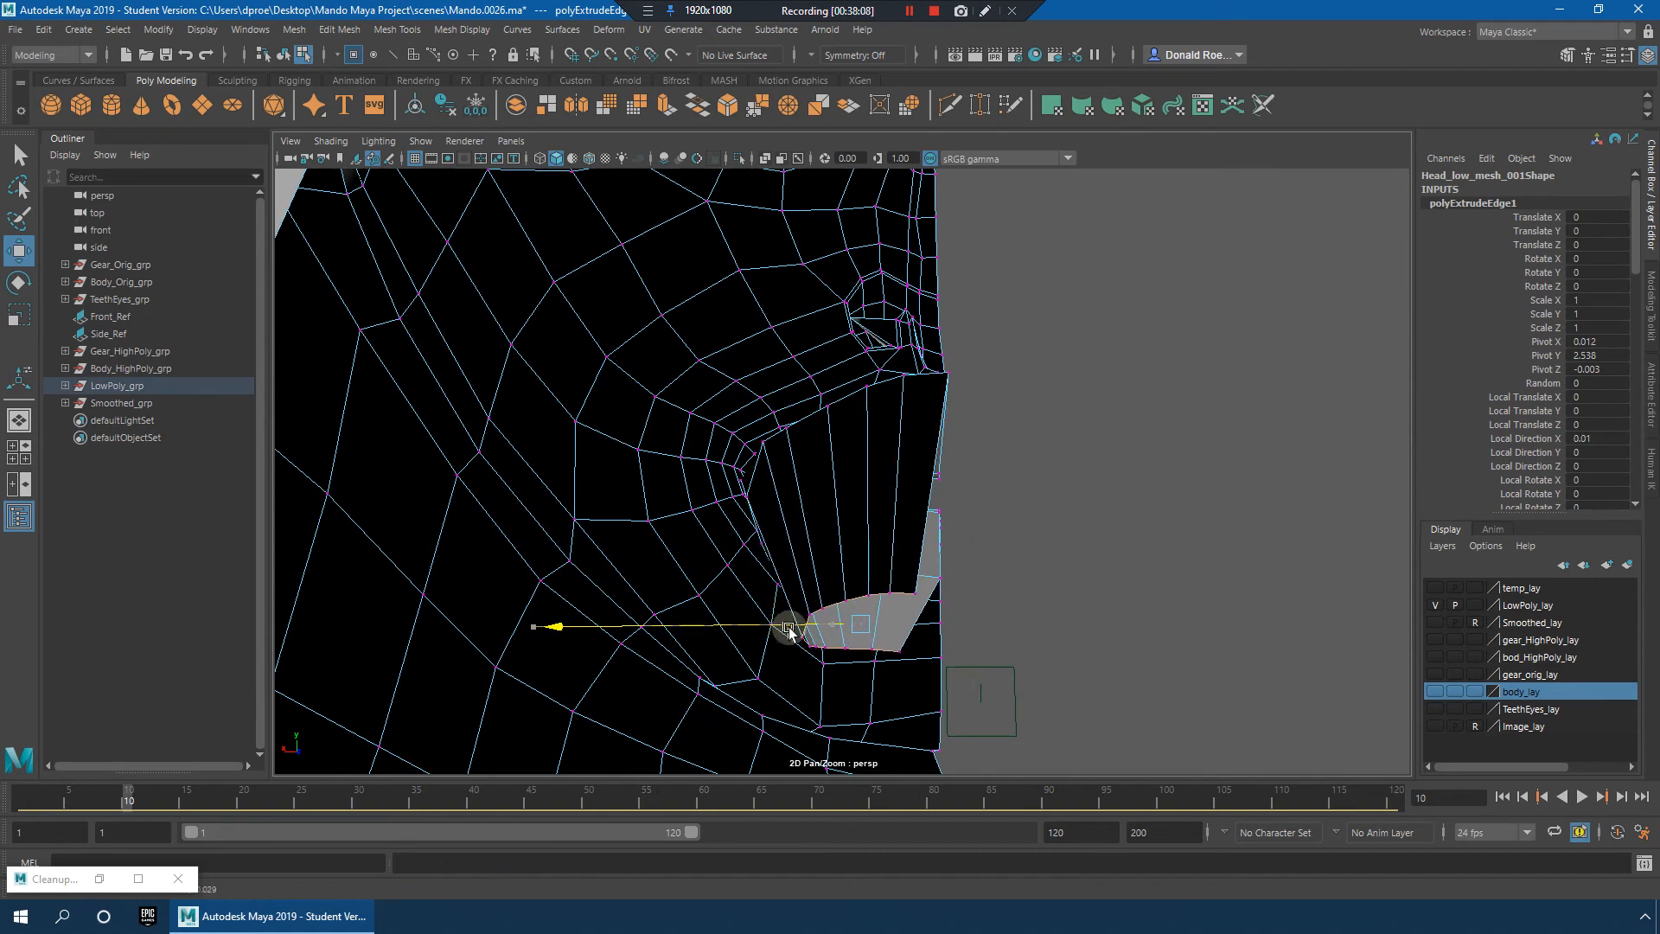
Step: Nudge the two end vertices of the extruded inner-mouth edge toward the head's centre line
click(922, 597)
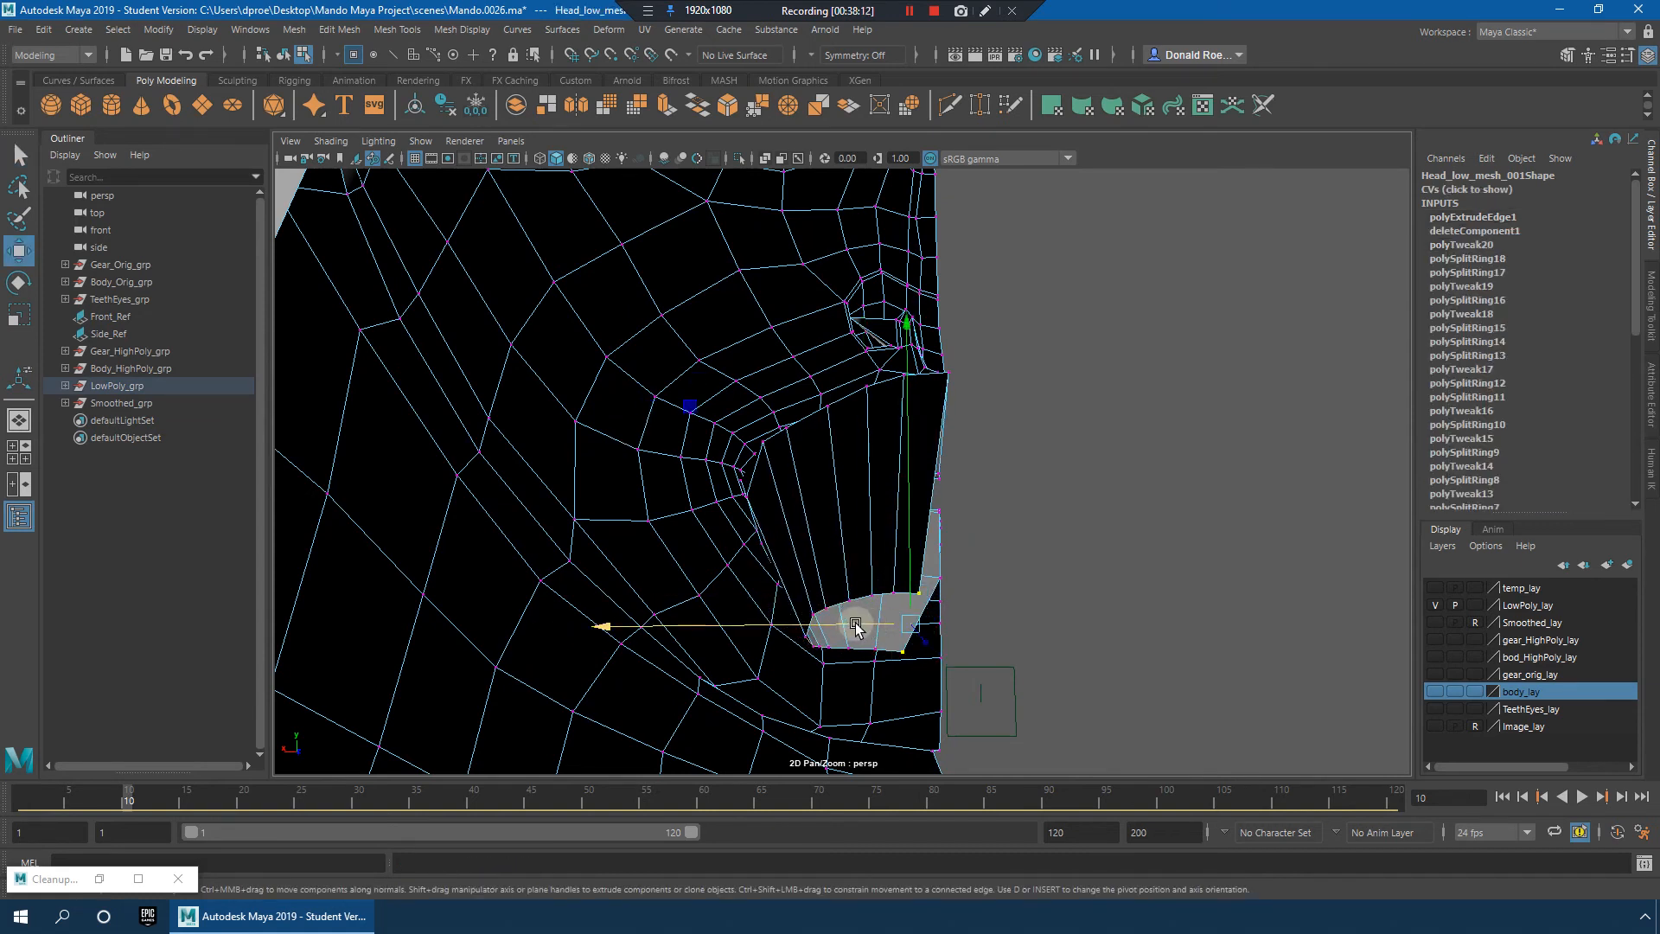
click(1071, 600)
alt+drag(1075, 485, 922, 363)
key(1)
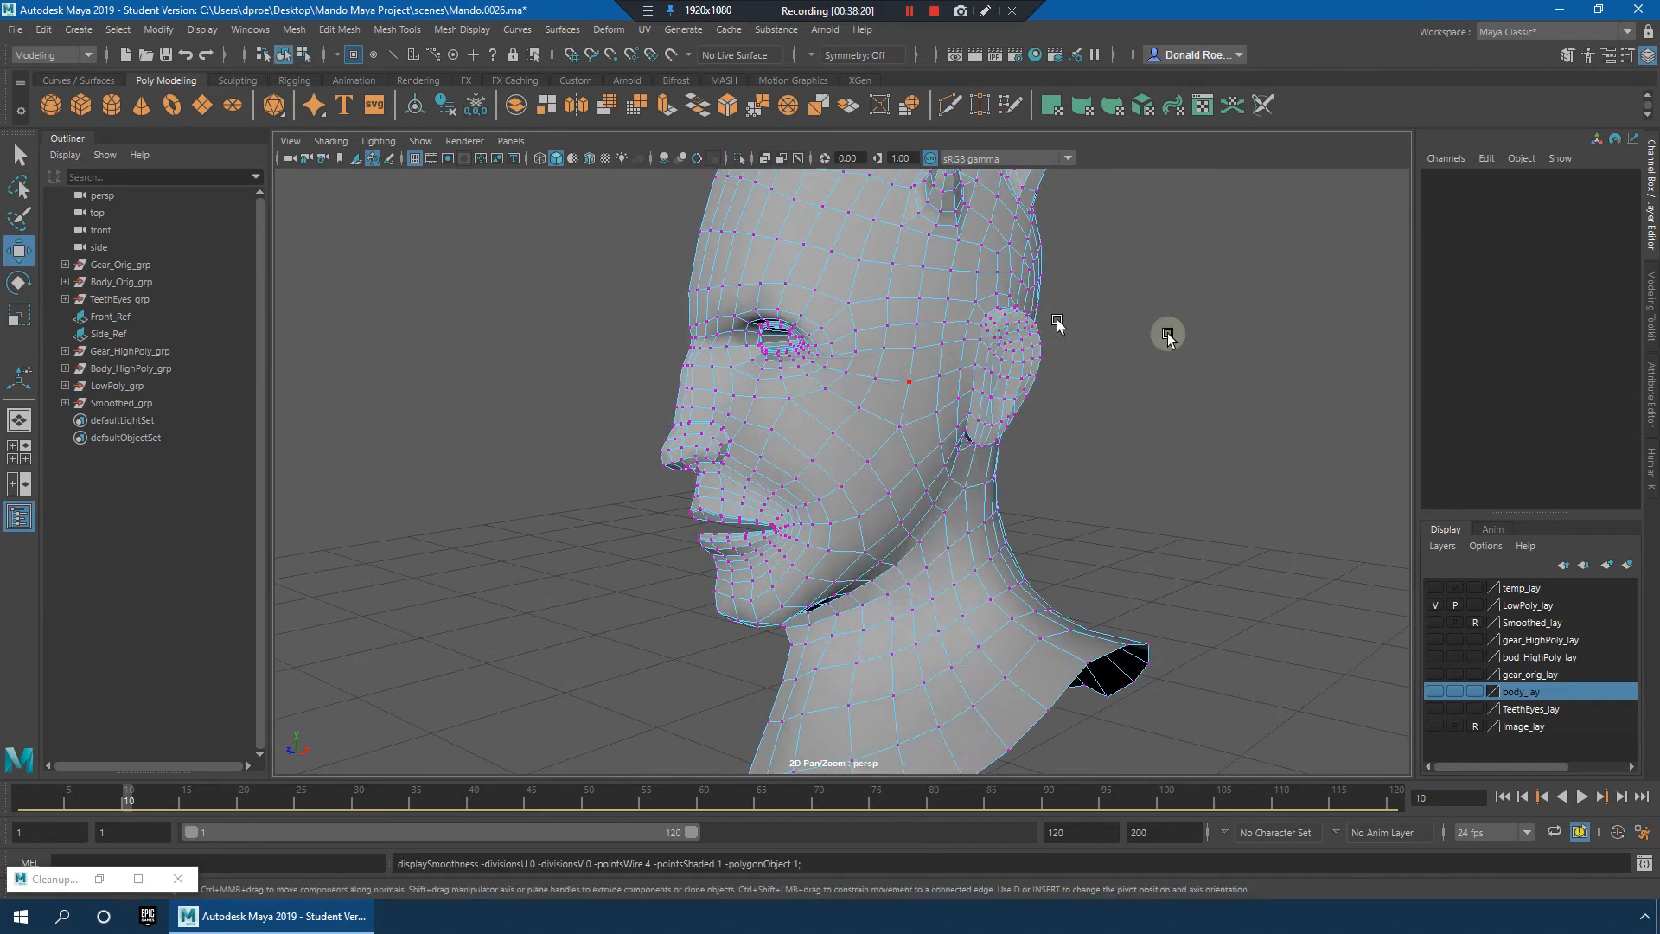
Step: Freeze the transformations of the half head mesh
double_click(1167, 336)
alt+drag(1050, 418, 1129, 424)
click(904, 476)
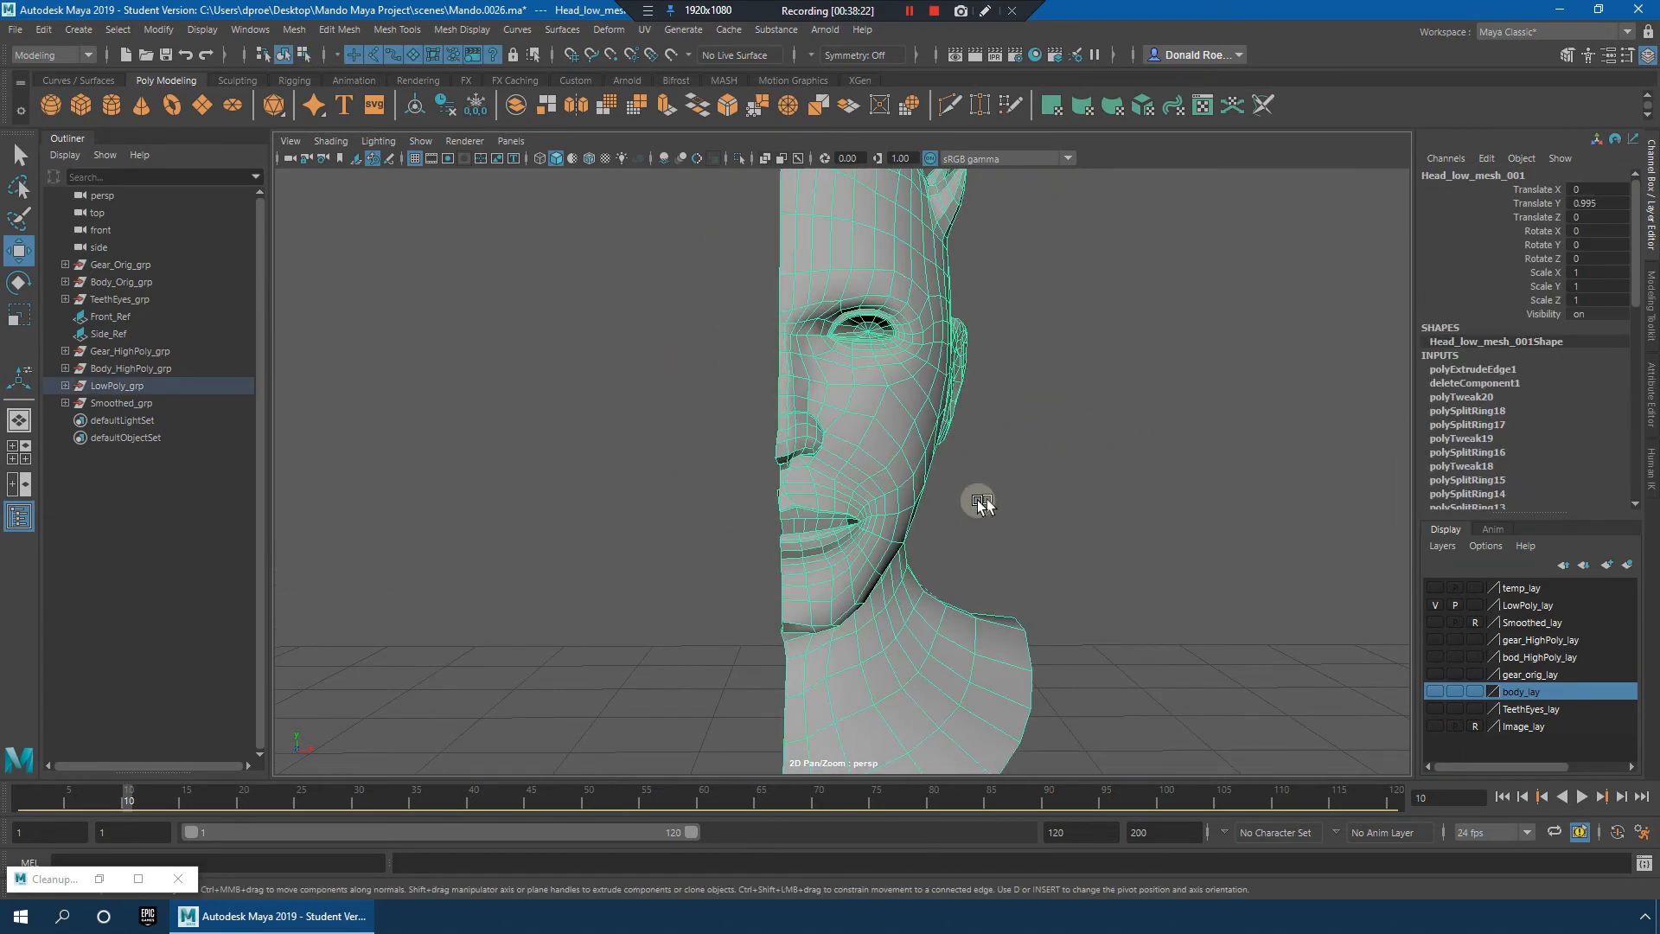
alt+drag(979, 501, 776, 487)
click(172, 32)
mouse_move(216, 31)
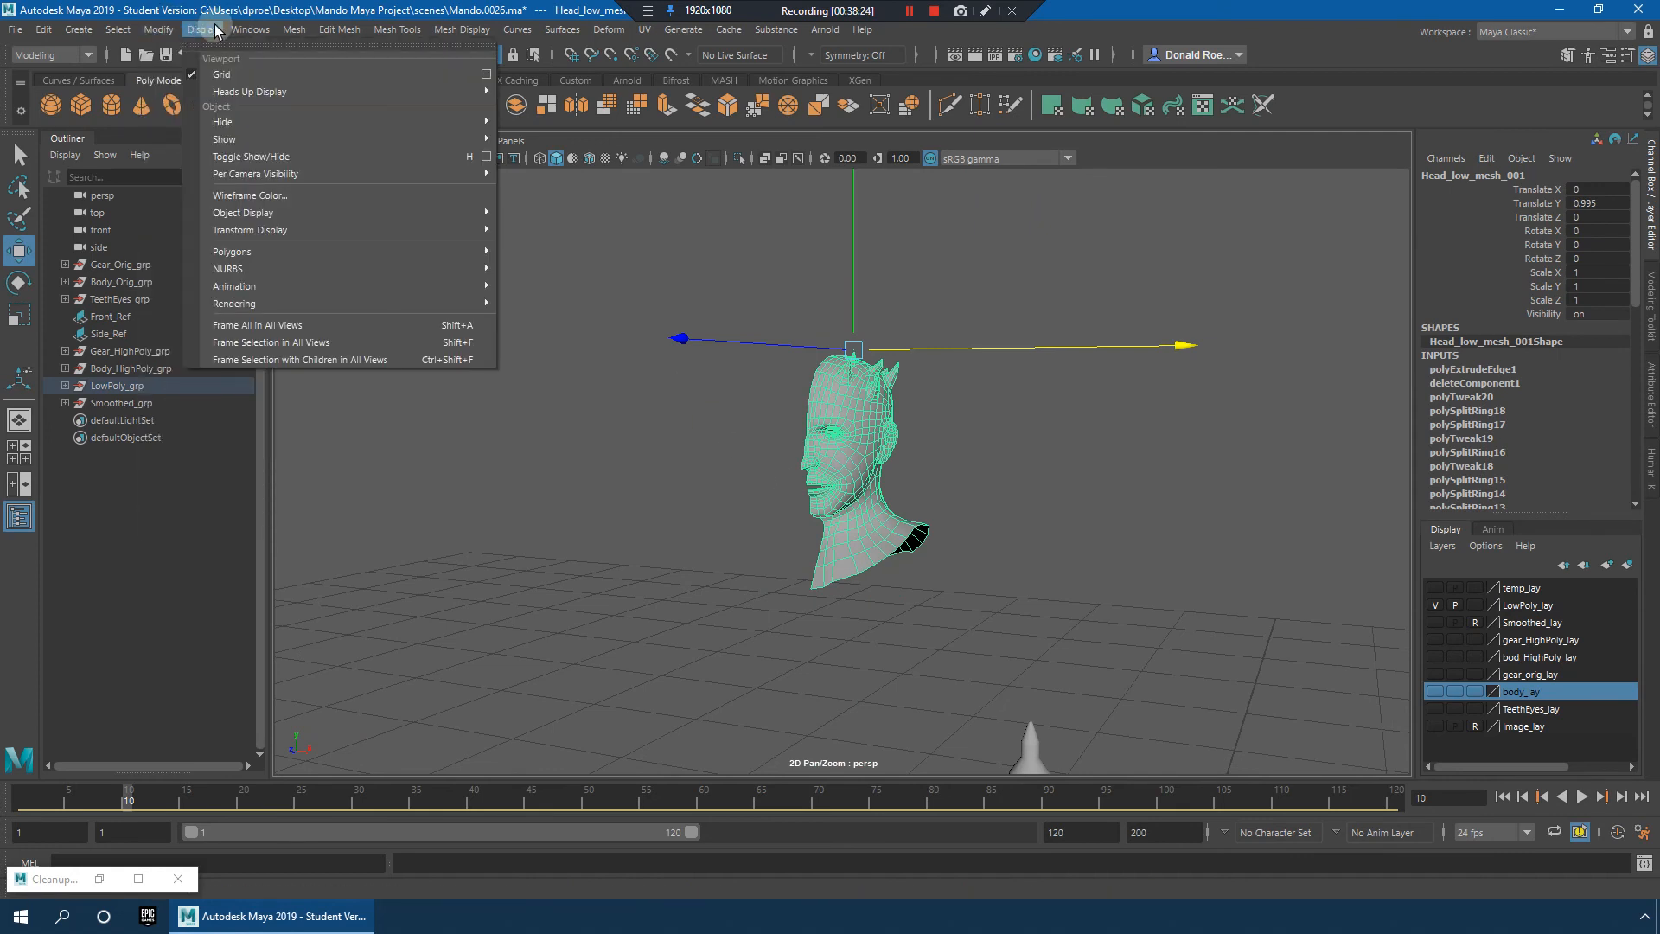
mouse_move(163, 38)
click(199, 115)
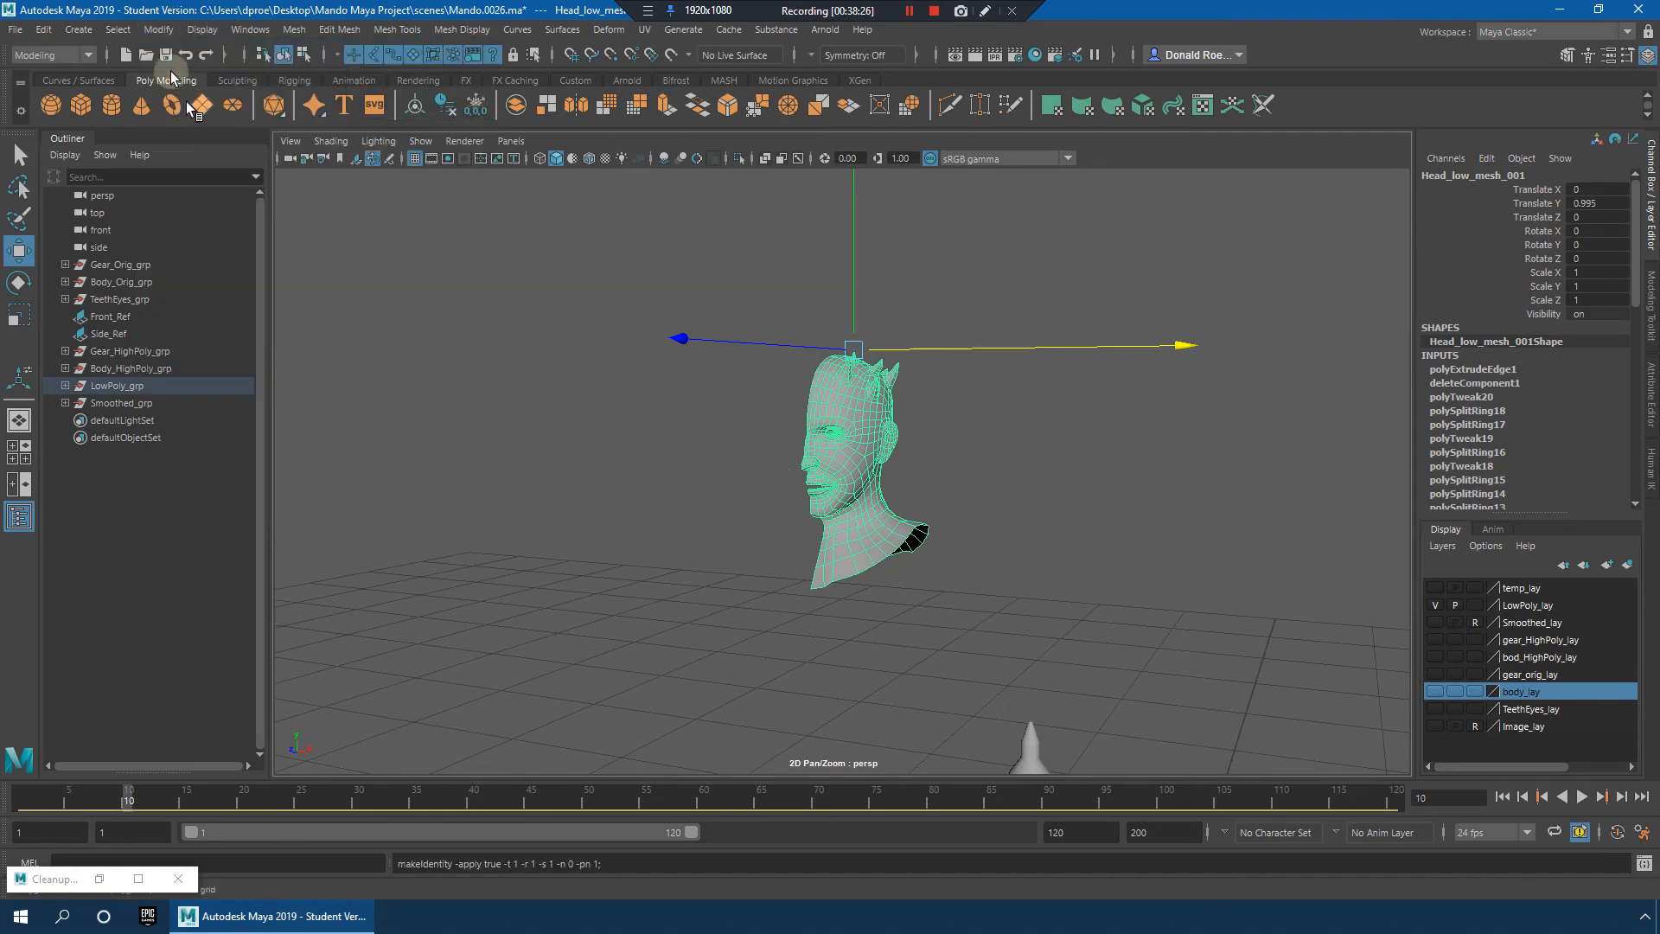
click(189, 92)
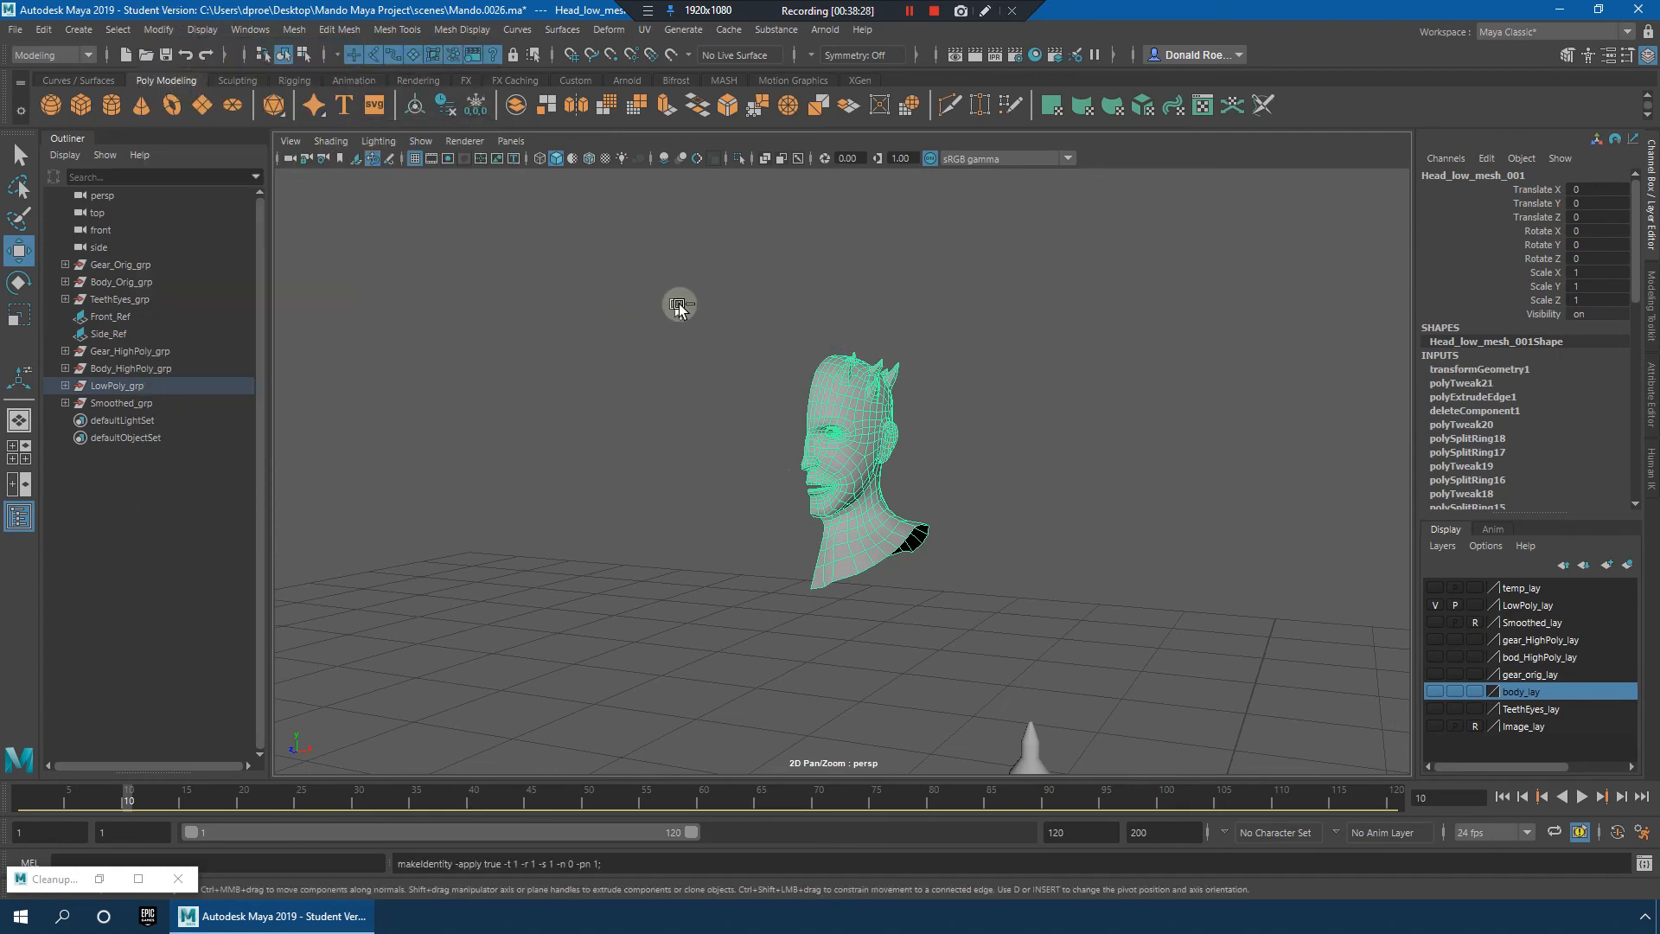
Step: Try to mirror the half head by duplicating it and setting the copy's Scale X to -1
key(ctrl+d)
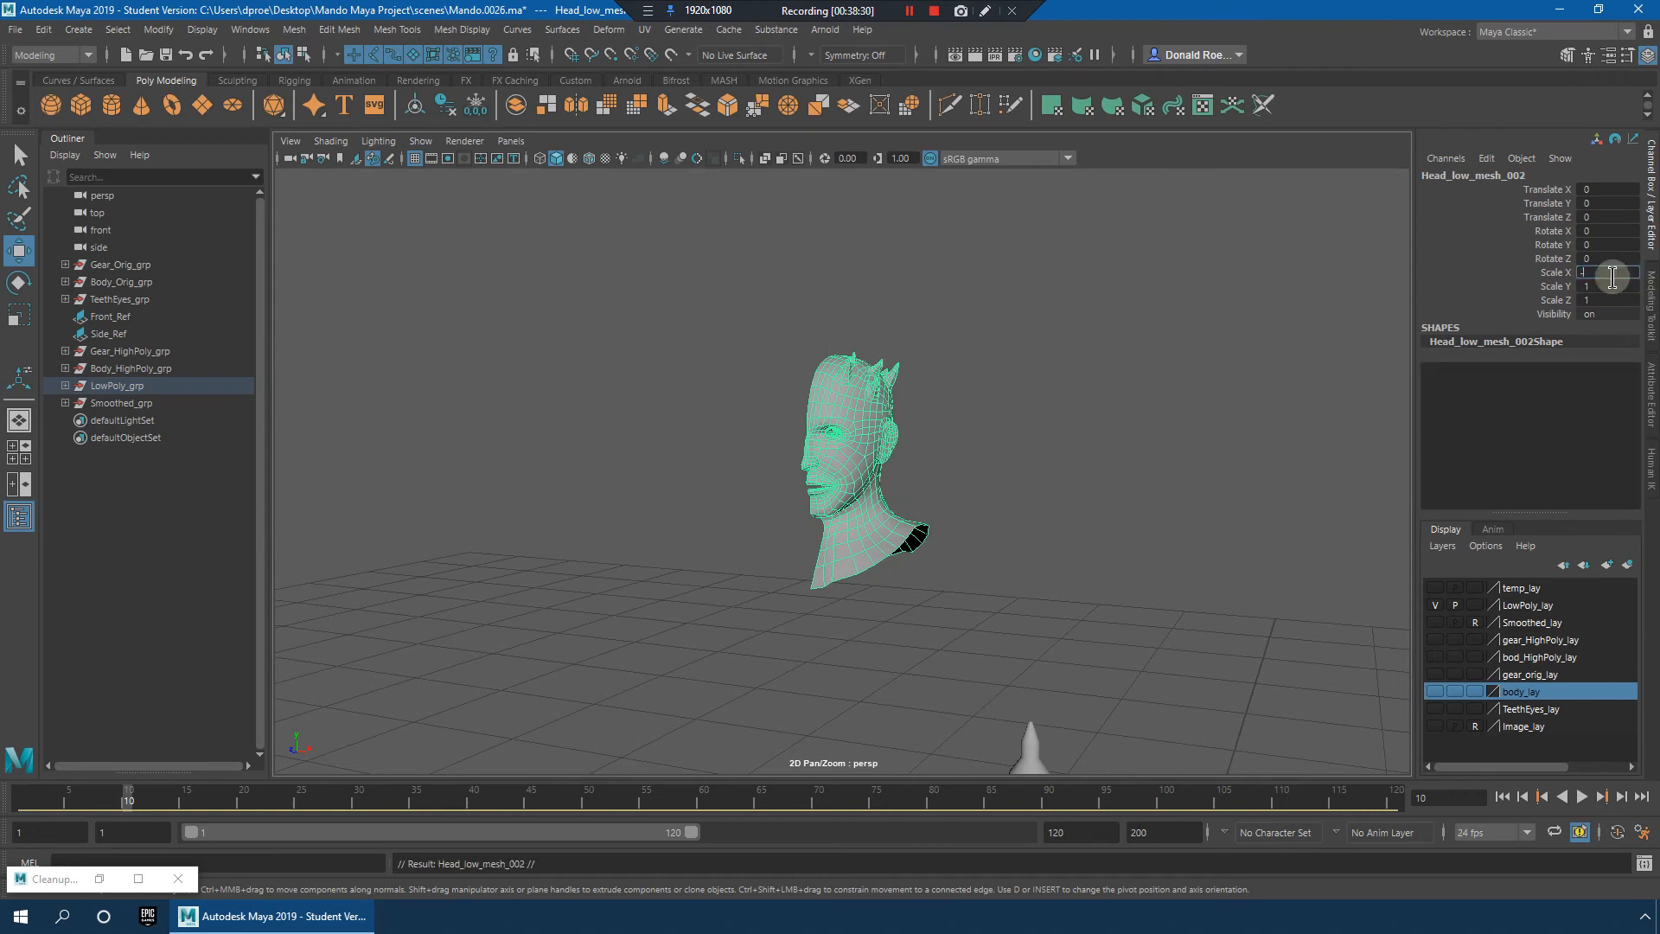
click(1098, 519)
alt+right_drag(933, 385, 1085, 407)
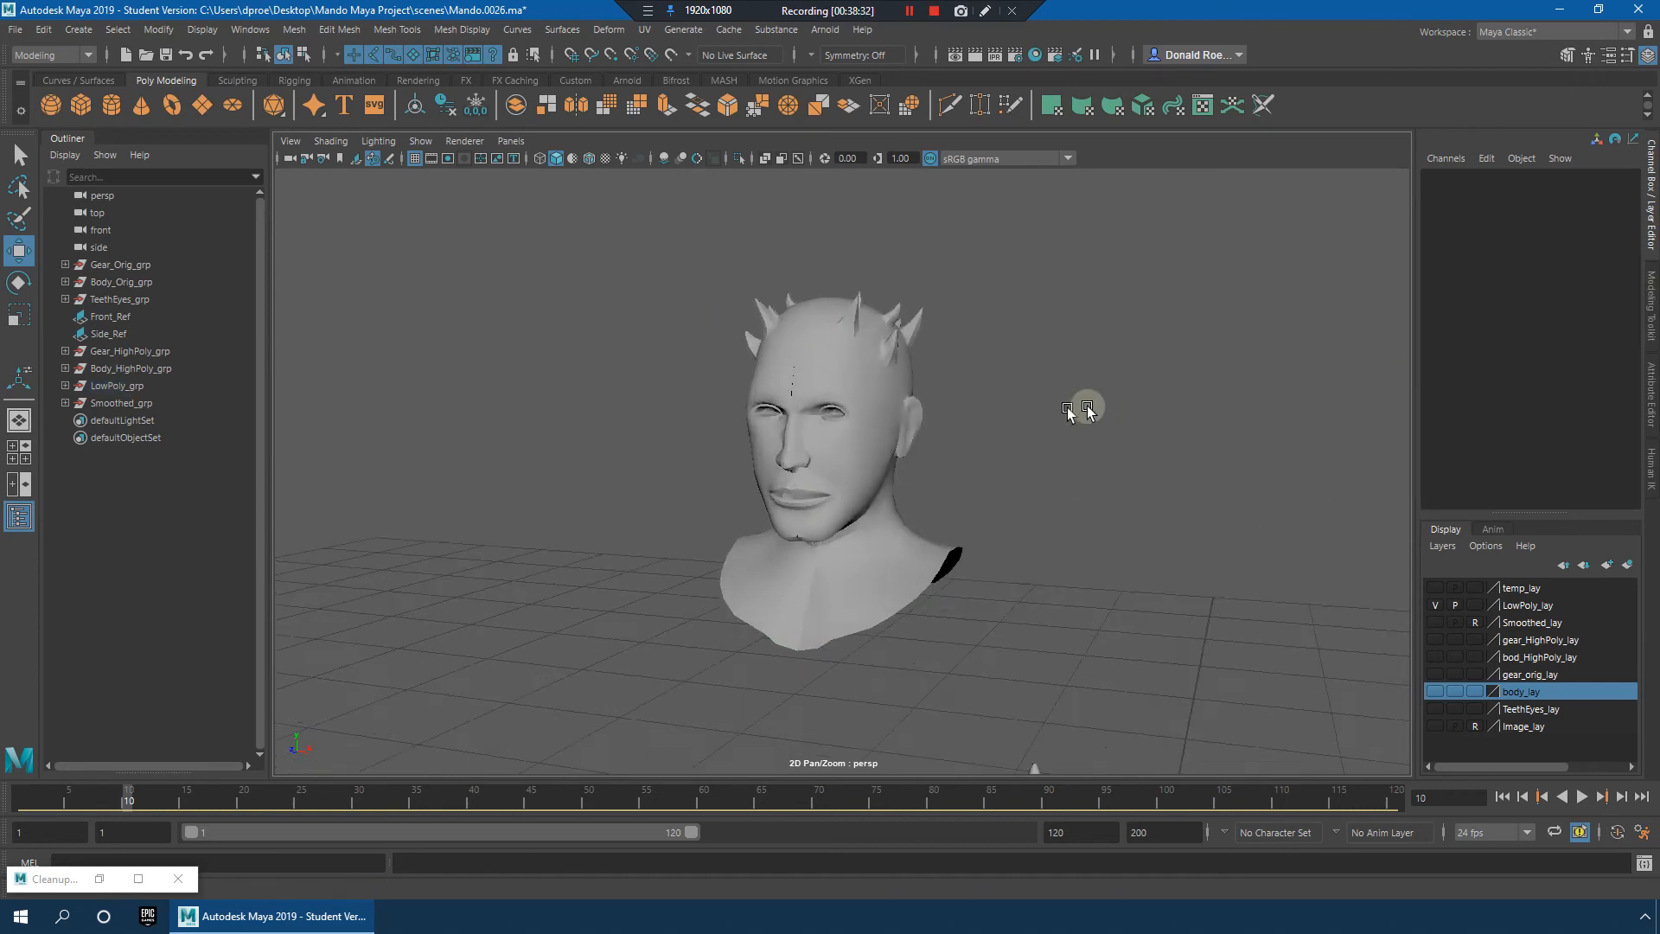
alt+drag(1086, 407, 1128, 407)
alt+right_drag(951, 415, 1178, 445)
click(863, 363)
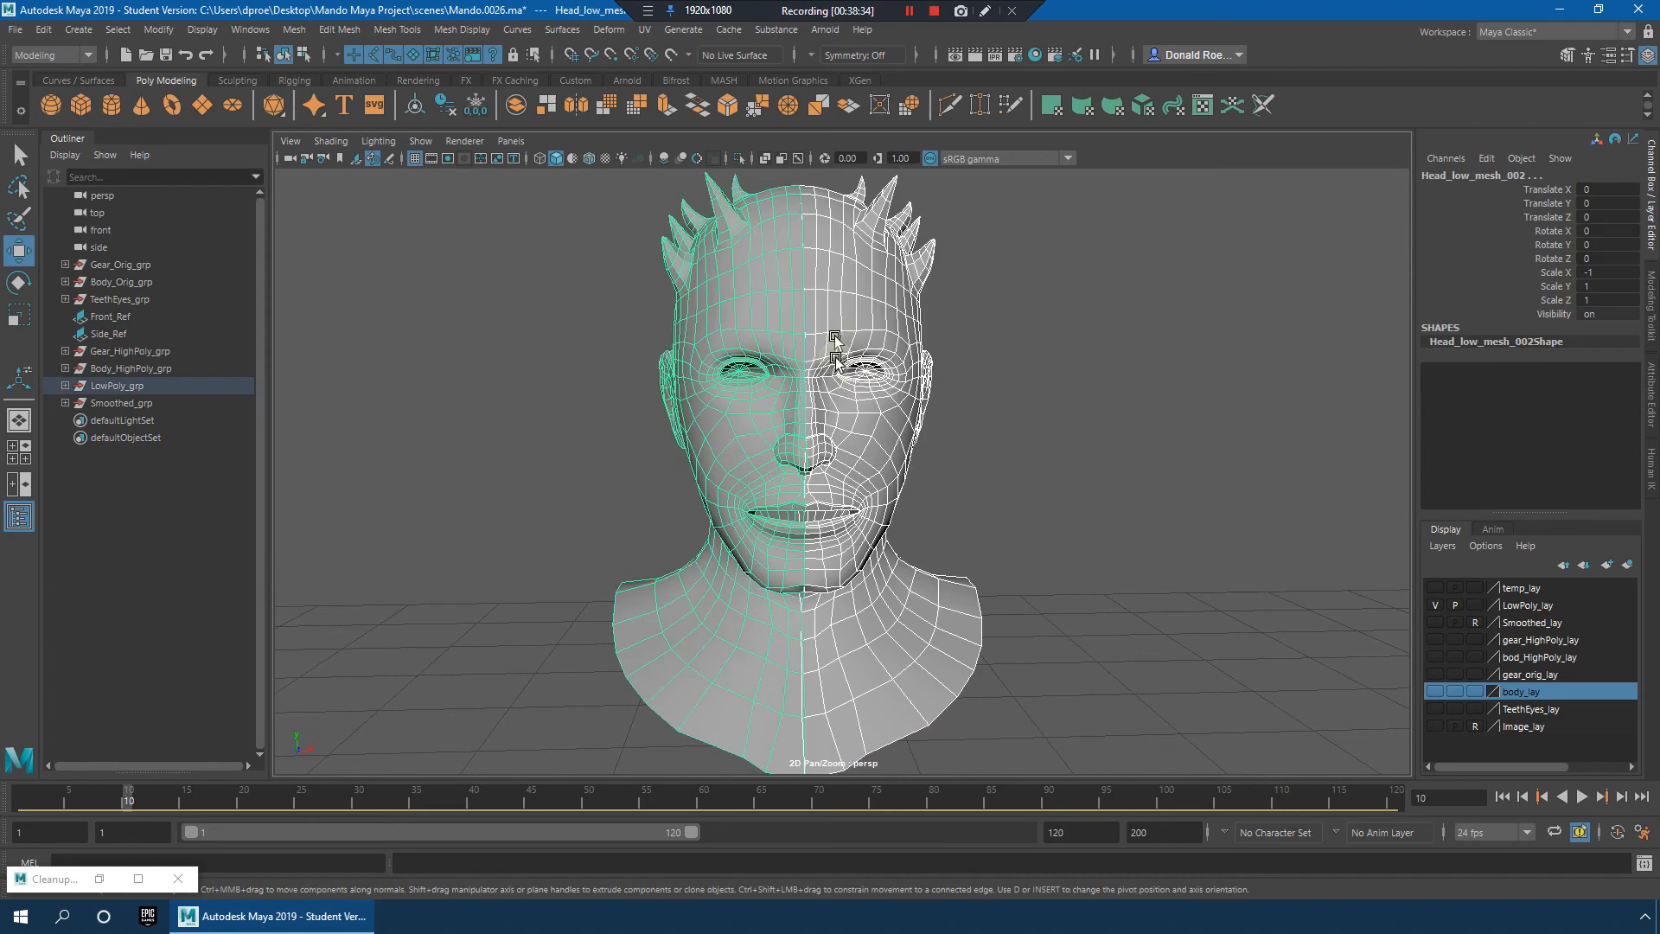
right_click(869, 333)
alt+right_drag(880, 338, 997, 356)
Step: Undo the mirrored duplicate of the half head
key(ctrl+z)
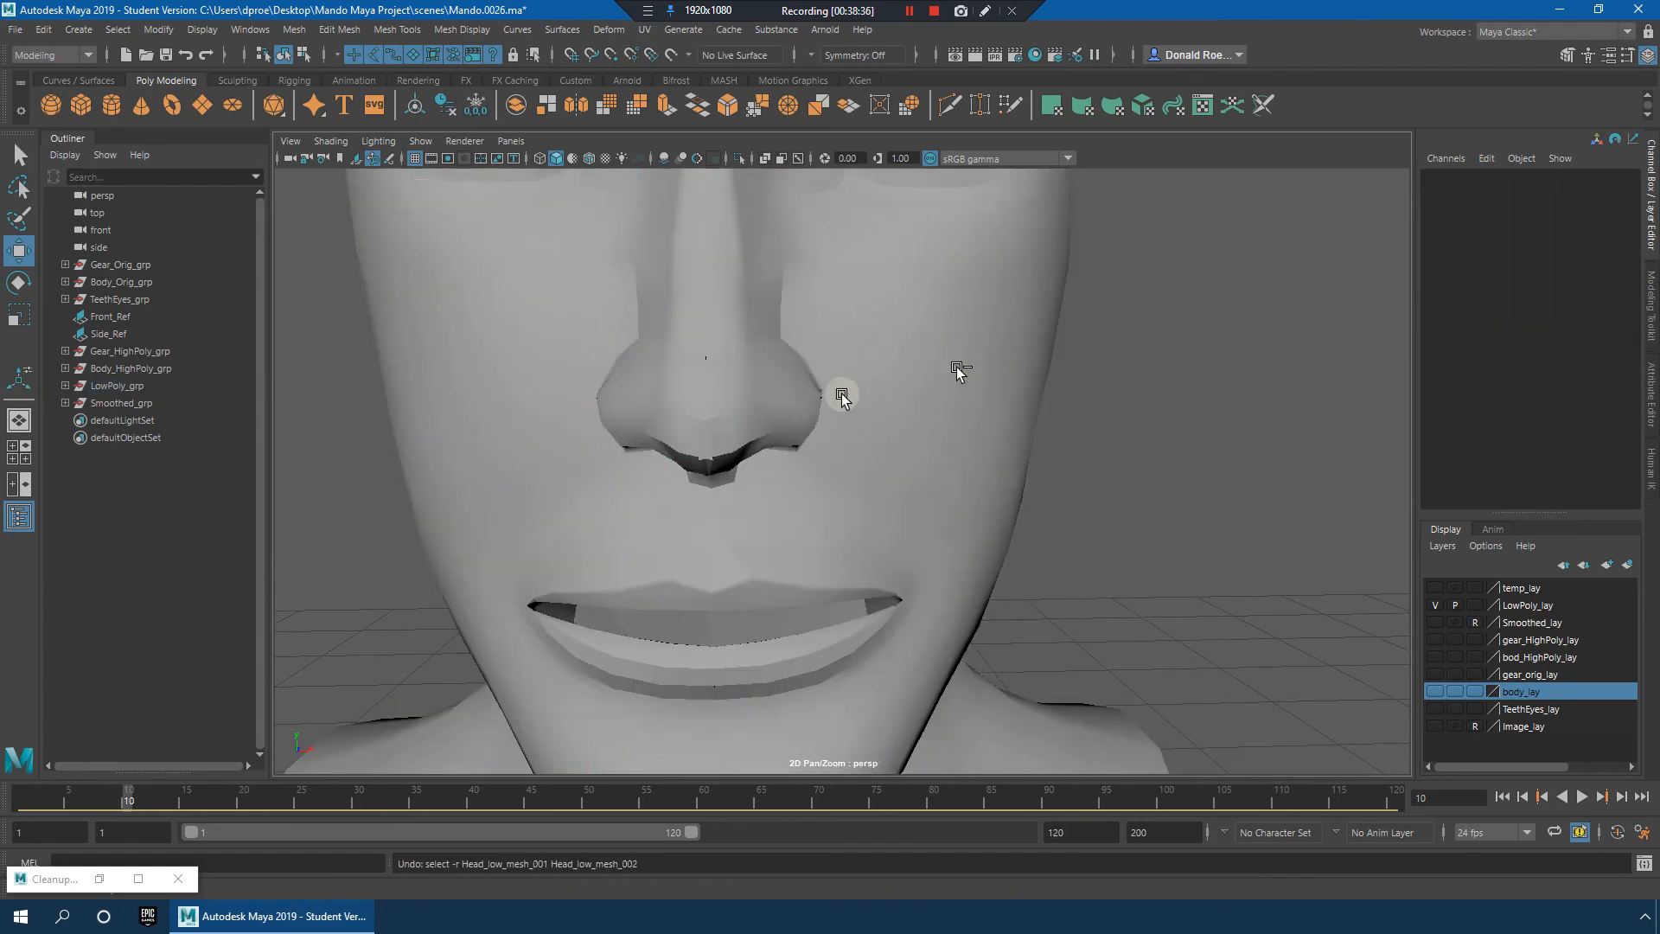
click(624, 431)
alt+drag(624, 431, 882, 427)
Step: Select the half head's open border edges along the centre line in the front view, leaving out the neck opening
click(882, 427)
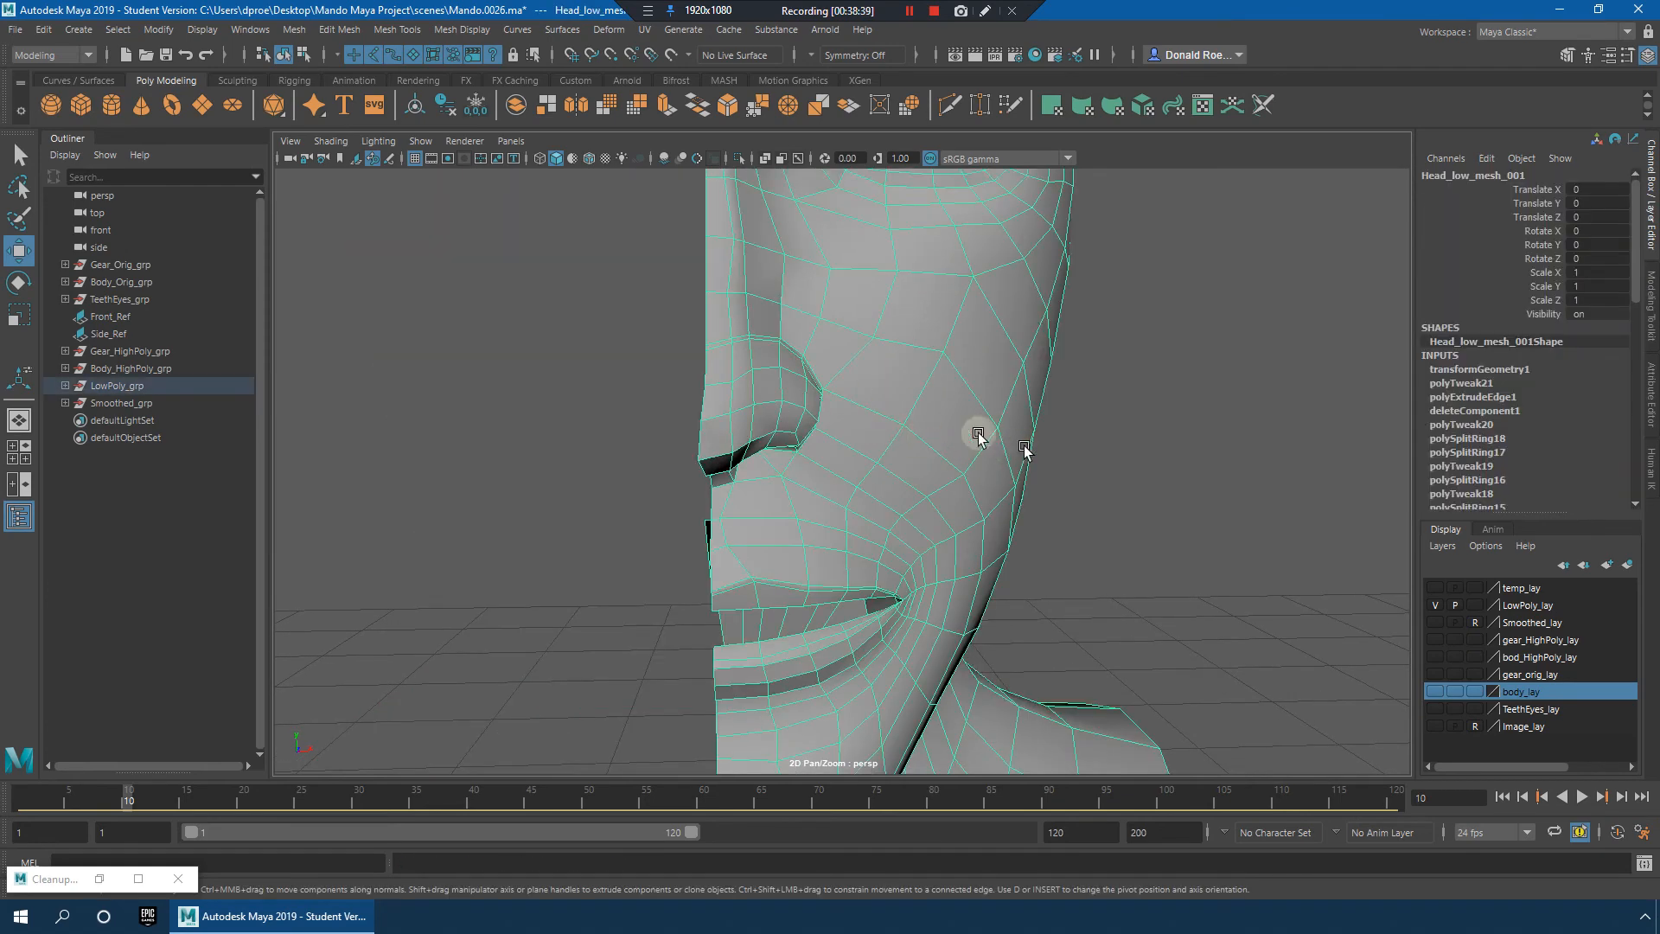
alt+right_drag(978, 435, 893, 411)
key(space)
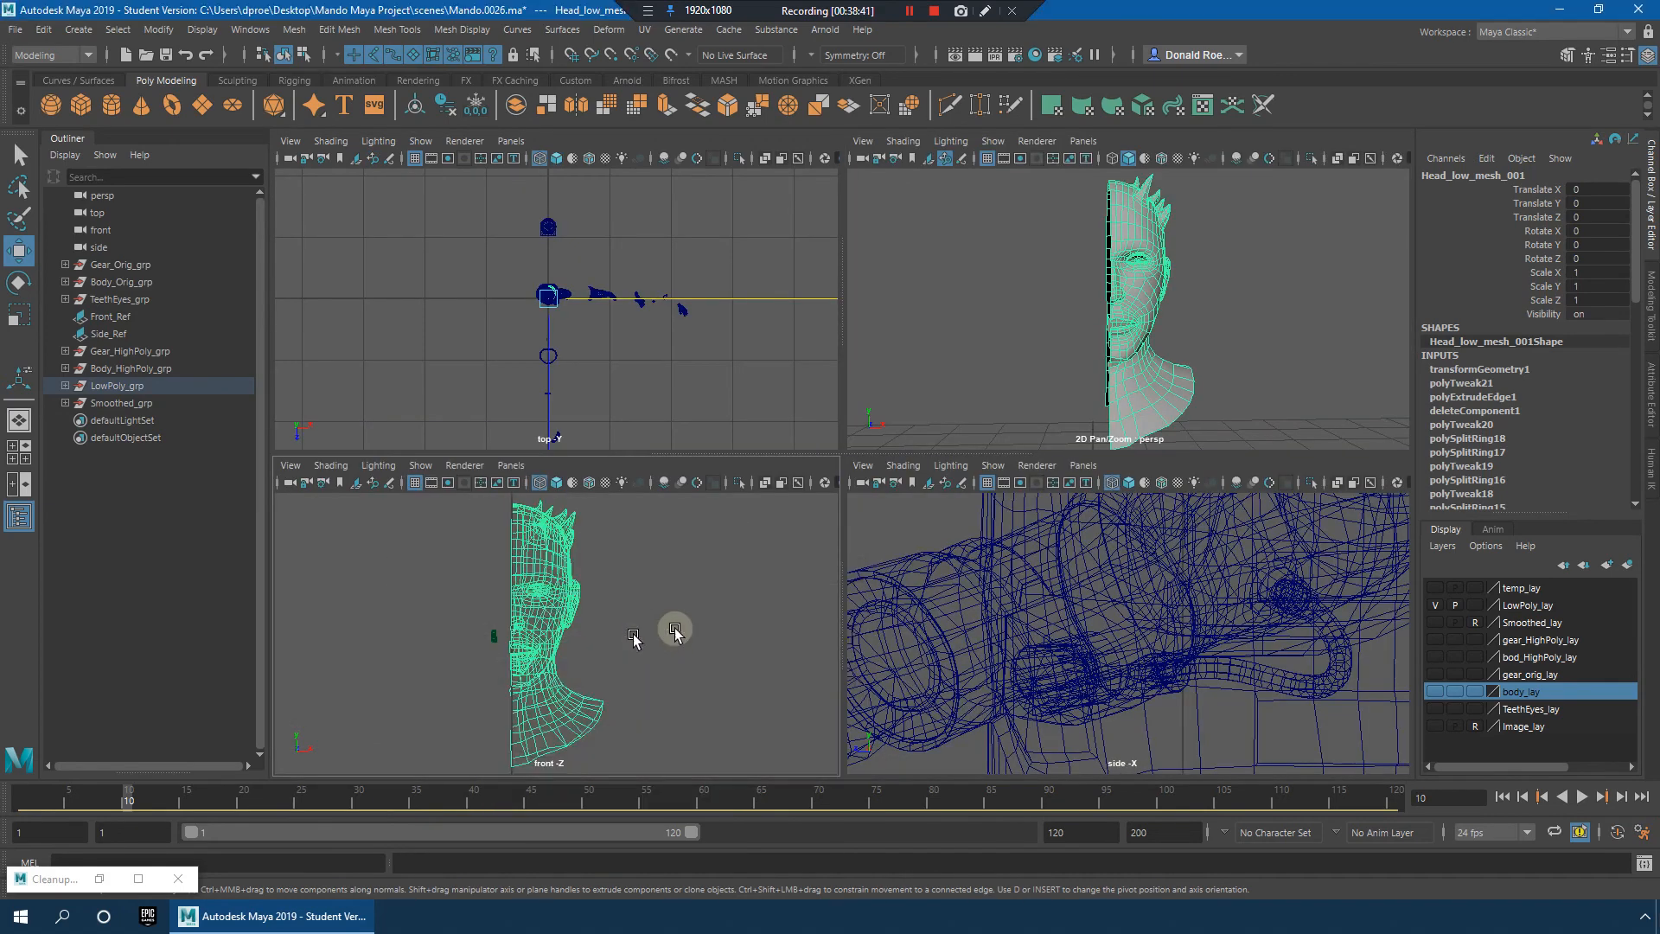
key(space)
right_drag(754, 224, 752, 187)
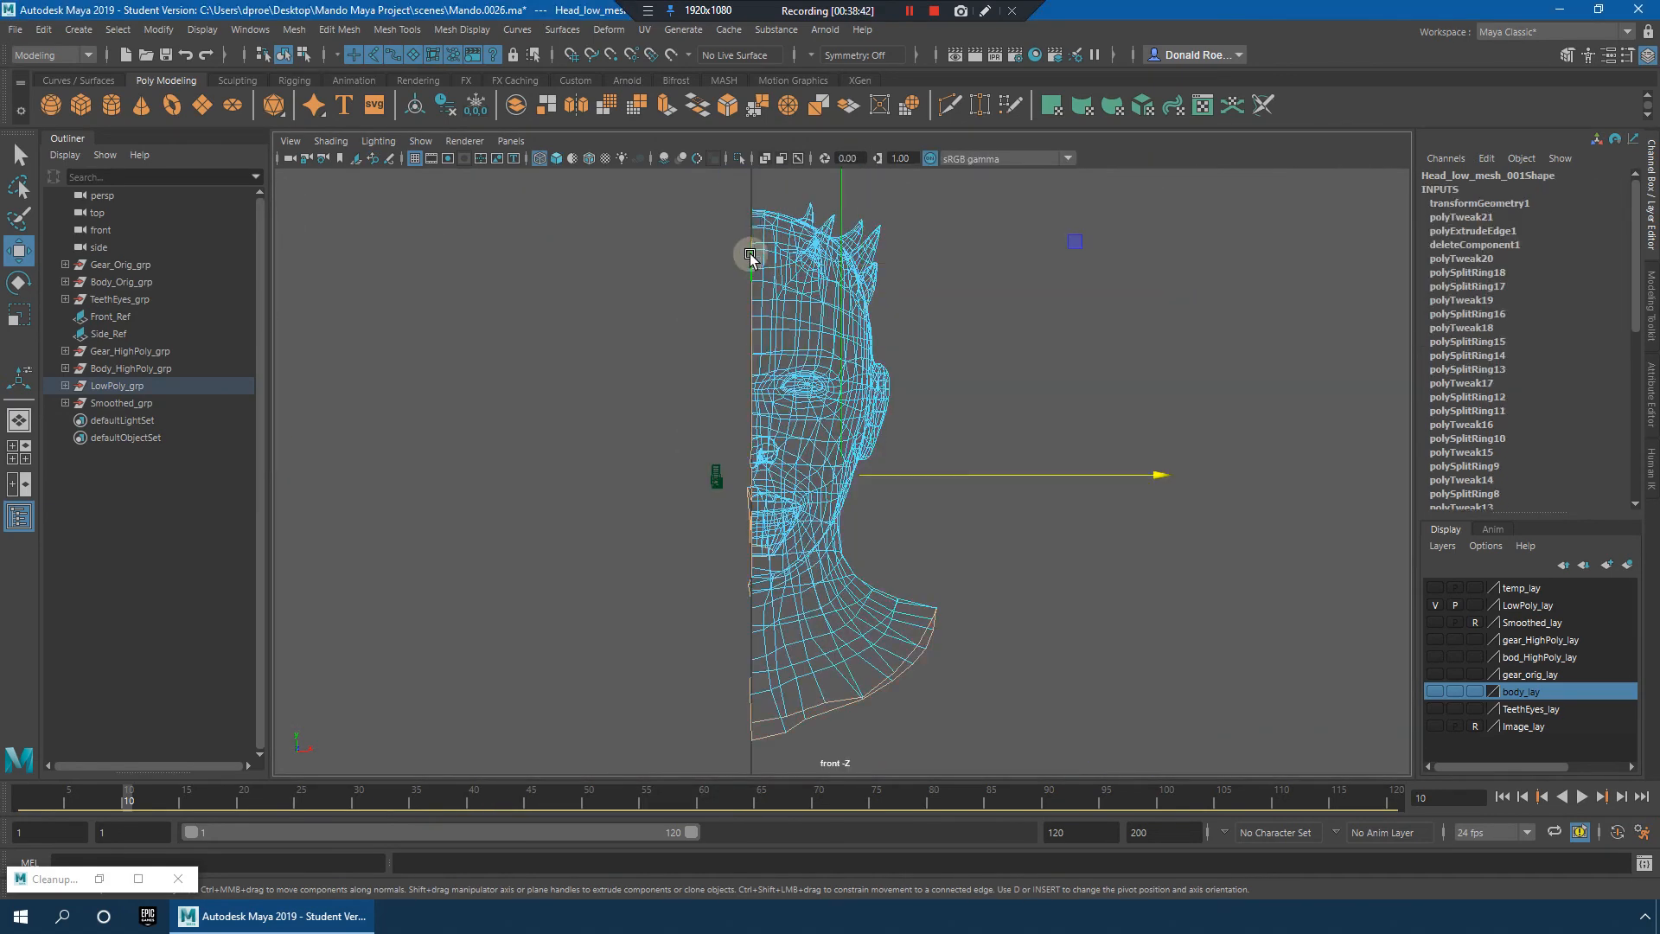
alt+middle_drag(838, 588, 836, 518)
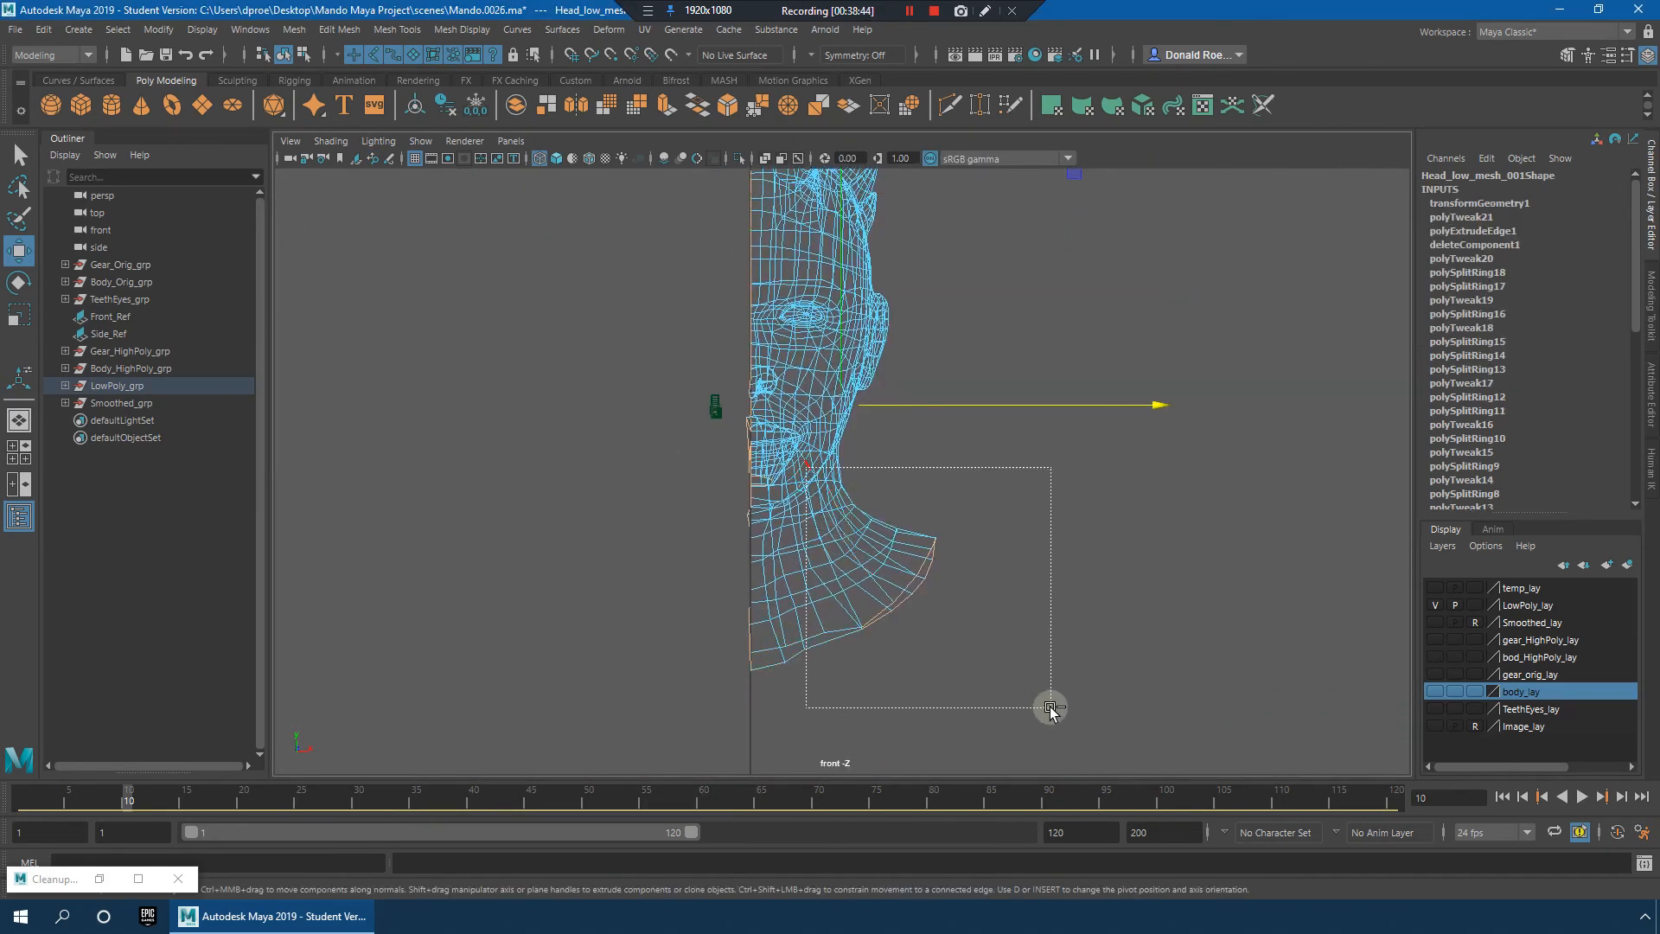
alt+middle_drag(827, 430, 851, 449)
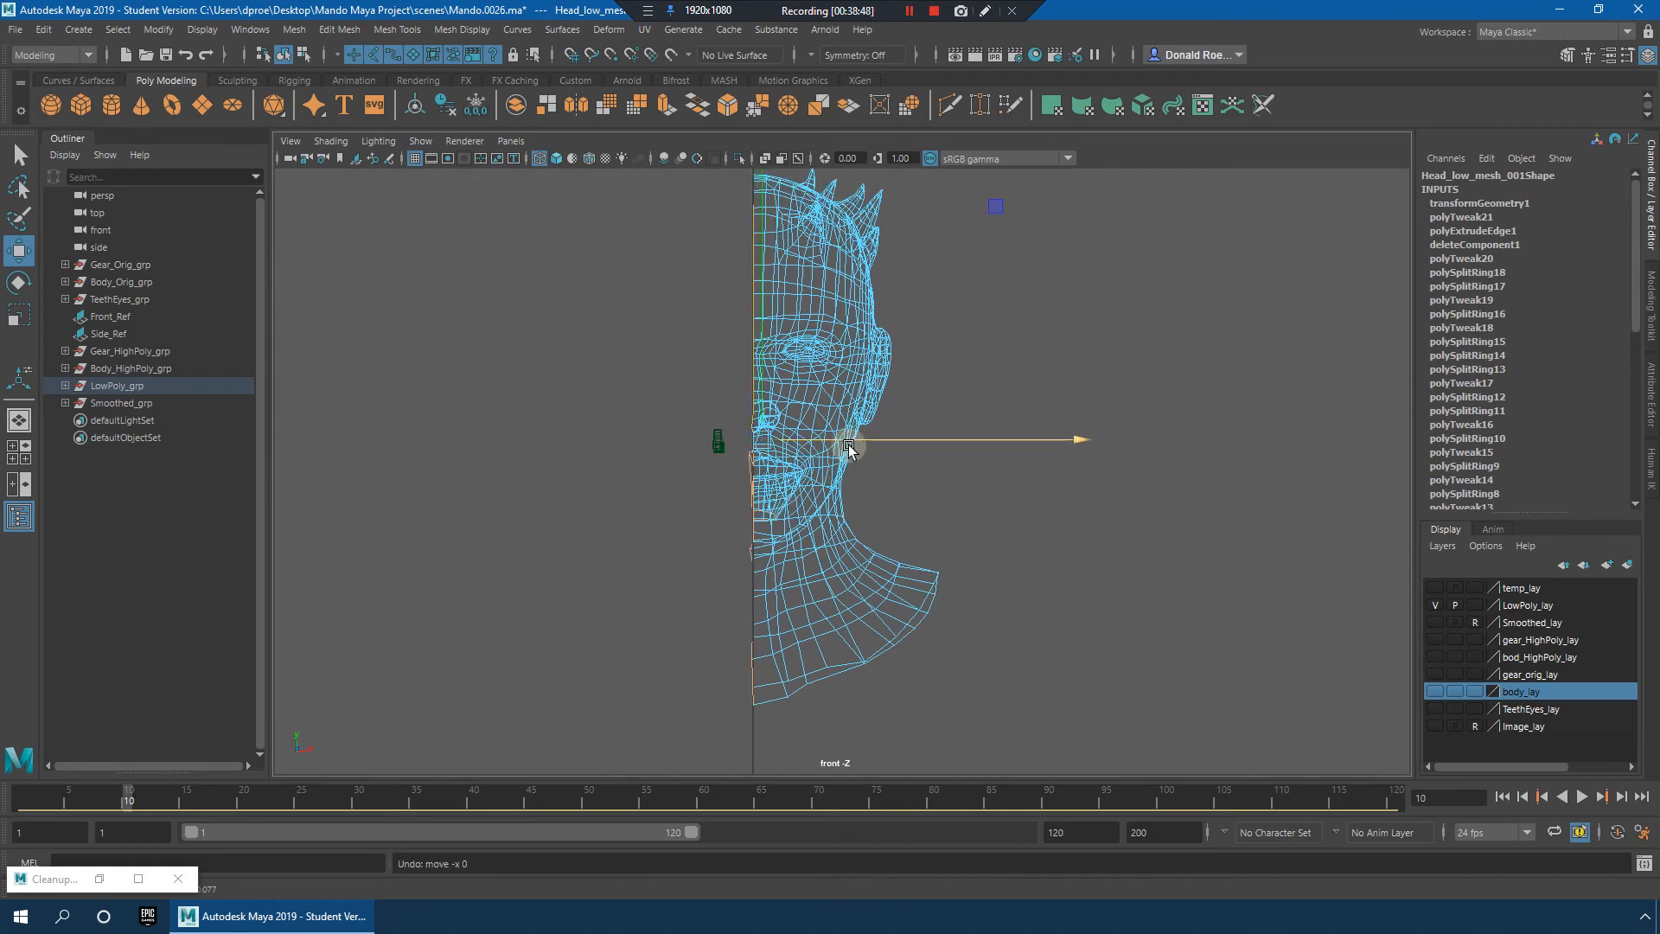
Step: Align the selected centre border edges, including the stray mouth and chin ones, into a straight line on the world centre axis
alt+right_drag(775, 510, 1309, 562)
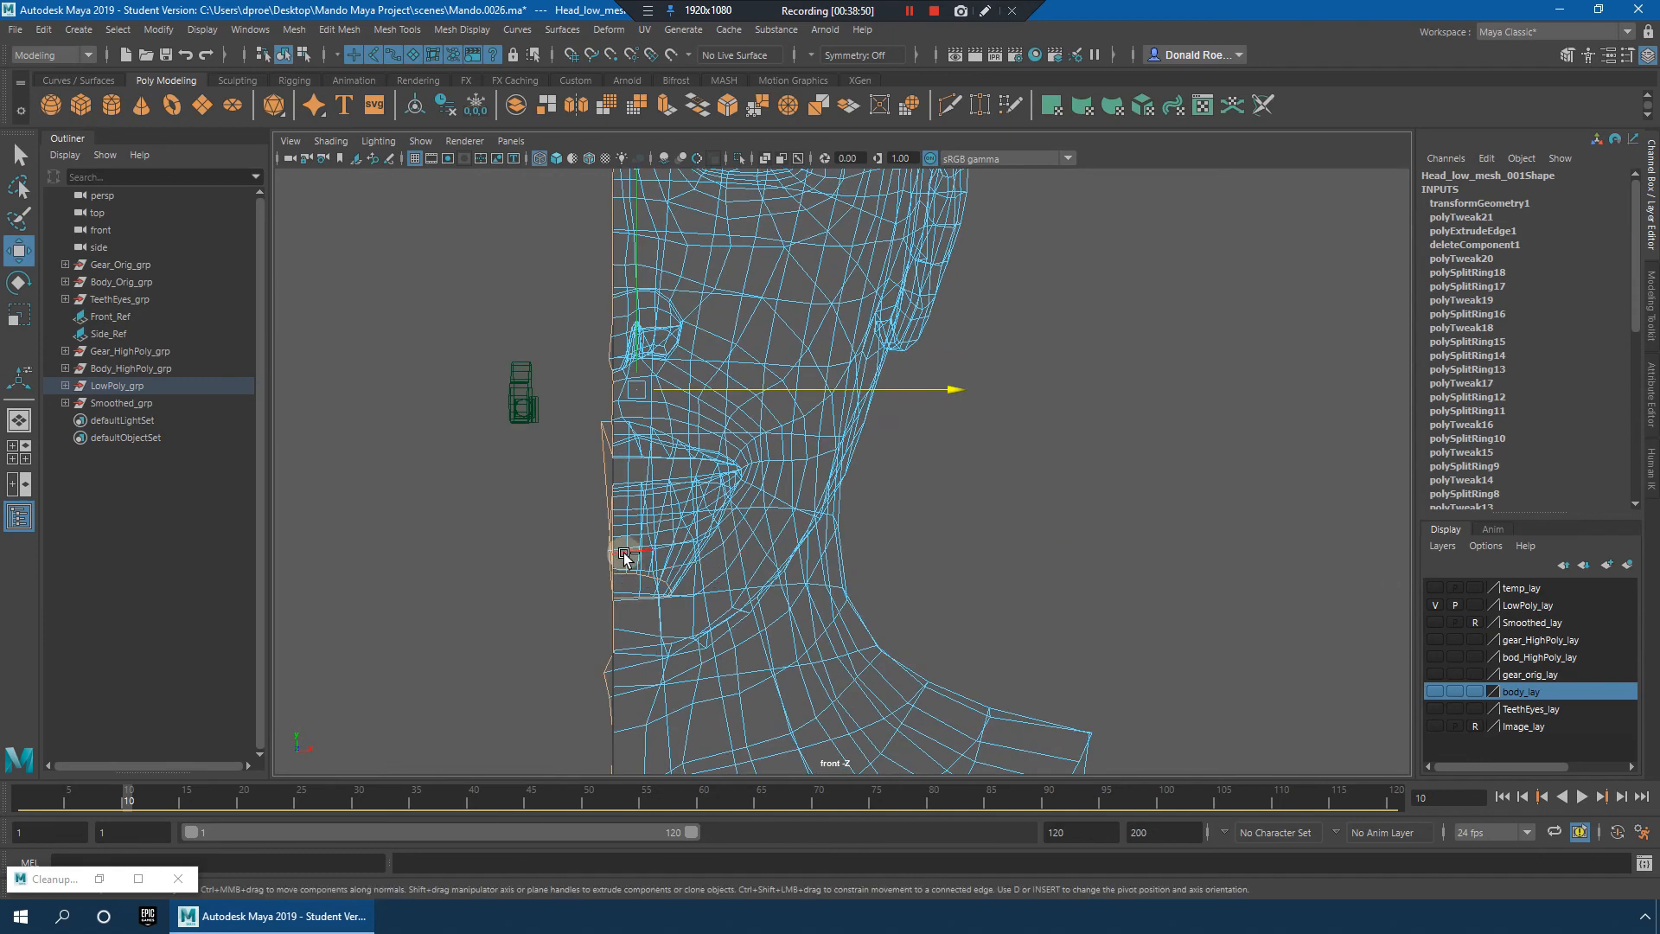
scroll(774, 563, down, 3)
scroll(795, 482, down, 1)
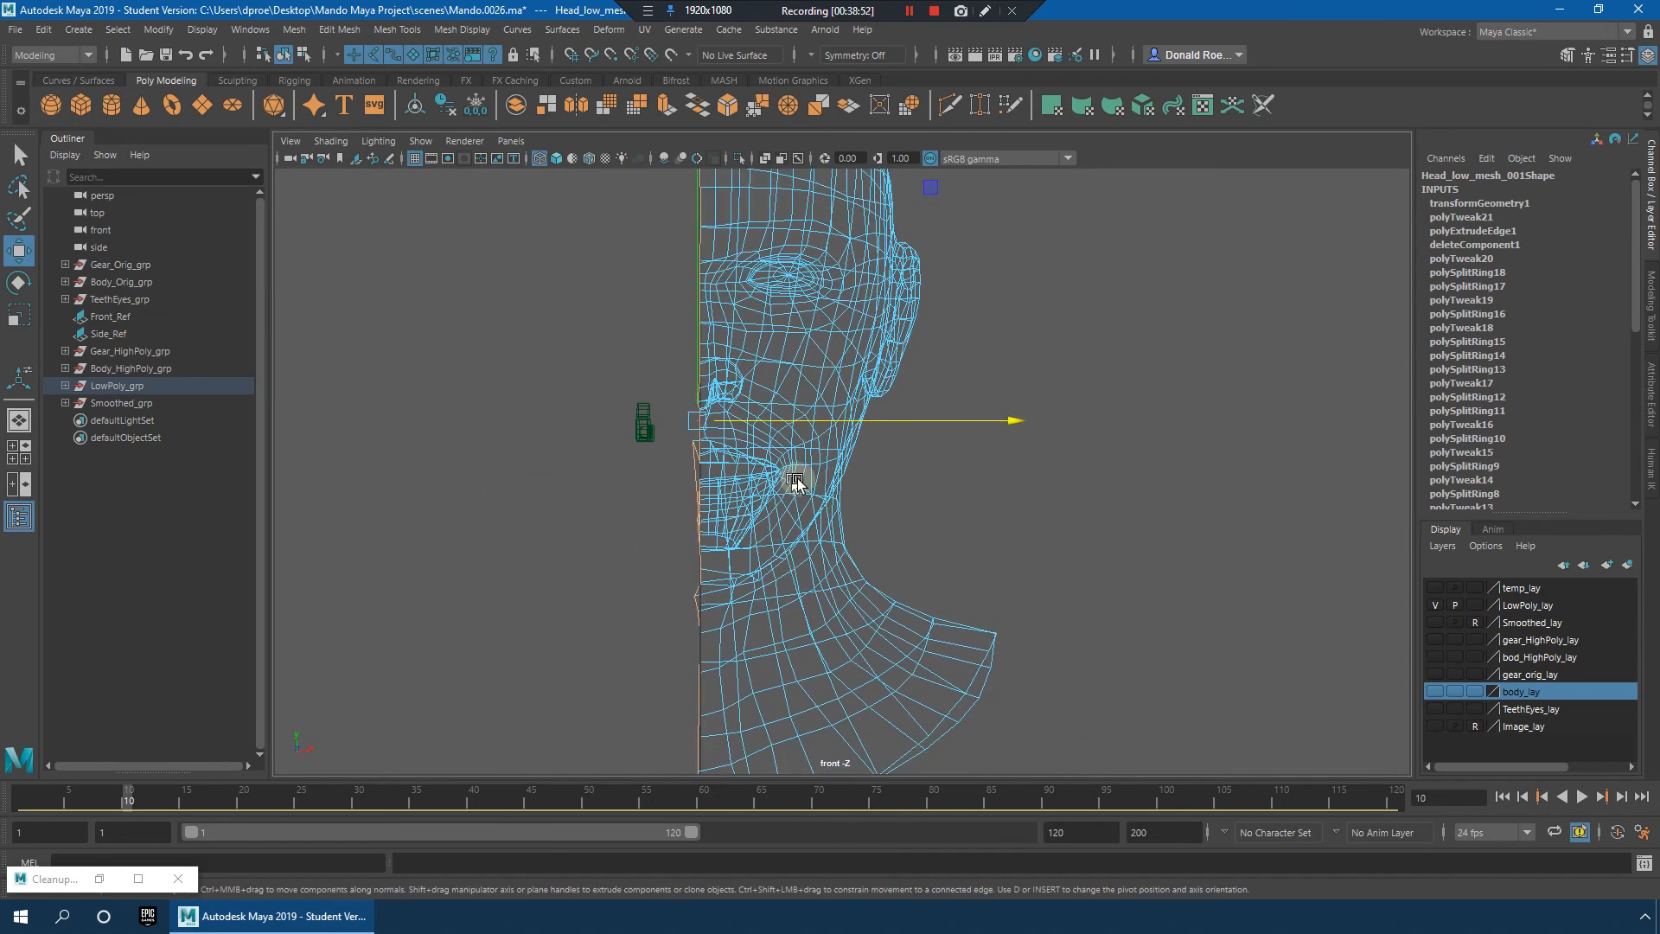
alt+right_drag(817, 432, 752, 426)
alt+middle_drag(820, 456, 838, 526)
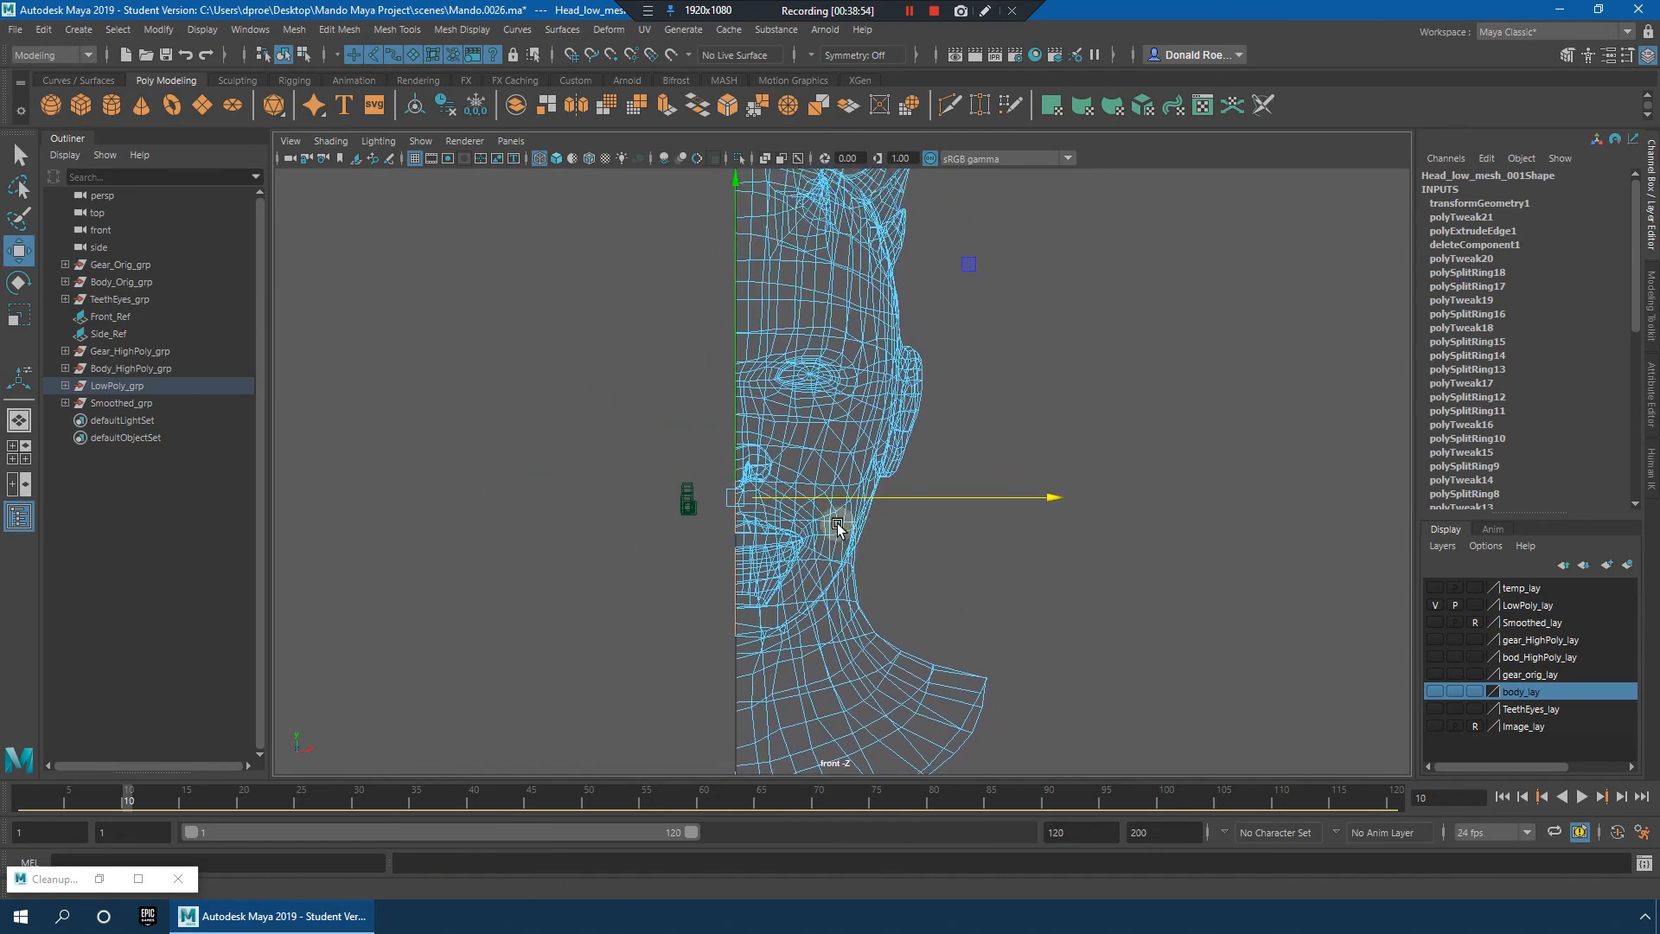
alt+right_drag(837, 526, 615, 484)
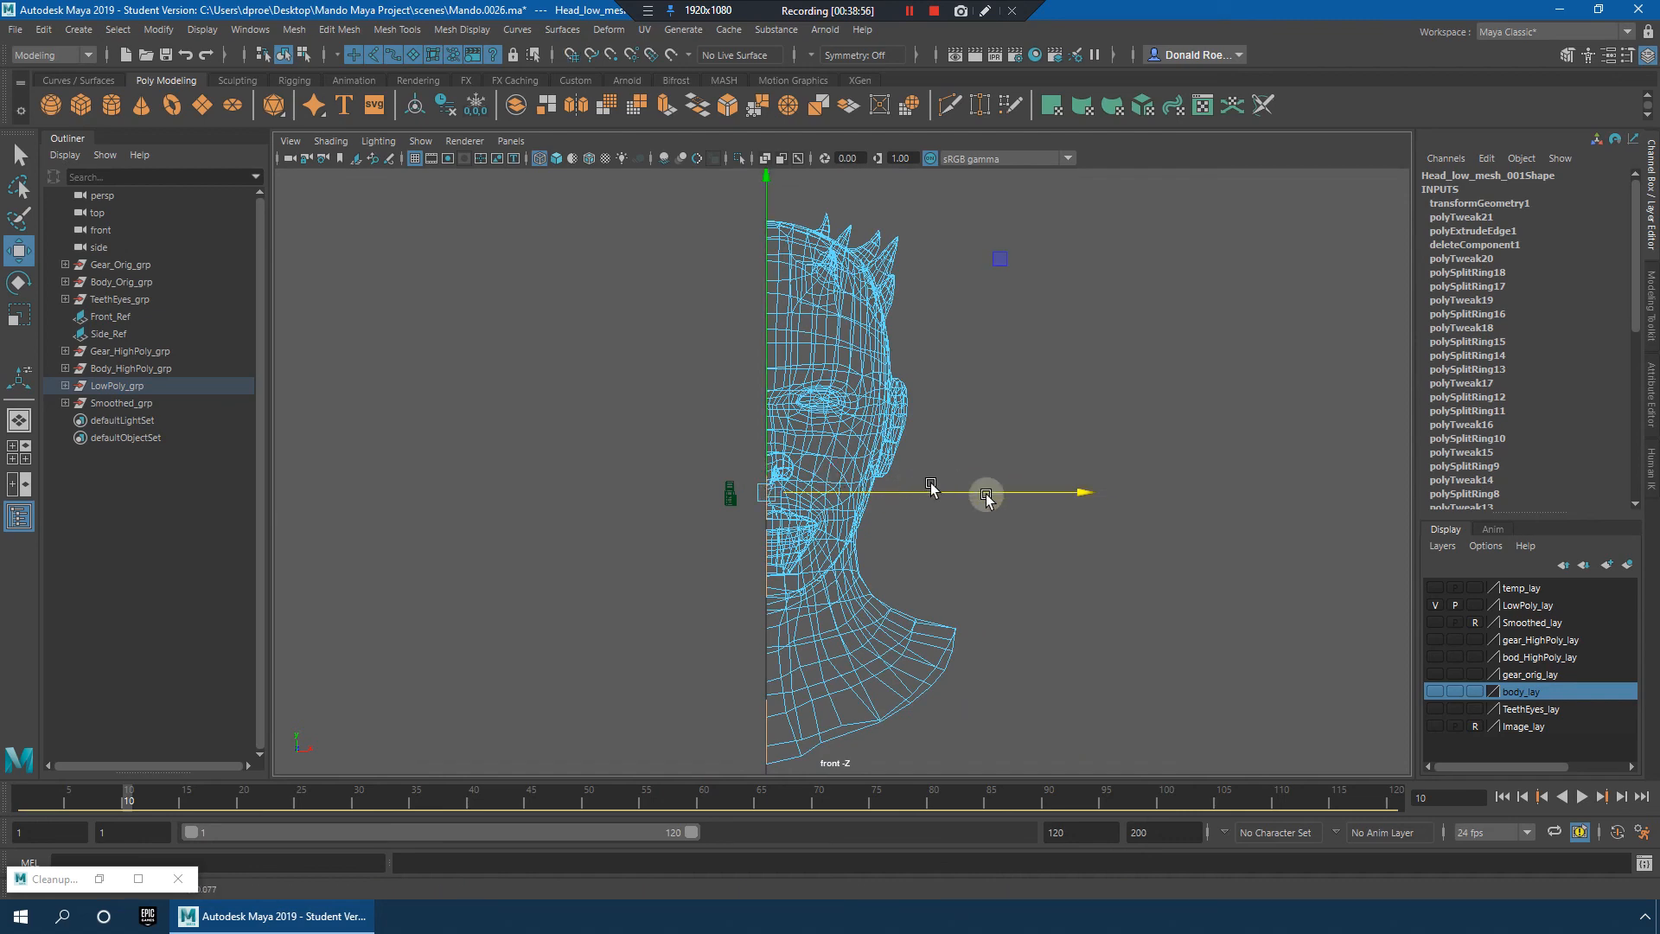
Step: Duplicate the half head in the perspective view and mirror the copy with a Scale X of -1
key(space)
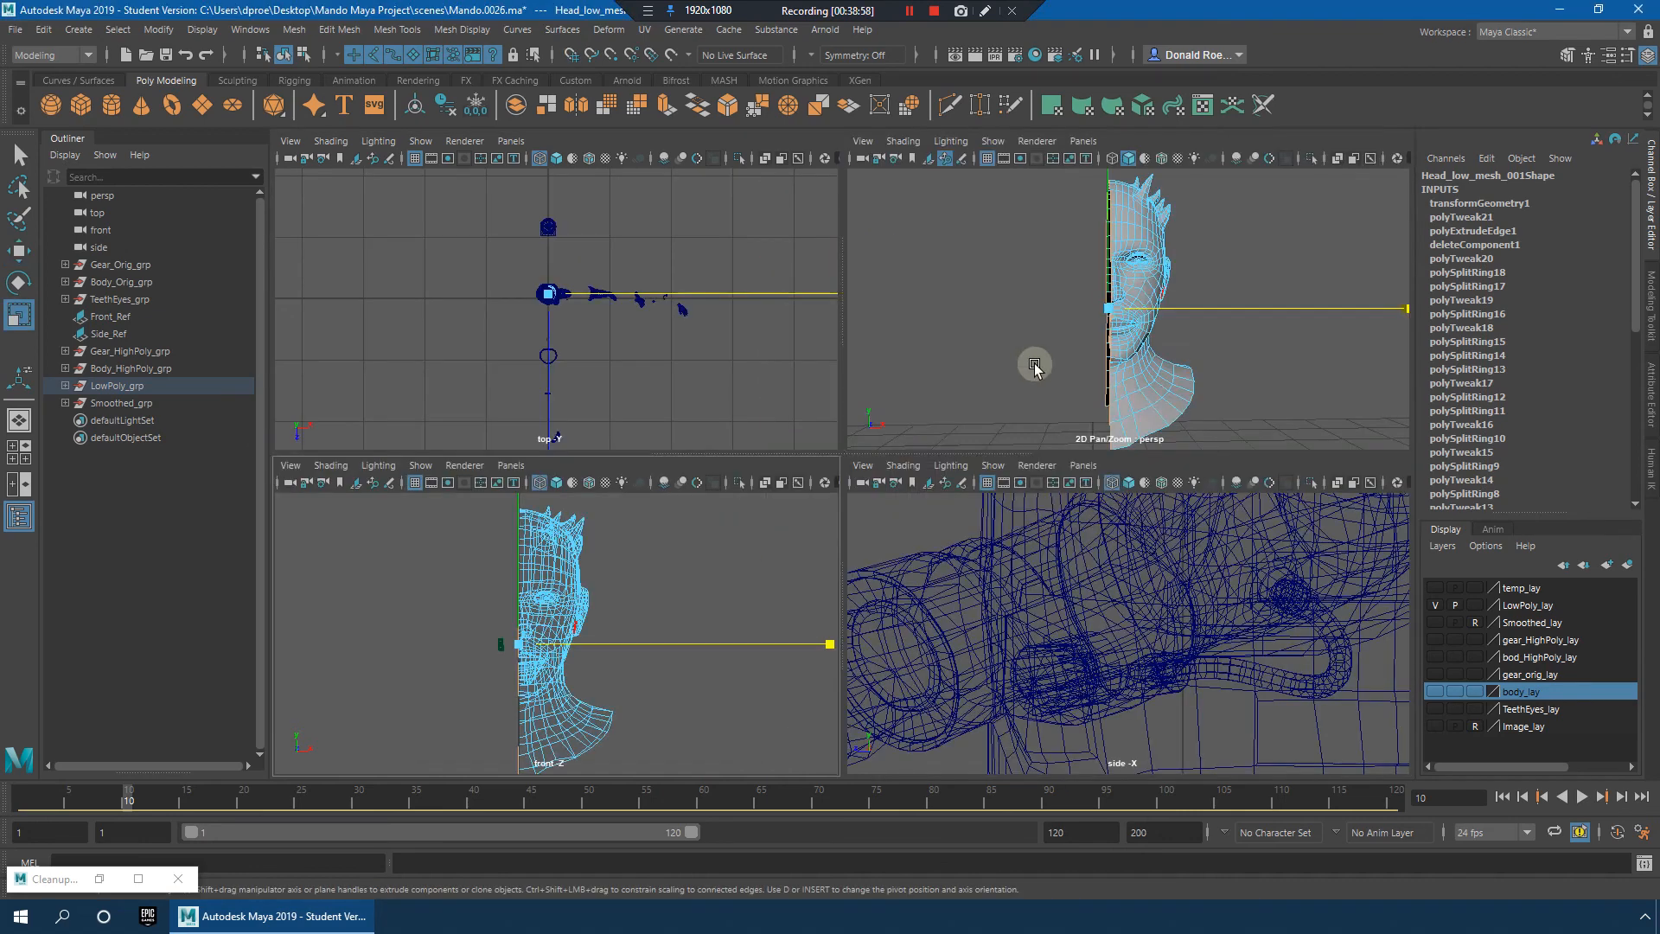
key(space)
alt+drag(1055, 430, 992, 357)
click(863, 387)
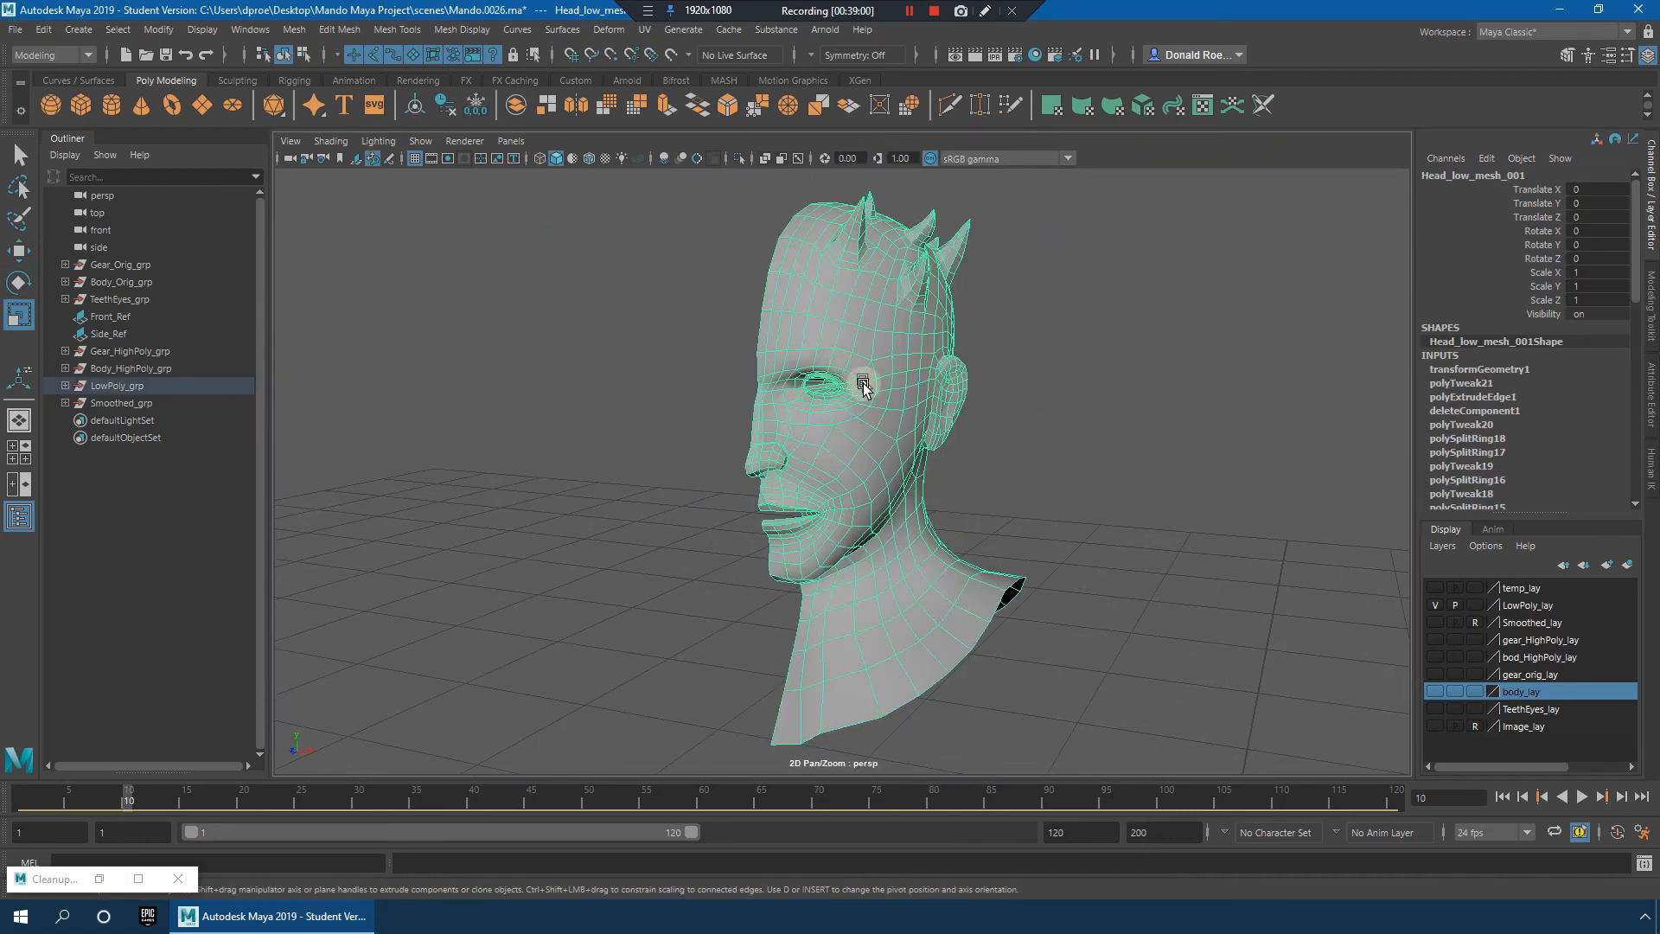
key(ctrl+d)
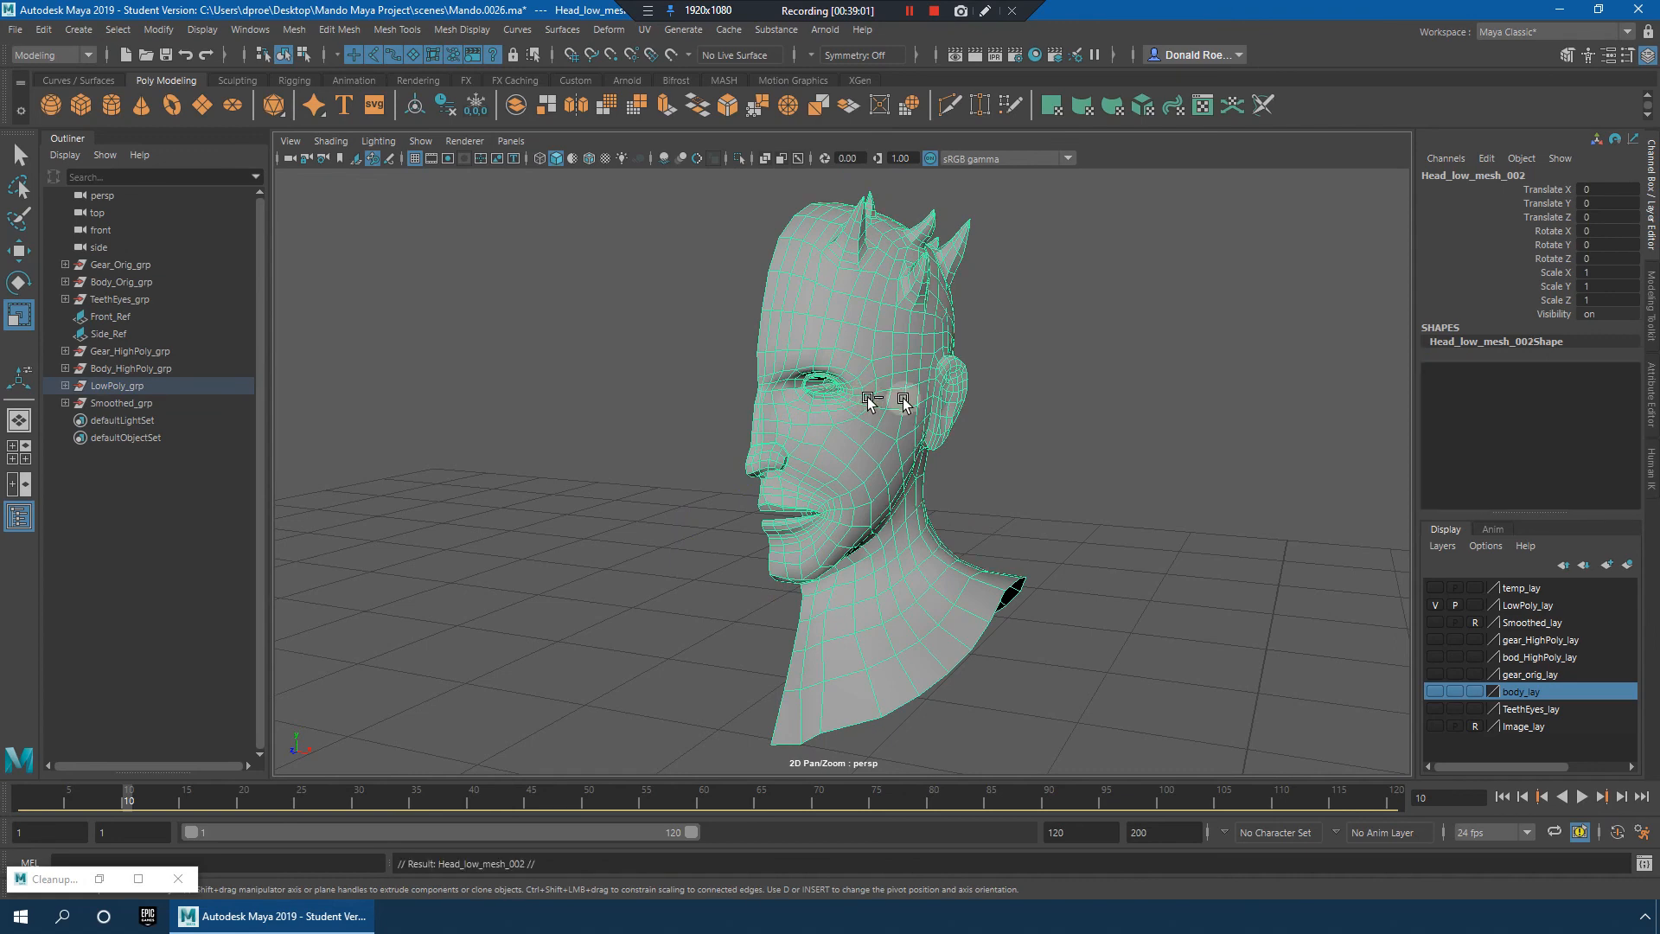
click(1637, 271)
text(-1)
key(Return)
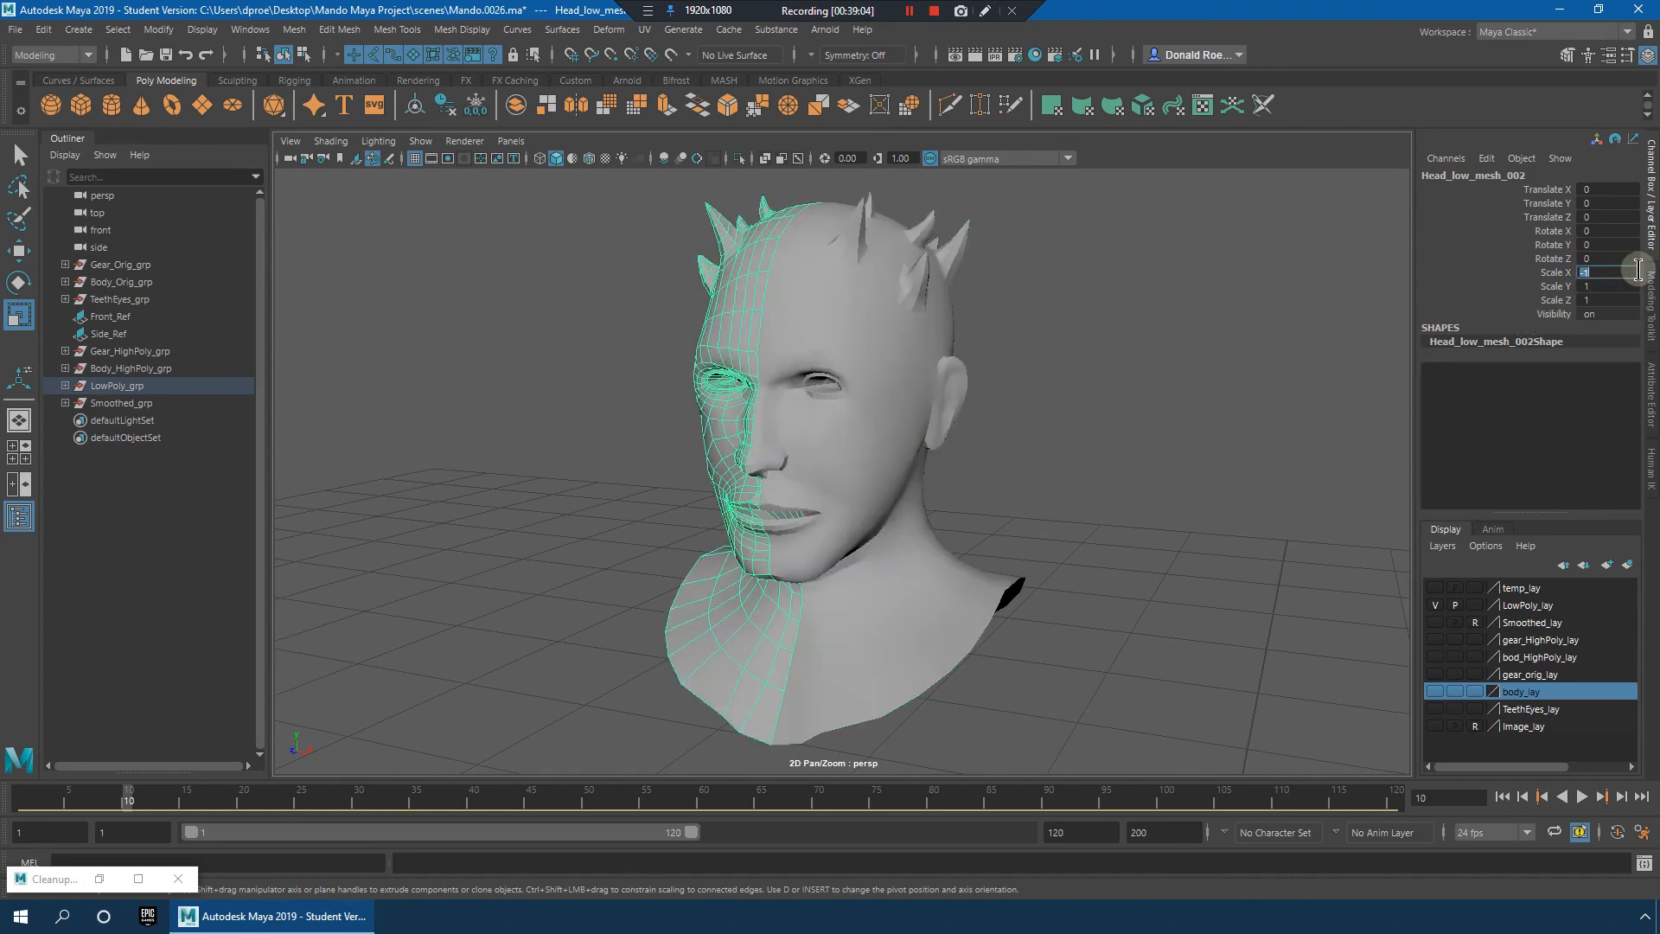
Step: Combine the two head halves into one mesh
shift+click(866, 382)
alt+drag(858, 353, 861, 301)
shift+right_drag(861, 301, 867, 363)
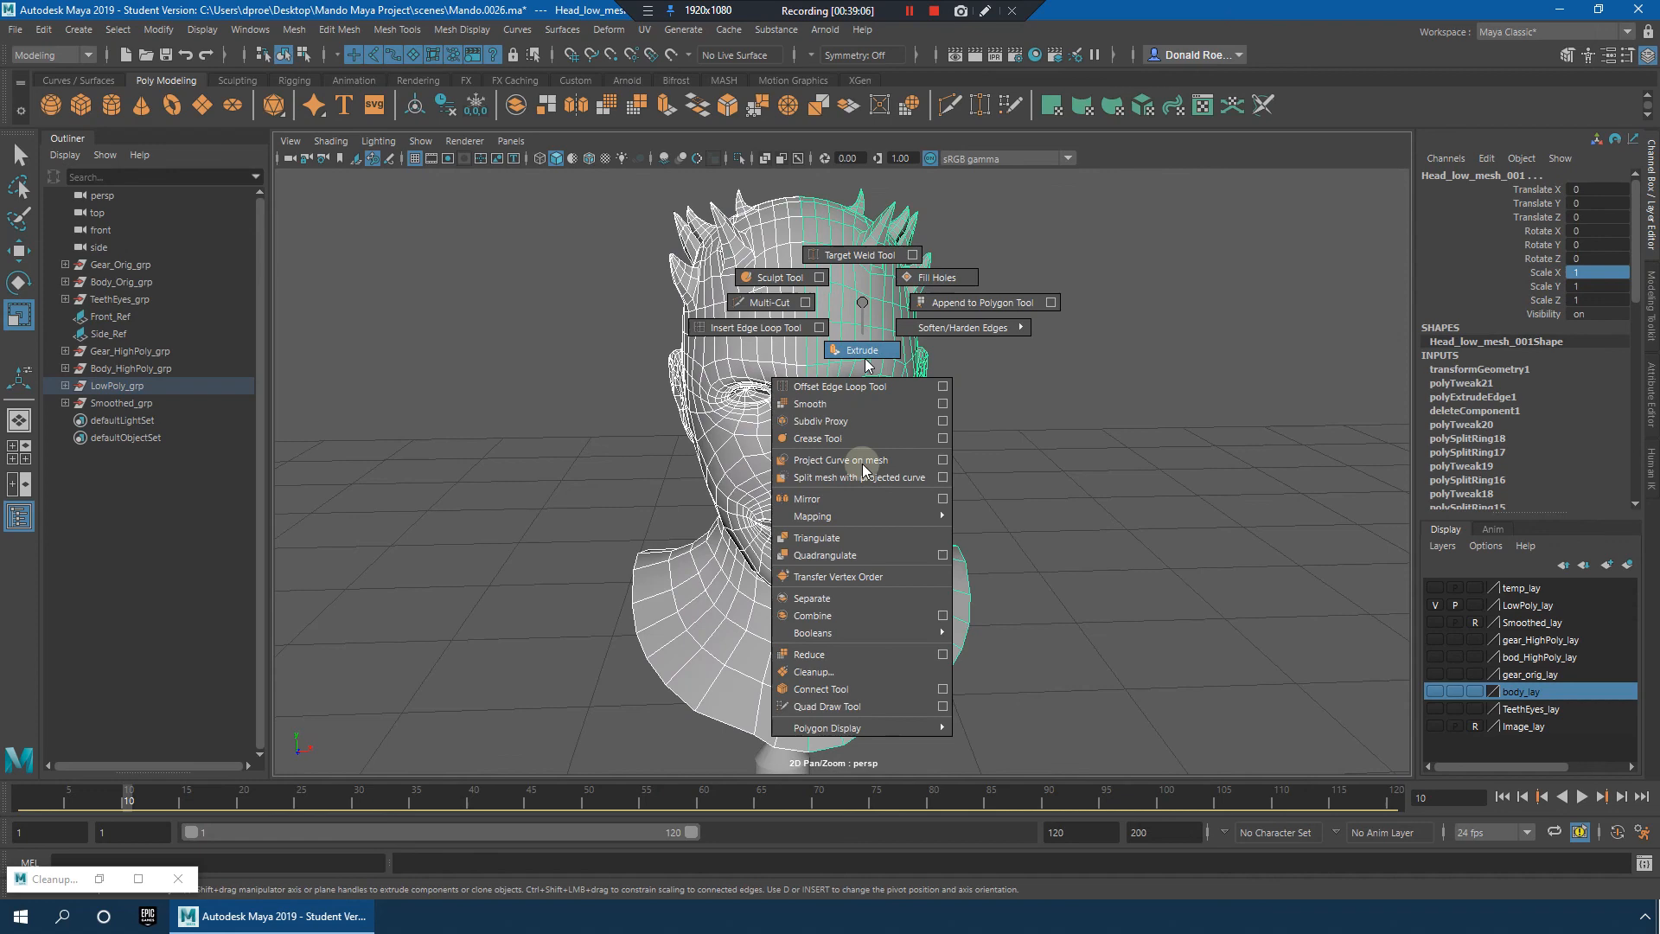
click(832, 614)
key(w)
Step: Merge all the vertices of the combined head to weld the centre seam
right_drag(824, 292, 755, 278)
scroll(709, 264, down, 4)
drag(666, 253, 1071, 638)
alt+drag(1065, 633, 864, 431)
shift+right_click(858, 425)
shift+right_drag(859, 429, 1052, 429)
alt+drag(972, 436, 956, 532)
alt+right_drag(956, 531, 1047, 518)
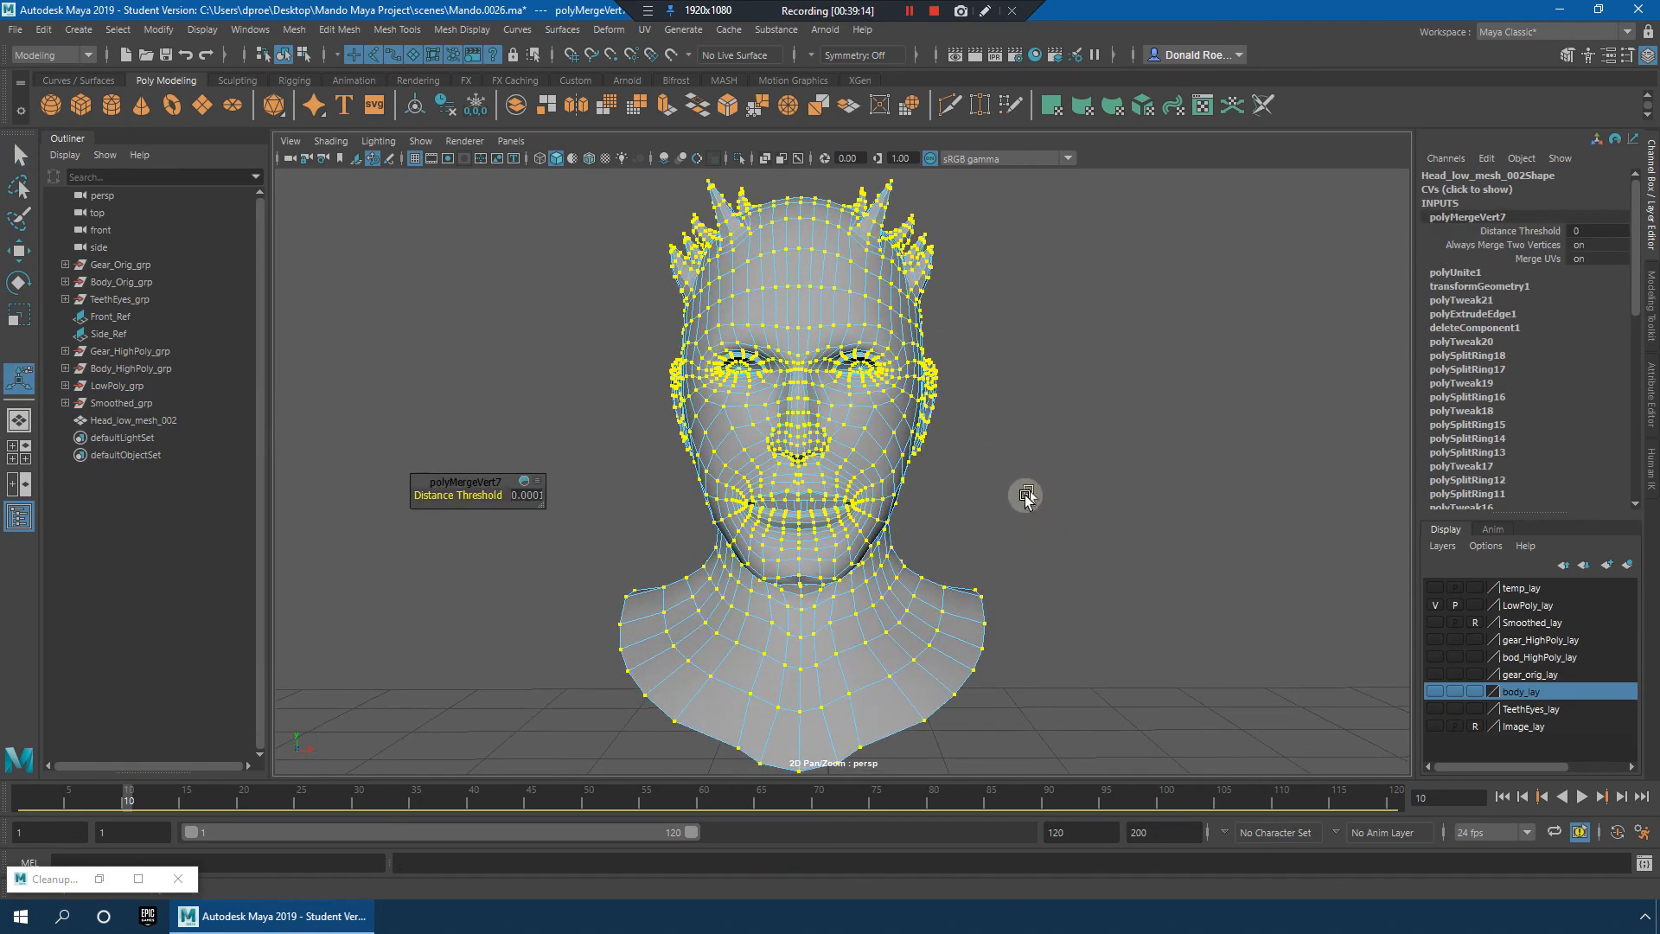
click(1025, 495)
alt+drag(1026, 484, 835, 452)
Step: Inspect the merged head from several sides and compare it with the model on the Smoothed_lay layer
right_drag(831, 359, 911, 320)
click(1045, 456)
alt+drag(1045, 456, 981, 430)
mouse_move(982, 429)
alt+right_down()
mouse_move(1081, 463)
mouse_move(993, 459)
alt+right_up()
alt+drag(994, 459, 878, 479)
click(867, 476)
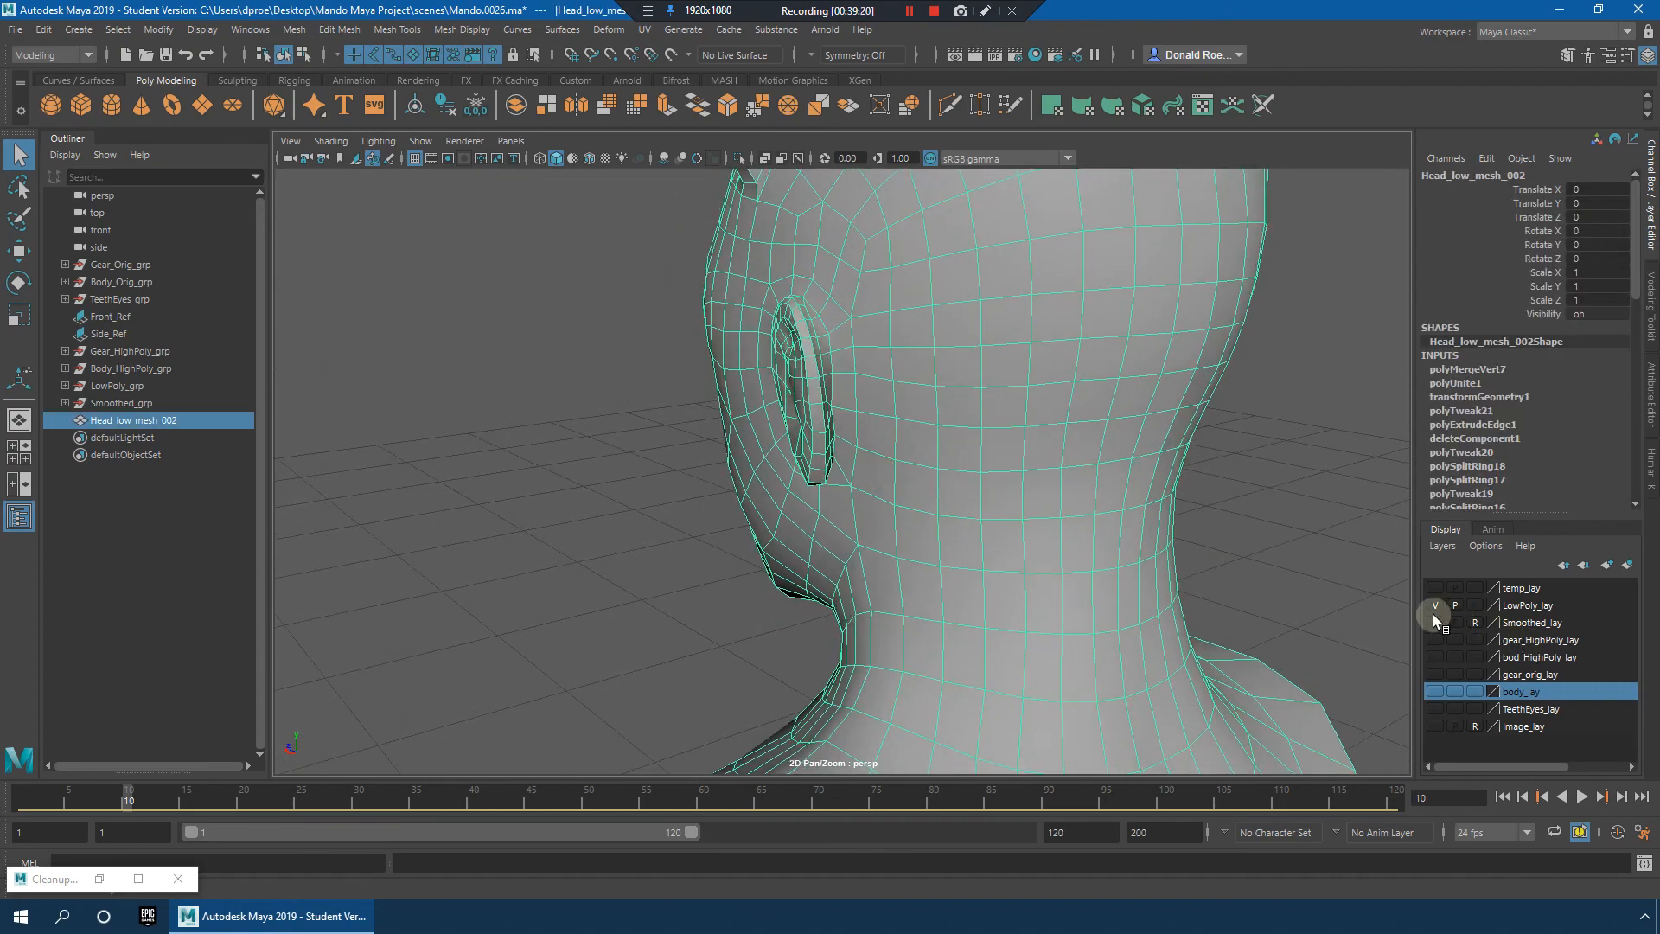
click(1433, 616)
alt+drag(1211, 574, 1257, 507)
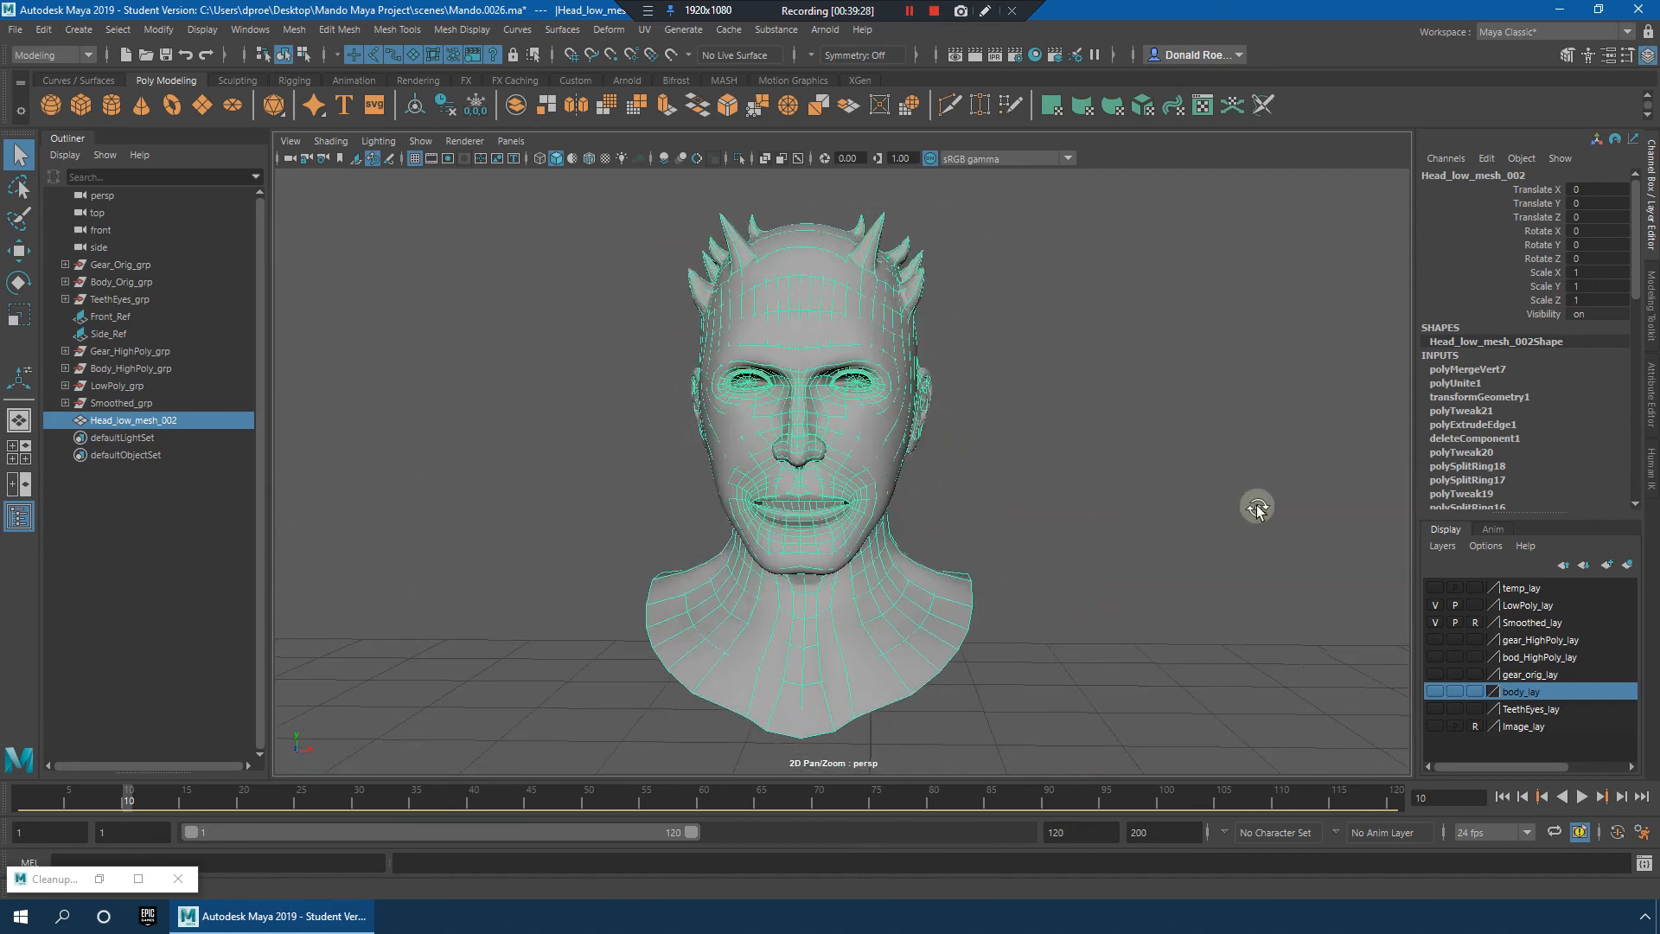
alt+right_drag(1256, 507, 1125, 556)
alt+right_drag(1213, 589, 956, 519)
Step: Delete all construction history in the scene
click(44, 30)
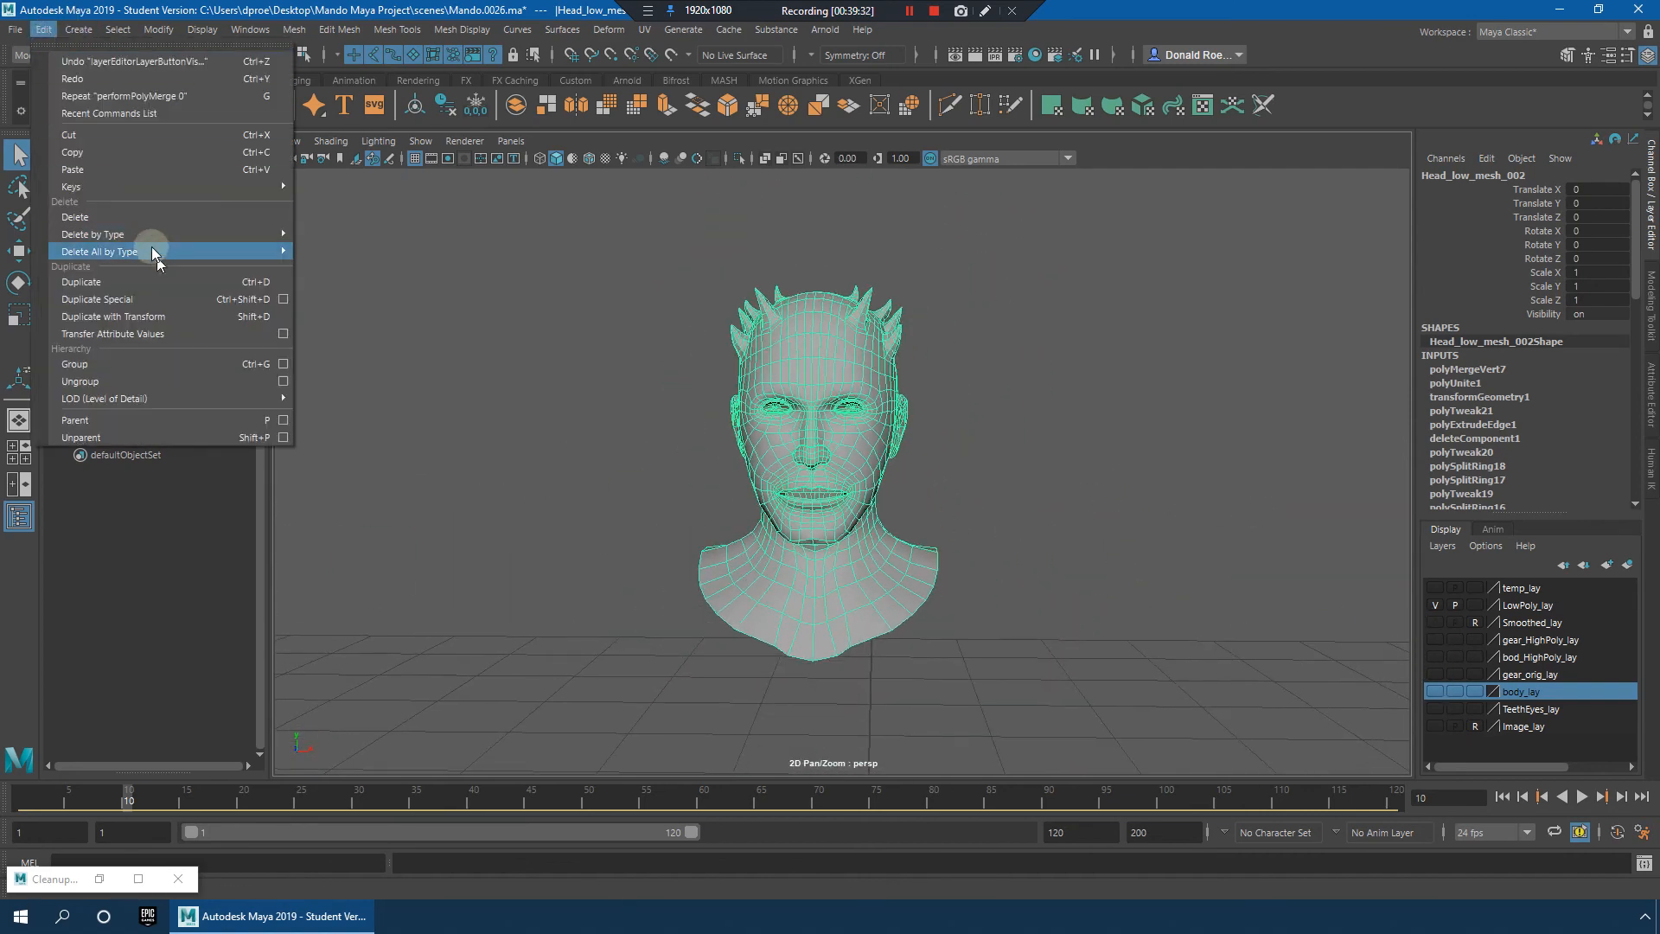
mouse_move(152, 252)
click(299, 264)
Step: Move the combined head mesh into LowPoly_grp and delete the leftover head group there
click(66, 385)
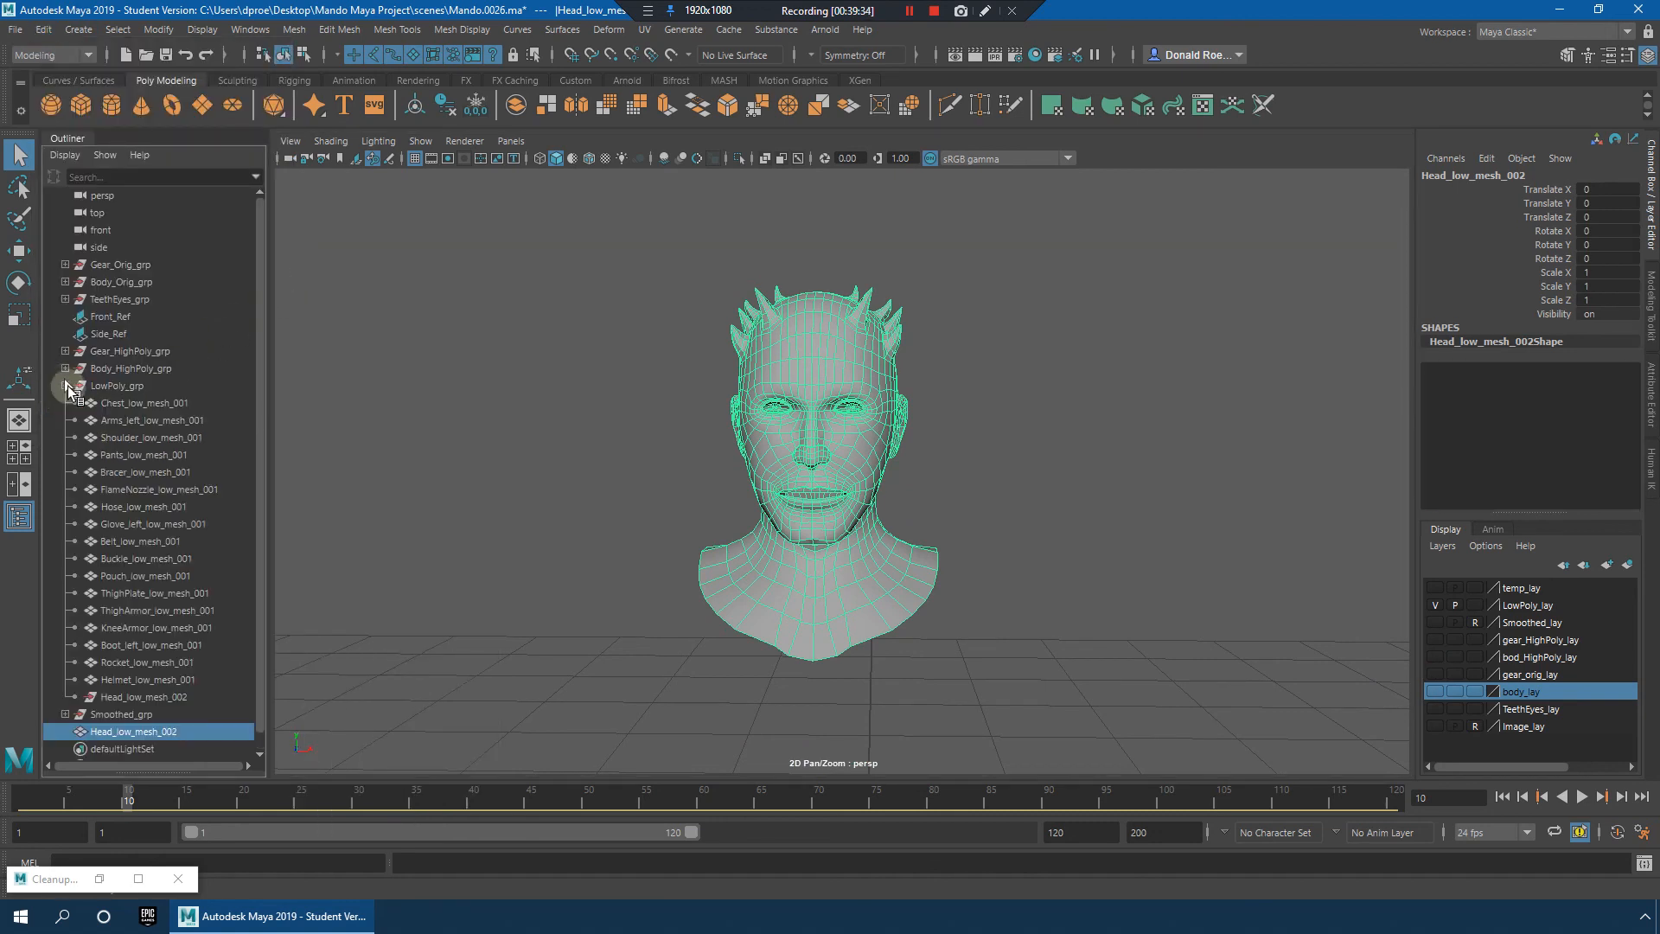
mouse_move(141, 730)
mouse_down()
mouse_move(136, 687)
mouse_move(160, 708)
mouse_up()
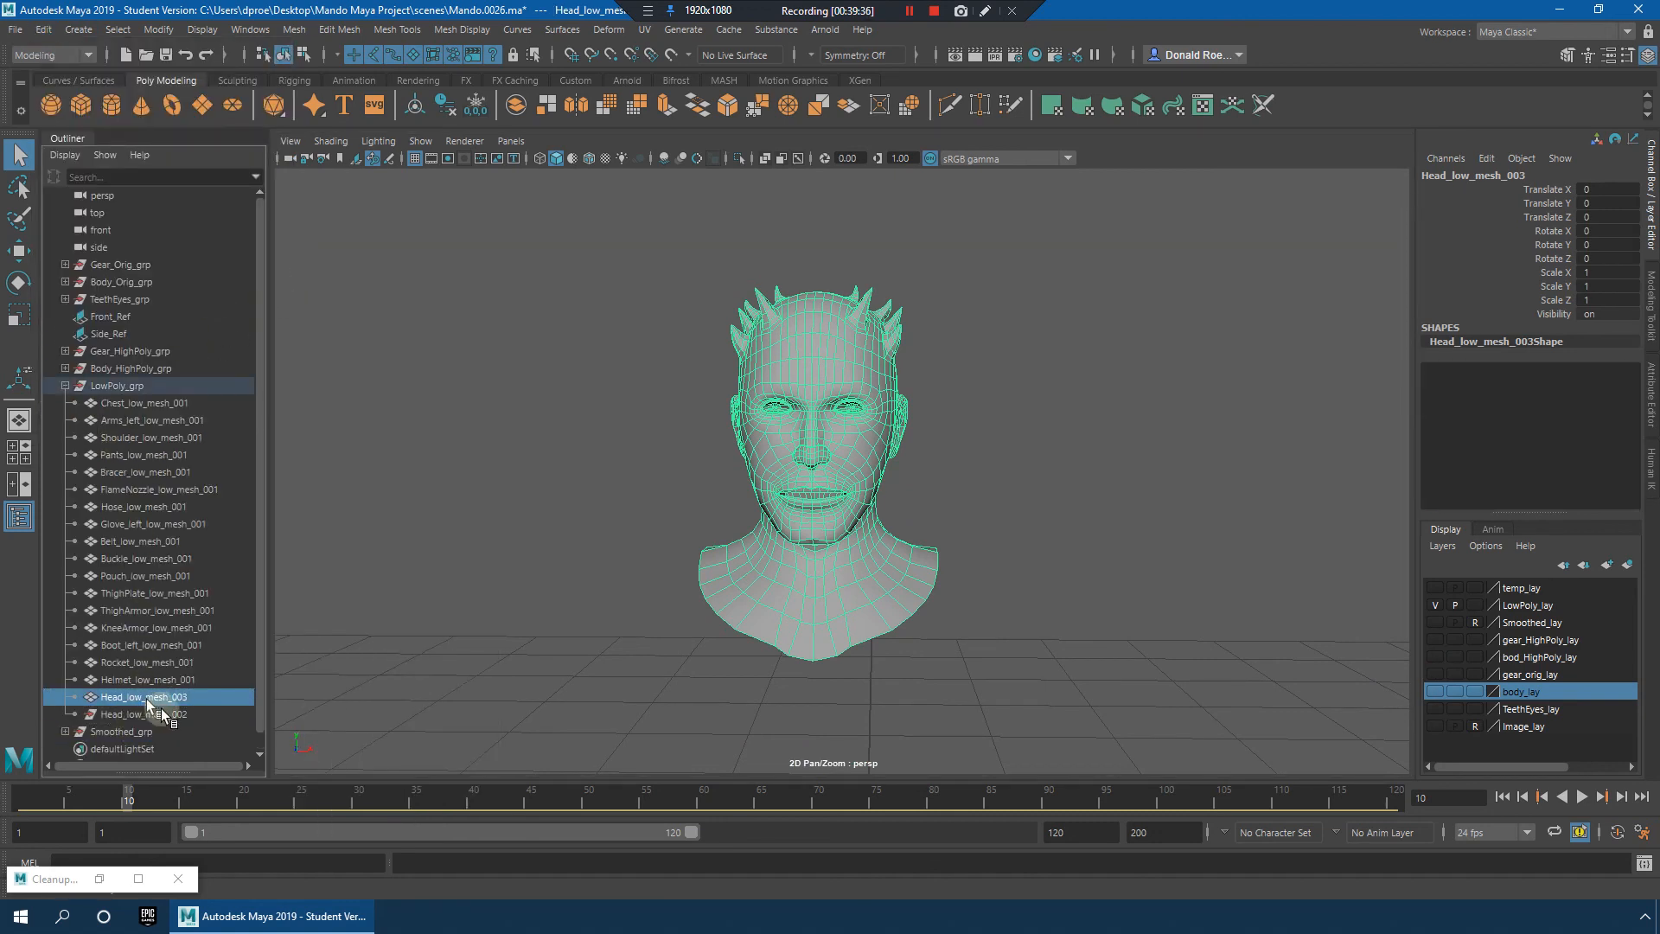
click(160, 713)
key(Delete)
Step: Change the number suffix in the combined head mesh's name and collapse LowPoly_grp
double_click(158, 695)
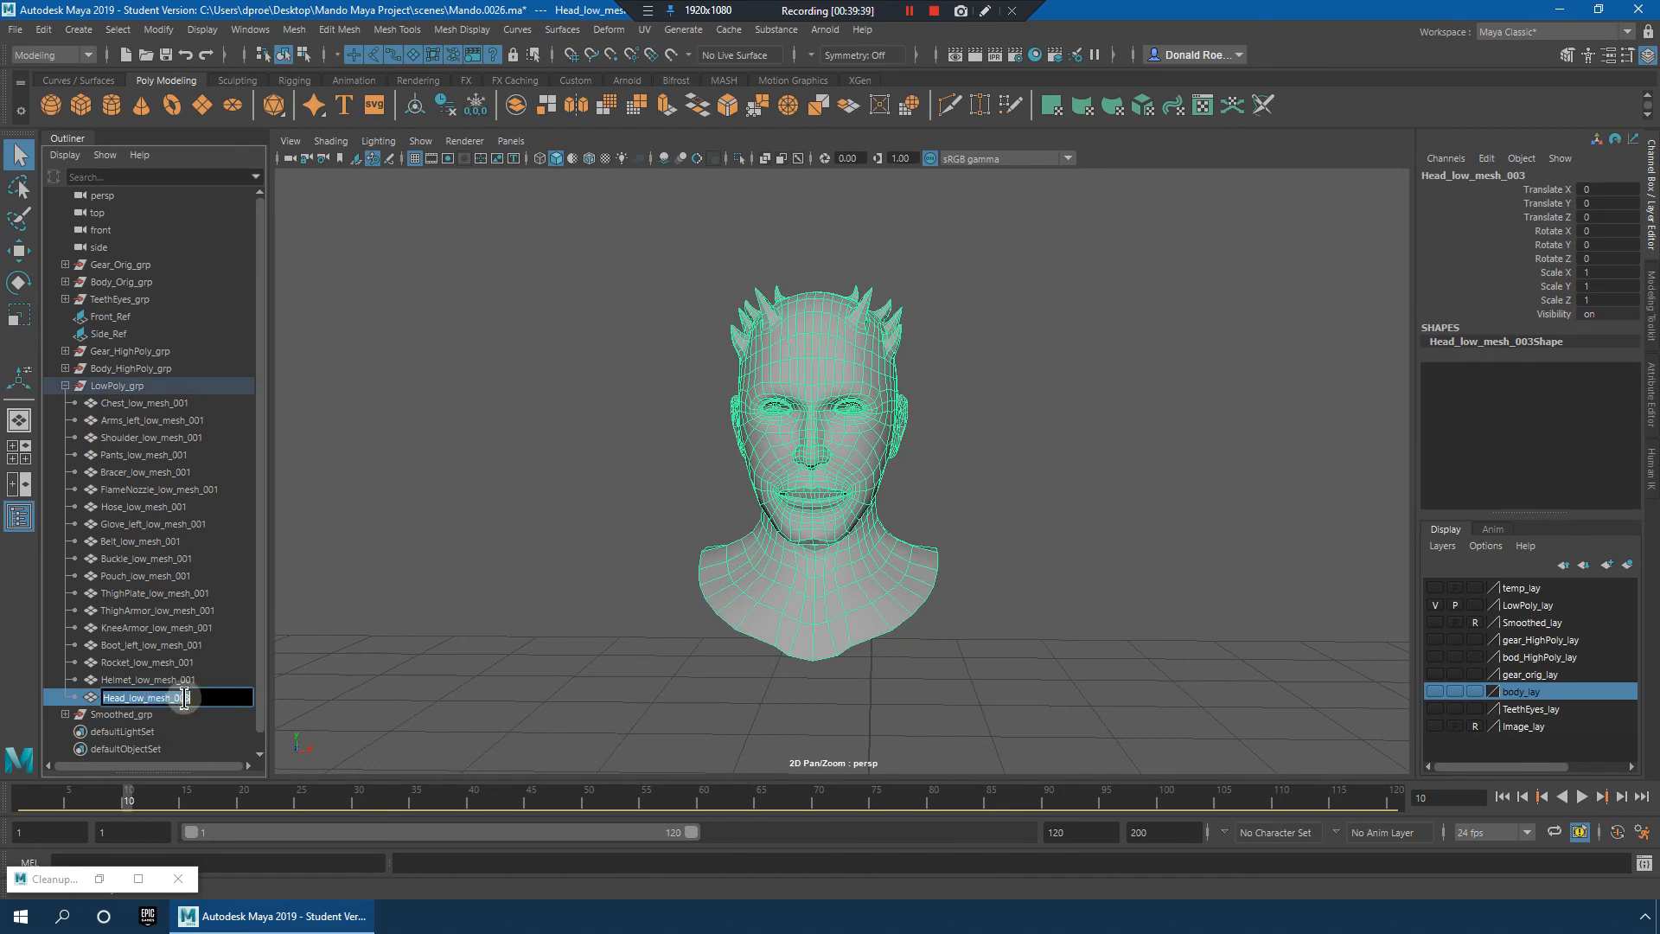
click(403, 648)
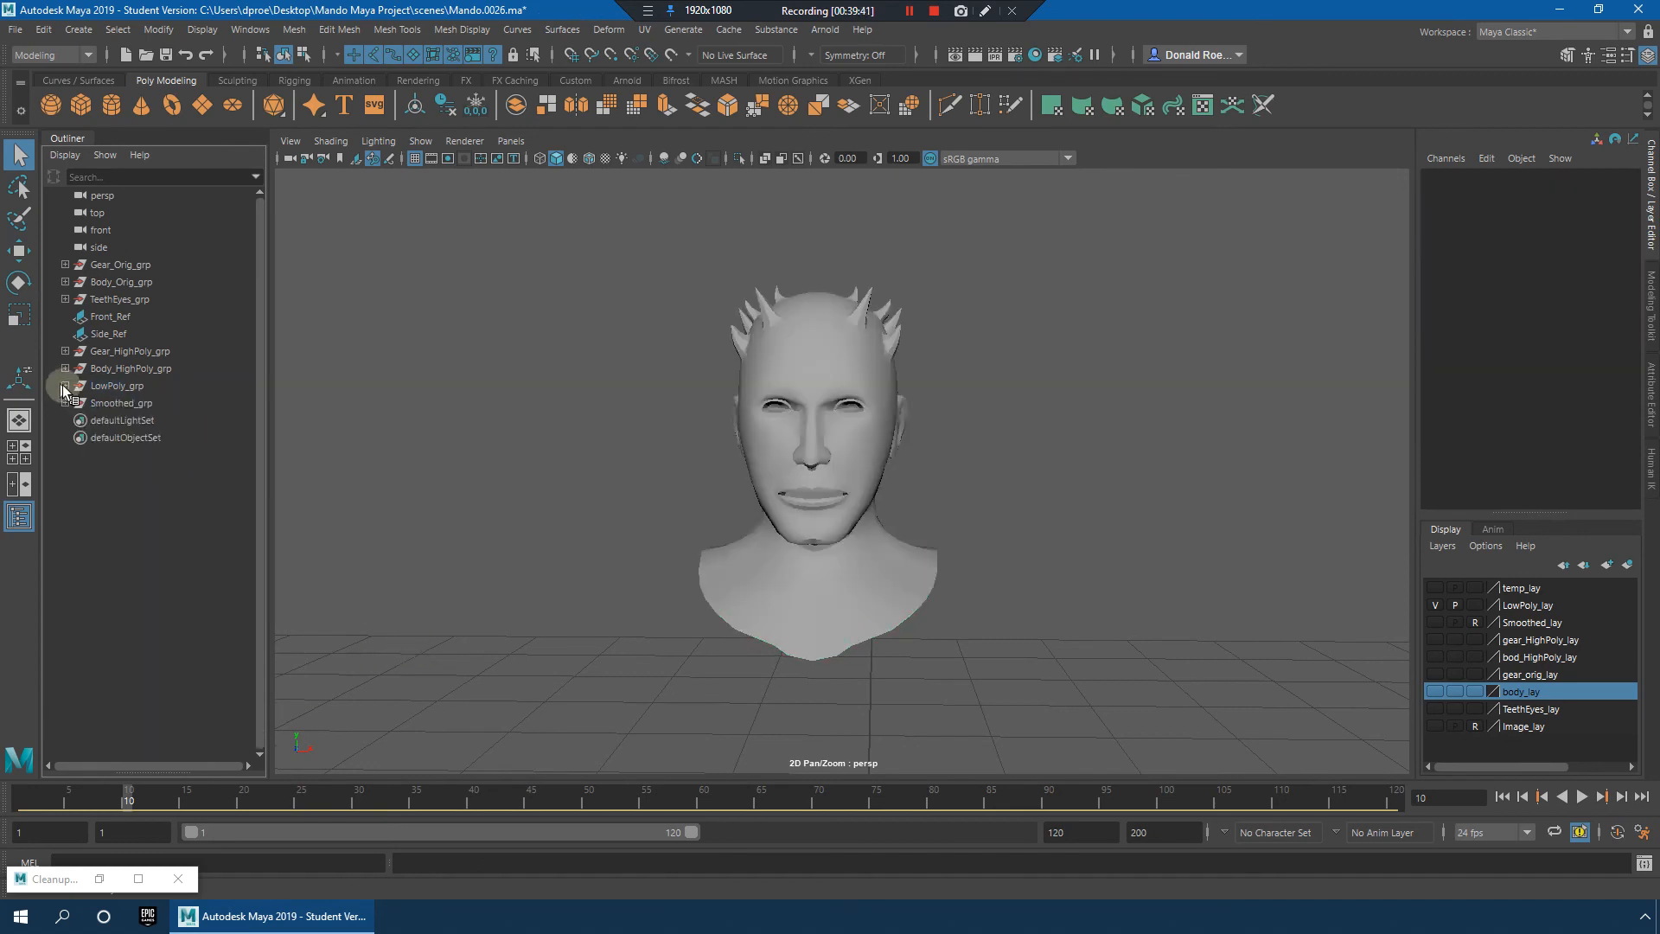
Step: Examine the complete set of low-poly character parts from a distance
scroll(1077, 392, down, 8)
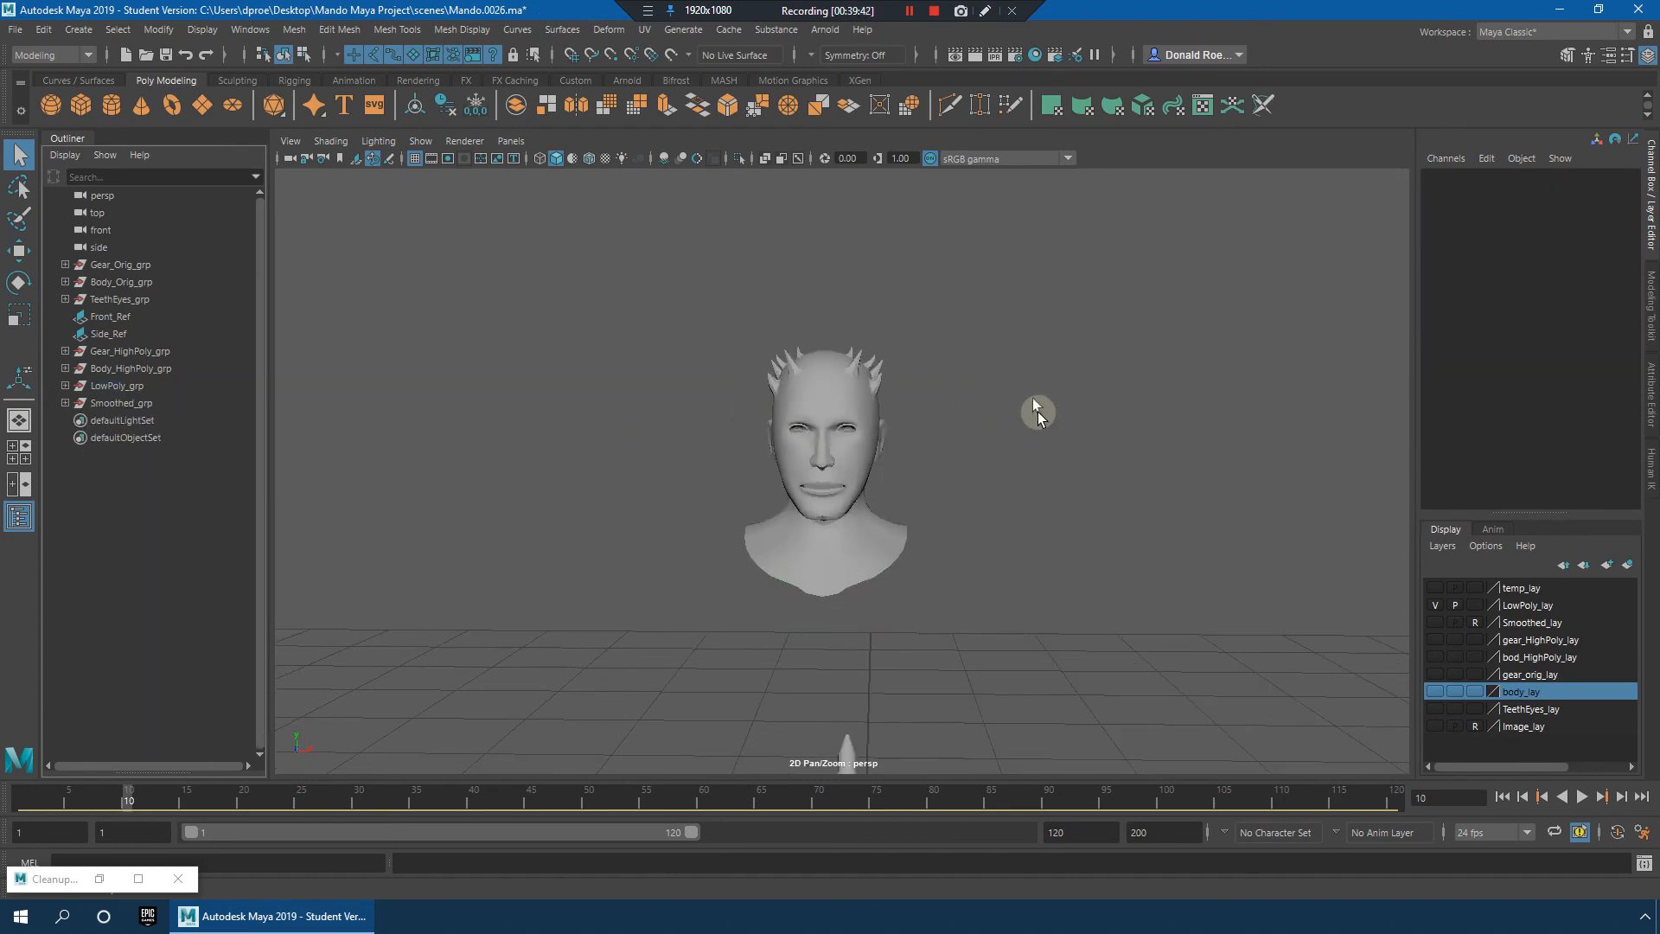
alt+drag(1119, 348, 986, 420)
alt+right_drag(986, 420, 653, 362)
alt+drag(653, 363, 895, 407)
alt+right_drag(895, 406, 1053, 432)
alt+drag(1053, 432, 1000, 405)
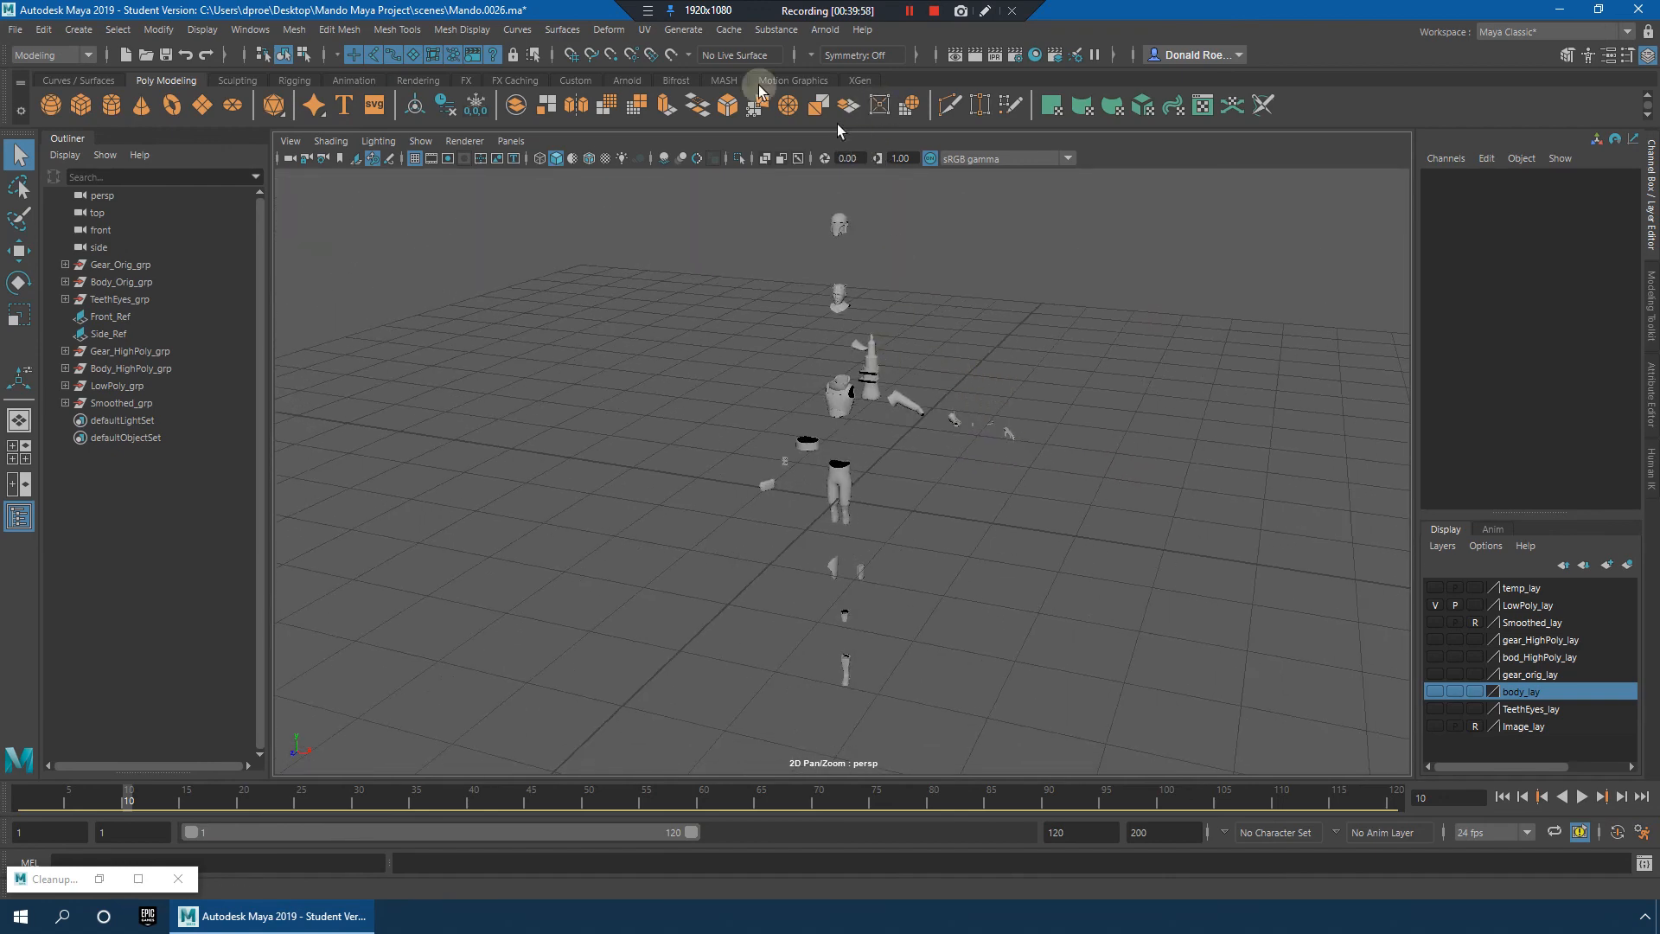
Step: Save the scene as an incremented version
click(16, 30)
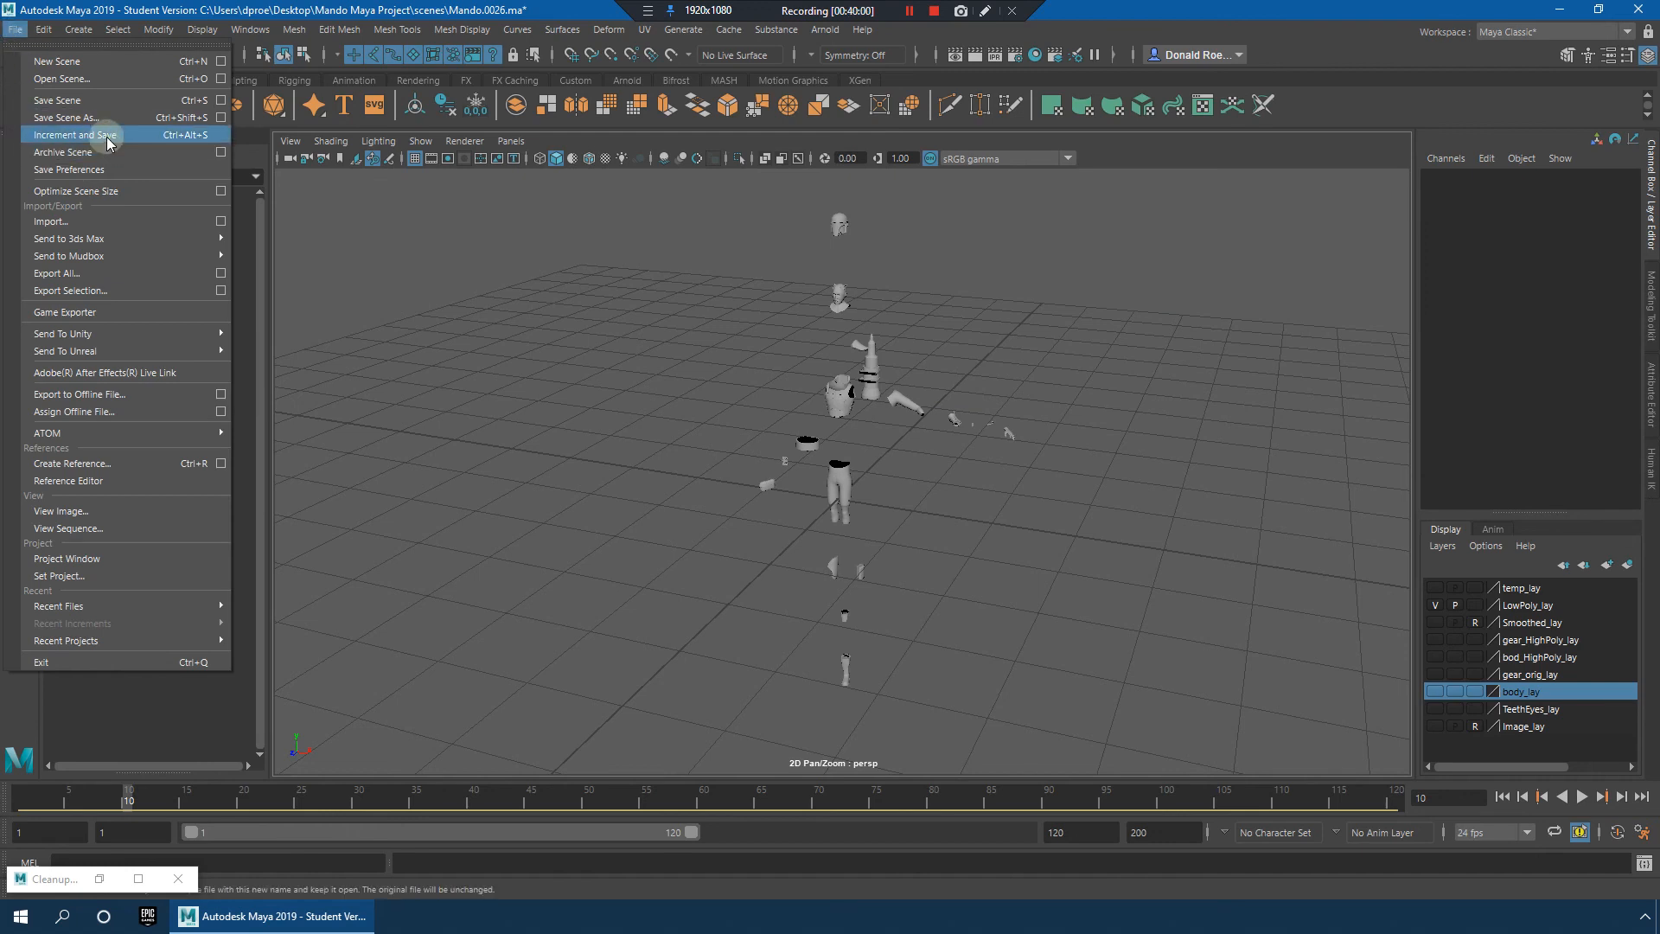
click(76, 135)
click(806, 470)
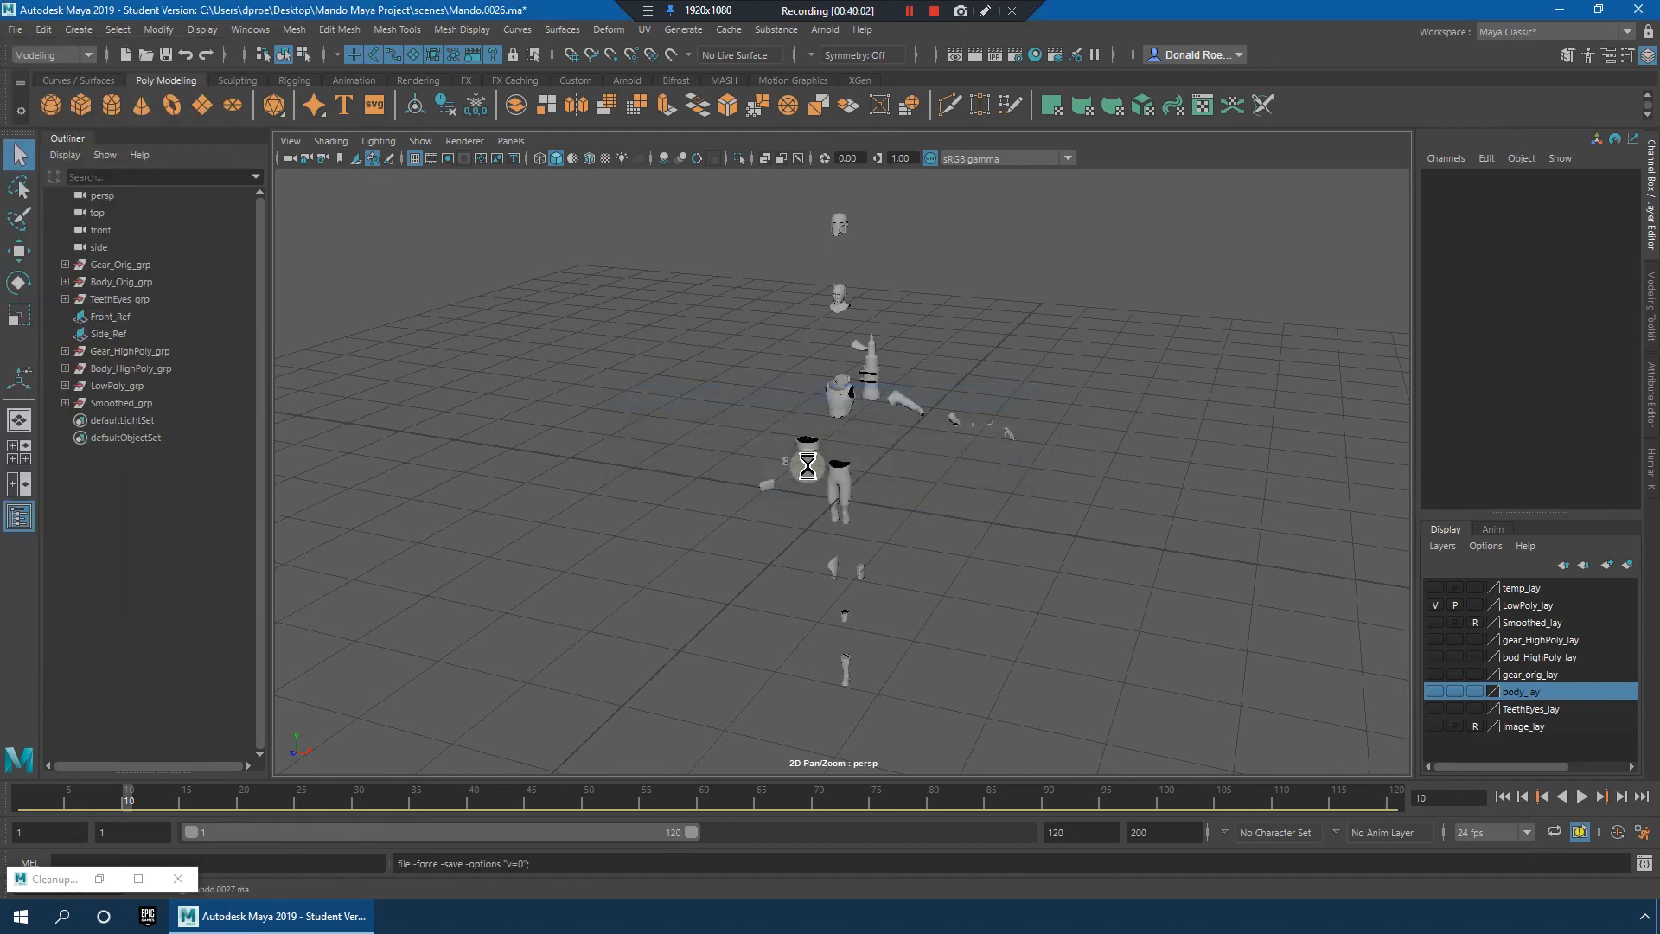